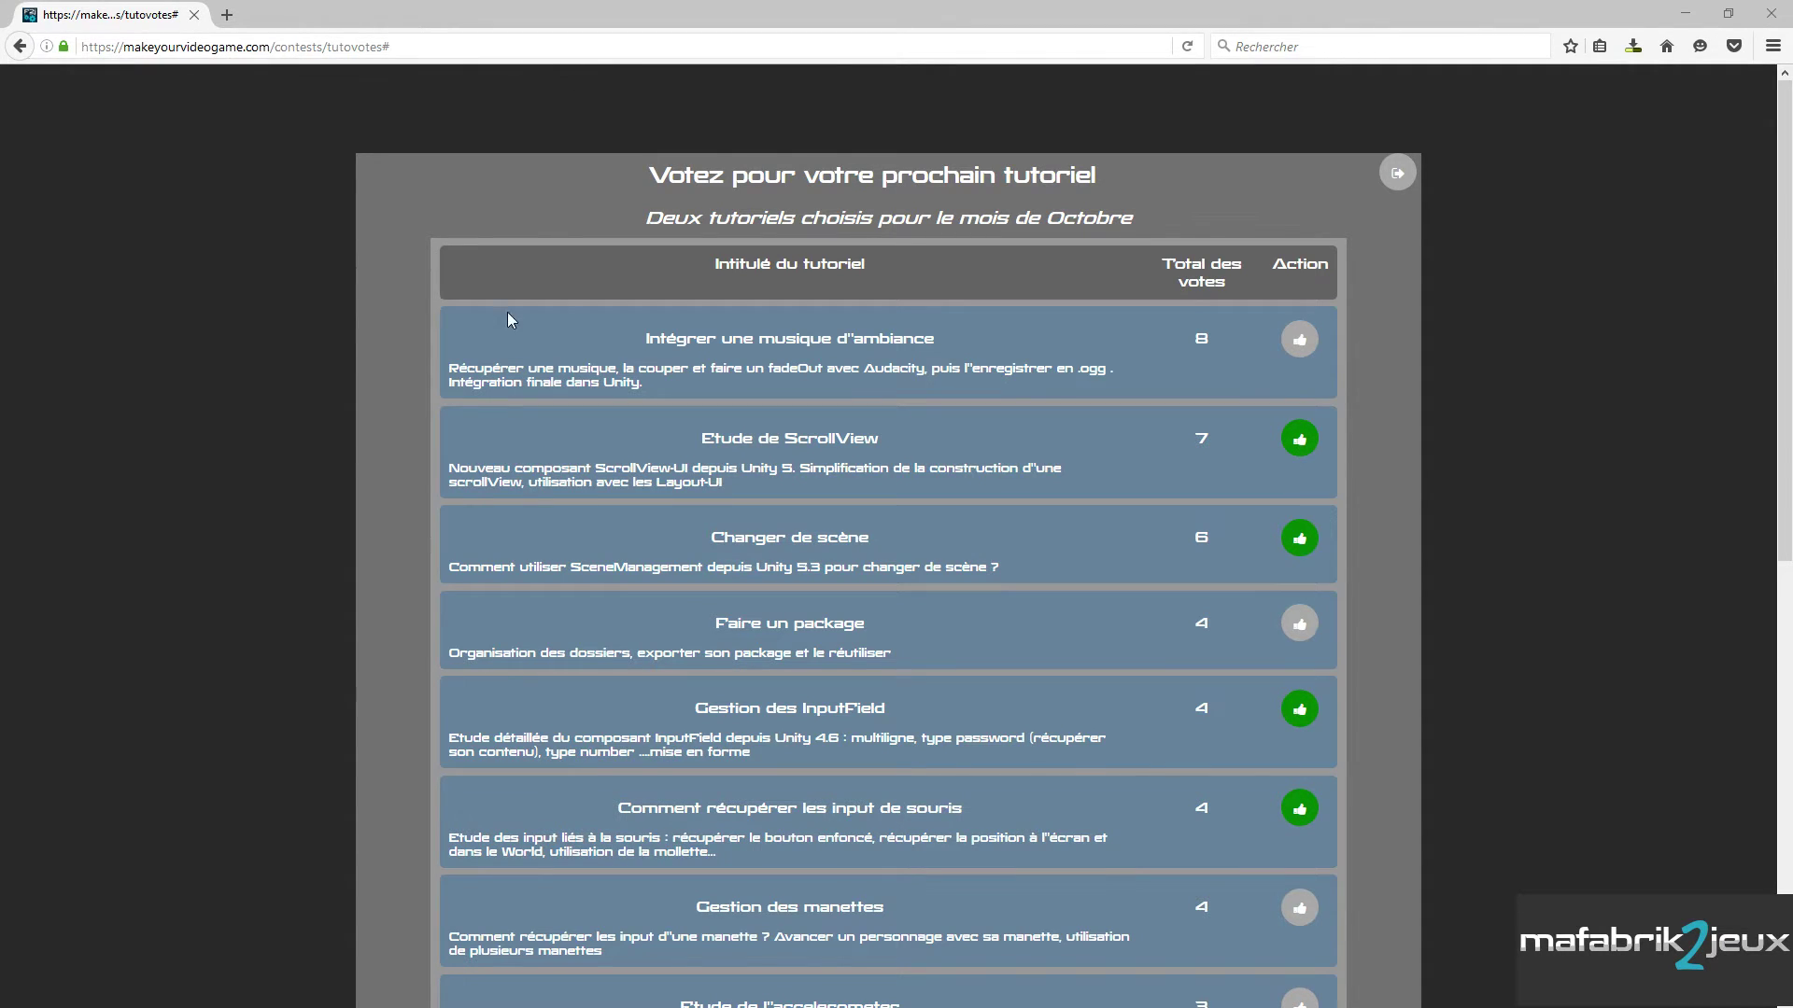
- Scroll through the tutorial vote list down to Photon Camera Follow and back to the top
scroll(521, 317, down, 4)
scroll(522, 317, down, 4)
scroll(521, 316, down, 2)
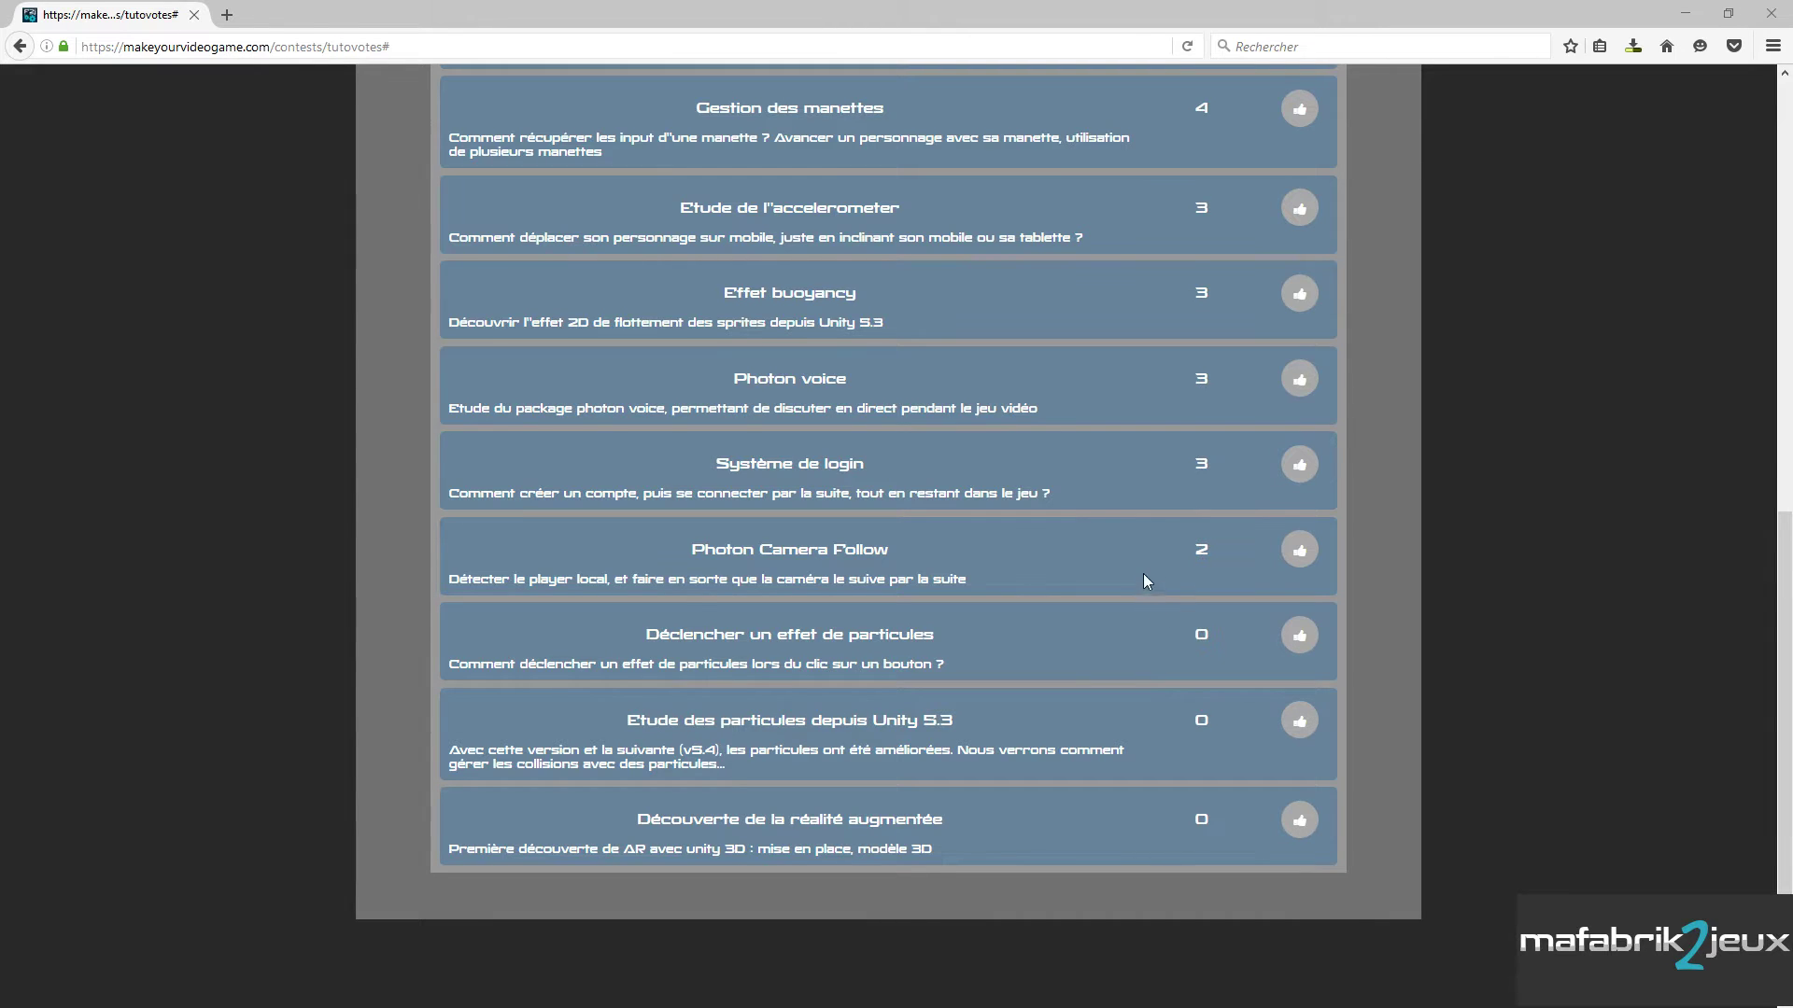
scroll(1096, 468, up, 6)
scroll(1096, 468, up, 3)
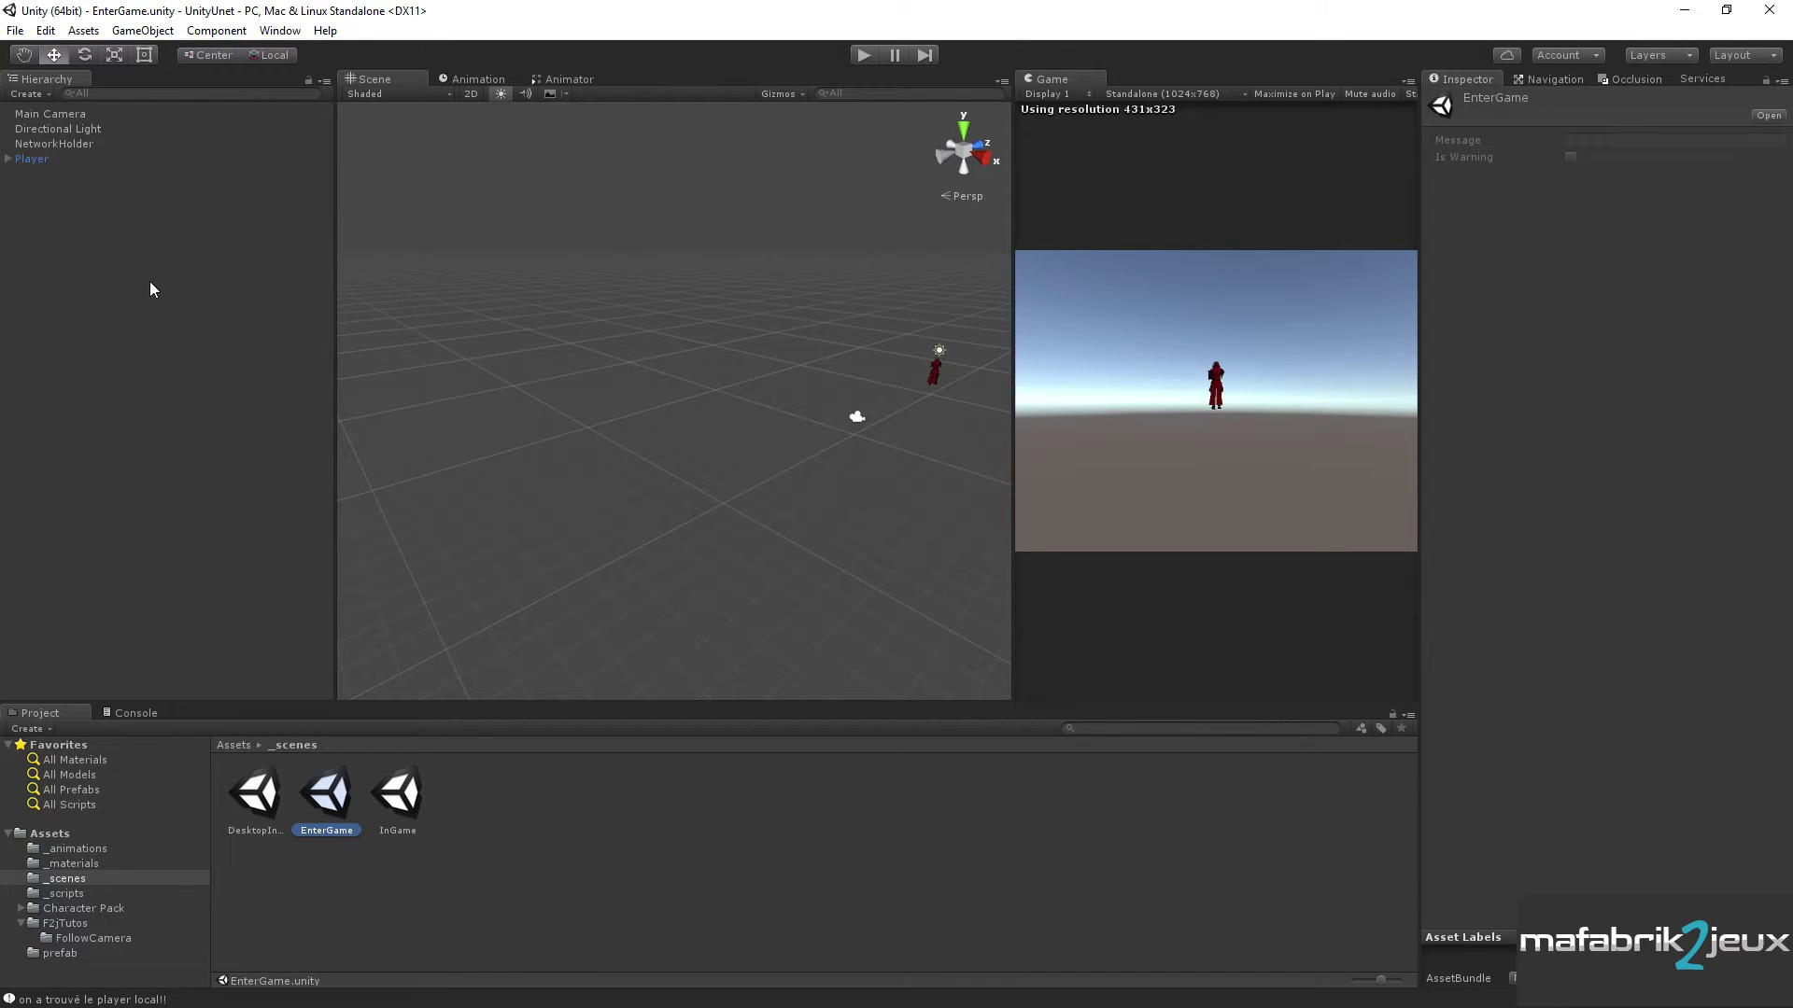
- Enter Play mode, host a LAN game, and select the spawned Player(Clone) in the Hierarchy
click(863, 56)
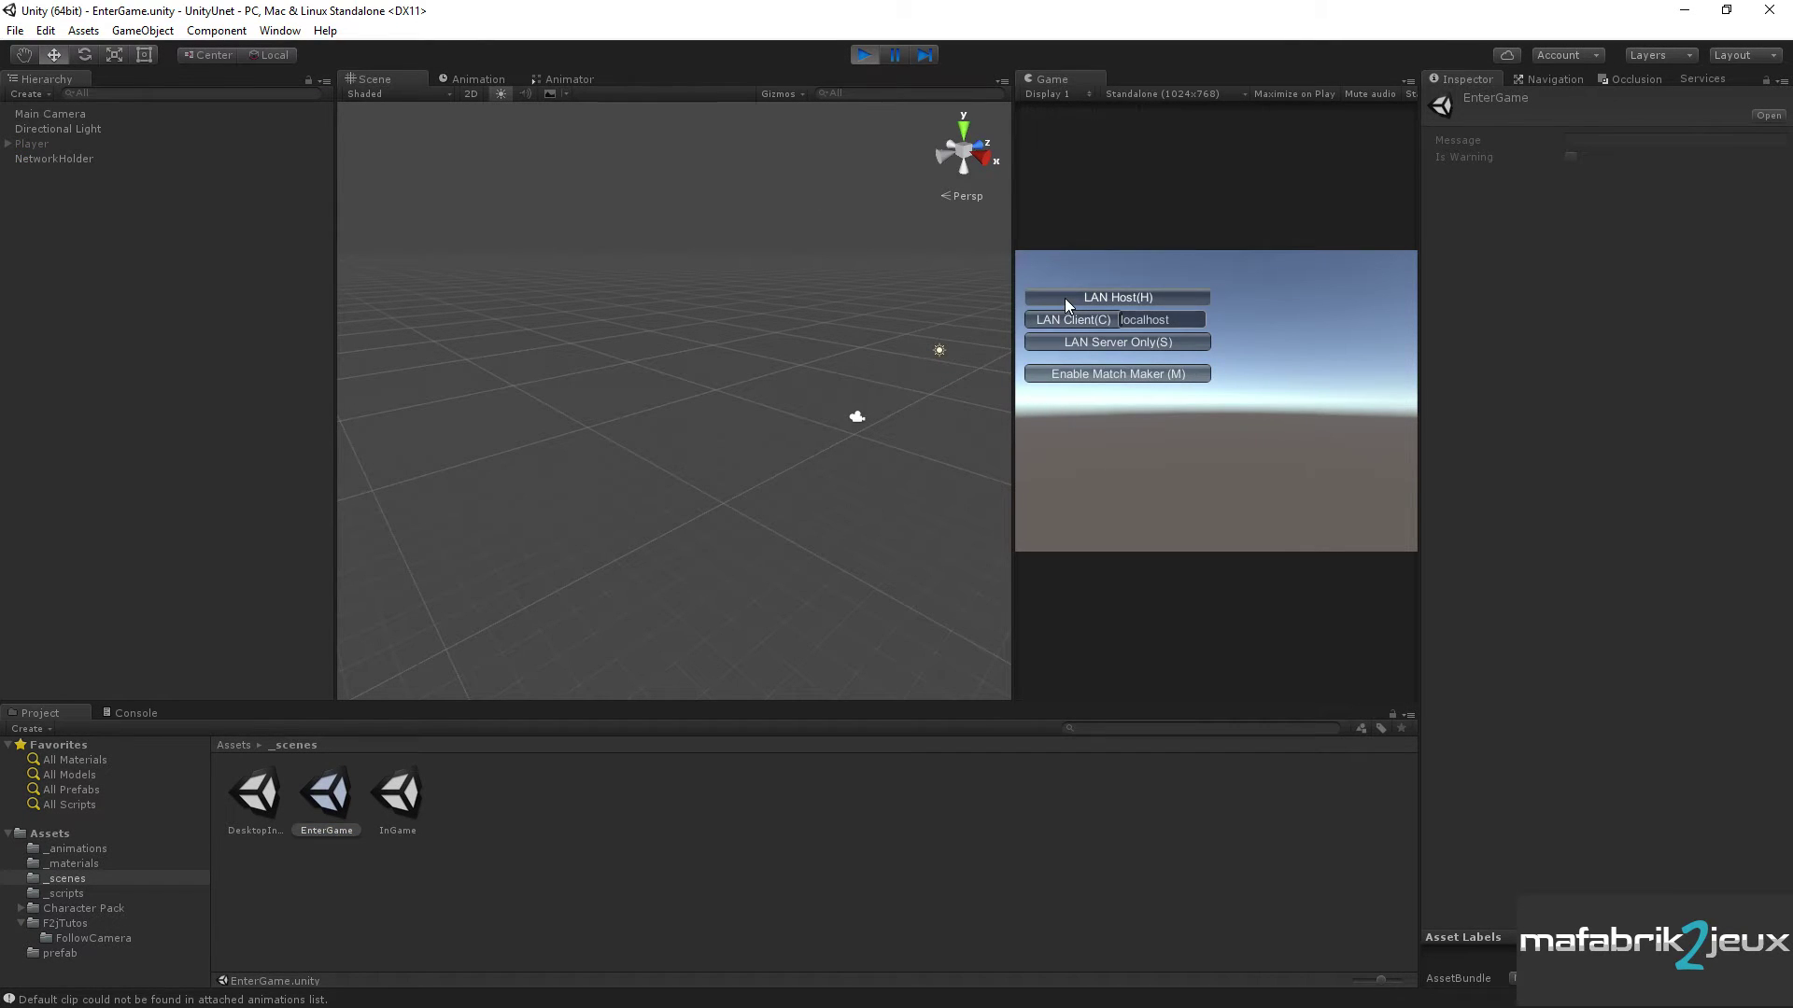
click(1065, 299)
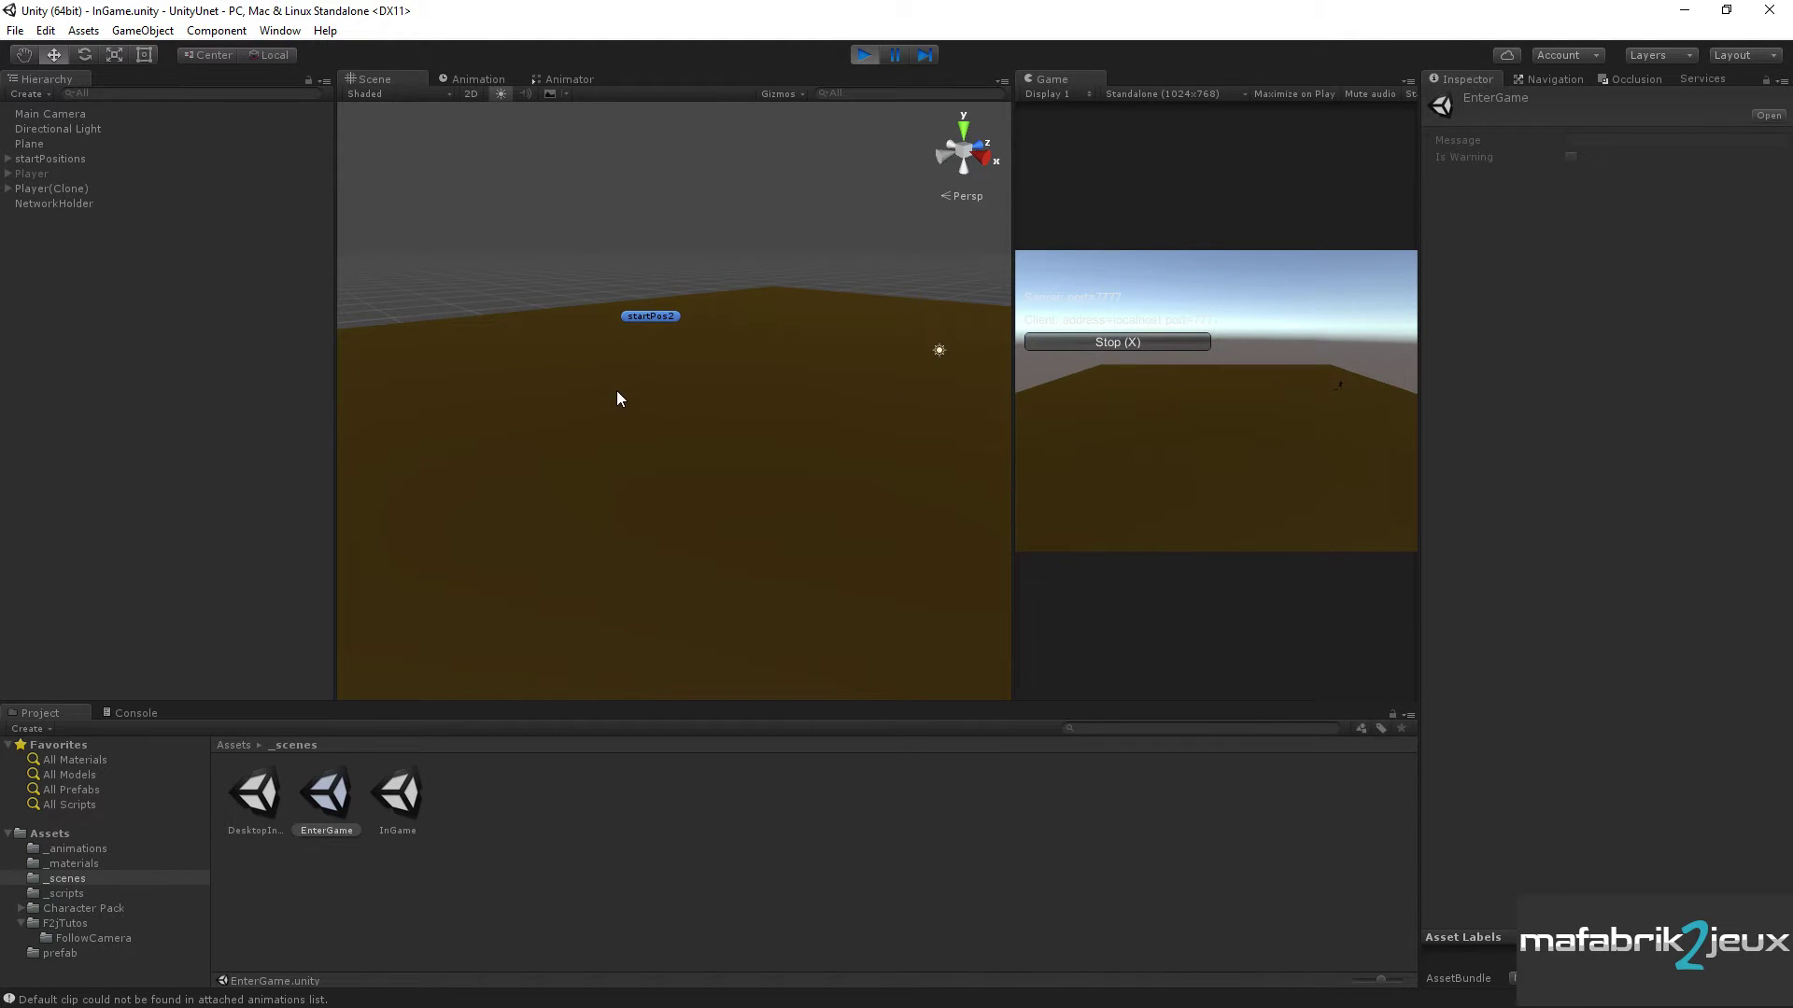
click(59, 188)
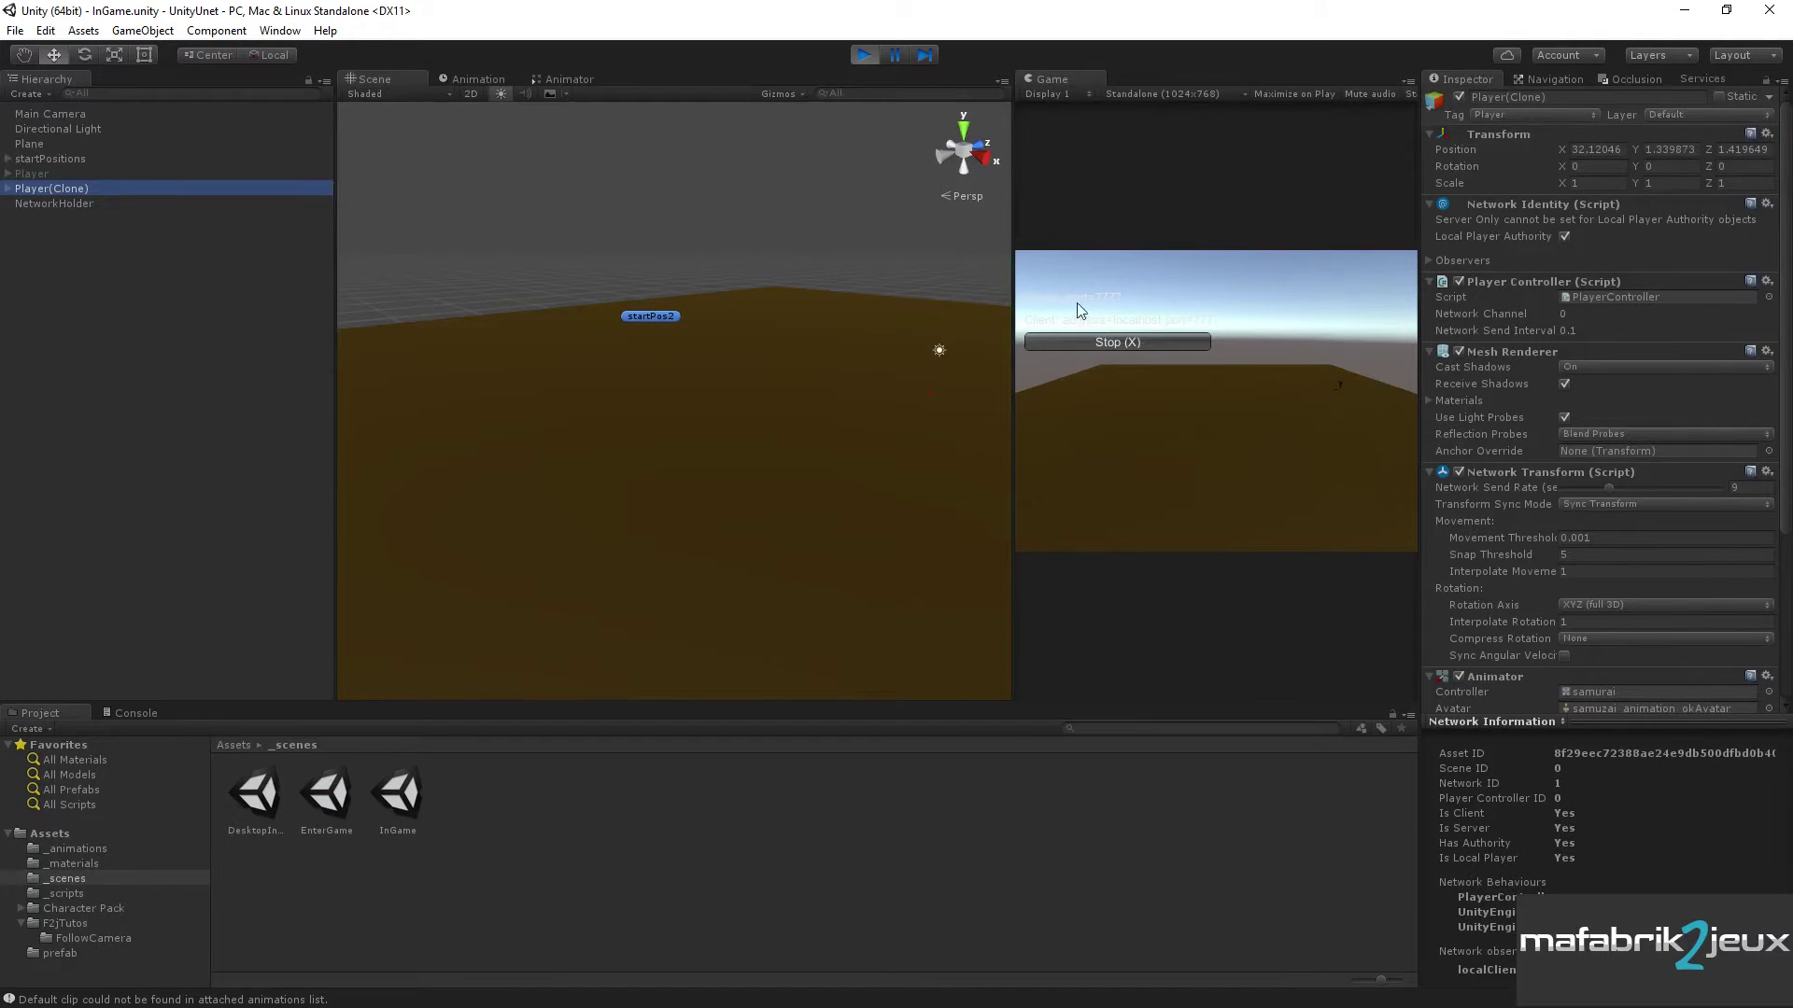
- Float the Game view in a large window, walk the player around, then select Player(Clone)
drag(1050, 79, 699, 426)
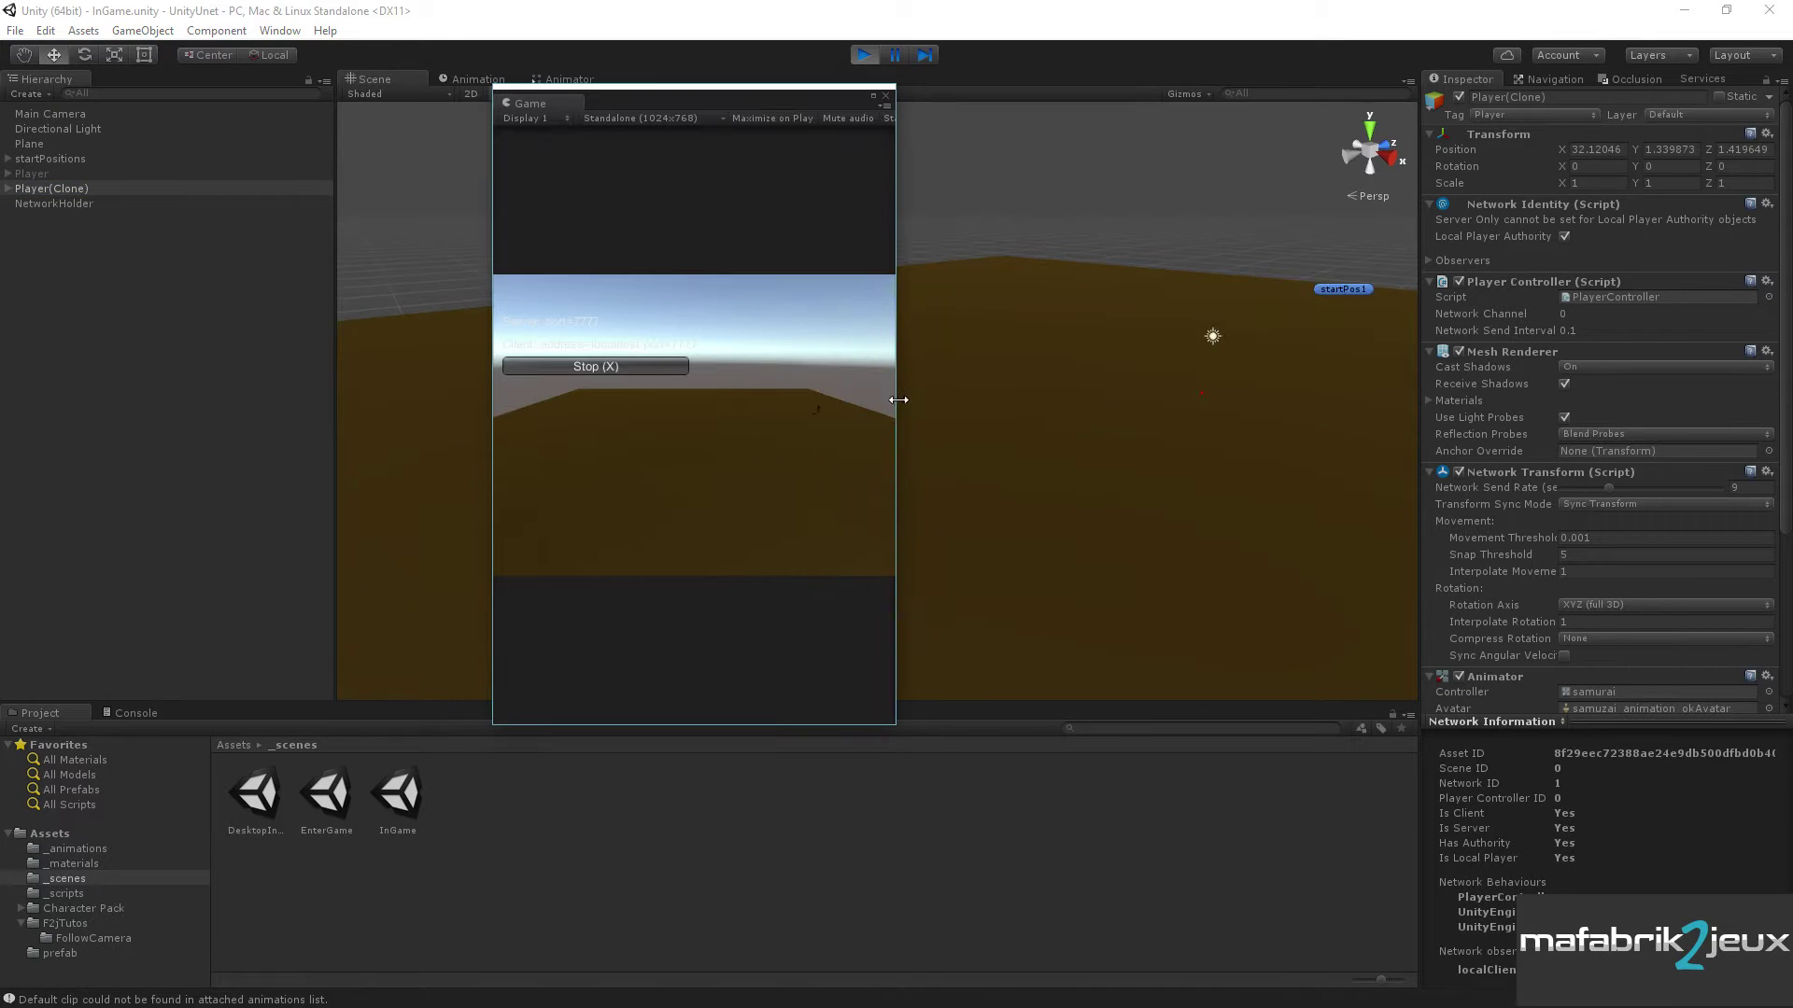
drag(894, 401, 1377, 445)
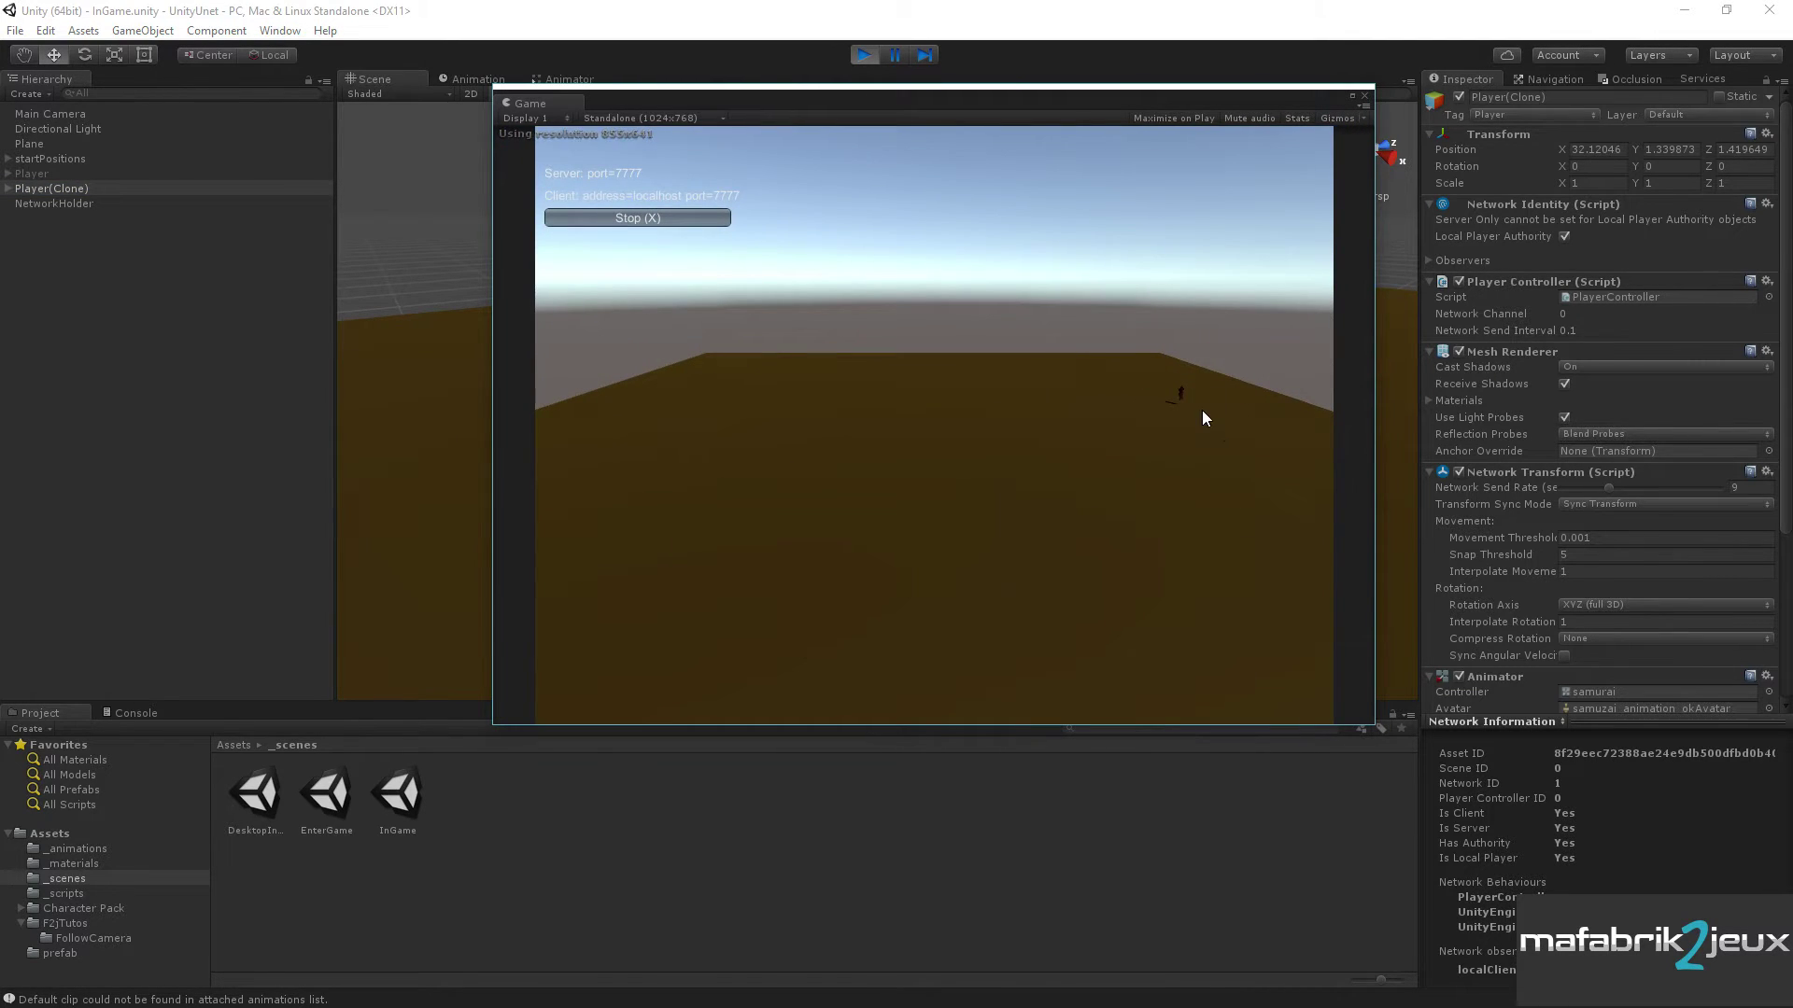
key(Down)
key(Right)
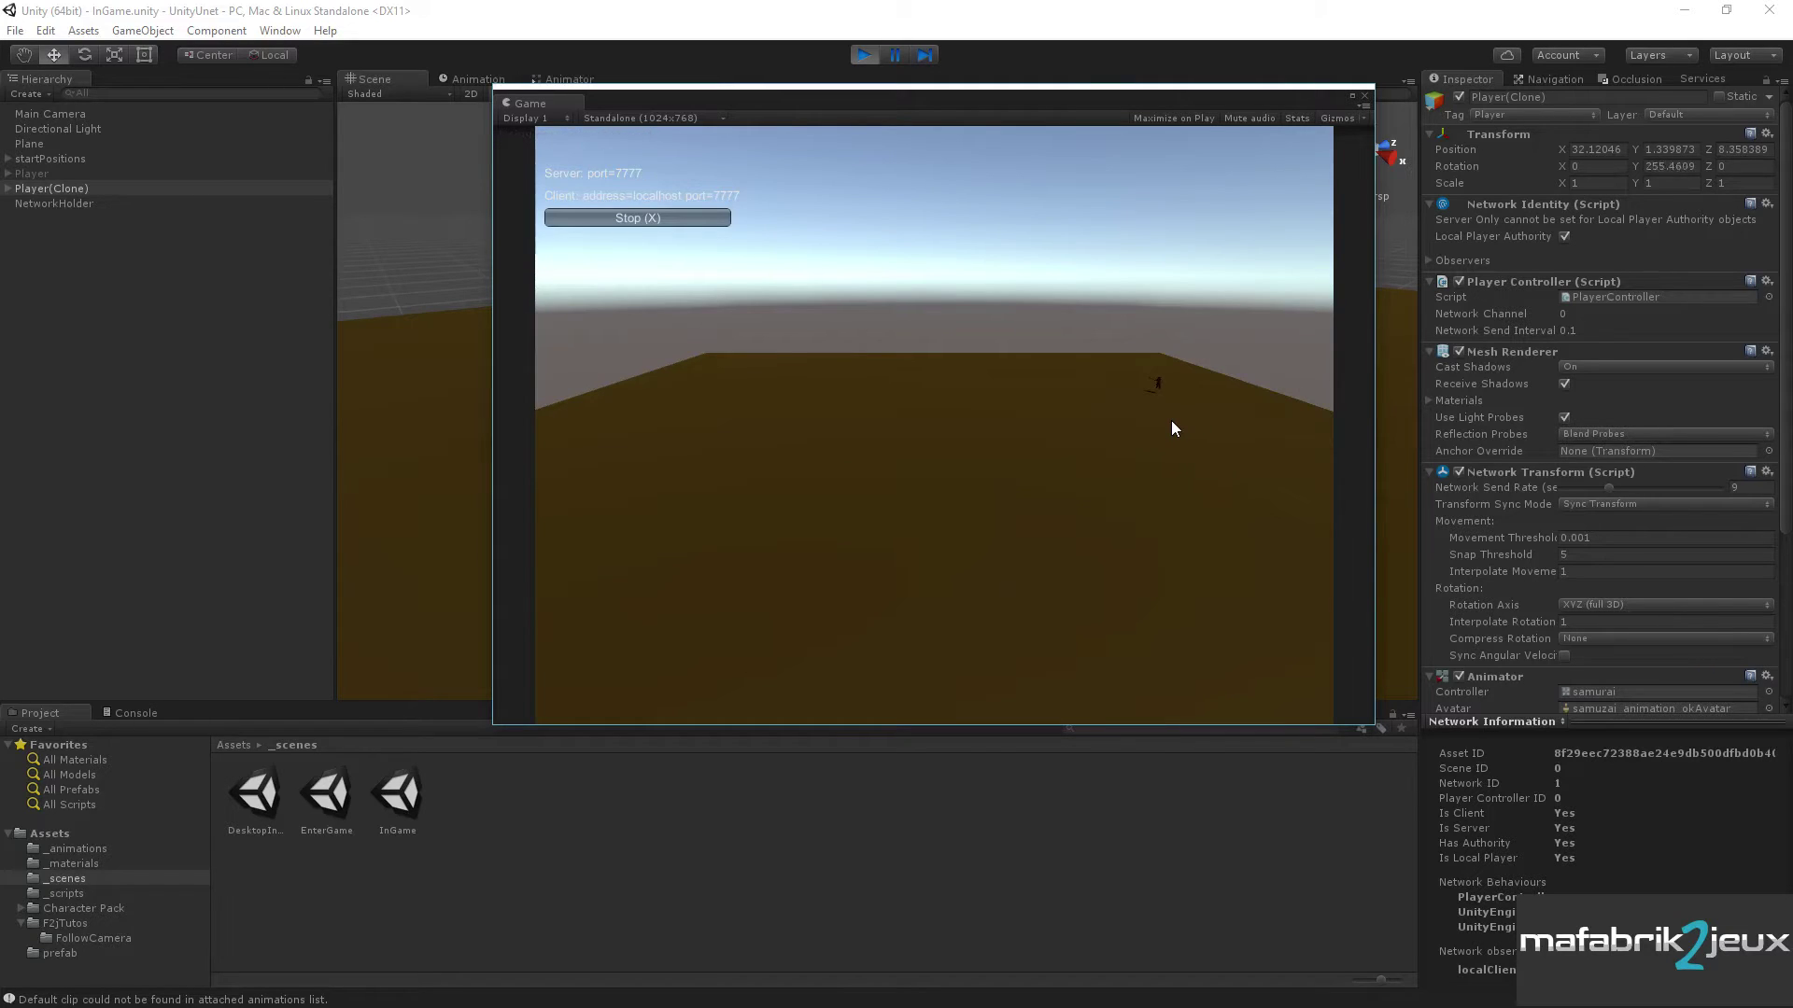
key(Up)
key(Right)
key(Right)
key(Left)
key(Up)
key(Right)
key(Up)
key(Up)
key(Right)
click(58, 192)
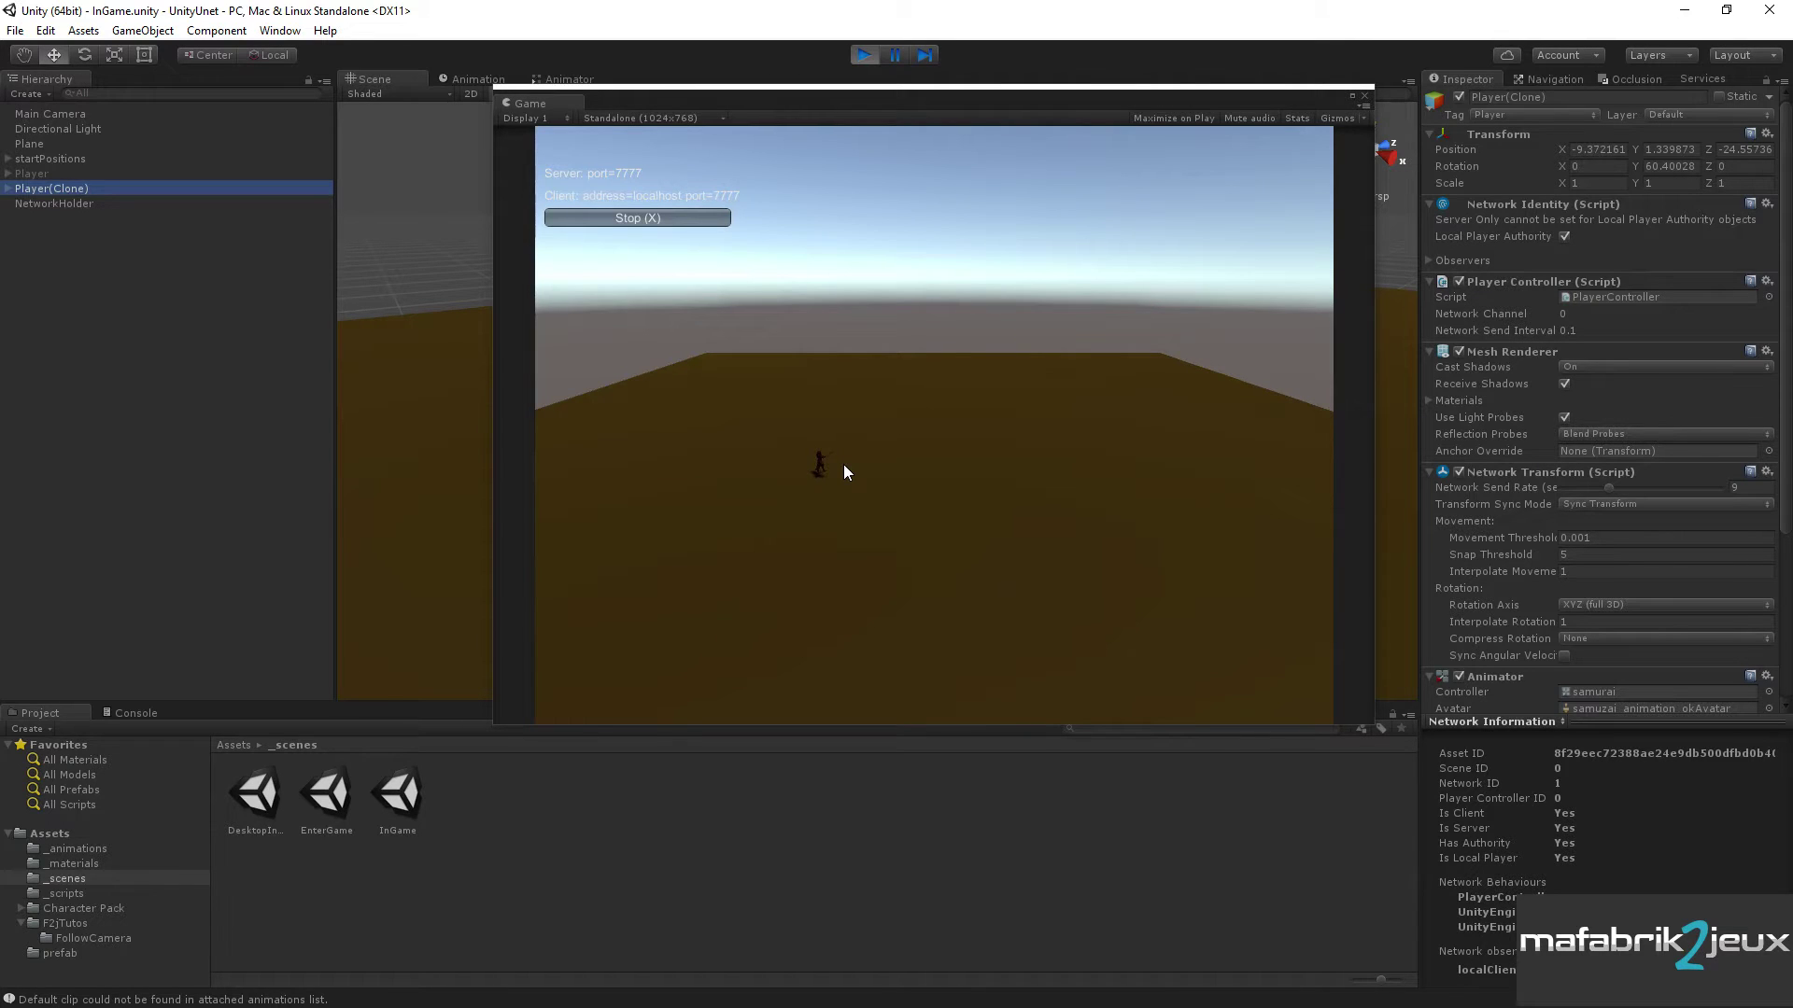
- Stop Play mode, check the Main Camera, and dock the Game view back beside the Scene view
click(865, 56)
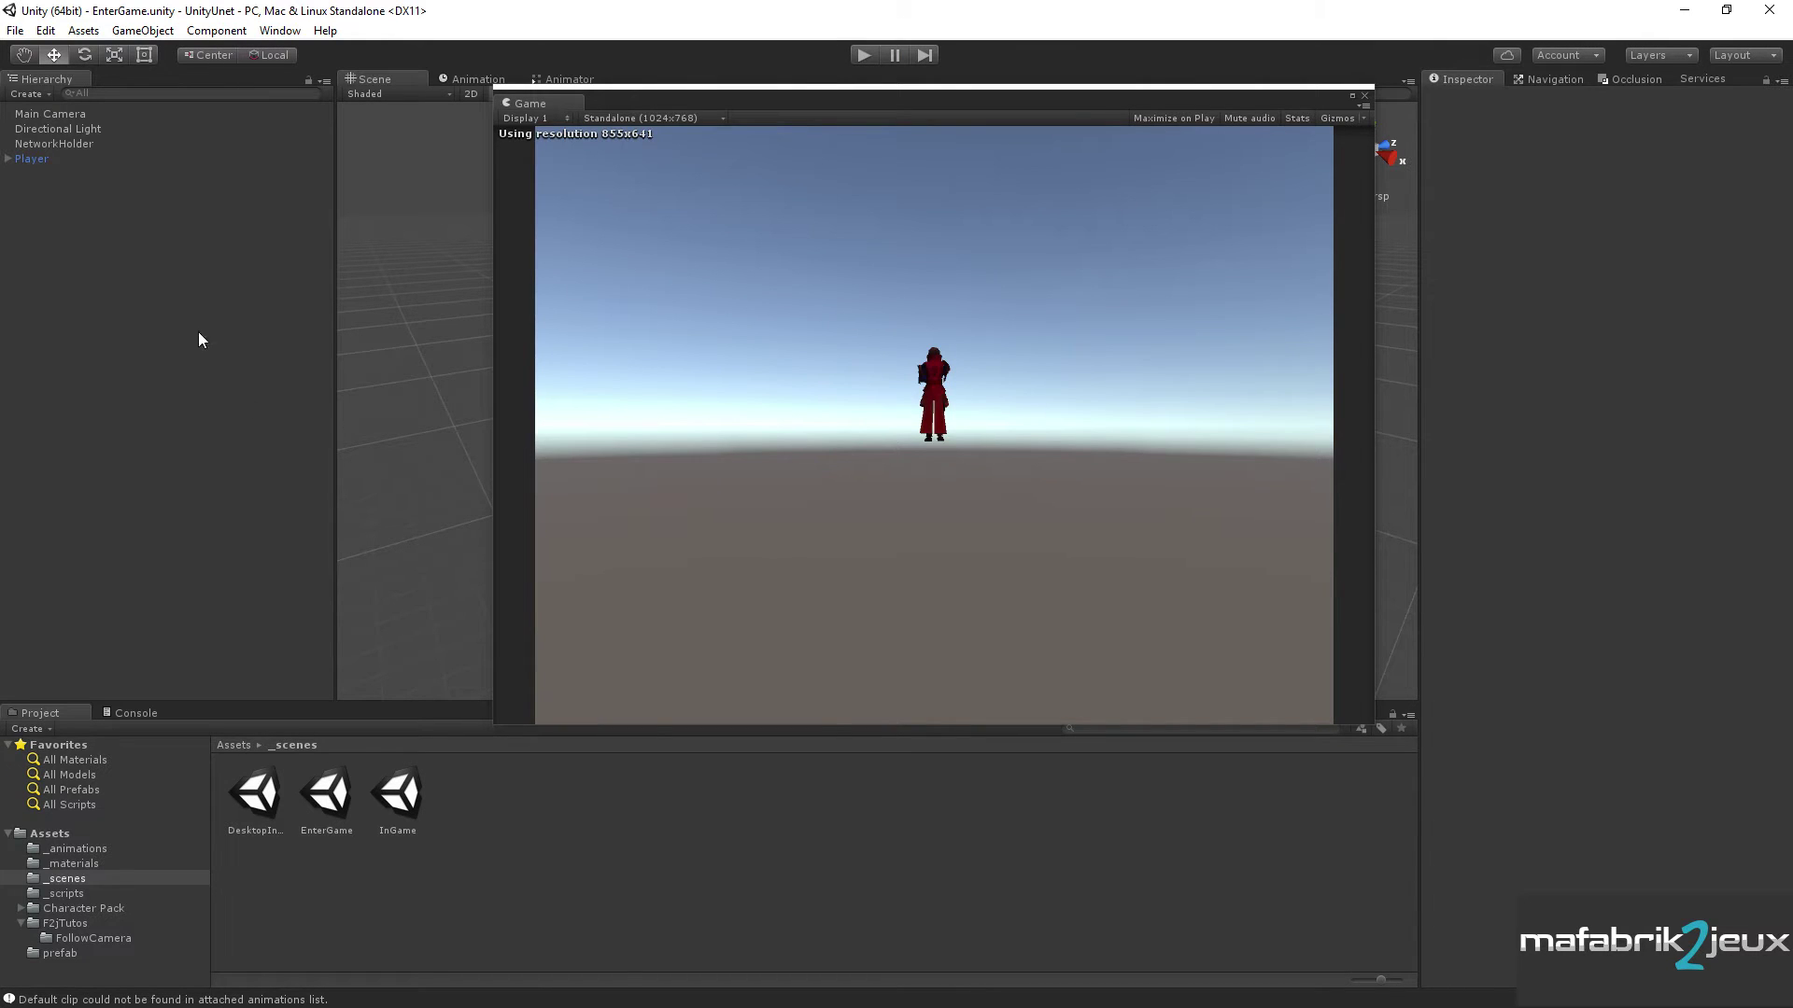
click(70, 114)
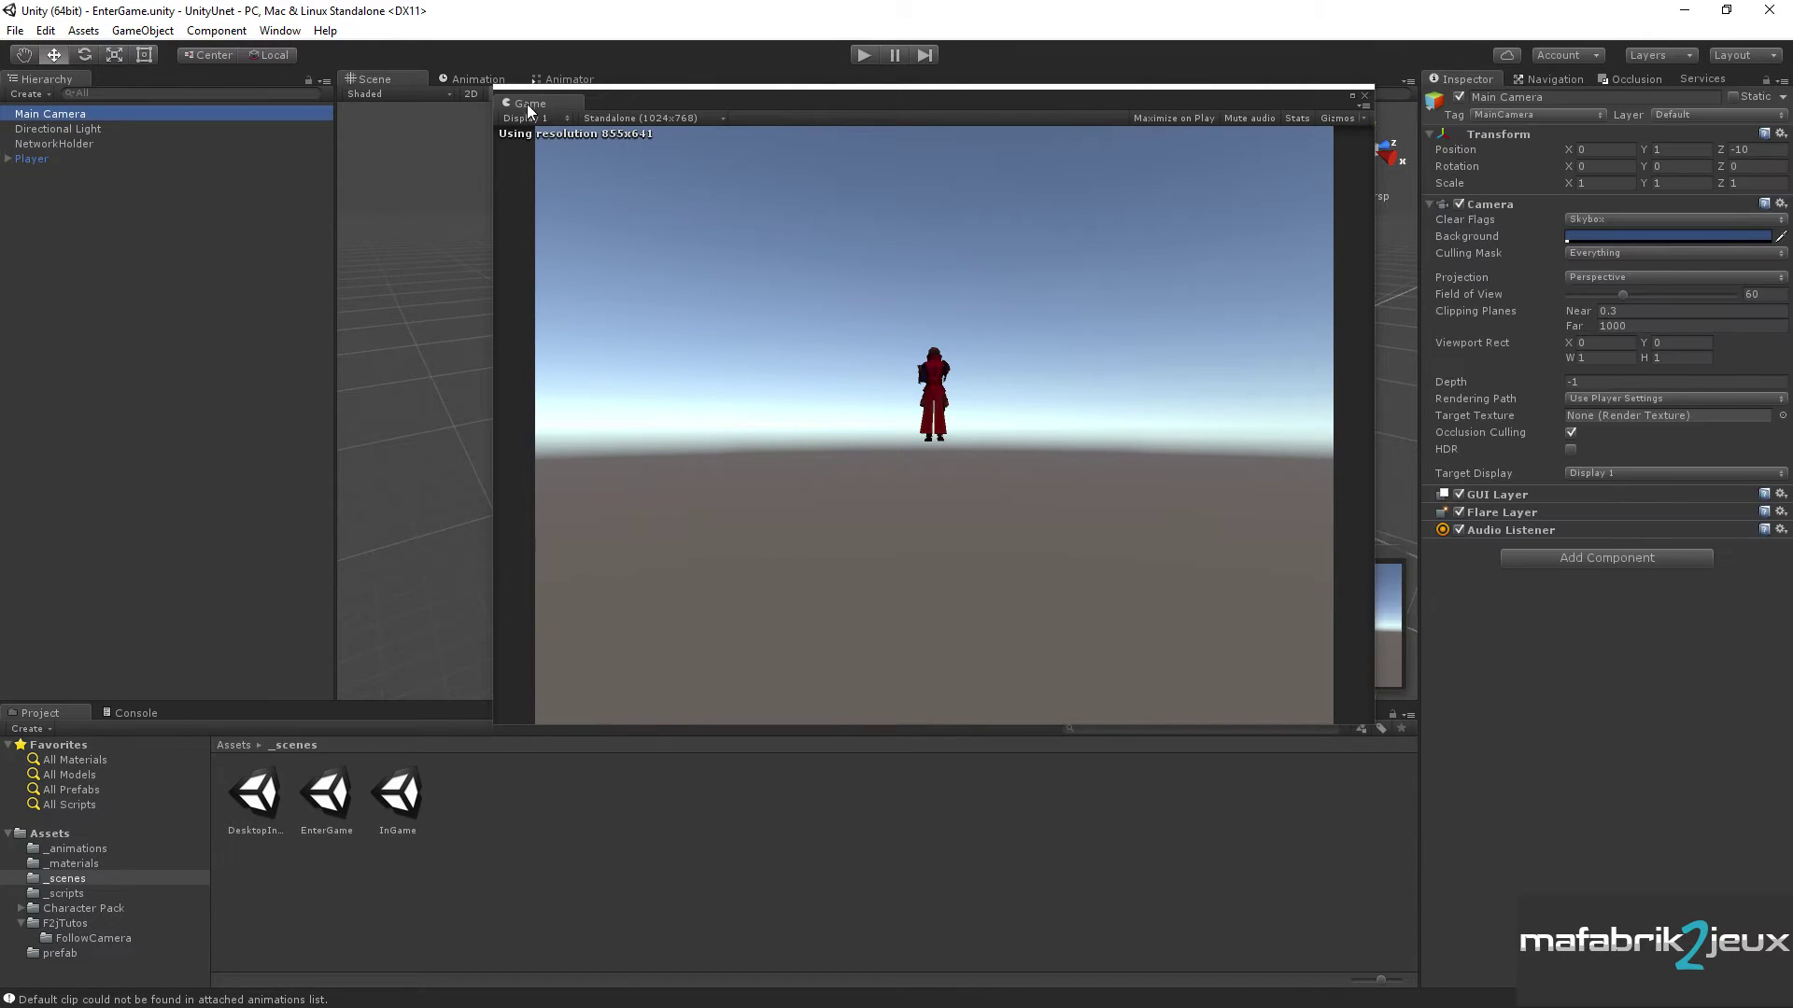
mouse_move(529, 105)
mouse_down()
mouse_move(611, 82)
mouse_move(1245, 339)
mouse_up()
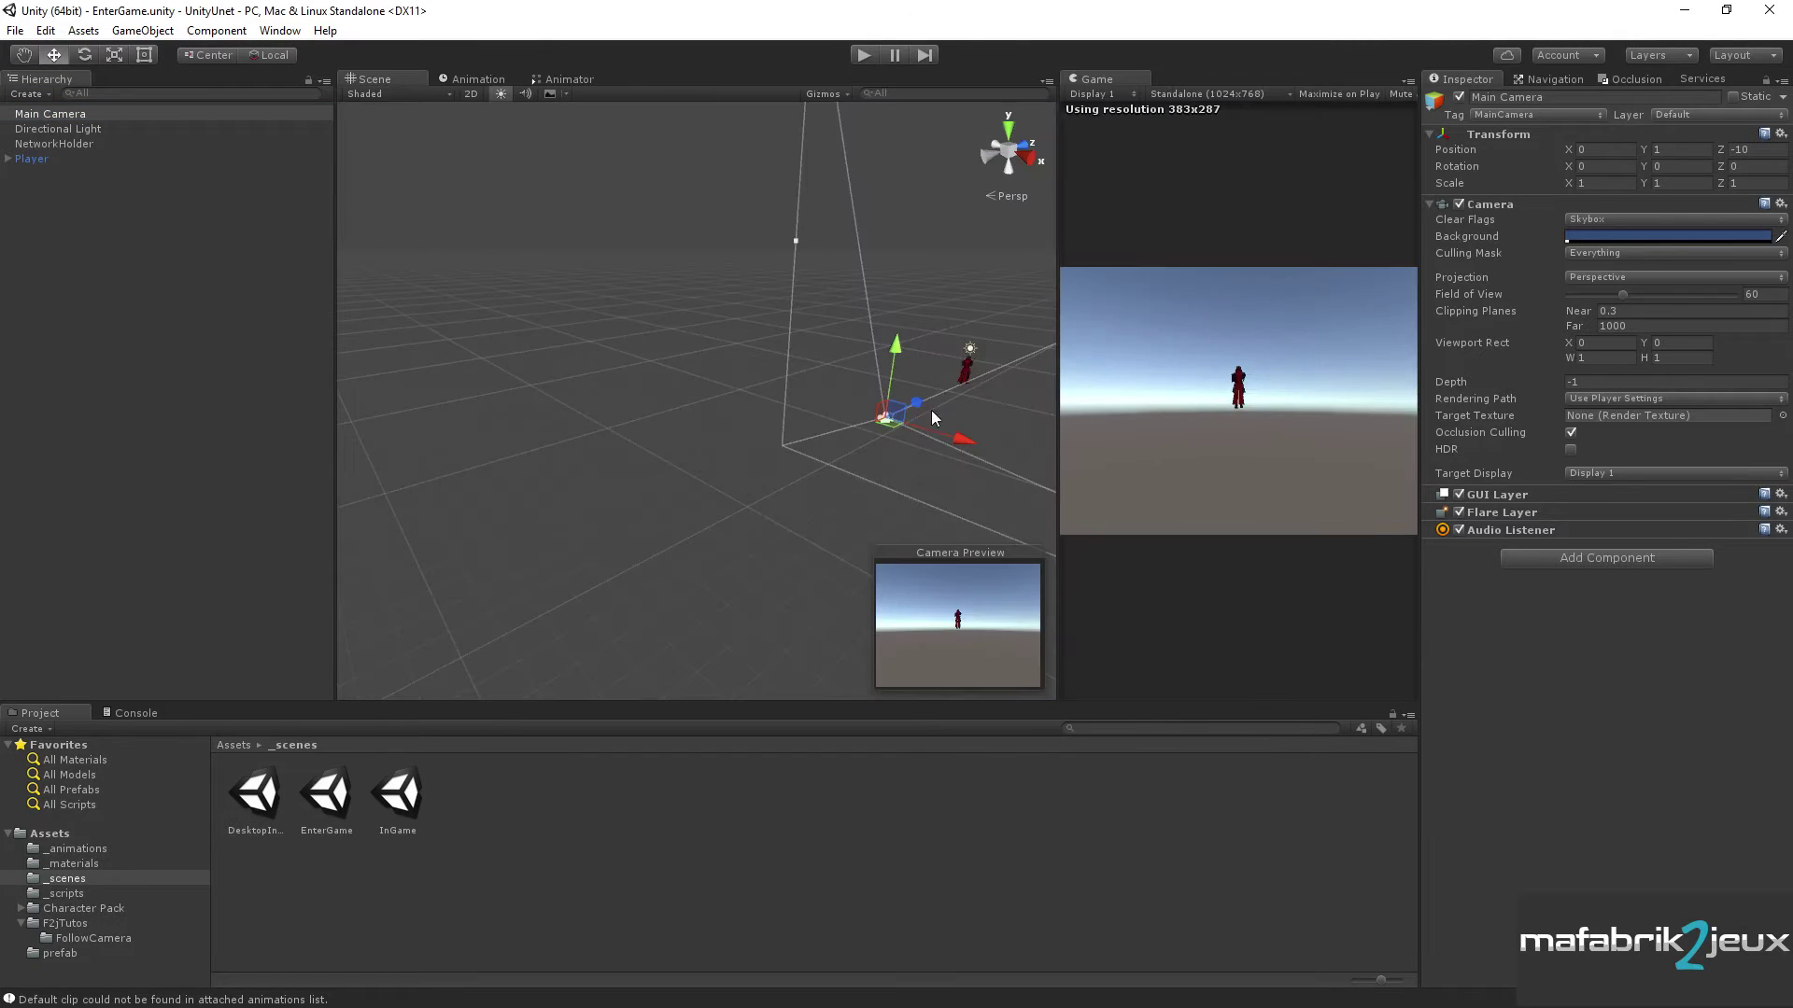
- Open the InGame scene, inspect its Main Camera, and browse to Assets/F2jTutos/FollowCamera
double_click(402, 801)
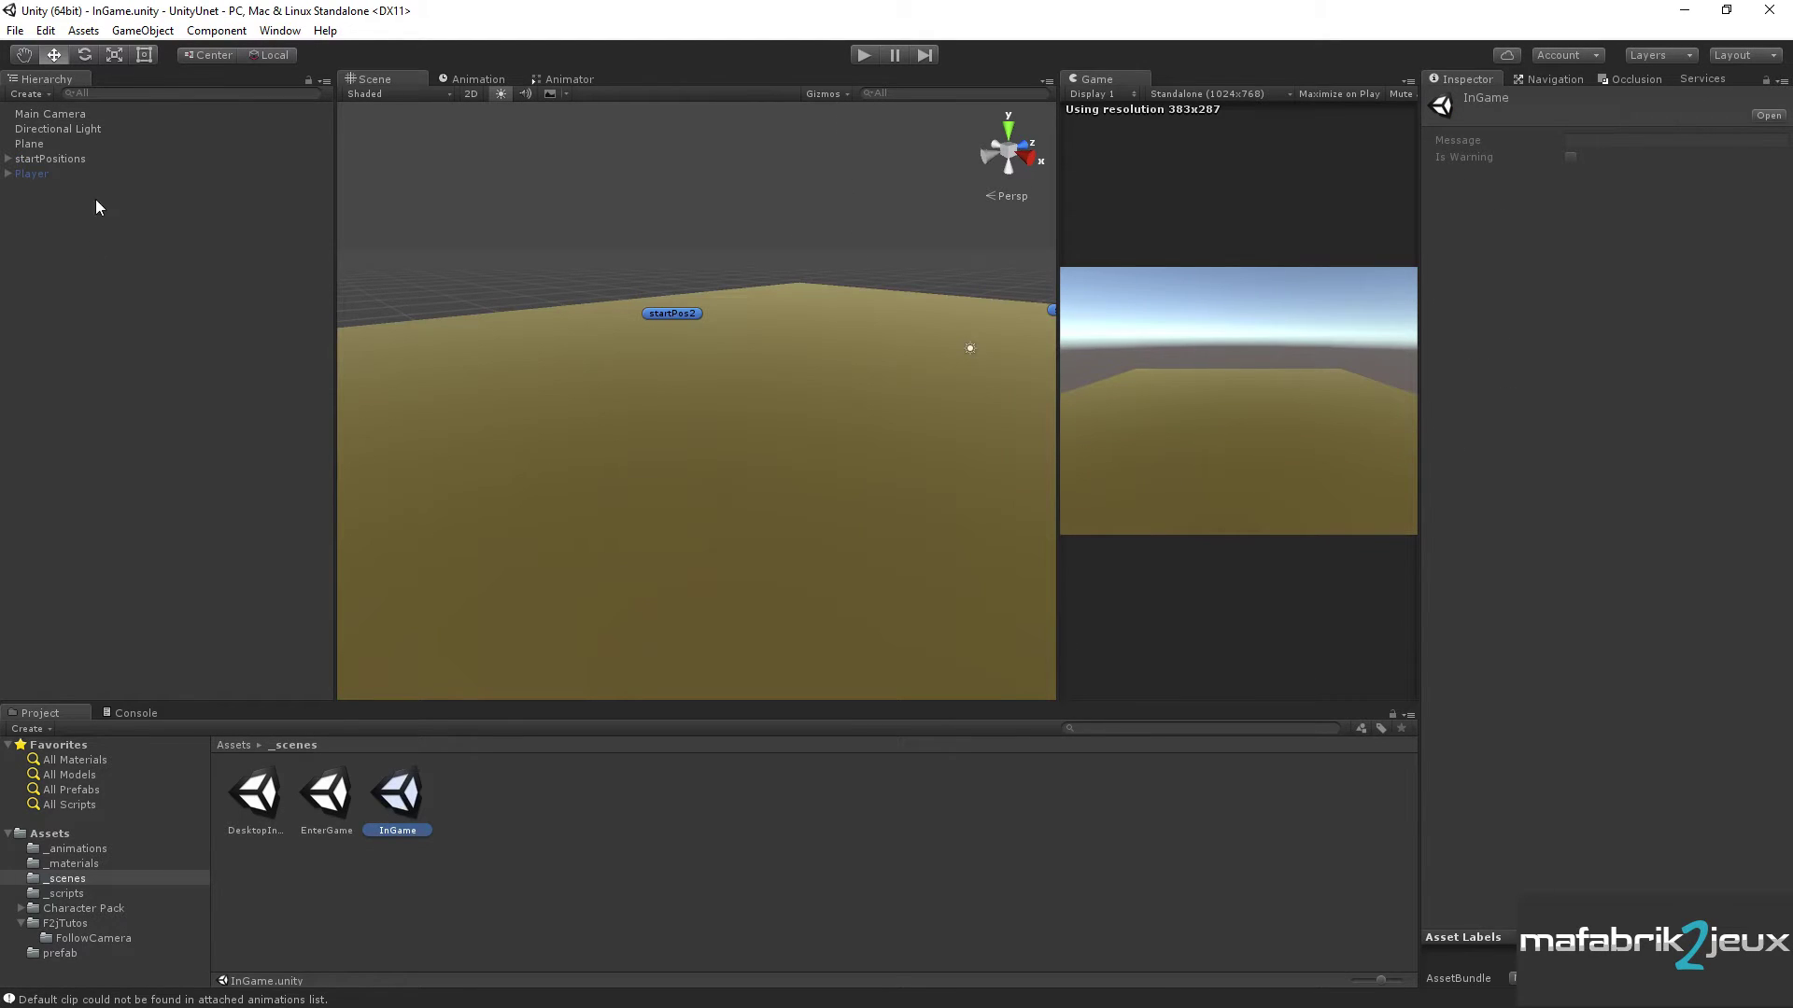
click(76, 115)
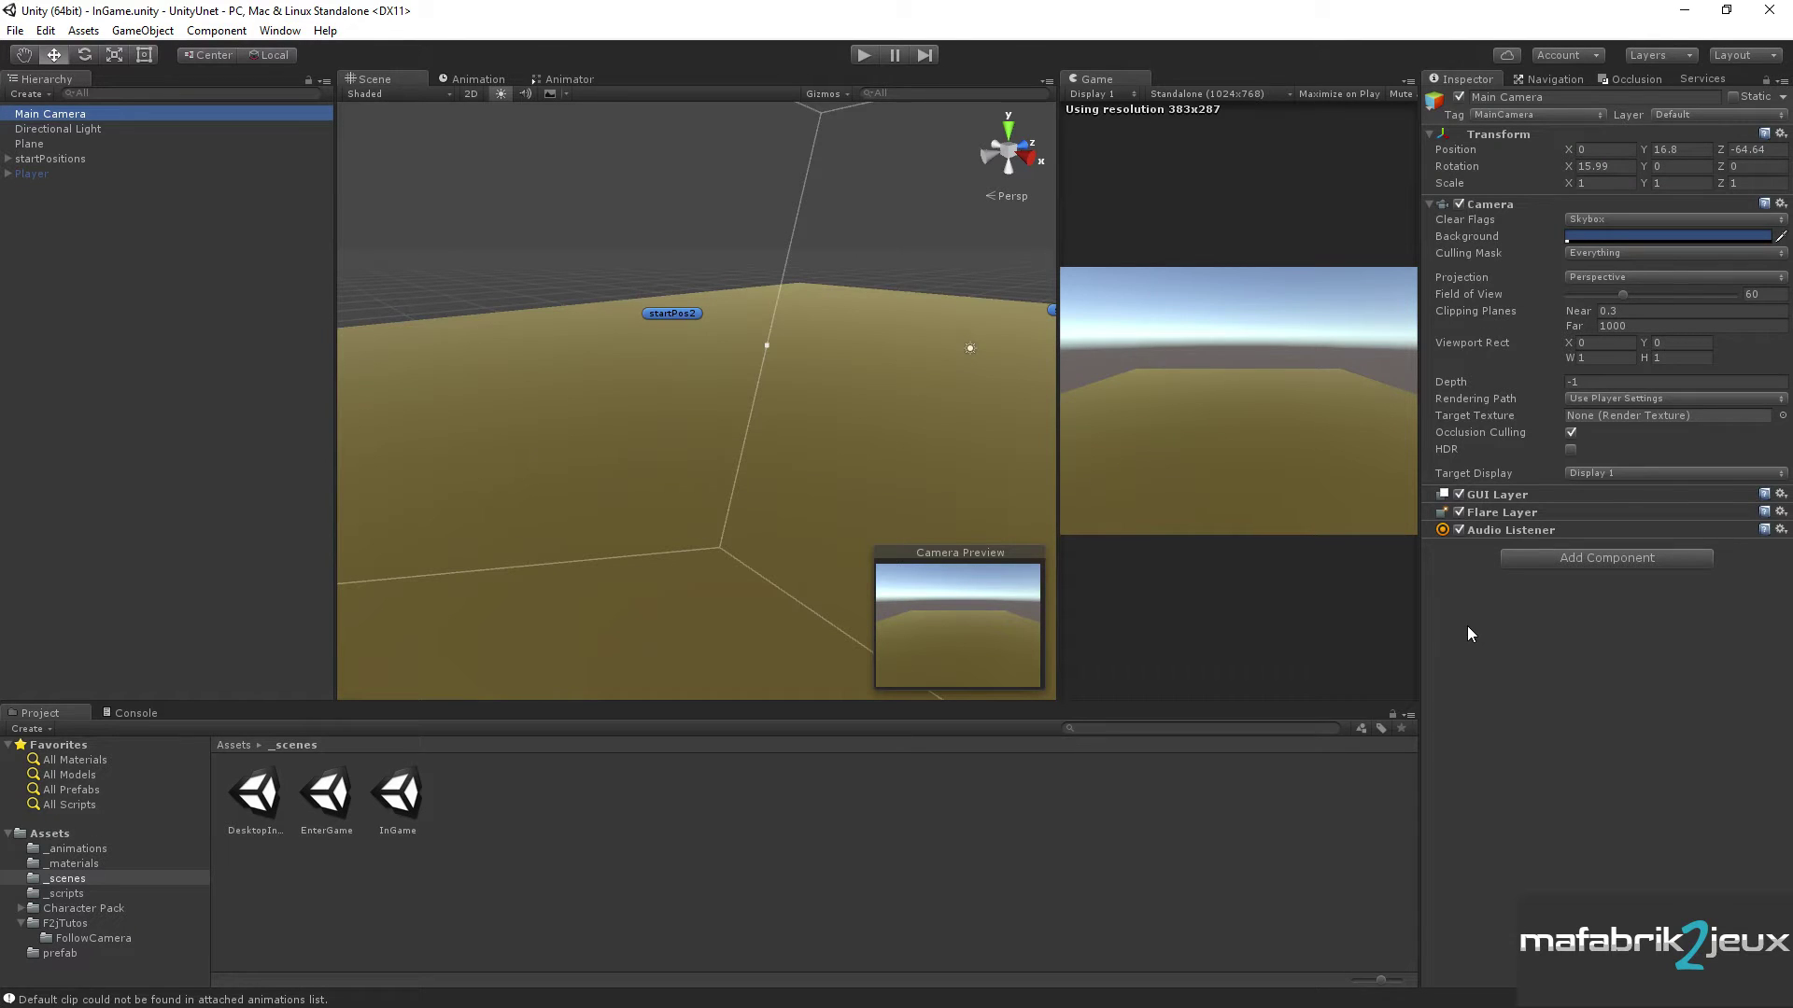
click(225, 746)
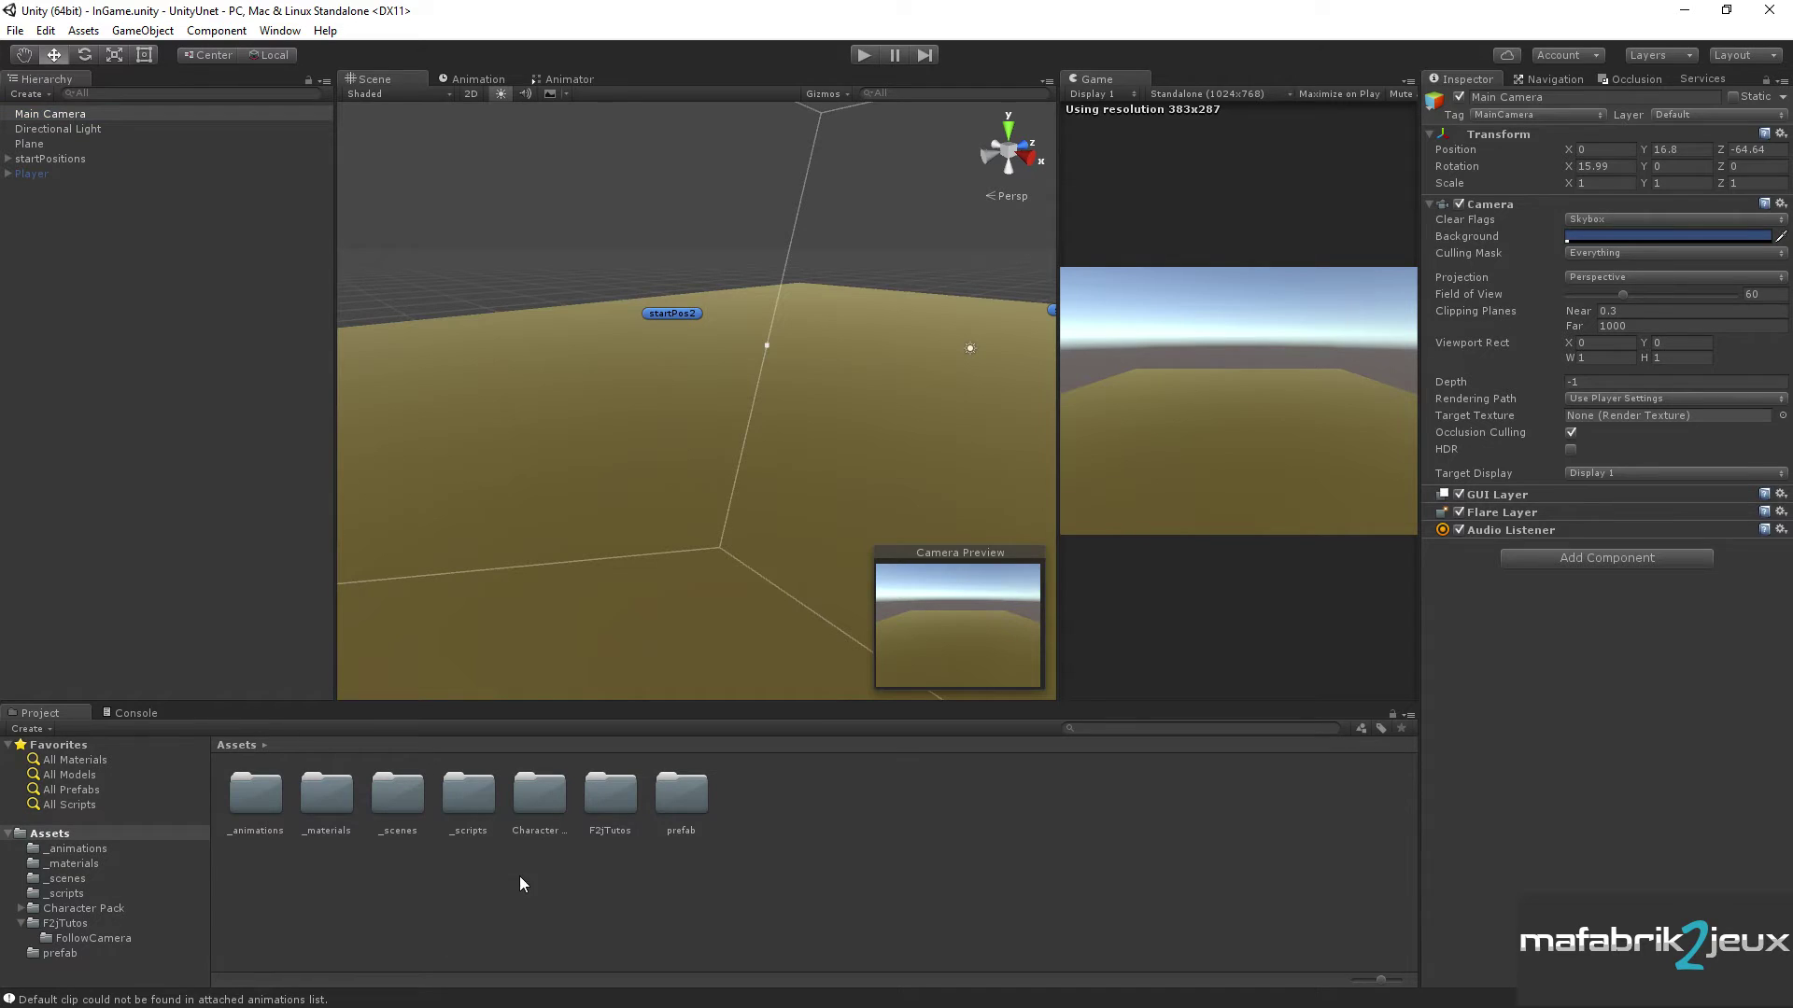
double_click(603, 798)
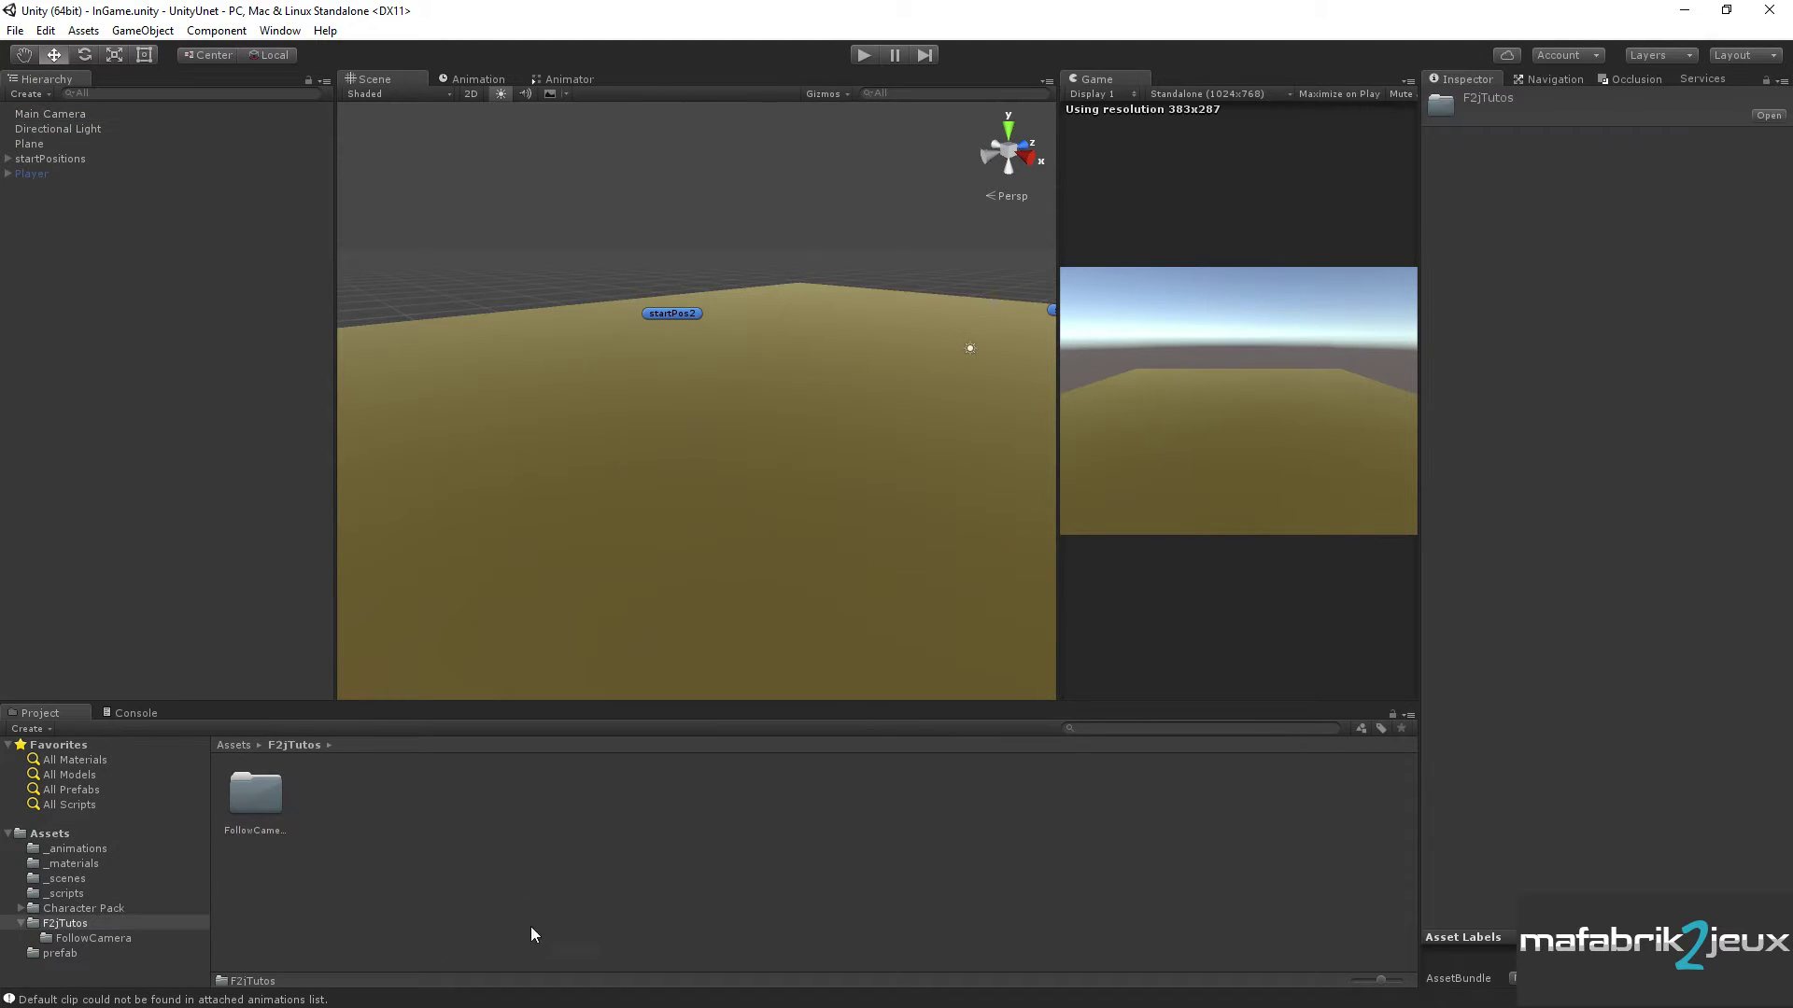
double_click(248, 781)
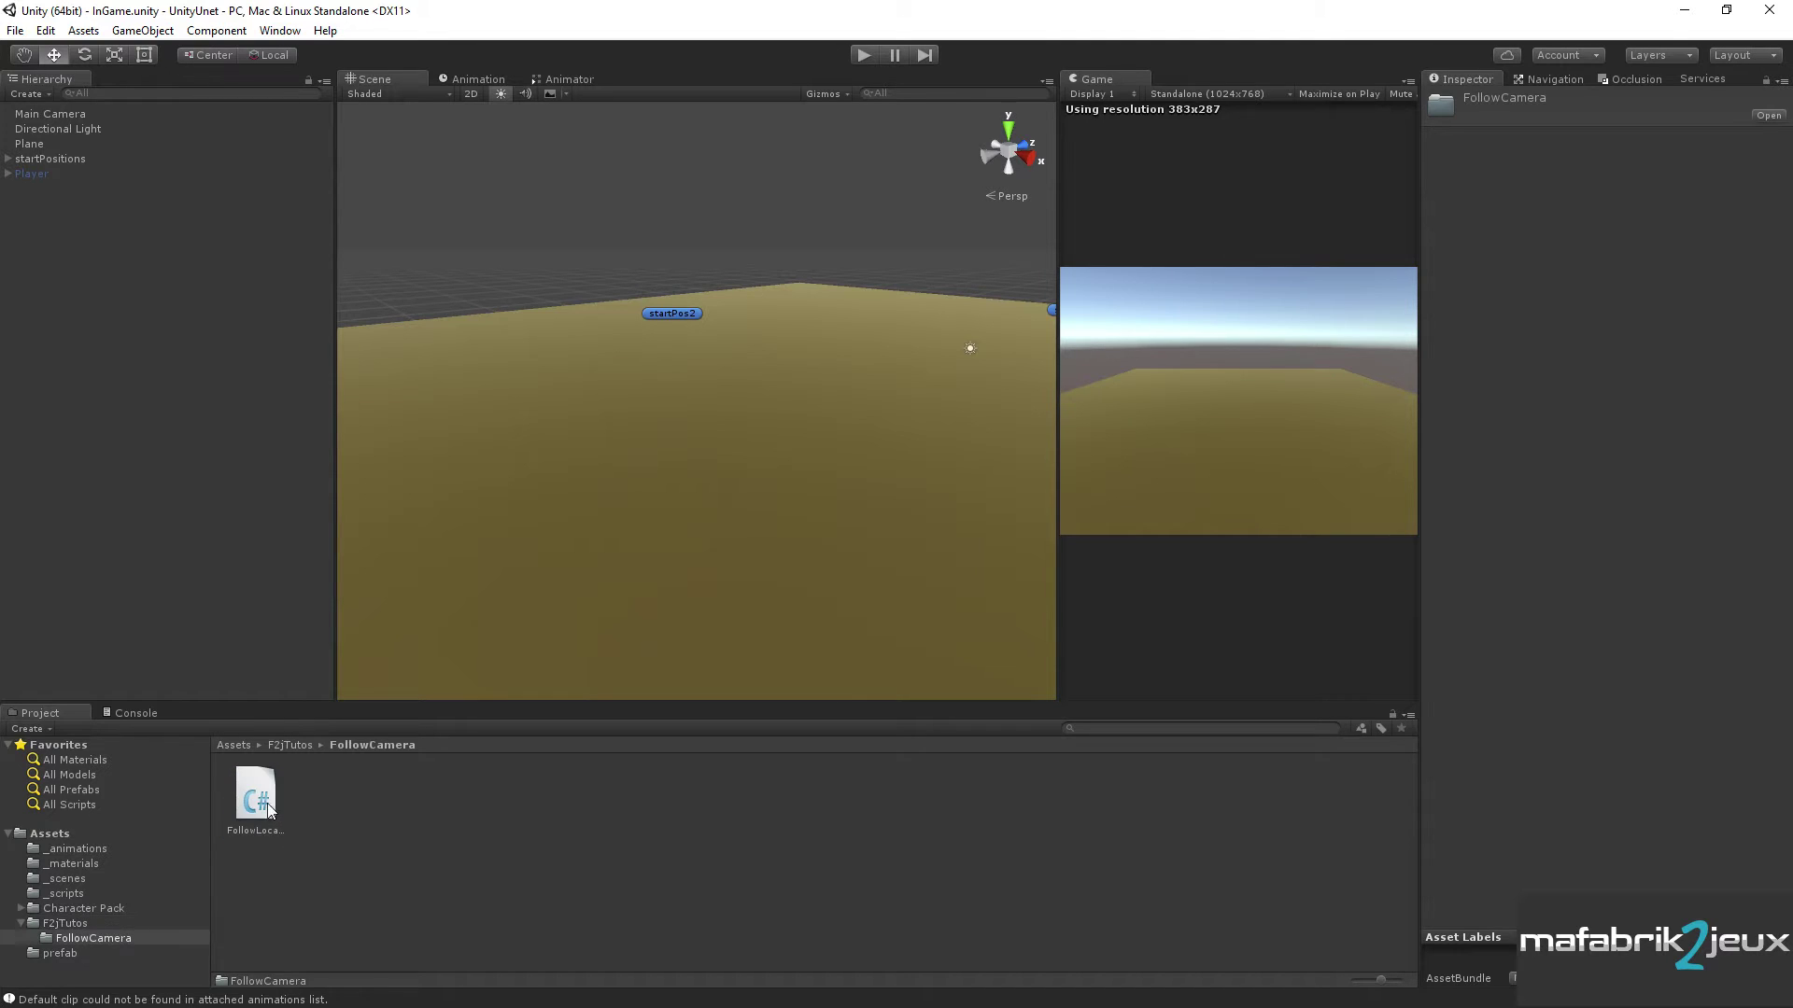
- Create a new C# script in the FollowCamera folder
right_click(354, 800)
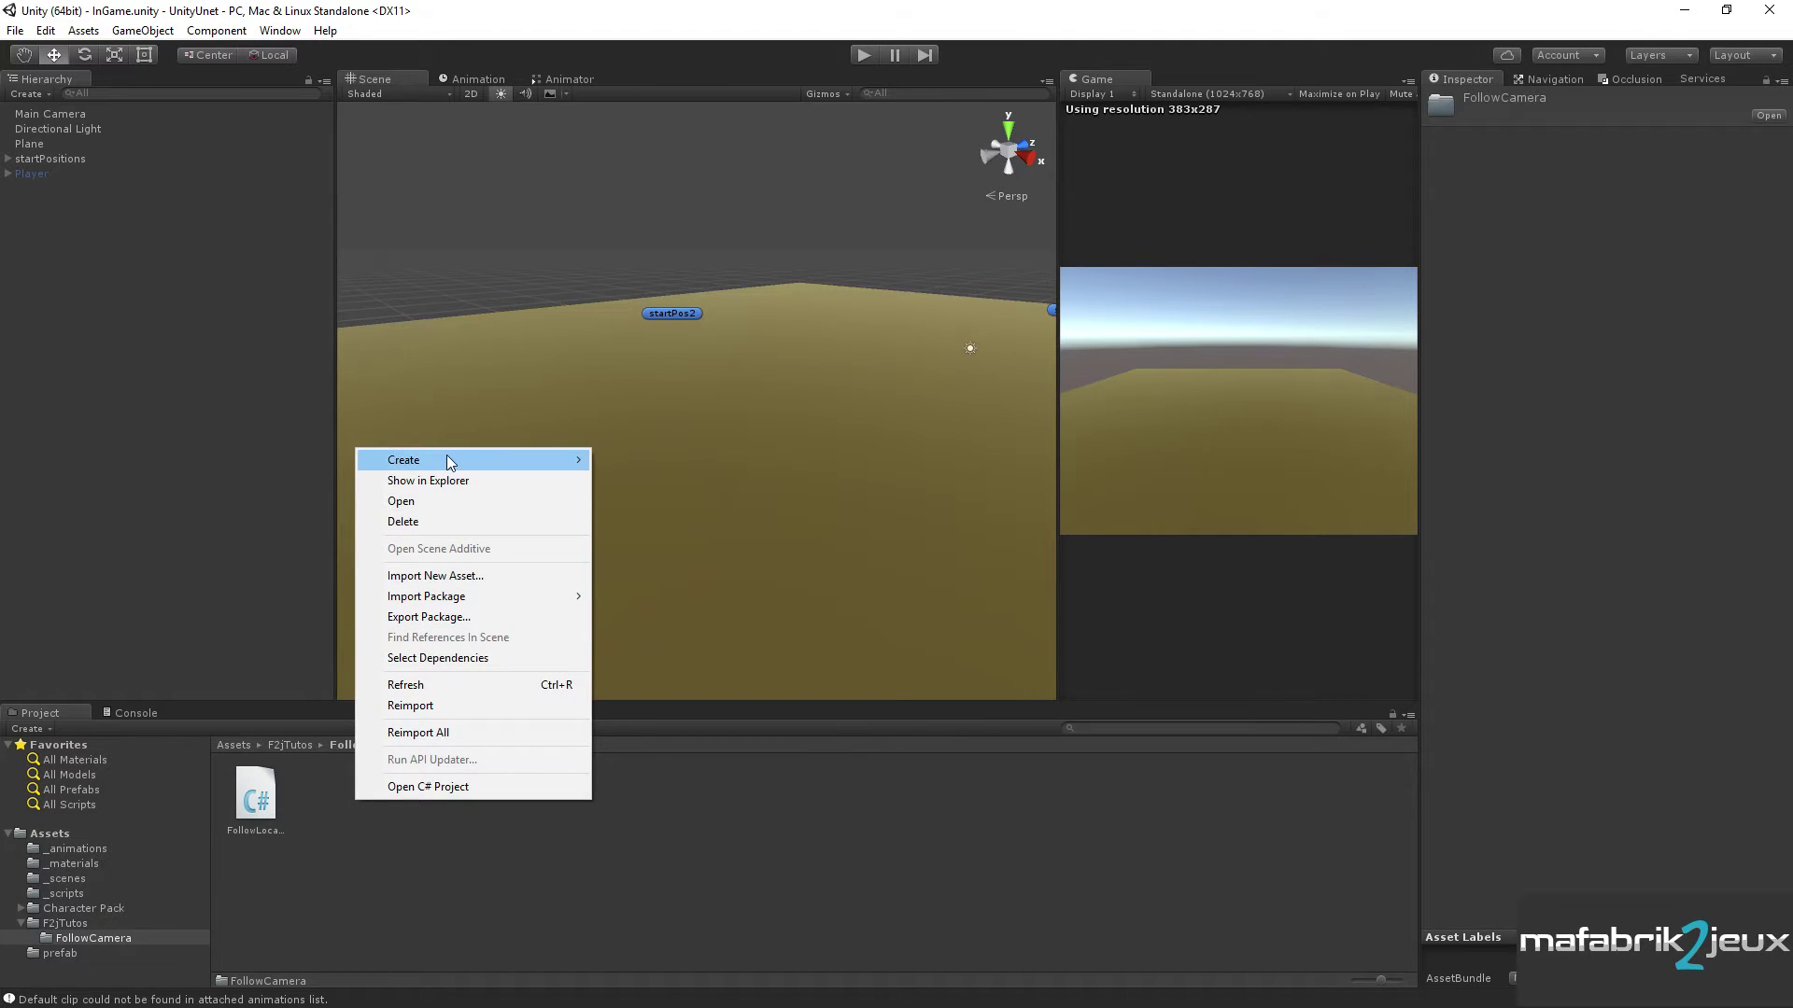
mouse_move(448, 462)
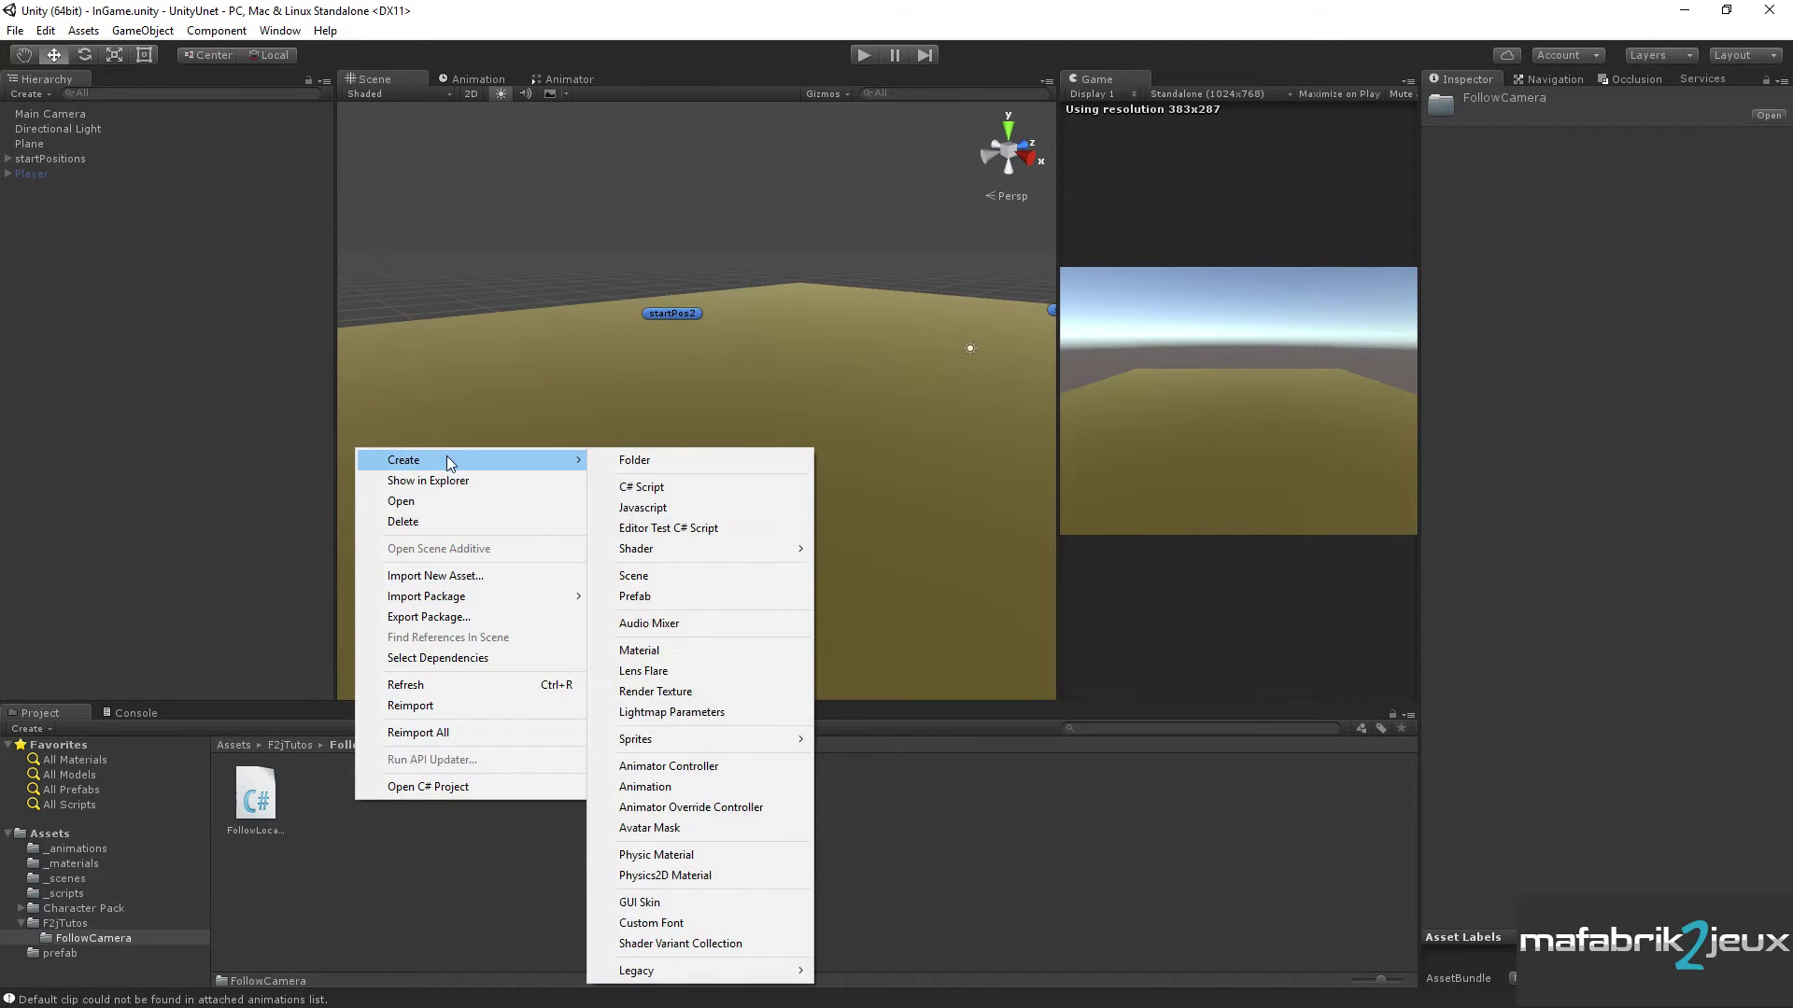
click(665, 492)
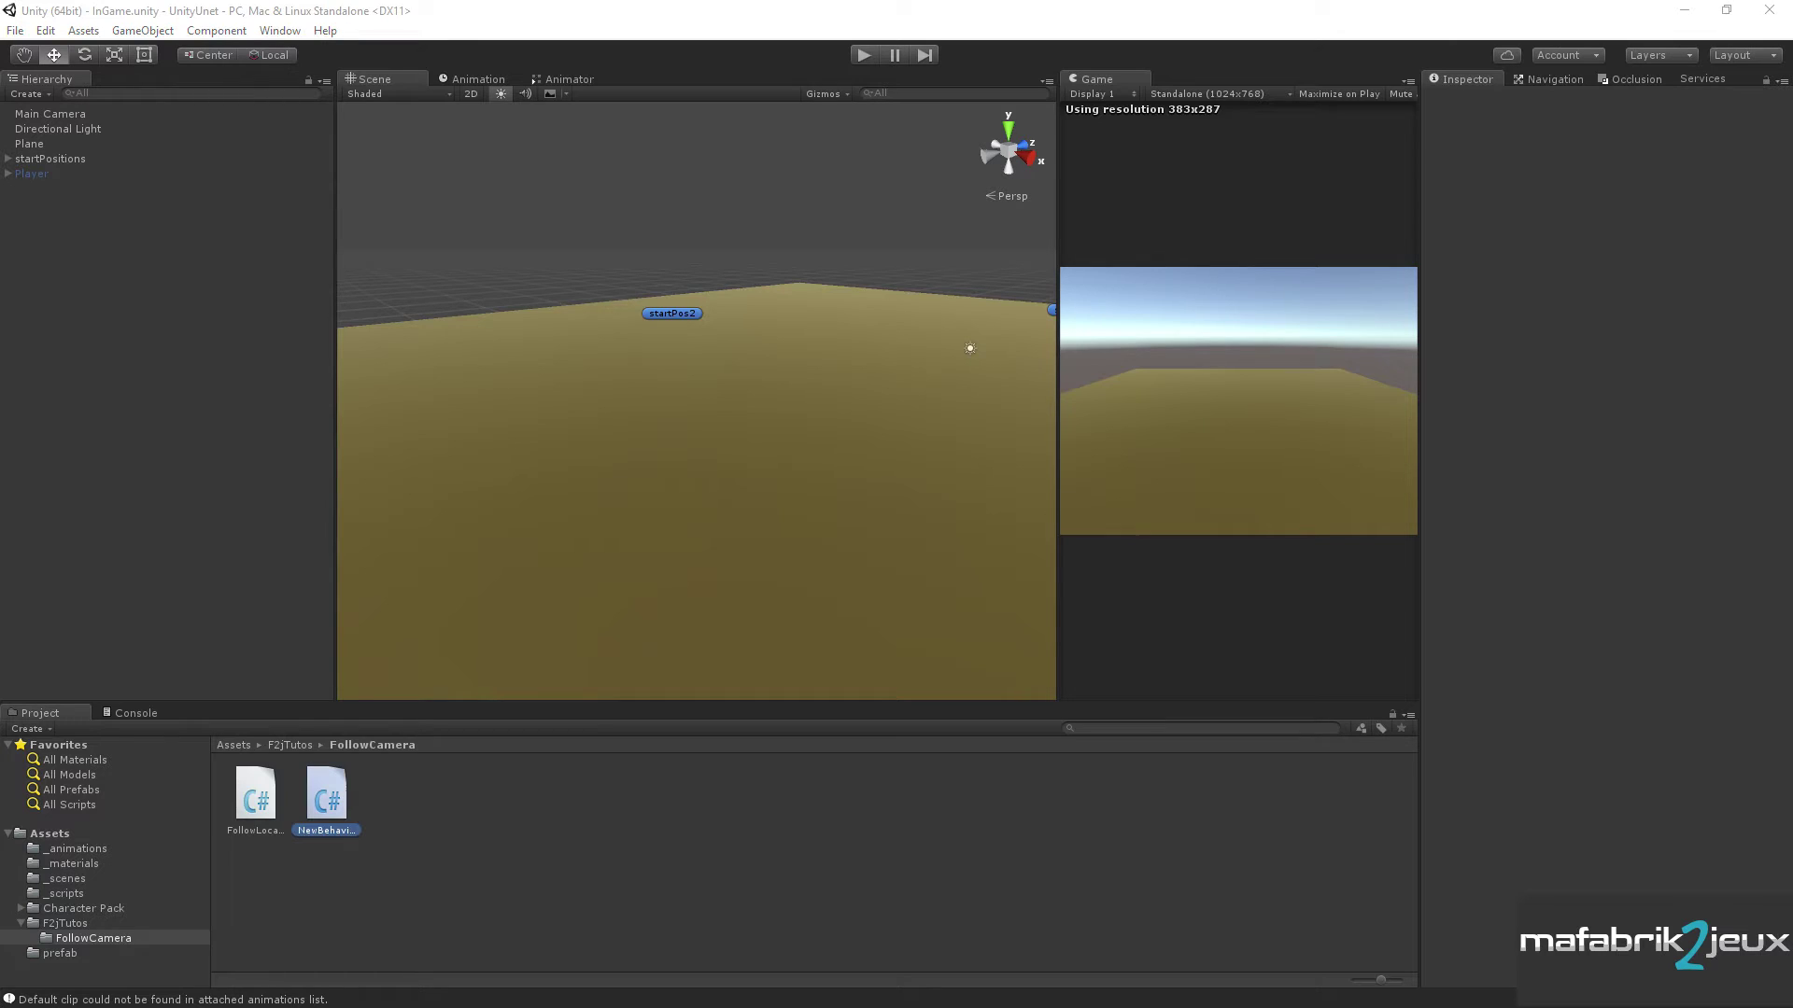
click(338, 801)
- Name the new script MyFollowLocalPlayer
click(334, 809)
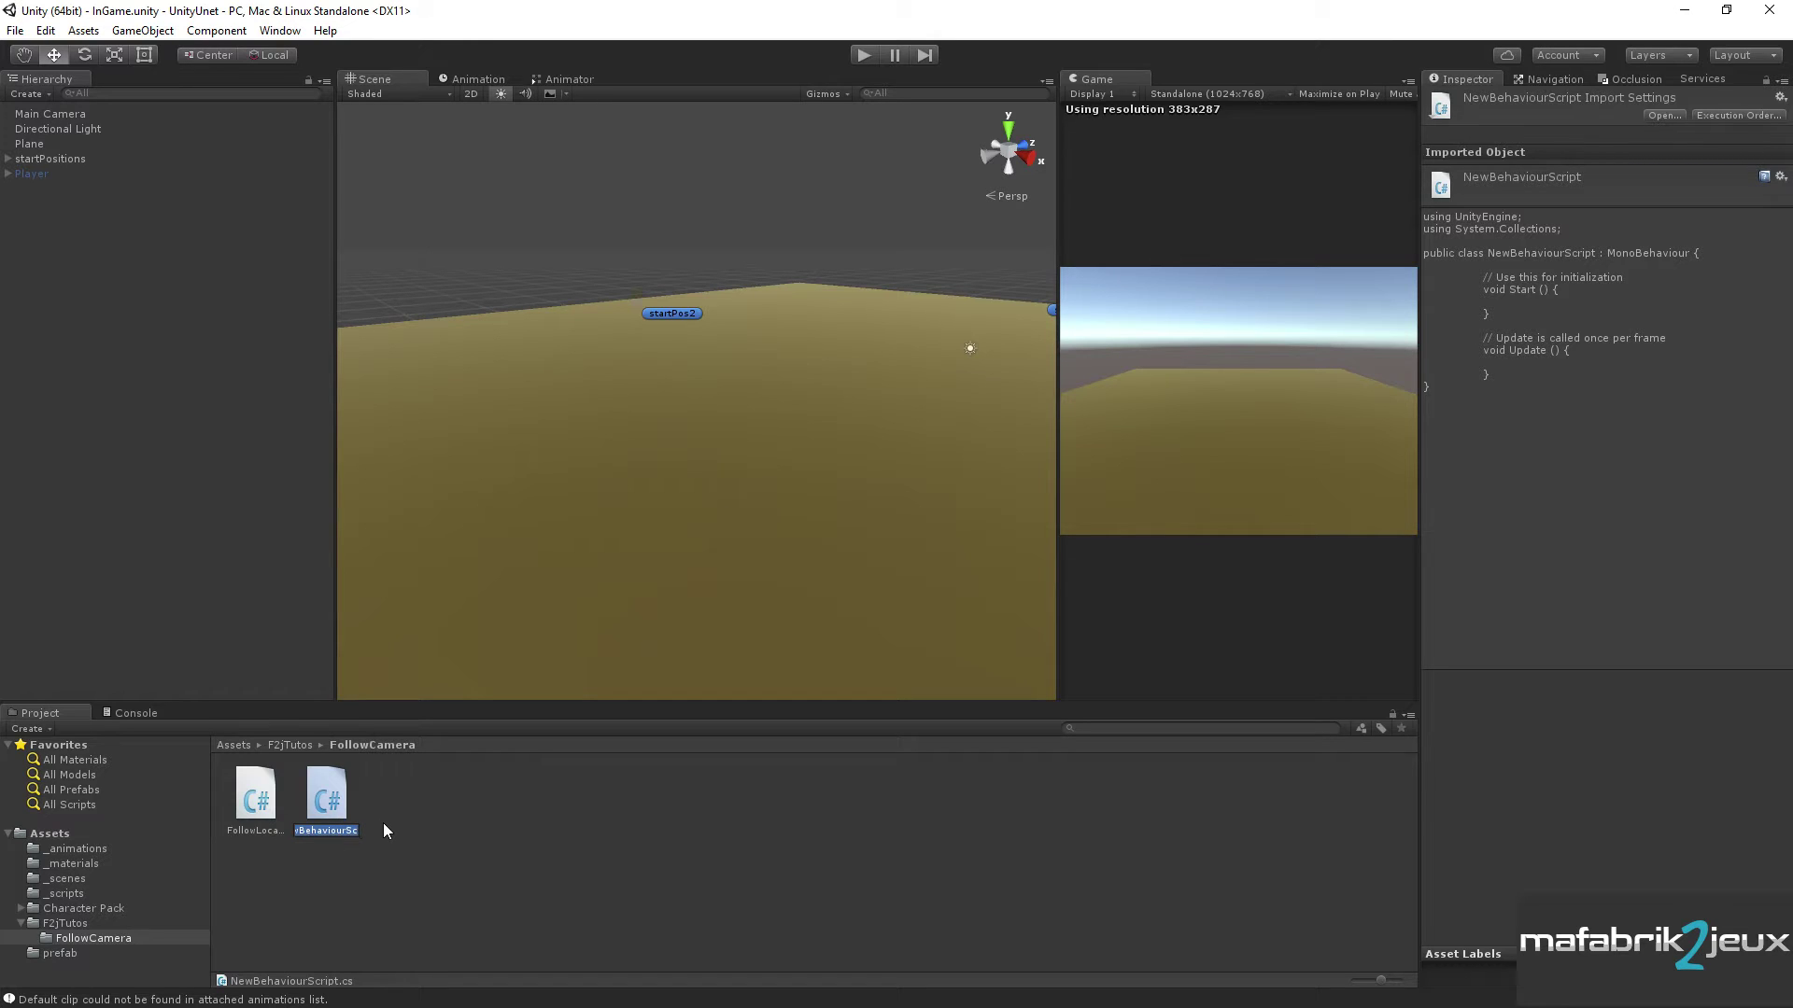
text(MyFo)
text(ll)
key(BackSpace)
key(BackSpace)
key(BackSpace)
text(FollowLocalPlayer)
key(Home)
text(My)
key(End)
key(Return)
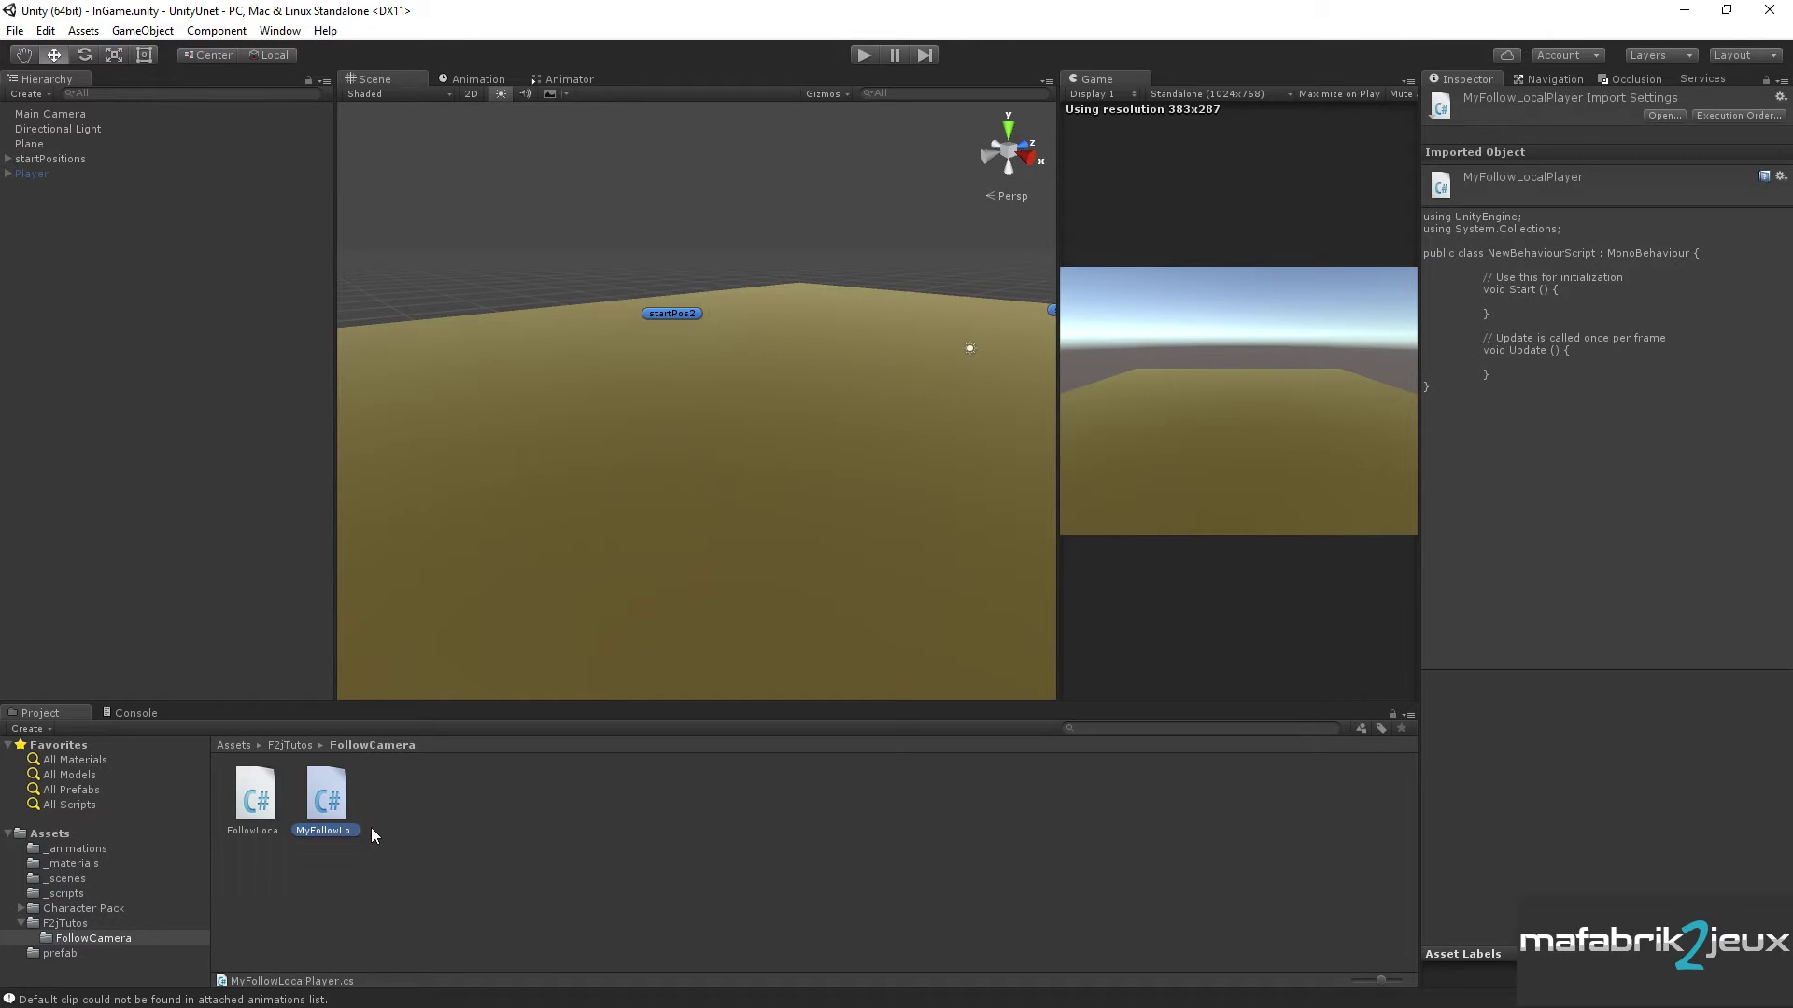
click(387, 831)
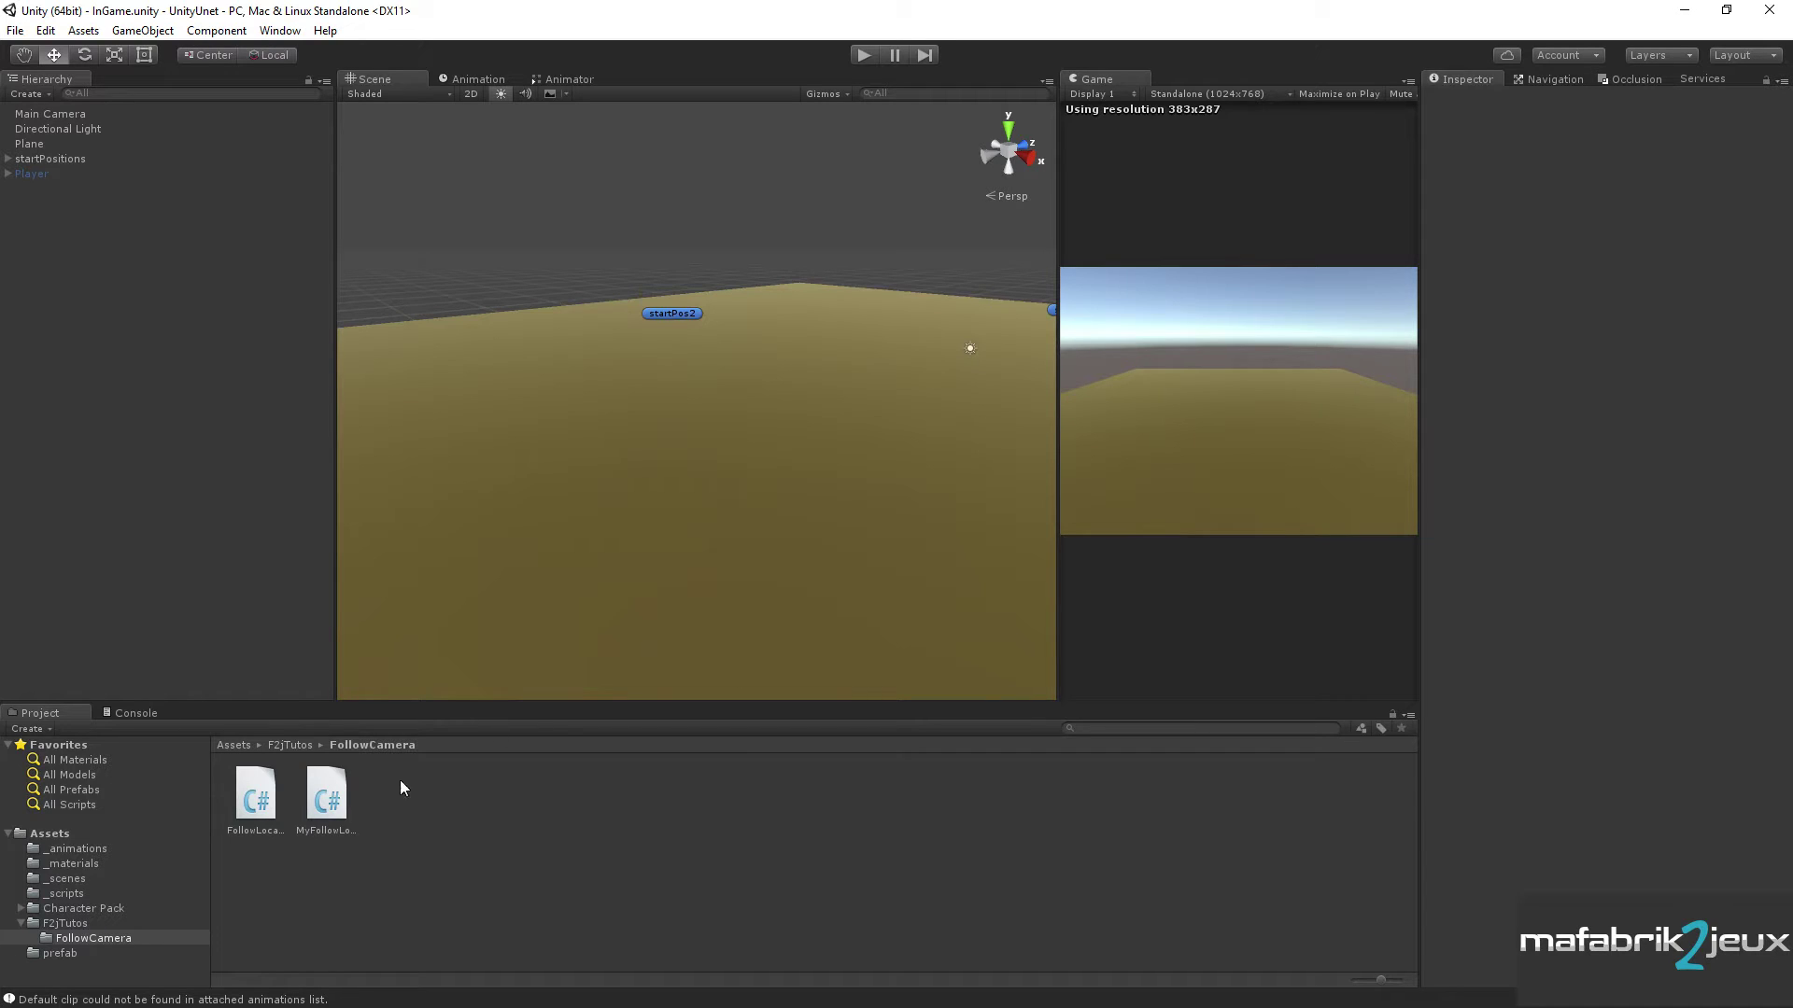
- Open MyFollowLocalPlayer.cs in MonoDevelop and close the old FollowLocalPlayer.cs file
click(331, 805)
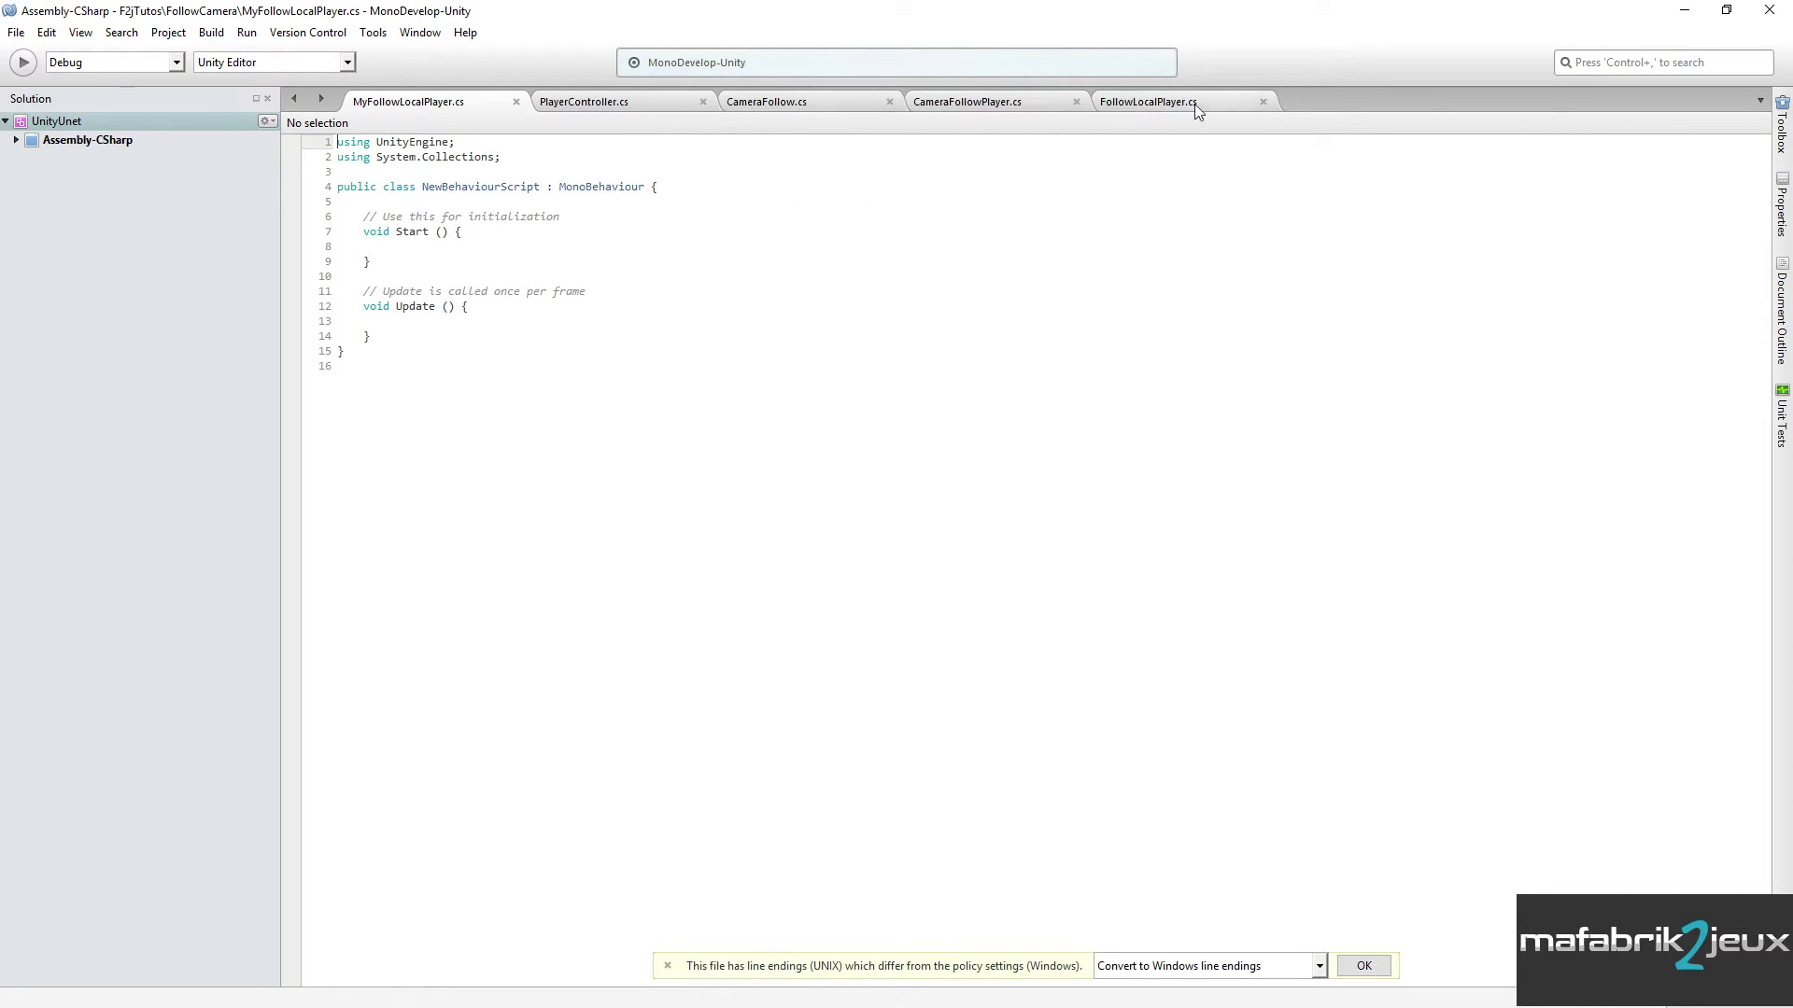
click(1263, 102)
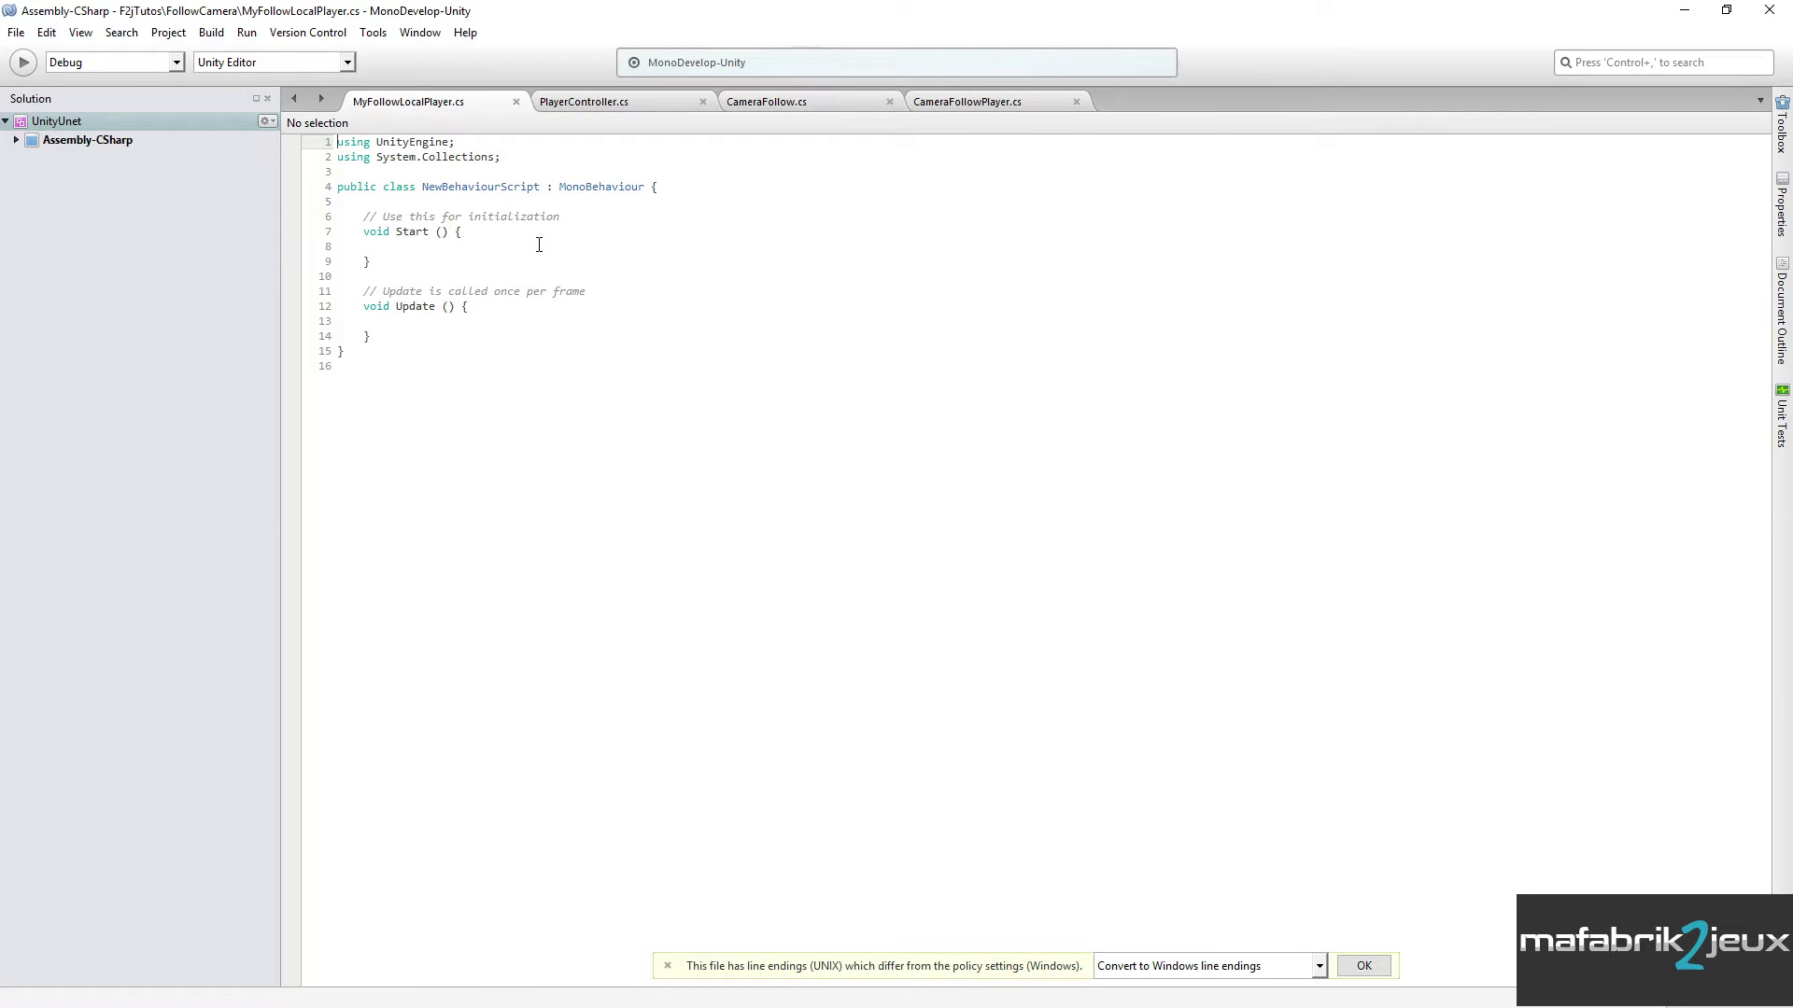
mouse_move(1782, 313)
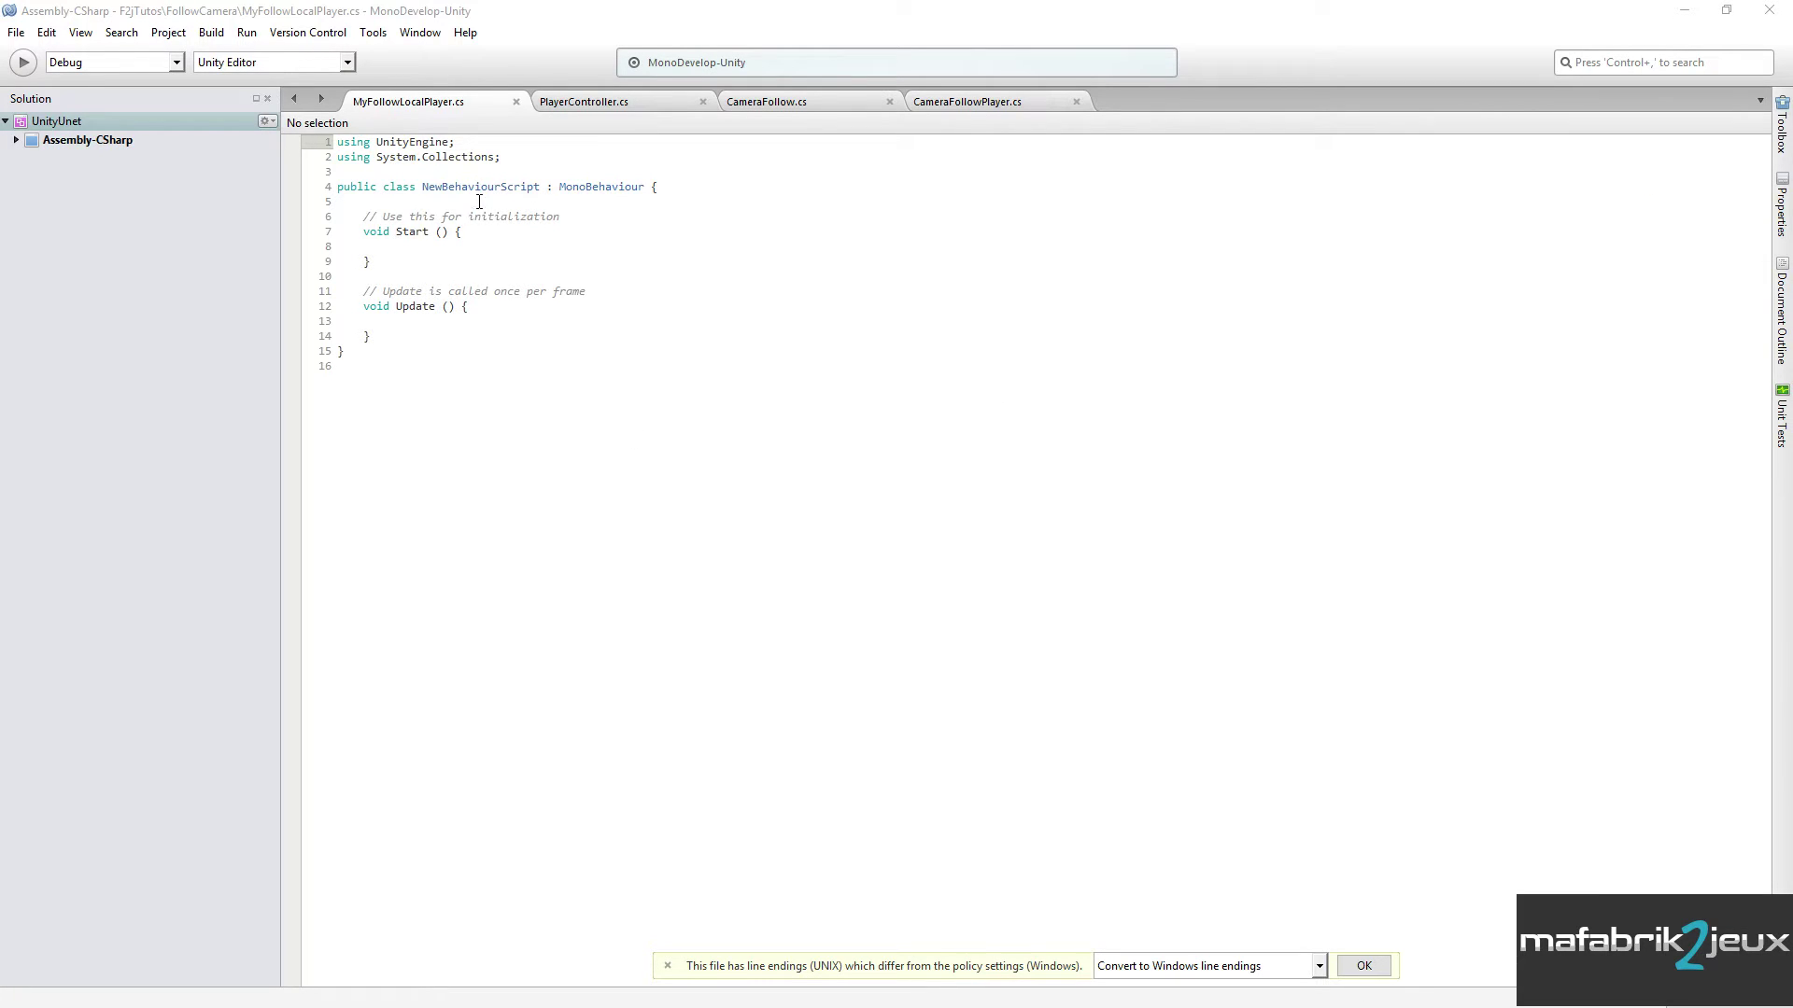
- Rename the class from NewBehaviourScript to MyFollowLocalPlayer and save the script
double_click(459, 190)
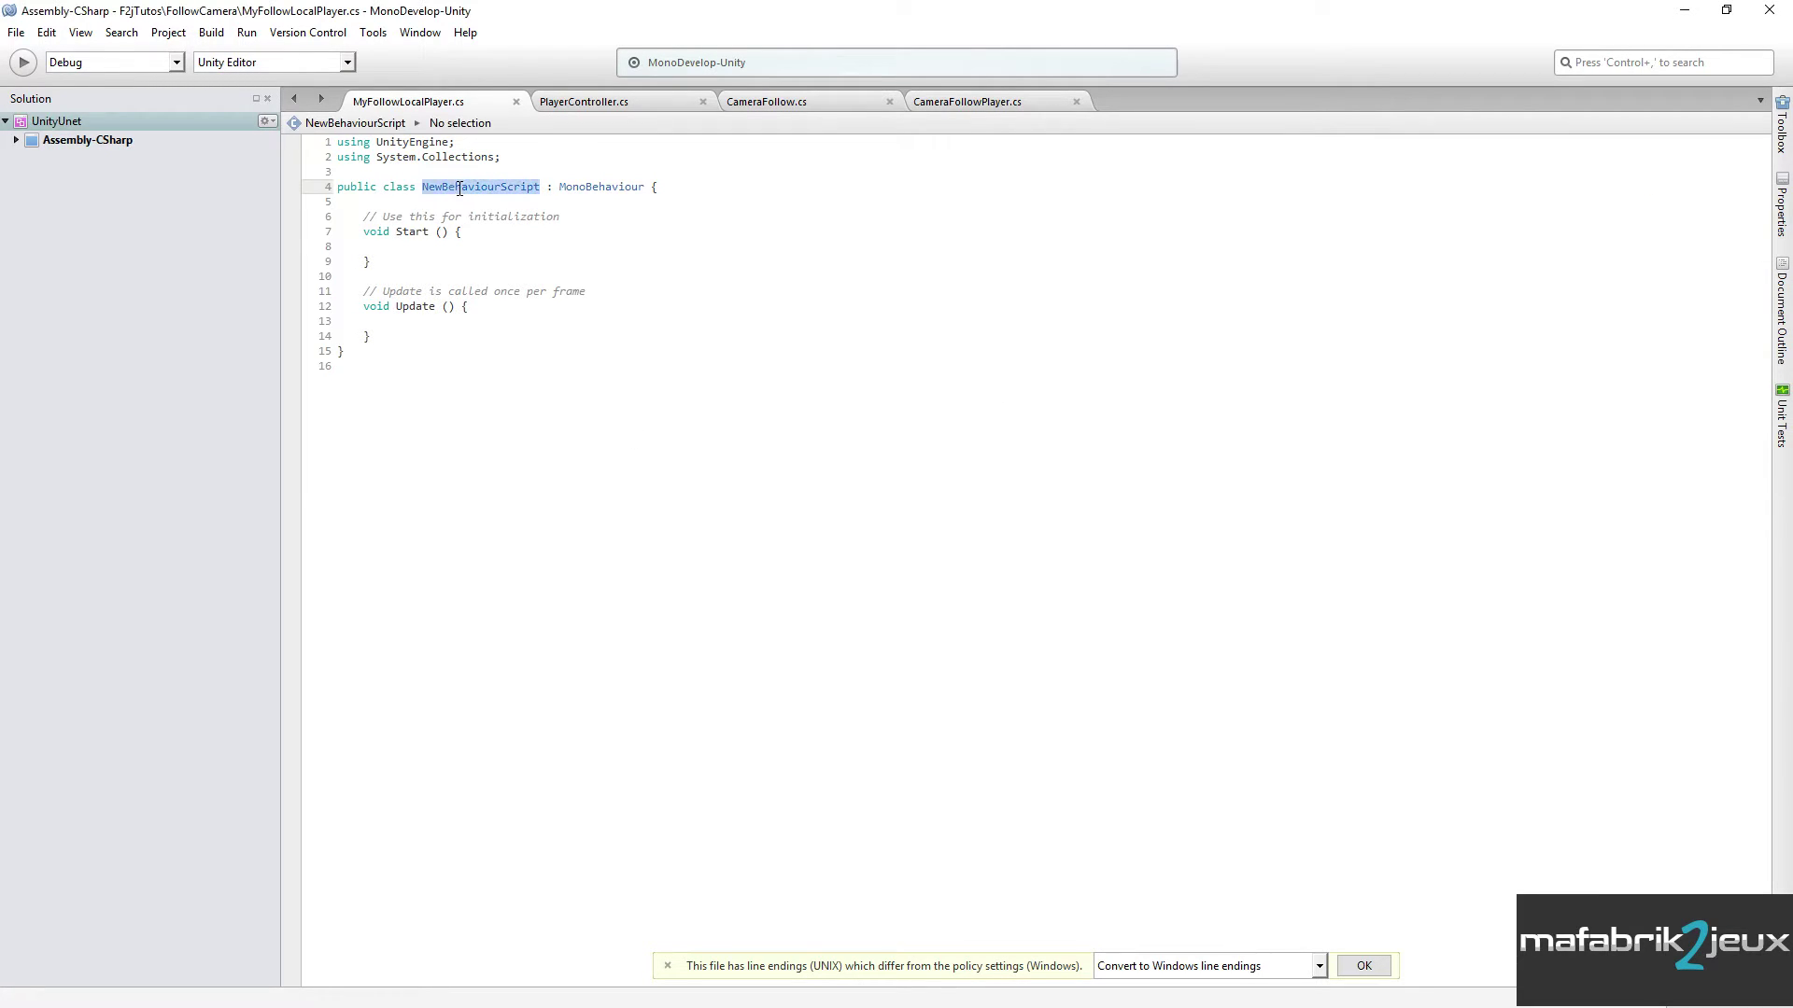
text(M)
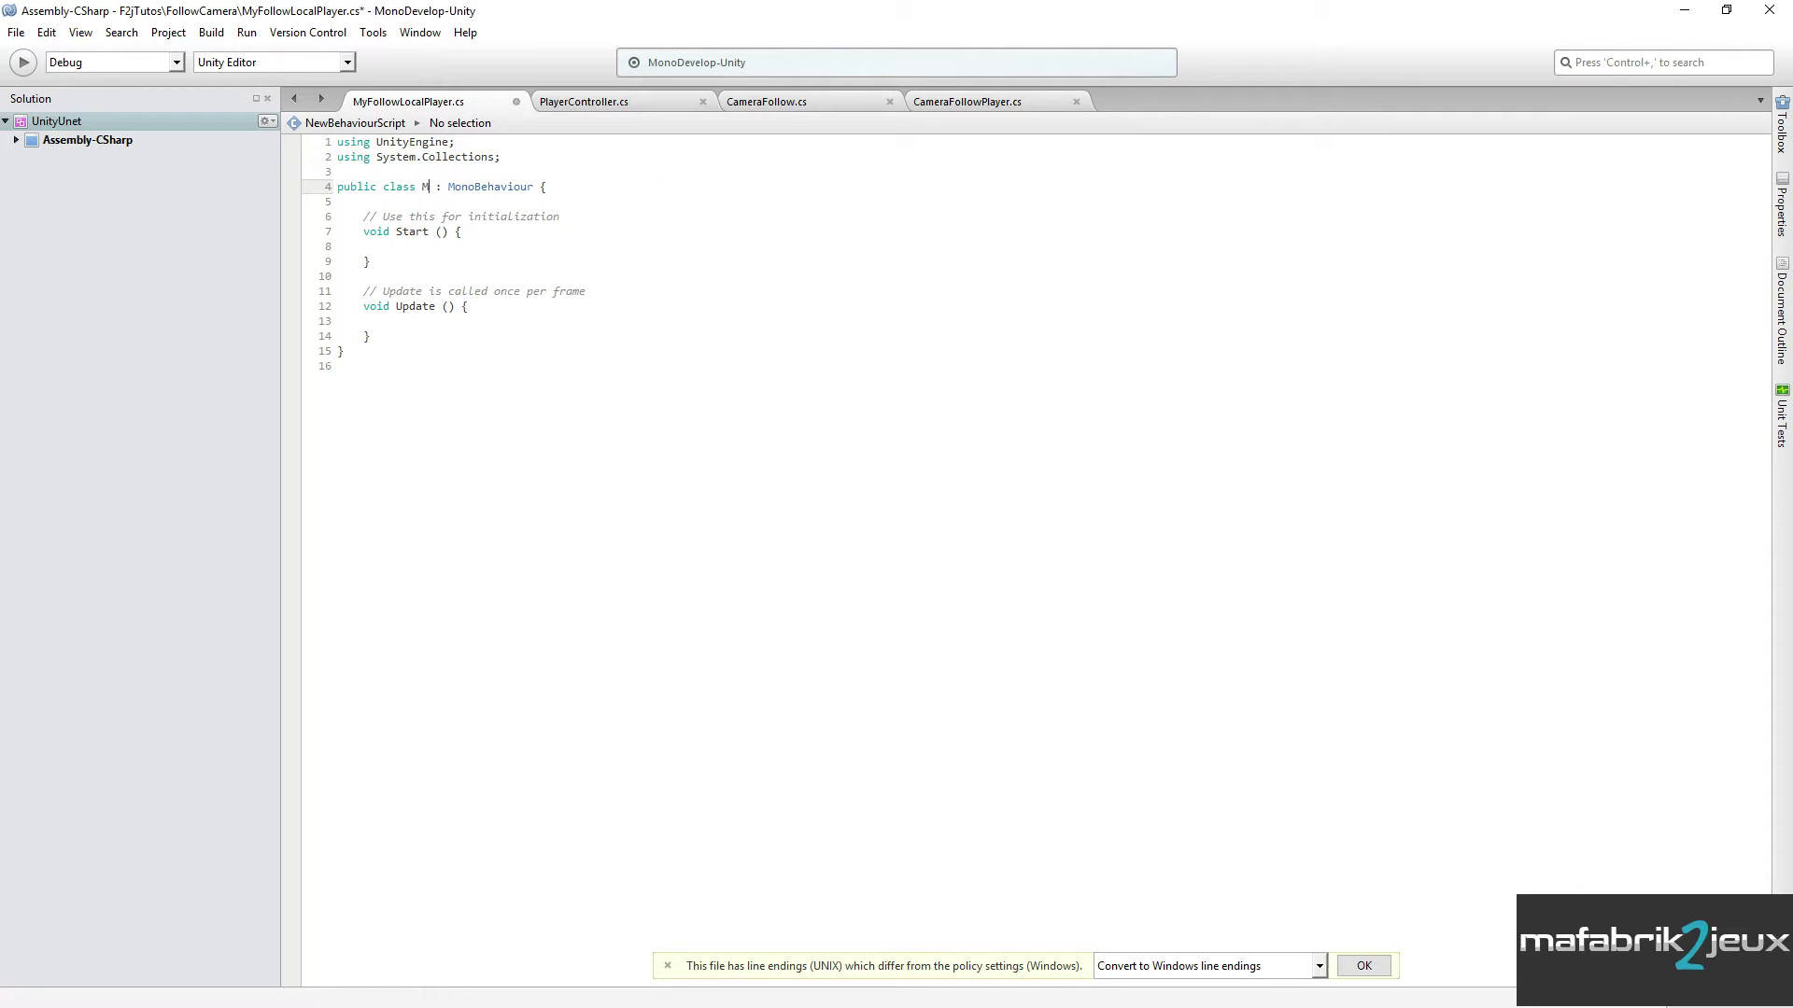
text(yFoll)
text(ow)
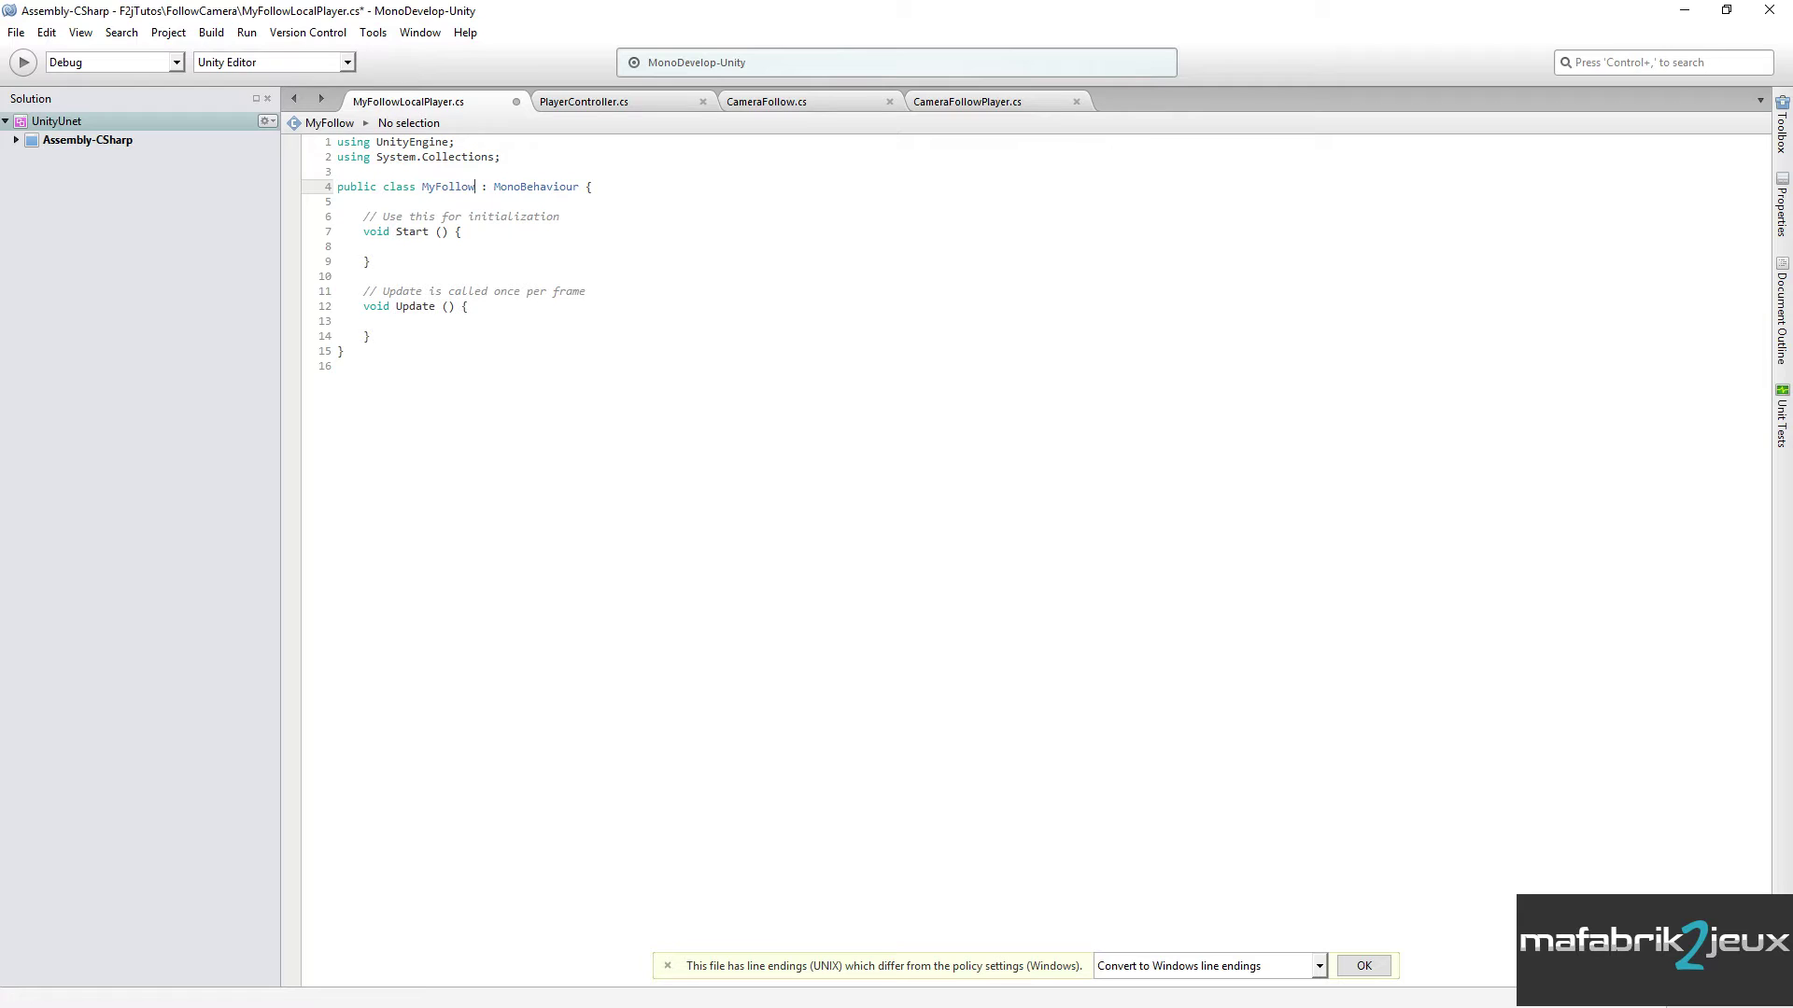
text(LocalPl)
text(ayer)
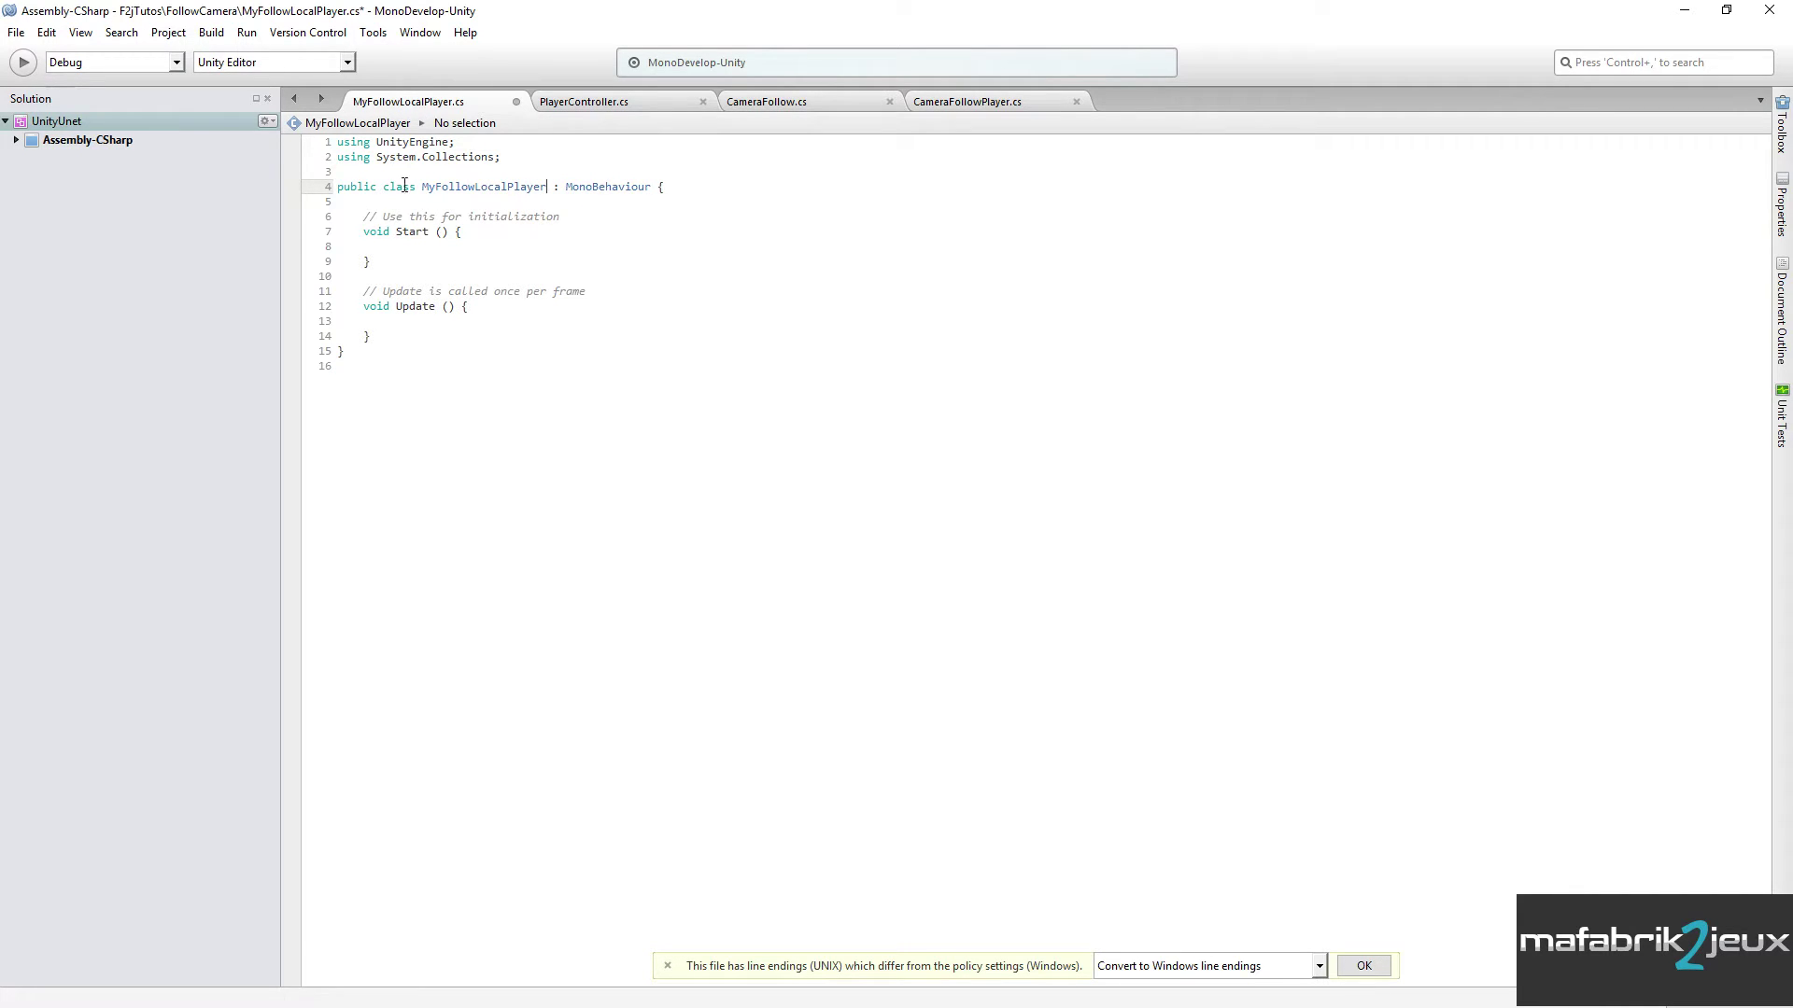
click(484, 229)
key(ctrl+s)
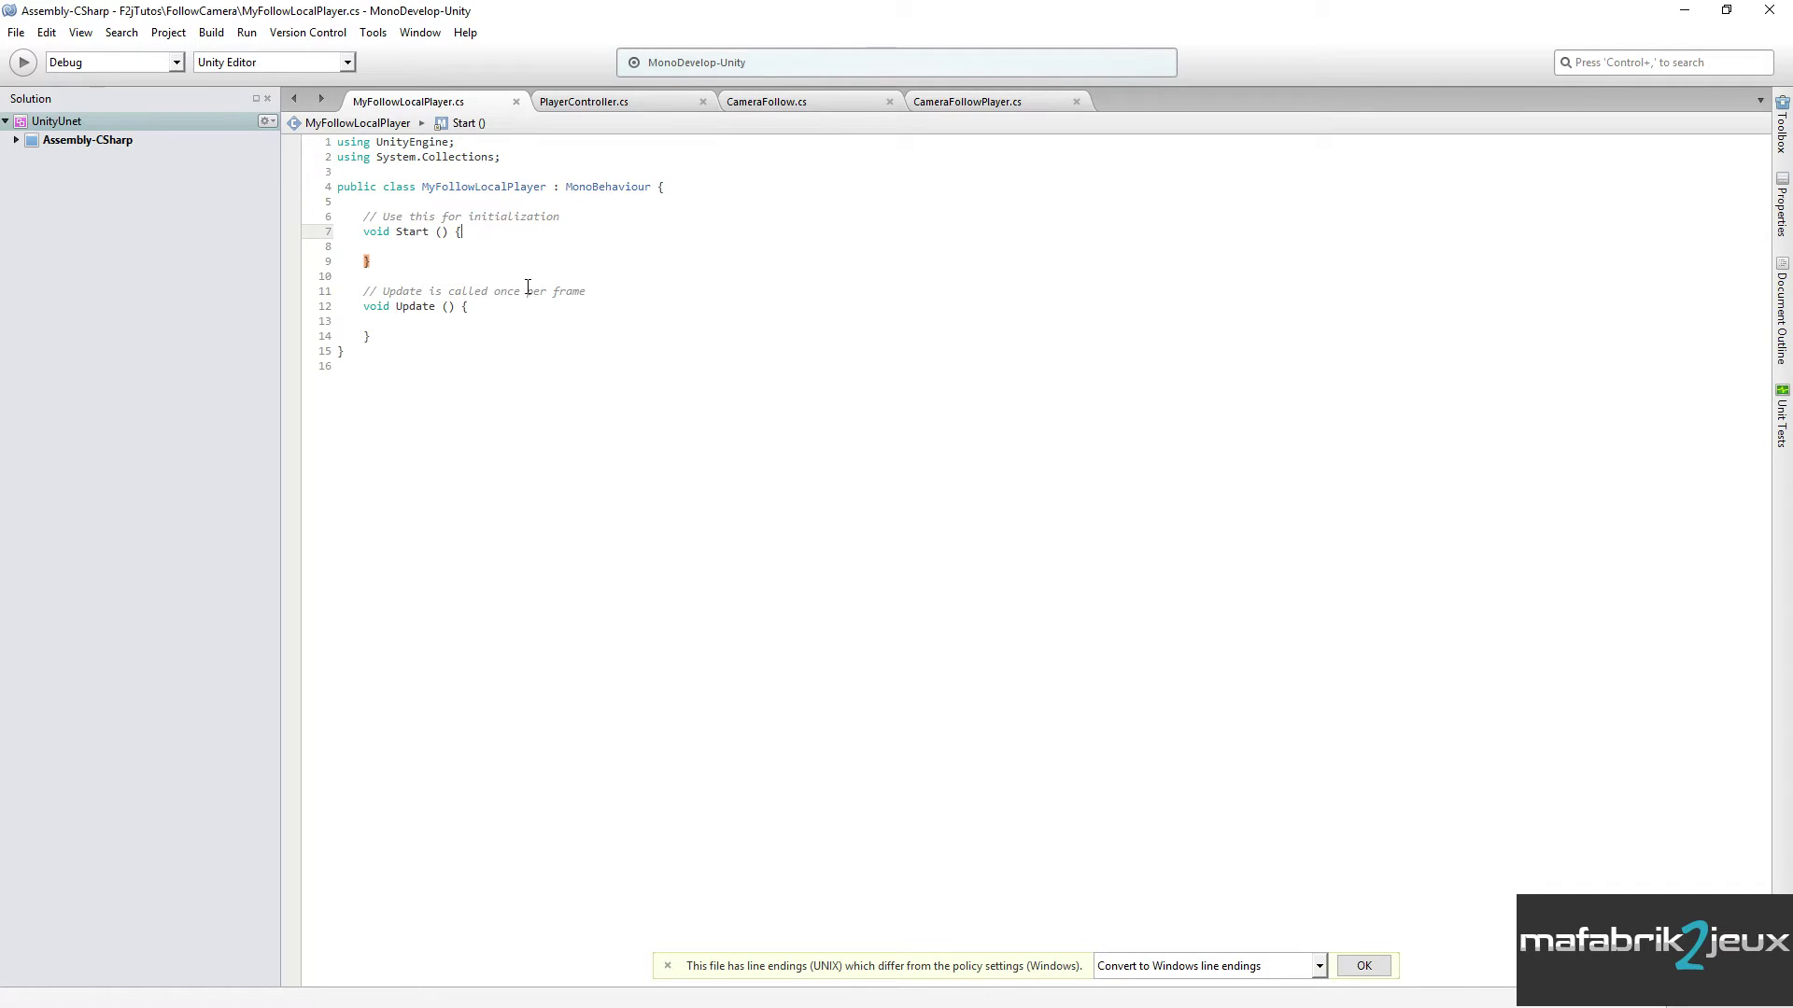
click(672, 187)
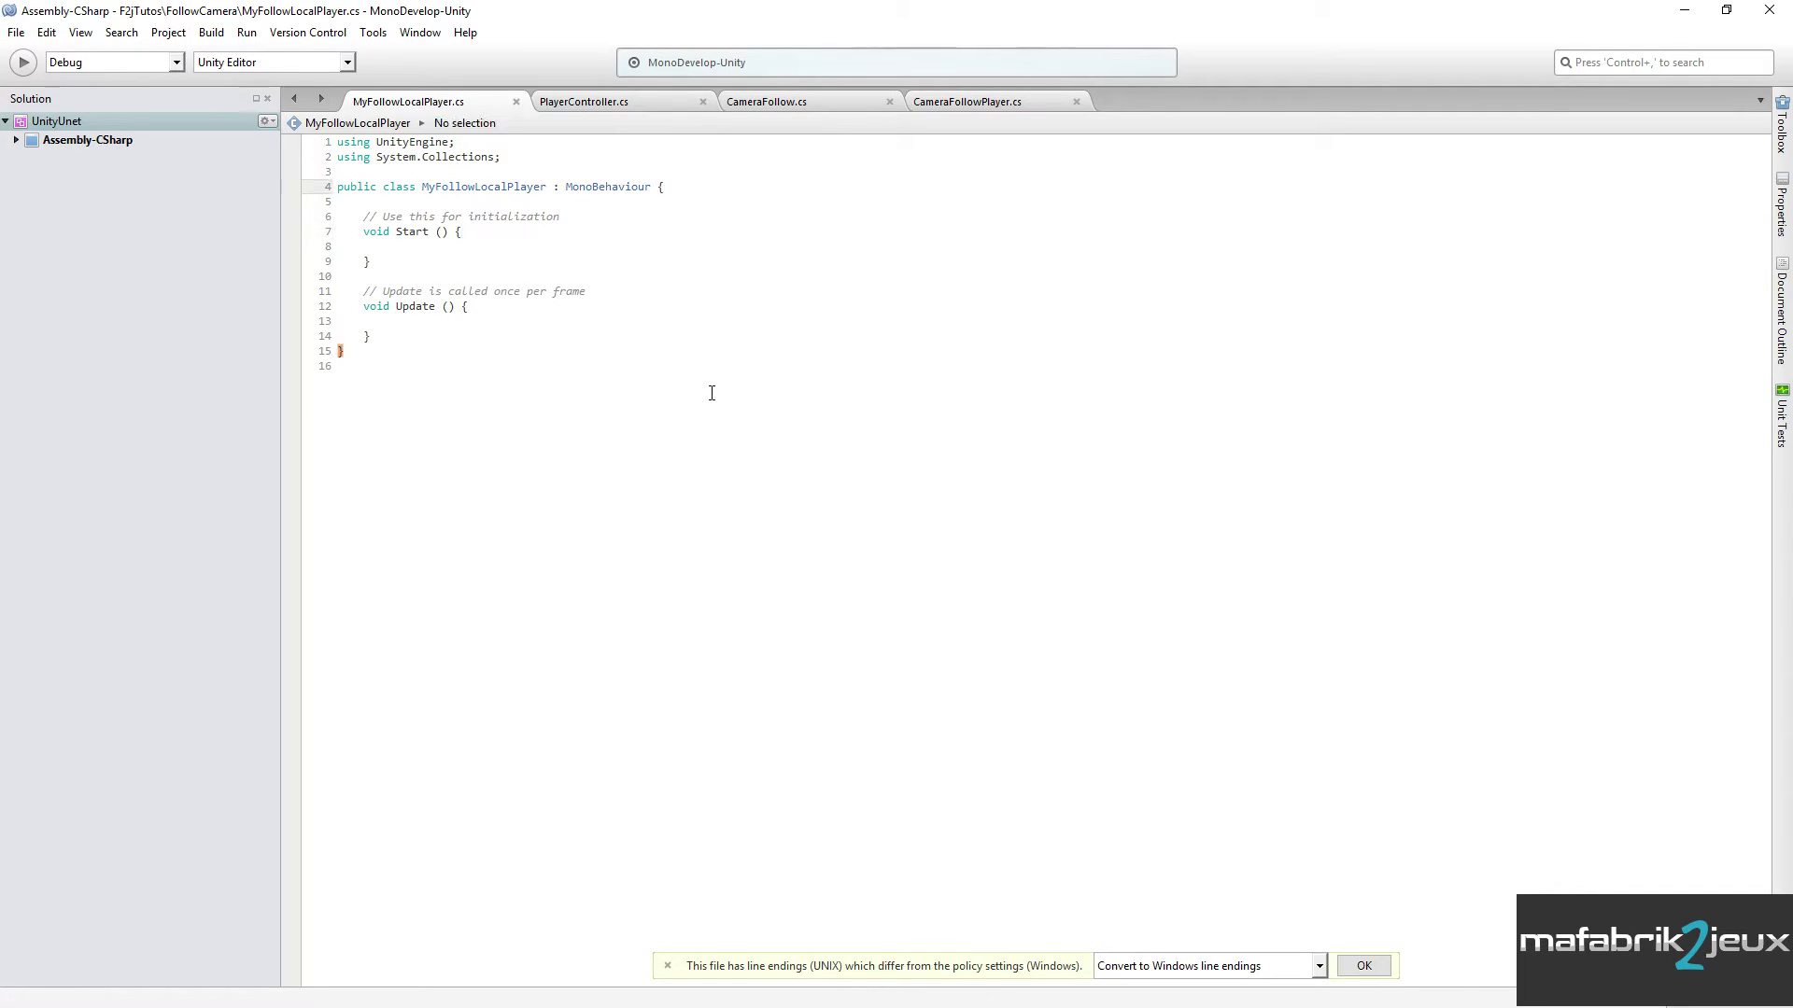
- Add 'public GameObject localPlayer;' at the top of the class body and save
key(Return)
key(Return)
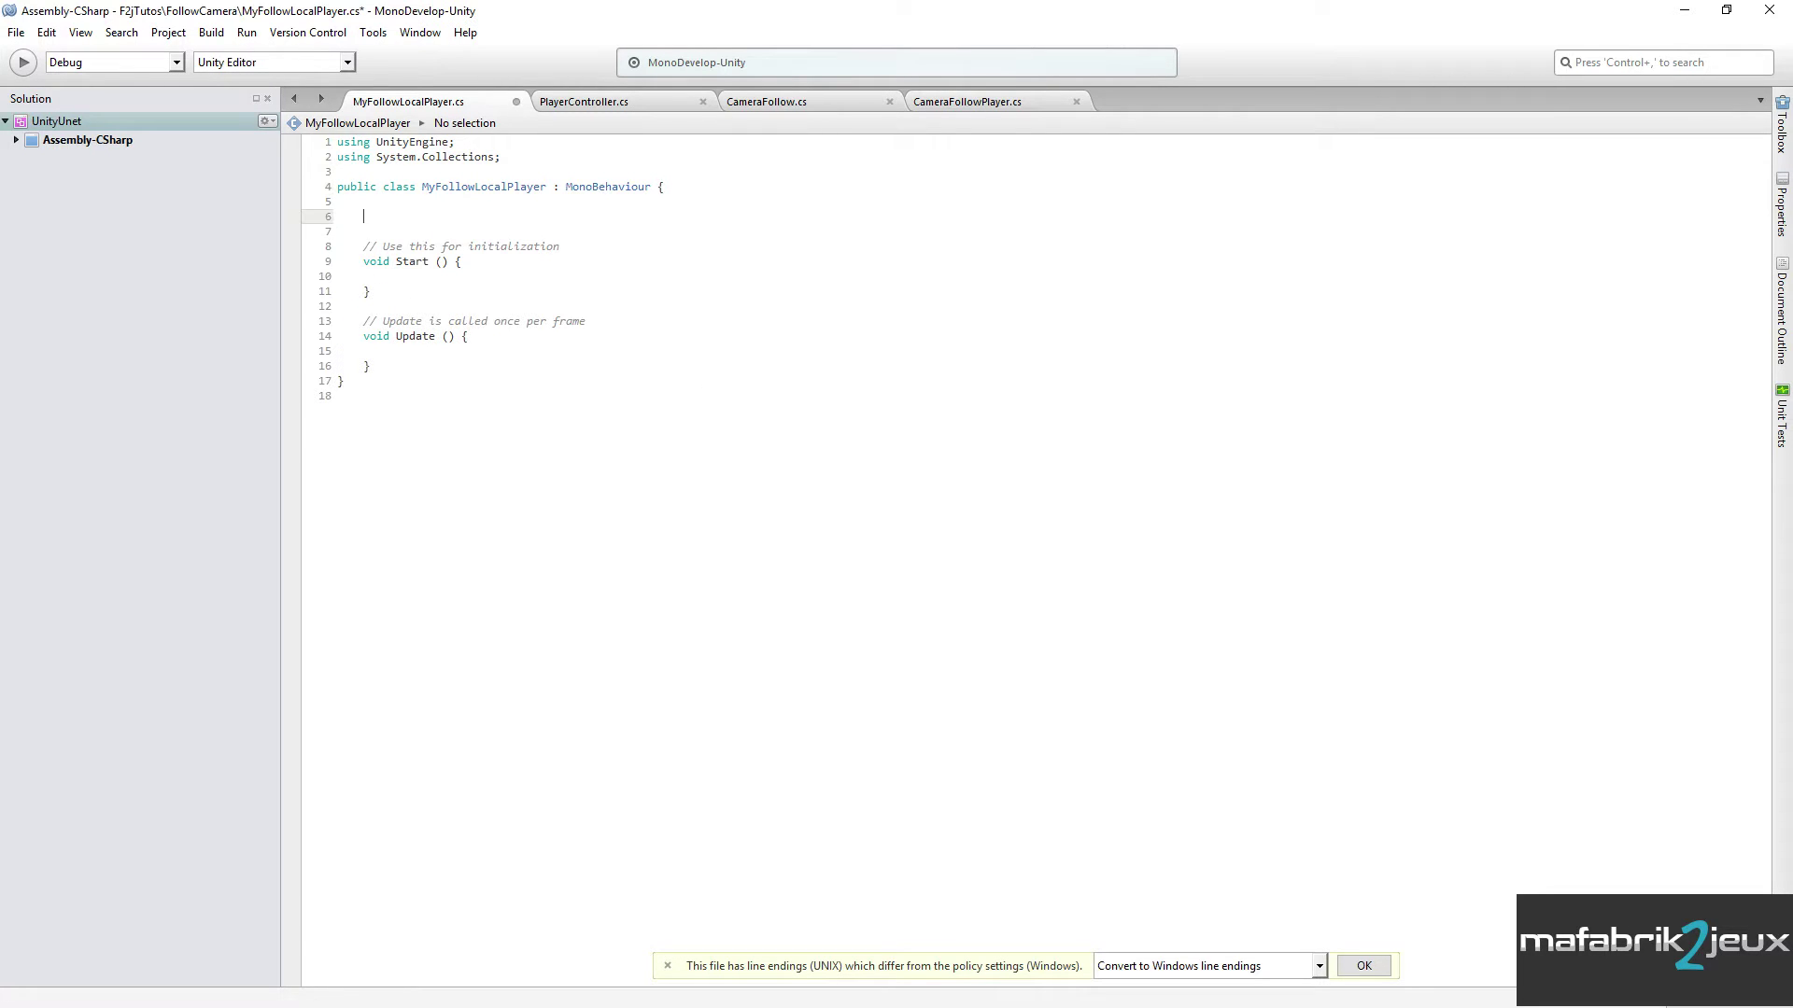
text(publ)
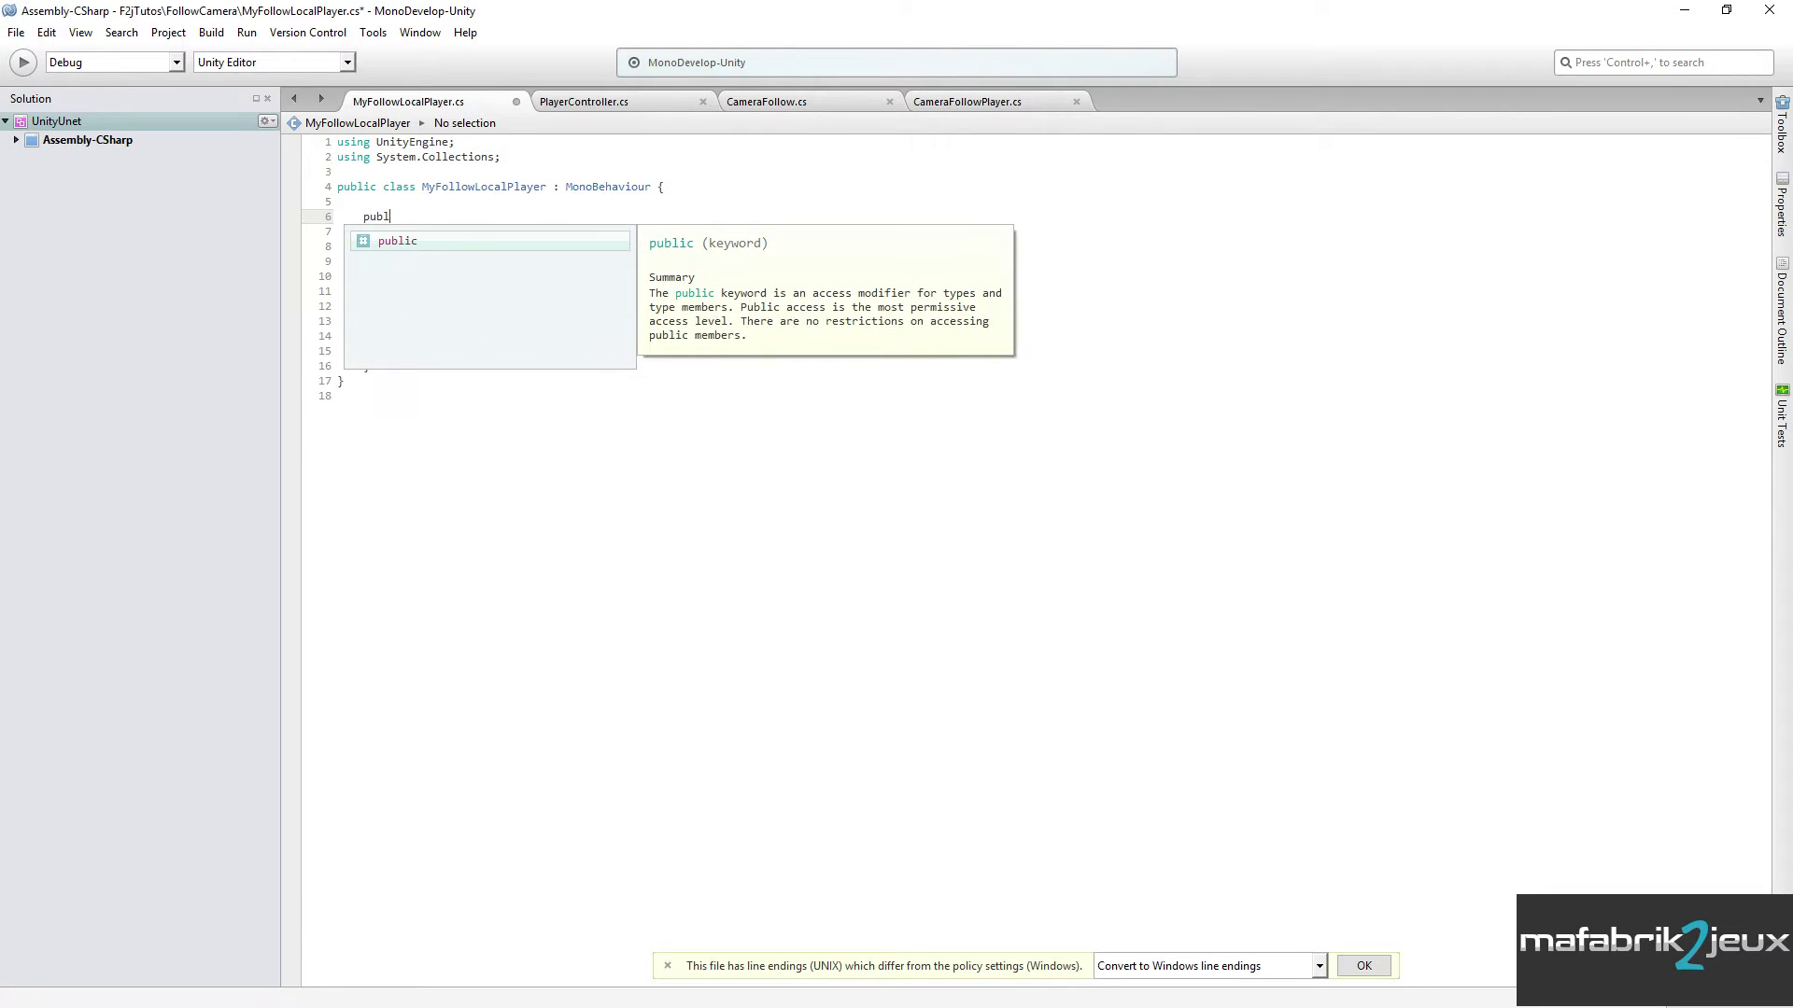
text(ic G)
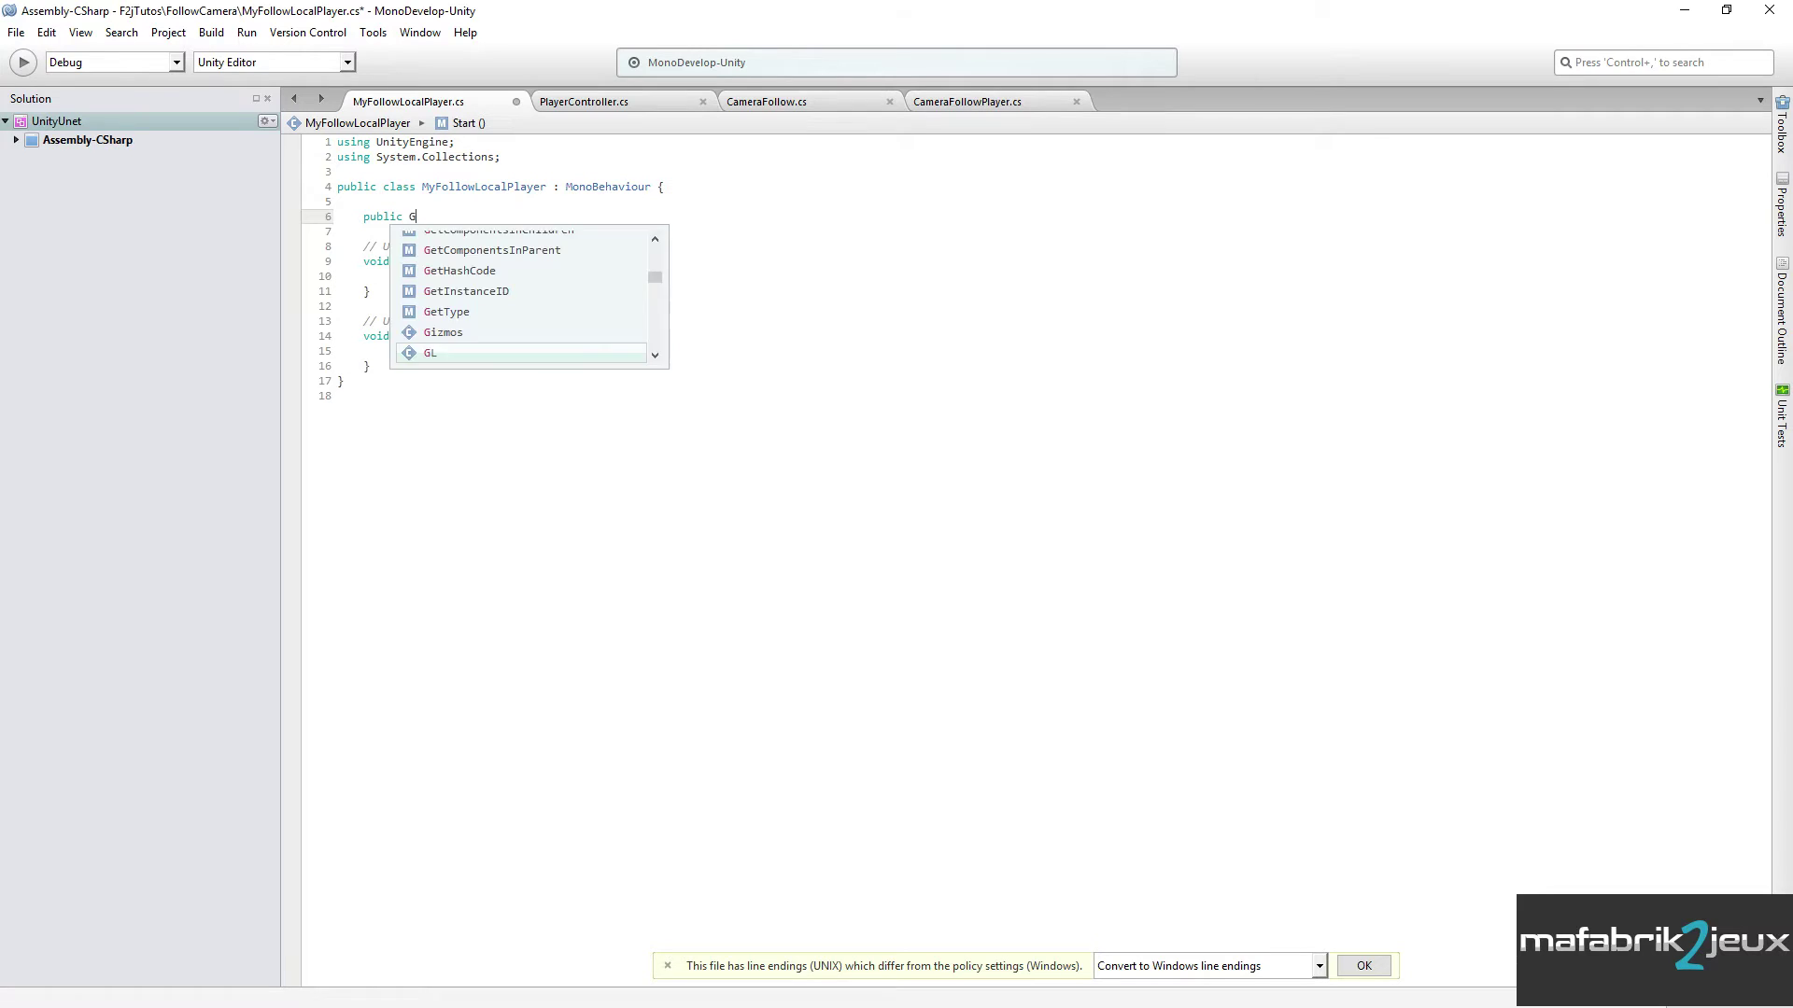
text(ame)
key(Return)
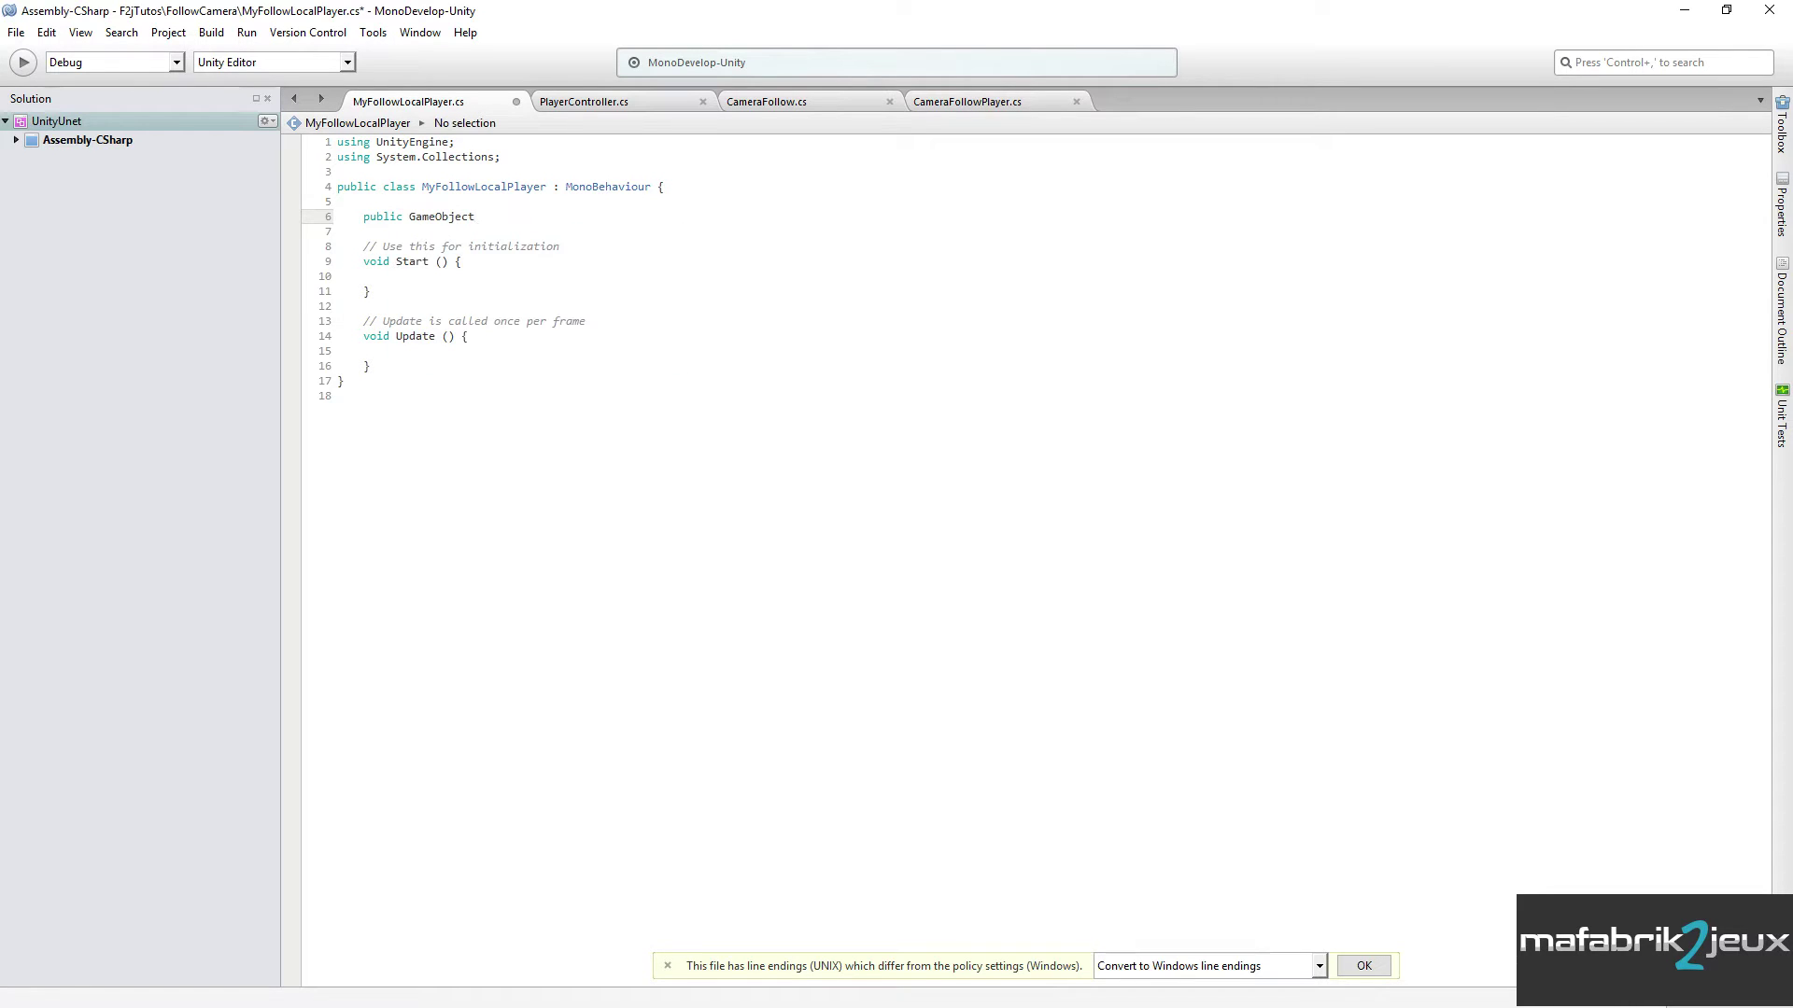
text( loca)
text(lPlayer)
text(;)
key(ctrl+s)
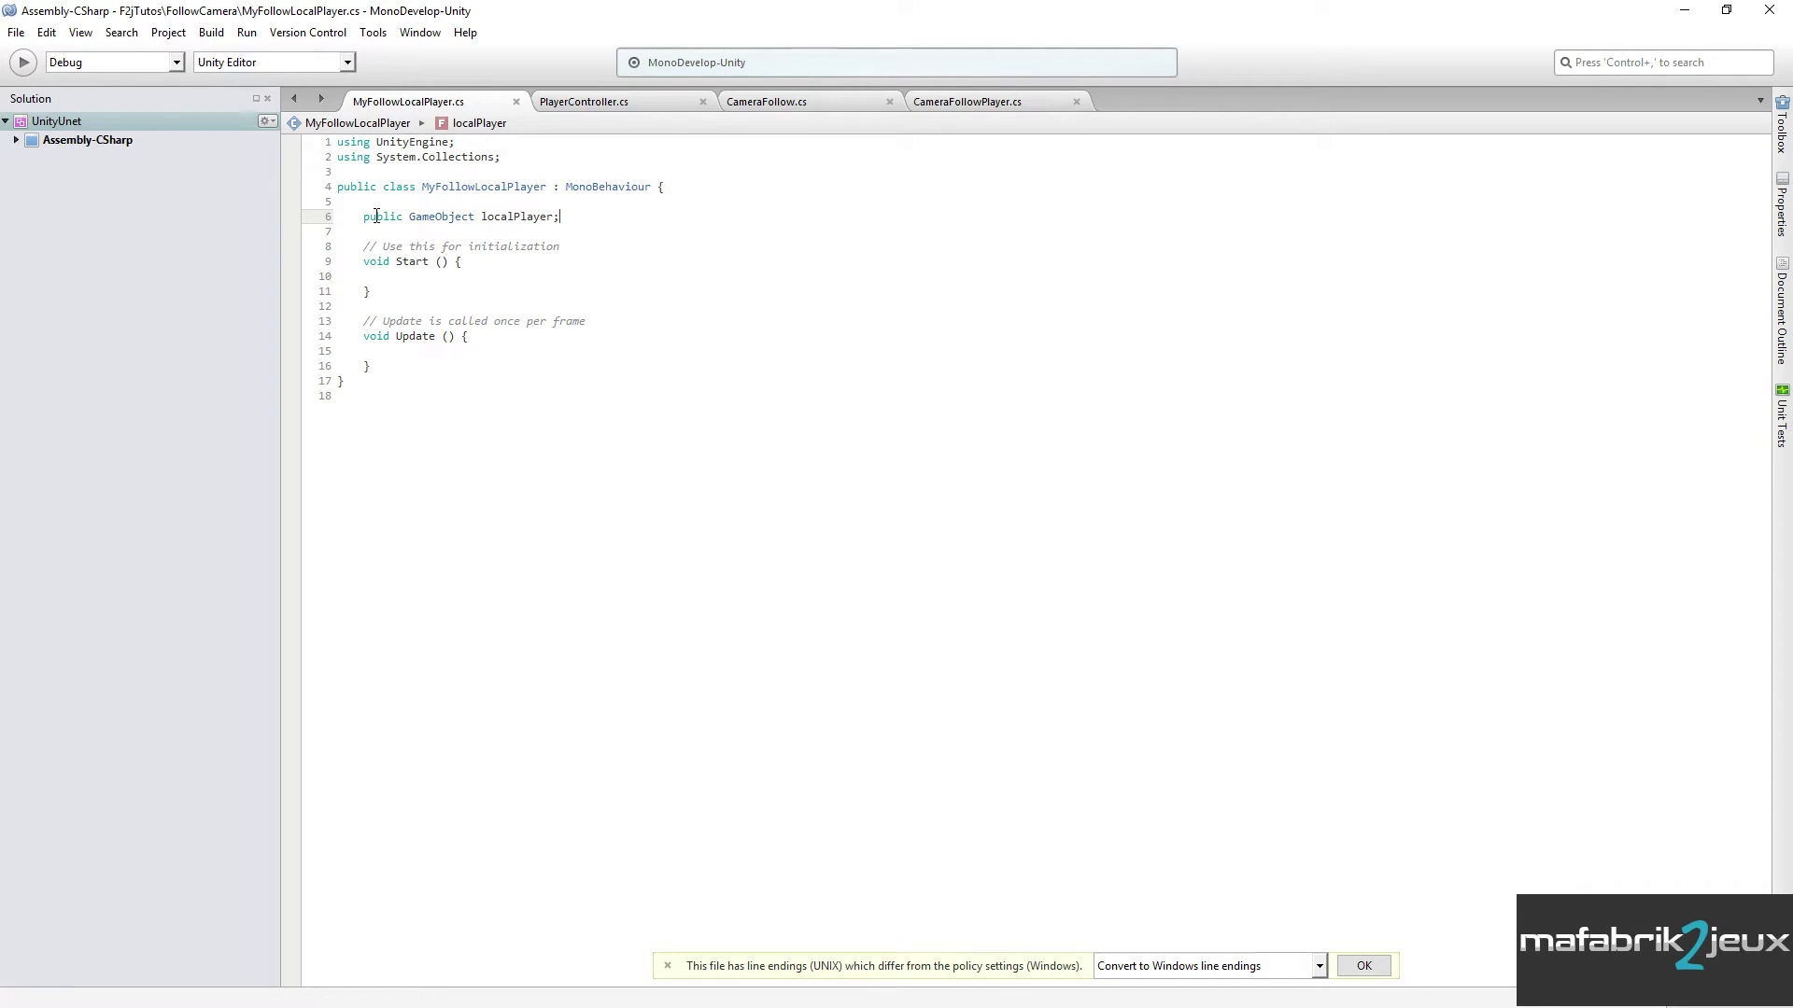
mouse_move(451, 224)
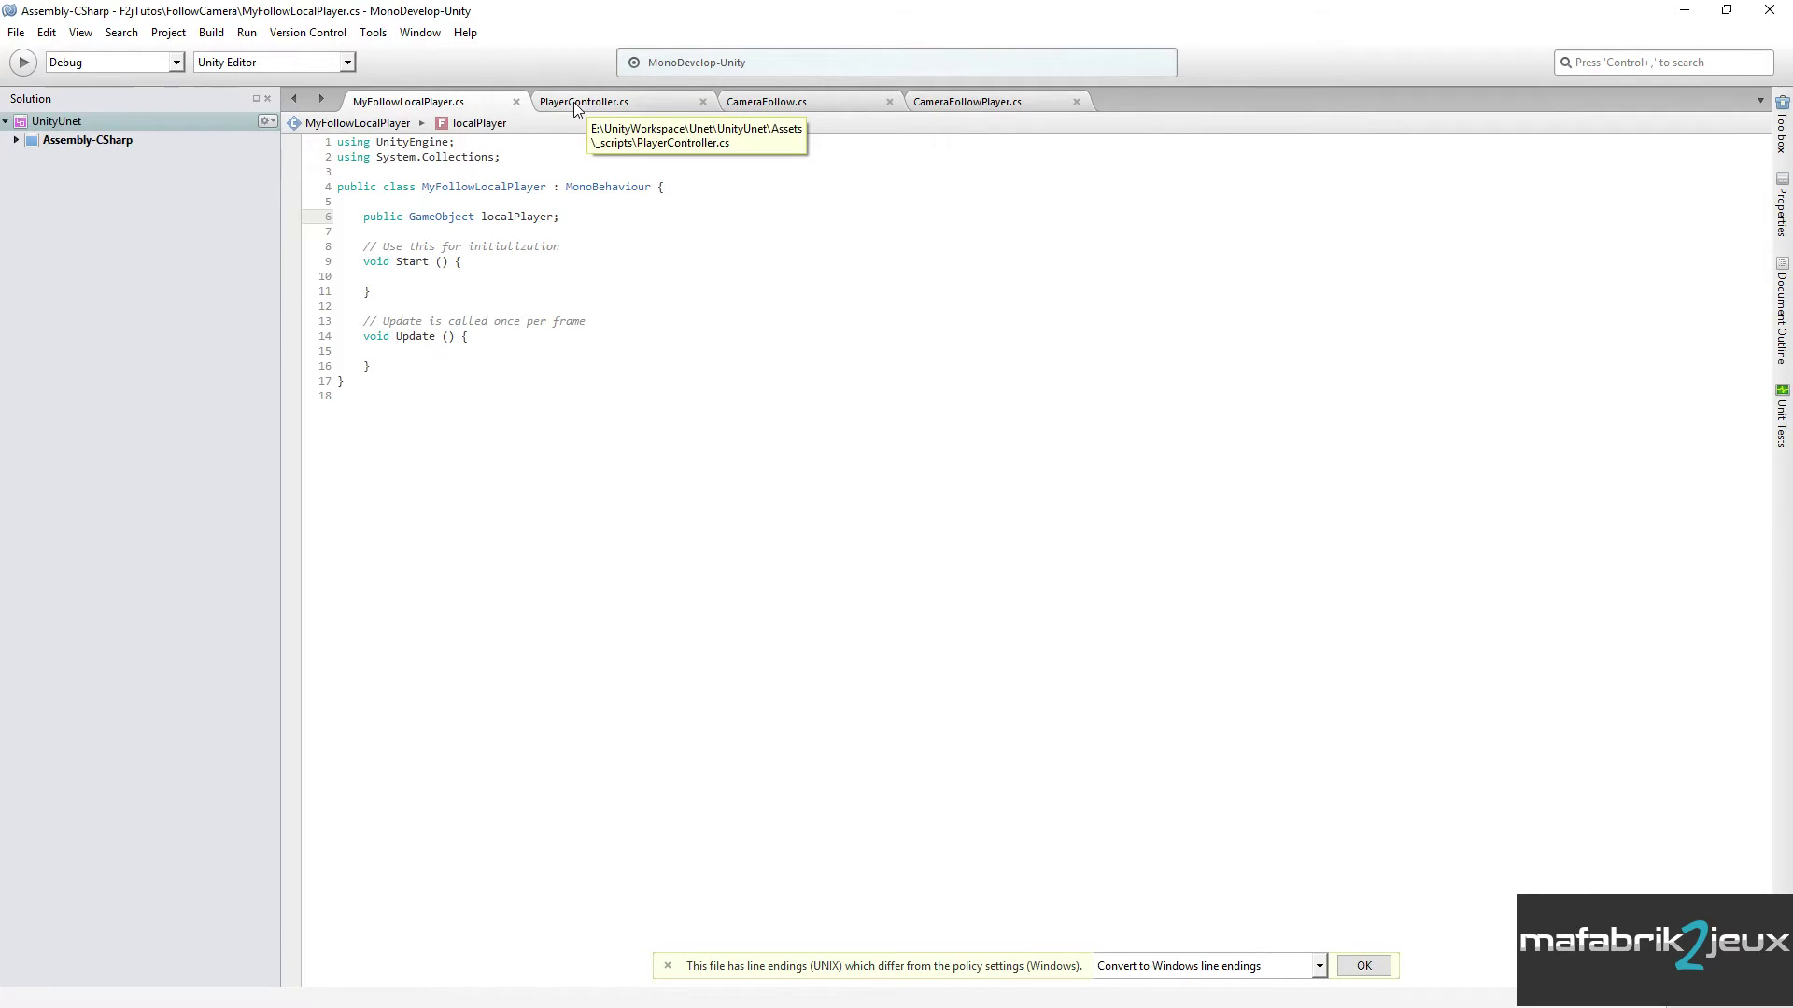
- Switch to PlayerController.cs and examine its isLocalPlayer check and NetworkBehaviour base class
click(576, 108)
scroll(504, 266, up, 4)
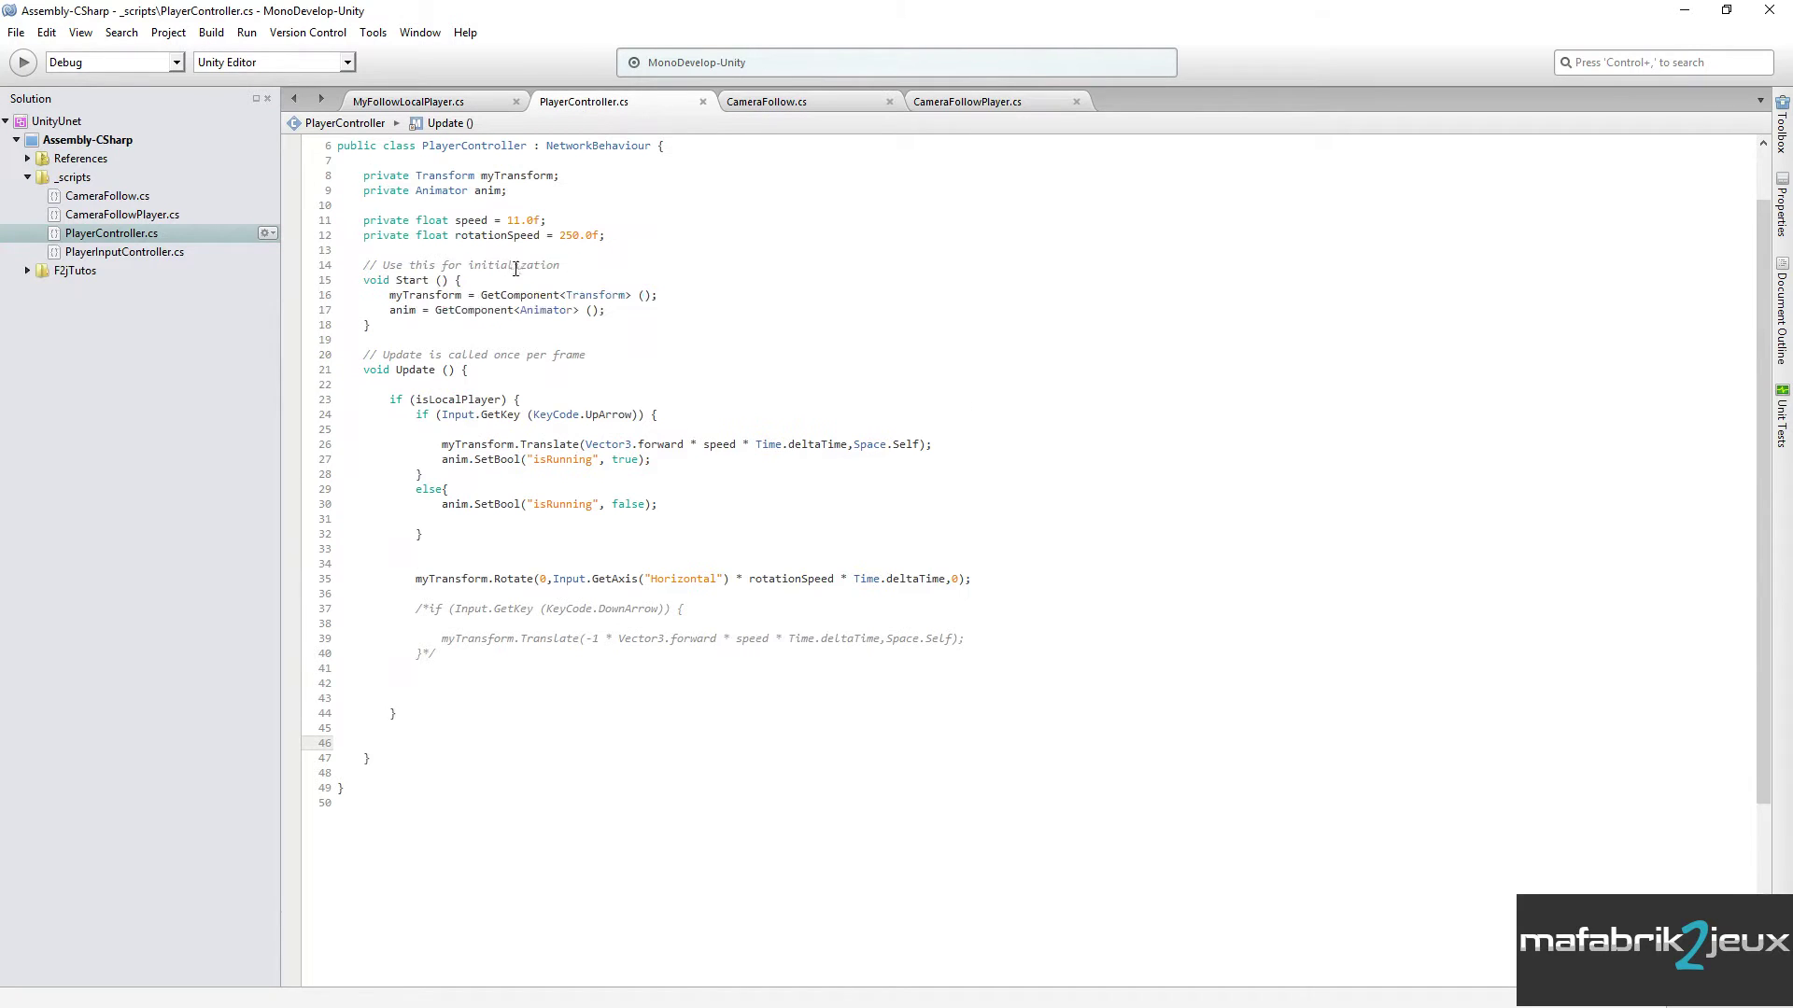
click(464, 400)
double_click(464, 400)
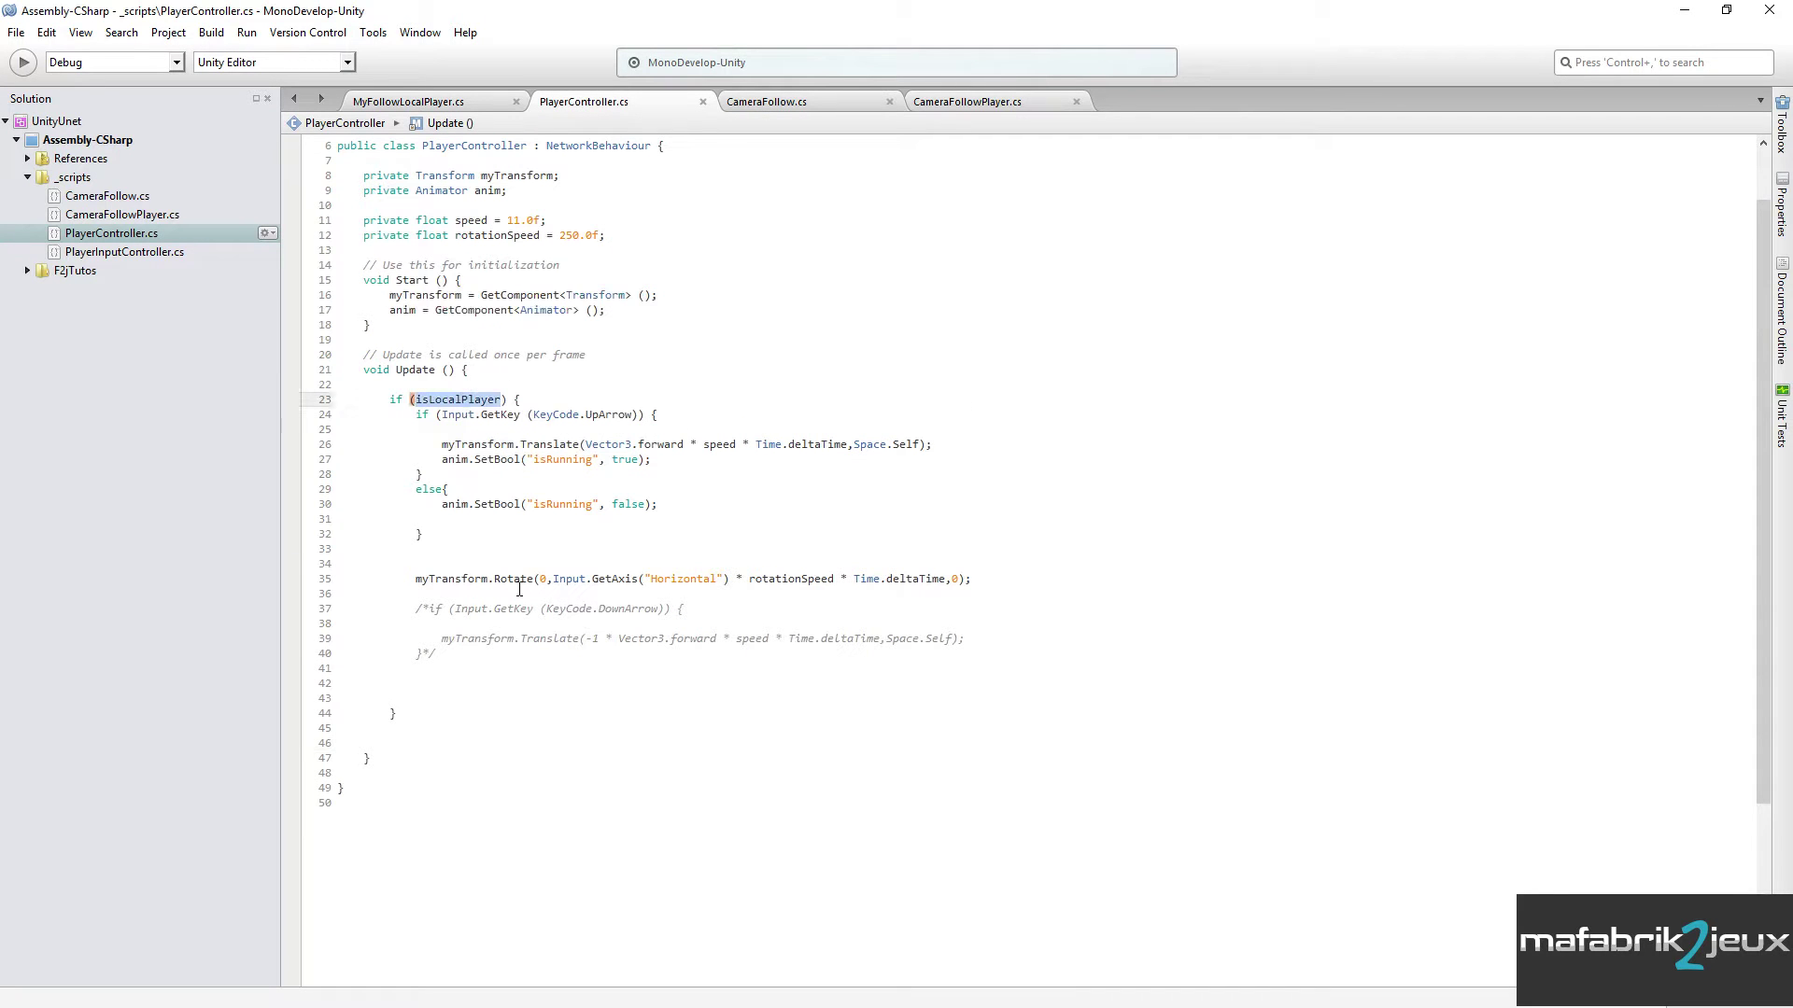
click(536, 399)
double_click(459, 400)
scroll(579, 401, up, 2)
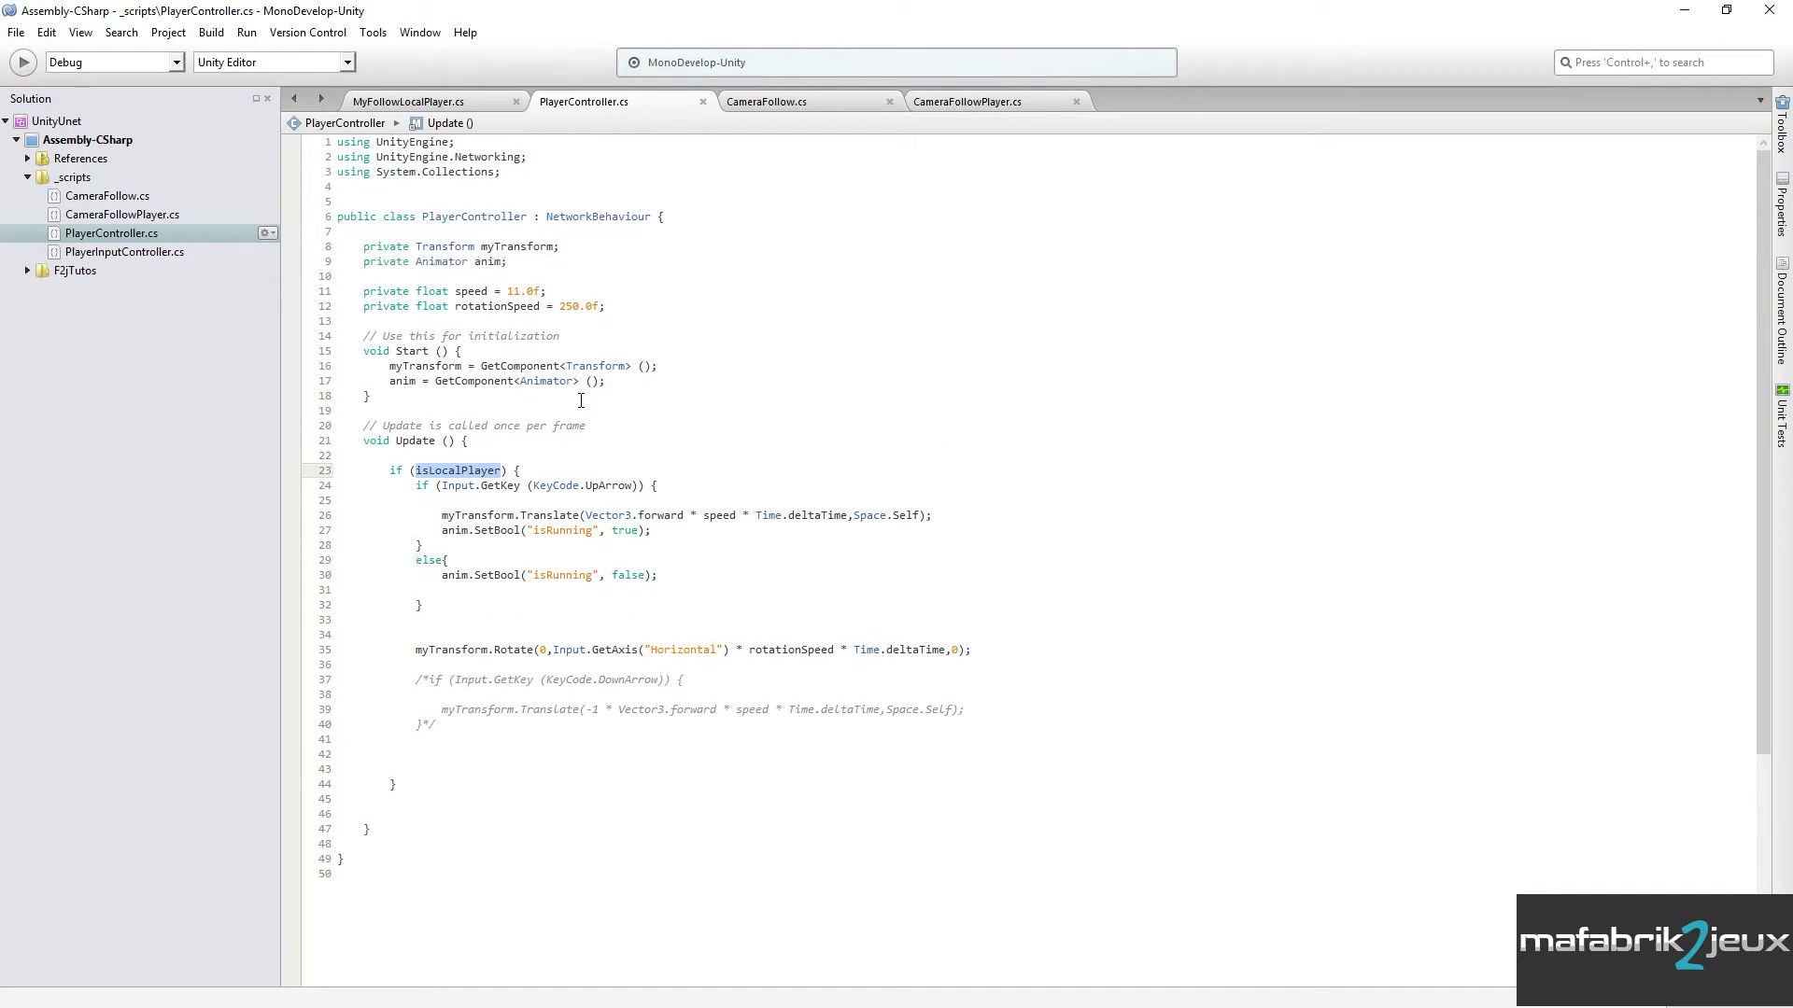
double_click(596, 217)
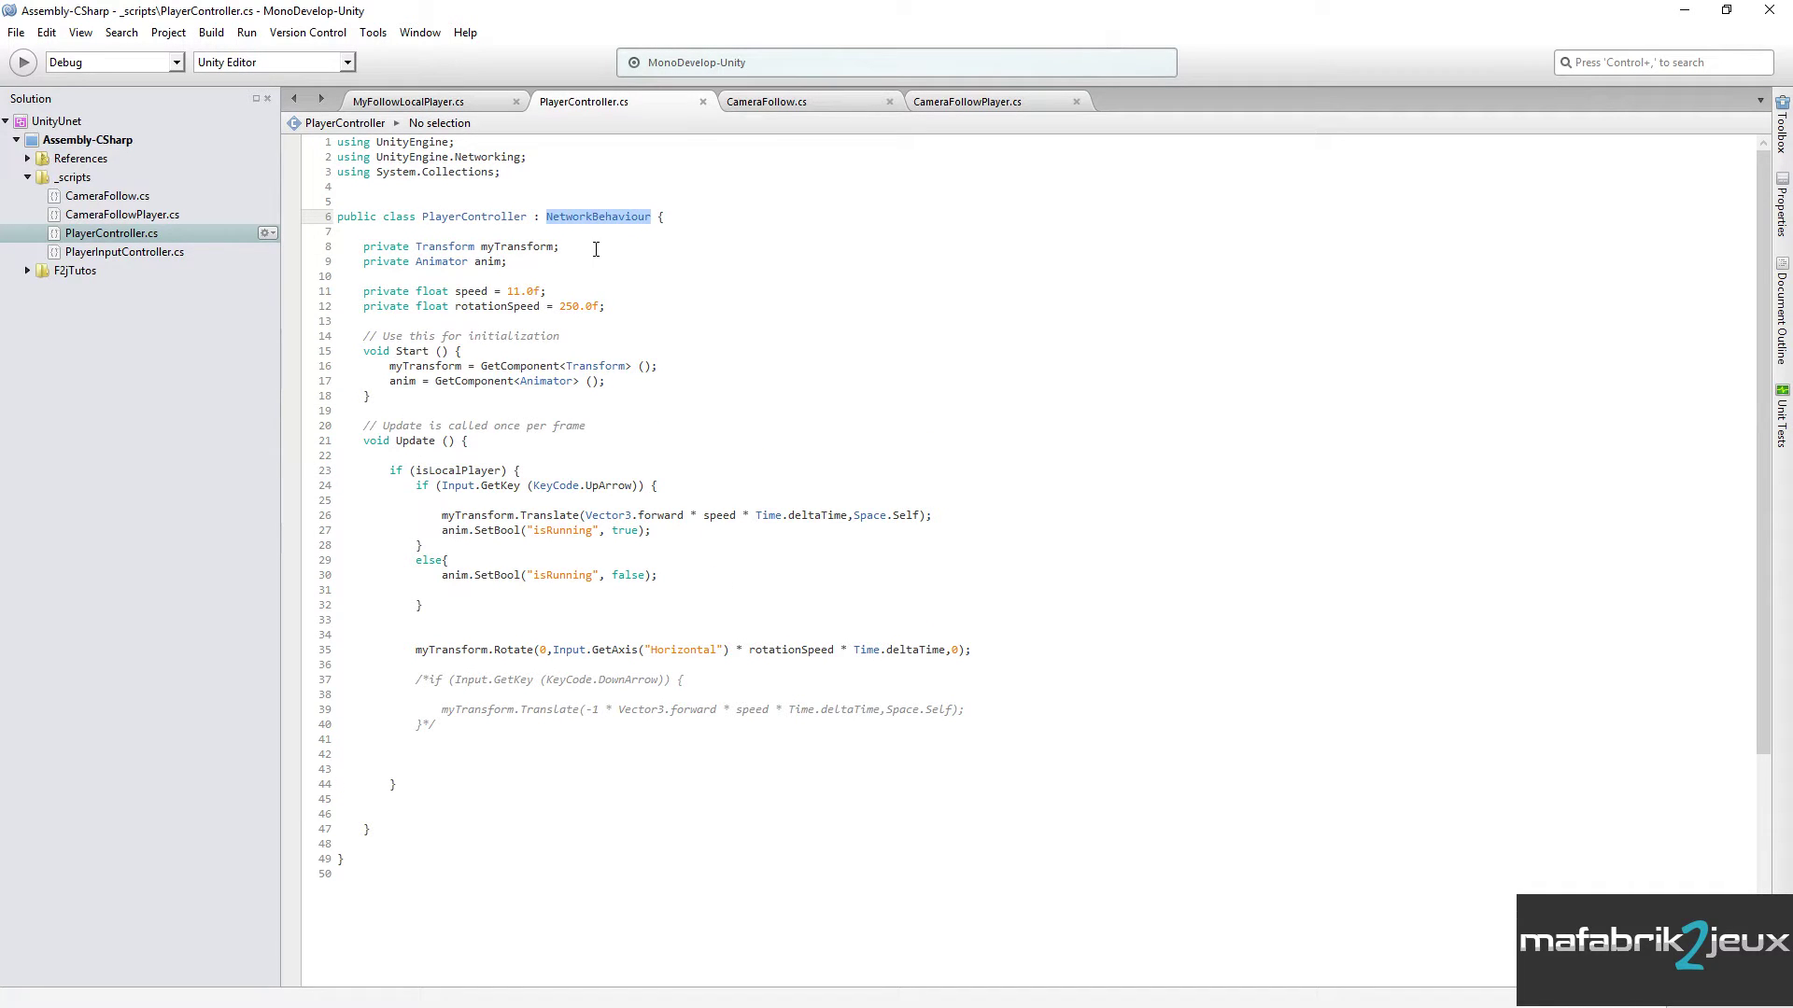
- Highlight the isLocalPlayer block on lines 23 to 32, then the NetworkBehaviour base class
double_click(467, 471)
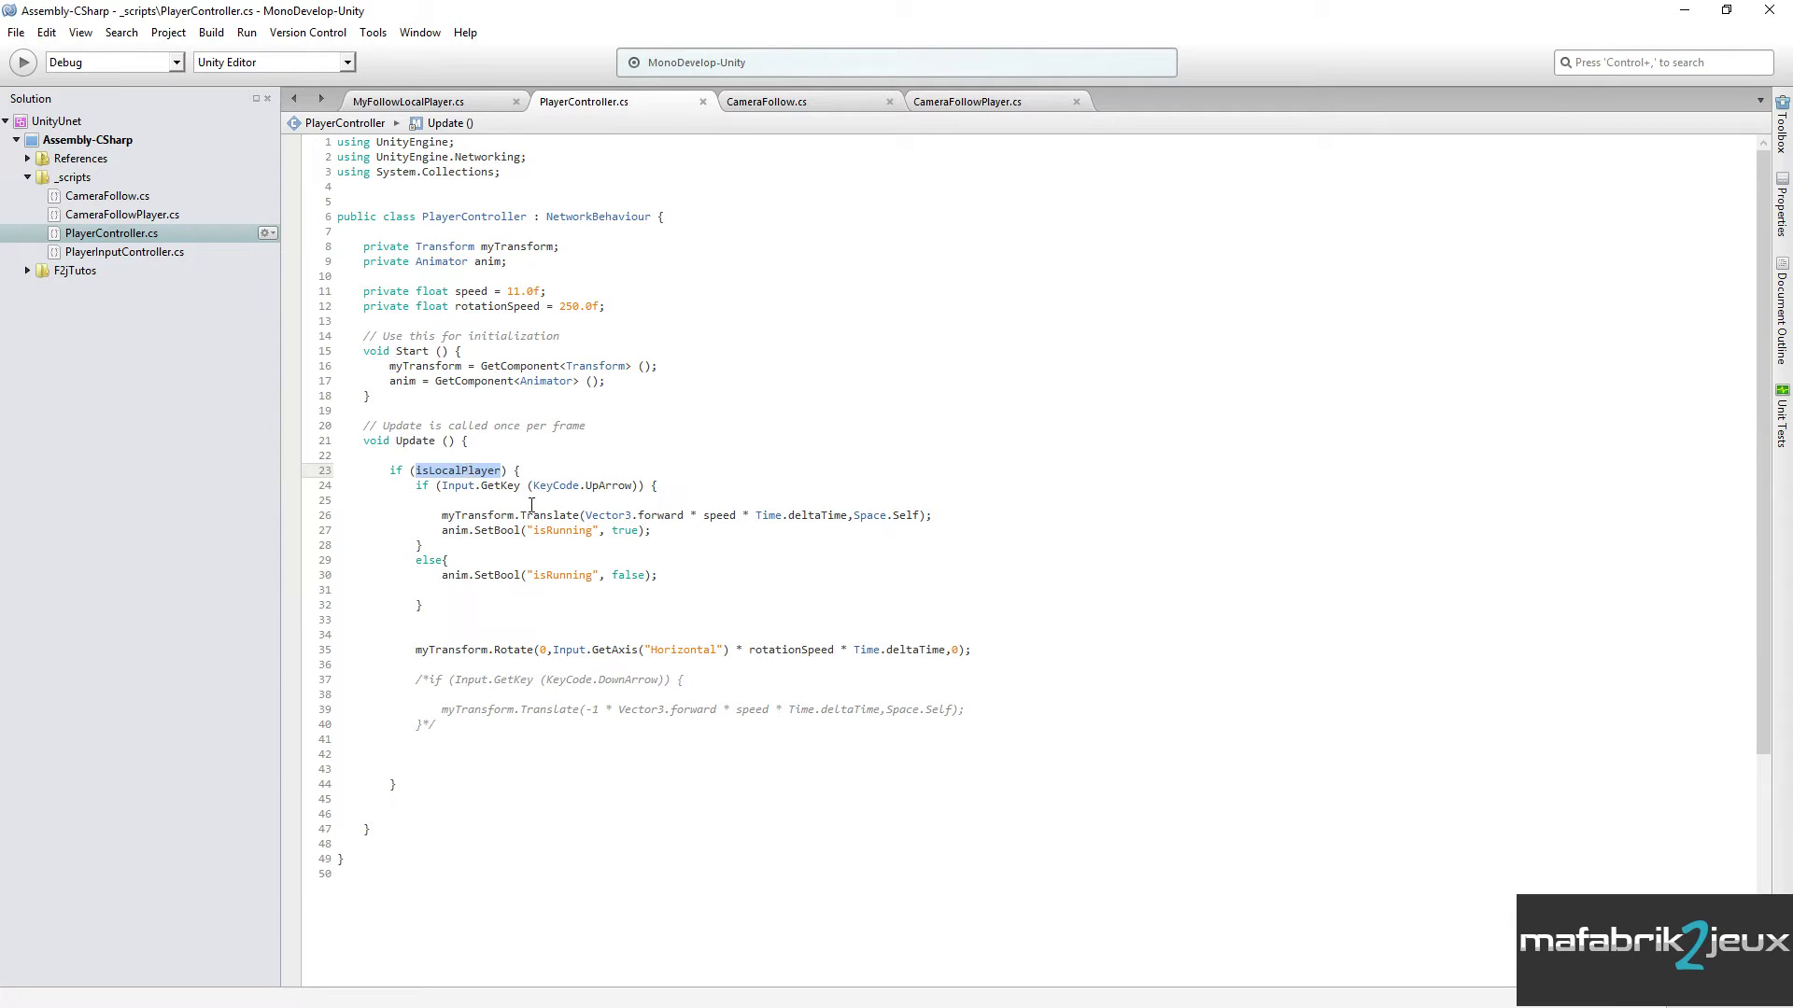
mouse_move(498, 515)
click(522, 471)
mouse_move(457, 469)
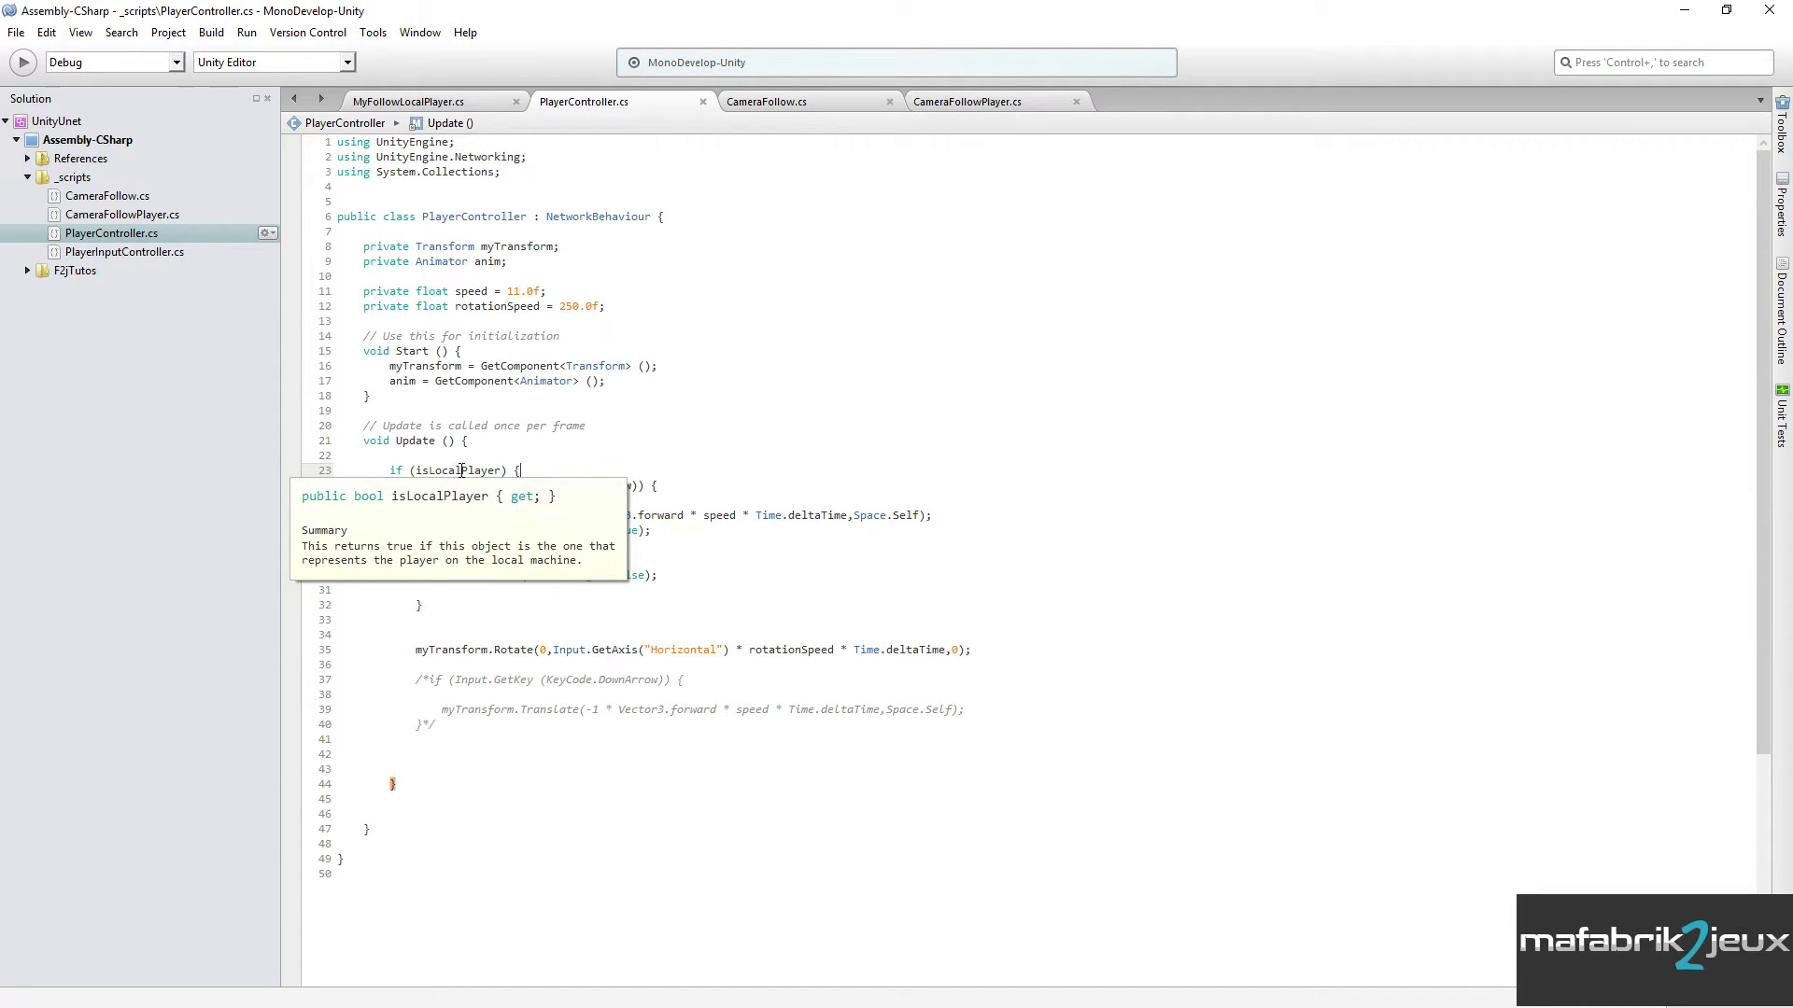
double_click(472, 469)
drag(383, 469, 443, 609)
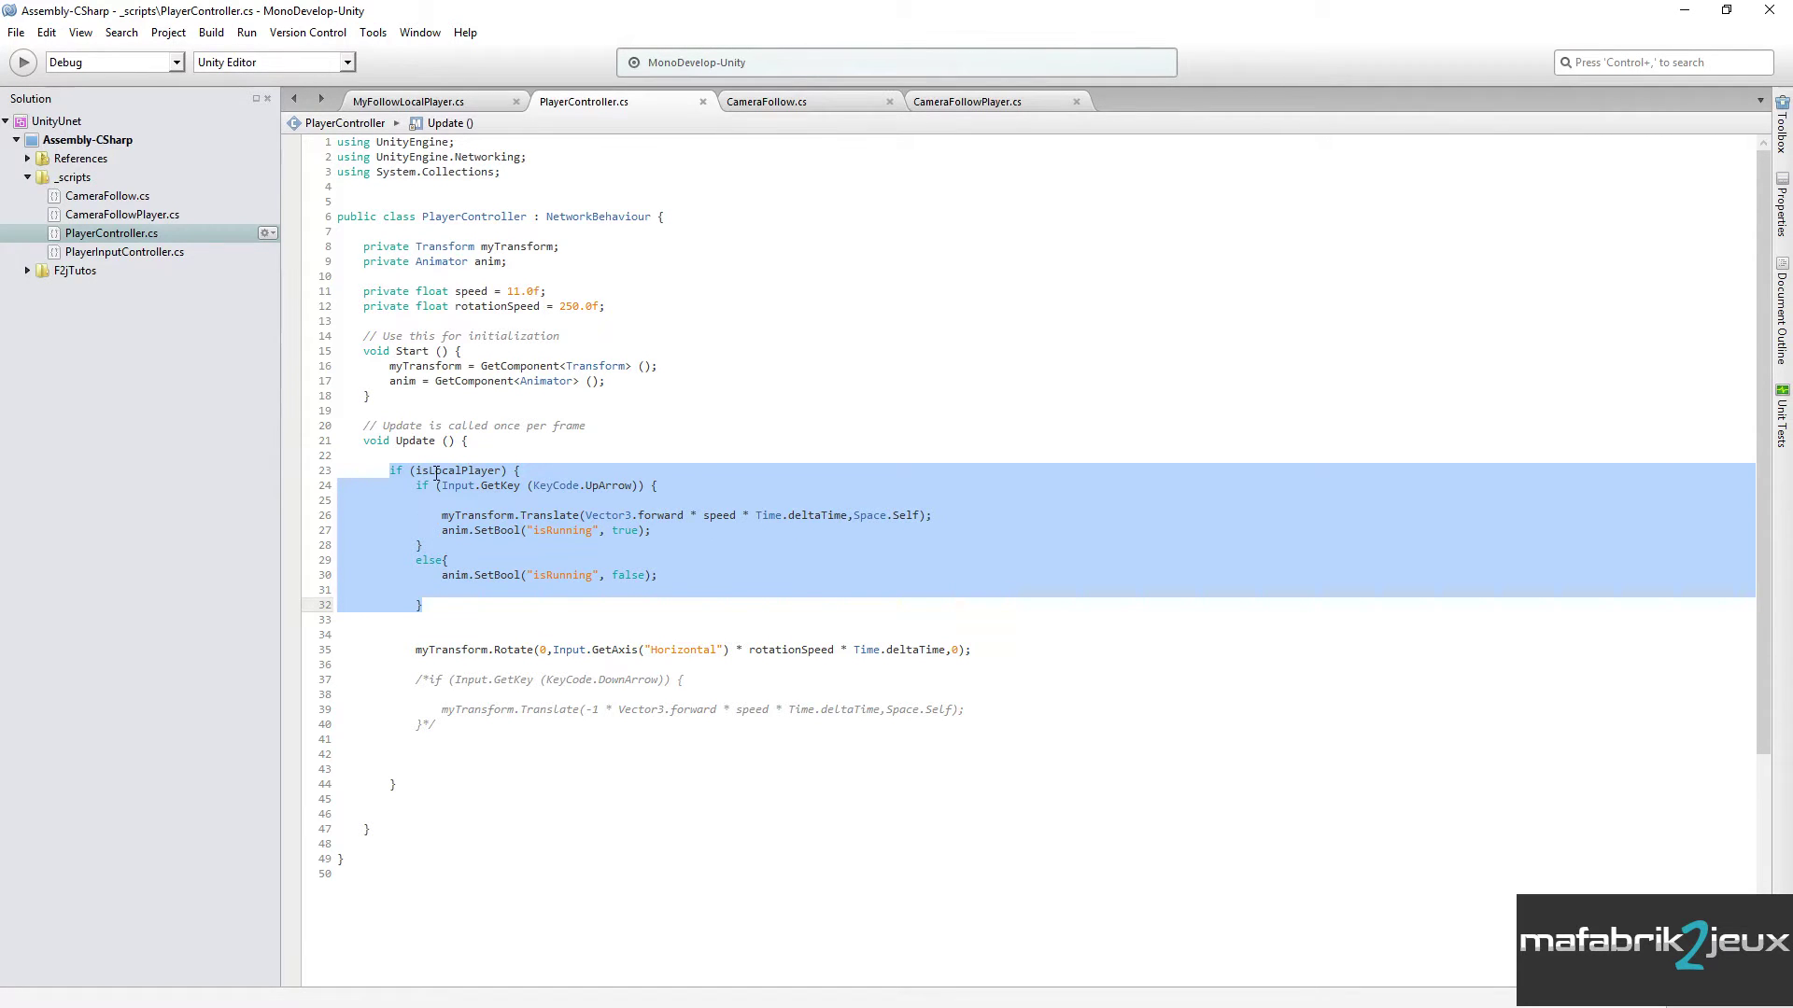
click(437, 474)
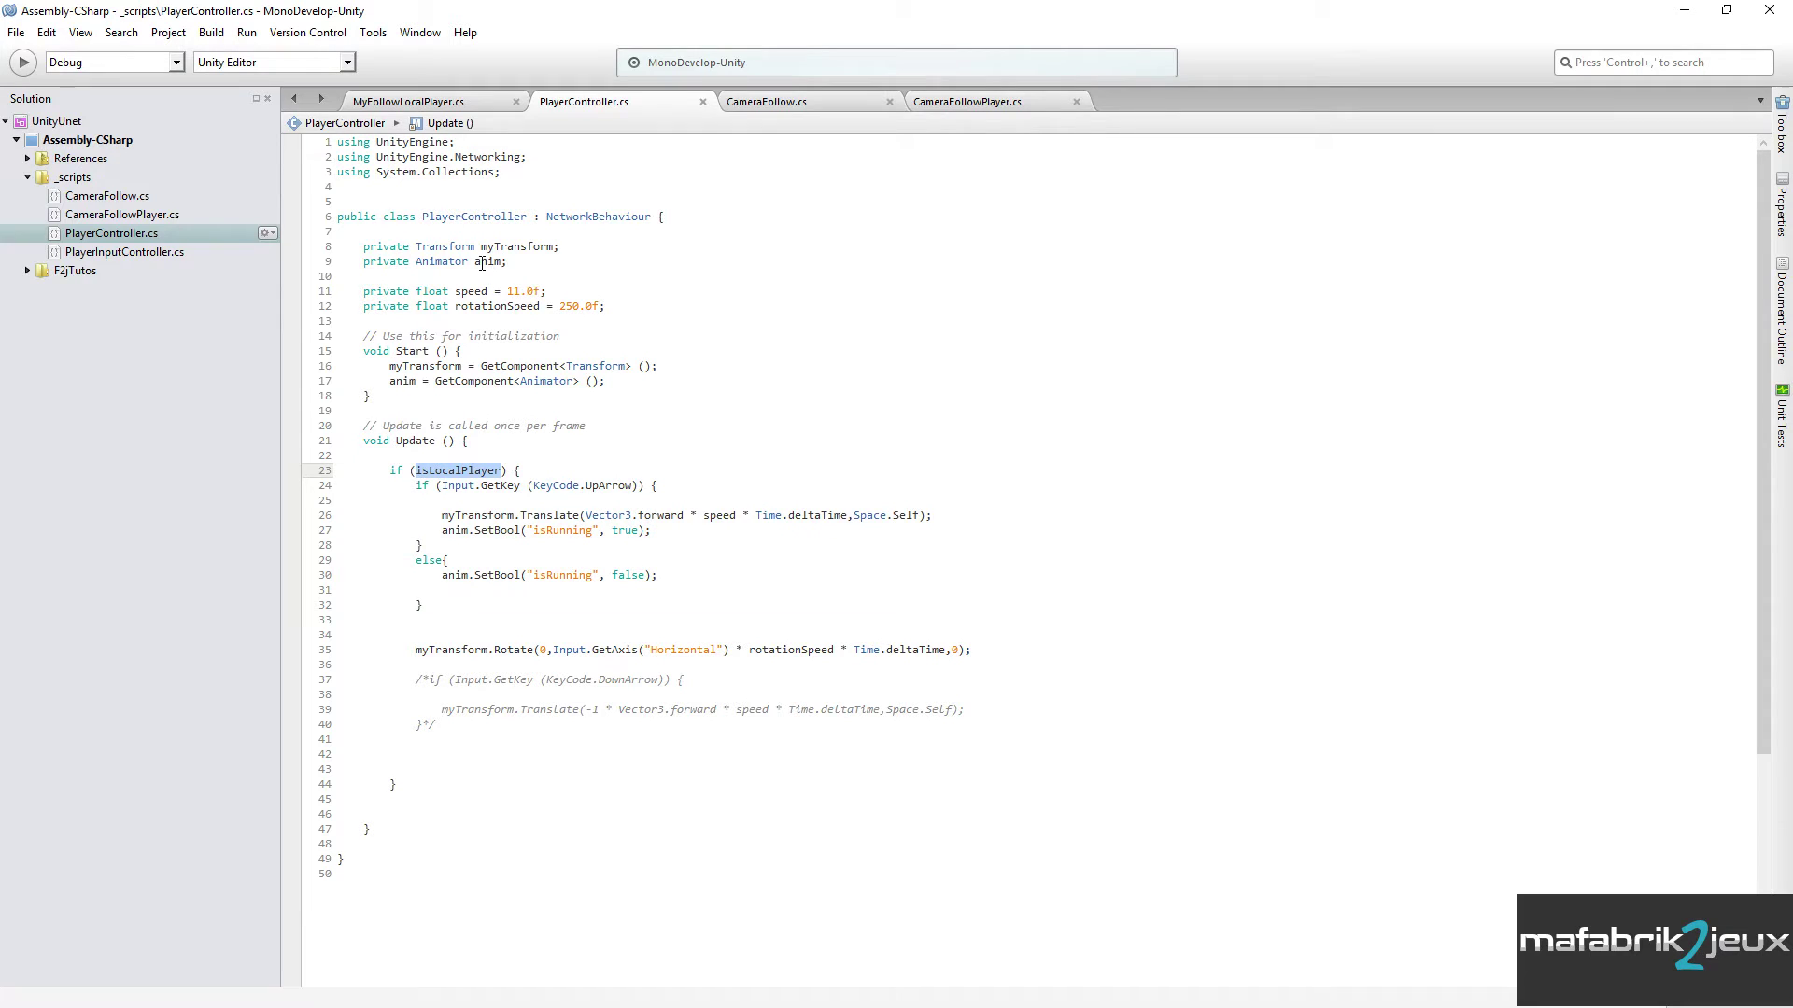
click(598, 216)
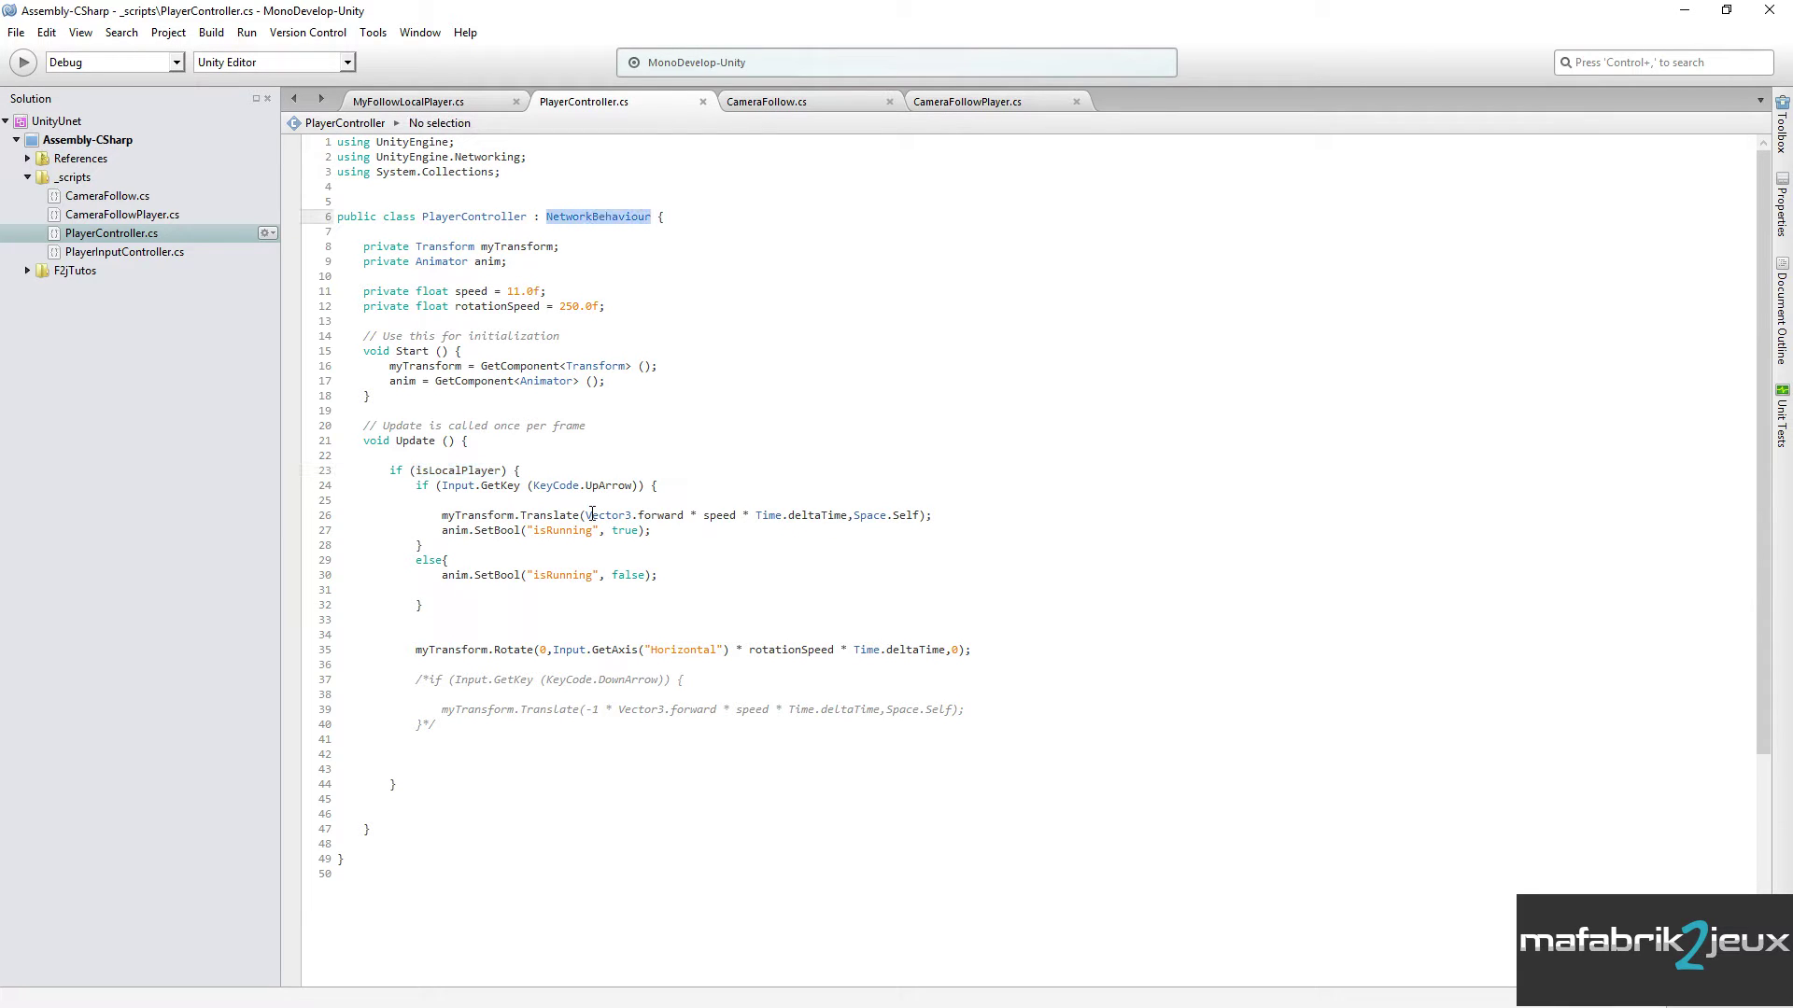
- Return to MyFollowLocalPlayer.cs and add blank lines below the Update method
mouse_move(592, 515)
click(448, 102)
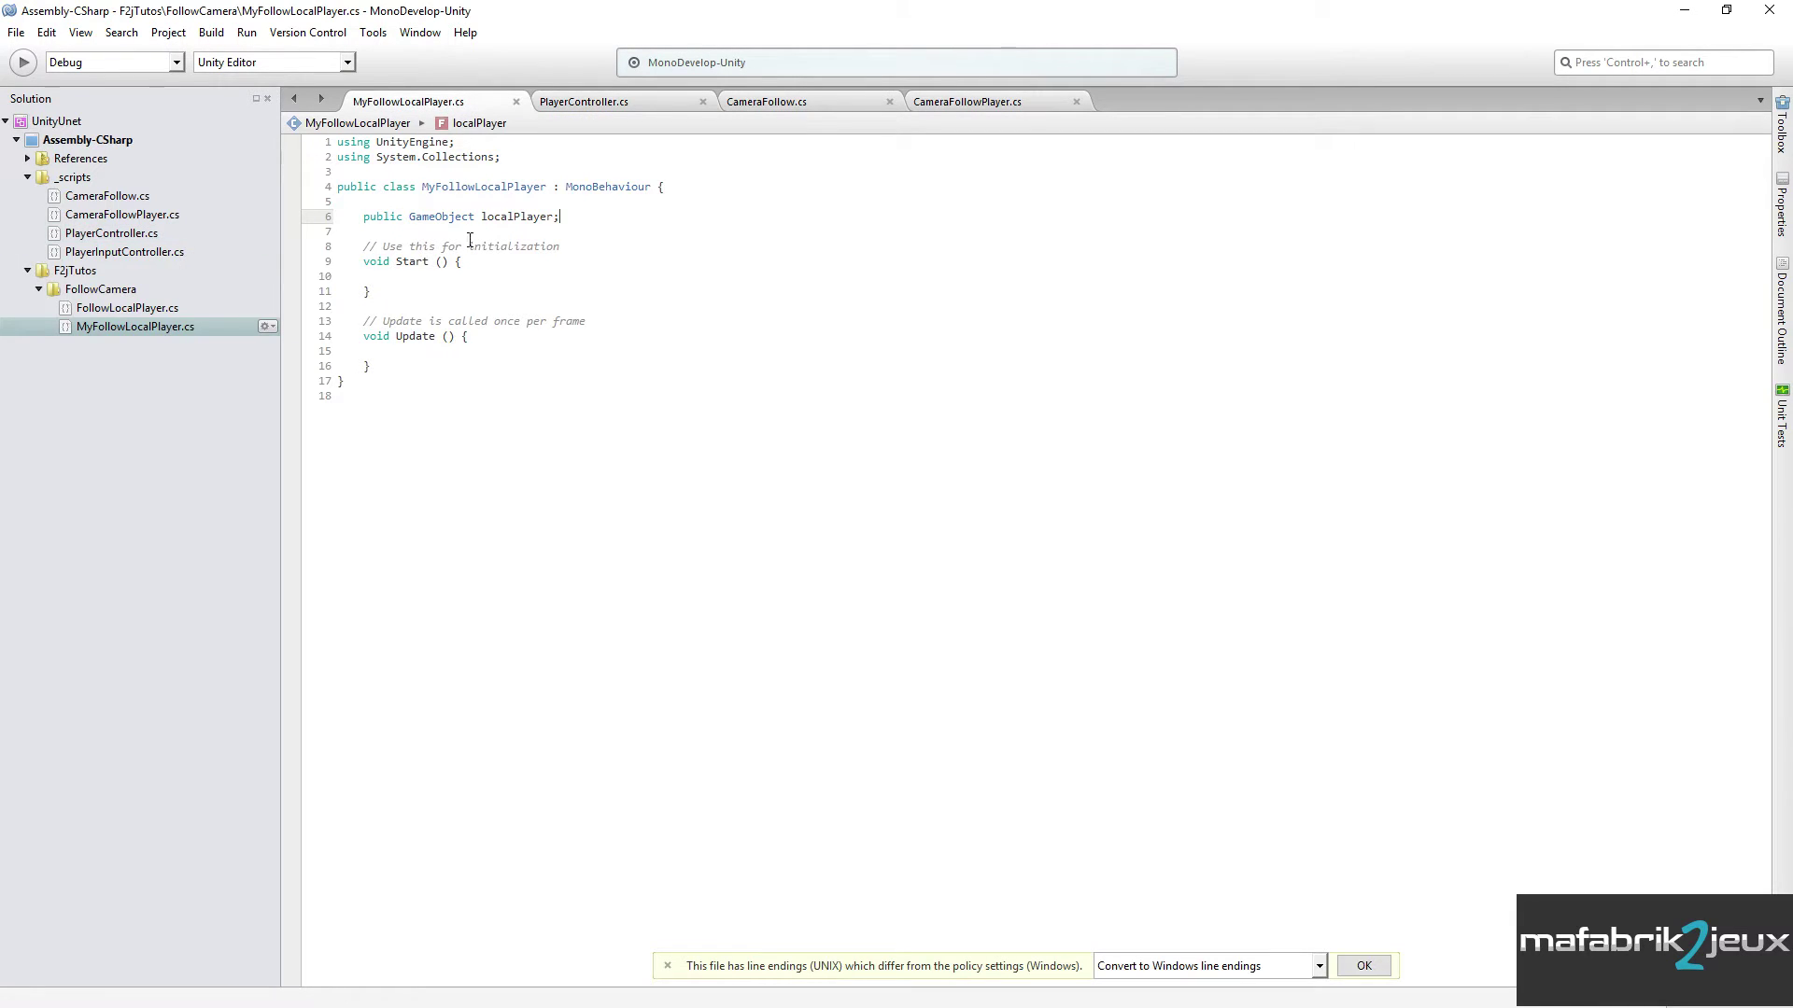
double_click(509, 216)
double_click(466, 184)
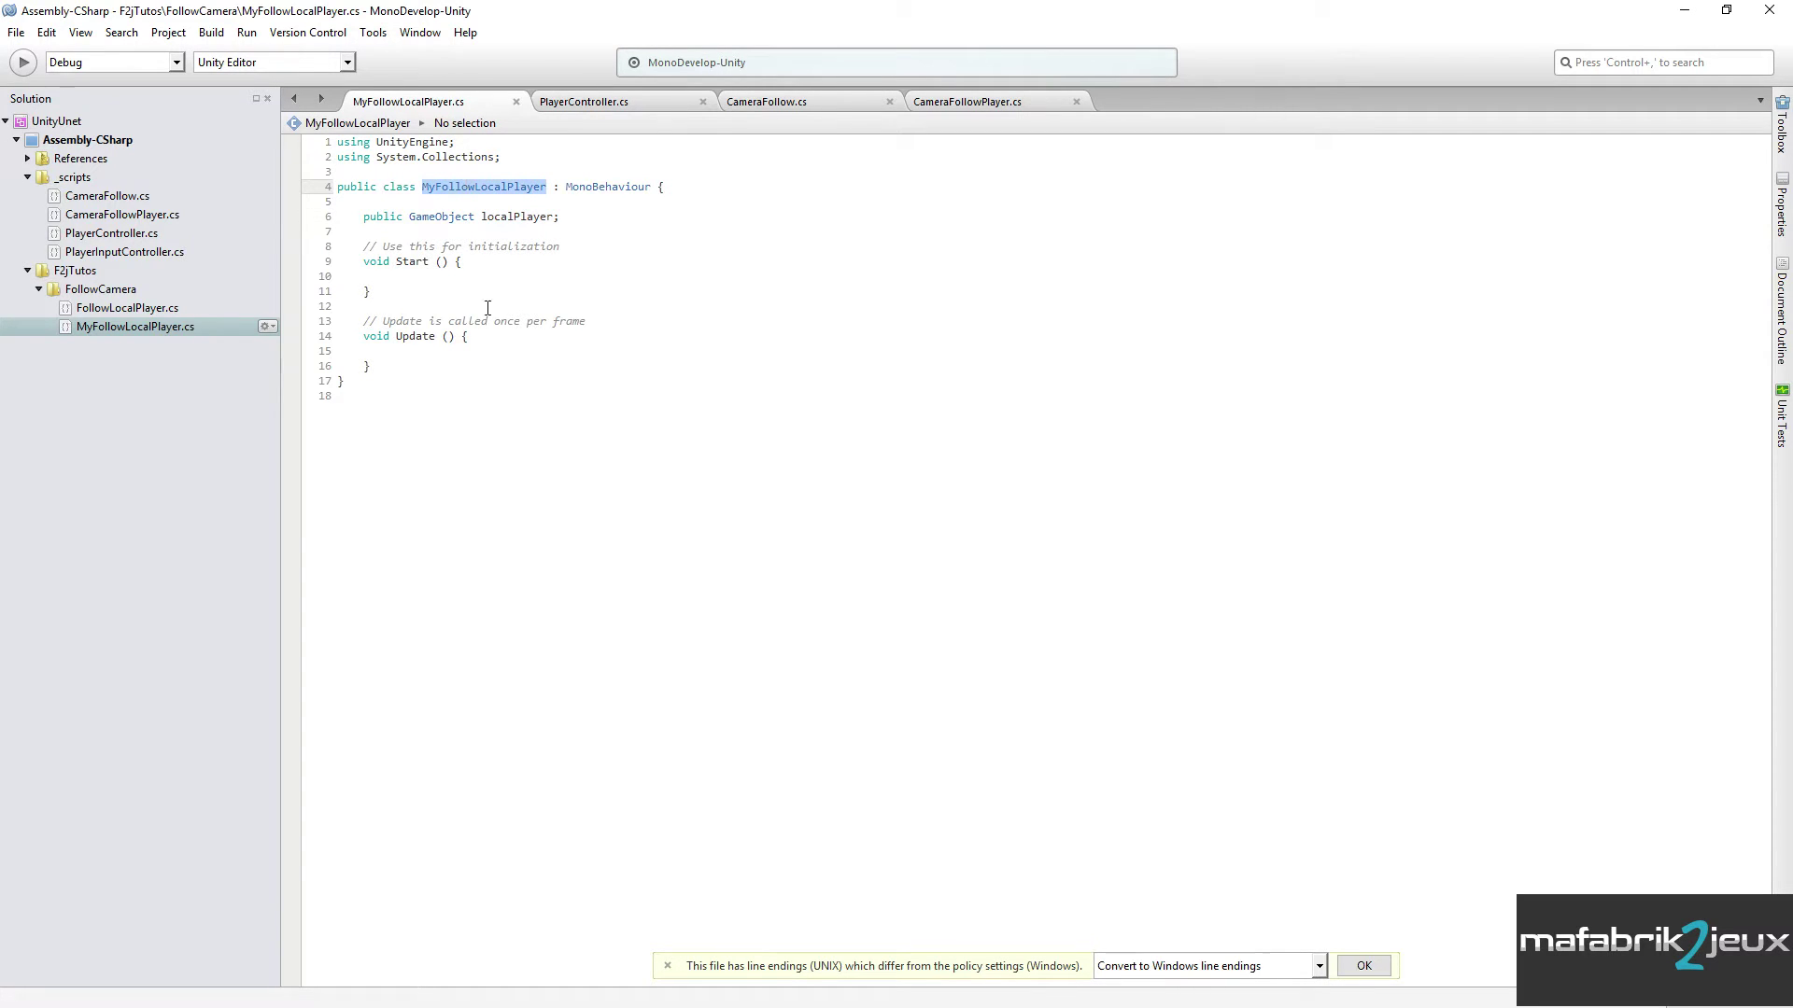
click(387, 367)
key(Return)
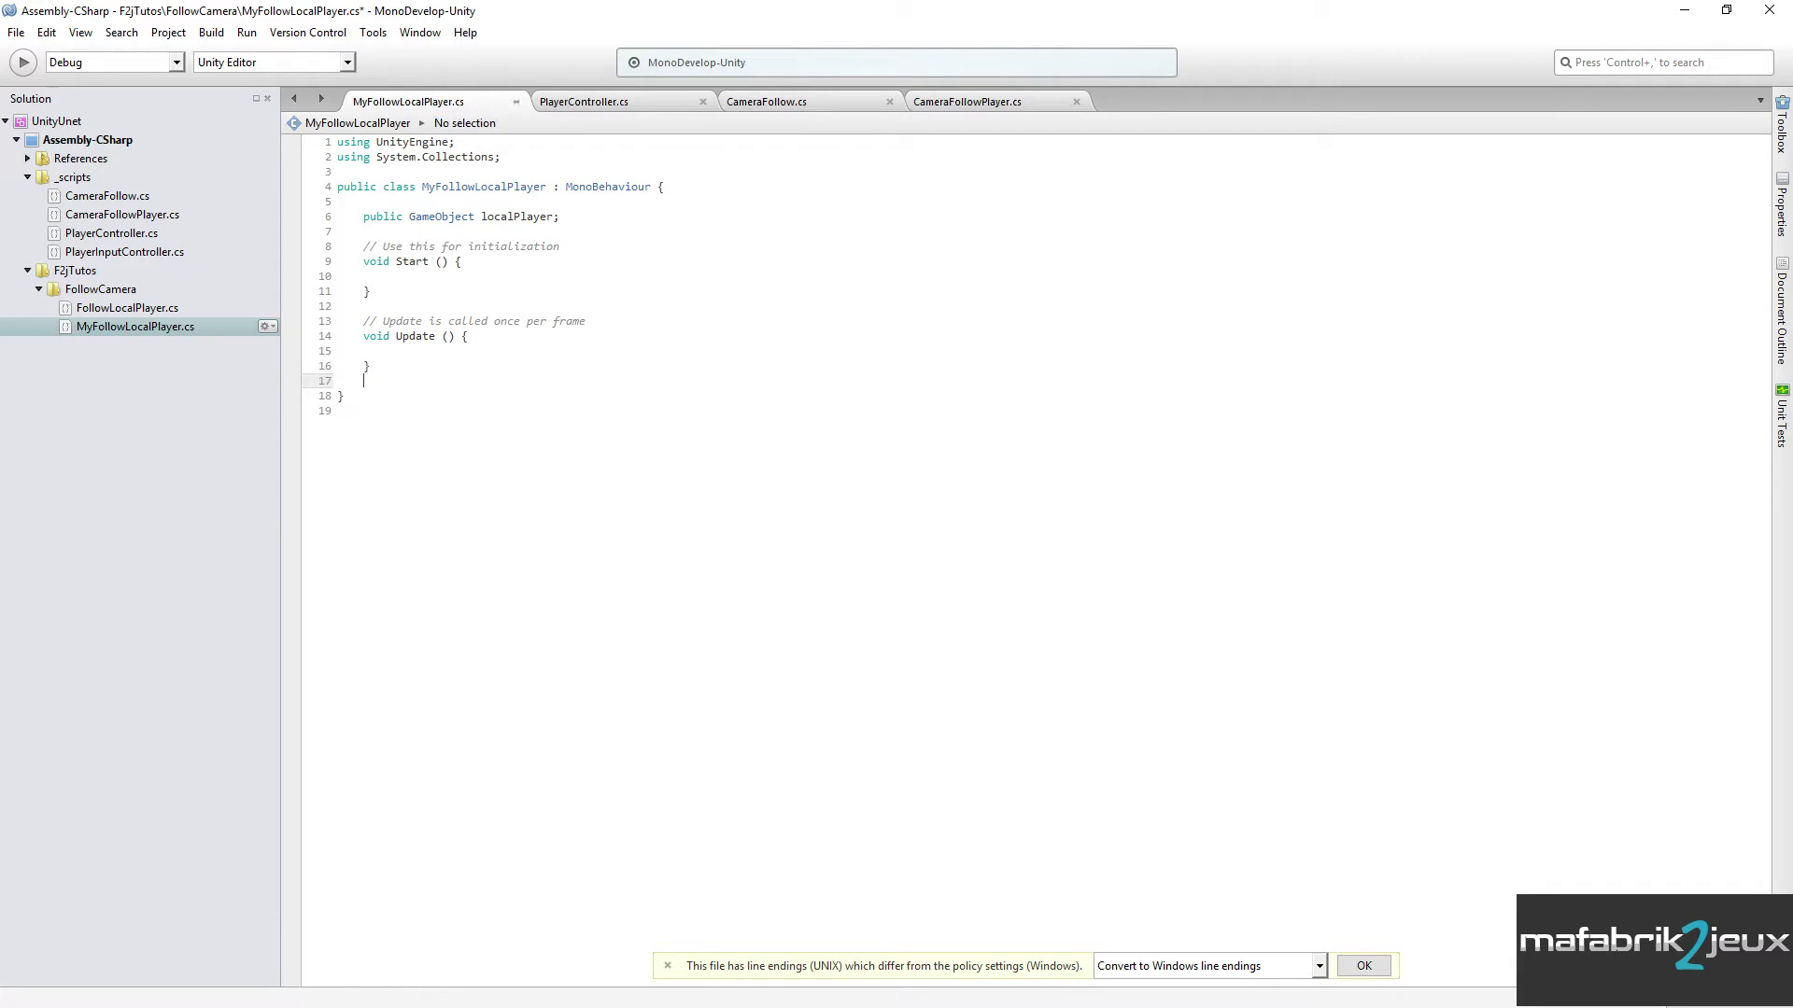
key(Return)
- Write a private void getLocalPlayer() method and begin 'GameObject[] players' in its body
text(private)
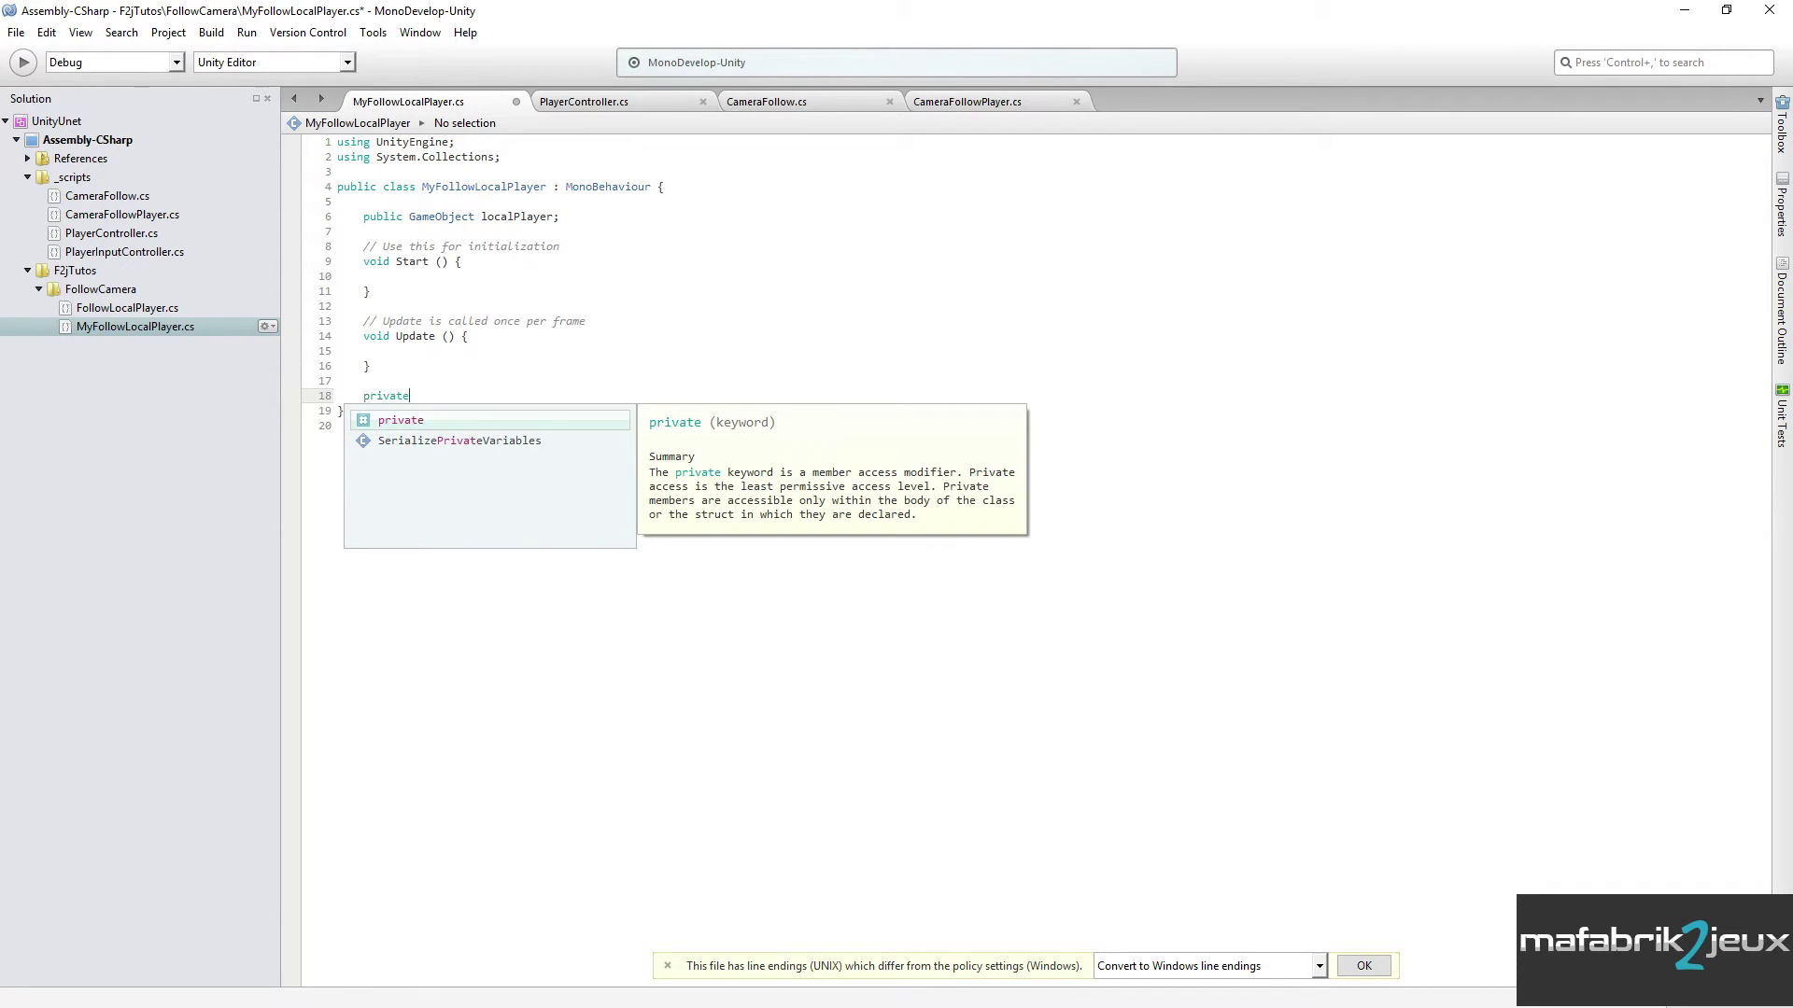
text( void)
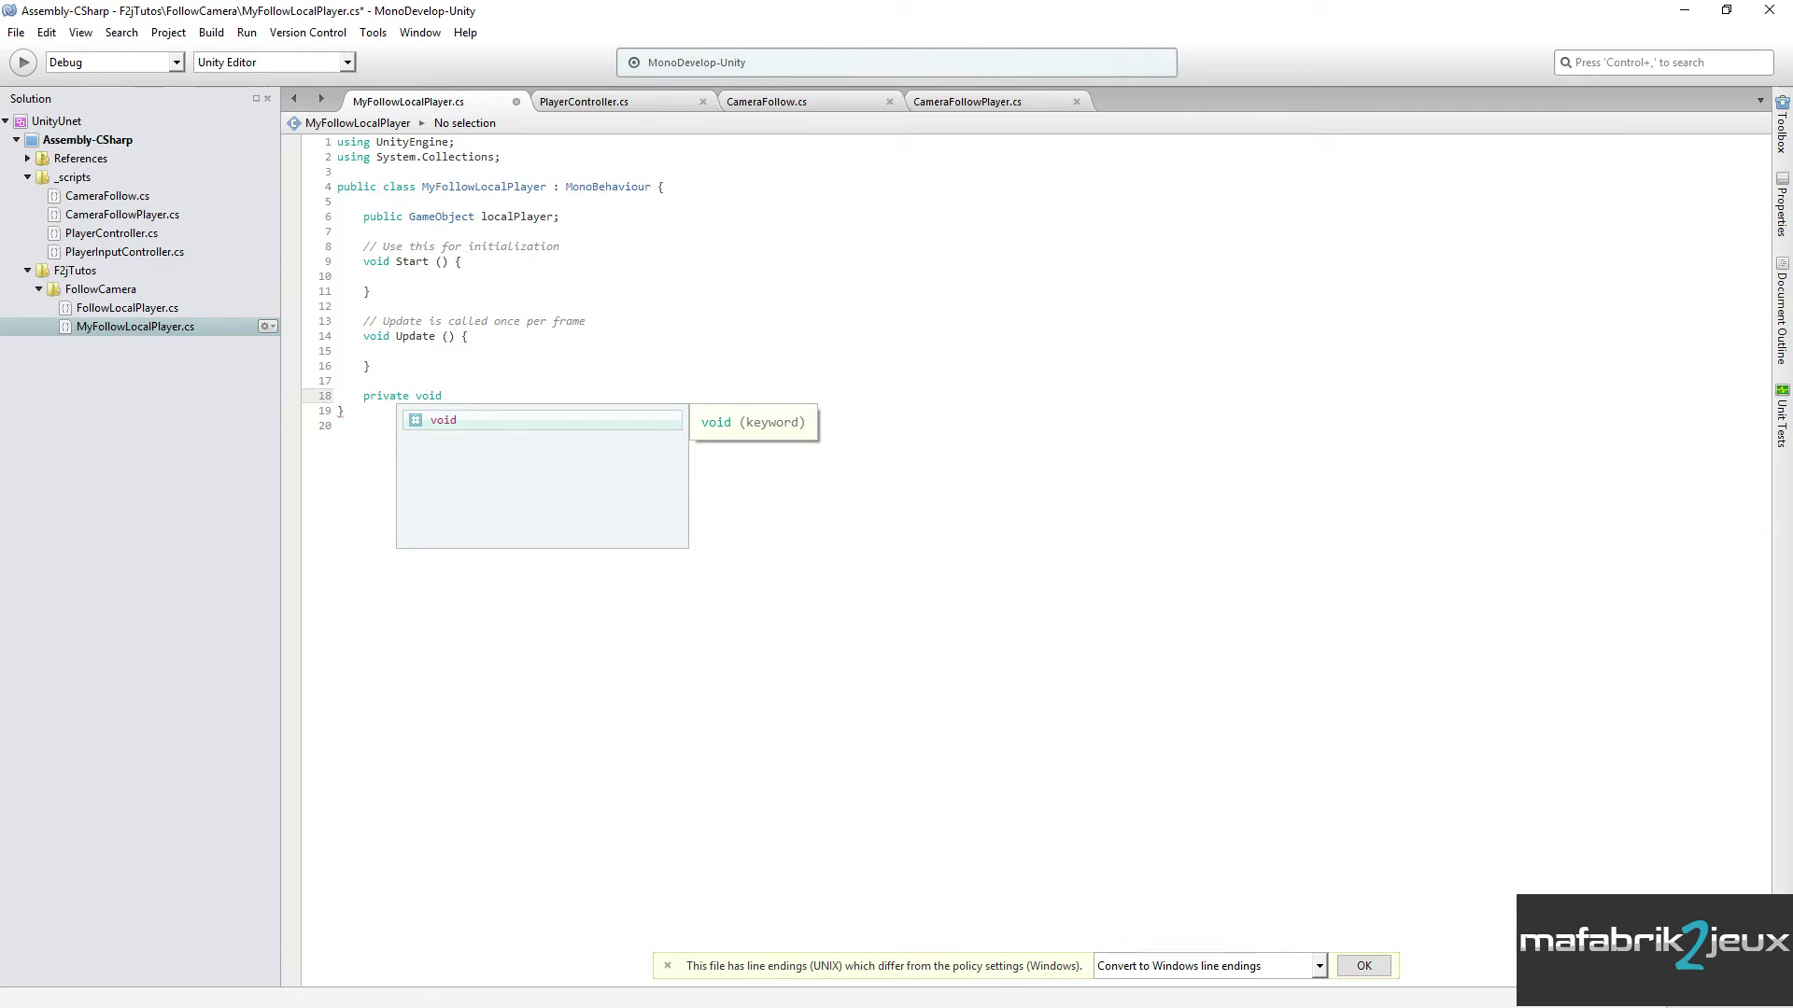
text( gzet)
key(BackSpace)
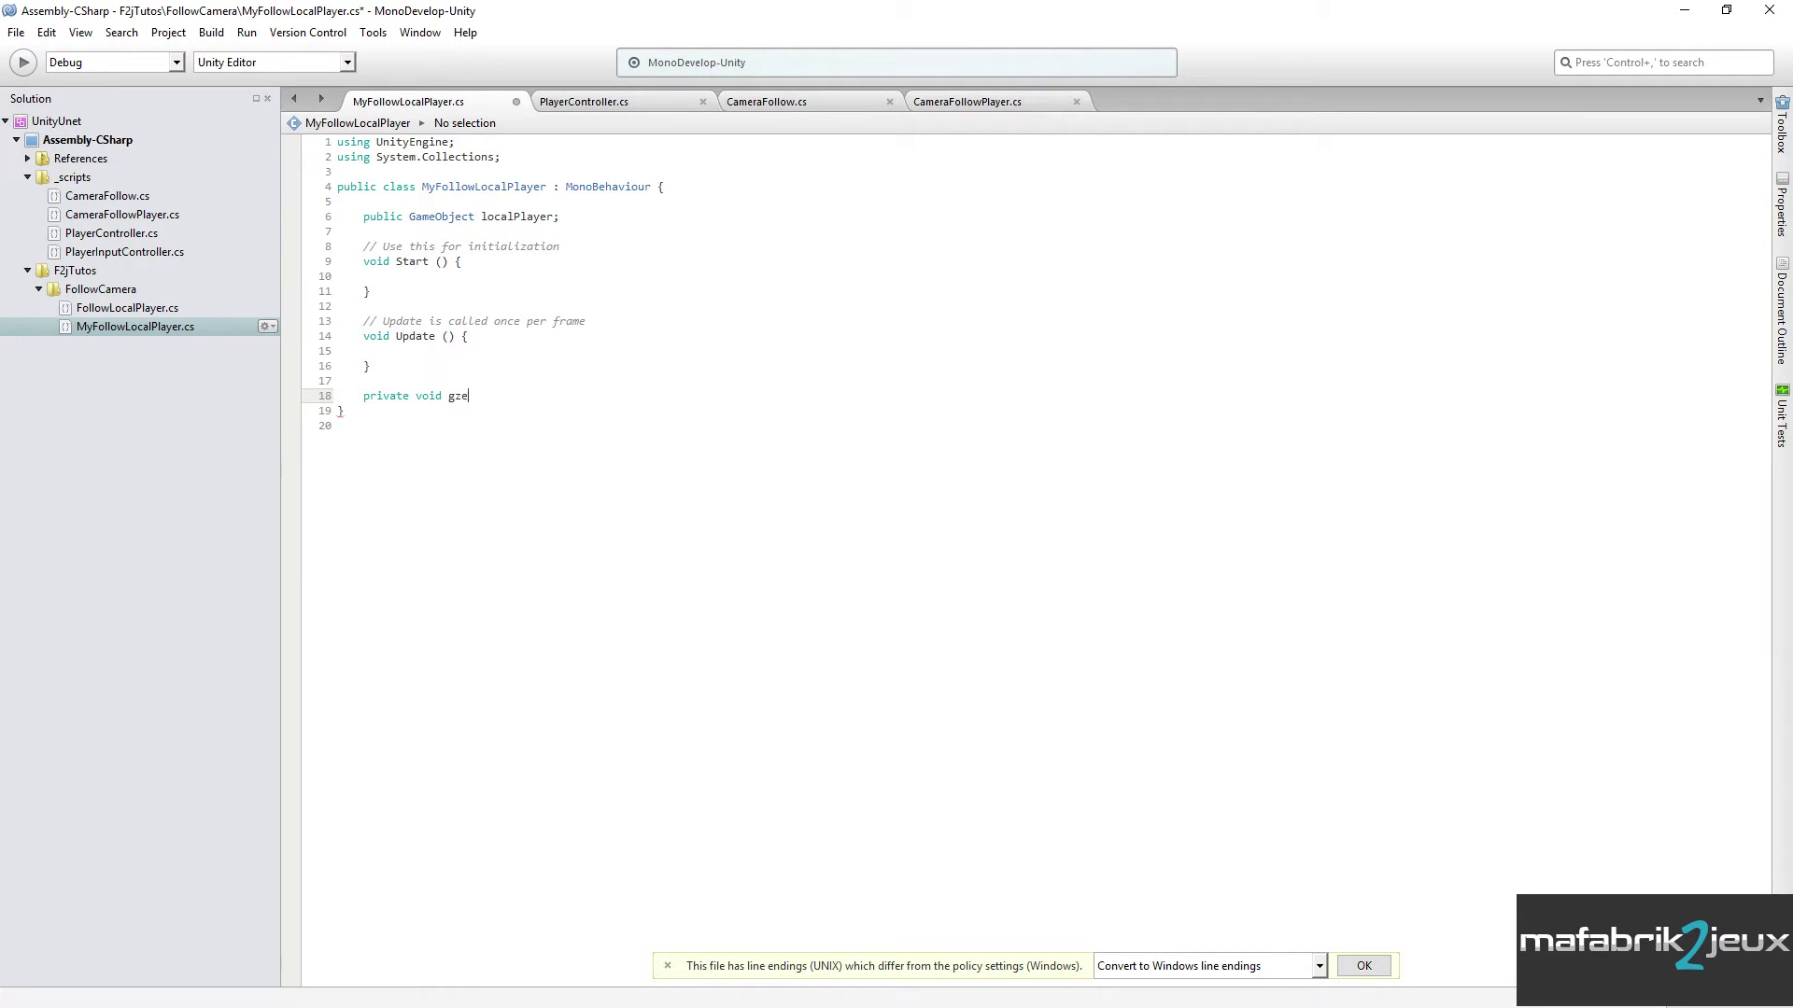
key(BackSpace)
key(BackSpace)
text(etLoc)
text(alPlayer)
text(())
text({)
key(Return)
key(Return)
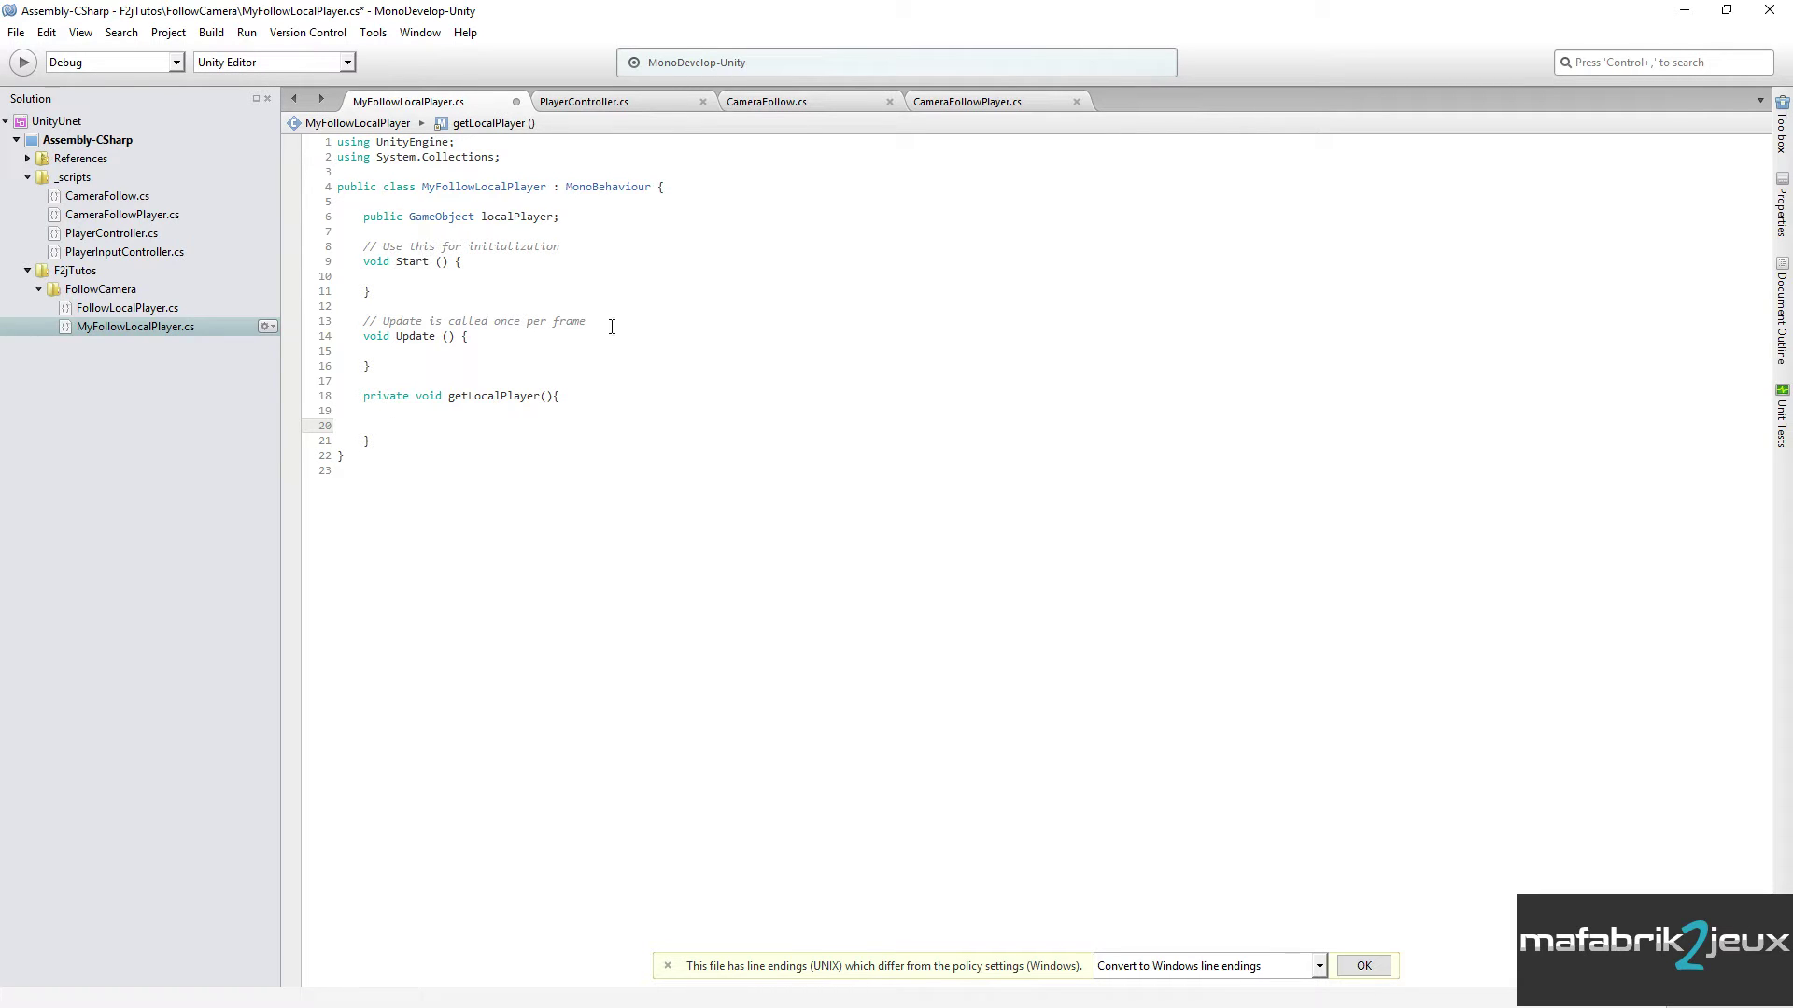
text(Gam)
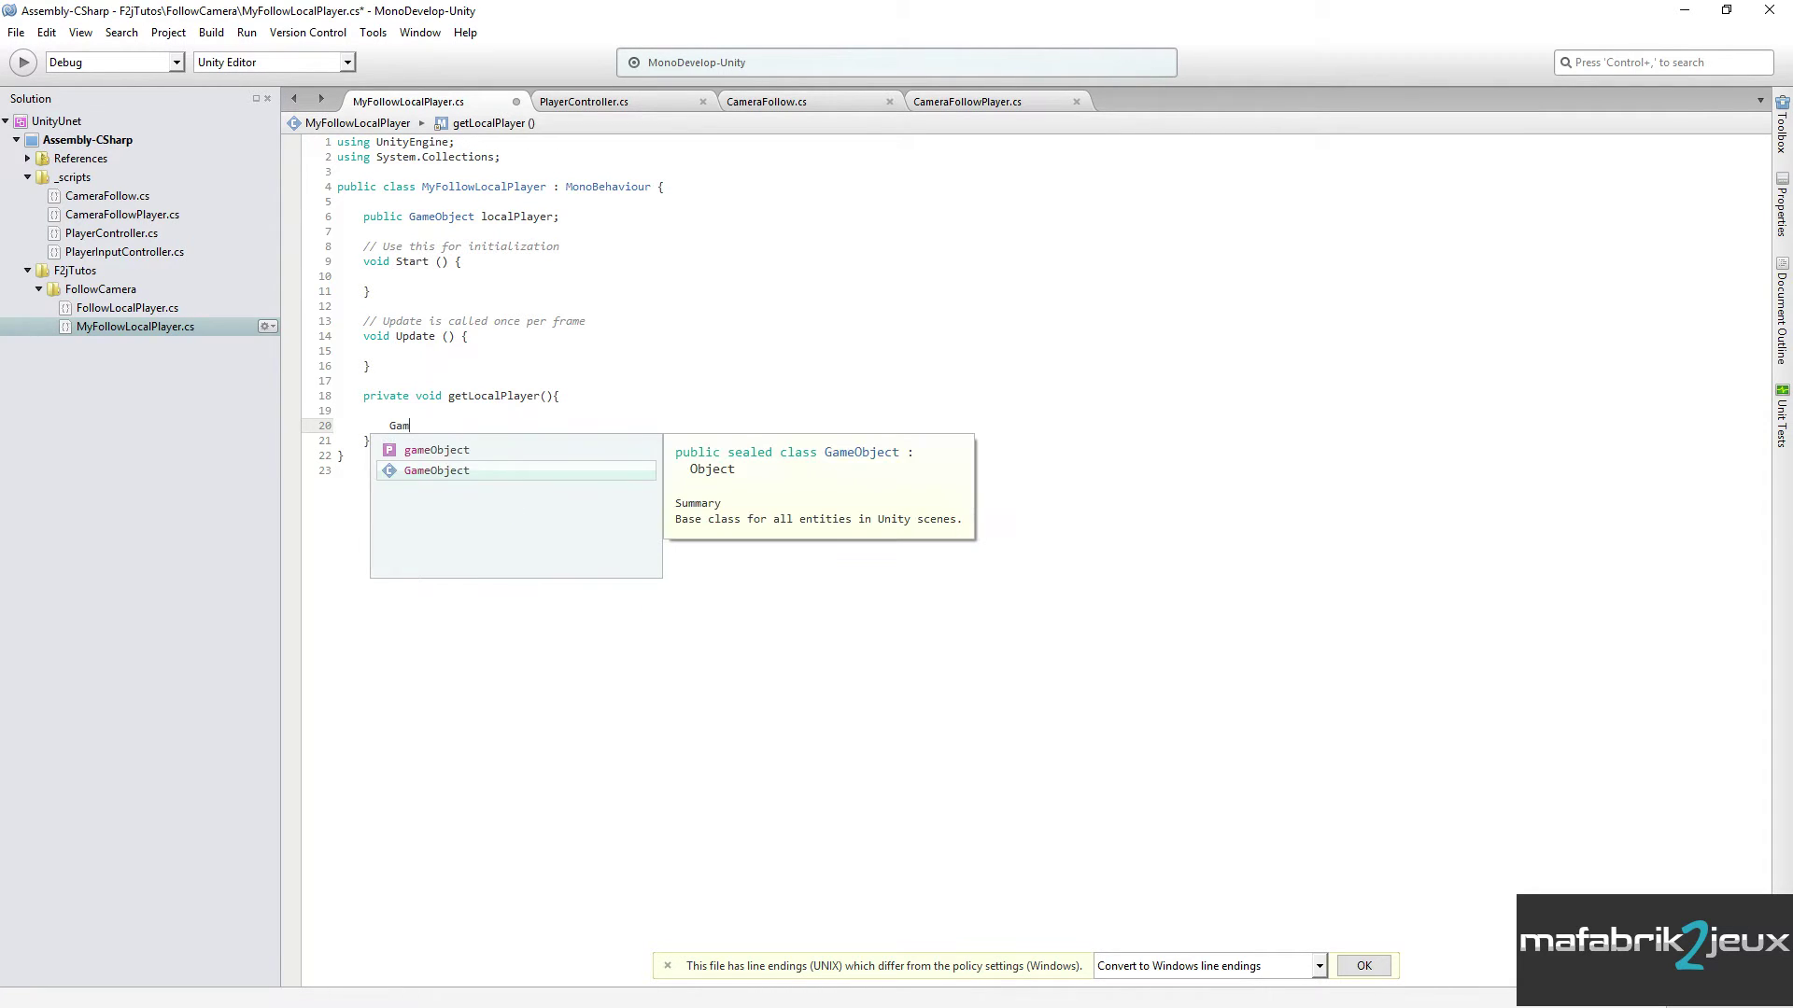
text(e)
text(Objc)
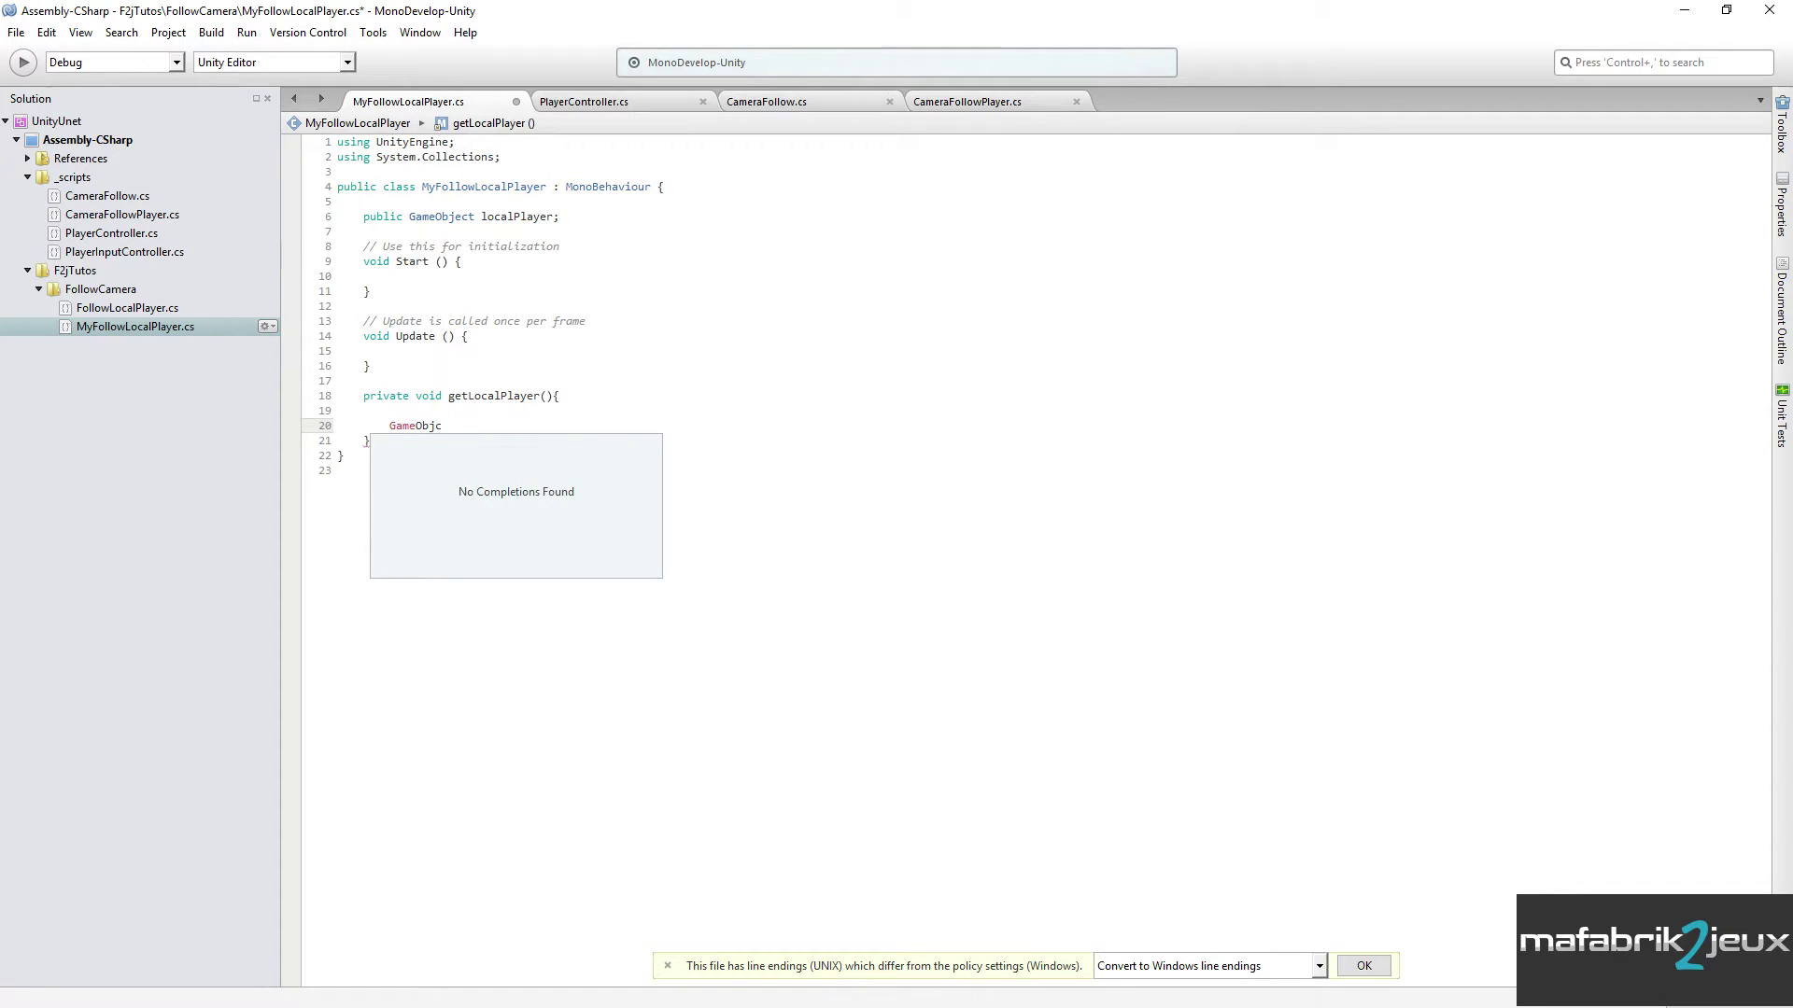
key(BackSpace)
text(ect)
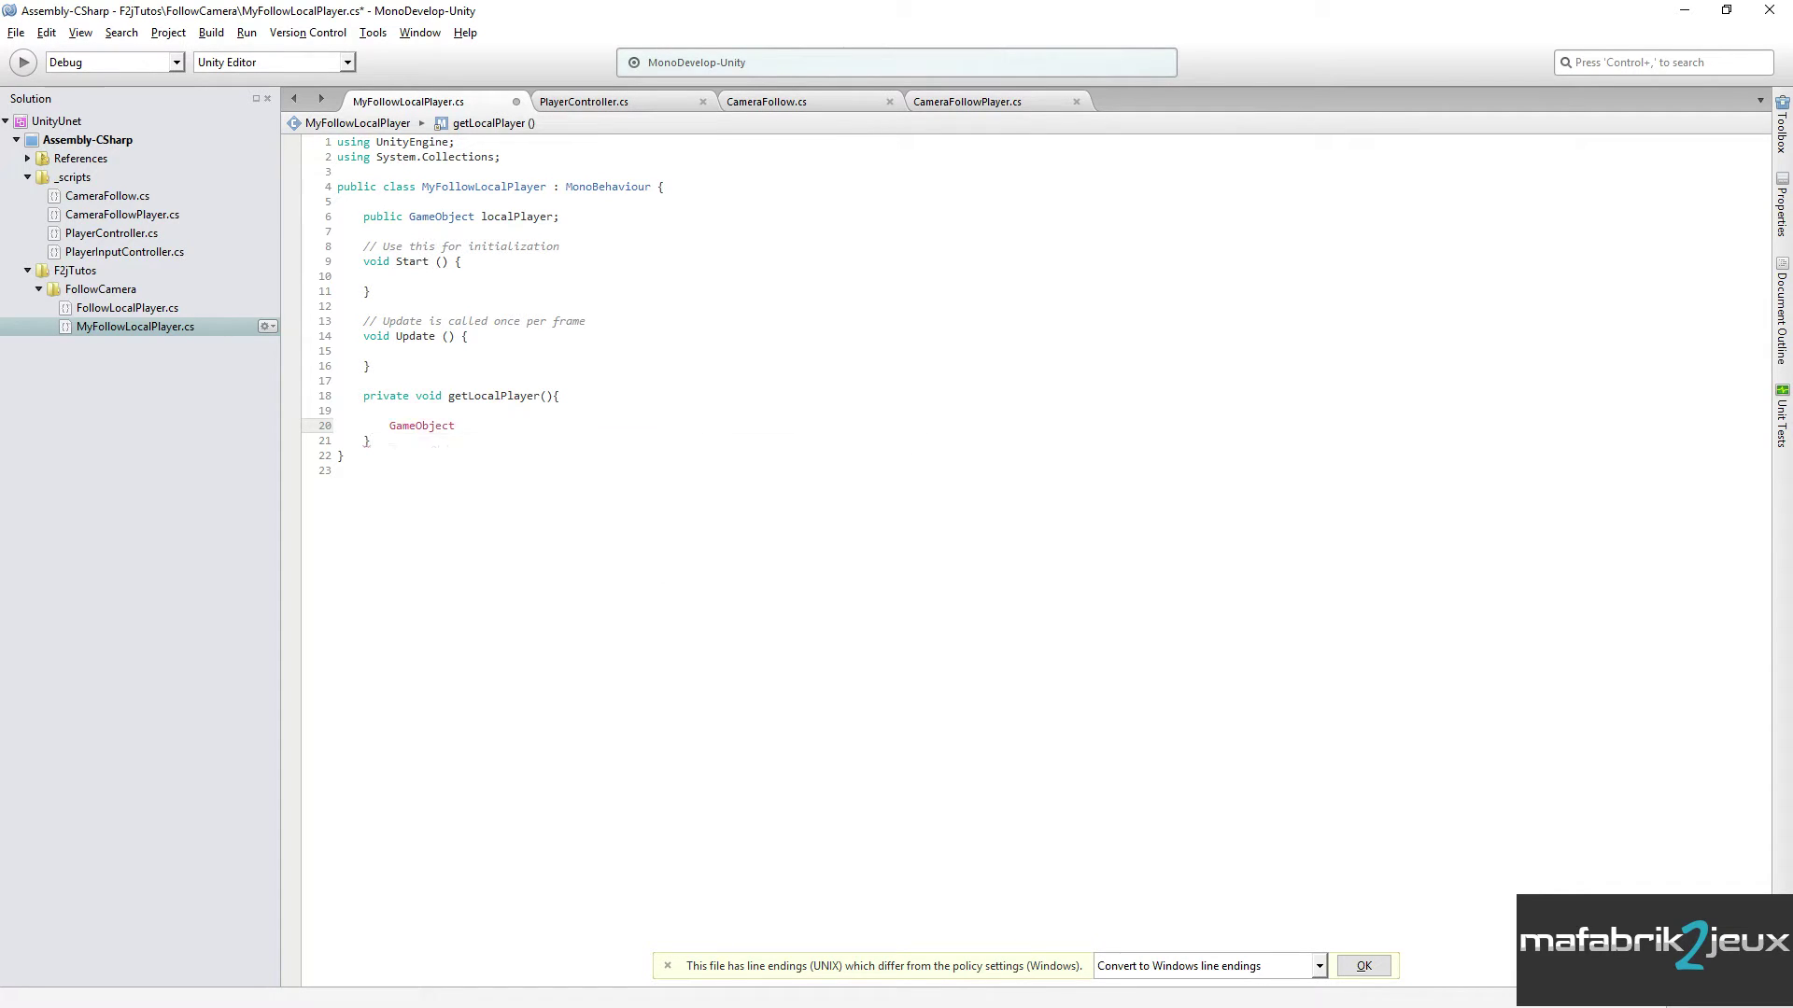
text([])
text(] player)
text(s =)
text( Game)
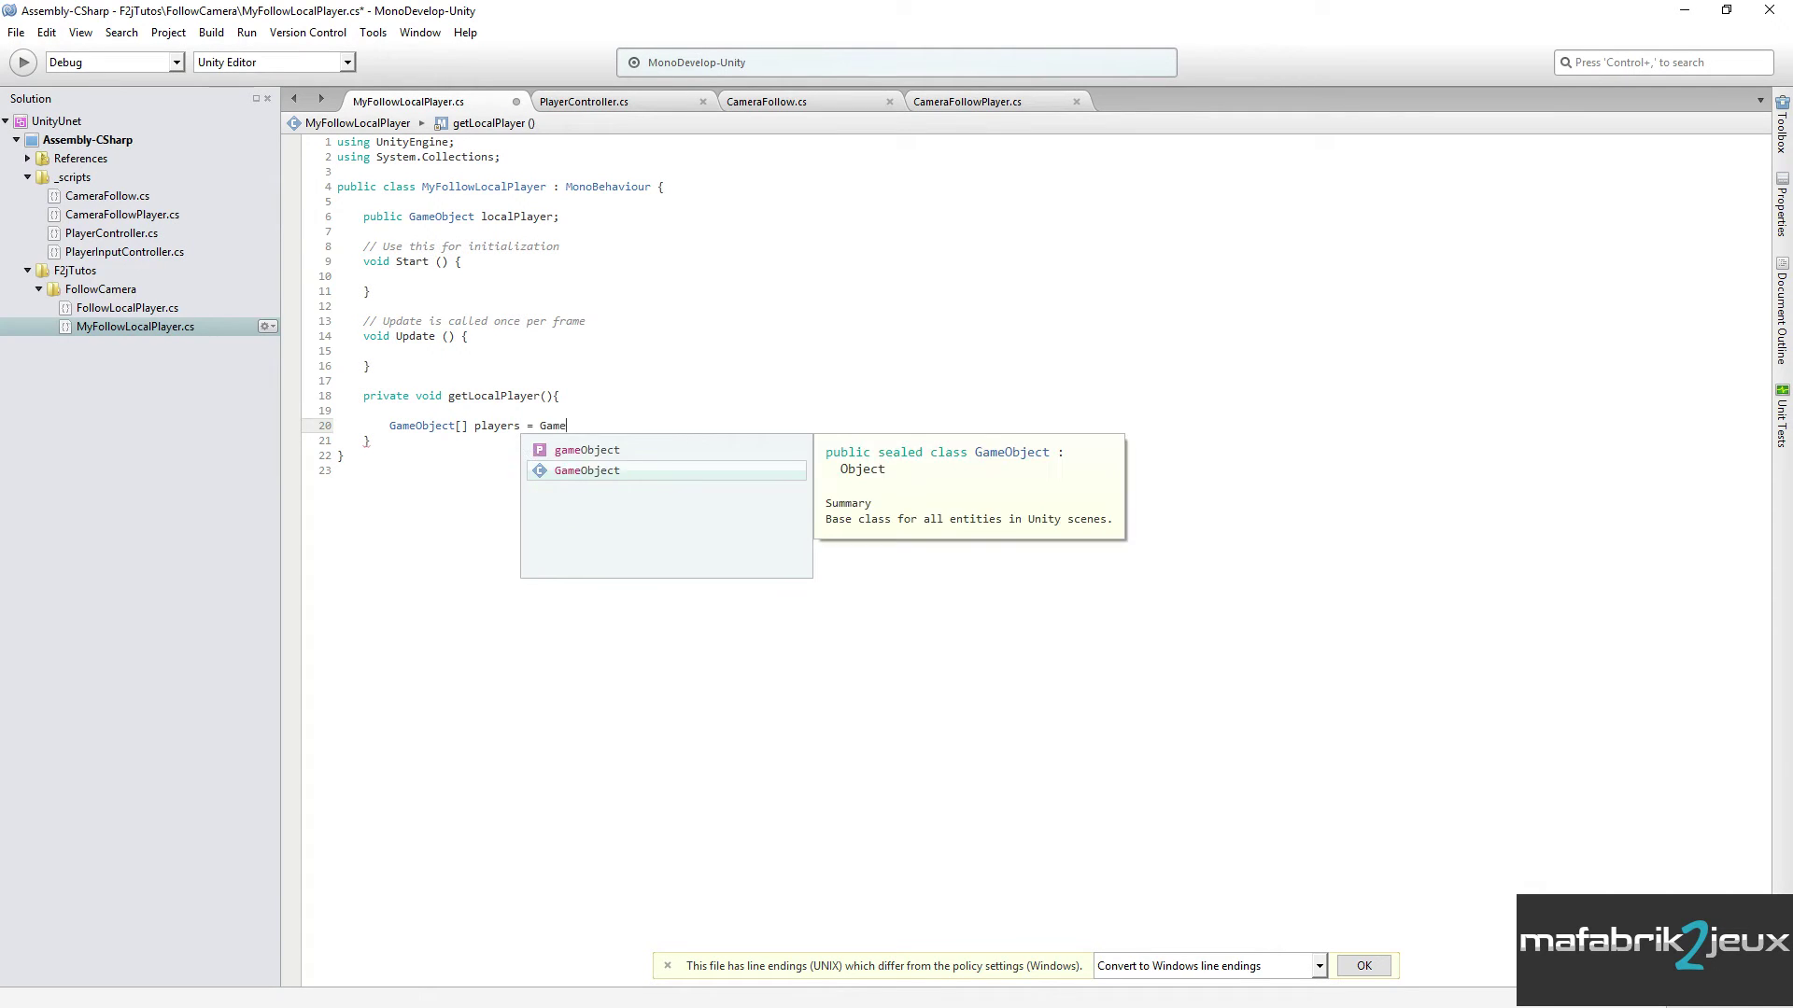
- Complete line 20 with GameObject.FindGameObjectsWithTag("Player"); and save the script
key(Return)
text(.)
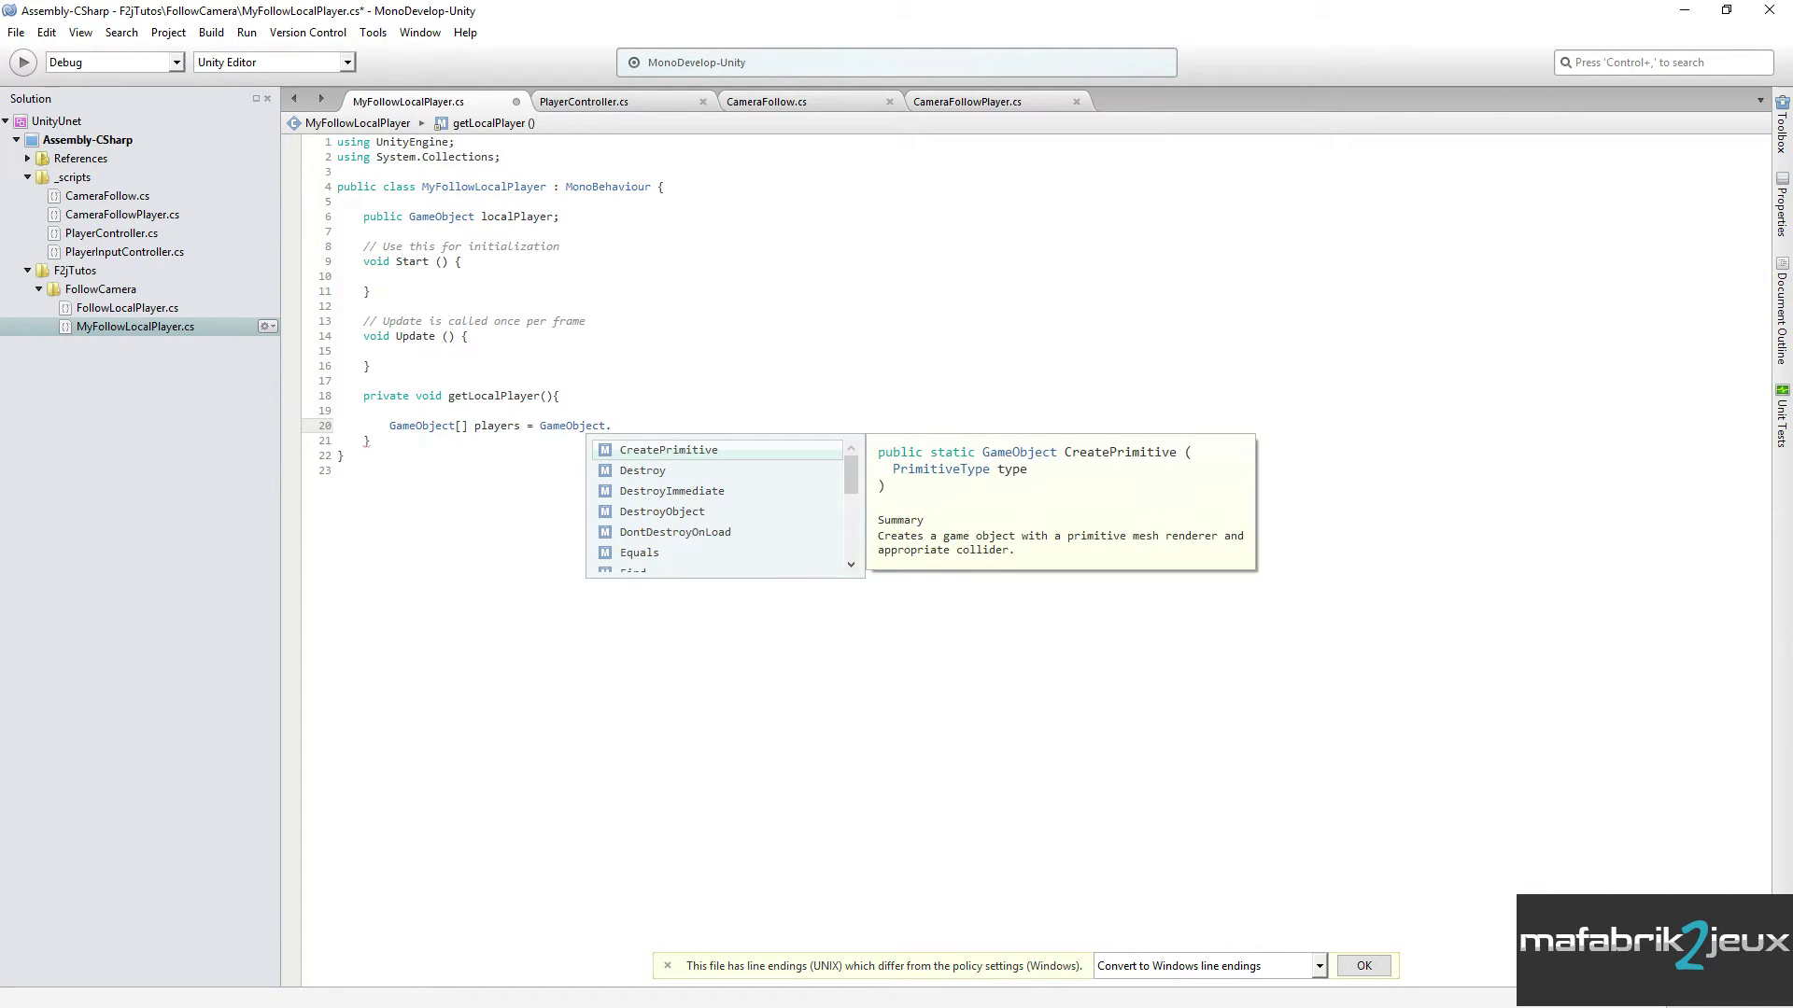
text(F)
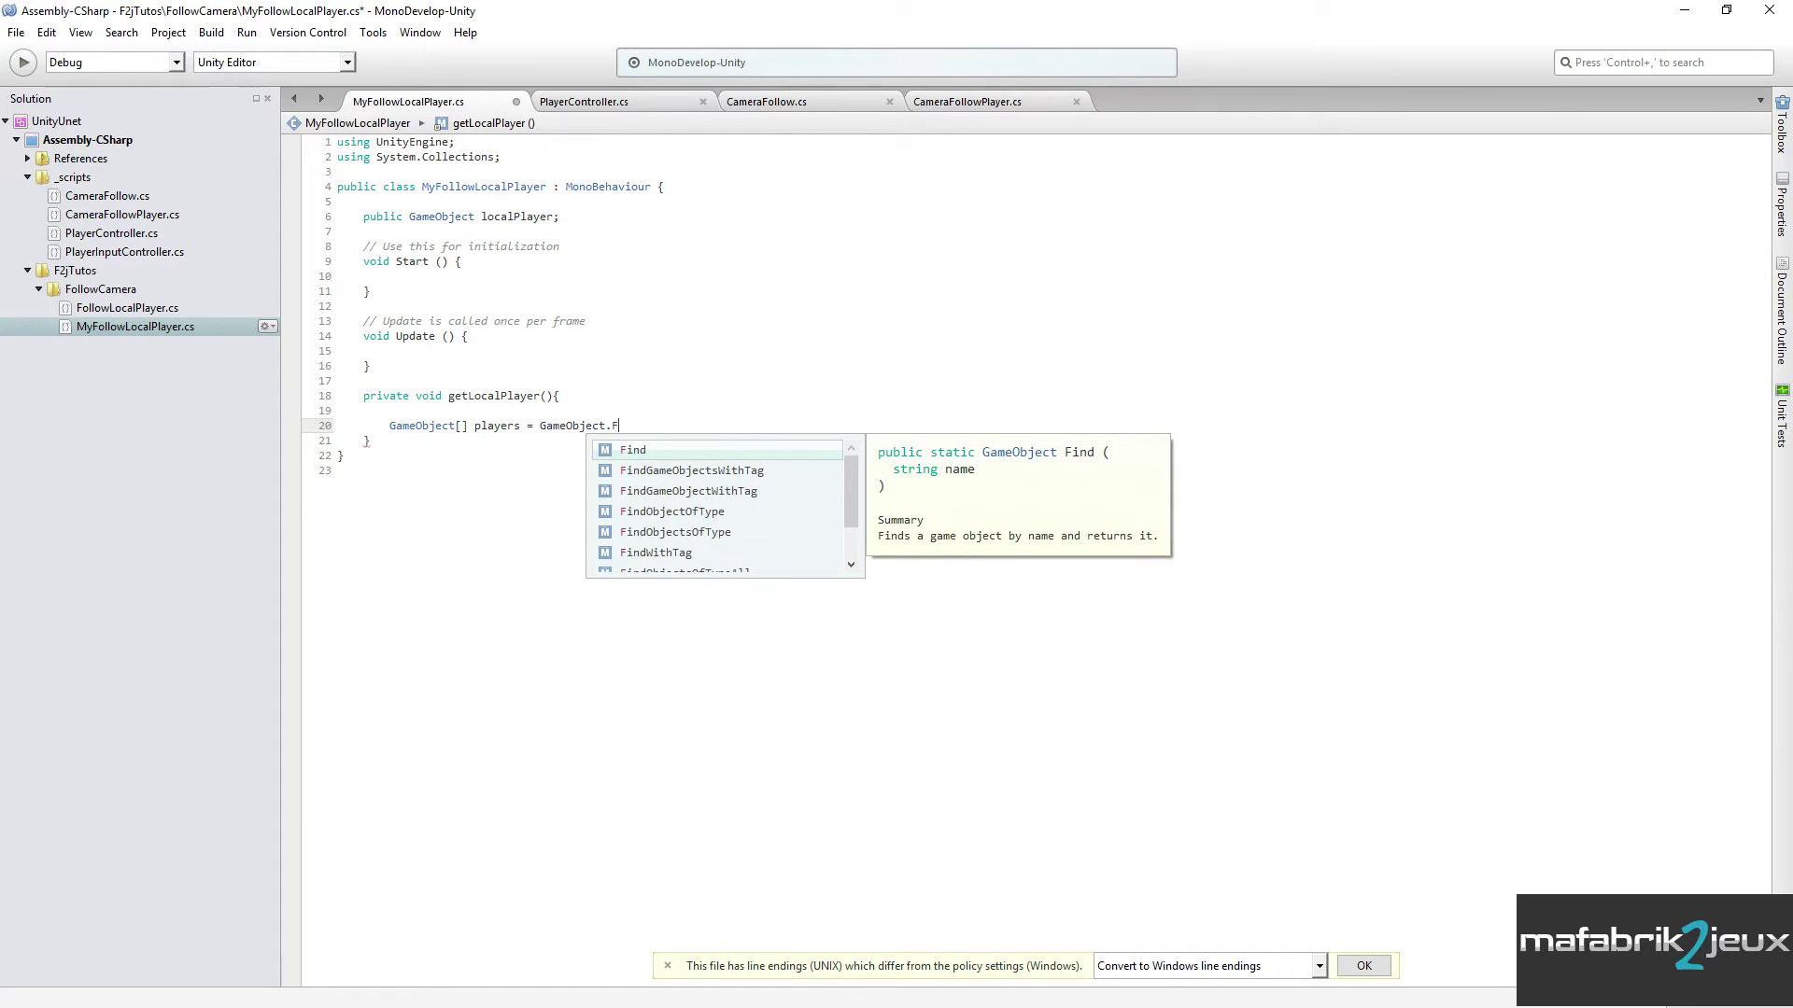
key(Down)
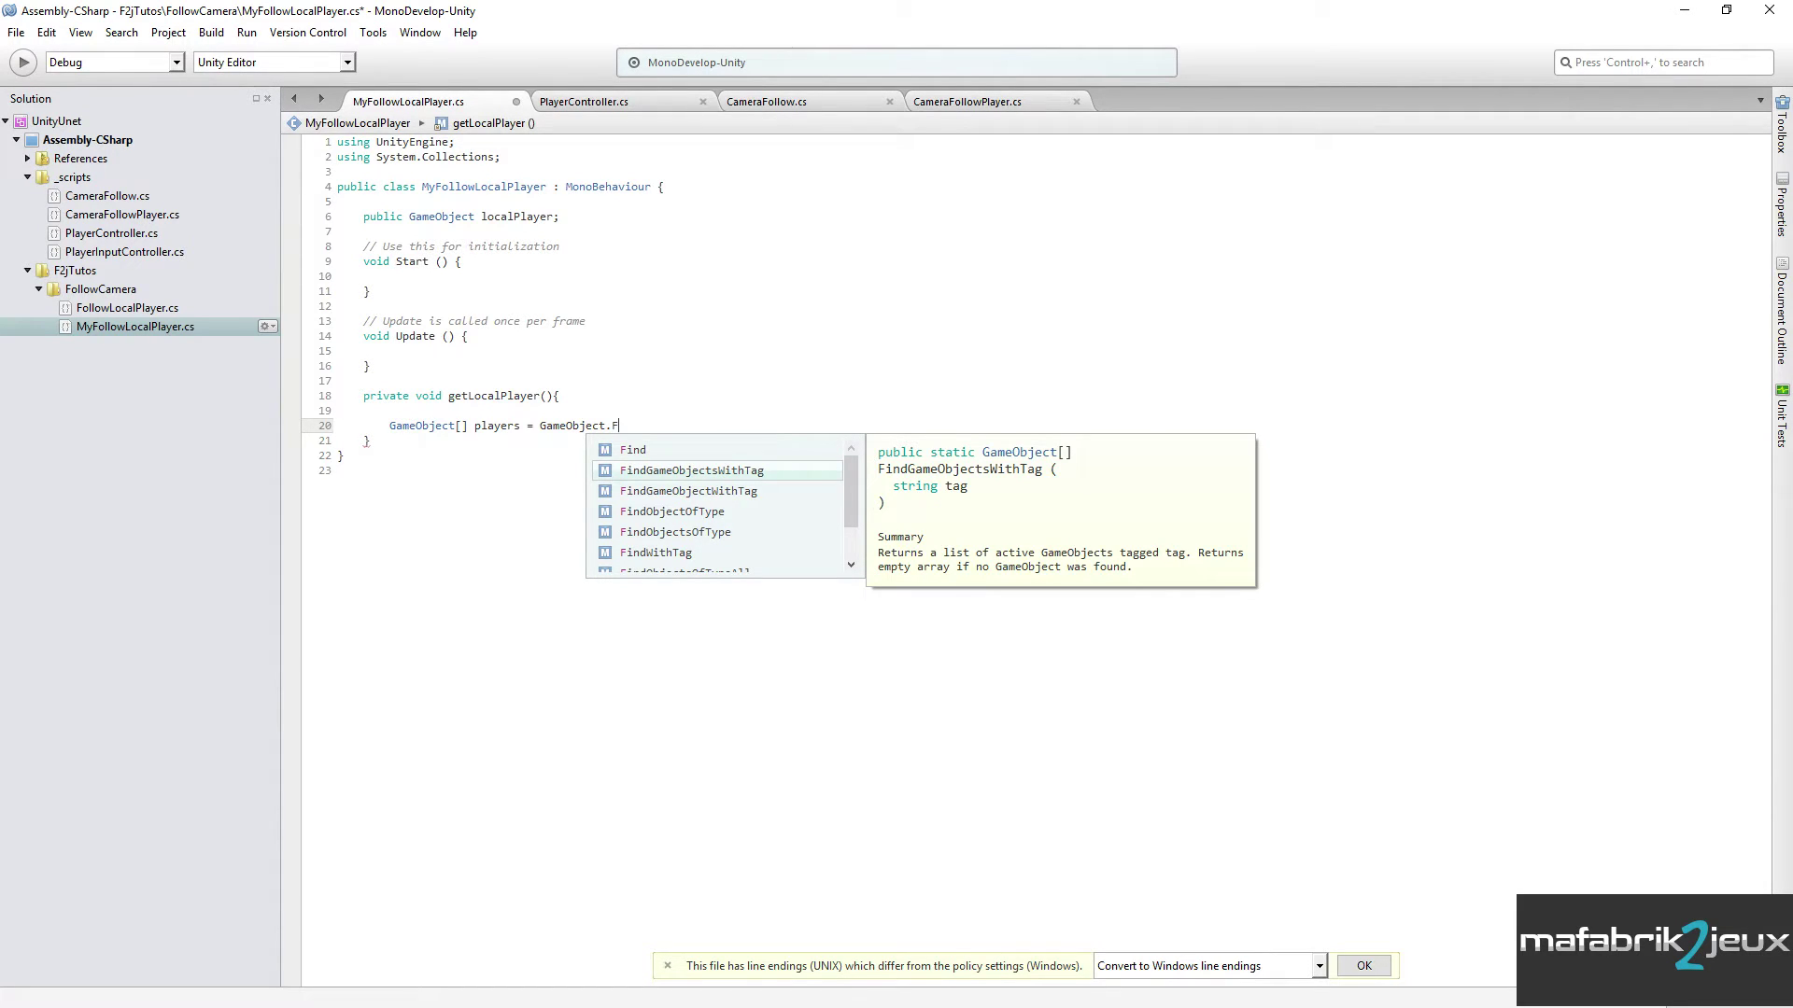
key(Return)
text(()
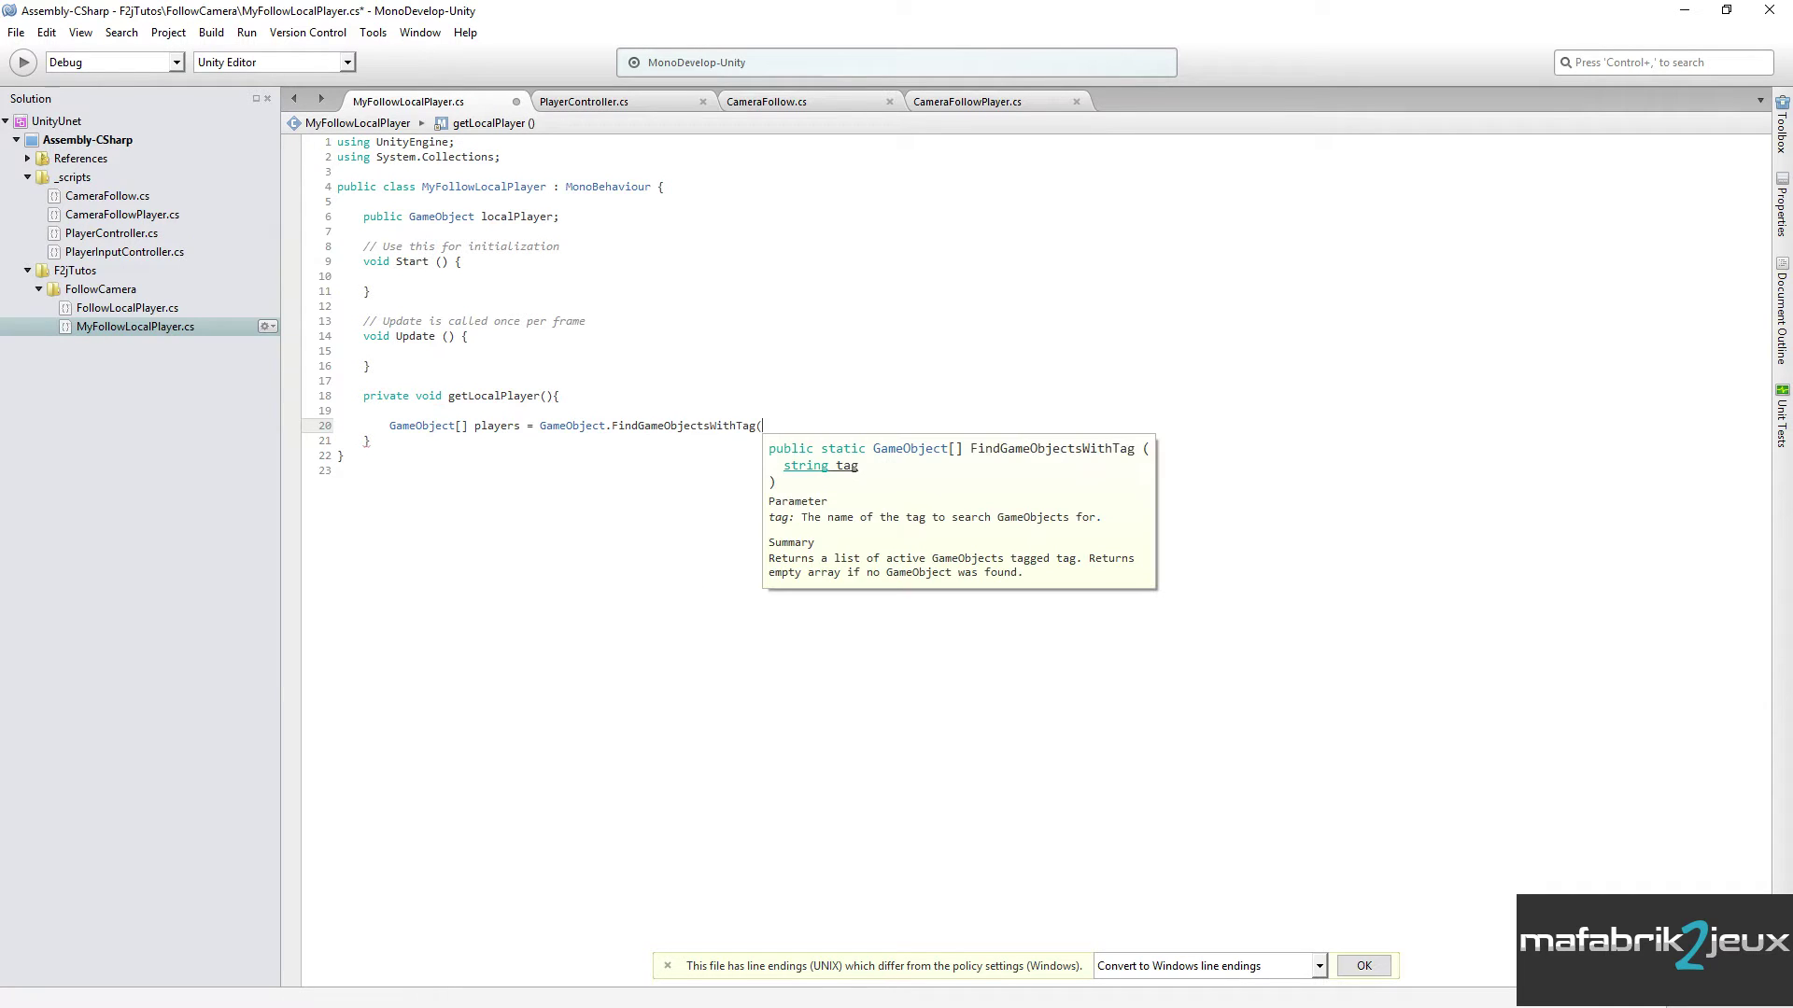
text("Player)
text(");)
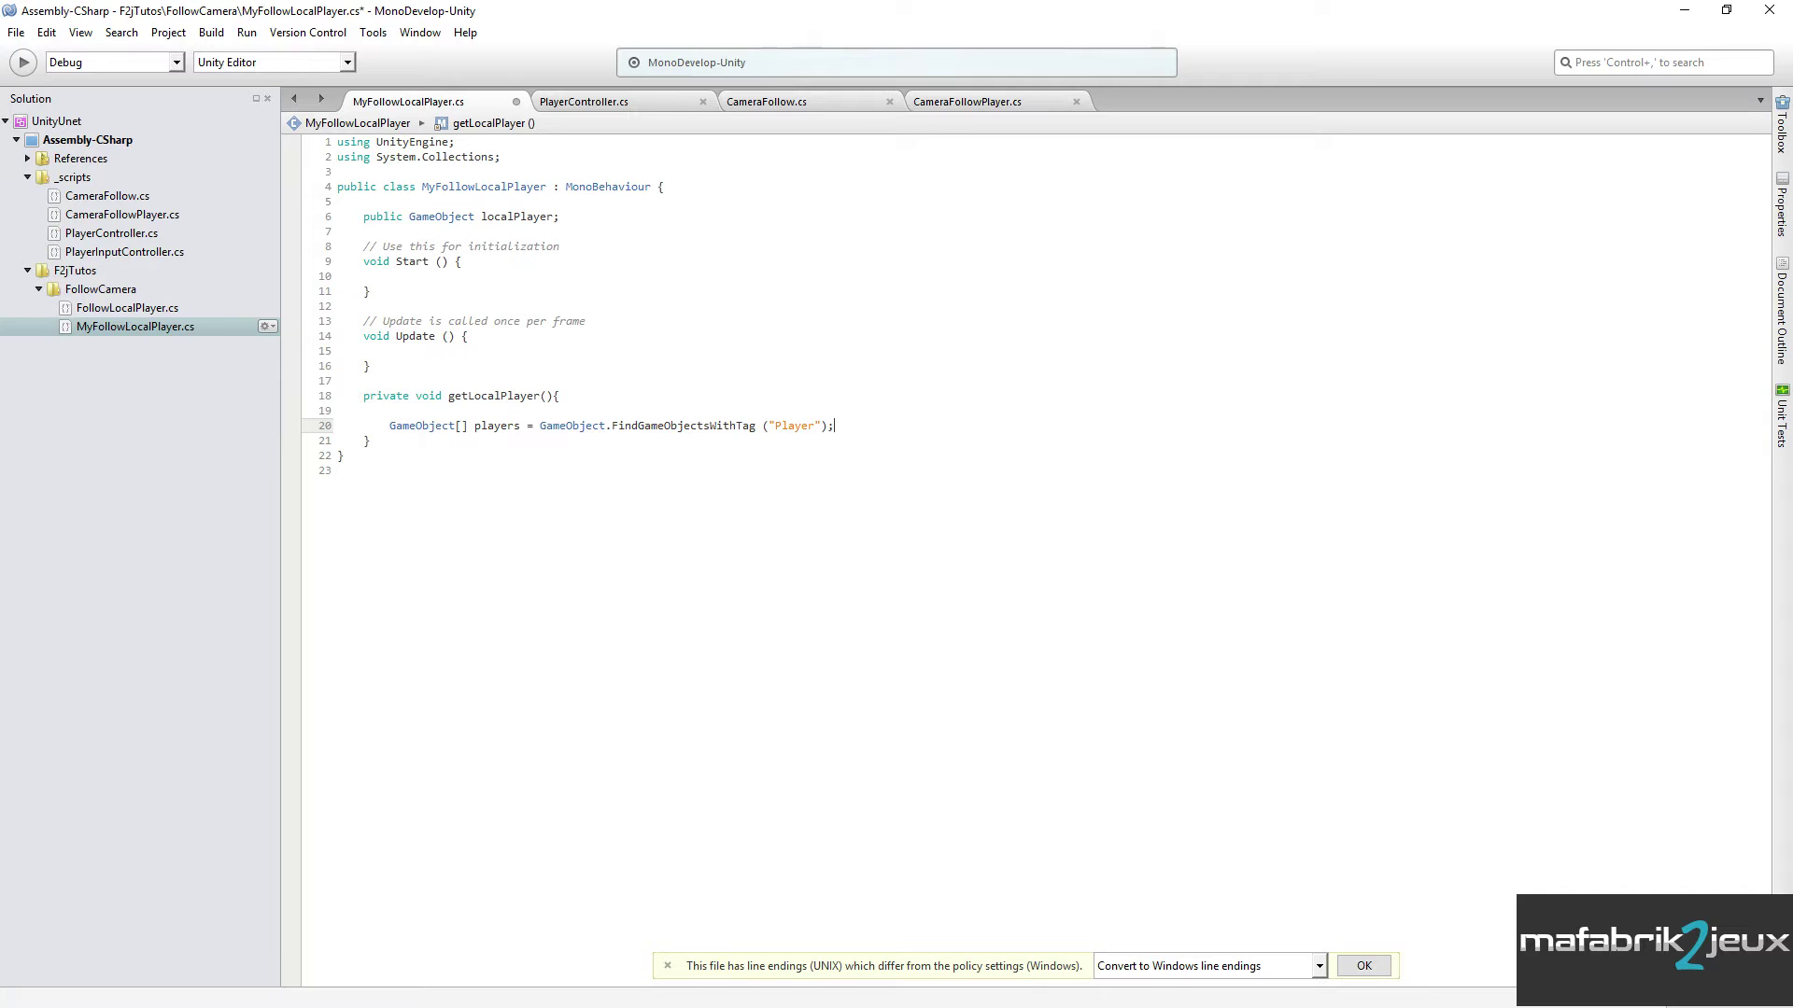
key(ctrl+s)
- Back in Unity, select the Player object and look over its components in the Inspector
key(alt+Tab)
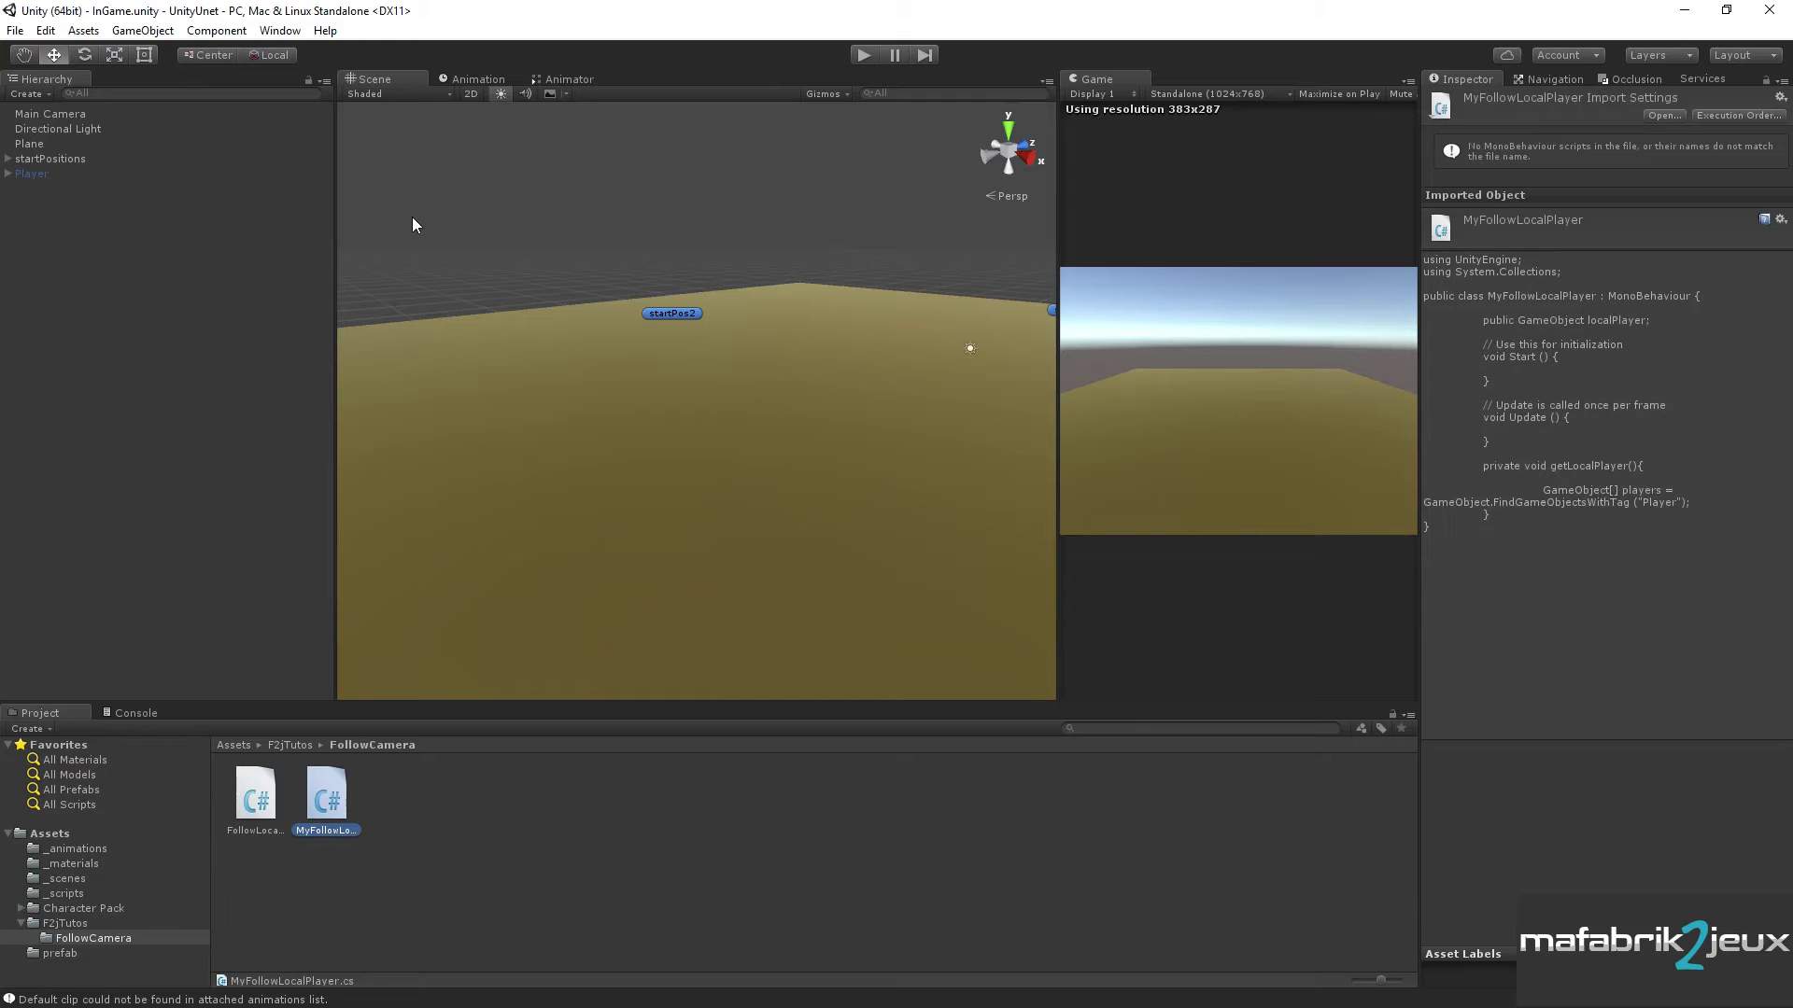
click(39, 178)
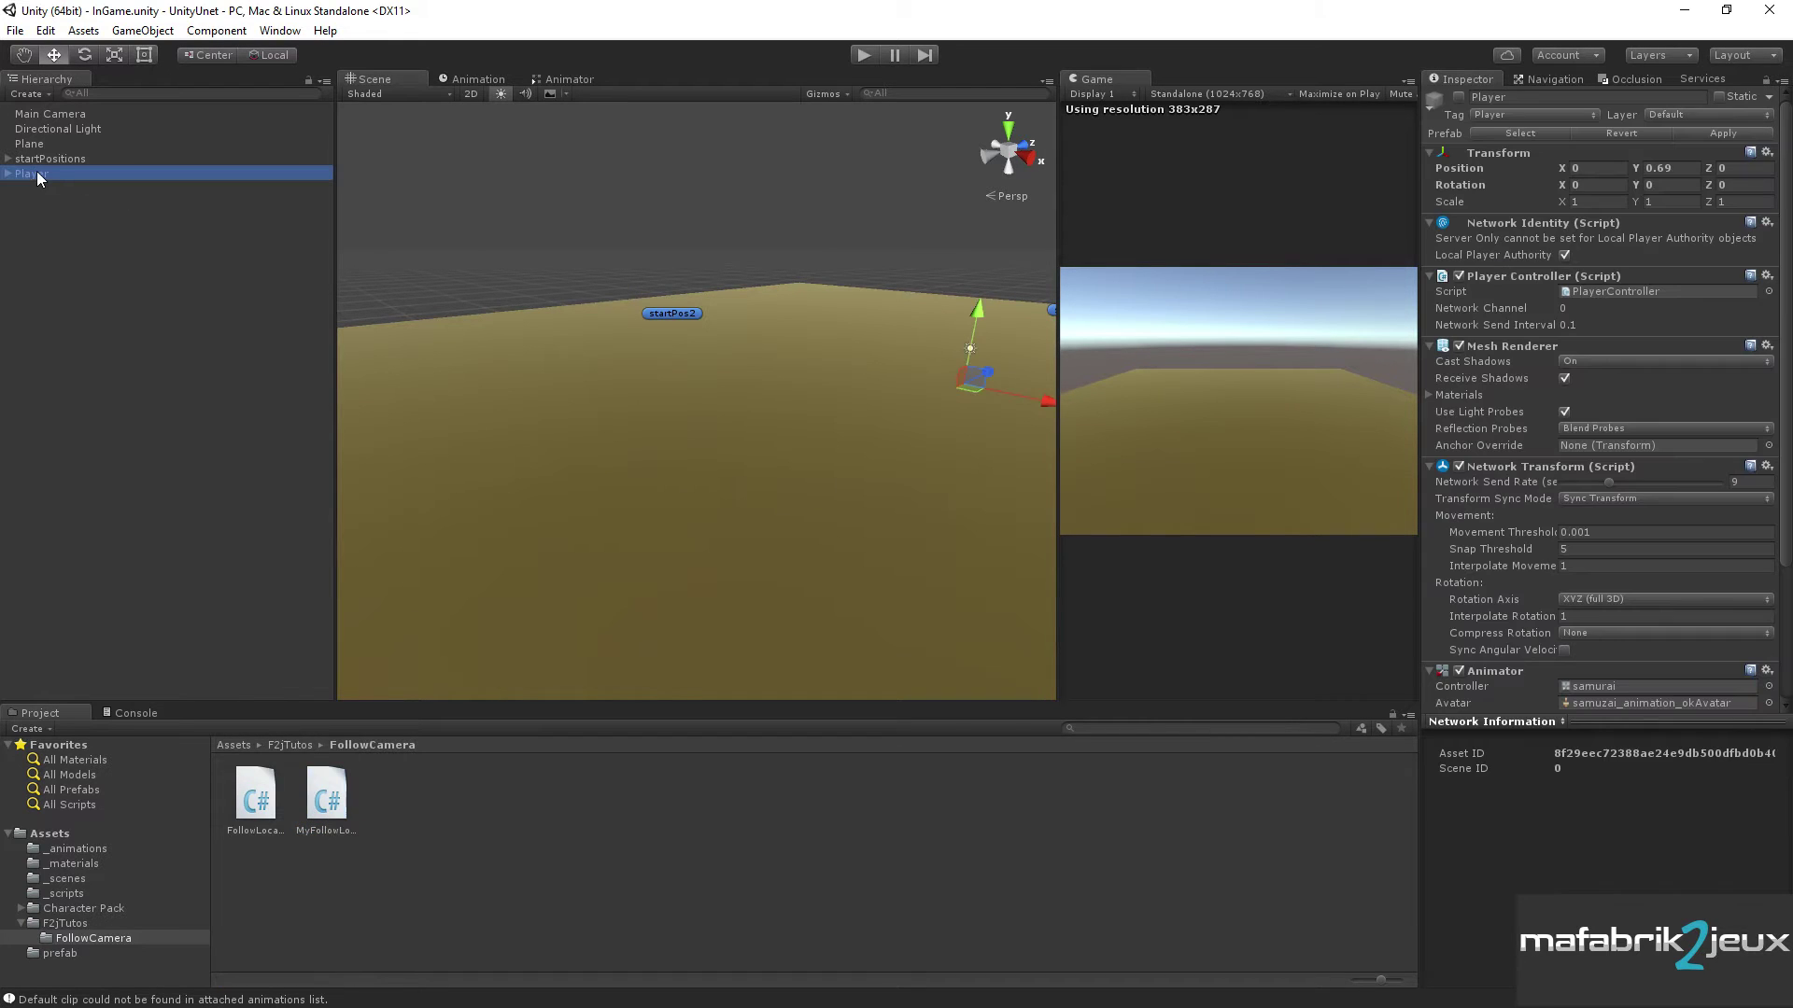
scroll(1593, 250, down, 2)
scroll(1593, 250, down, 2)
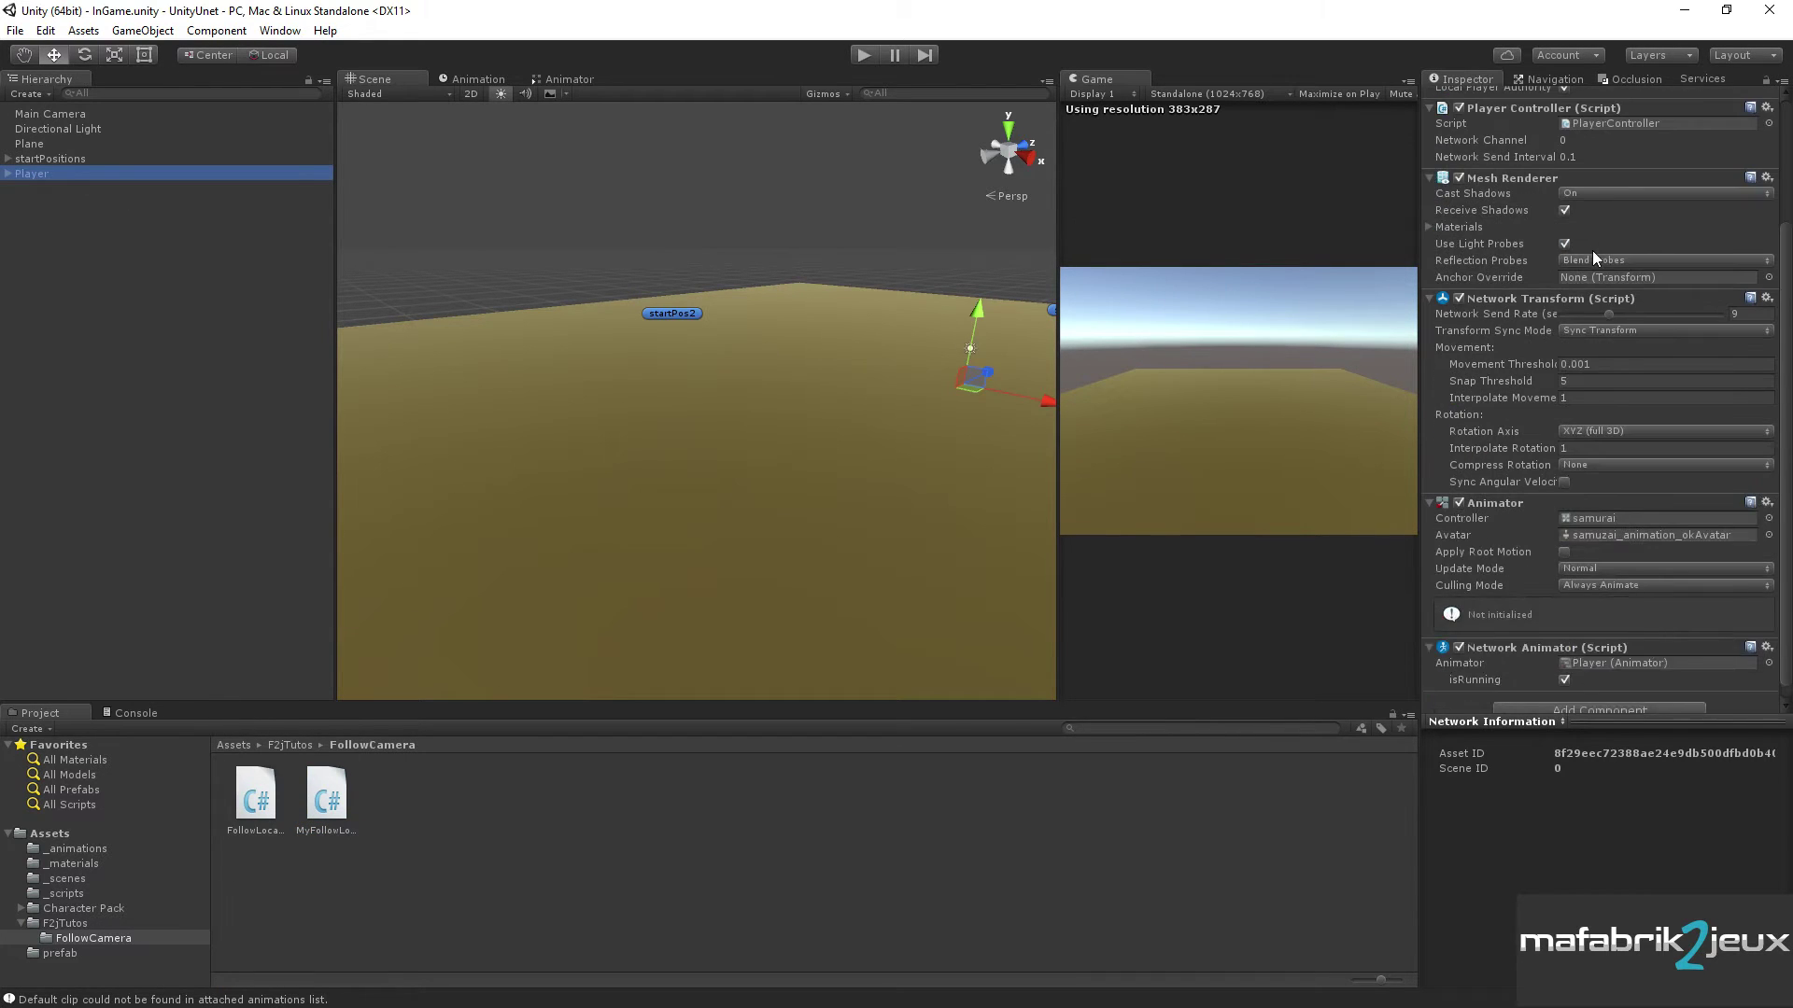
scroll(1593, 252, up, 2)
scroll(1593, 255, up, 2)
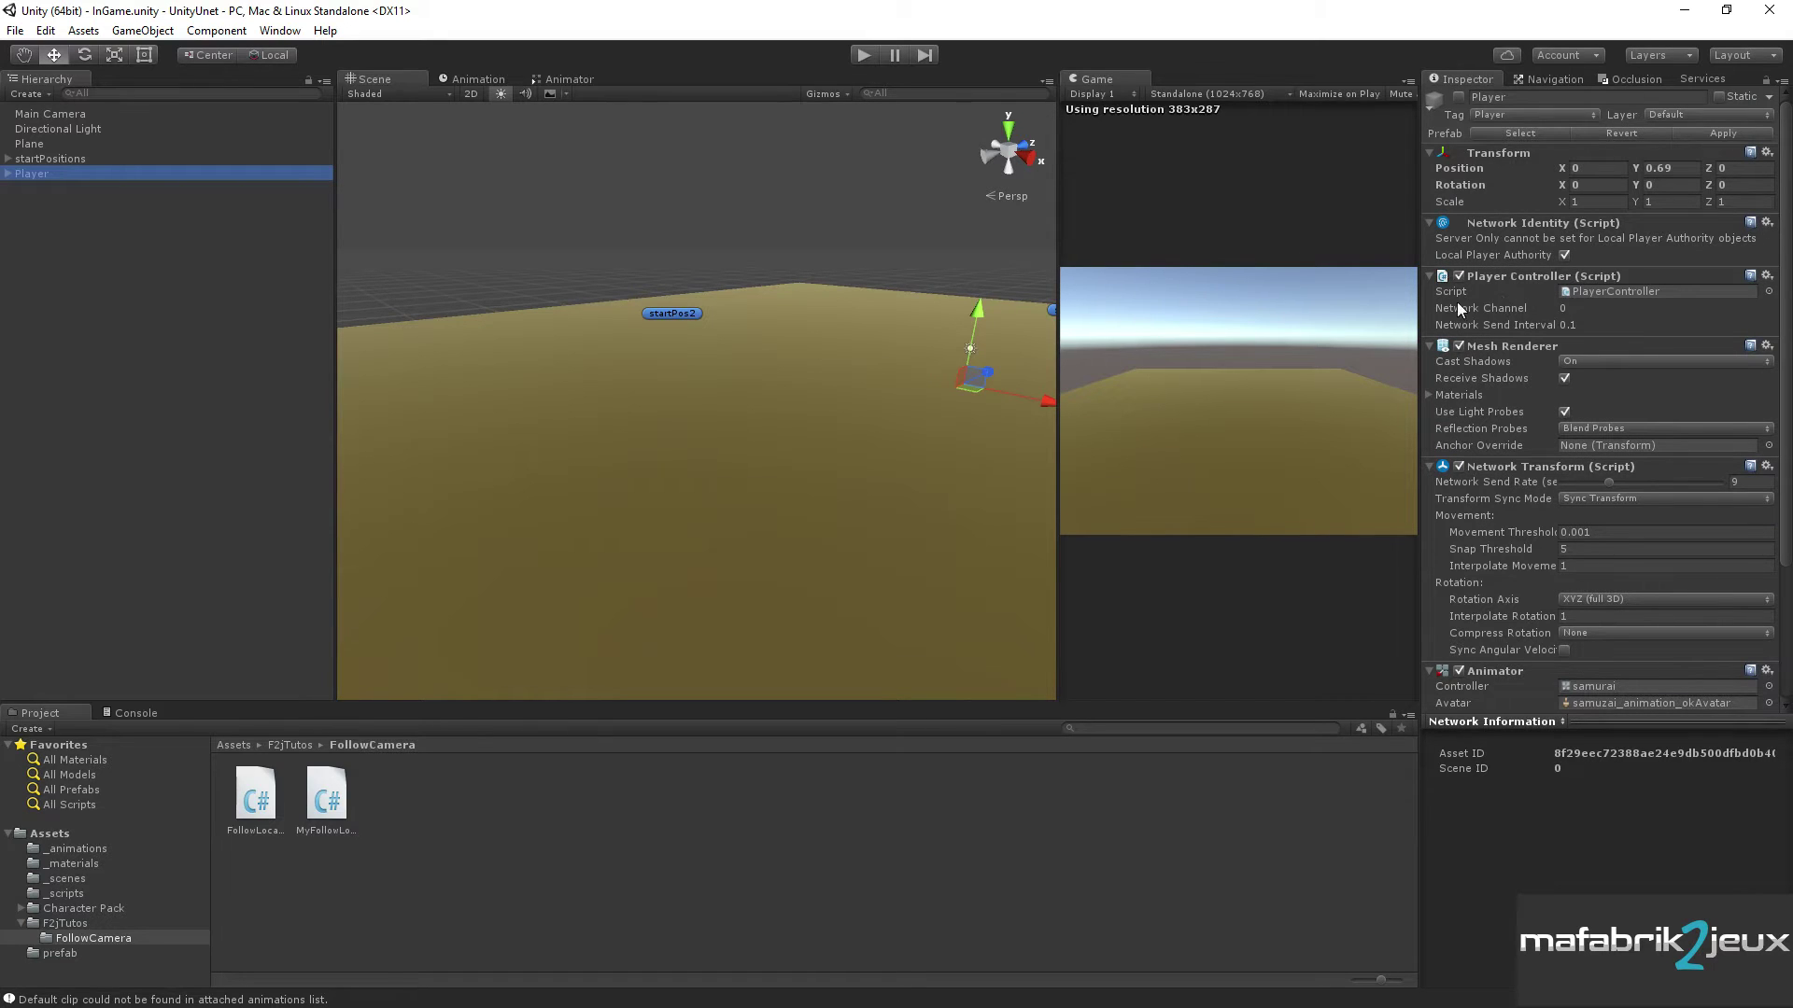
scroll(1511, 512, down, 2)
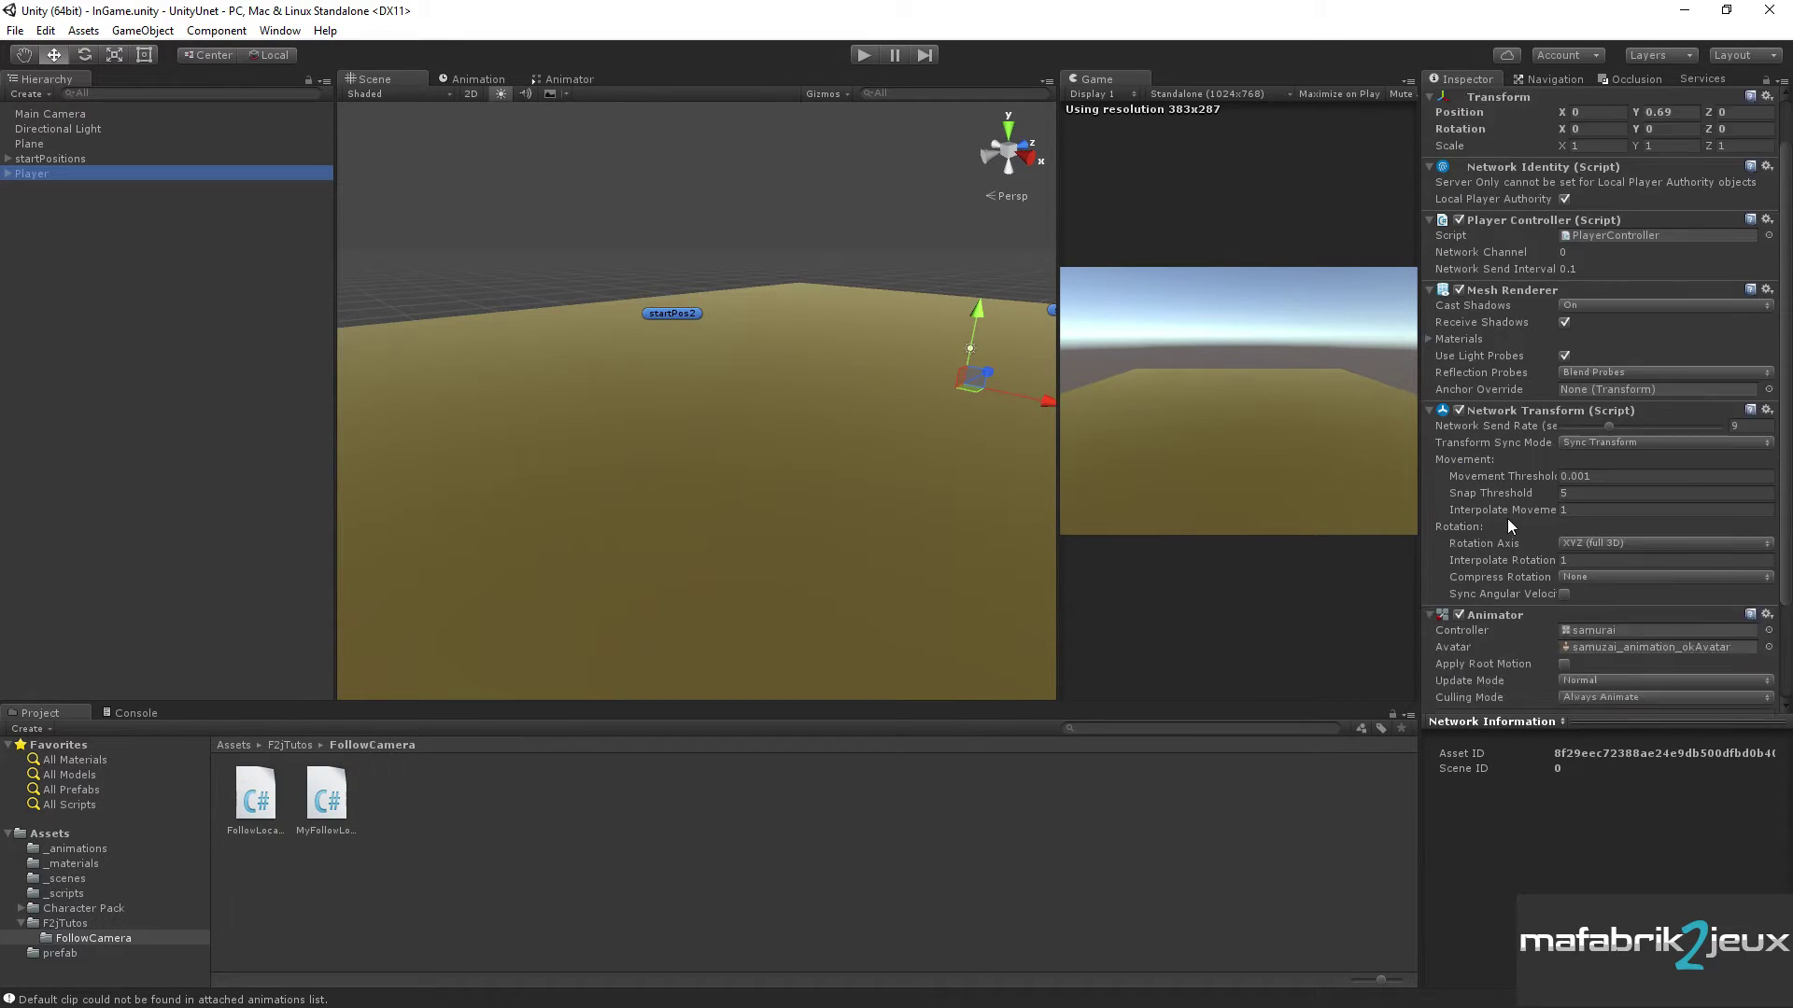
scroll(1507, 518, down, 2)
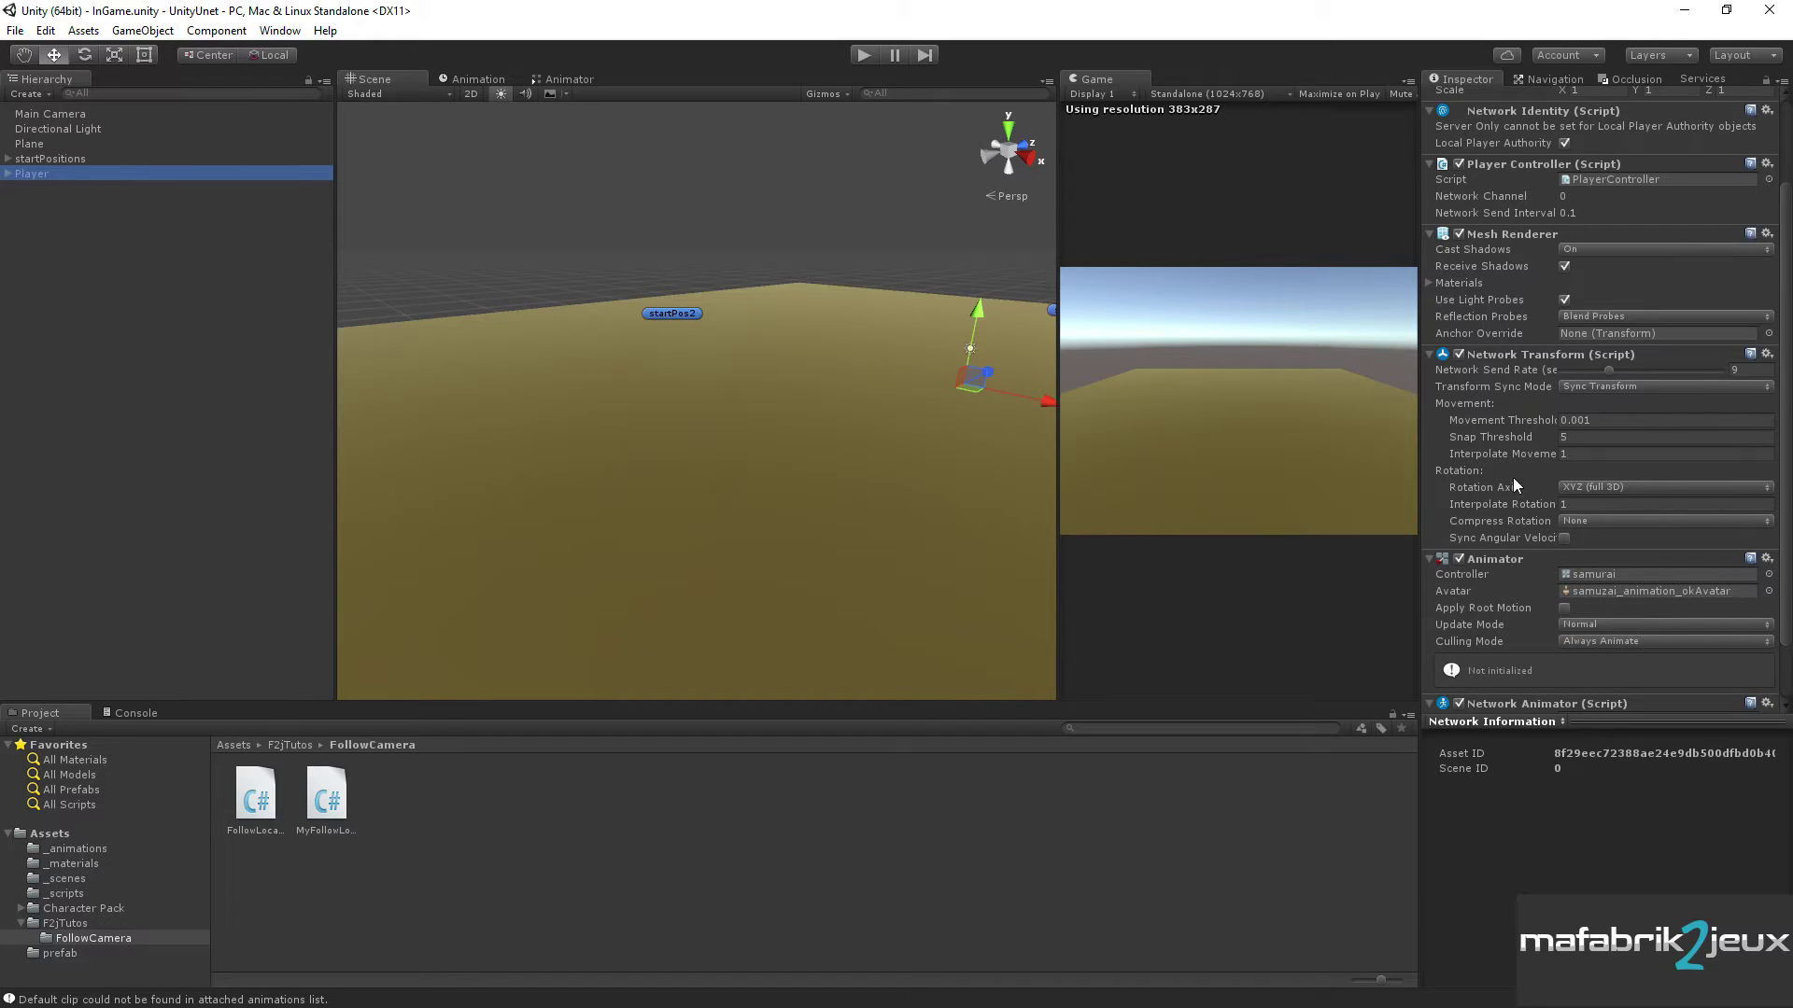
scroll(1482, 411, up, 3)
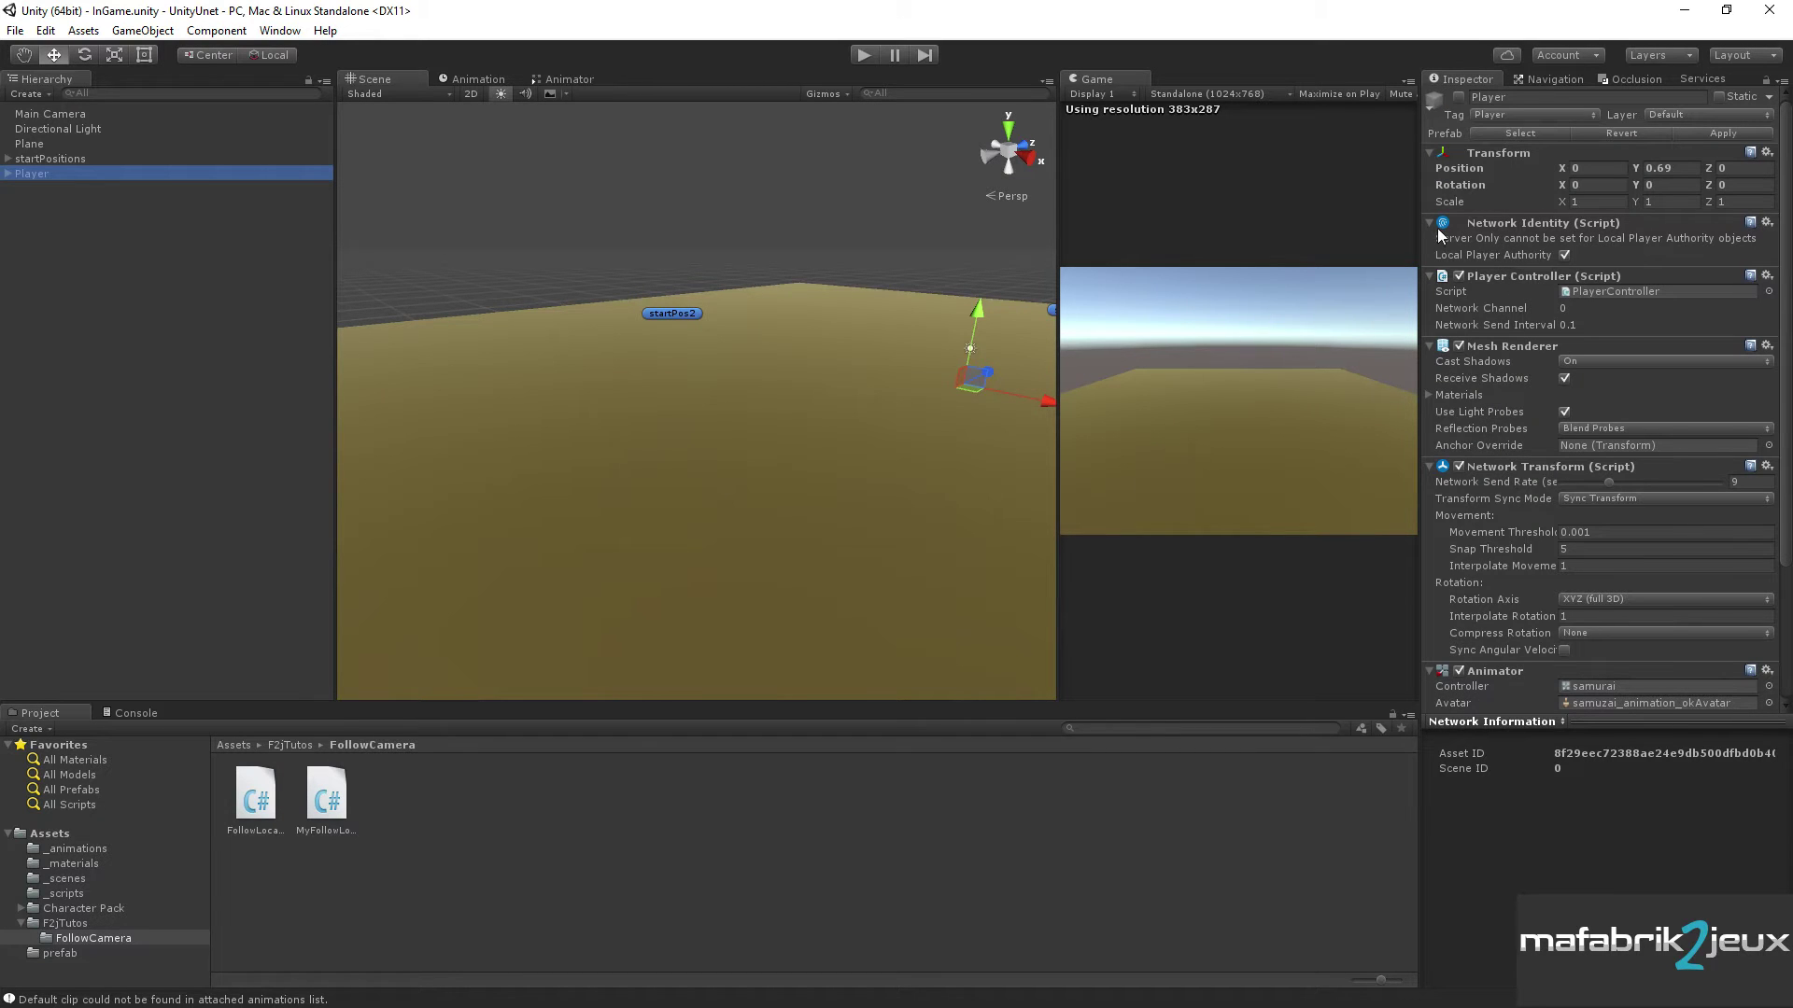
scroll(1456, 491, down, 2)
scroll(1459, 490, up, 2)
- Confirm Player's tag is Player, then toggle the object active and back to inactive
mouse_move(1460, 489)
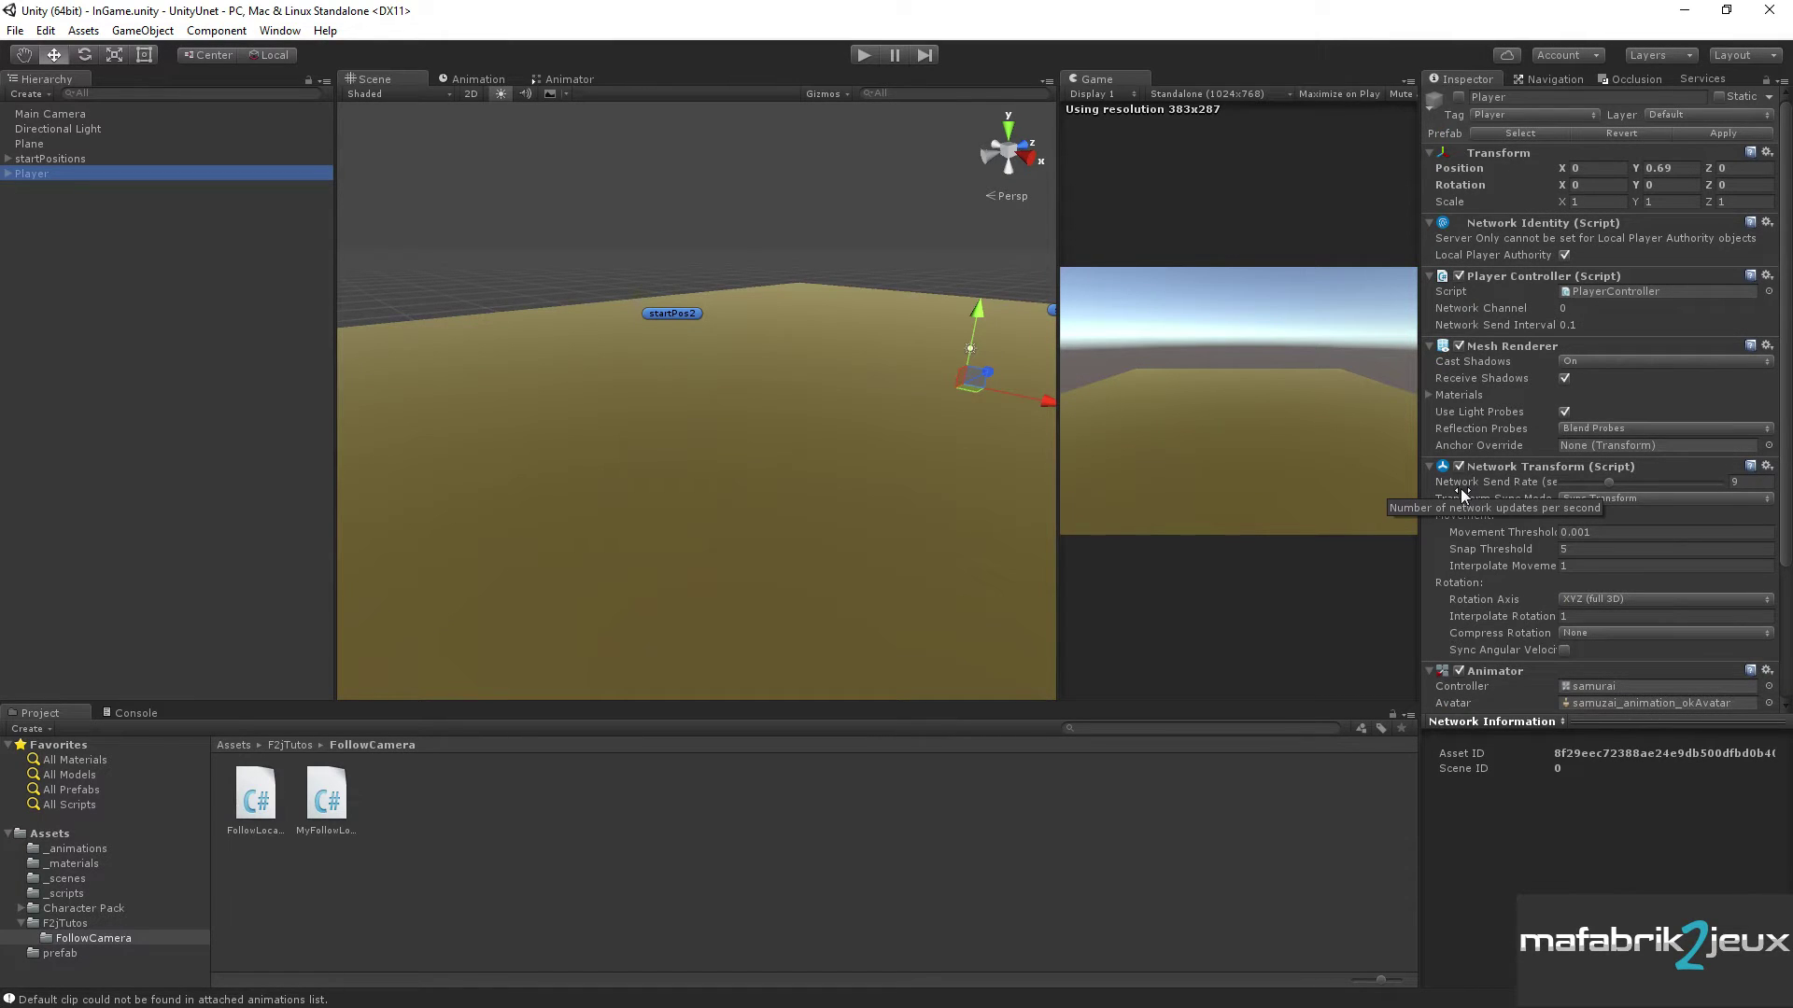
mouse_move(1528, 397)
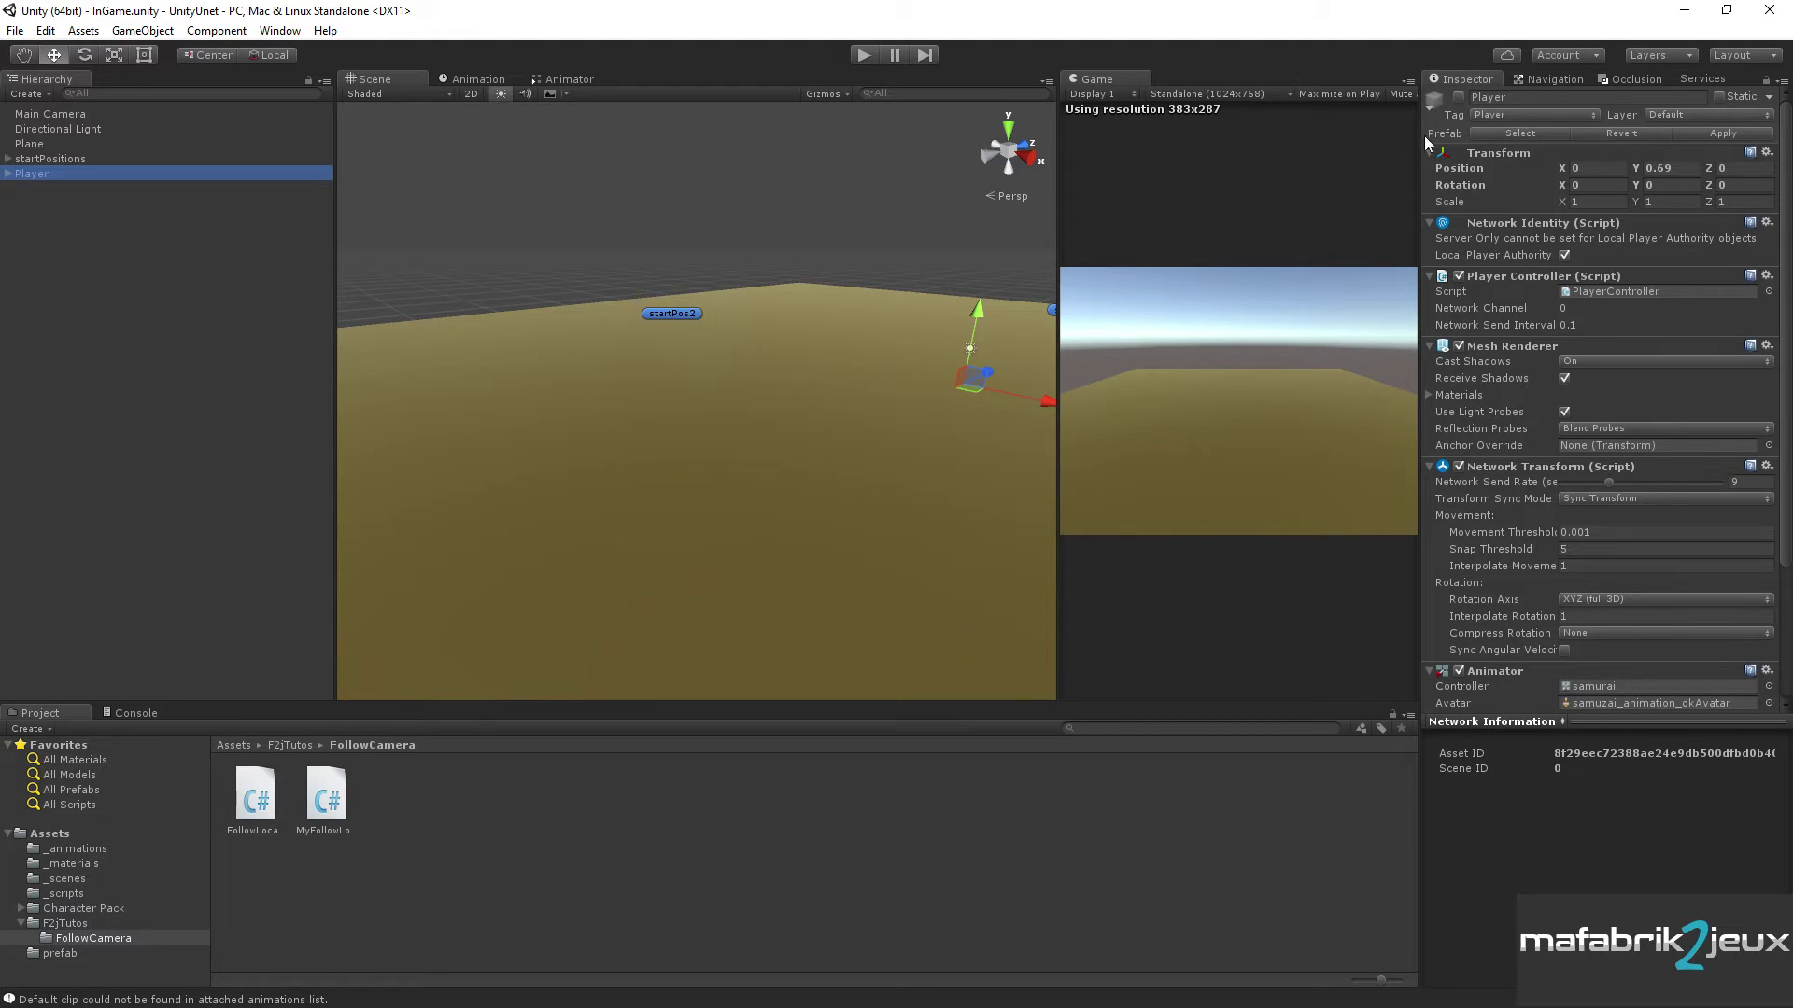
click(1497, 116)
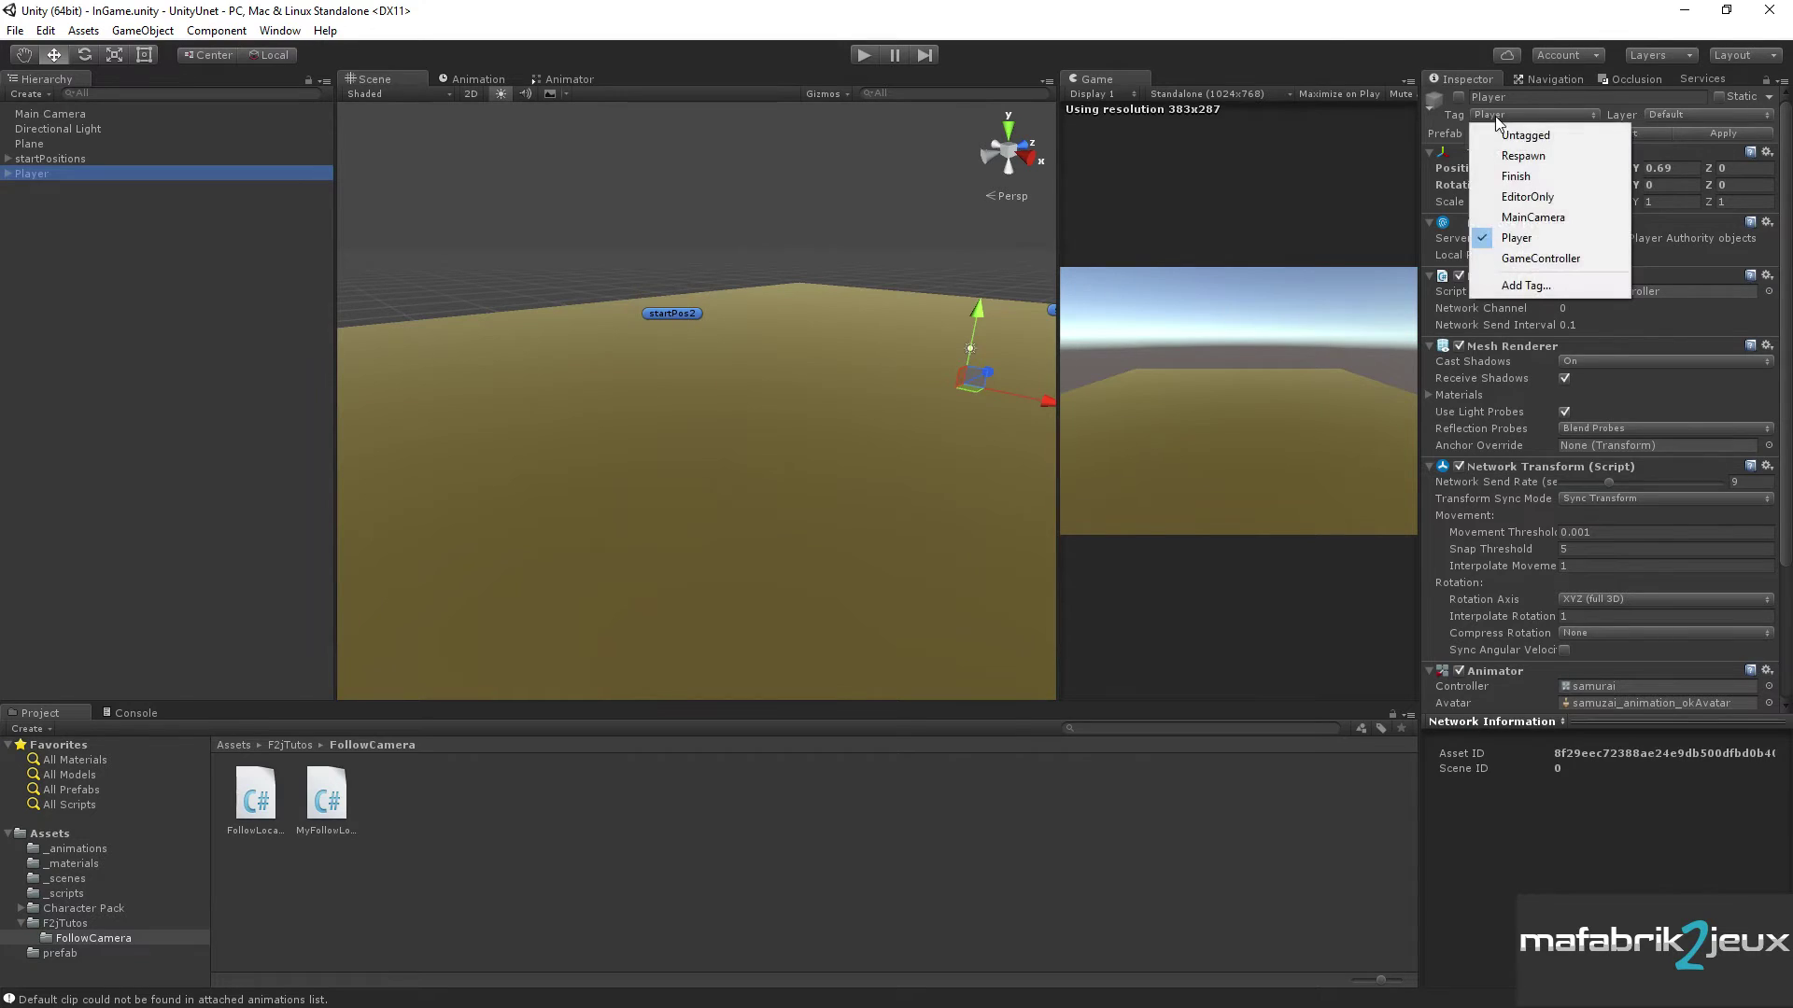
click(1516, 239)
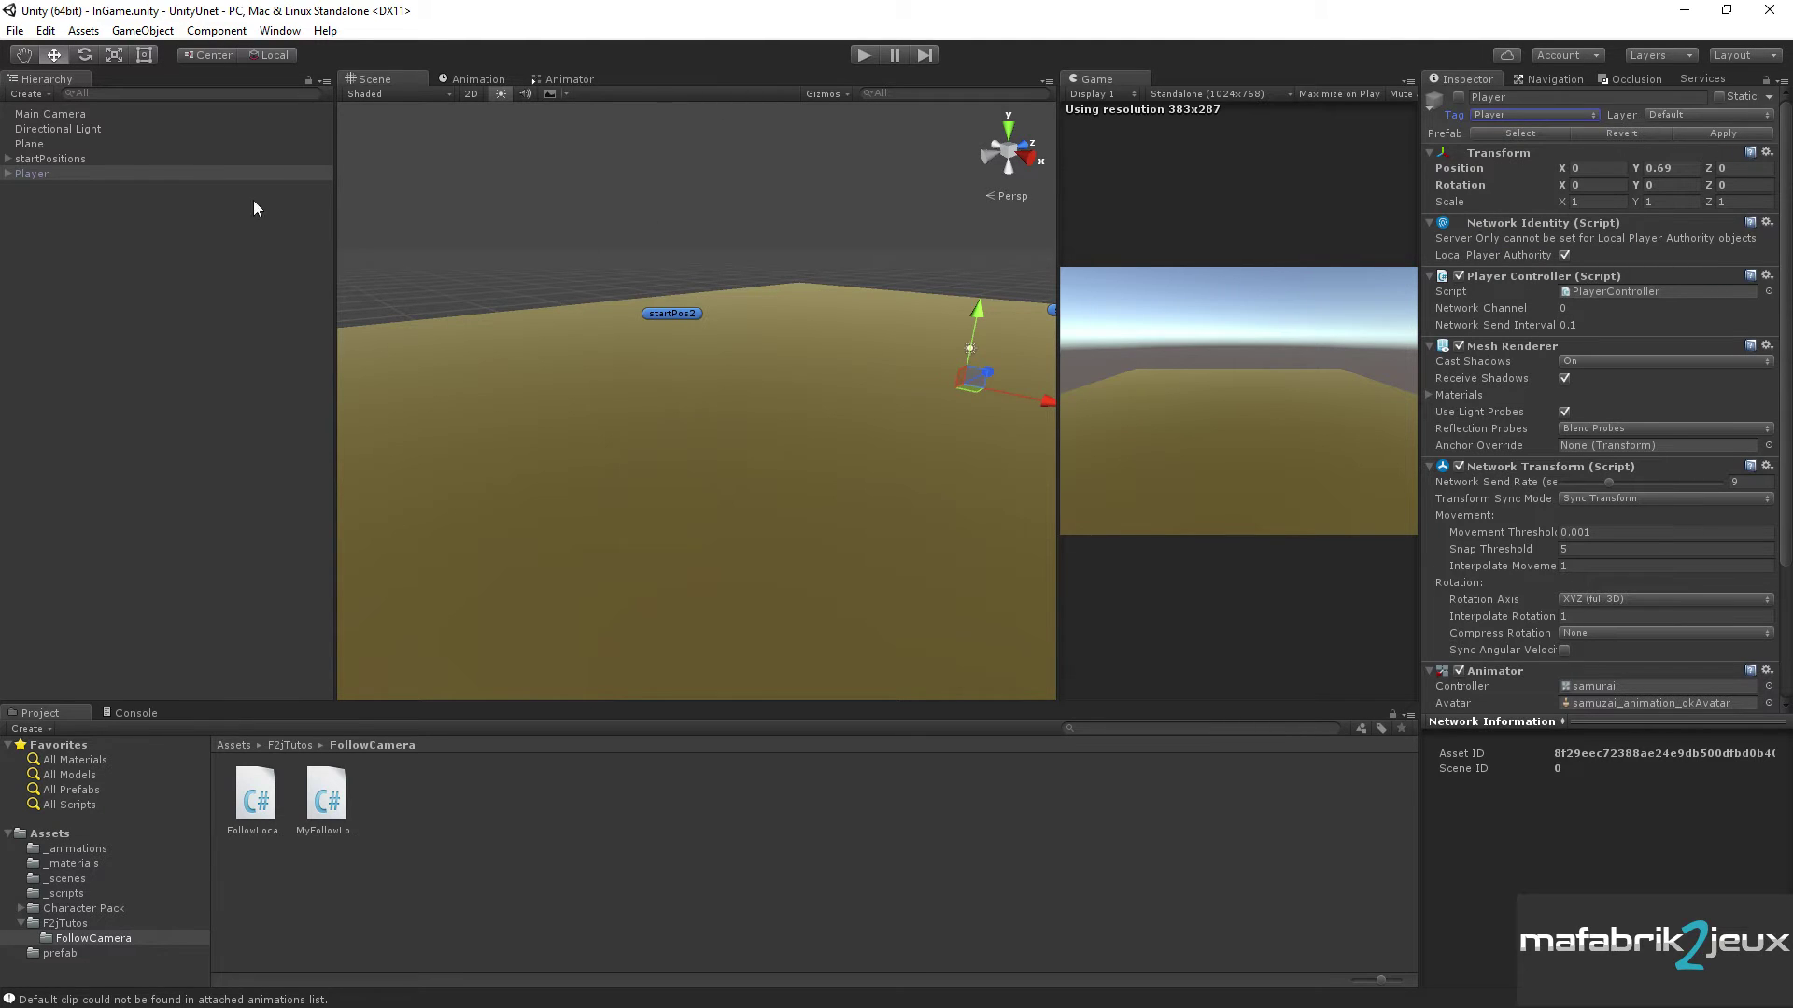
click(1458, 97)
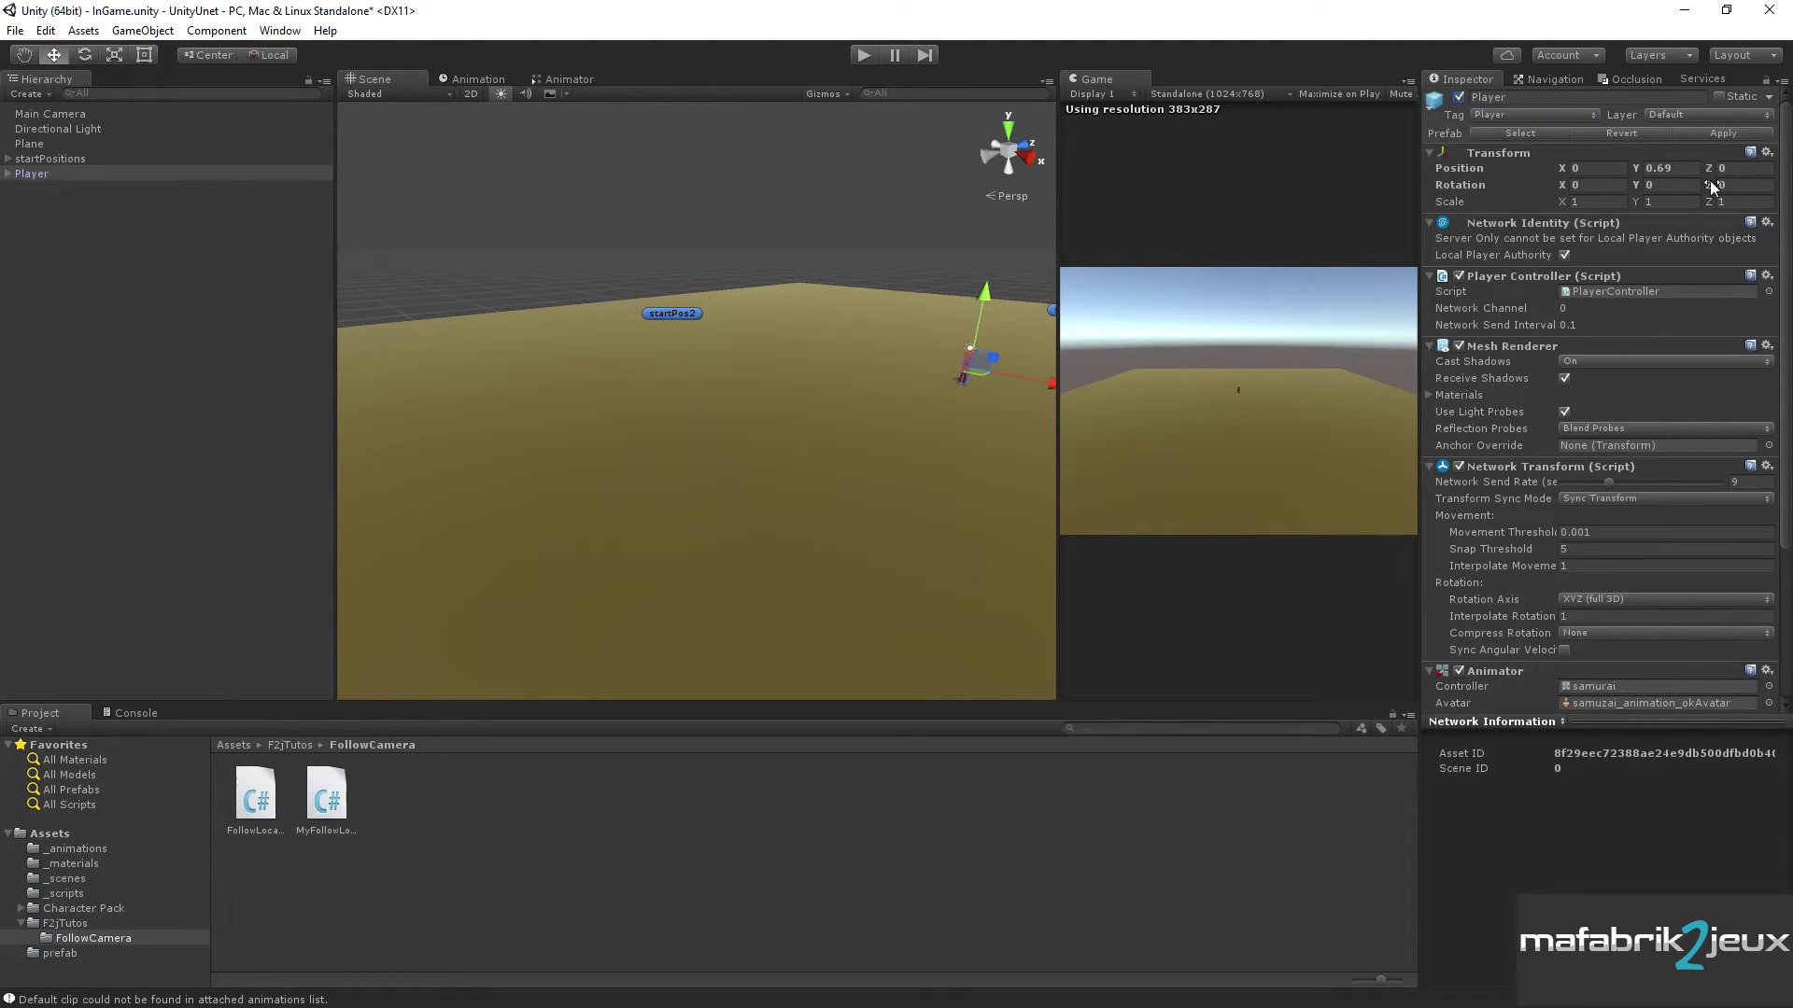
click(1460, 101)
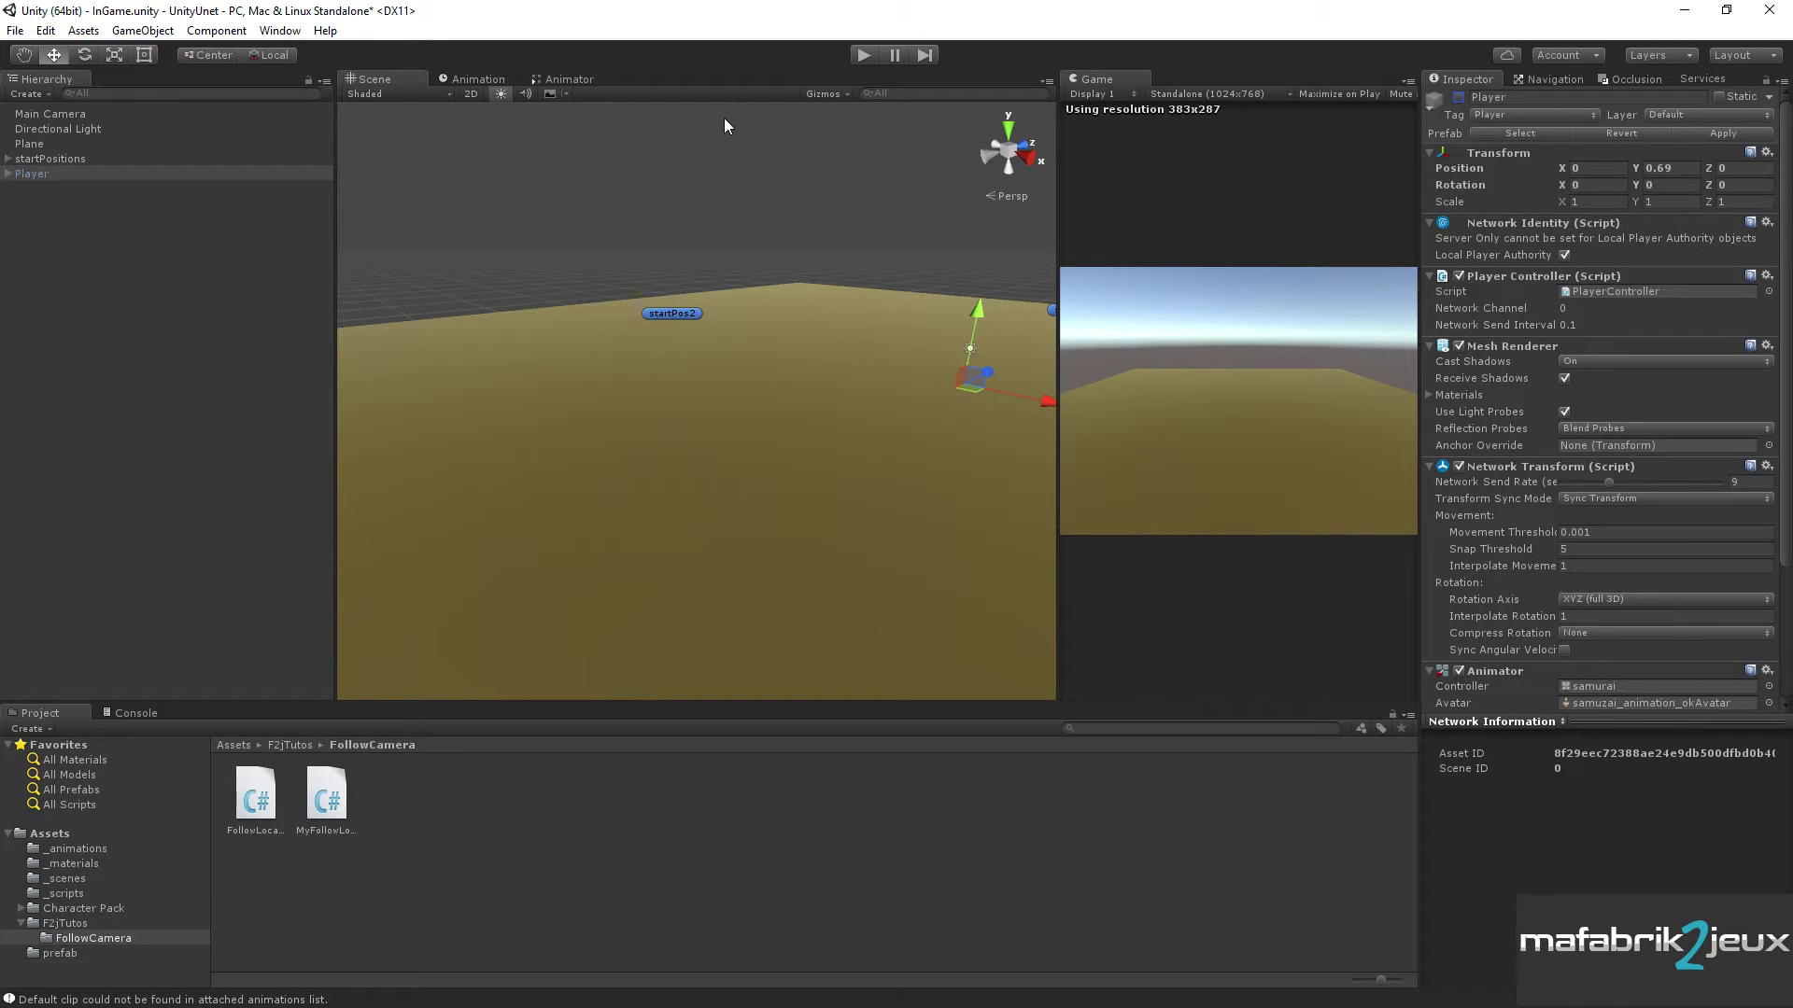
- Save the scene and open a new line after line 20 in getLocalPlayer
key(ctrl+s)
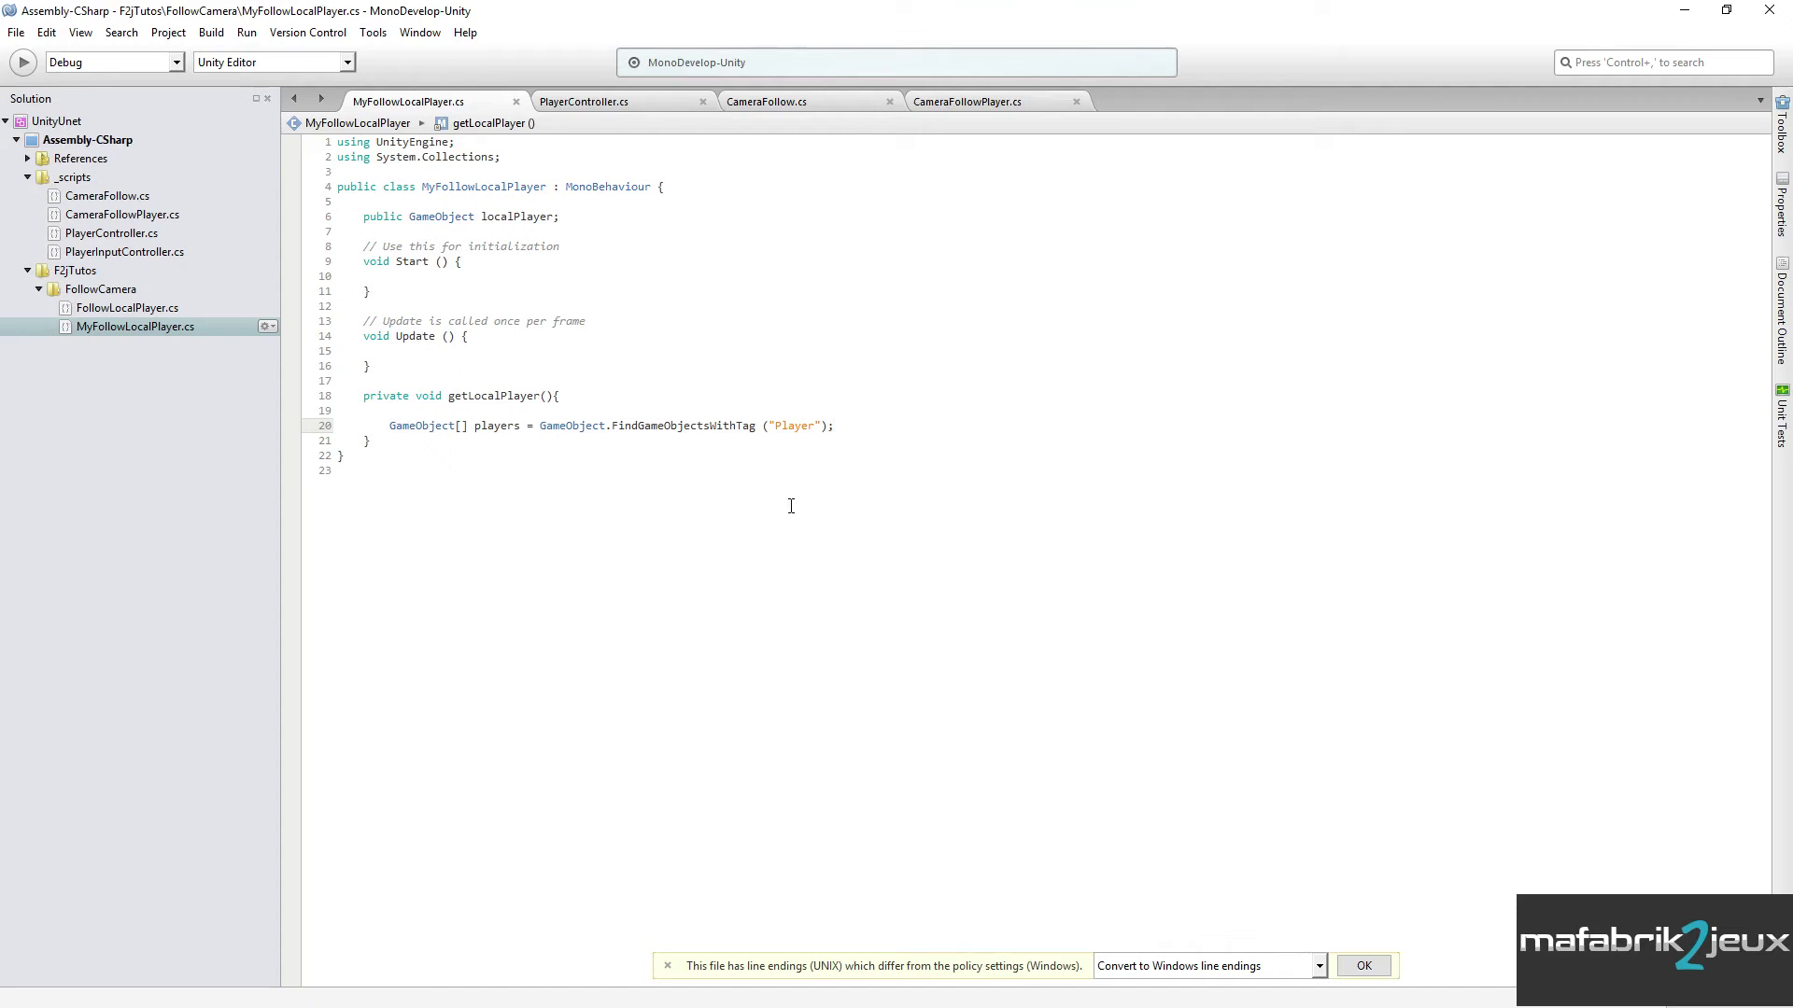
double_click(497, 426)
click(850, 433)
key(Return)
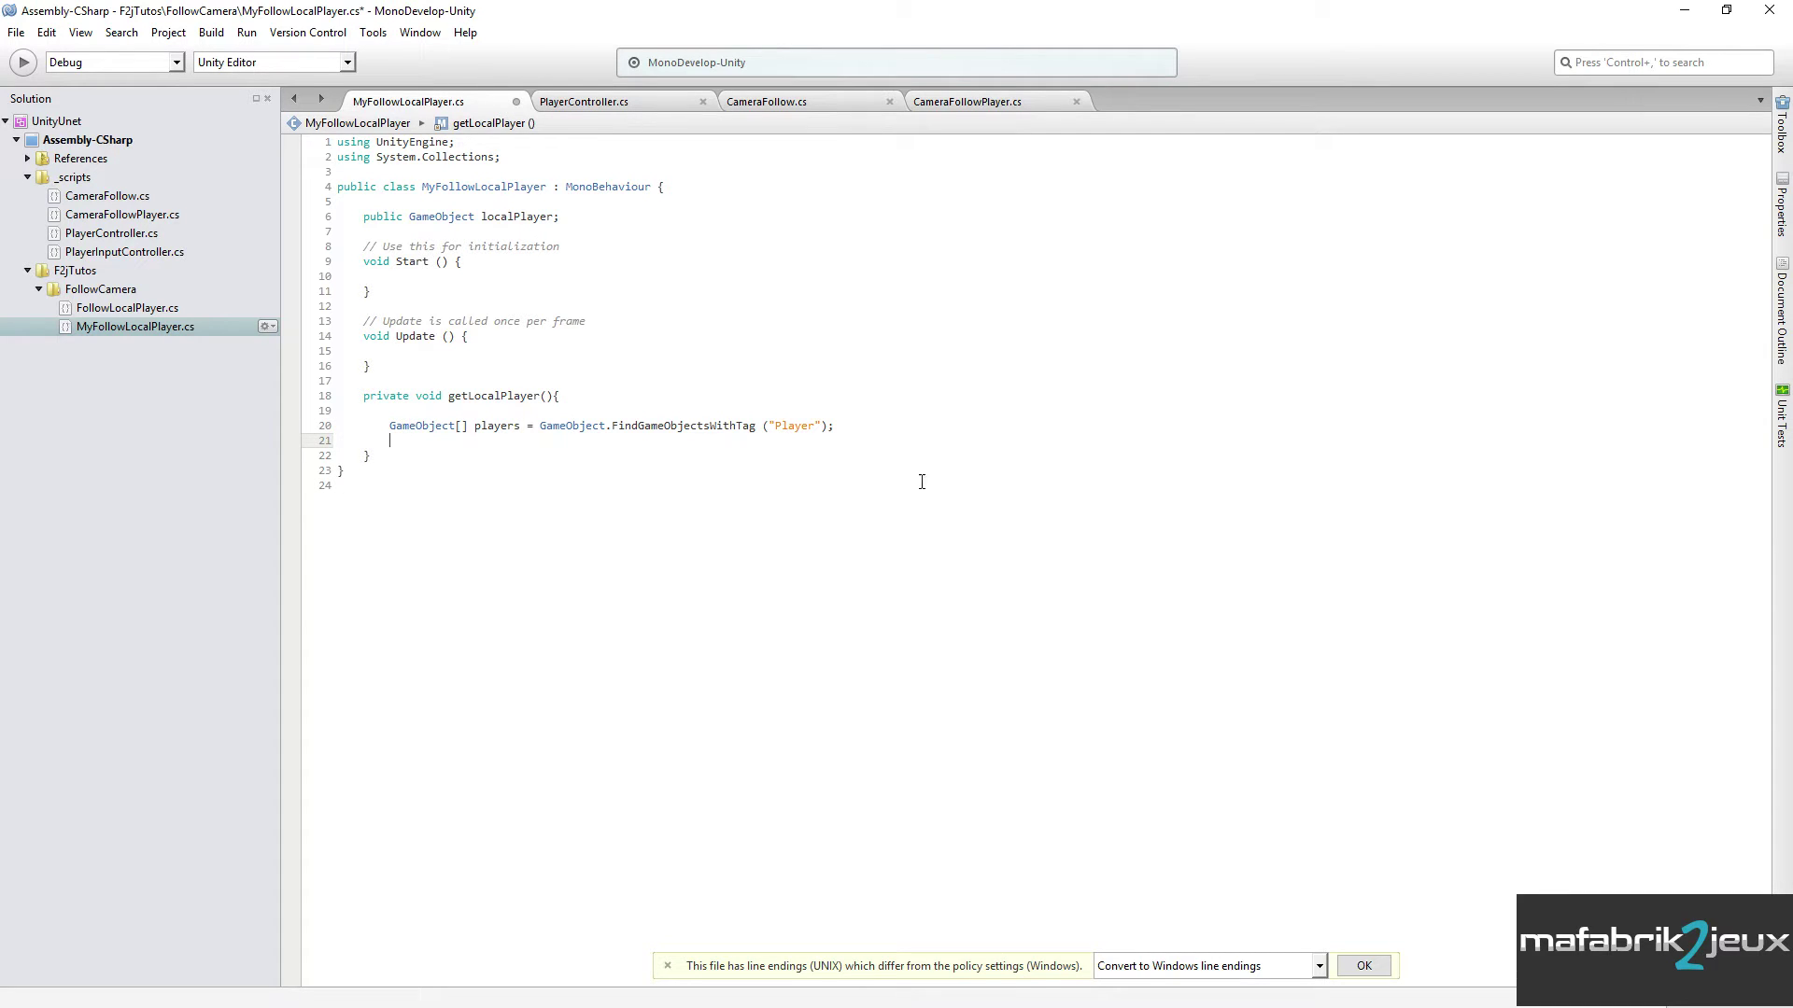
- Add Debug.Log("Nbre players : " + players.Length); and save the script
text(De)
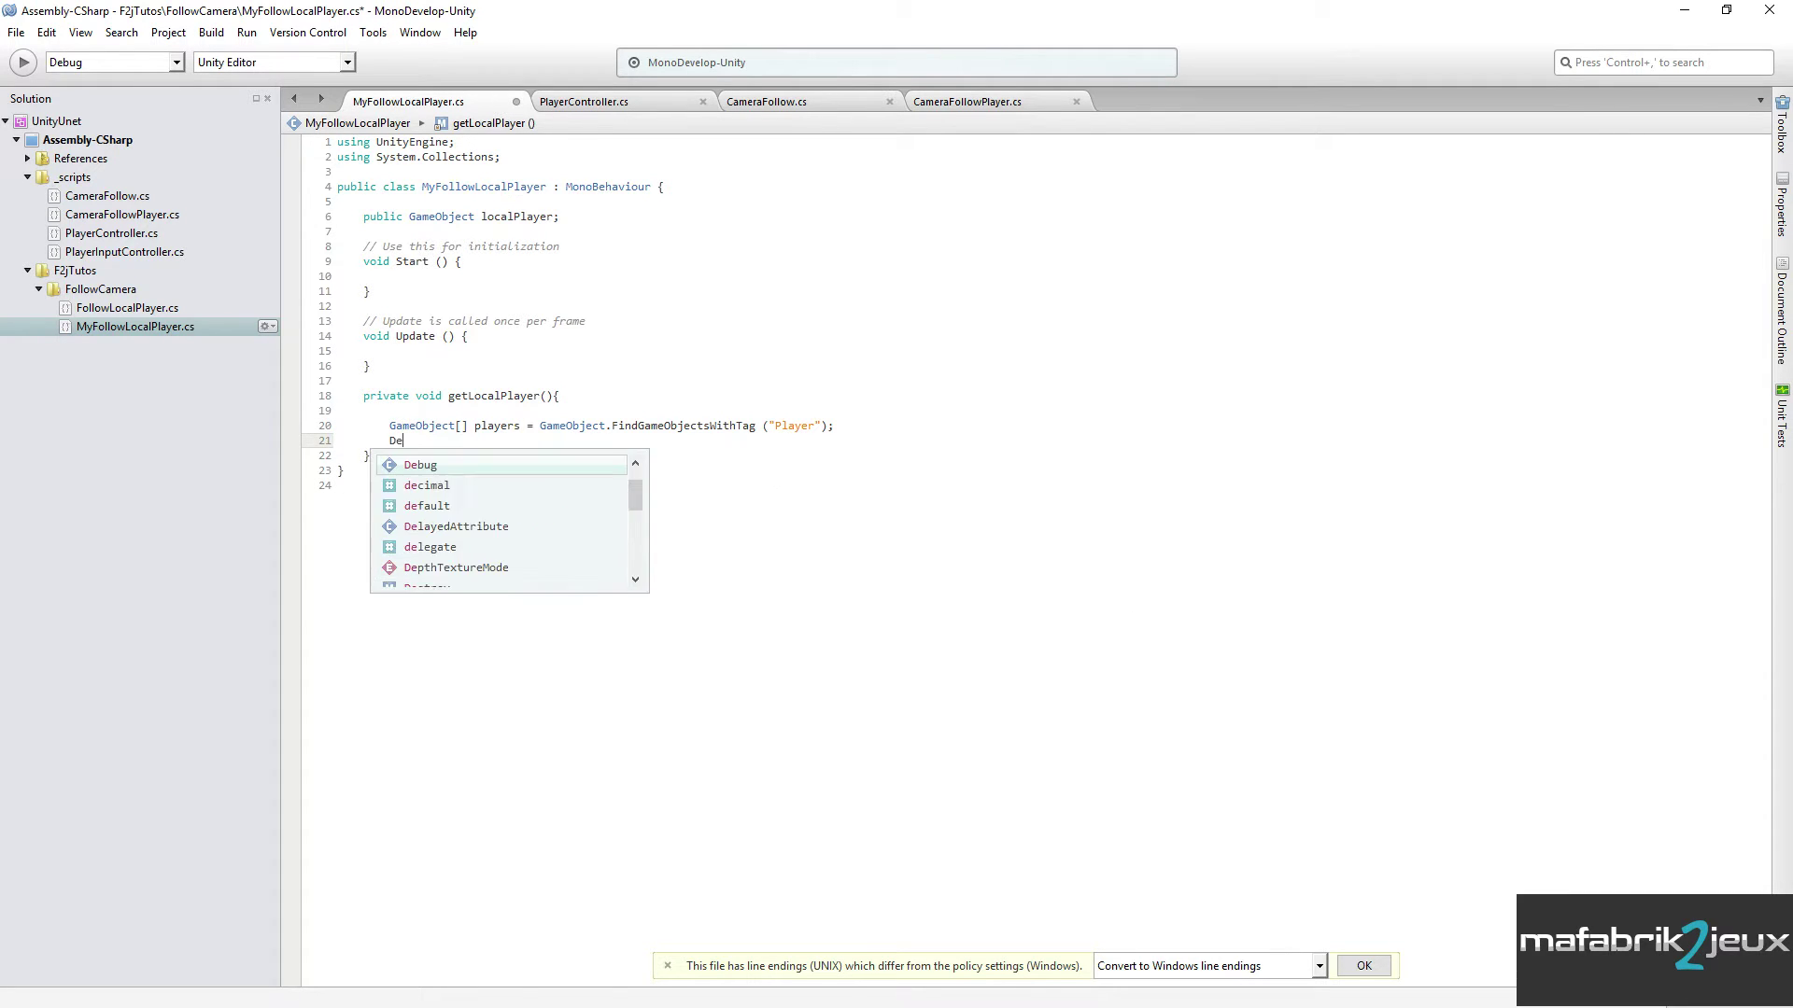
text(bug.lo)
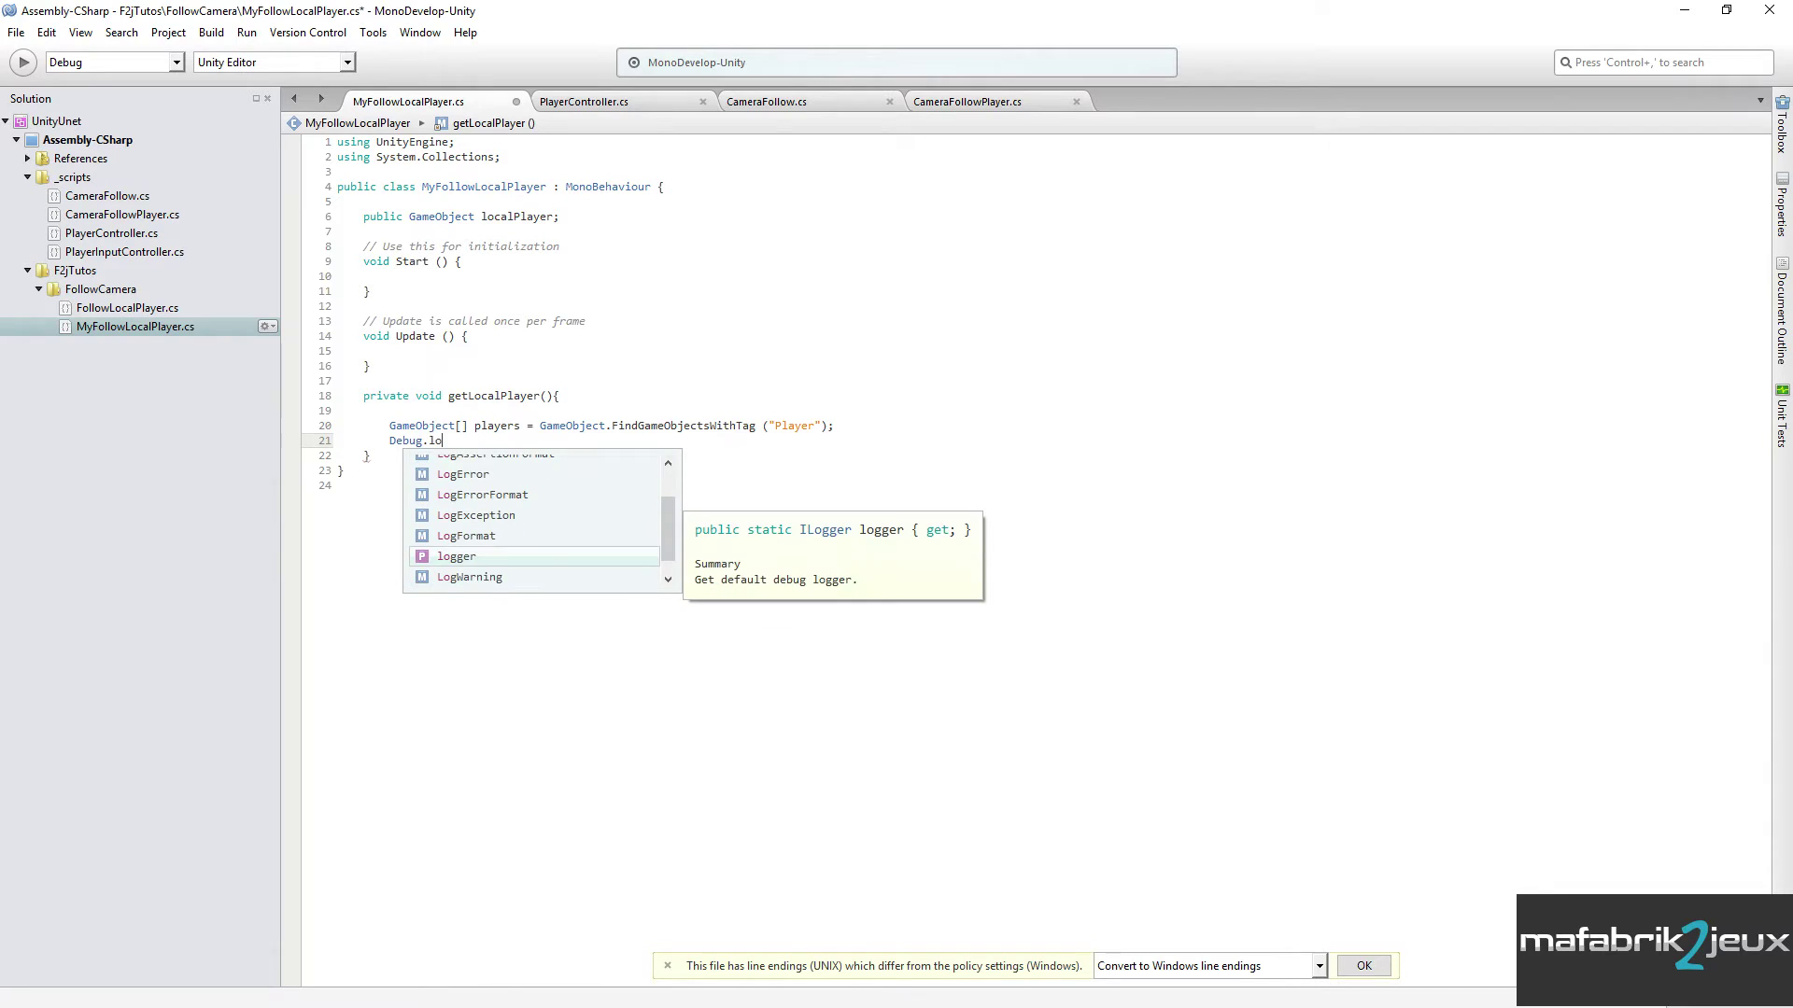
text(g)
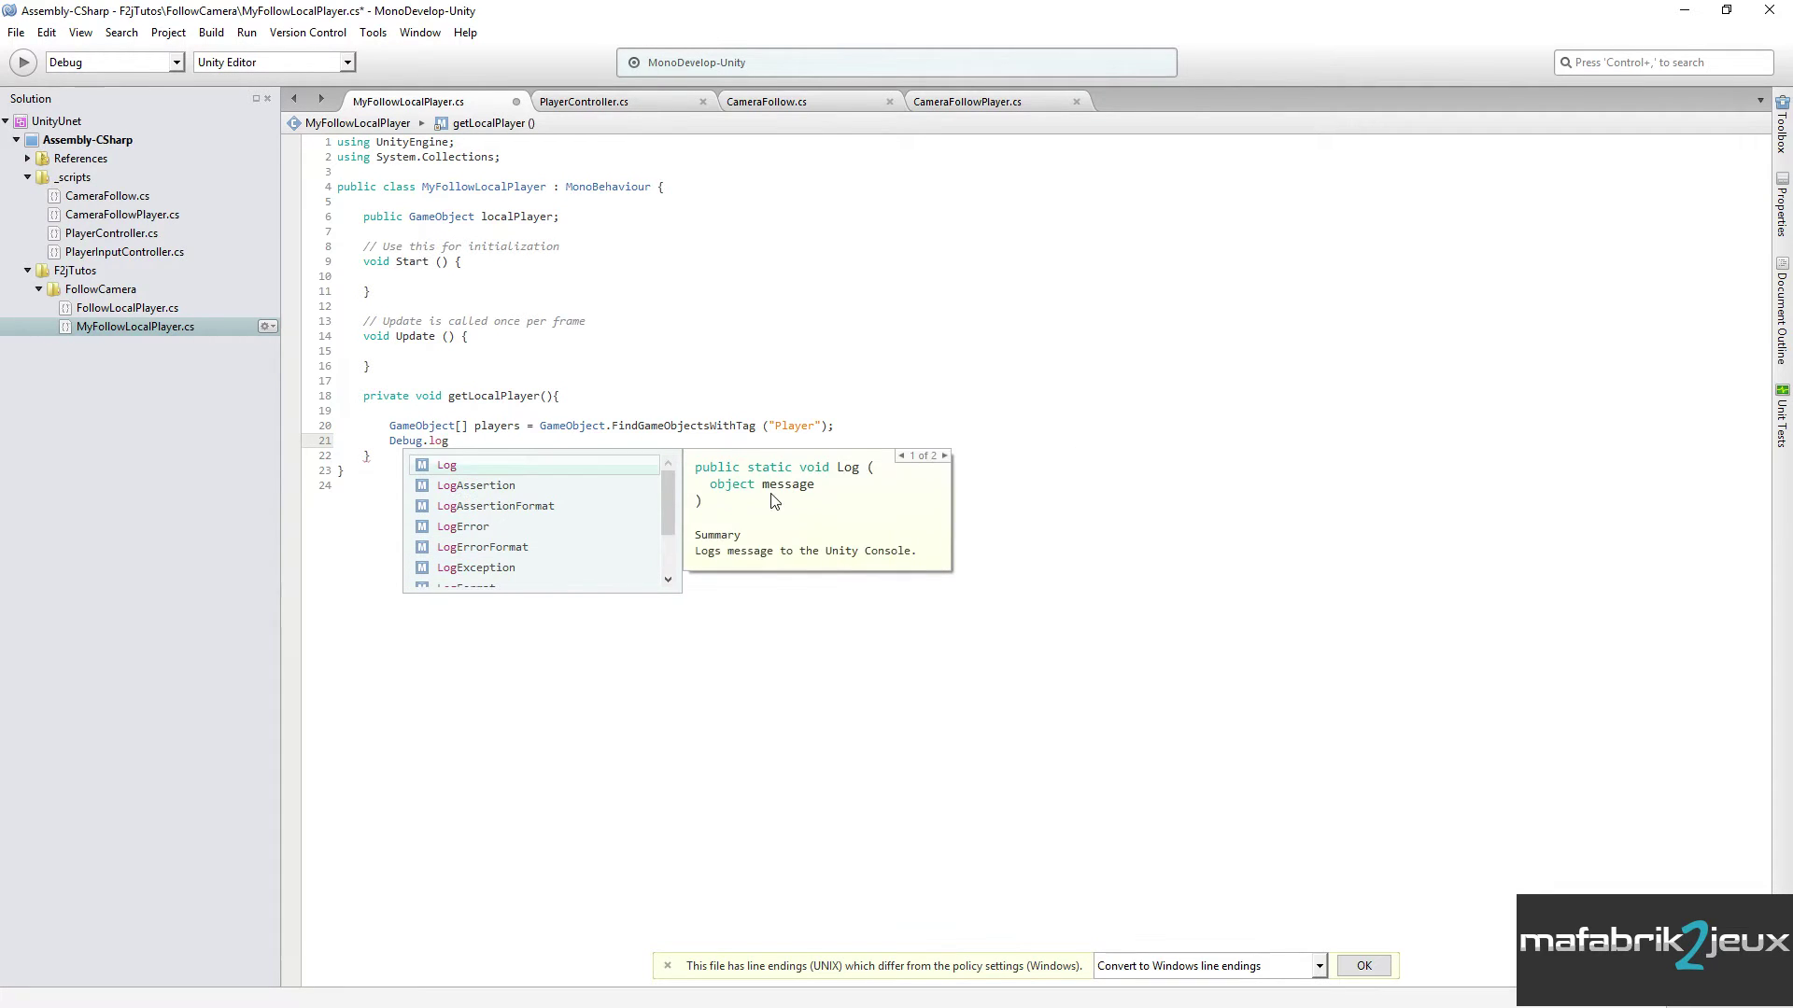
text(("ilo ya)
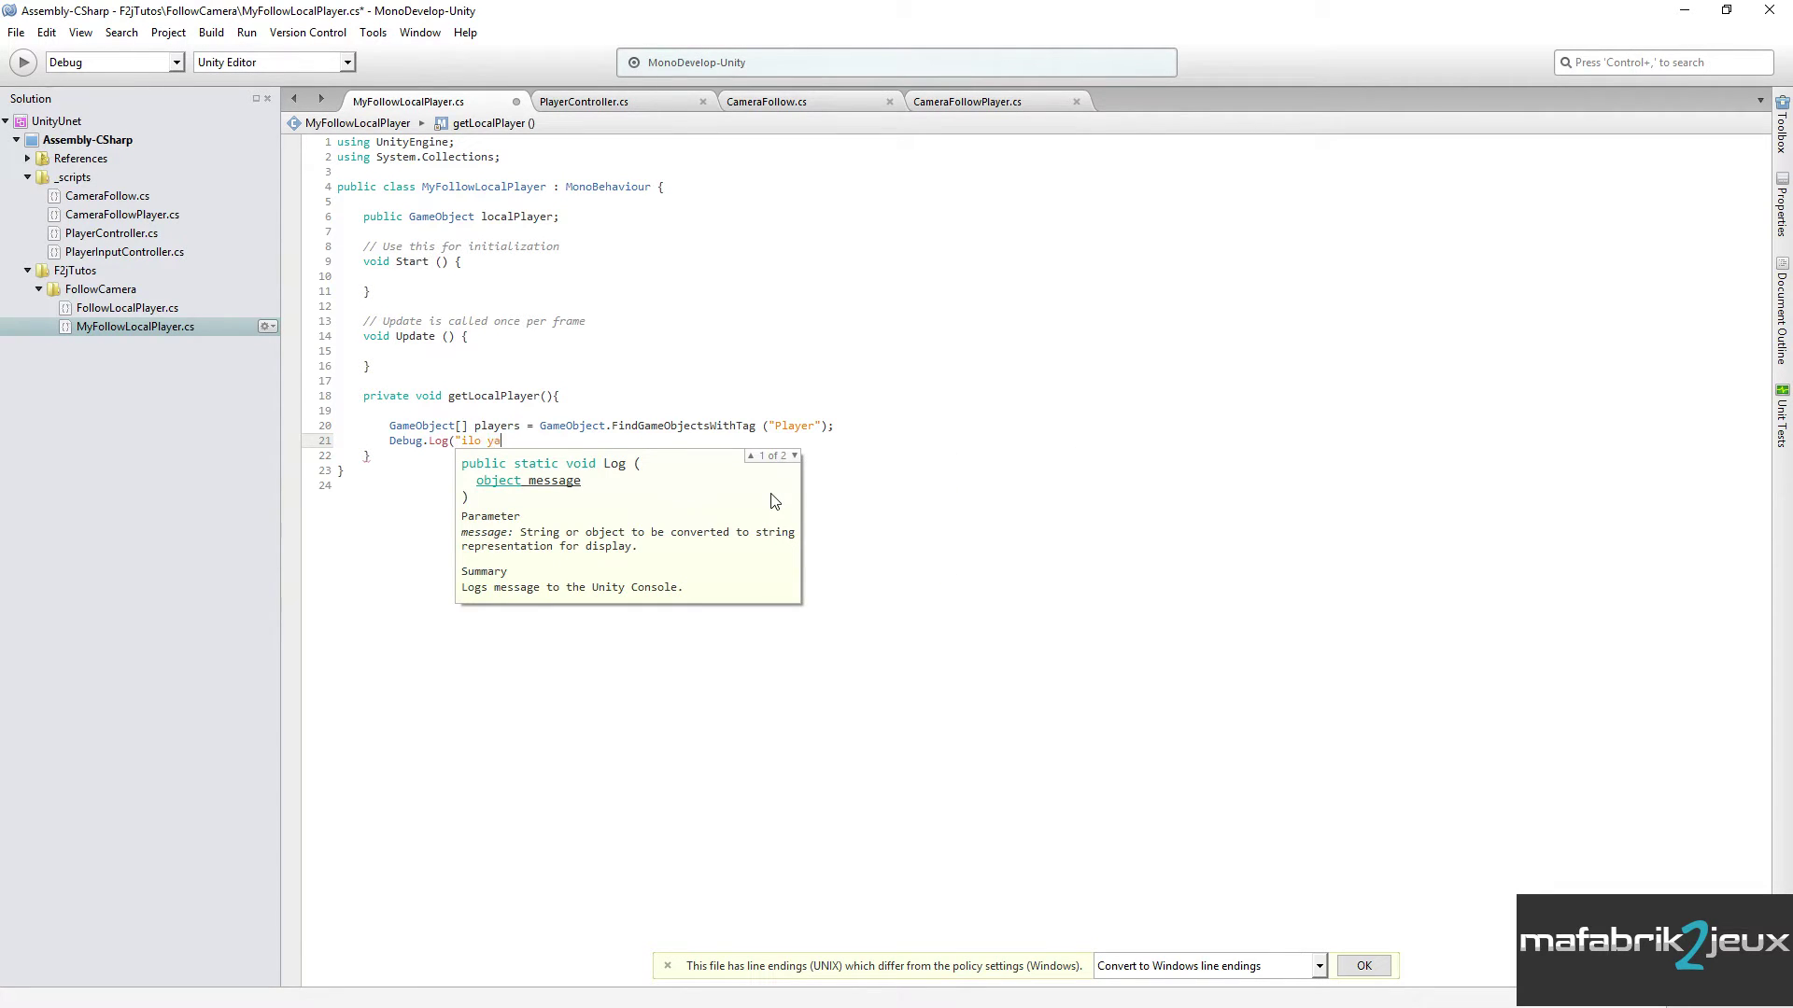
key(BackSpace)
key(BackSpace)
key(BackSpace)
key(BackSpace)
key(BackSpace)
key(BackSpace)
text(Nbre )
text(players : )
text("+p)
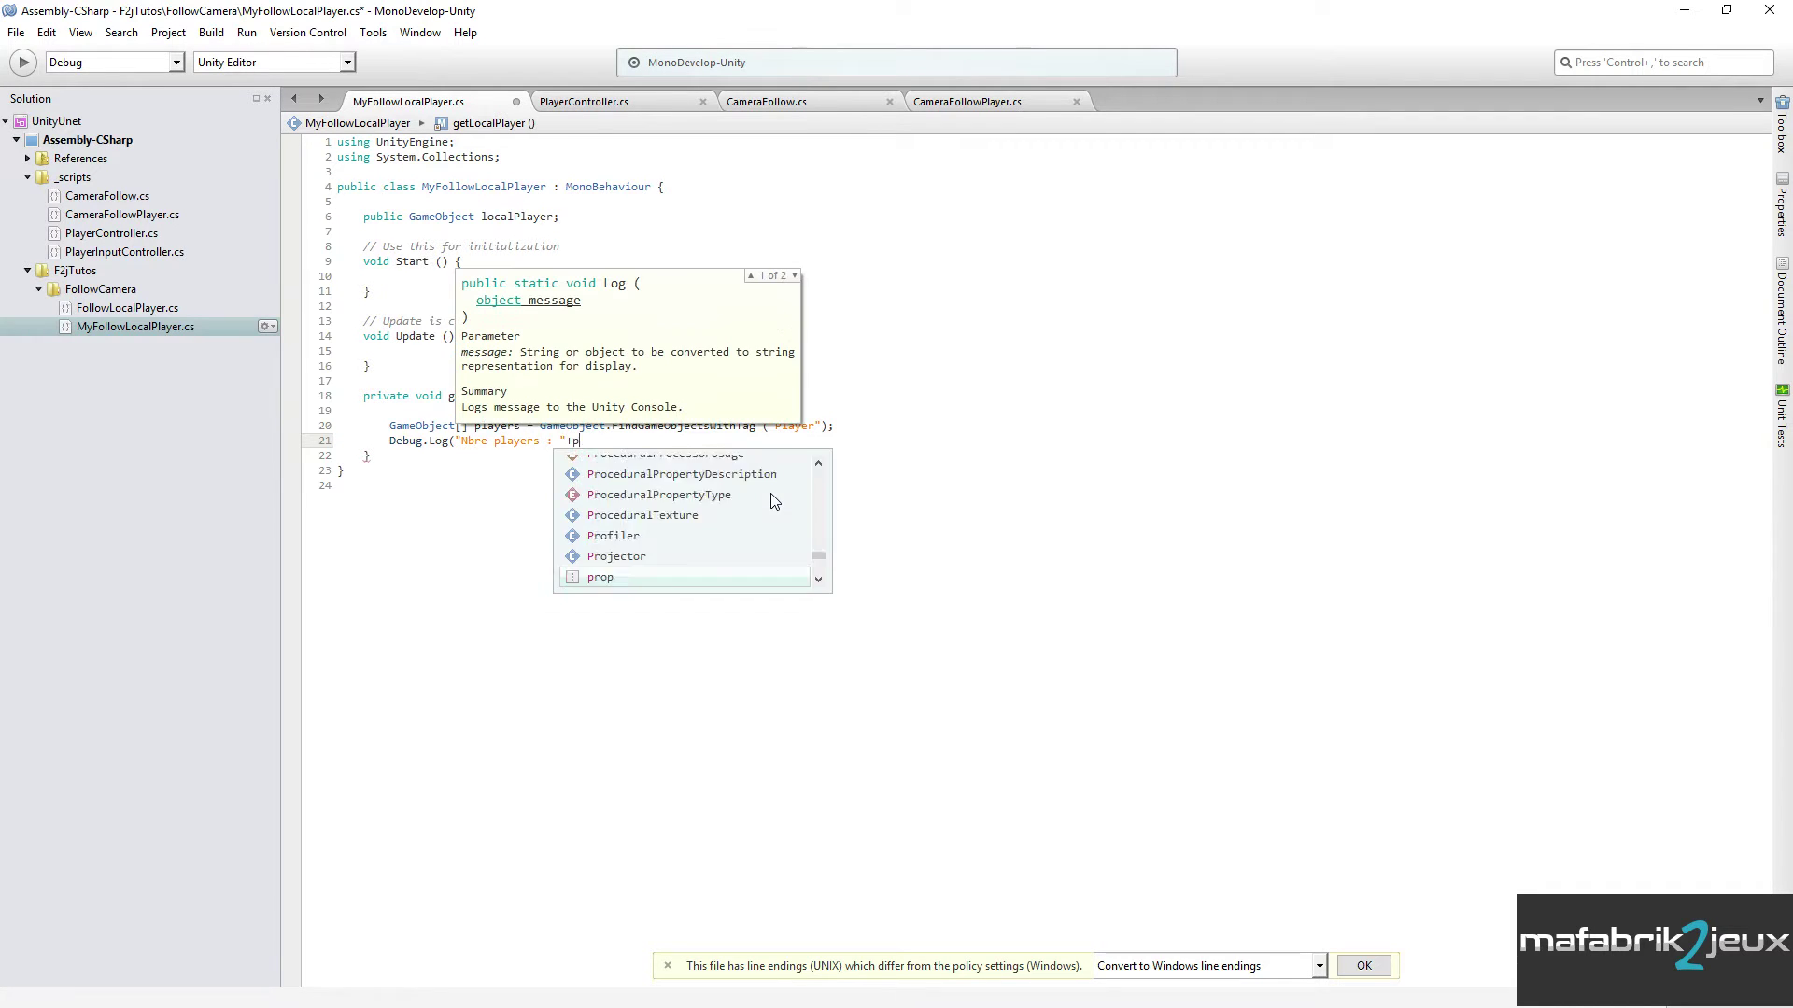
text(layers)
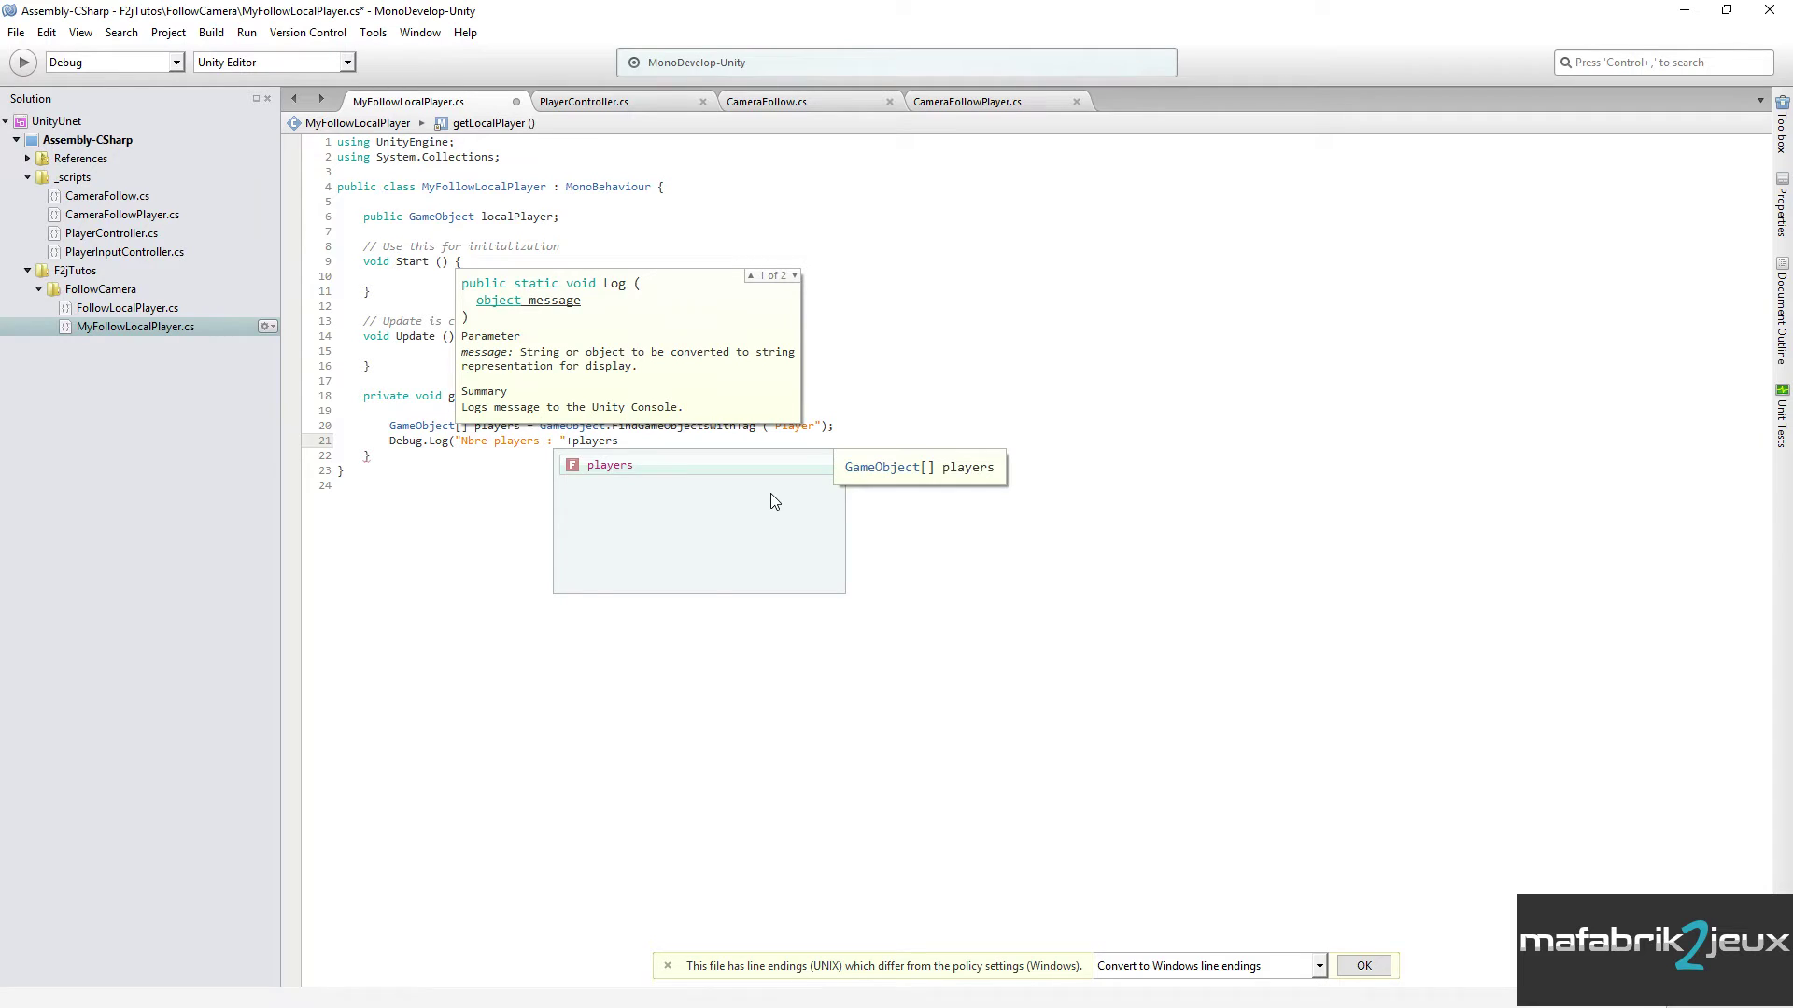
text(.Len)
key(Return)
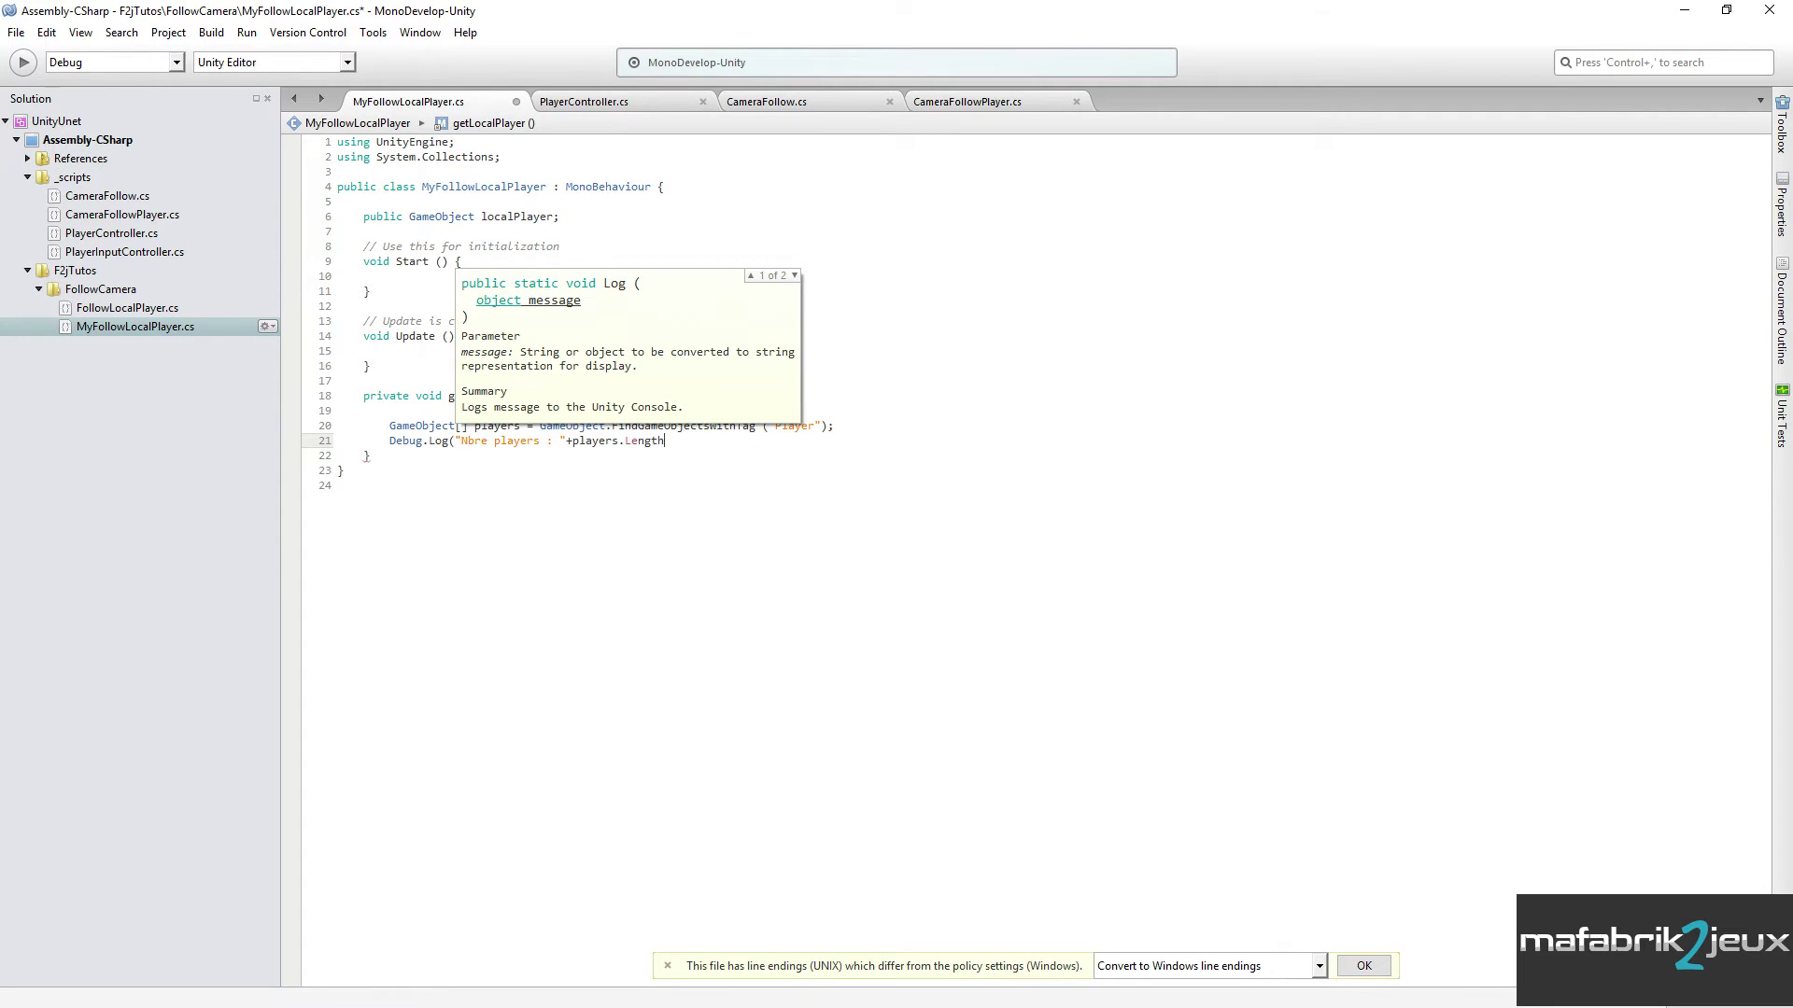
text();)
key(ctrl+s)
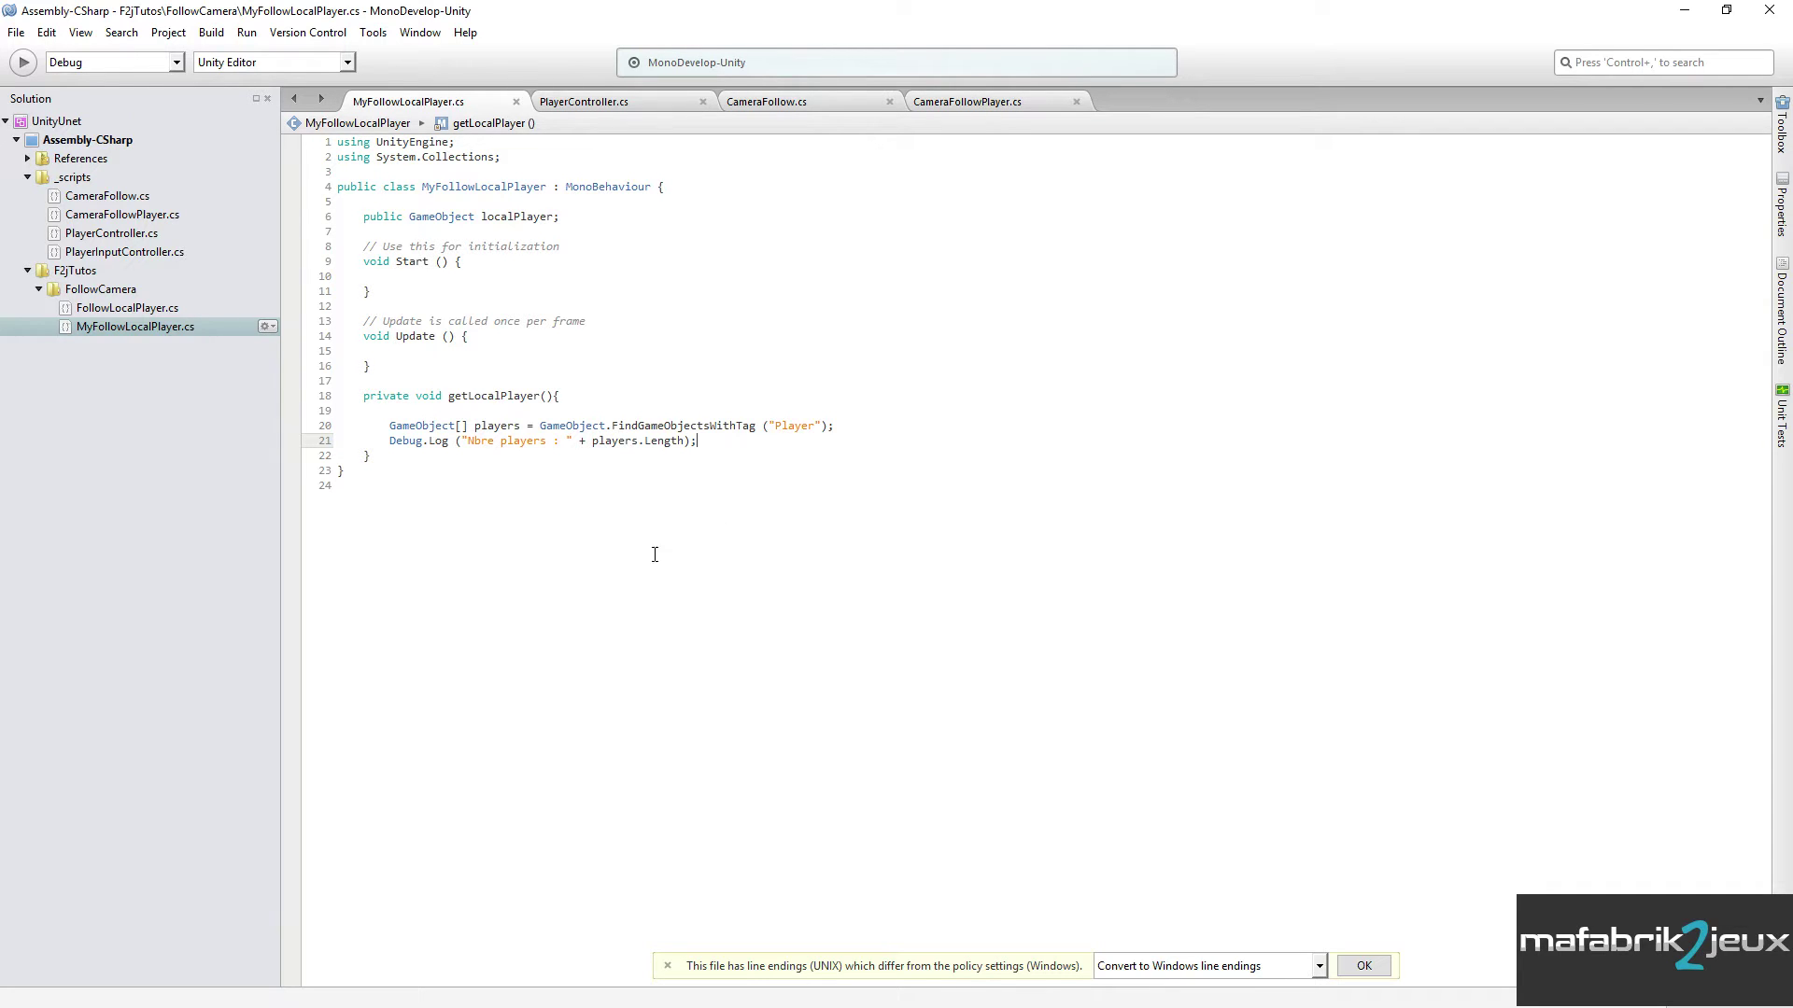
- Add a foreach (GameObject player in players) loop below the log line
key(Return)
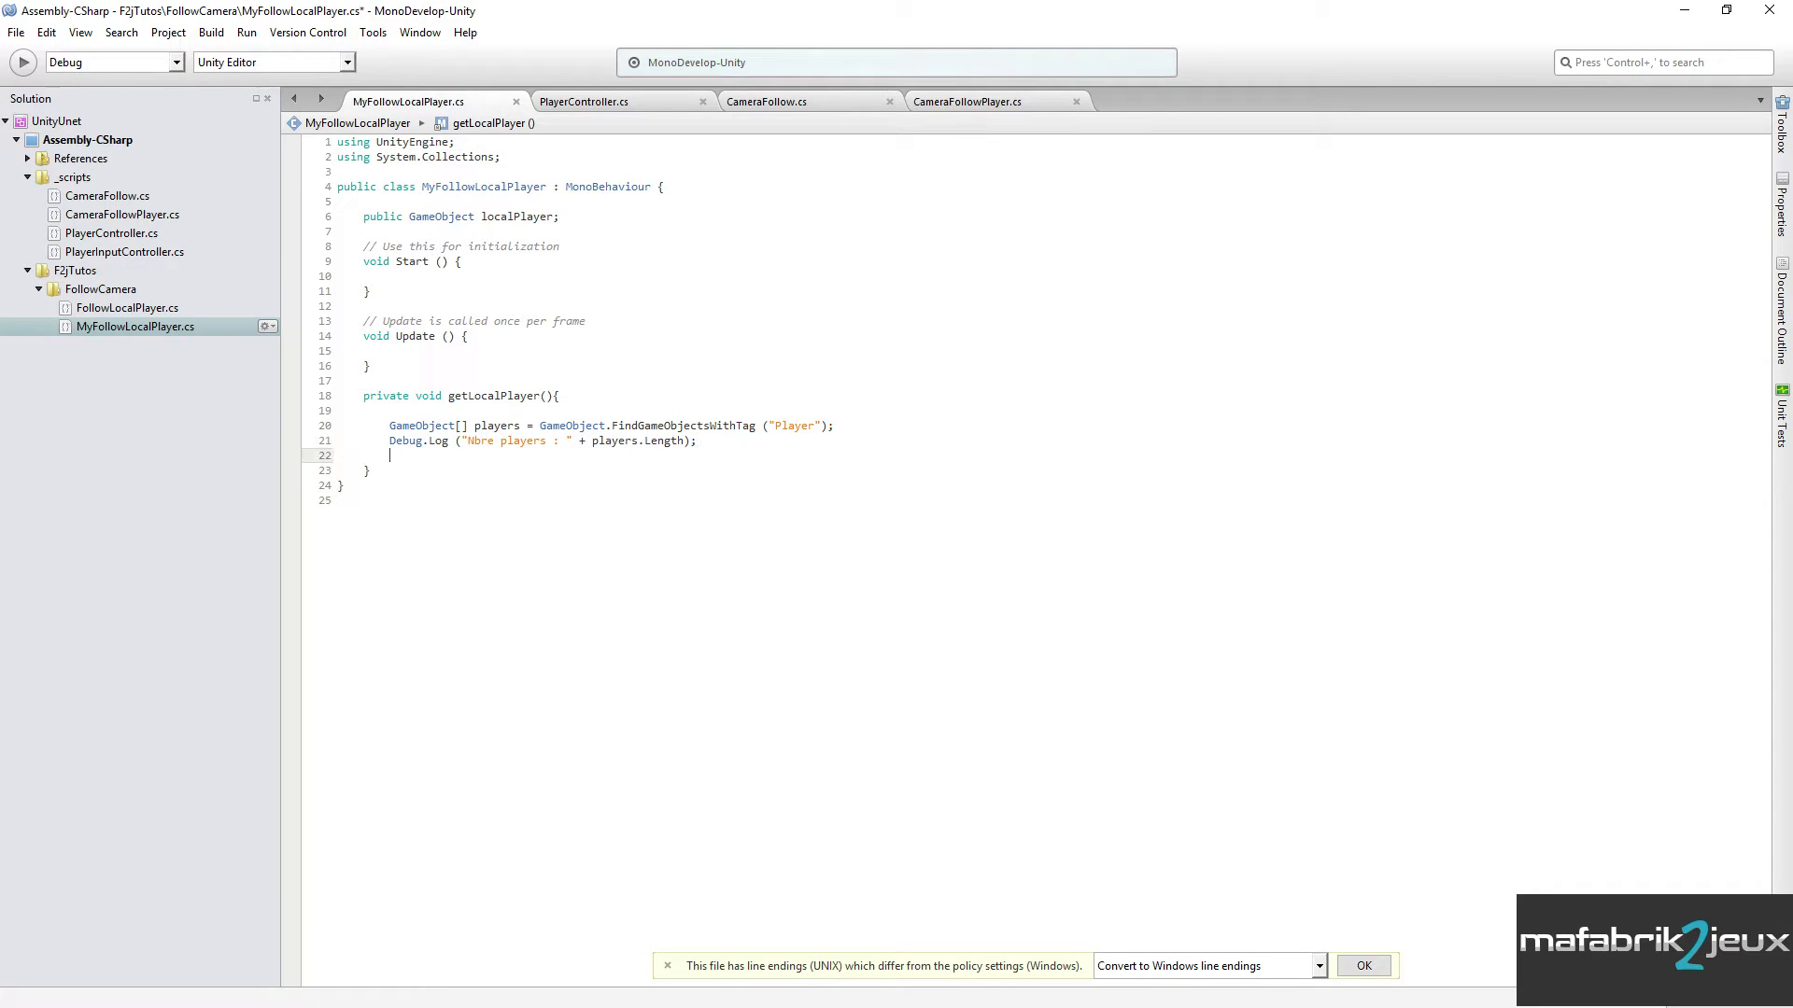
key(Return)
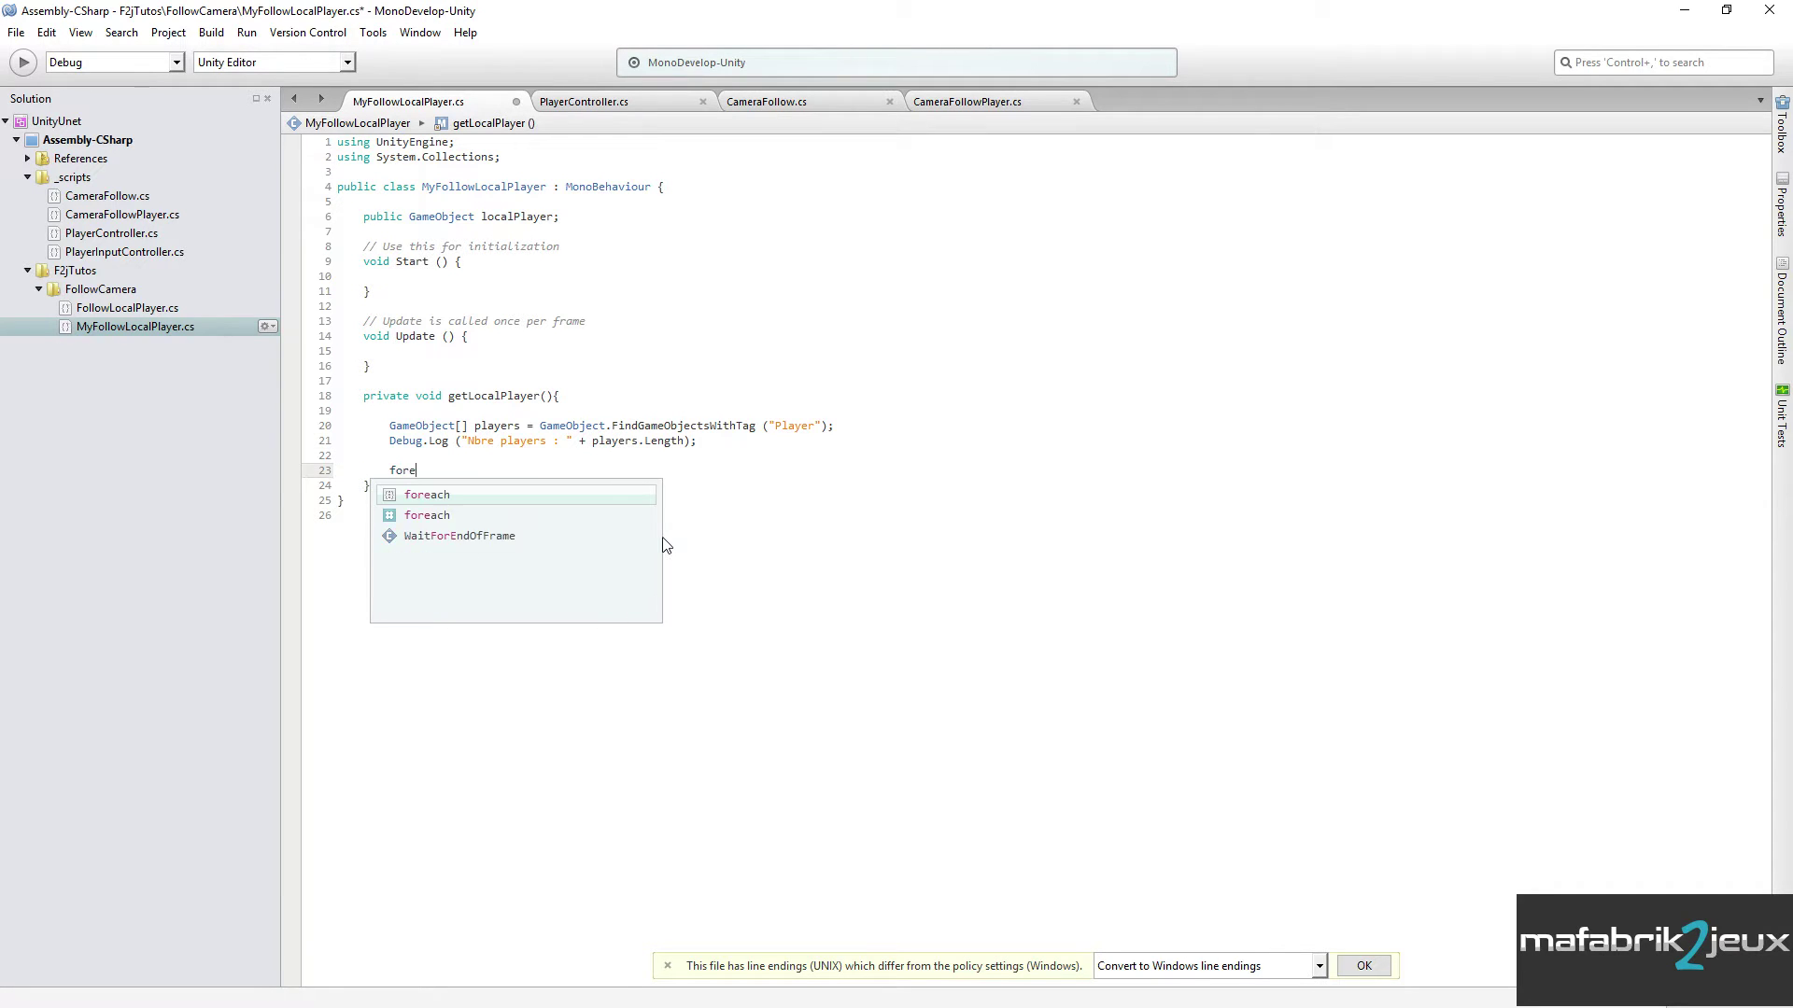
text(foreach )
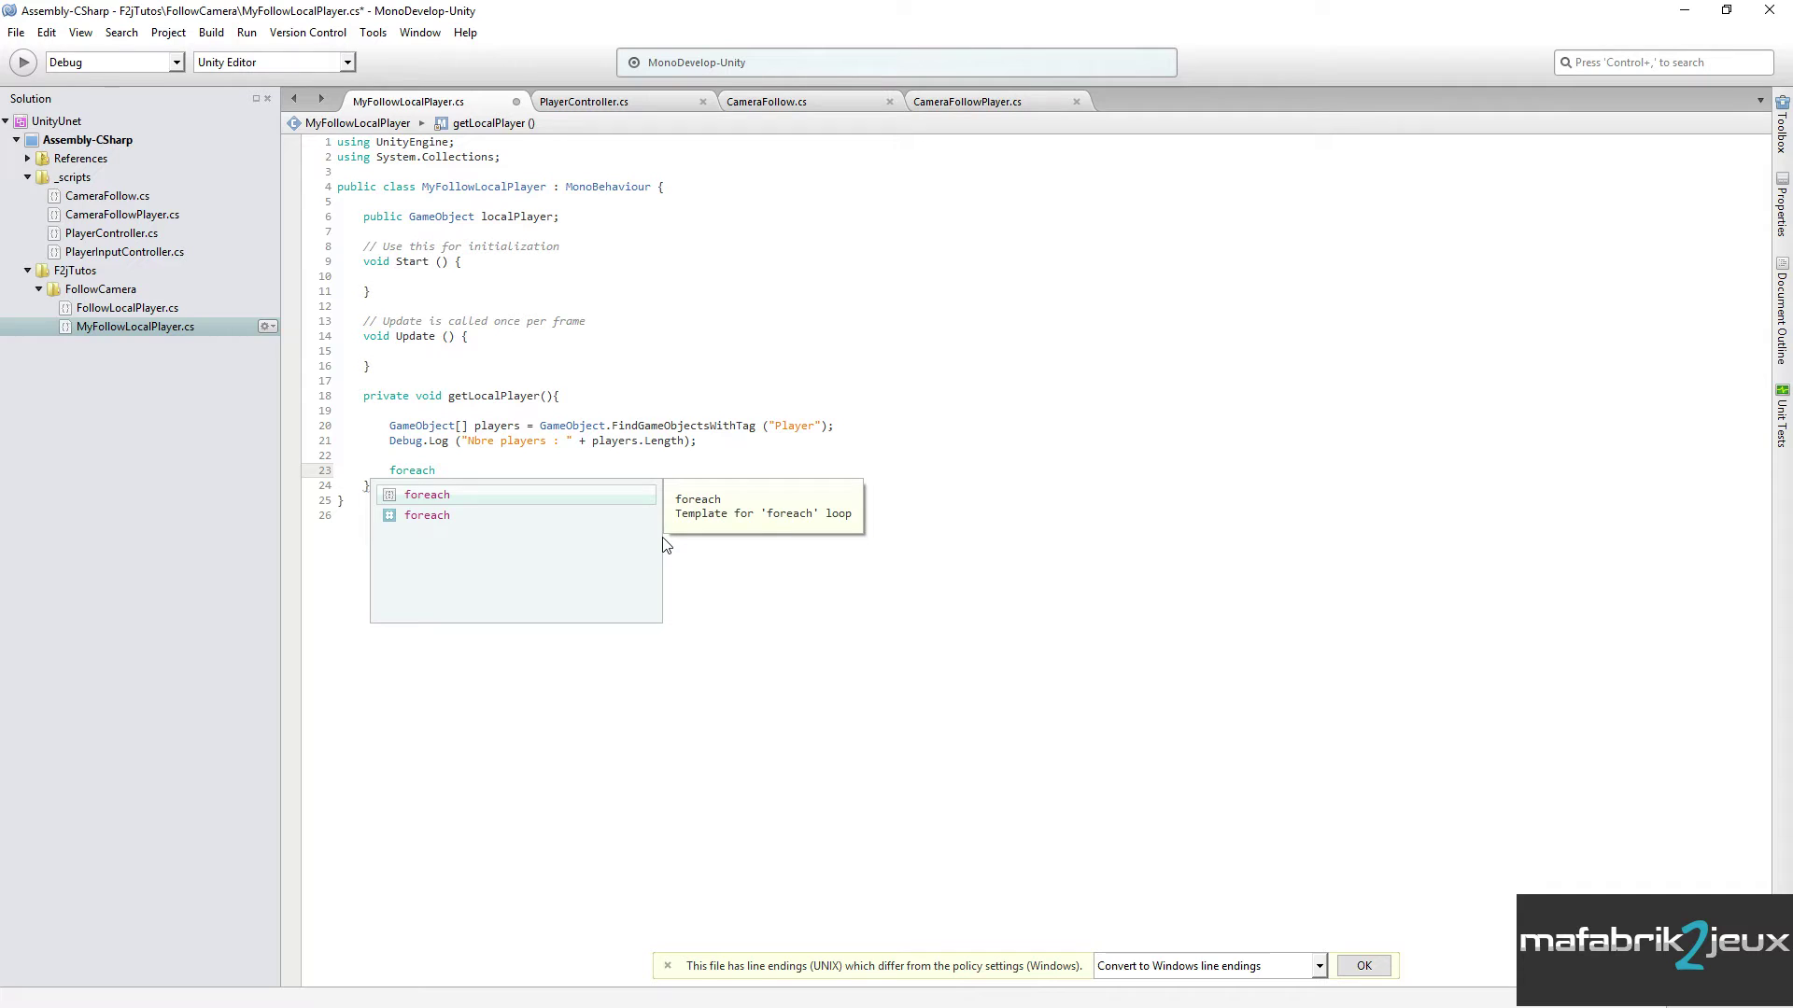
text(()
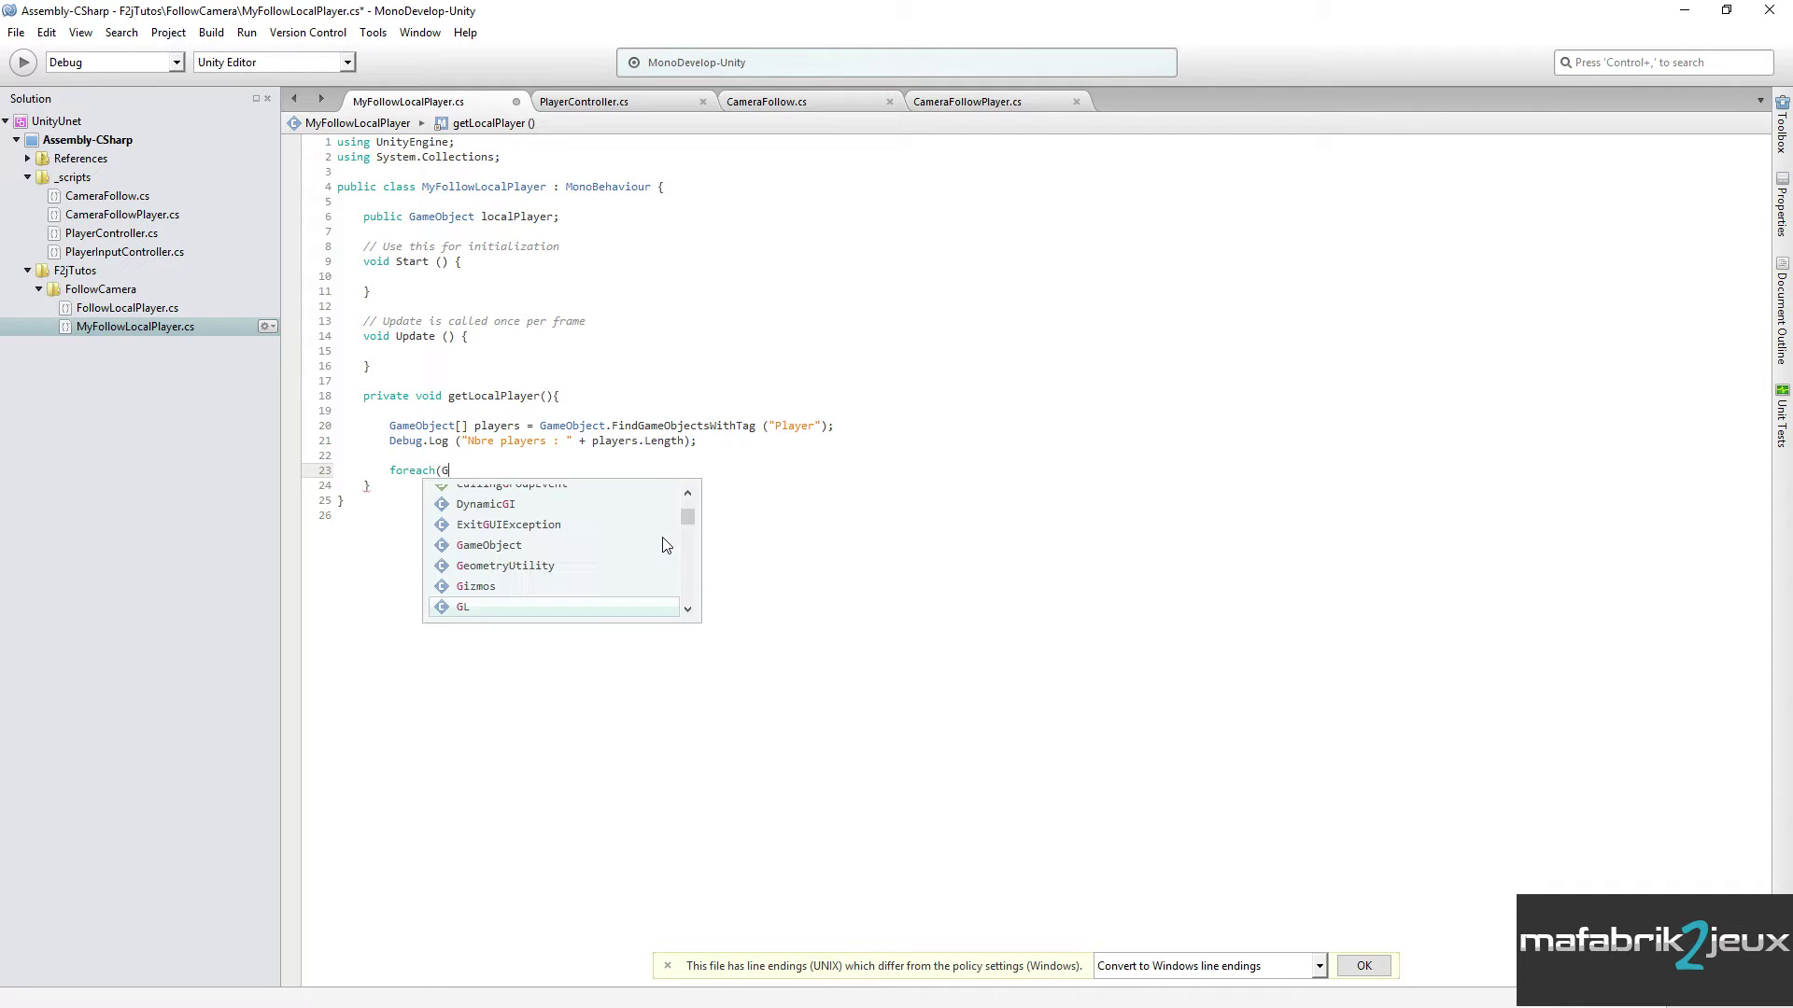
text(GameObject)
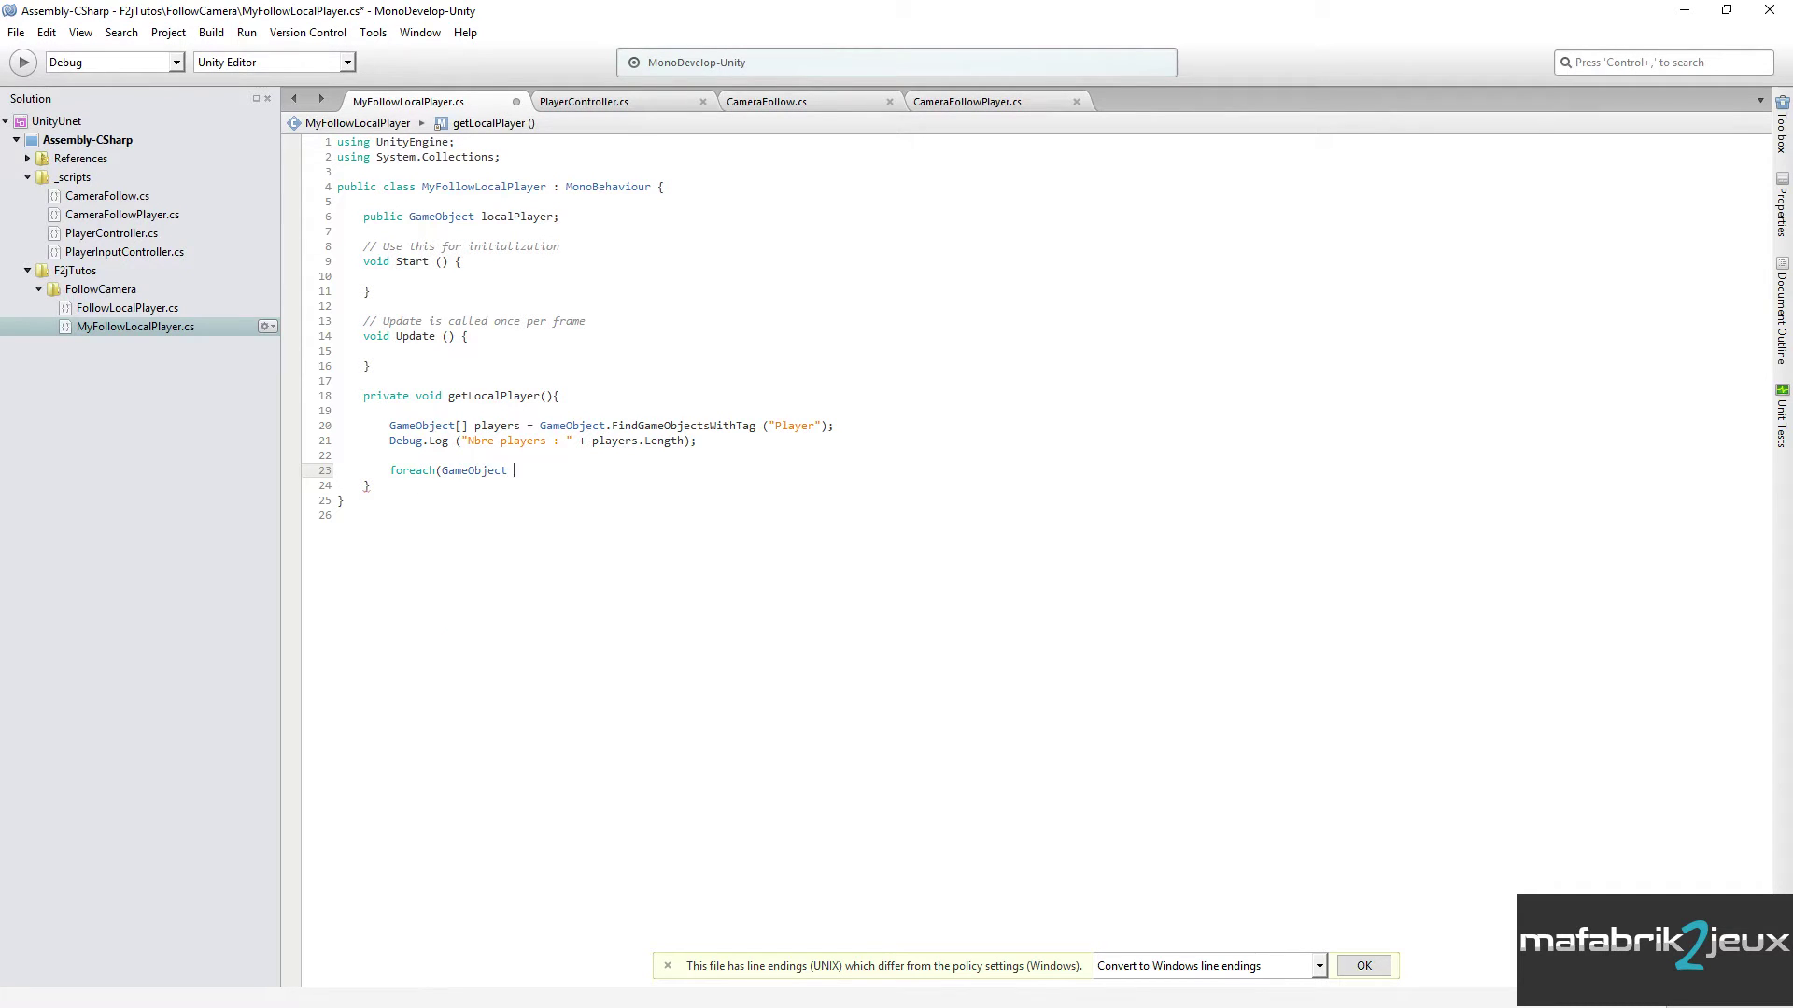
text( player in)
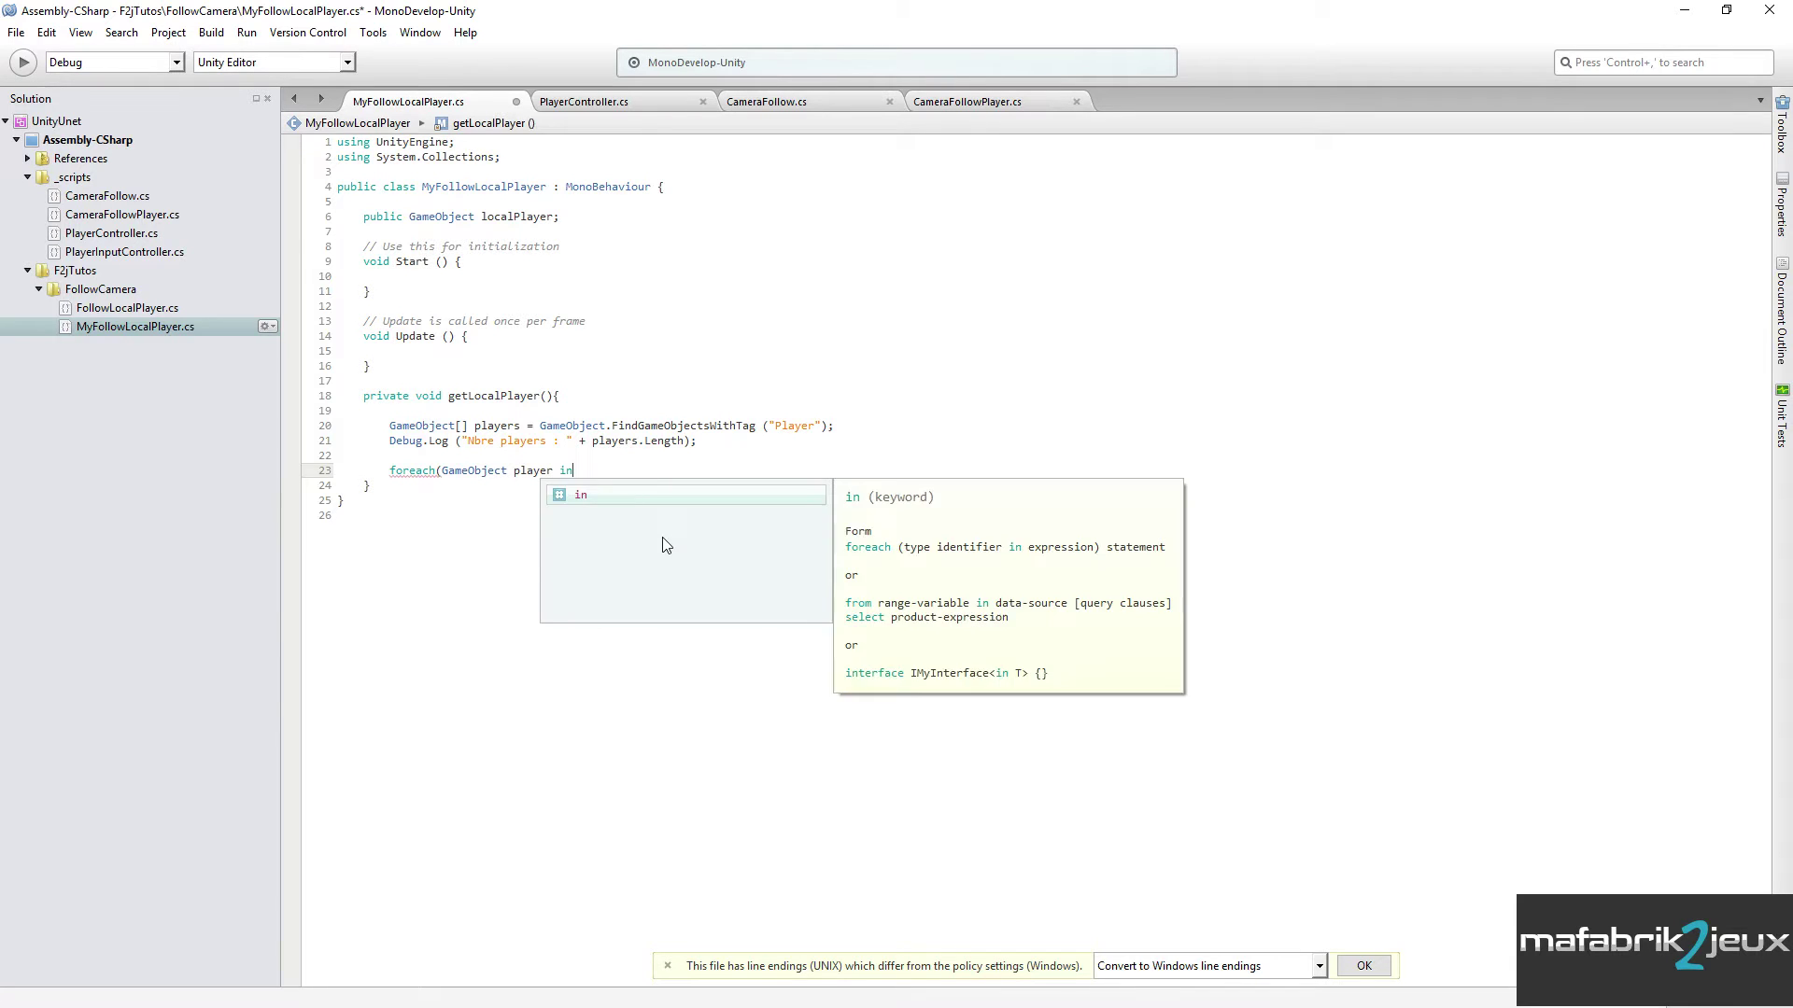
text( players)
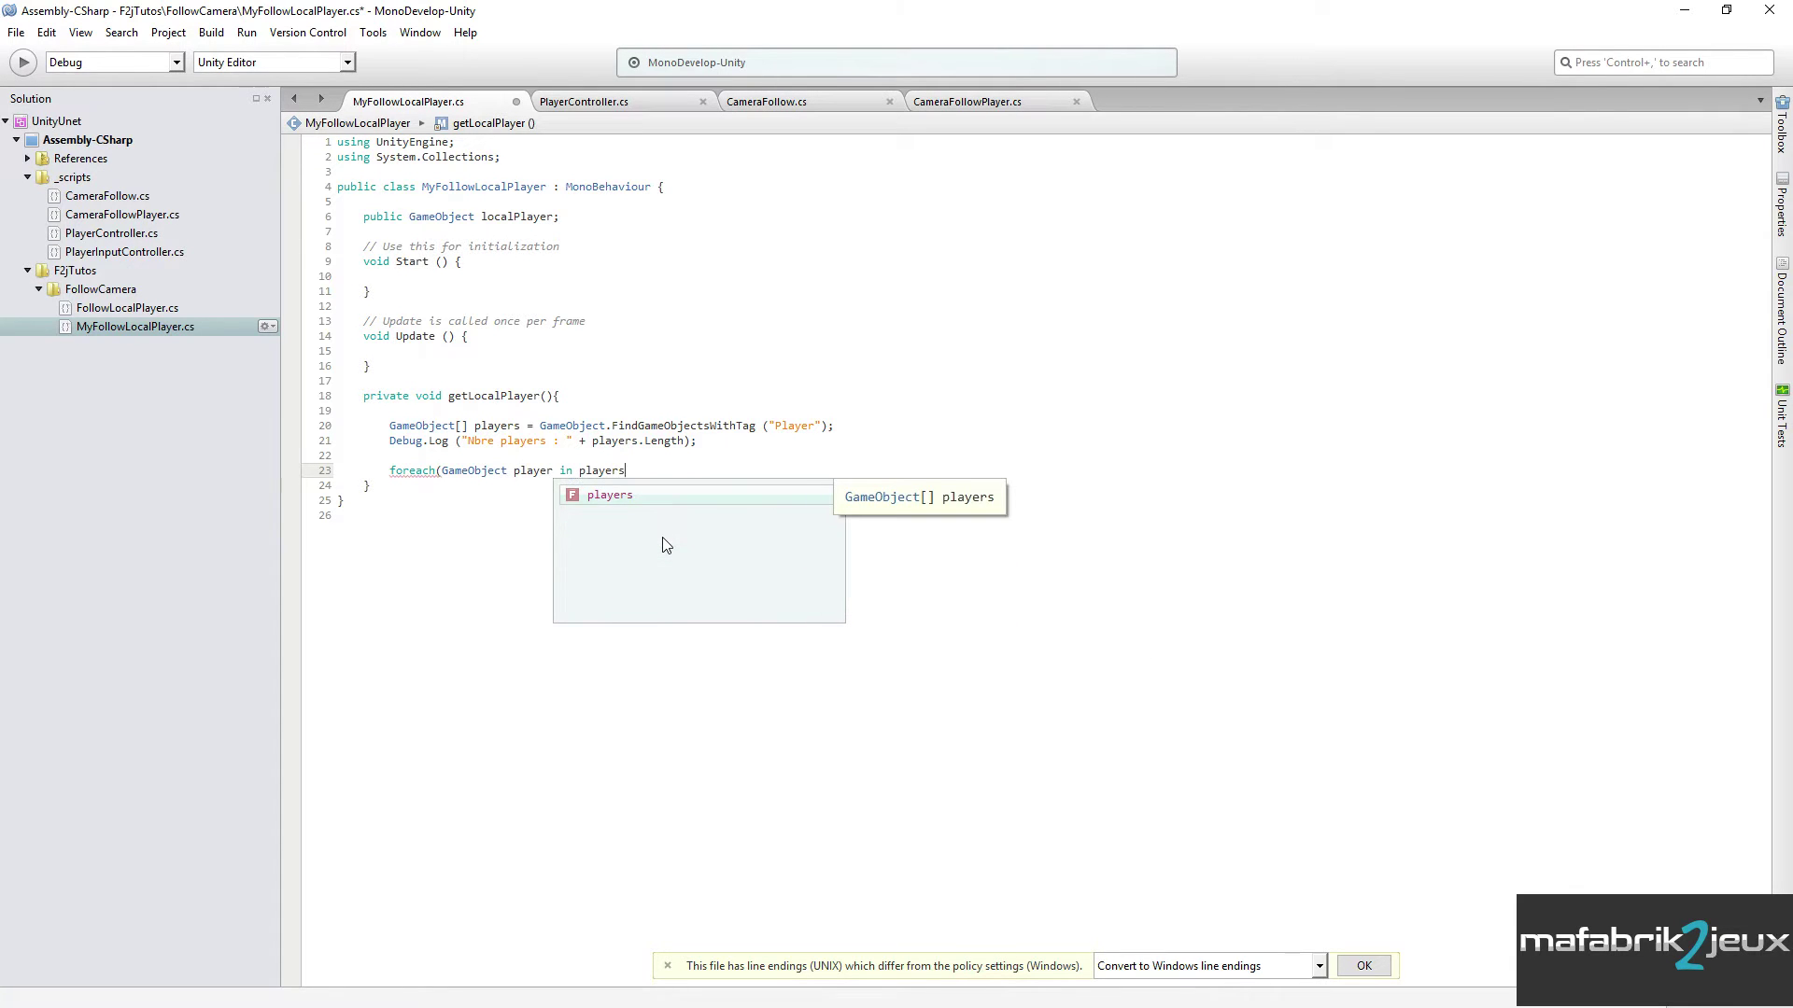
text() )
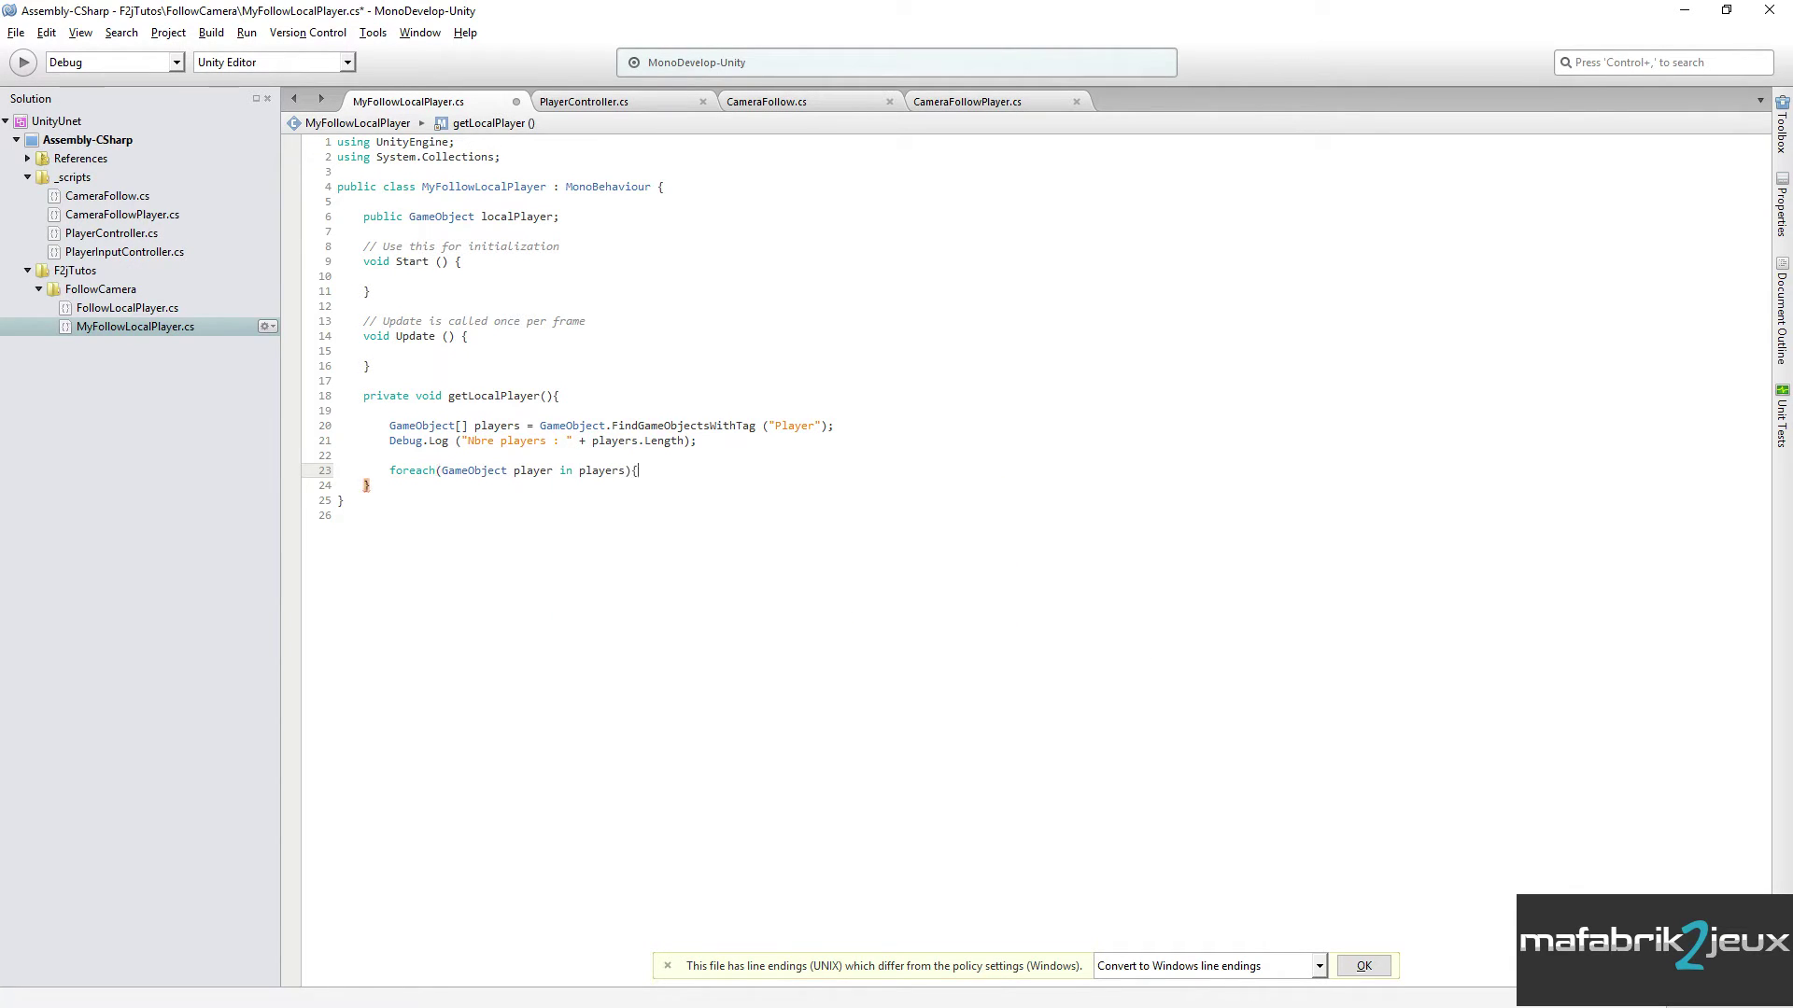
text({)
key(Return)
key(Return)
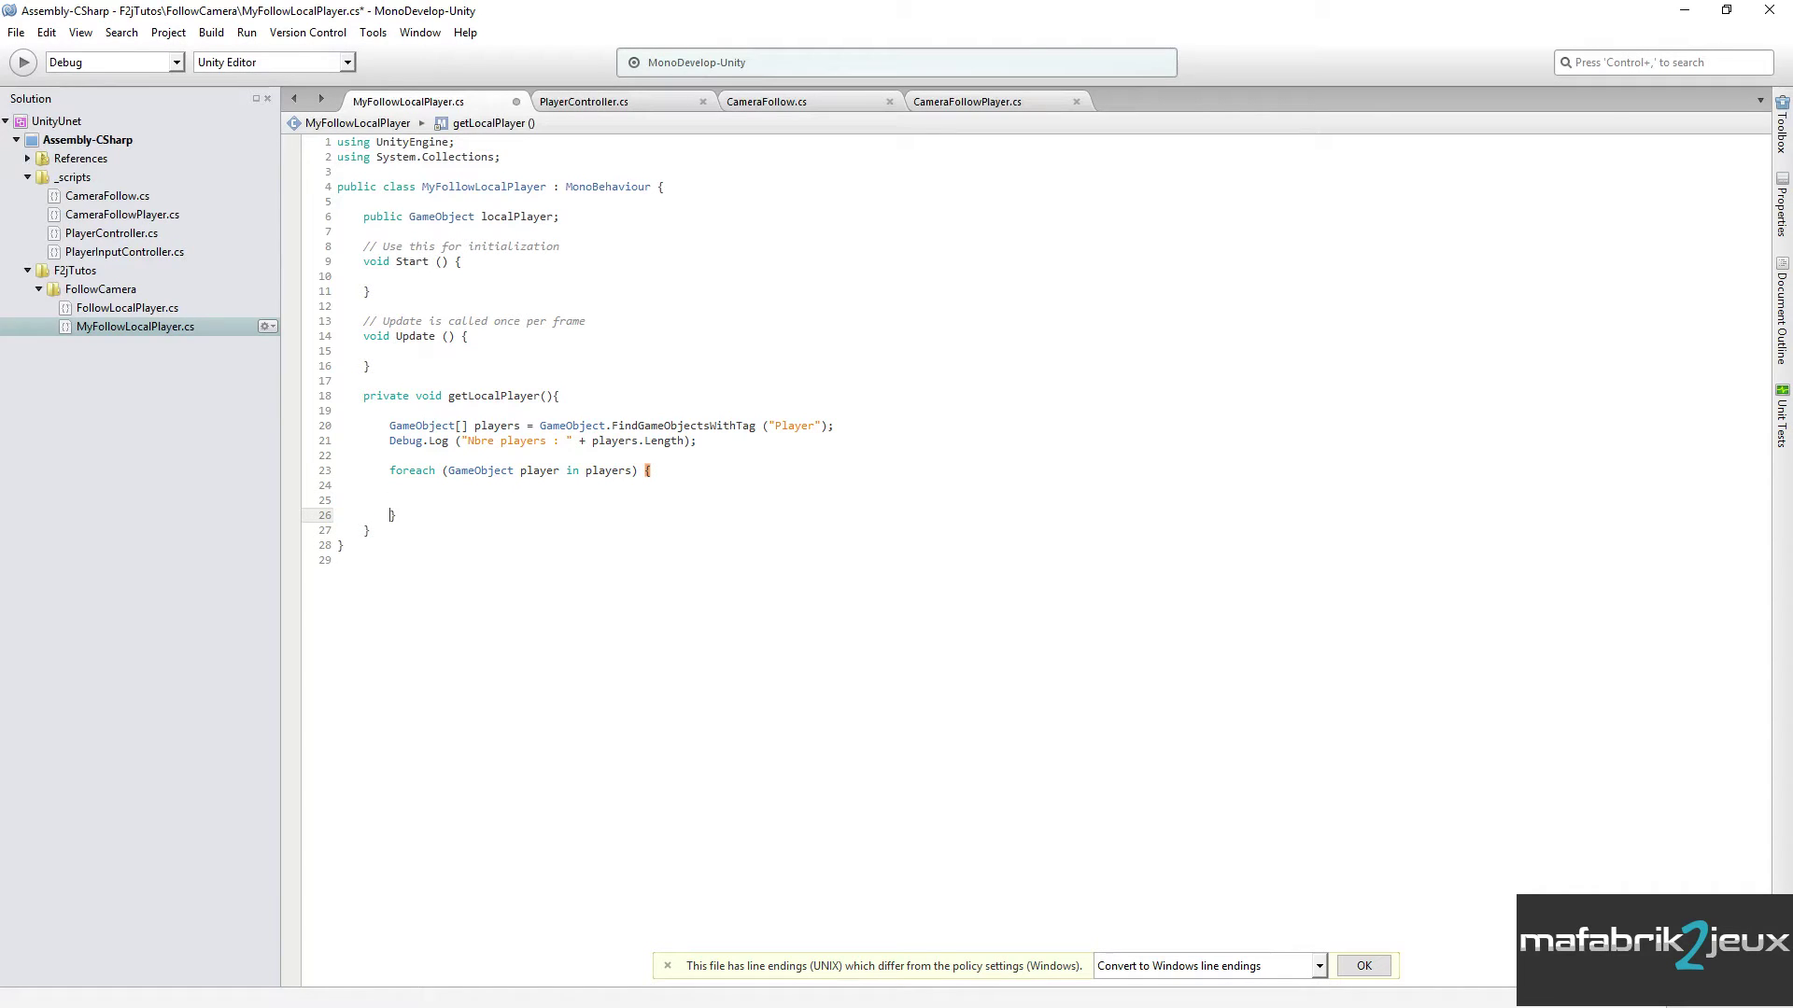
- Begin if(player.GetComponent<PlayerController>() in the loop and review isLocalPlayer in PlayerController.cs
click(434, 488)
text(if(player.)
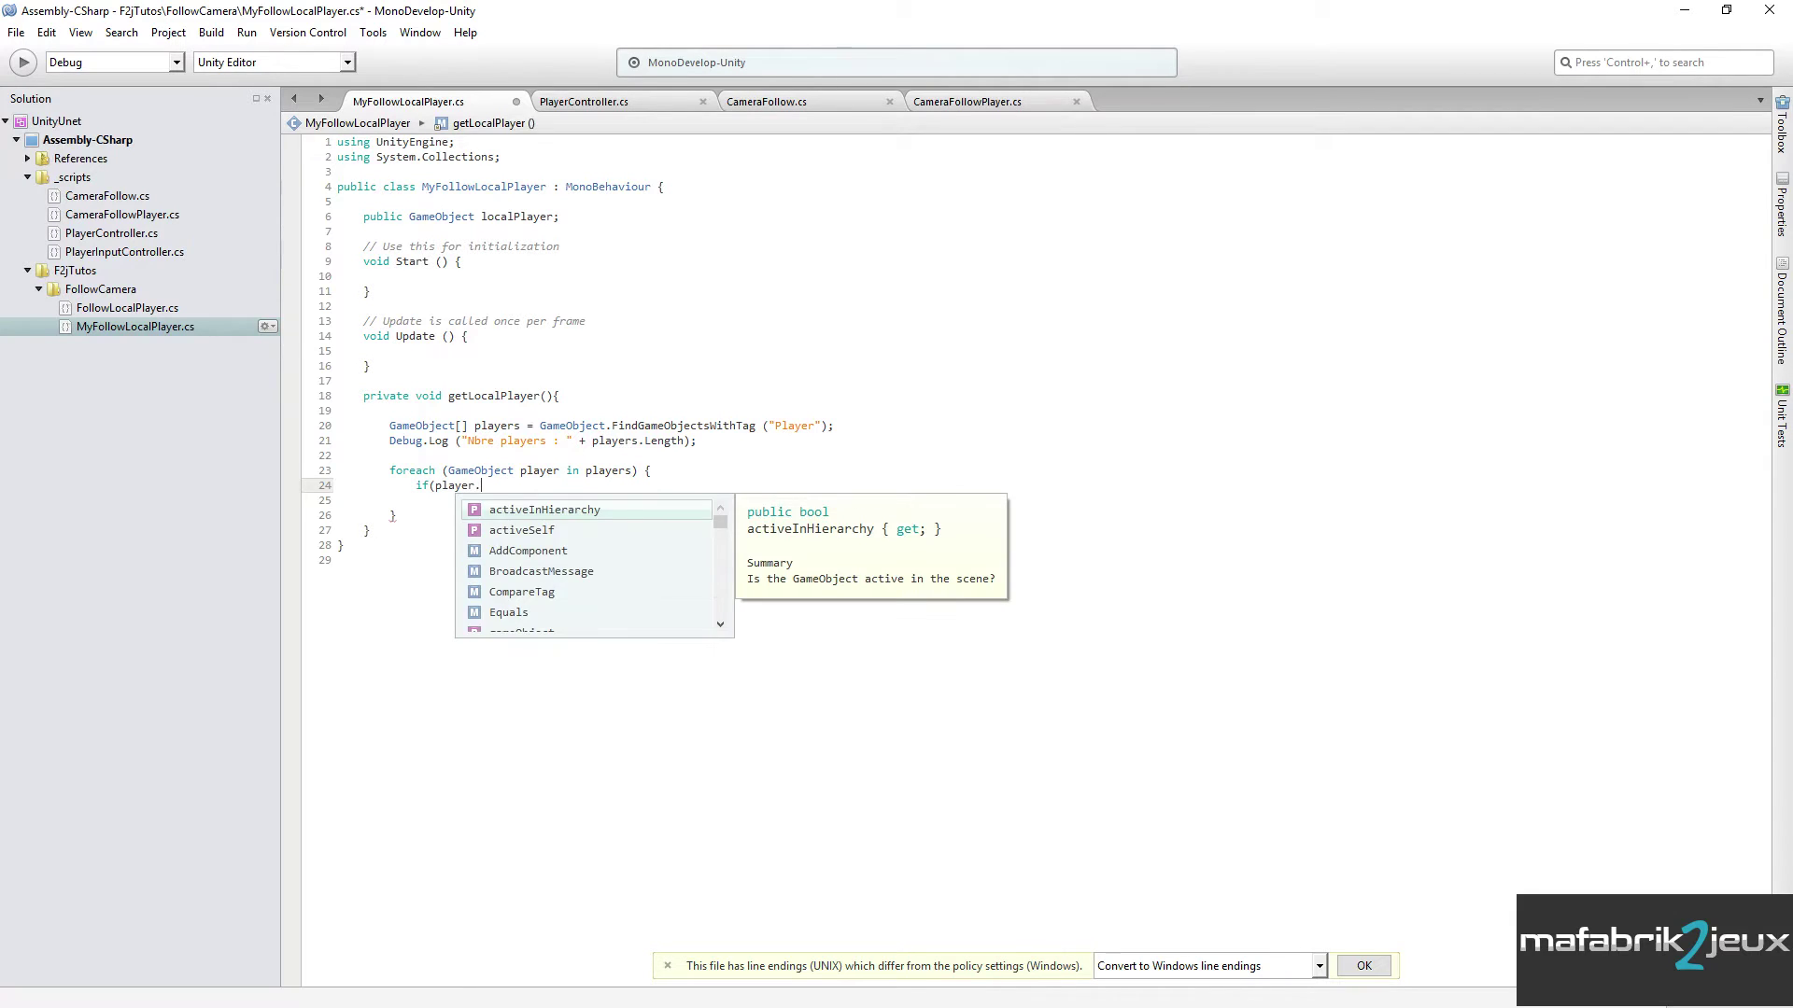
text(get)
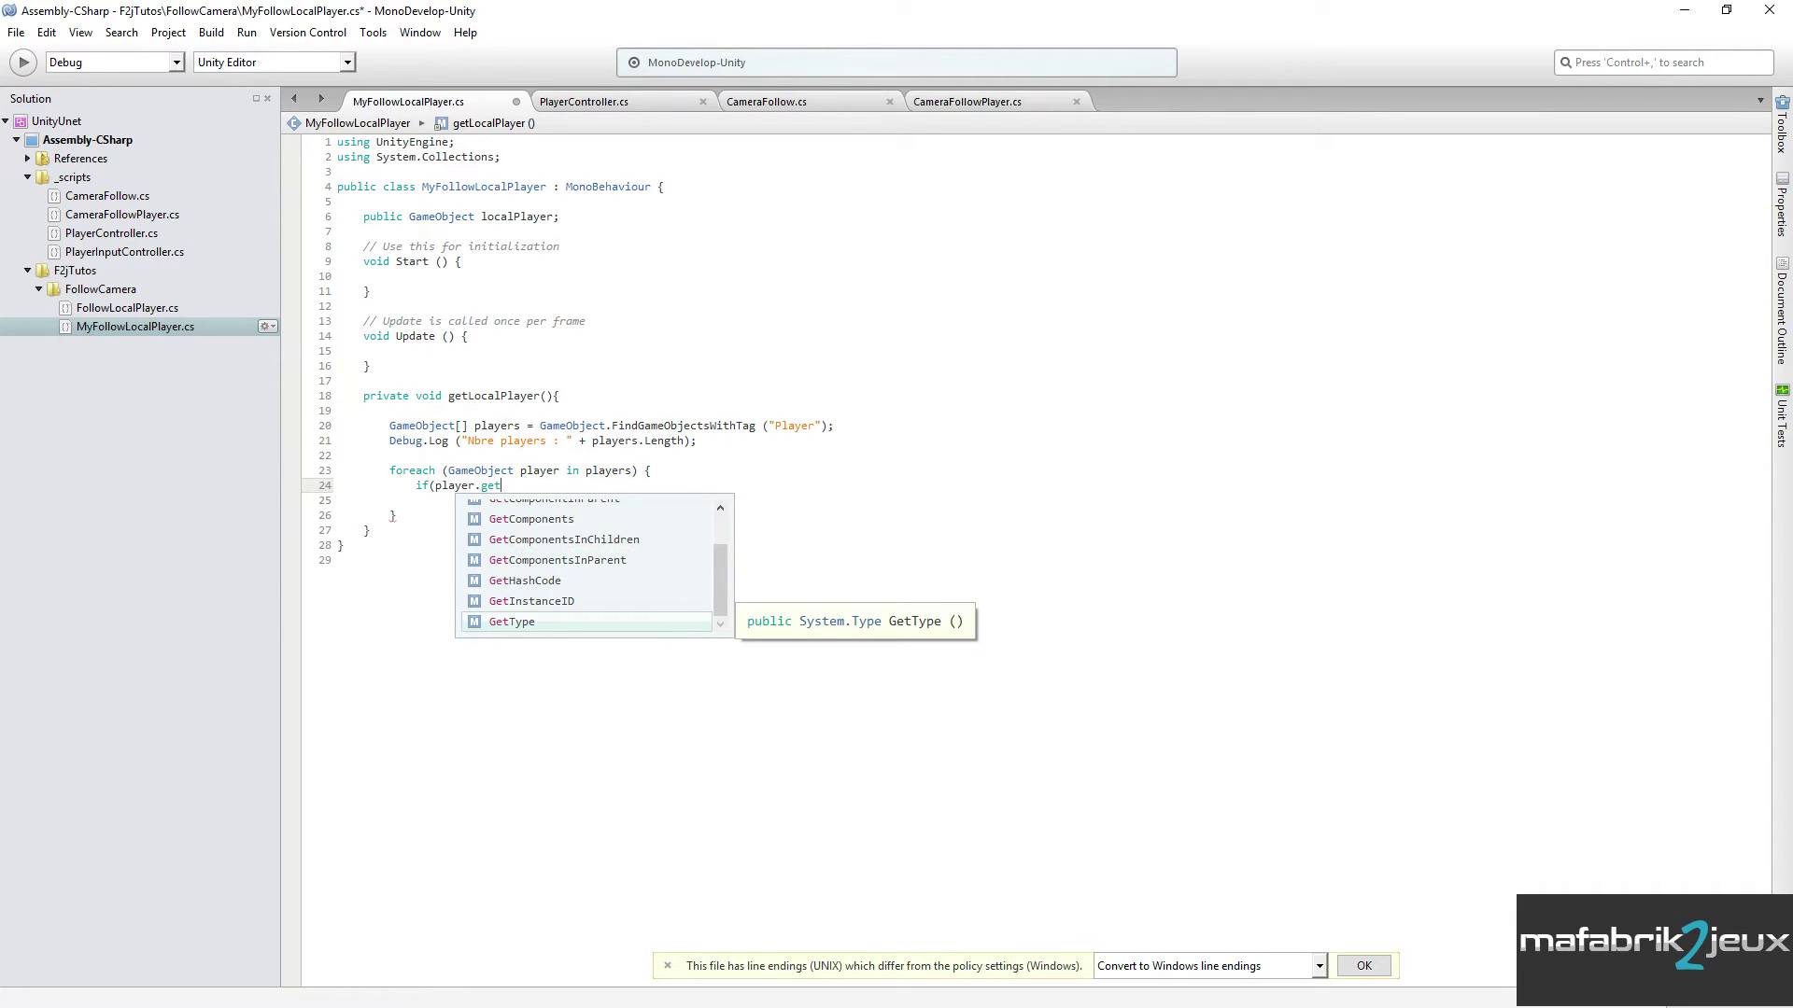
text(Comp)
key(Return)
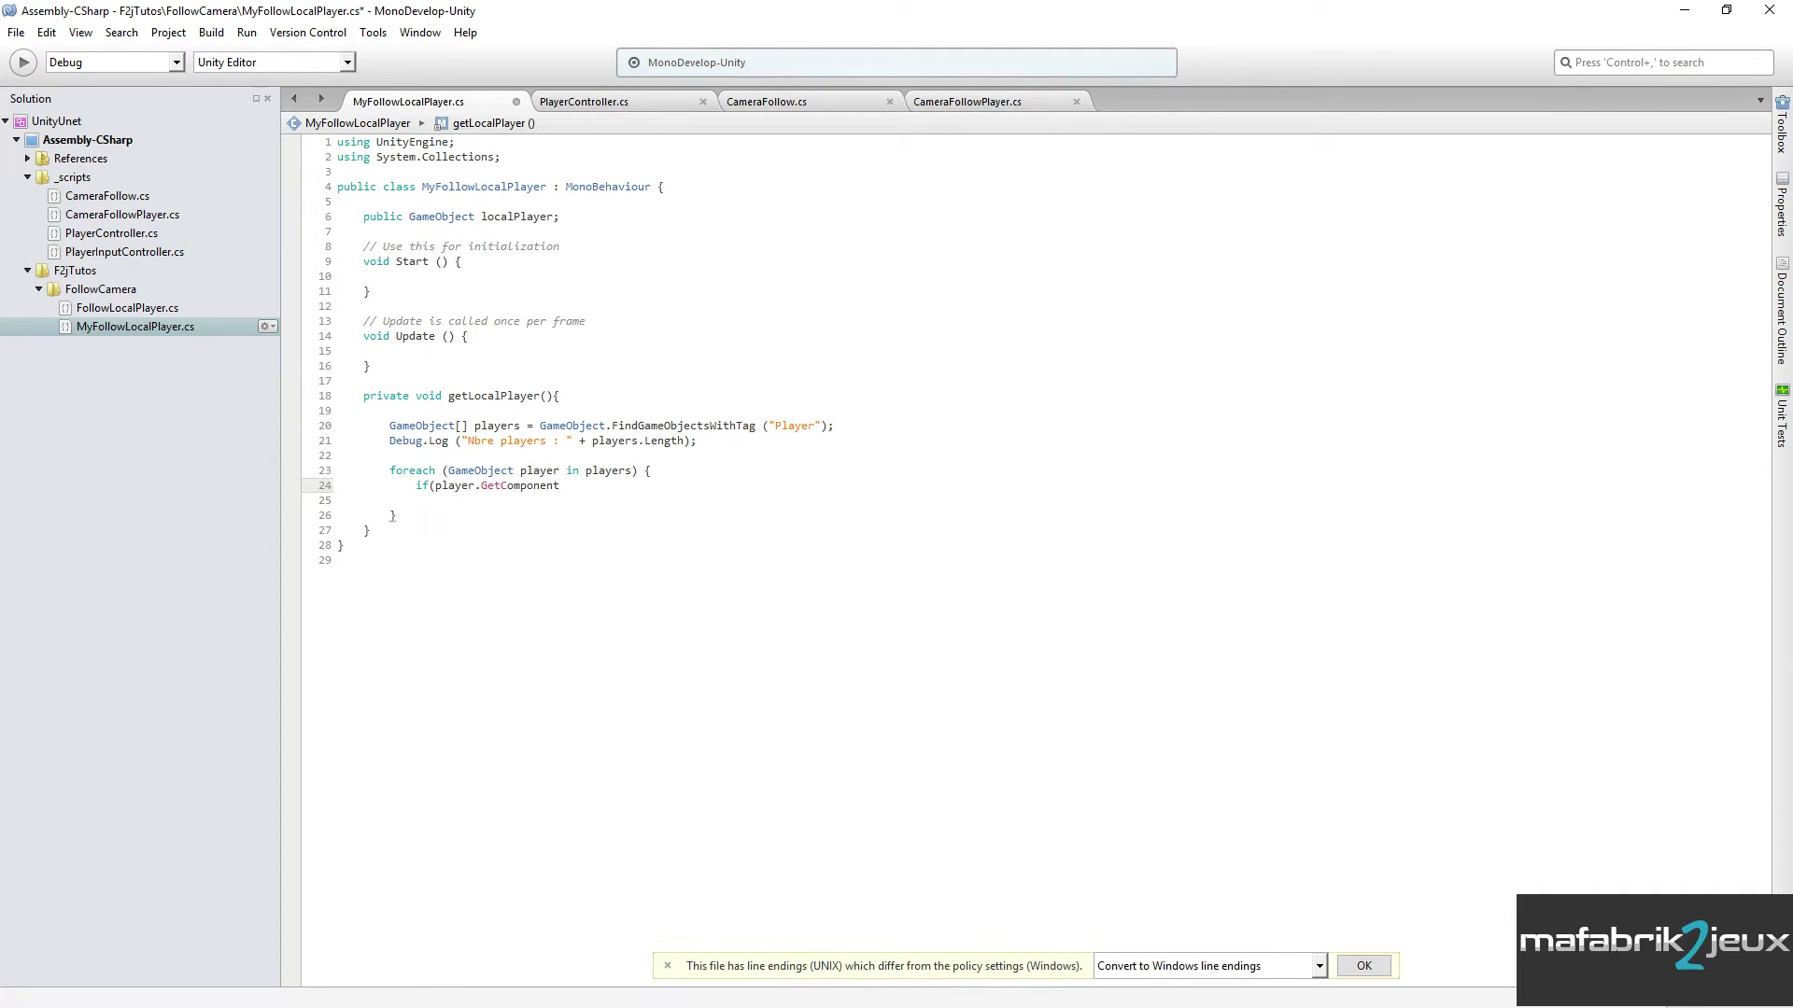
text(<)
text(Play)
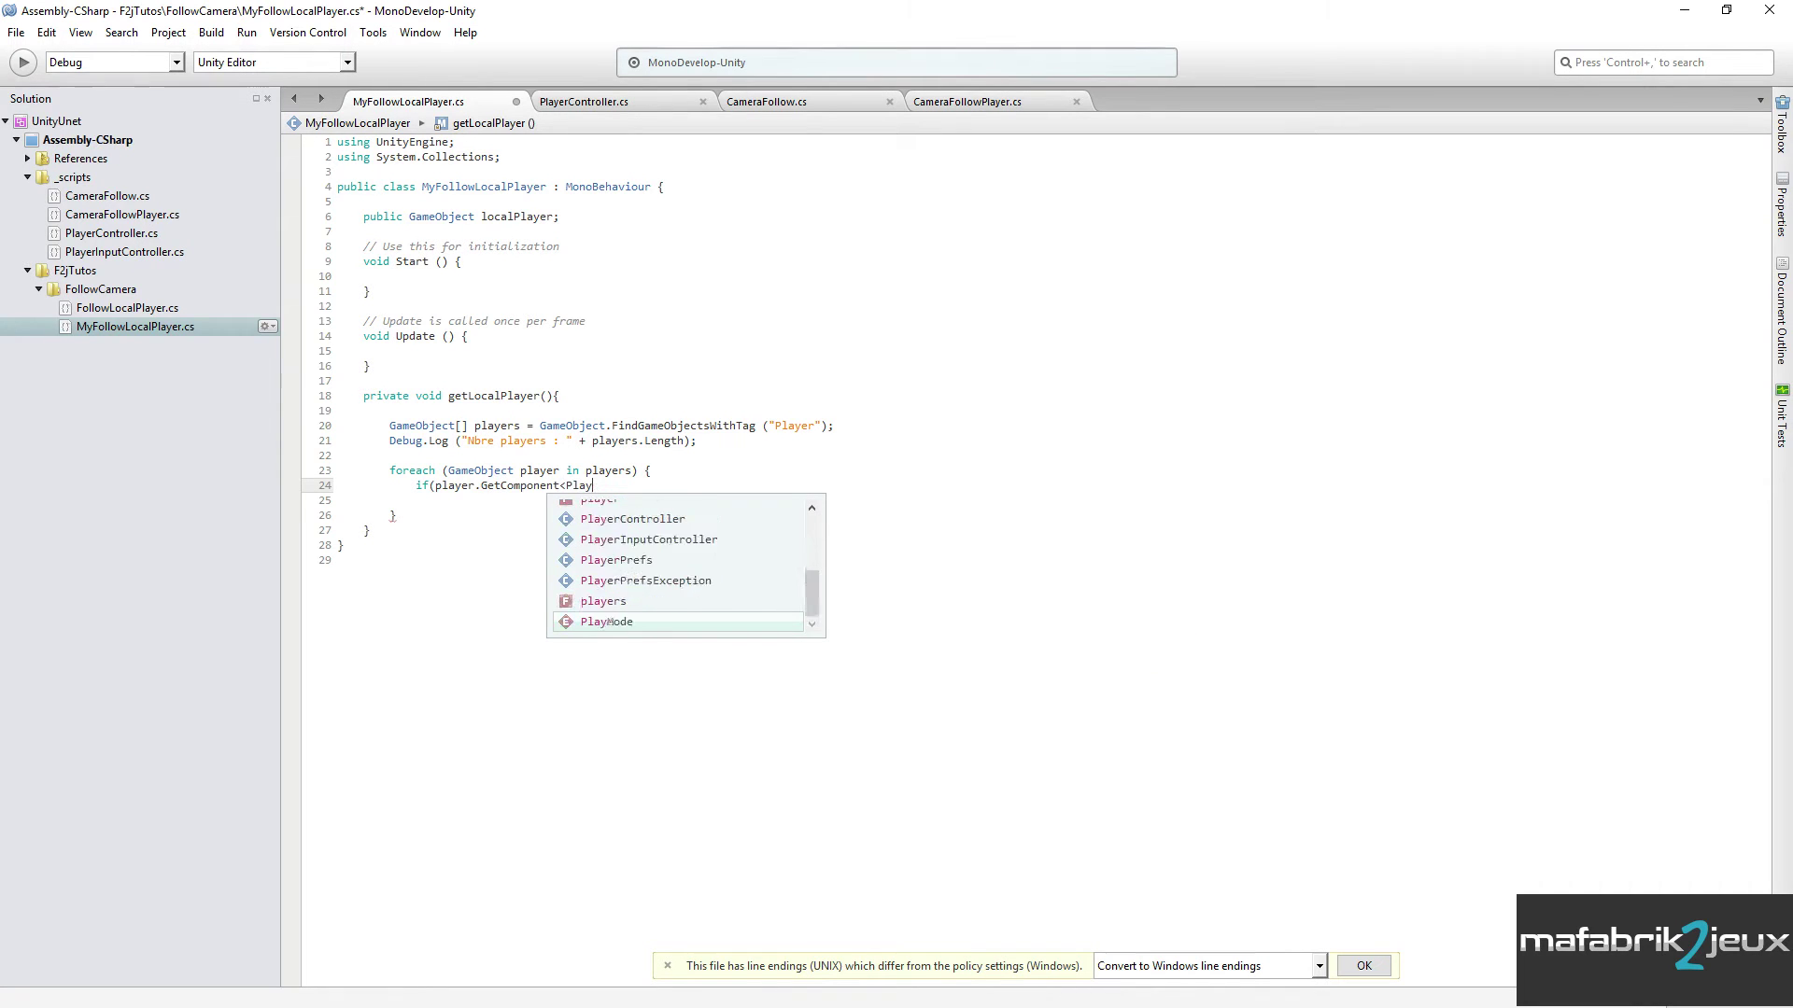
text(erCon)
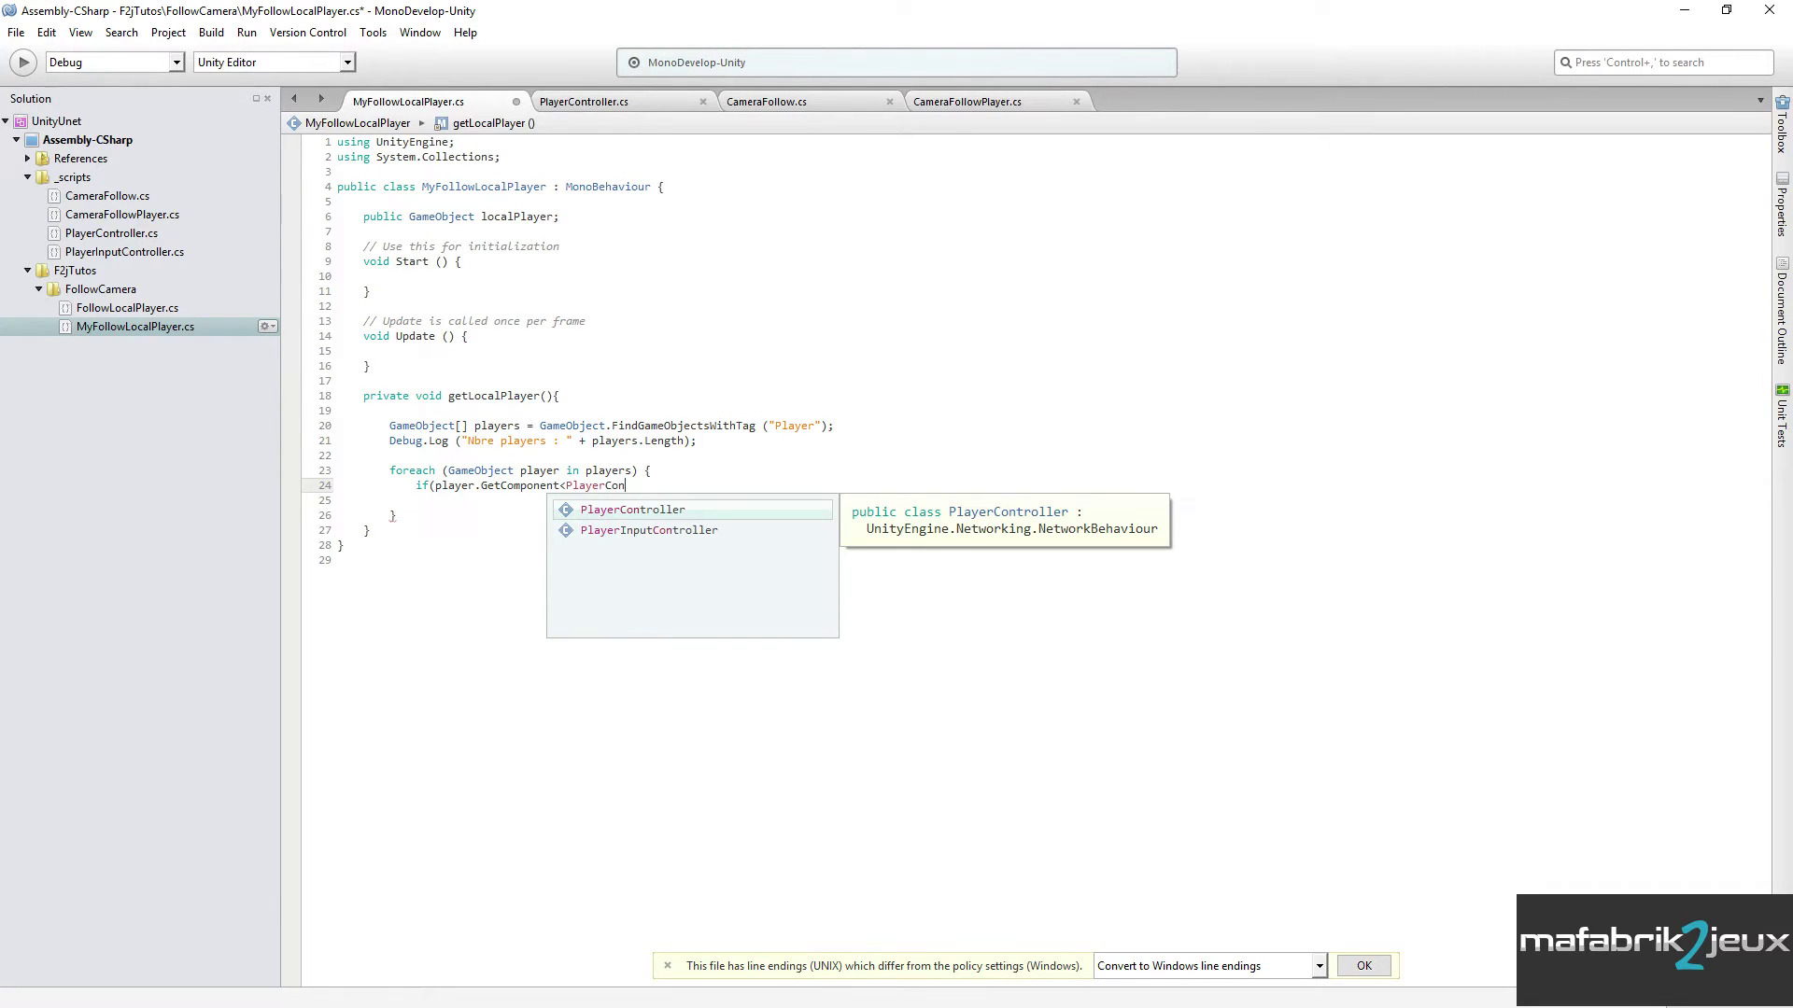
text(troller)
text(>())
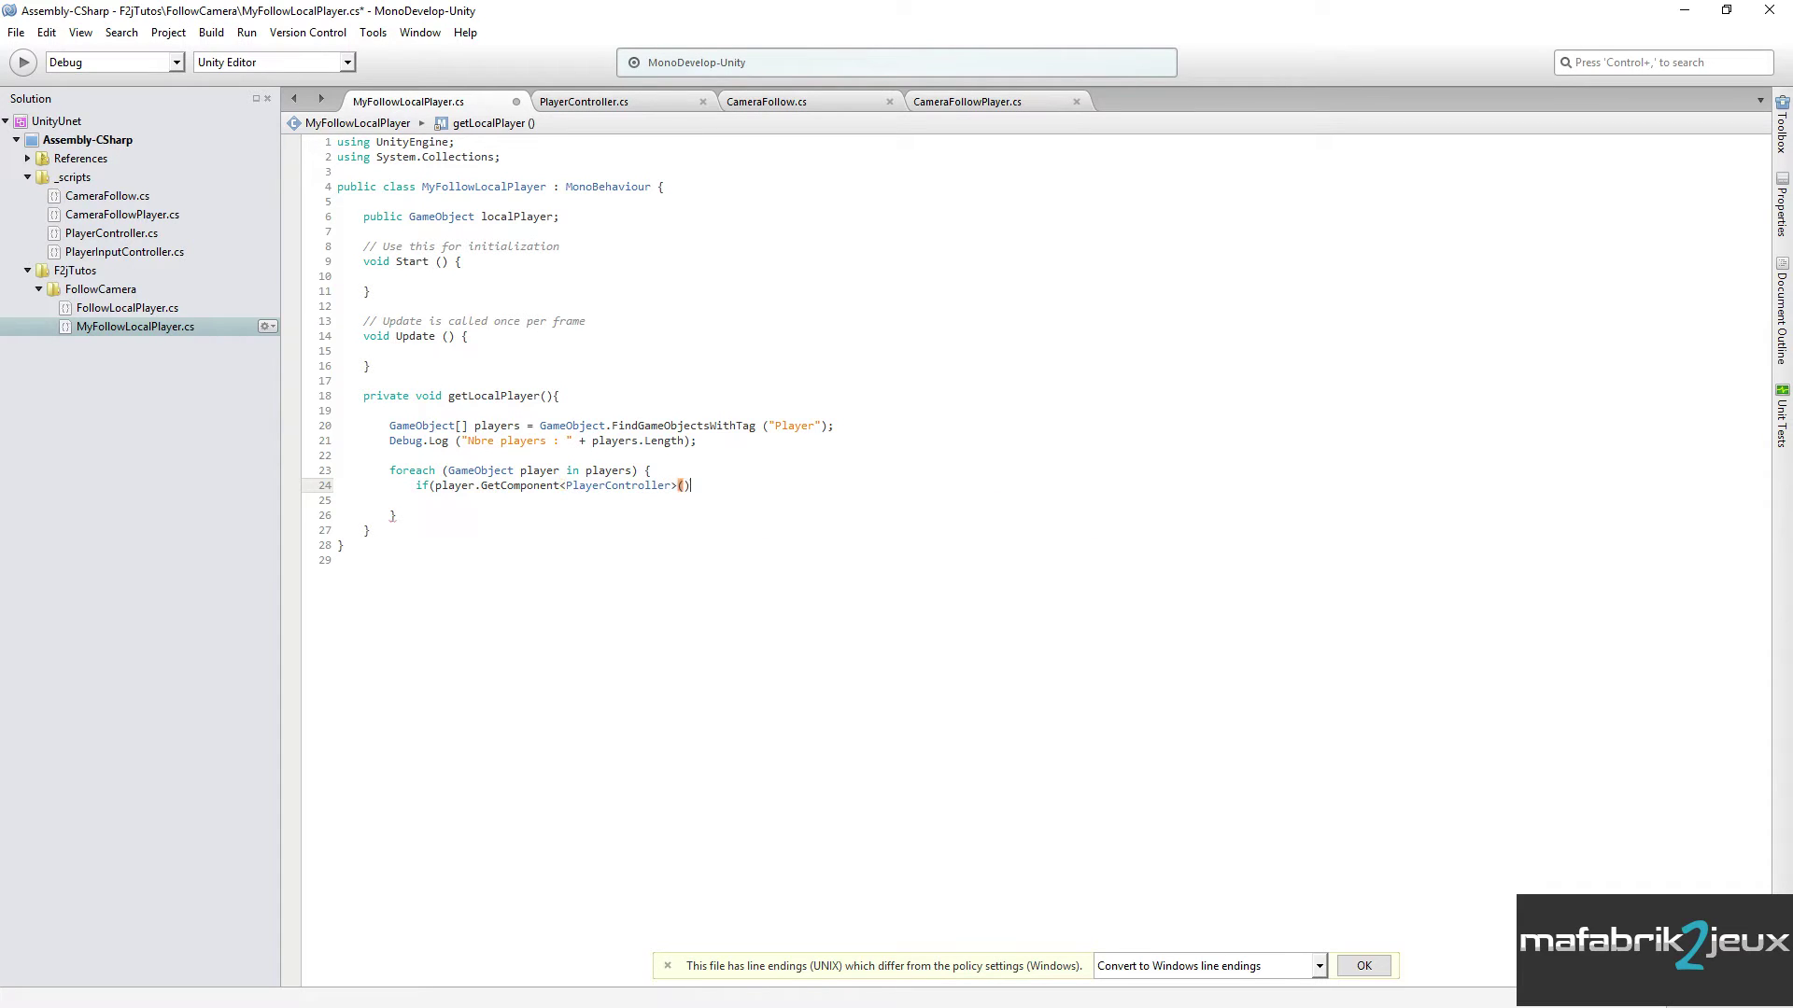
click(572, 103)
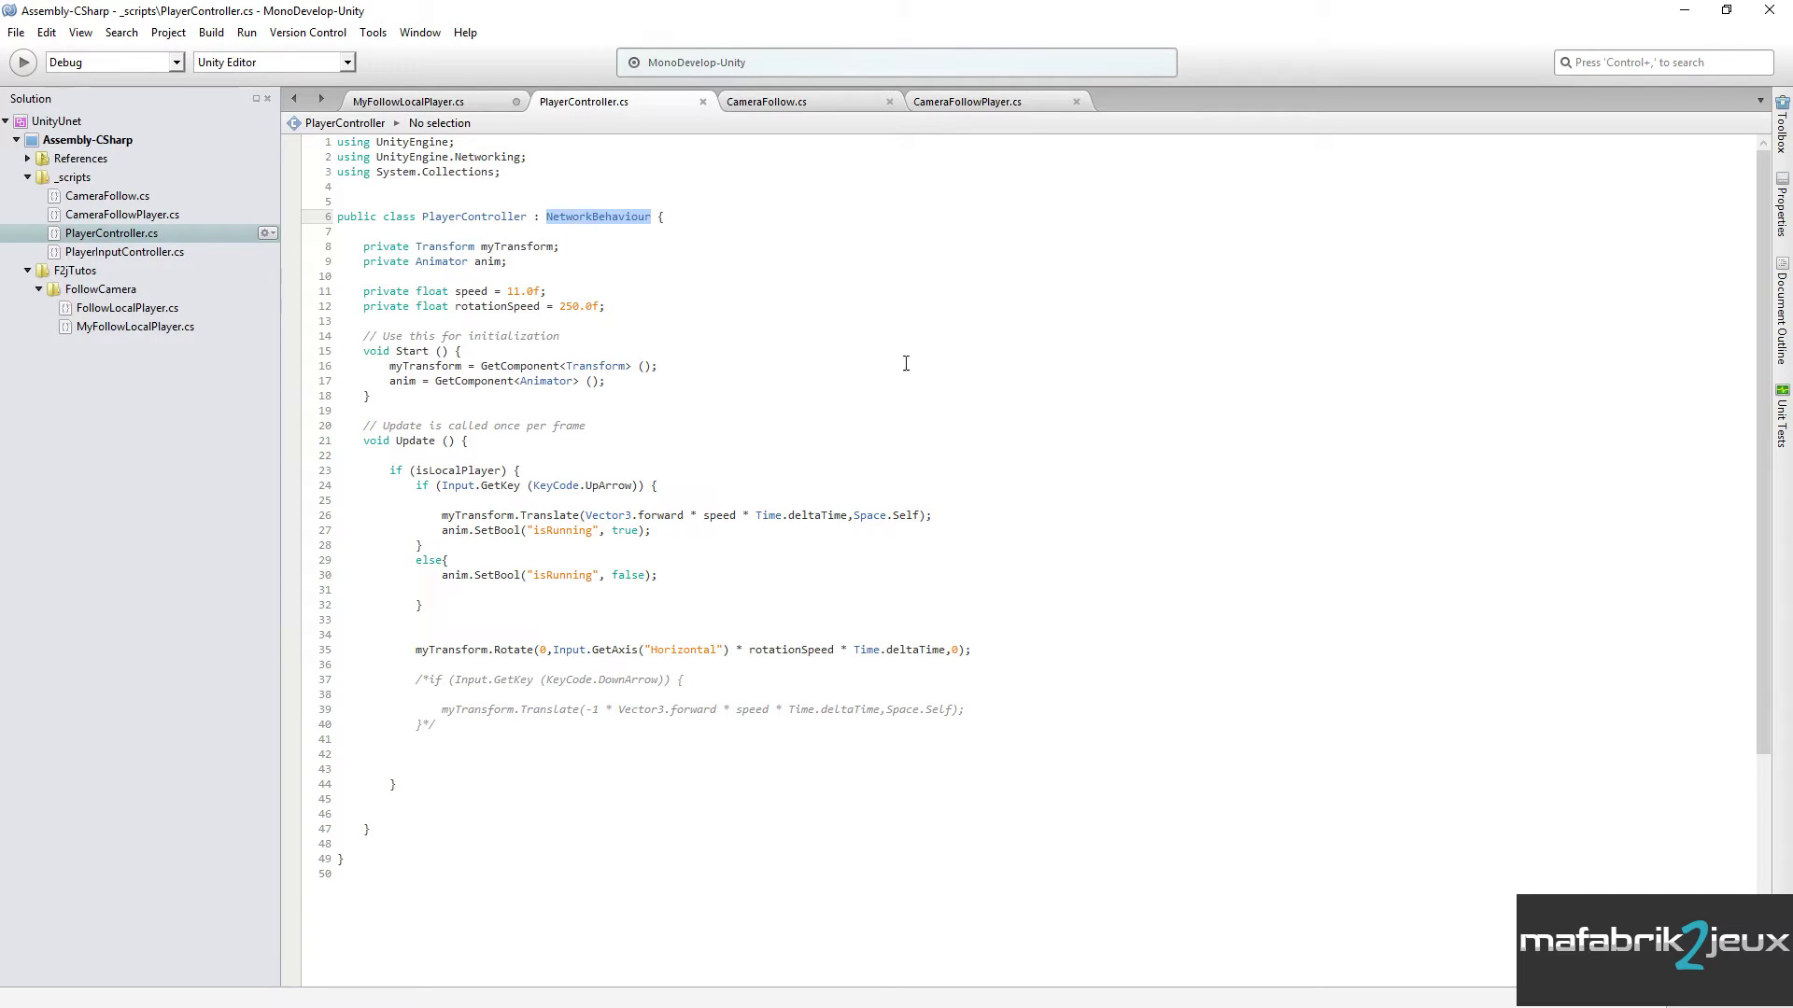
double_click(471, 472)
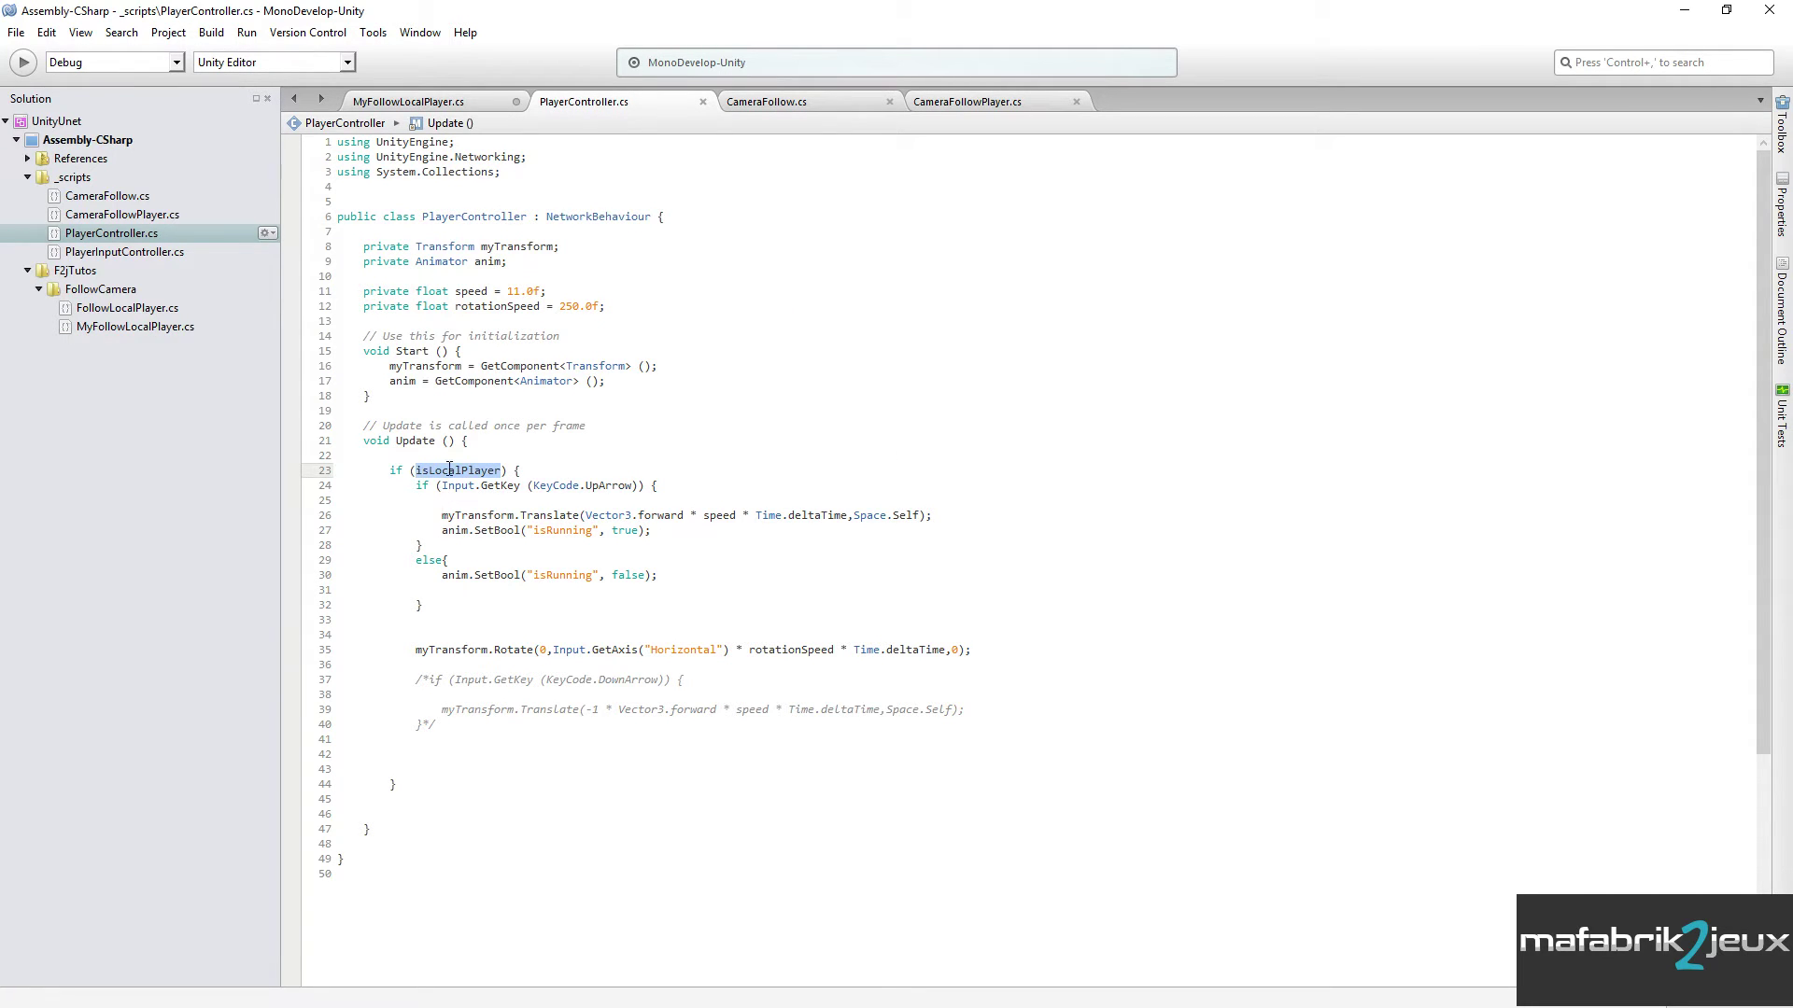
- Complete the condition with .isLocalPlayer) and open an empty if block
key(ctrl+Tab)
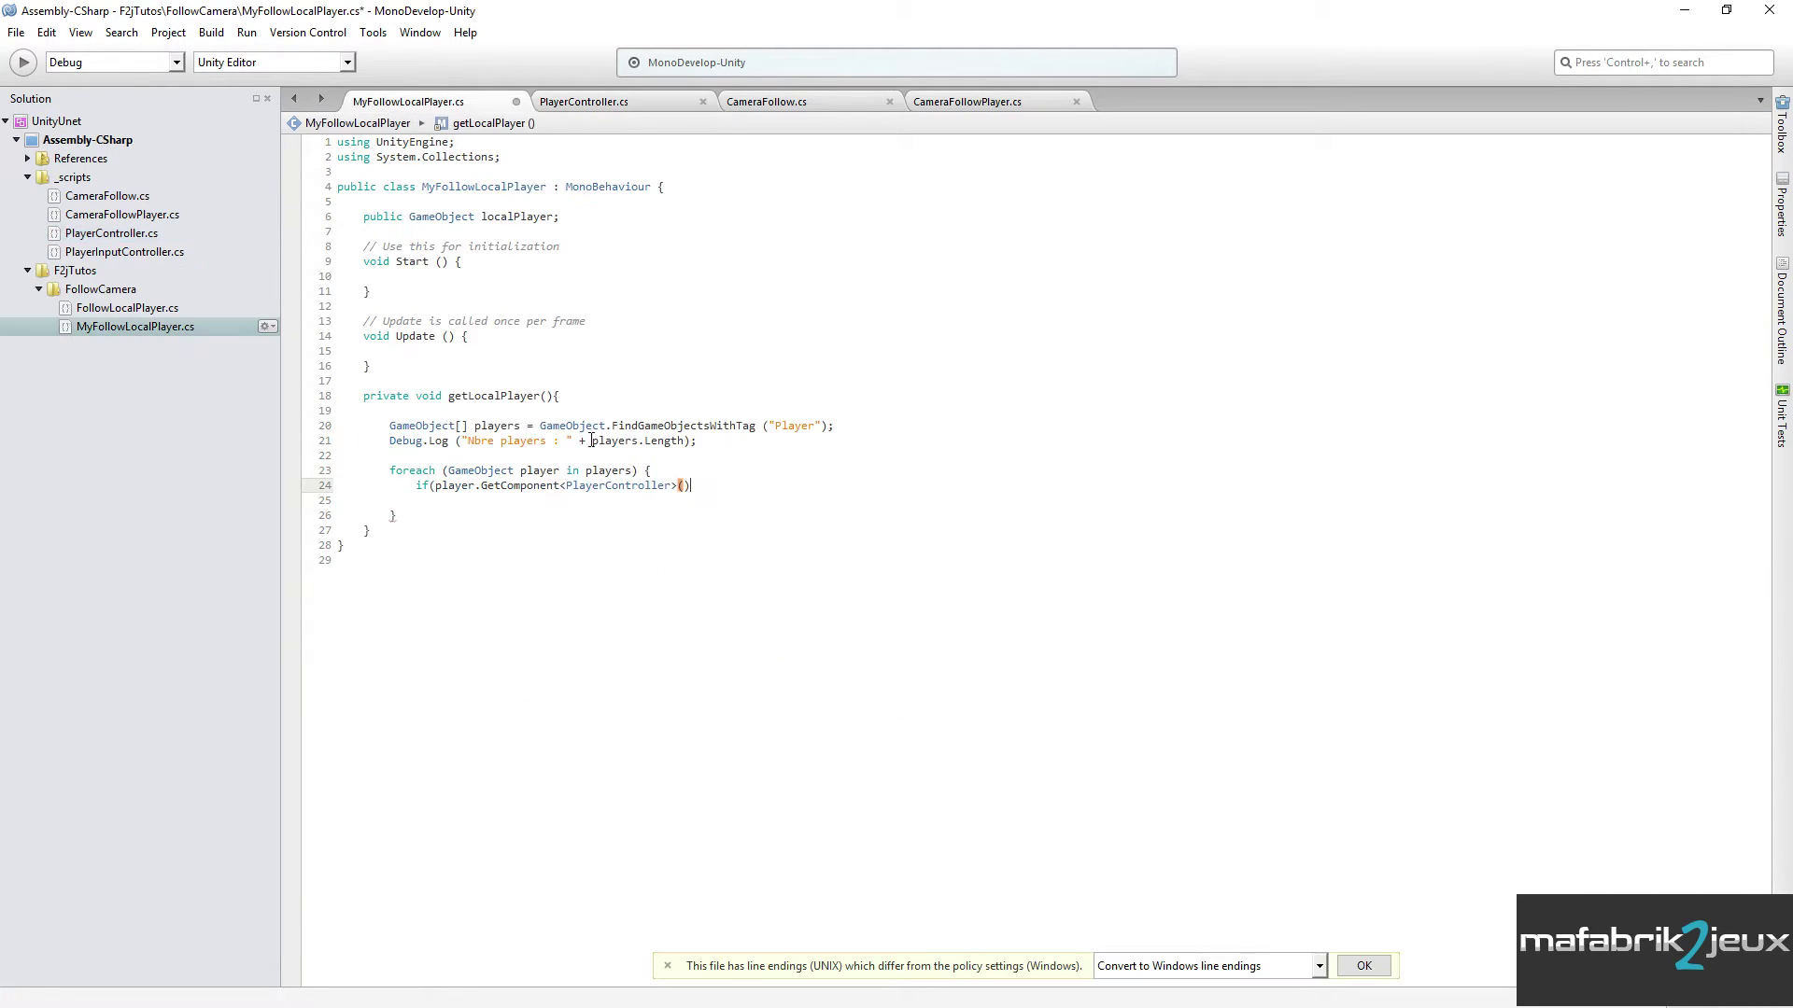
text(.is)
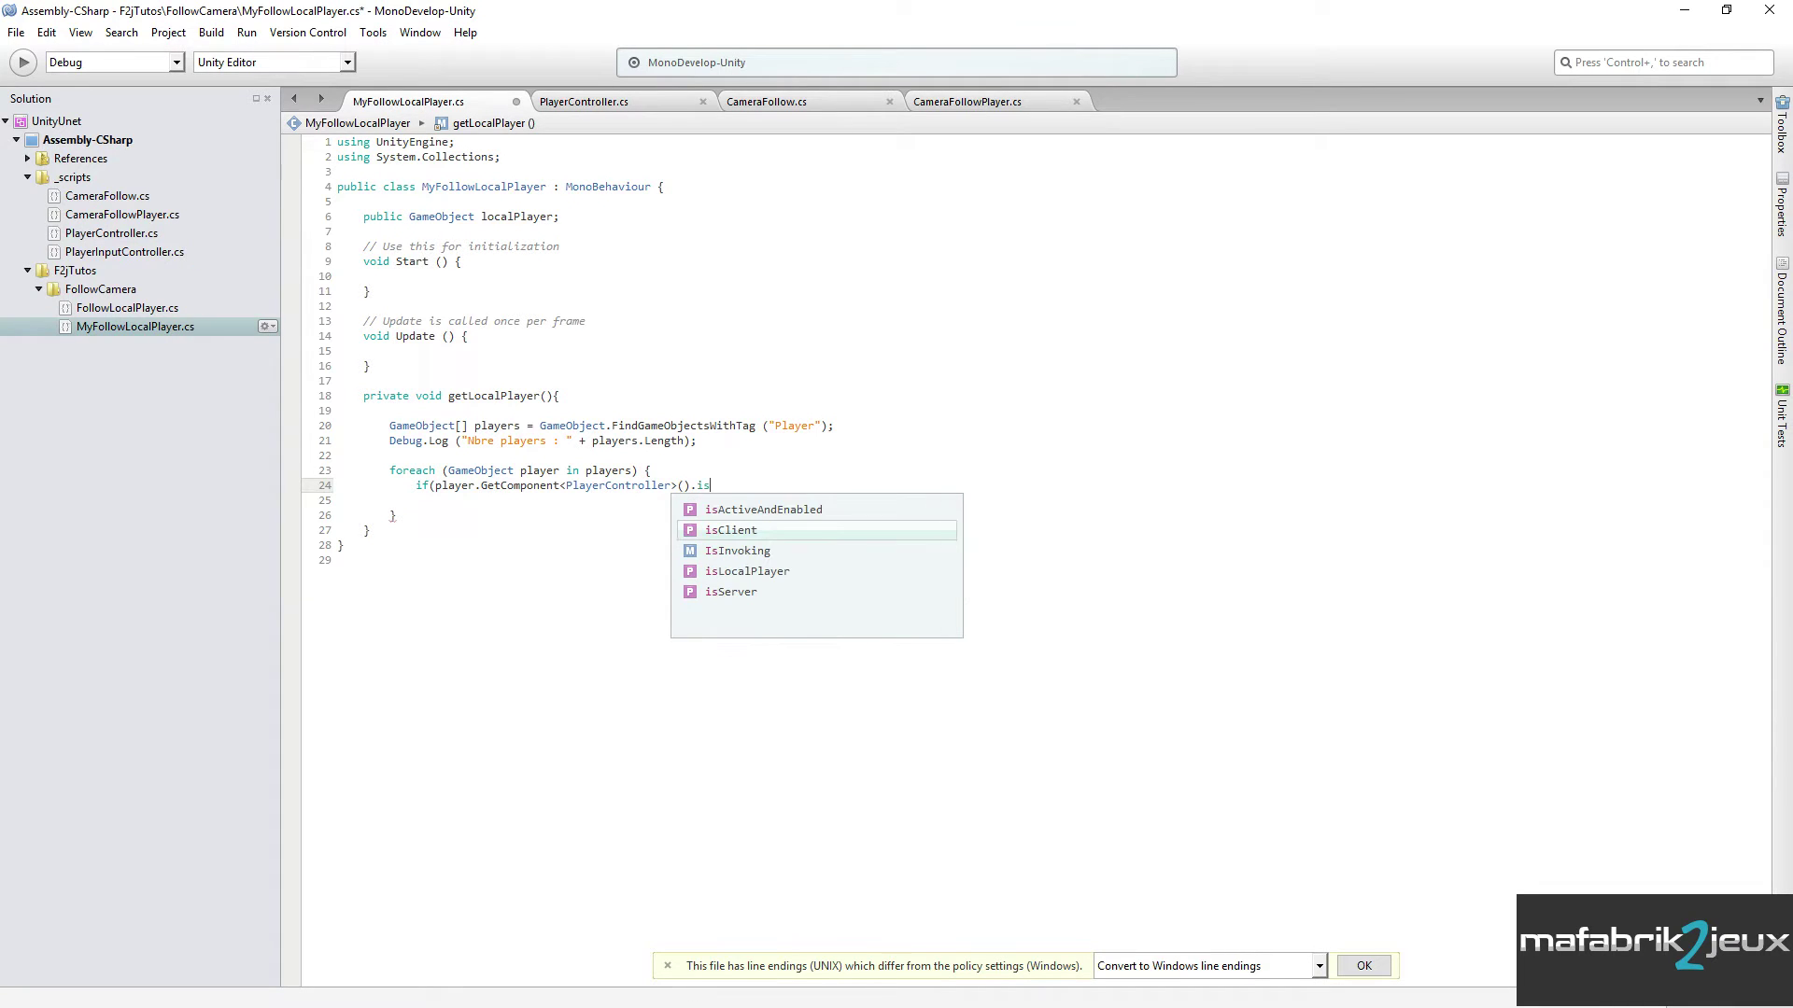
key(Down)
key(Down)
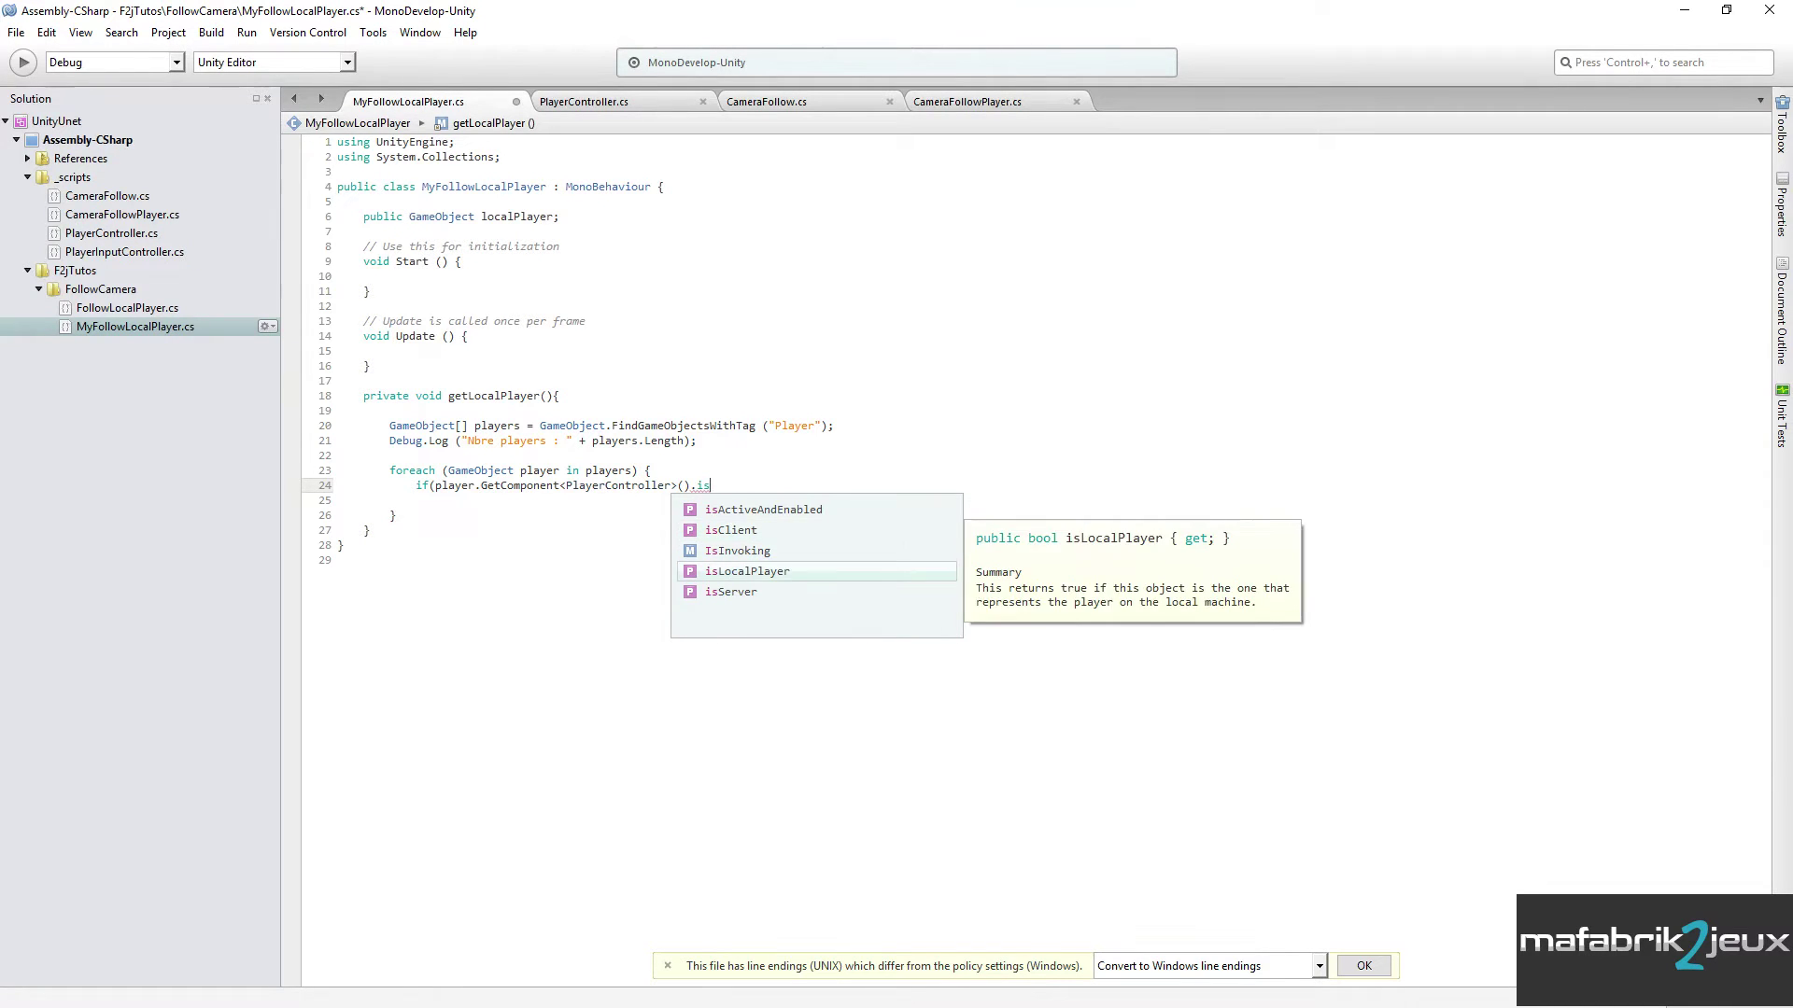
key(Return)
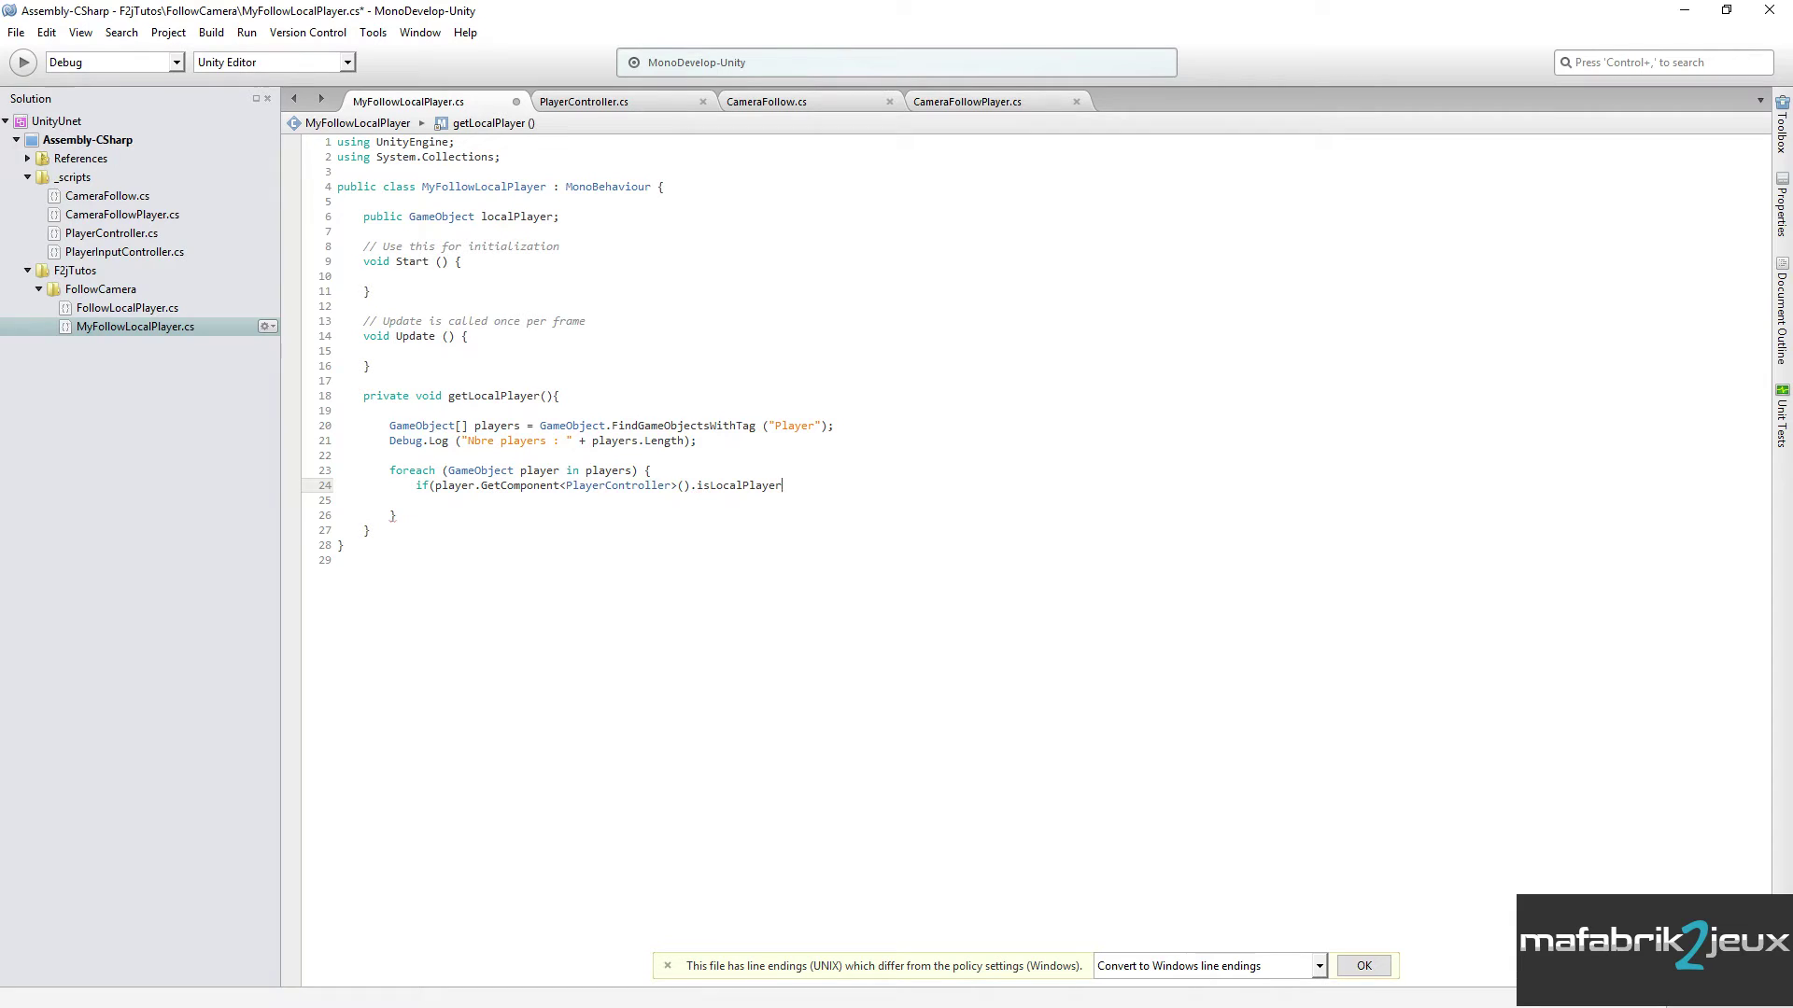
text() {)
key(Return)
text(})
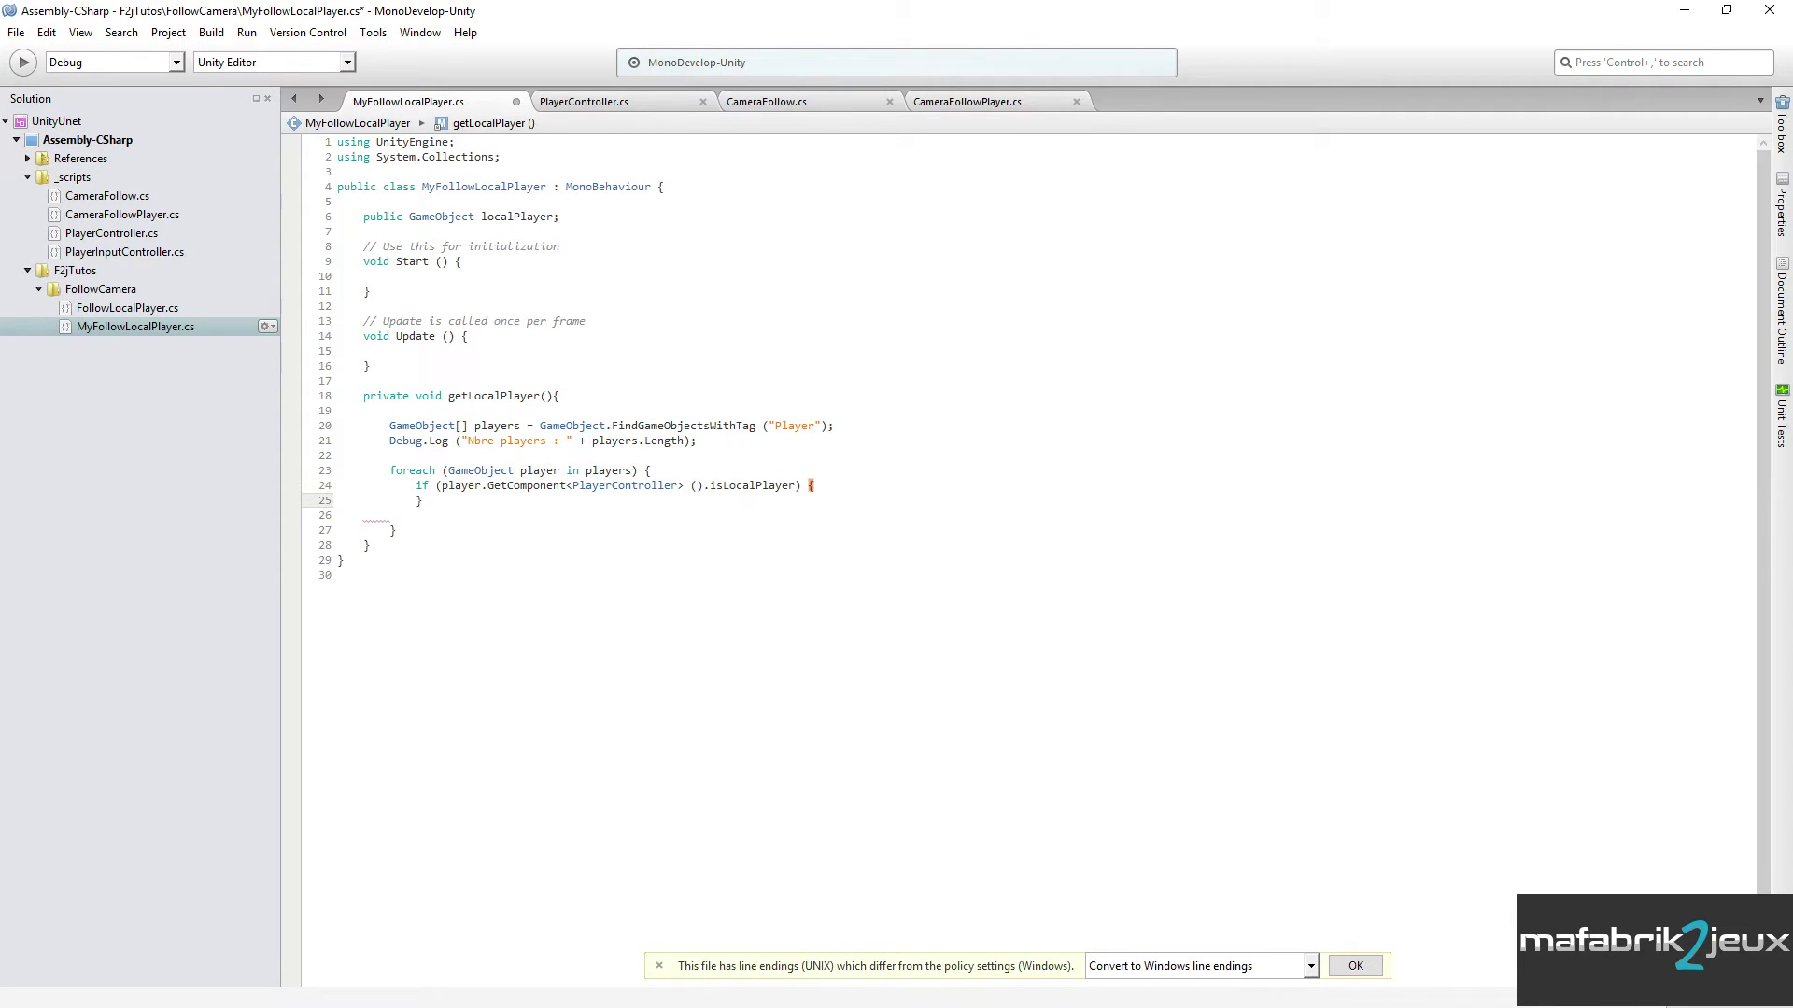
key(Left)
key(Return)
key(Return)
- Copy the Debug.Log line into the if block, changing its message to "on vient de trouver le player local !!"
click(464, 505)
drag(443, 485, 798, 486)
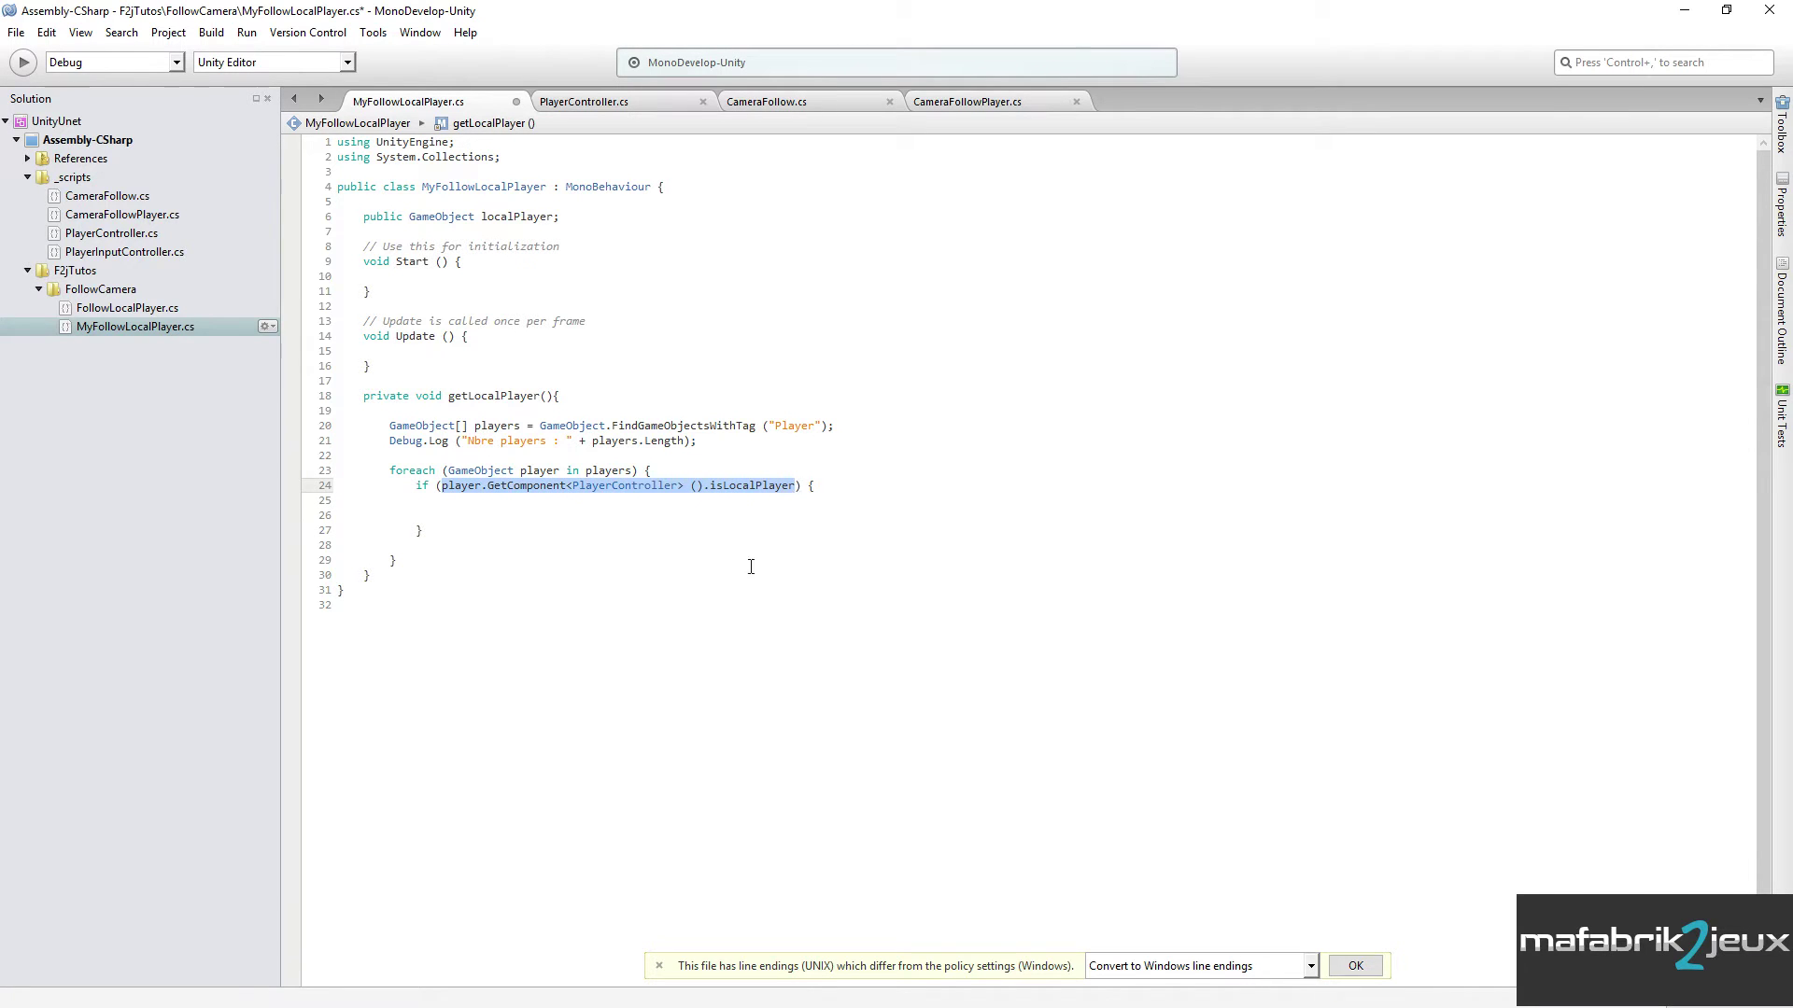
click(467, 506)
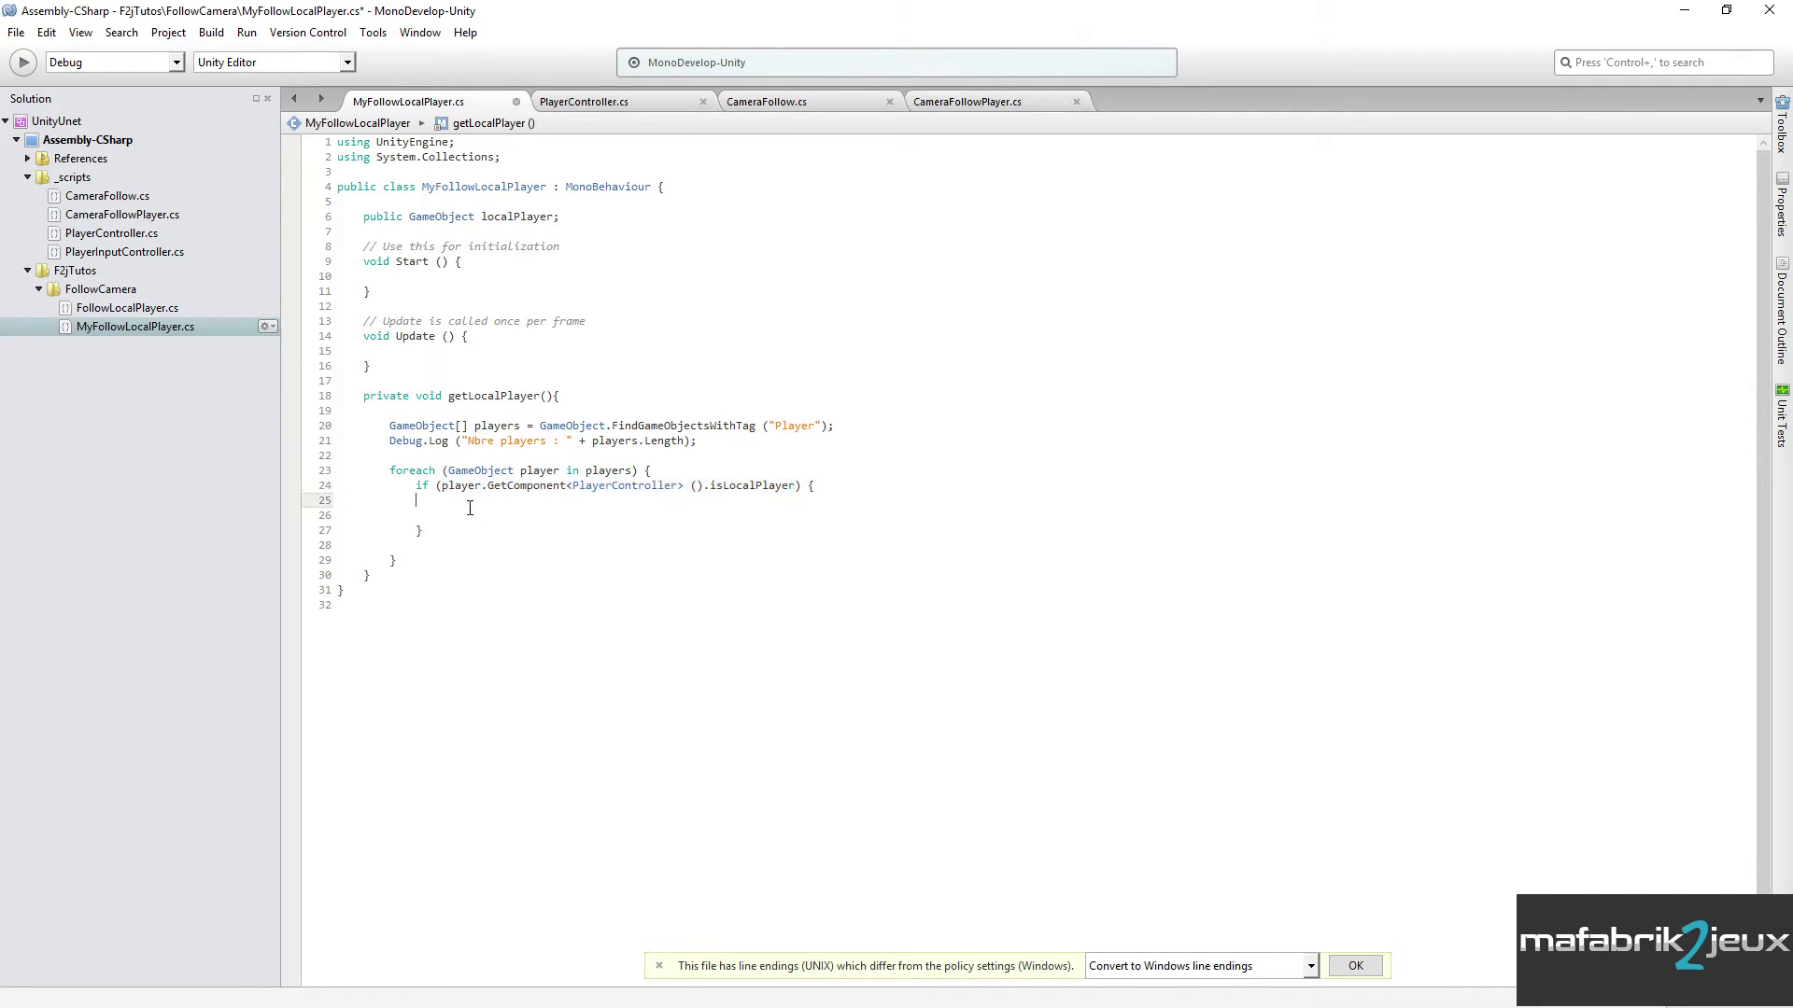
key(Tab)
drag(389, 441, 698, 441)
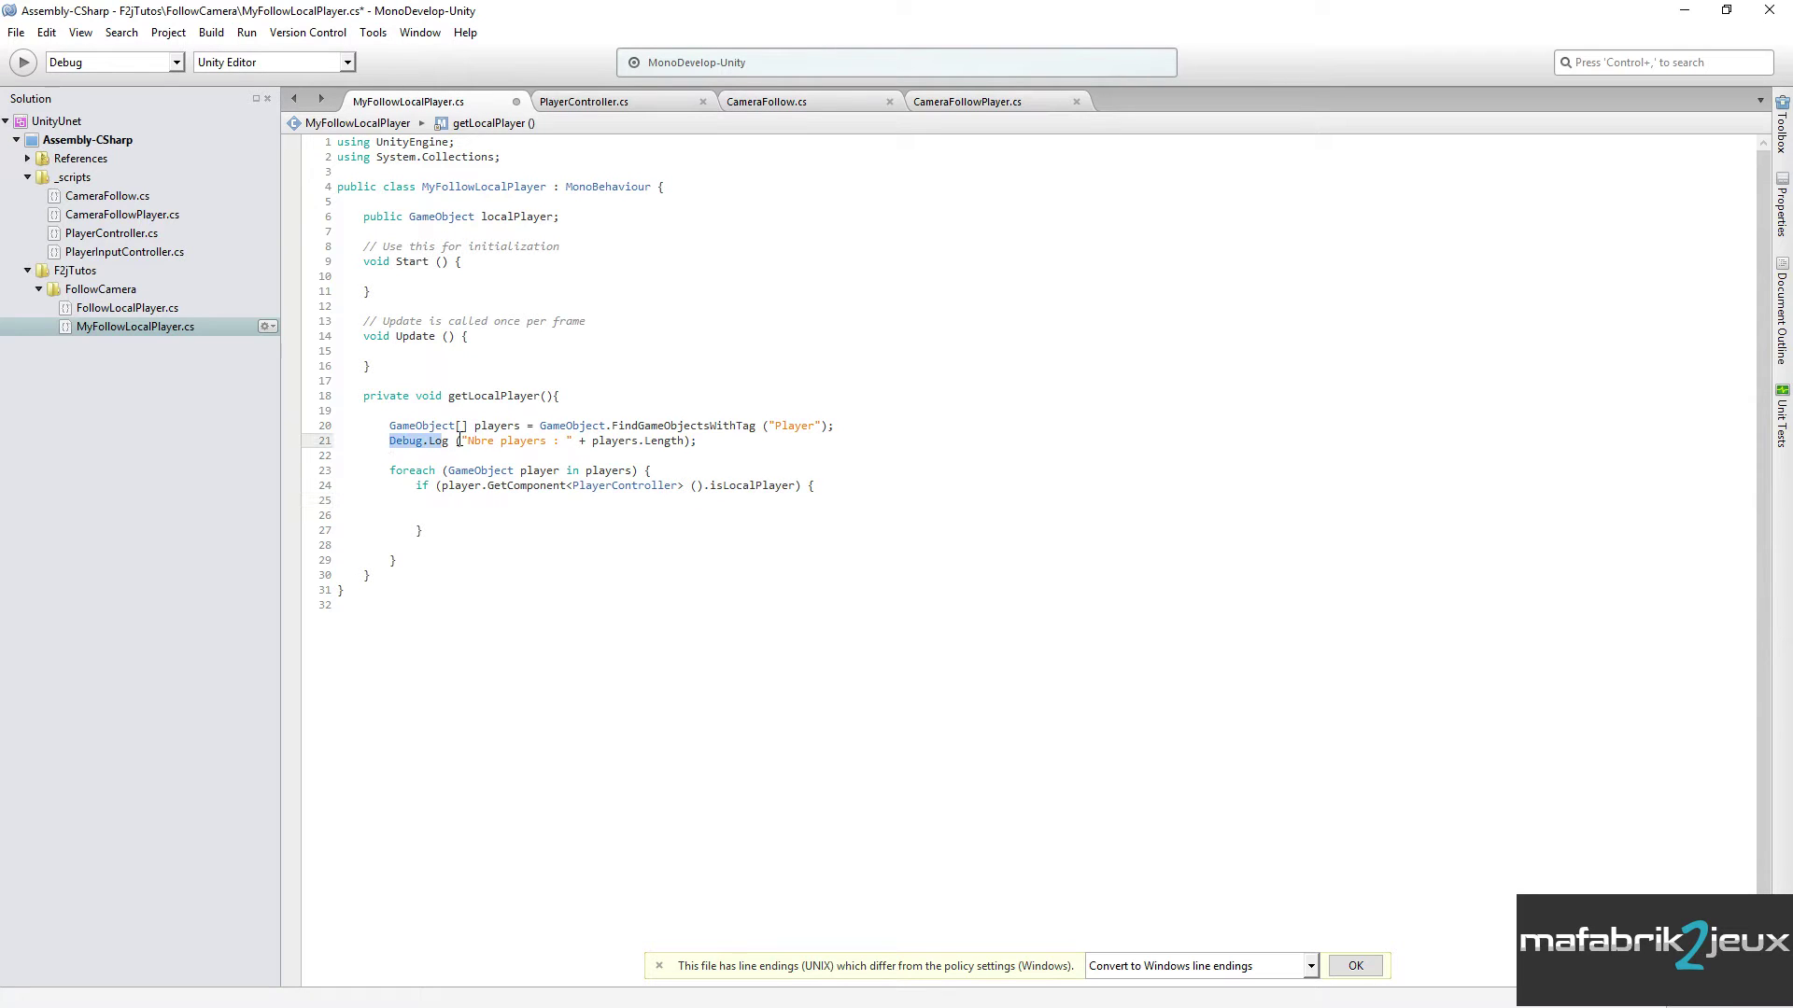
click(467, 515)
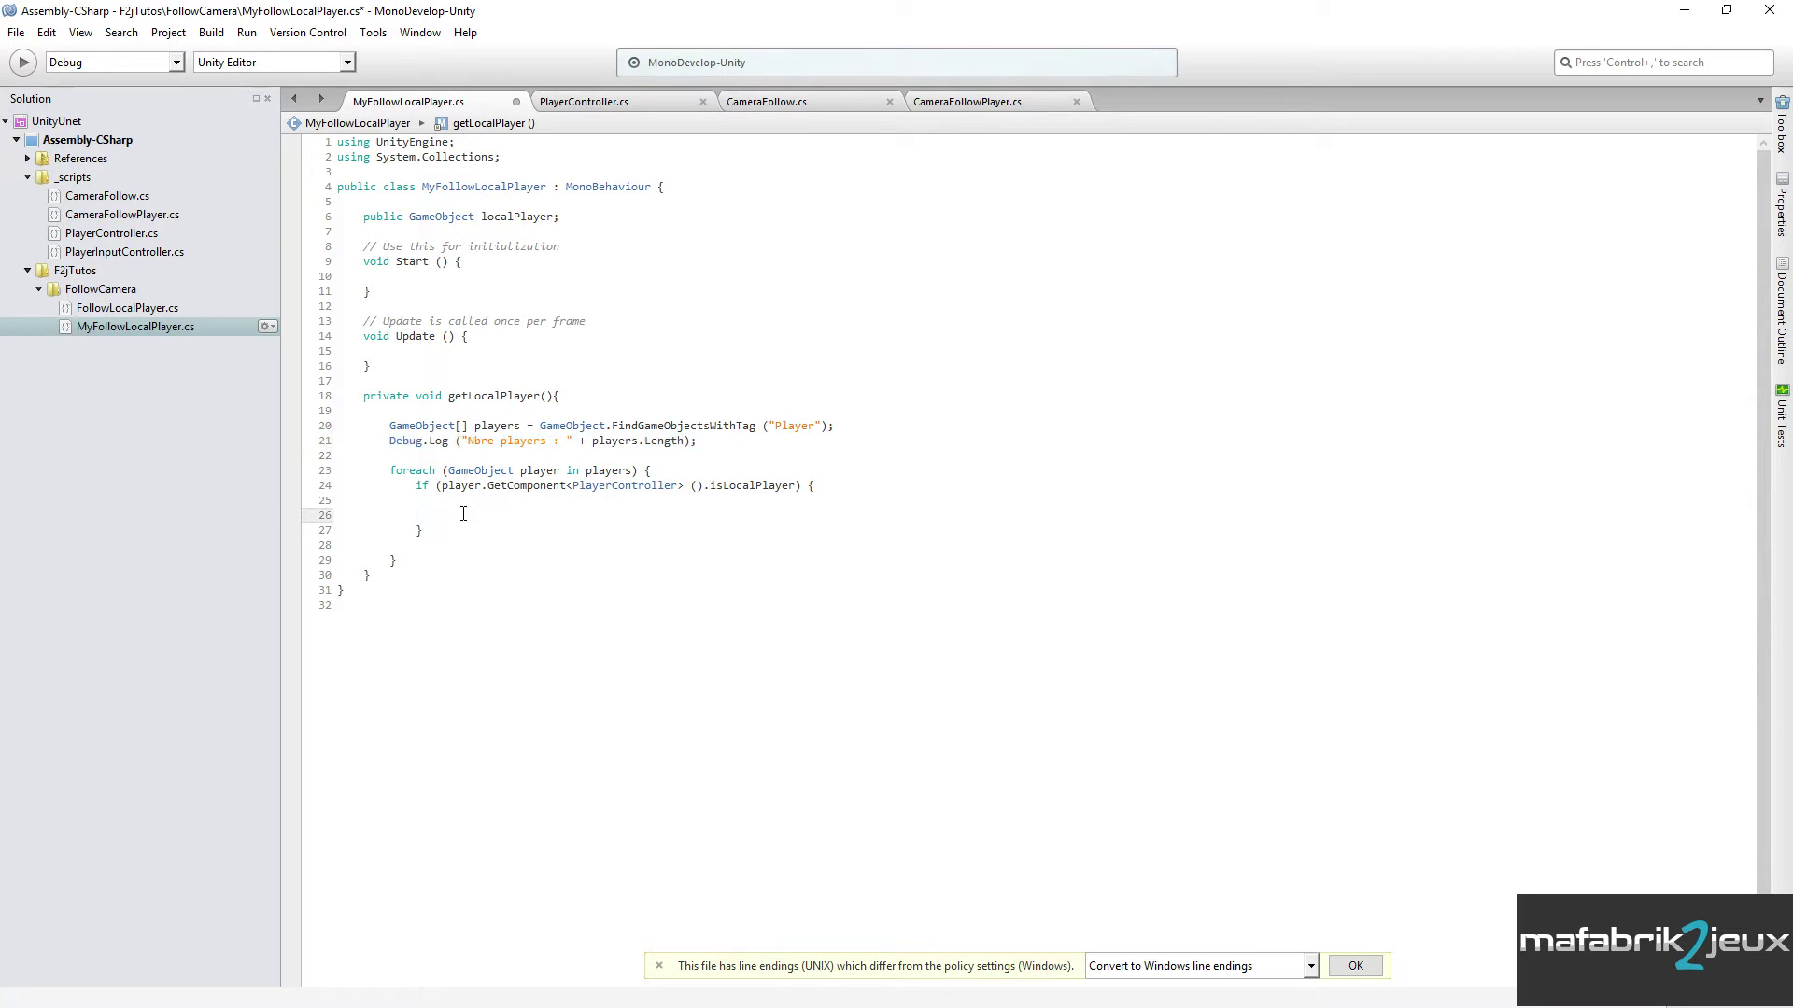
text(Debug.Log ("Nbre players : " + players.Length);)
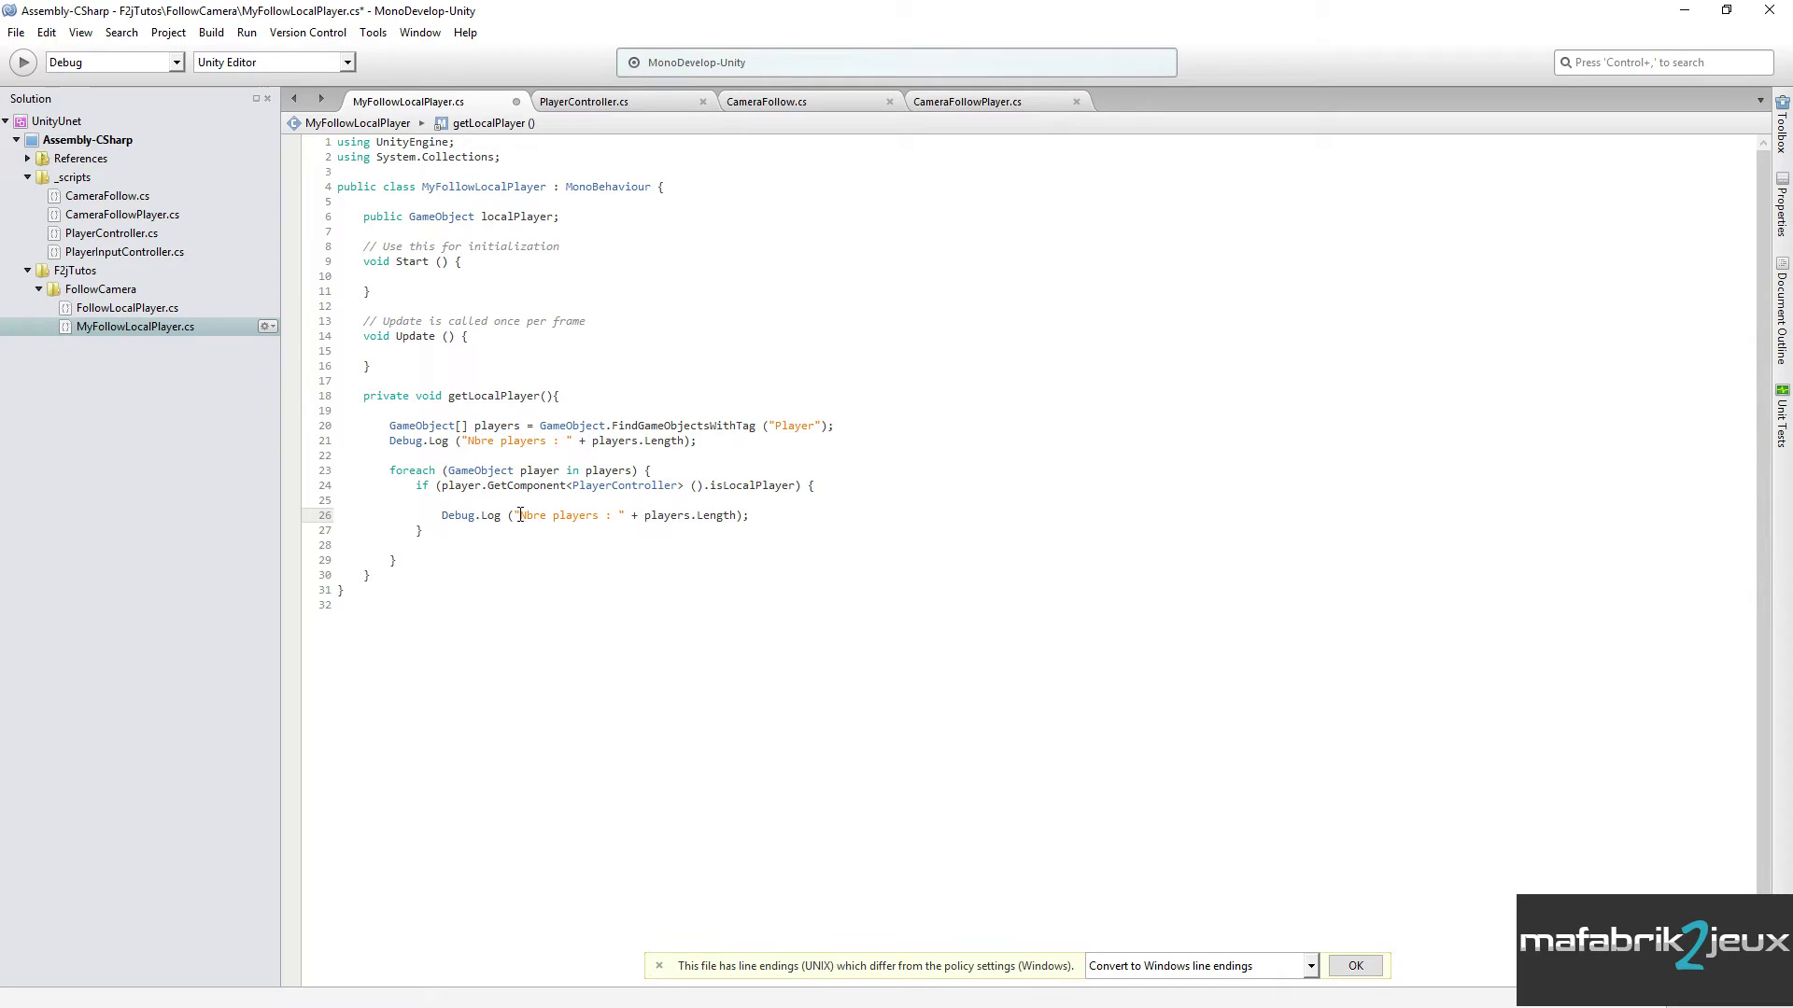
drag(519, 516, 736, 515)
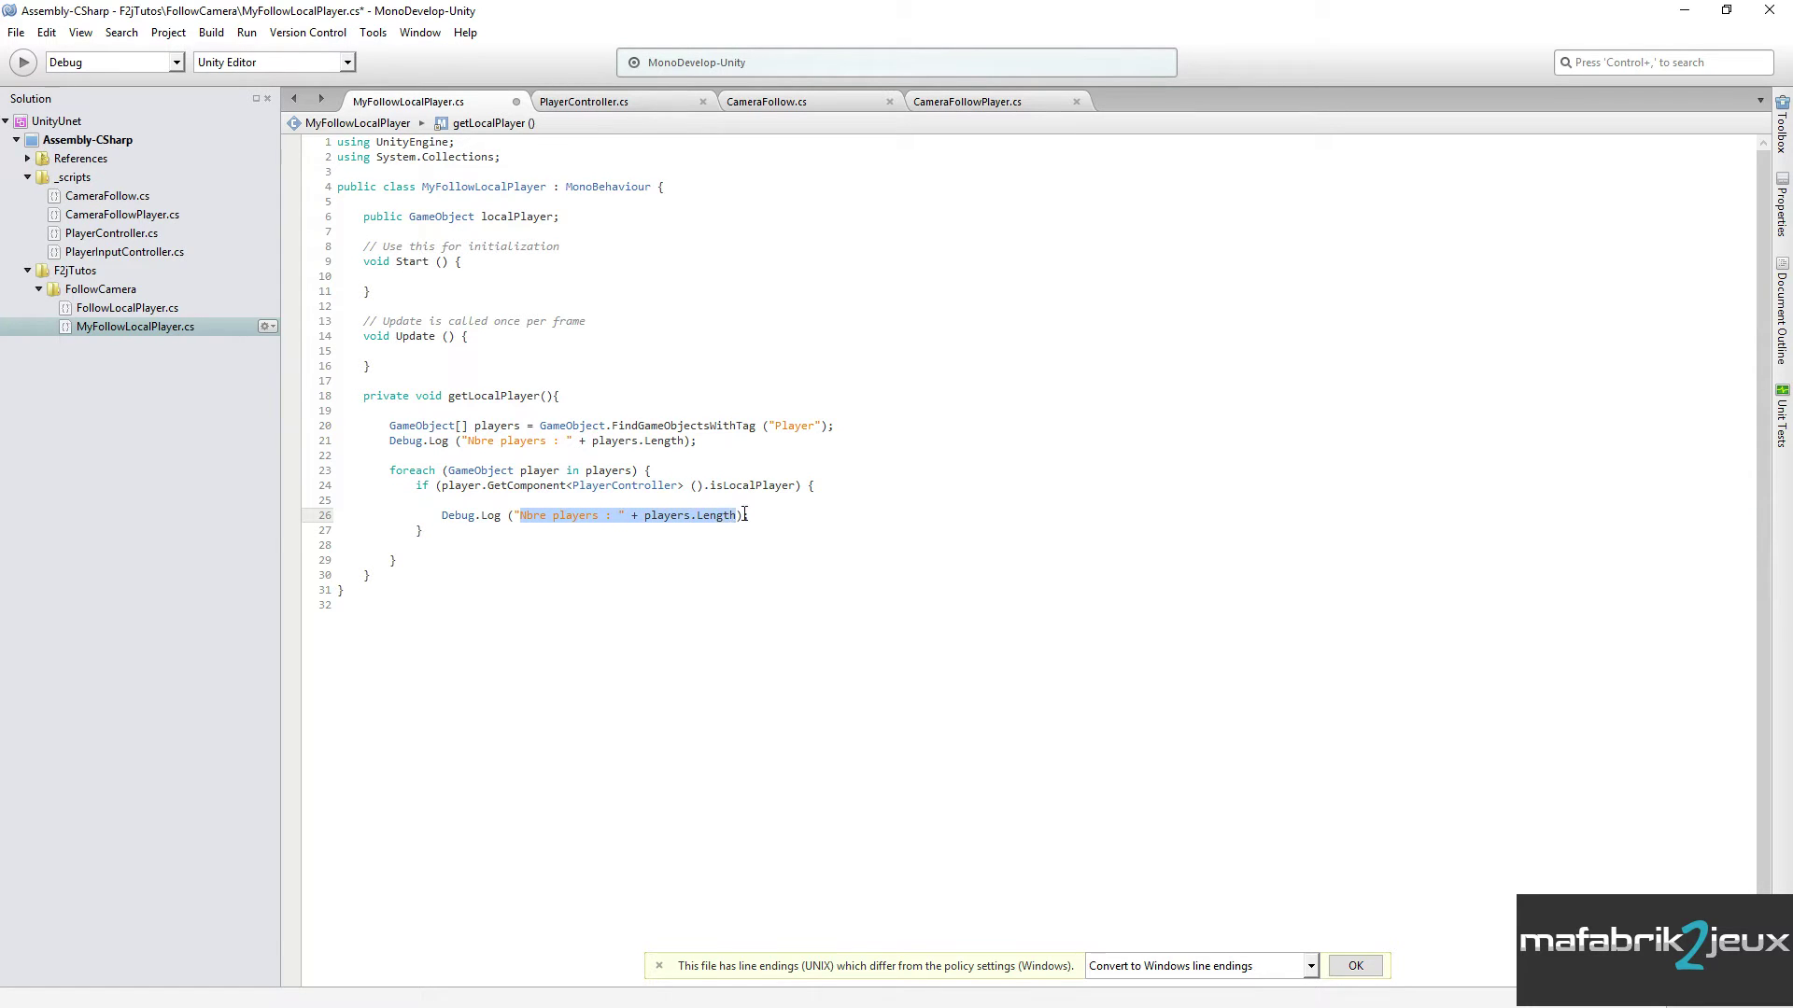
text(on vient de trou)
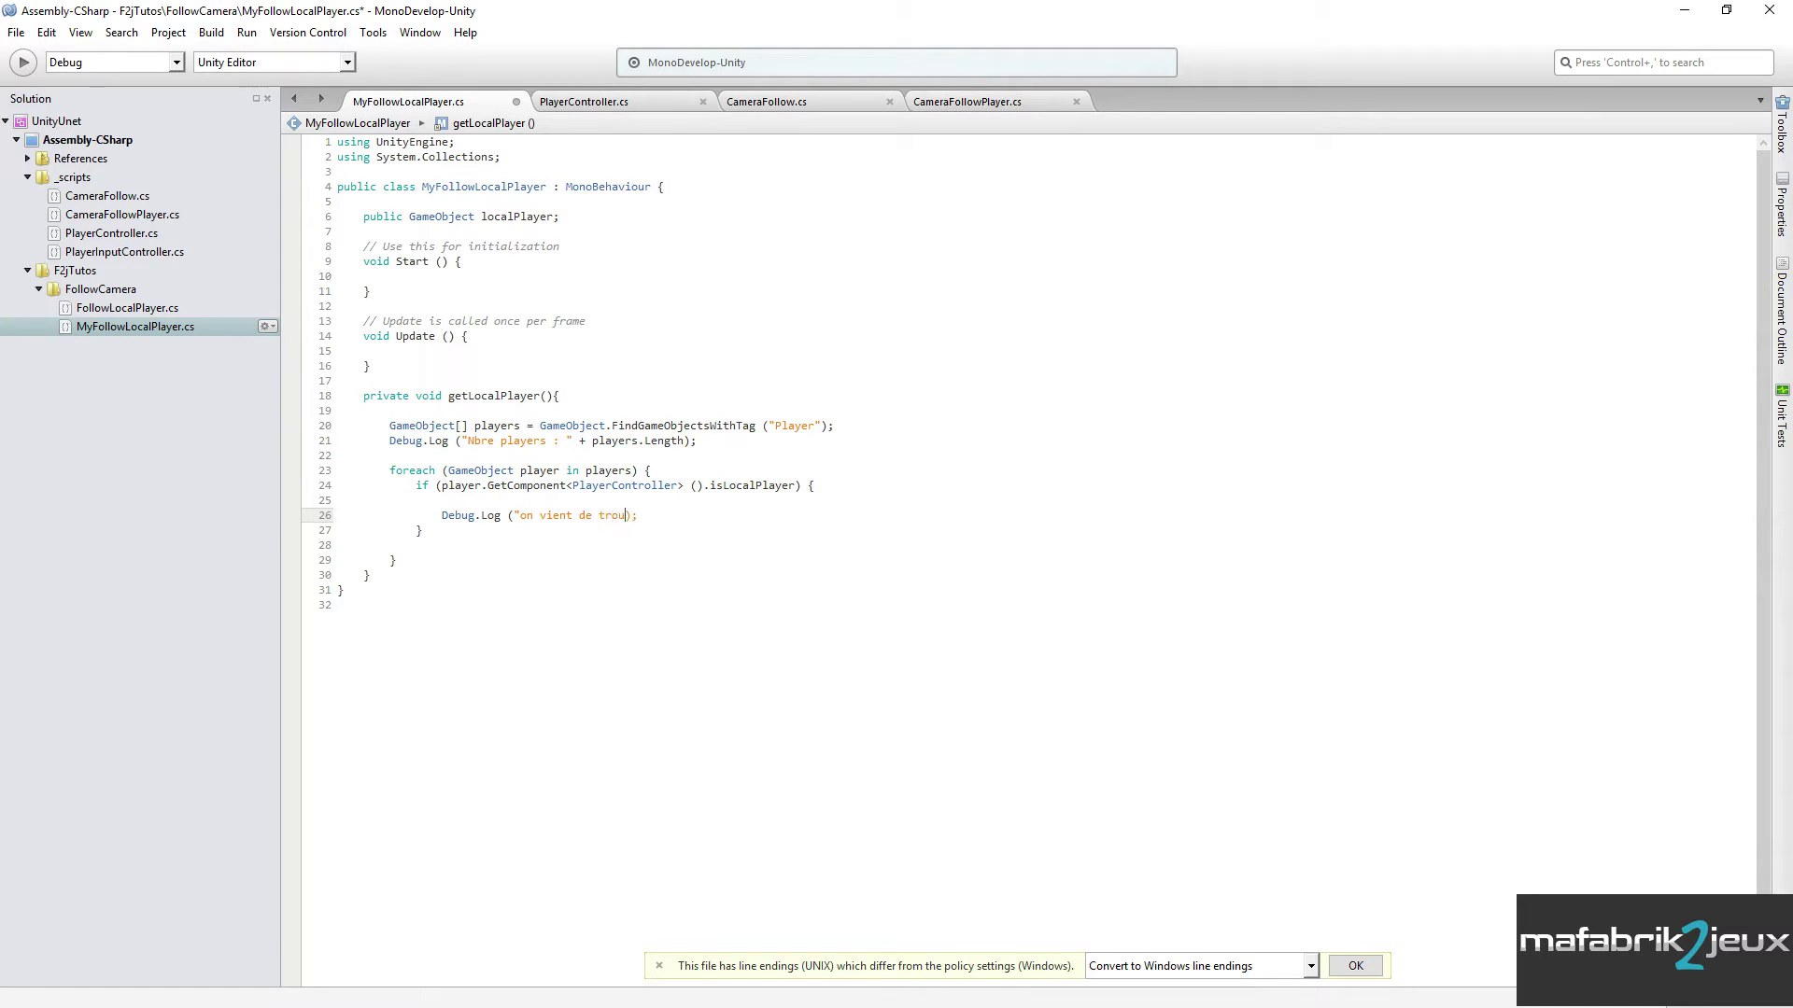
text(ver le player )
text(local !!)
text(")
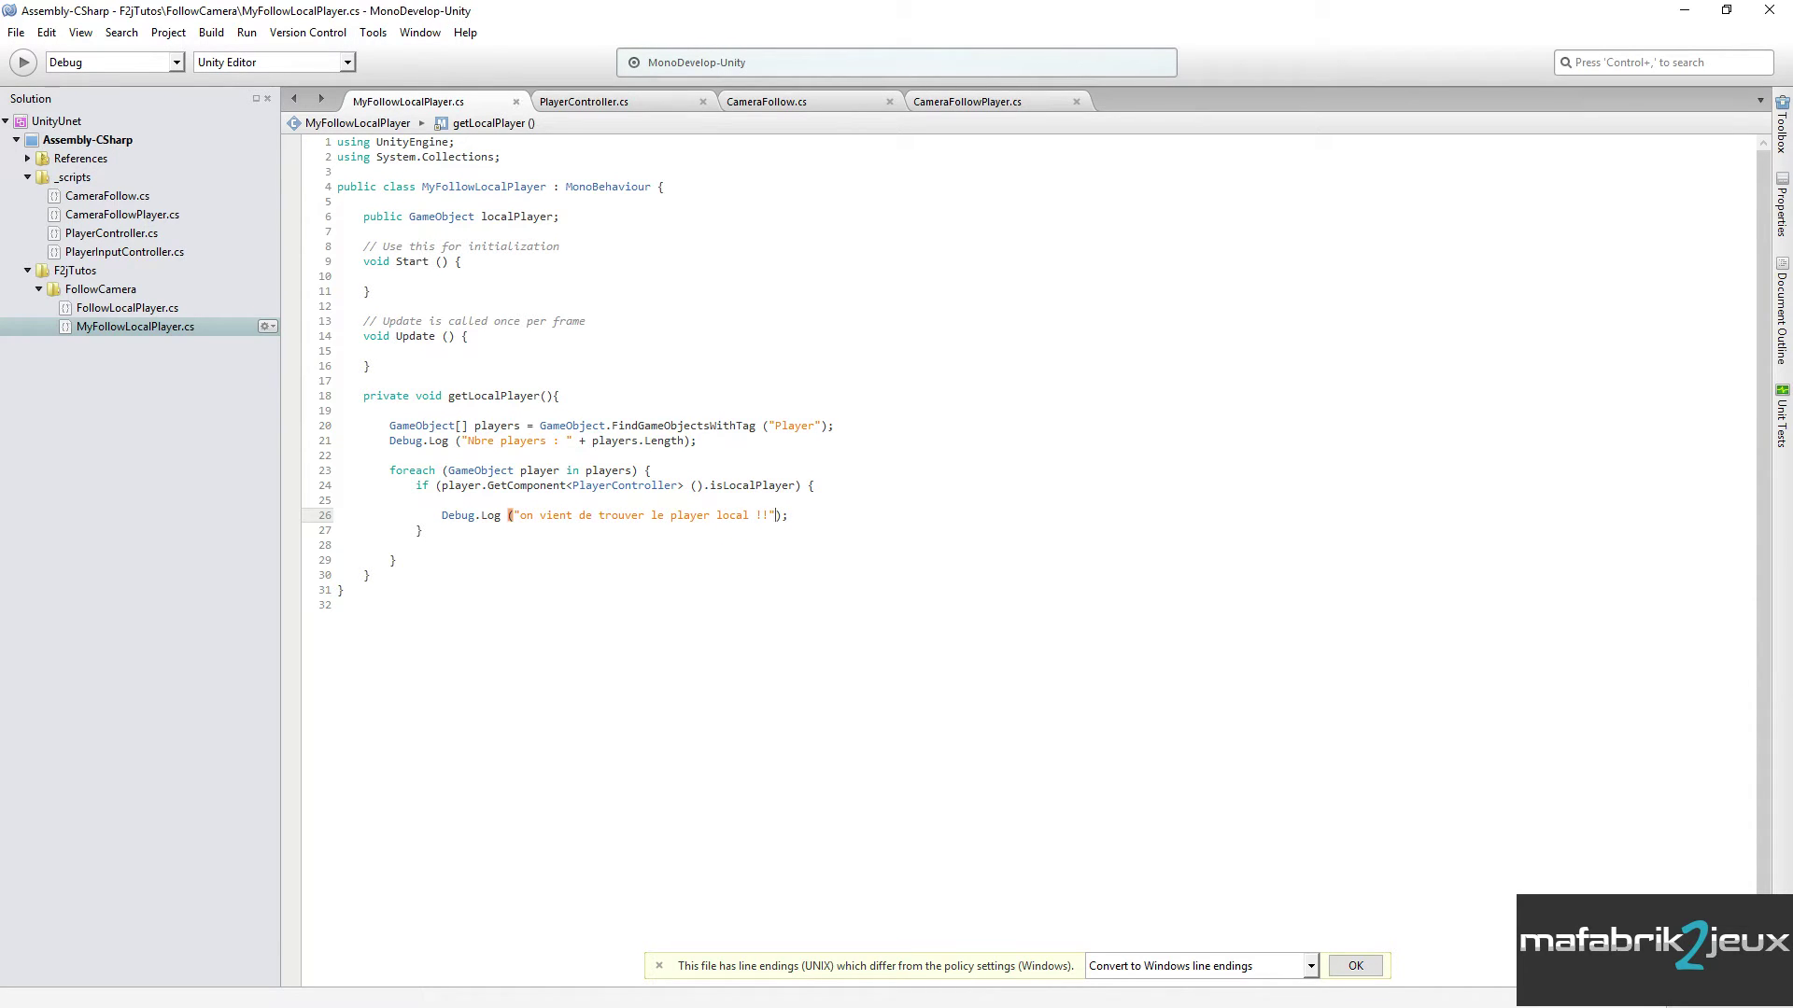
- Add localPlayer = player; after the Debug.Log in the if block
click(512, 216)
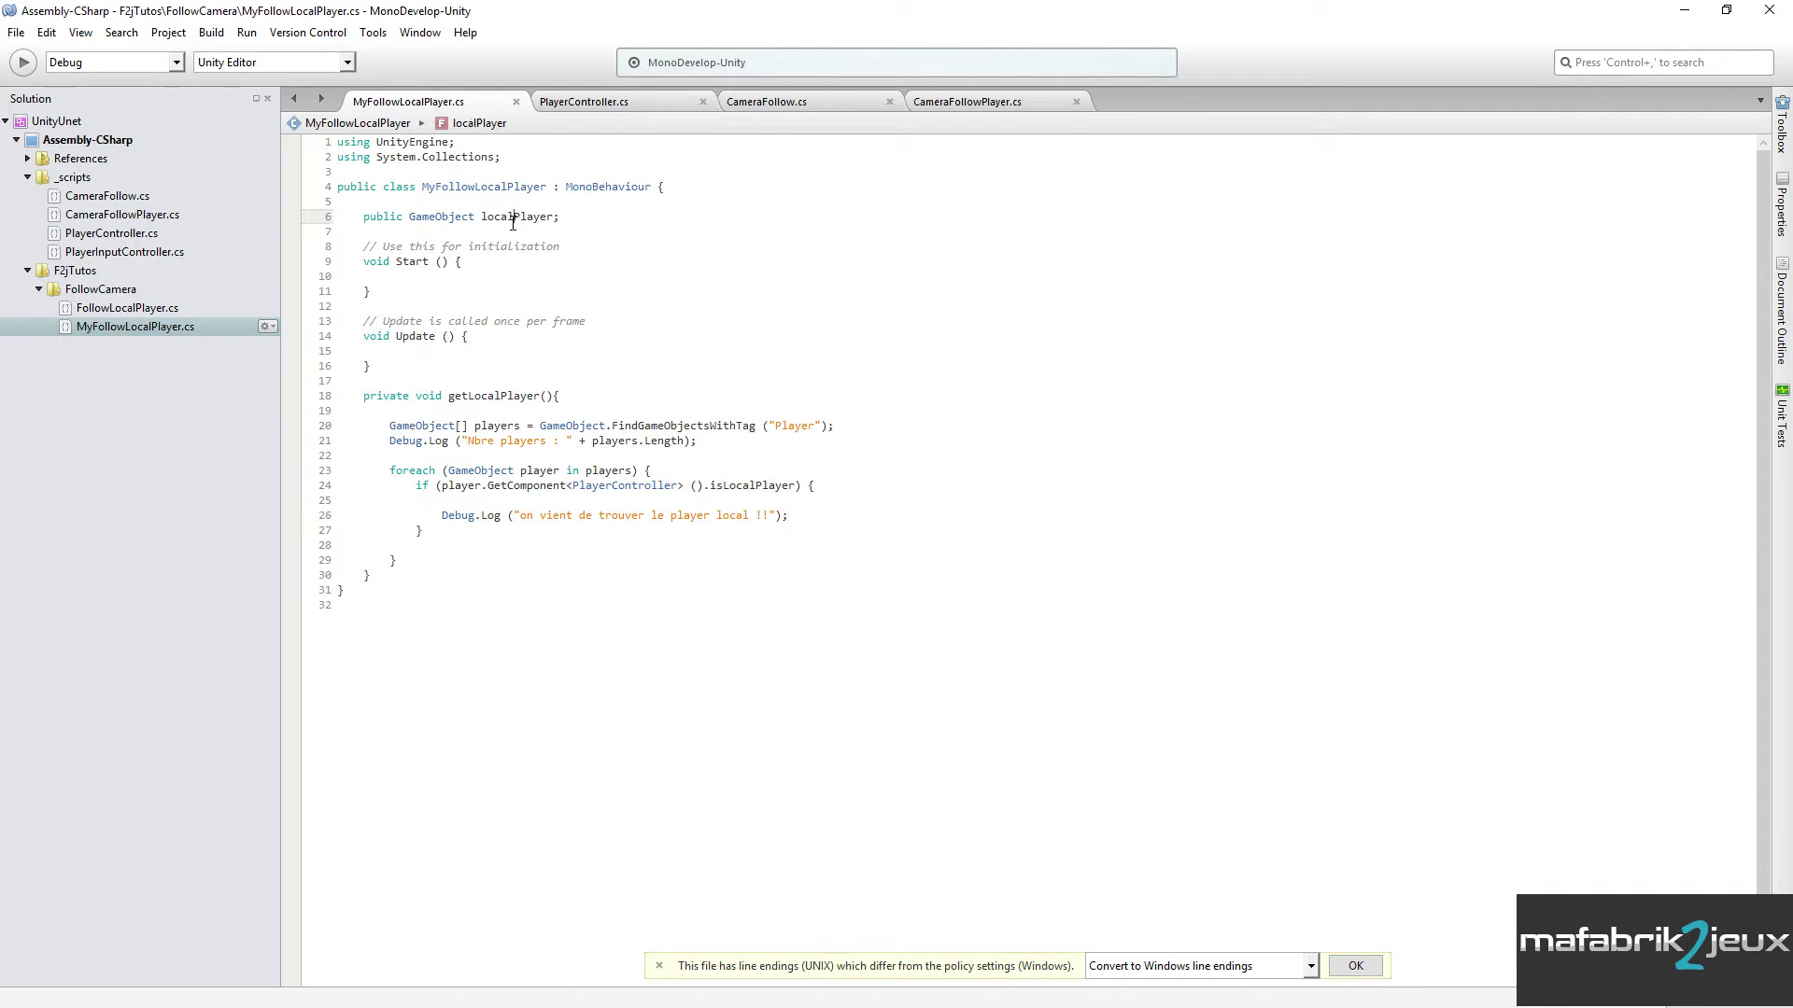
click(822, 515)
key(Return)
text(localPlayer)
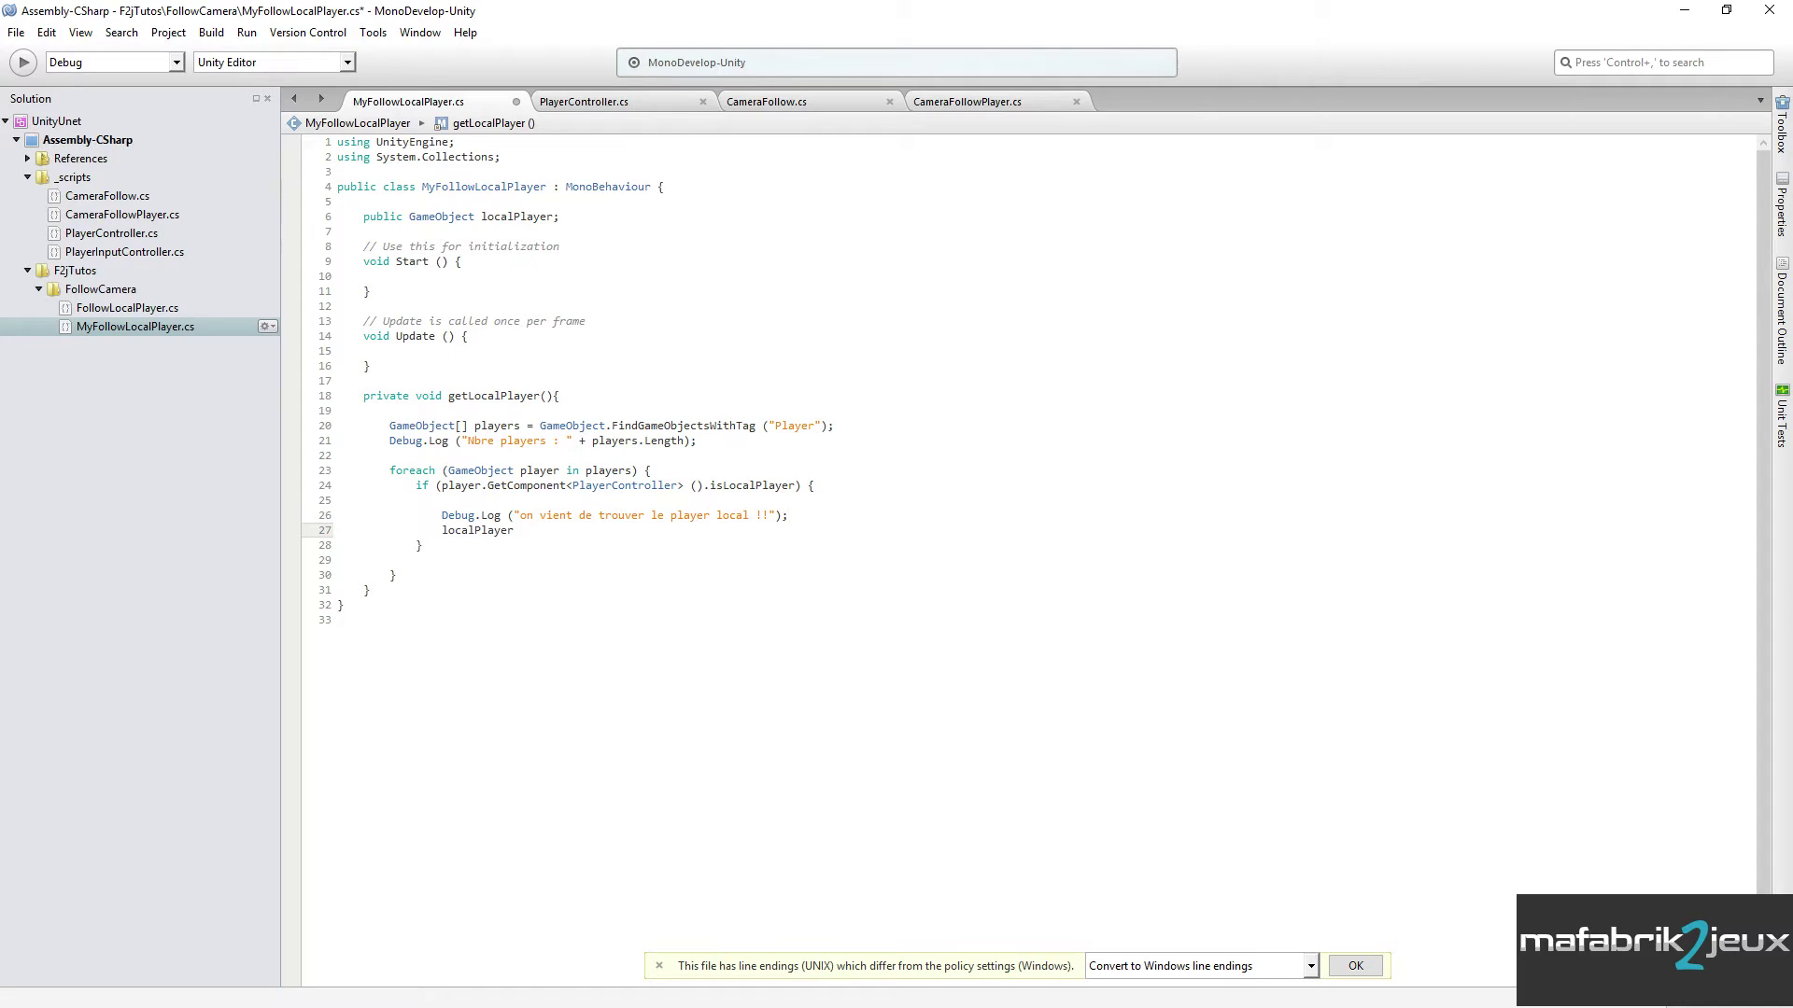
text( = player)
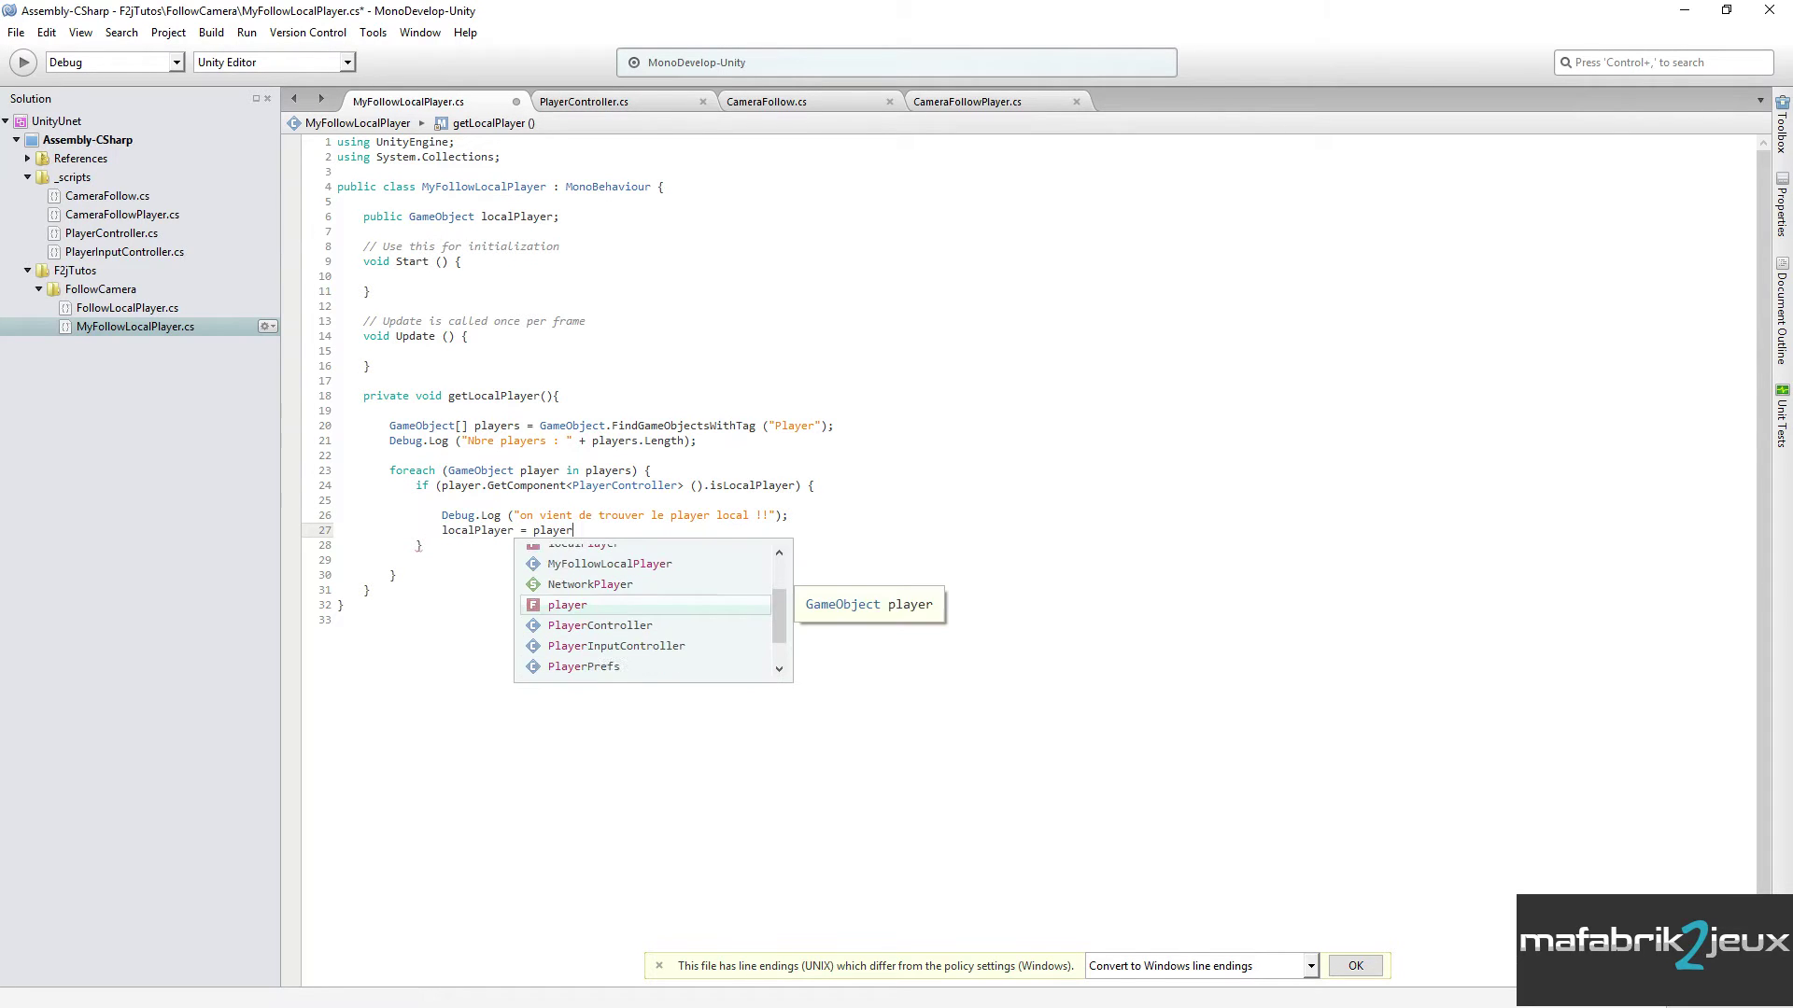
text(;)
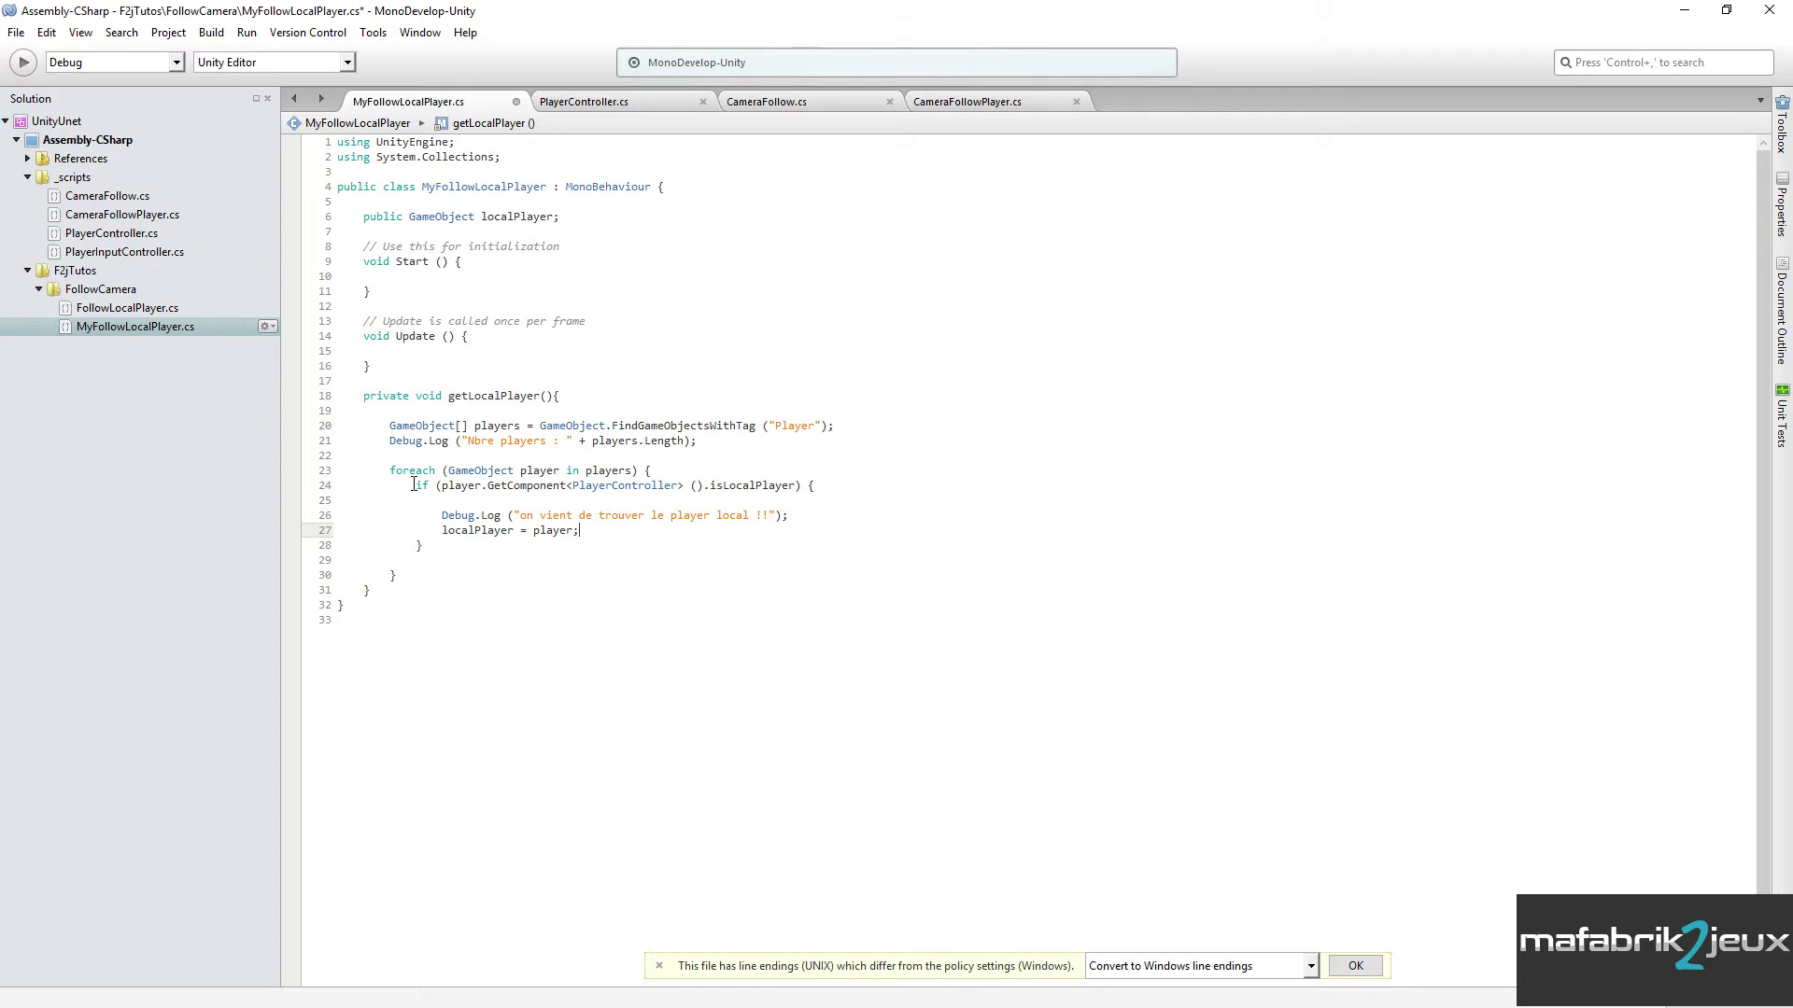
- Add break; after the assignment, save, and delete the empty line after the loop
drag(416, 485, 453, 547)
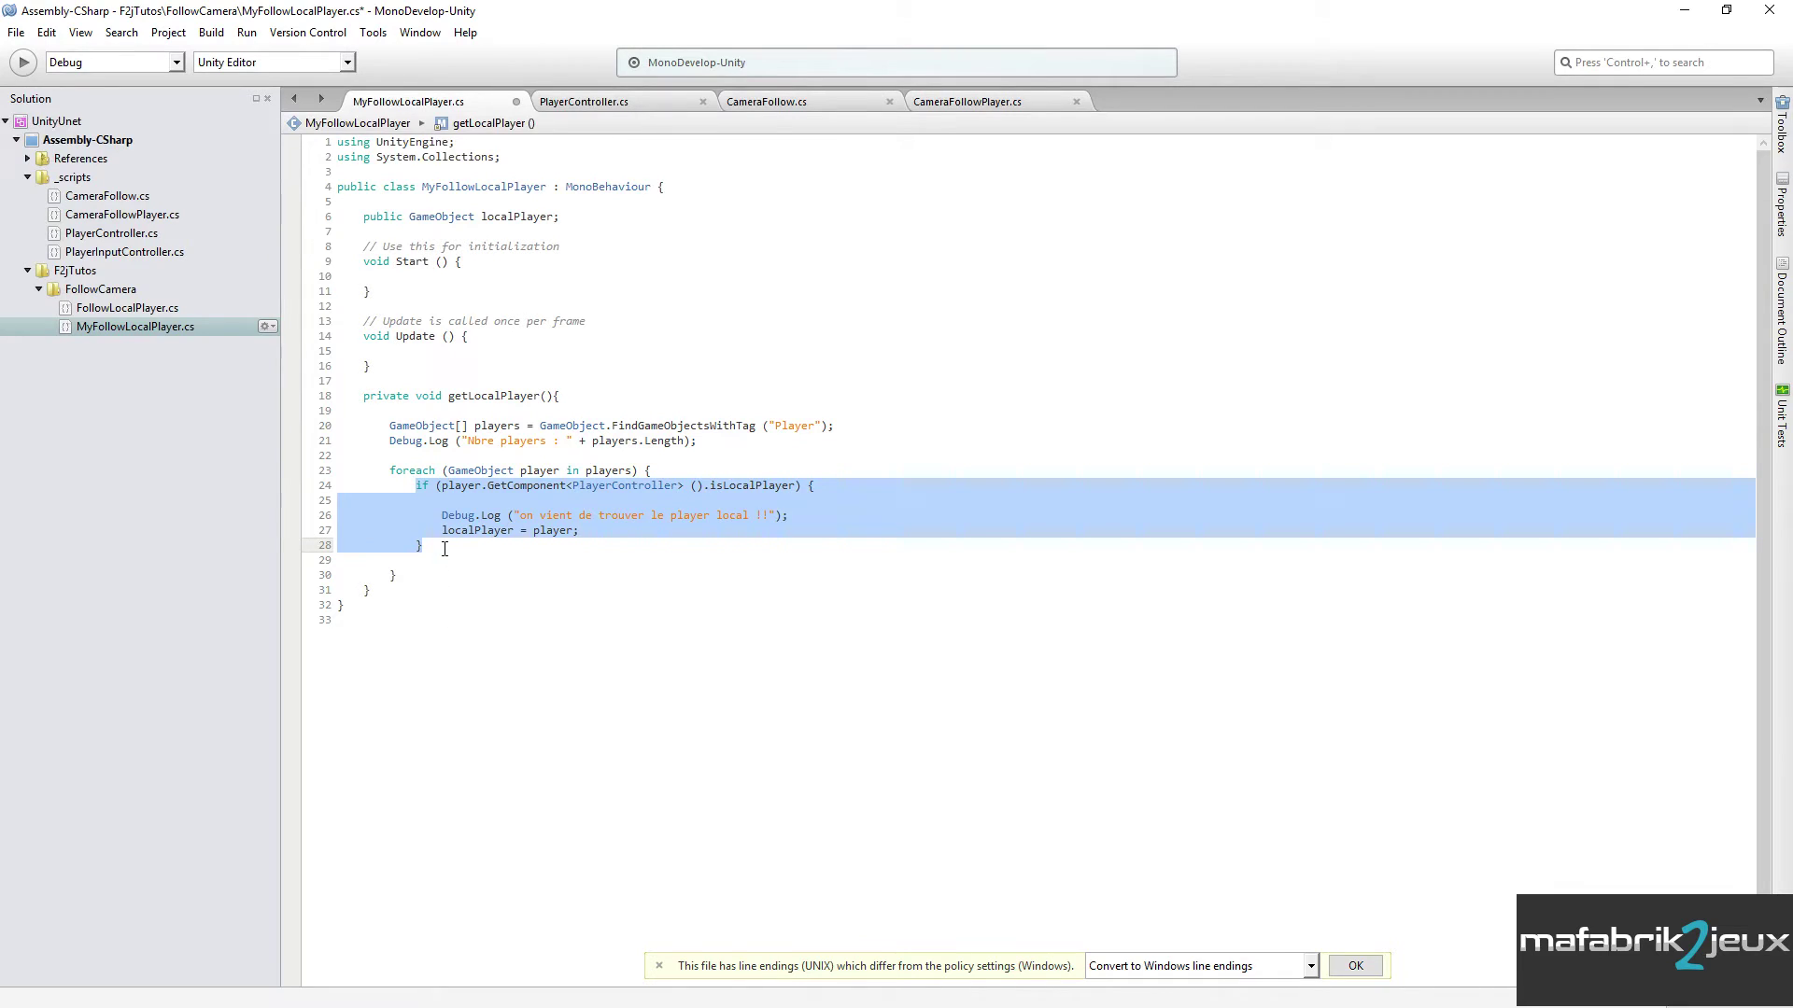
key(Escape)
drag(408, 485, 456, 557)
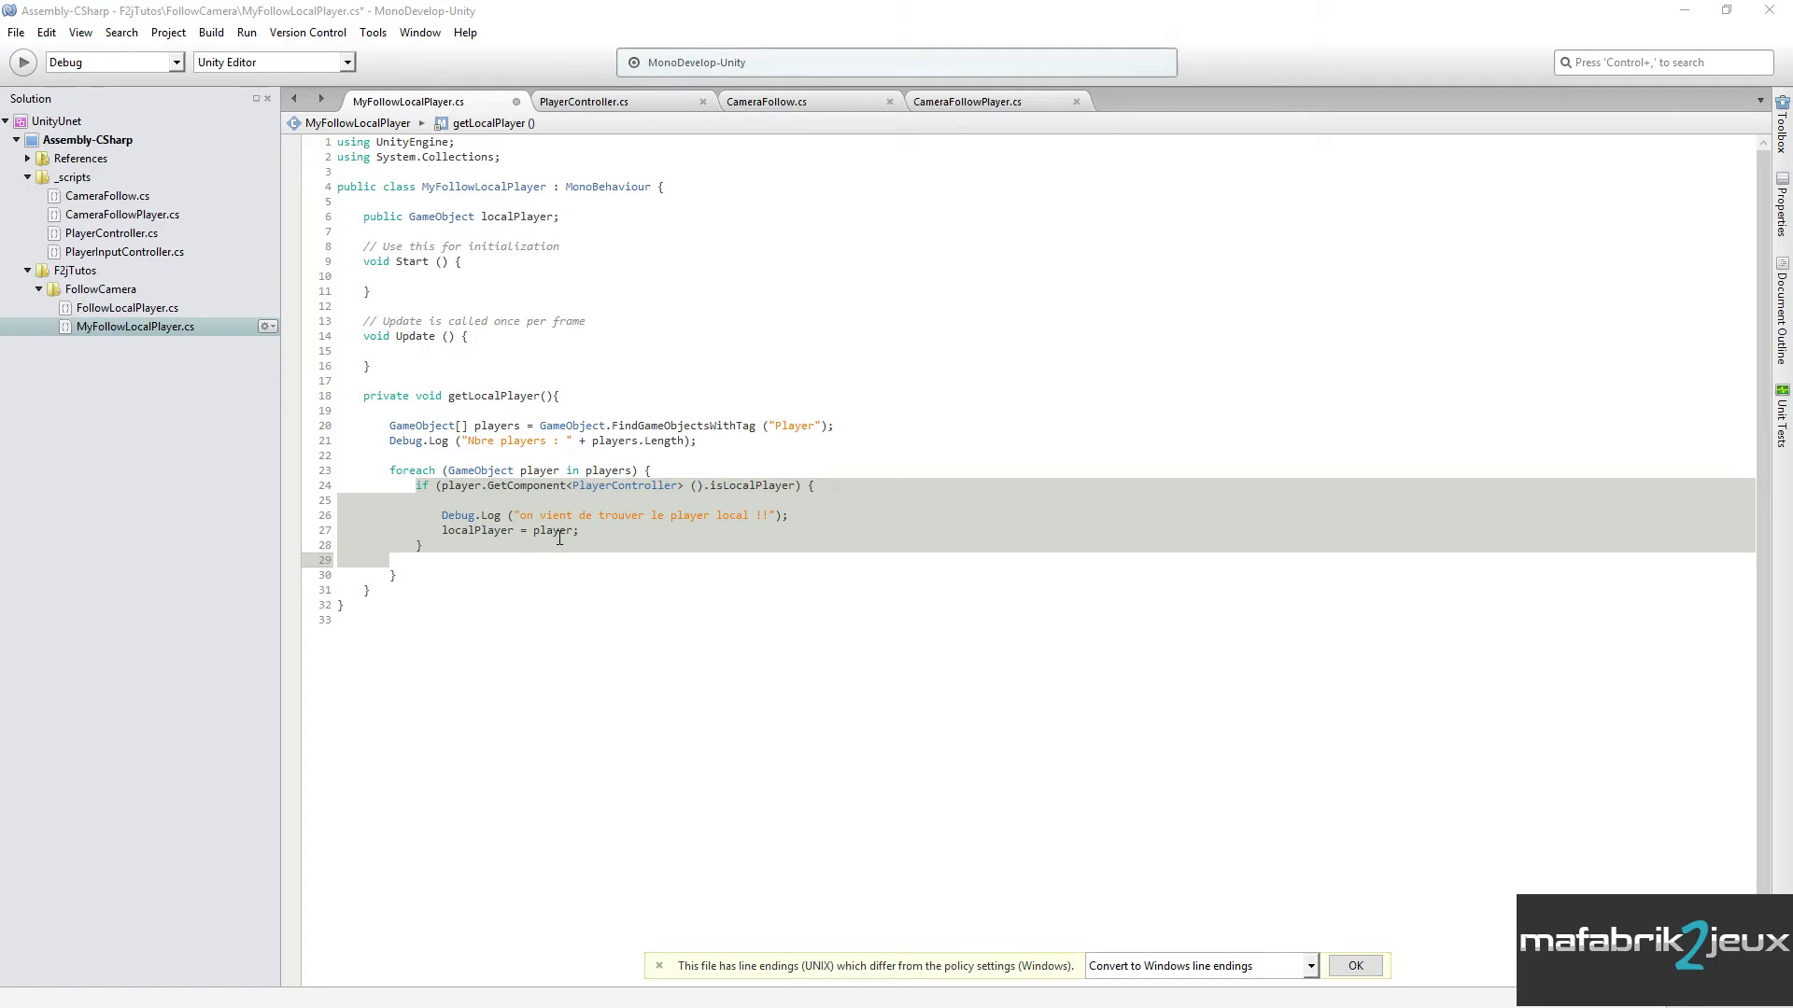
click(595, 528)
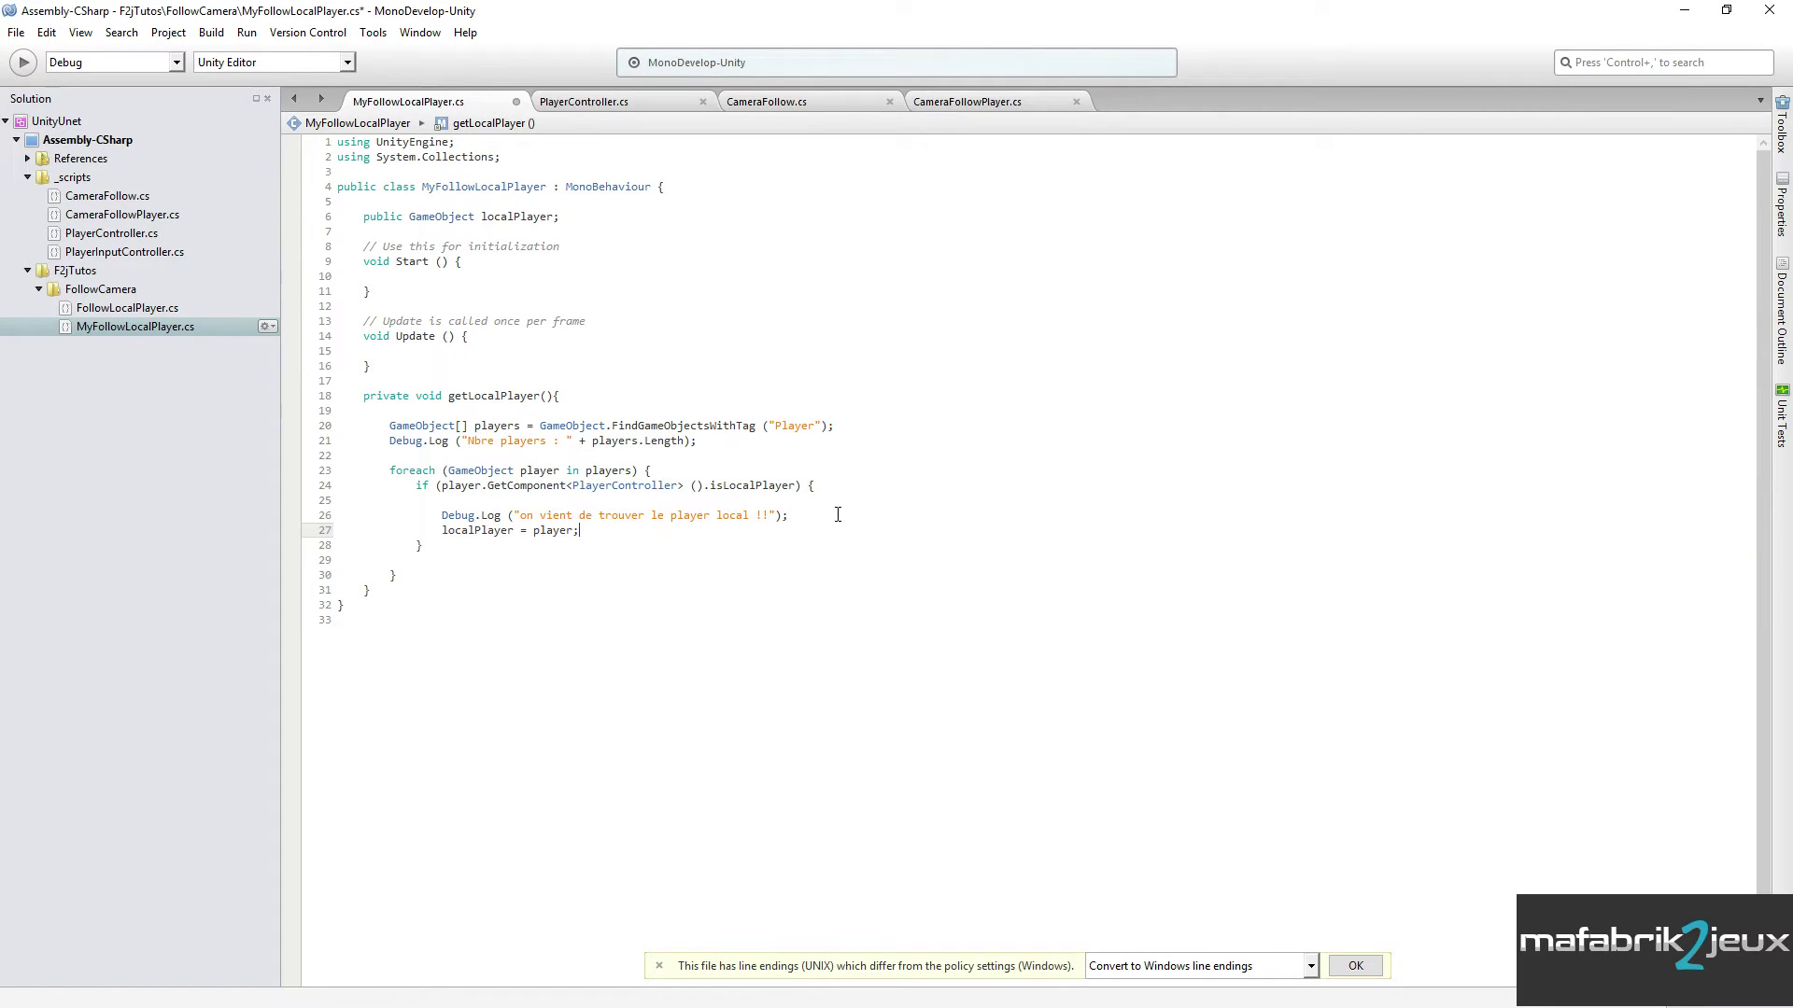
key(Return)
text(break)
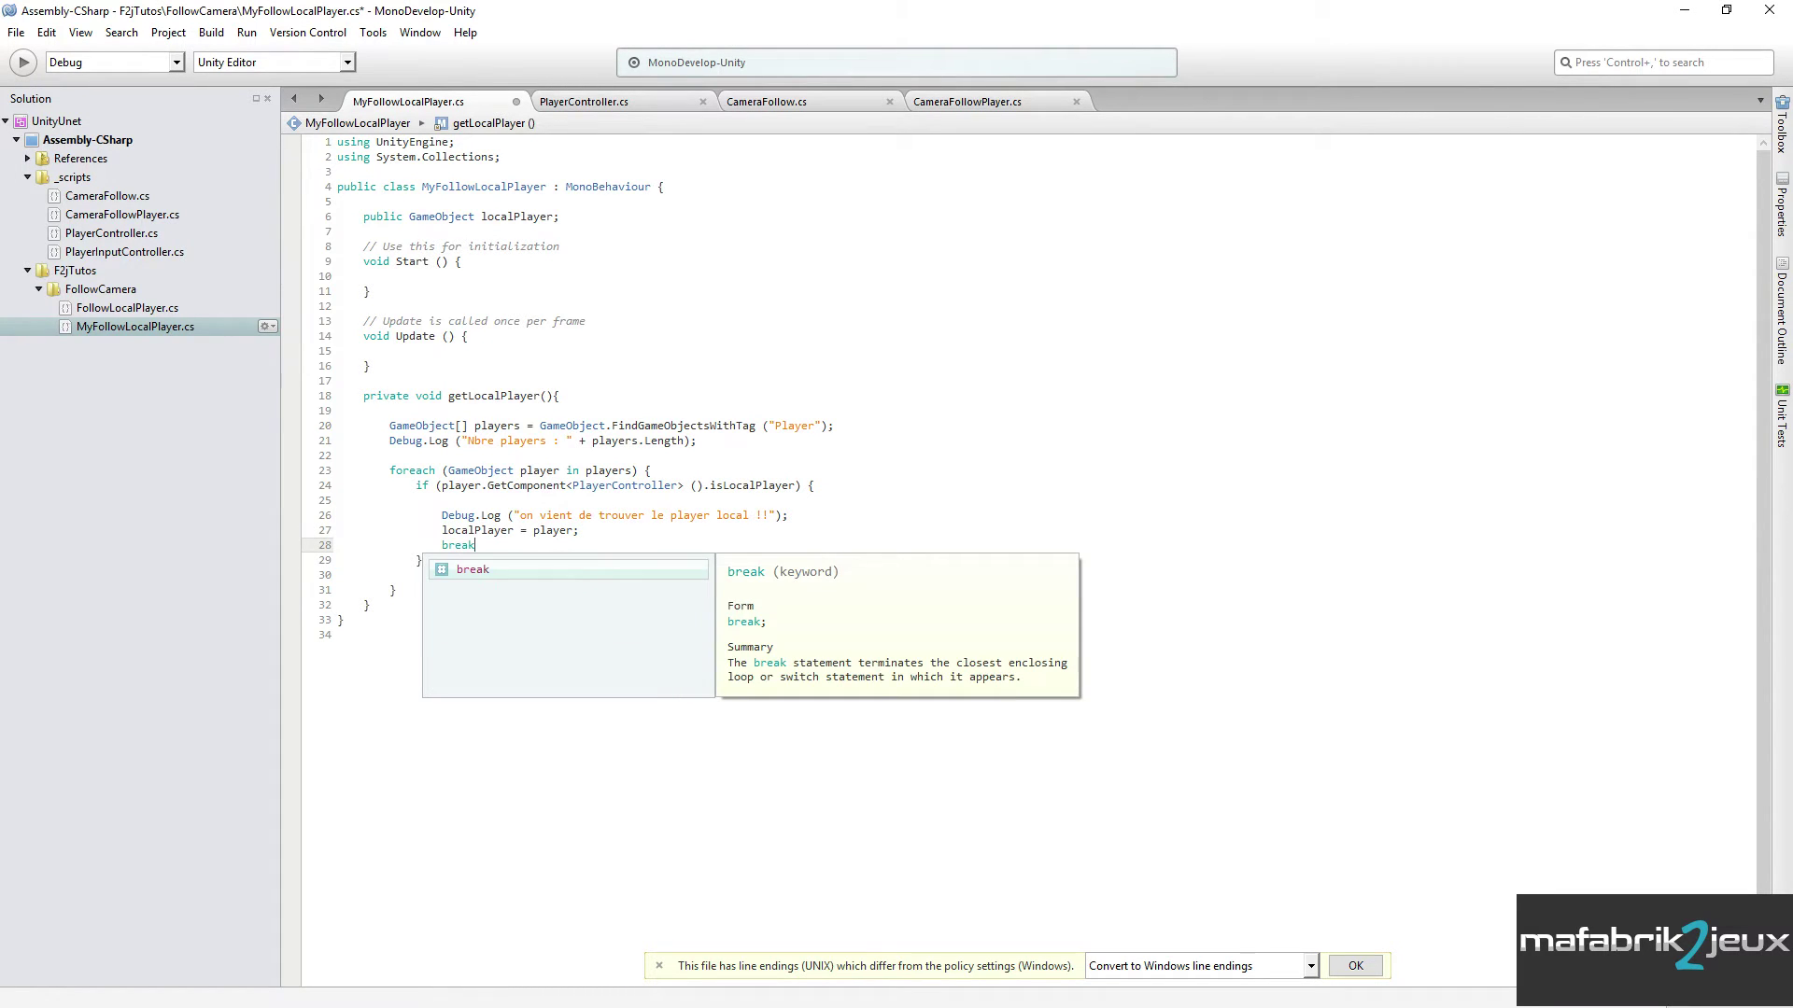
text(;)
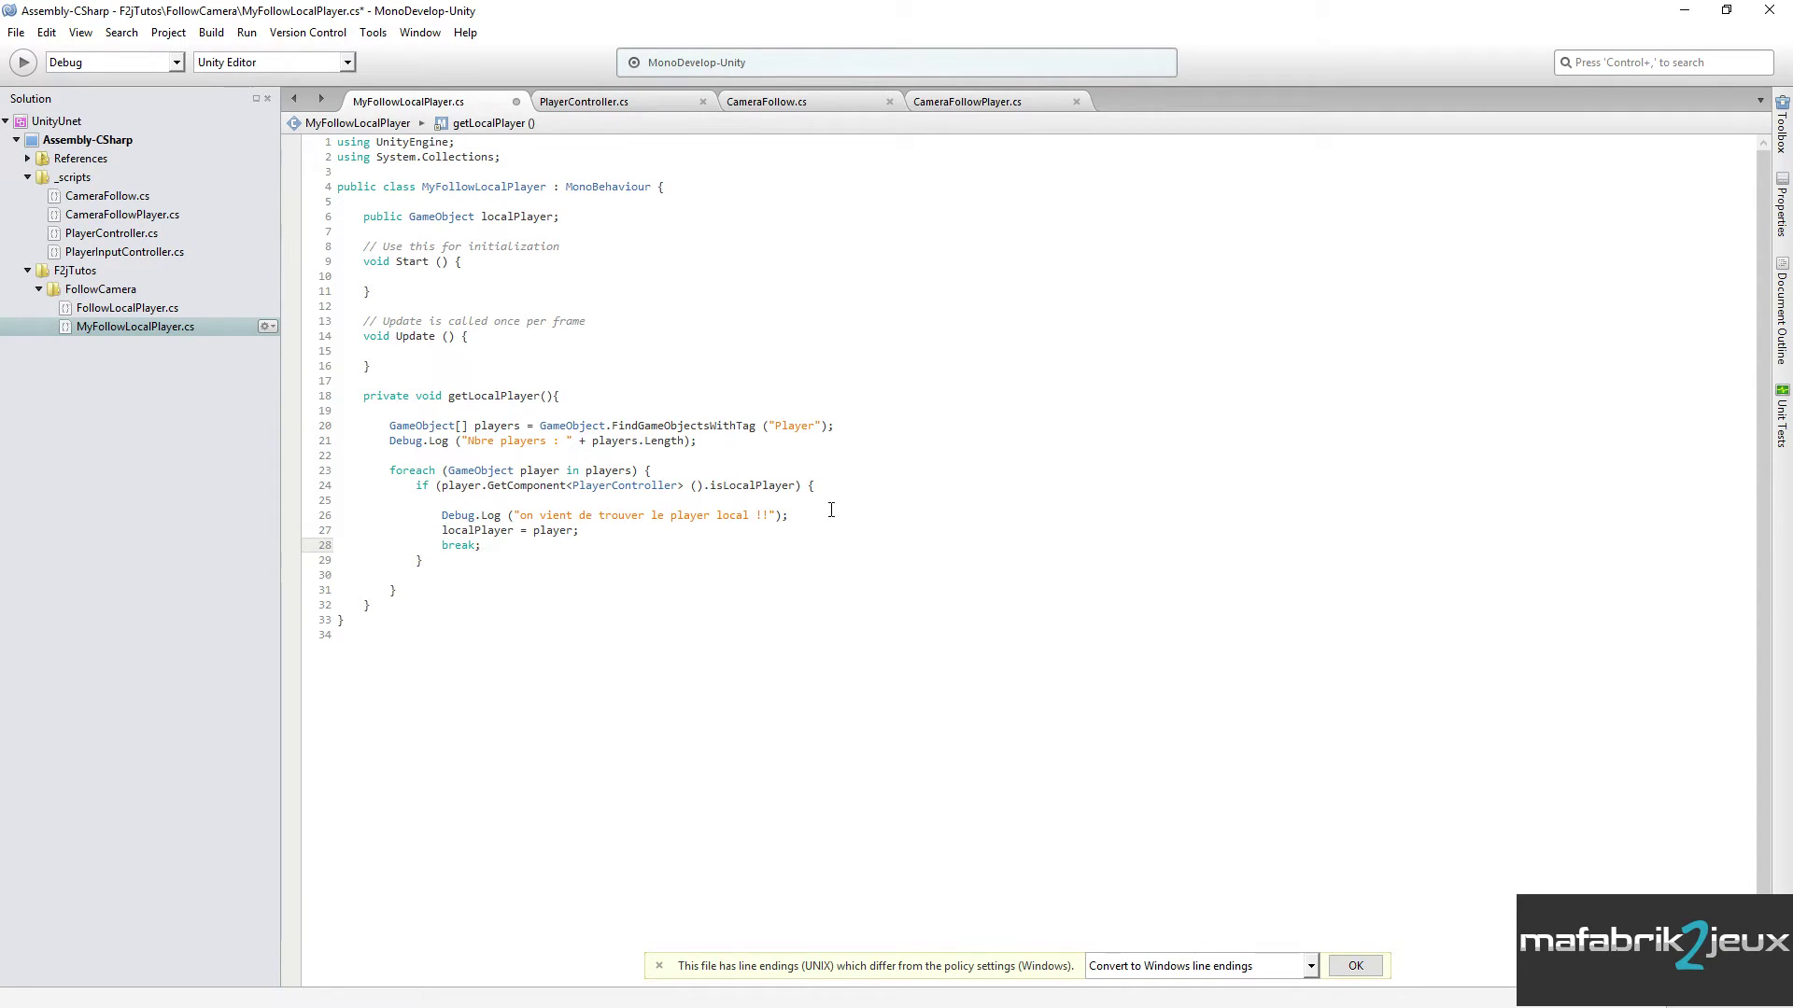
key(ctrl+s)
click(426, 560)
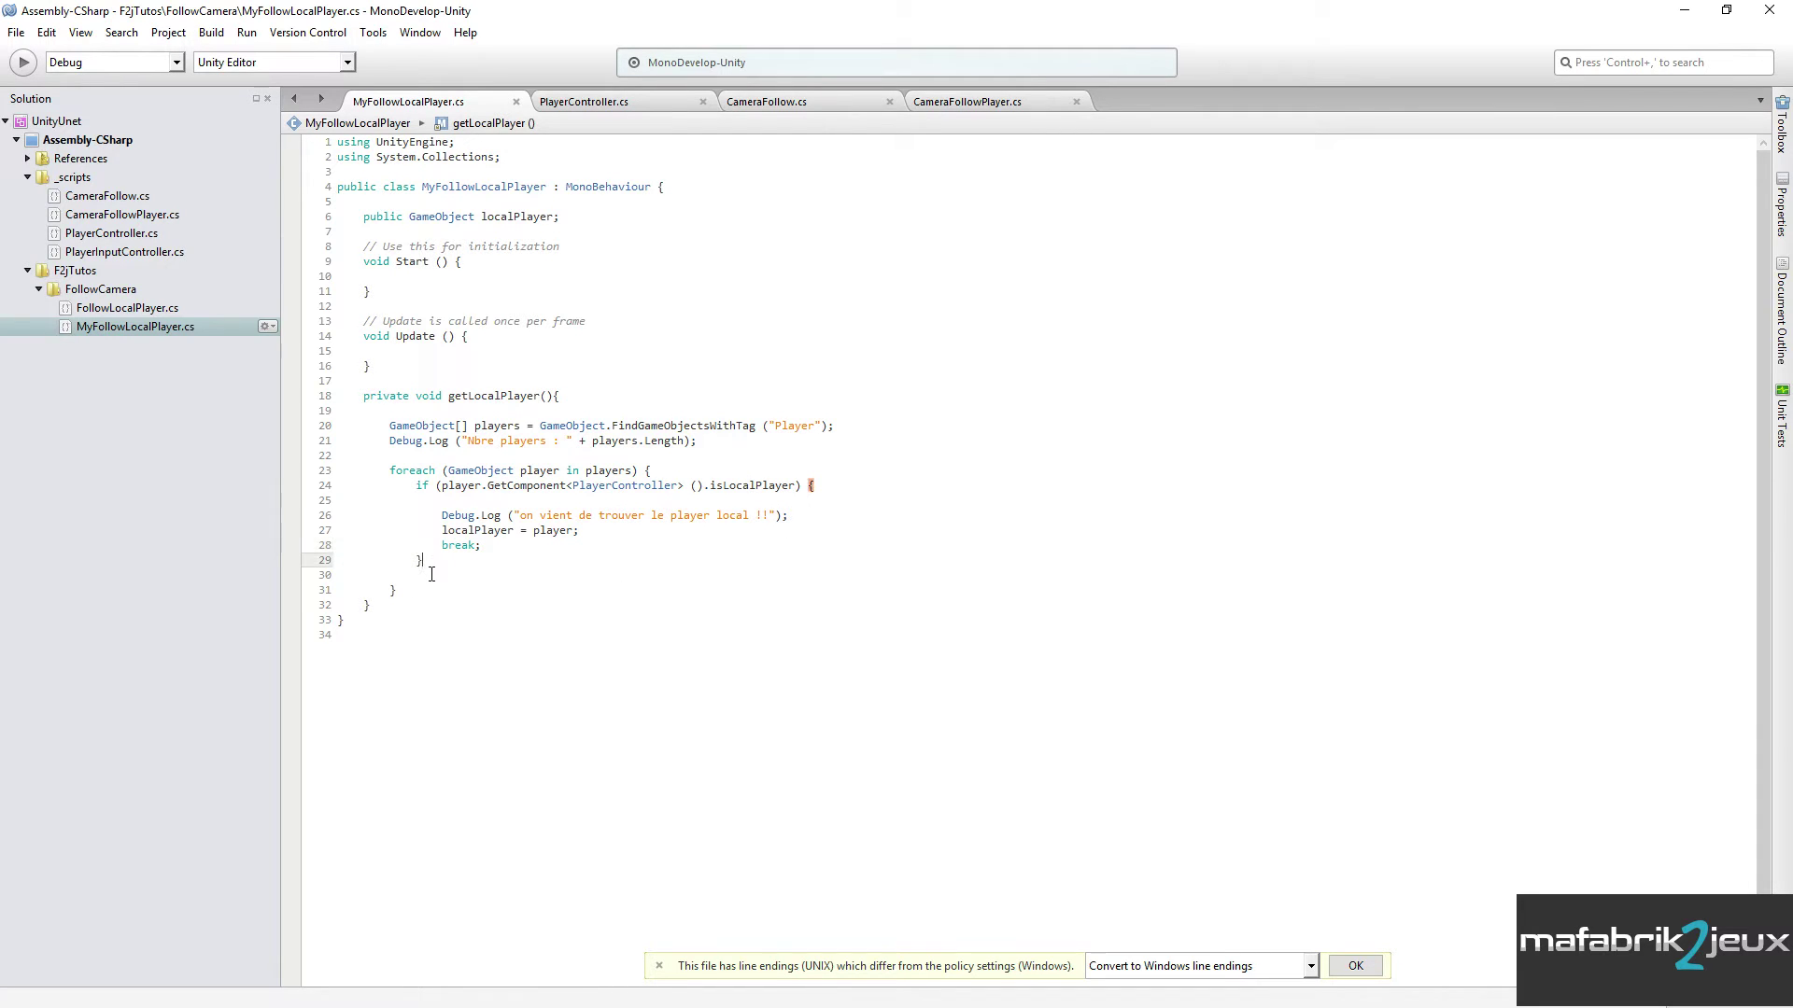
key(Delete)
drag(388, 426, 526, 426)
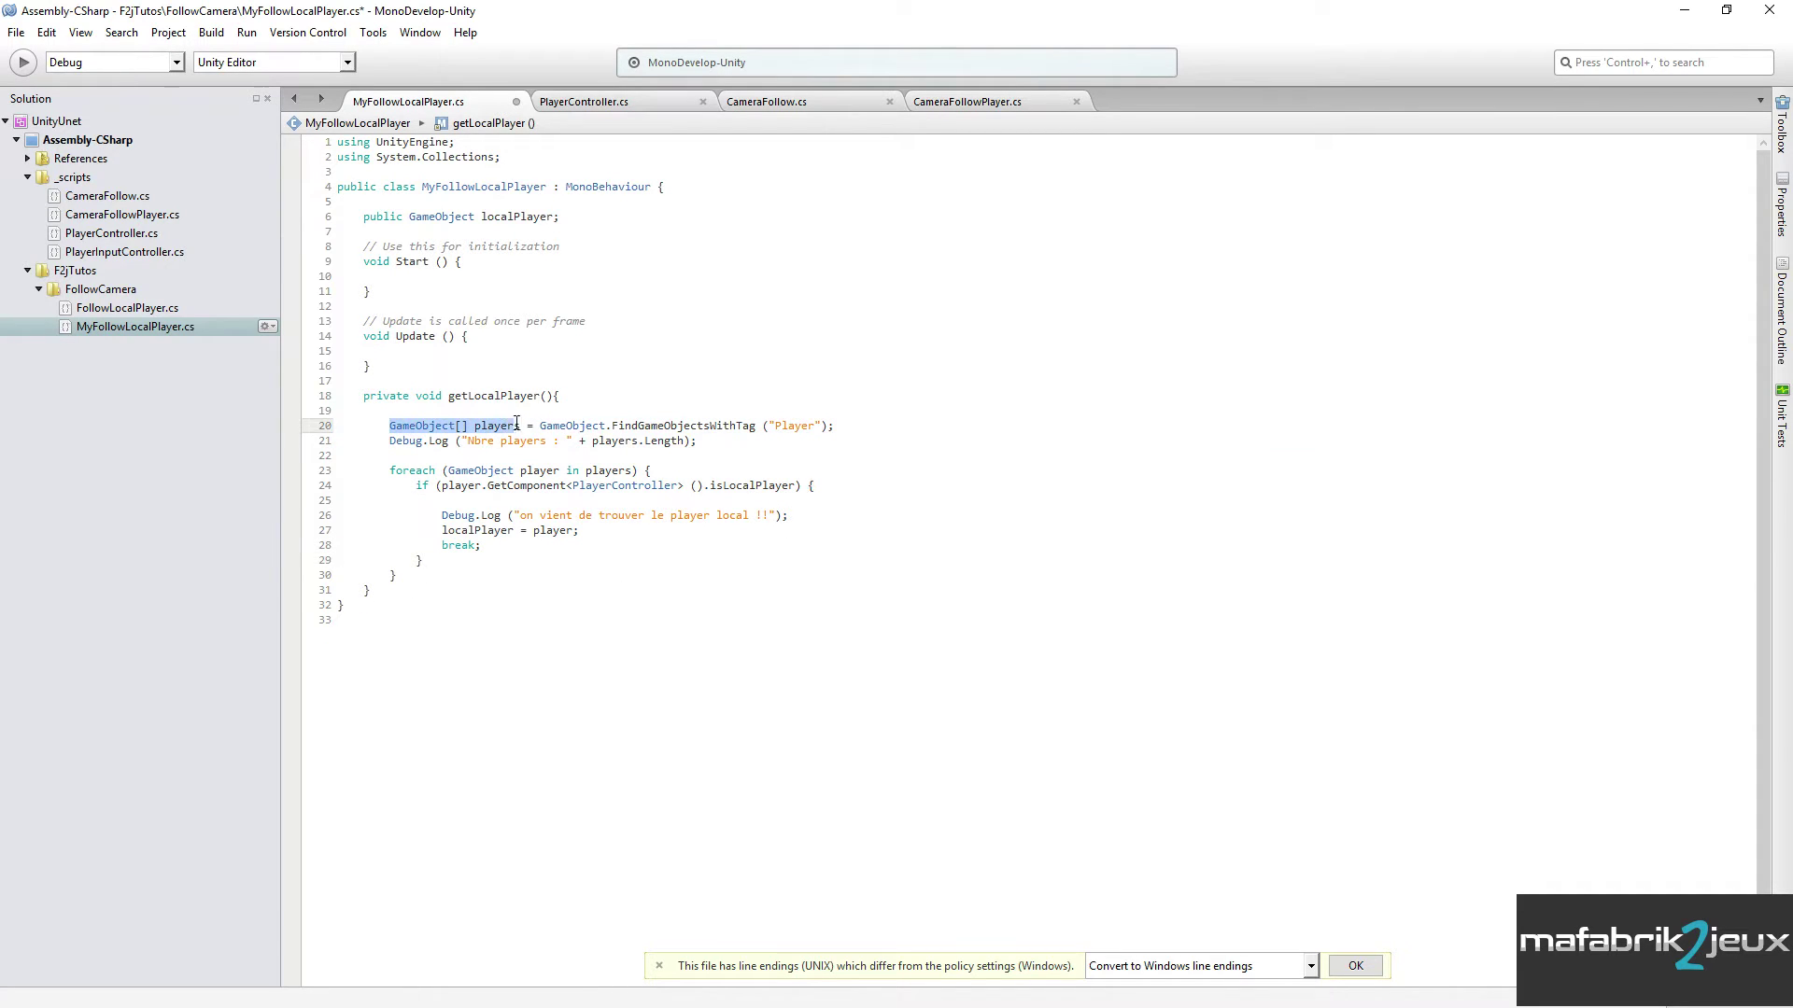
double_click(805, 427)
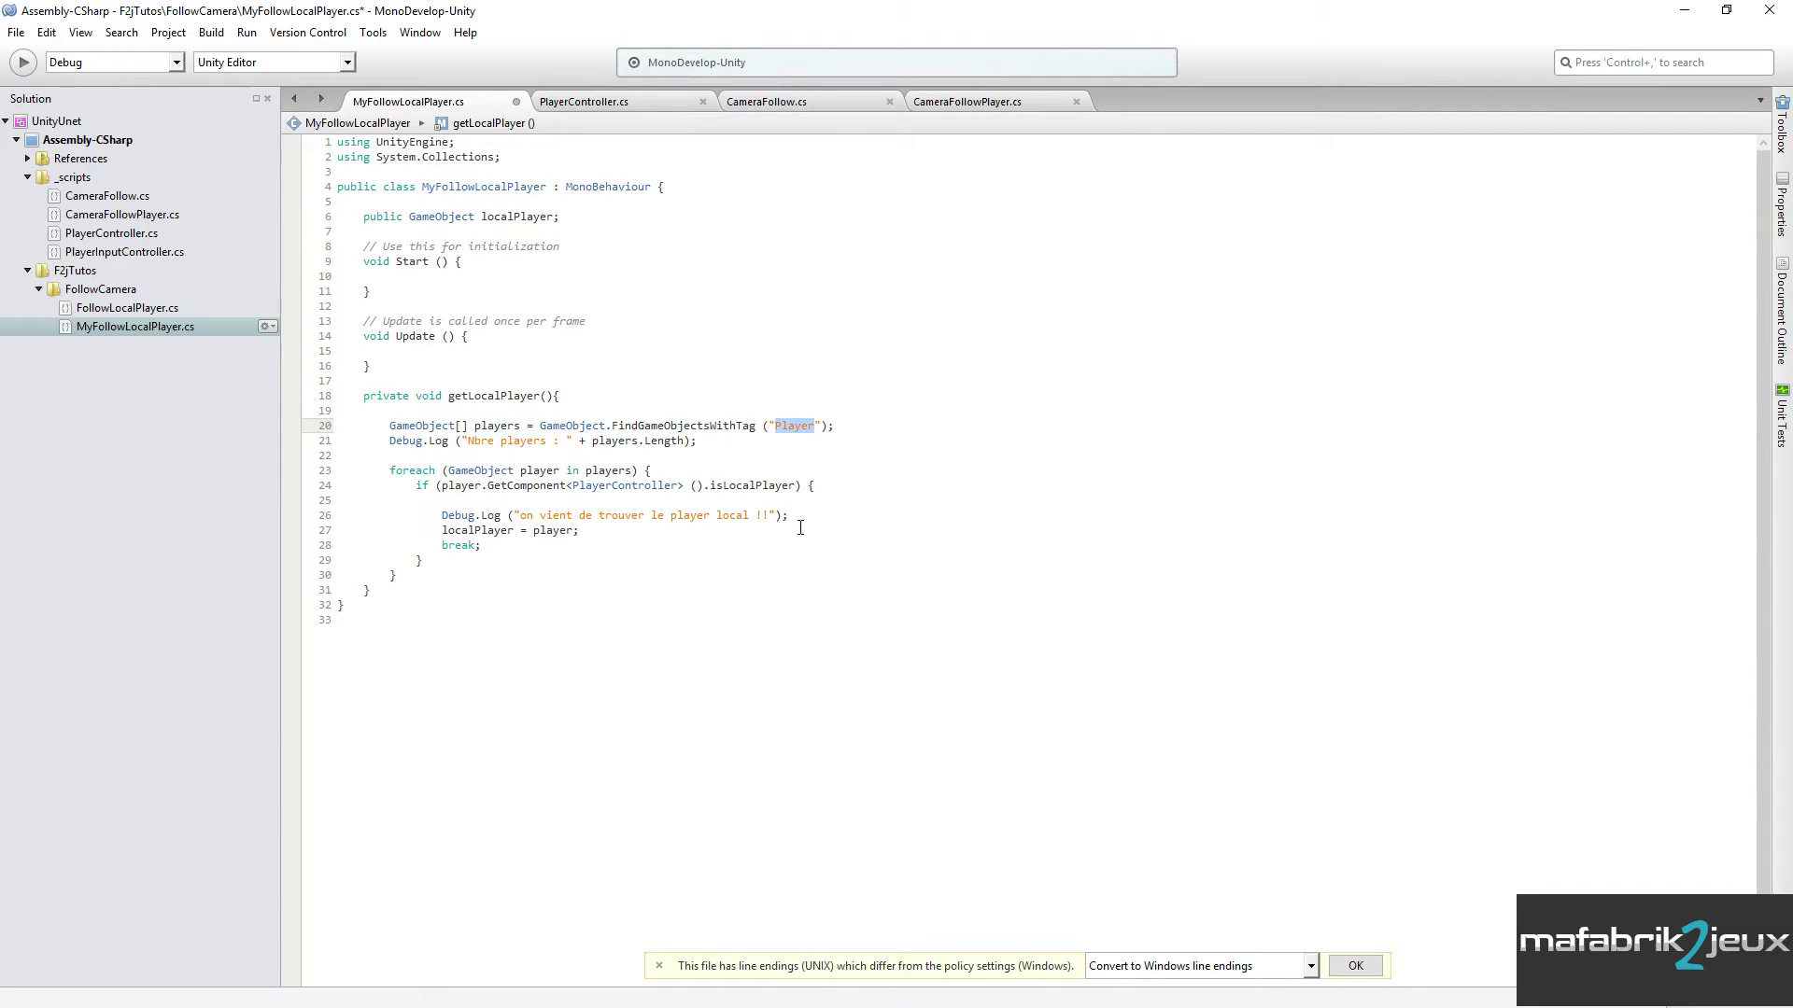
double_click(802, 427)
drag(387, 470, 647, 469)
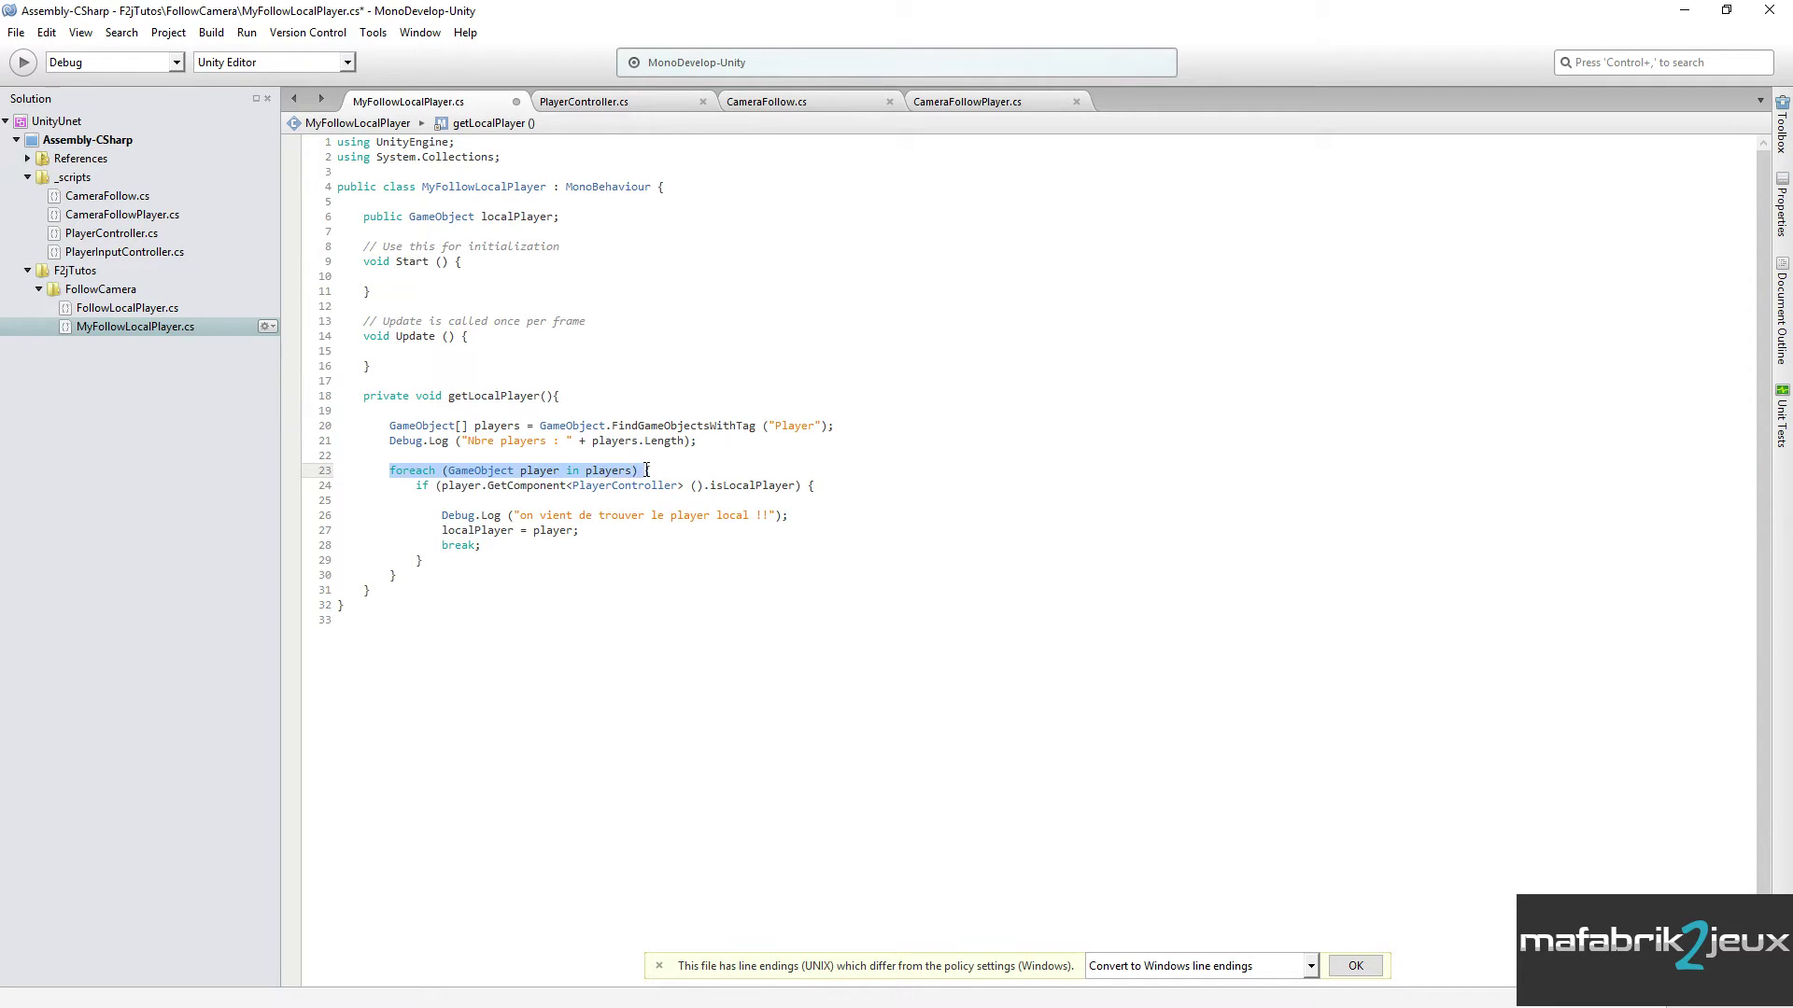
double_click(755, 485)
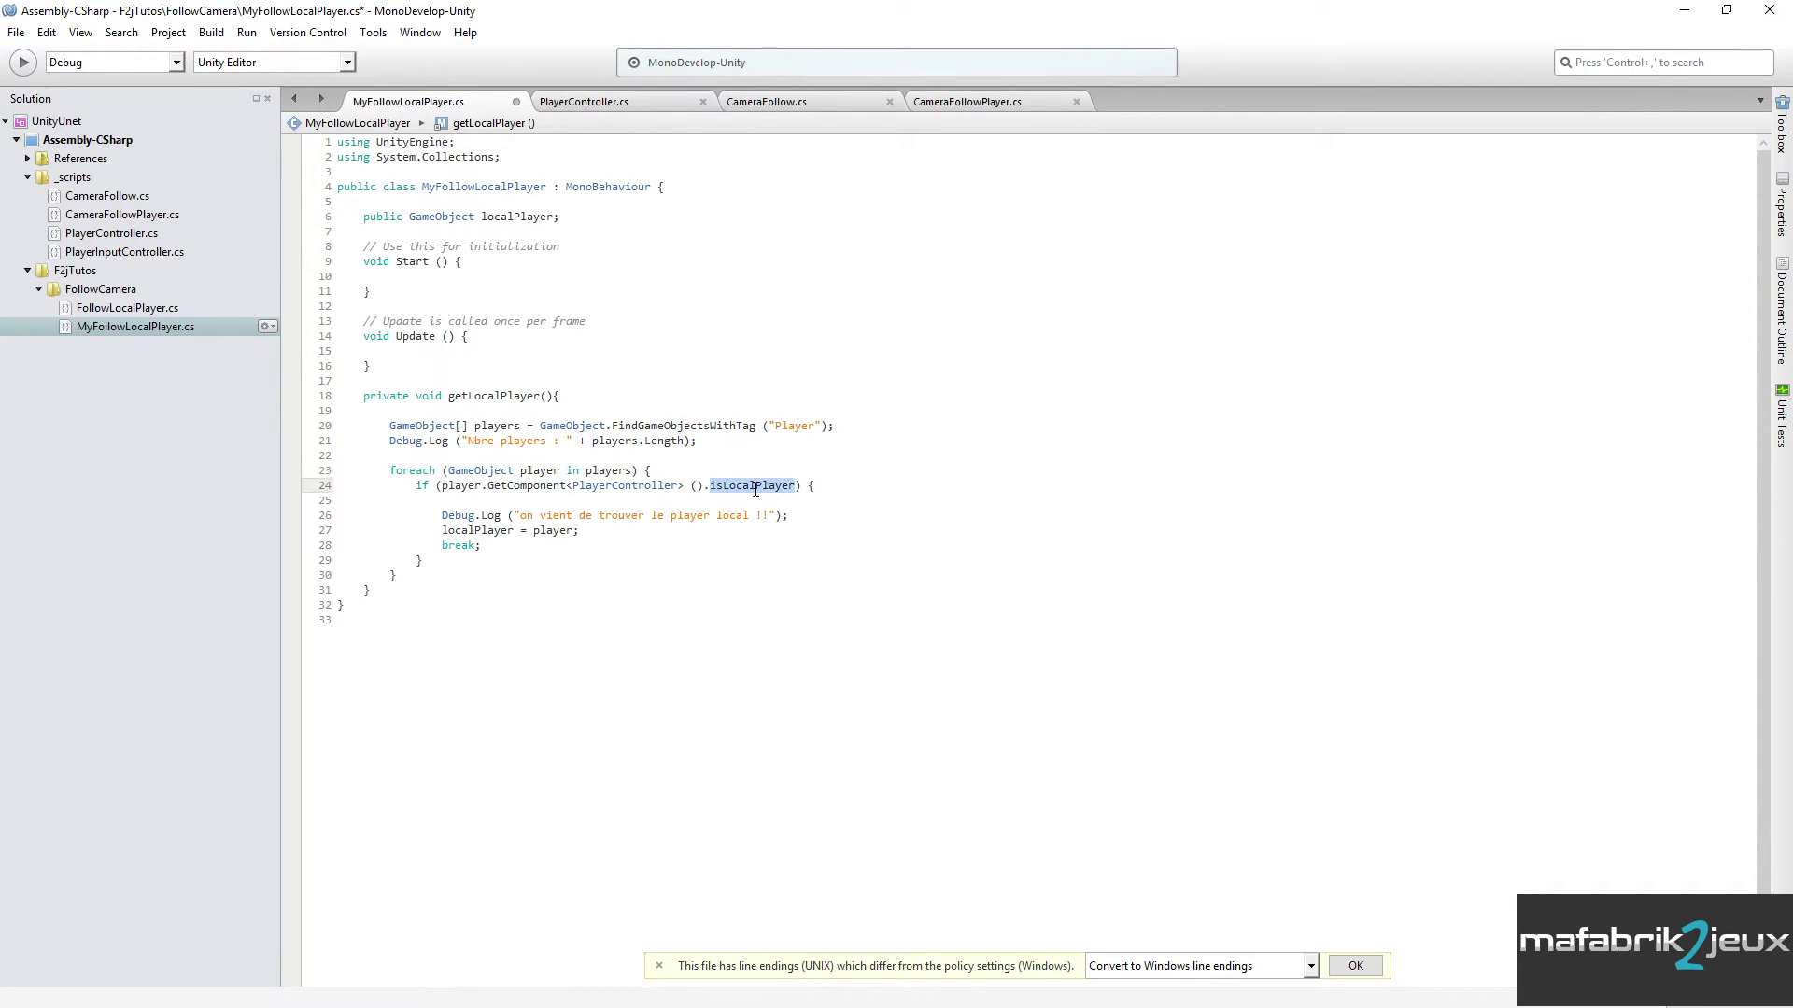
double_click(472, 531)
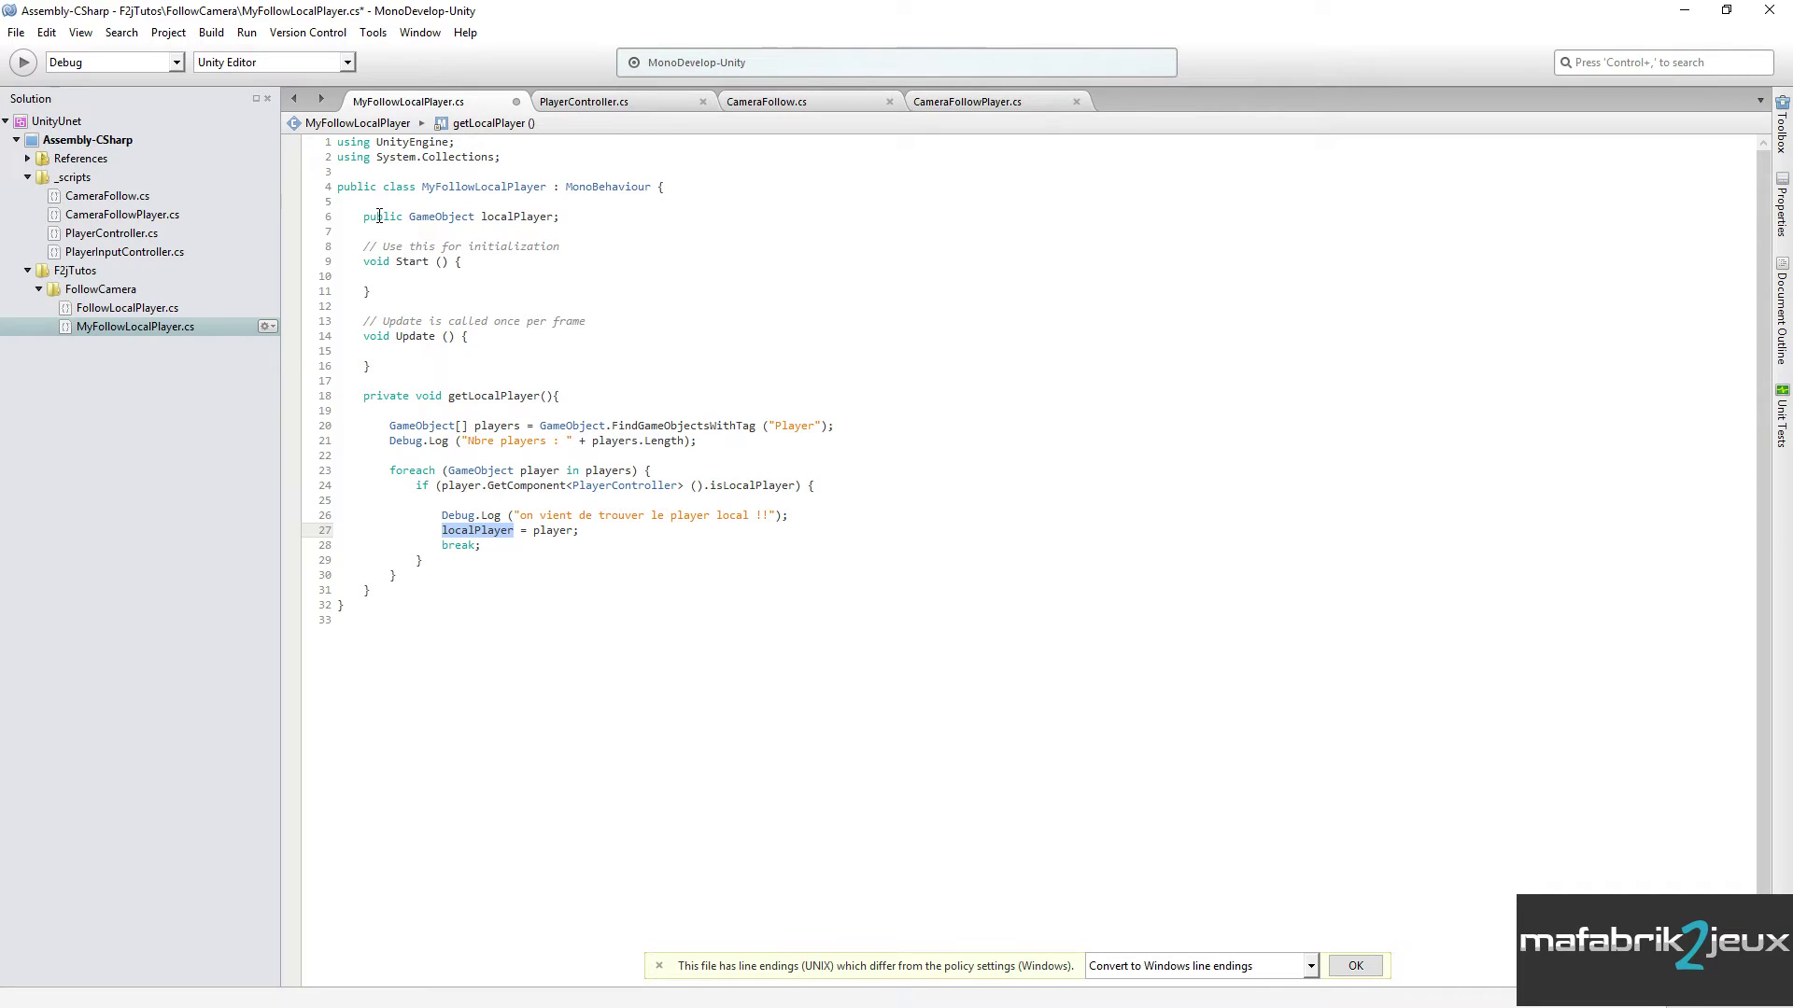
mouse_move(380, 217)
drag(389, 440, 719, 437)
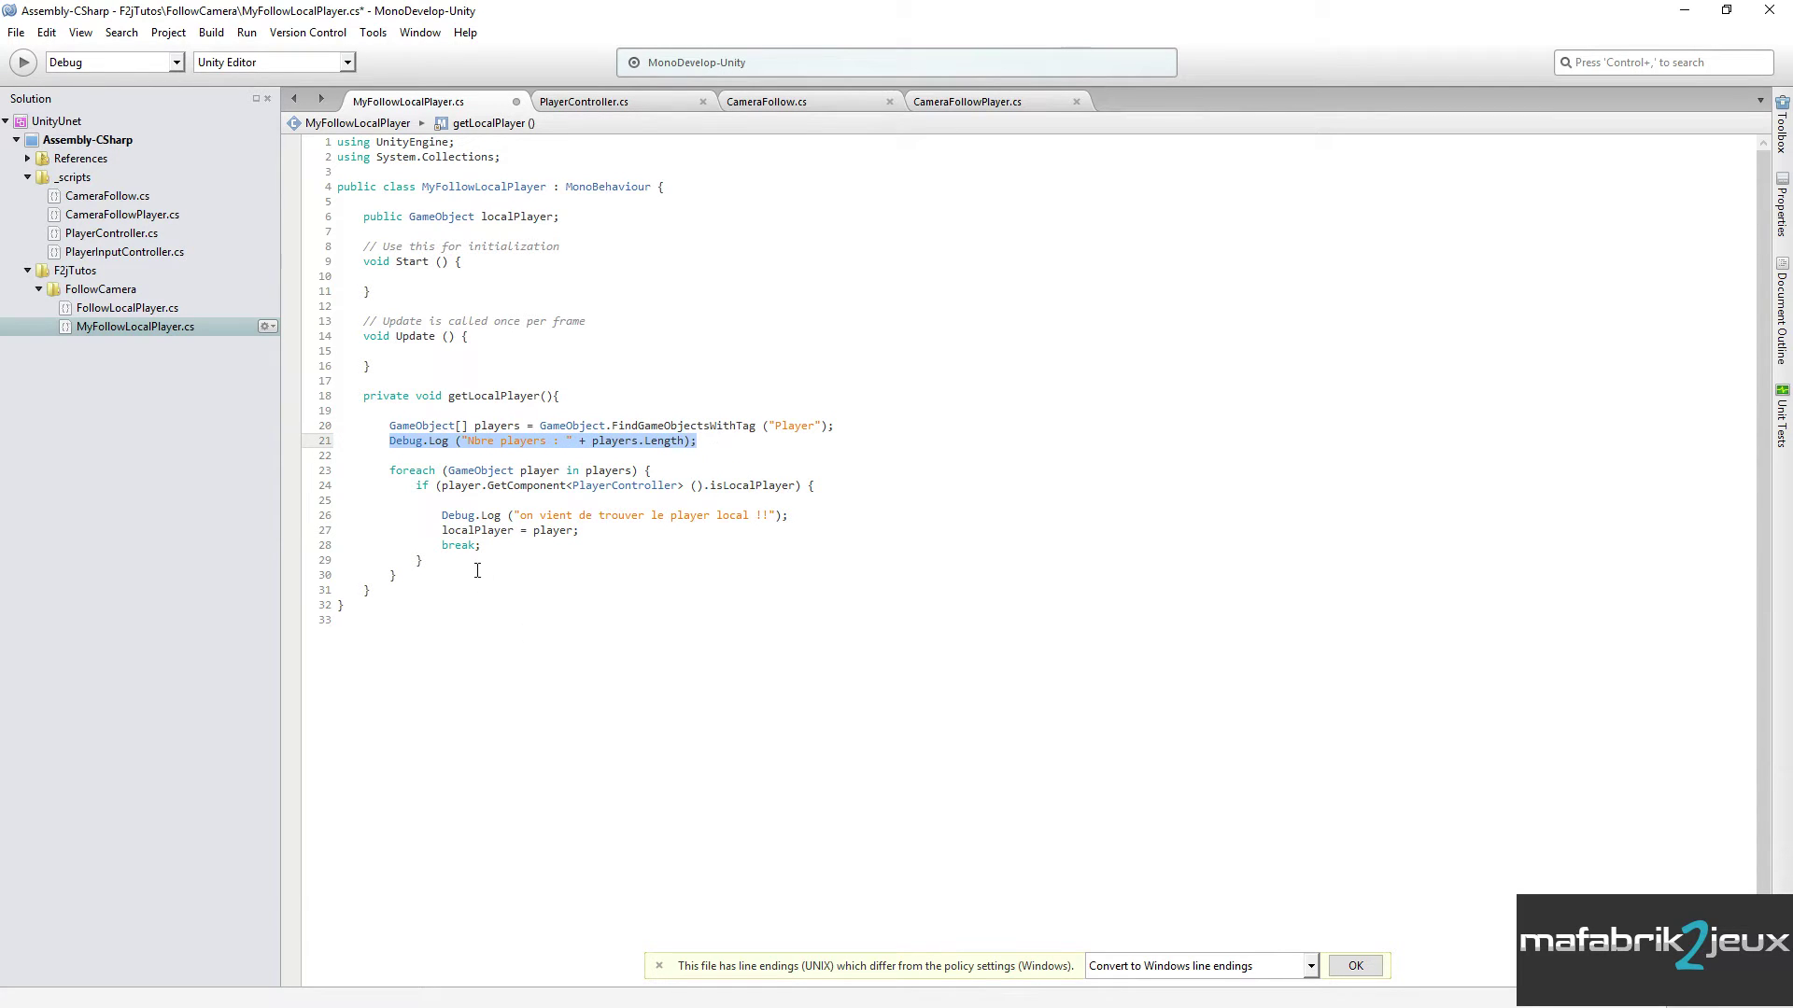
drag(440, 515, 798, 519)
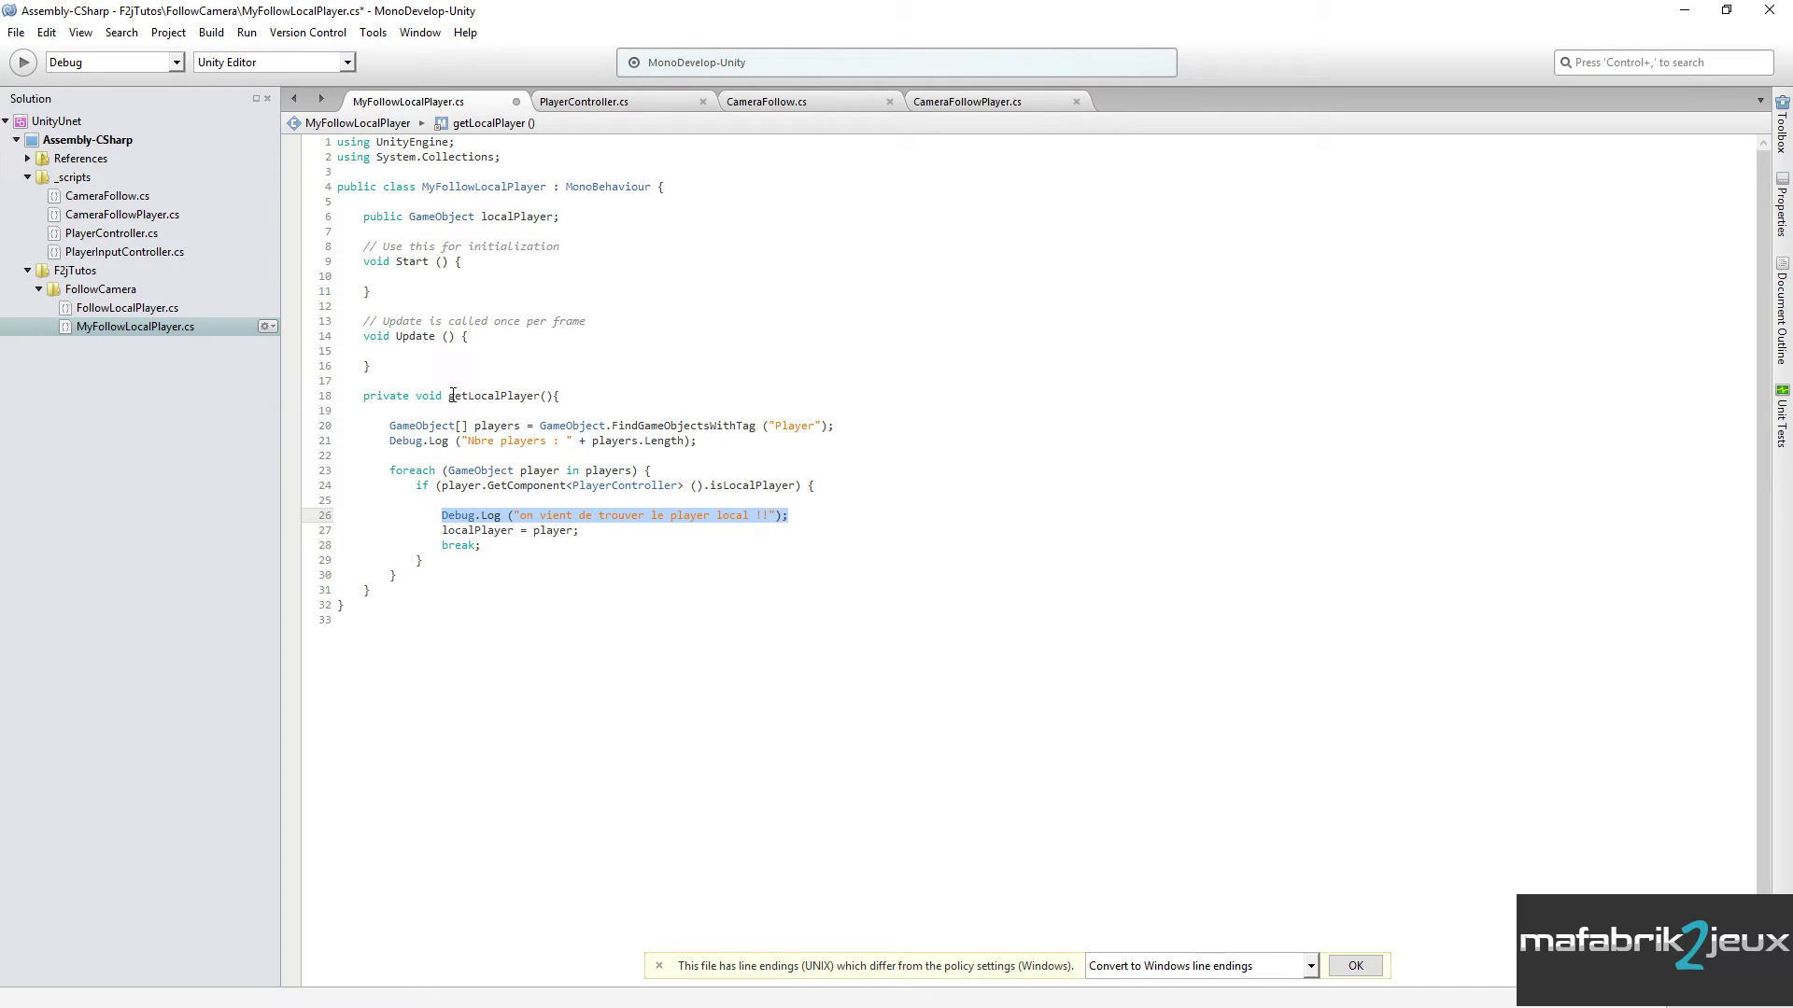
drag(443, 396, 554, 397)
key(ctrl+c)
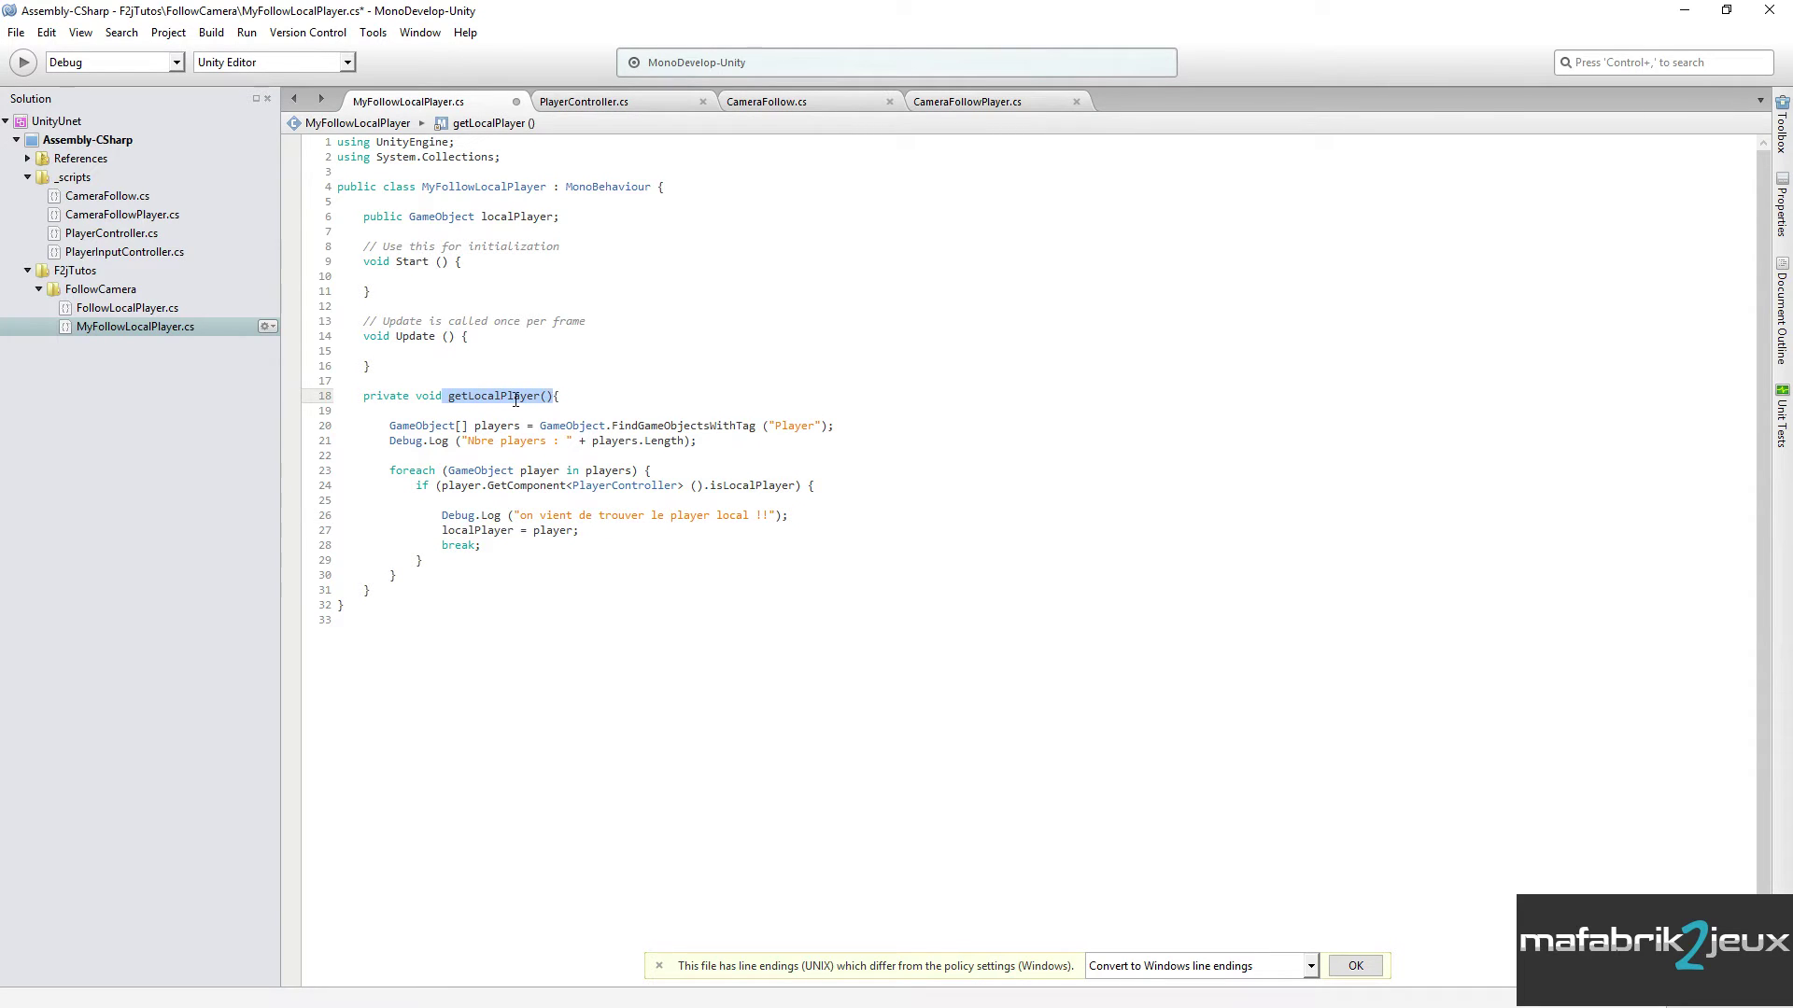
- Paste getLocalPlayer(); into Start() of MyFollowLocalPlayer.cs, save, and return to Unity
click(420, 280)
key(ctrl+v)
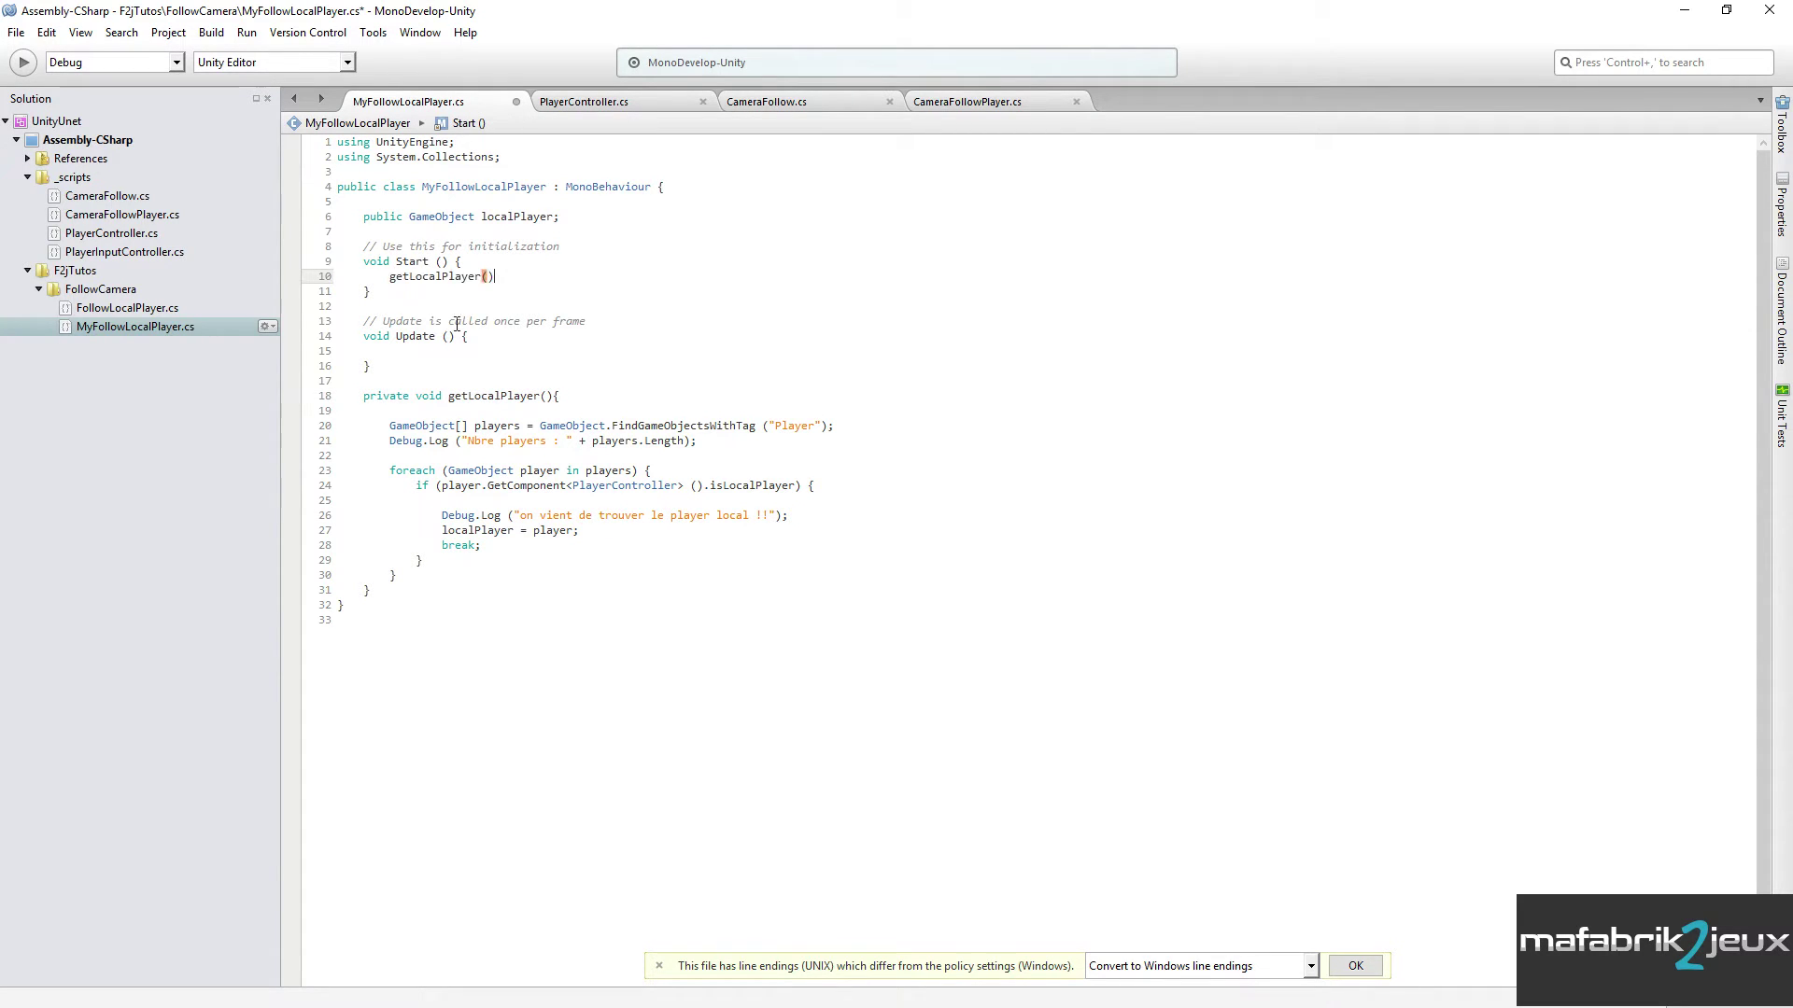
text(;)
key(ctrl+s)
key(alt+Tab)
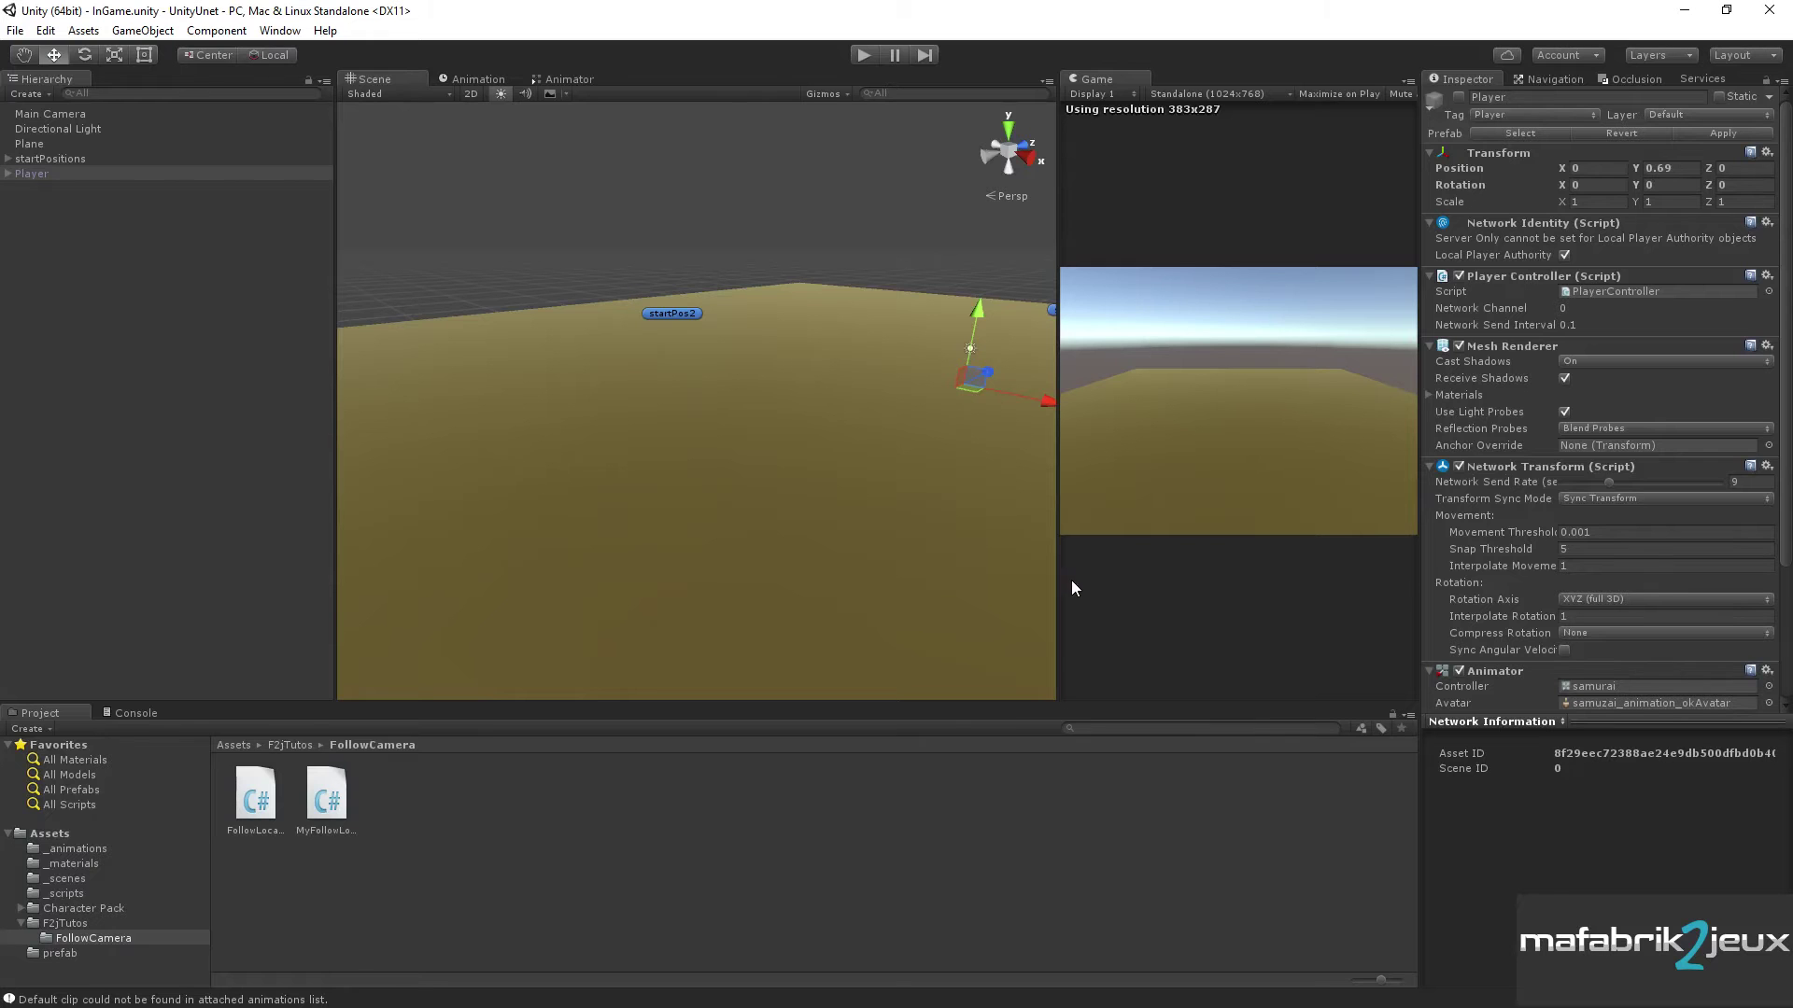
- Select Main Camera, review the Console errors, then go back to the Project panel's Assets root
click(69, 113)
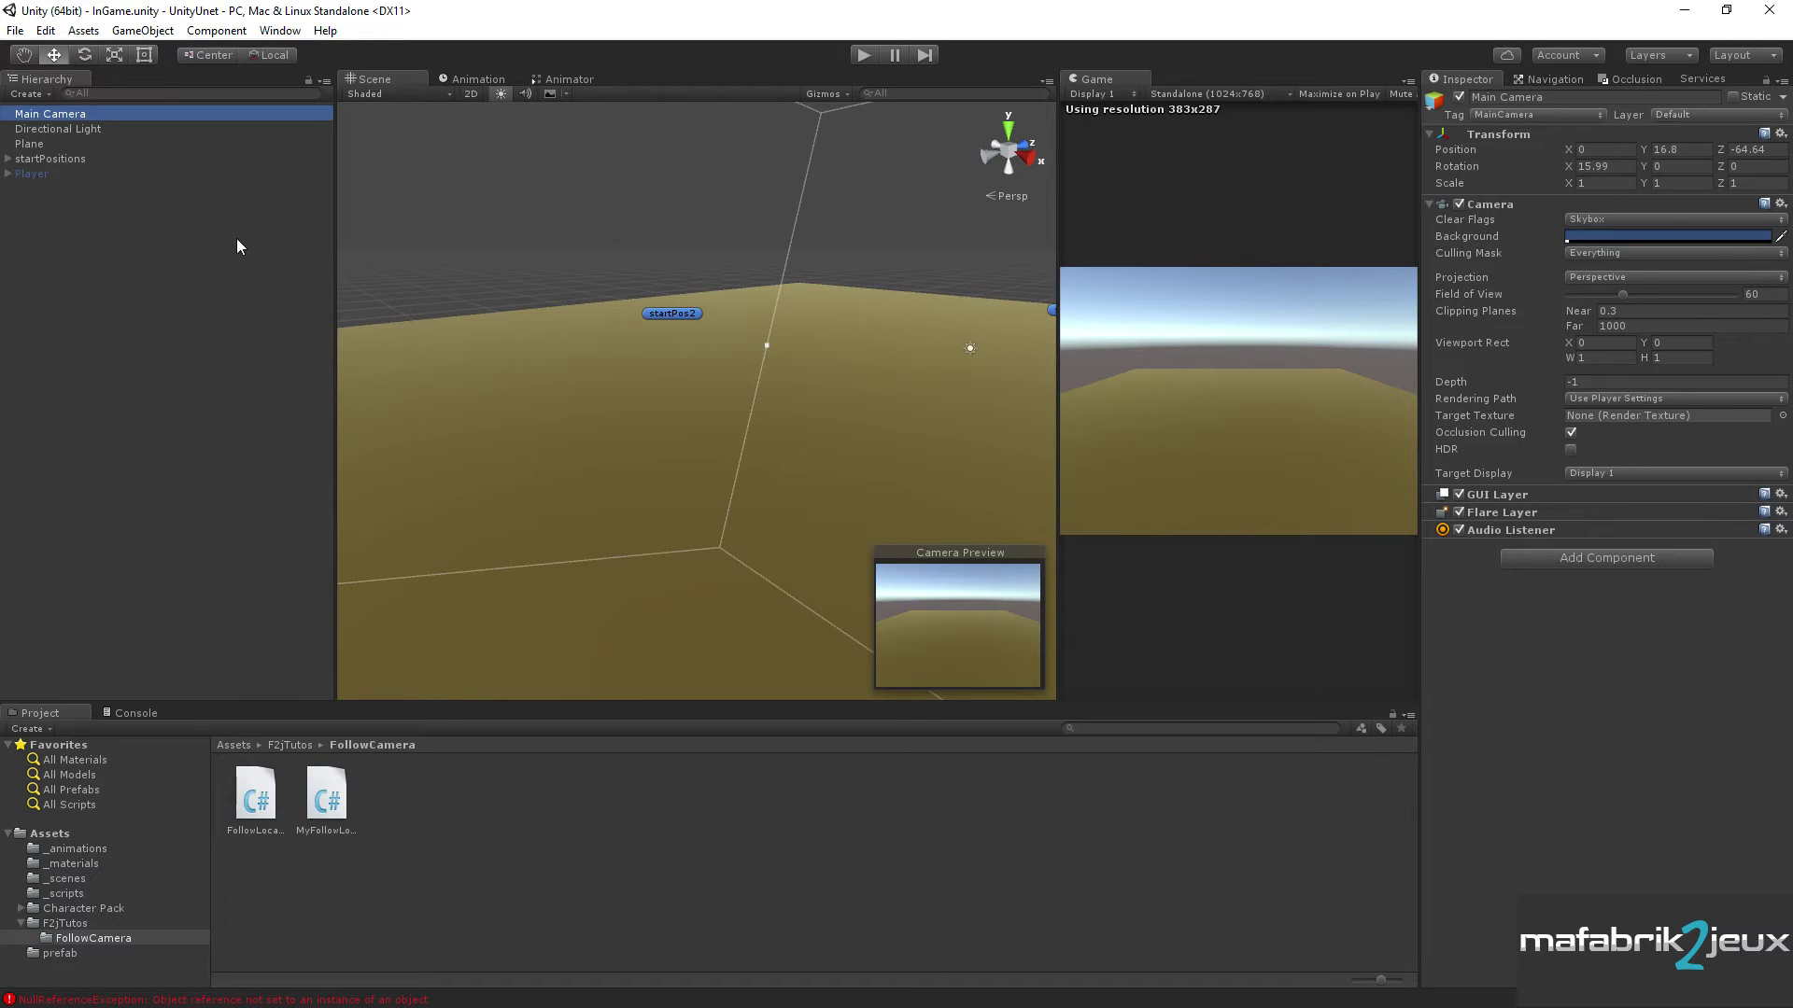
click(135, 713)
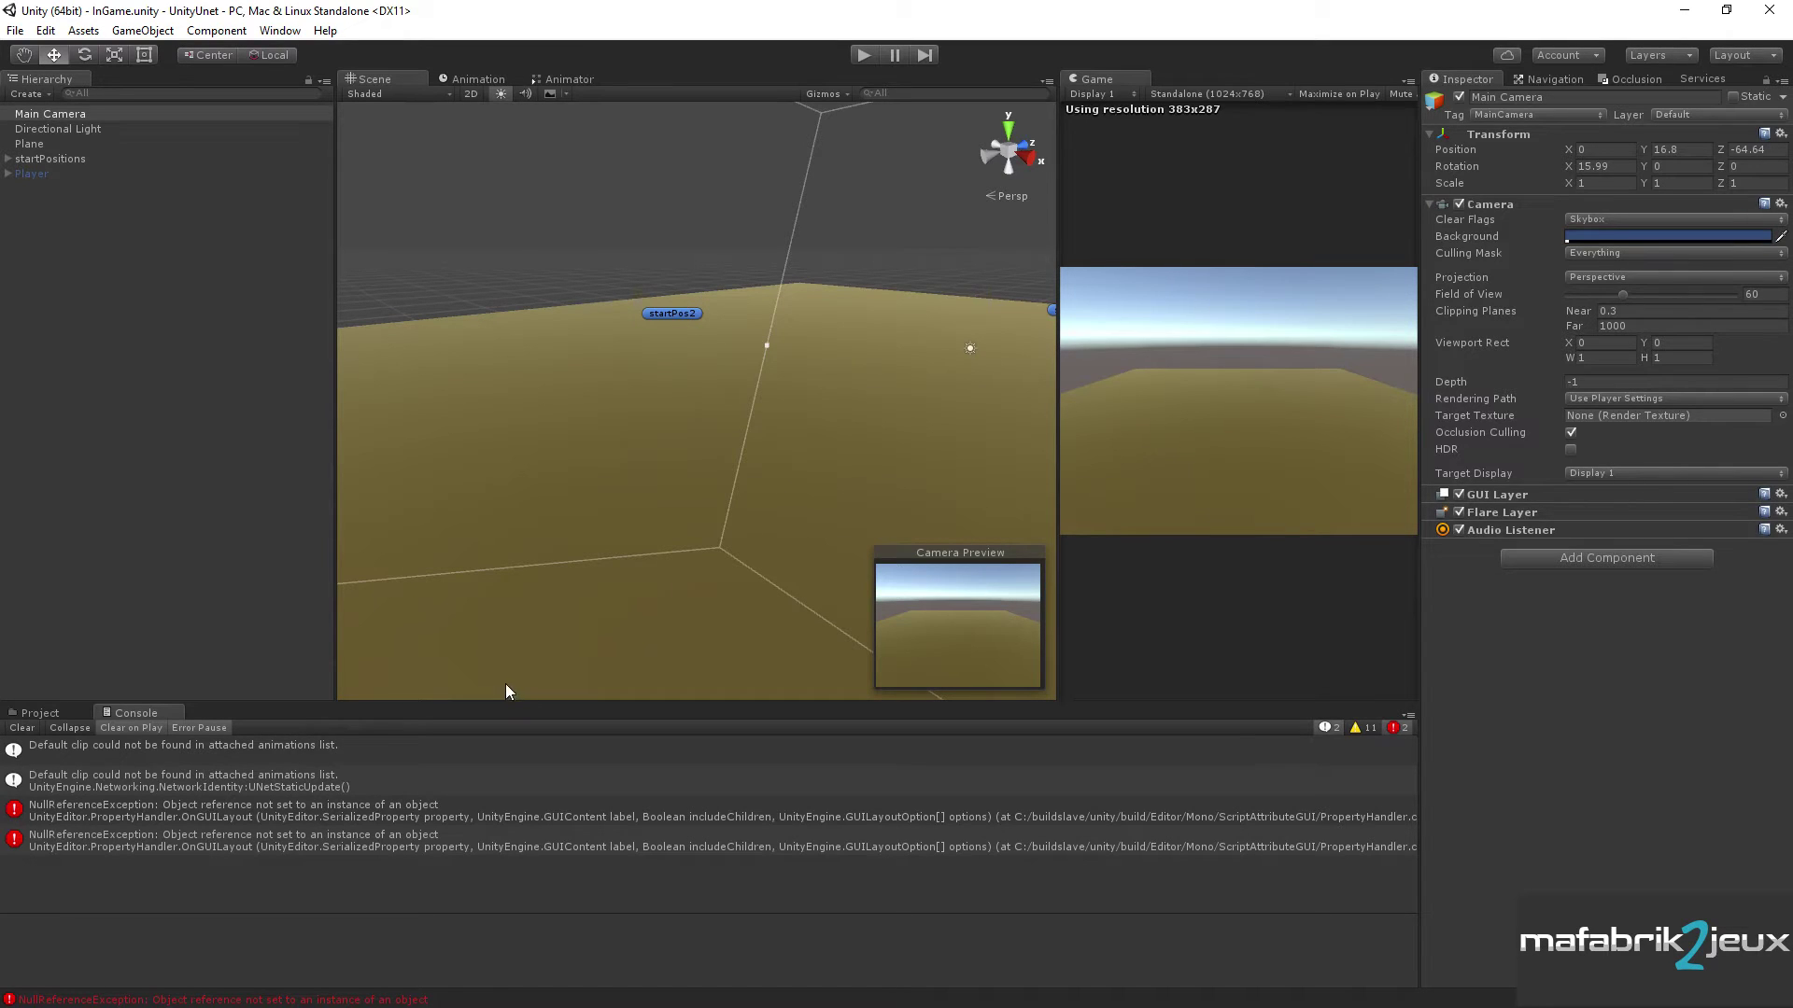
click(41, 714)
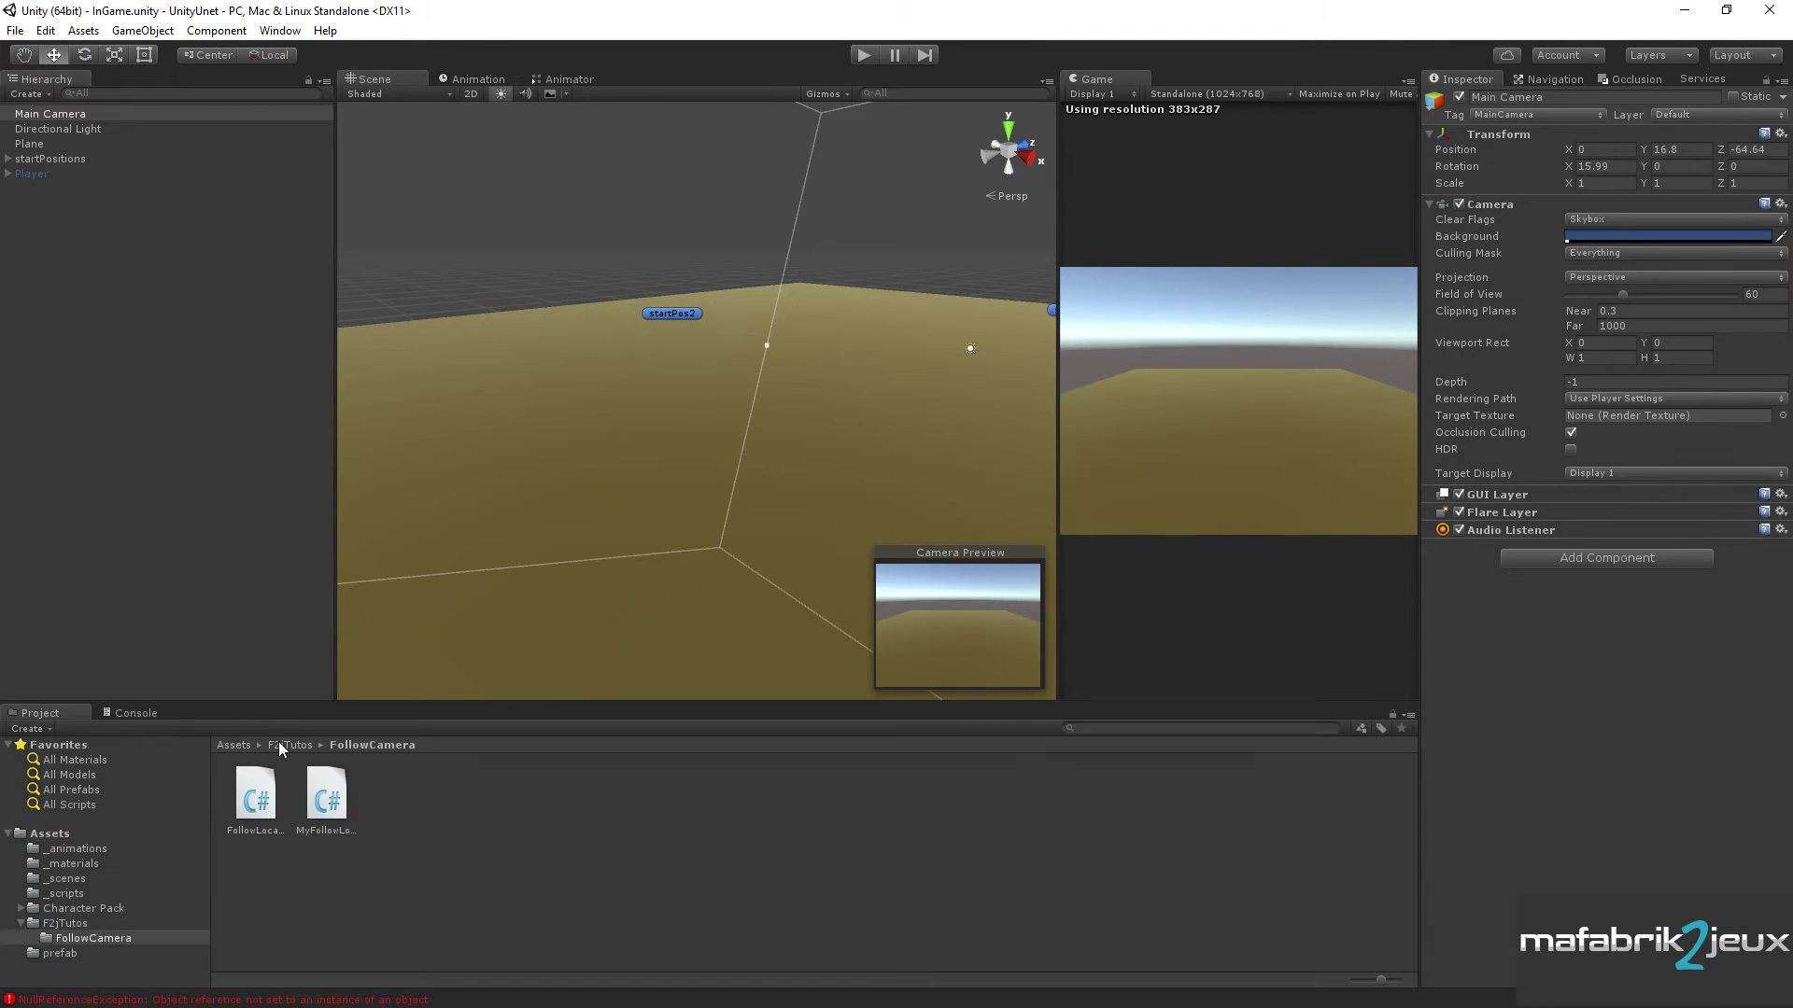
click(233, 745)
- Open the EnterGame scene from _scenes and play it as LAN Host, checking the Console
double_click(388, 782)
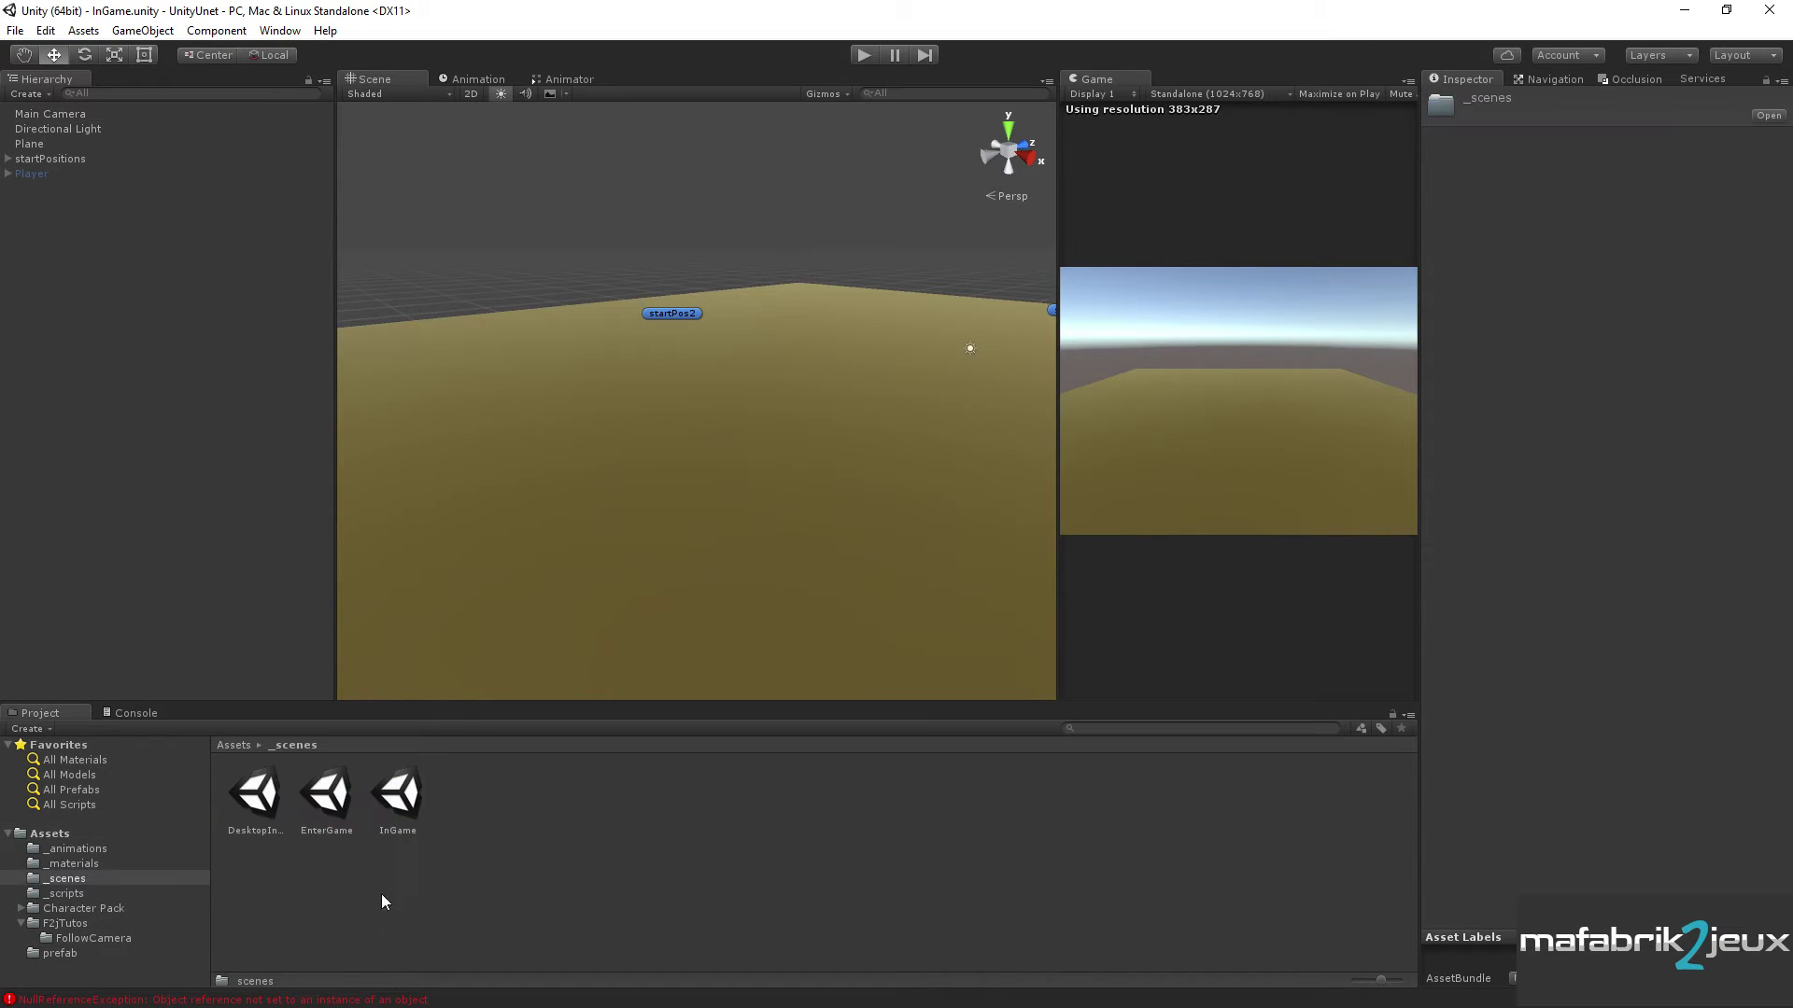
double_click(321, 801)
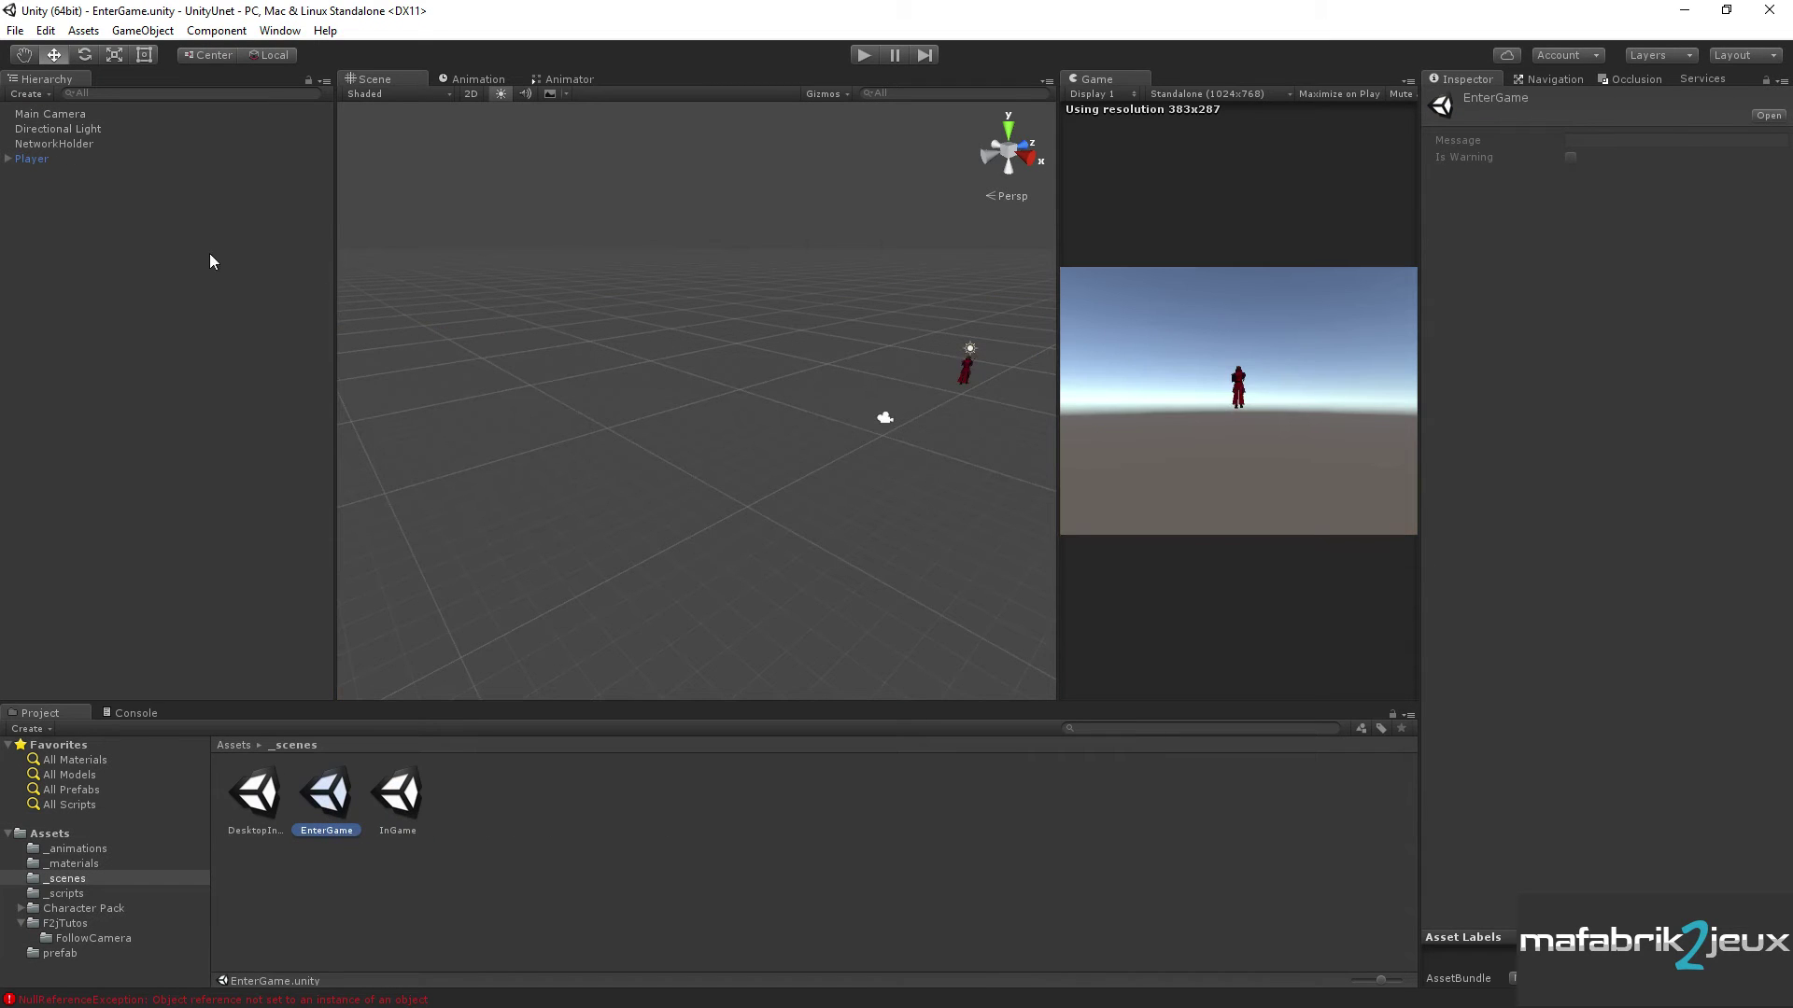
click(864, 56)
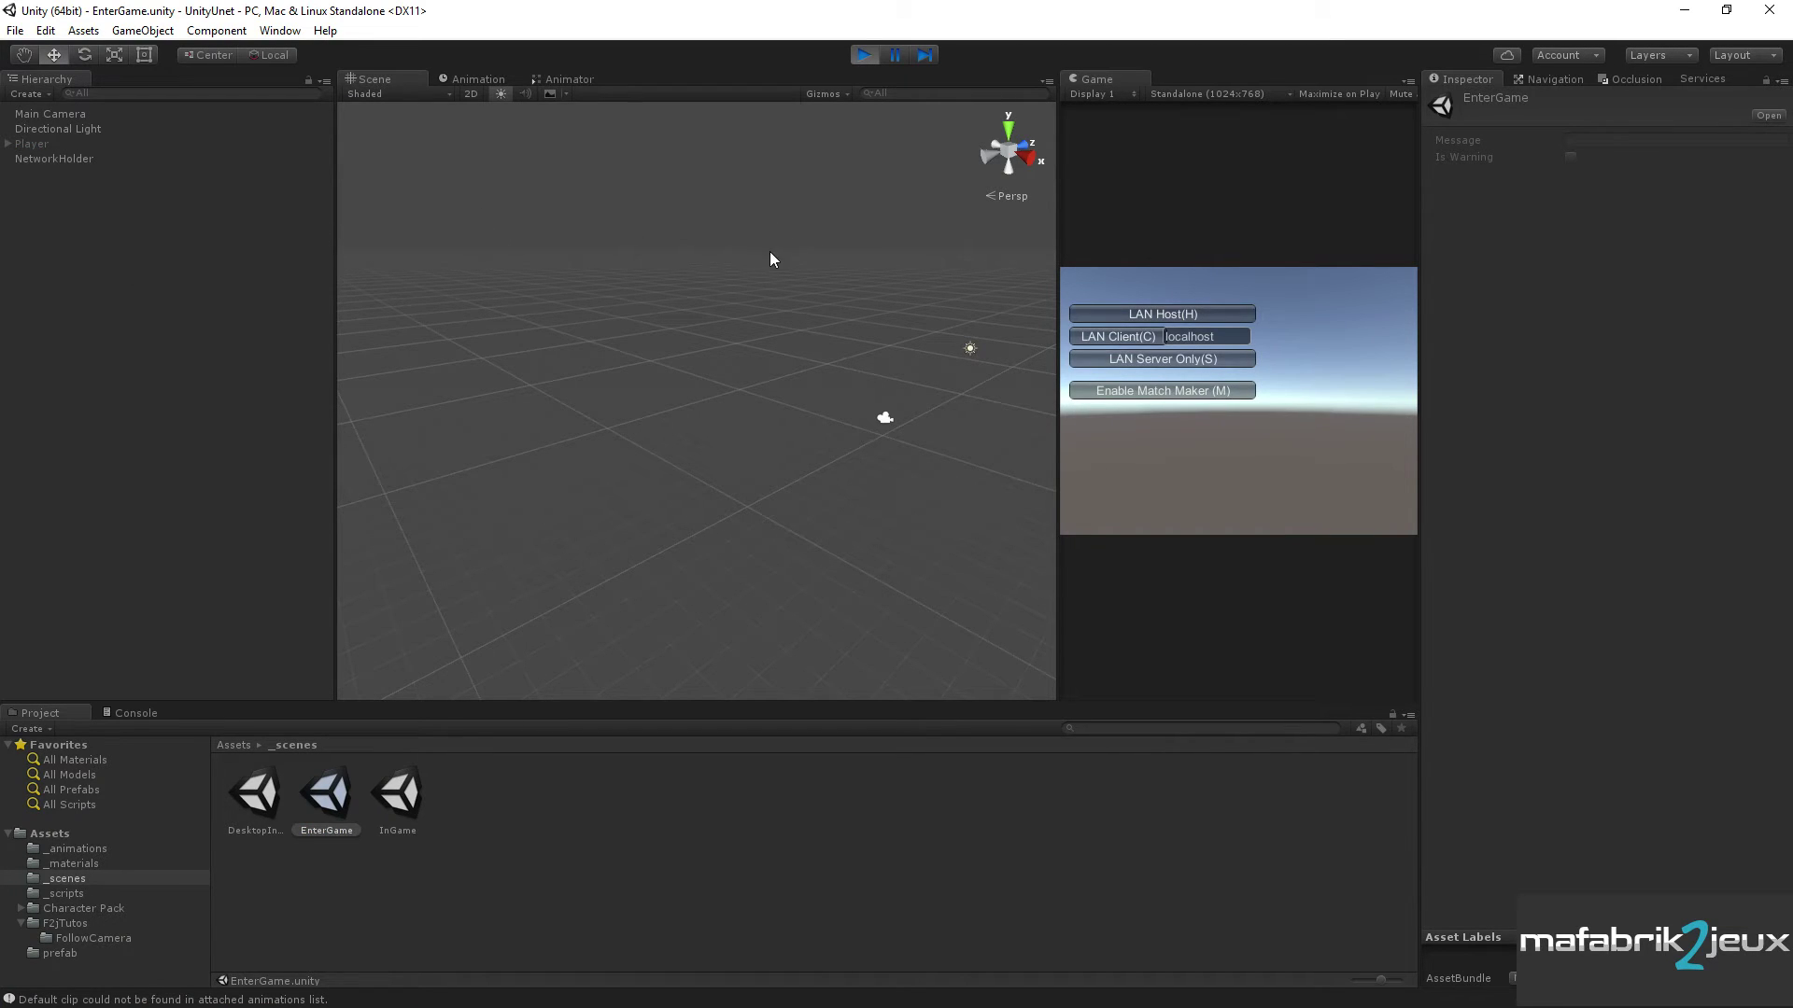
click(1126, 318)
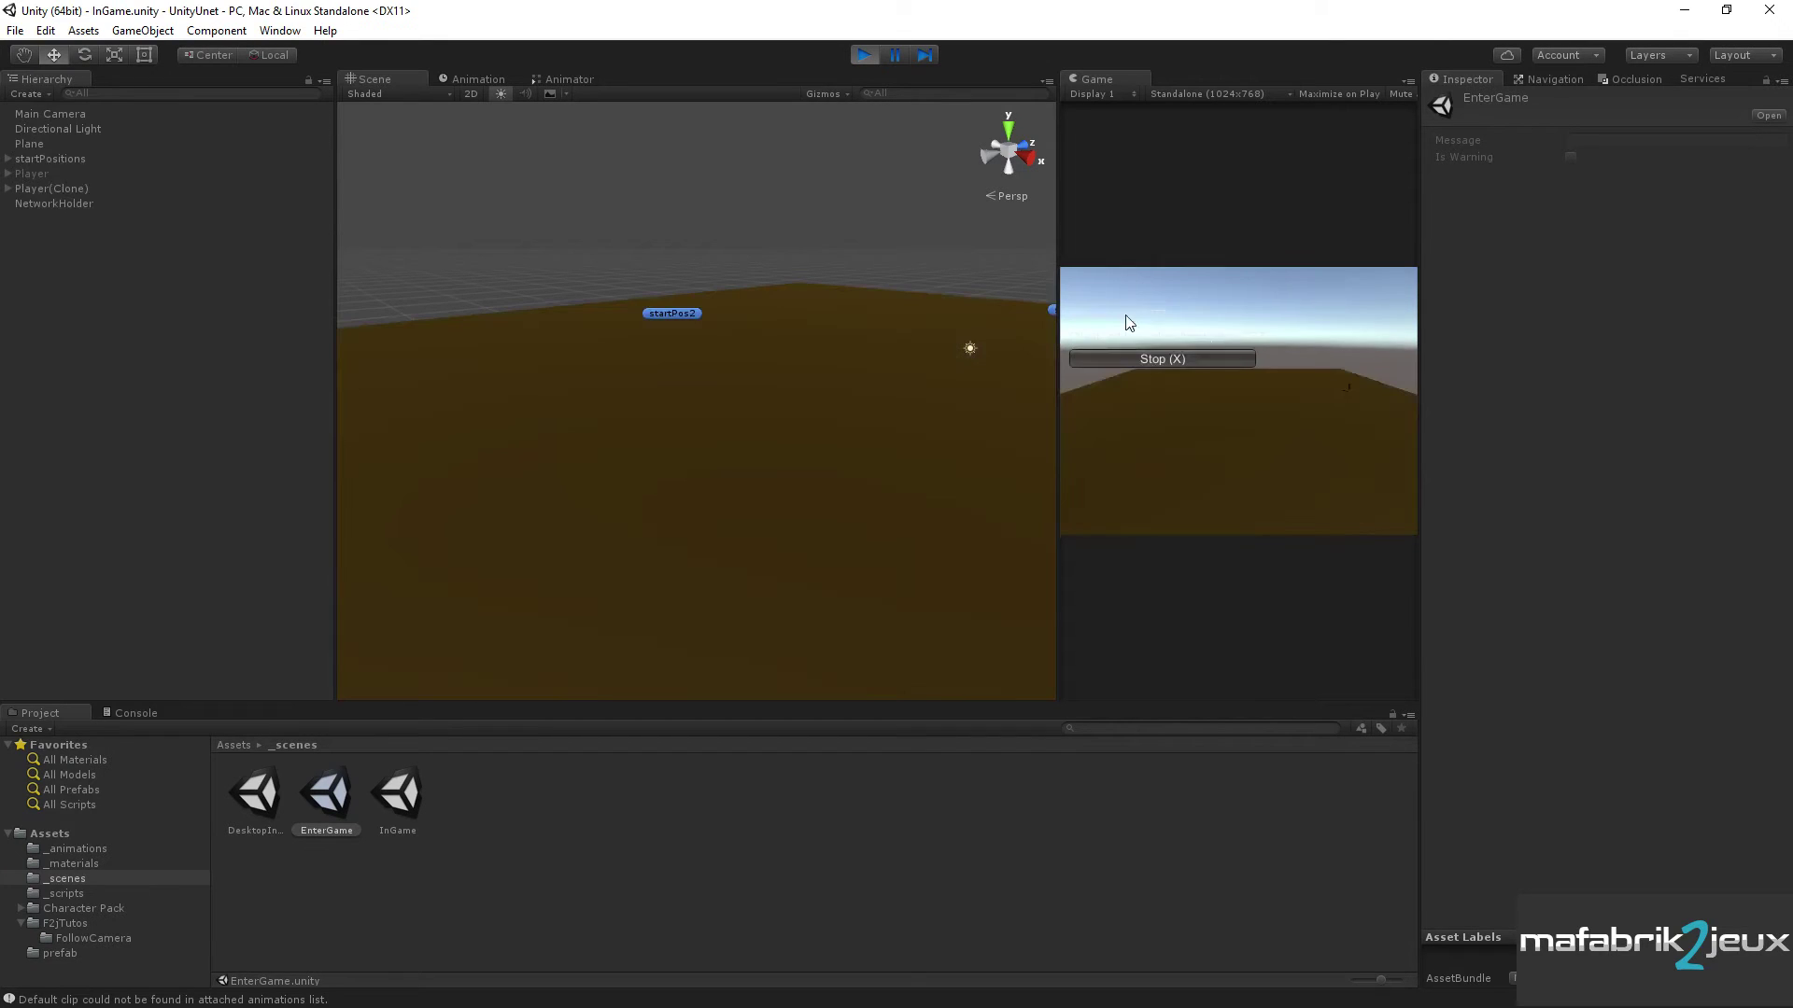
click(135, 714)
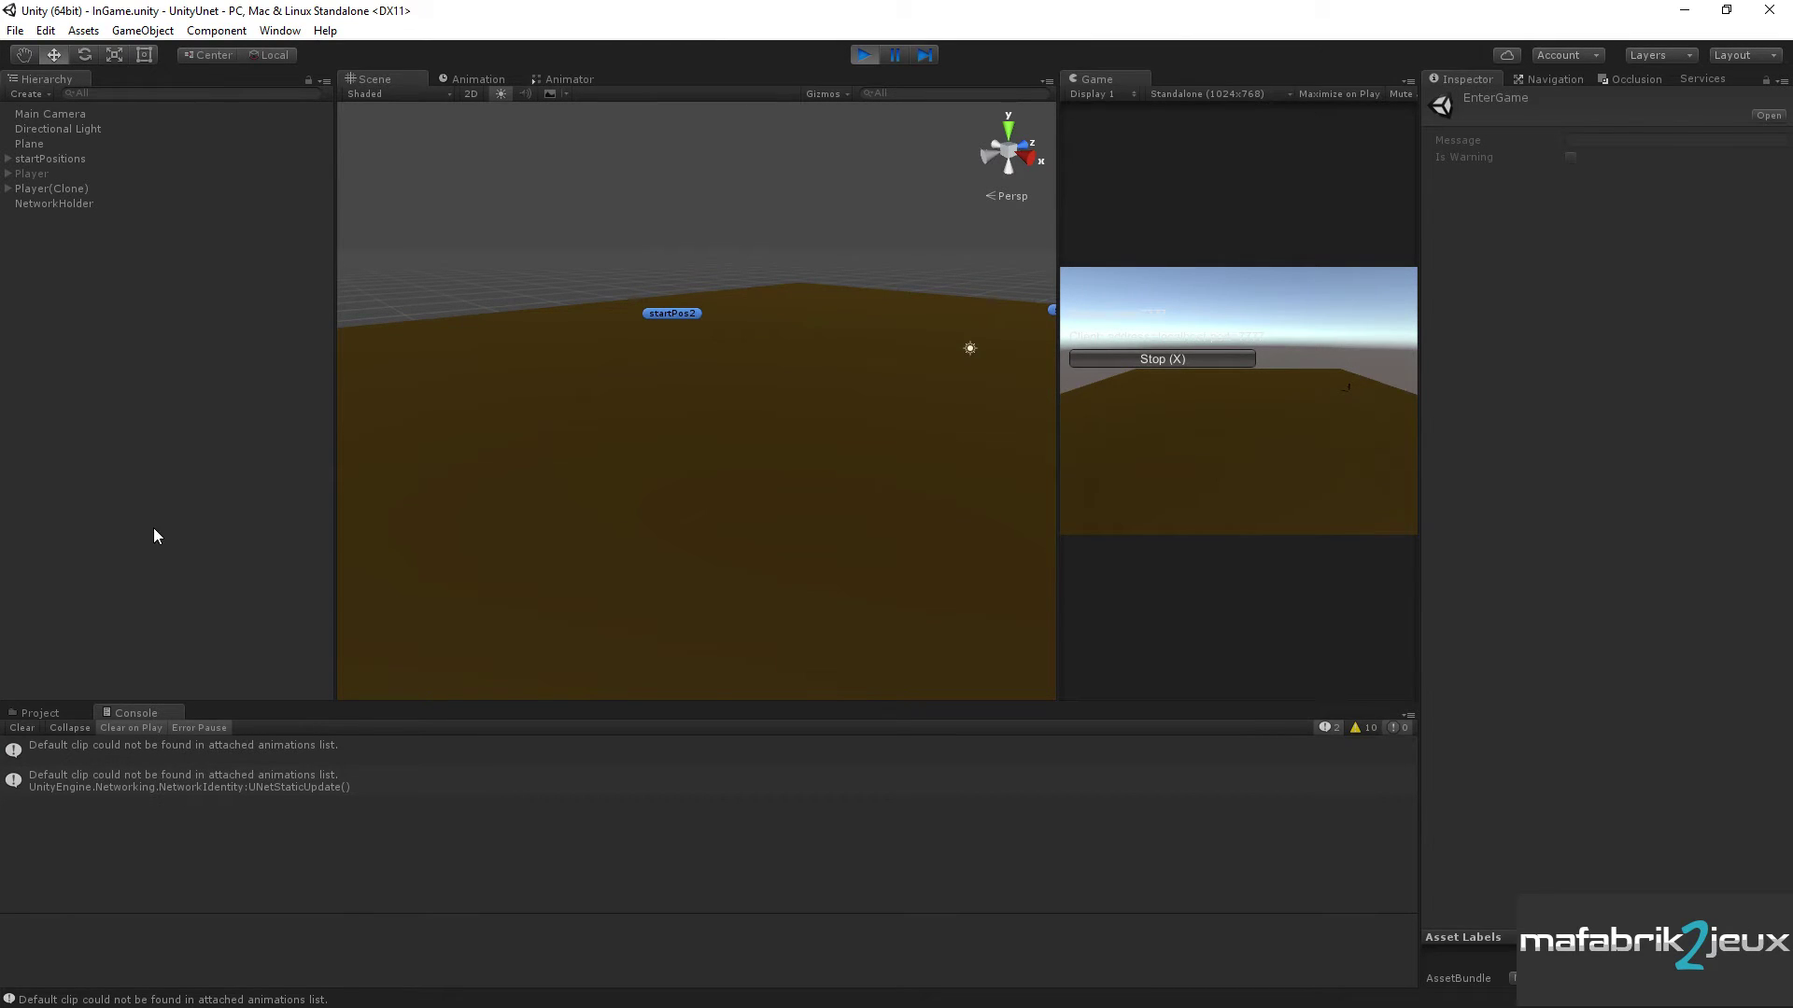
- Inspect the spawned Player(Clone) and Main Camera, then stop Play mode
click(48, 190)
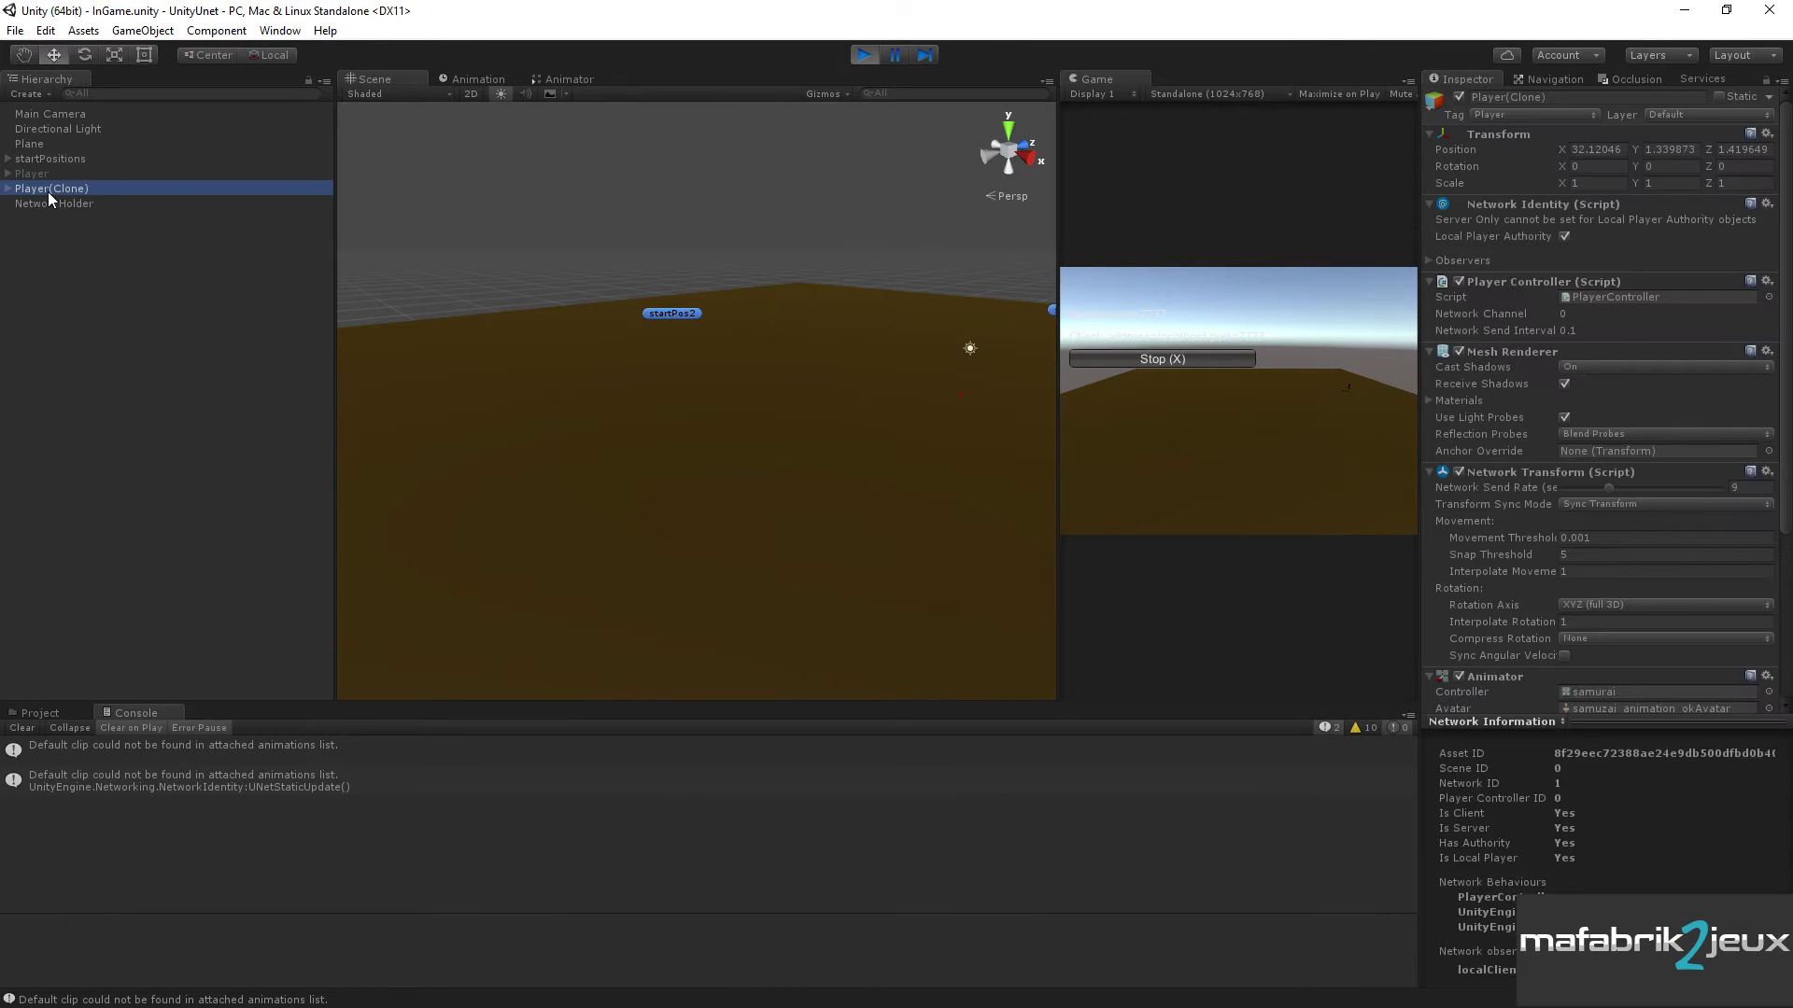
key(f)
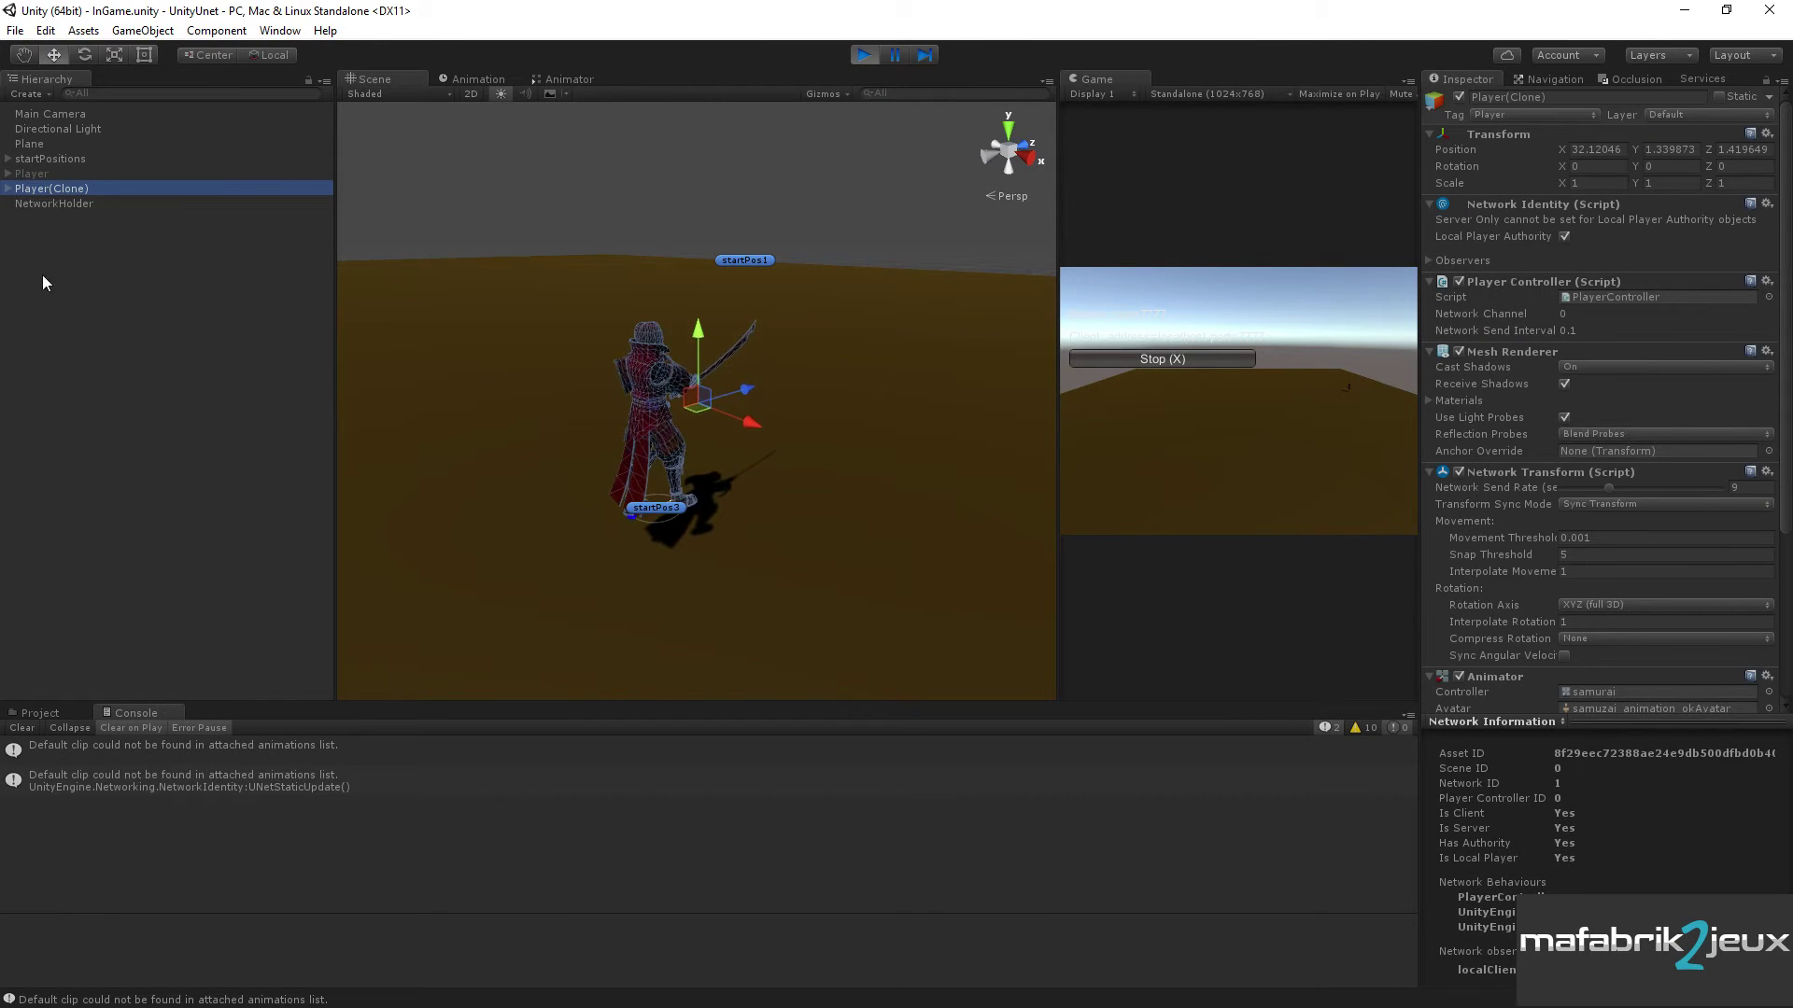
click(42, 116)
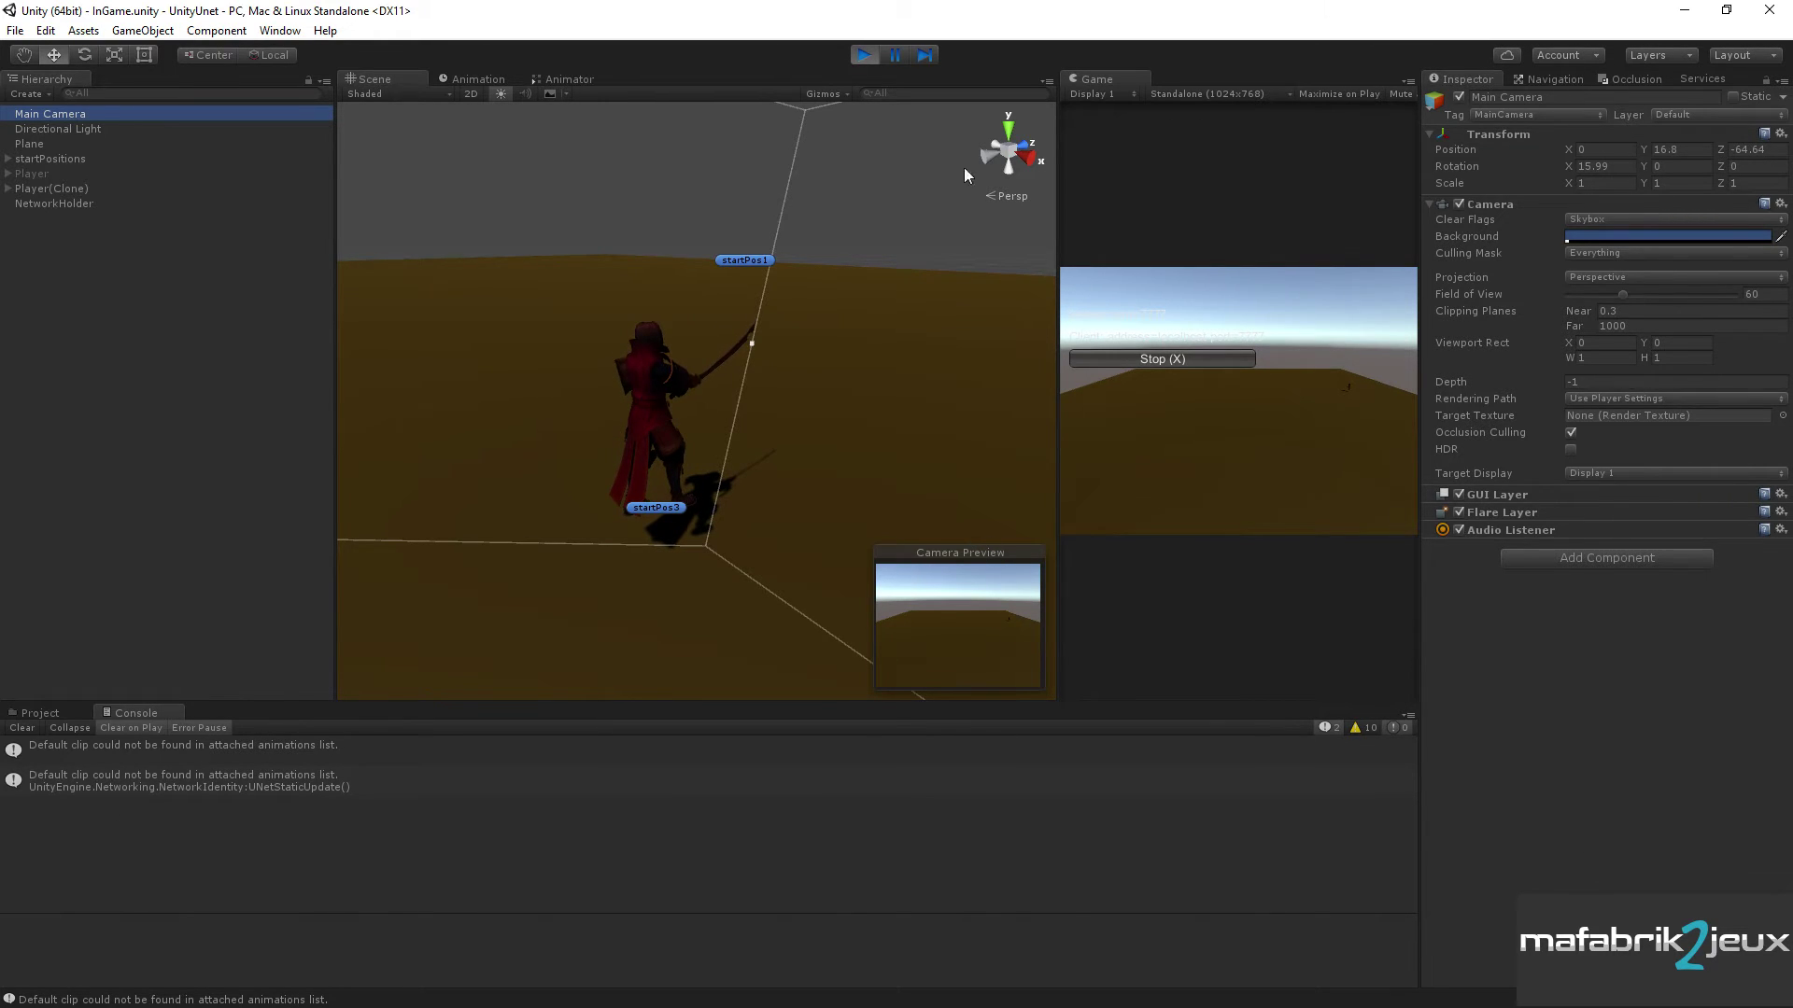
click(866, 58)
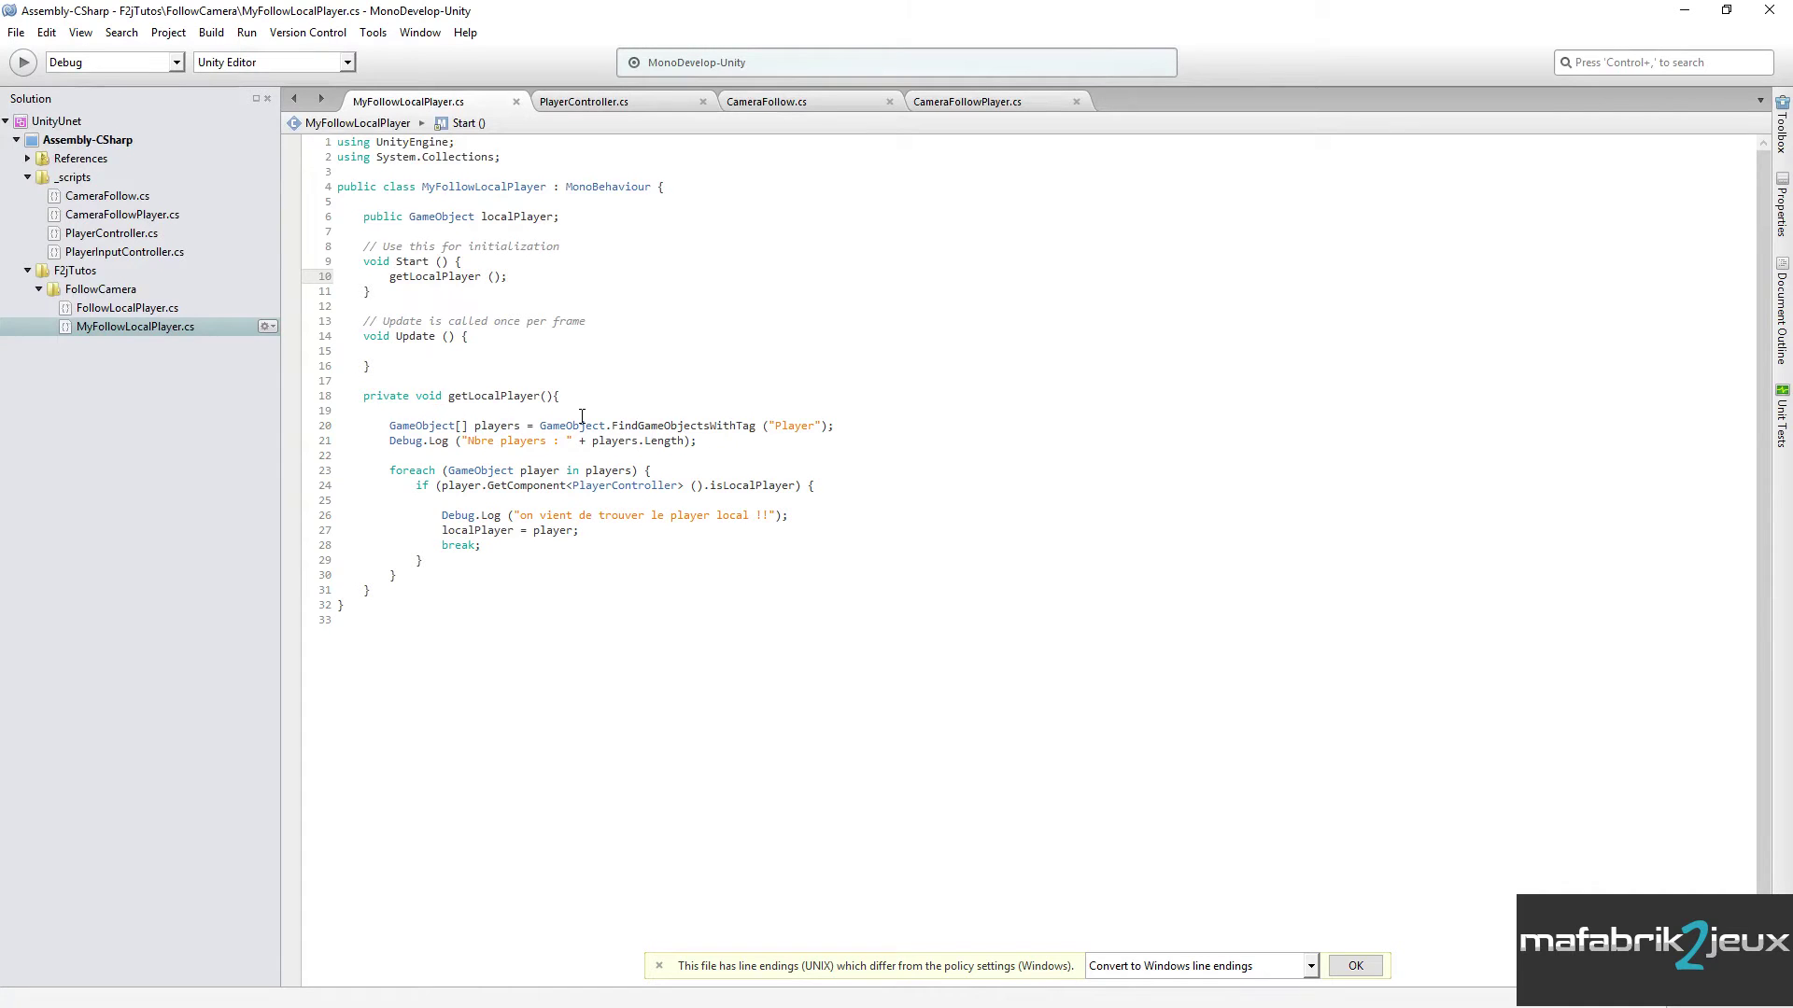
- Highlight the Start() method, deselect it, and minimize MonoDevelop to reveal Unity
drag(363, 261, 409, 291)
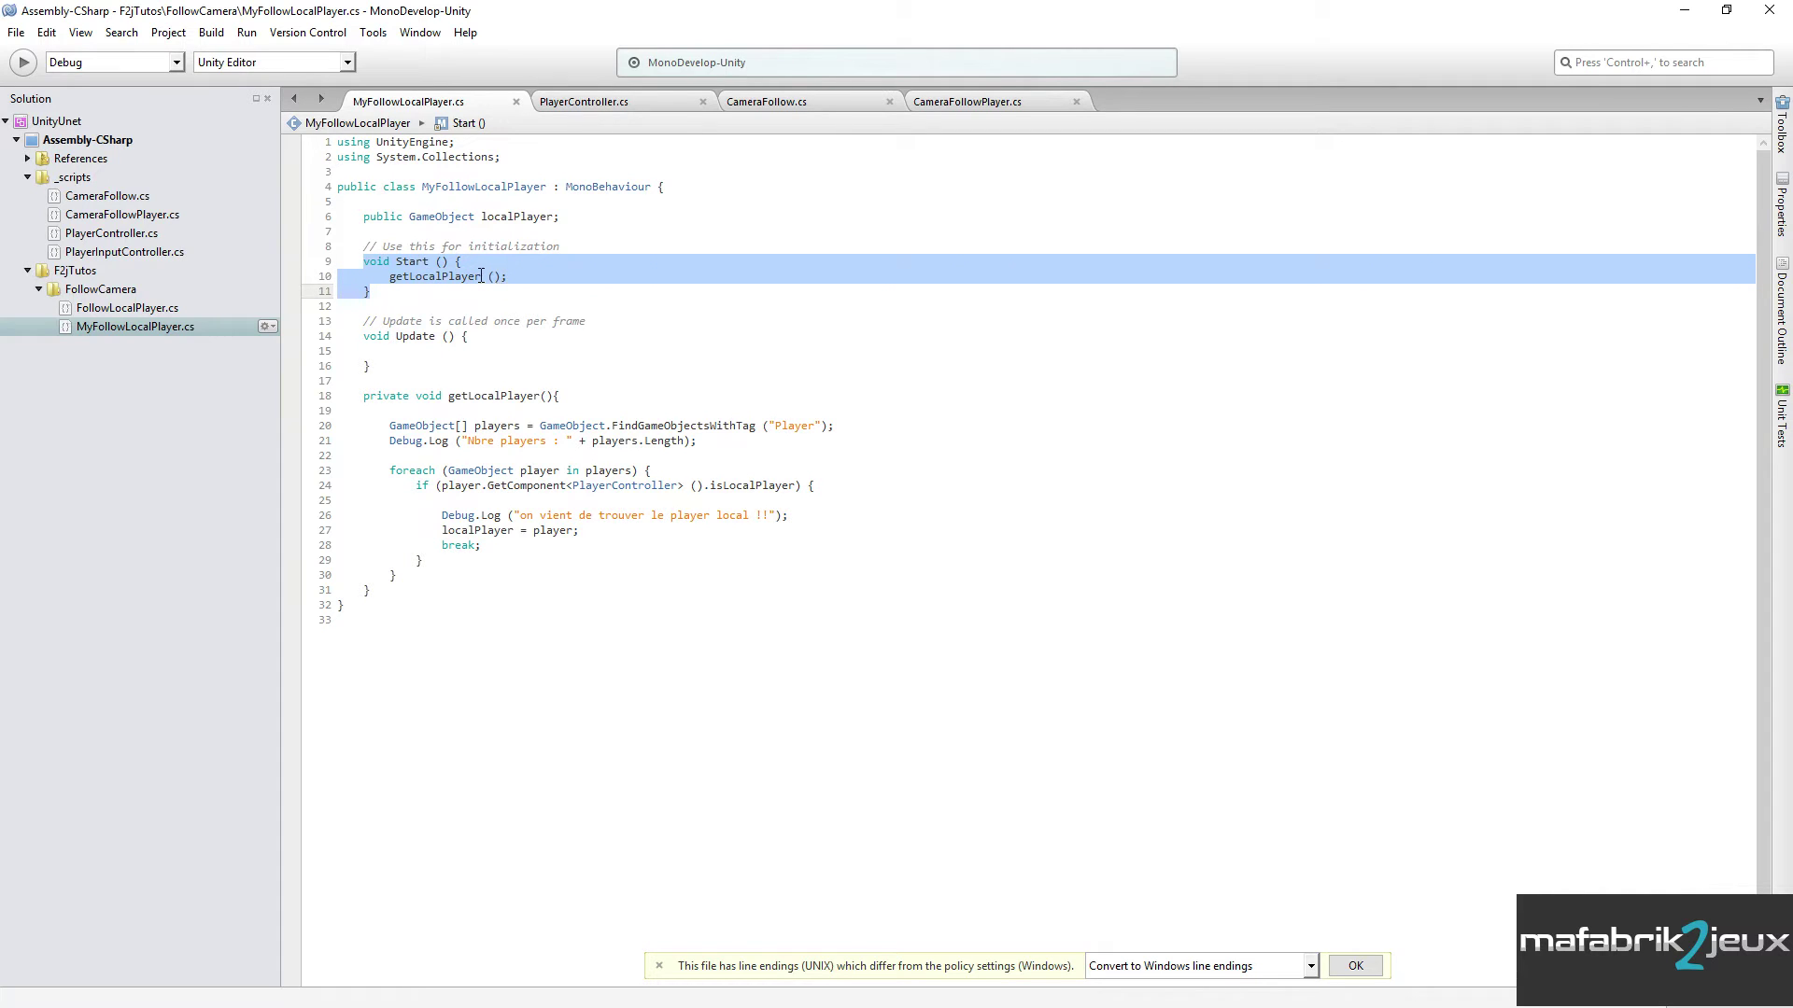
click(462, 262)
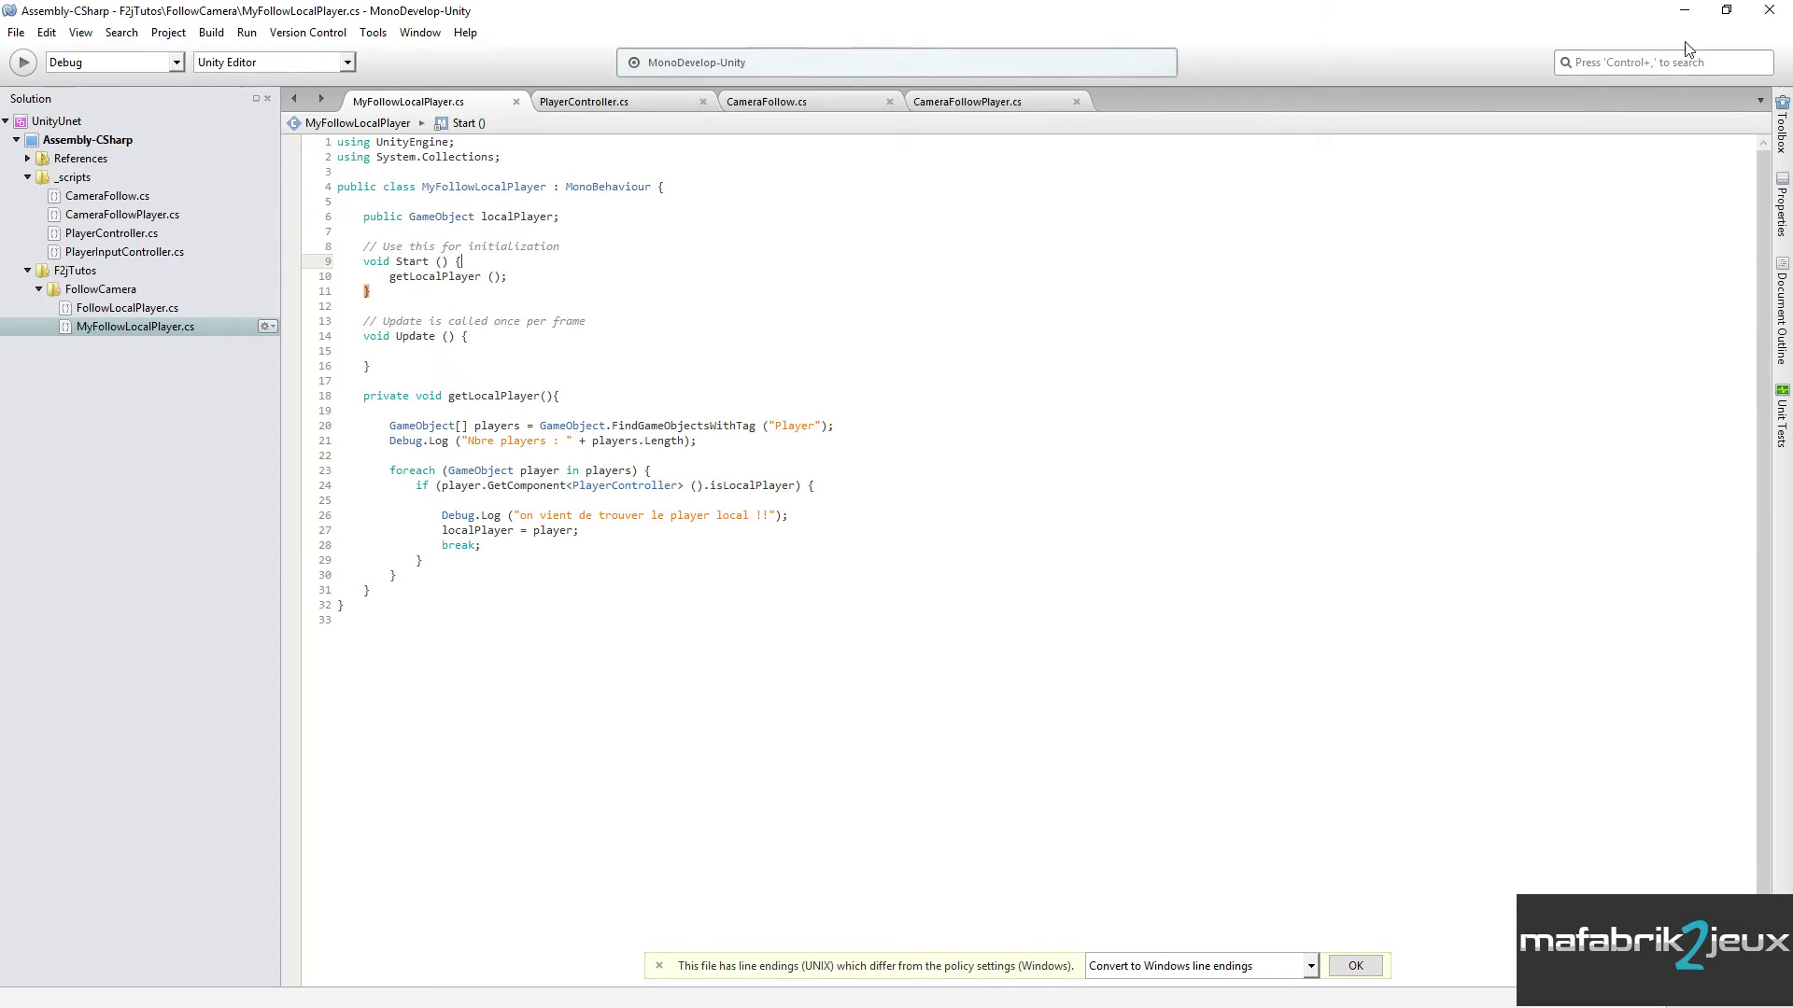
click(1681, 11)
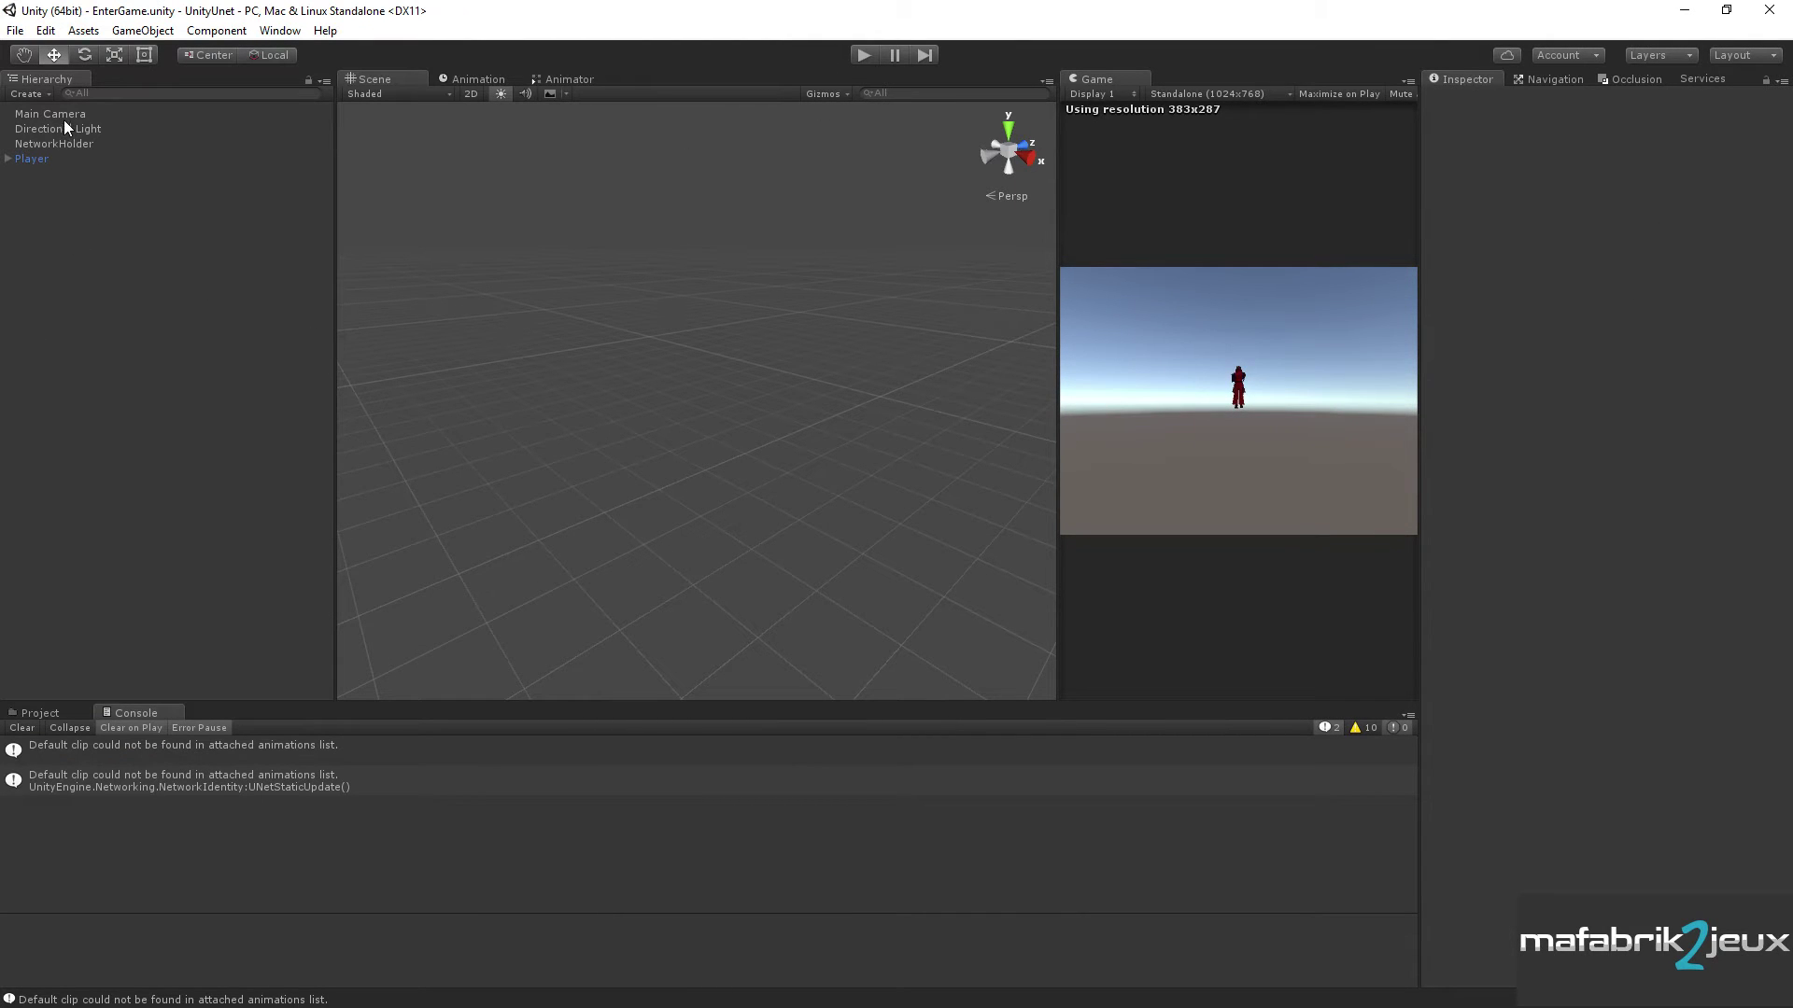
- Open the InGame scene from the Project panel and select its Main Camera
click(52, 714)
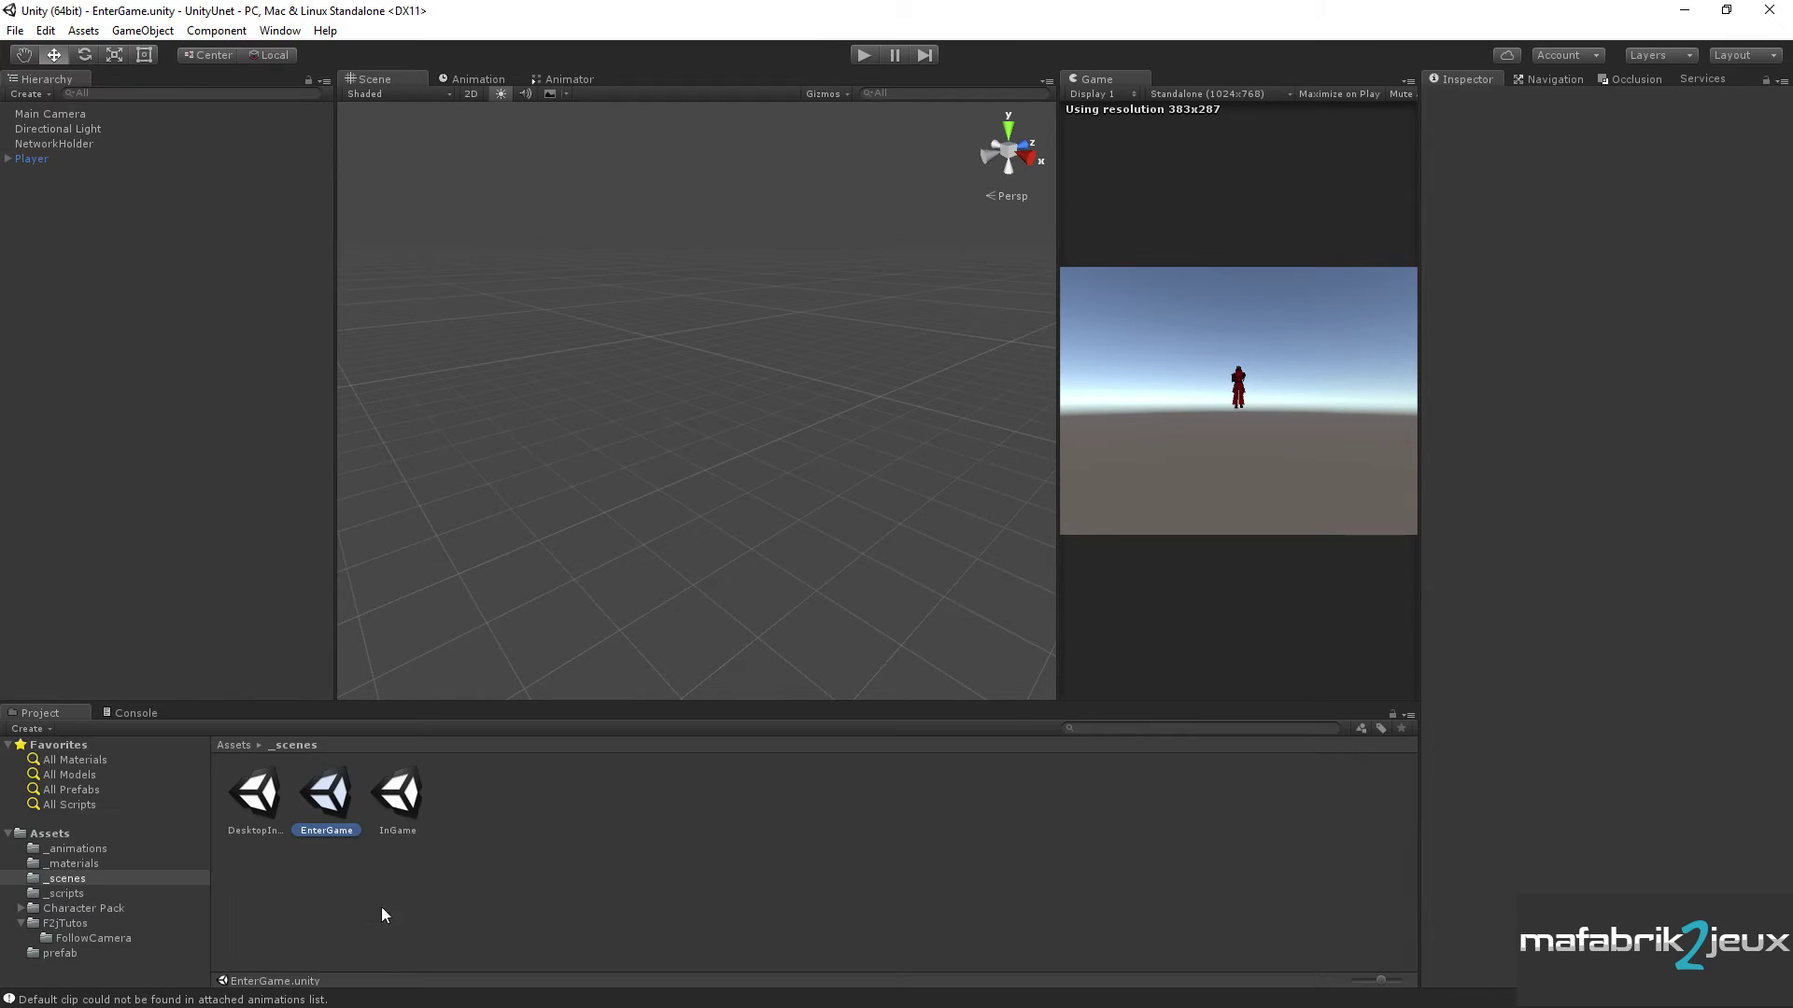
double_click(395, 805)
click(58, 113)
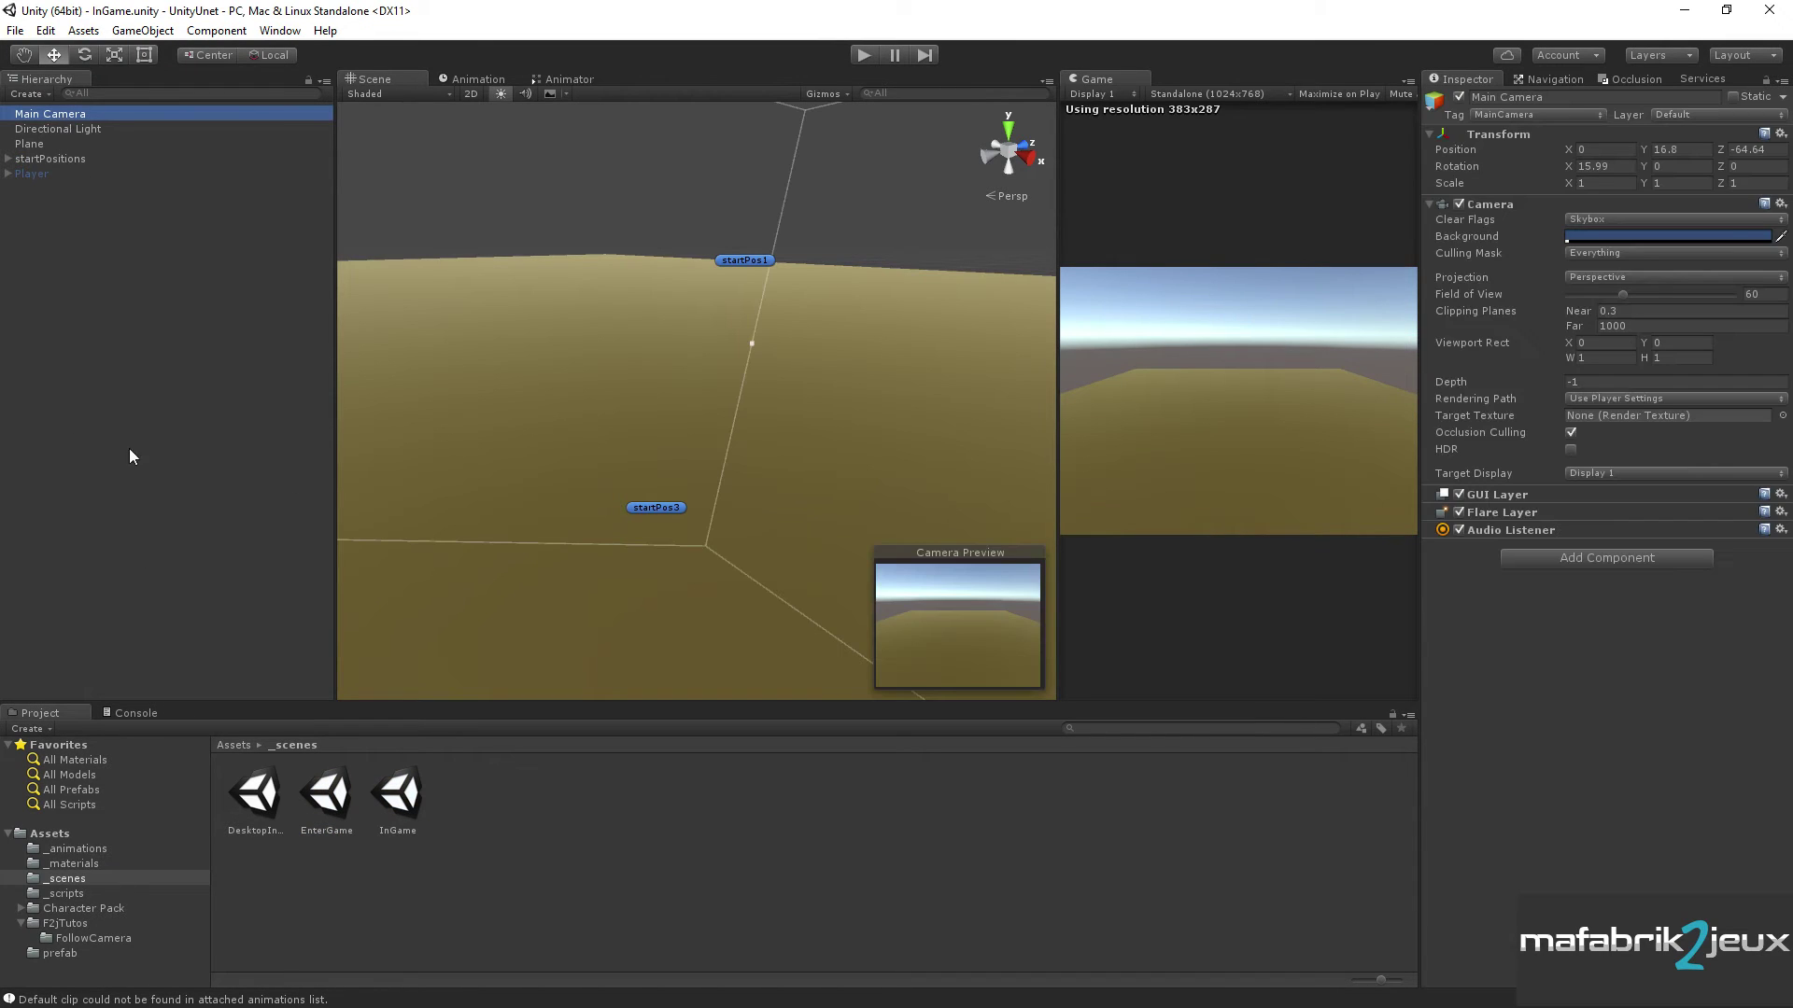
- Add the My Follow Local Player component to Main Camera, then open EnterGame, raising the save prompt
click(1541, 558)
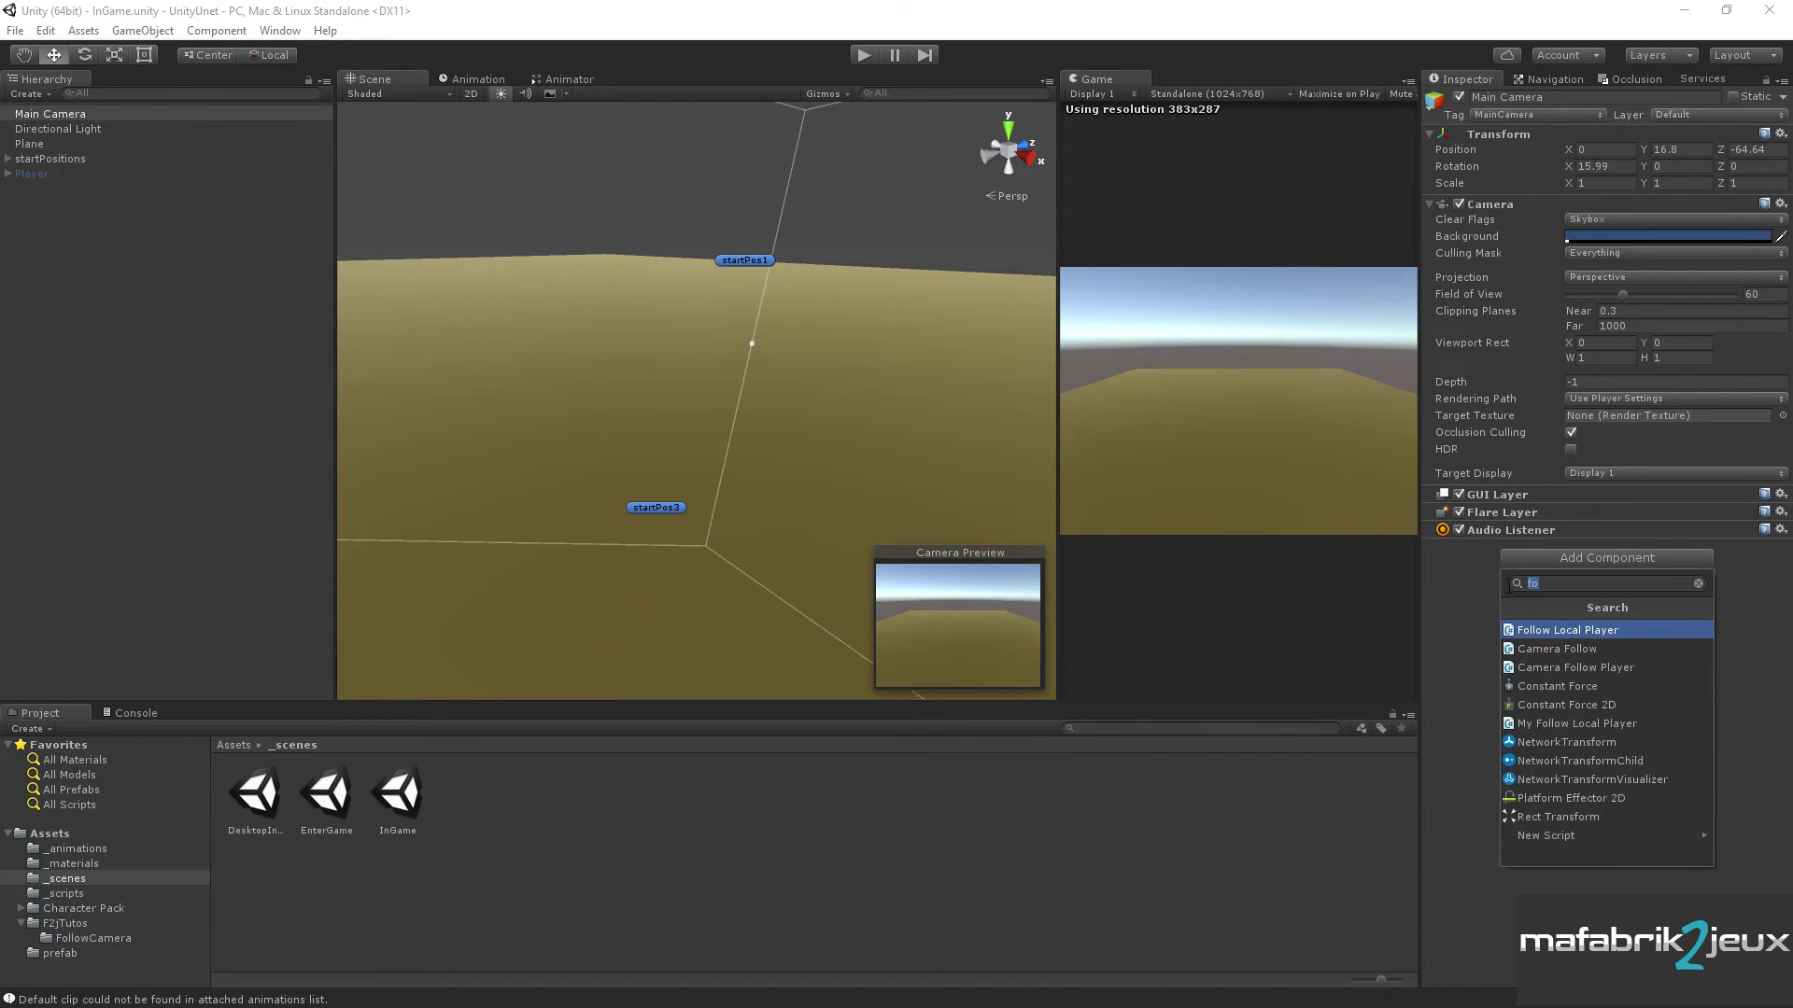
text(my)
click(1556, 632)
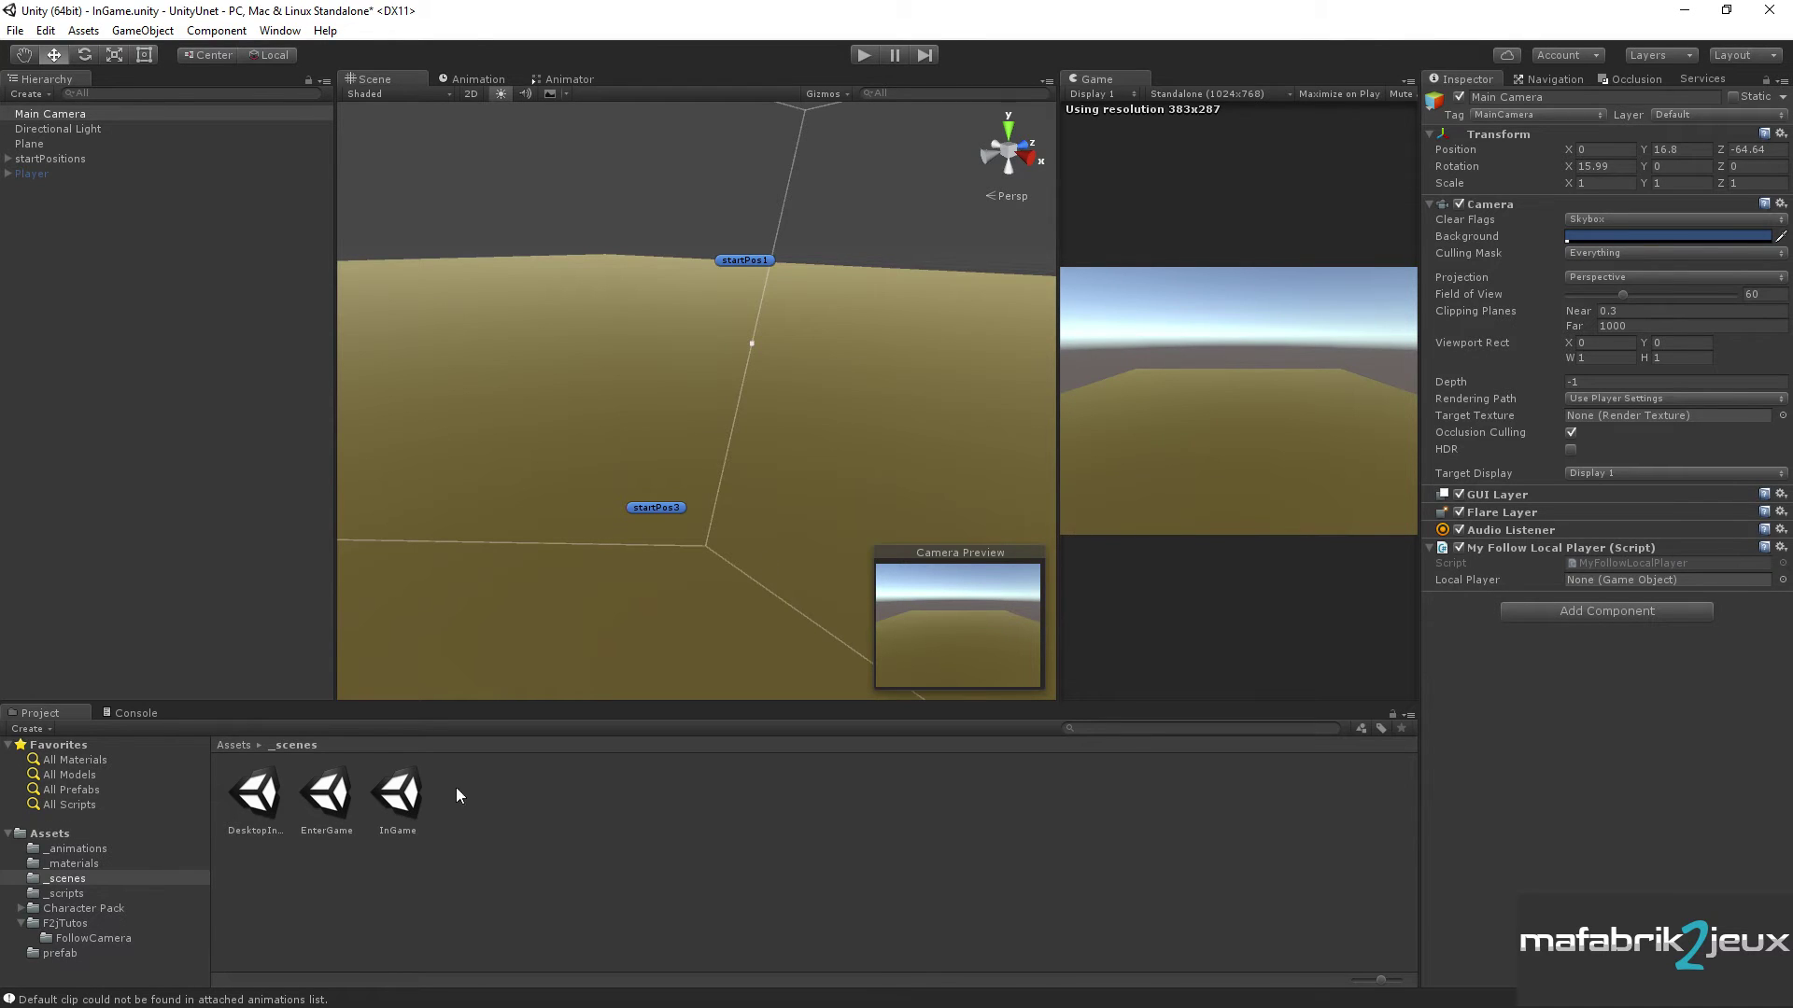
double_click(326, 795)
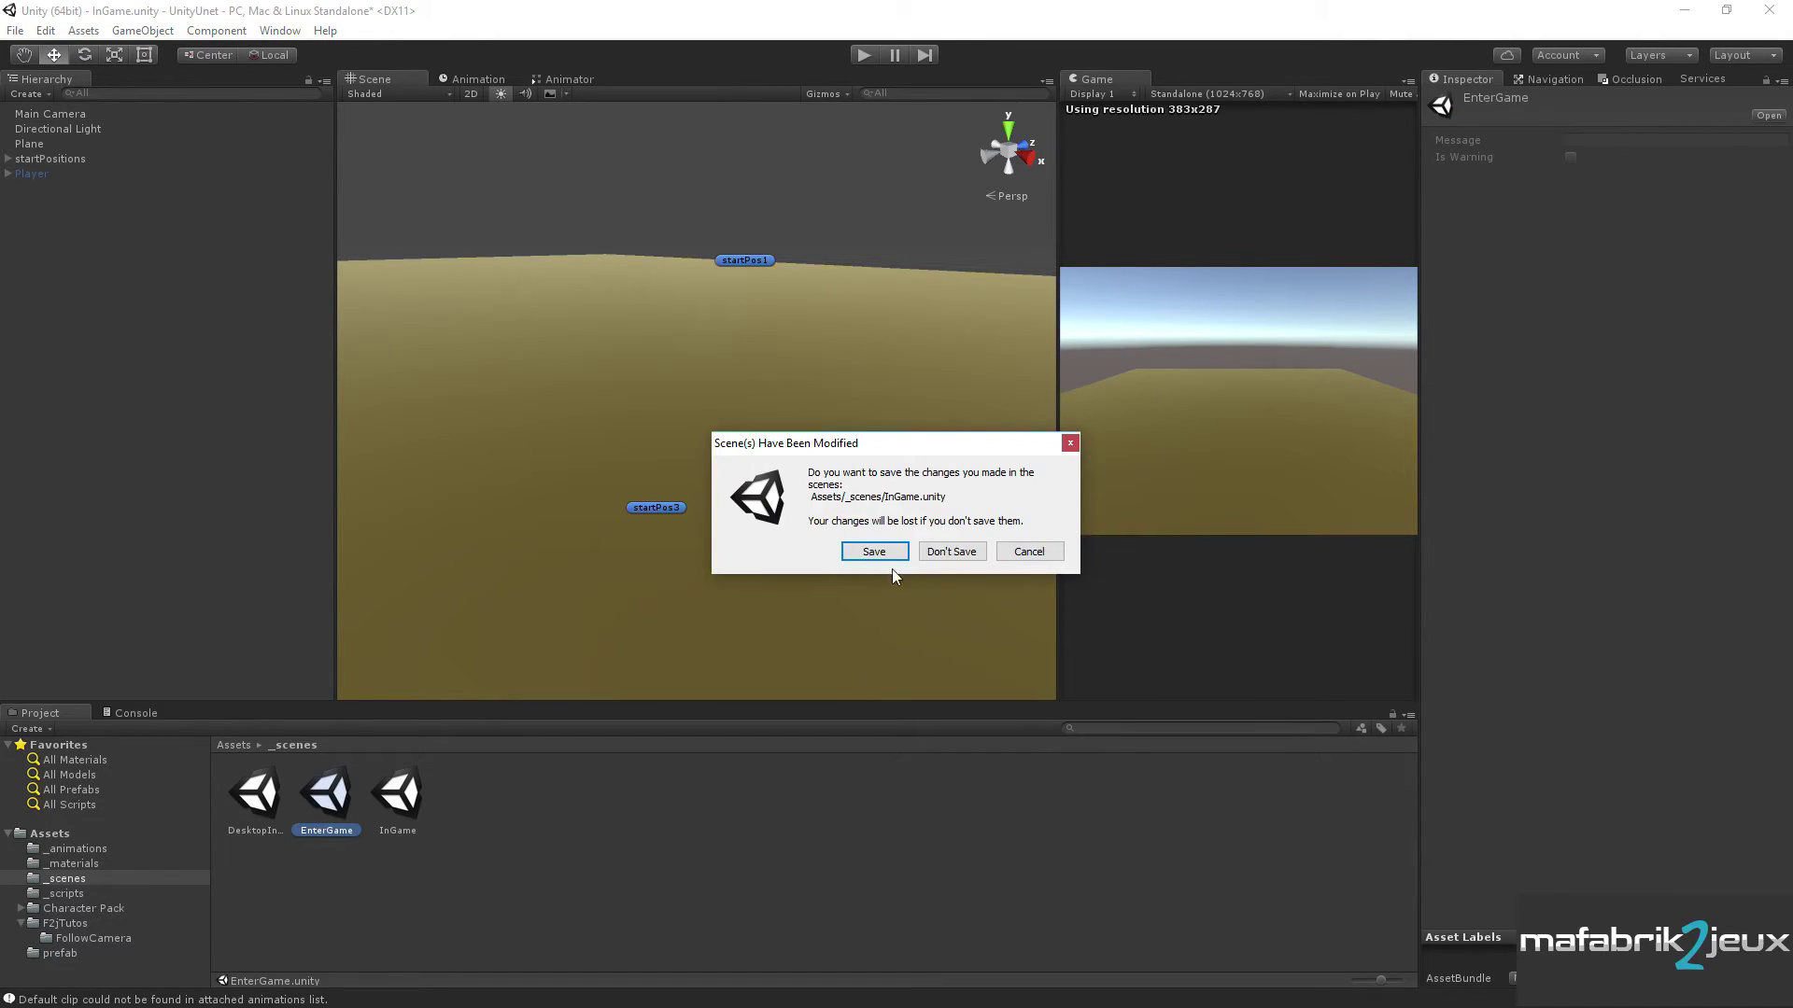
- Save the InGame scene and start Play mode as LAN Host
click(874, 551)
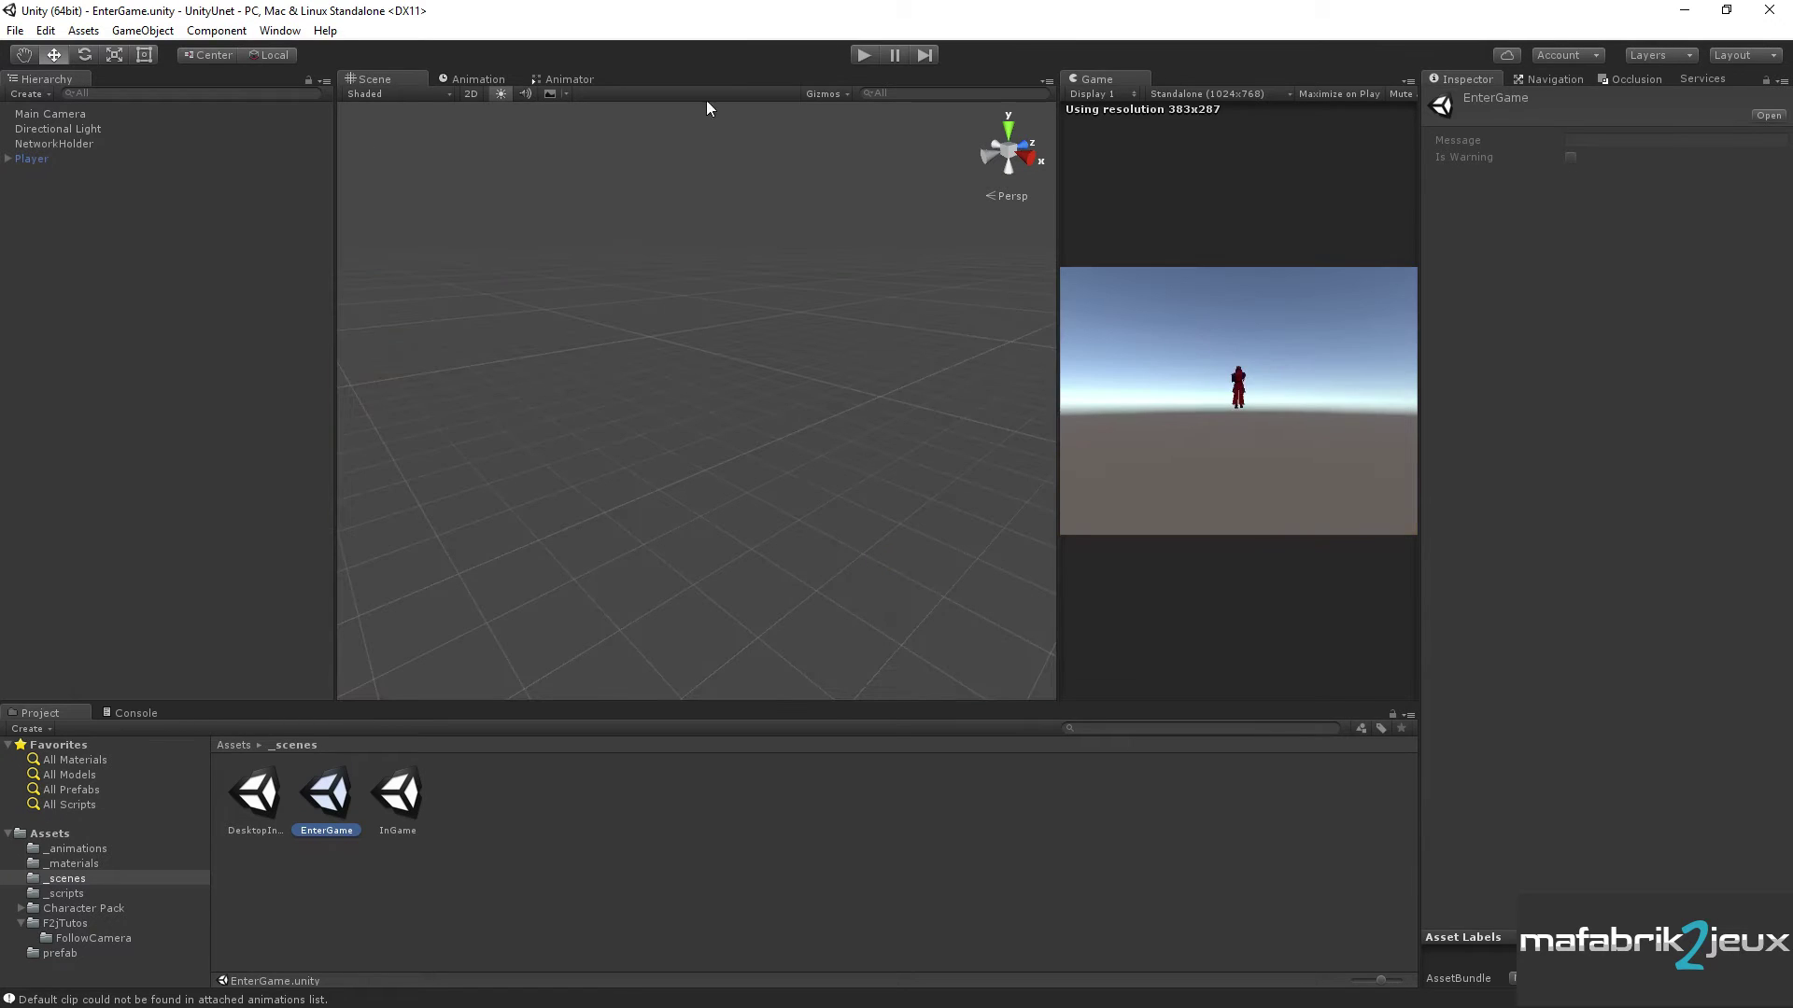
click(862, 56)
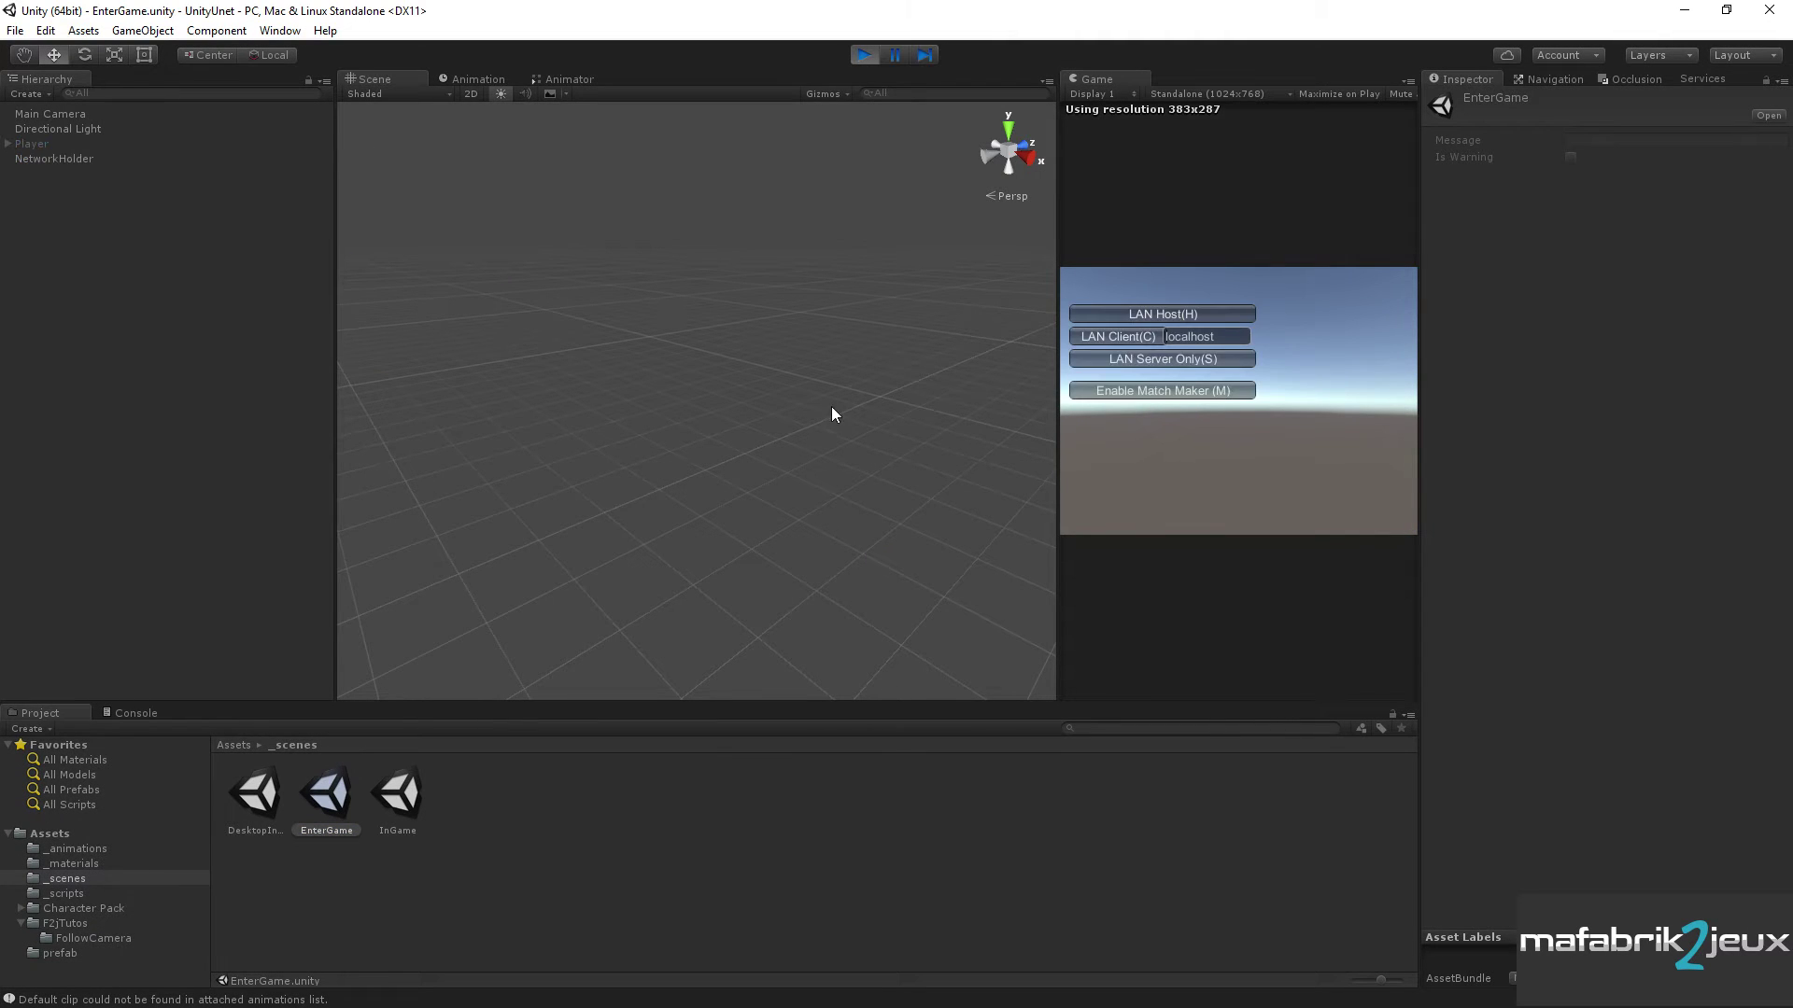
click(1129, 314)
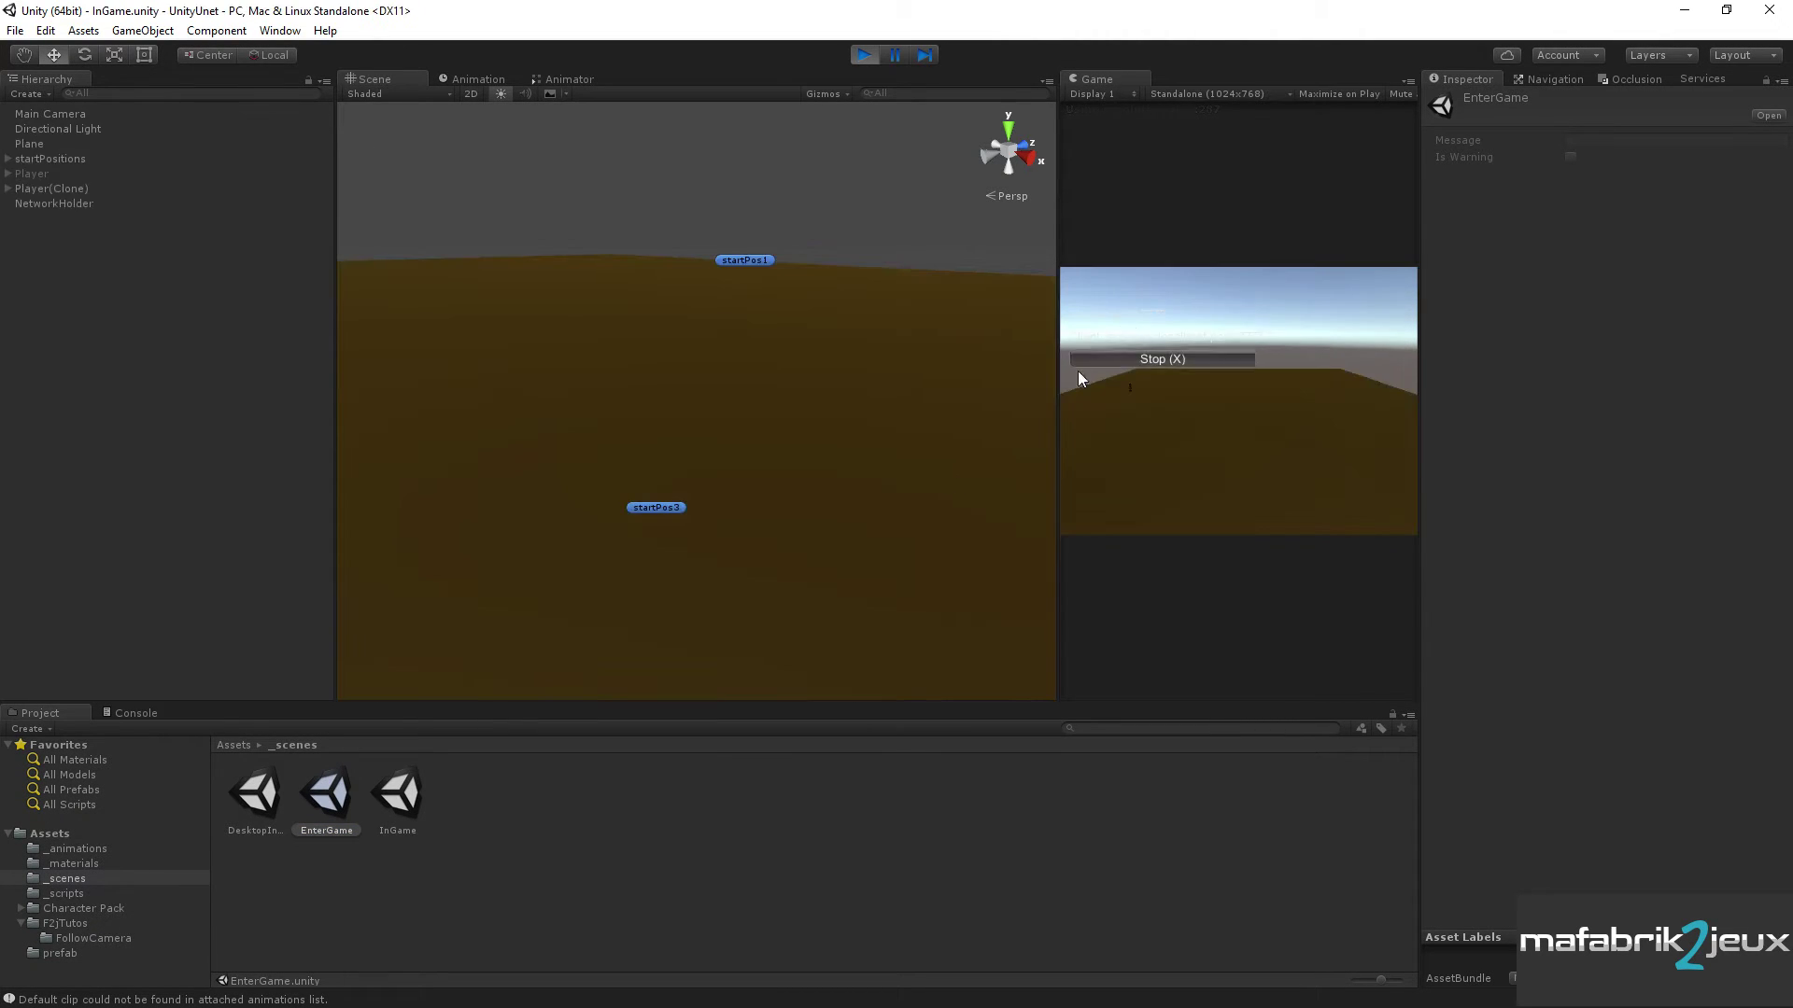
- Check the 'Nbre players' console log's stack trace and frame the spawned Player(Clone)
click(136, 715)
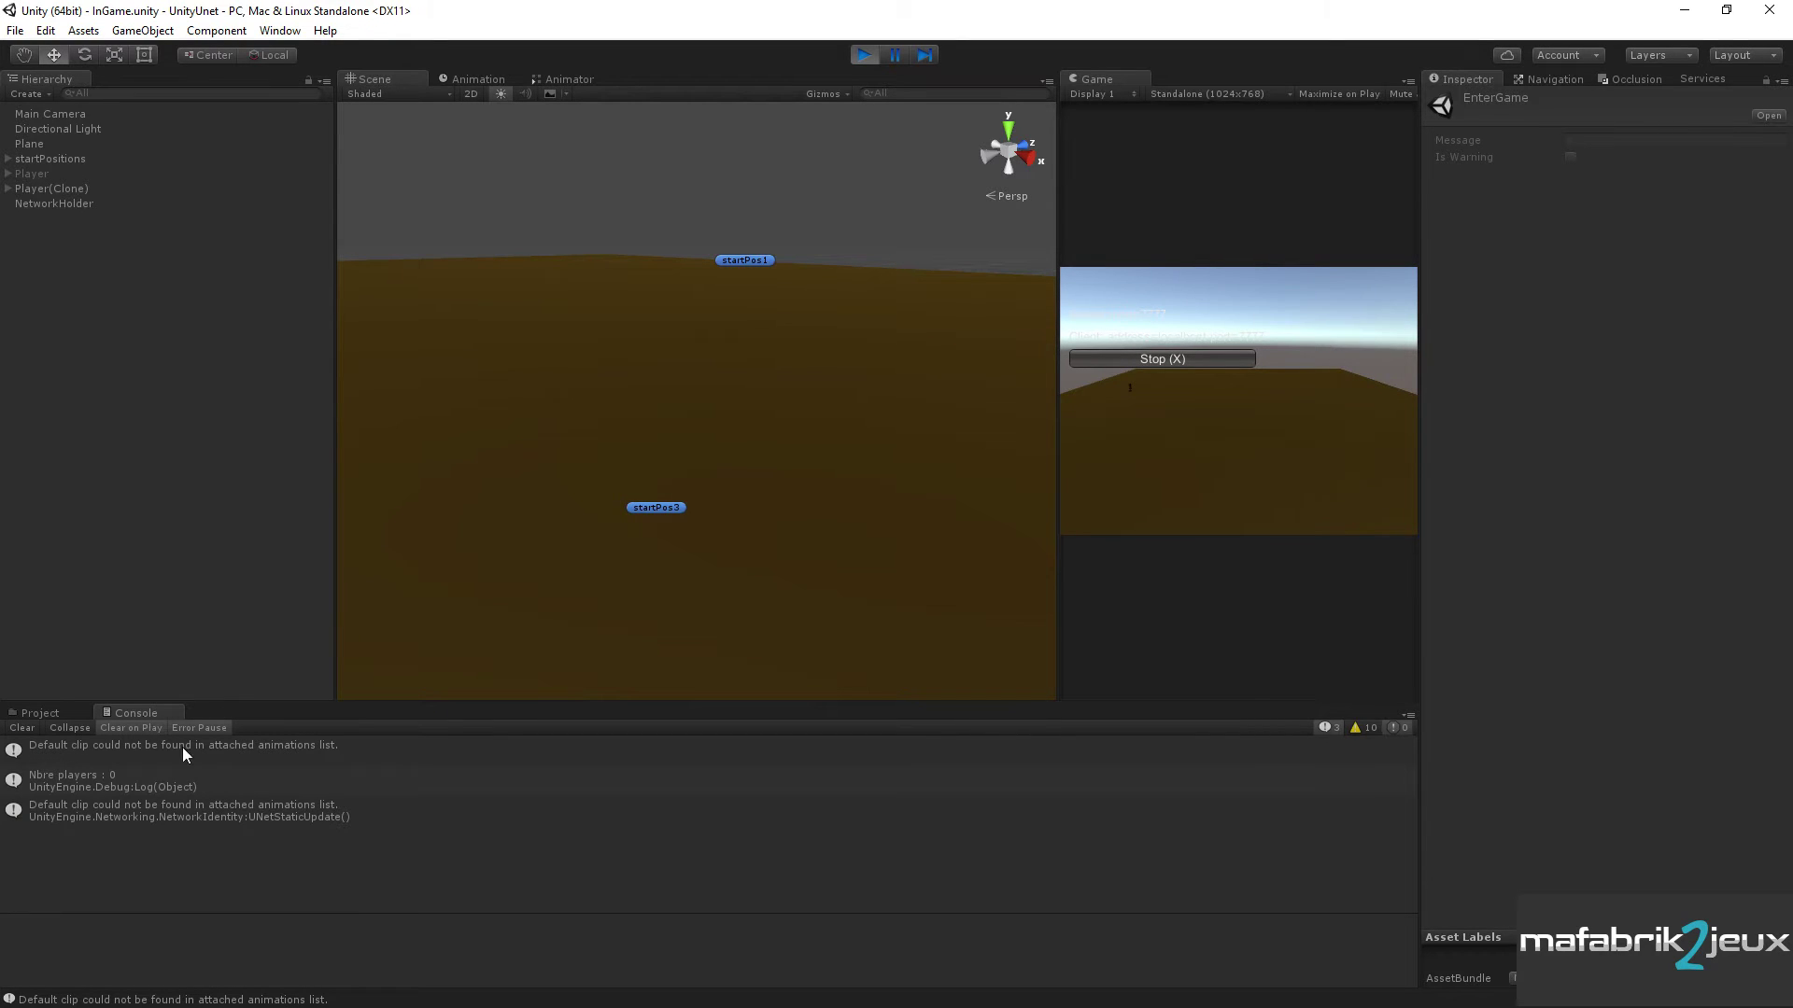
click(86, 781)
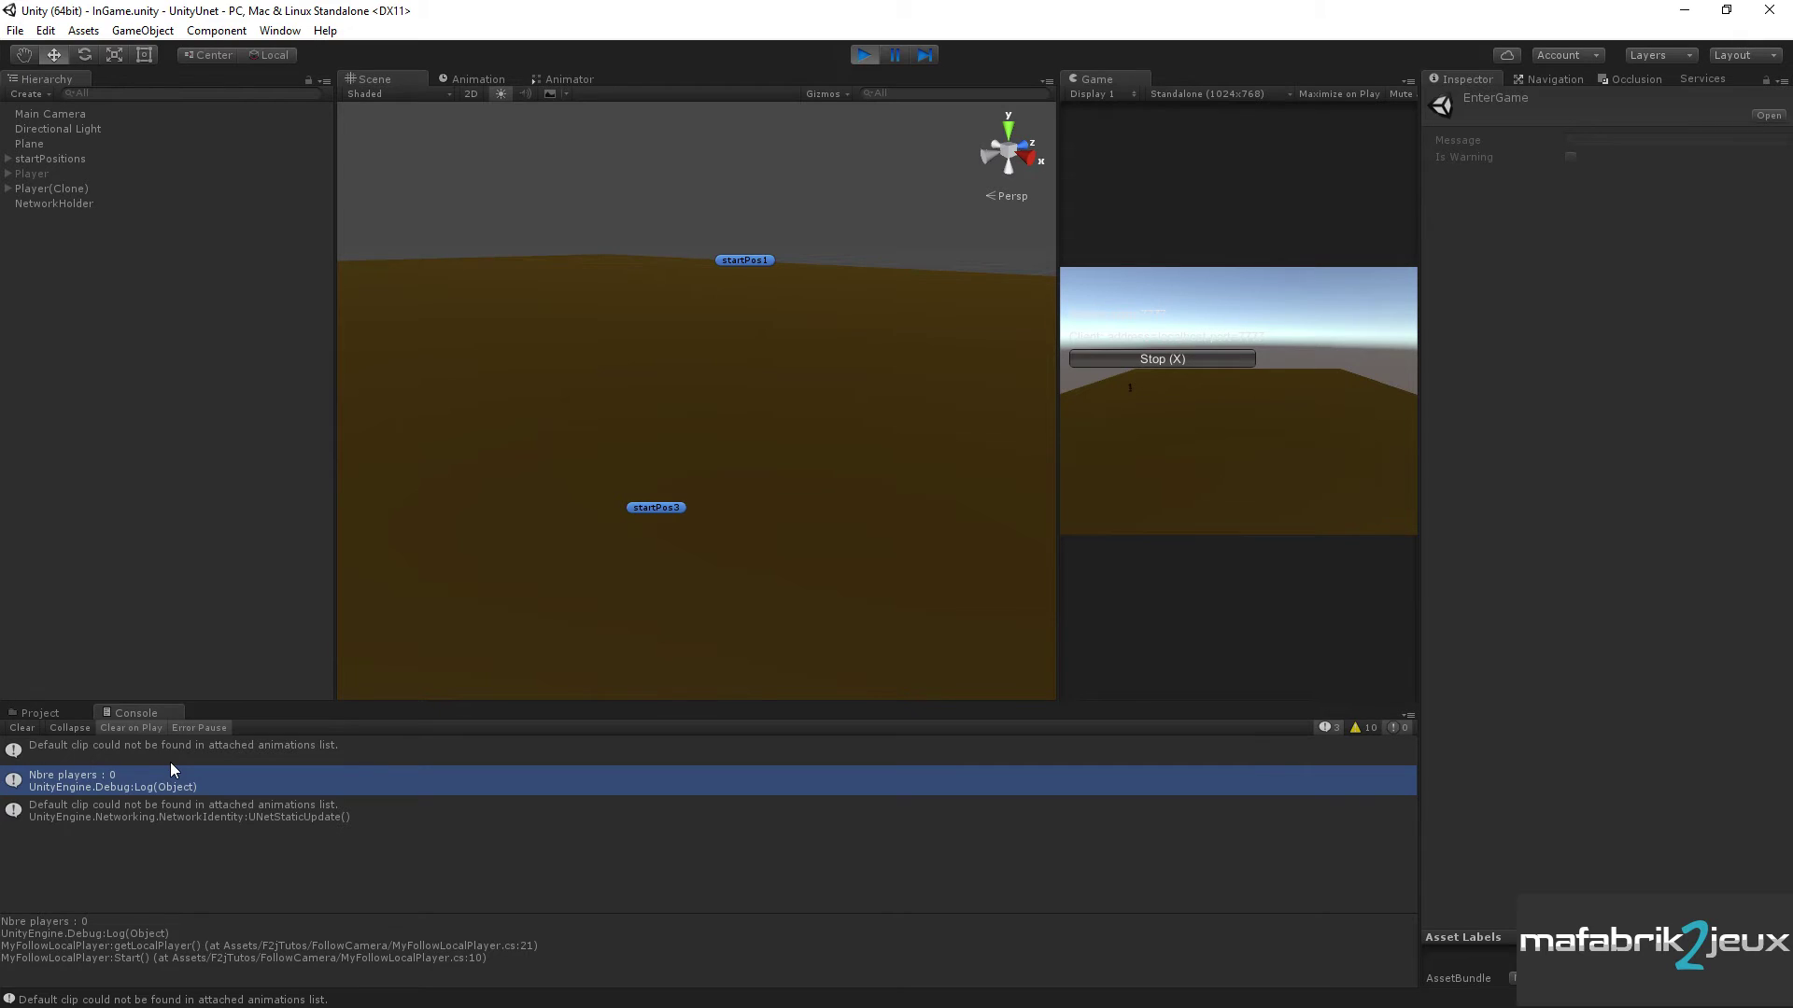
double_click(43, 189)
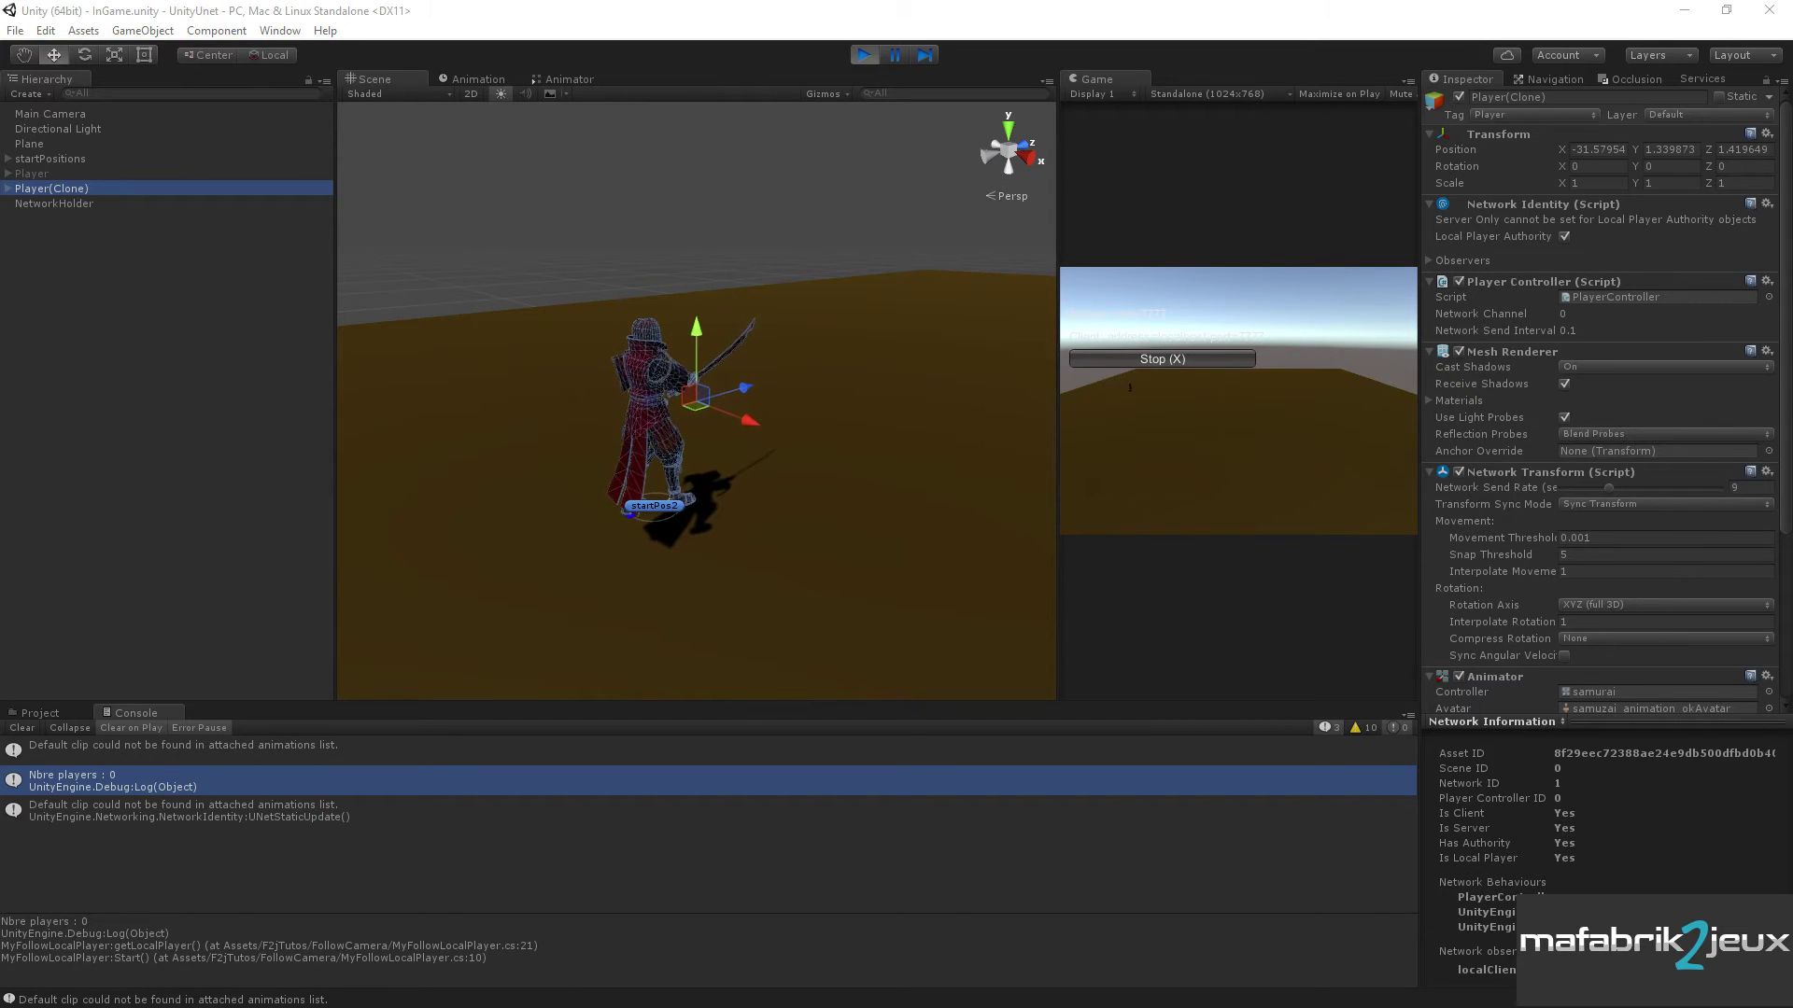
- Stop the test run and highlight Start's getLocalPlayer() call in MyFollowLocalPlayer.cs
click(863, 56)
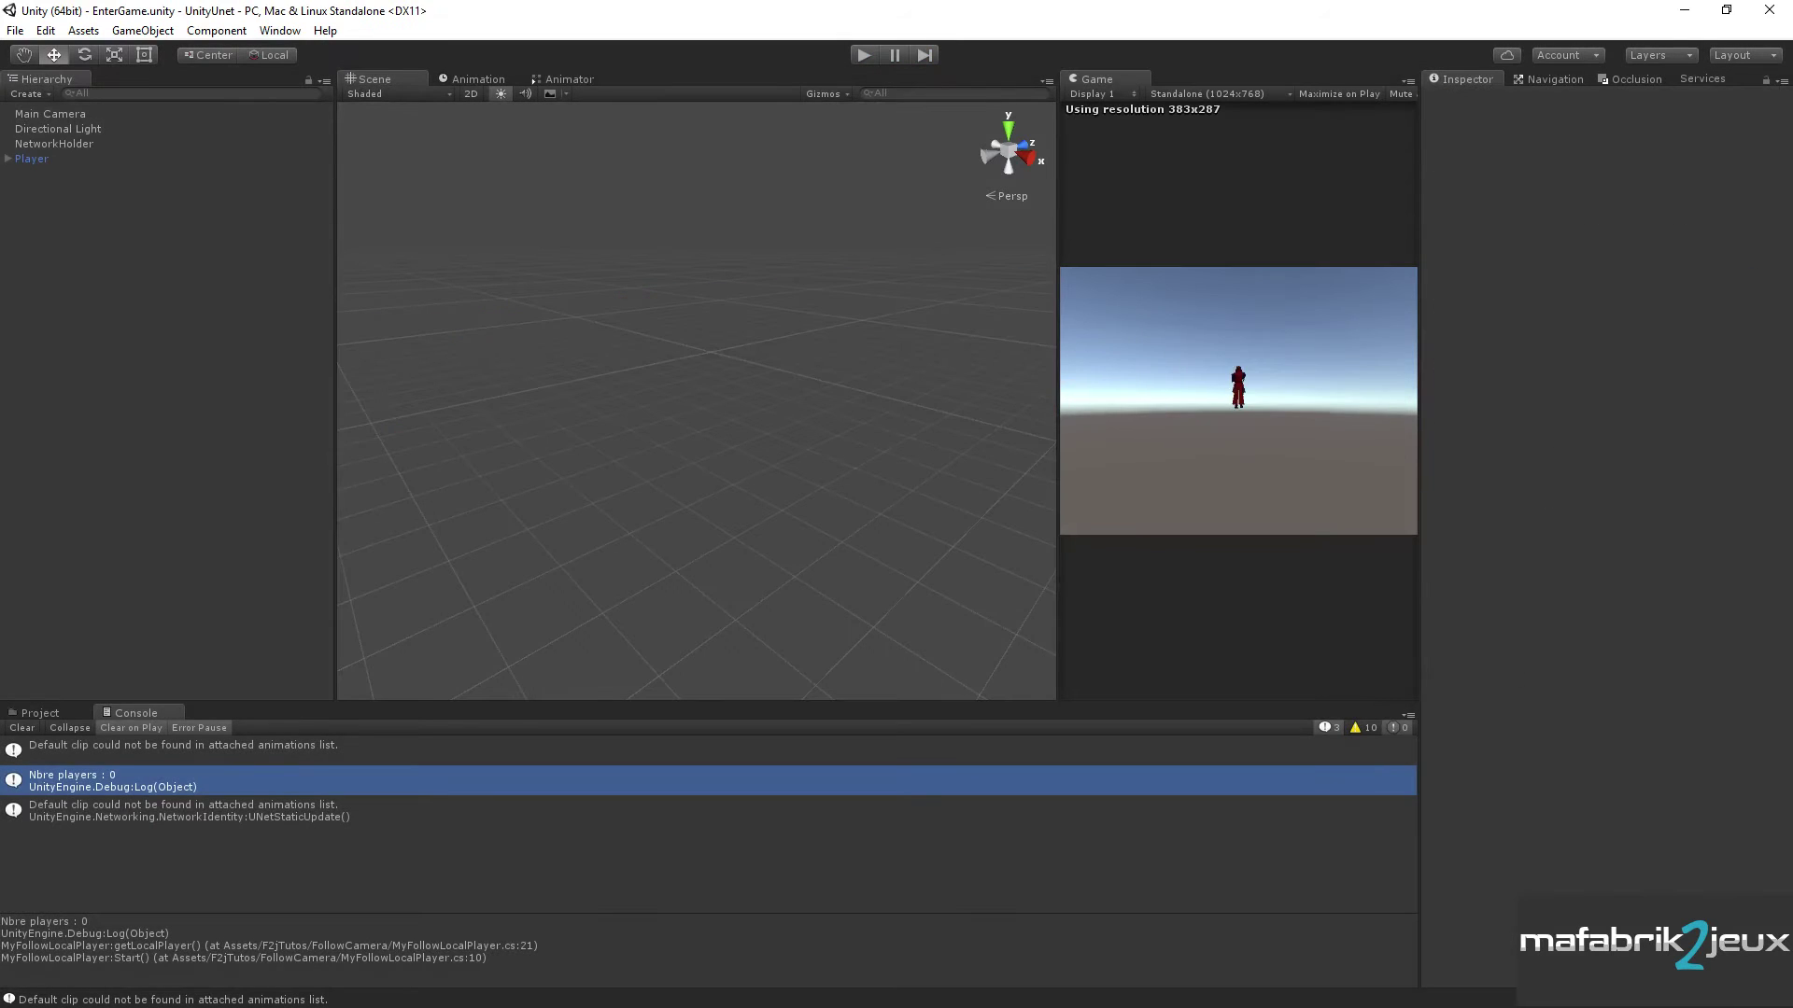
key(alt+Tab)
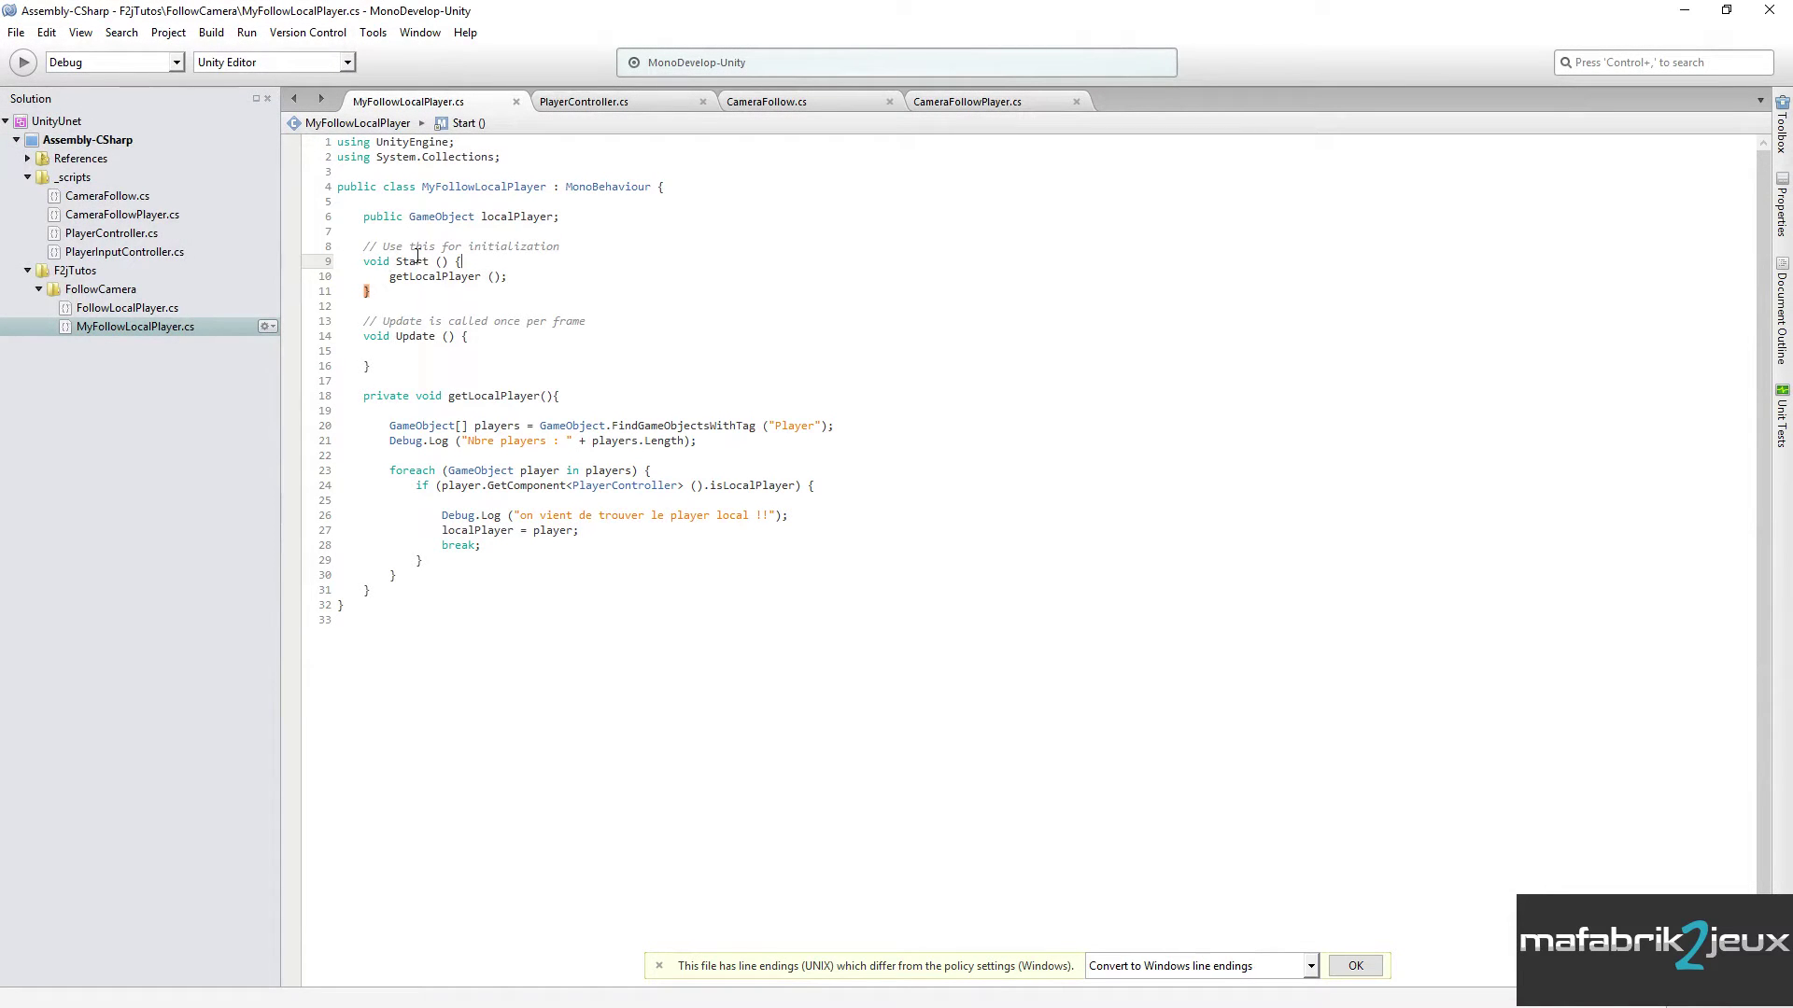
click(1725, 10)
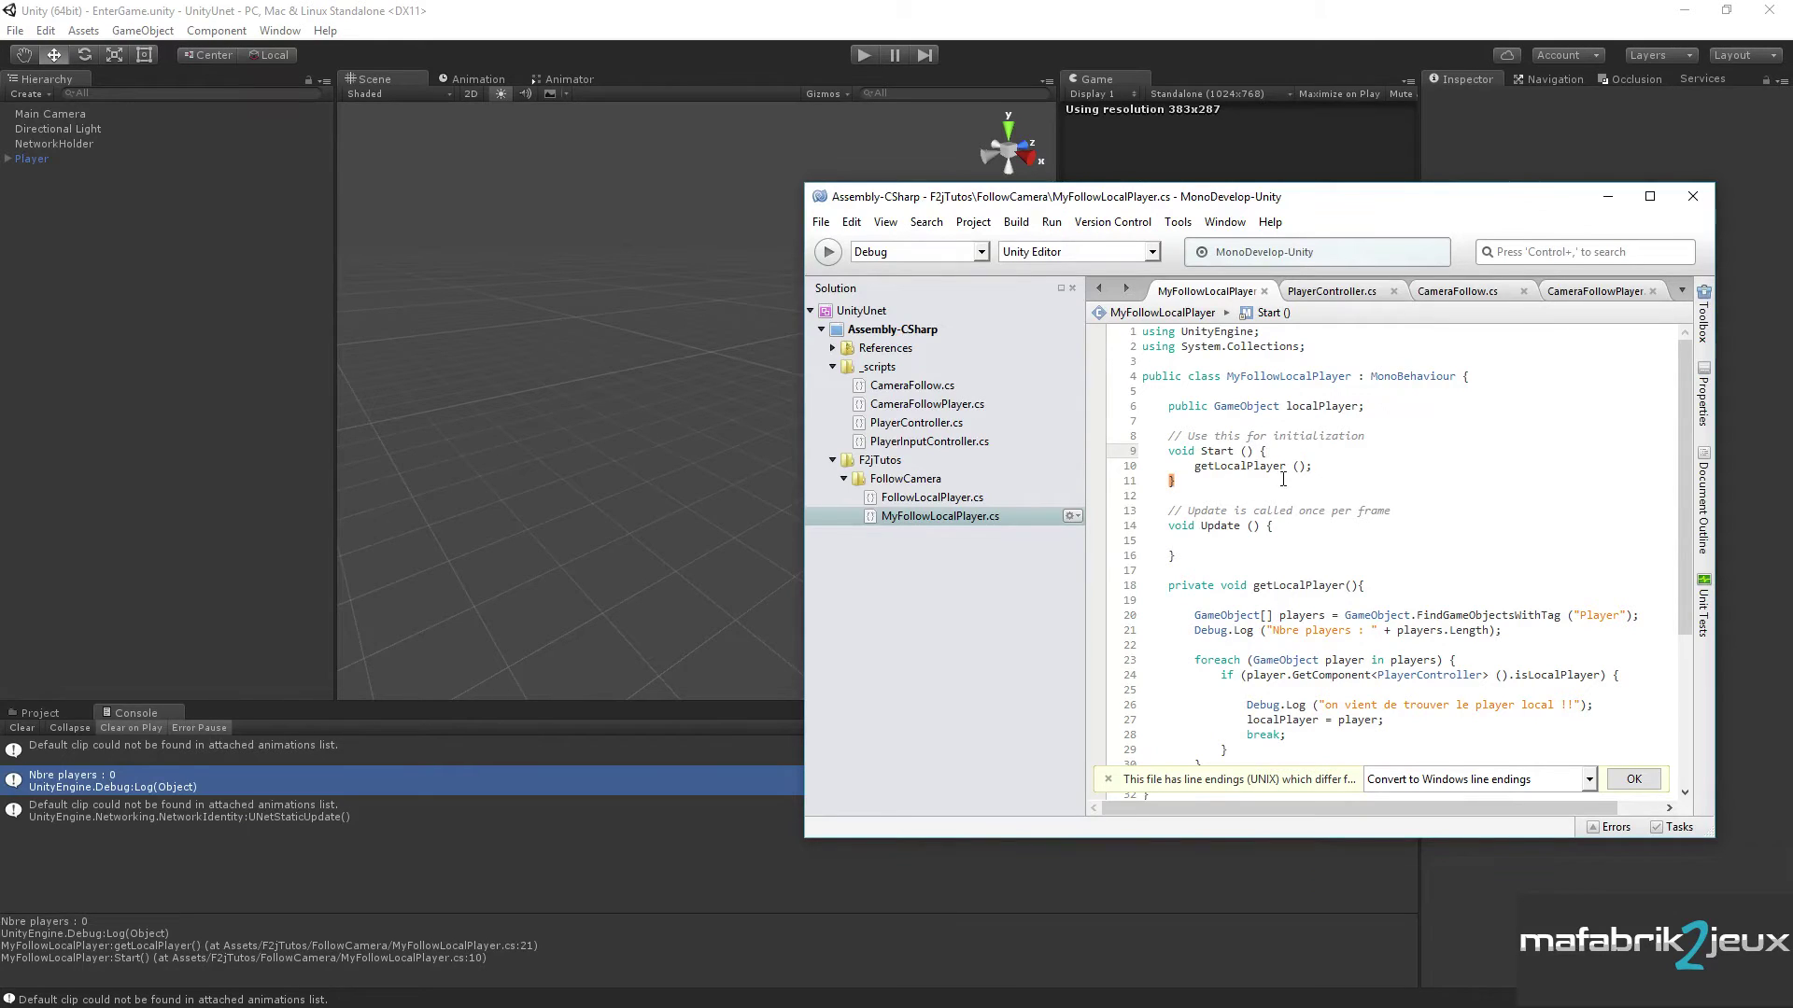
drag(1194, 466, 1316, 466)
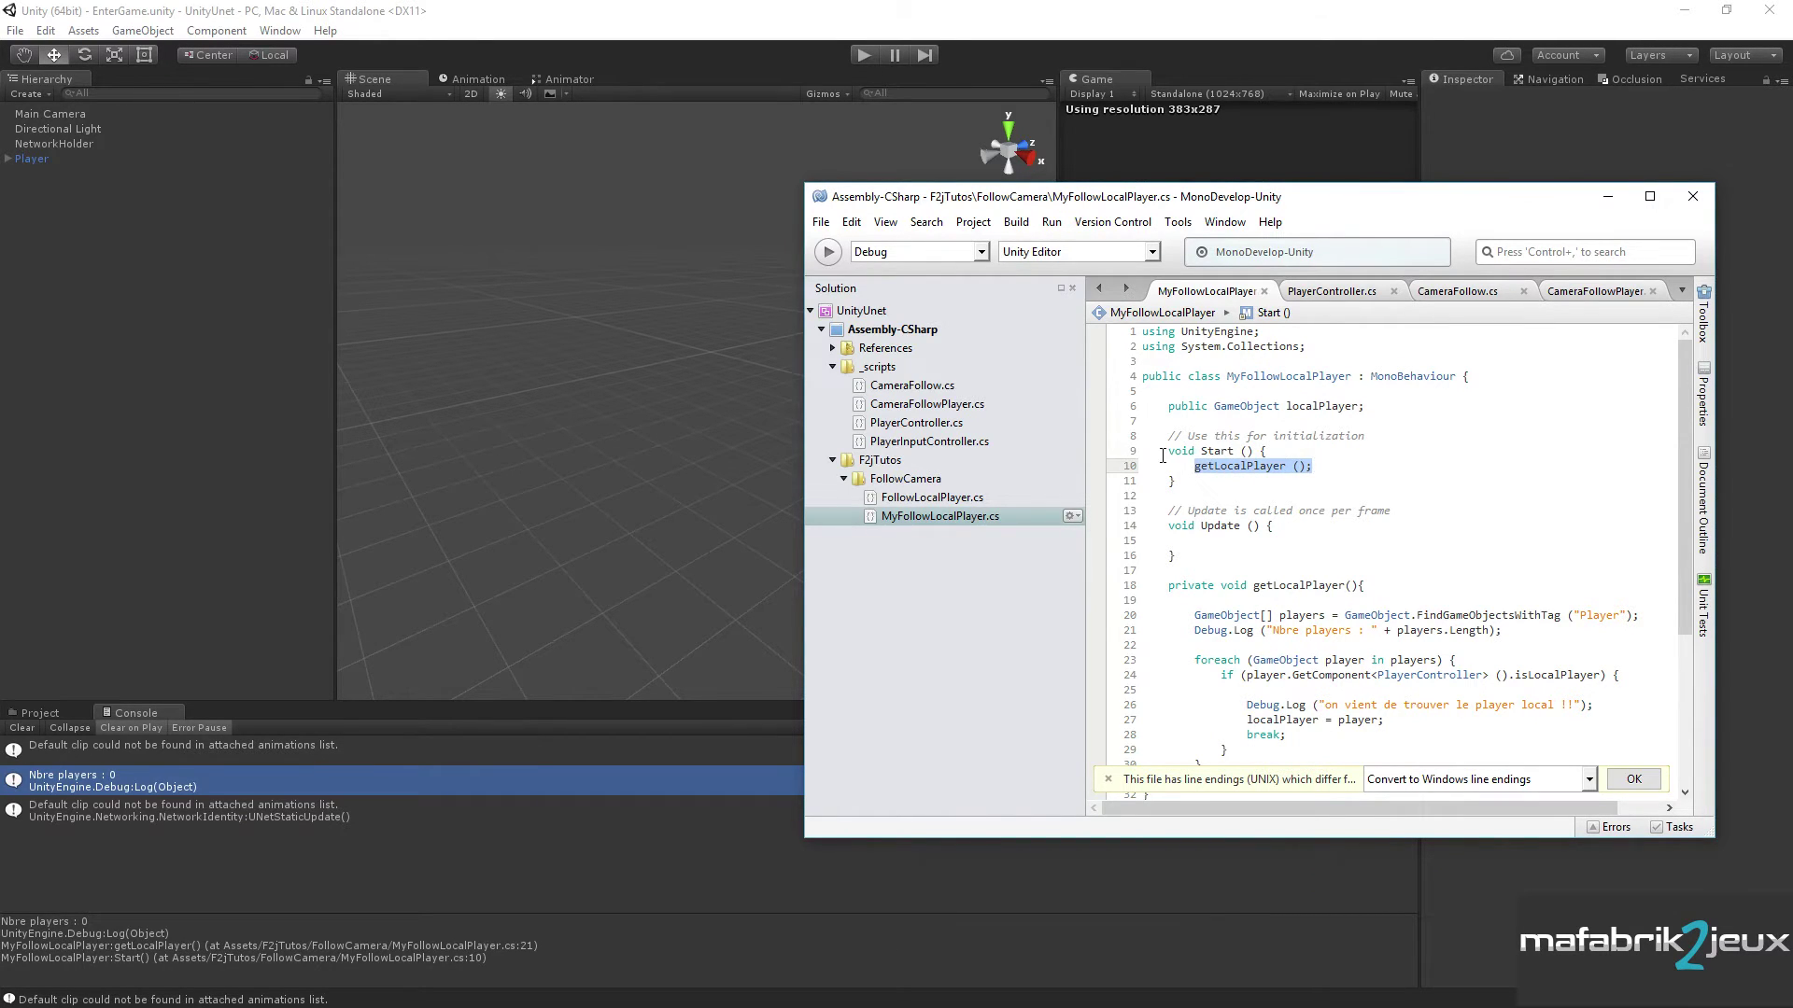
drag(1165, 452, 1271, 452)
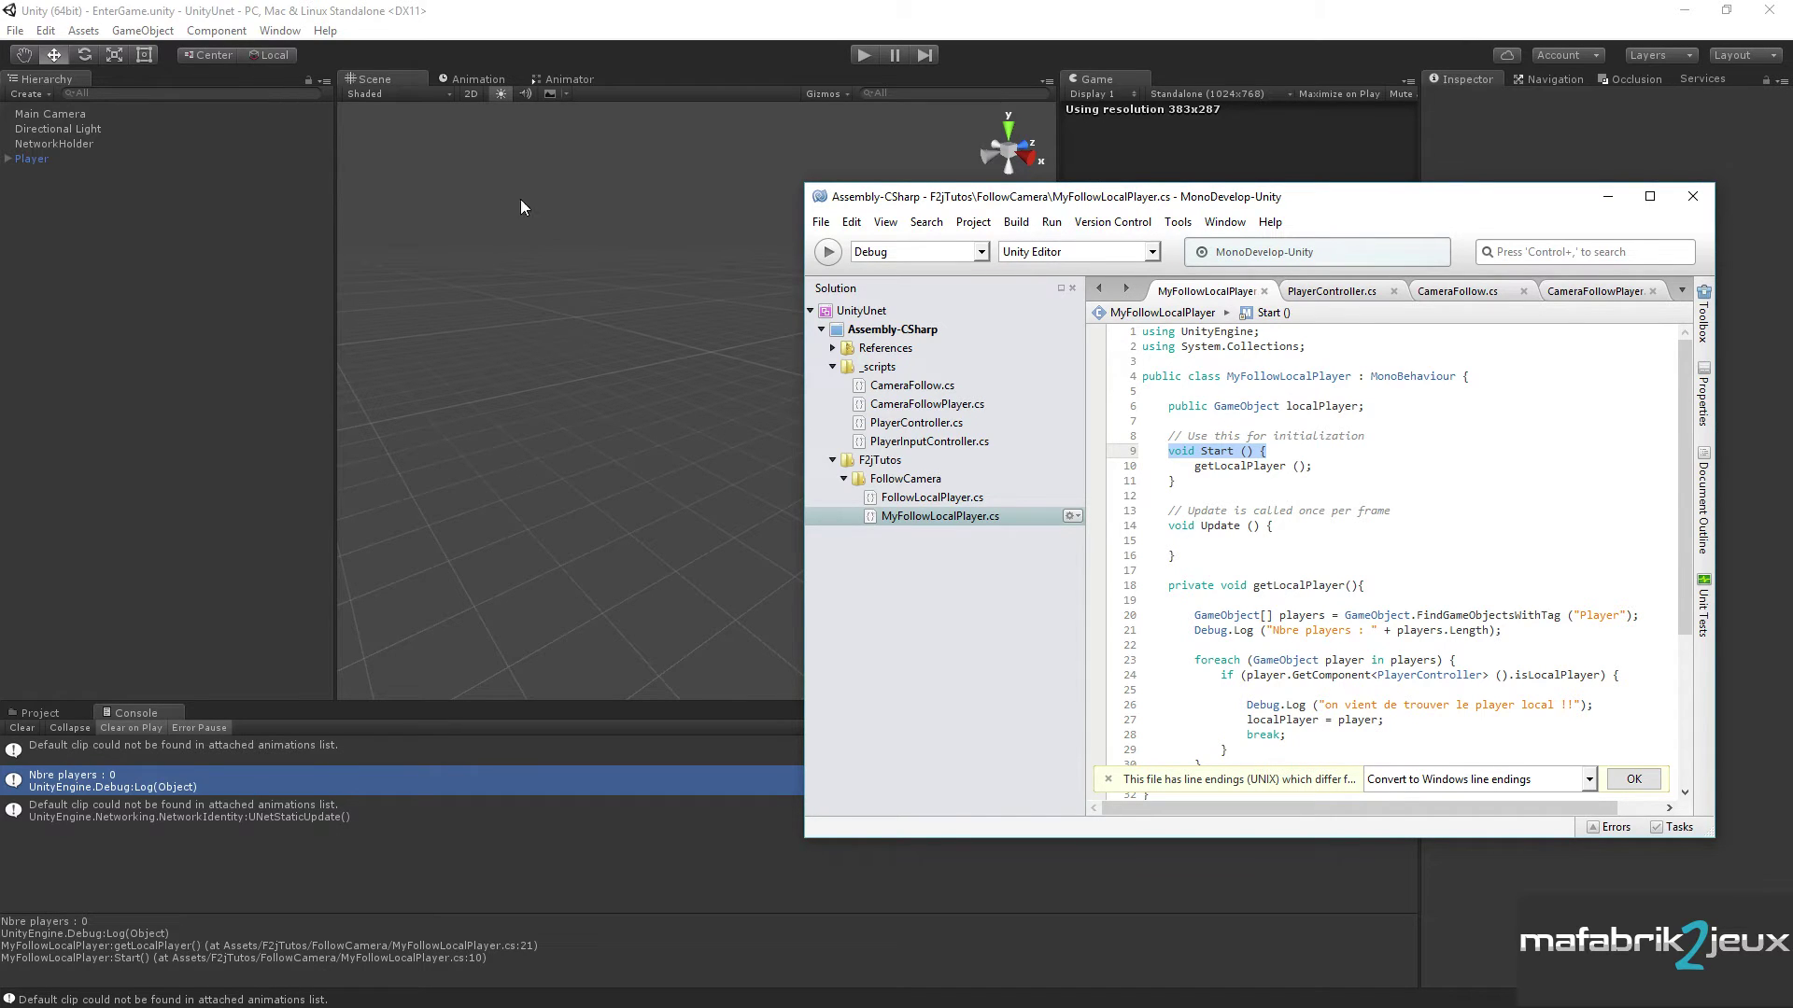
- Replay as LAN Host, inspect Player(Clone) as the local player, then stop the run
click(1607, 197)
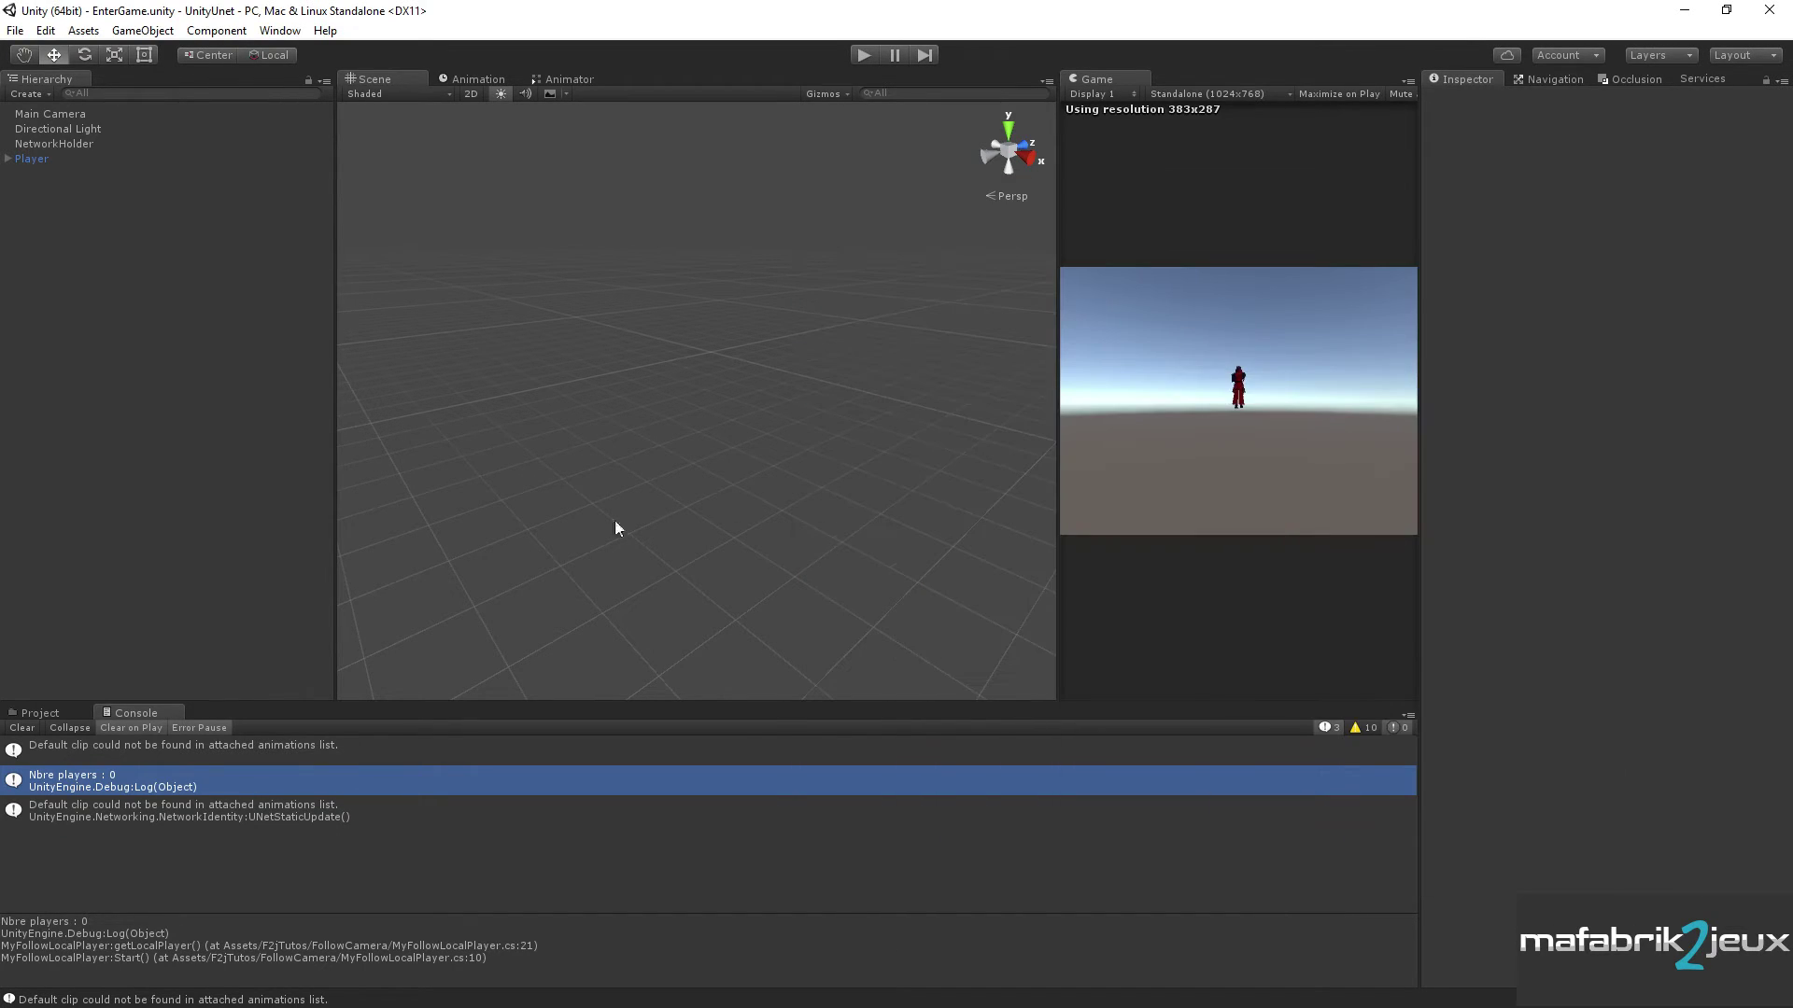
click(862, 56)
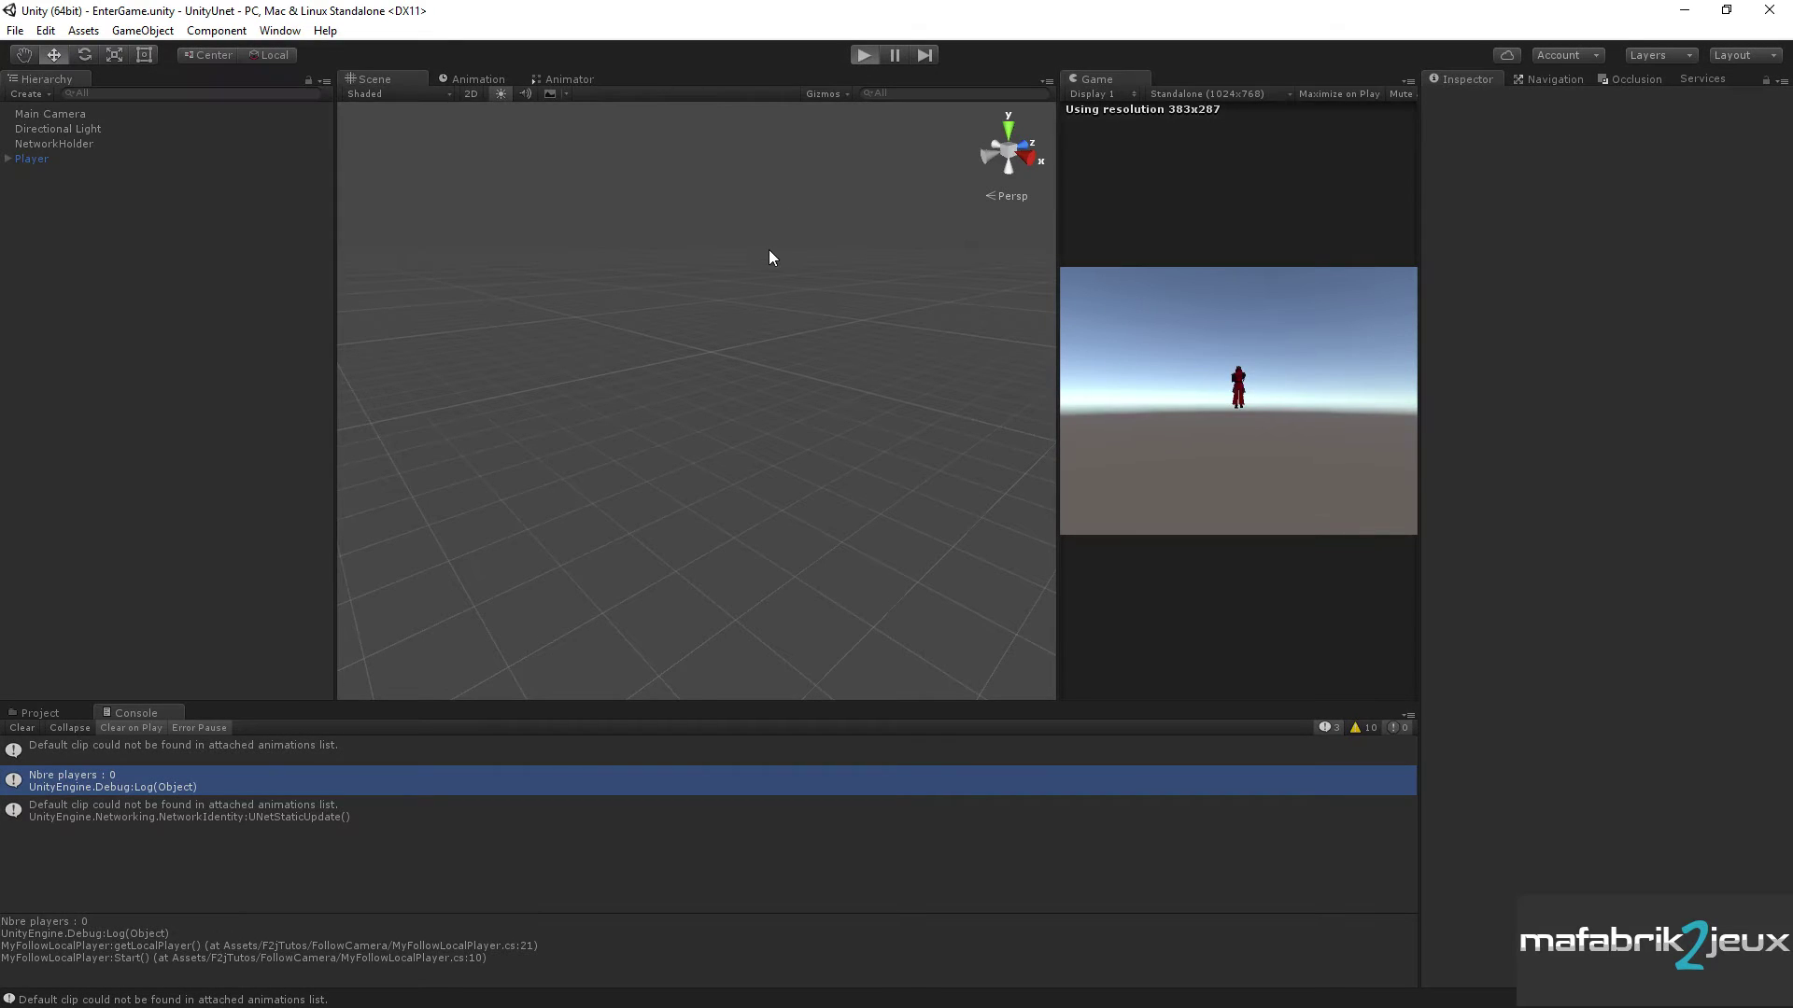
click(1101, 317)
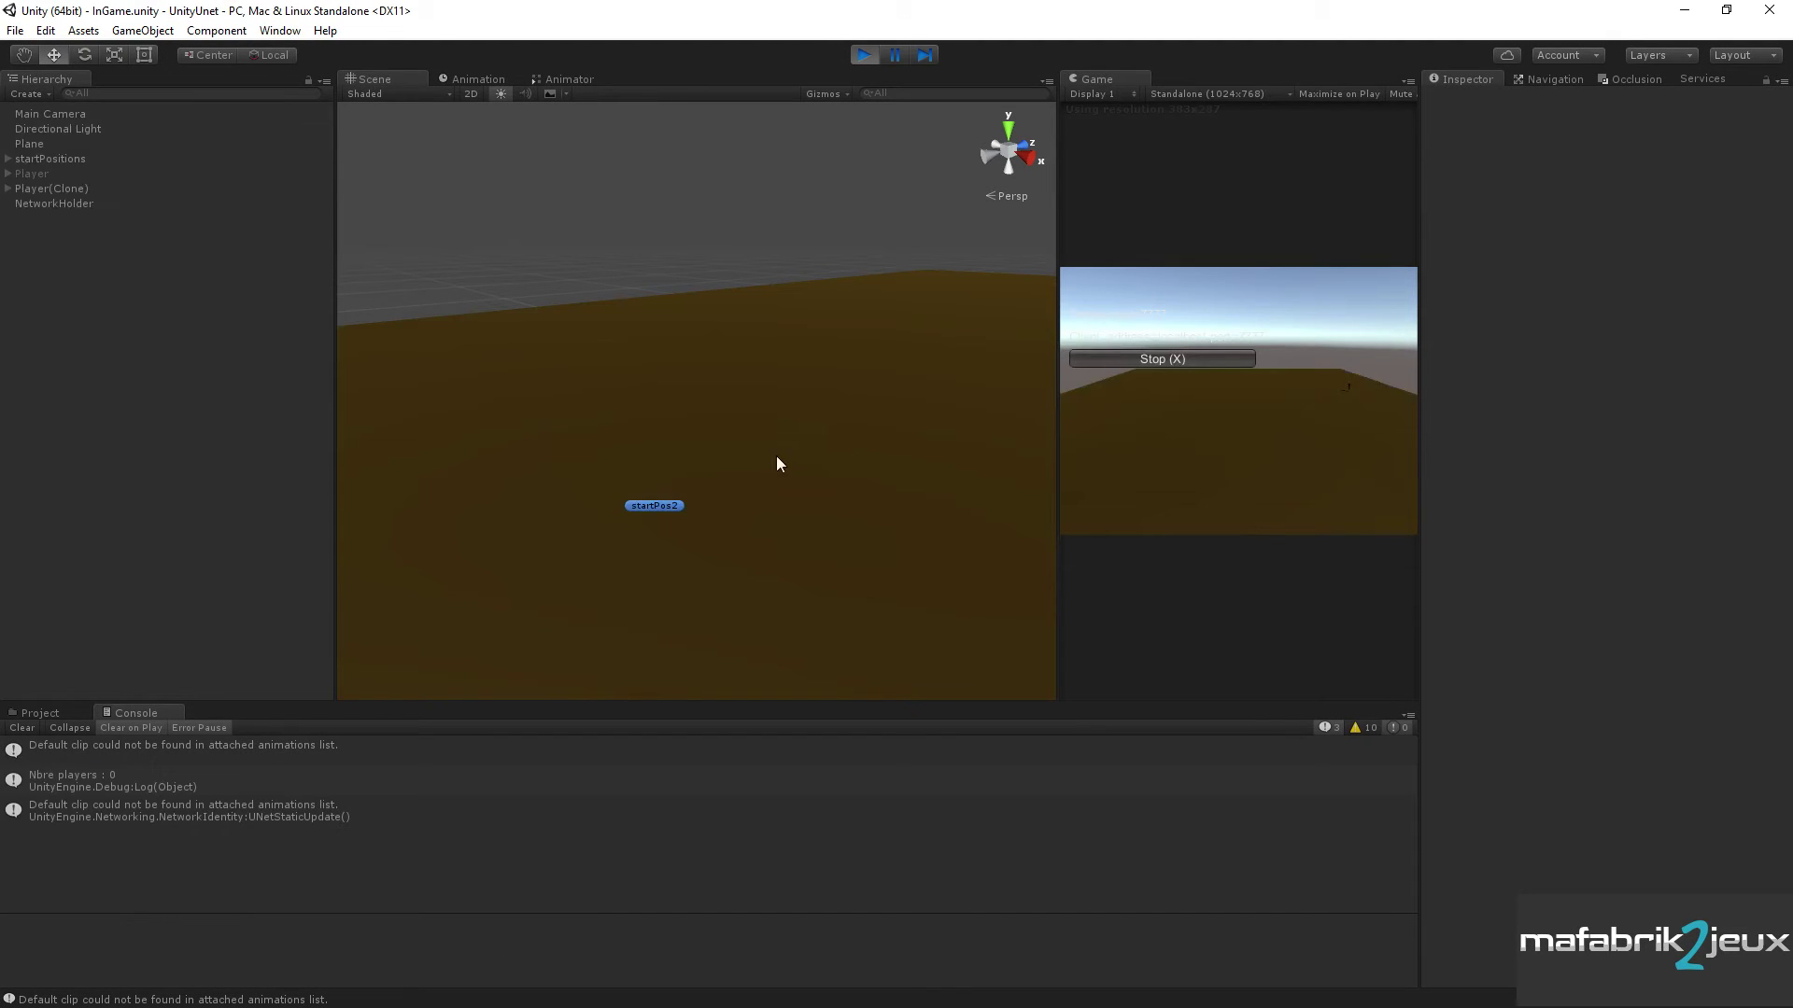
click(77, 188)
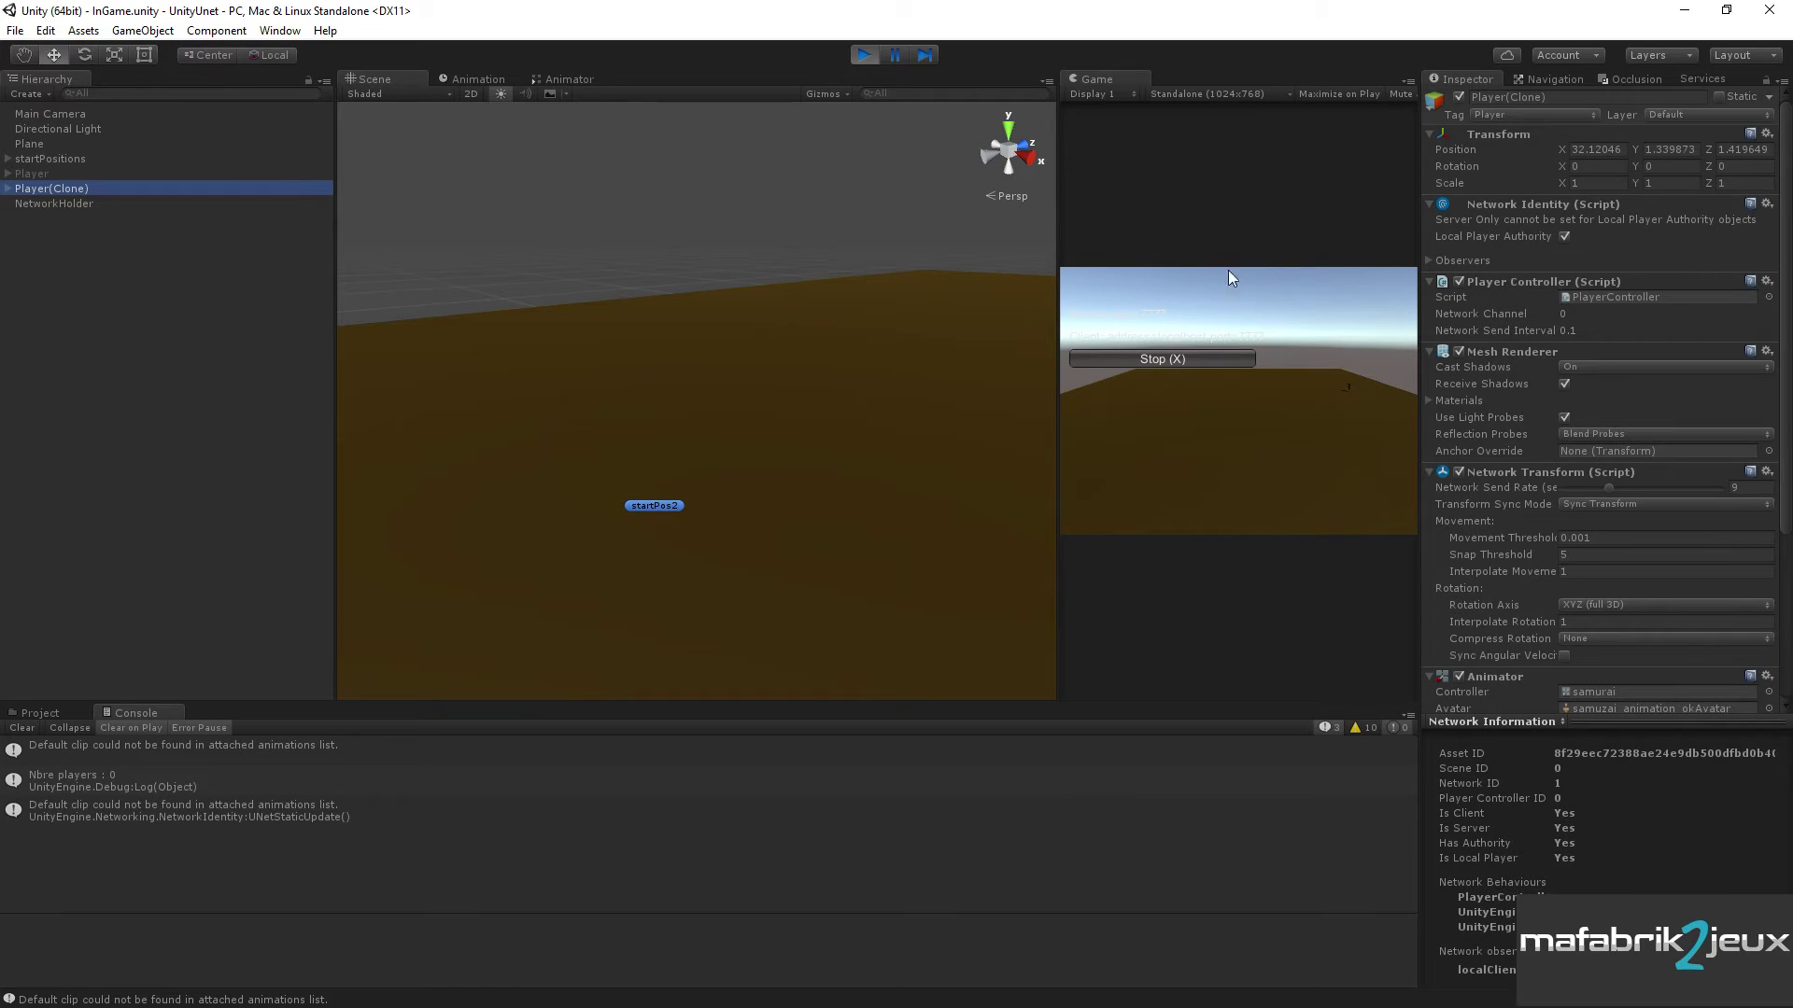
click(865, 53)
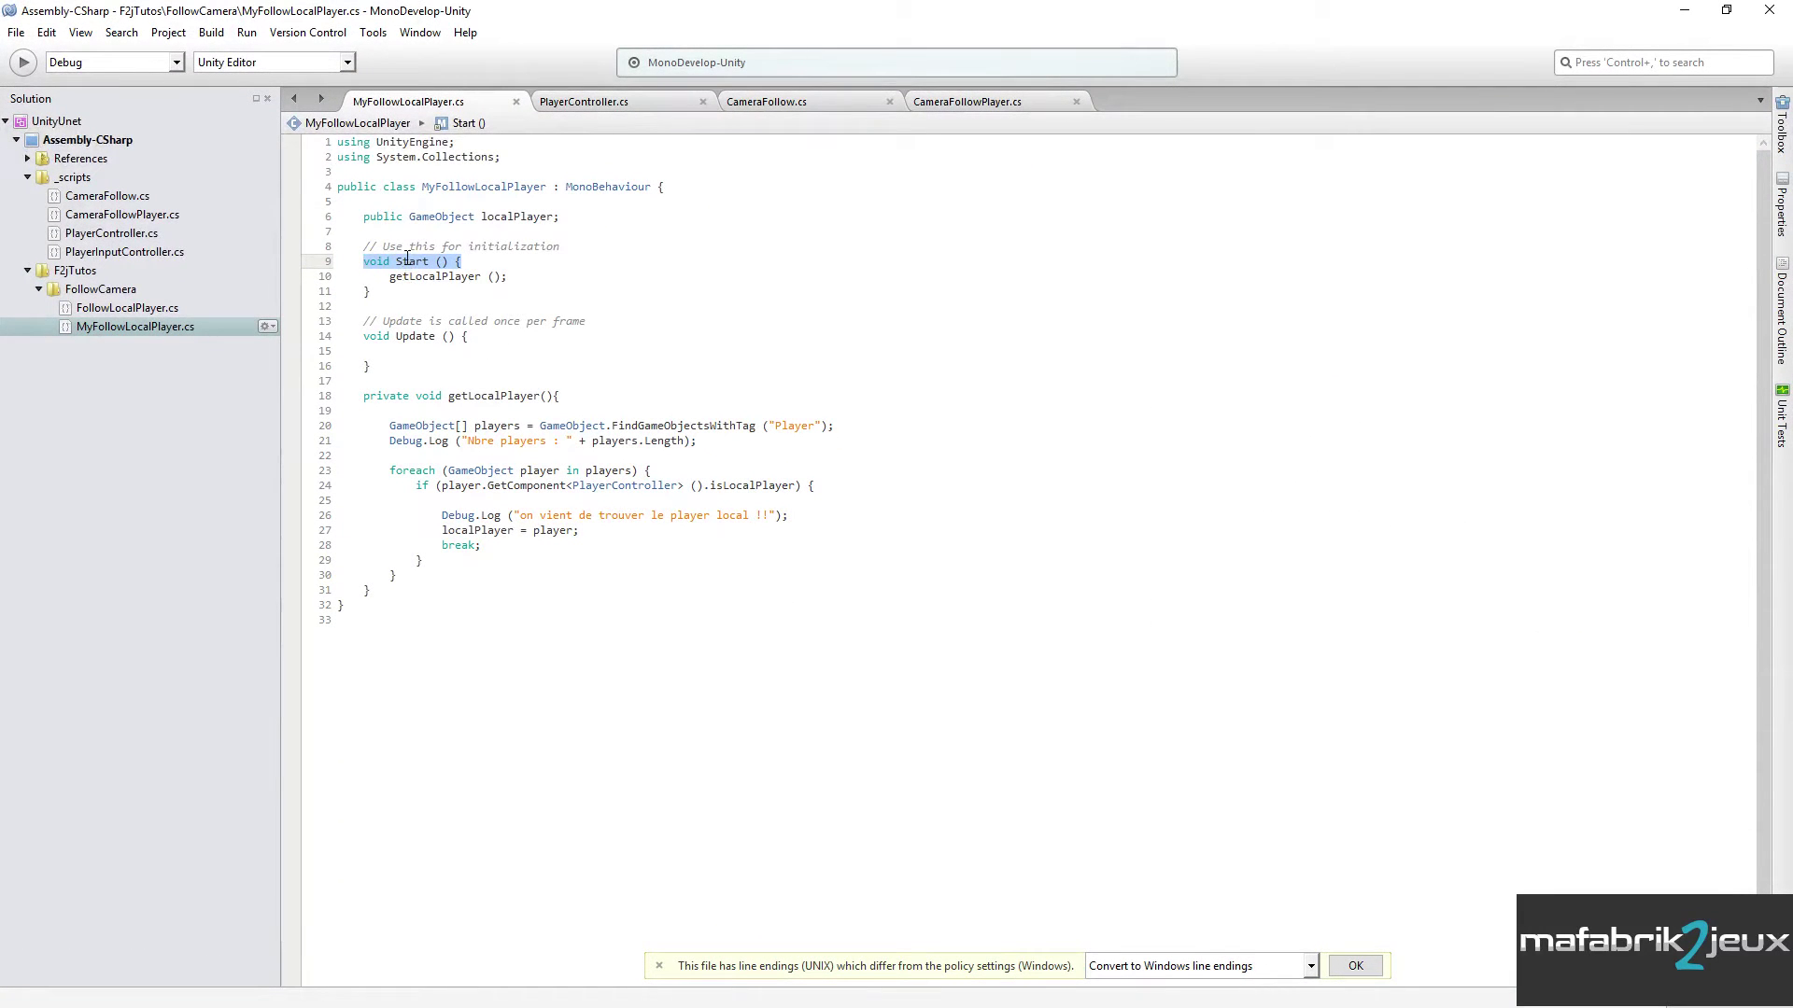
- Copy the getLocalPlayer() call into Update, save, and comment out the call in Start
drag(390, 277, 522, 271)
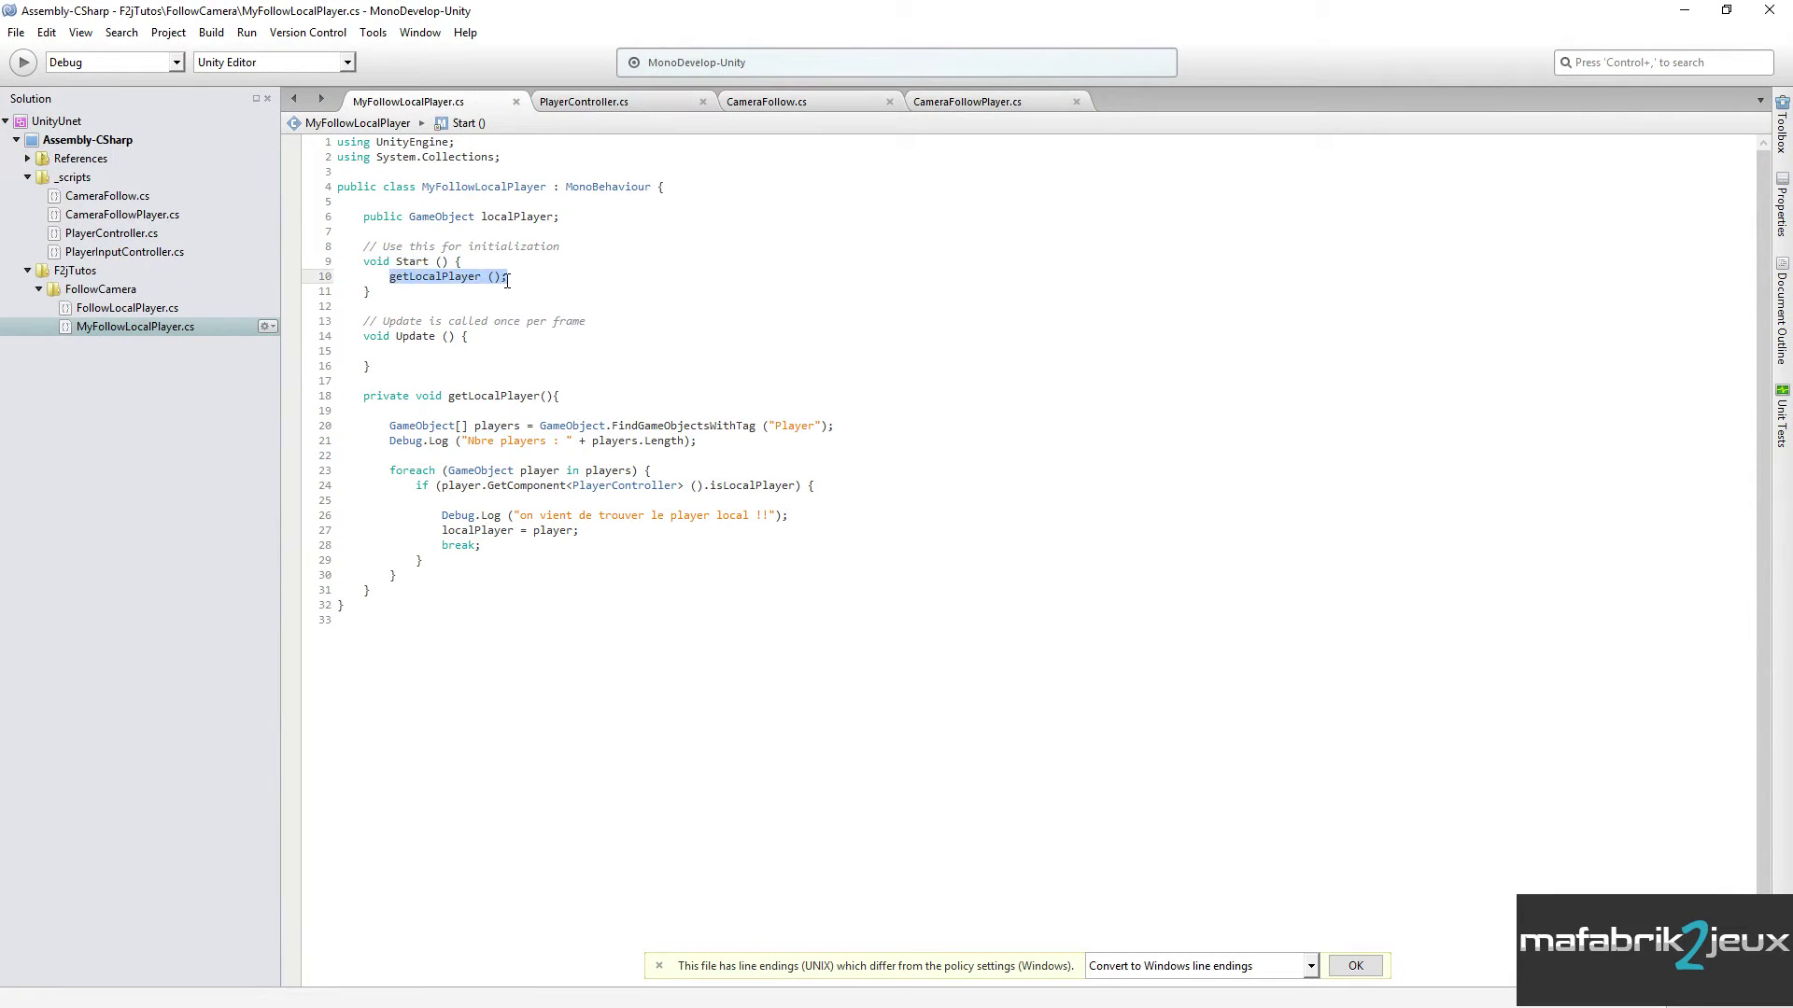
key(ctrl+c)
click(438, 352)
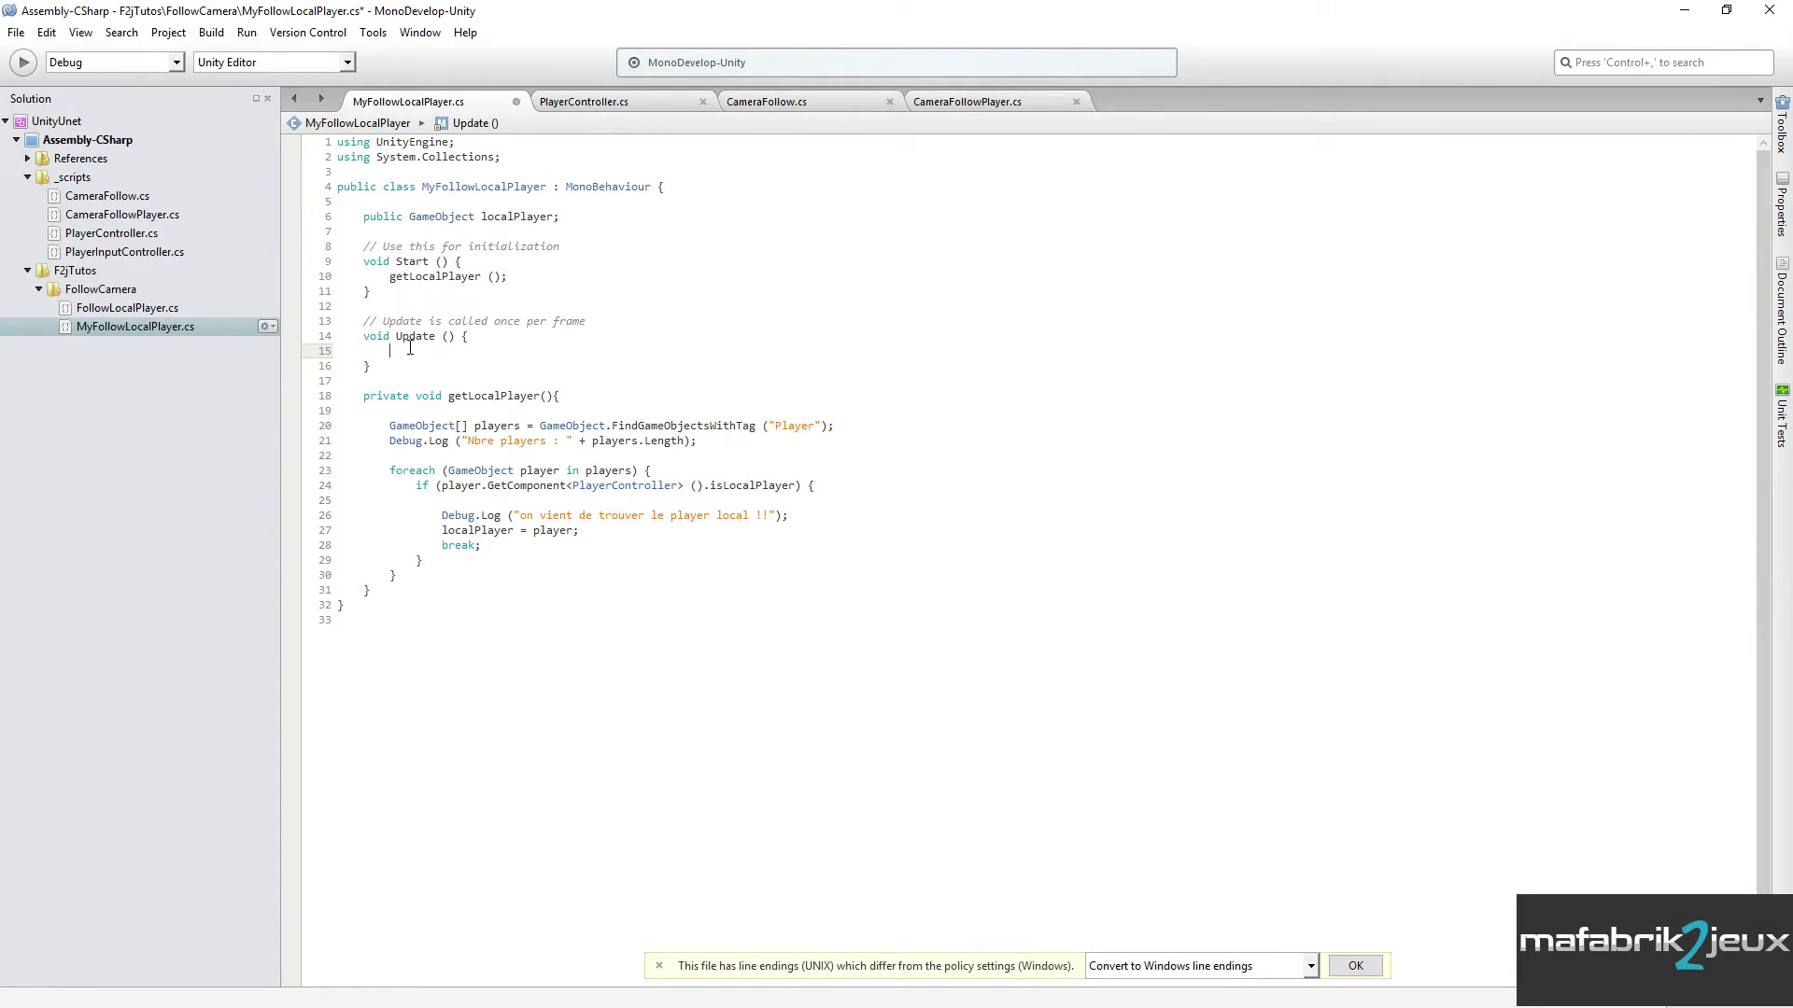
key(ctrl+v)
key(ctrl+s)
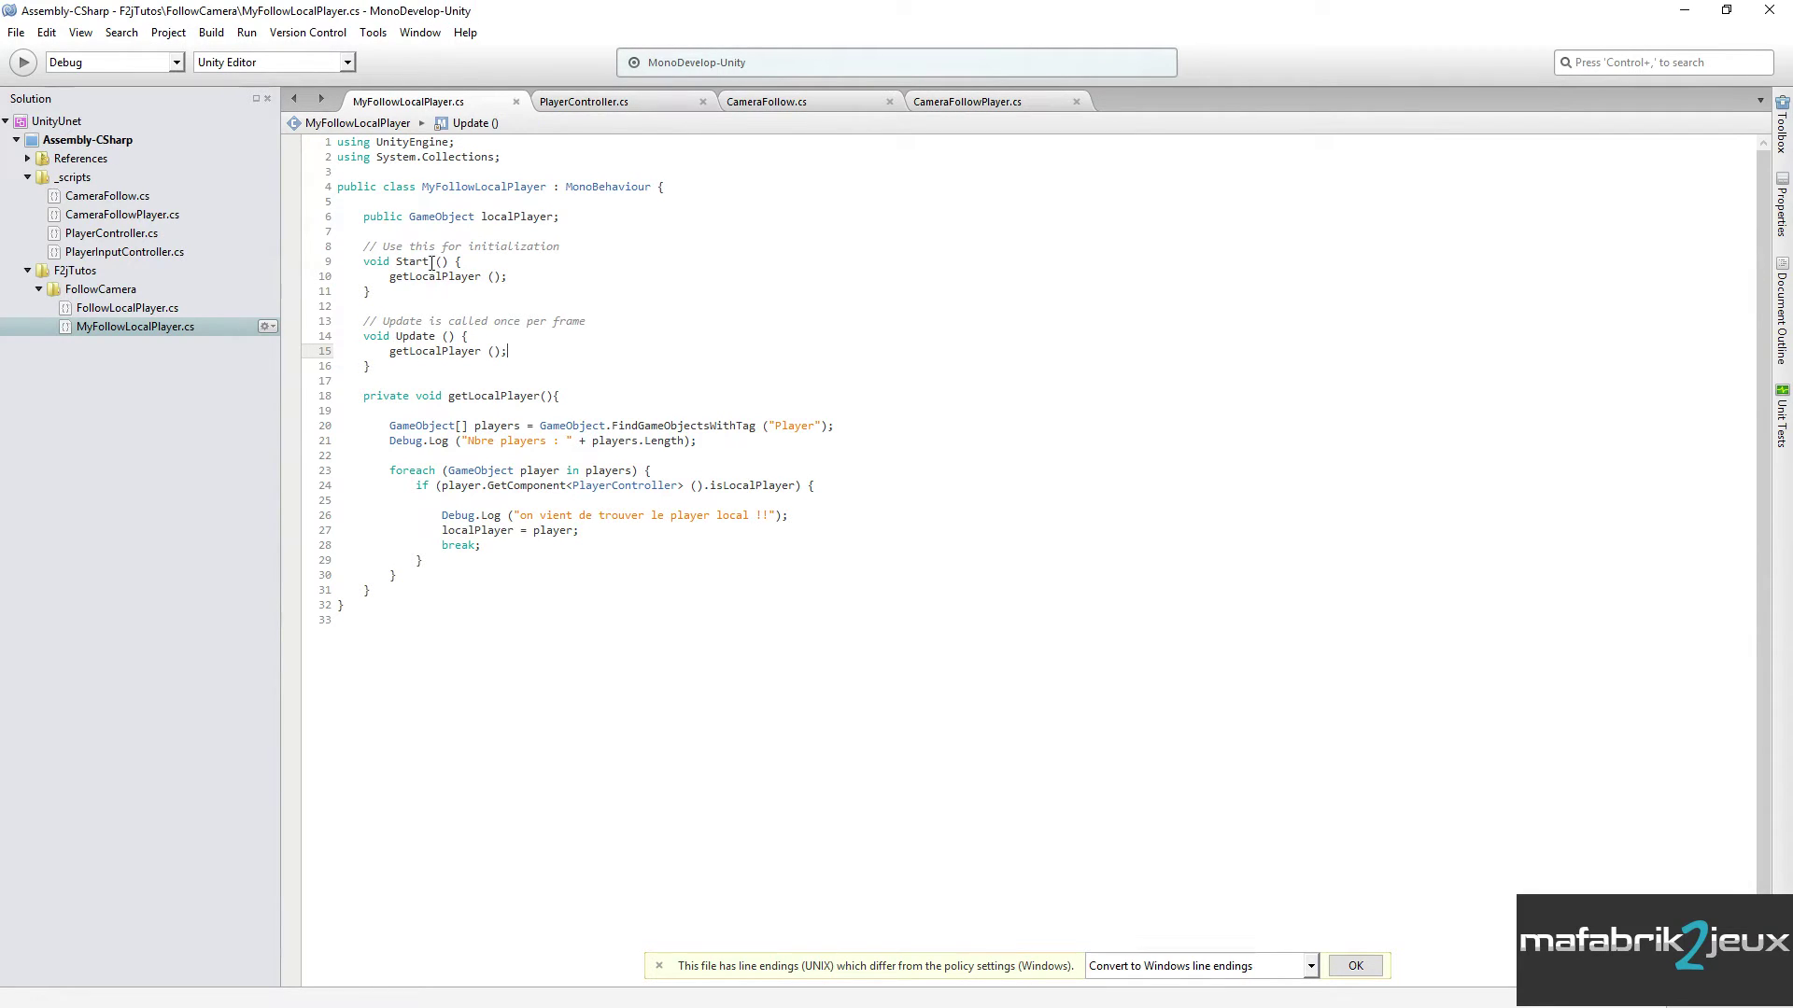
click(389, 276)
text(//)
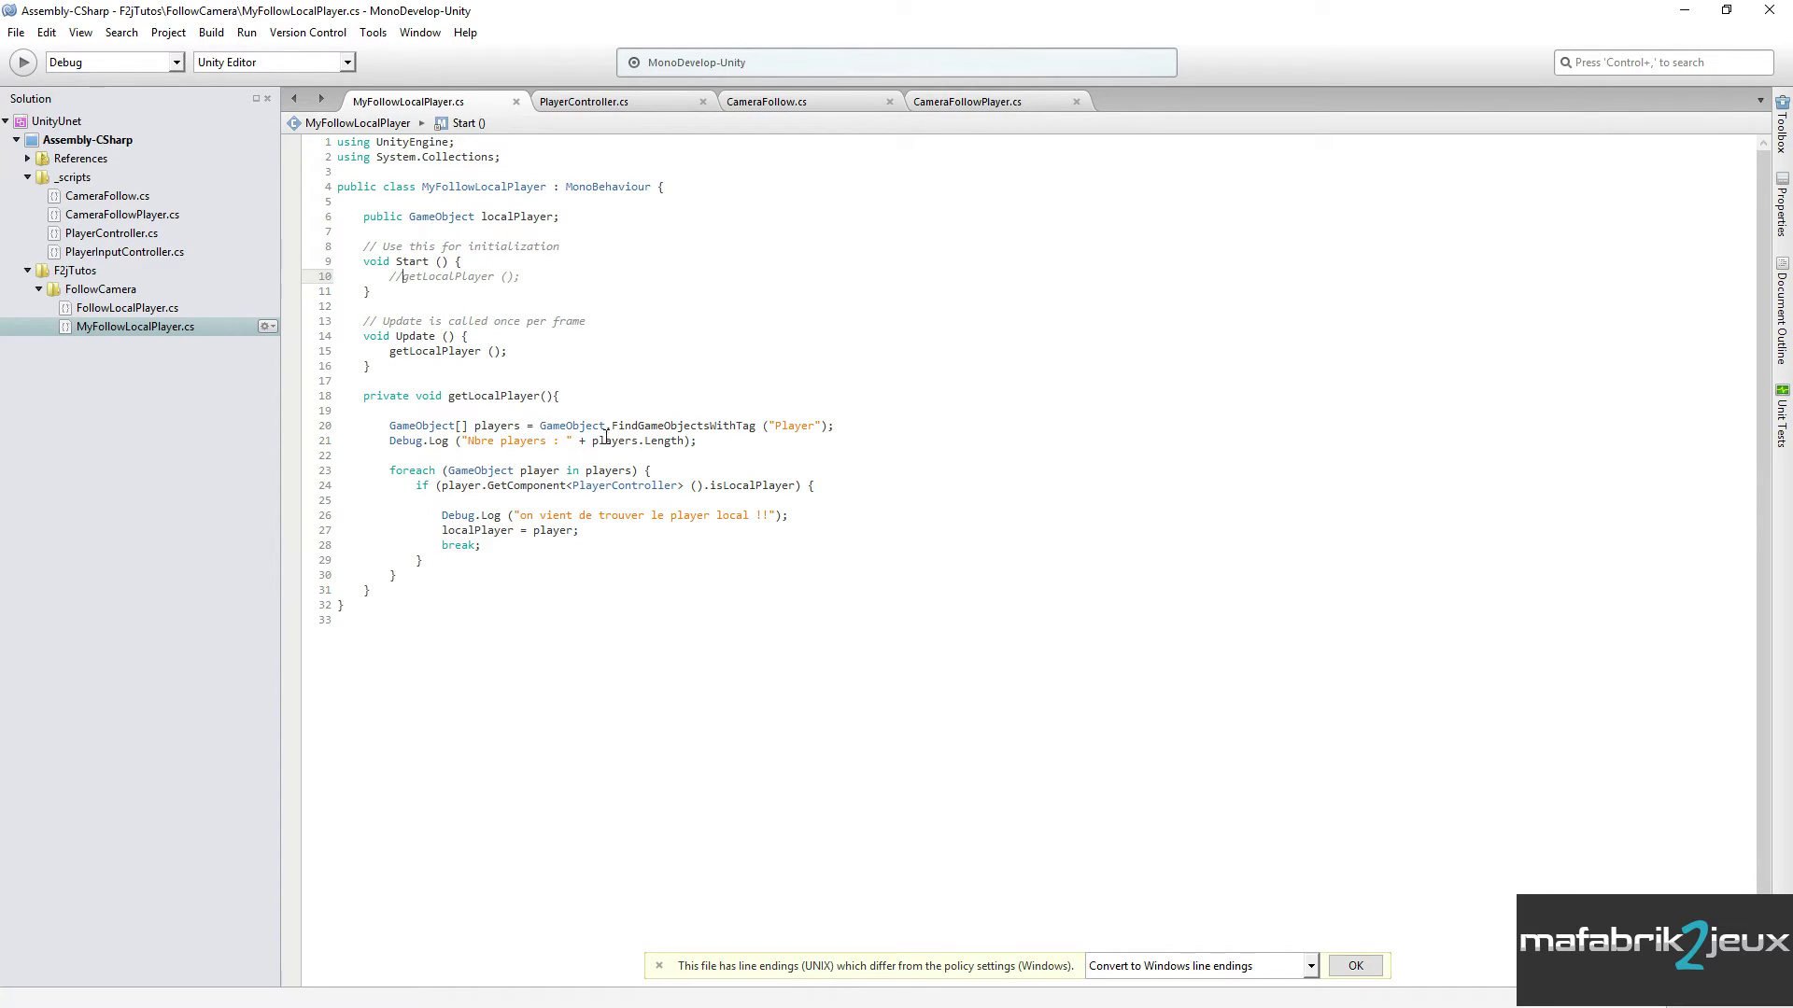
- Wrap Update's getLocalPlayer() call in an if (localPlayer == null) check
click(479, 338)
key(Return)
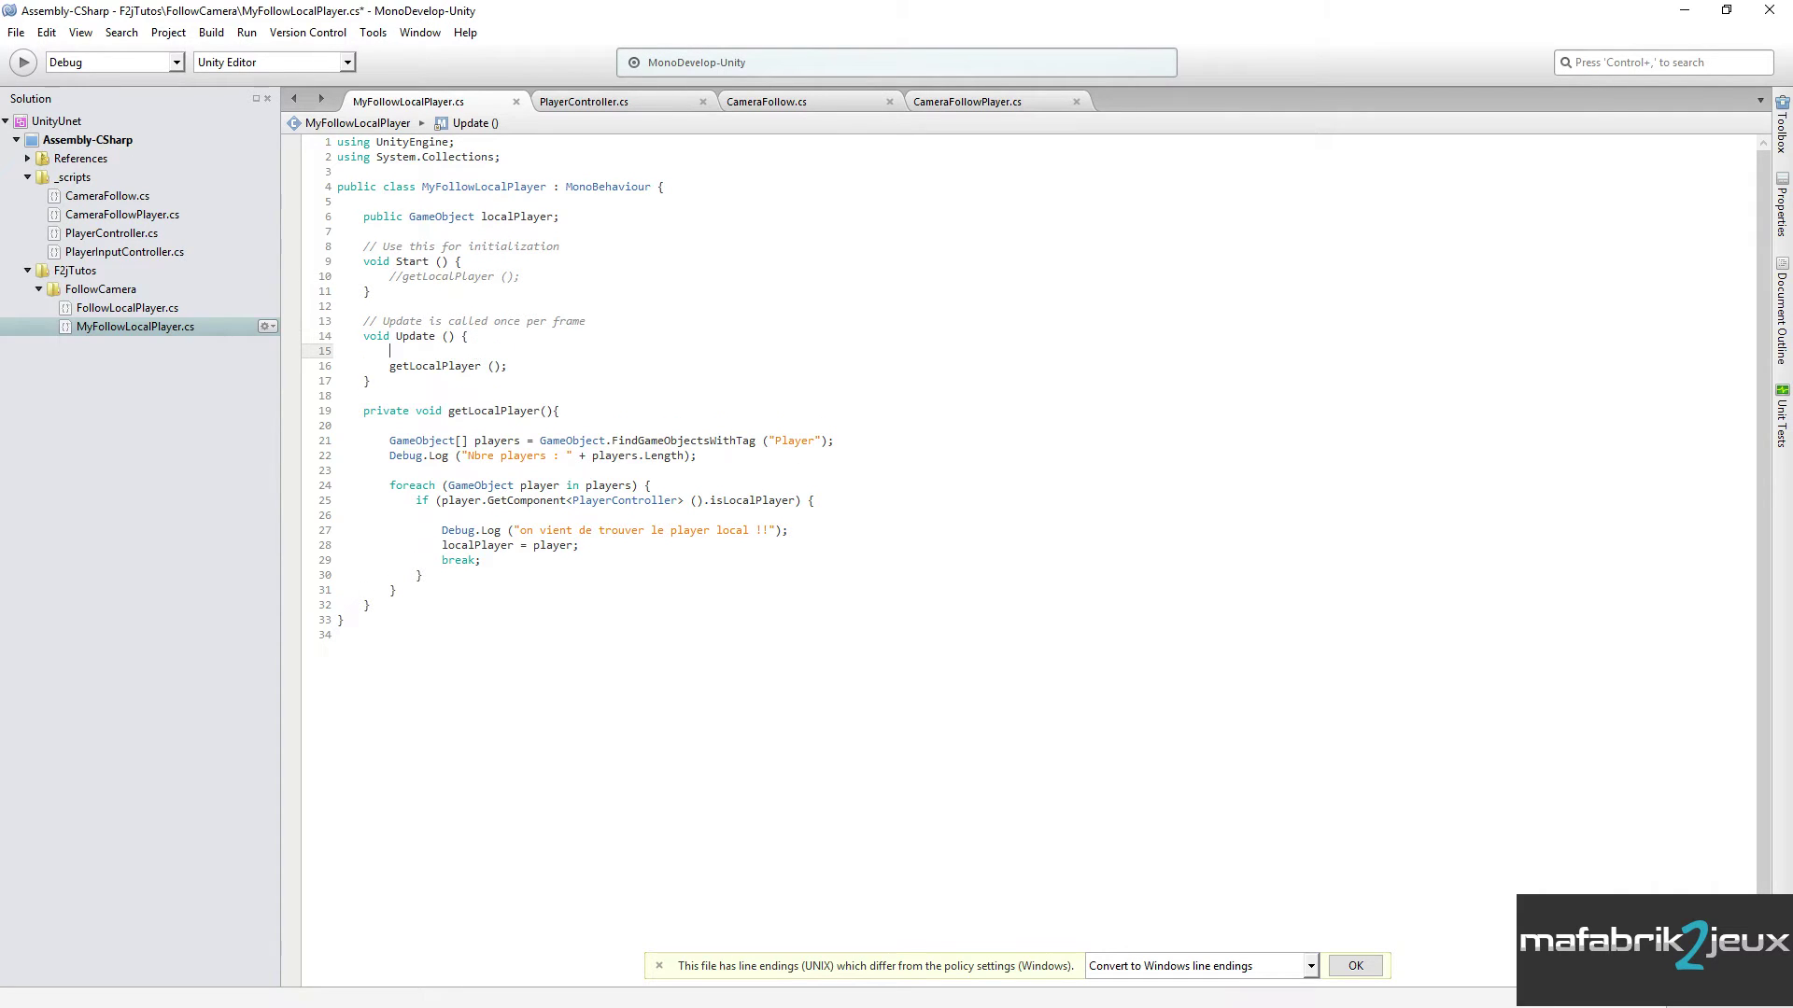
text(if(l)
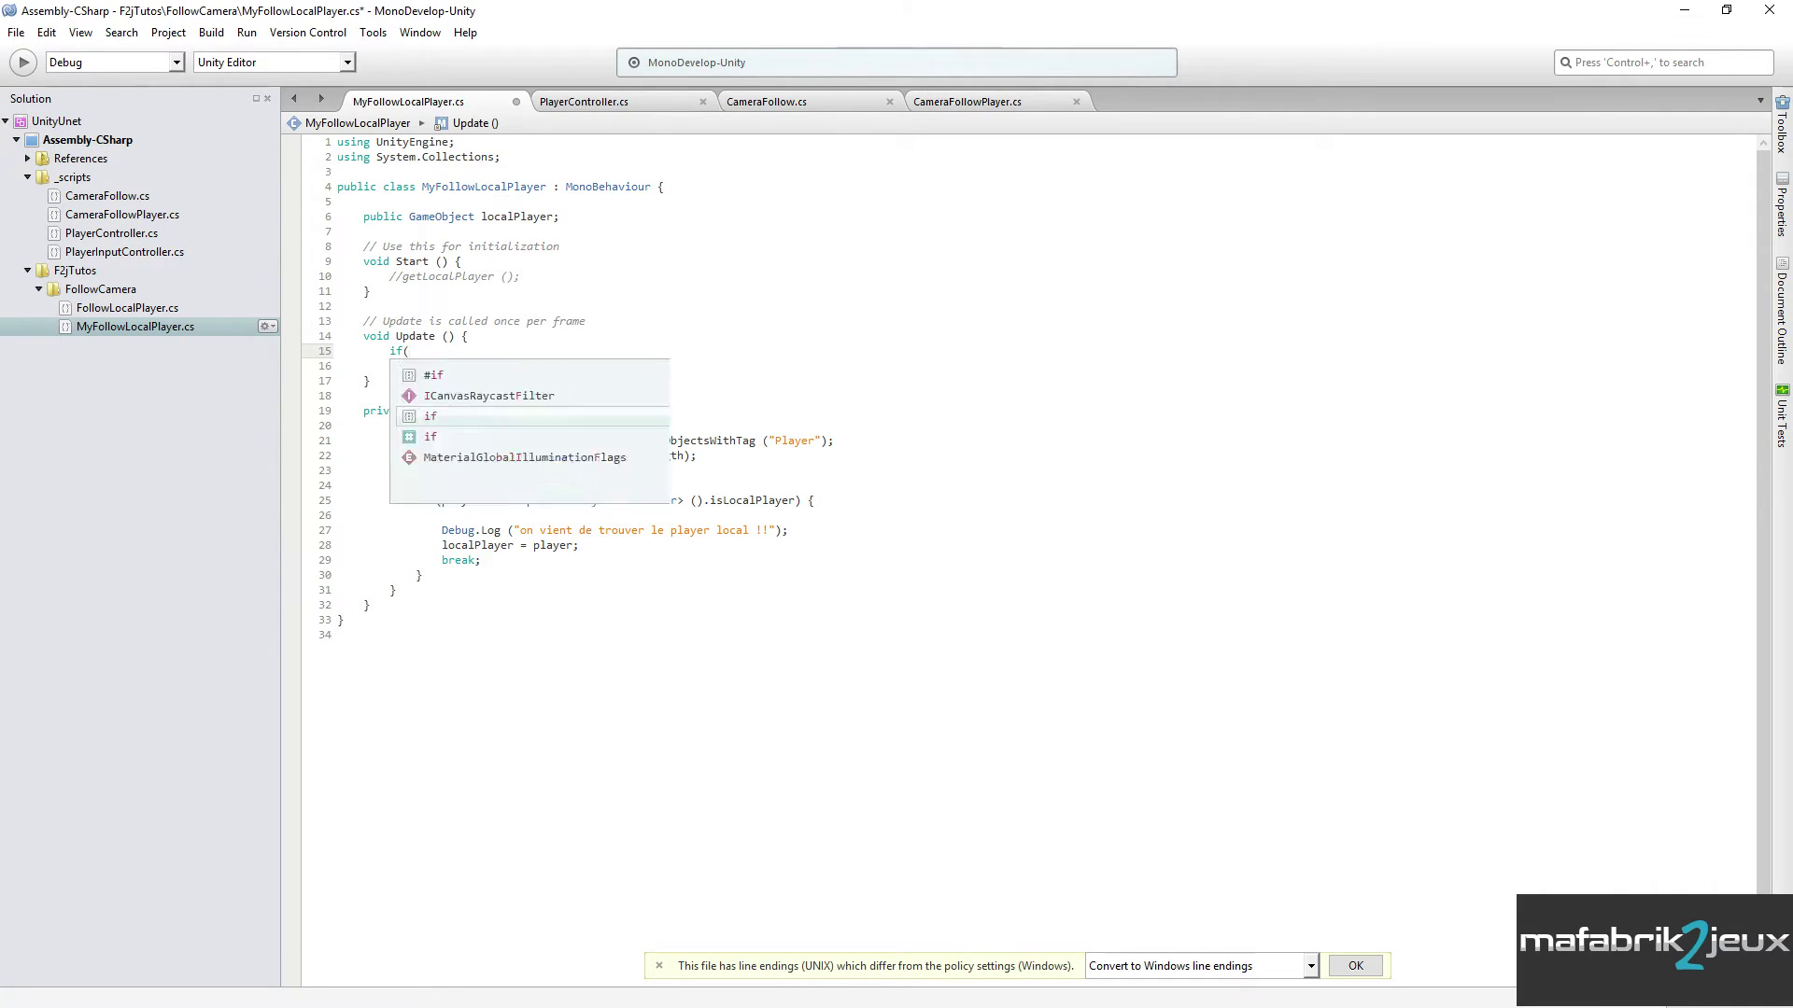
text(ocal)
key(Return)
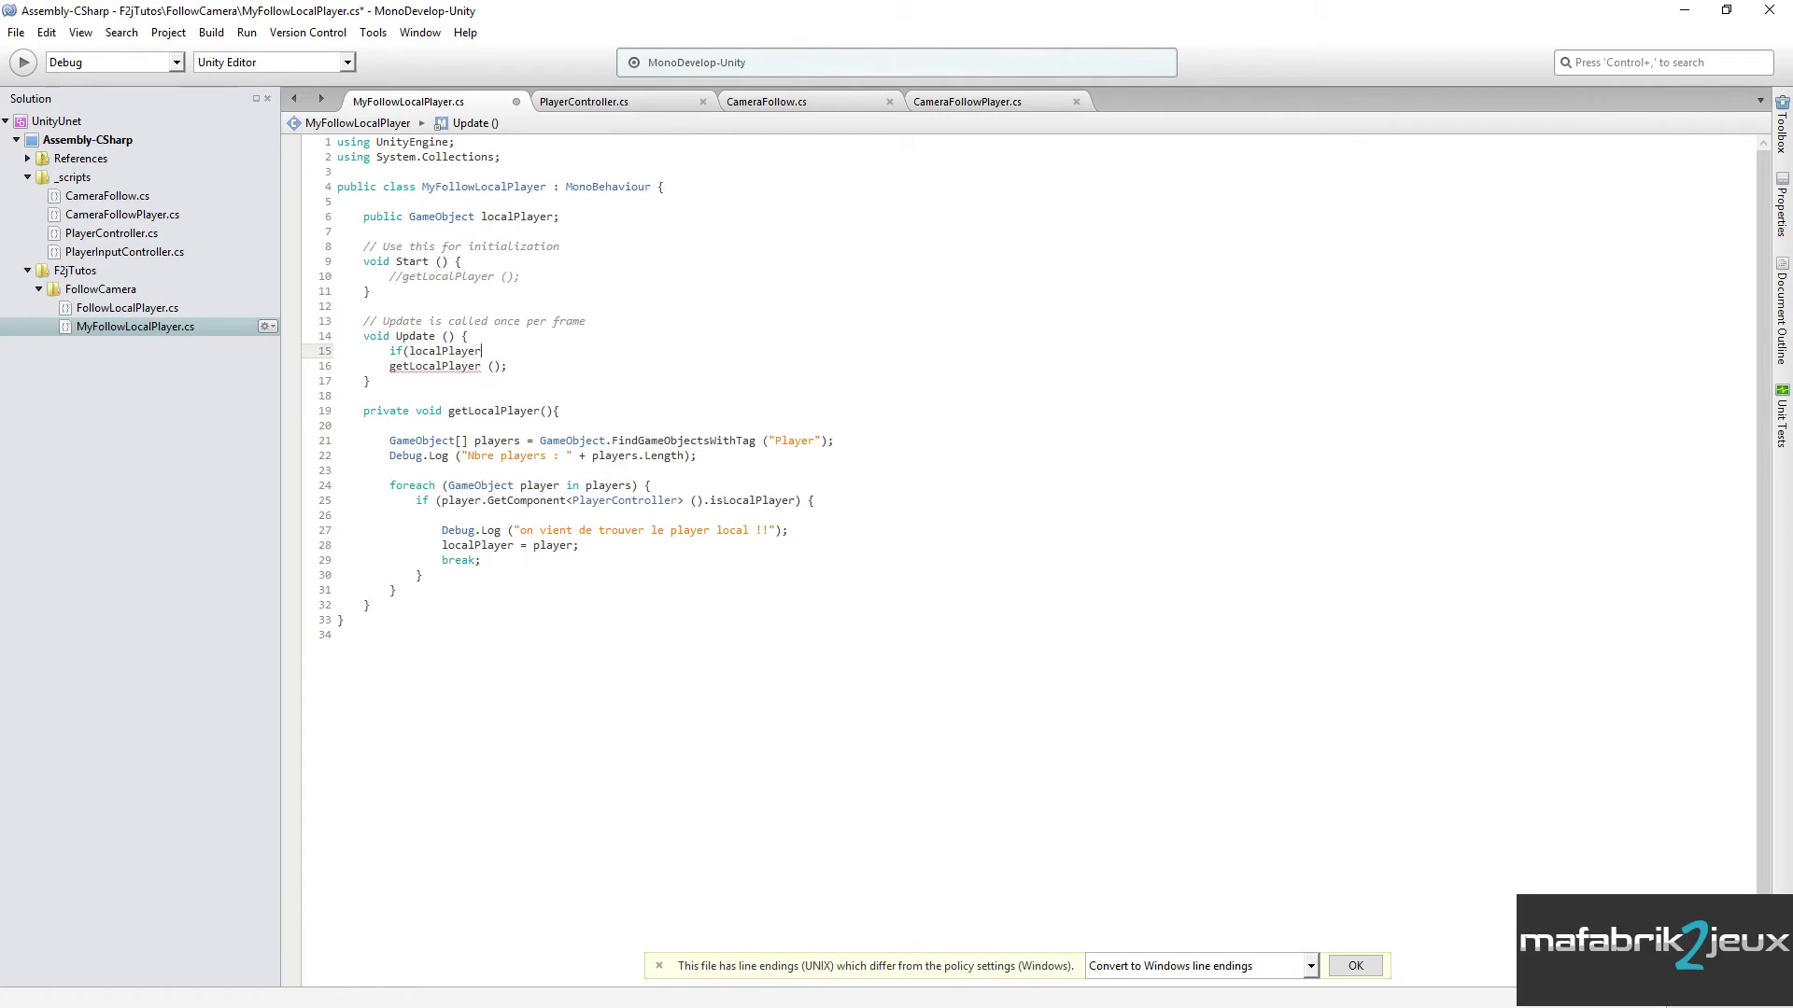
text( == nu)
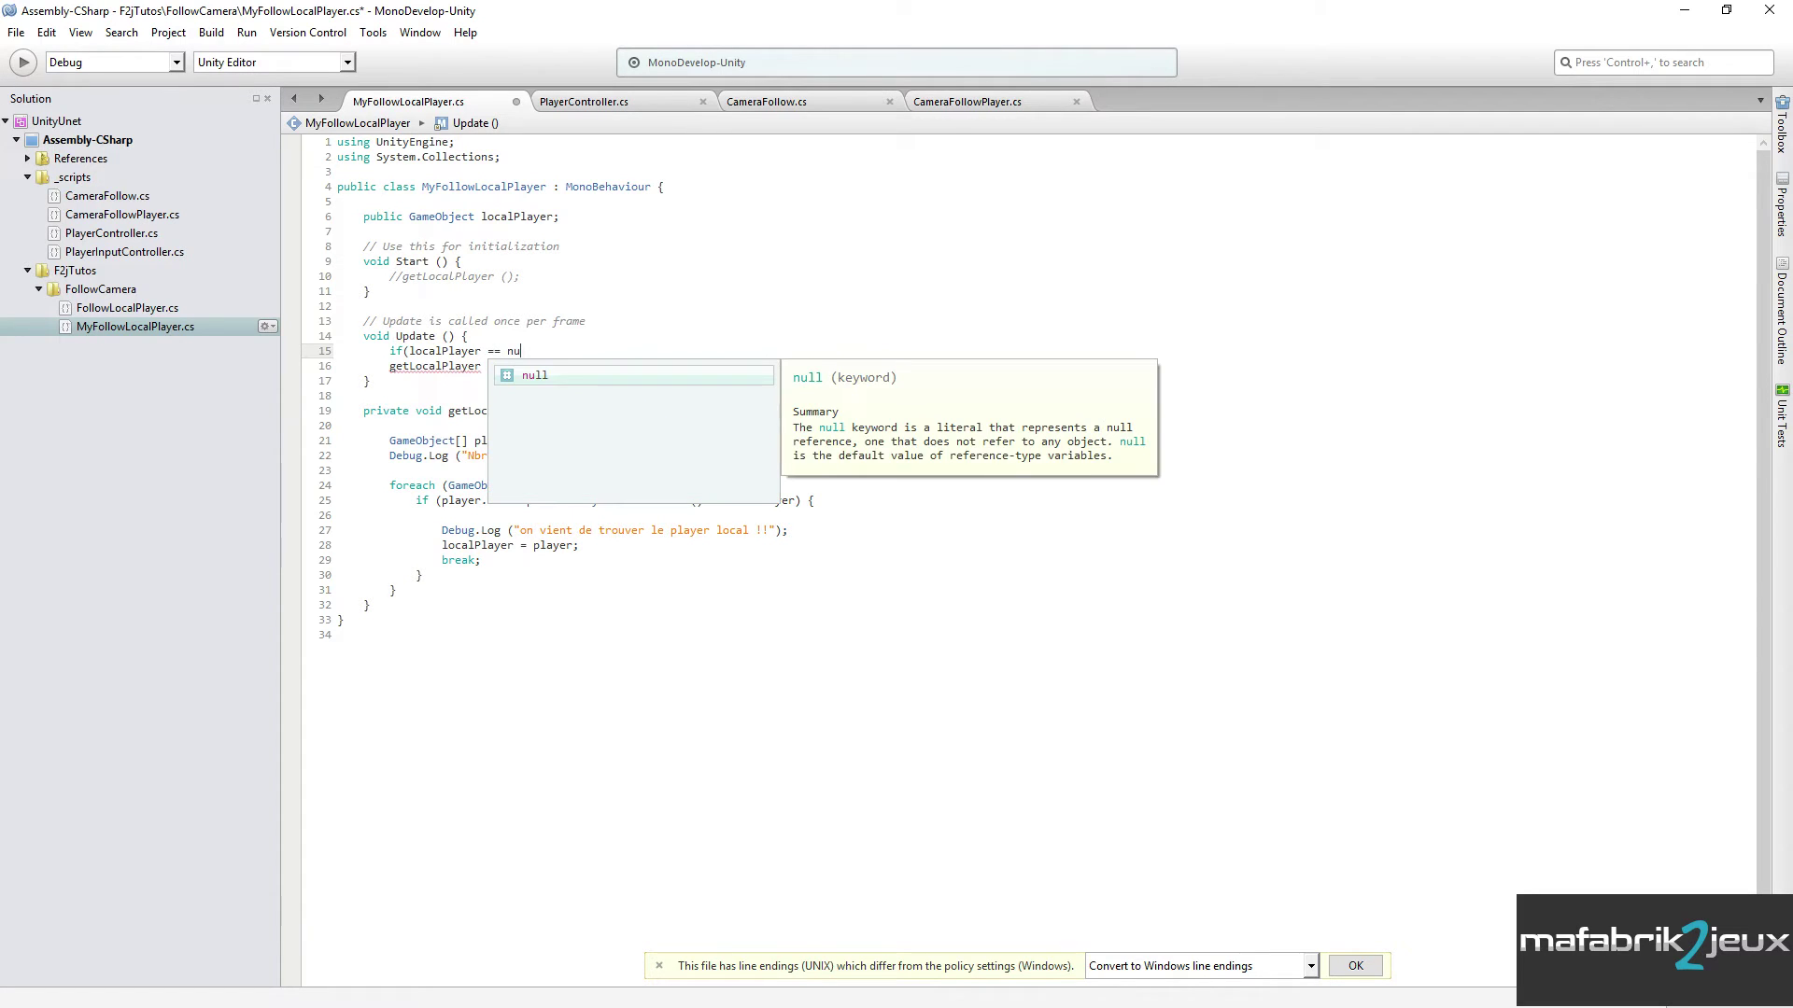
text(ll)
key(Escape)
text())
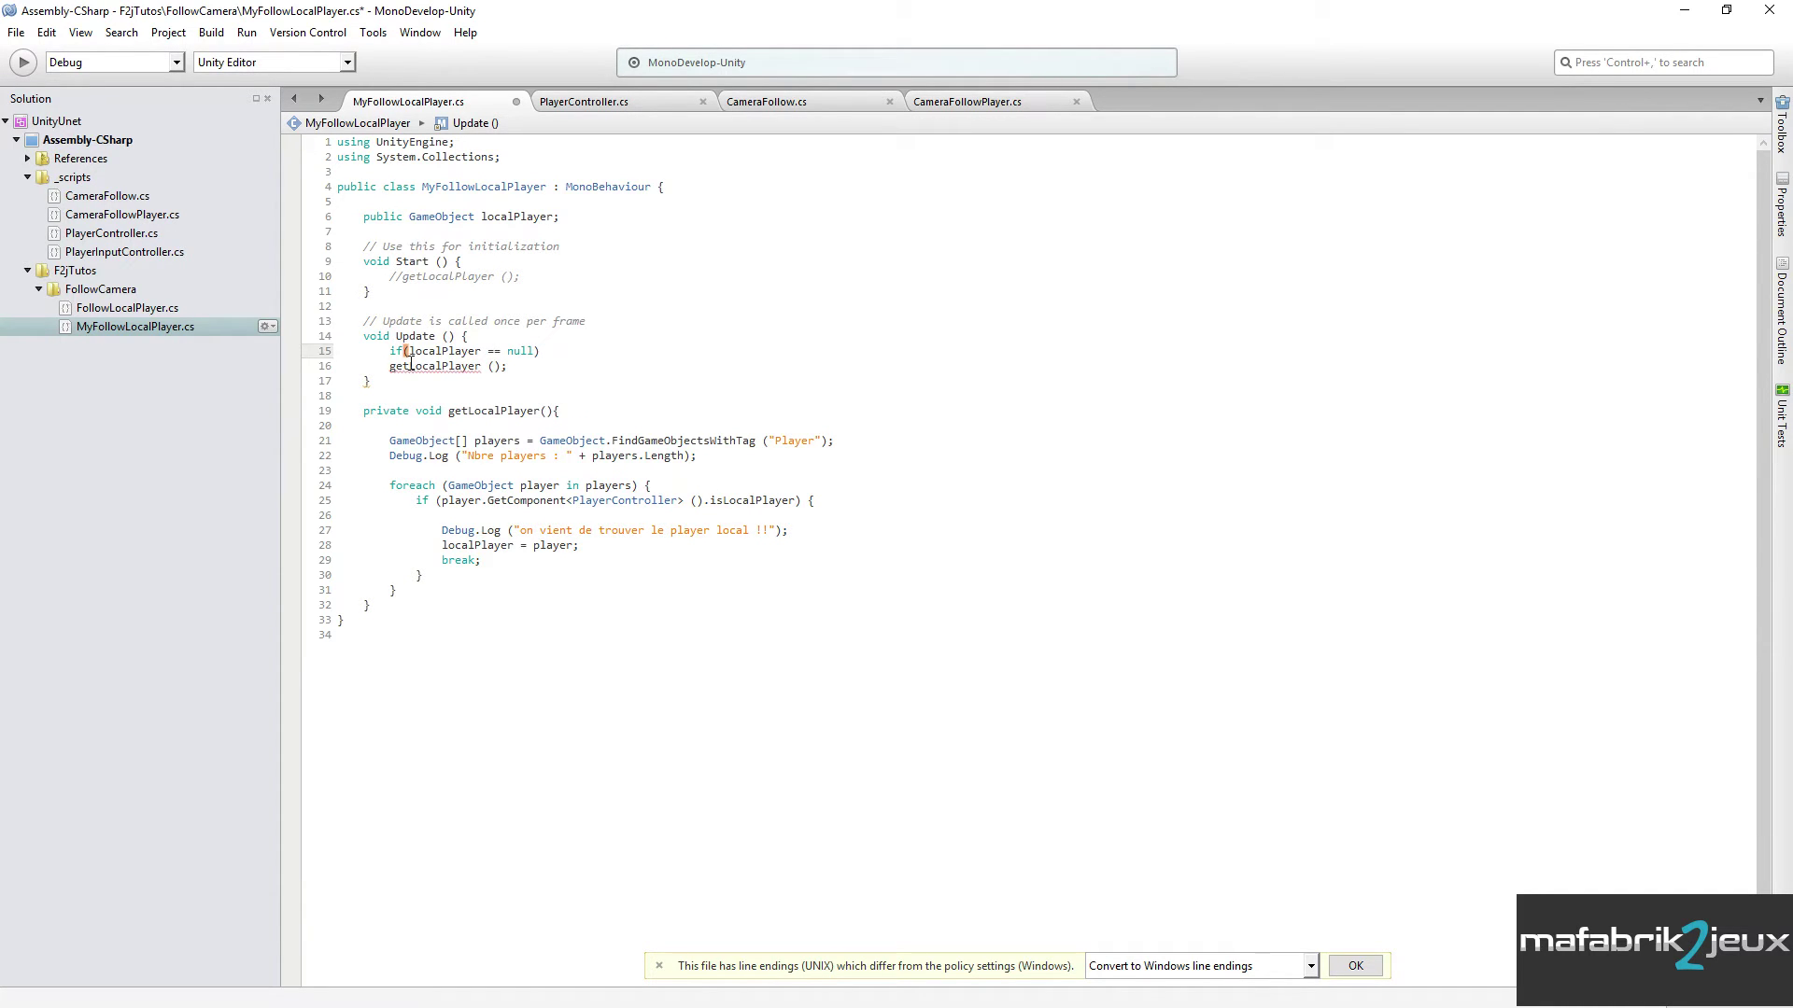
click(388, 366)
key(Tab)
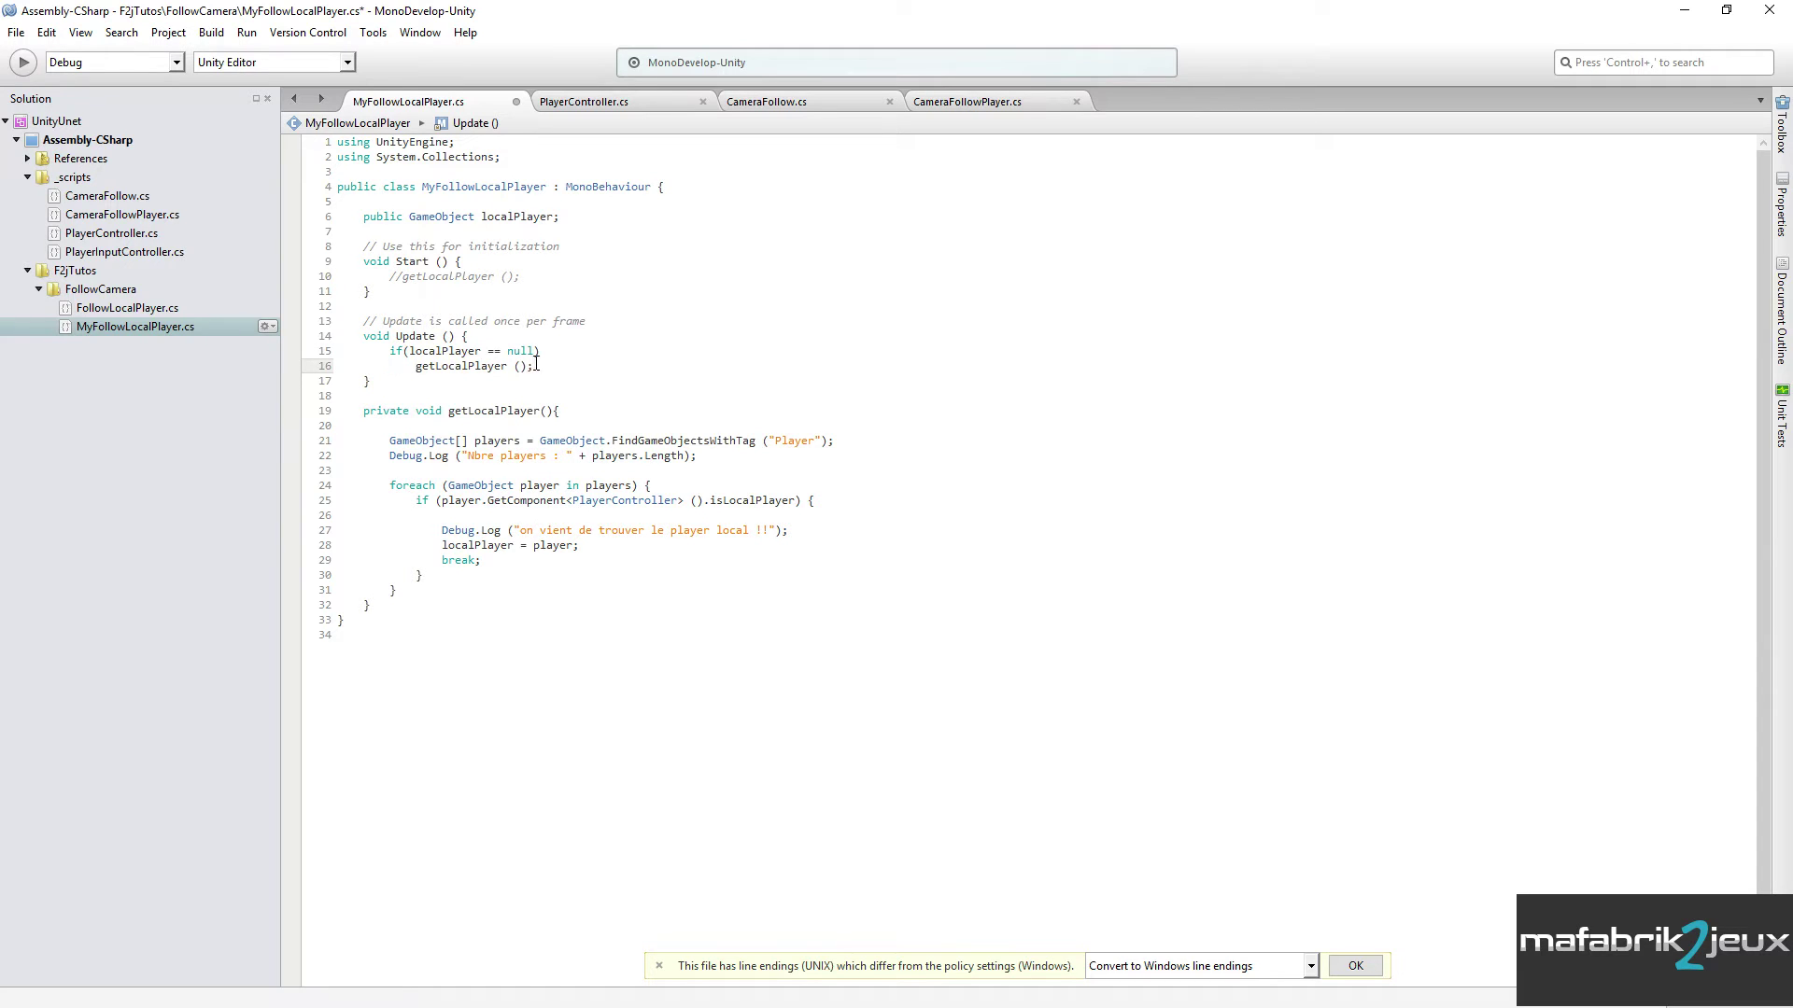
- Review the null check and the localPlayer assignment, save the script, and return to Unity
click(456, 545)
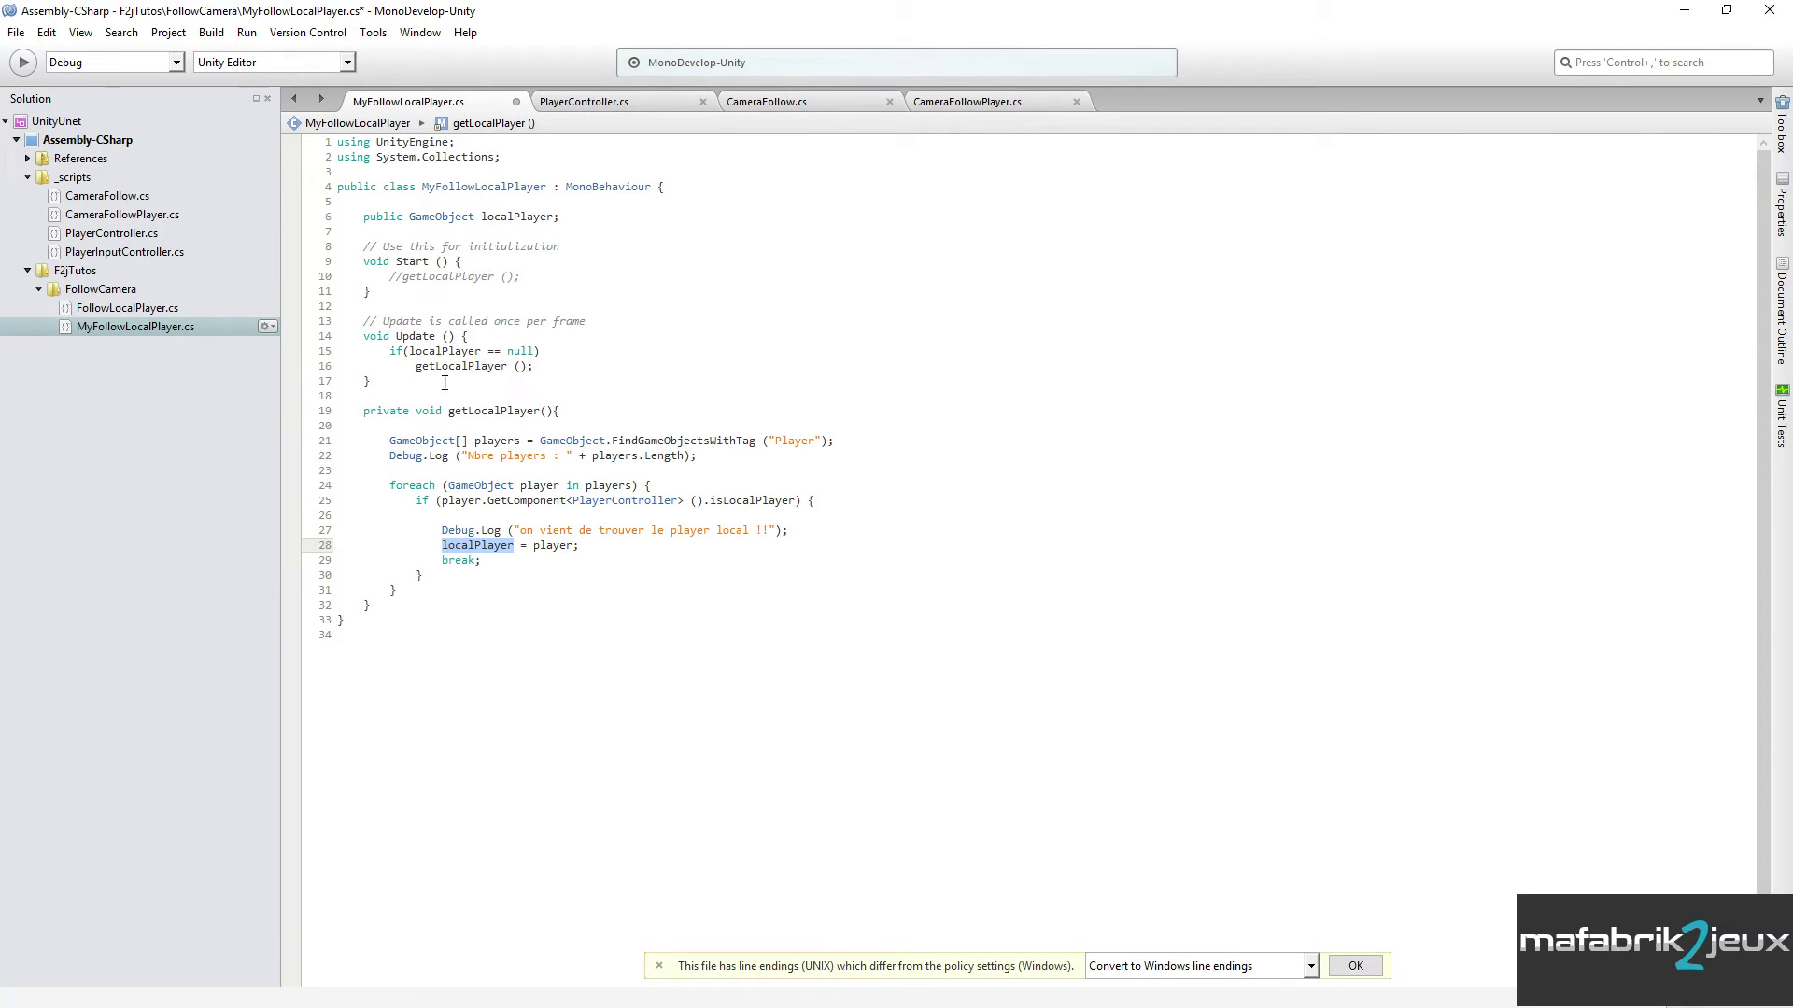
drag(415, 366, 535, 370)
drag(383, 321, 589, 320)
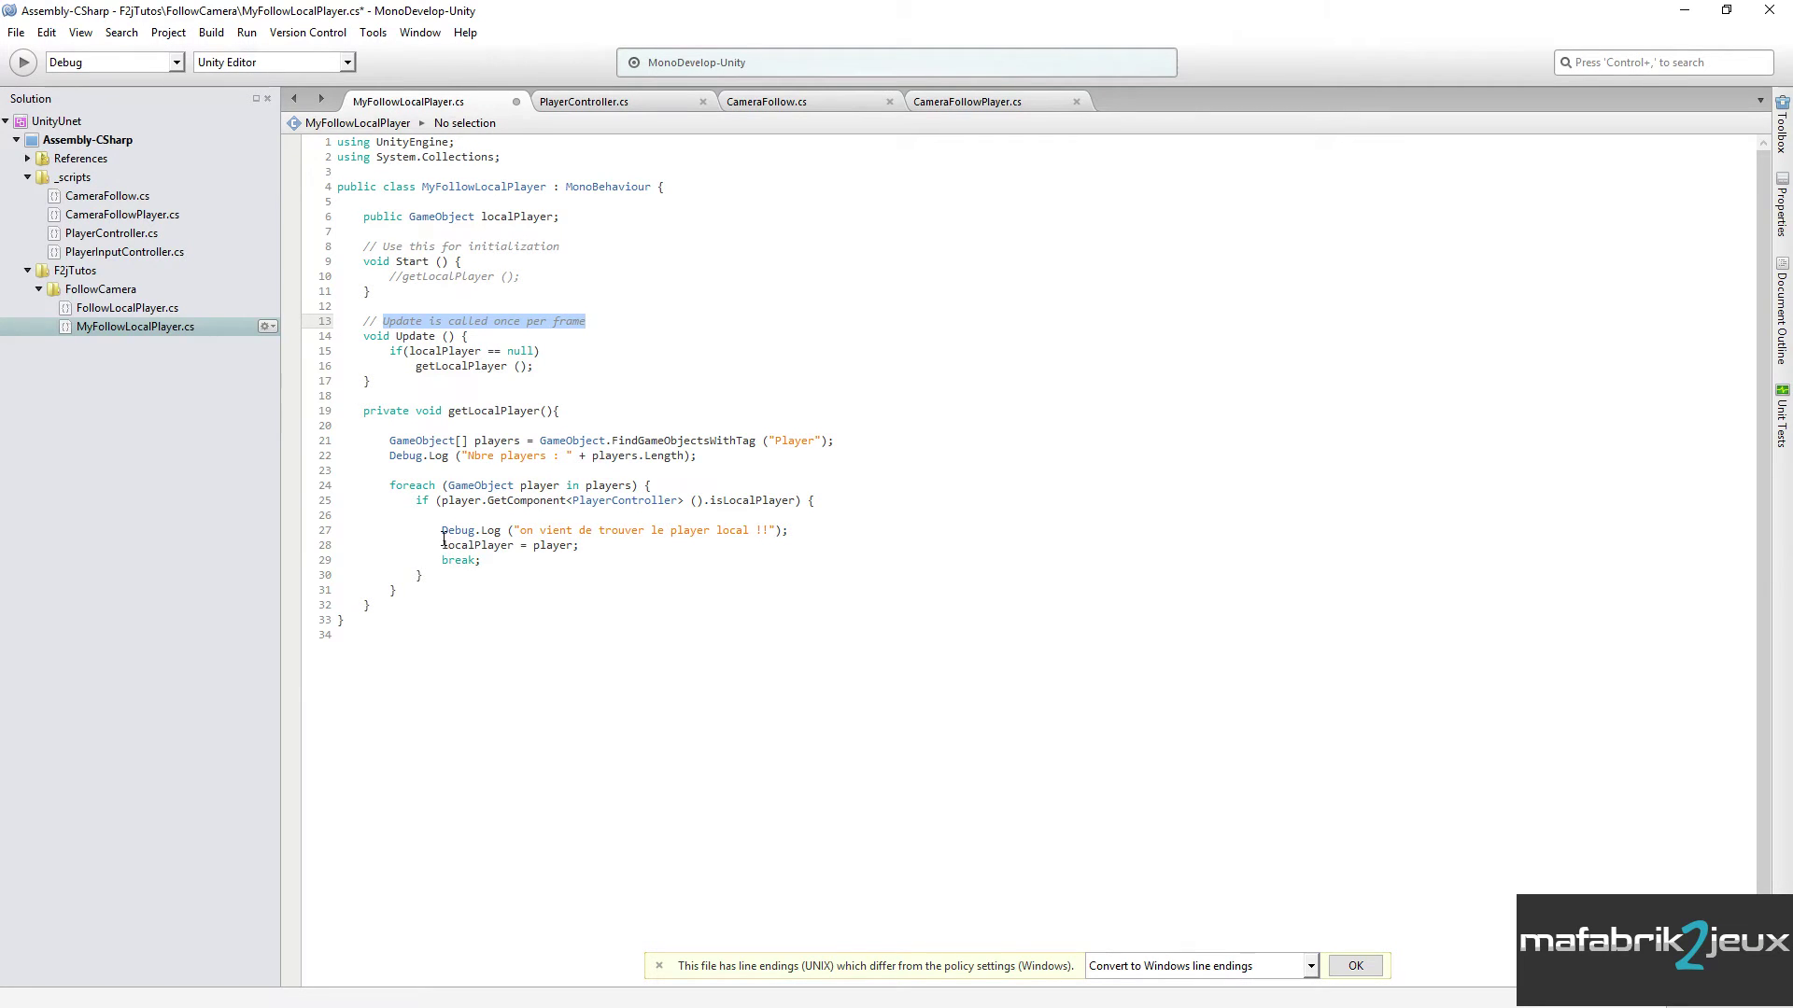
drag(441, 545, 579, 548)
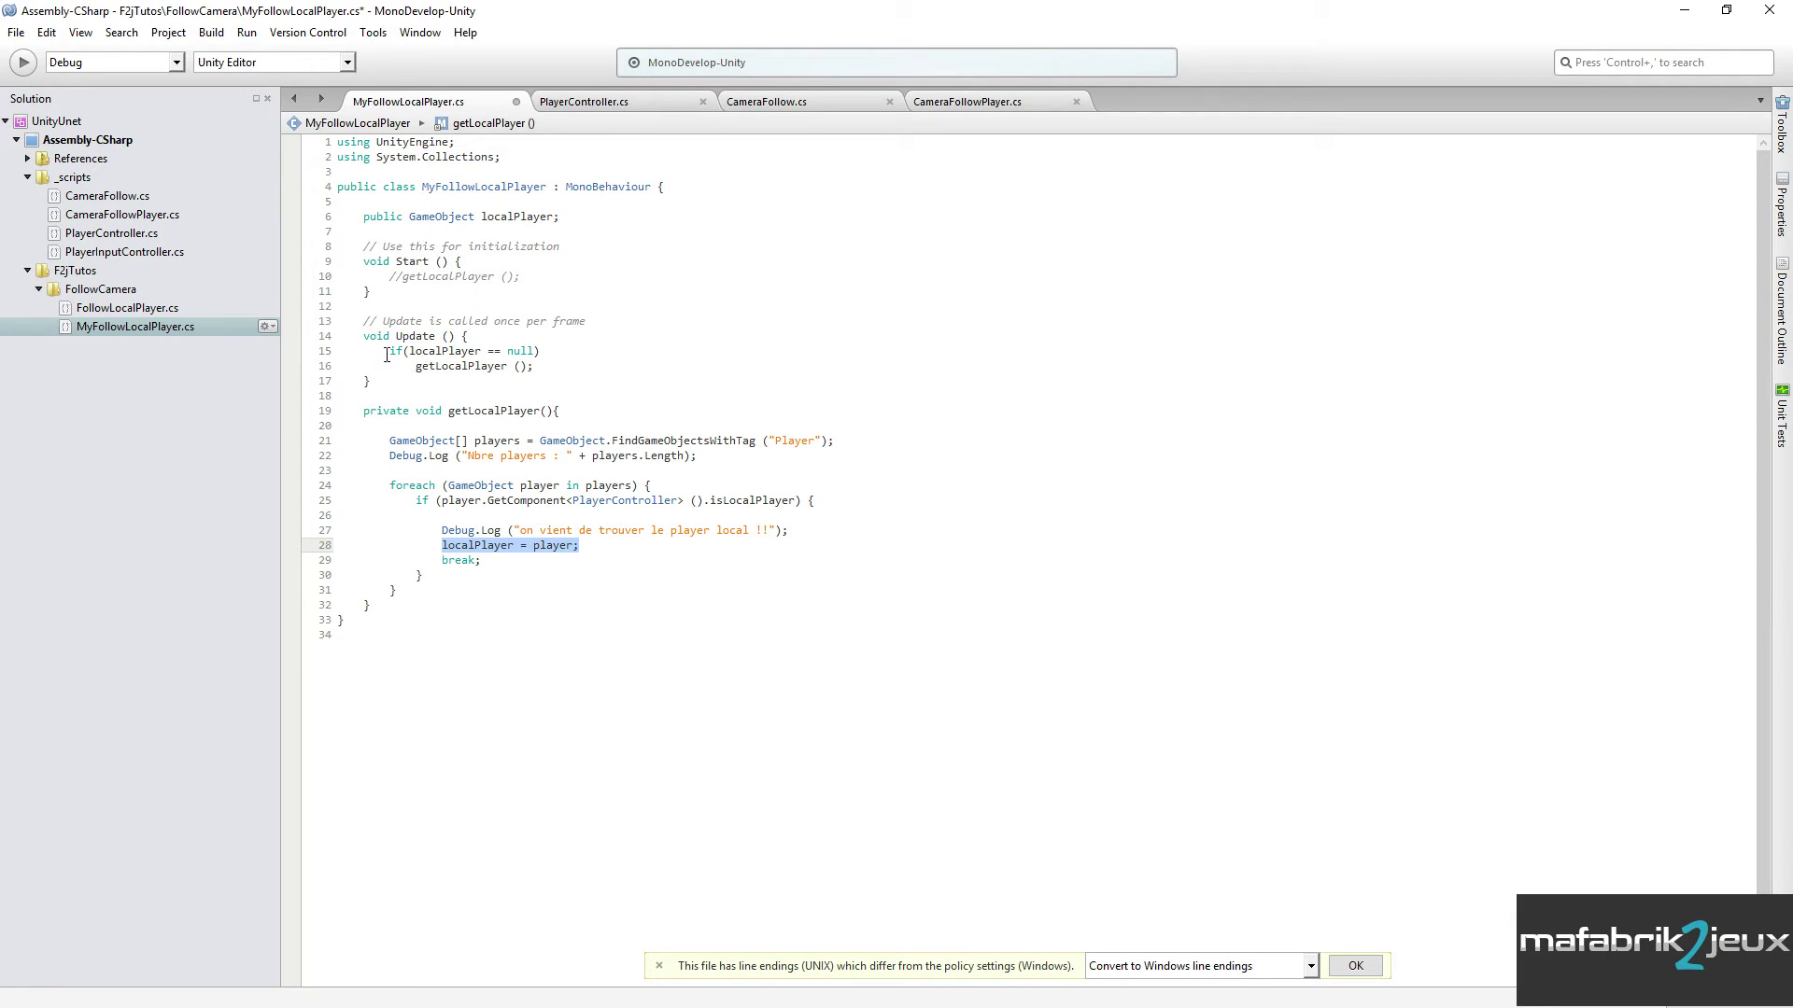
drag(389, 352, 550, 351)
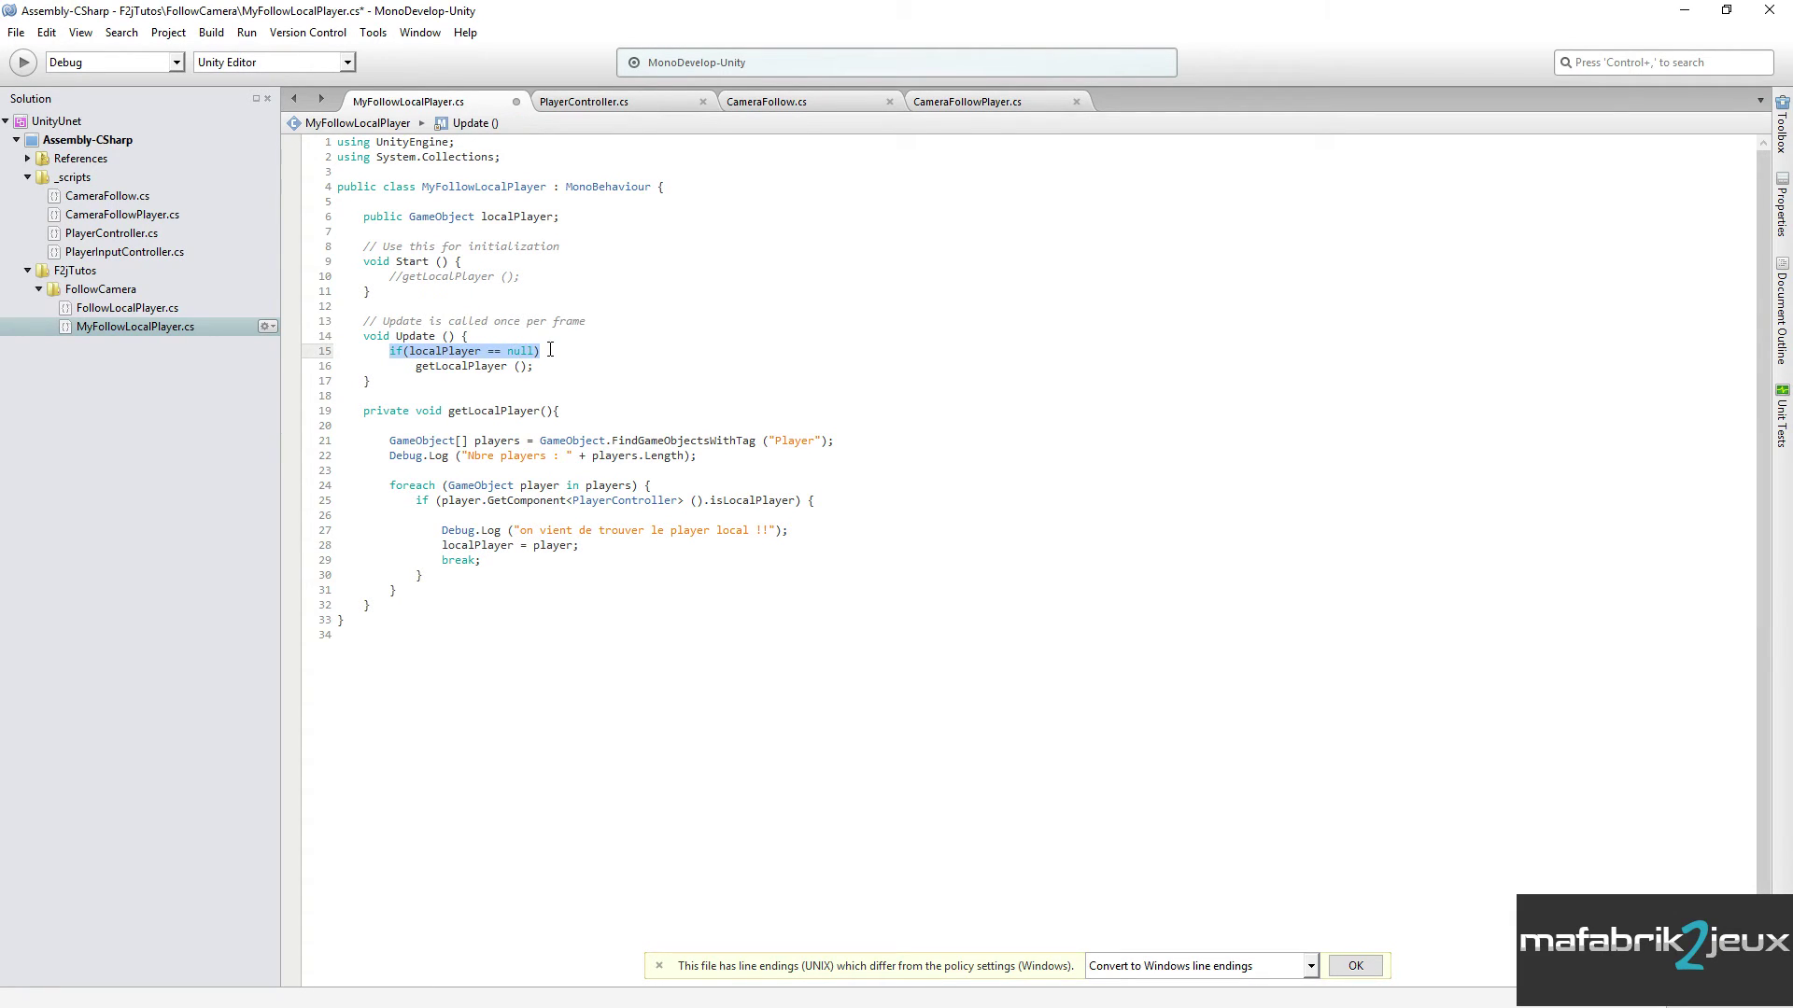
double_click(466, 366)
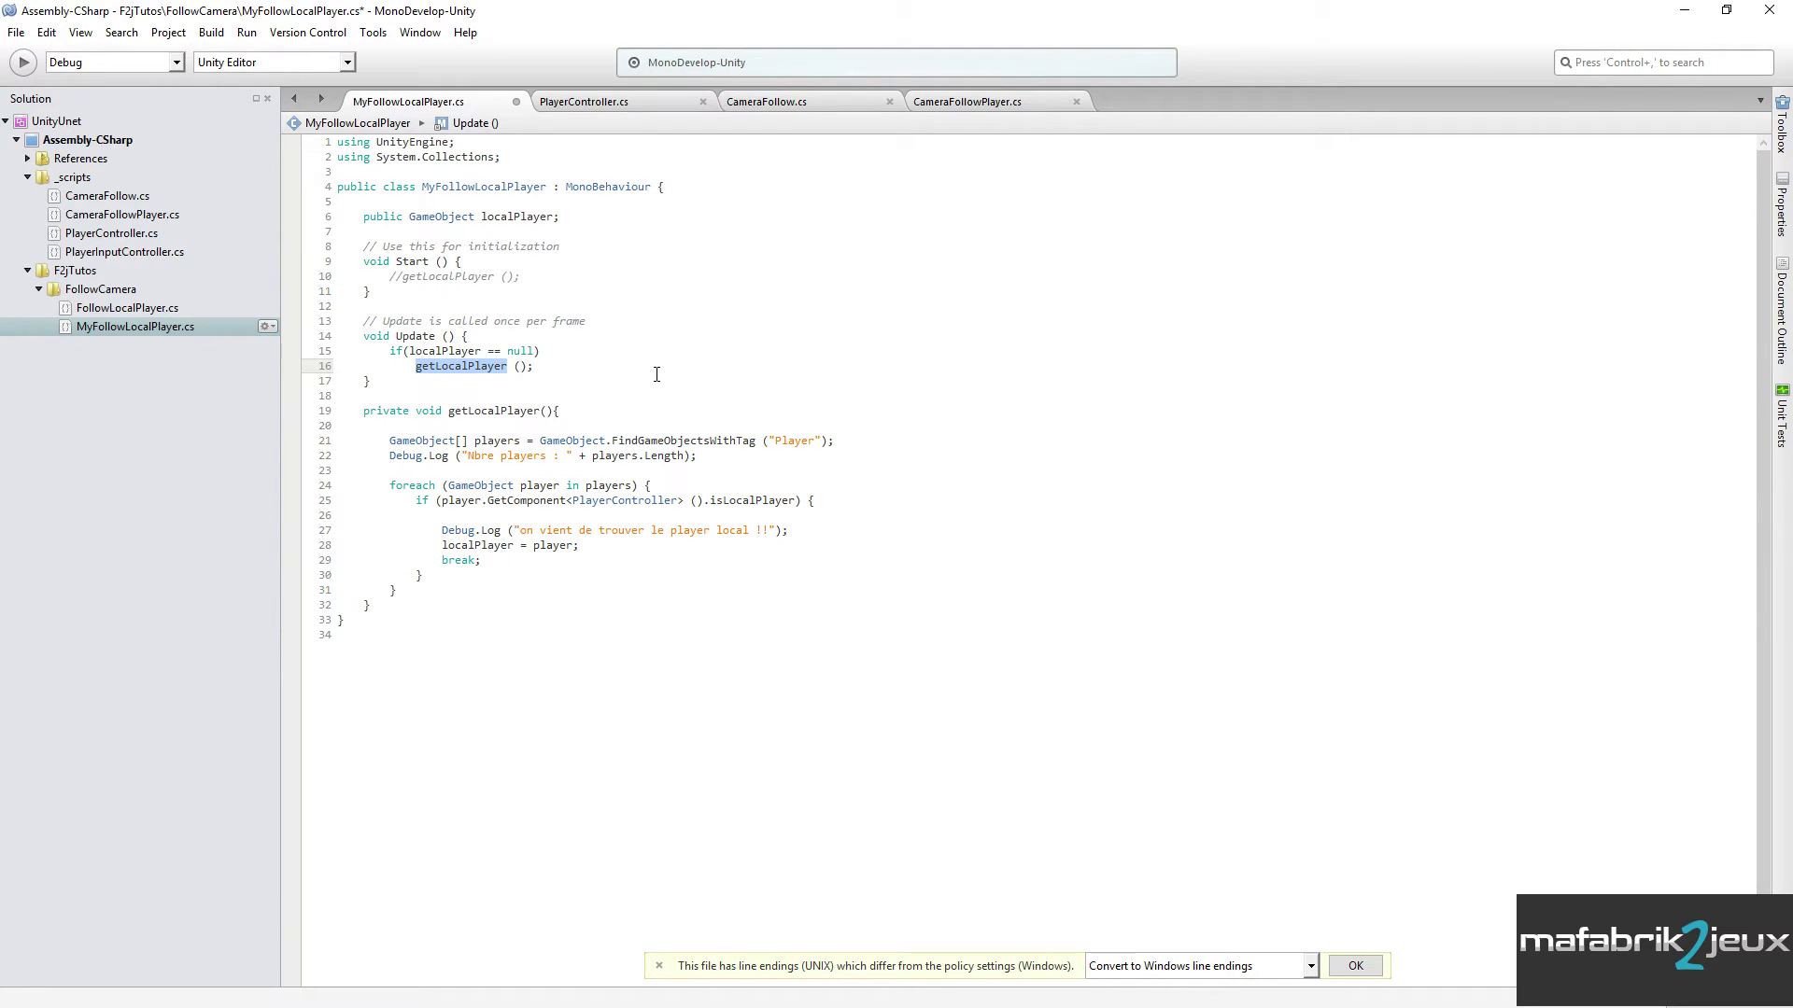
key(ctrl+s)
key(alt+Tab)
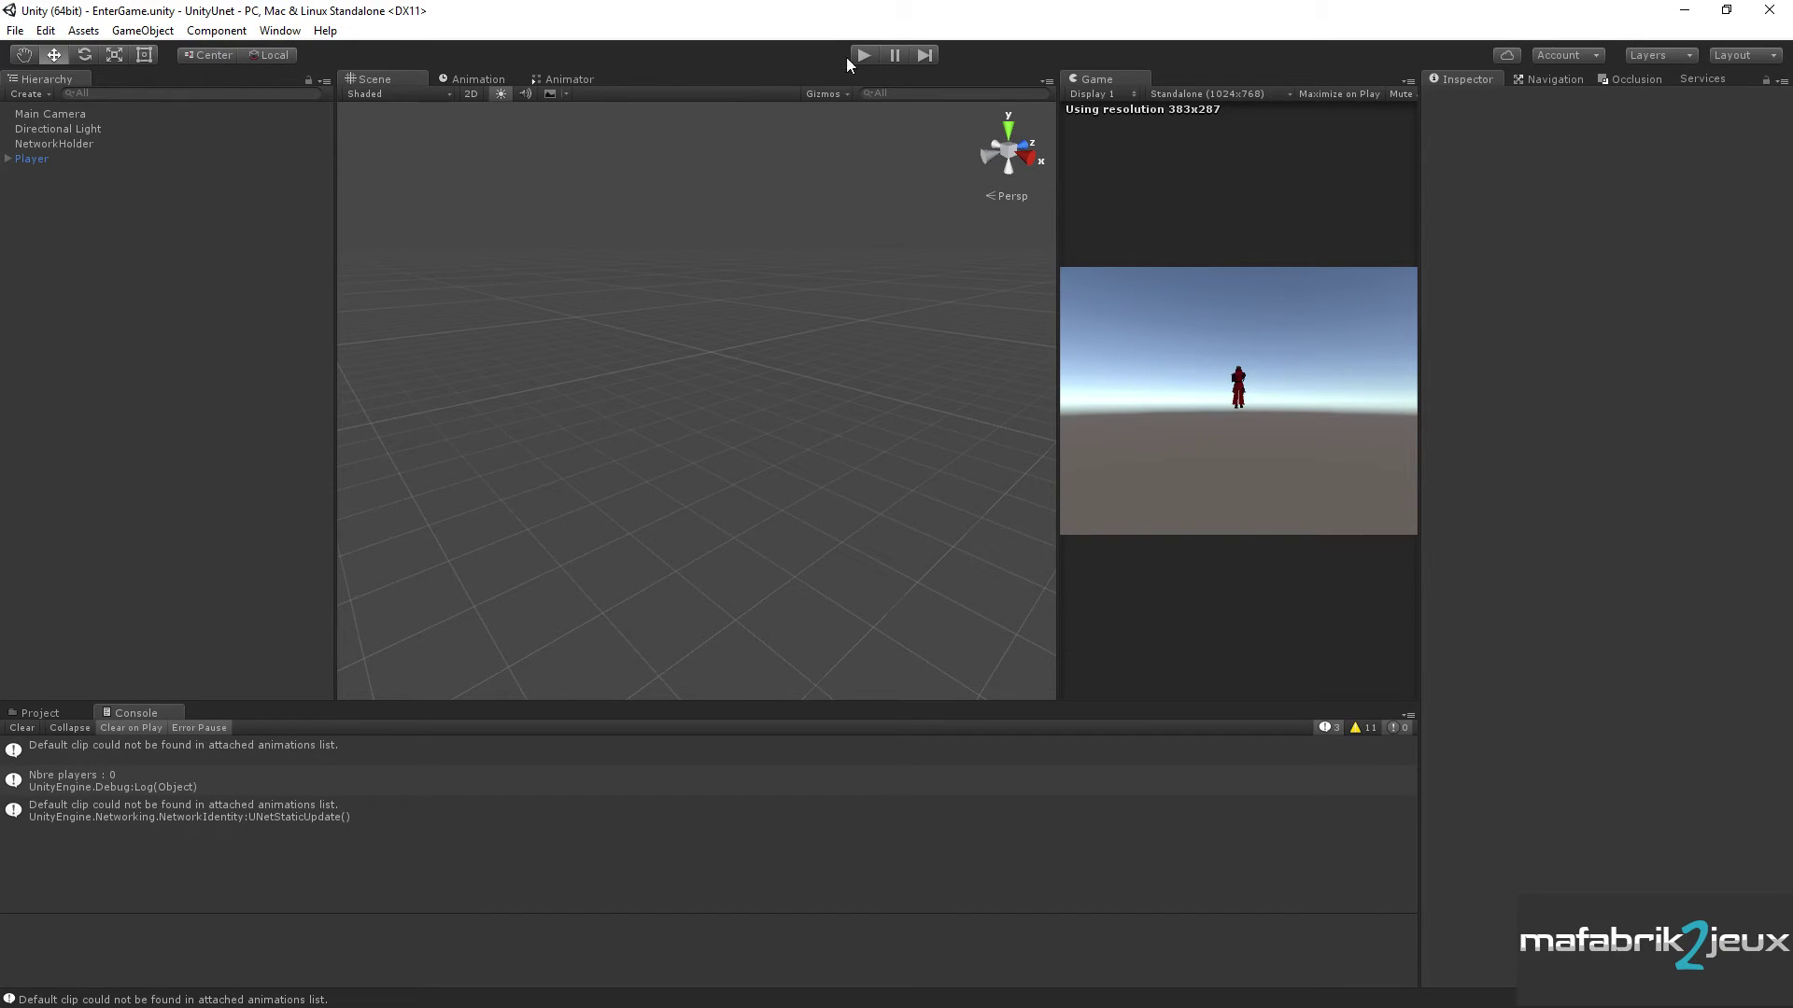
- Play as LAN Host, read console logs from 'Nbre players : 0' to local player found, then stop
click(49, 161)
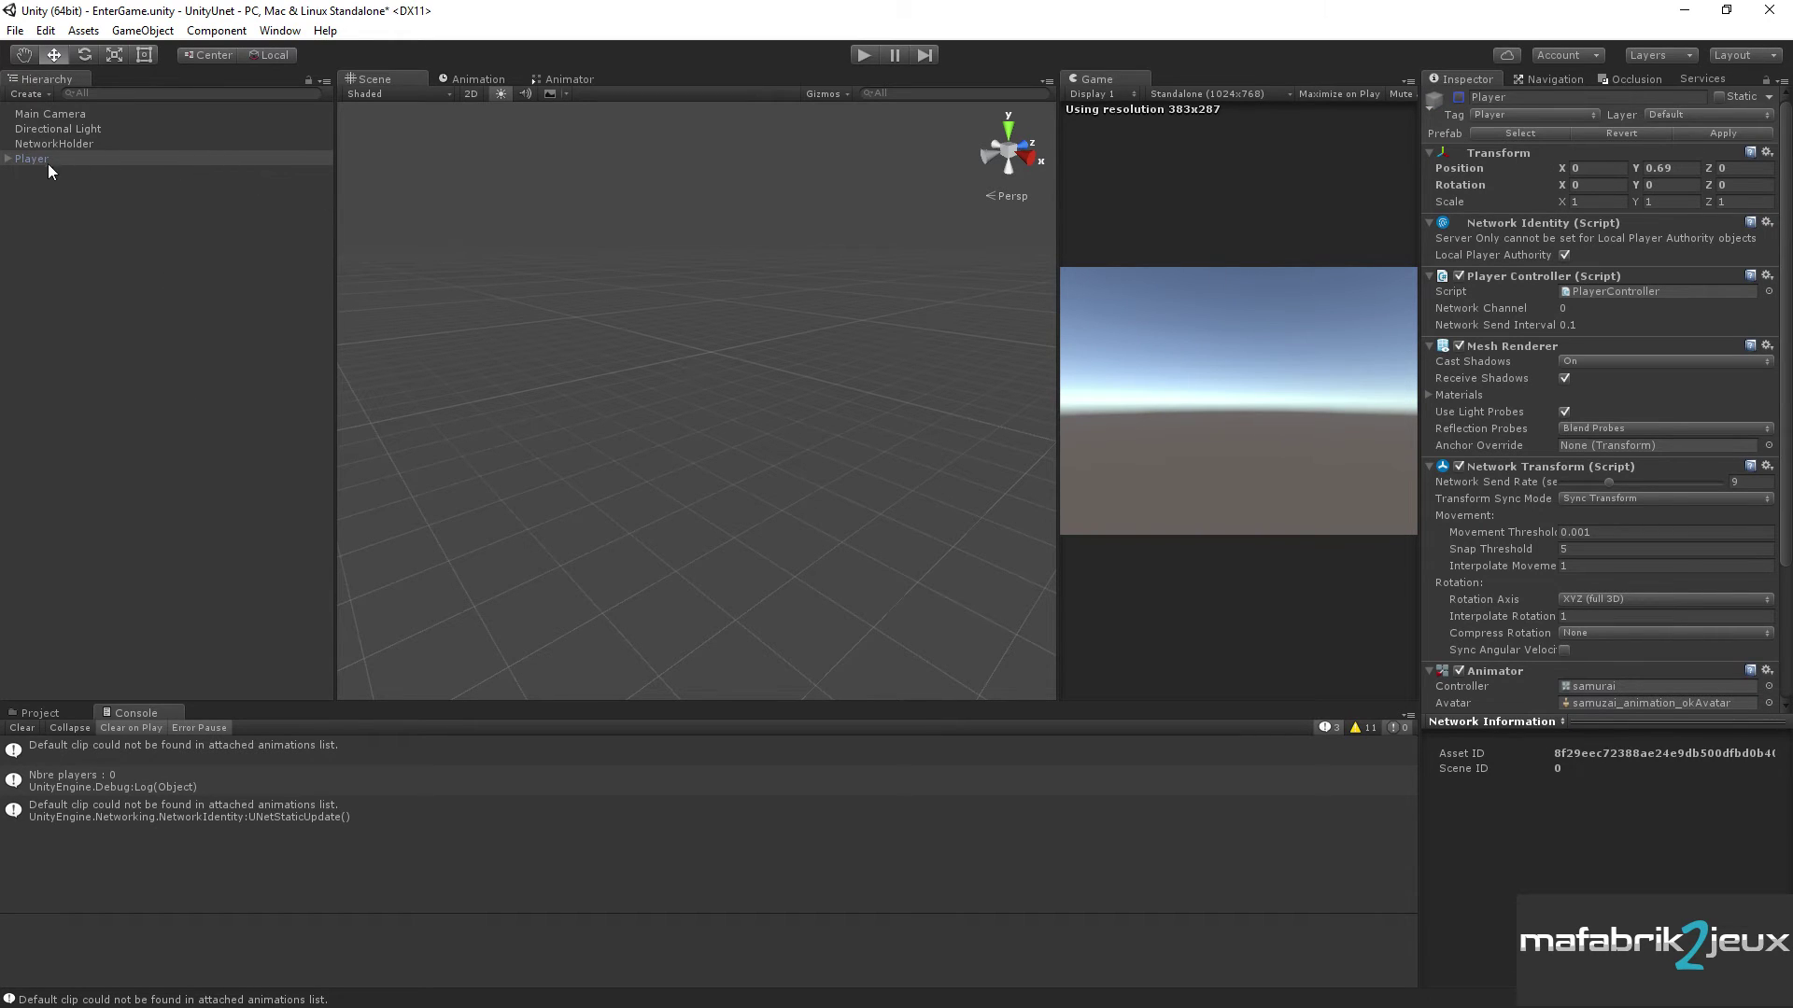
click(864, 54)
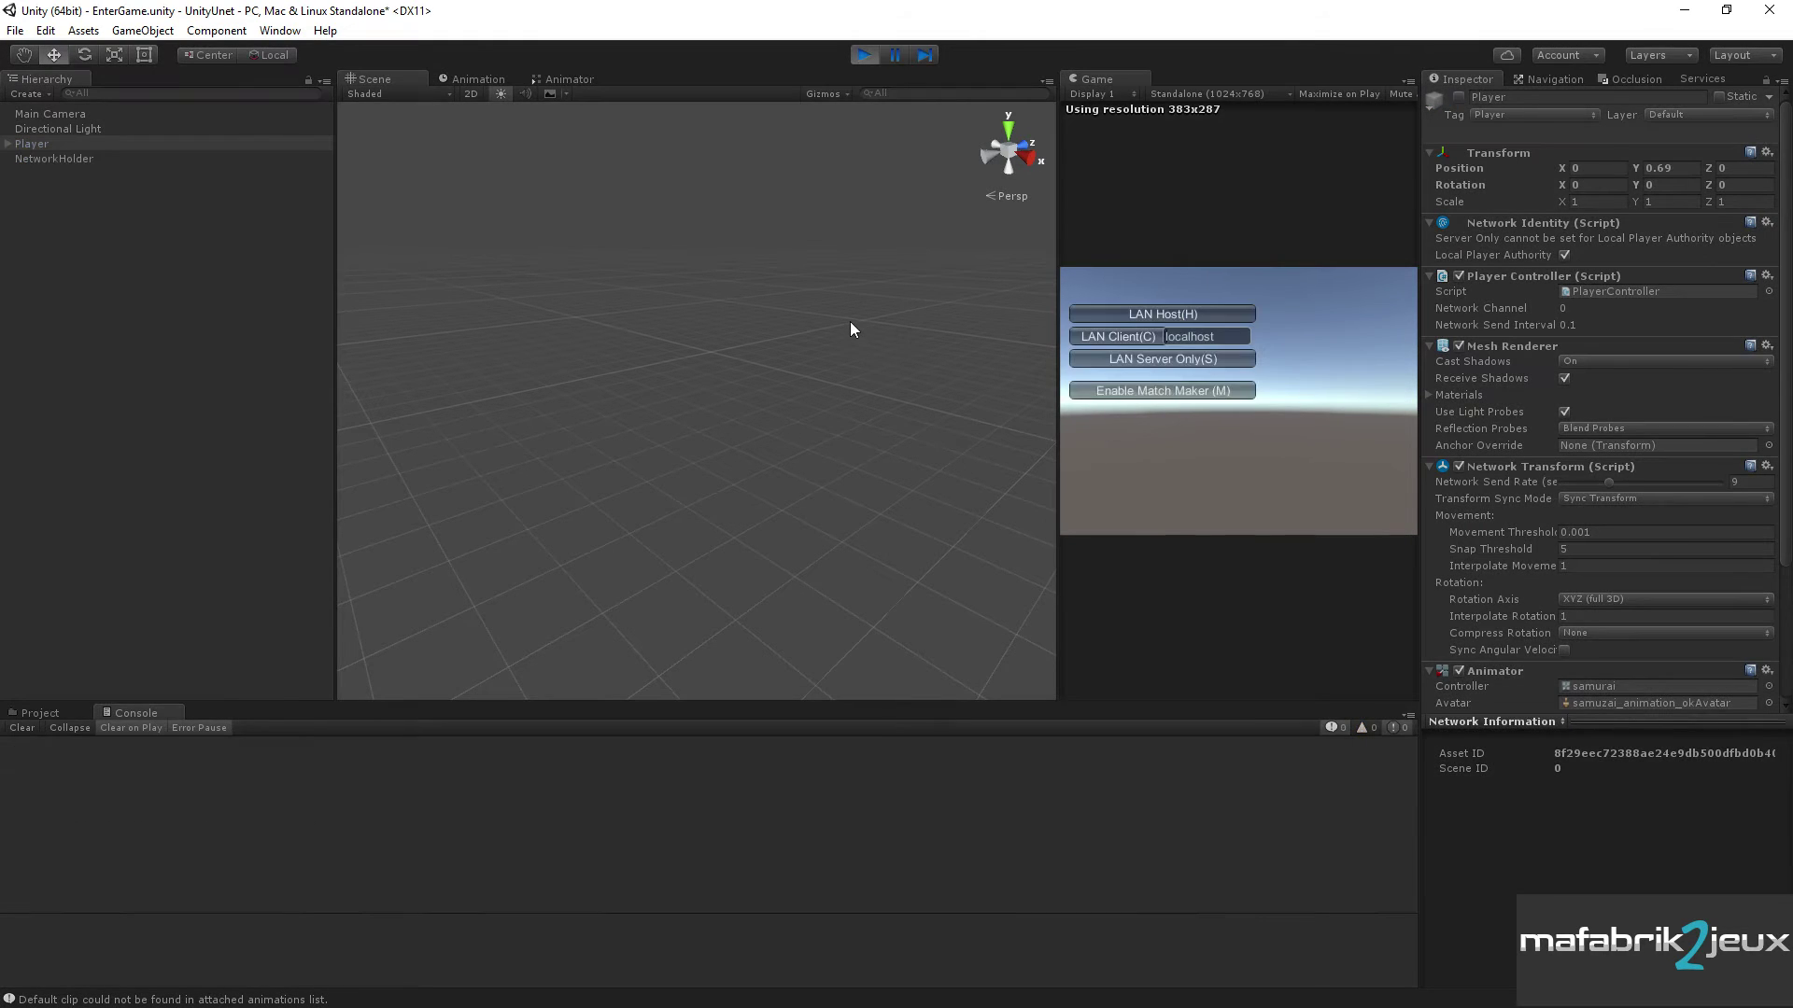
click(1163, 314)
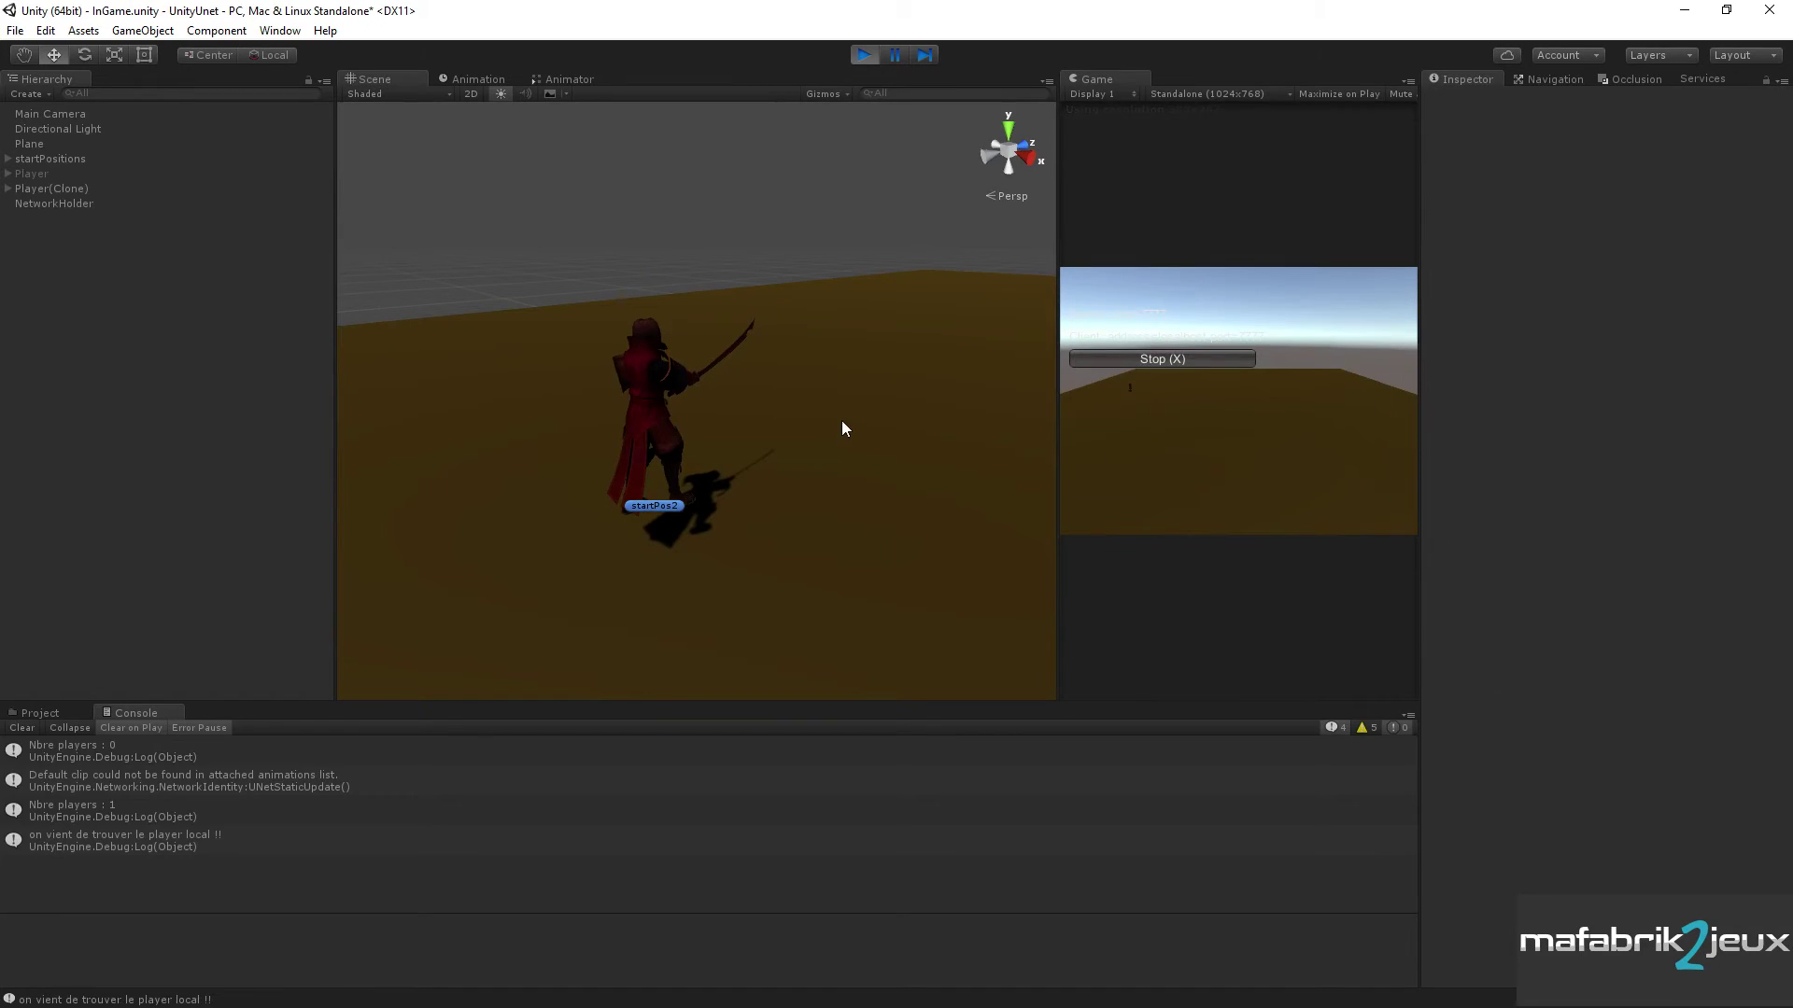
click(164, 751)
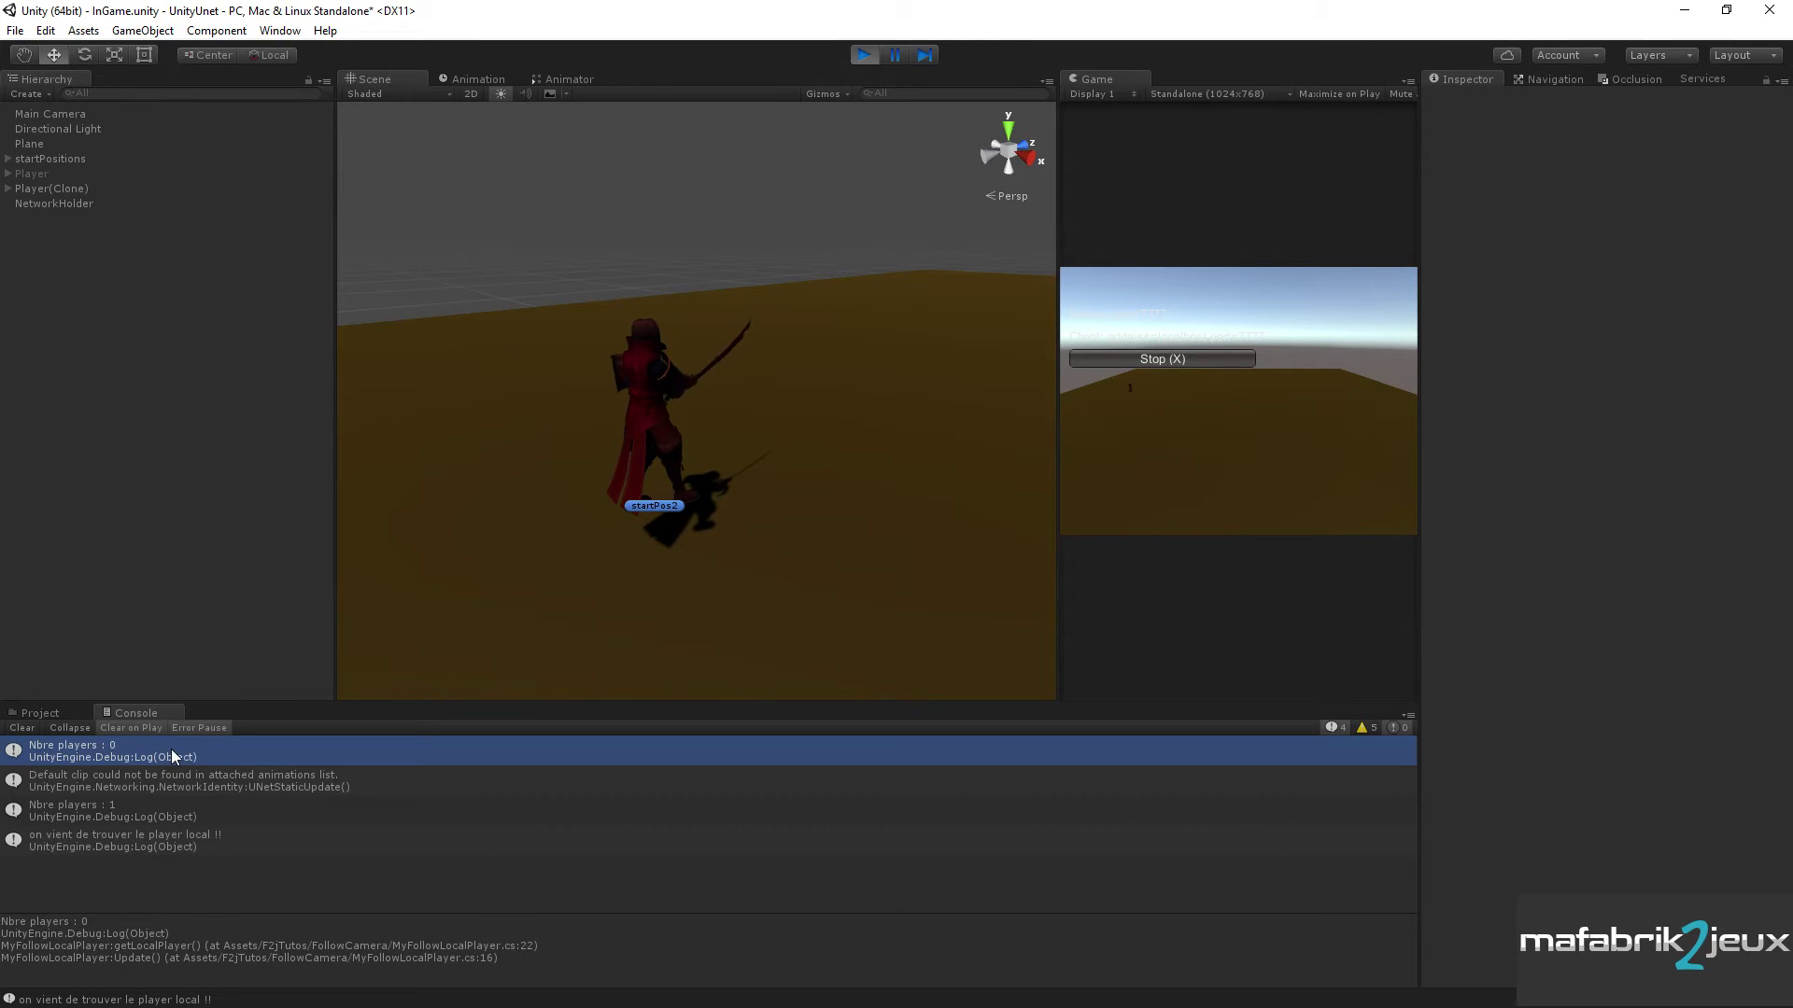
click(177, 779)
click(135, 808)
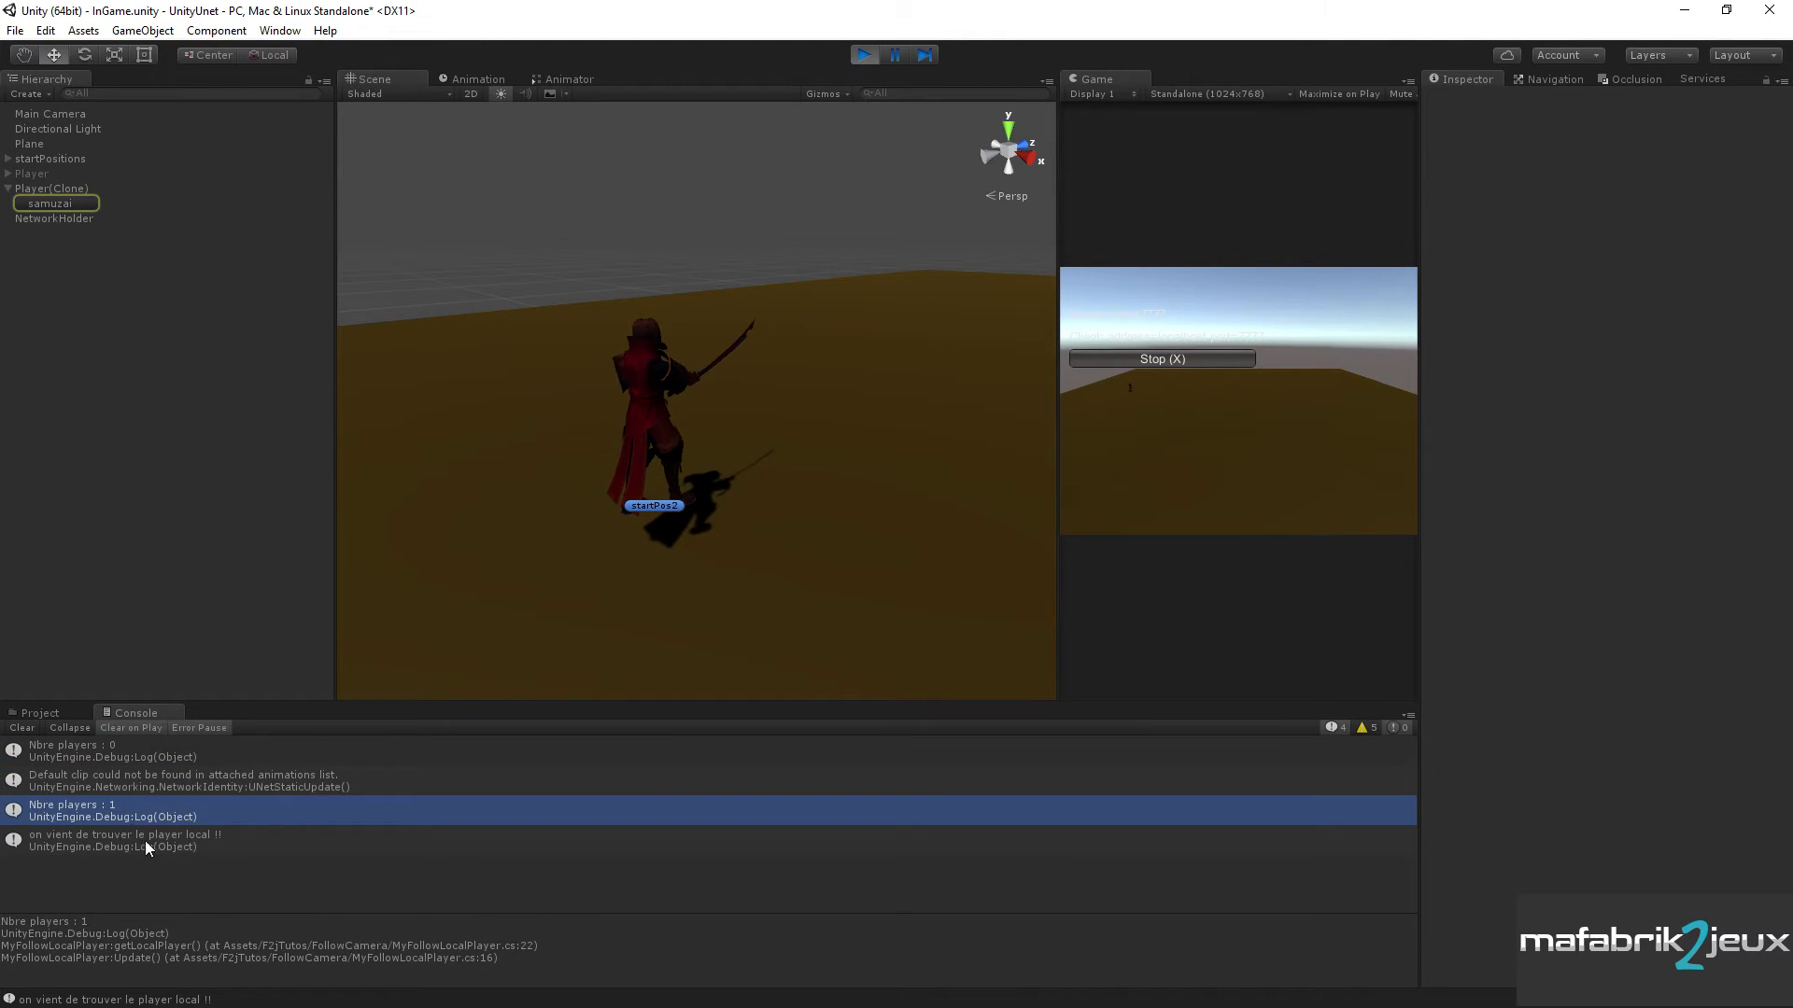
click(144, 841)
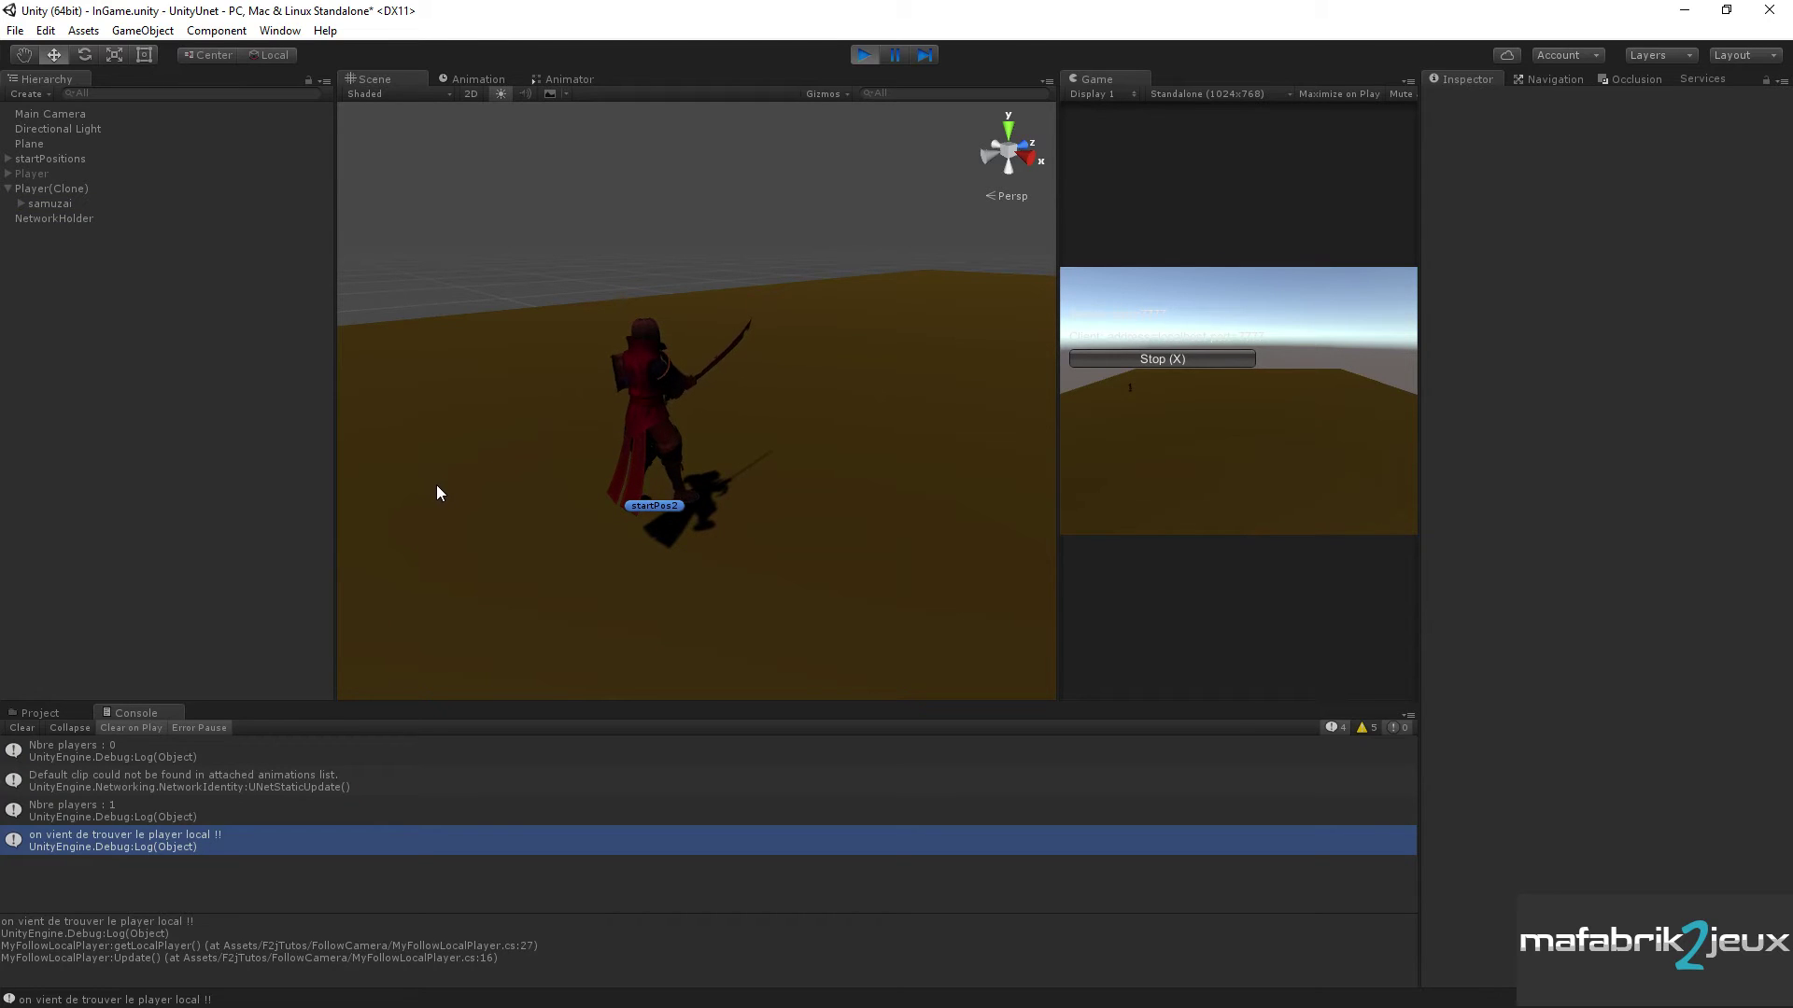
click(863, 58)
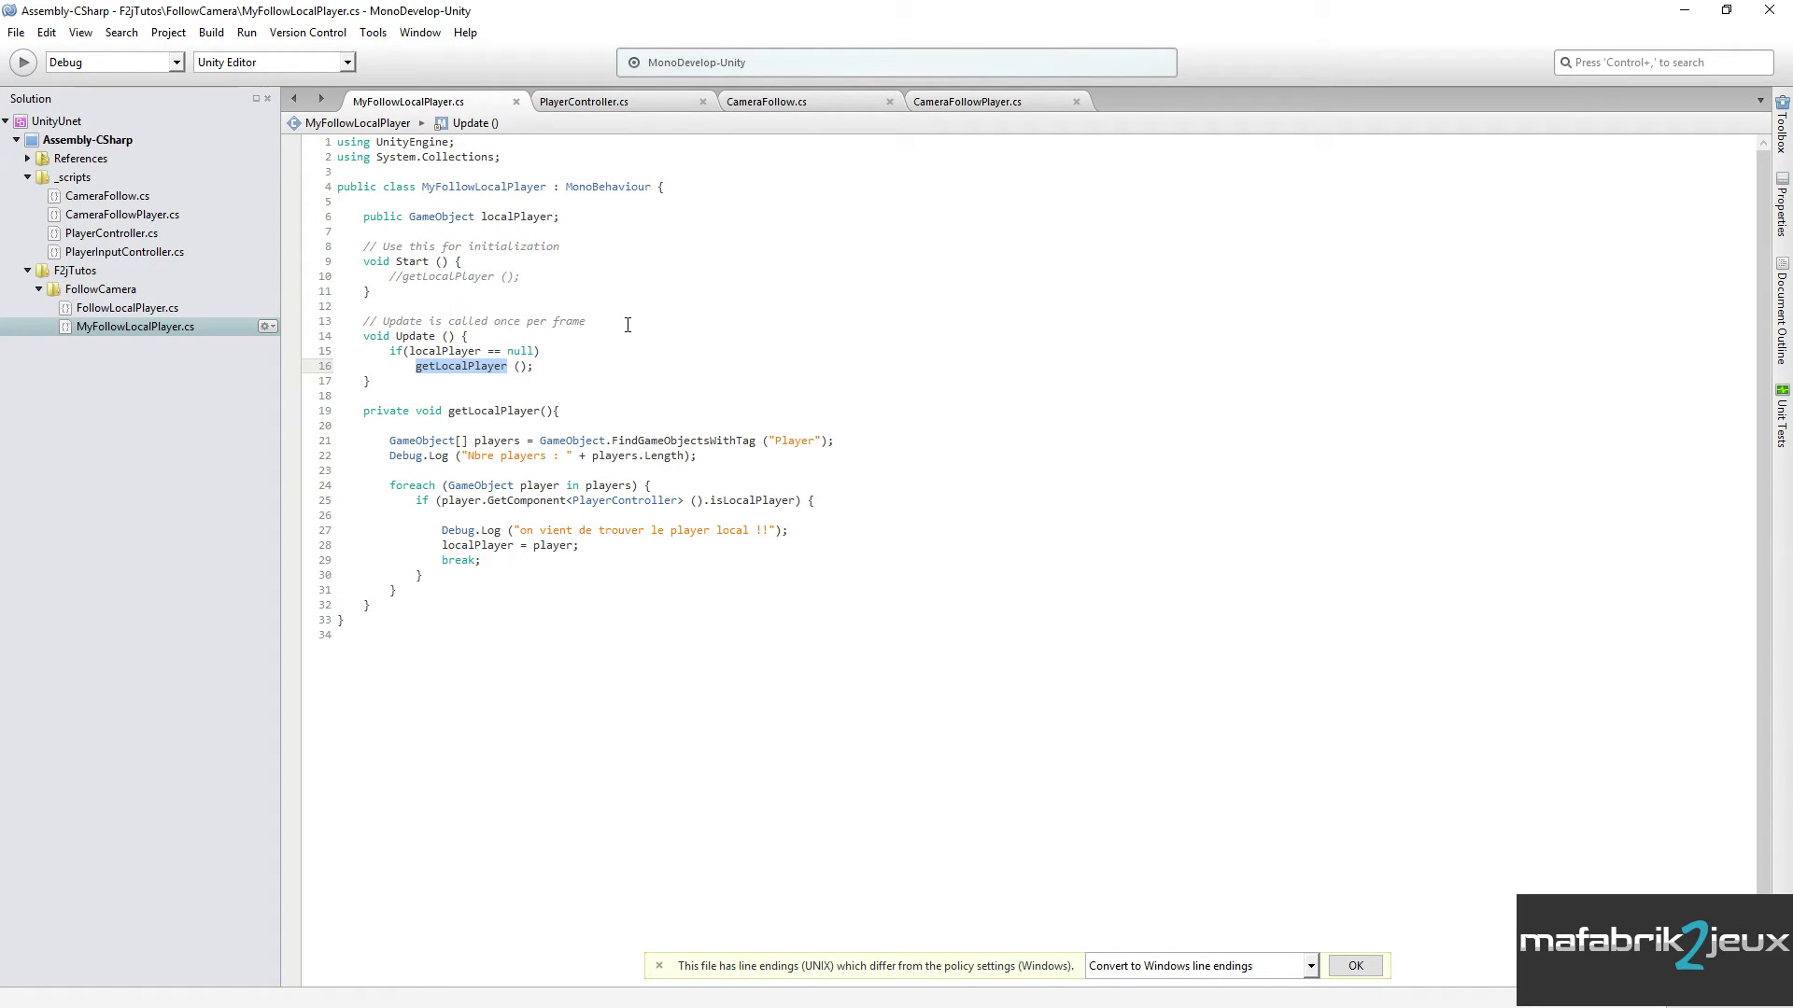
- Add an empty void LateUpdate(){ } method below Update
click(504, 382)
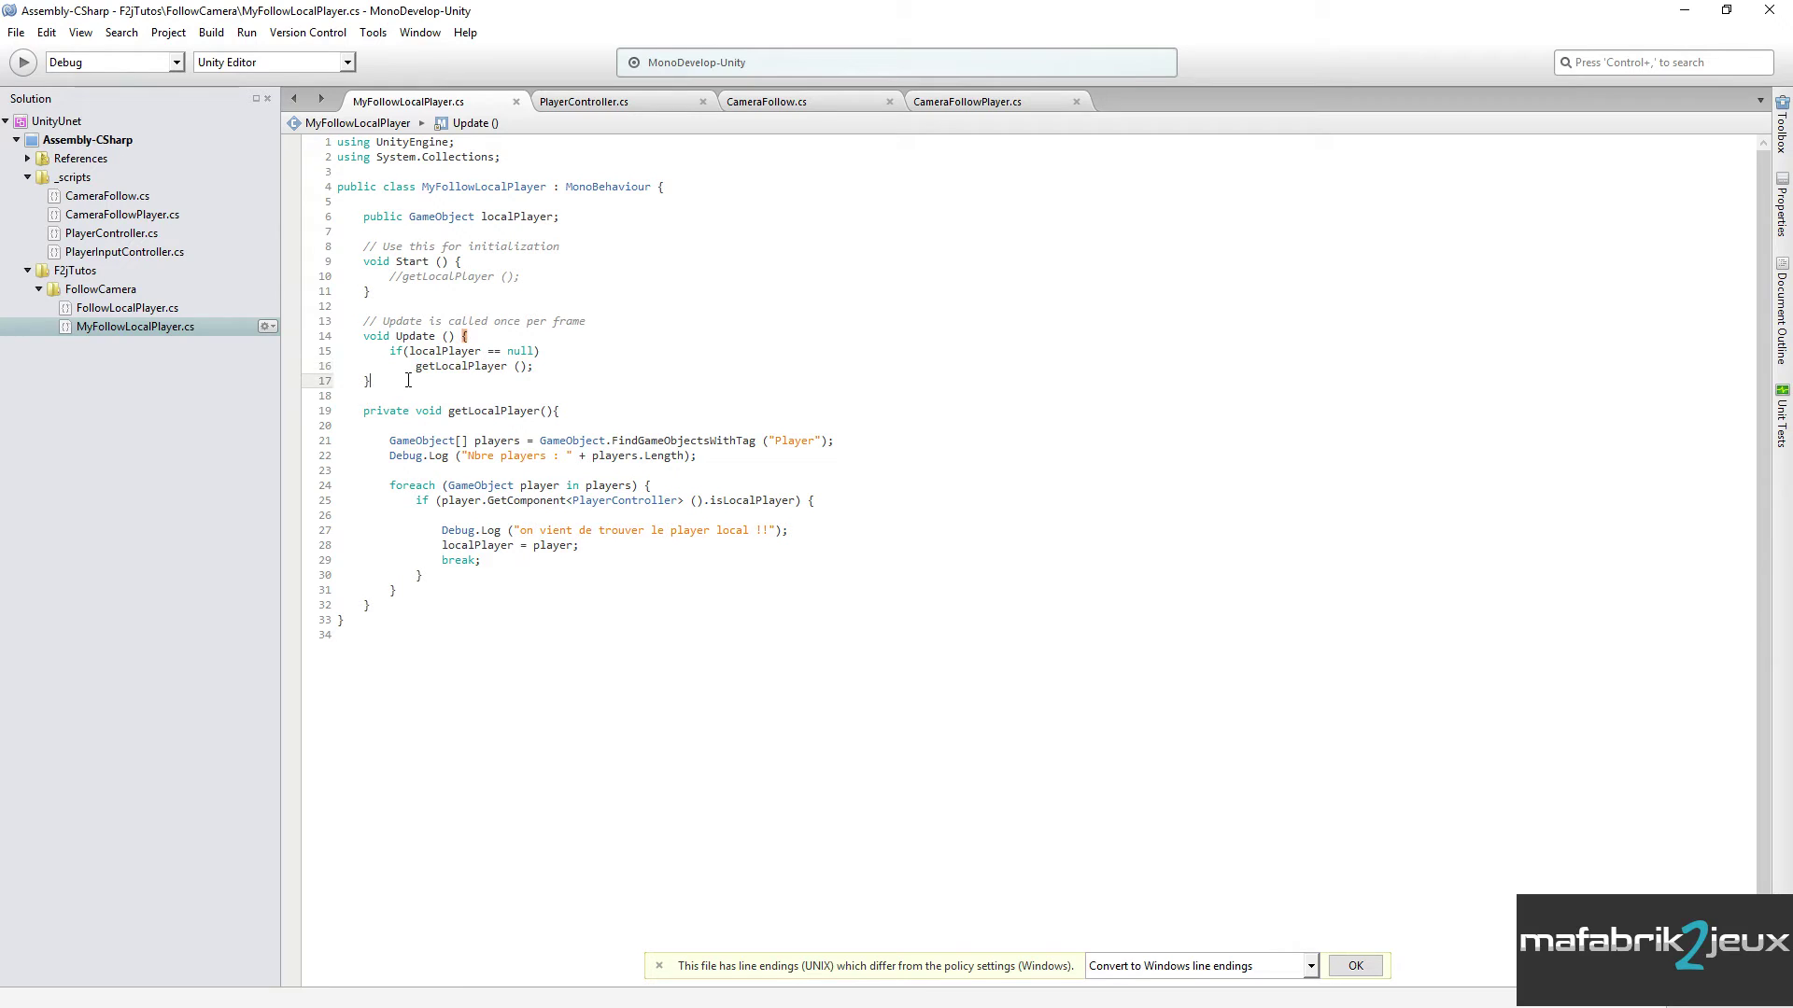
key(Return)
key(Return)
text(void)
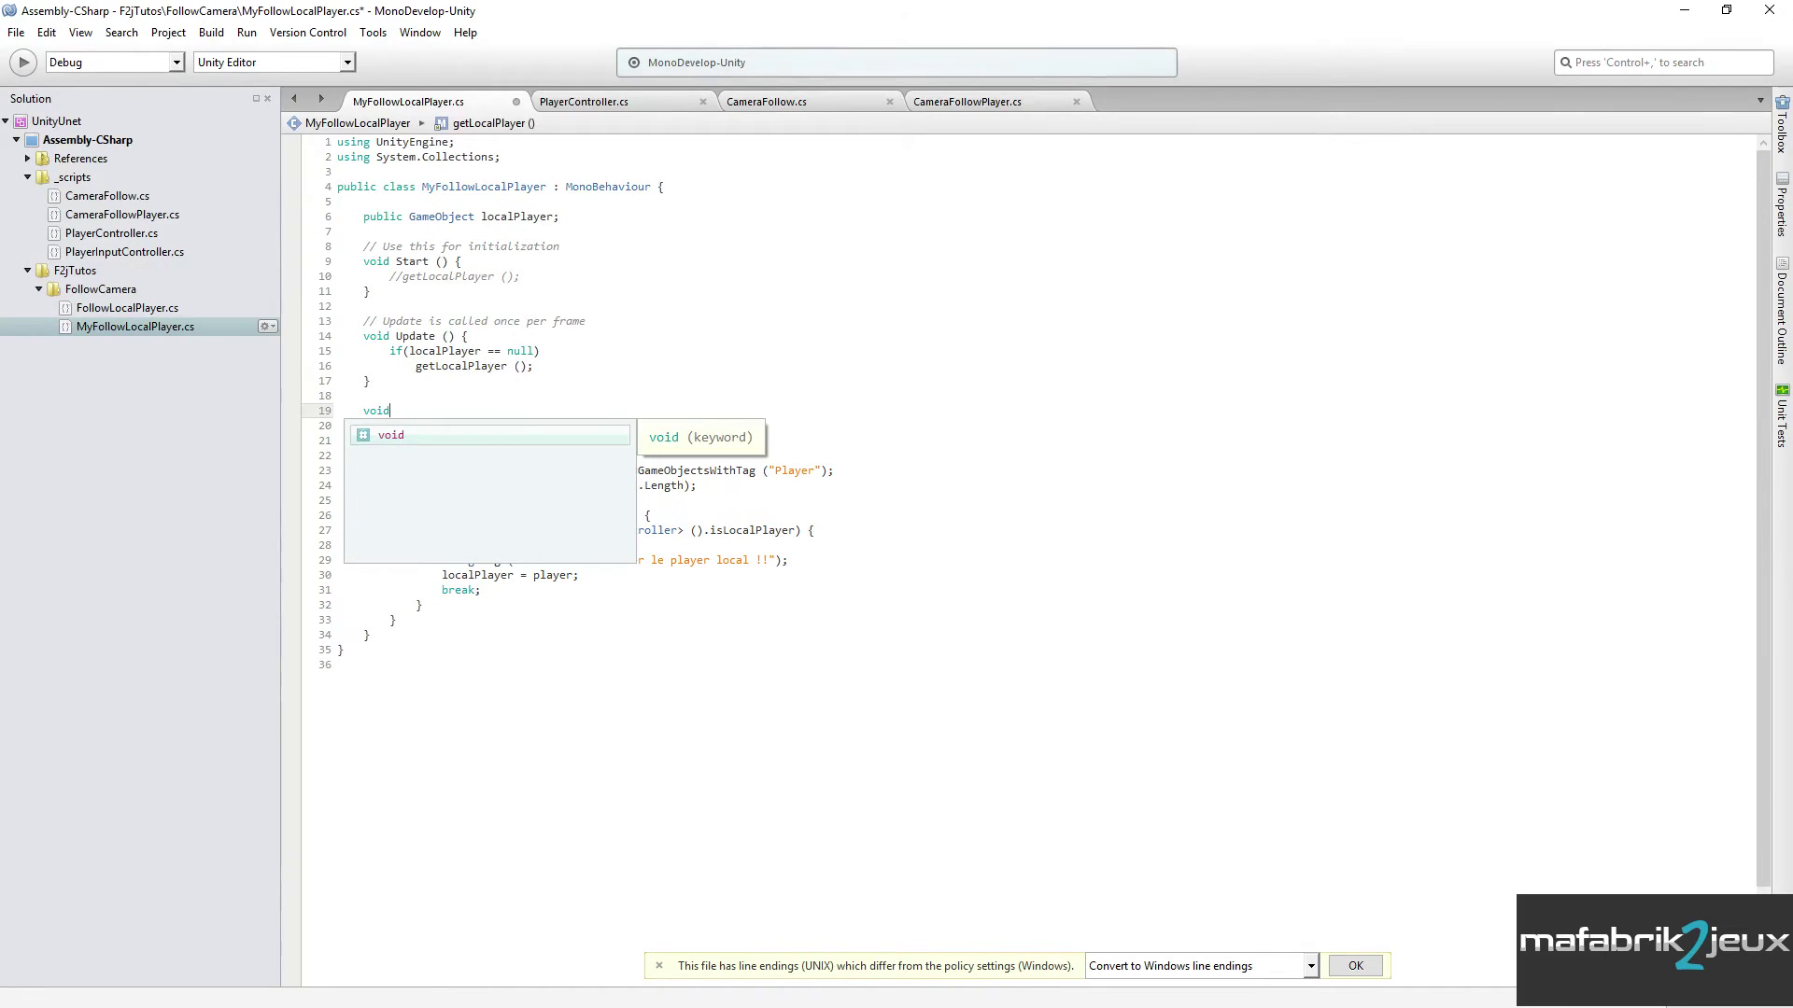
text( Late)
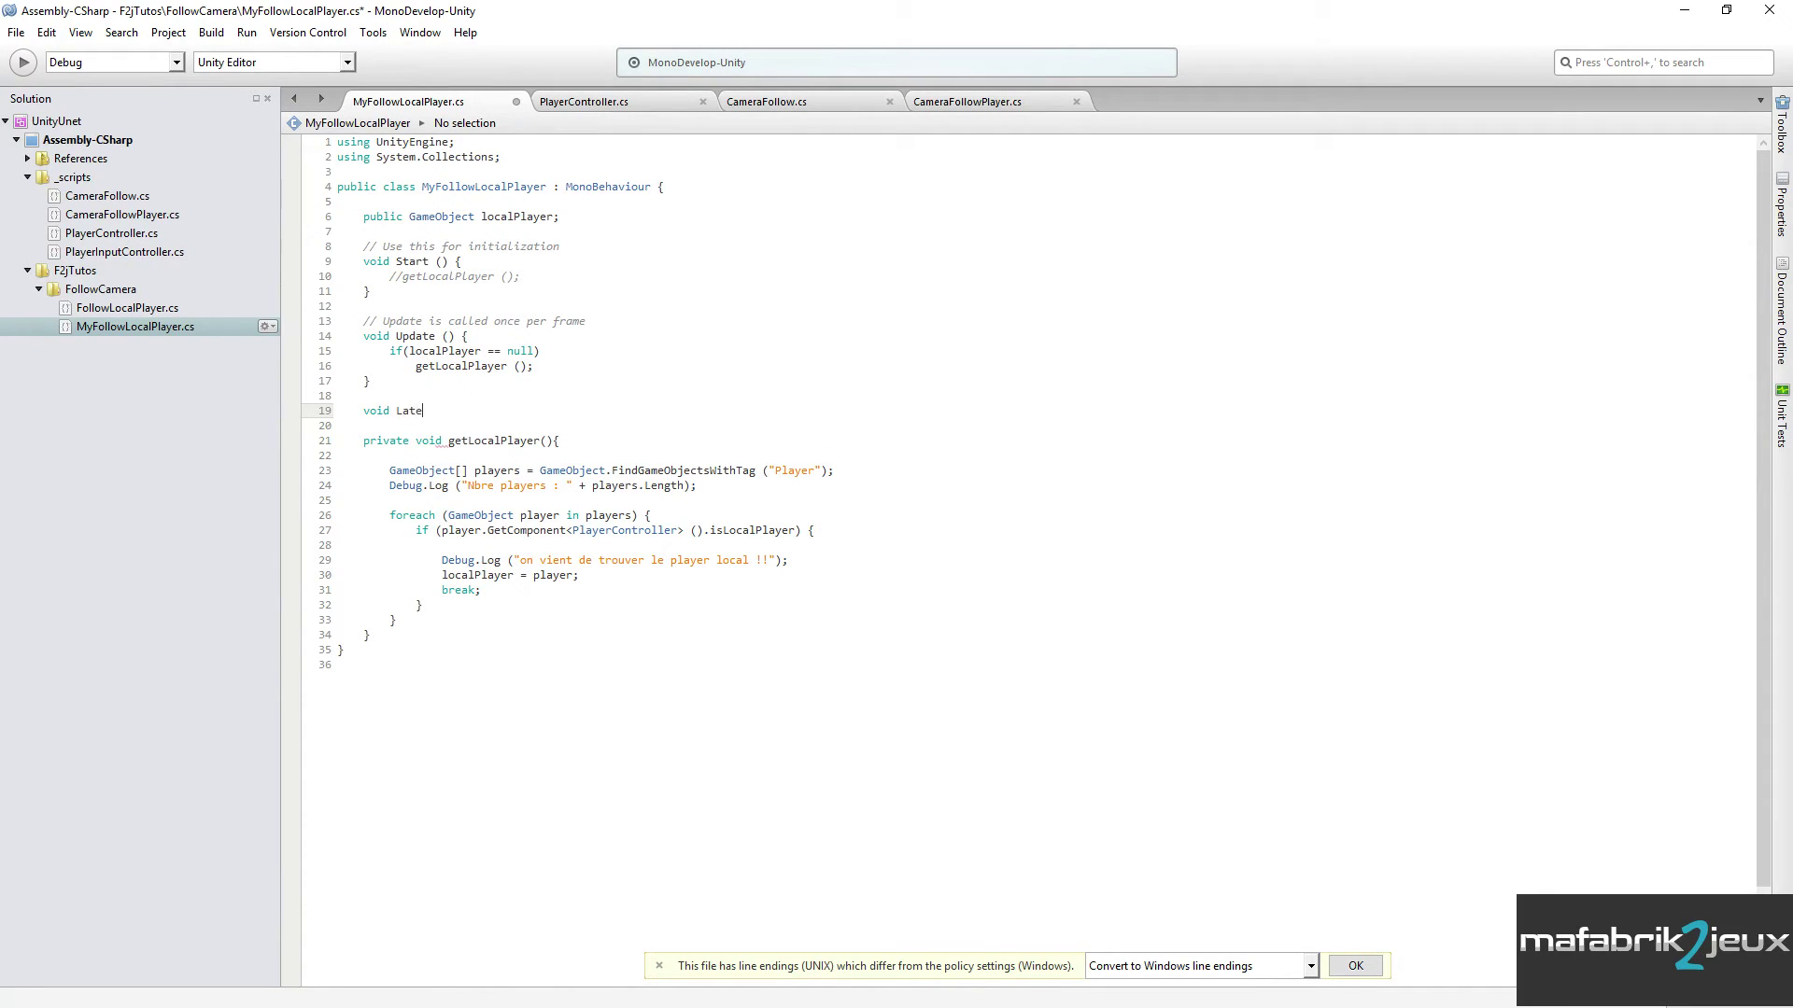
text(Upadet)
key(BackSpace)
key(BackSpace)
key(BackSpace)
text(dat)
text(){)
key(Return)
text(})
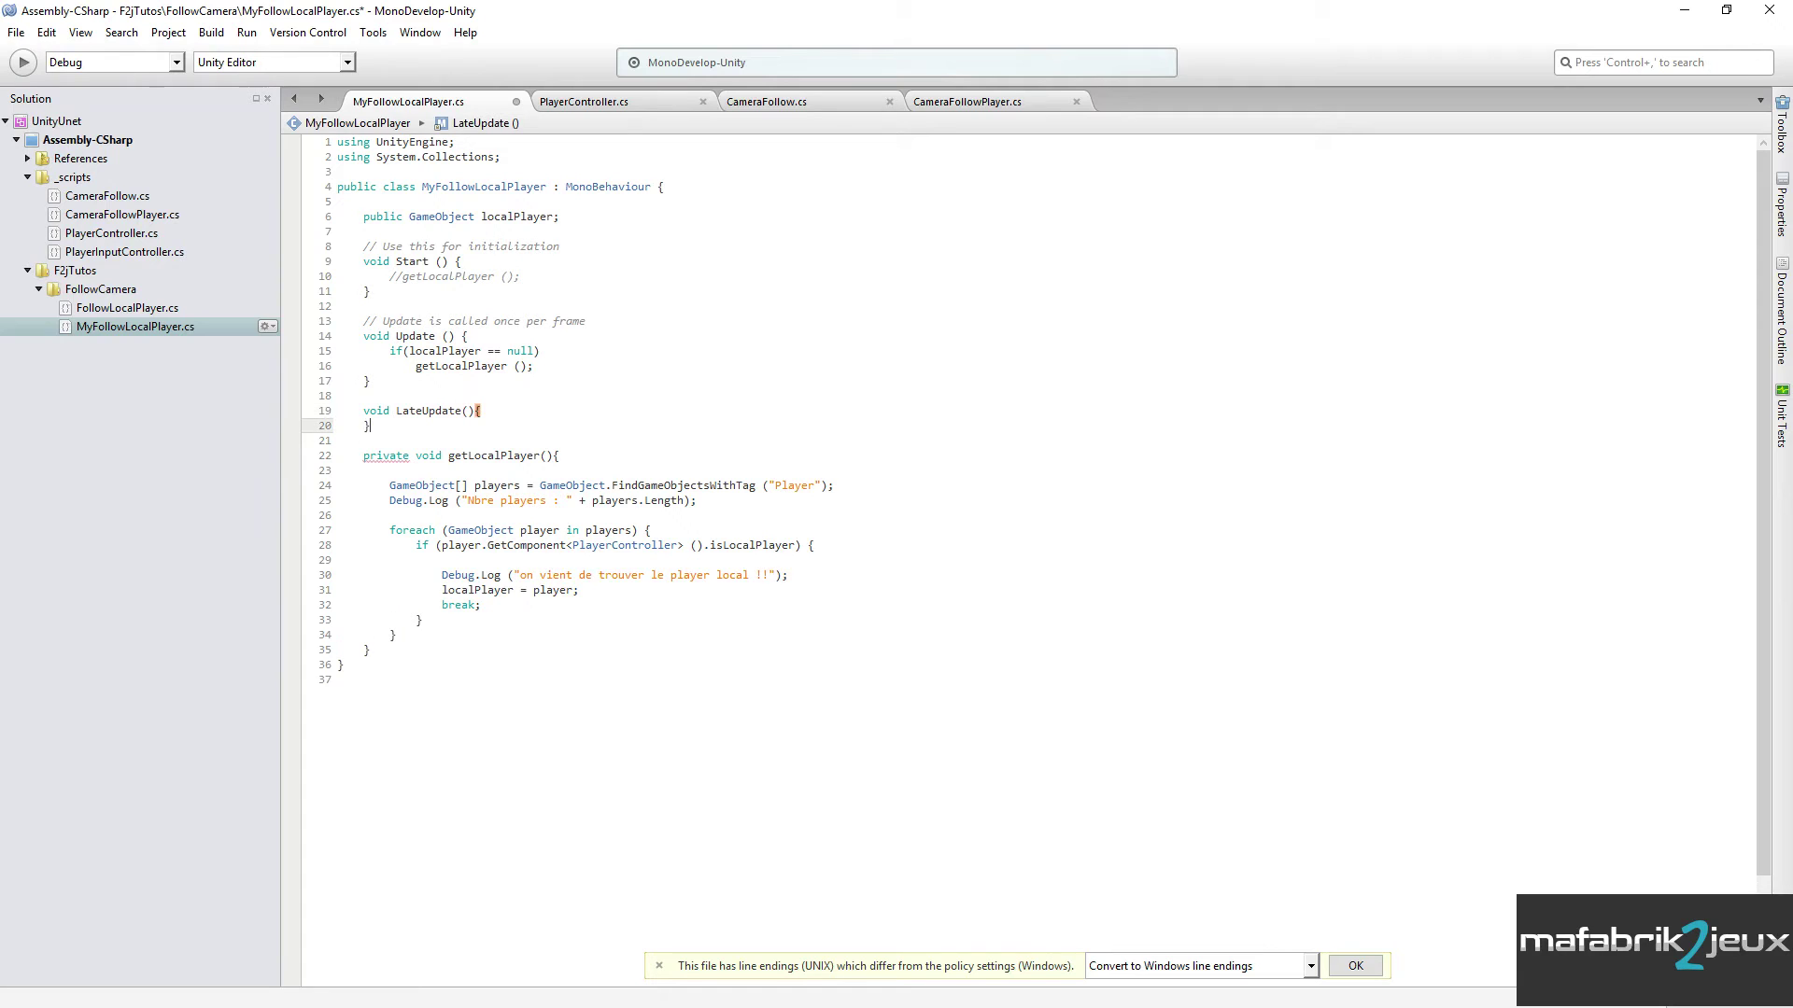
key(Return)
key(Return)
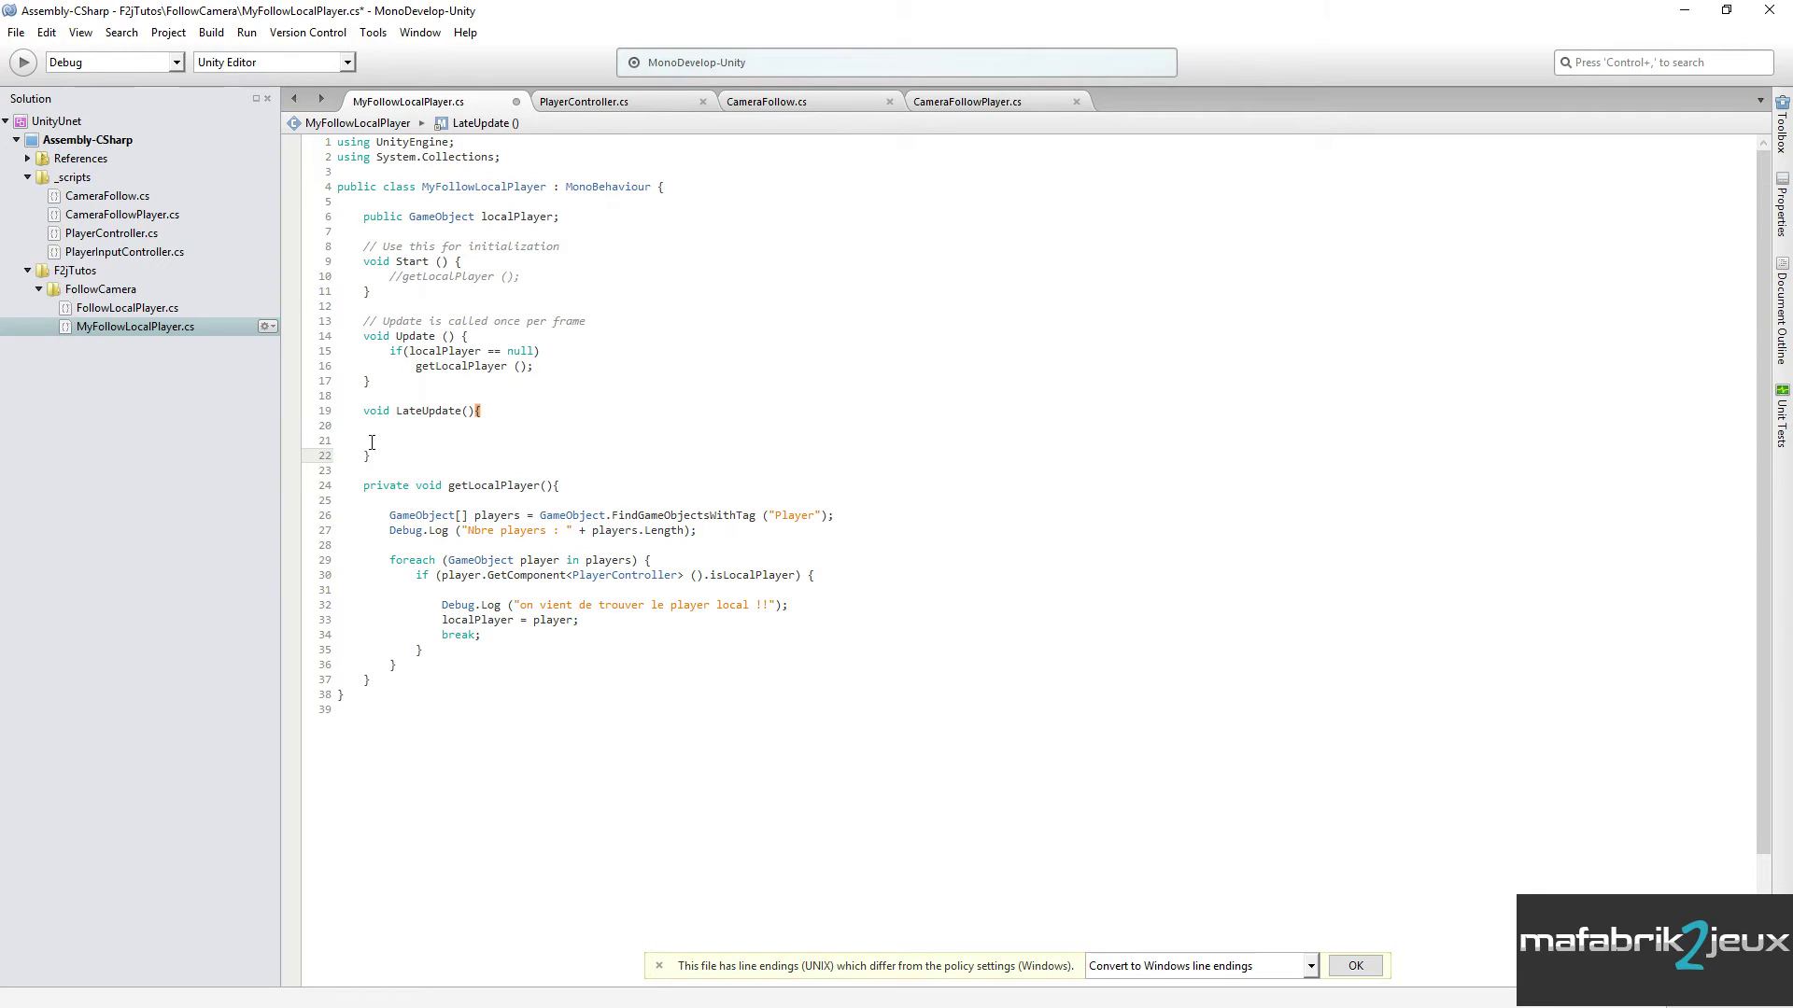
click(371, 442)
- Paste the null check into LateUpdate and change it to if (localPlayer != null) { }
drag(390, 351, 539, 352)
key(ctrl+c)
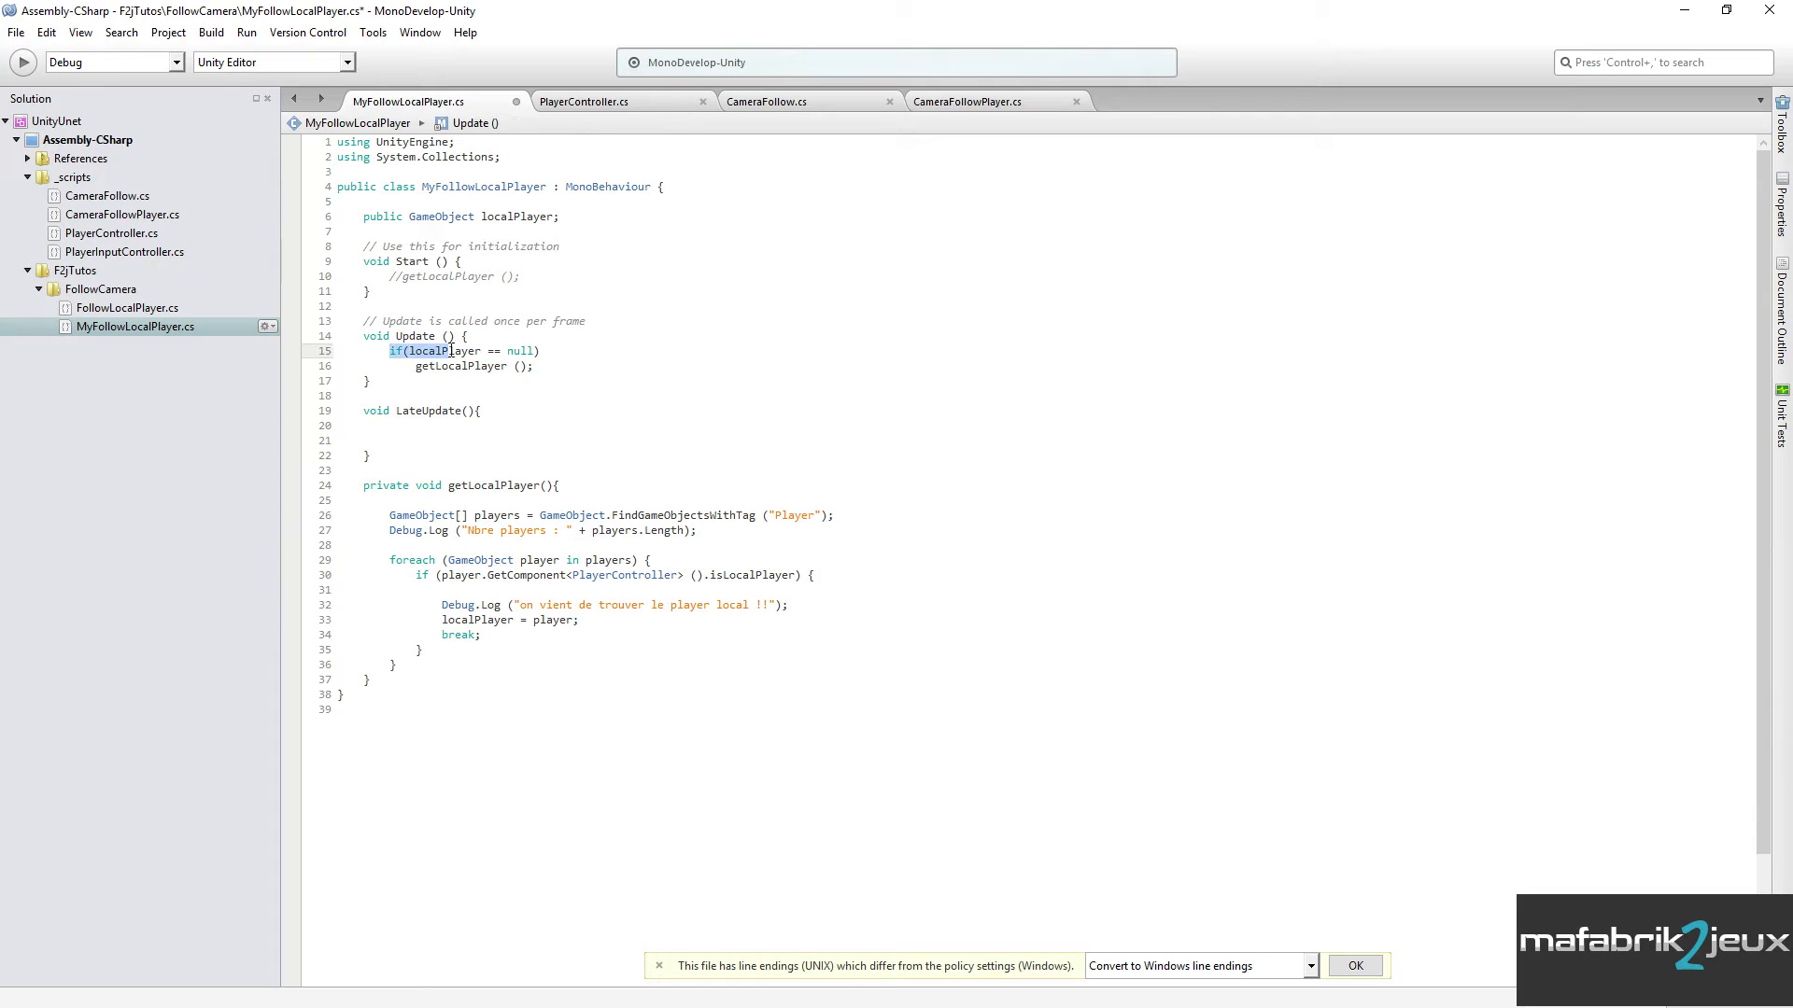
click(401, 428)
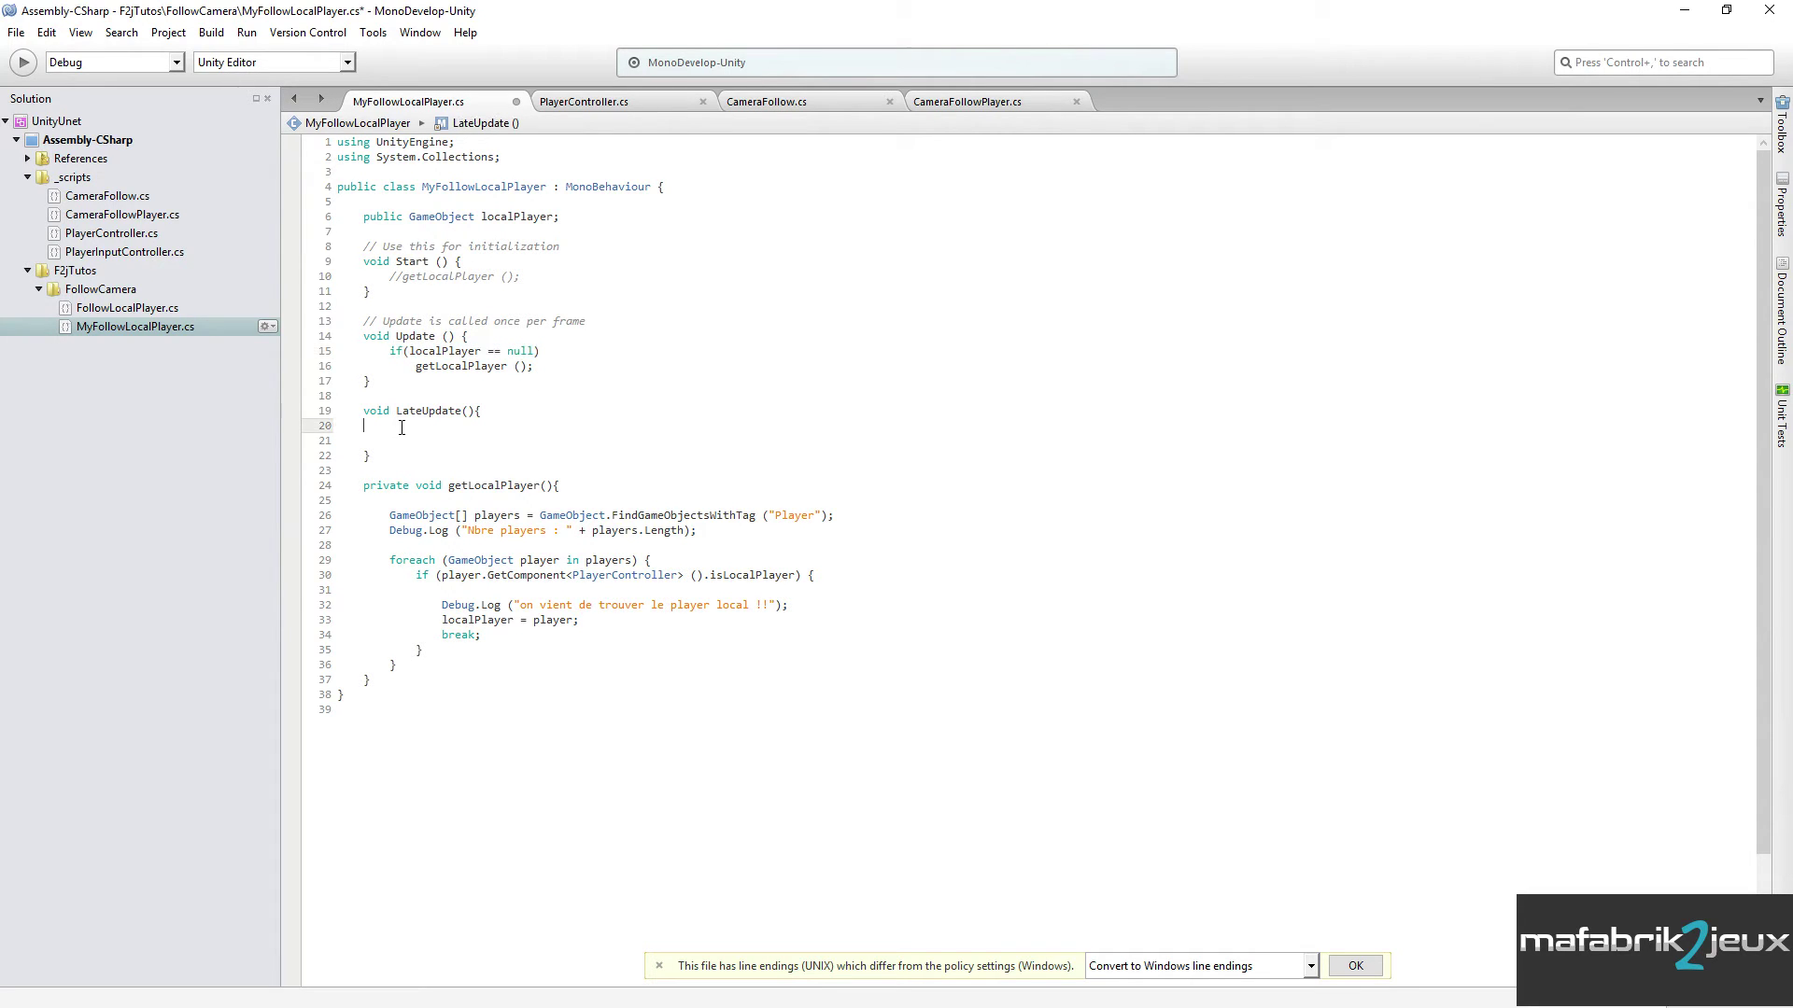
key(ctrl+v)
text(!)
click(556, 421)
text({)
key(Return)
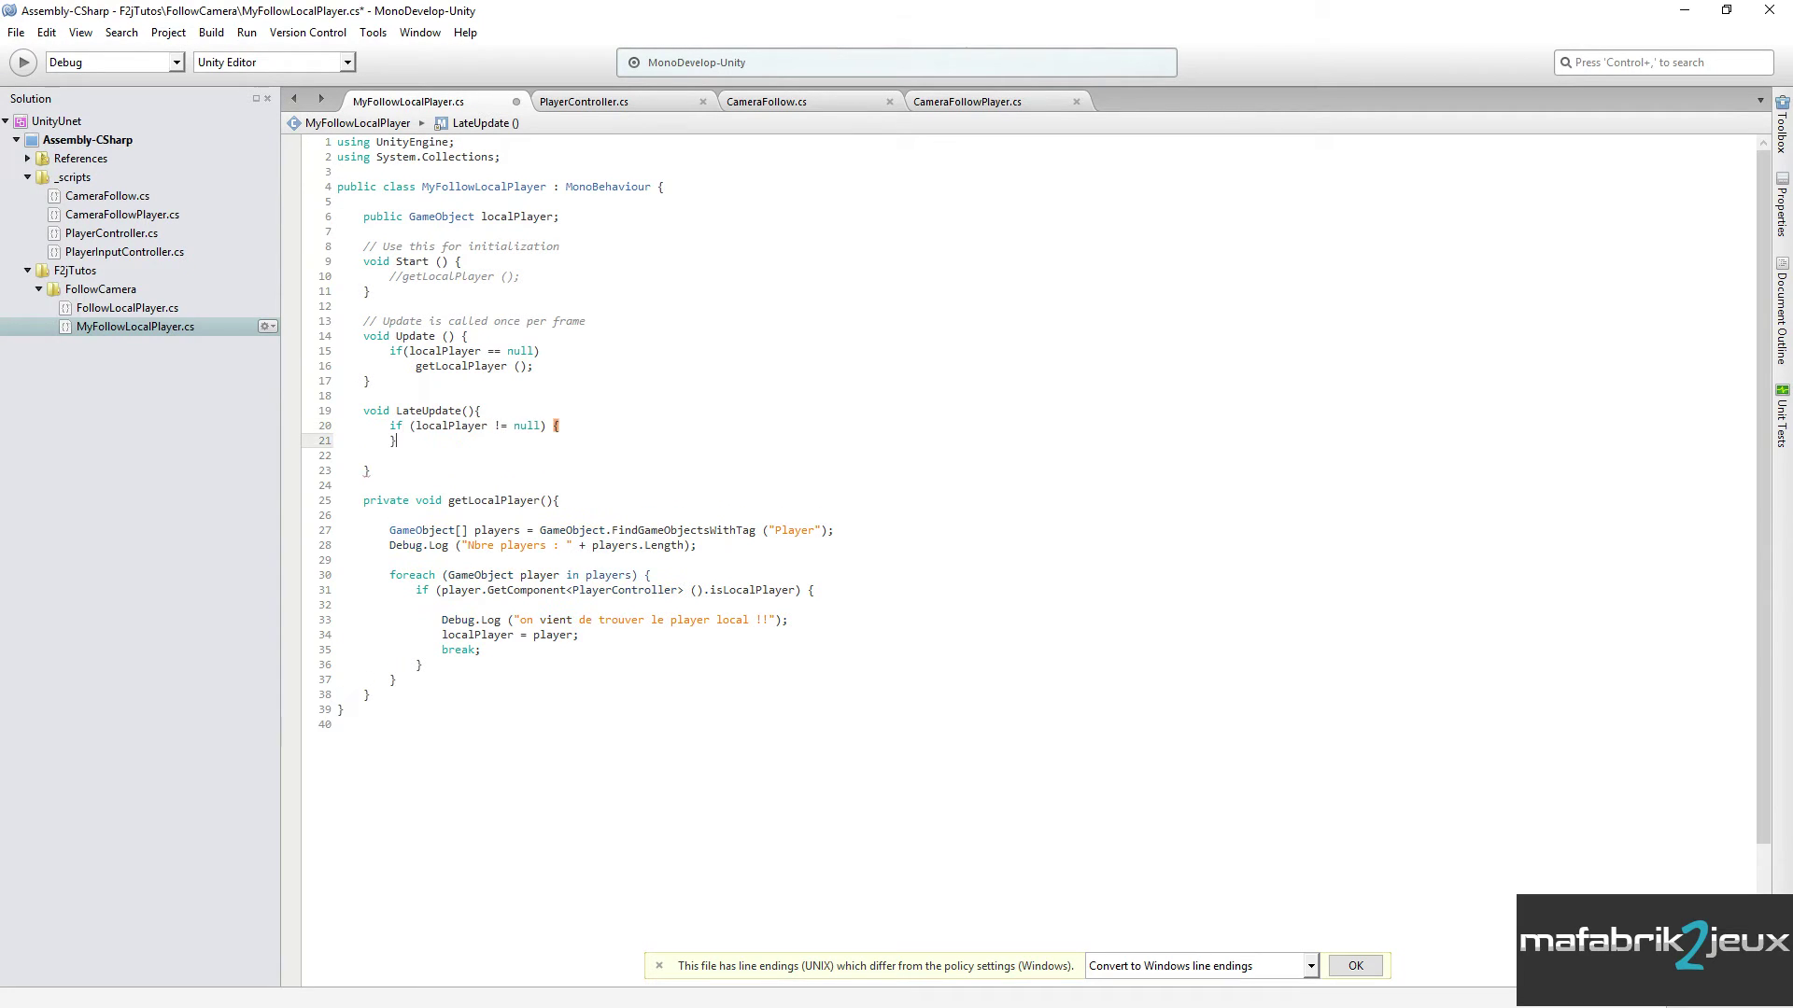
key(Return)
key(Return)
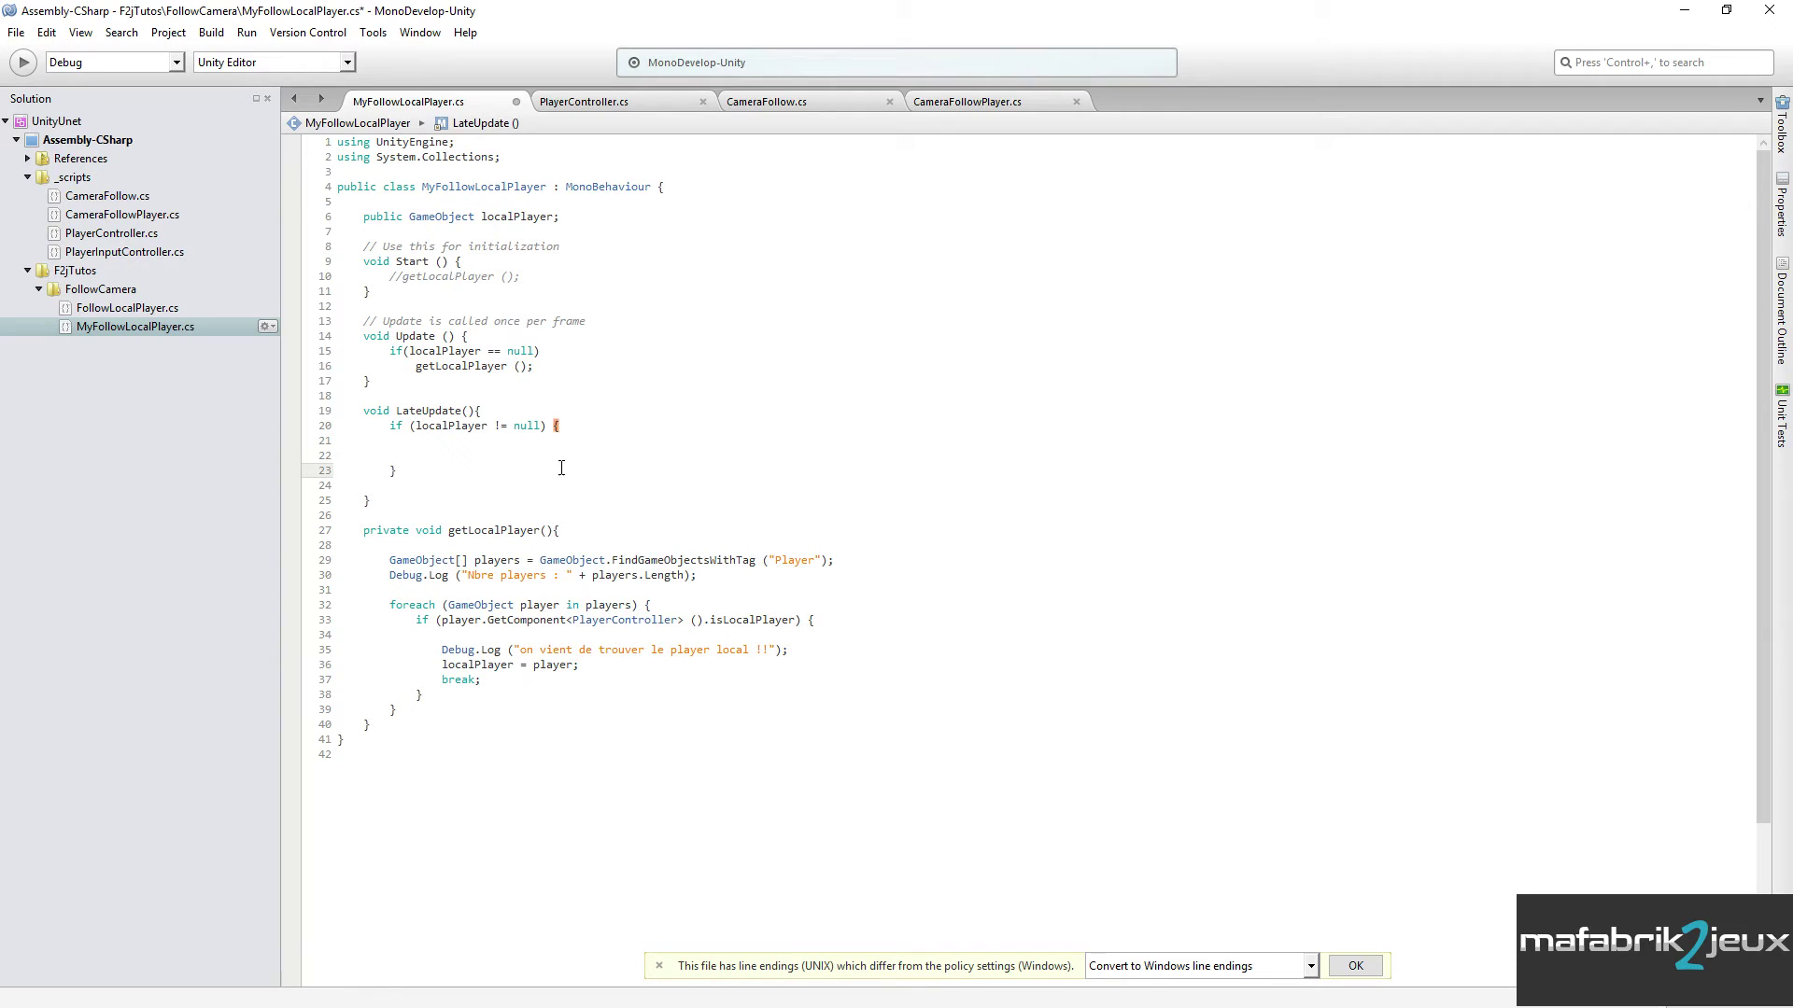
- Inside the if, write transform.position = localPlayer.transform.position; using autocompletion
click(426, 452)
text(tra)
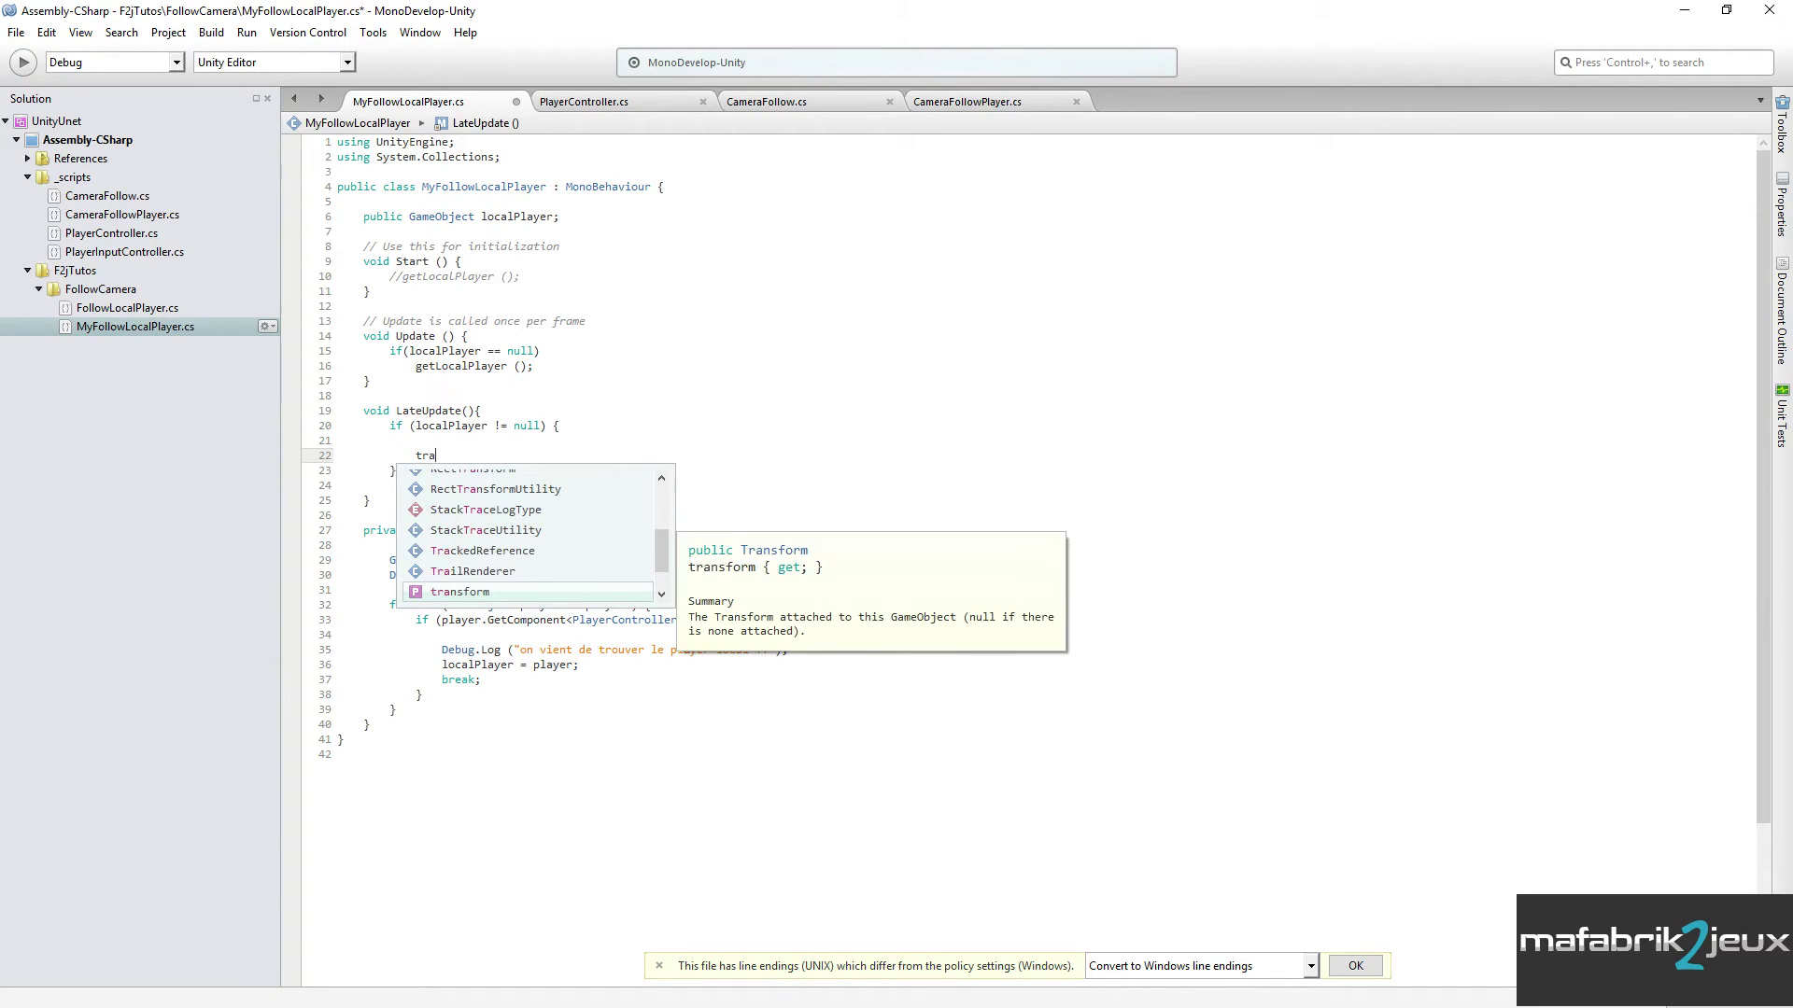
text(nsf)
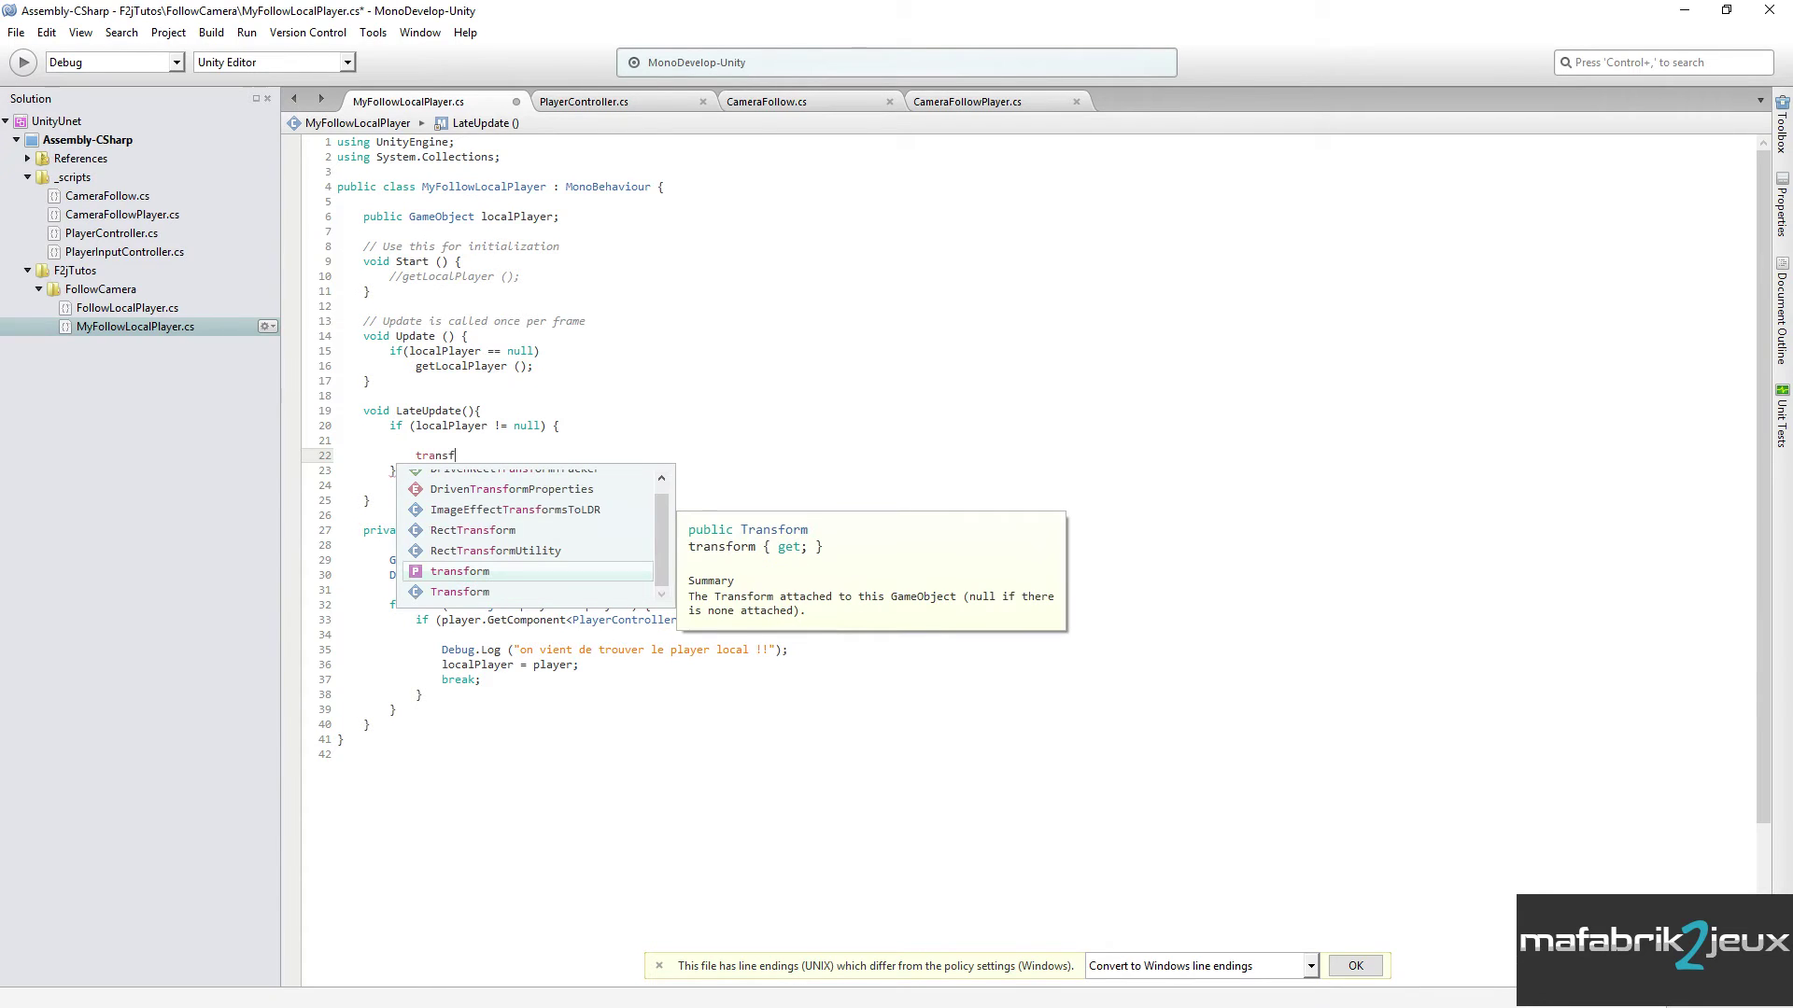
text(orm.pos)
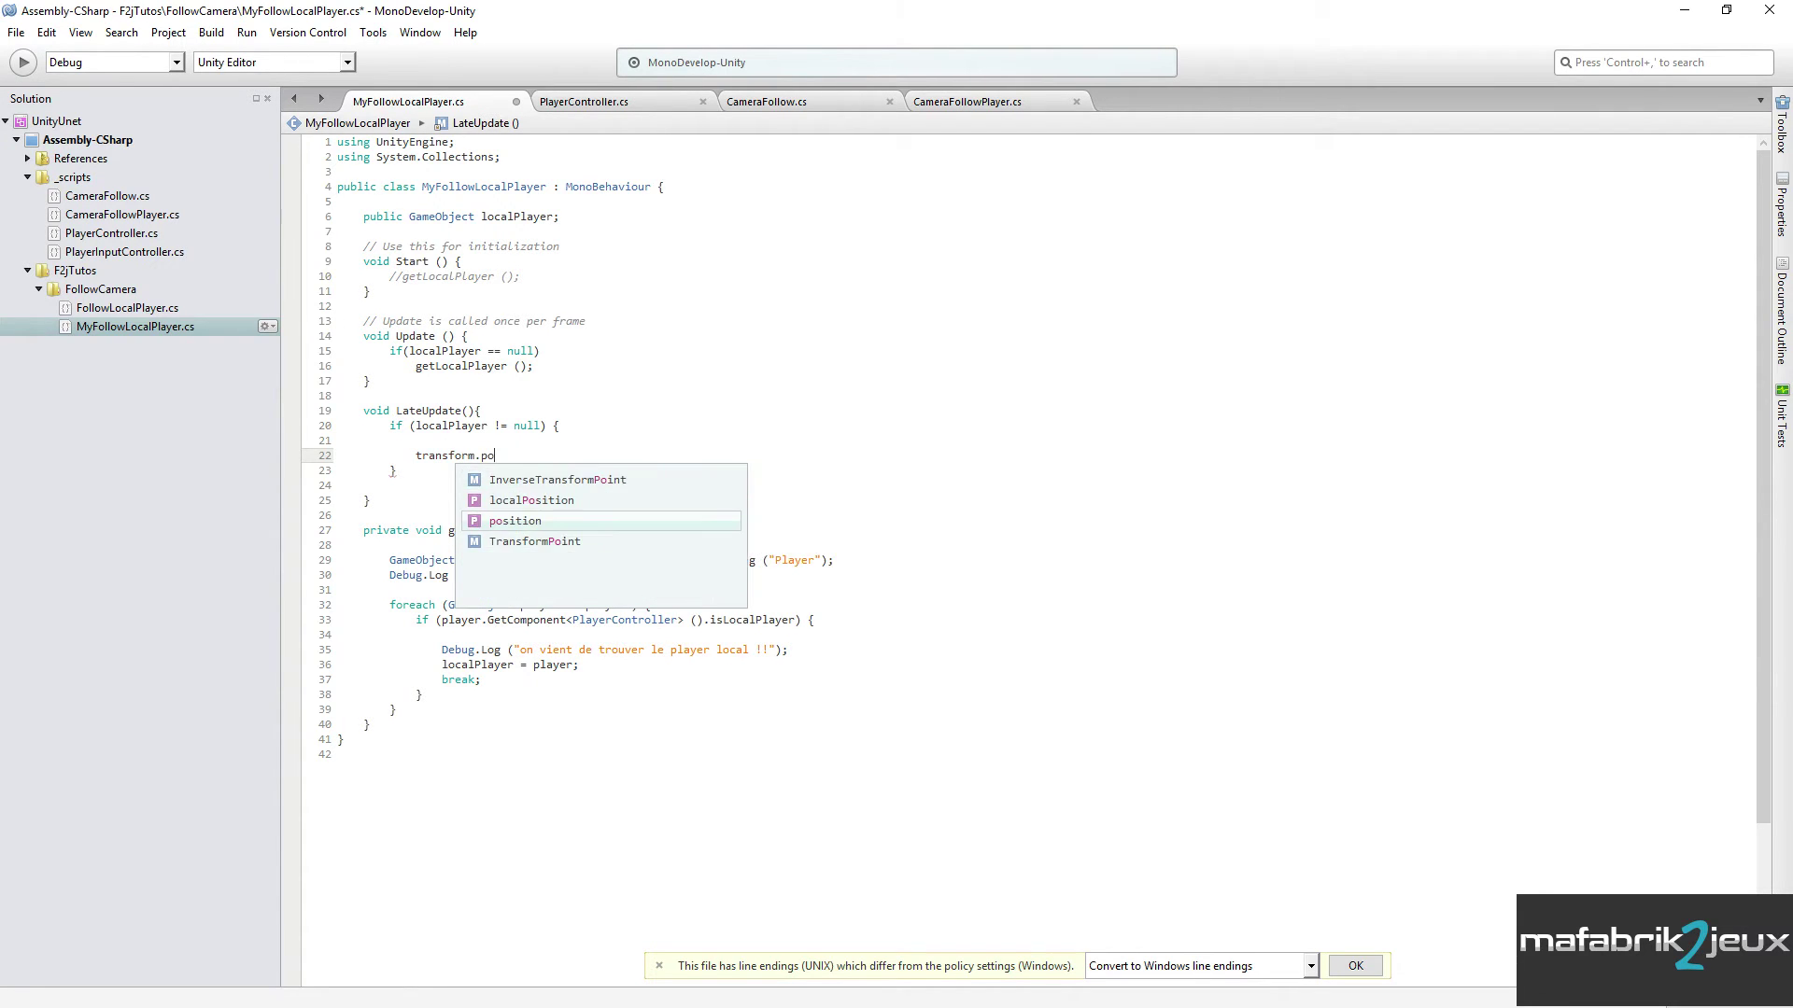
key(Return)
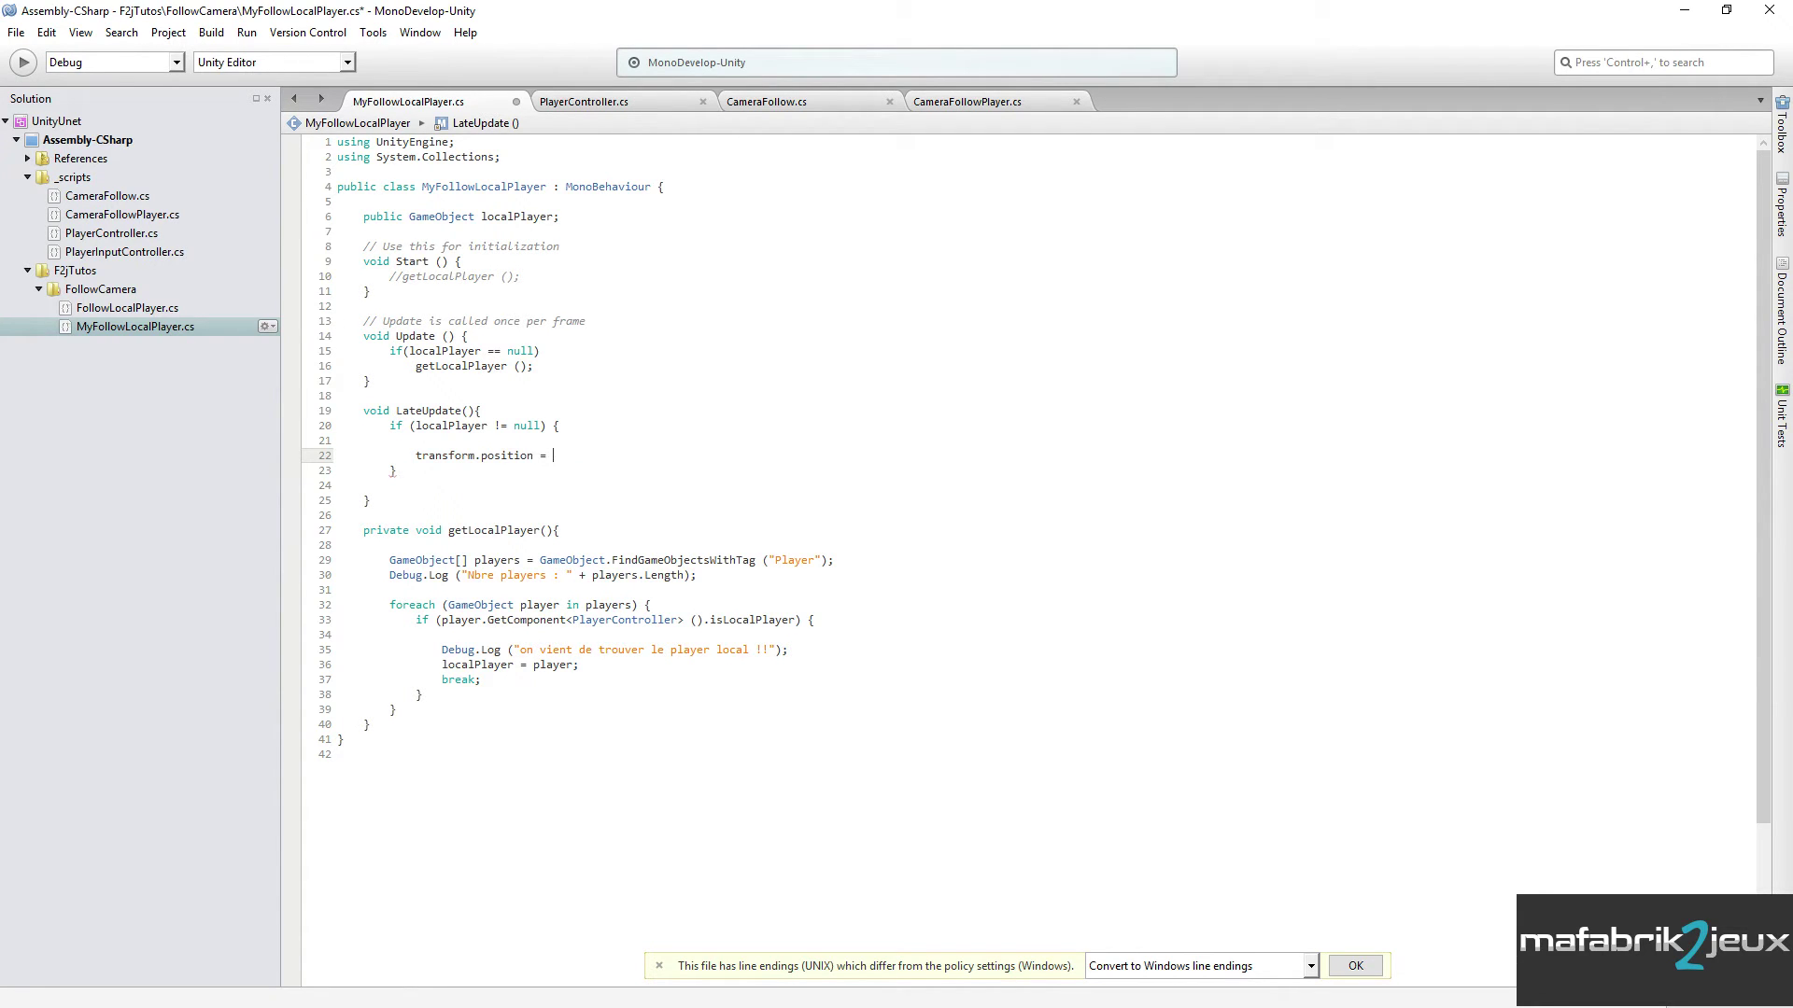
click(489, 187)
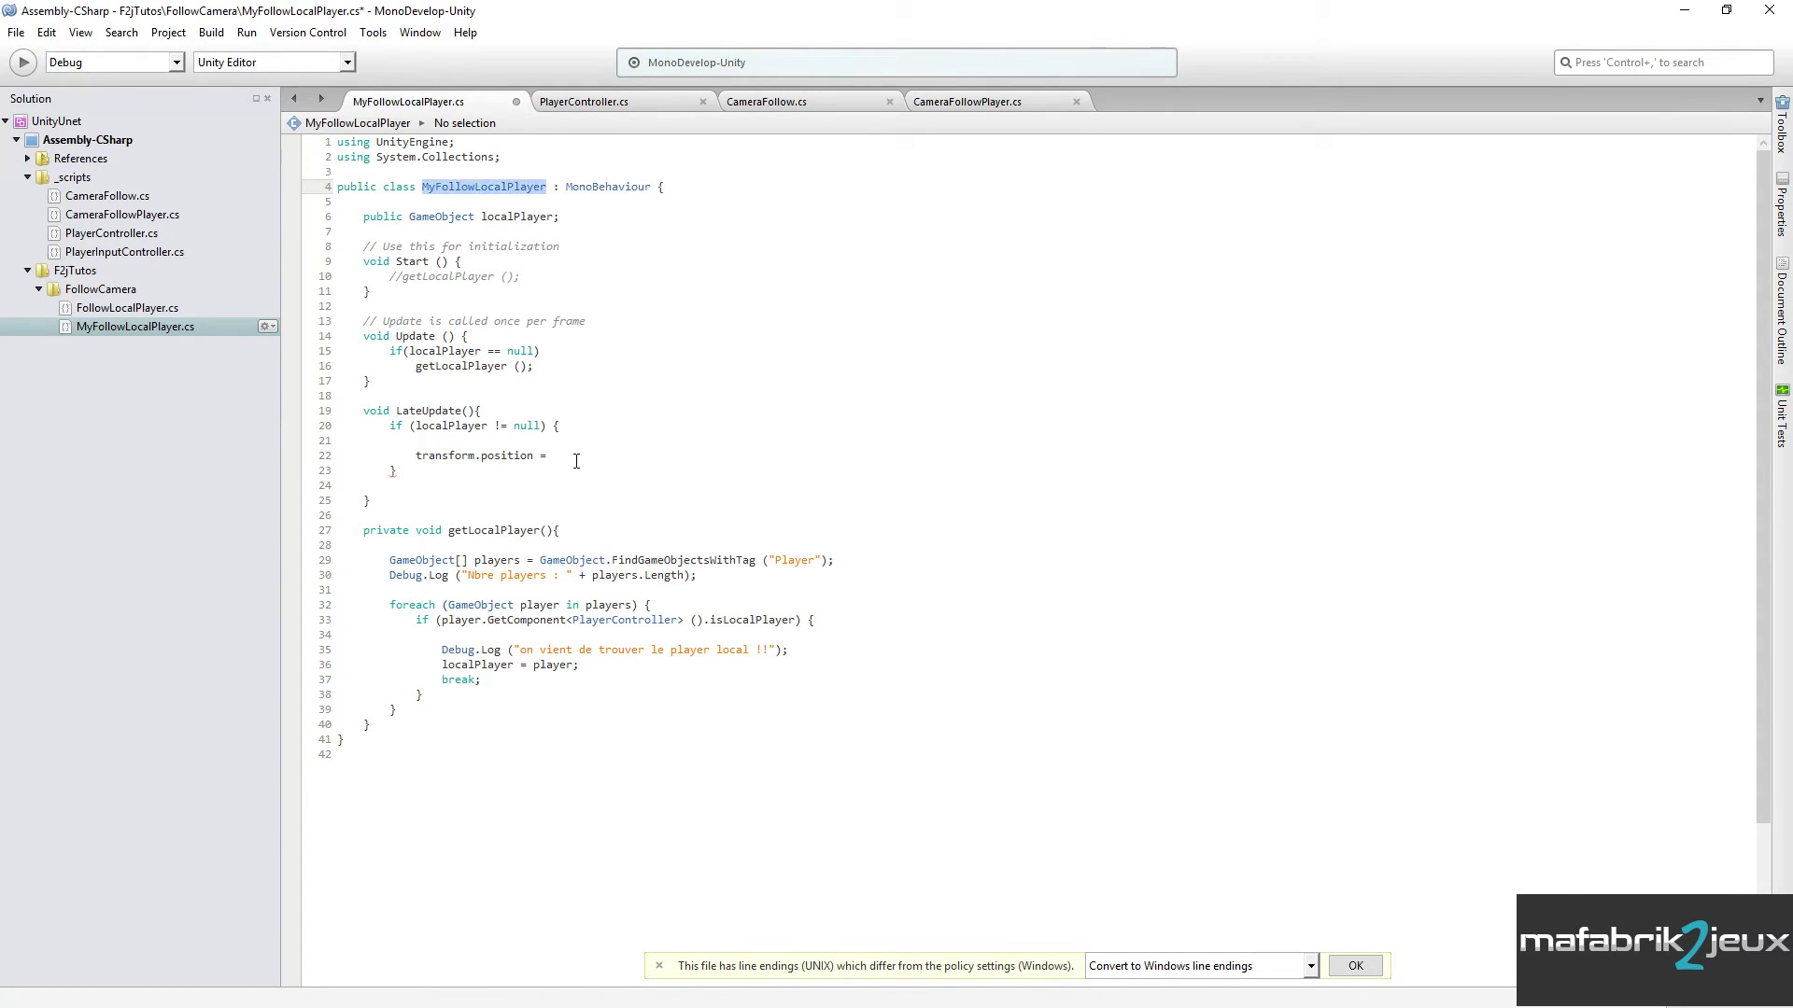
click(575, 460)
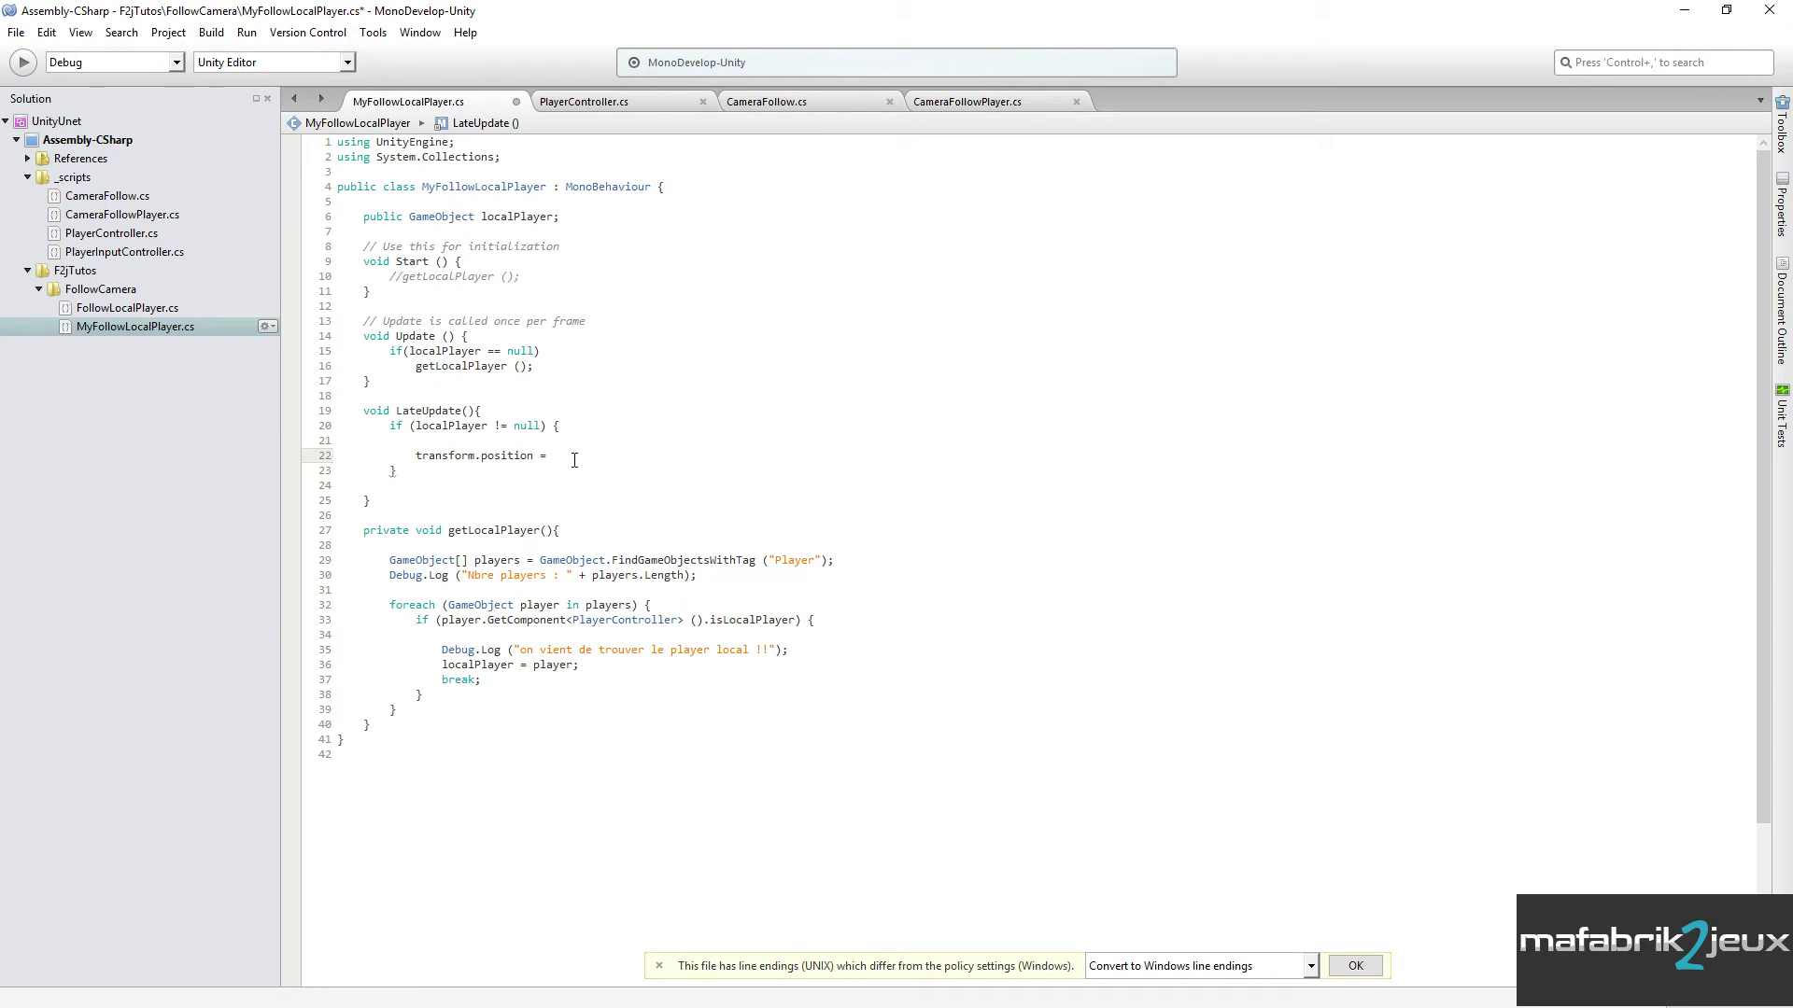
text(local)
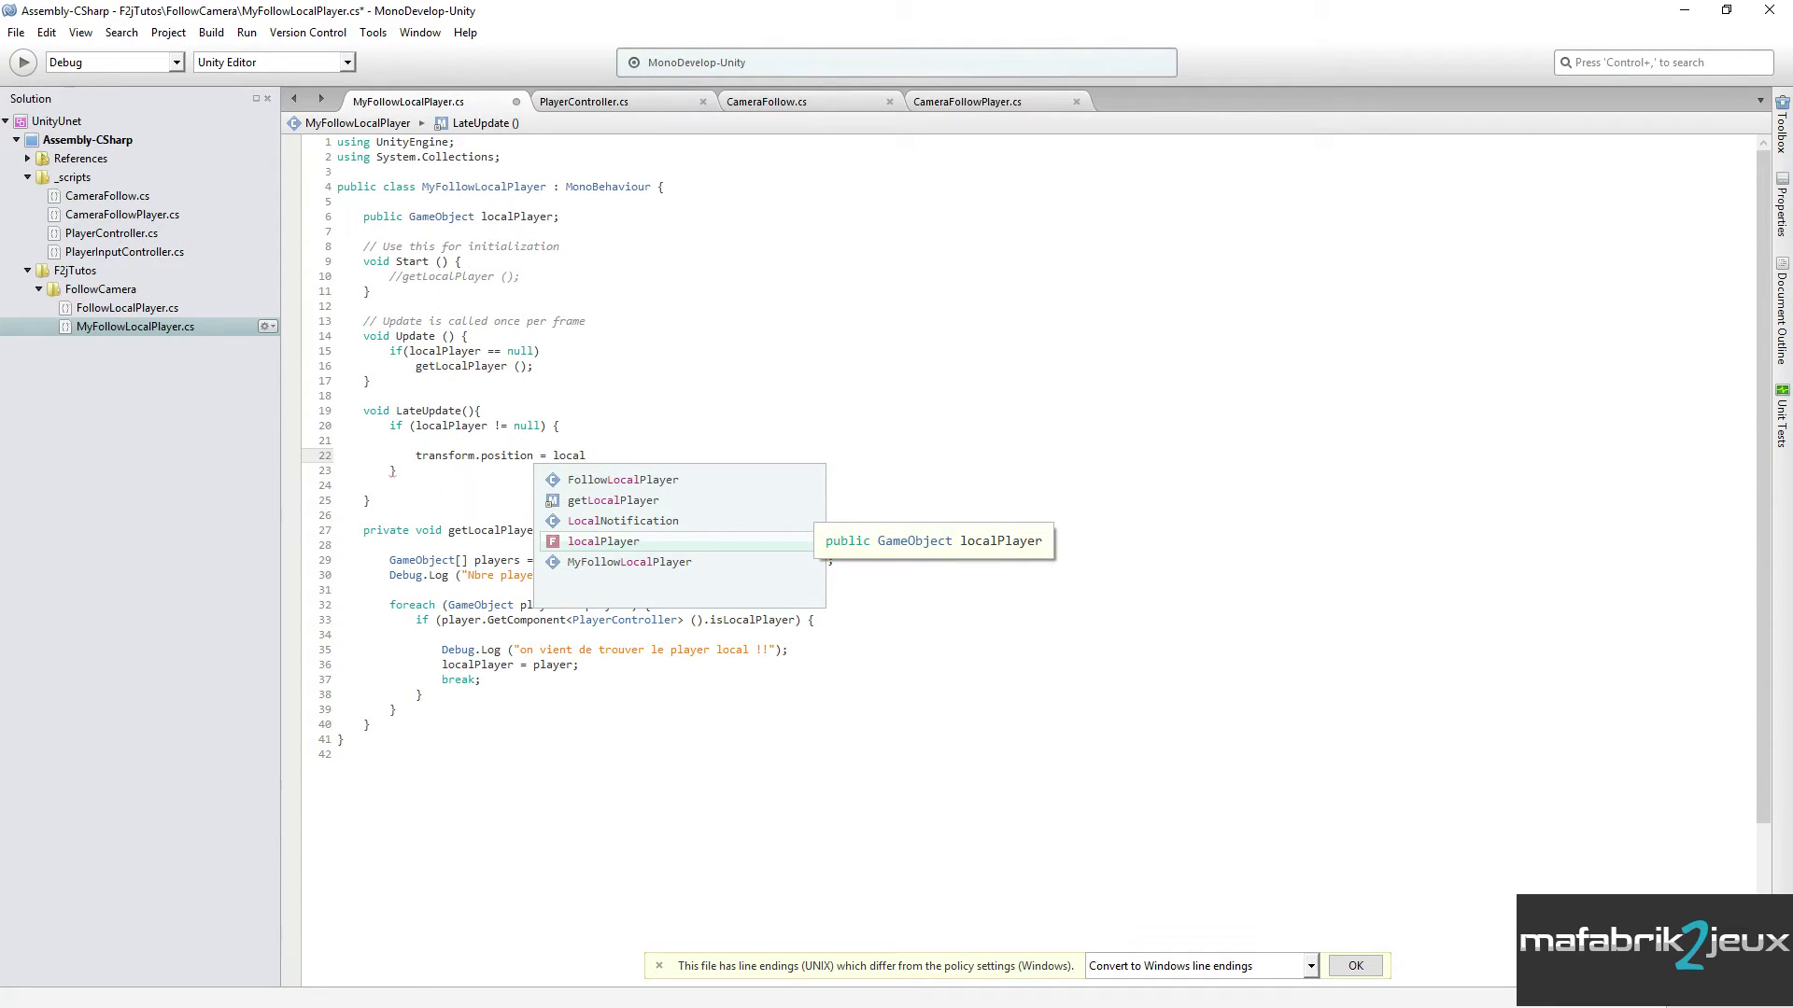
key(Return)
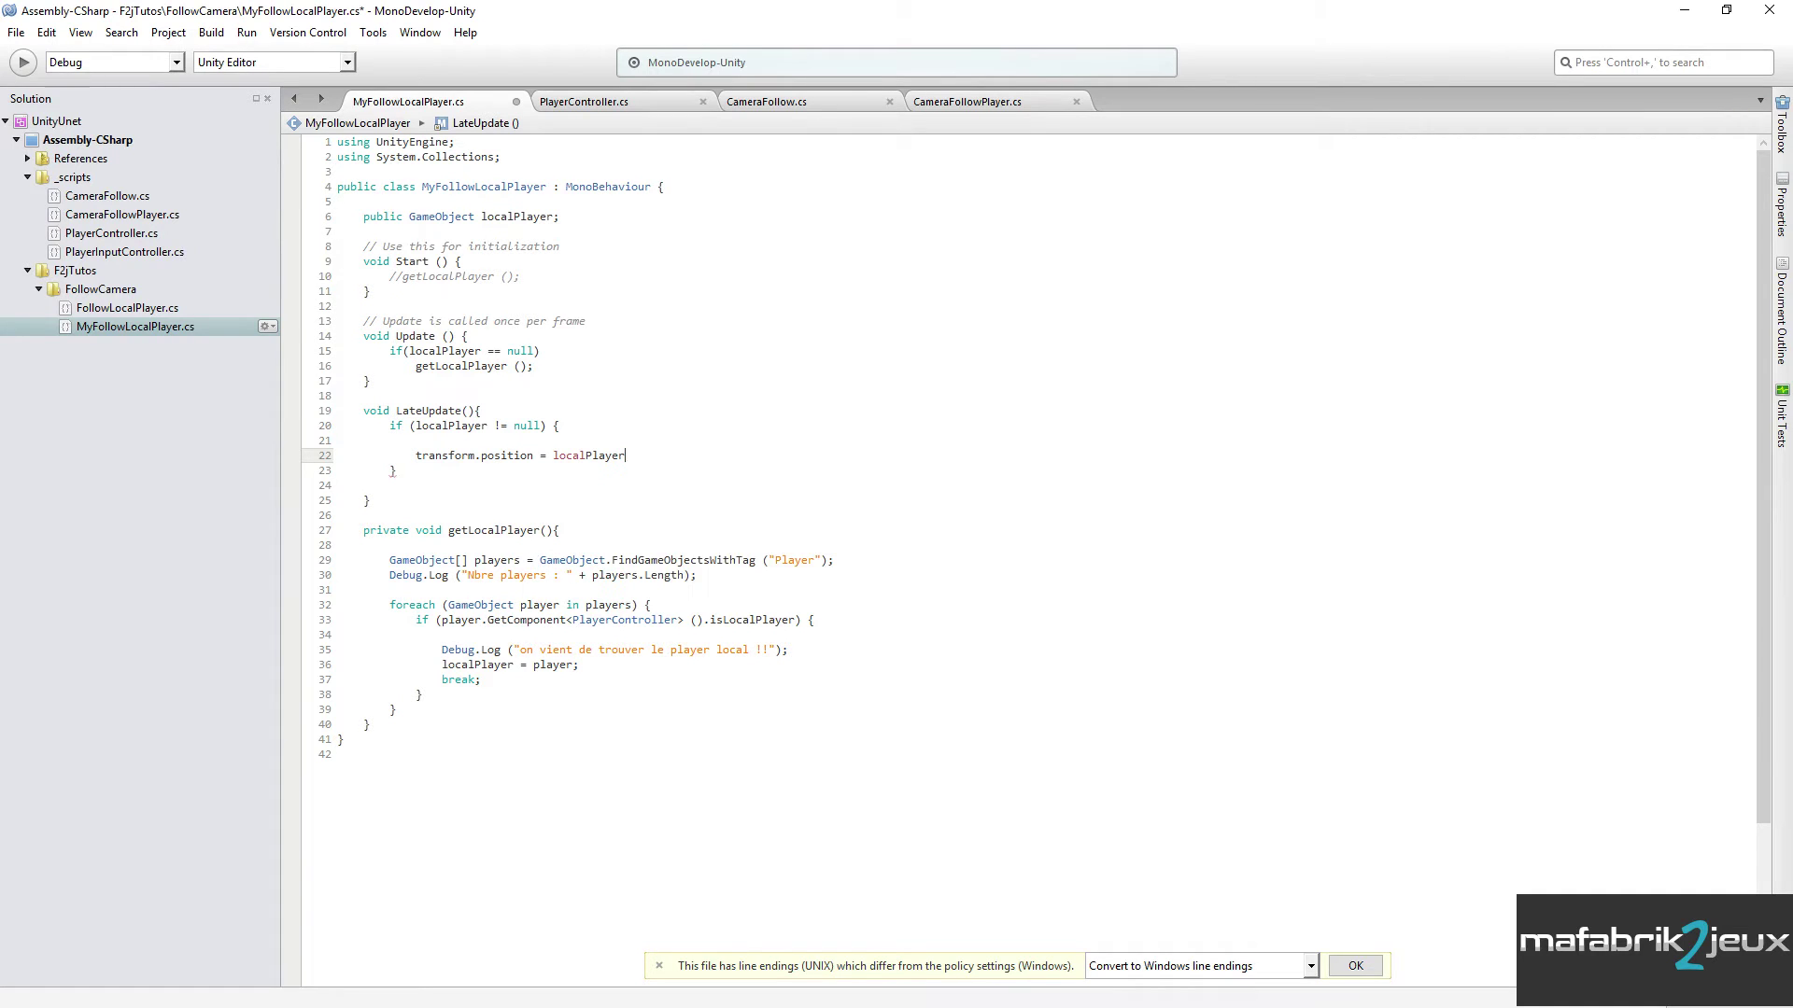
text(.tra)
key(Return)
text(.pos)
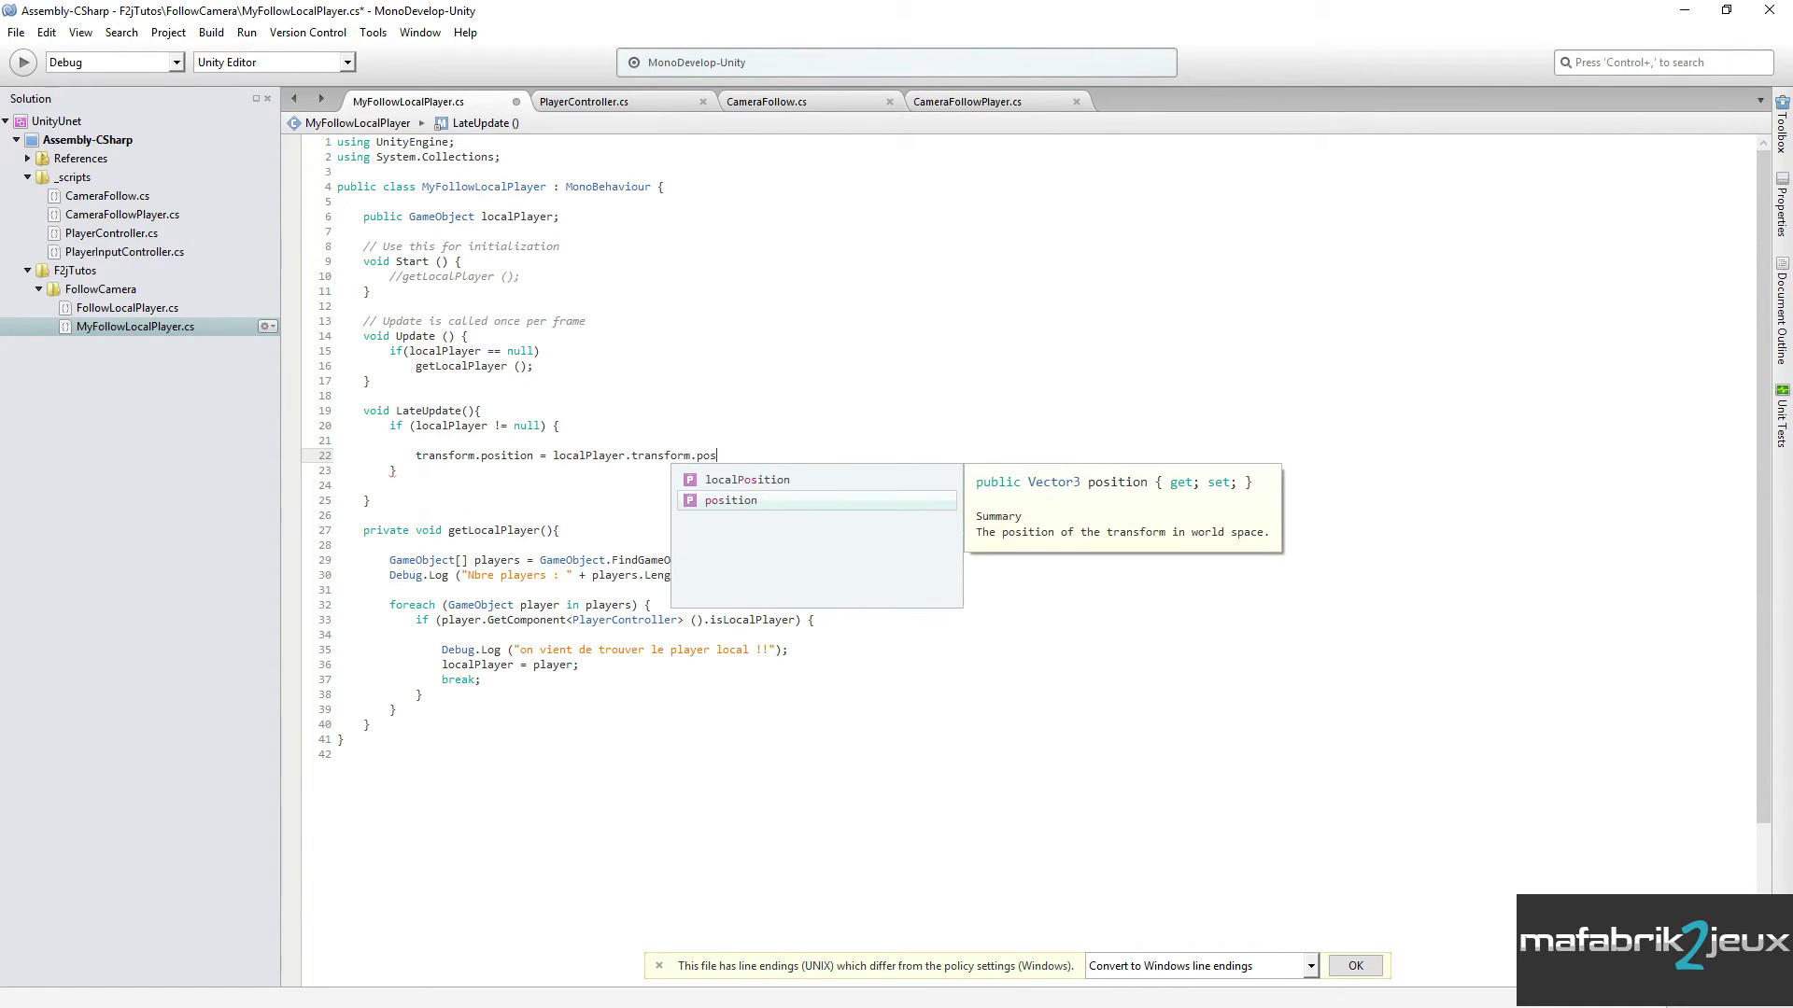
key(Return)
text(;)
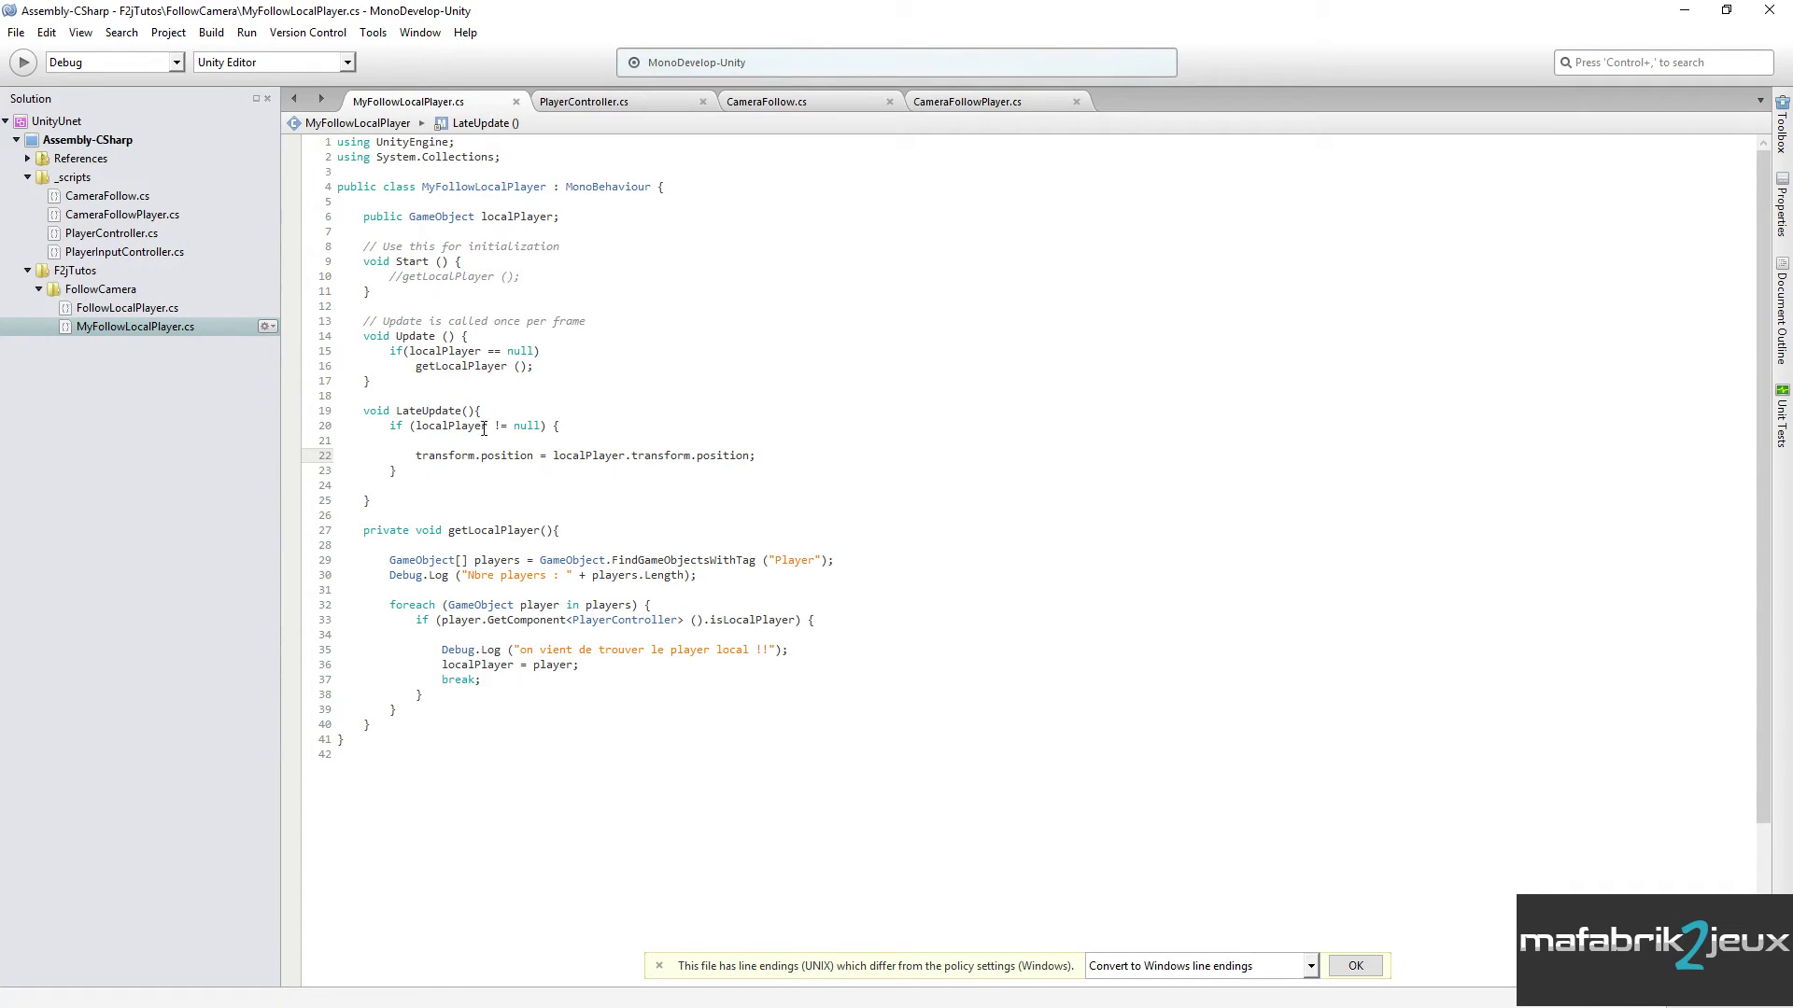
click(483, 428)
drag(416, 457, 754, 457)
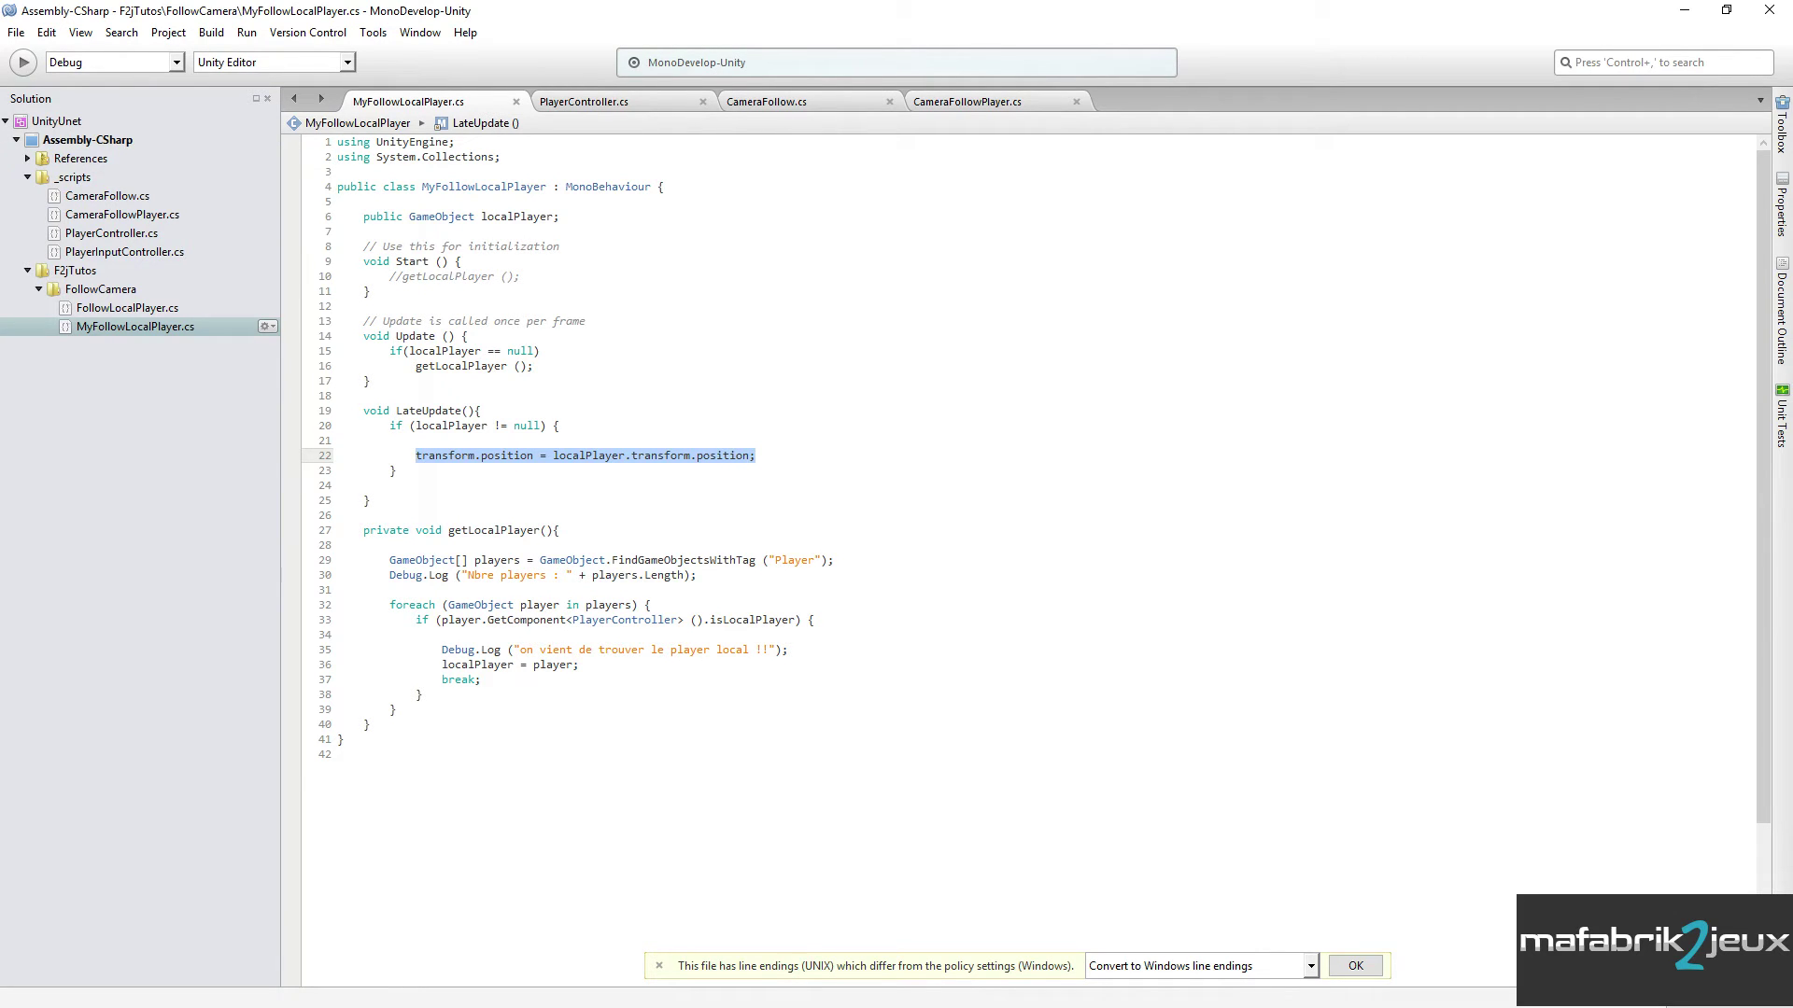
key(alt+Tab)
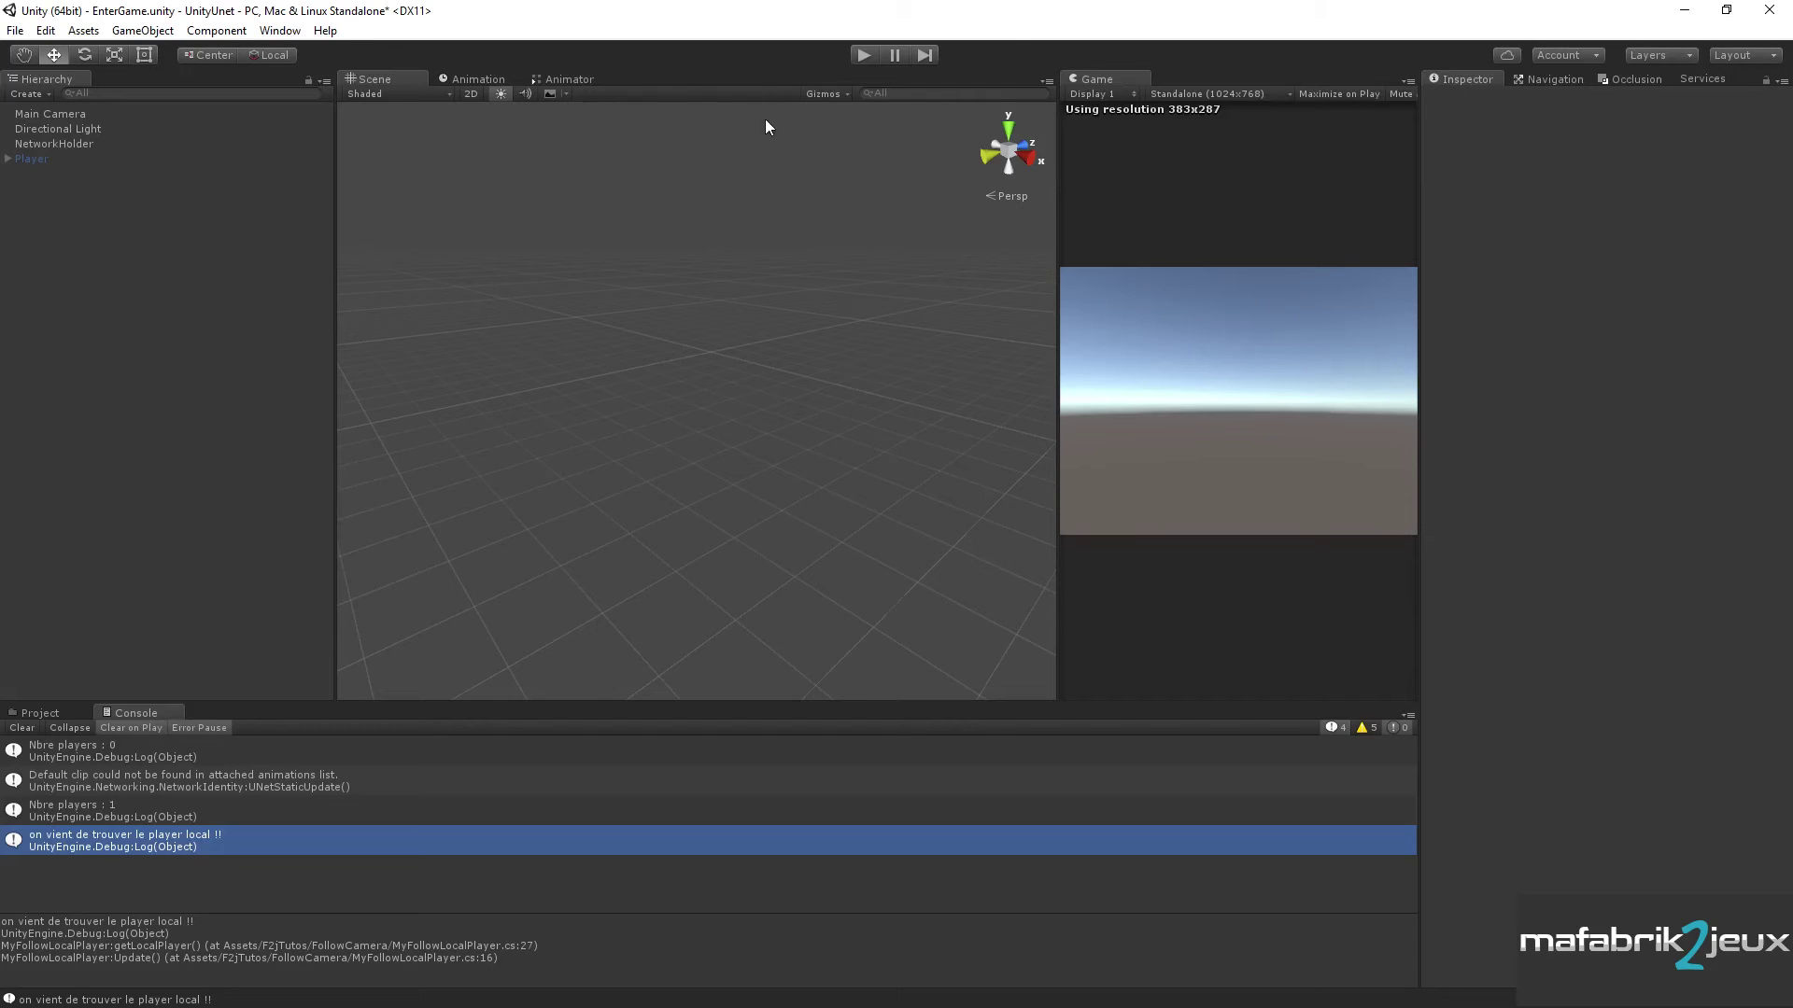
- Play as LAN Host, float and enlarge the Game view, then go to the Scene view
click(861, 58)
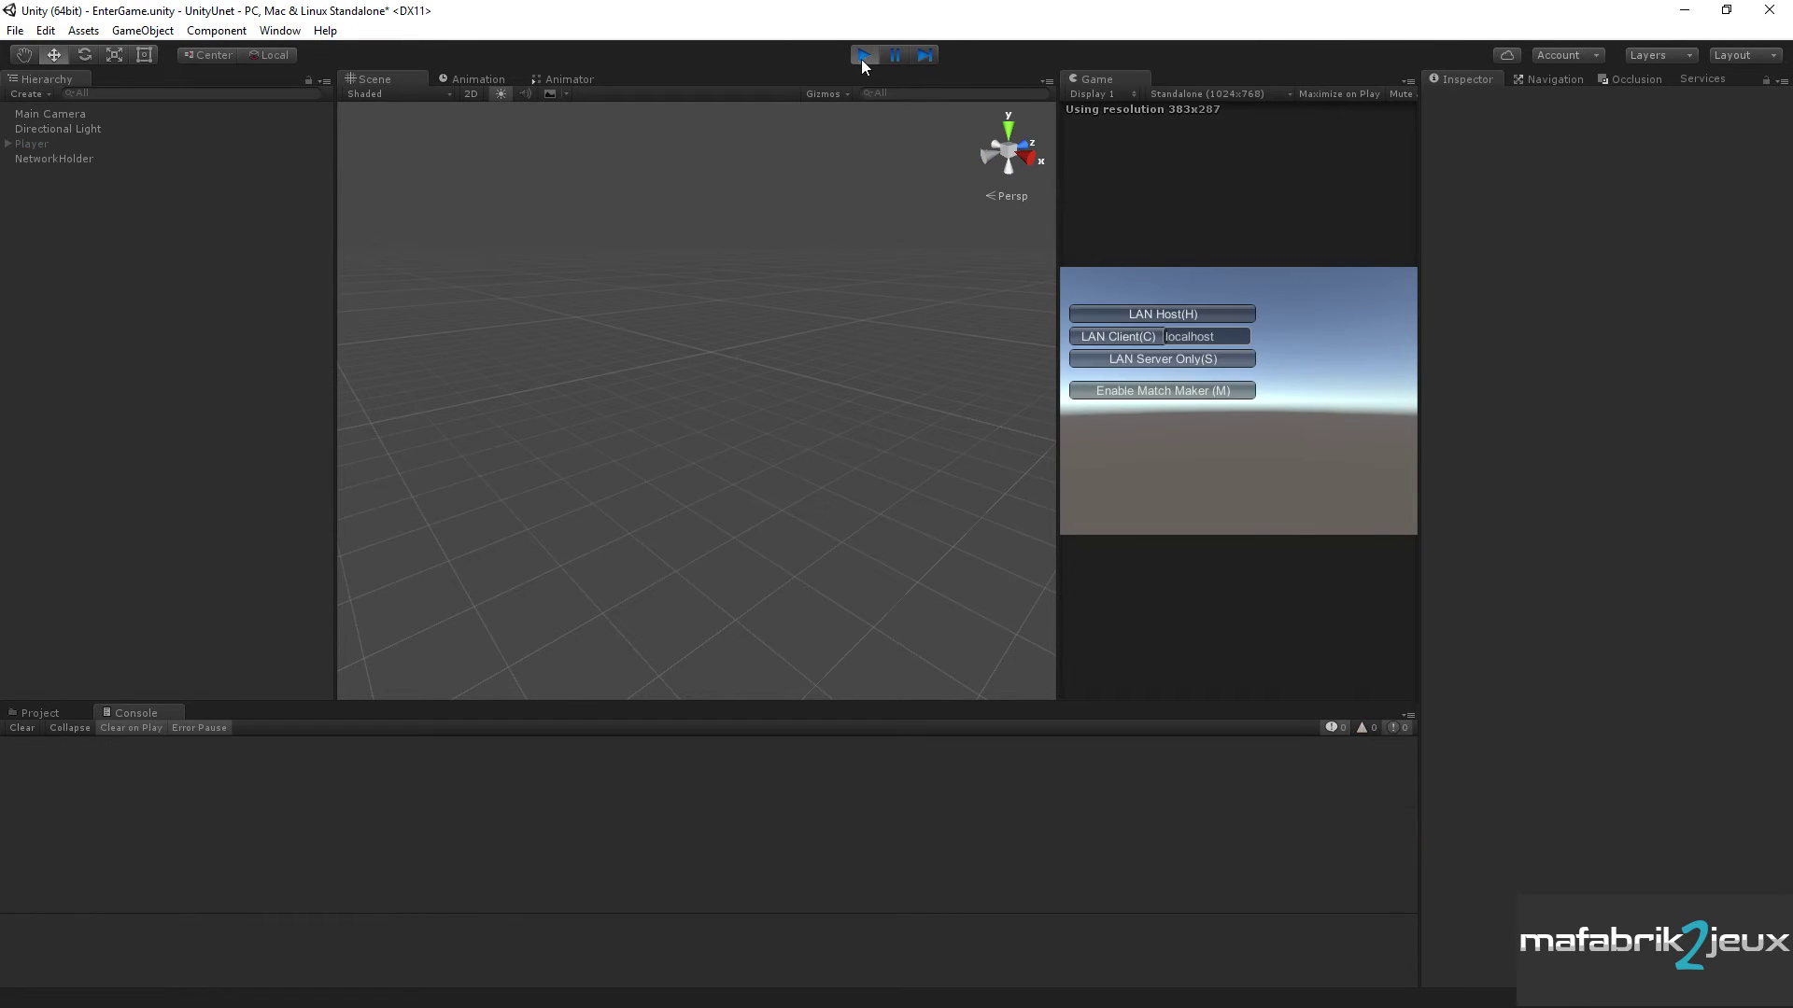
click(1125, 320)
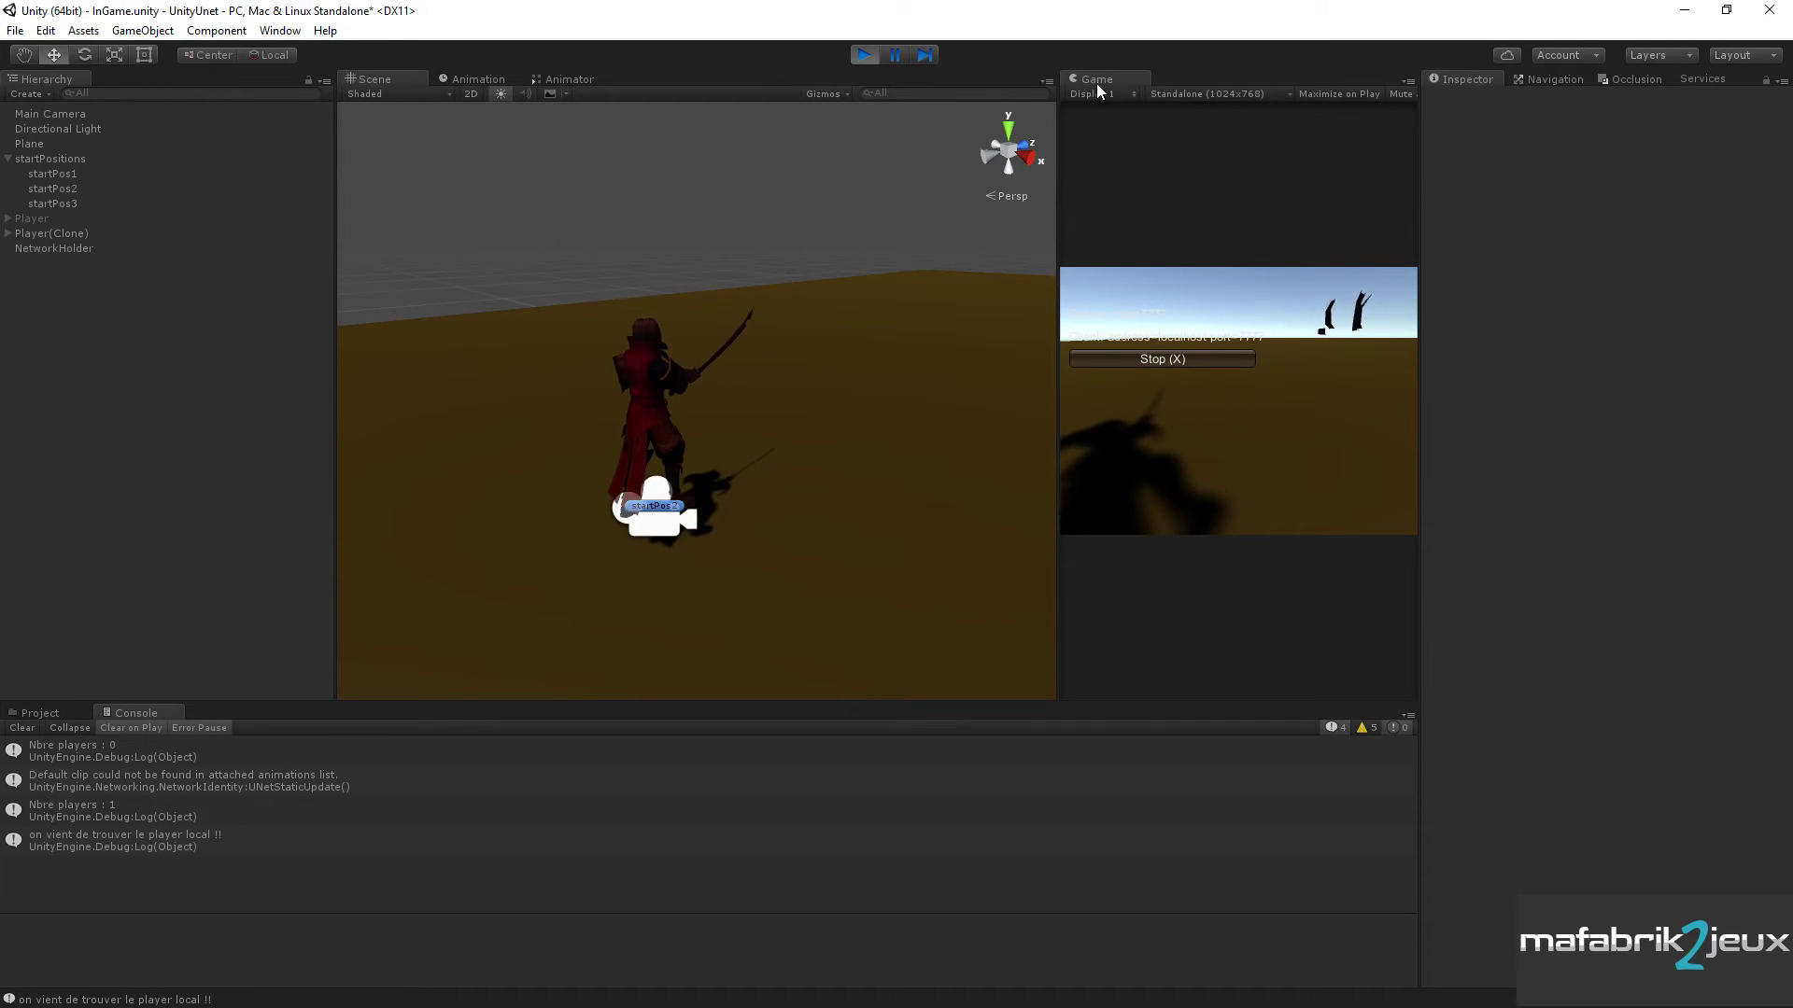
drag(1096, 82, 755, 418)
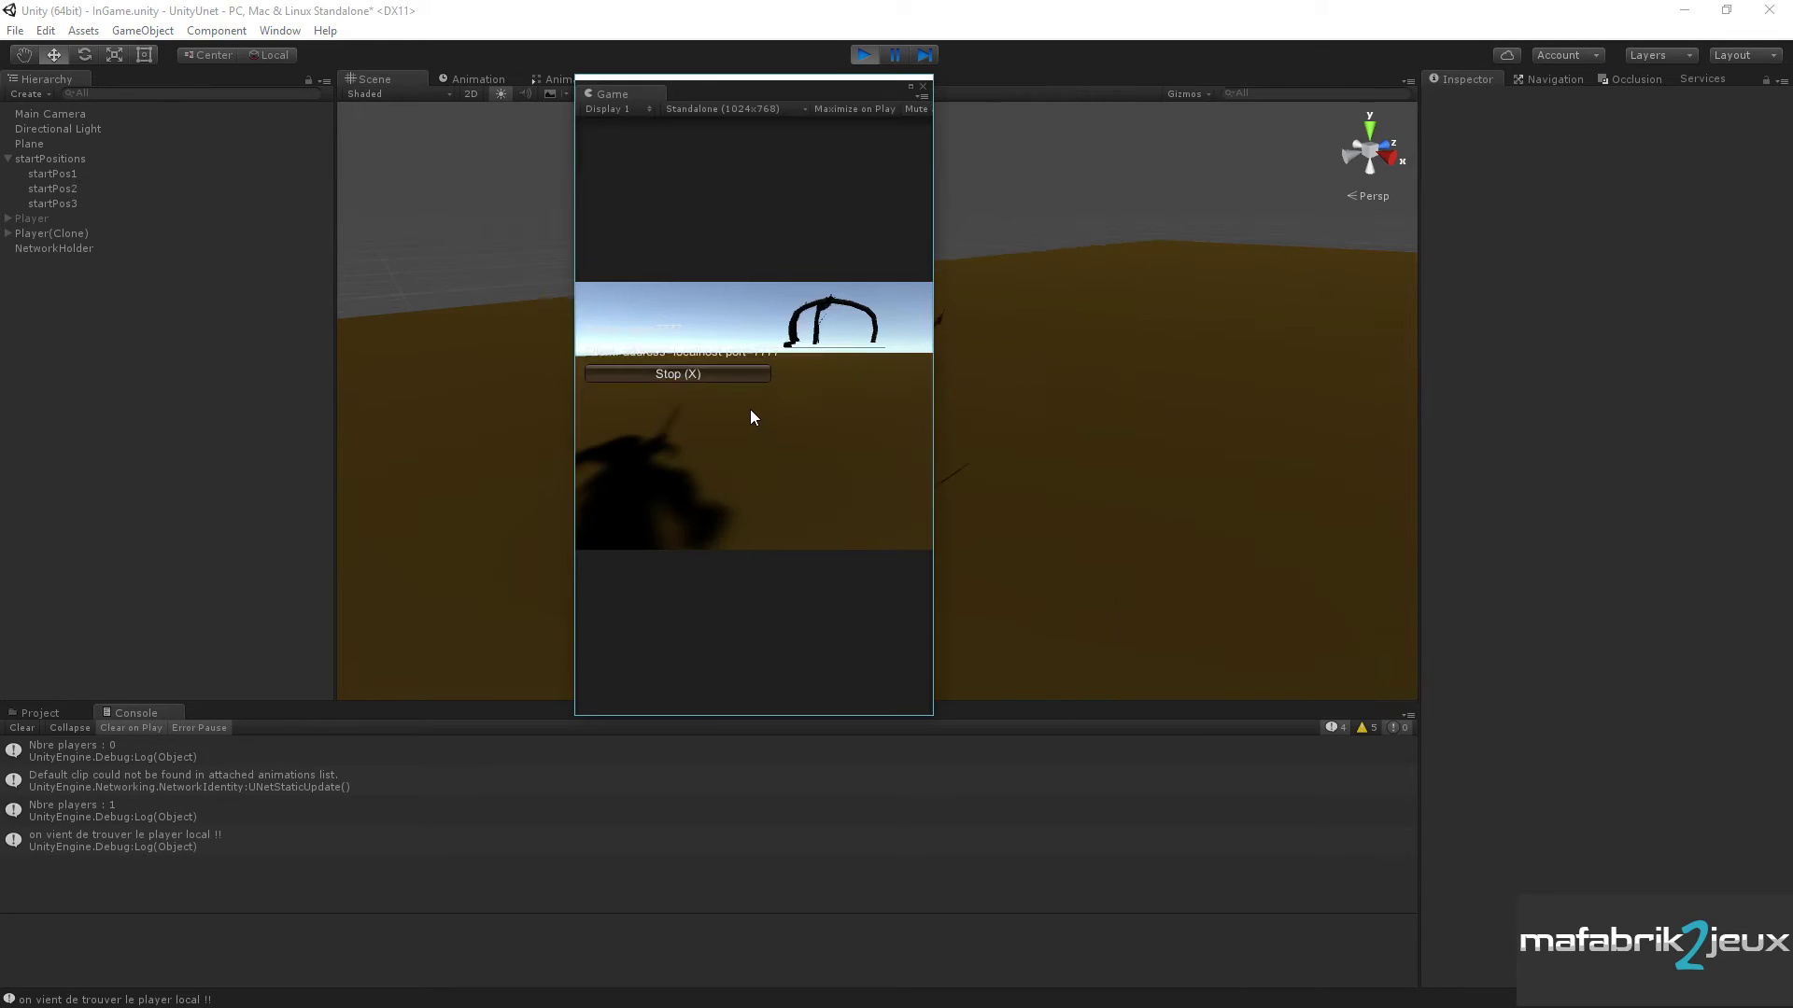
drag(933, 364, 1548, 434)
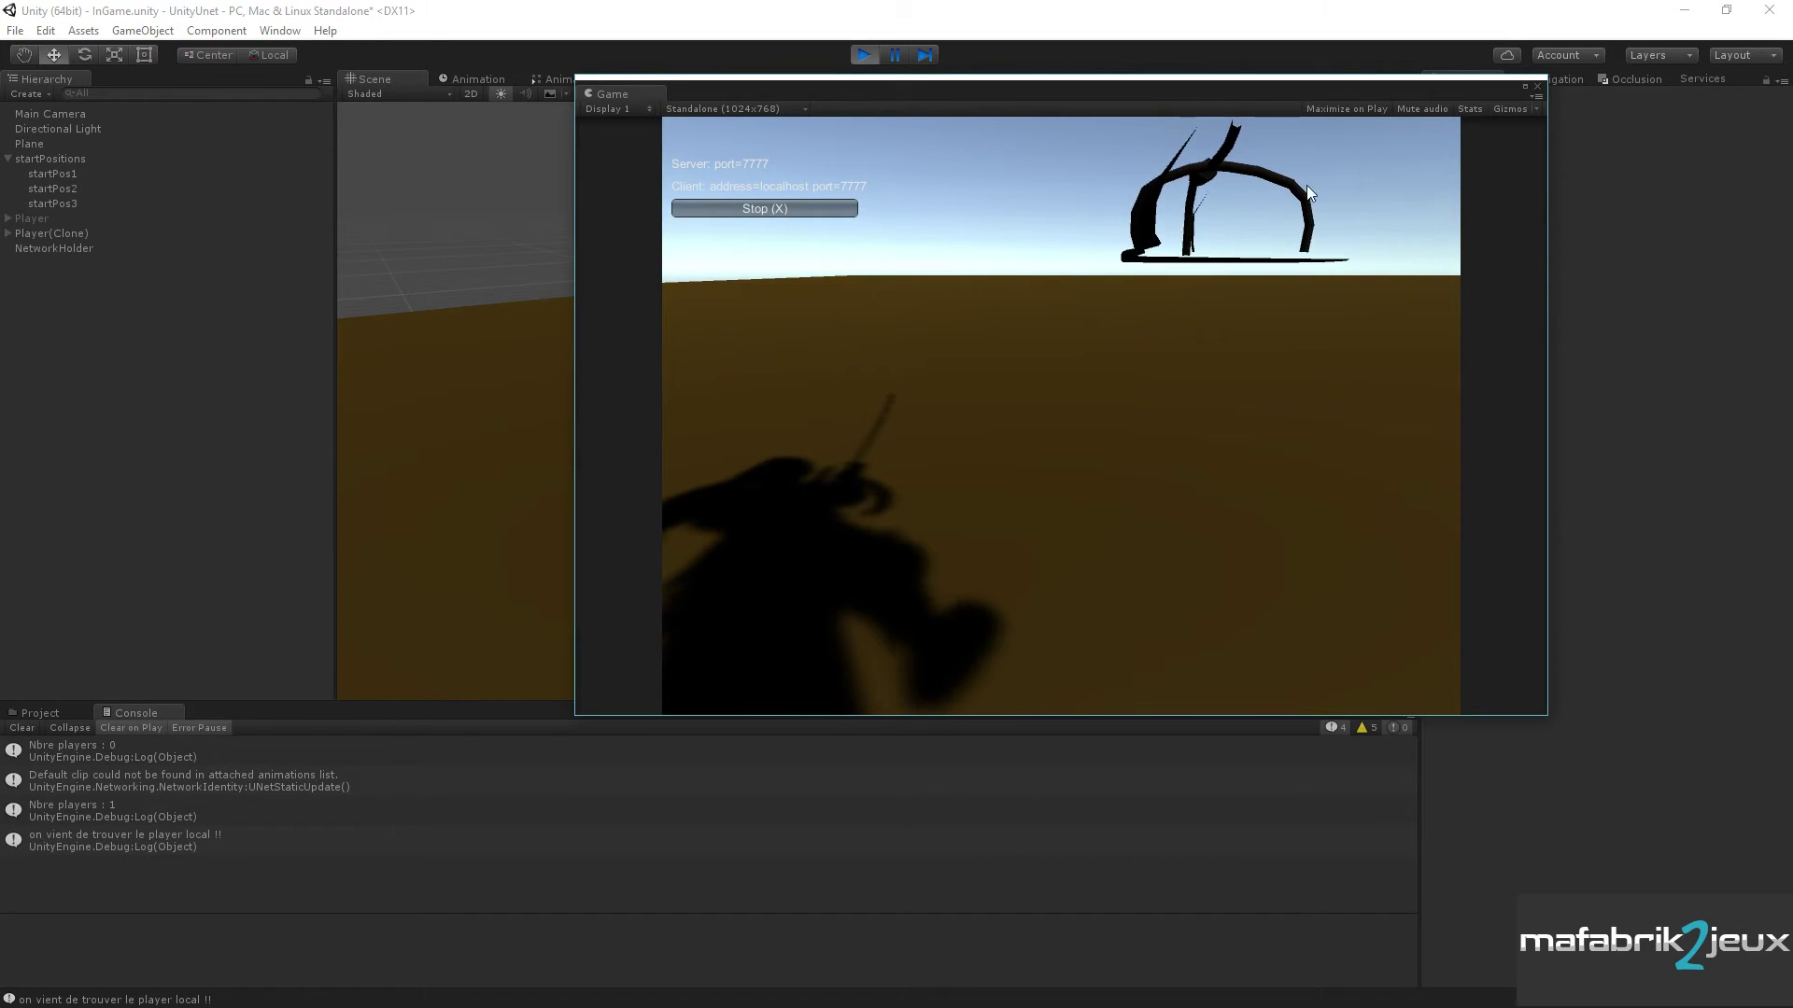
mouse_move(656, 105)
mouse_down()
mouse_move(452, 276)
mouse_move(645, 86)
mouse_up()
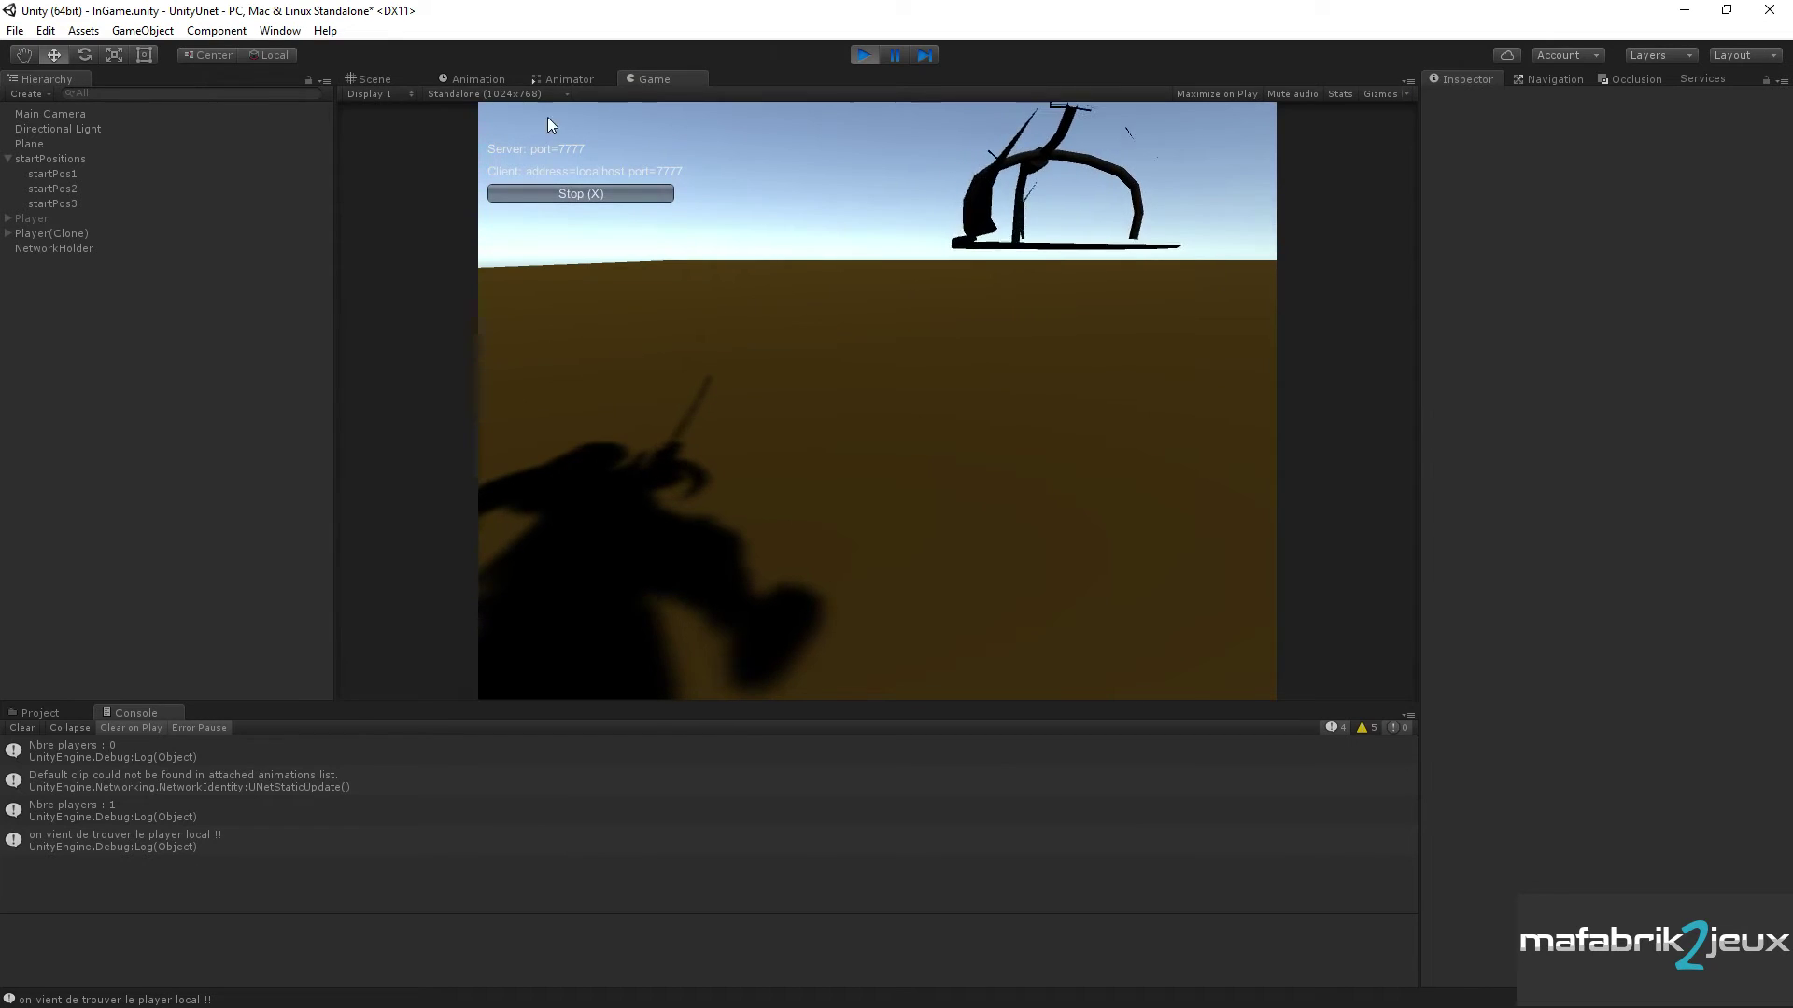
click(372, 79)
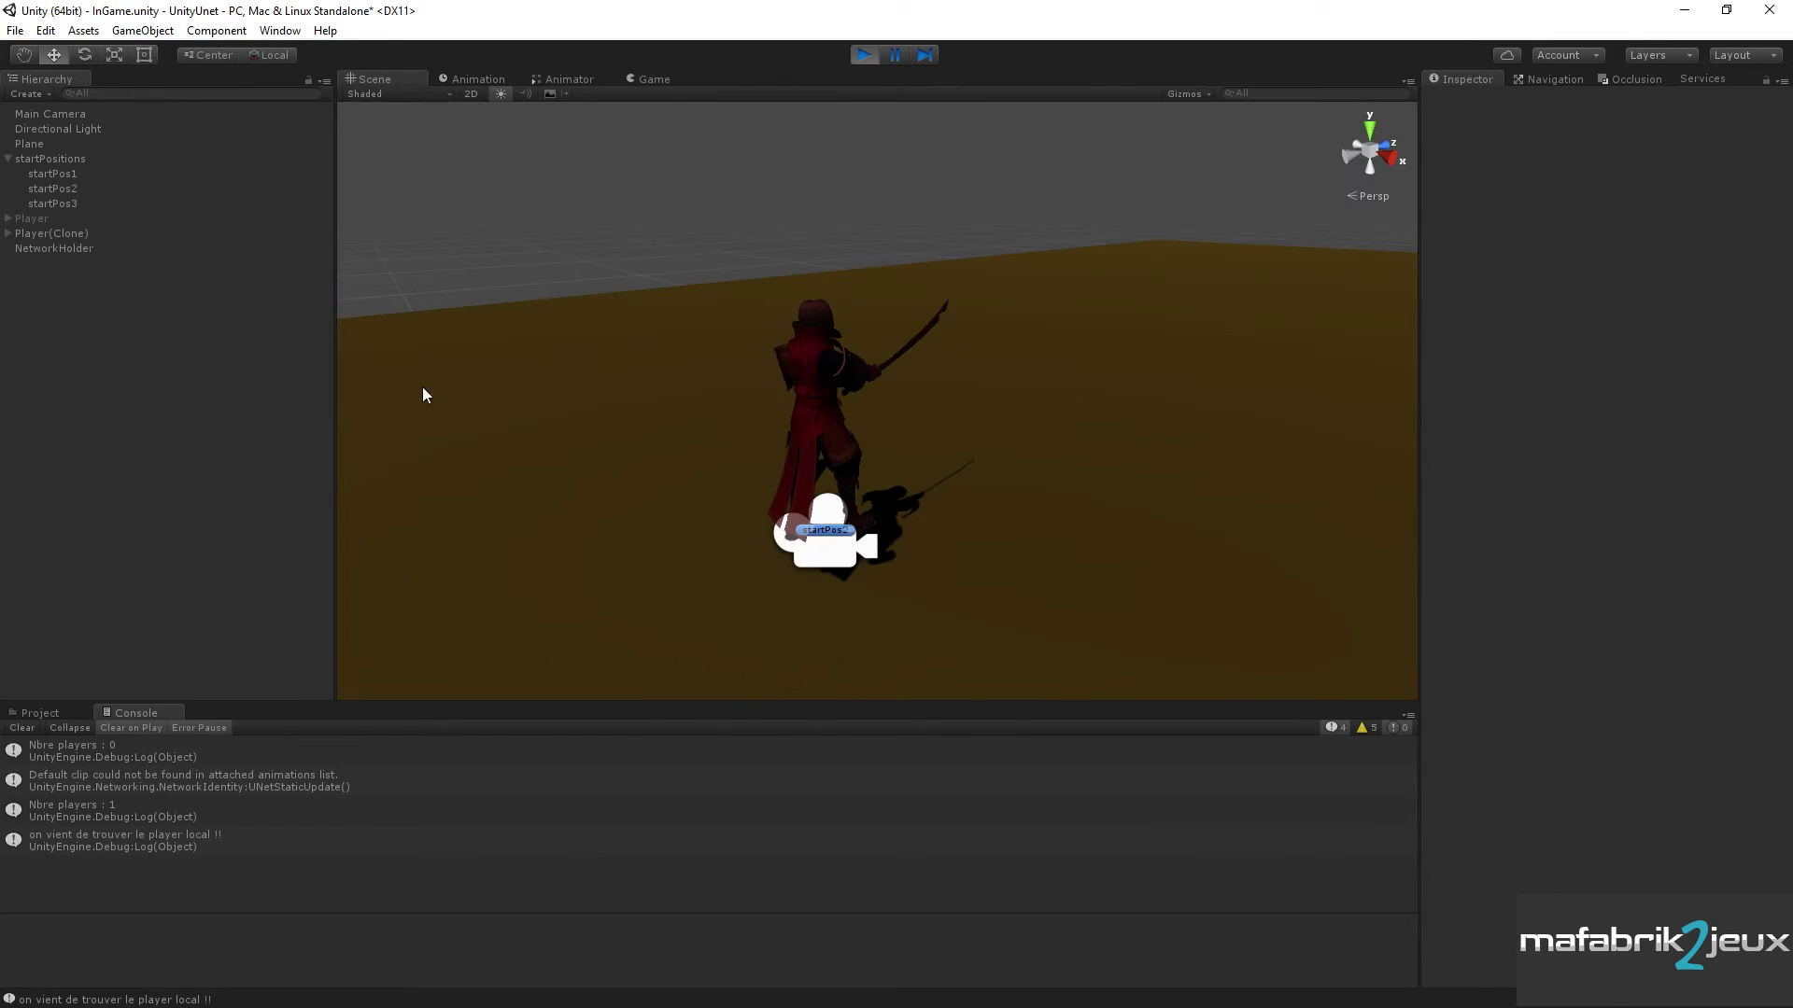
- Inspect Main Camera, Player(Clone), its samurai child and Plane007's skinned mesh renderer
click(43, 113)
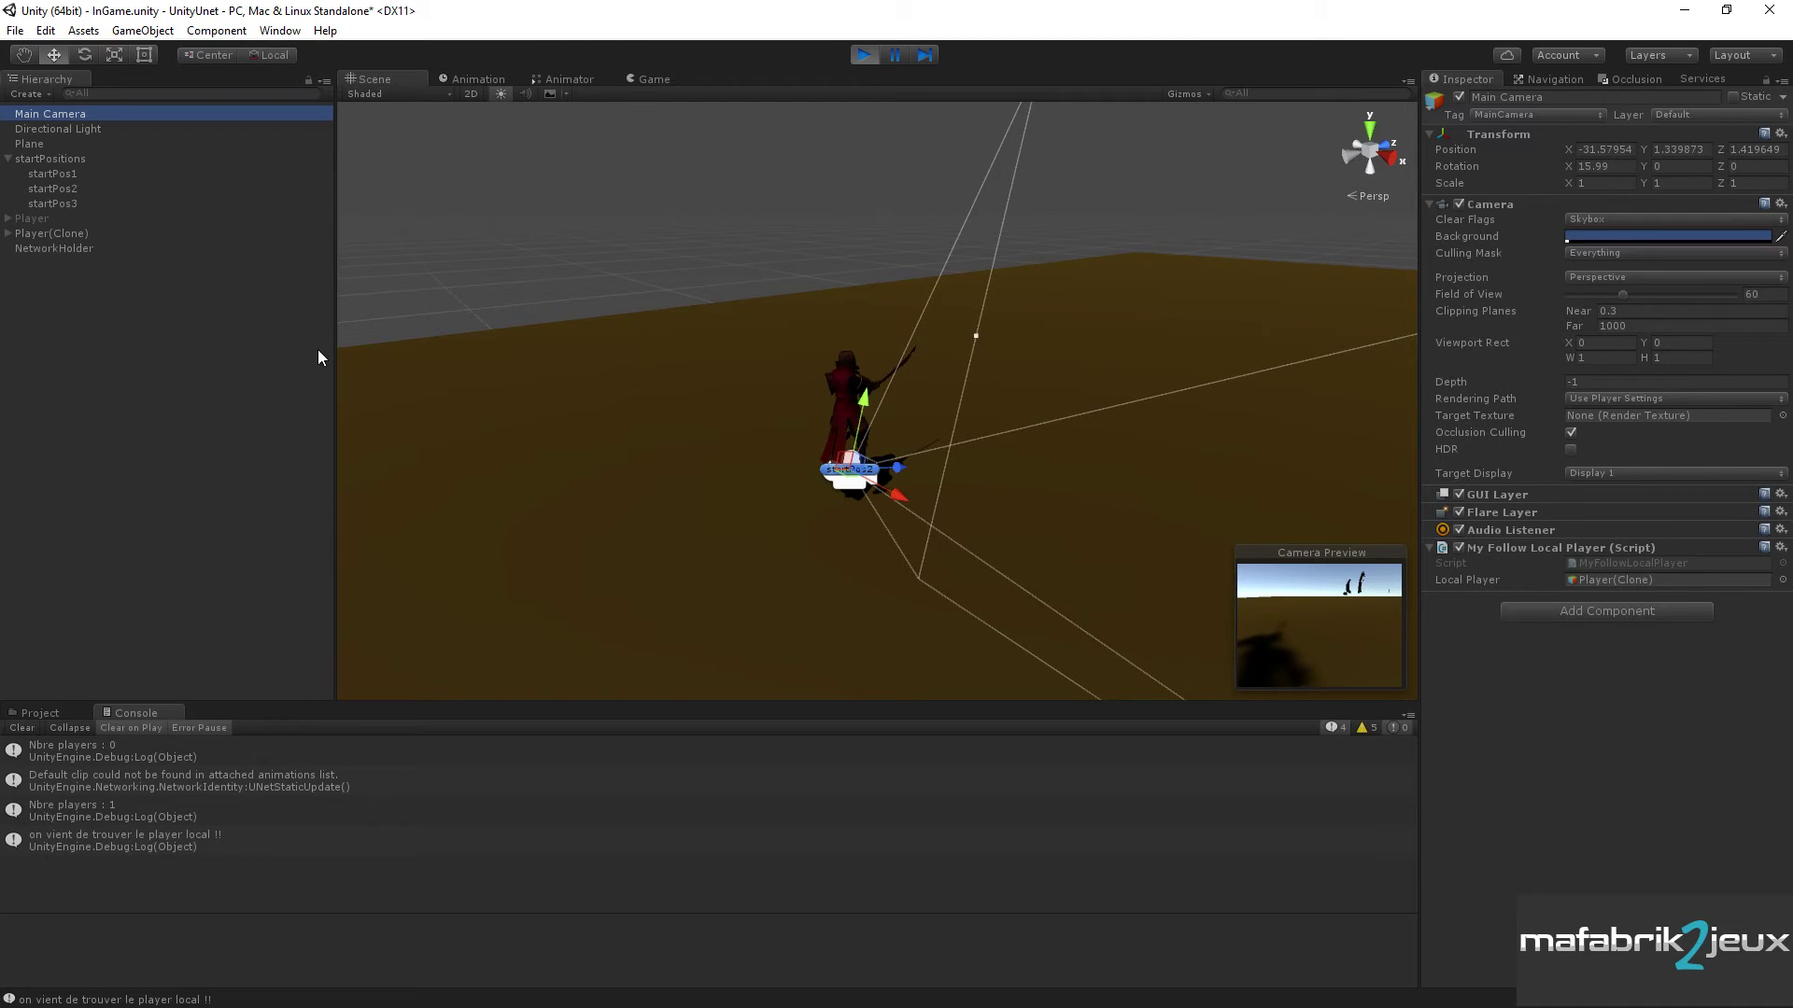
click(58, 232)
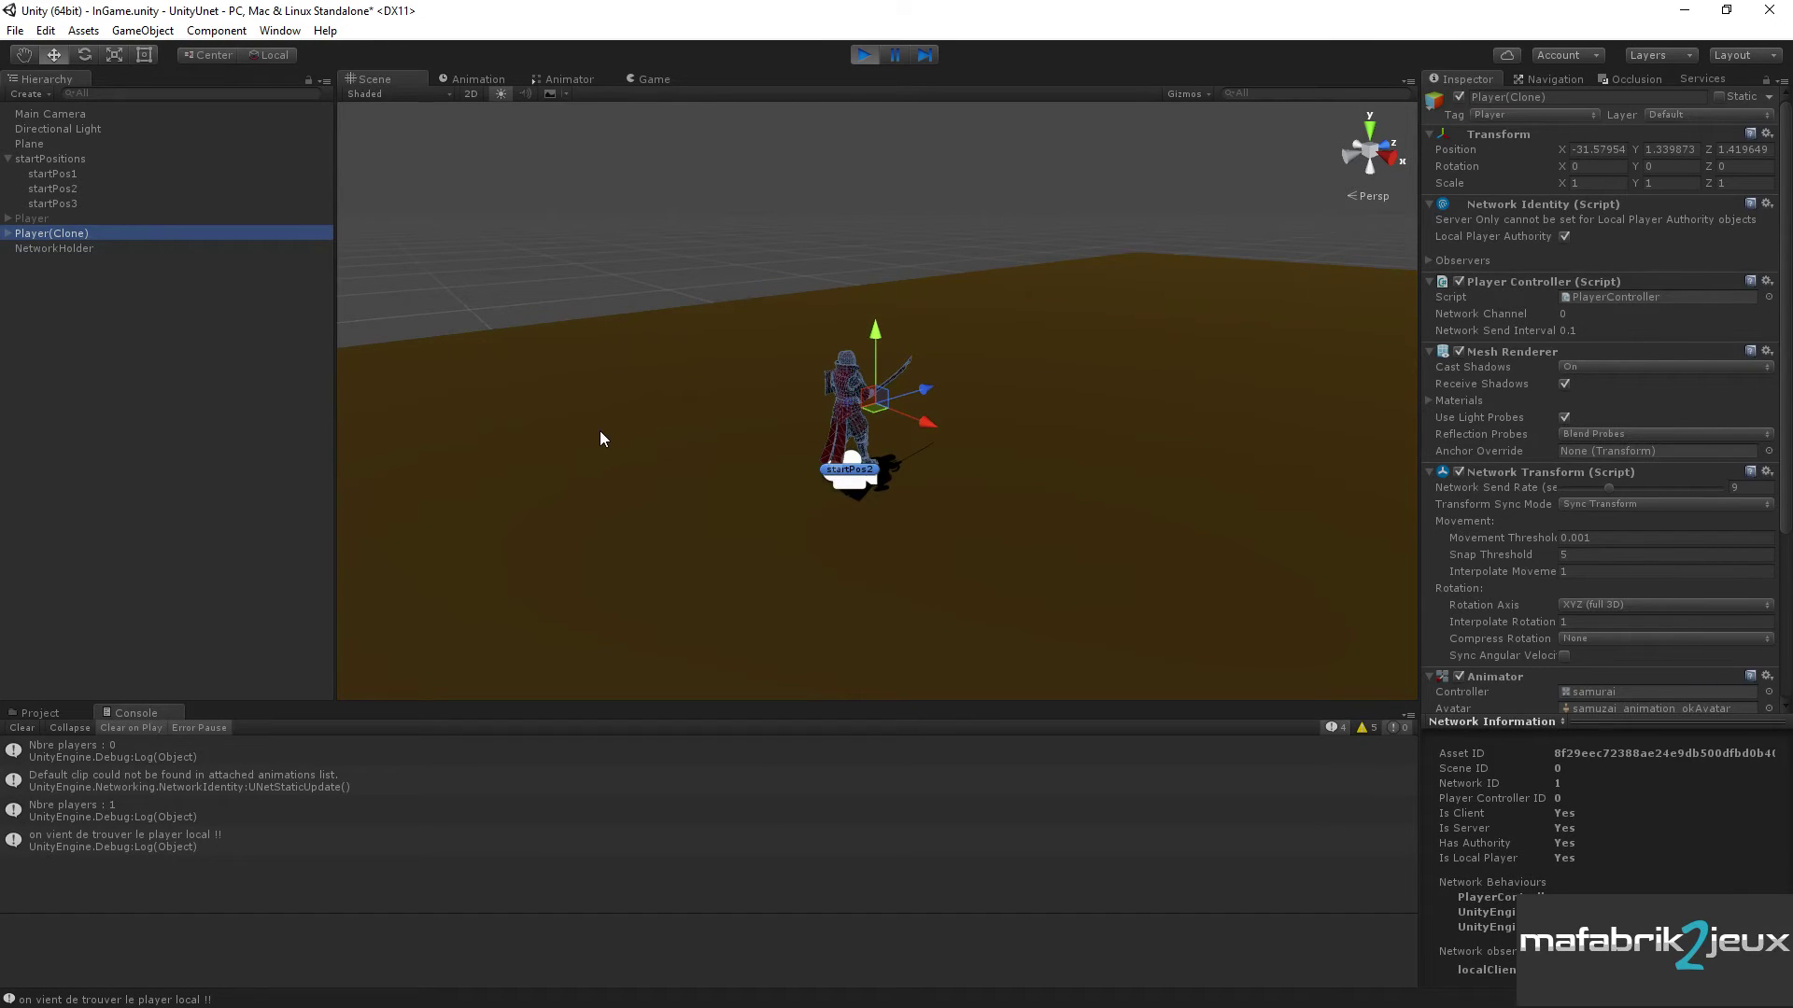
click(8, 234)
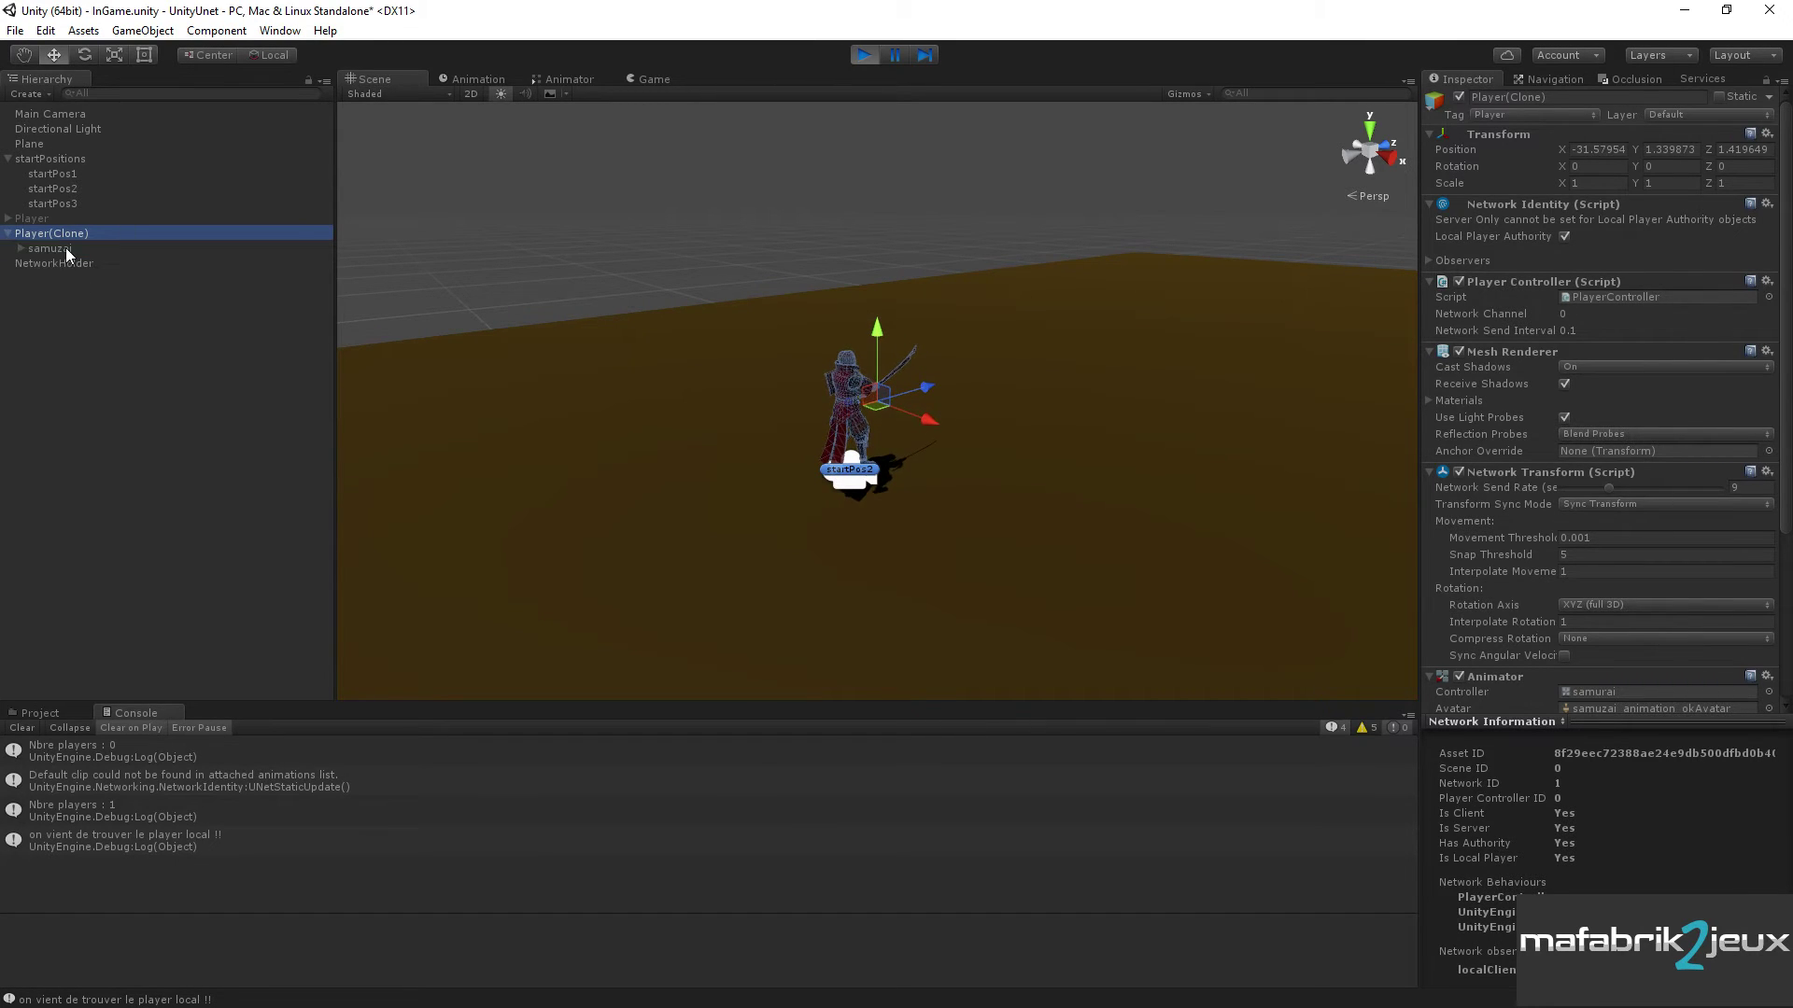
click(66, 248)
click(21, 249)
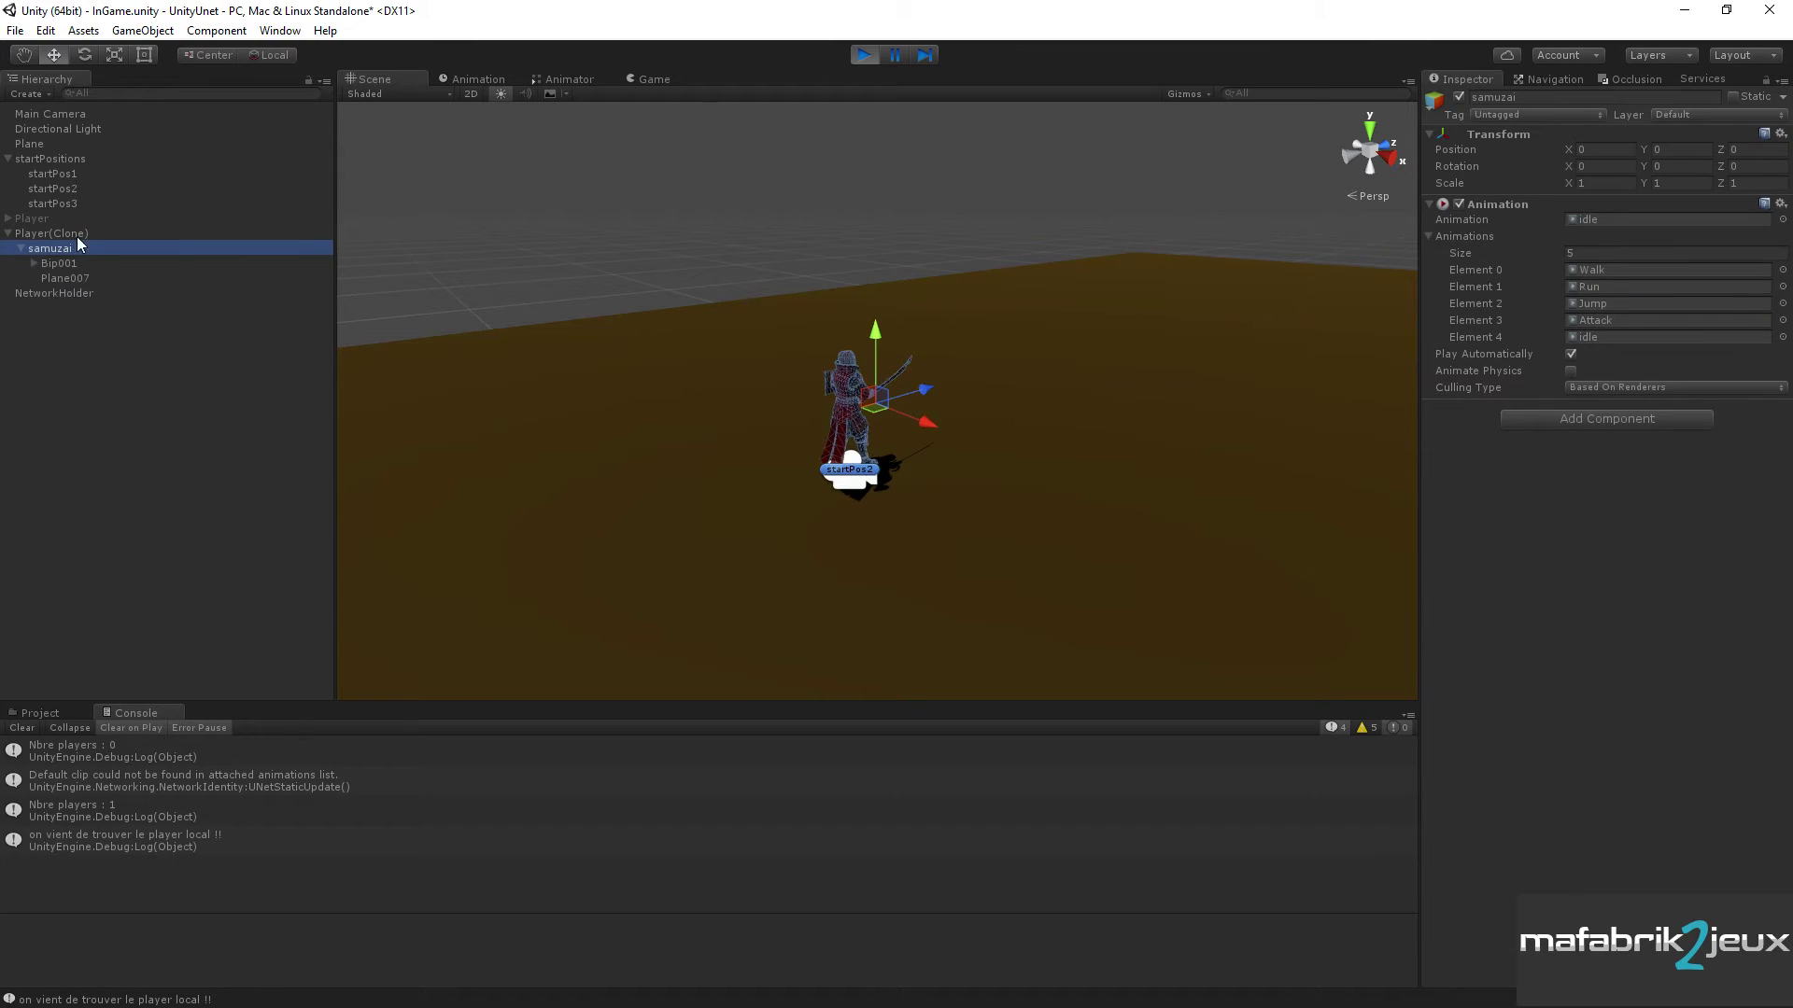
click(56, 265)
click(67, 278)
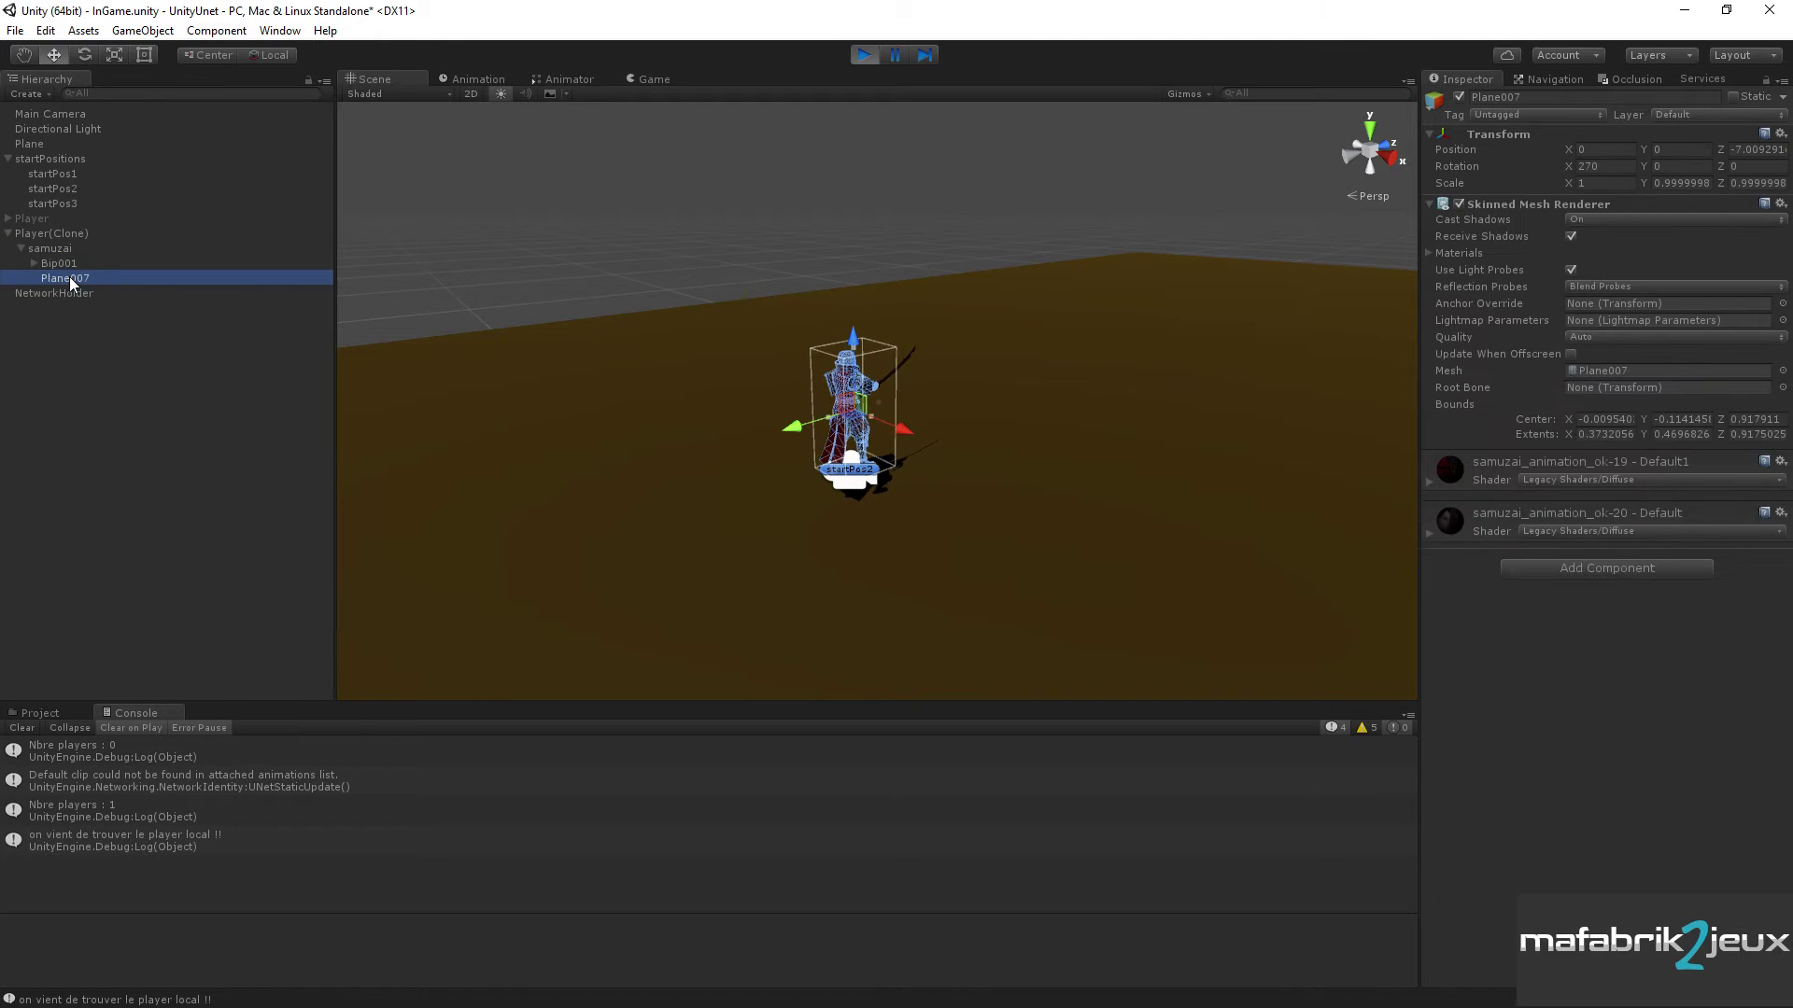
click(46, 233)
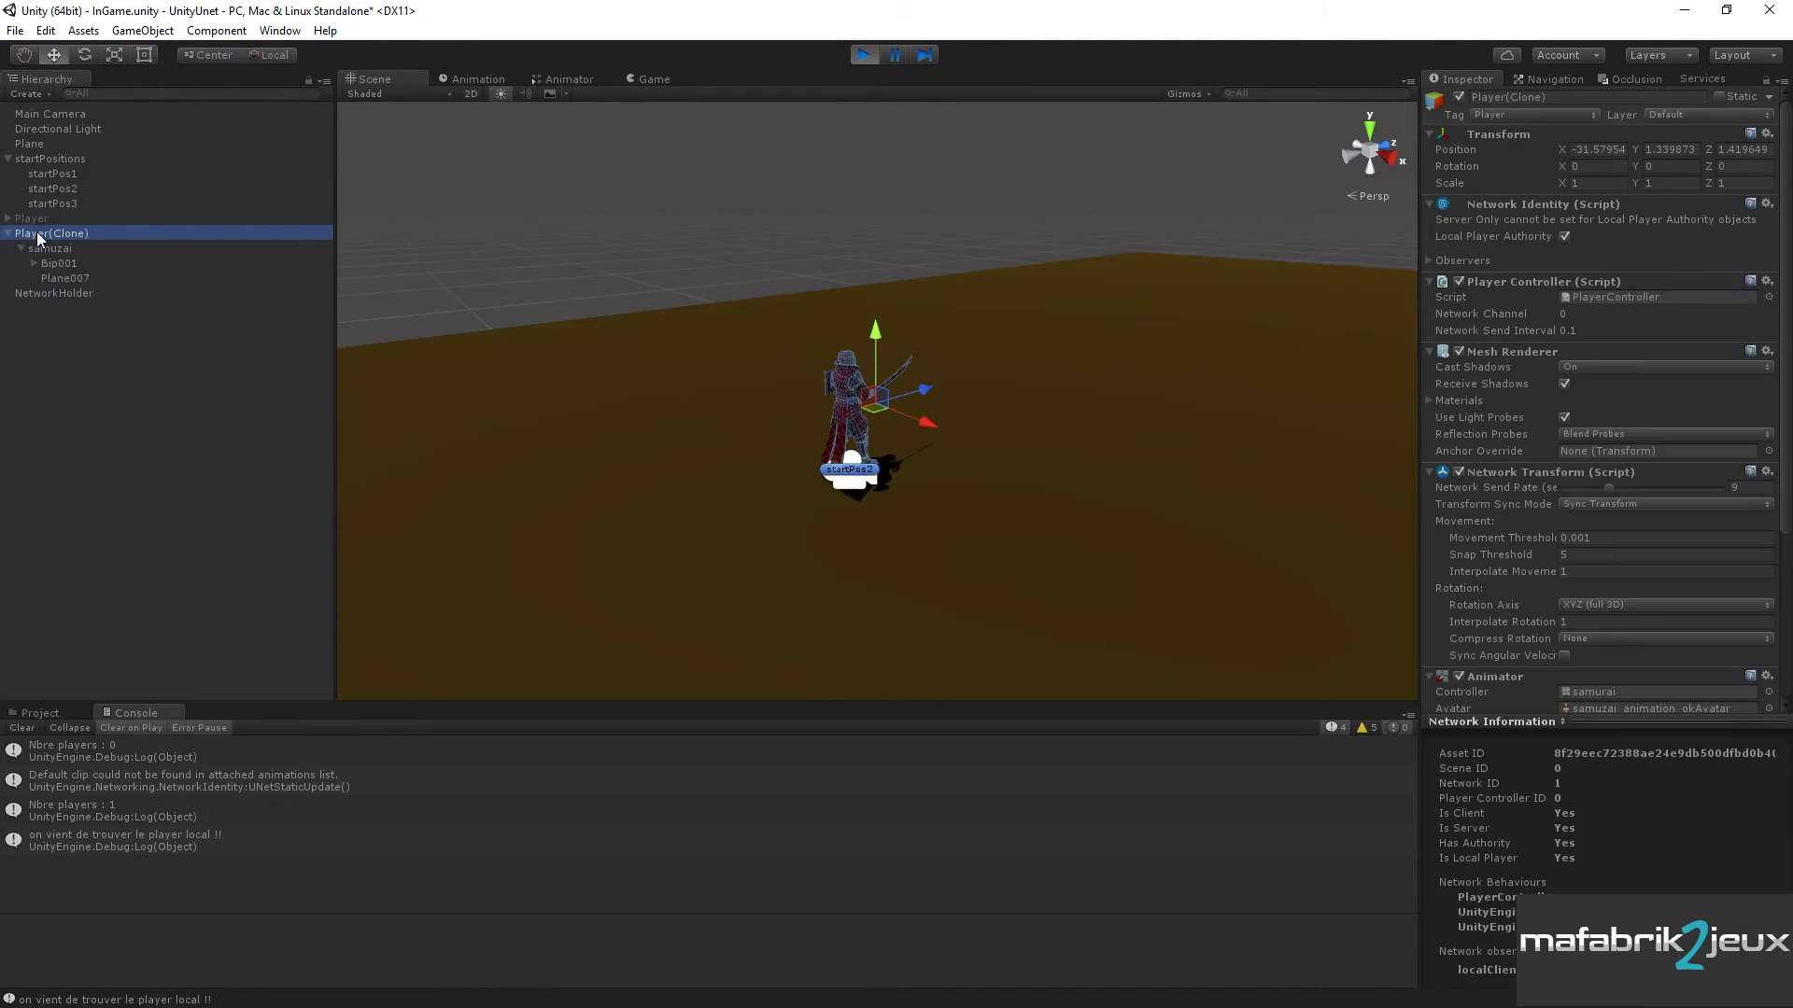
click(54, 114)
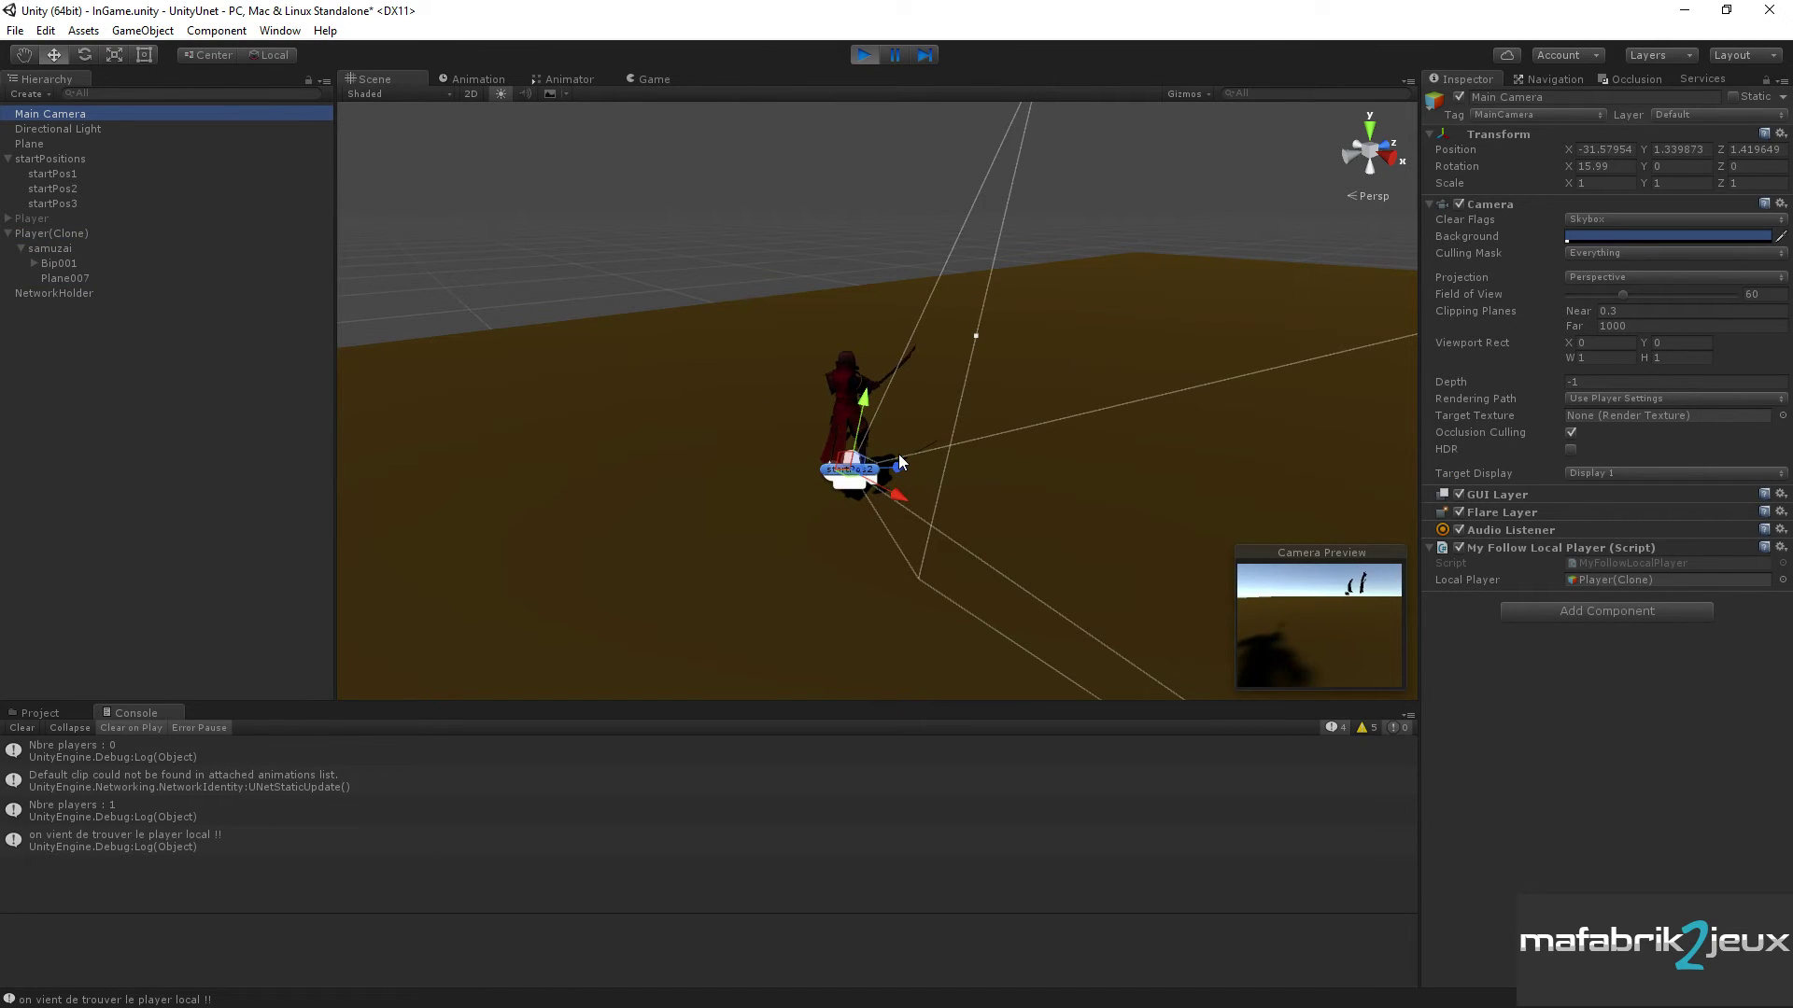
- Cancel the Main Camera rename, check the local player found log, and stop the run
click(901, 471)
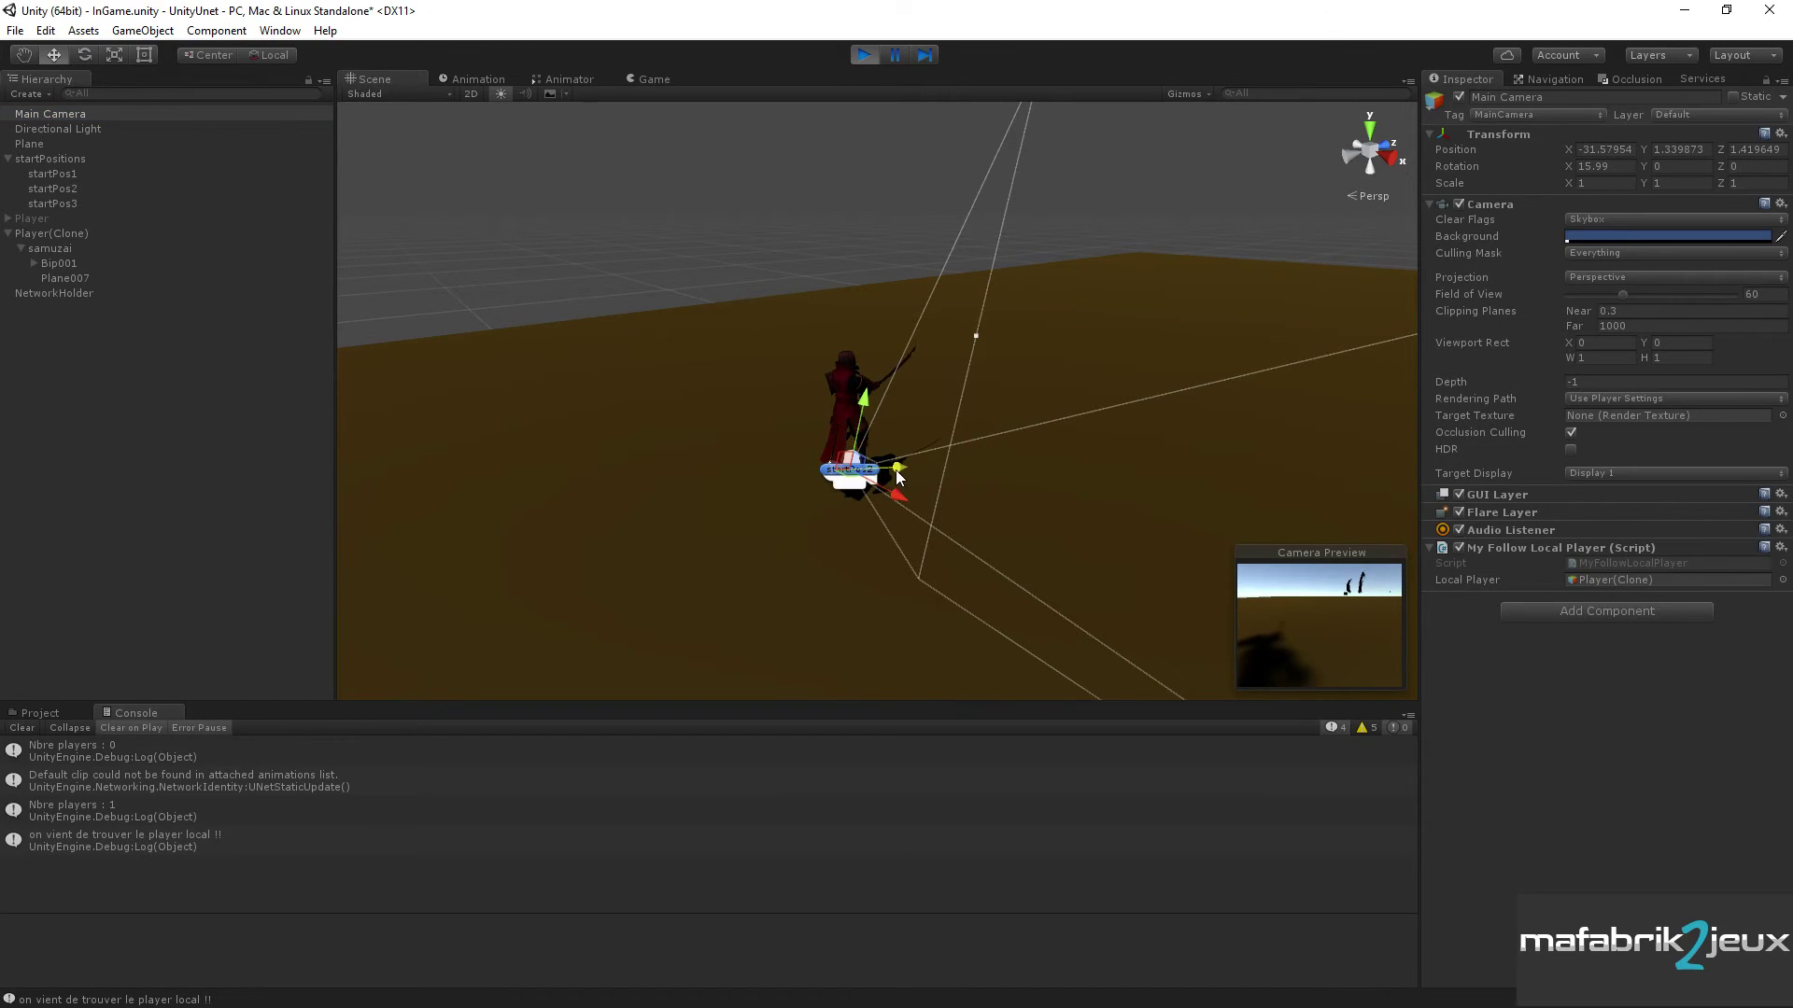
click(40, 115)
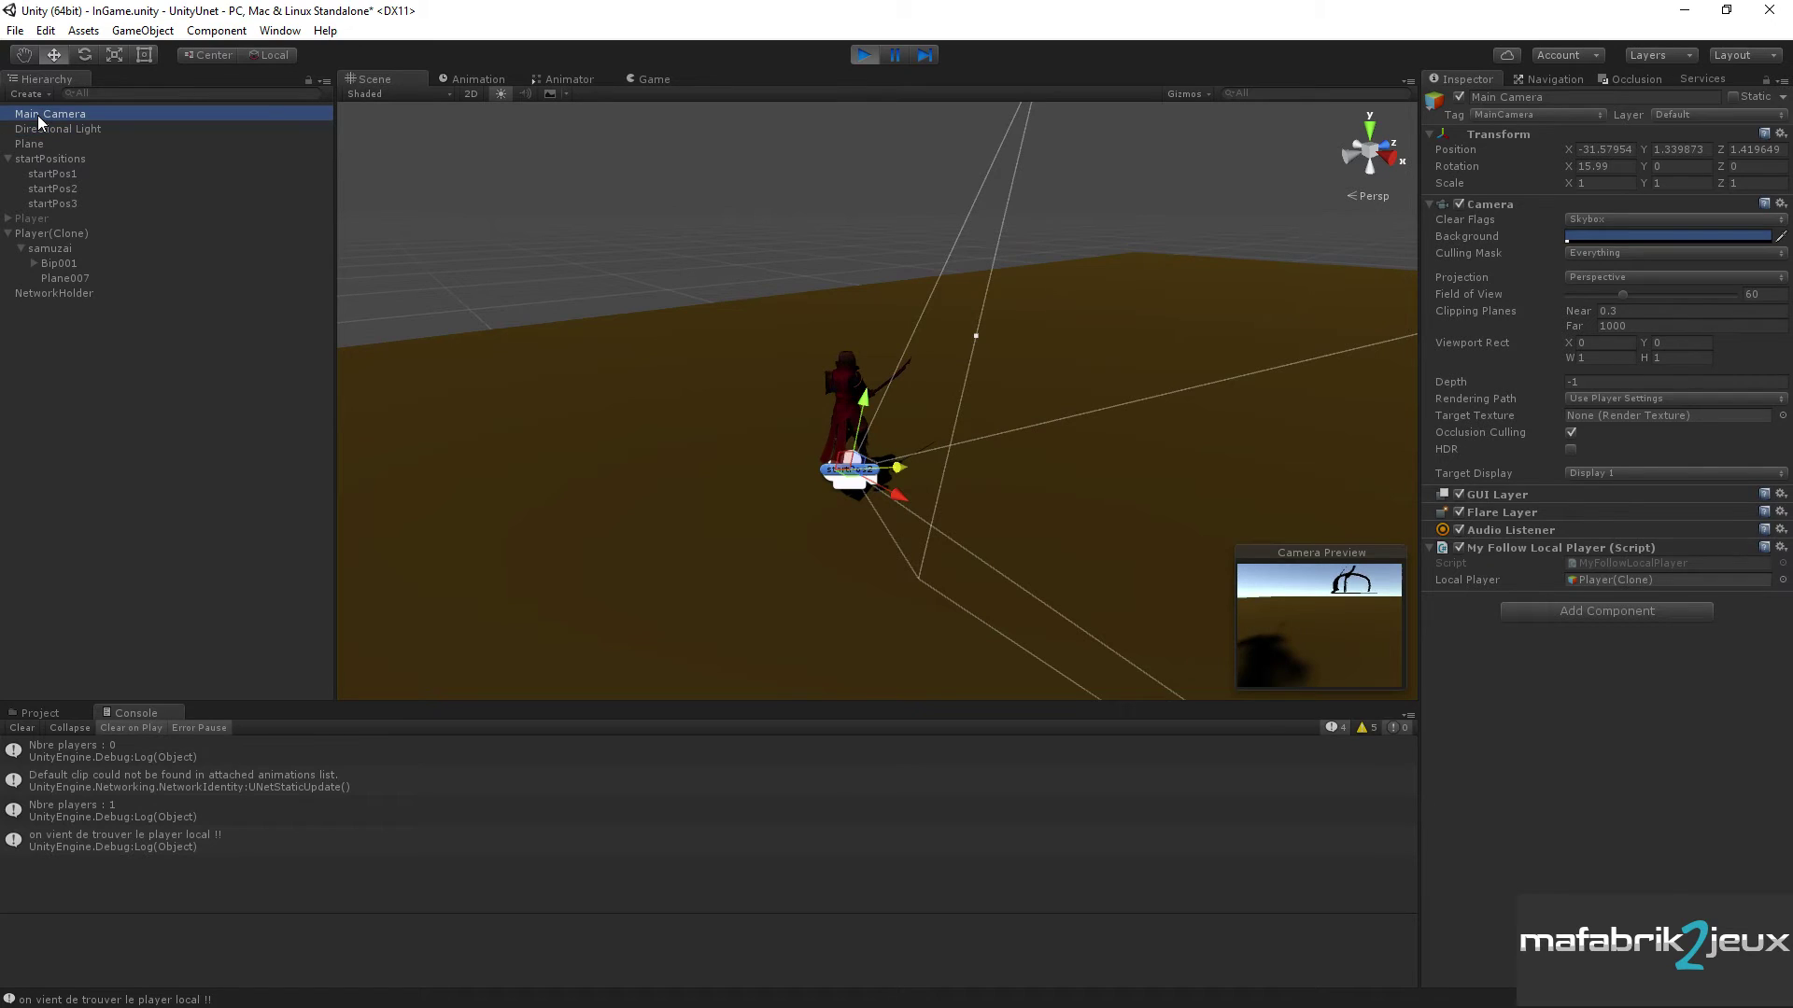
click(873, 534)
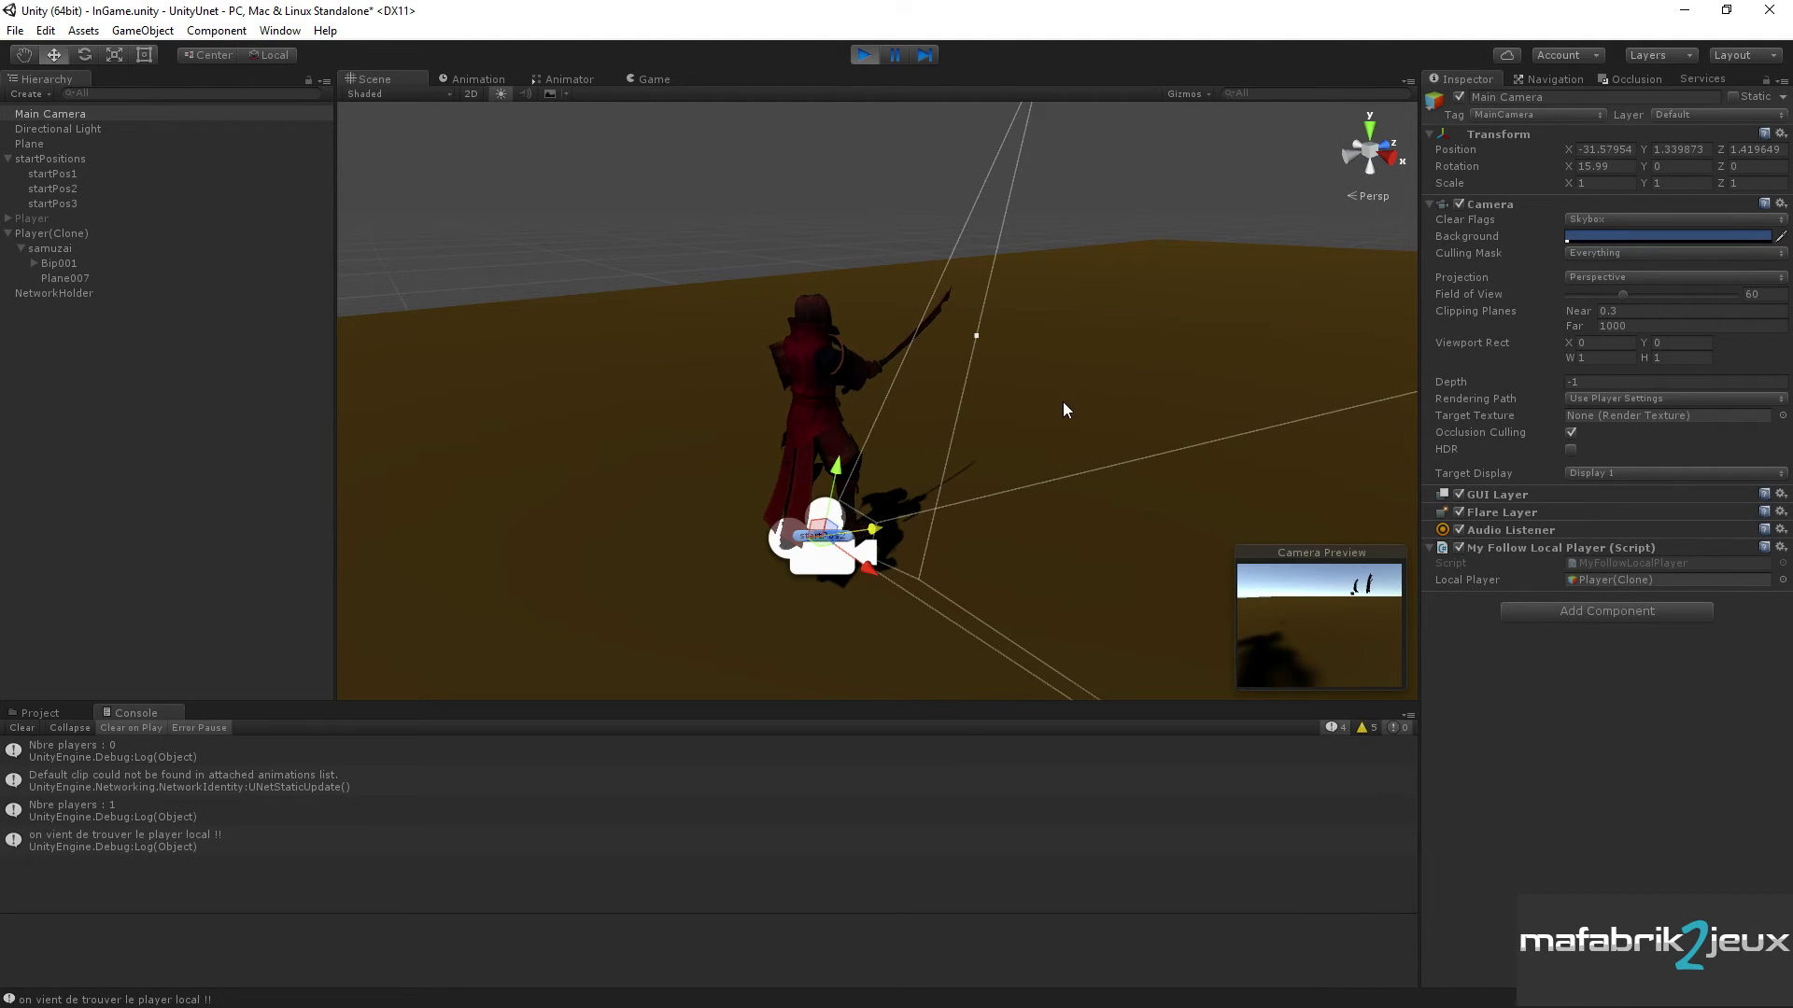
scroll(882, 323, down, 5)
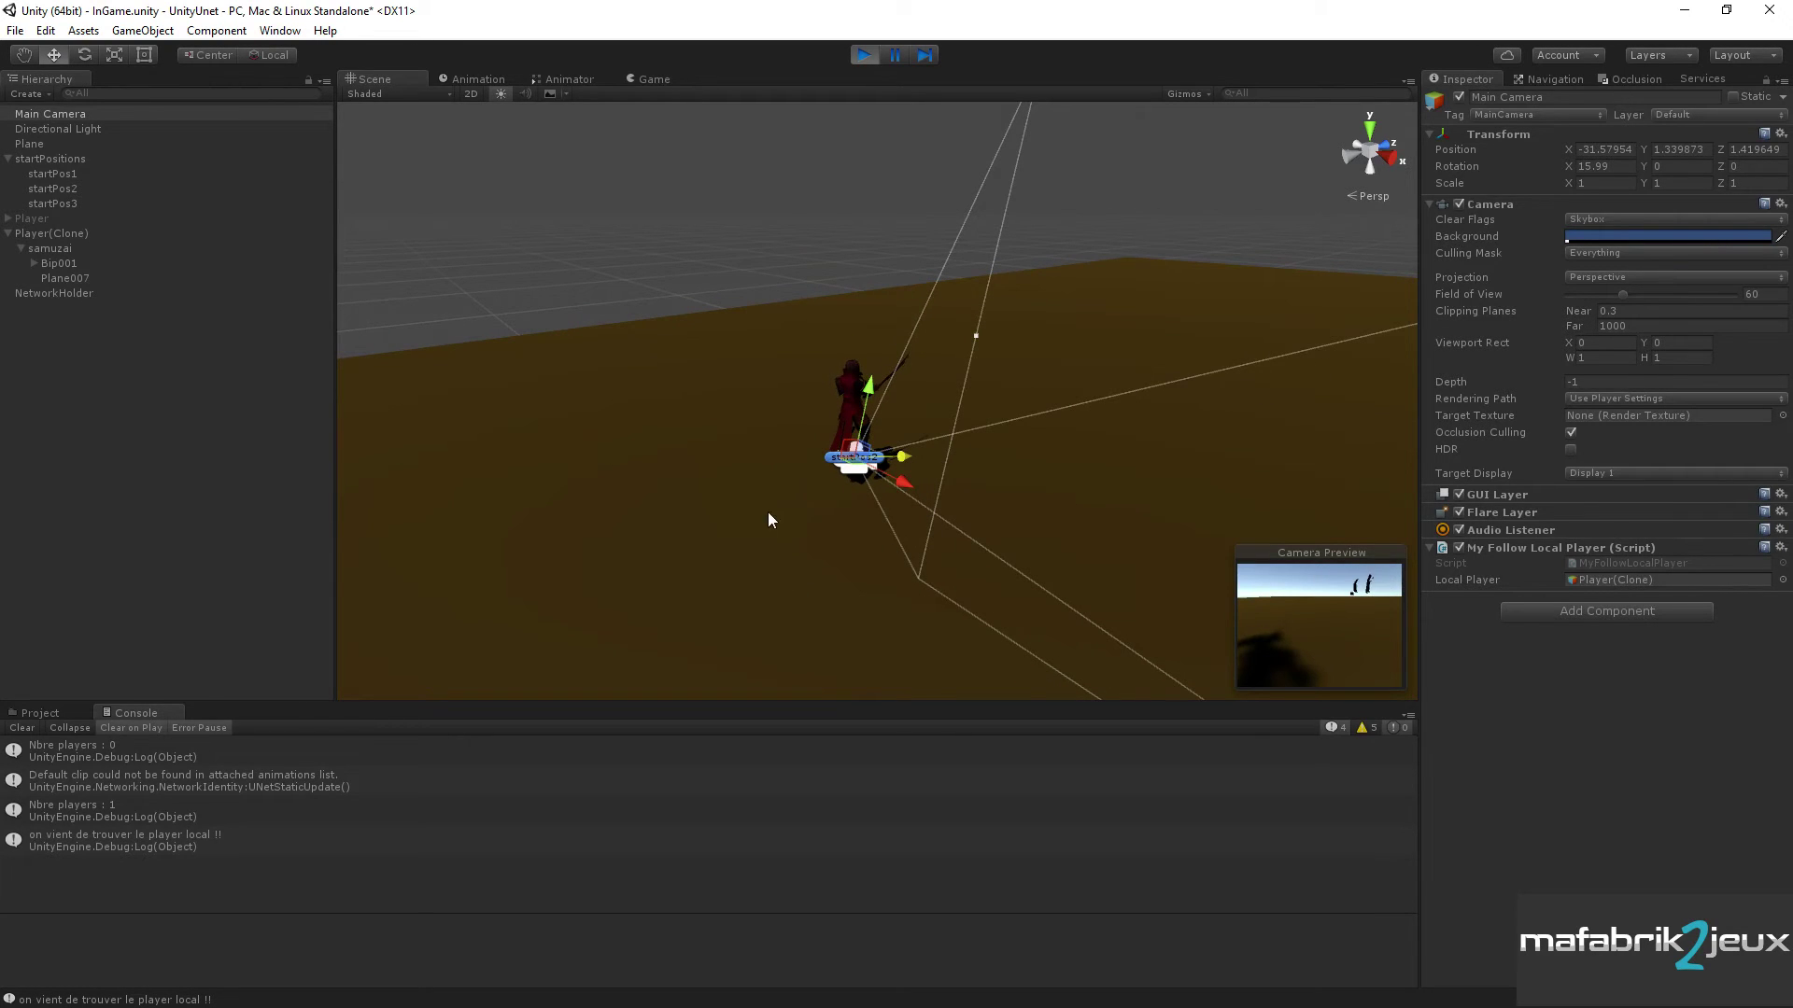
click(123, 850)
click(864, 54)
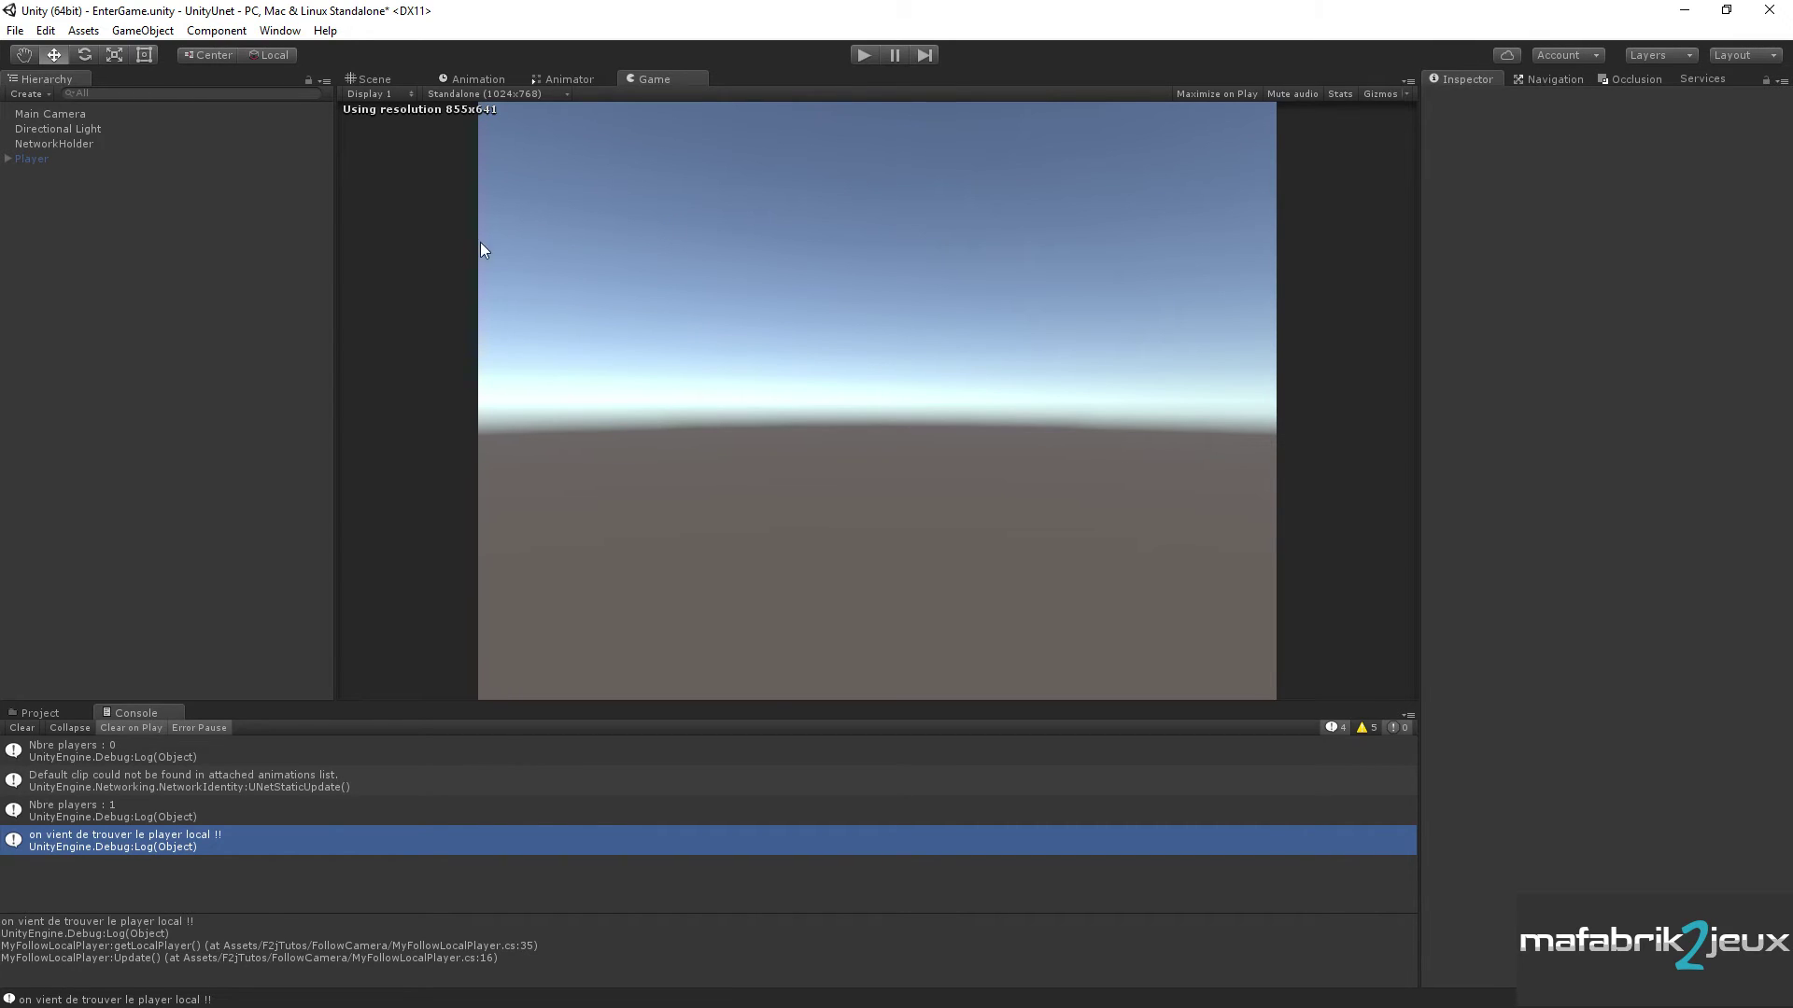
- Build the PC standalone player from Build Settings, overwriting unetCamera.exe
click(11, 31)
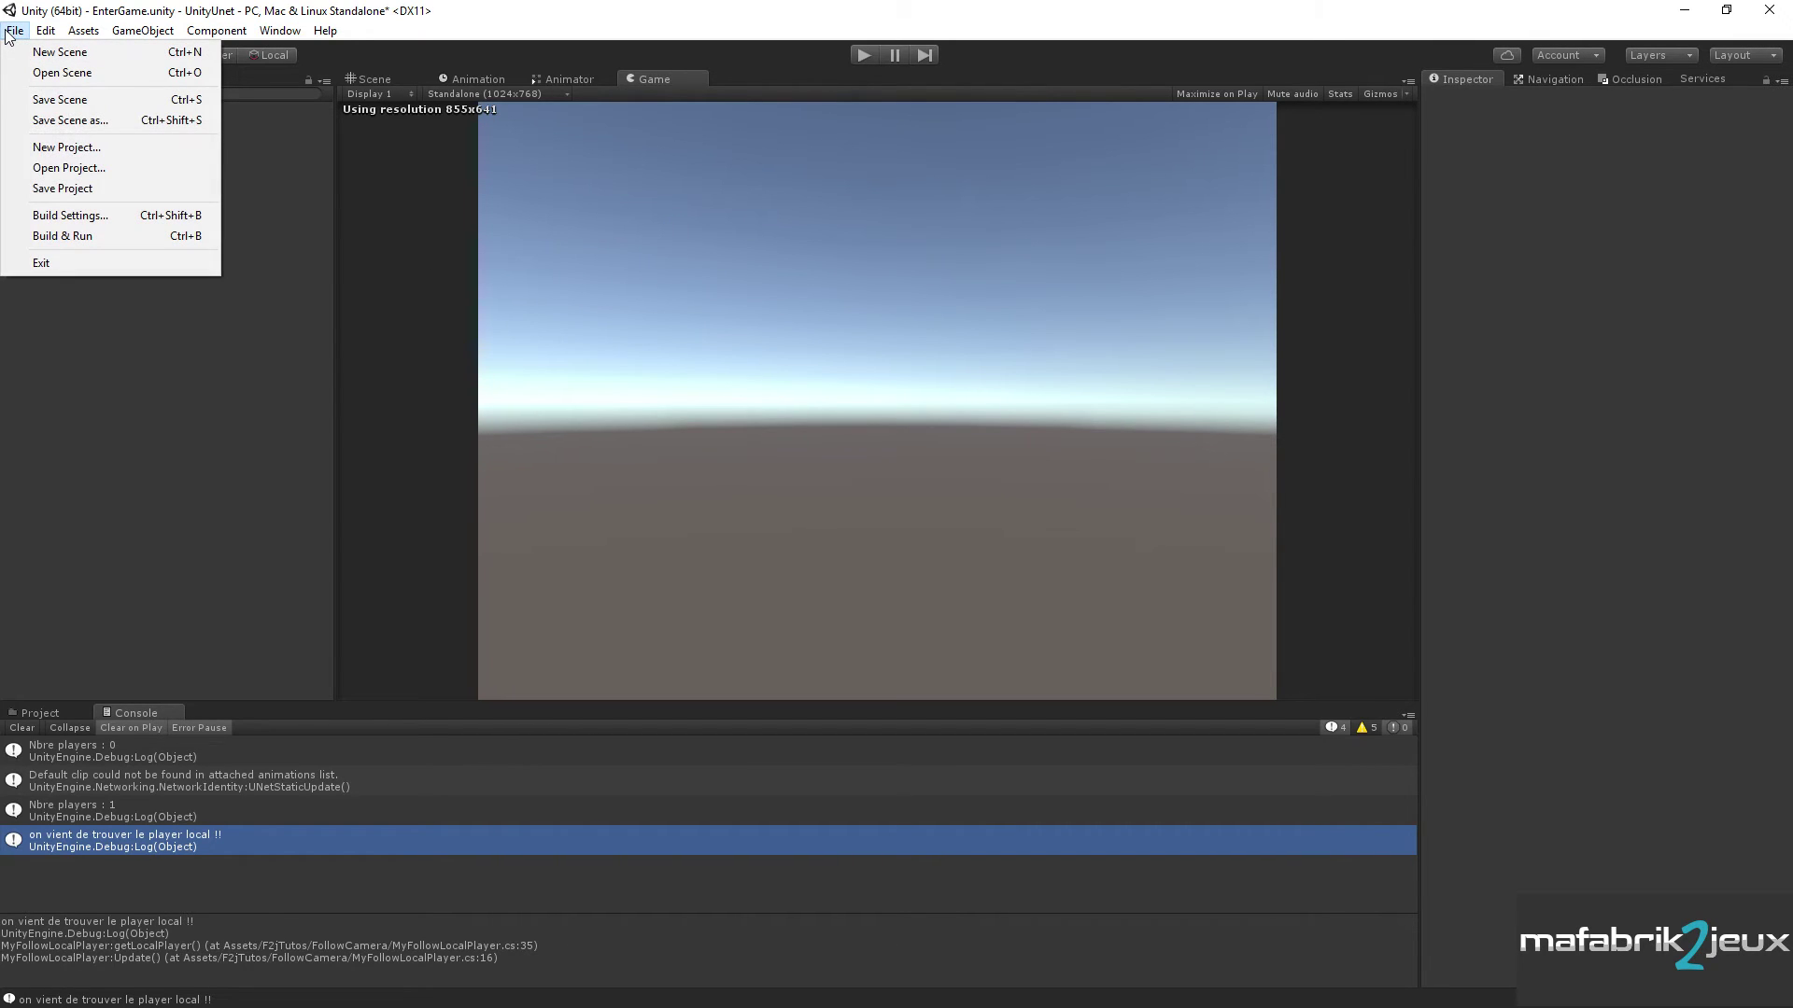
click(52, 219)
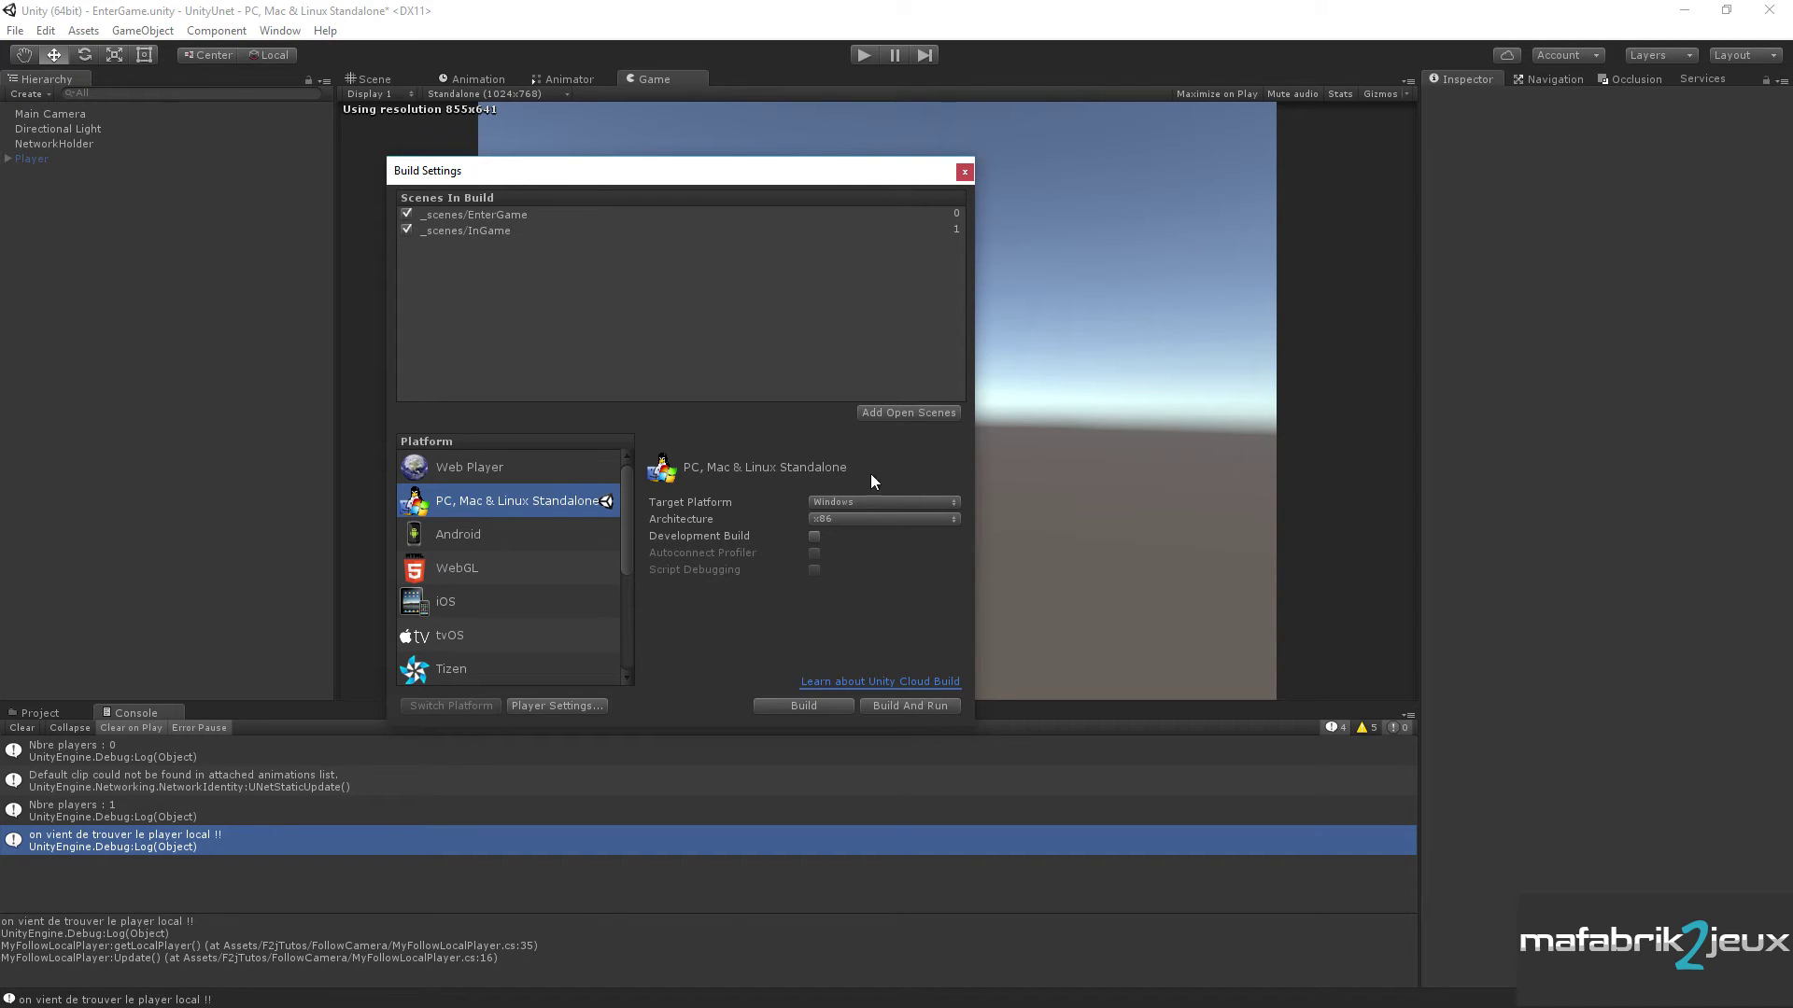
click(825, 708)
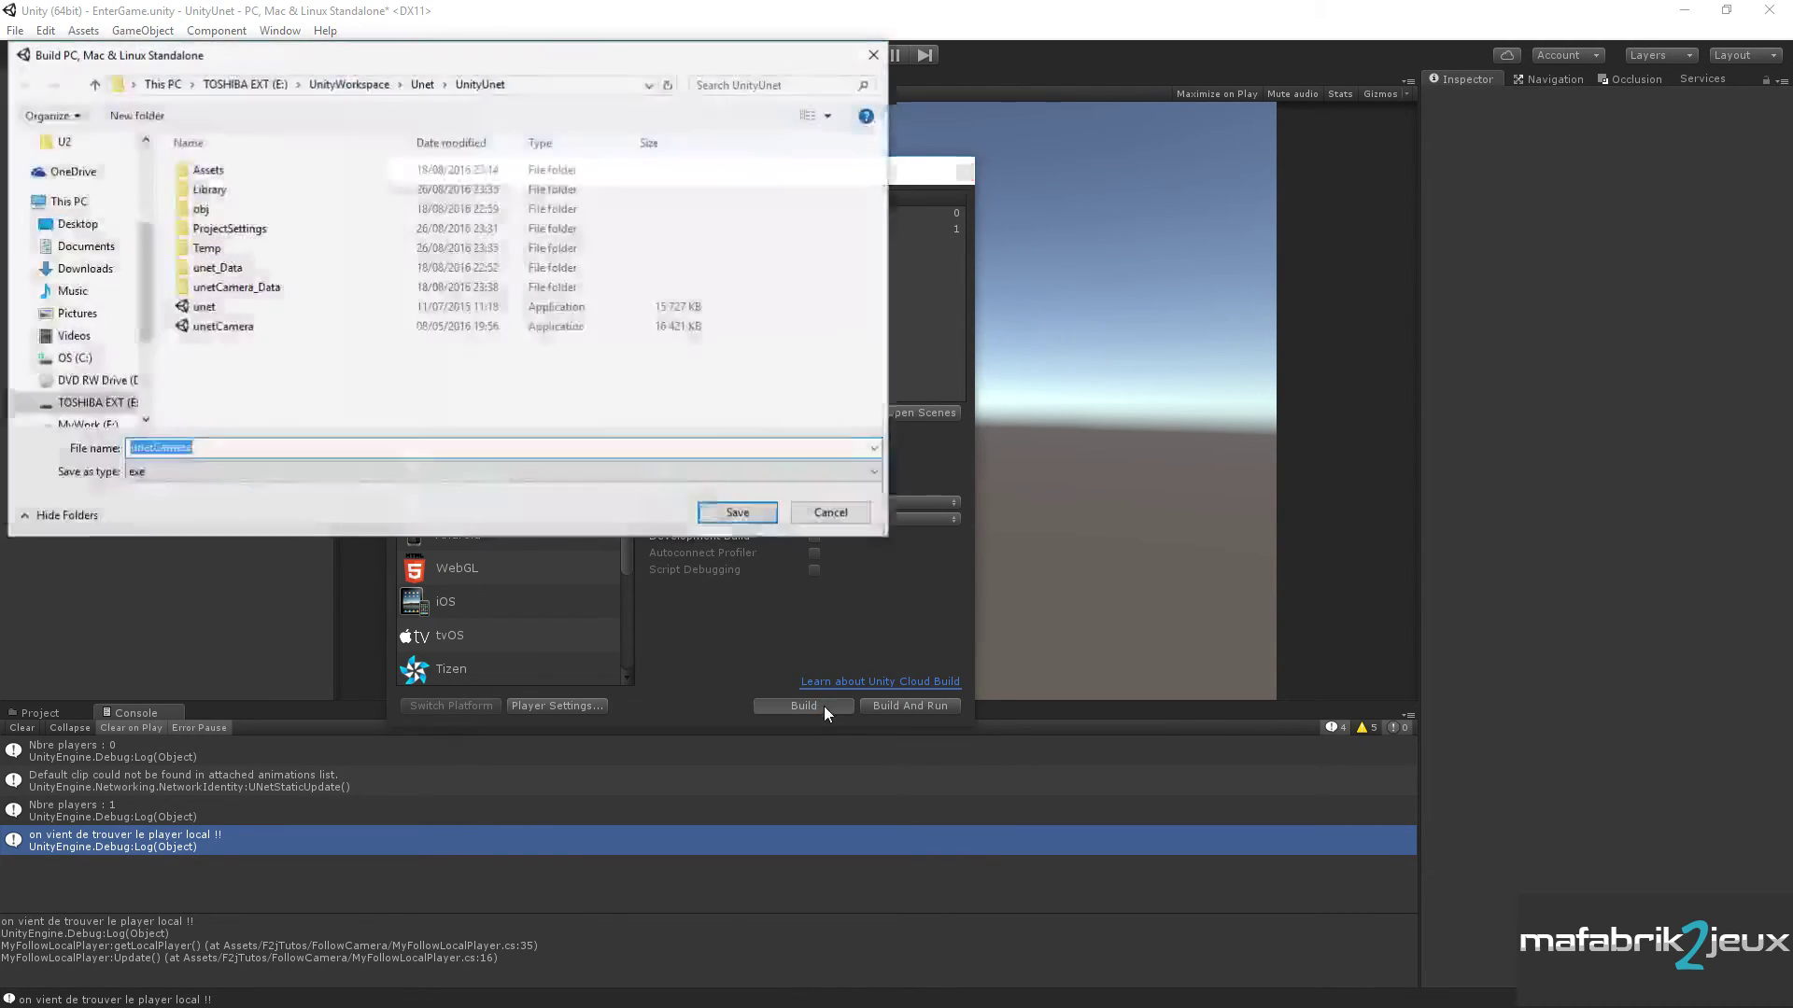
click(228, 329)
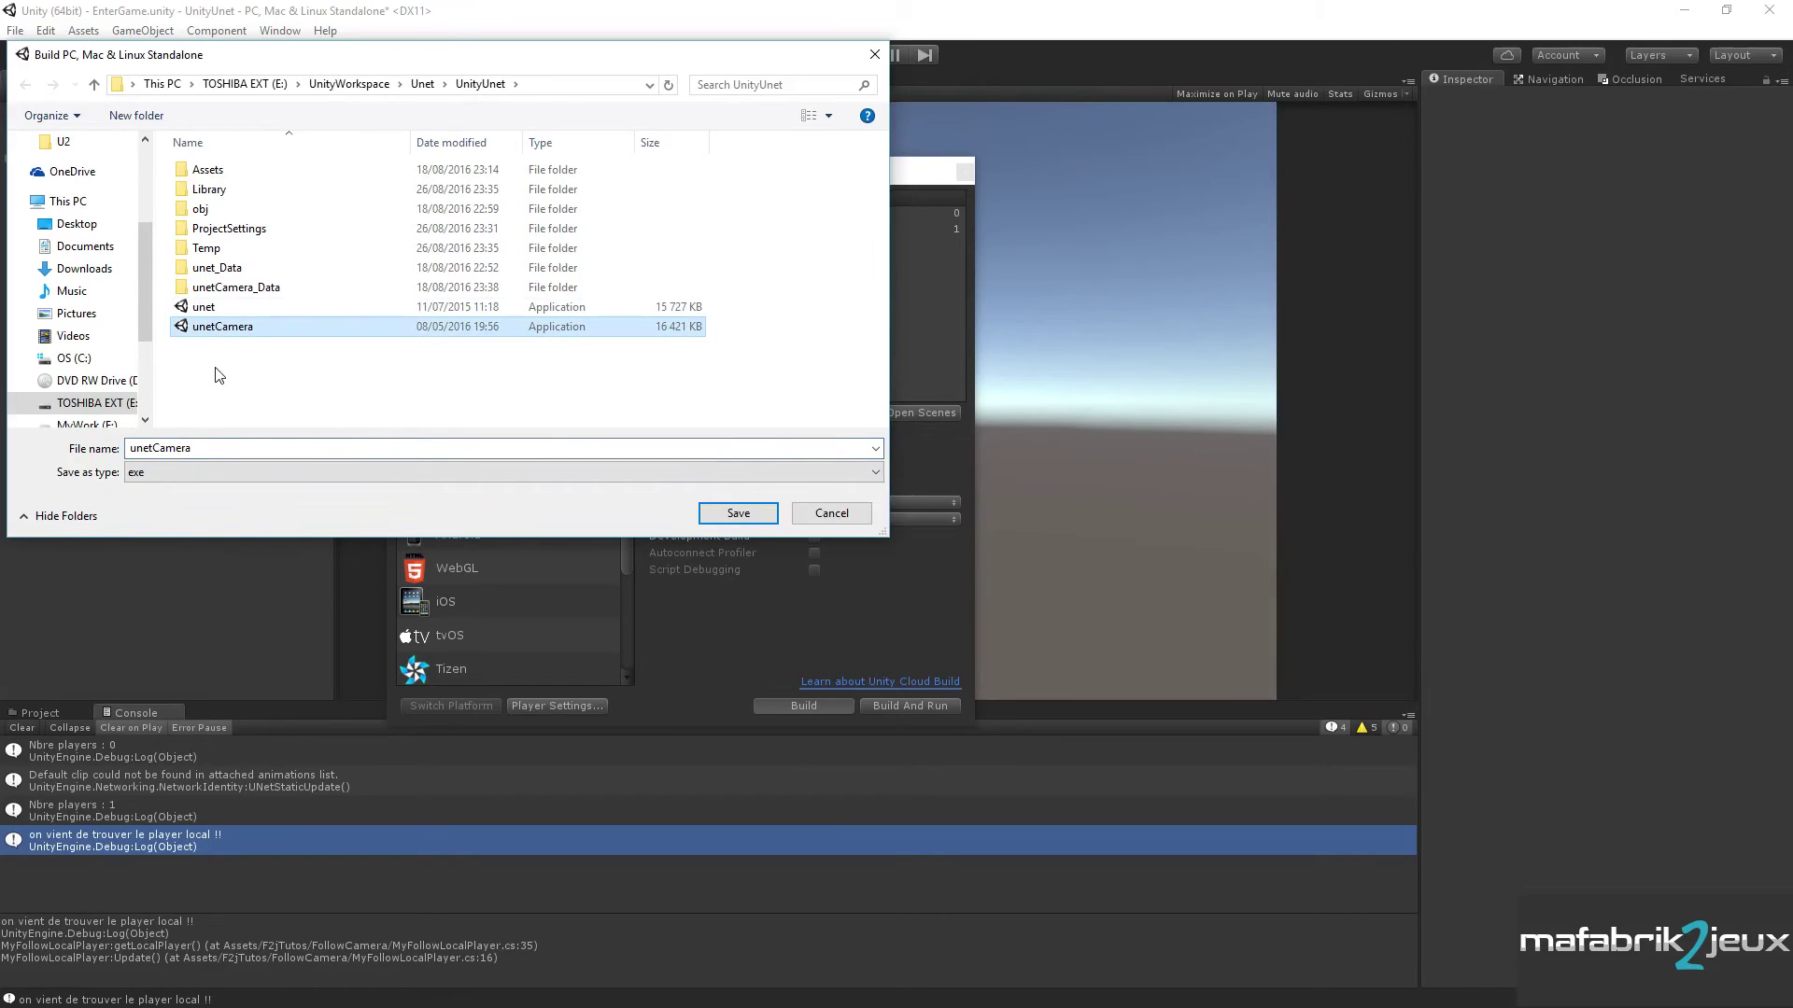
click(734, 516)
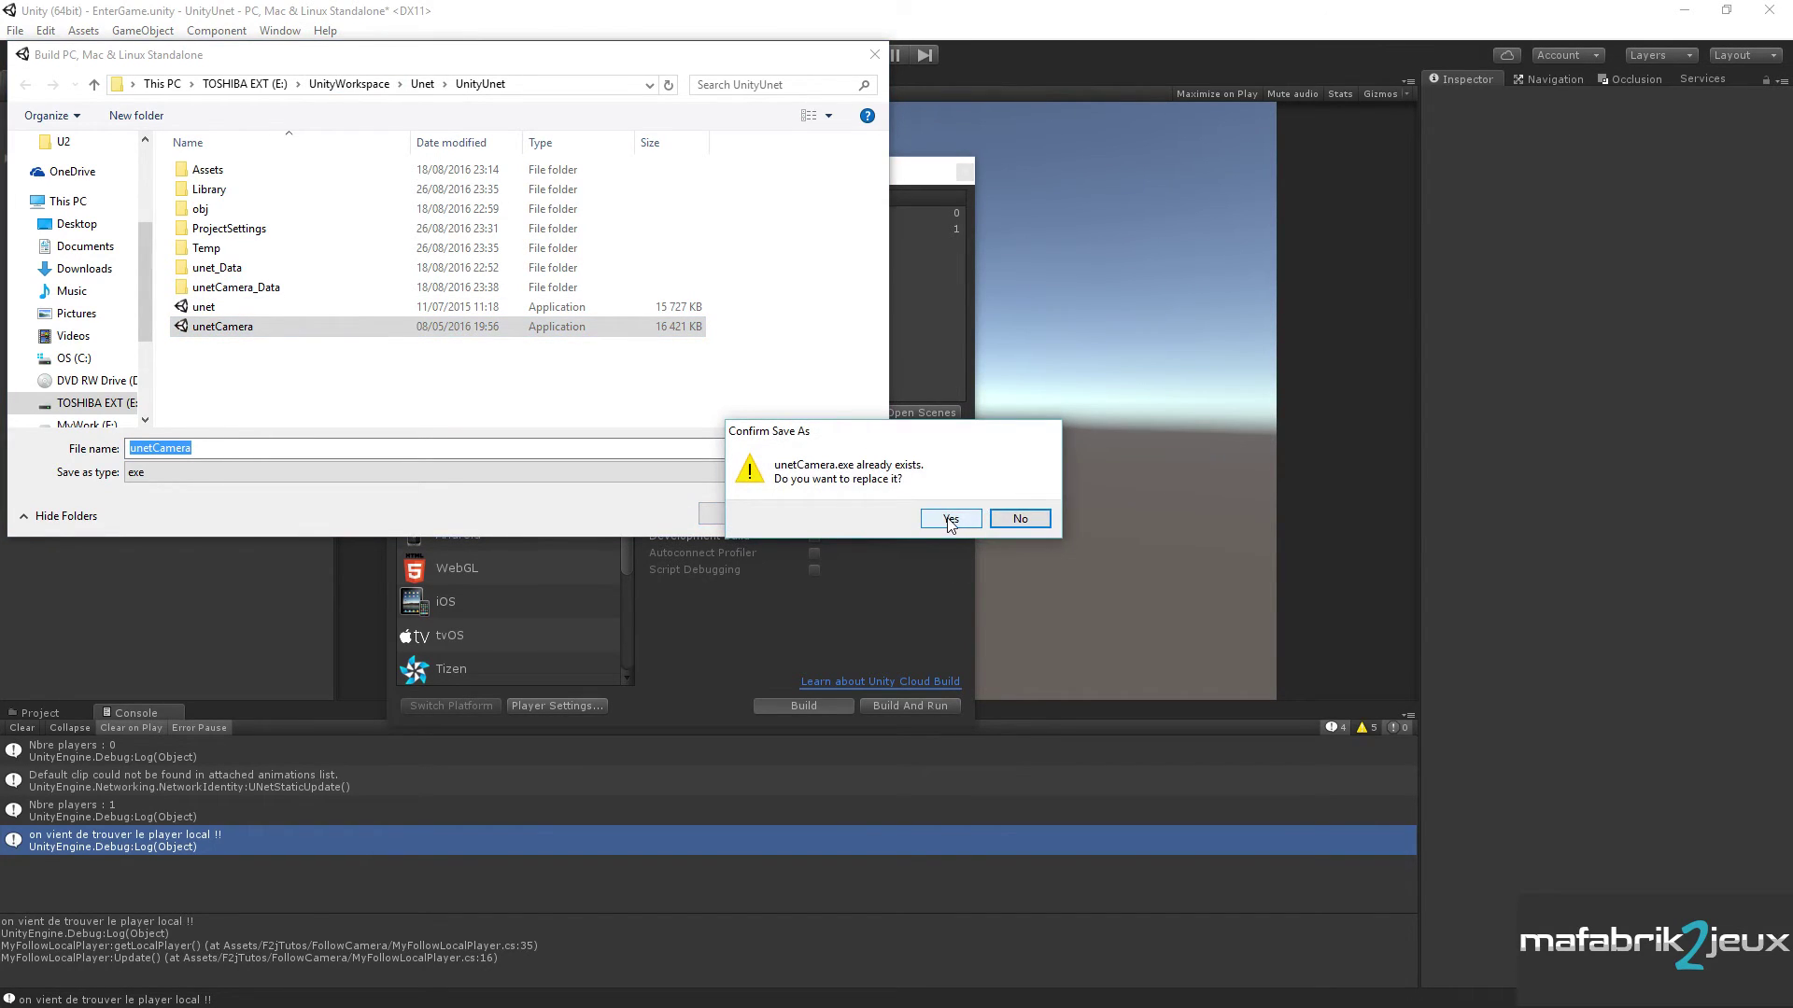
click(950, 520)
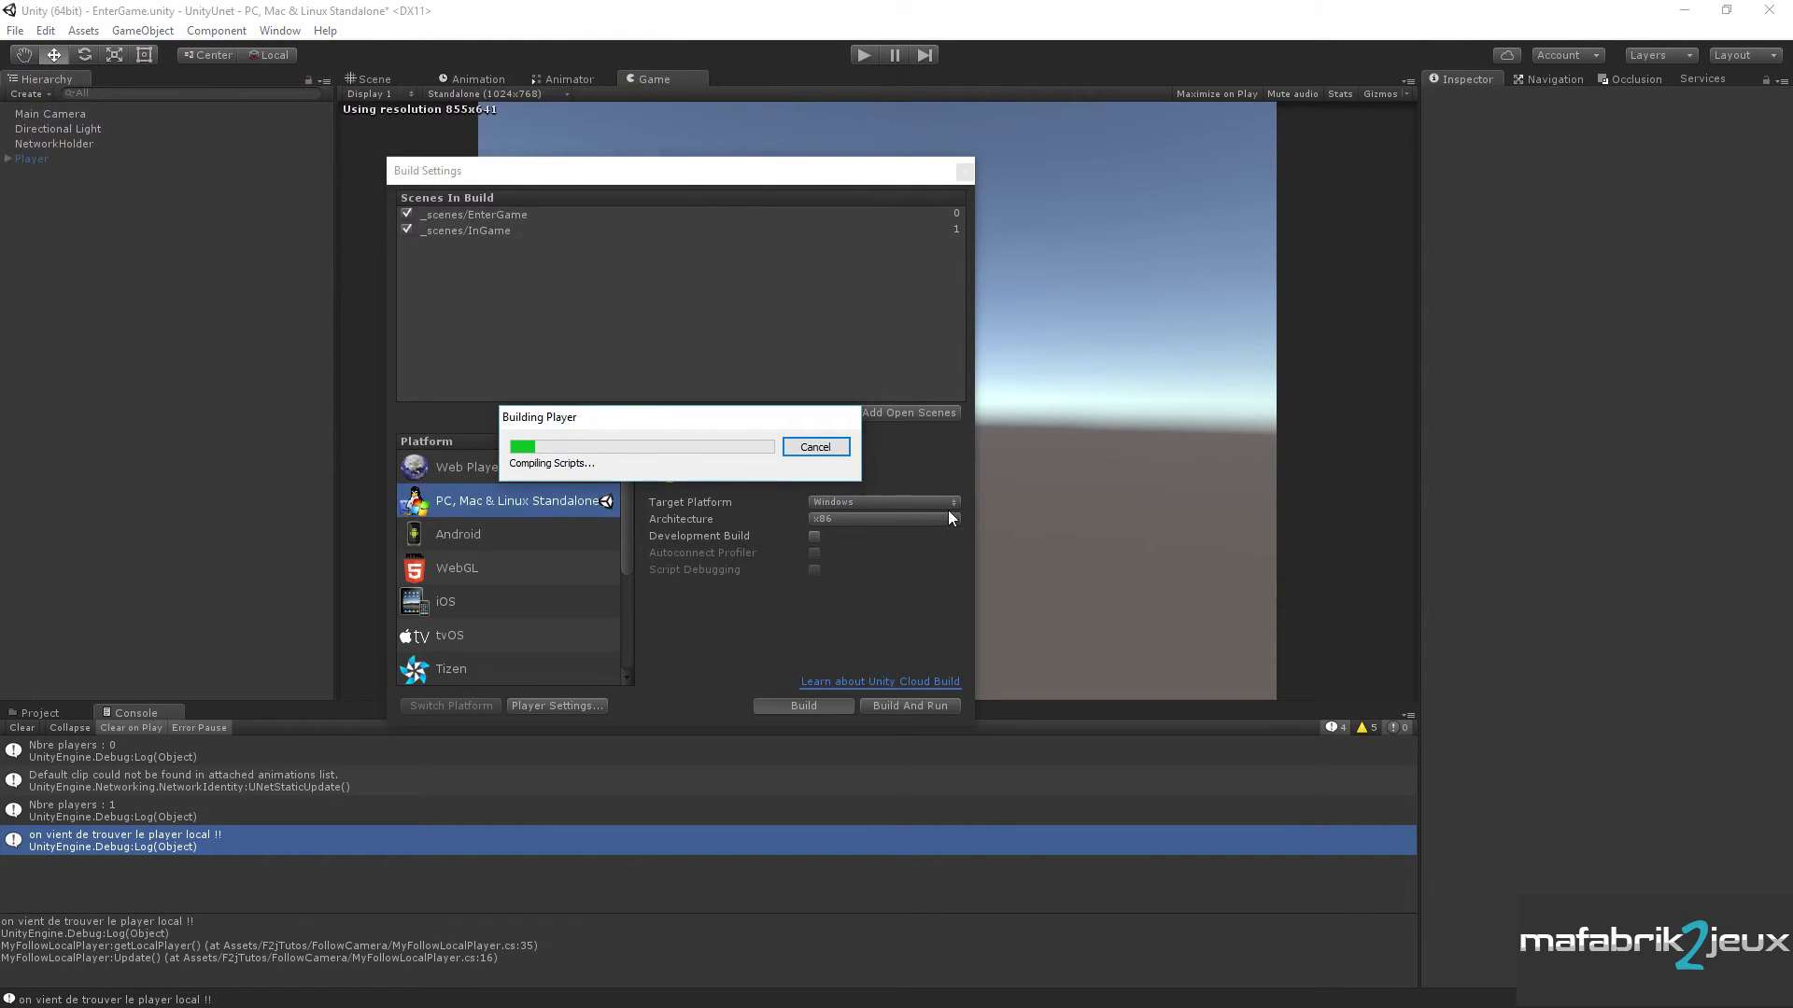
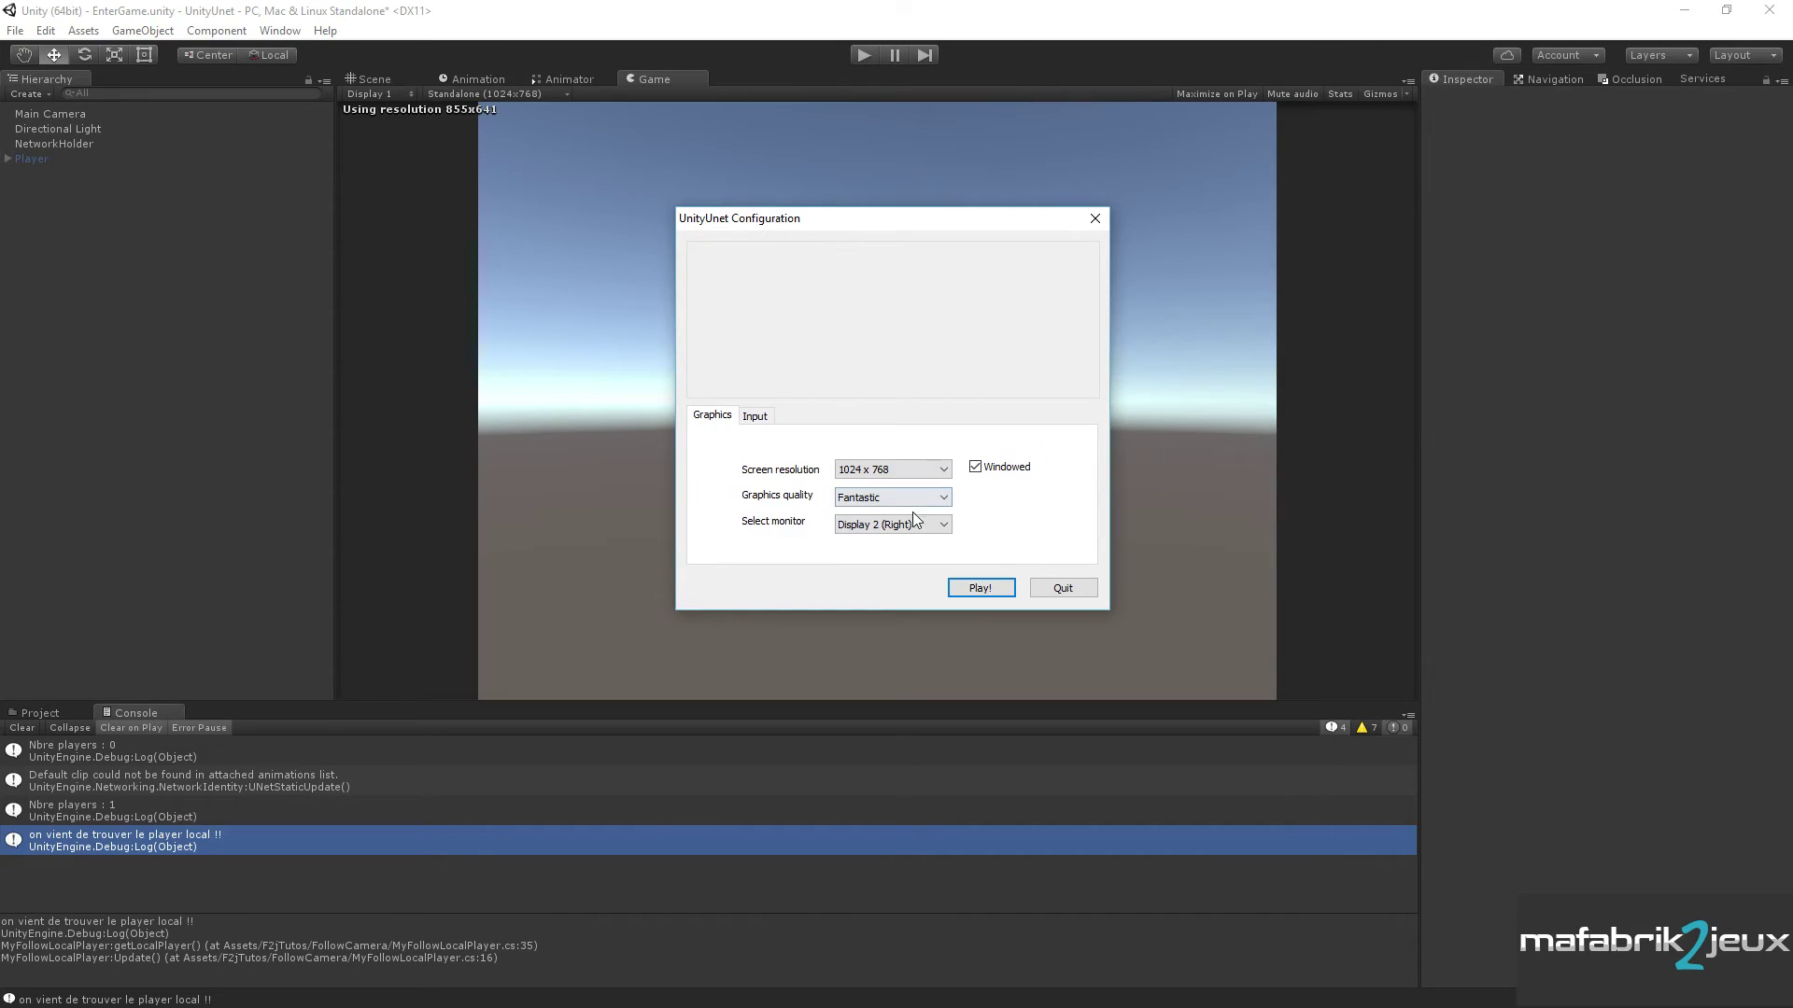
- Launch the standalone build at 800 x 600 on Display 2 (Right) and start it as LAN Host
click(887, 480)
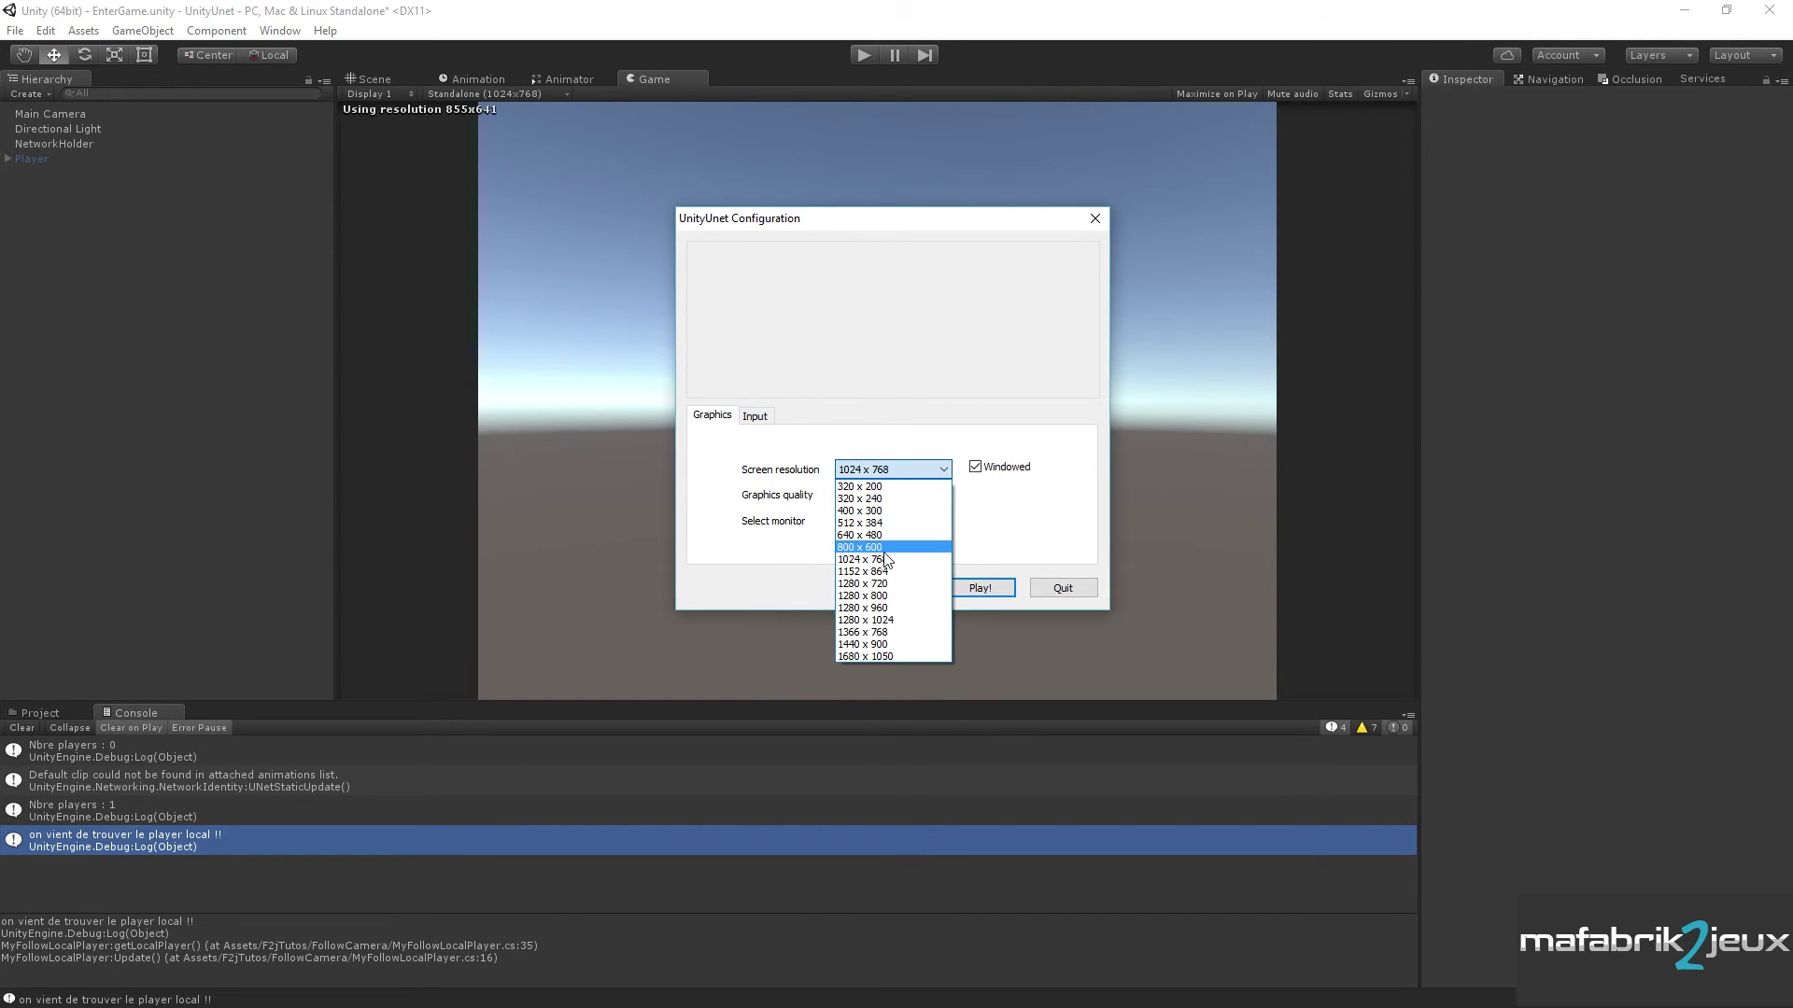
click(934, 542)
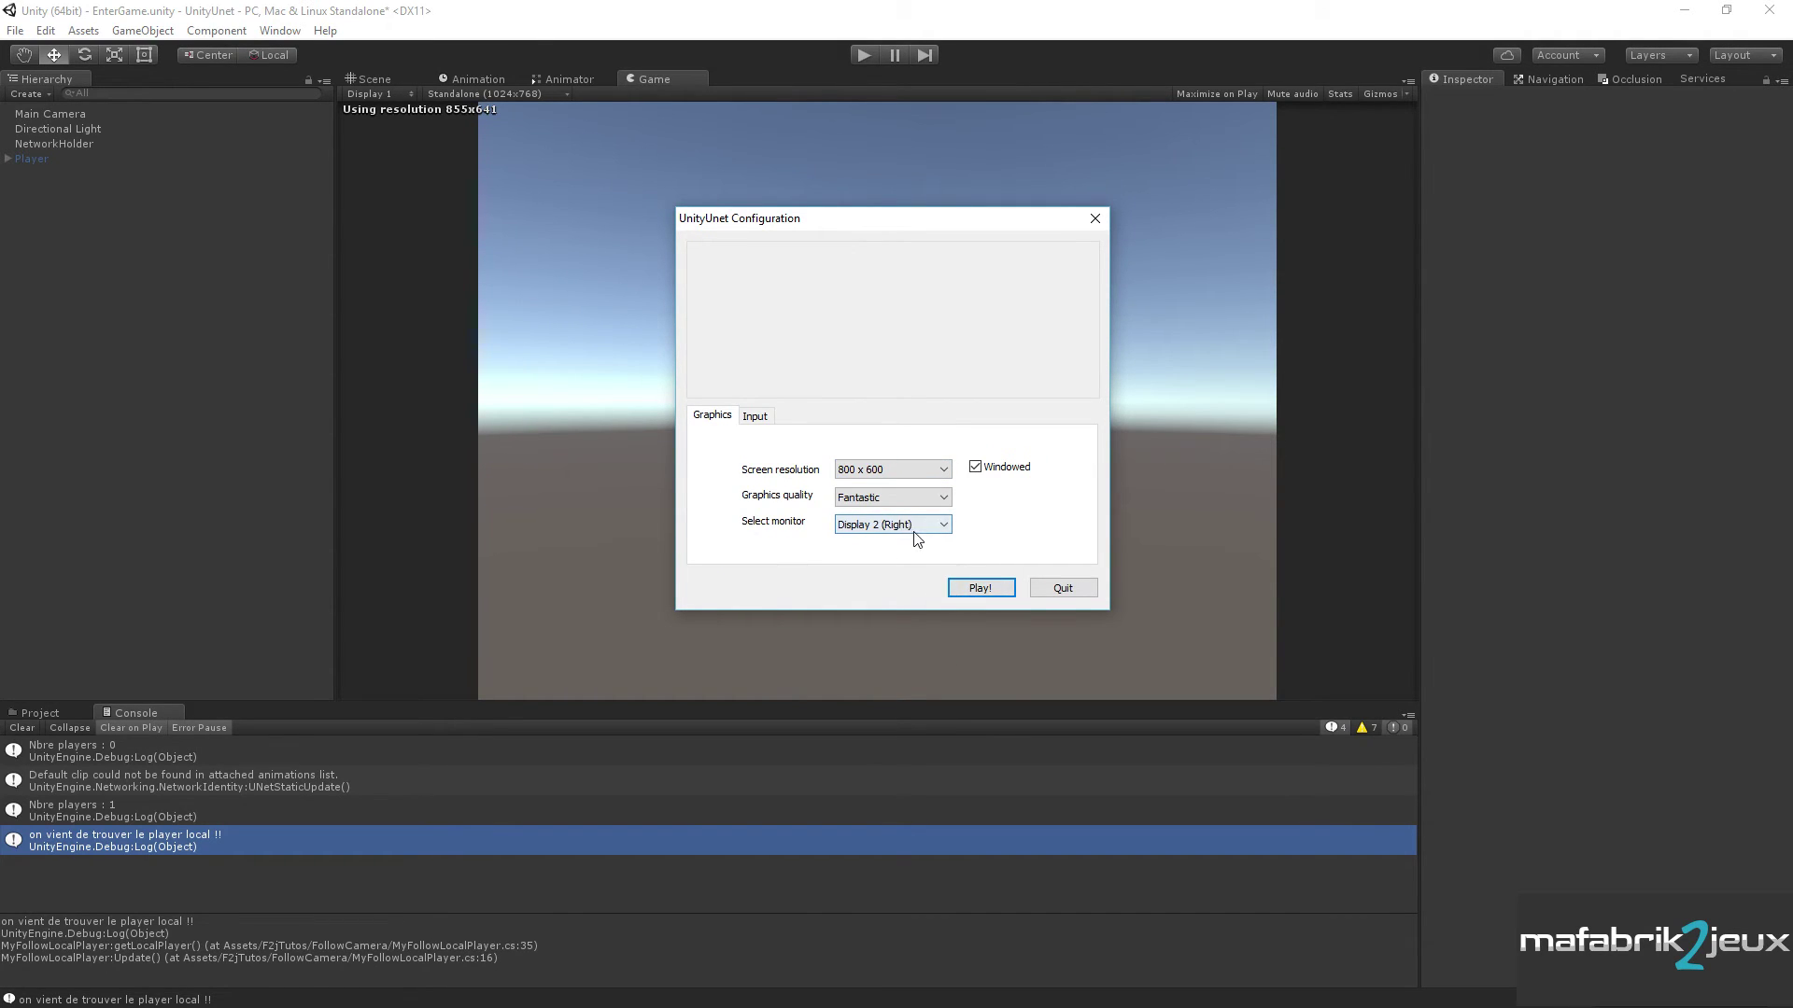
click(912, 529)
click(917, 541)
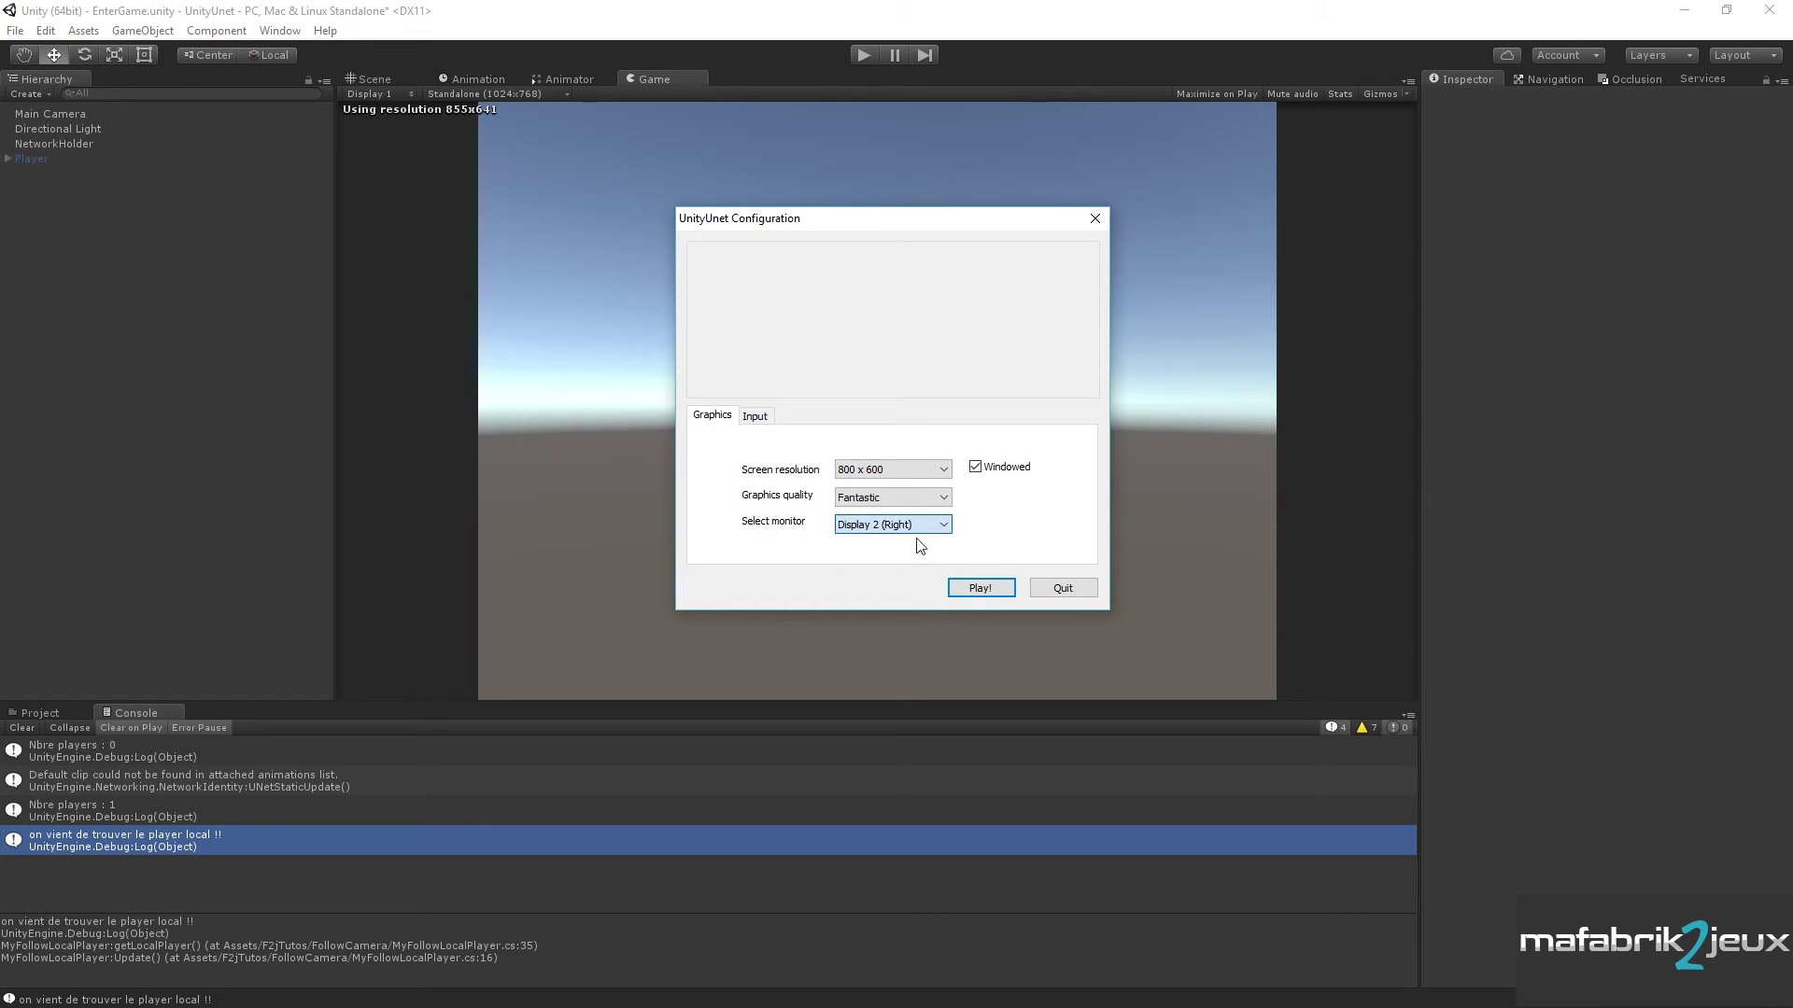
click(986, 588)
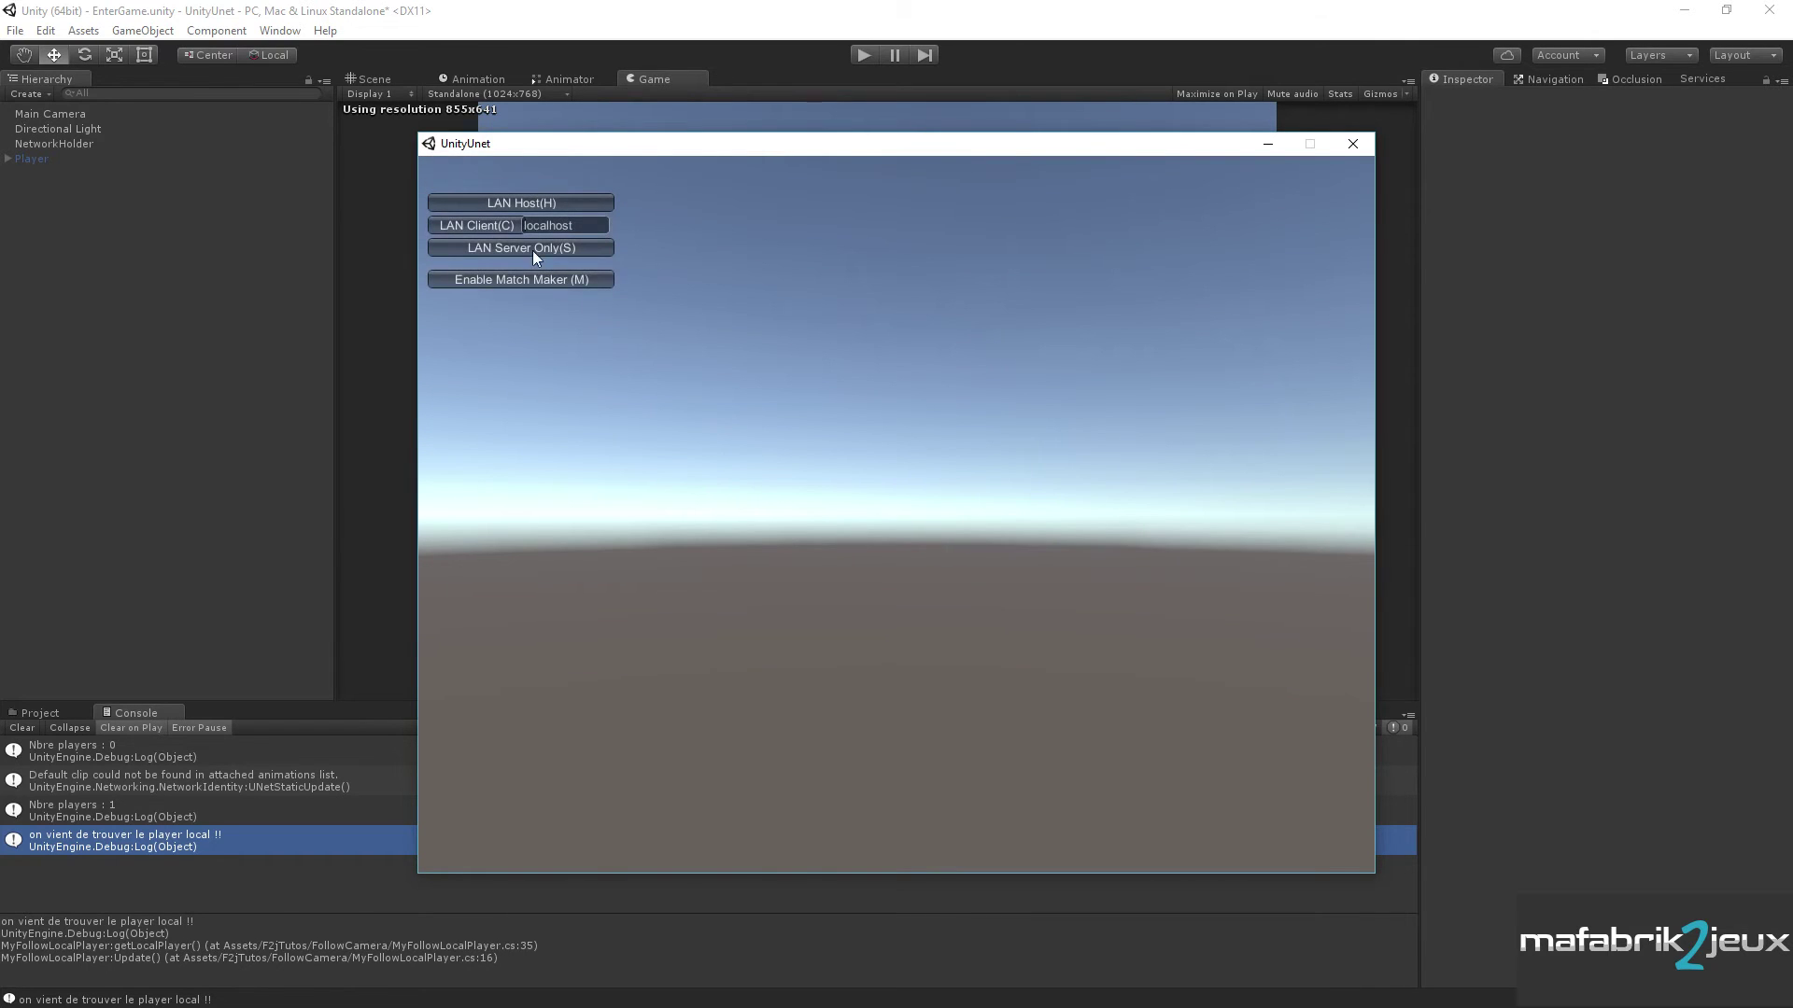
click(502, 200)
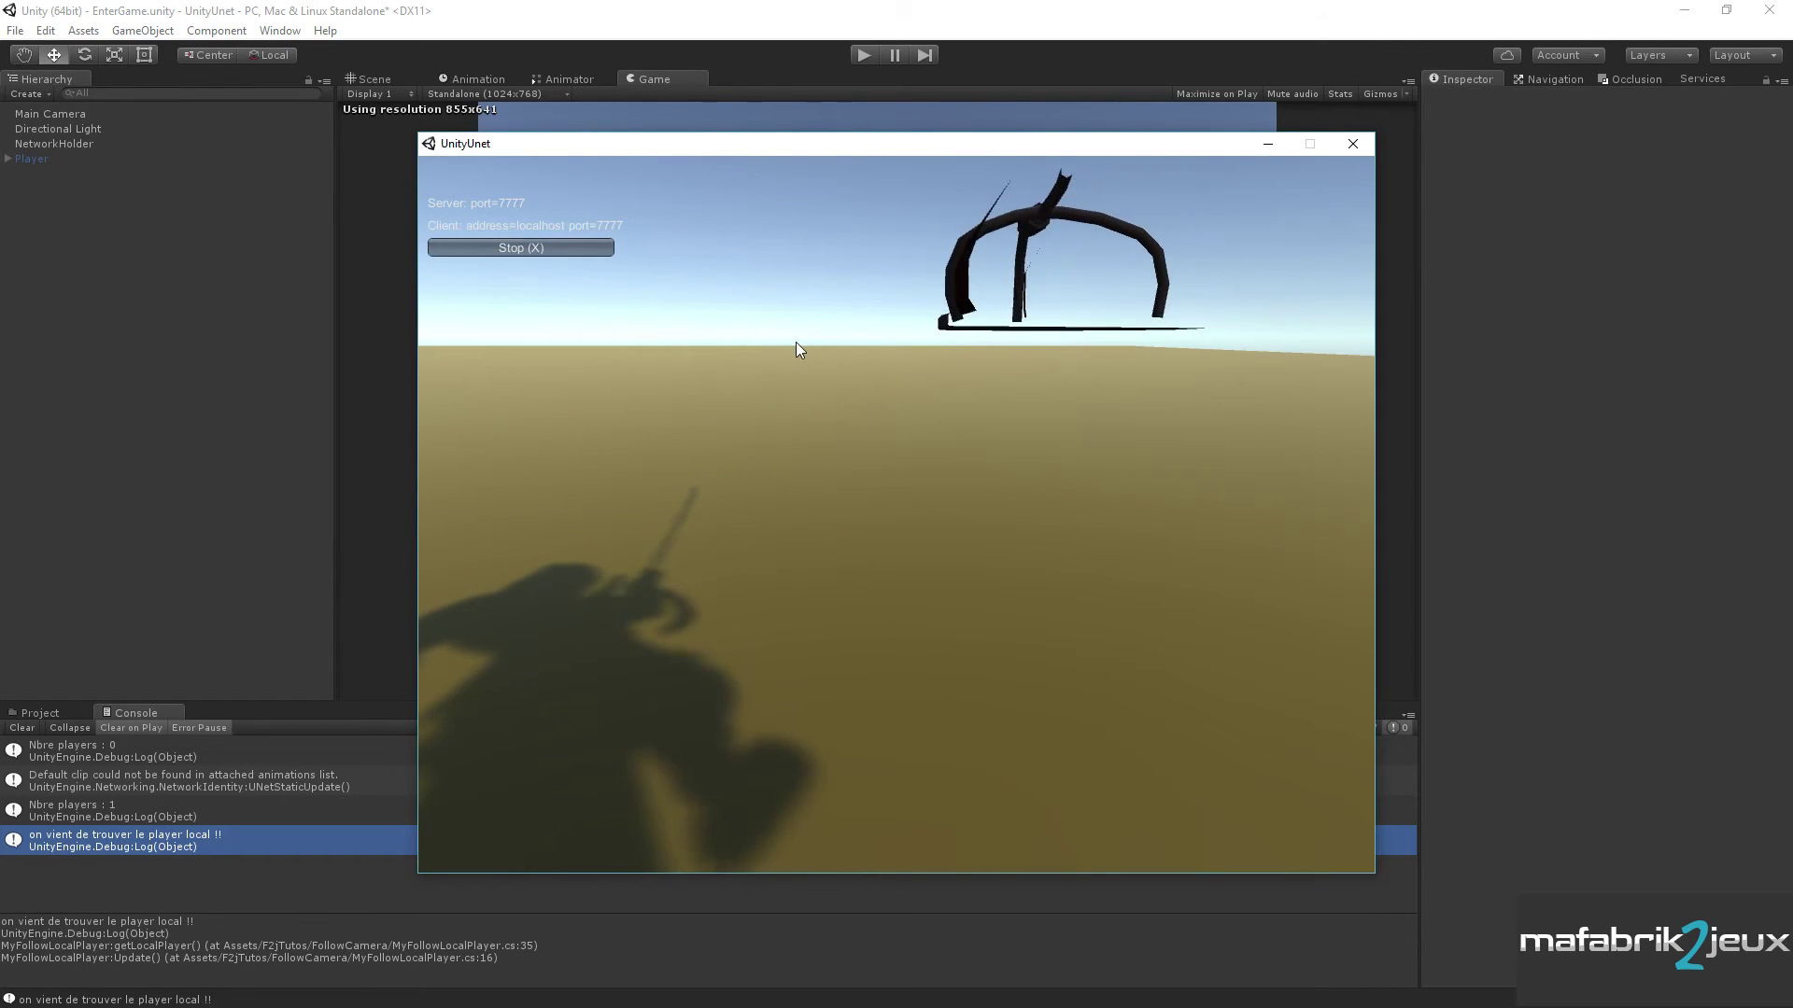
drag(791, 139, 1141, 114)
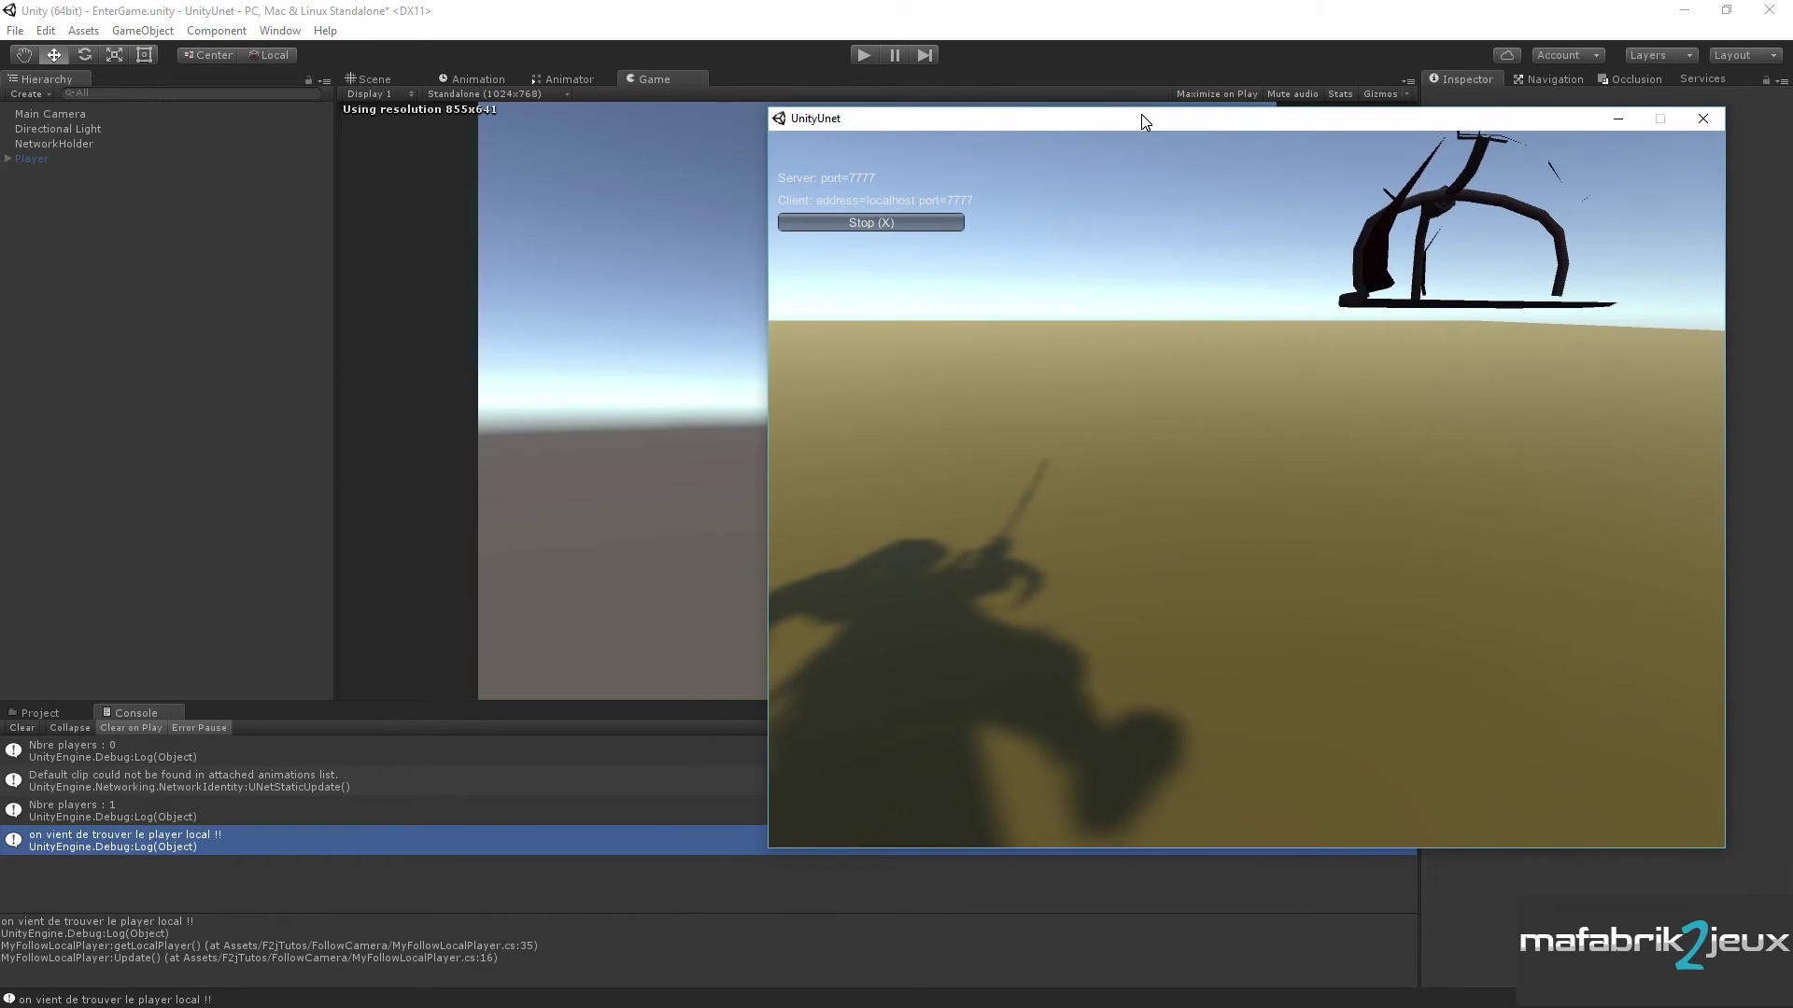
- Close Build Settings, enter Play mode and join the host as LAN Client from the editor
click(863, 60)
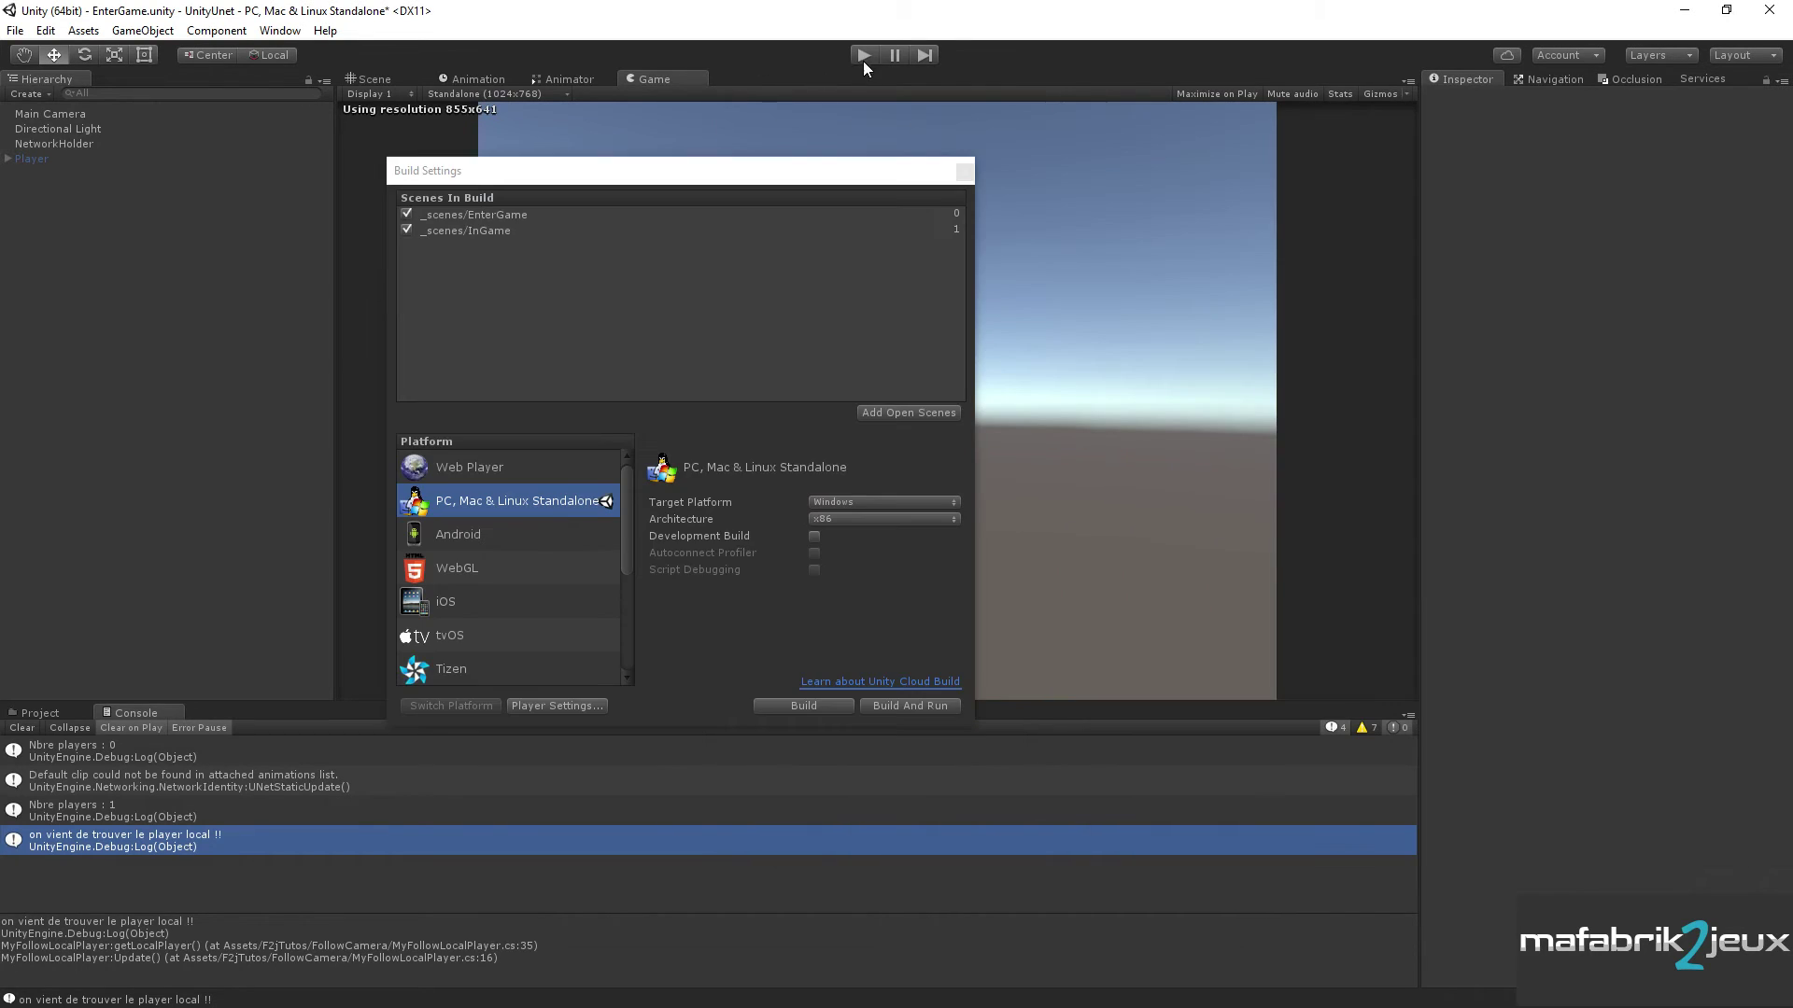
click(963, 172)
click(864, 54)
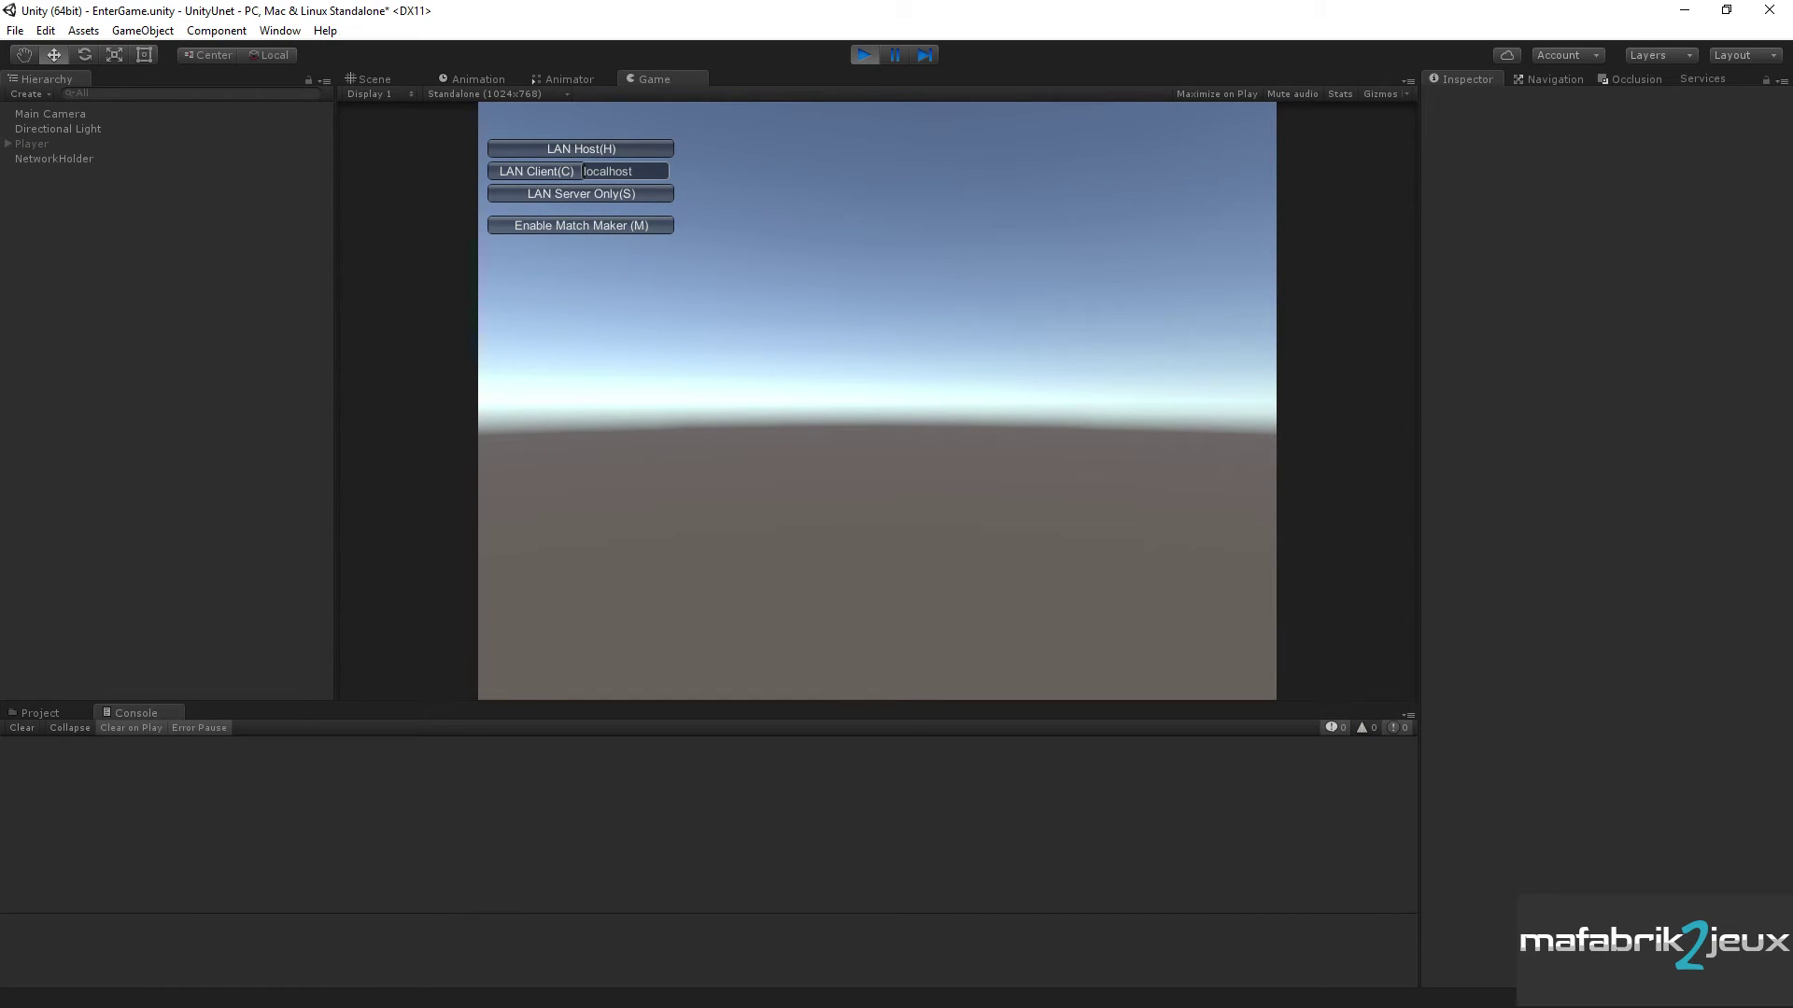
key(alt+Tab)
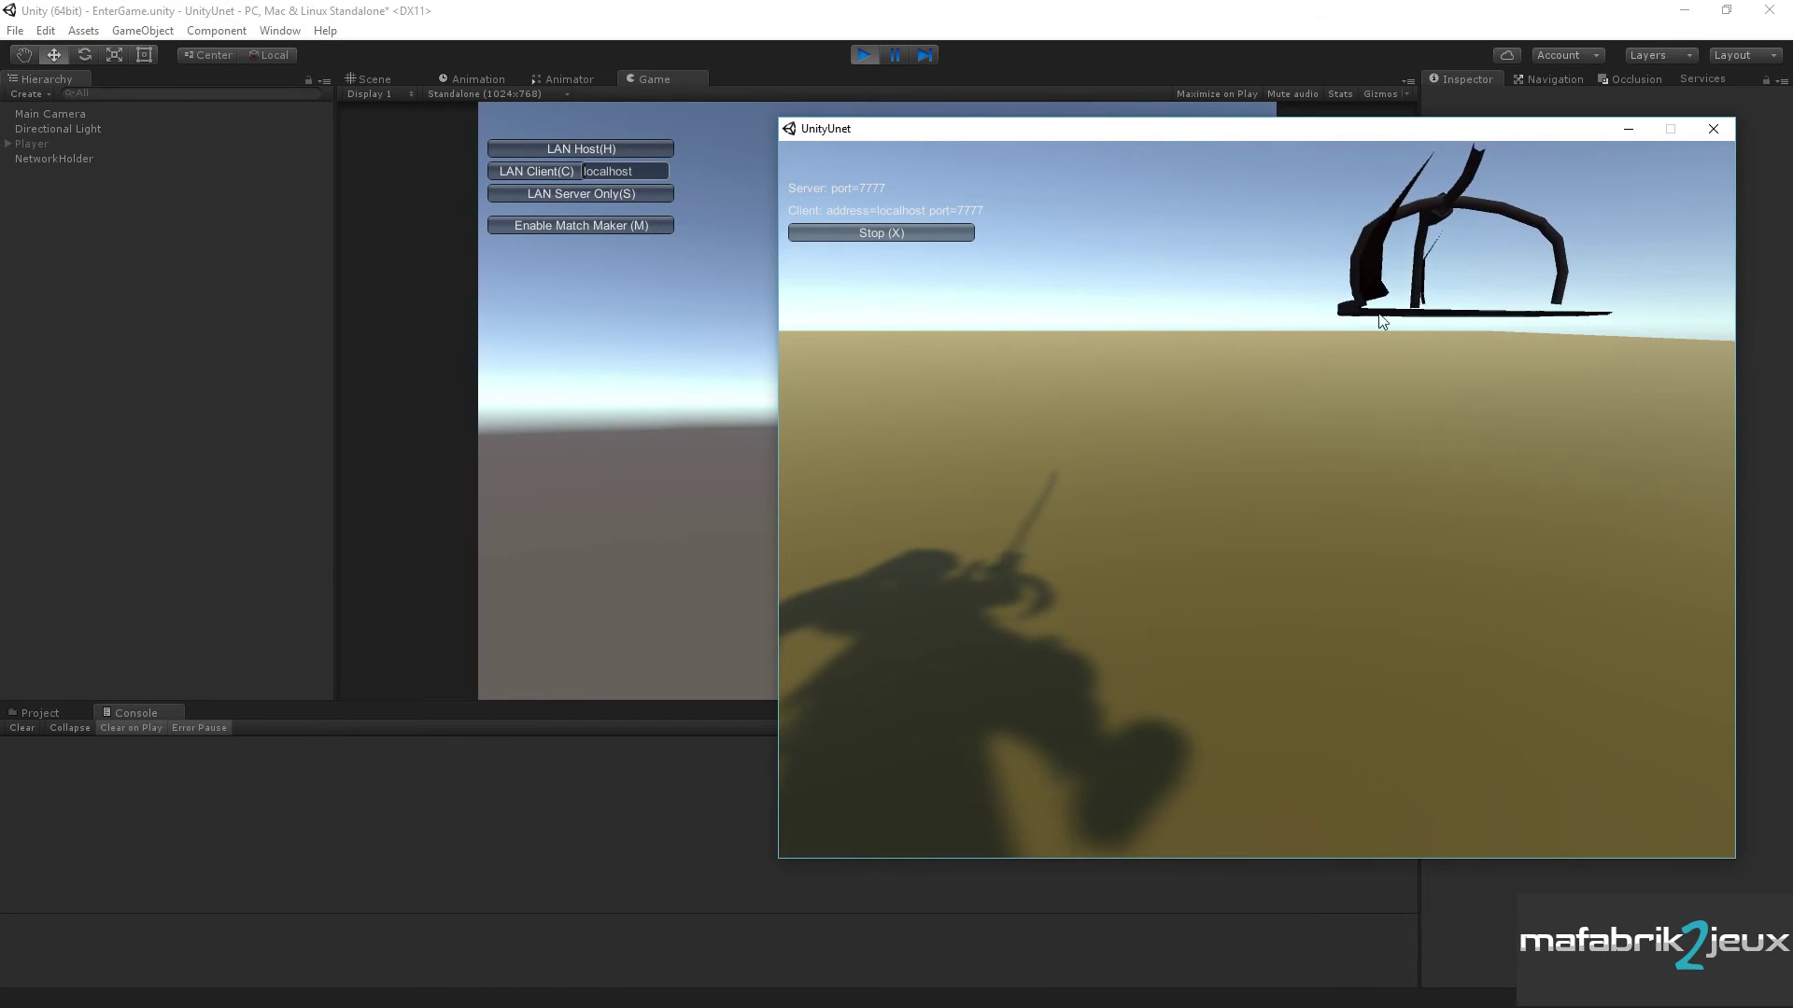
click(512, 170)
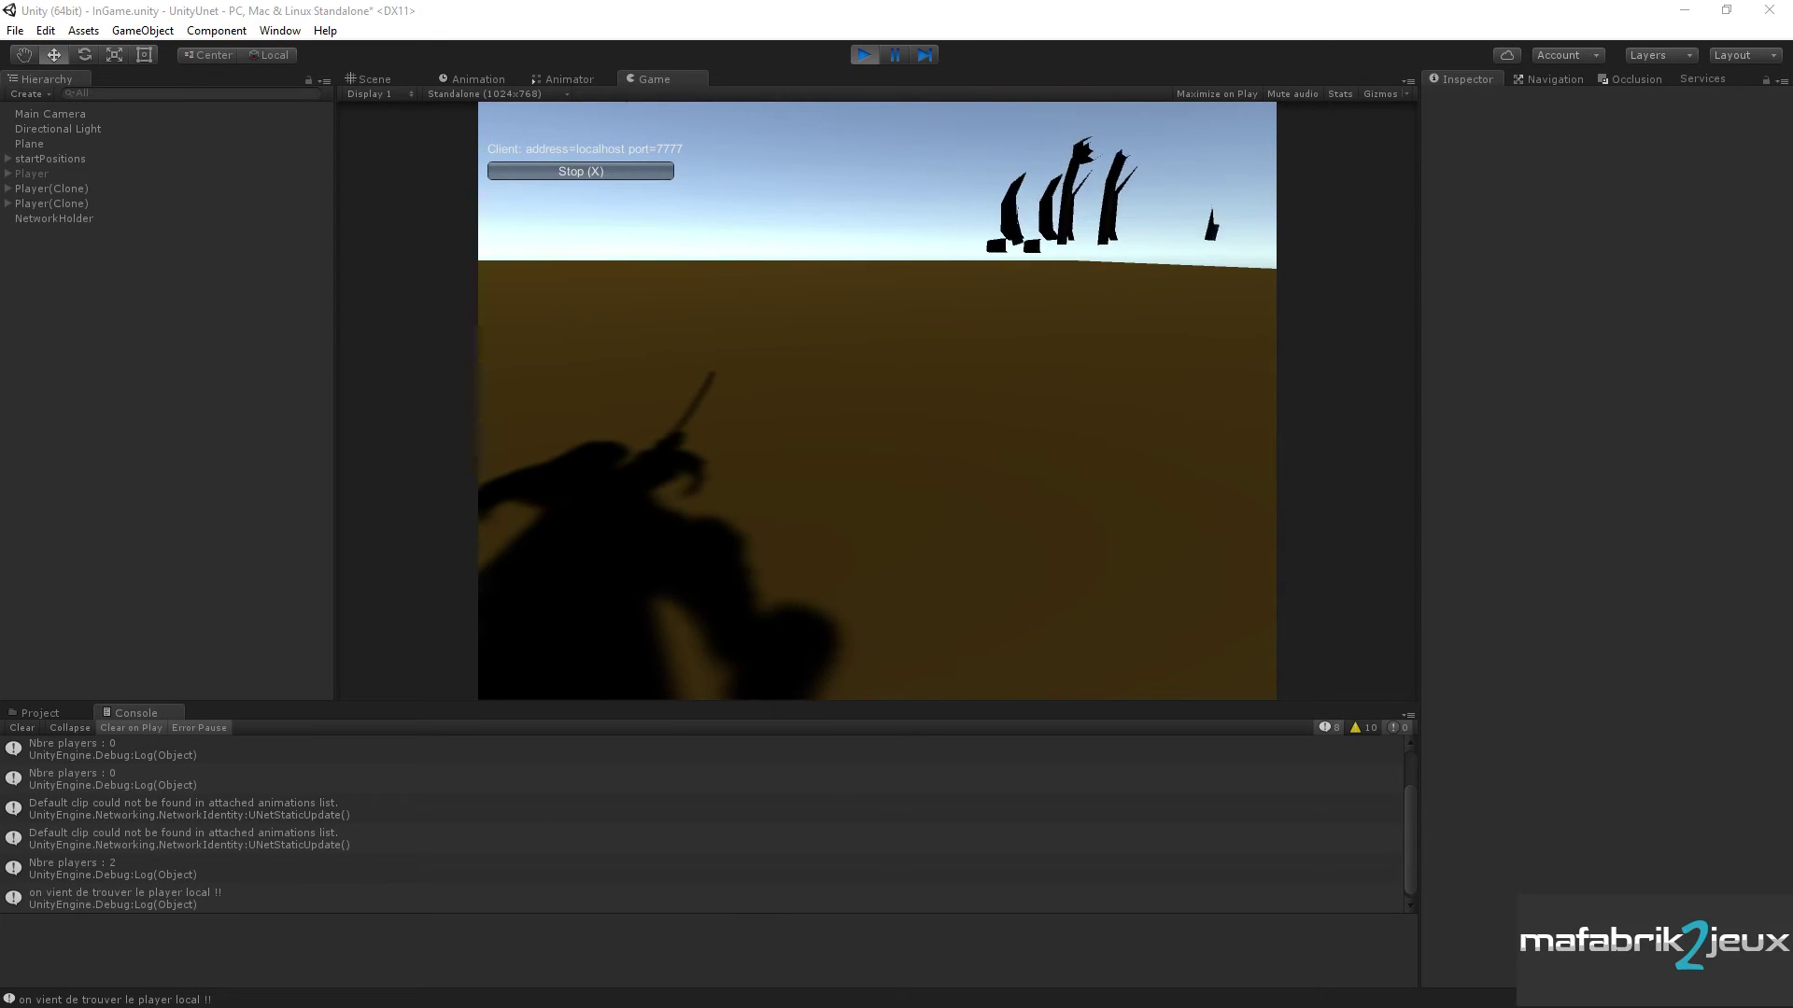
- Arrange the game windows and check the Console's 'Nbre players : 2' and local-player-found messages
key(alt+Tab)
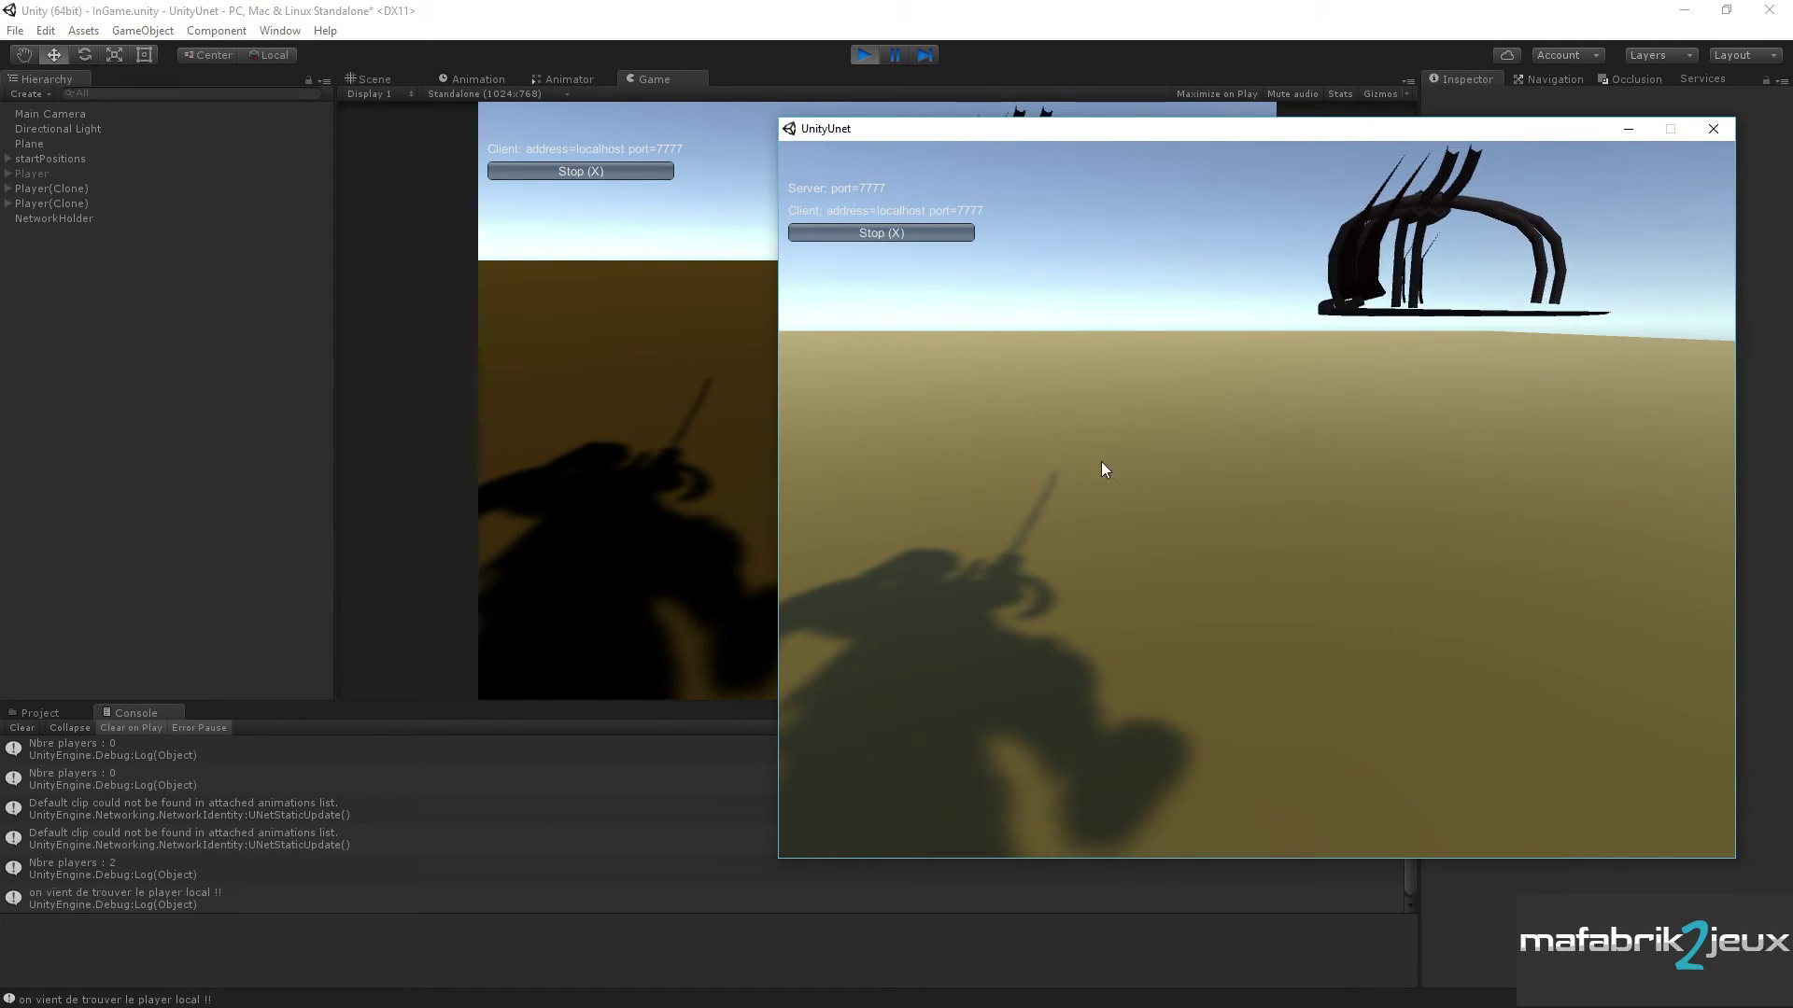
mouse_move(1268, 136)
mouse_down()
mouse_move(1260, 287)
mouse_move(1237, 248)
mouse_up()
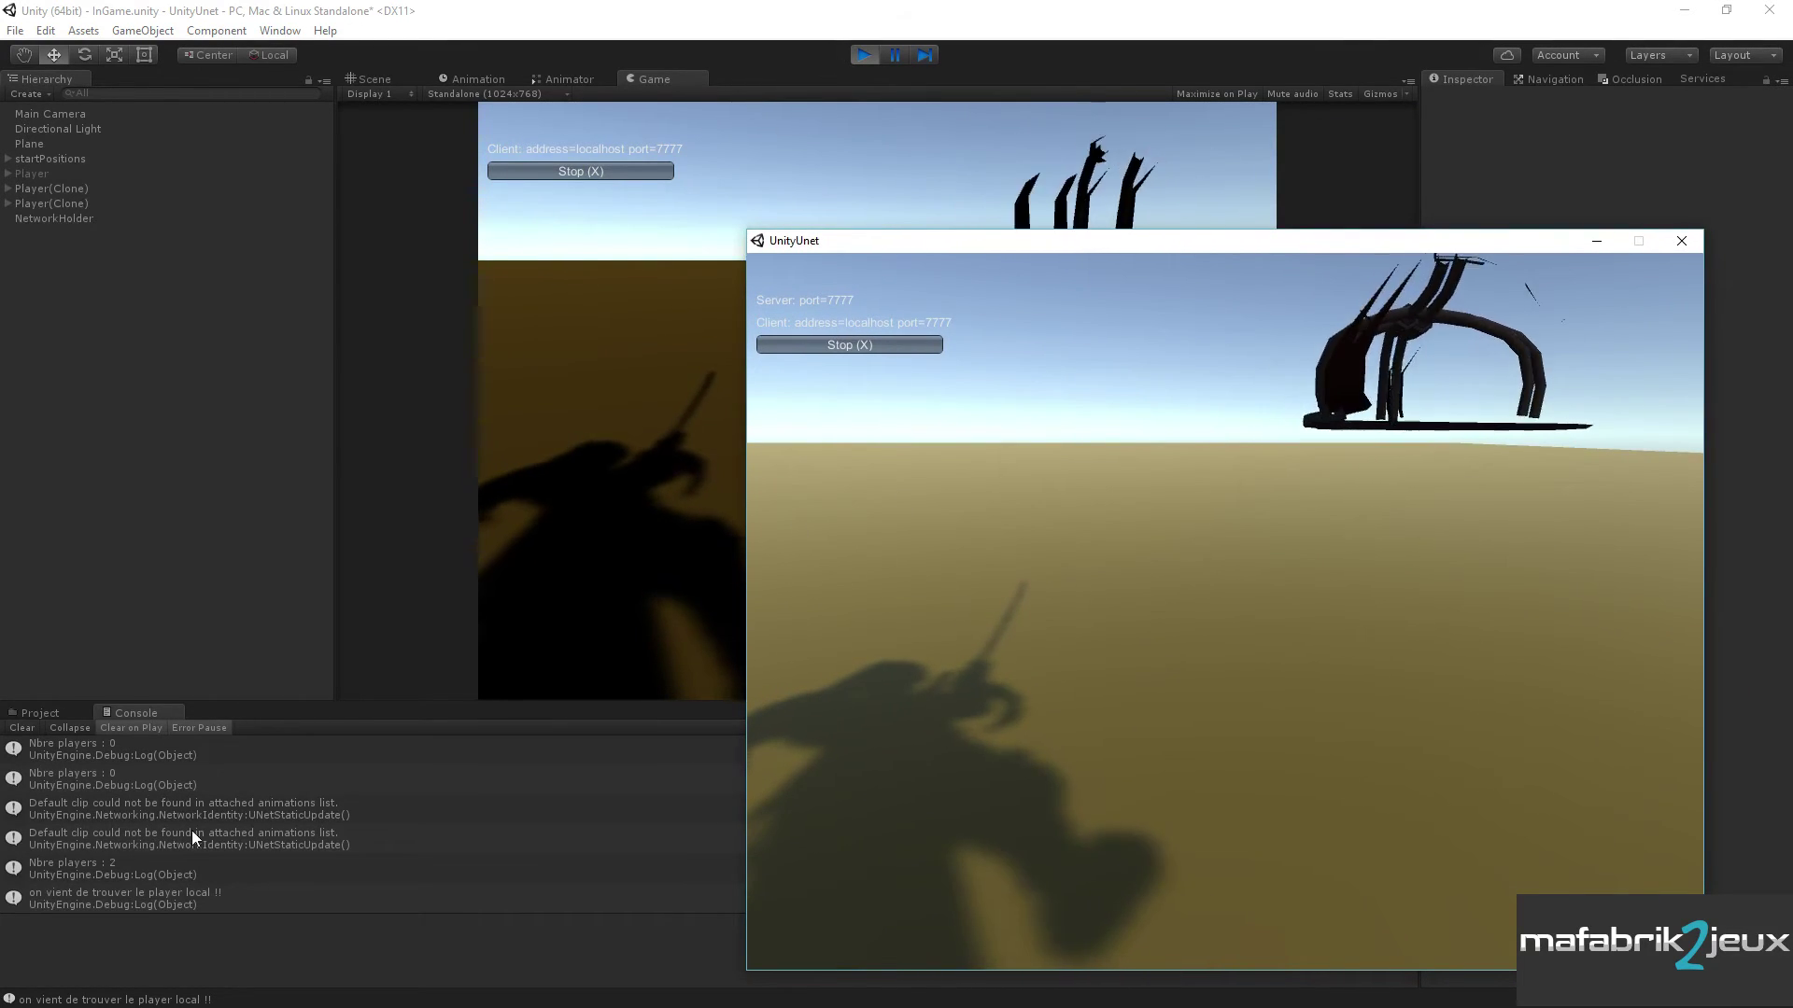
click(94, 864)
click(114, 900)
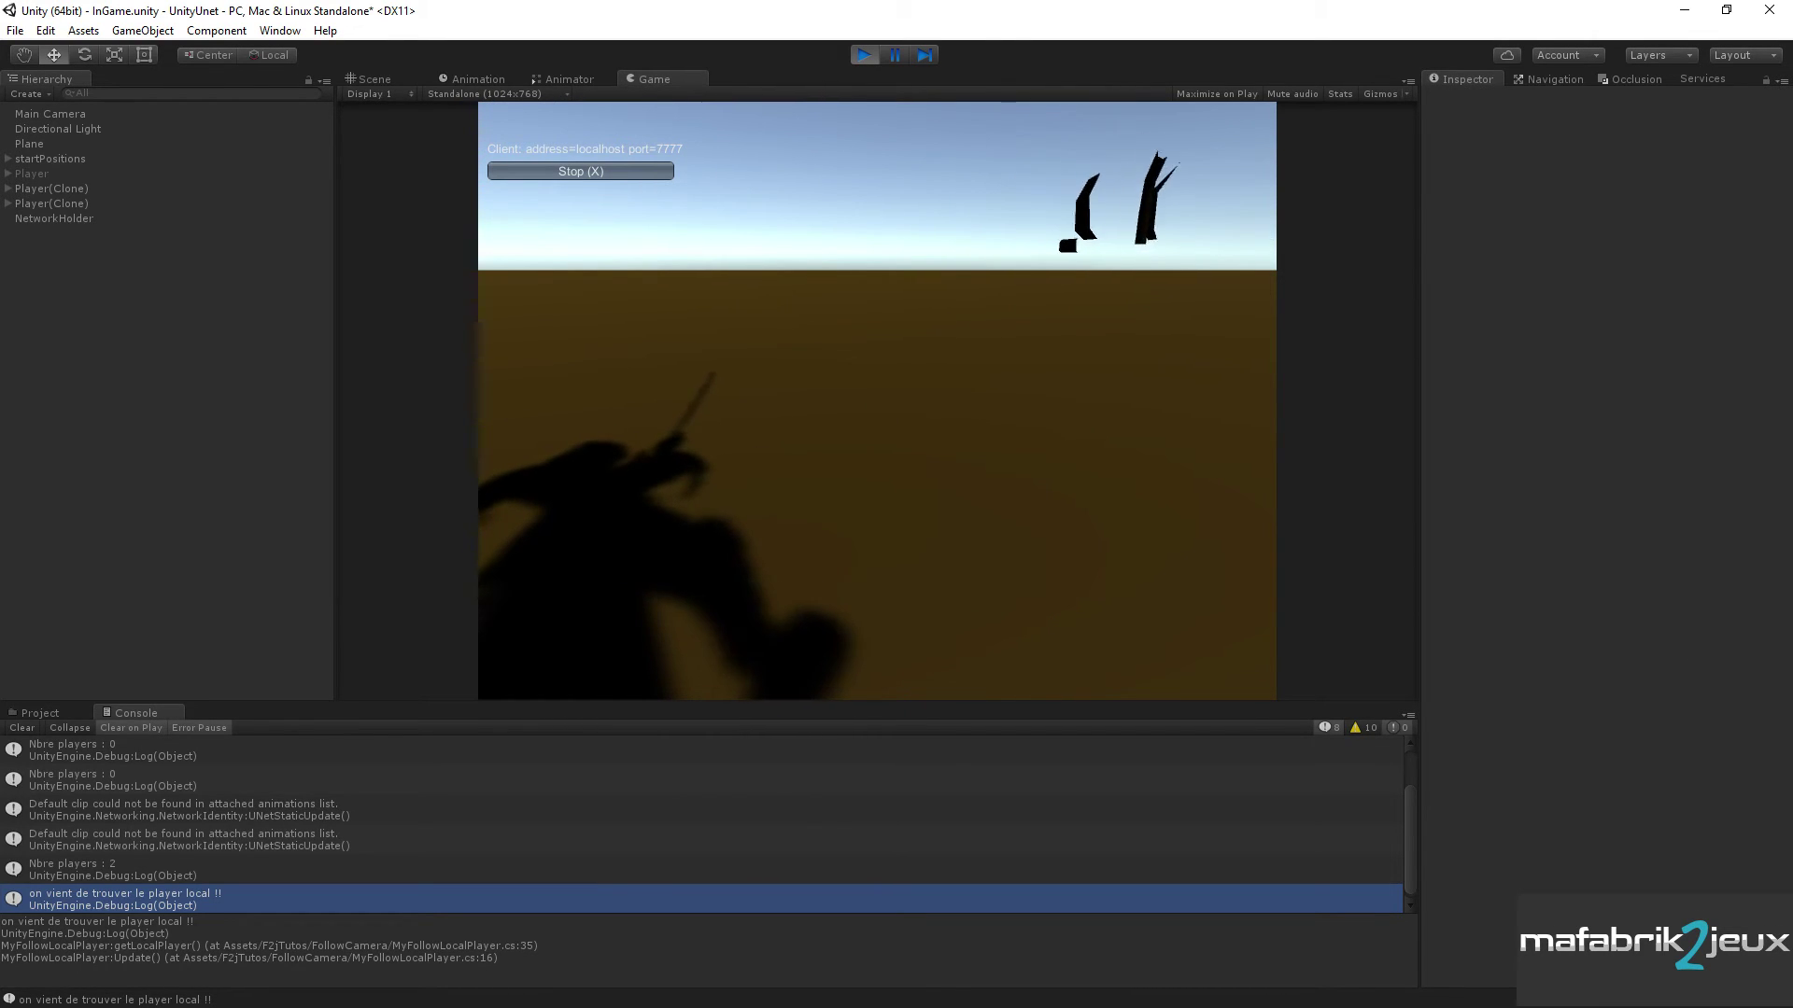
key(alt+Tab)
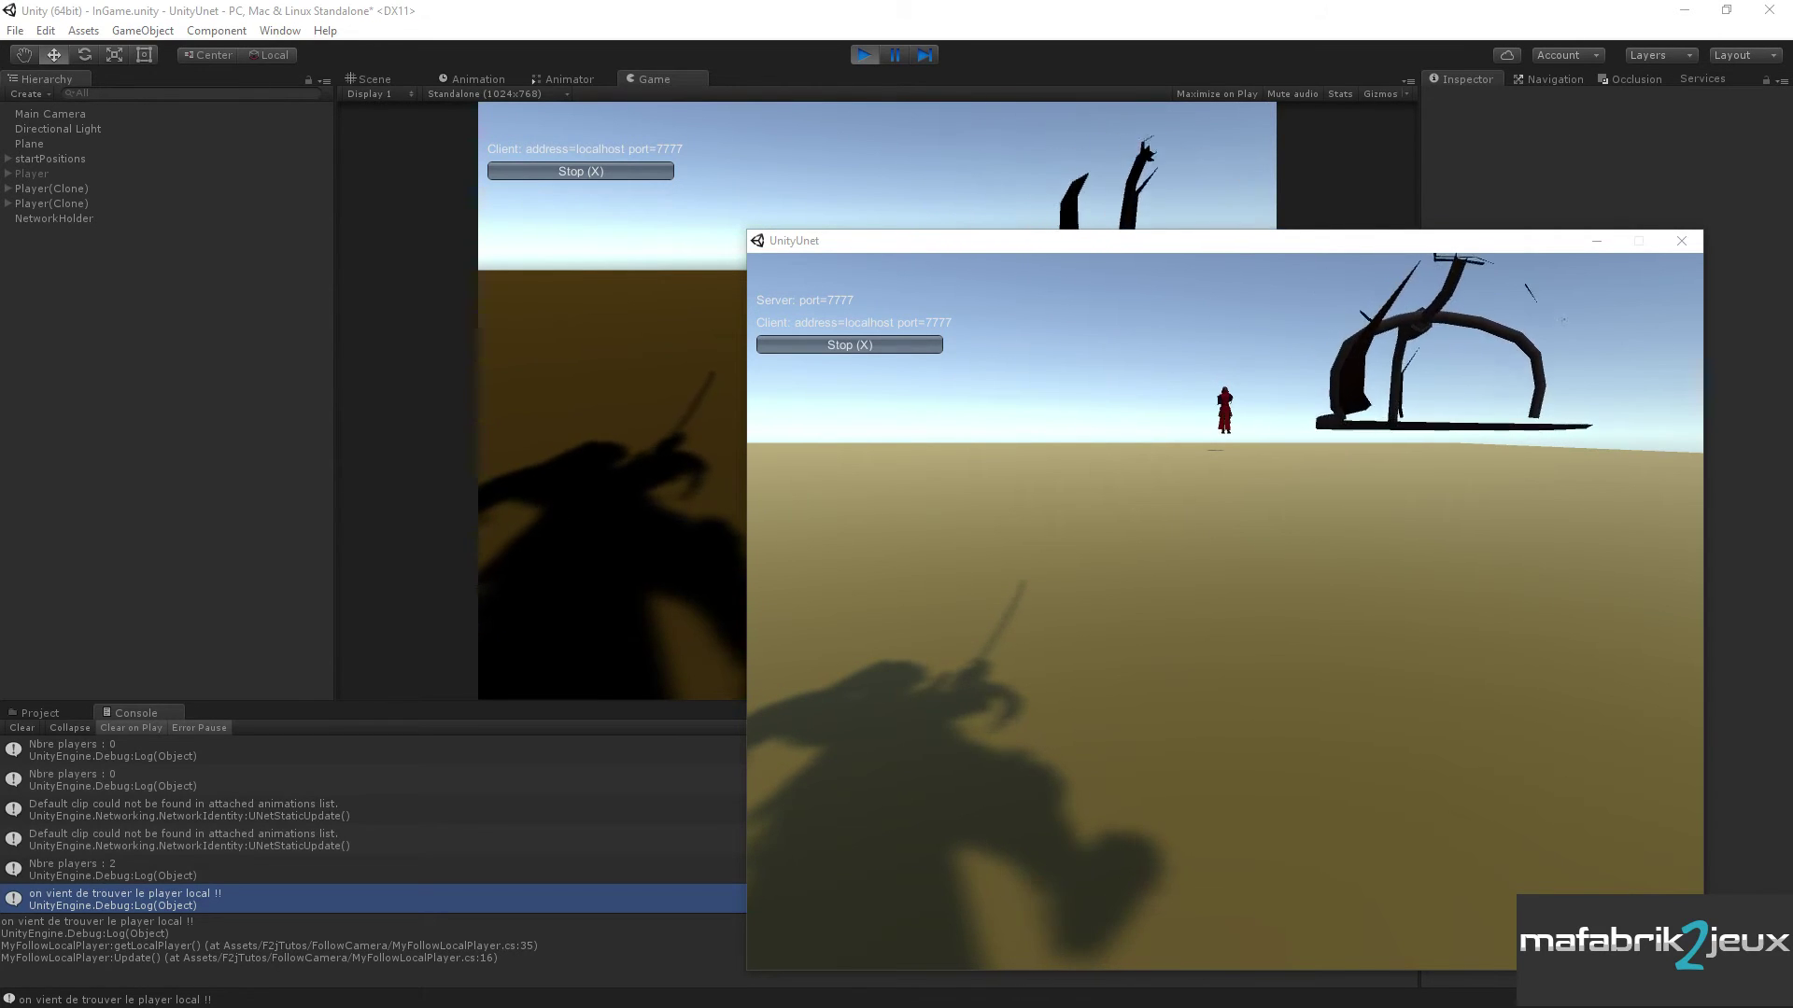
drag(1001, 381, 416, 247)
- Launch a third instance at 640 x 480 and connect it as LAN Client
click(425, 486)
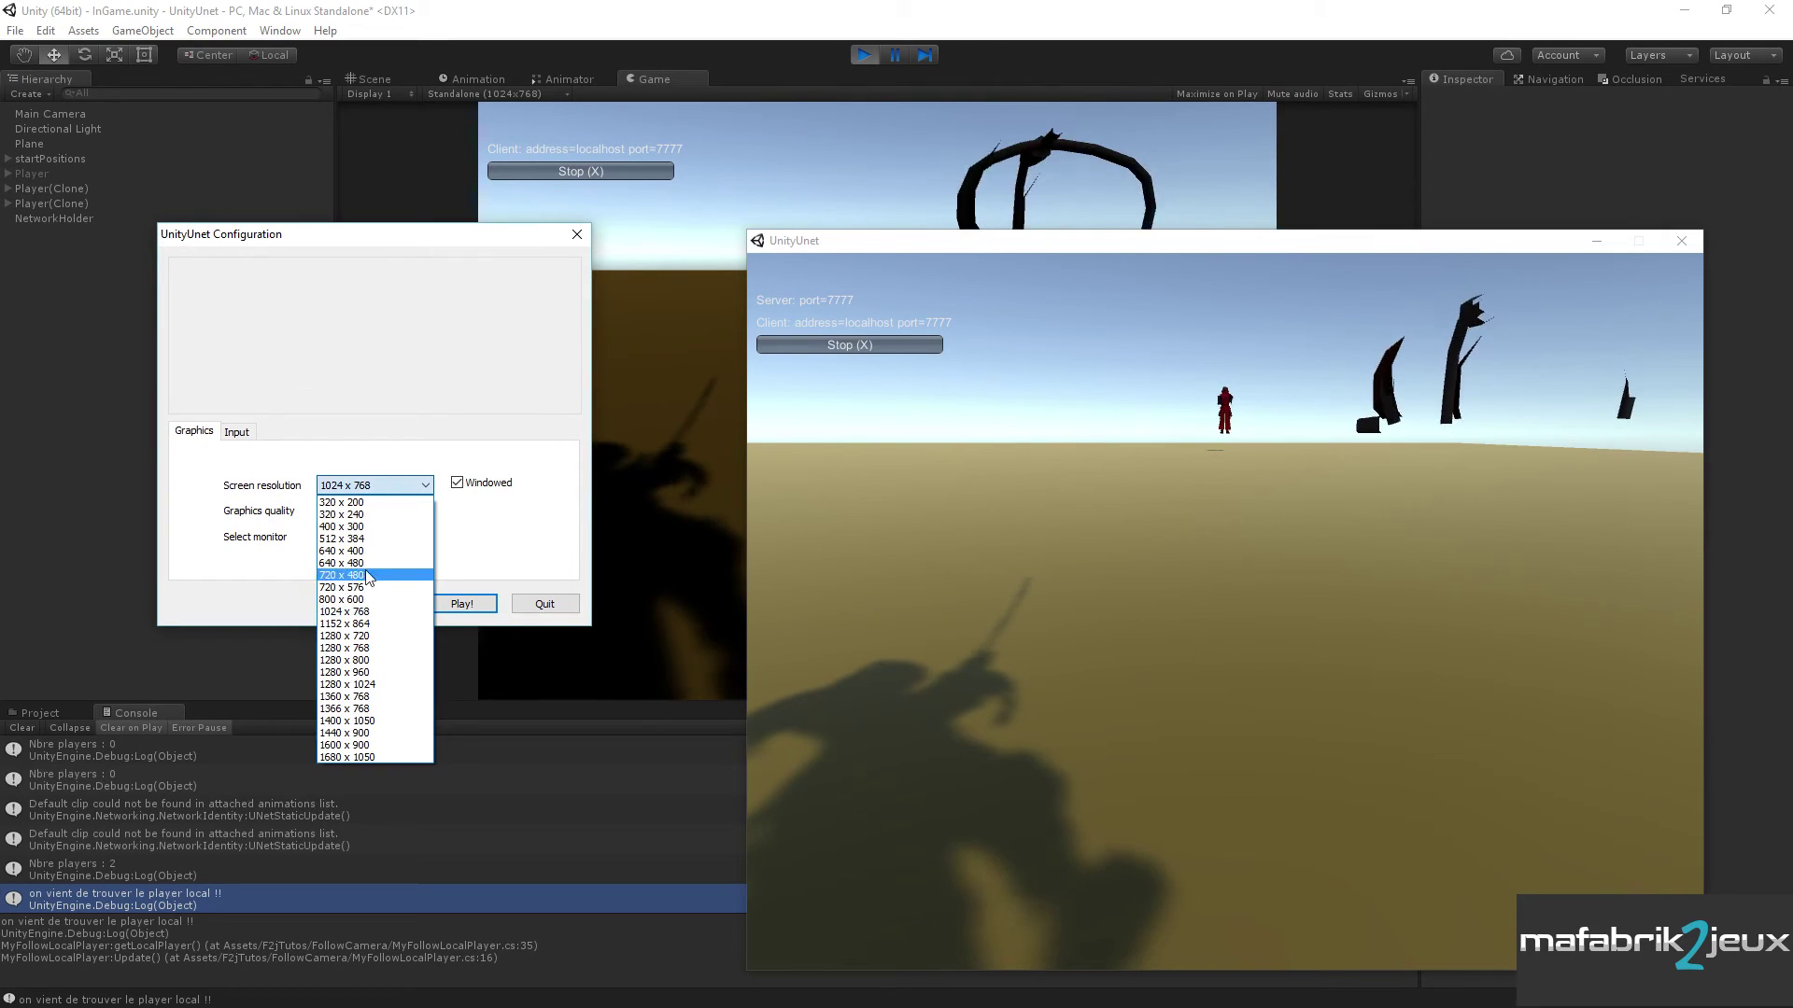
click(342, 563)
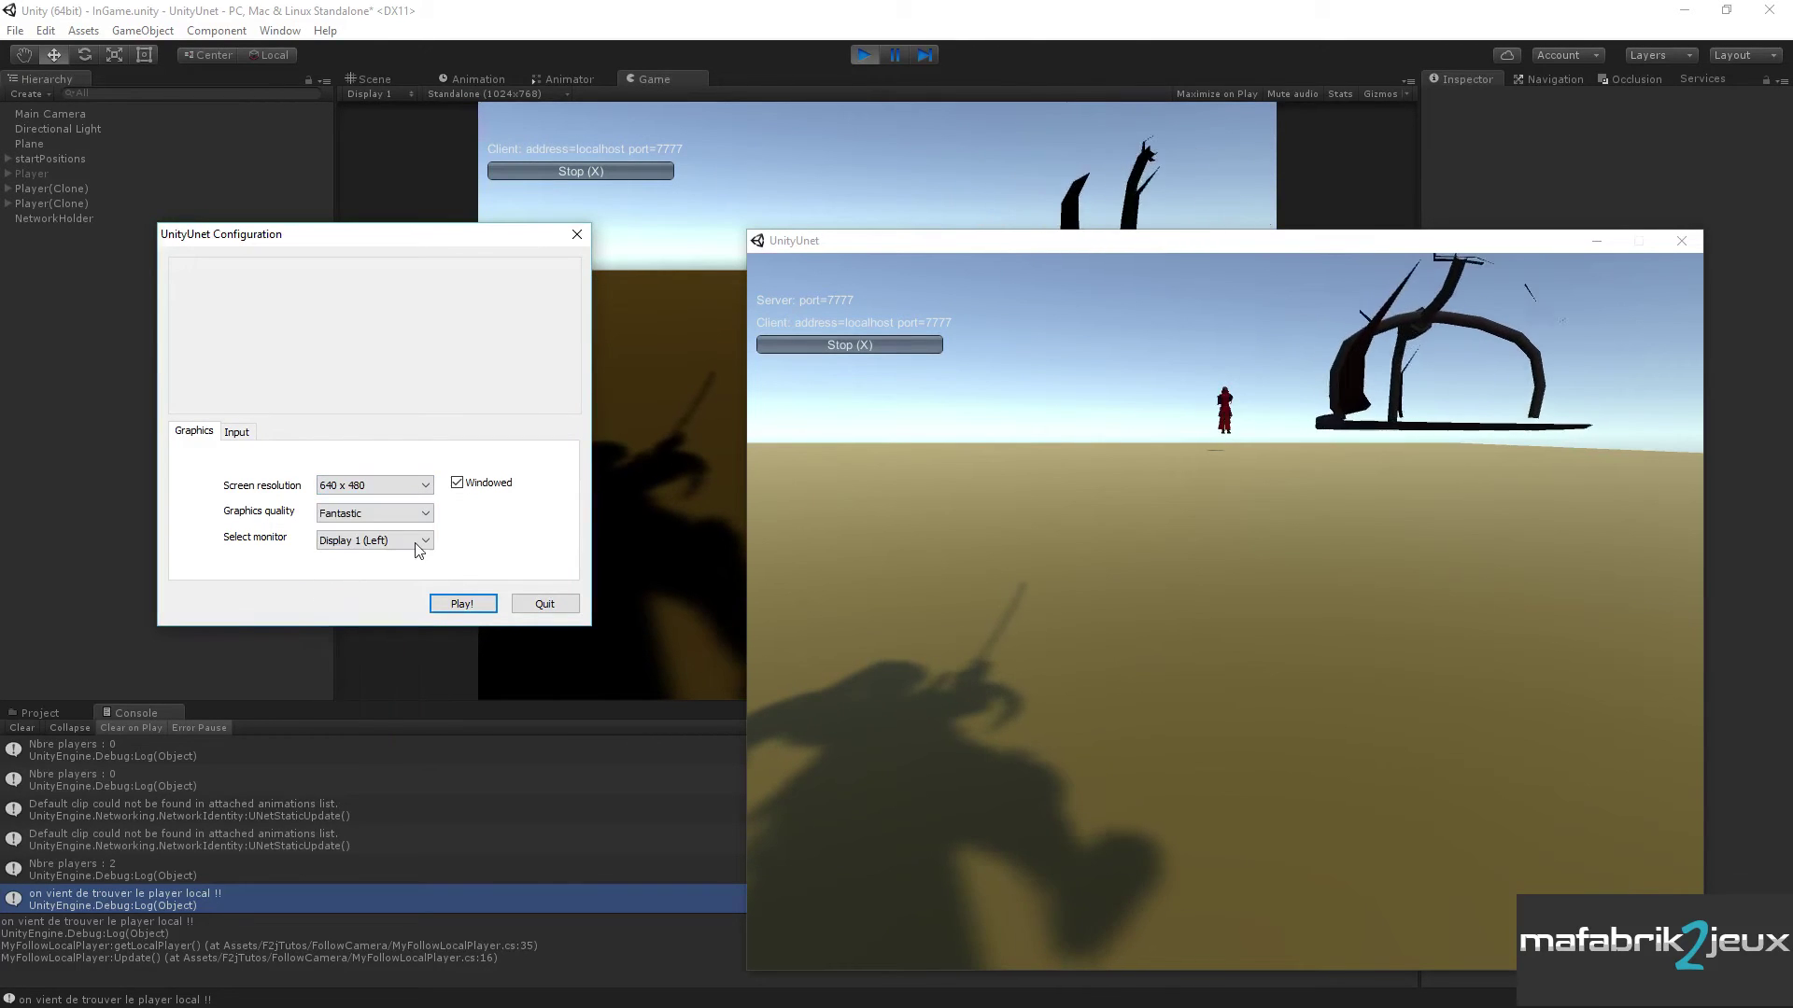
click(455, 613)
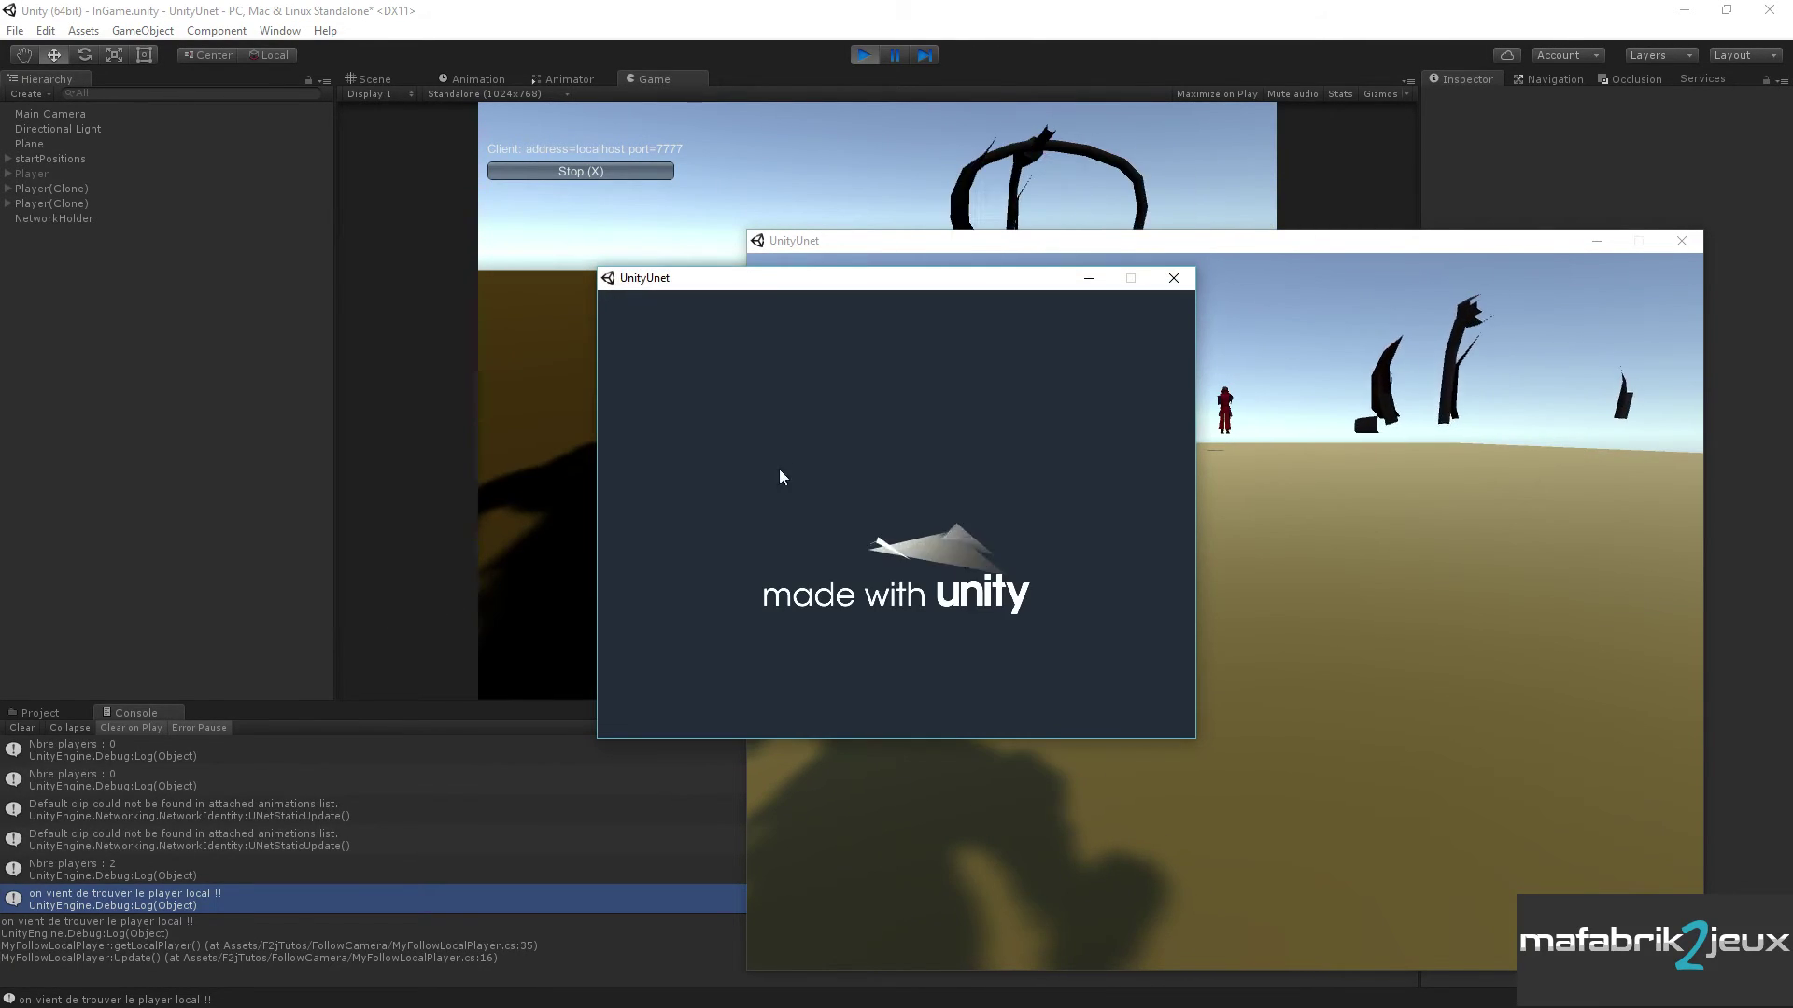
drag(573, 302, 260, 159)
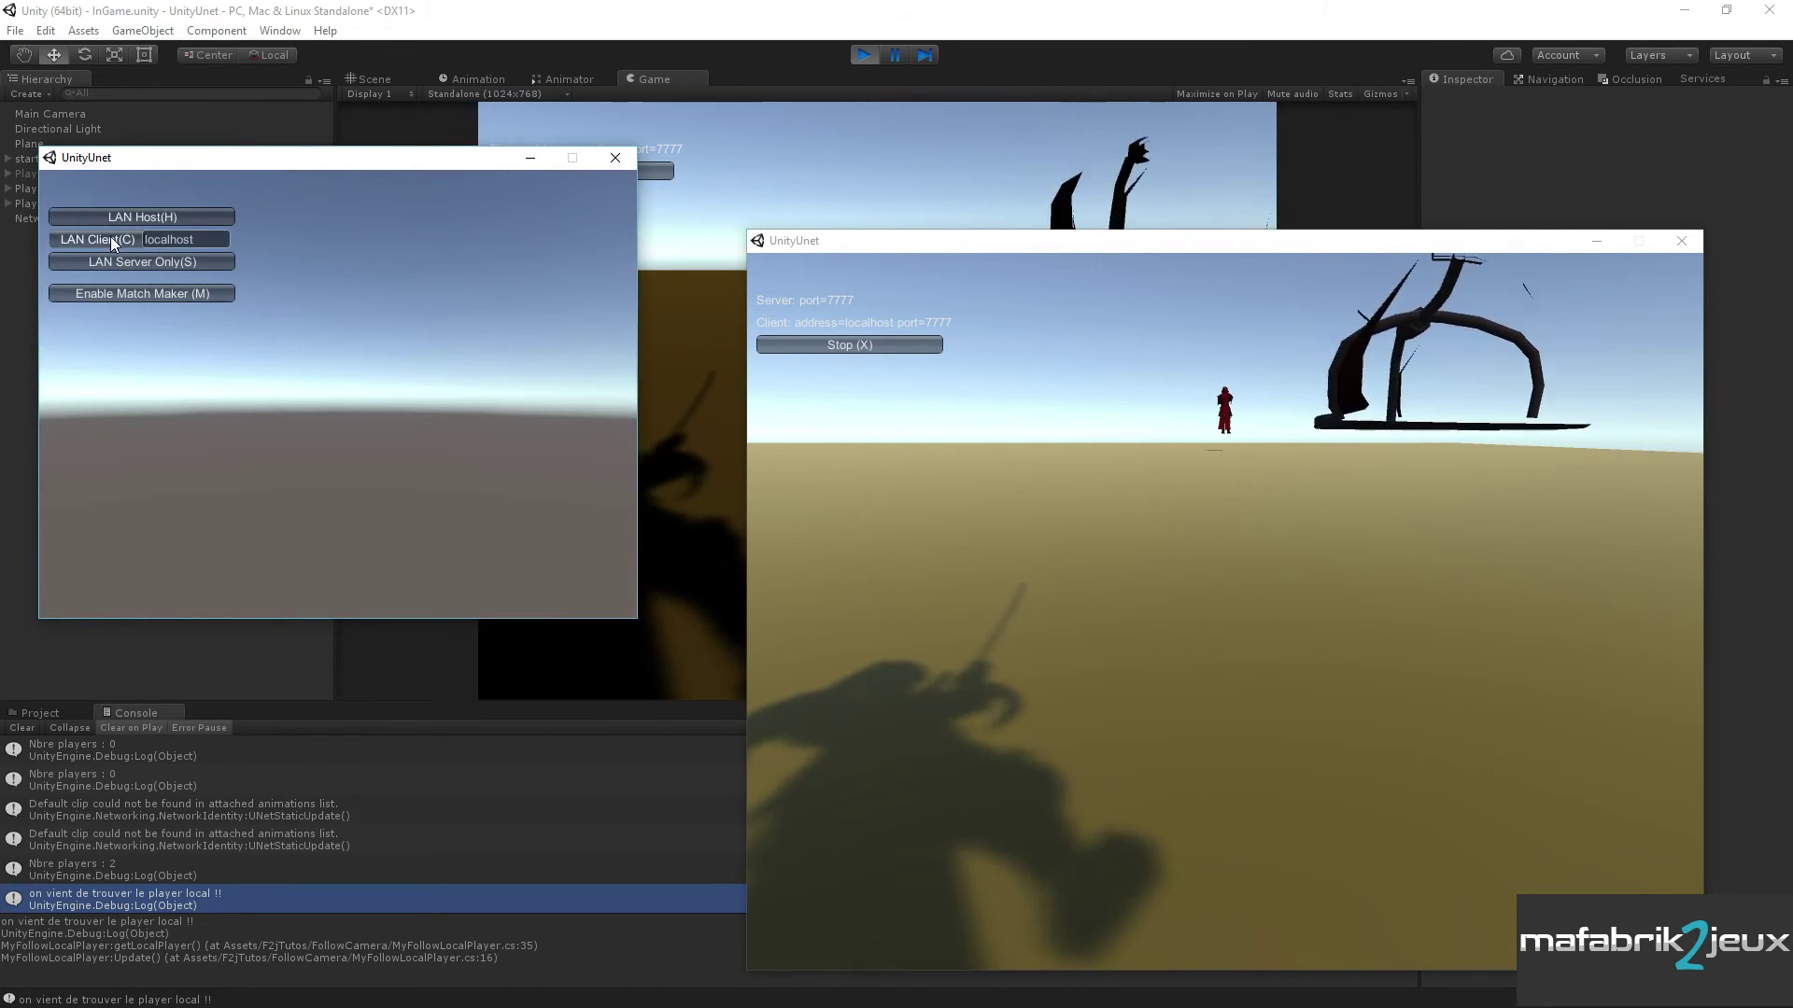
click(110, 239)
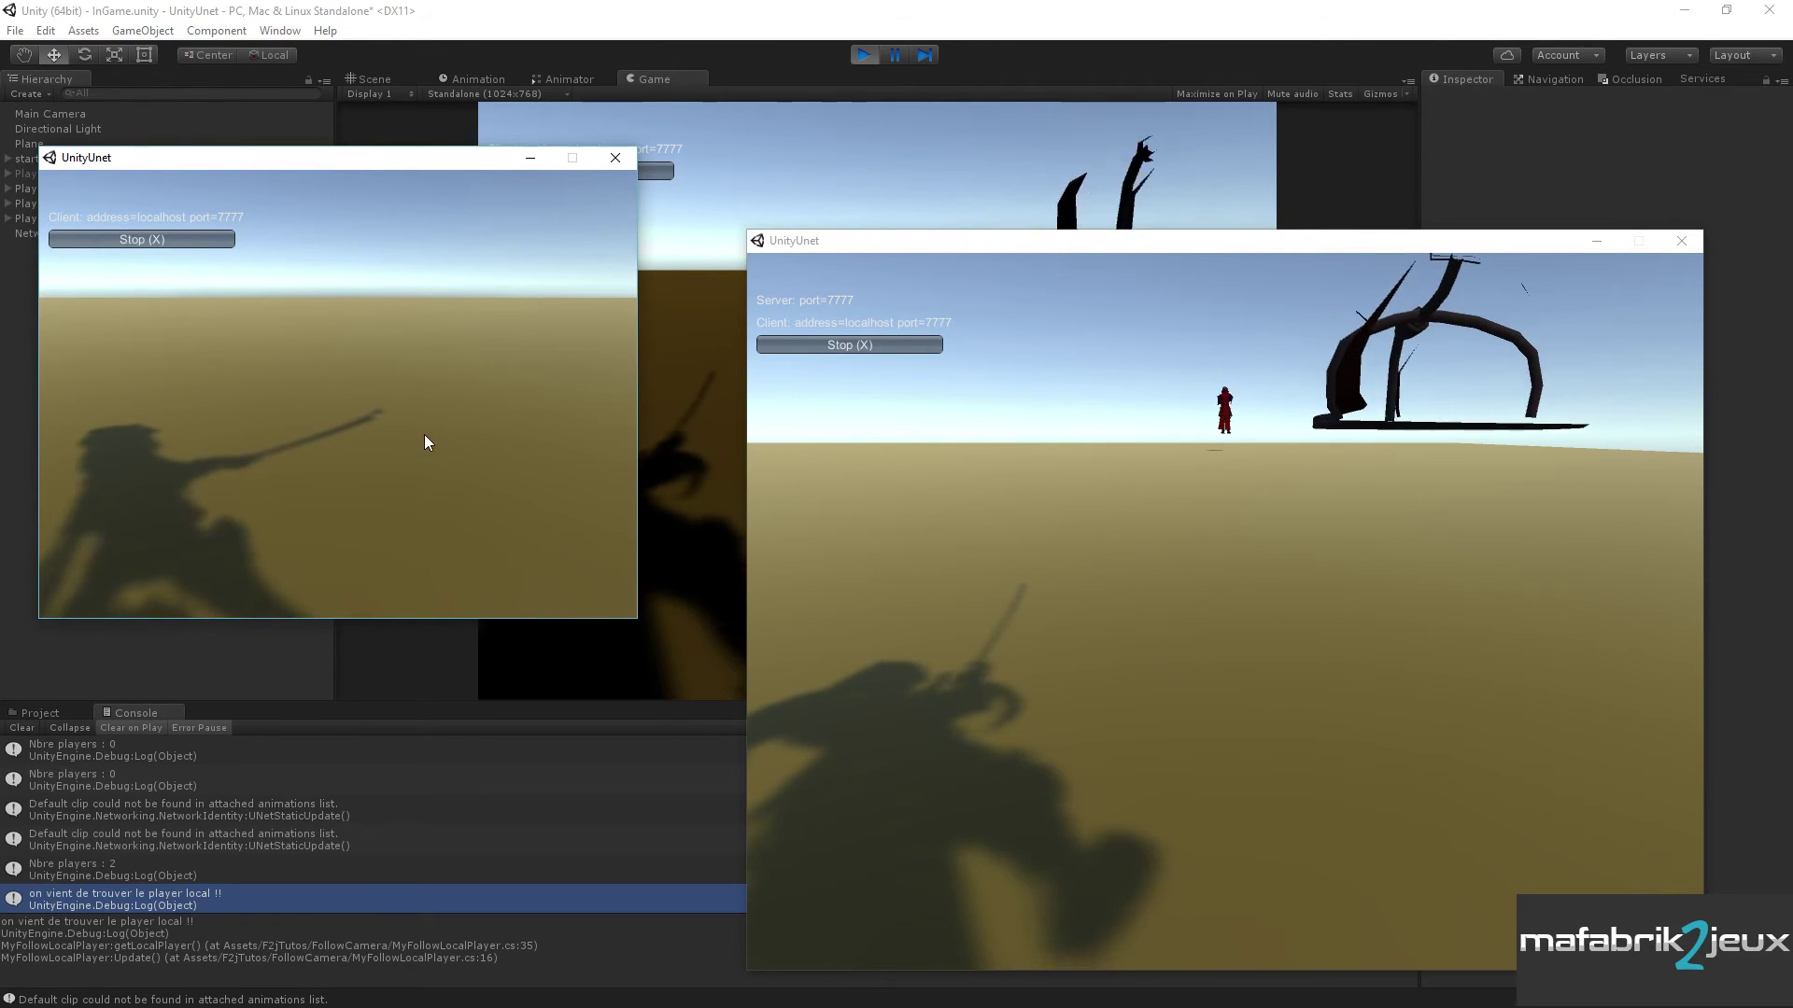
- Rearrange the host and client game windows and select Main Camera
drag(996, 241, 1100, 339)
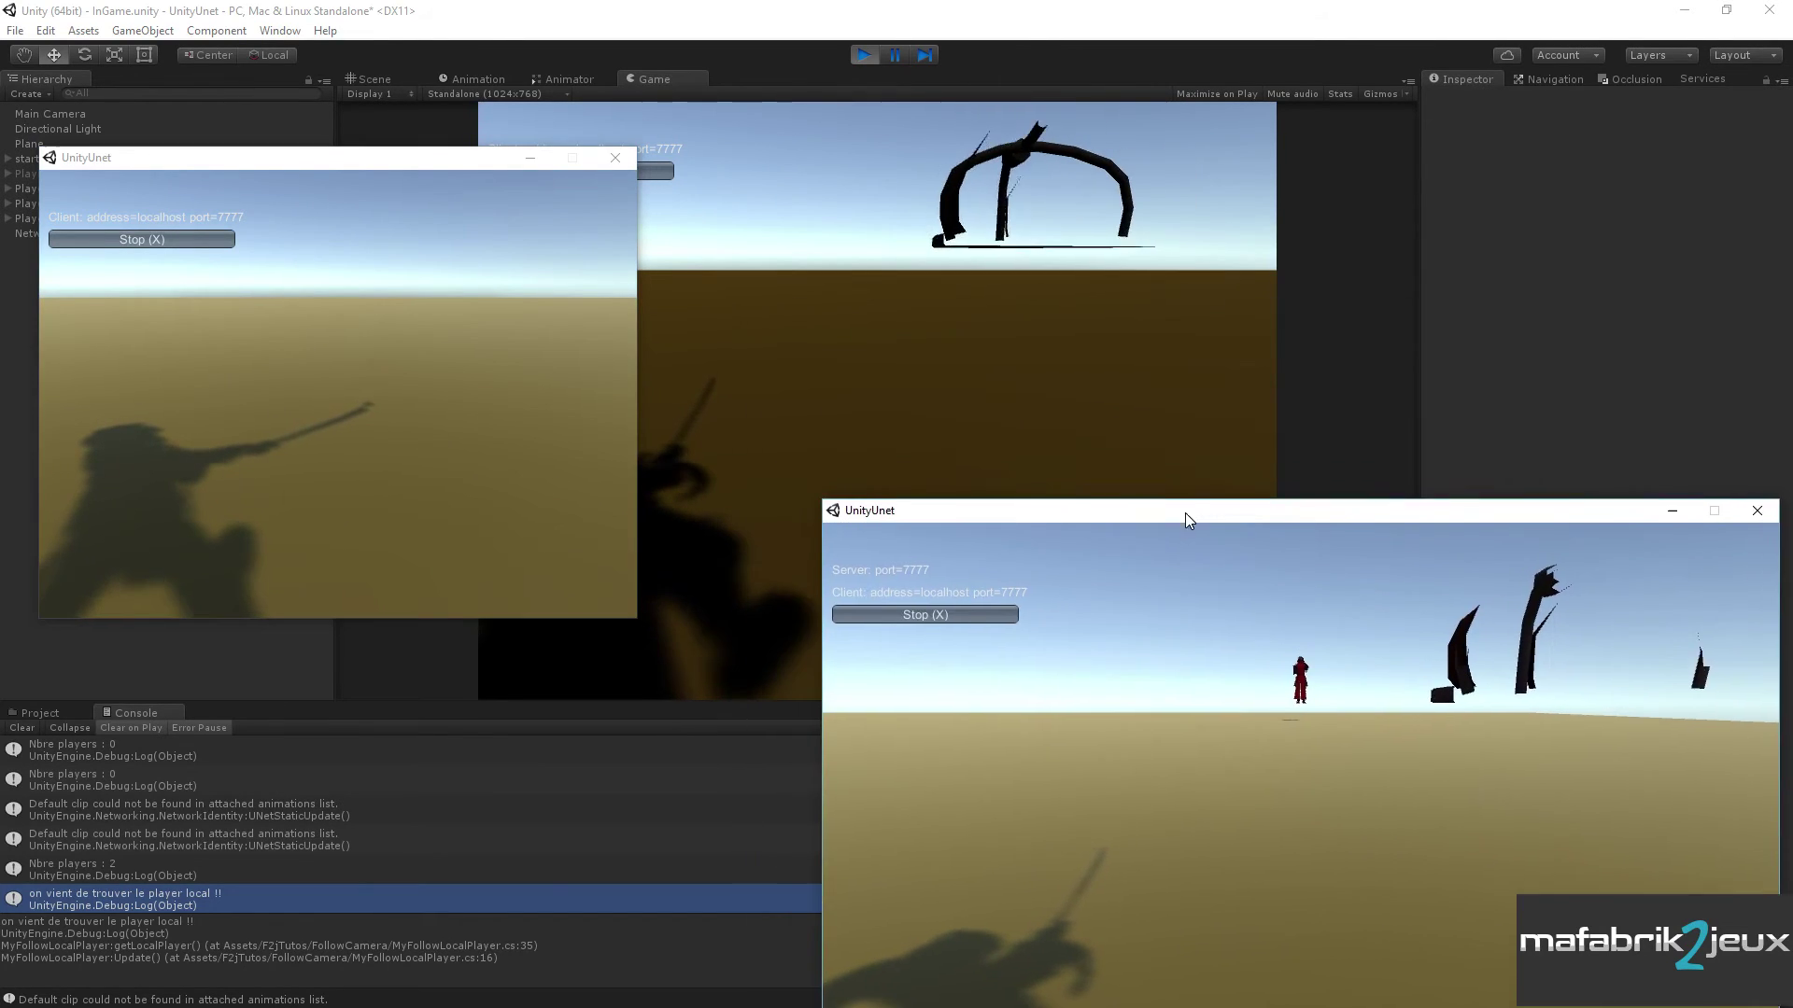
drag(417, 171, 585, 228)
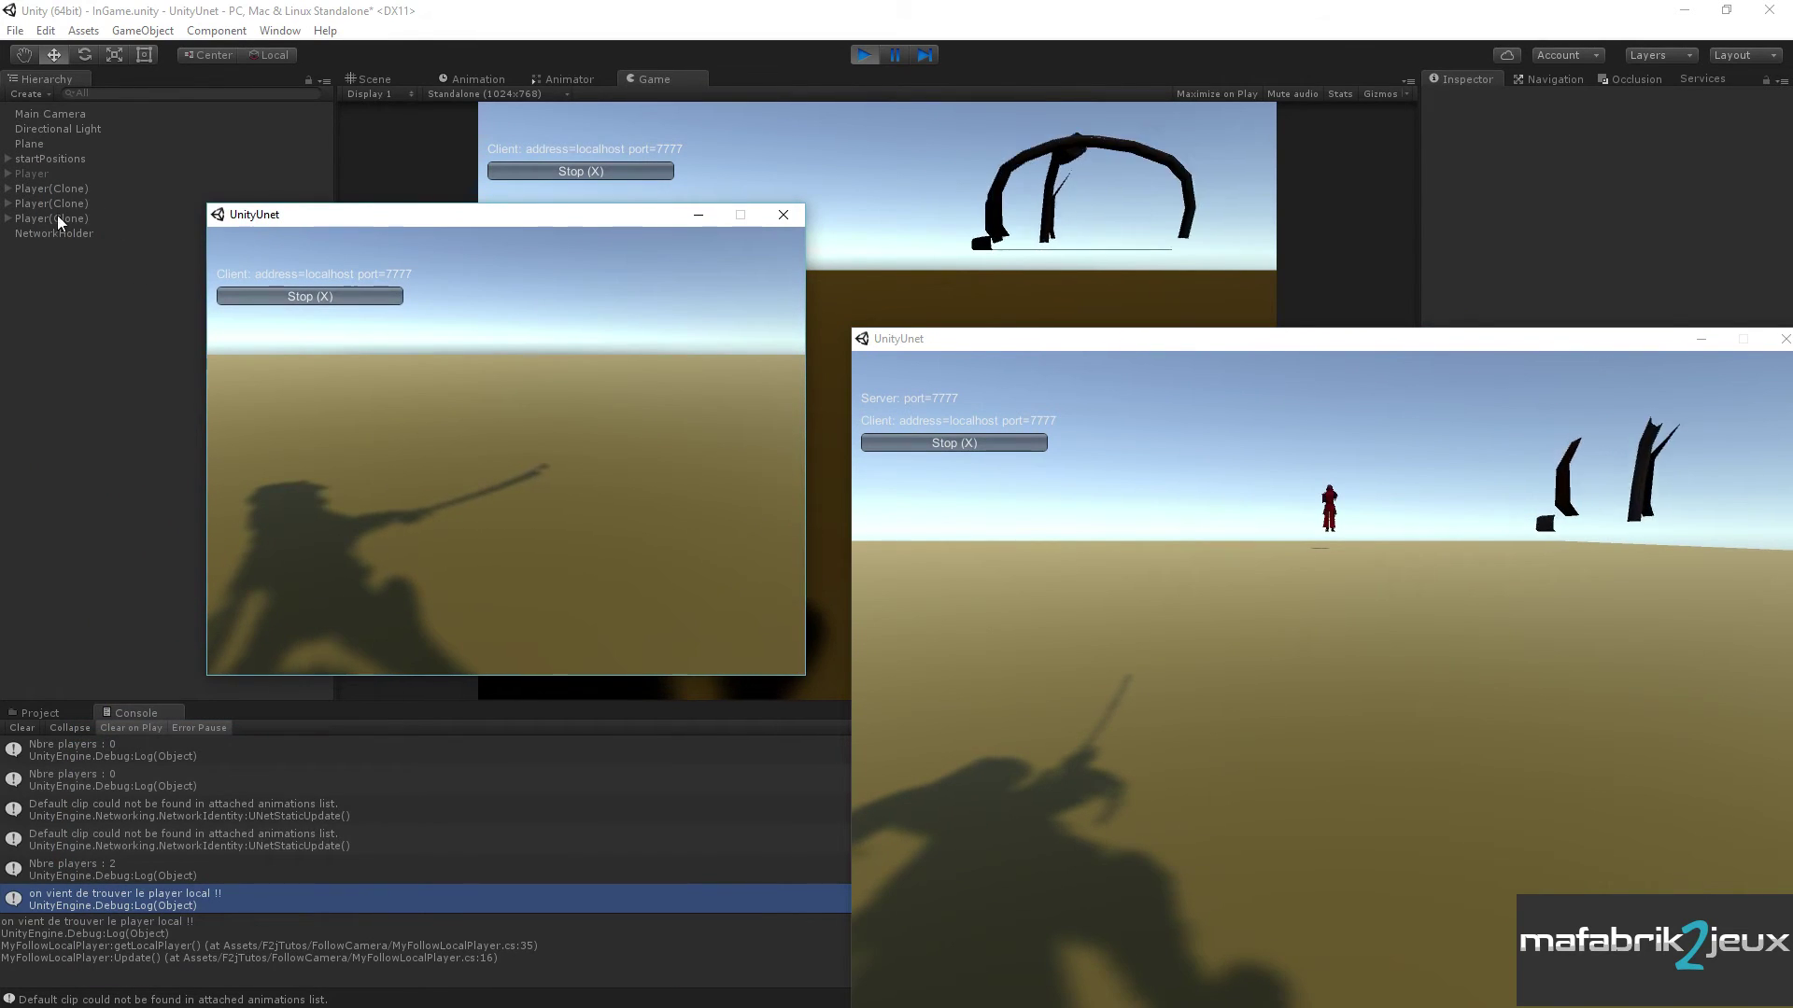
click(70, 110)
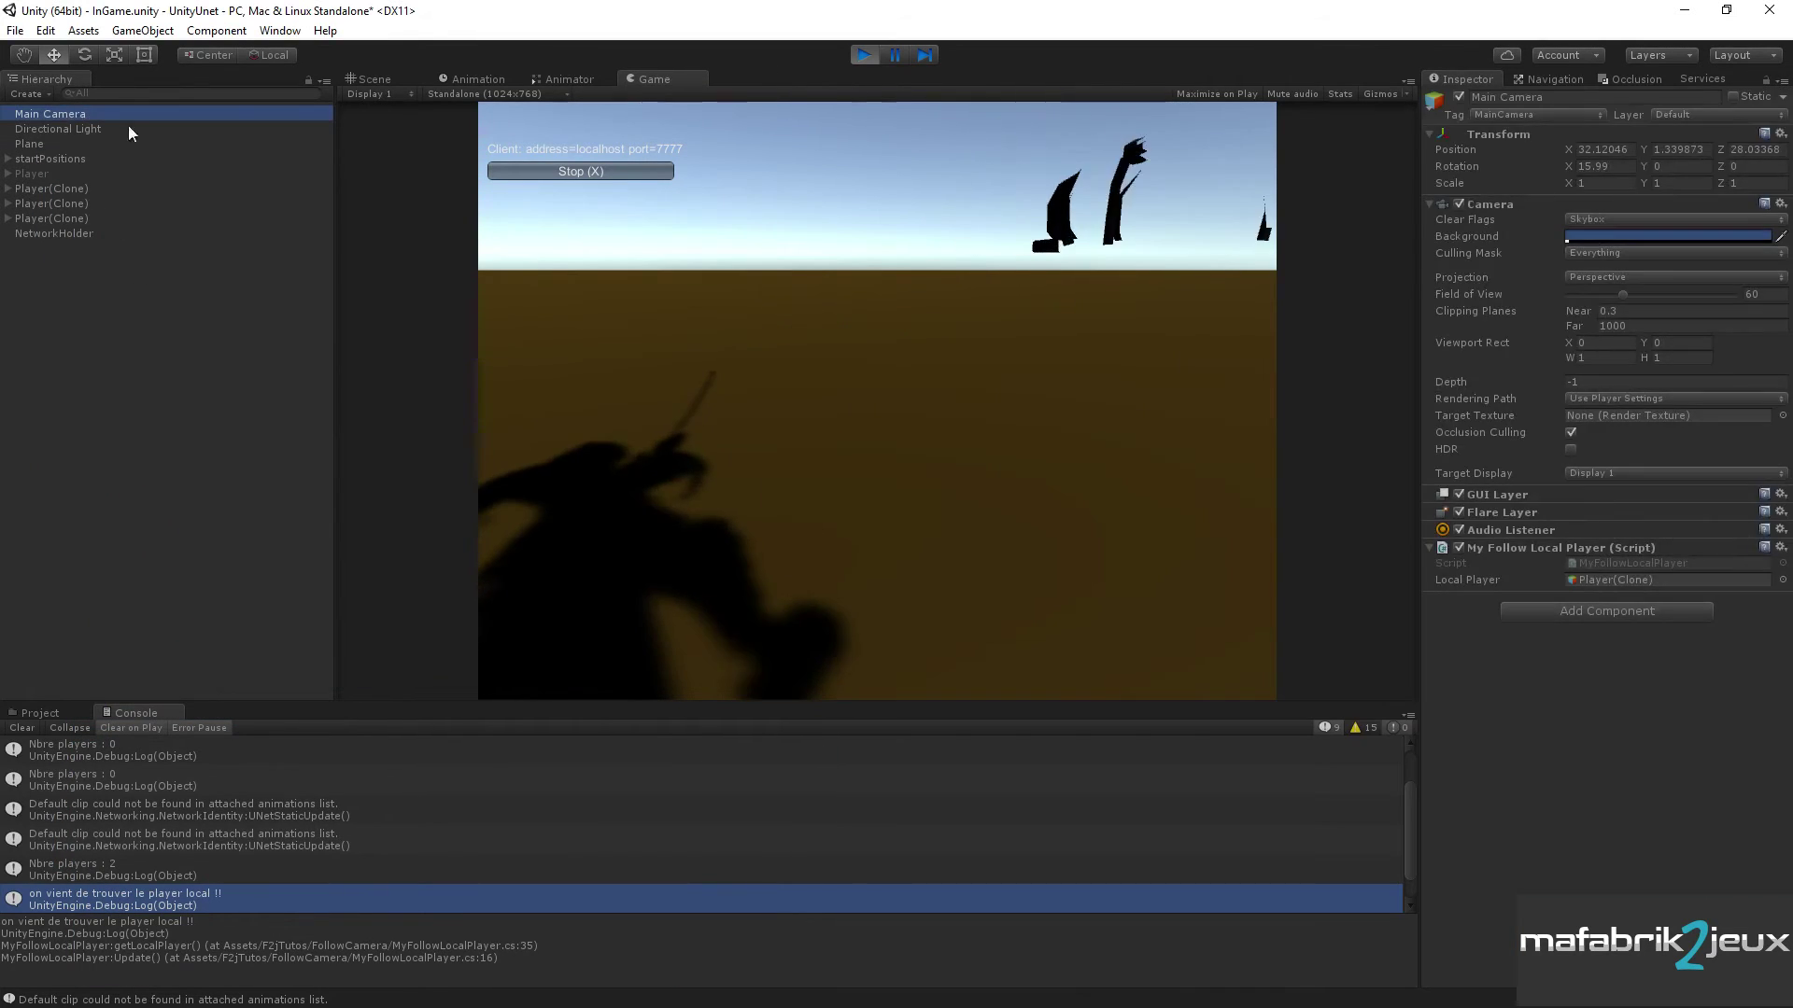
- In the Scene view, zoom and orbit to look over the whole plane
click(368, 78)
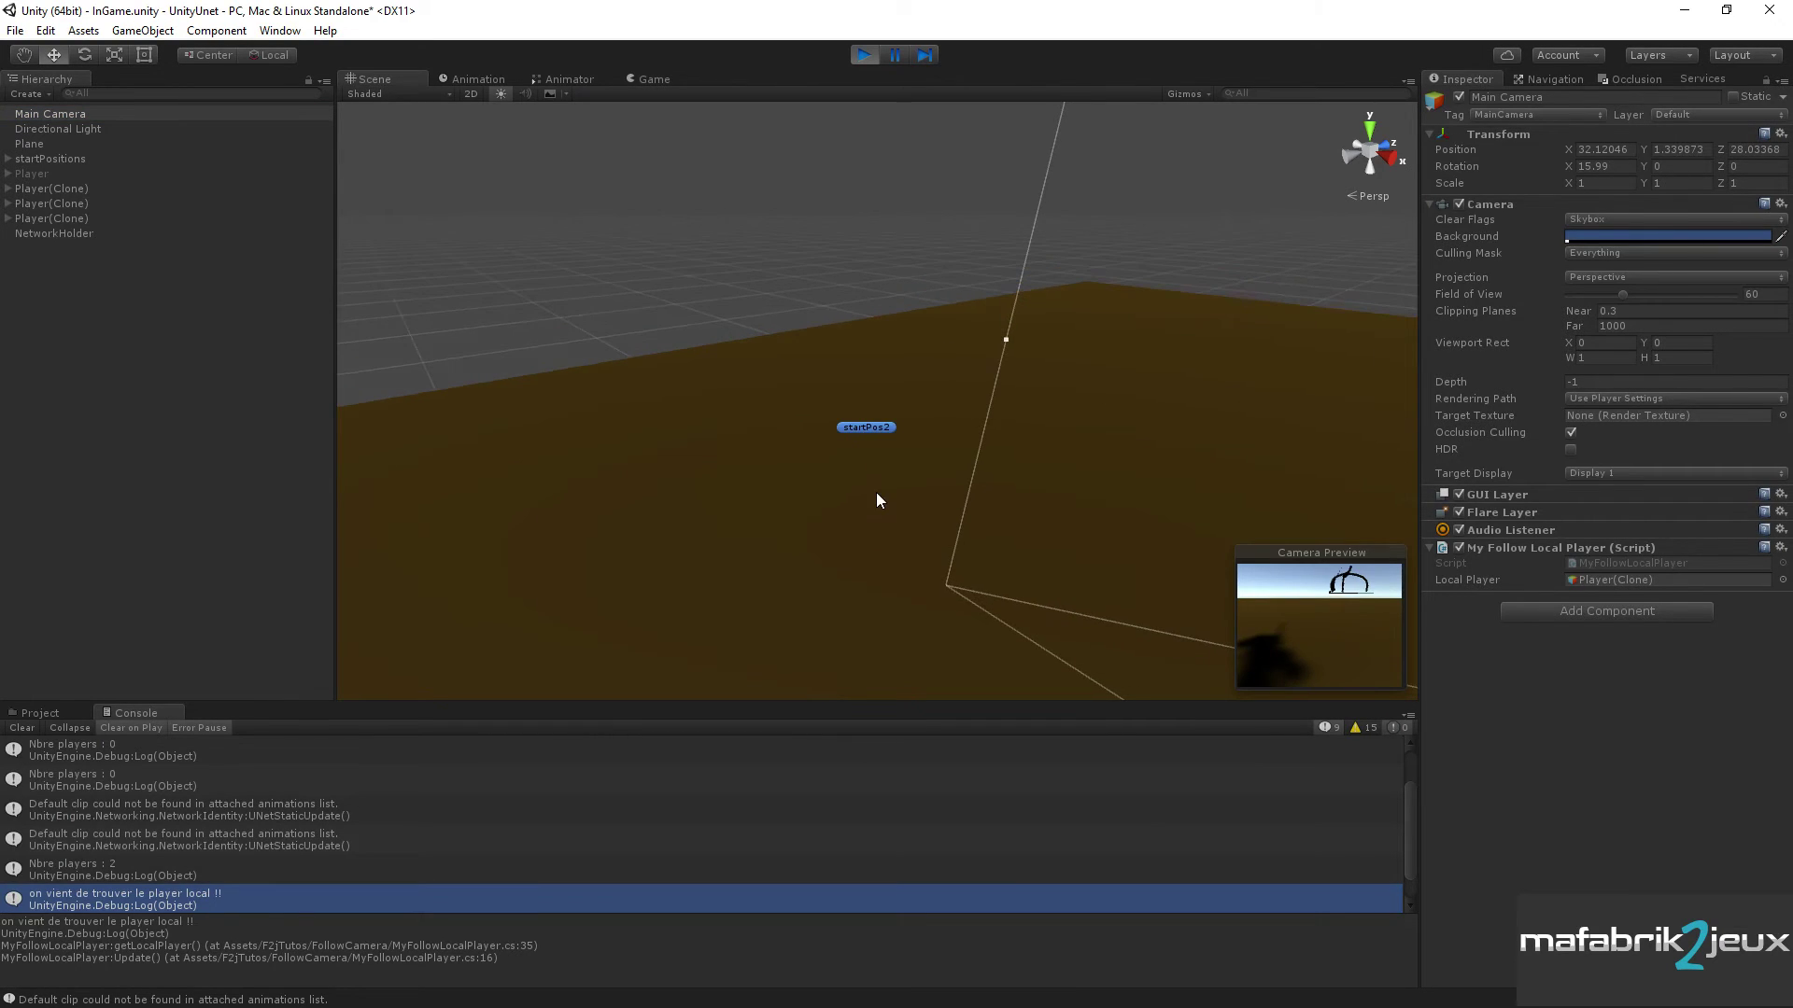
scroll(896, 525, down, 10)
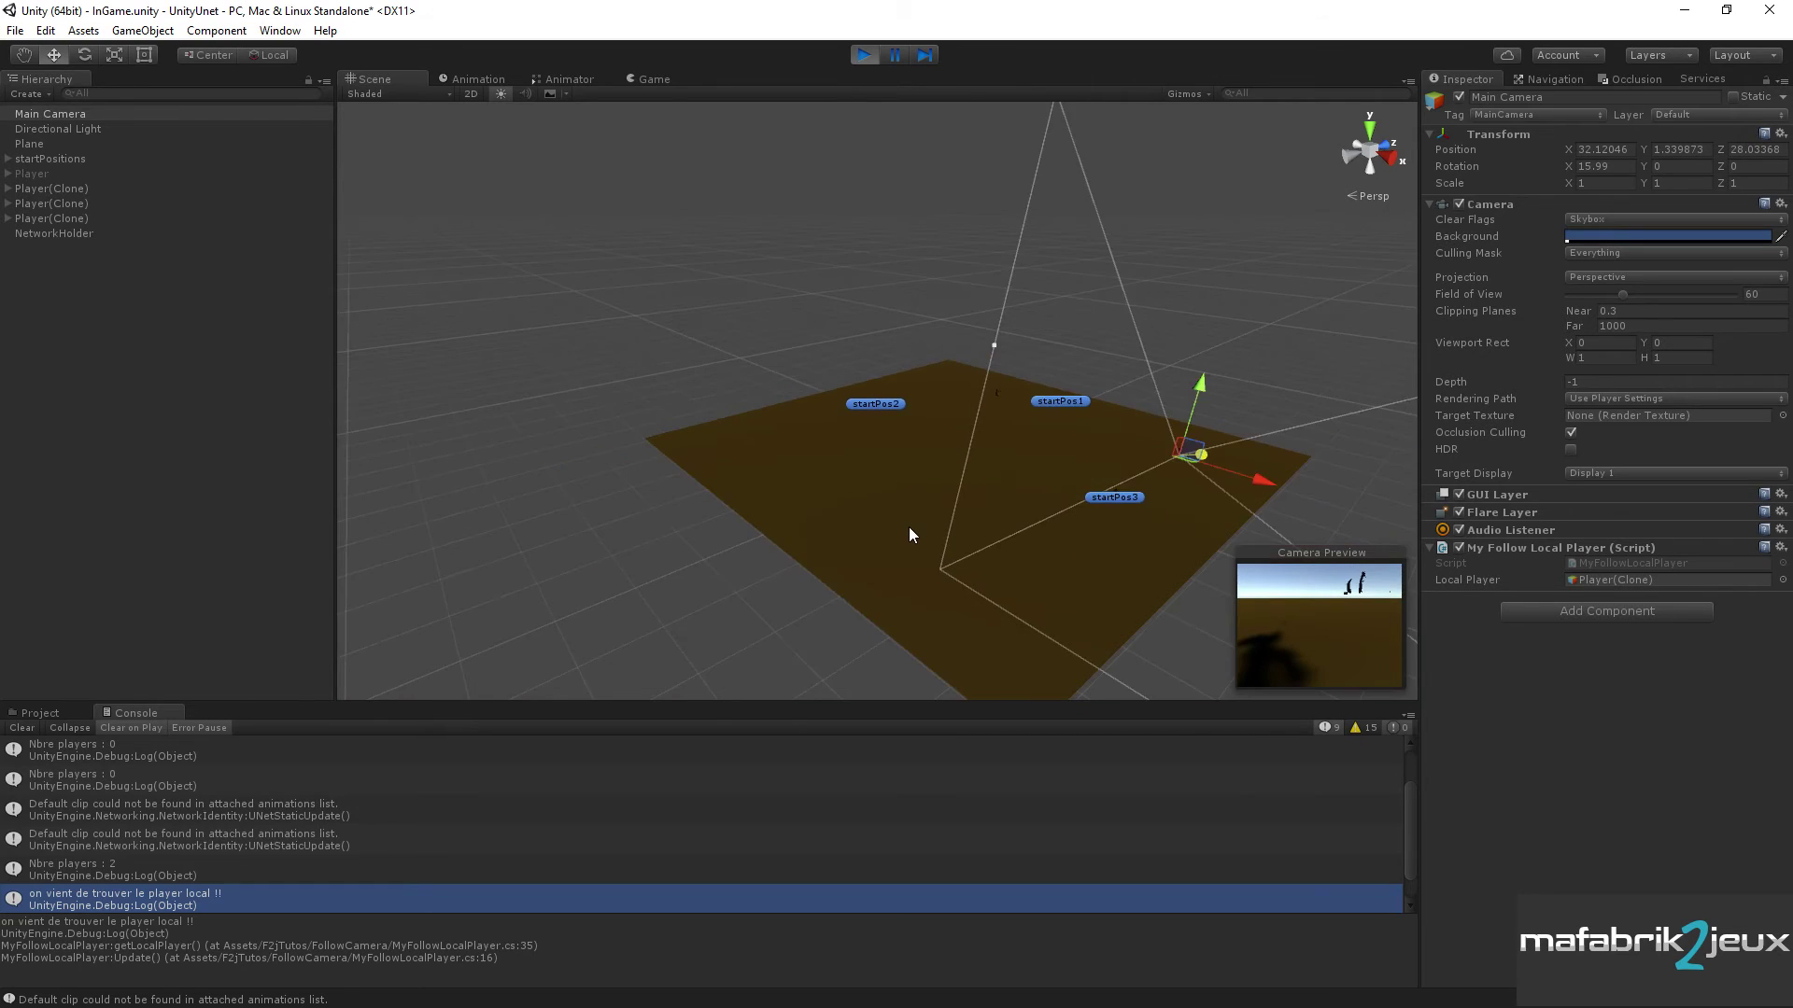
alt+drag(909, 526, 1060, 525)
scroll(771, 507, up, 2)
scroll(758, 501, up, 2)
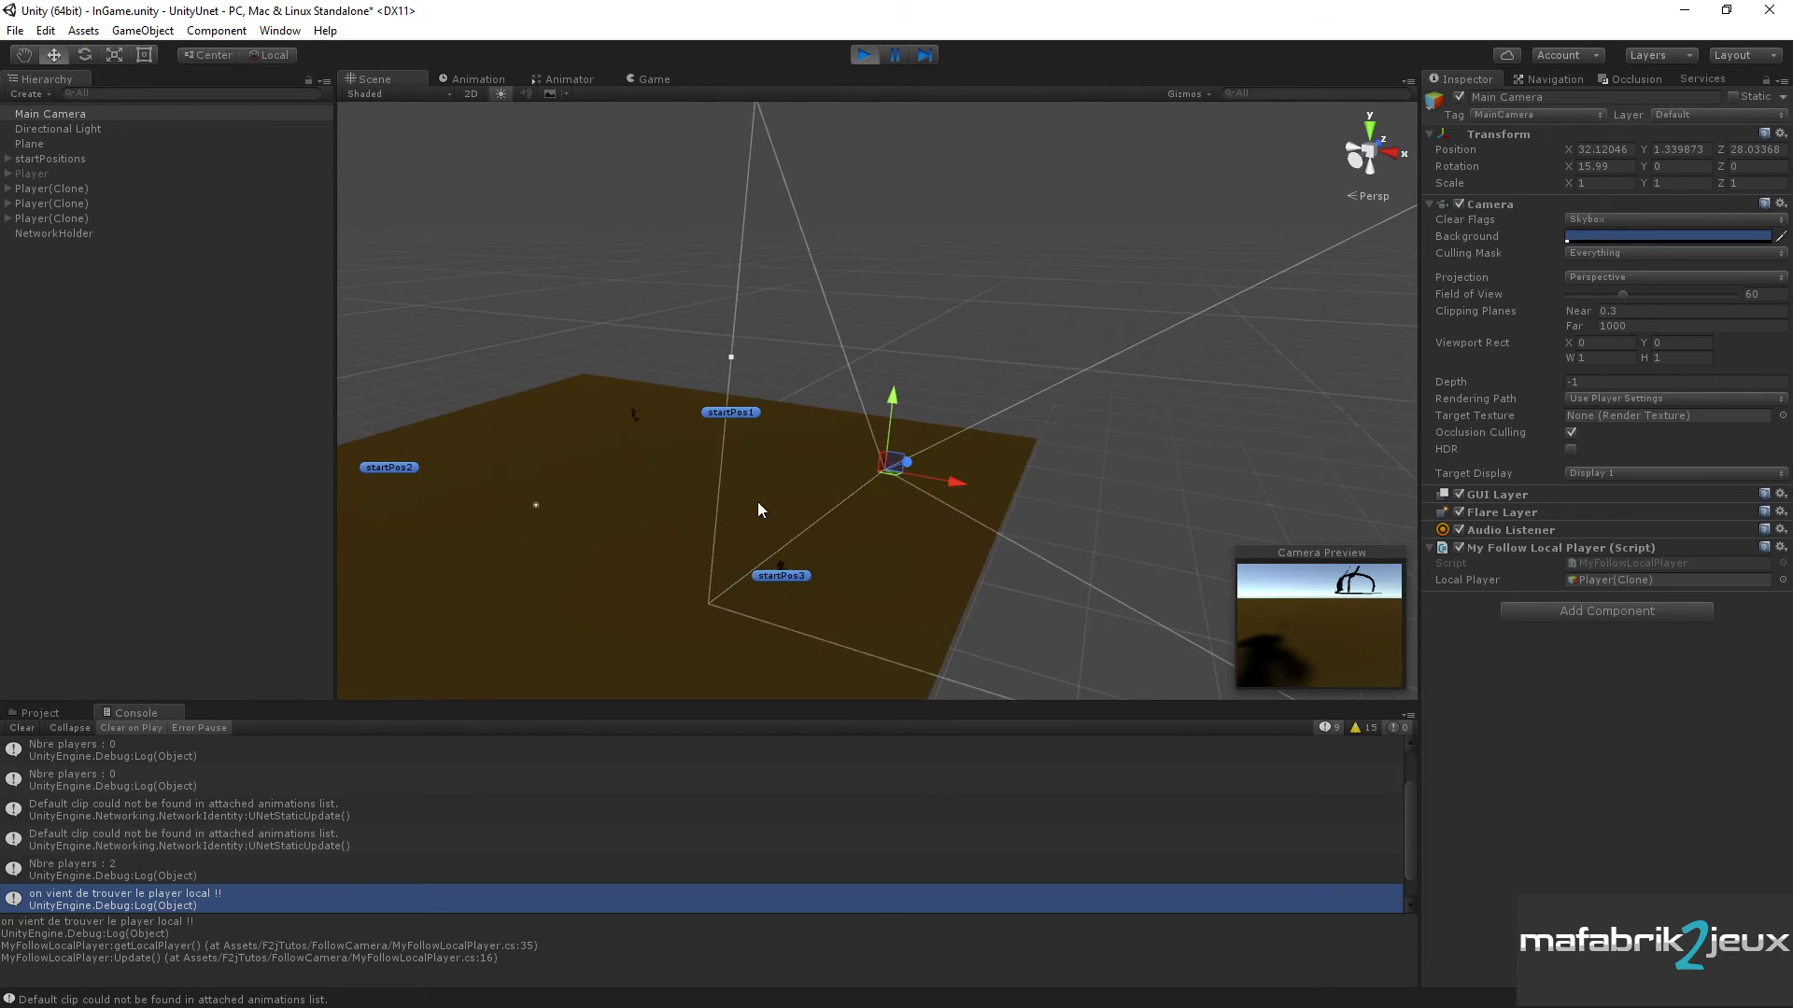
scroll(759, 501, up, 2)
scroll(762, 508, up, 2)
scroll(762, 508, down, 2)
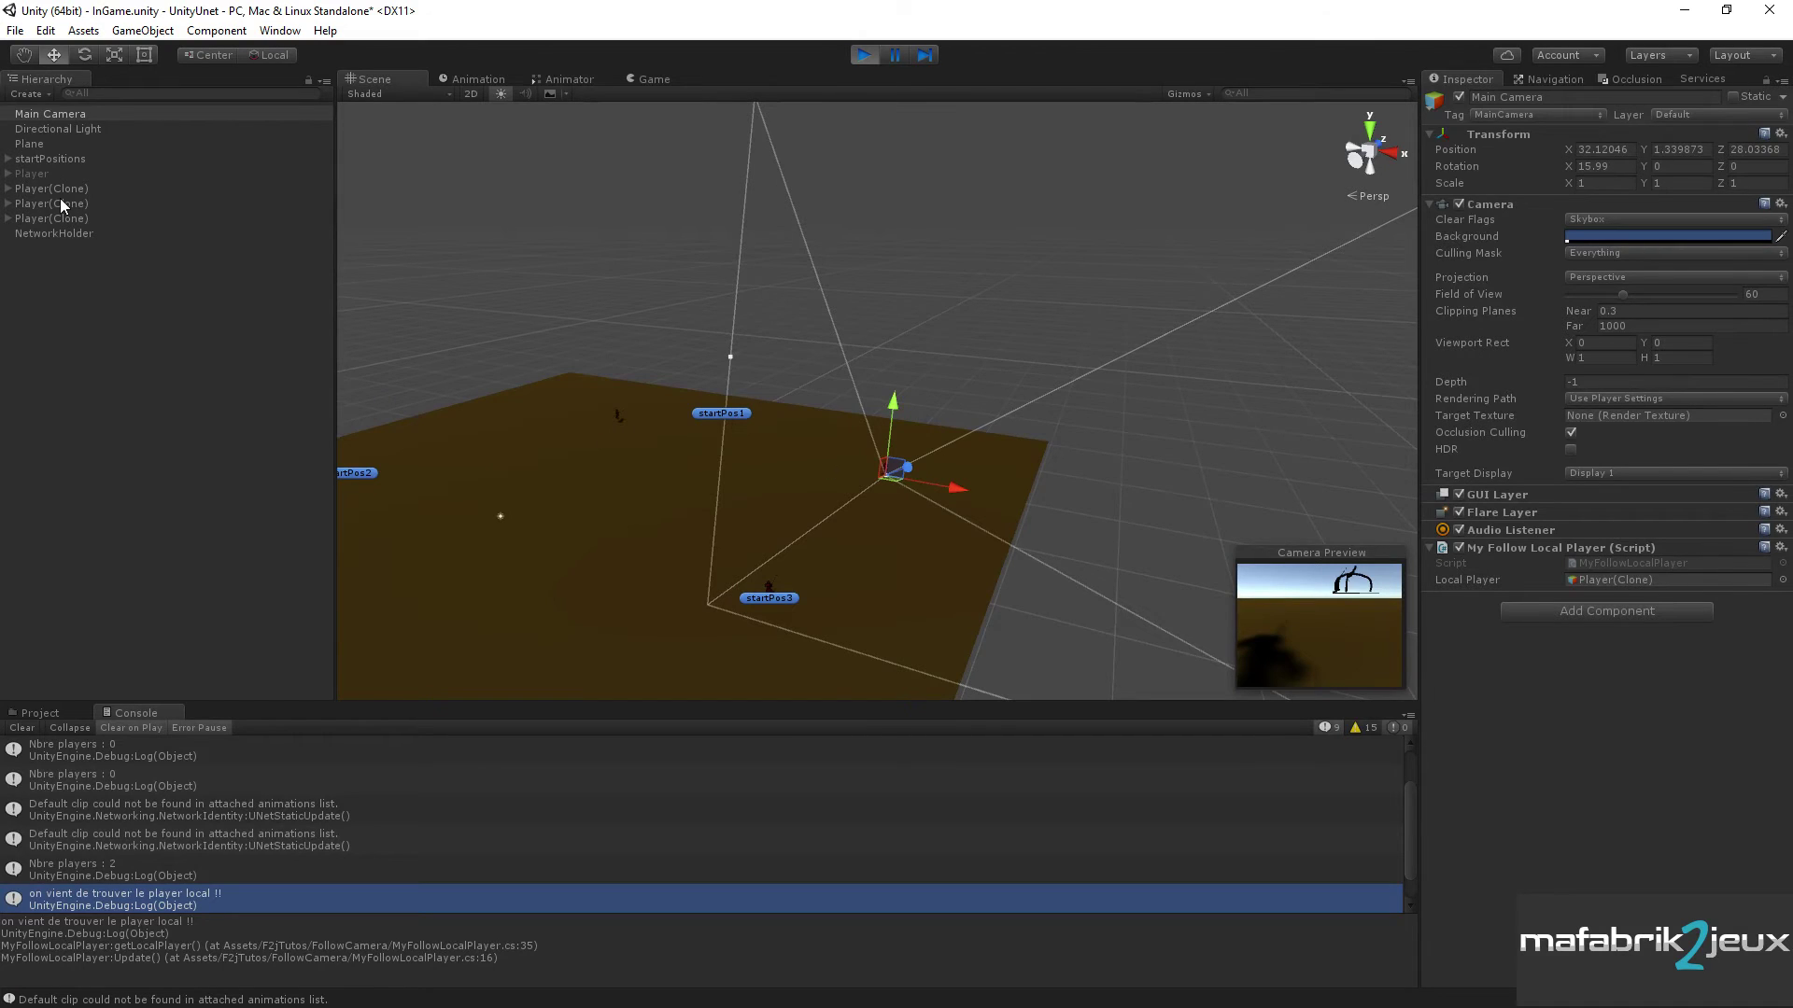
- Frame Main Camera, orbit to show its frustum and startPos1, then switch to MonoDevelop
double_click(65, 114)
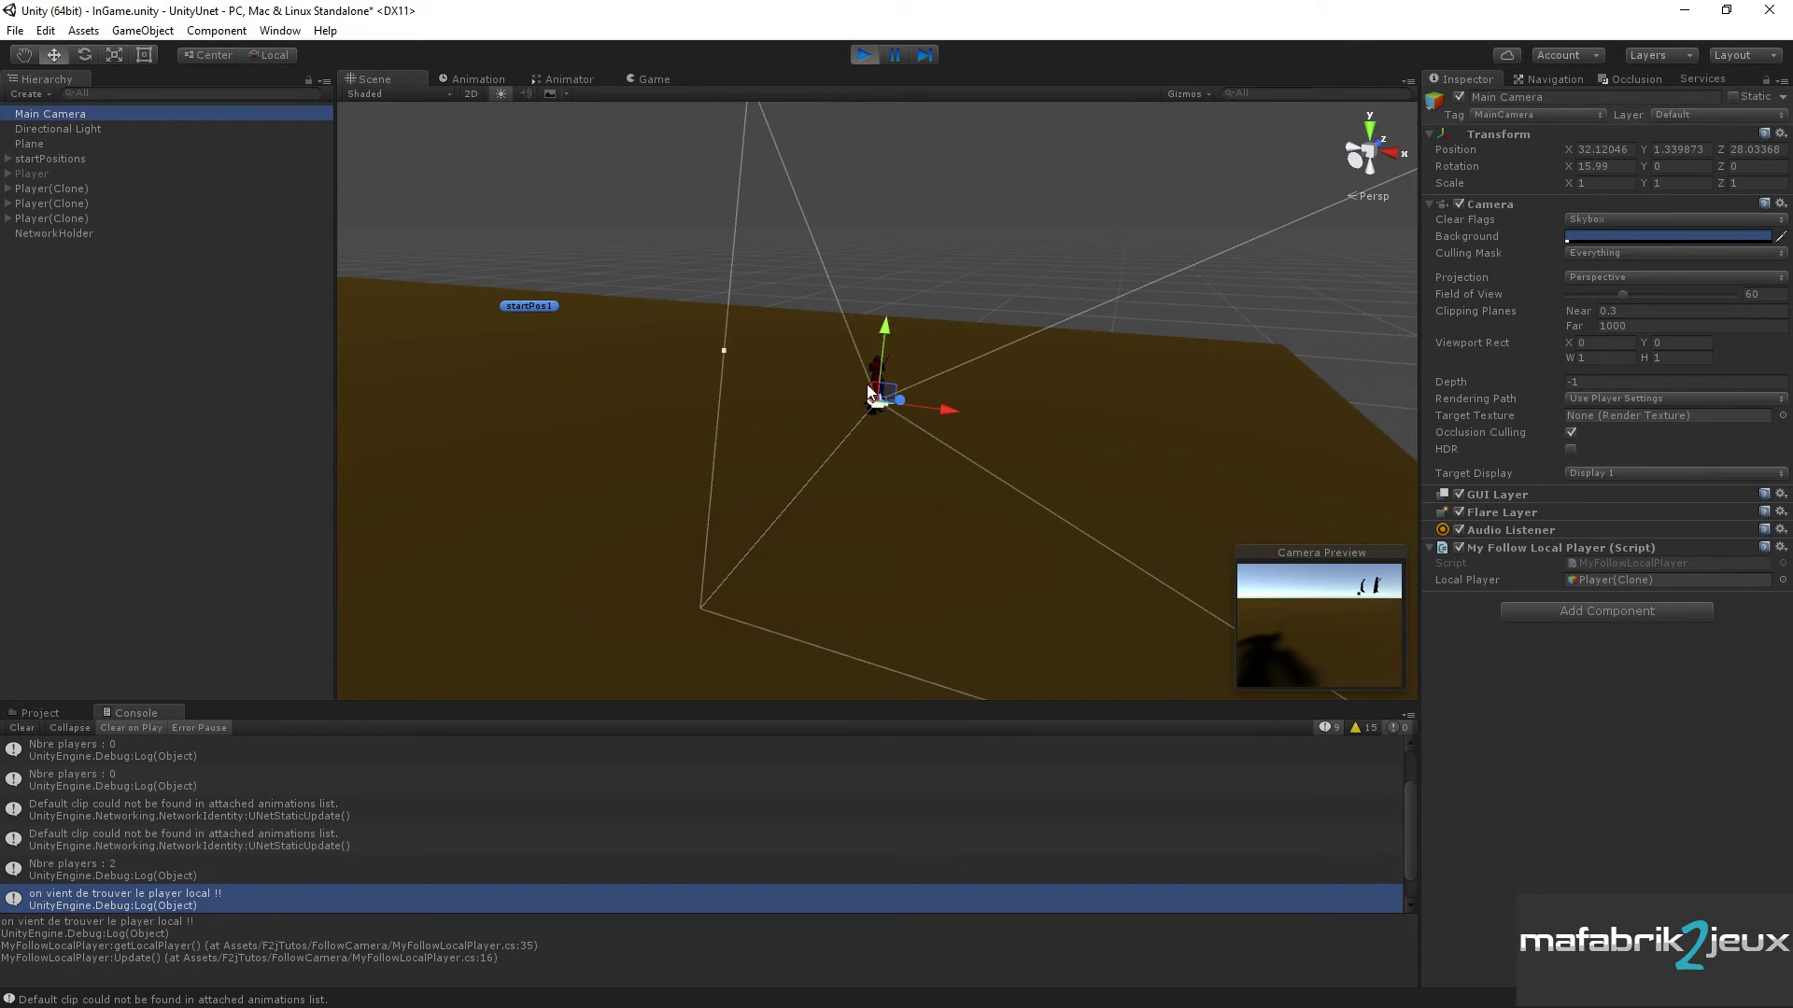
alt+drag(741, 400, 449, 408)
mouse_move(632, 447)
alt+mouse_down()
mouse_move(781, 432)
mouse_move(542, 412)
alt+mouse_up()
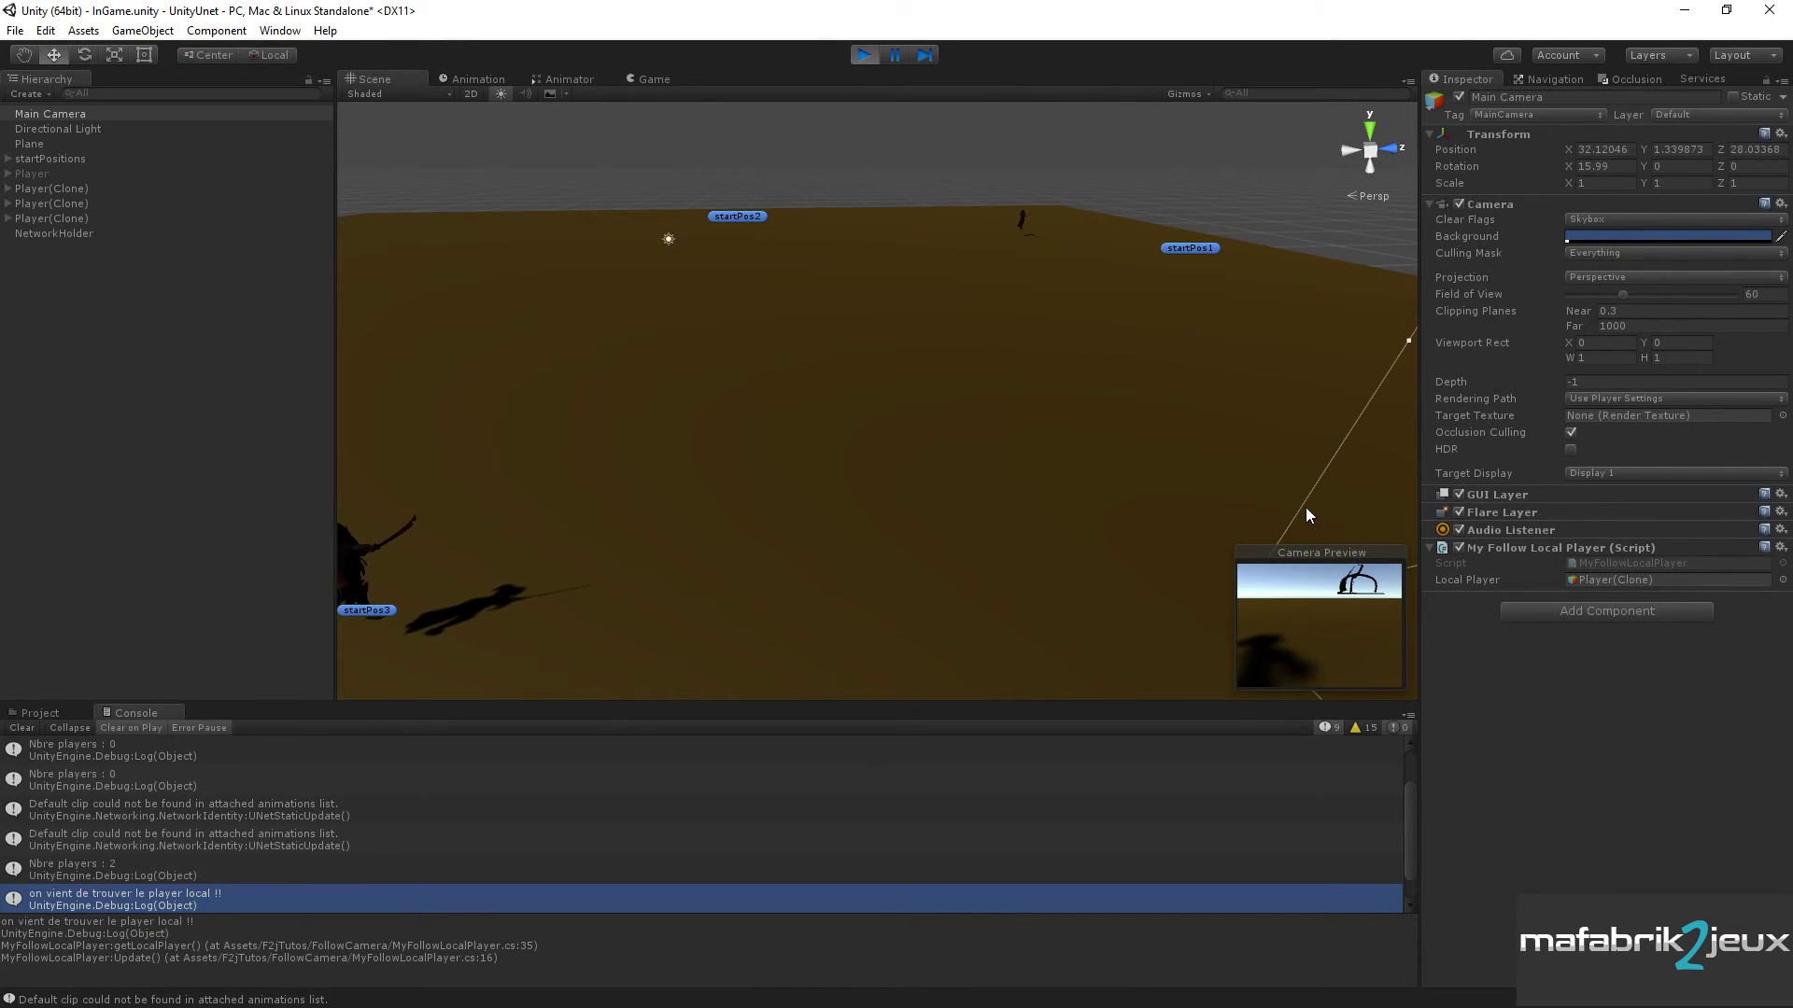
key(alt+Tab)
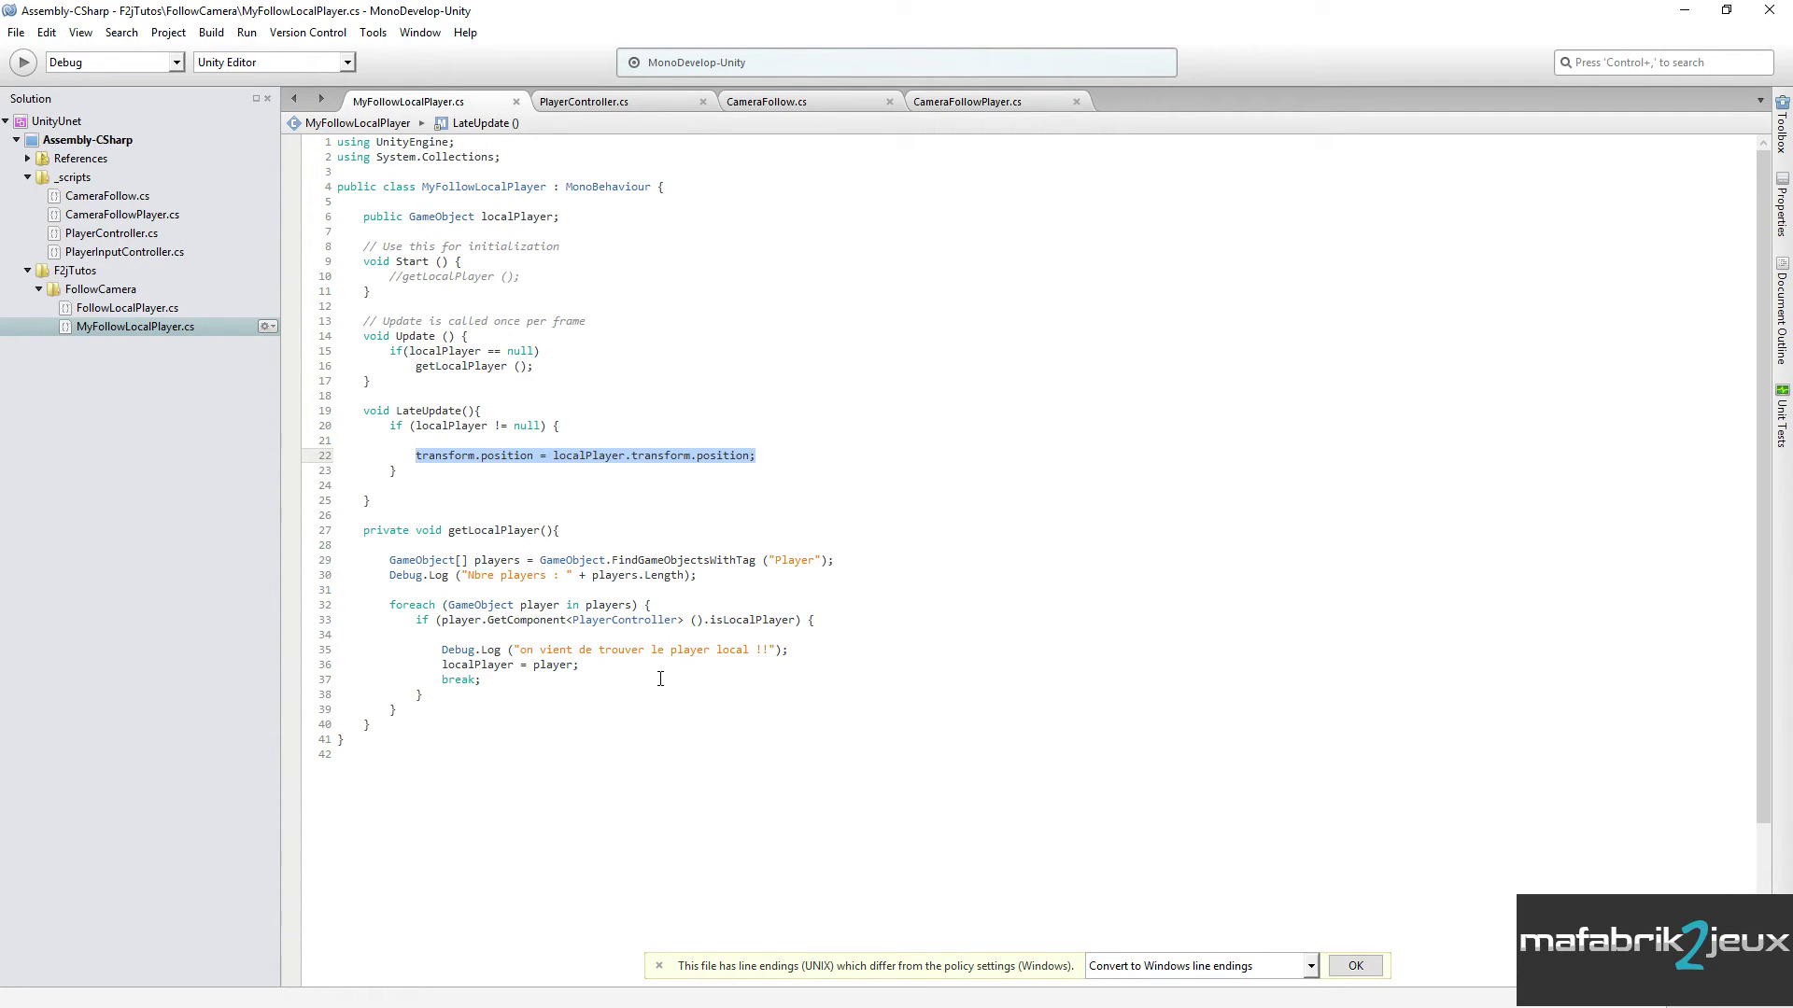
- Review the isLocalPlayer check and PlayerController's NetworkBehaviour base class
double_click(726, 622)
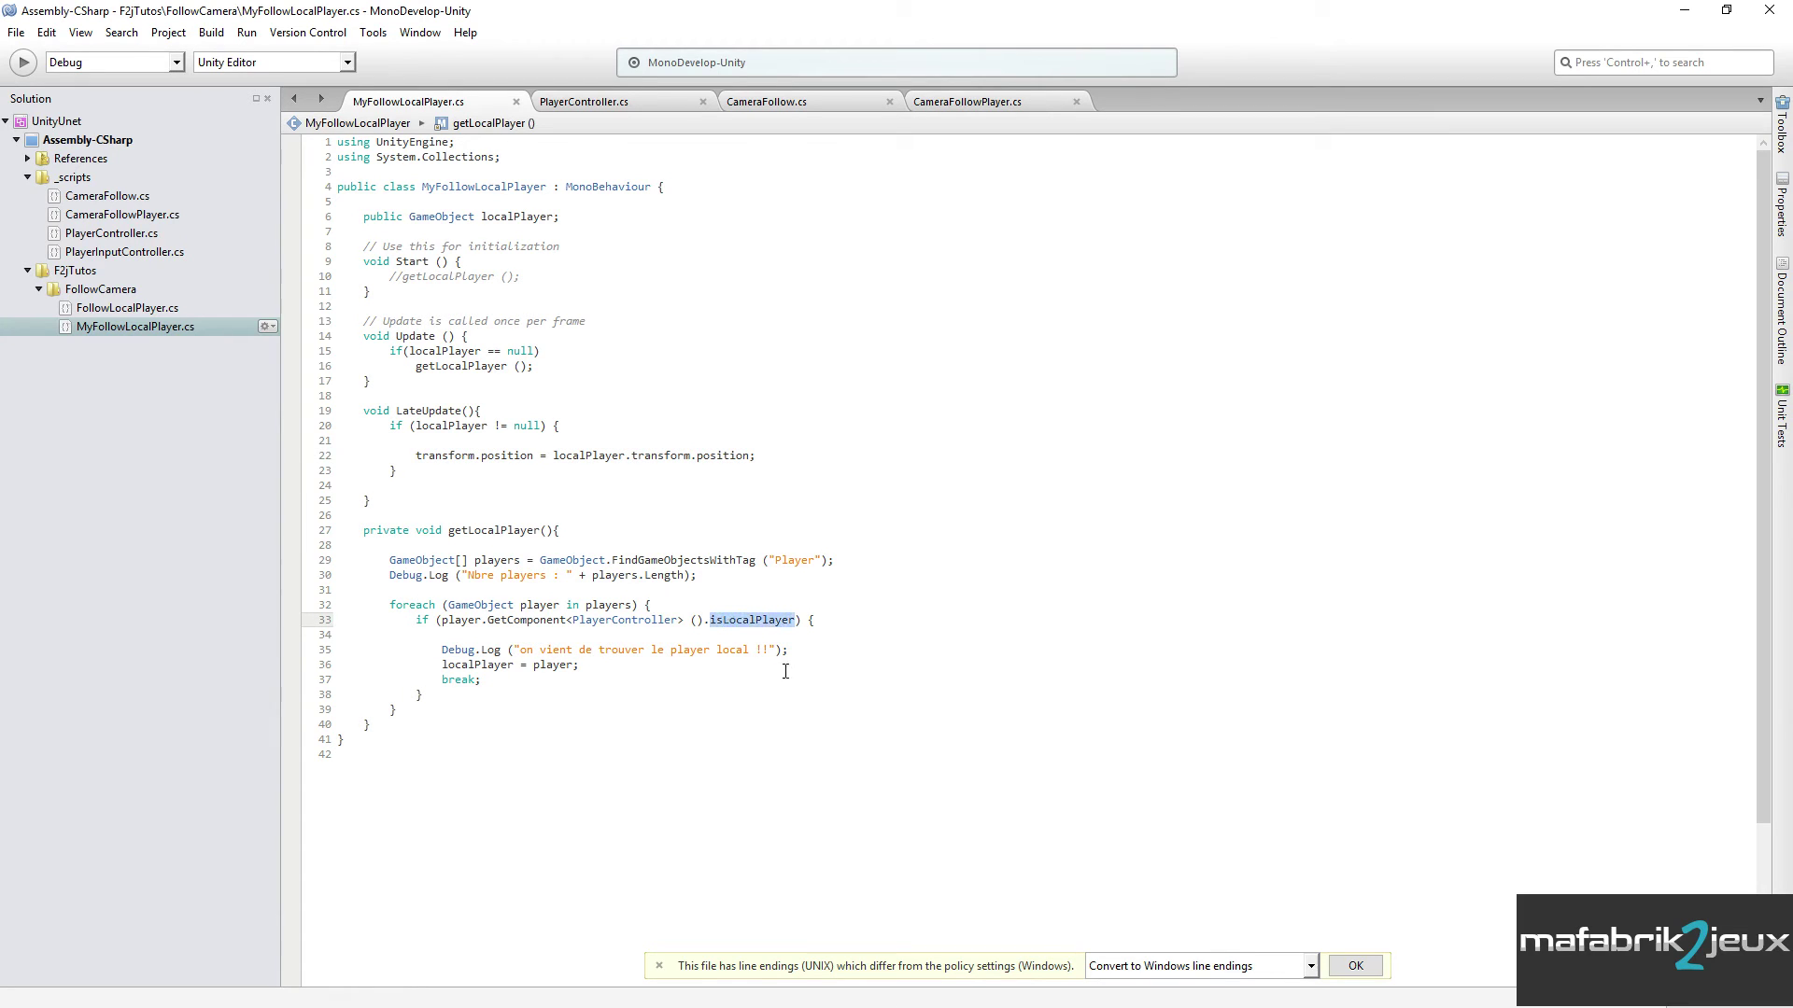
click(601, 109)
click(453, 218)
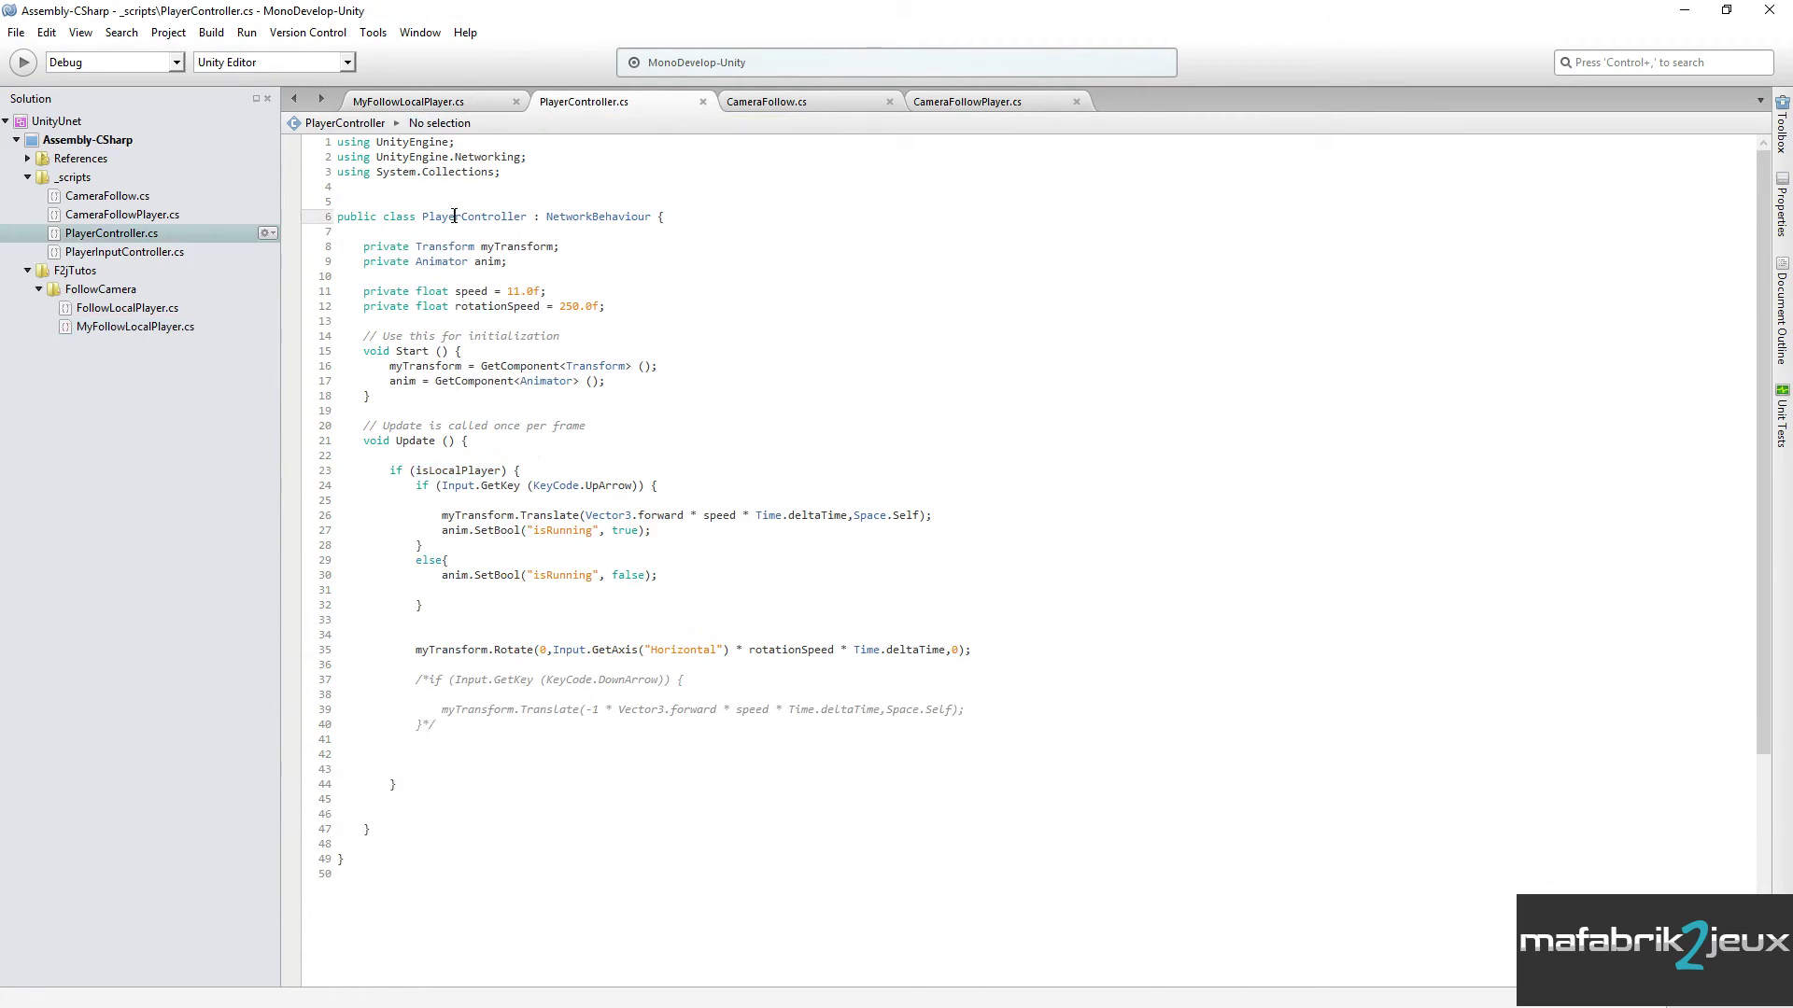
click(594, 216)
- Read through CameraFollow.cs, minimize MonoDevelop and stop Play mode in Unity
click(789, 105)
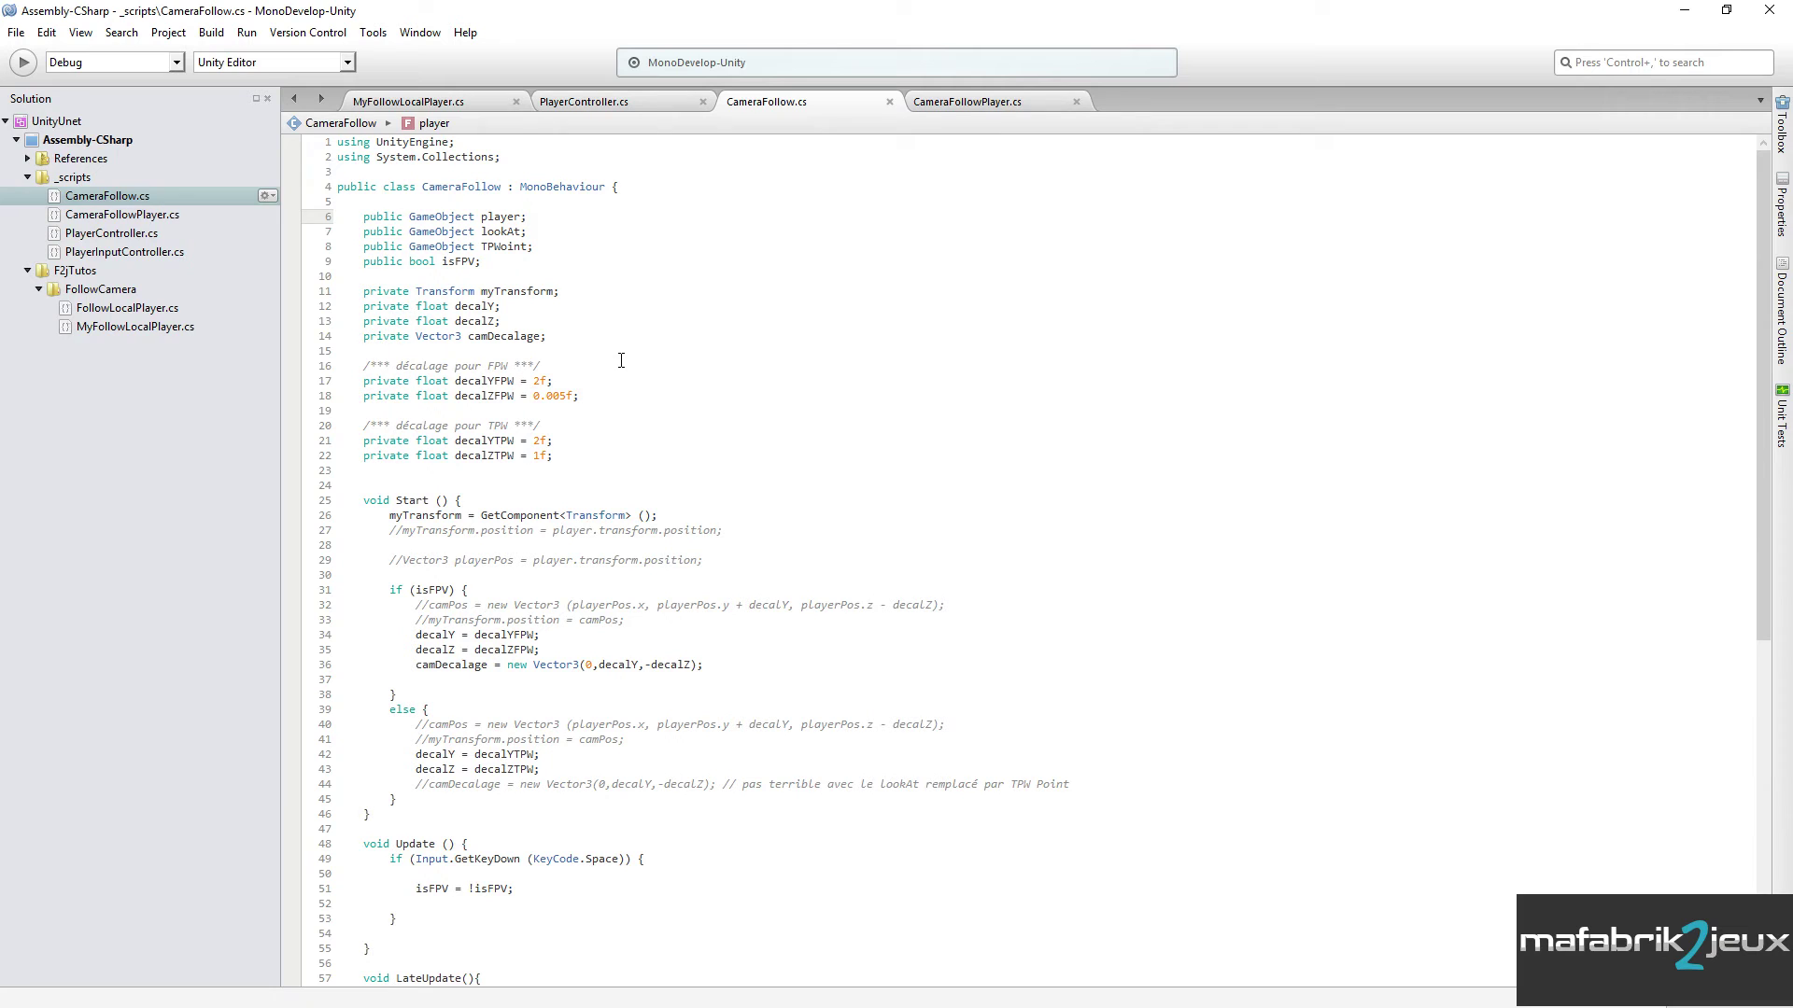
scroll(625, 358, down, 4)
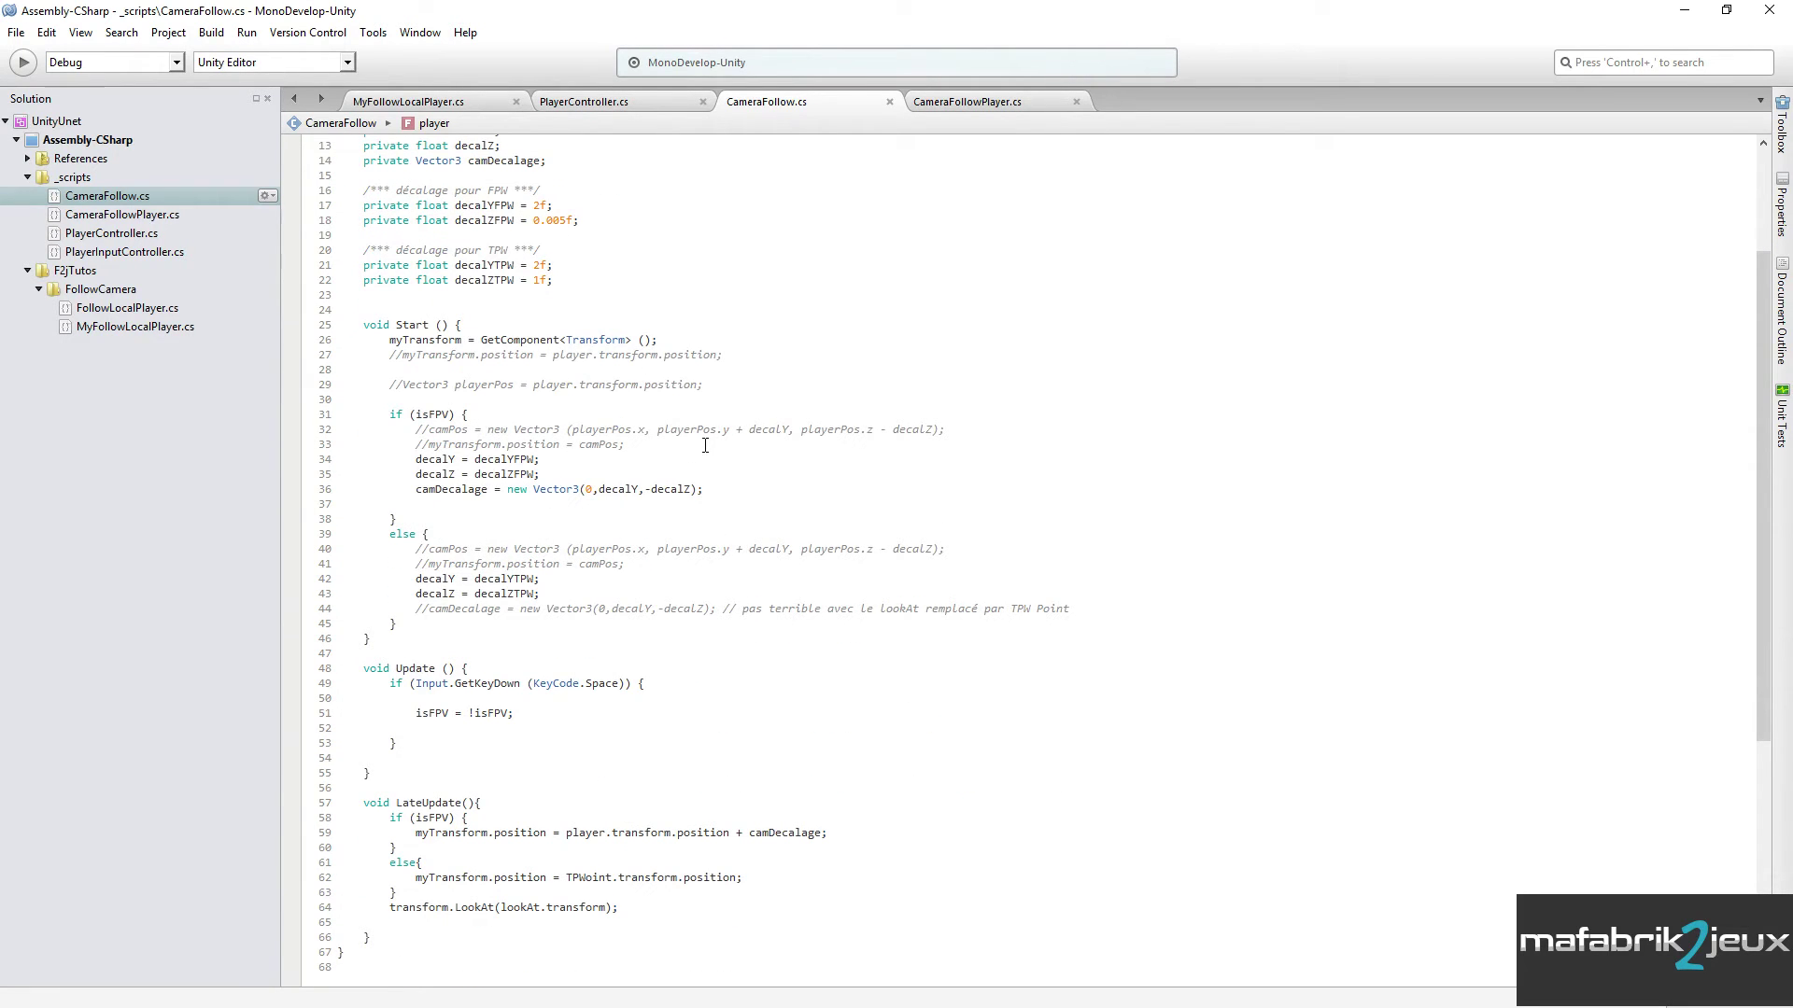
click(1684, 11)
click(864, 54)
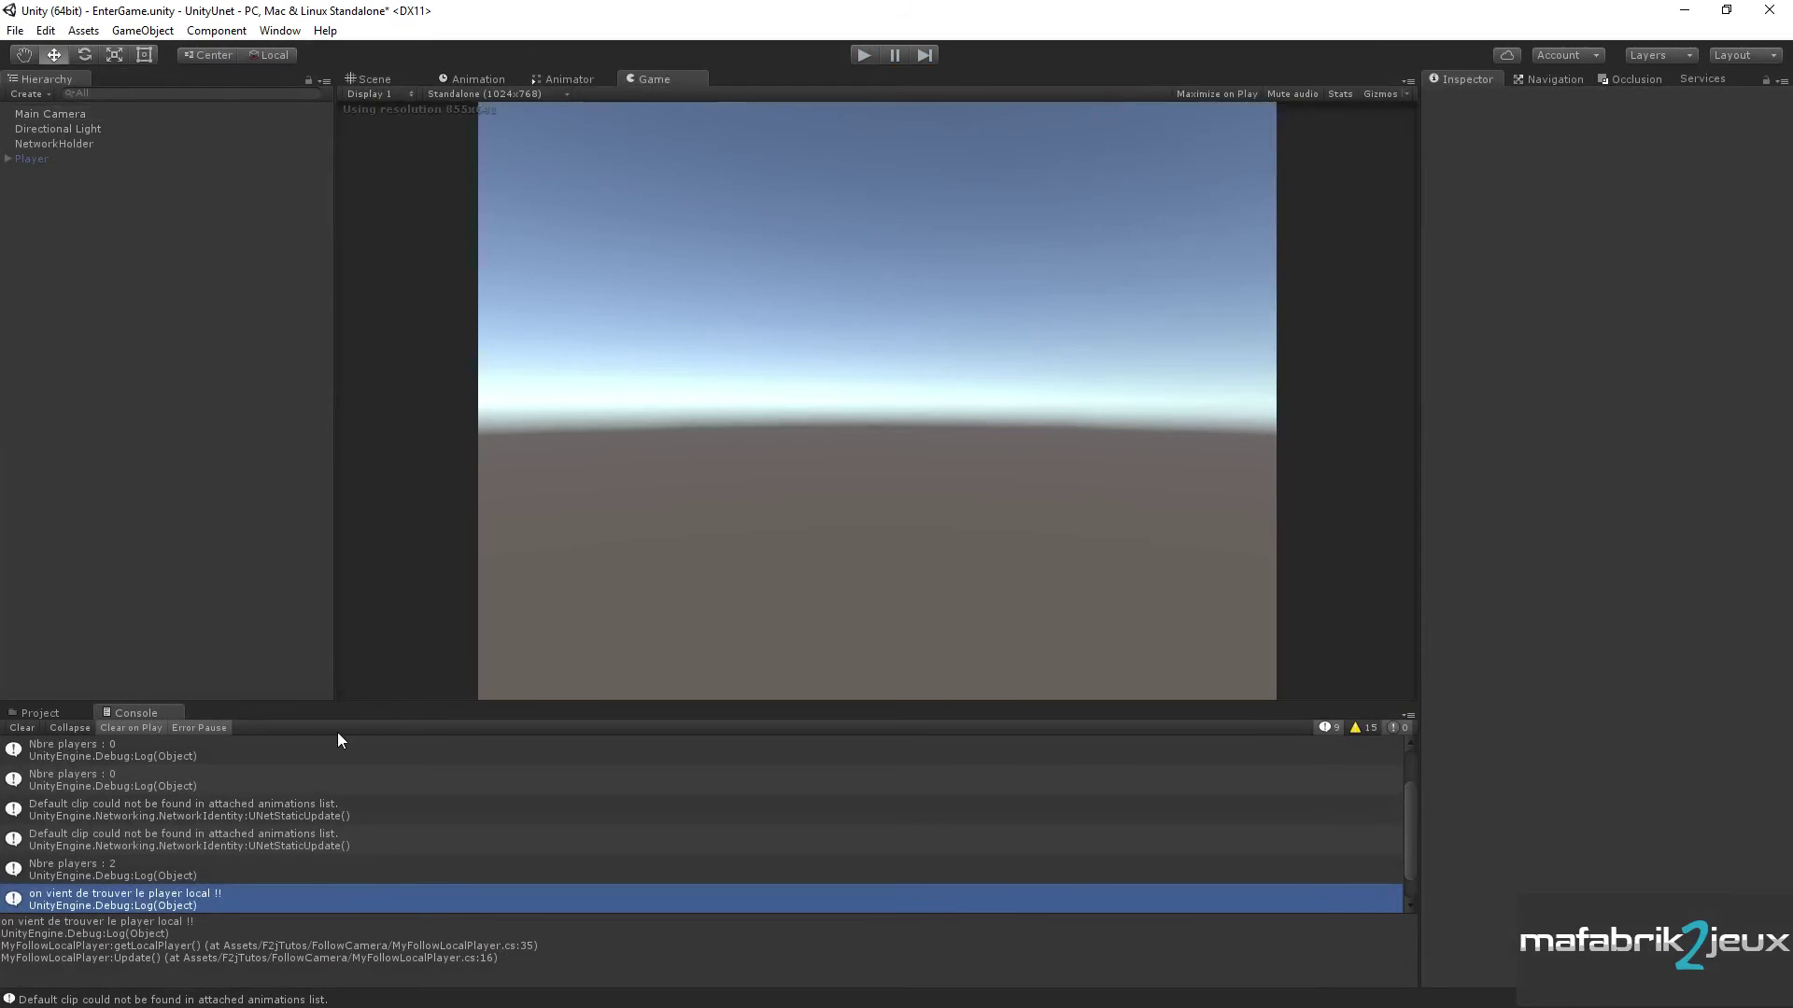
- Open the DesktopInput scene, saving EnterGame, and test-run it briefly
click(58, 709)
double_click(275, 806)
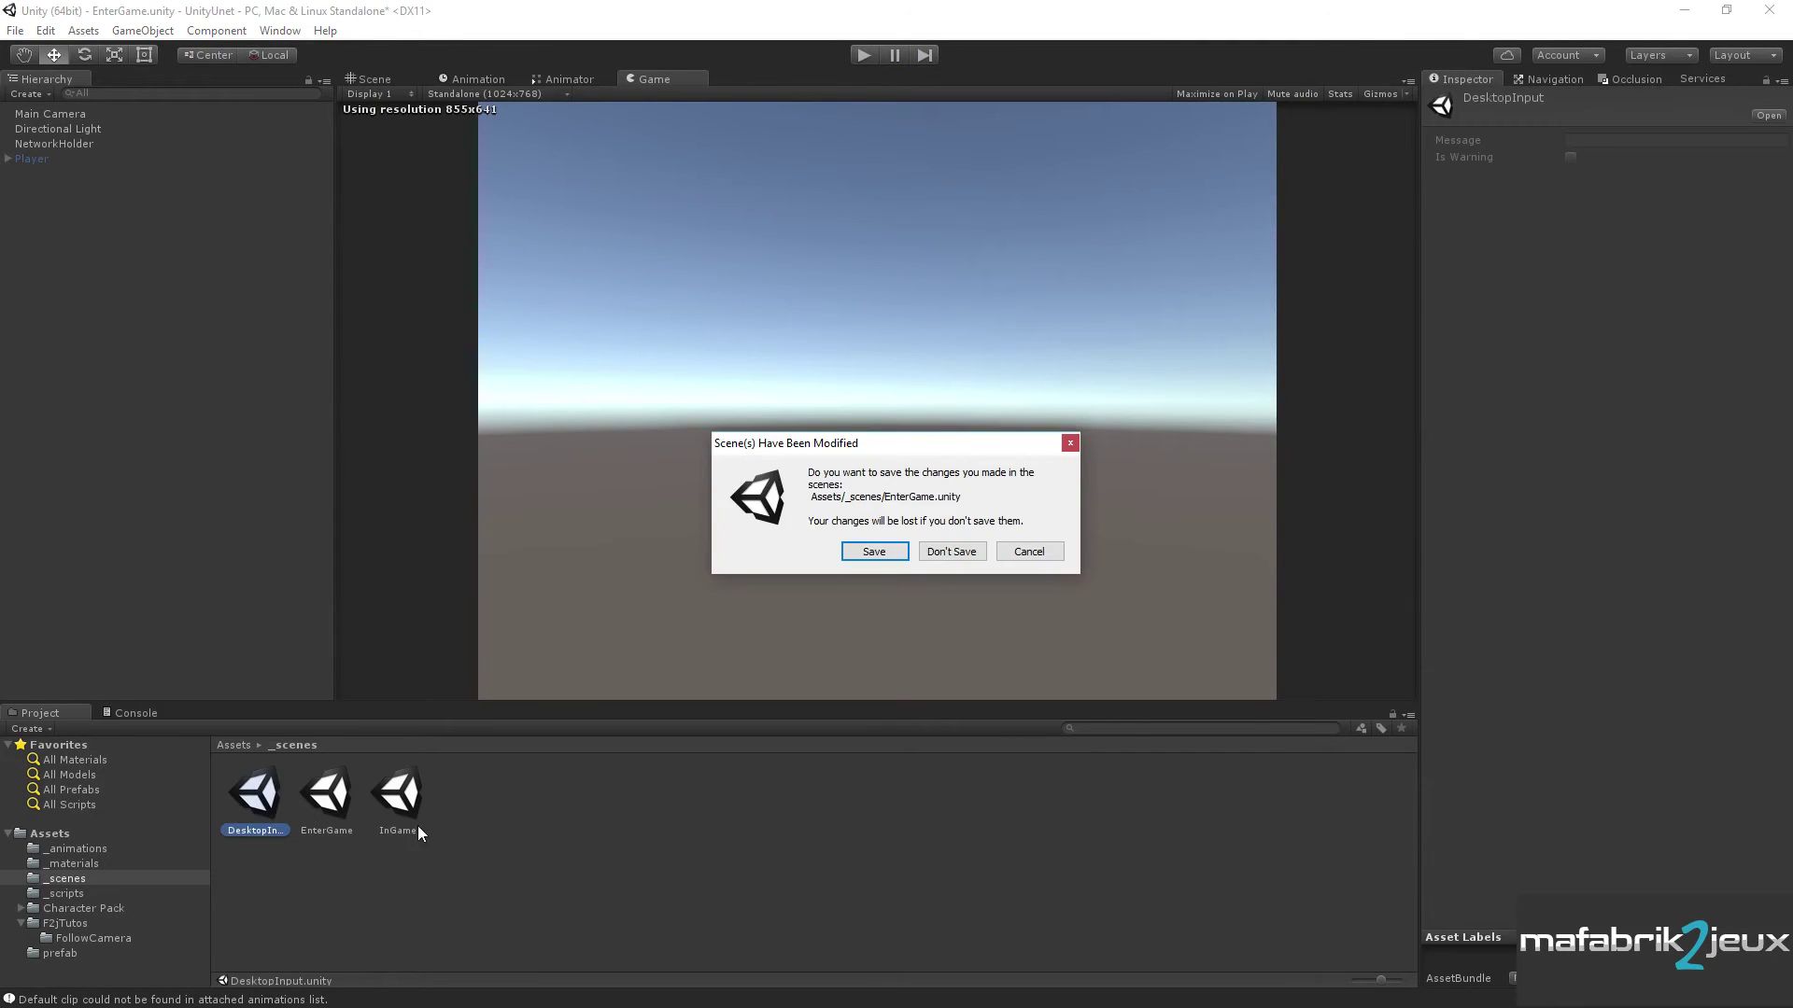
click(871, 553)
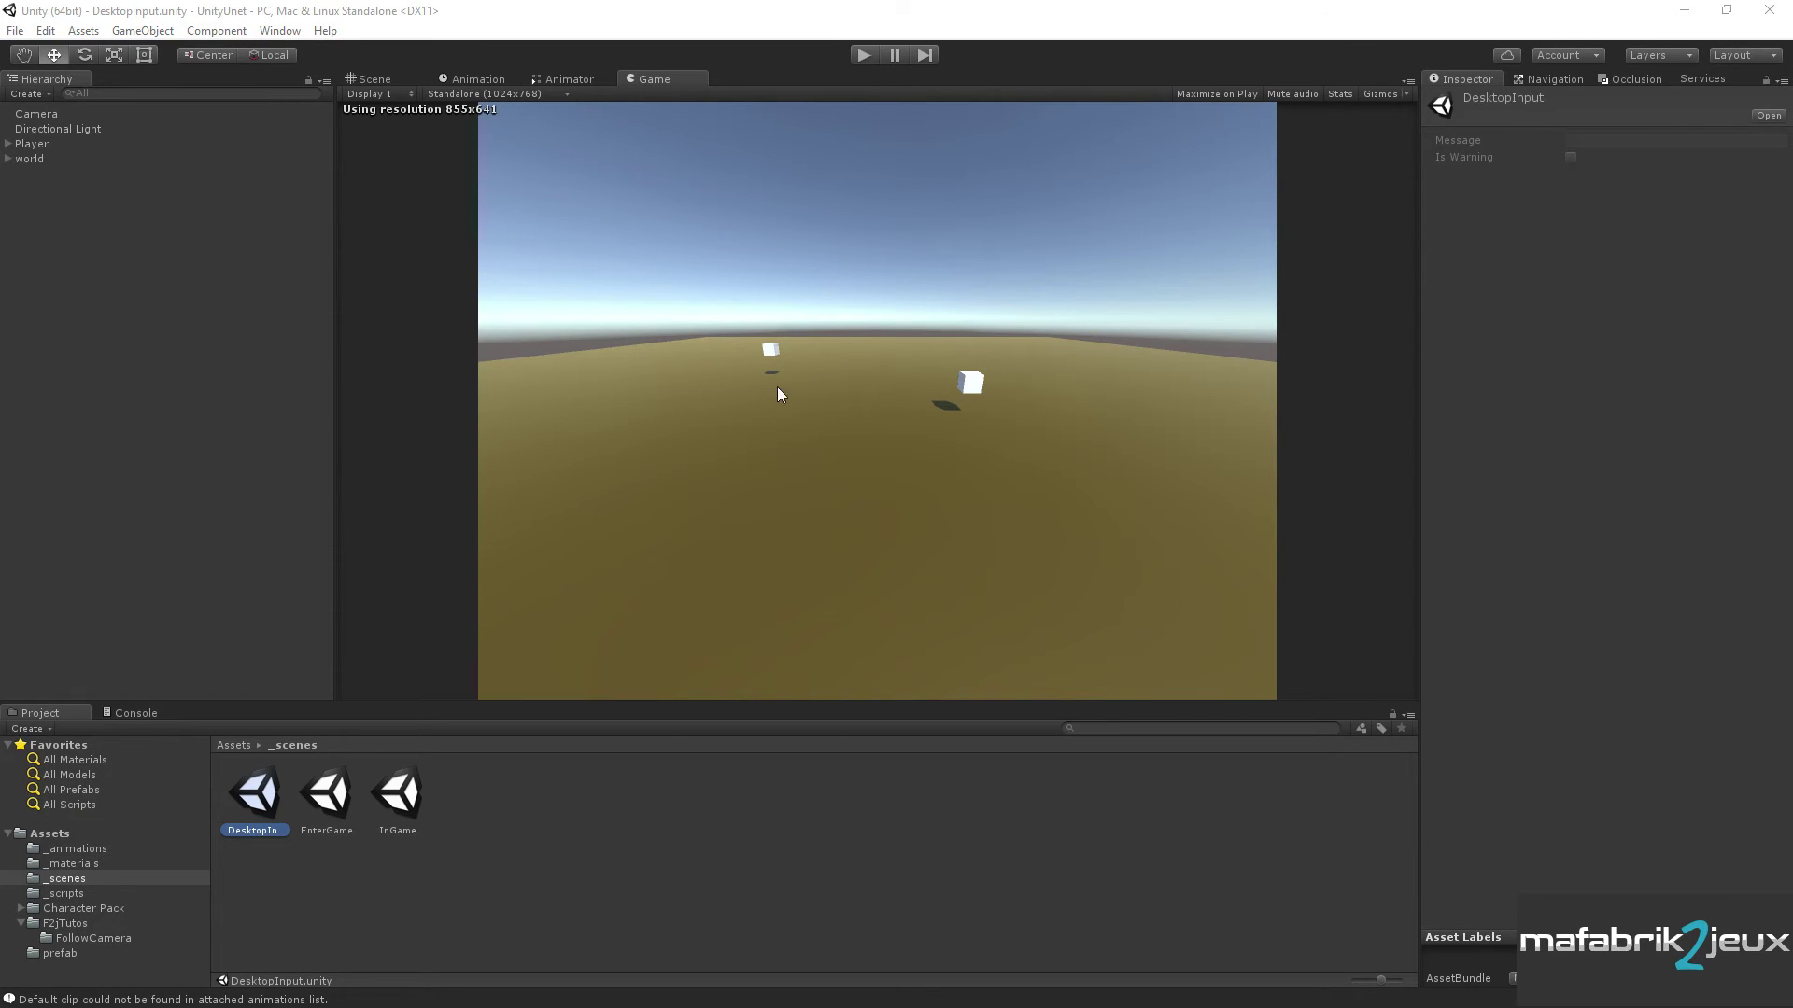
click(862, 55)
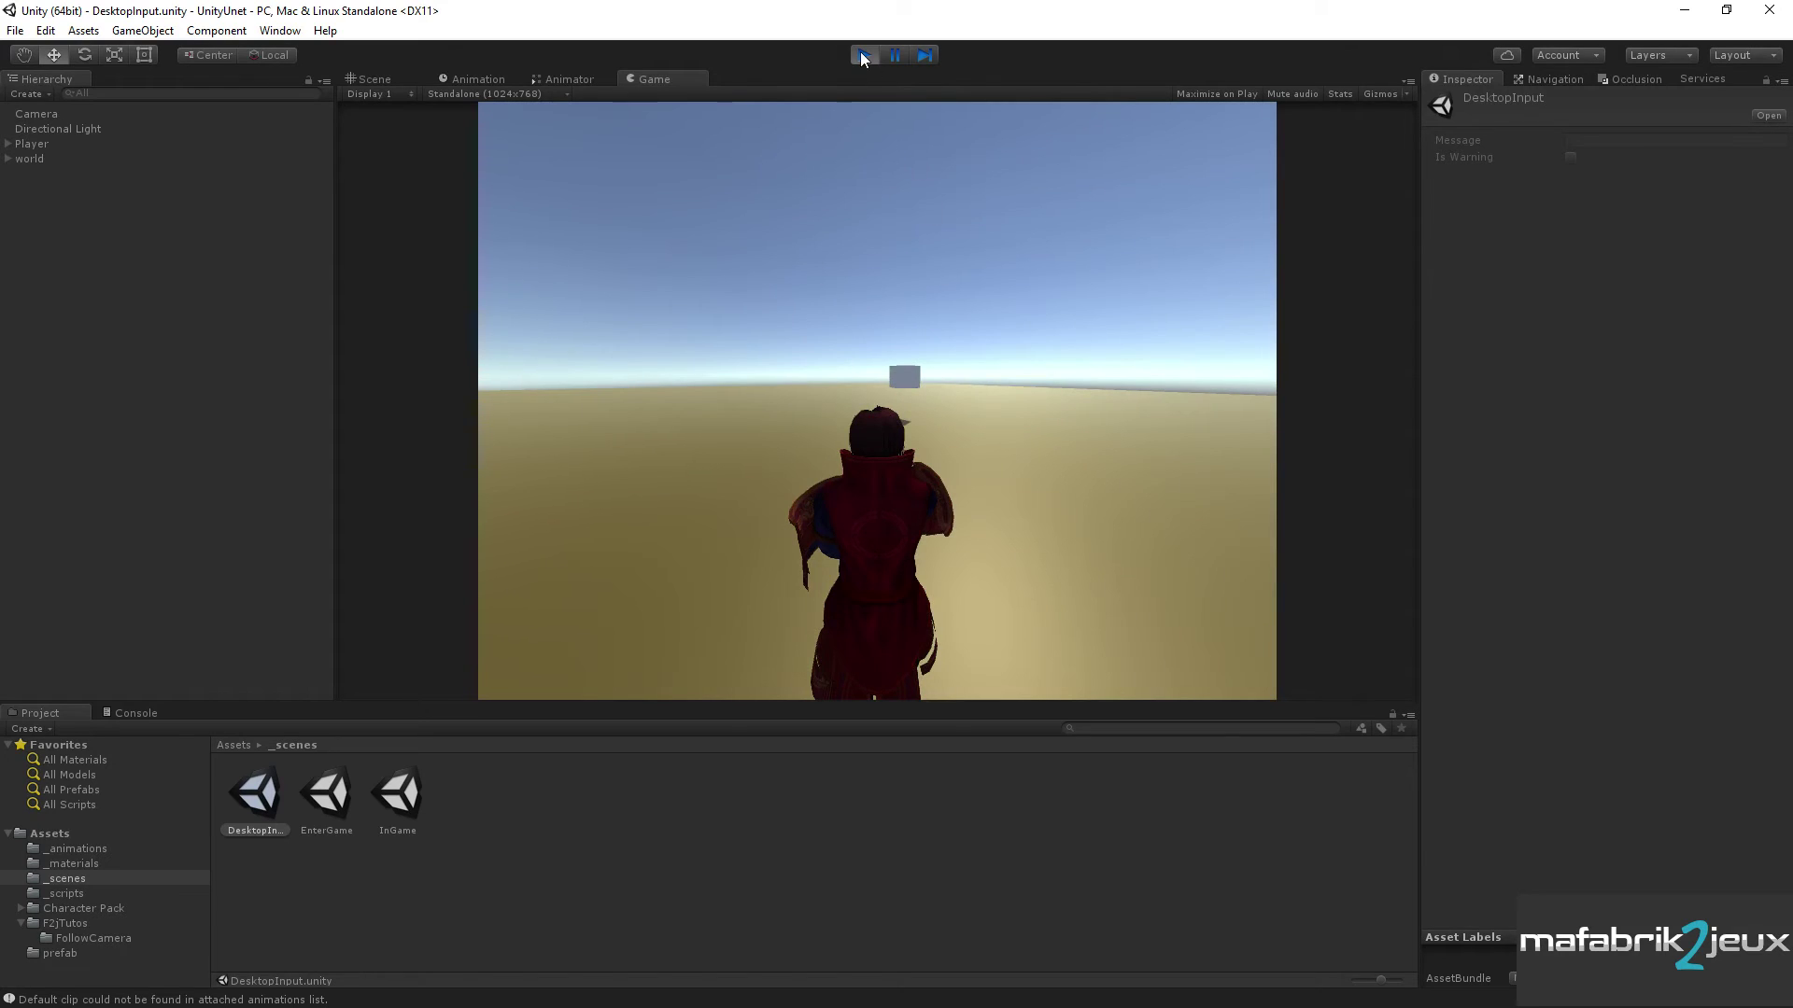
click(863, 57)
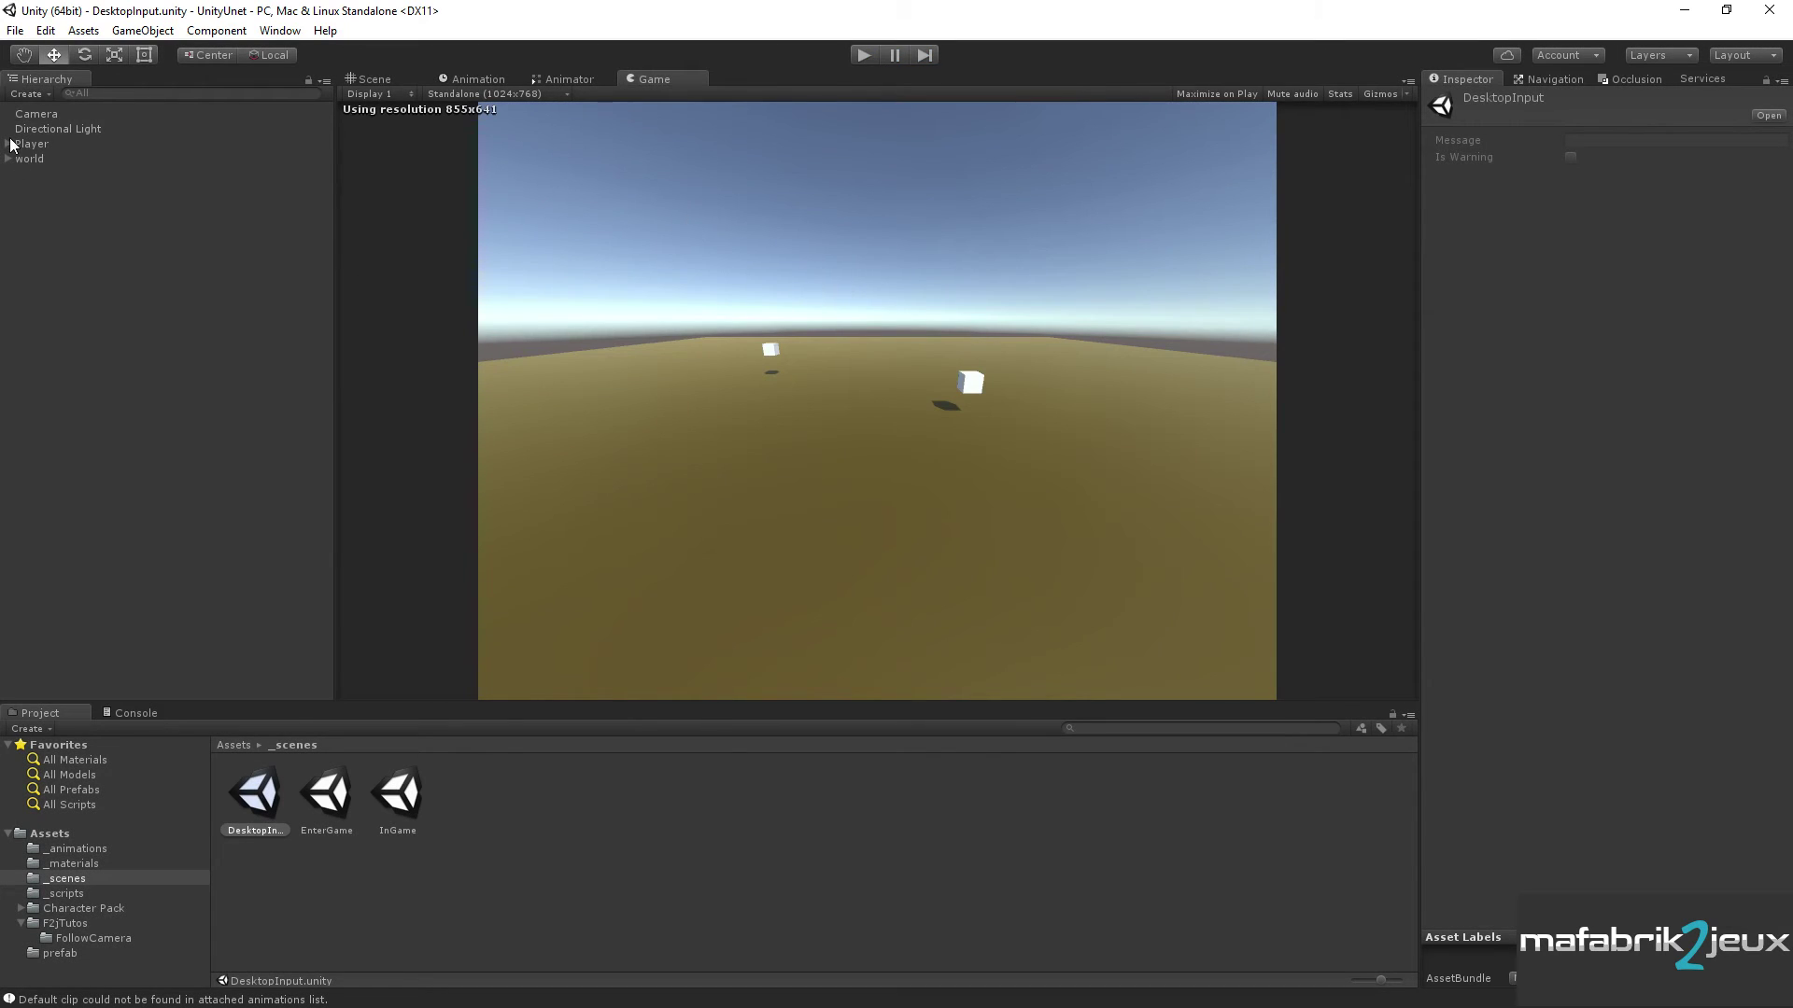
- Frame the DesktopInput Player and inspect its TPWPoint and lookAt camera targets
click(8, 145)
click(35, 146)
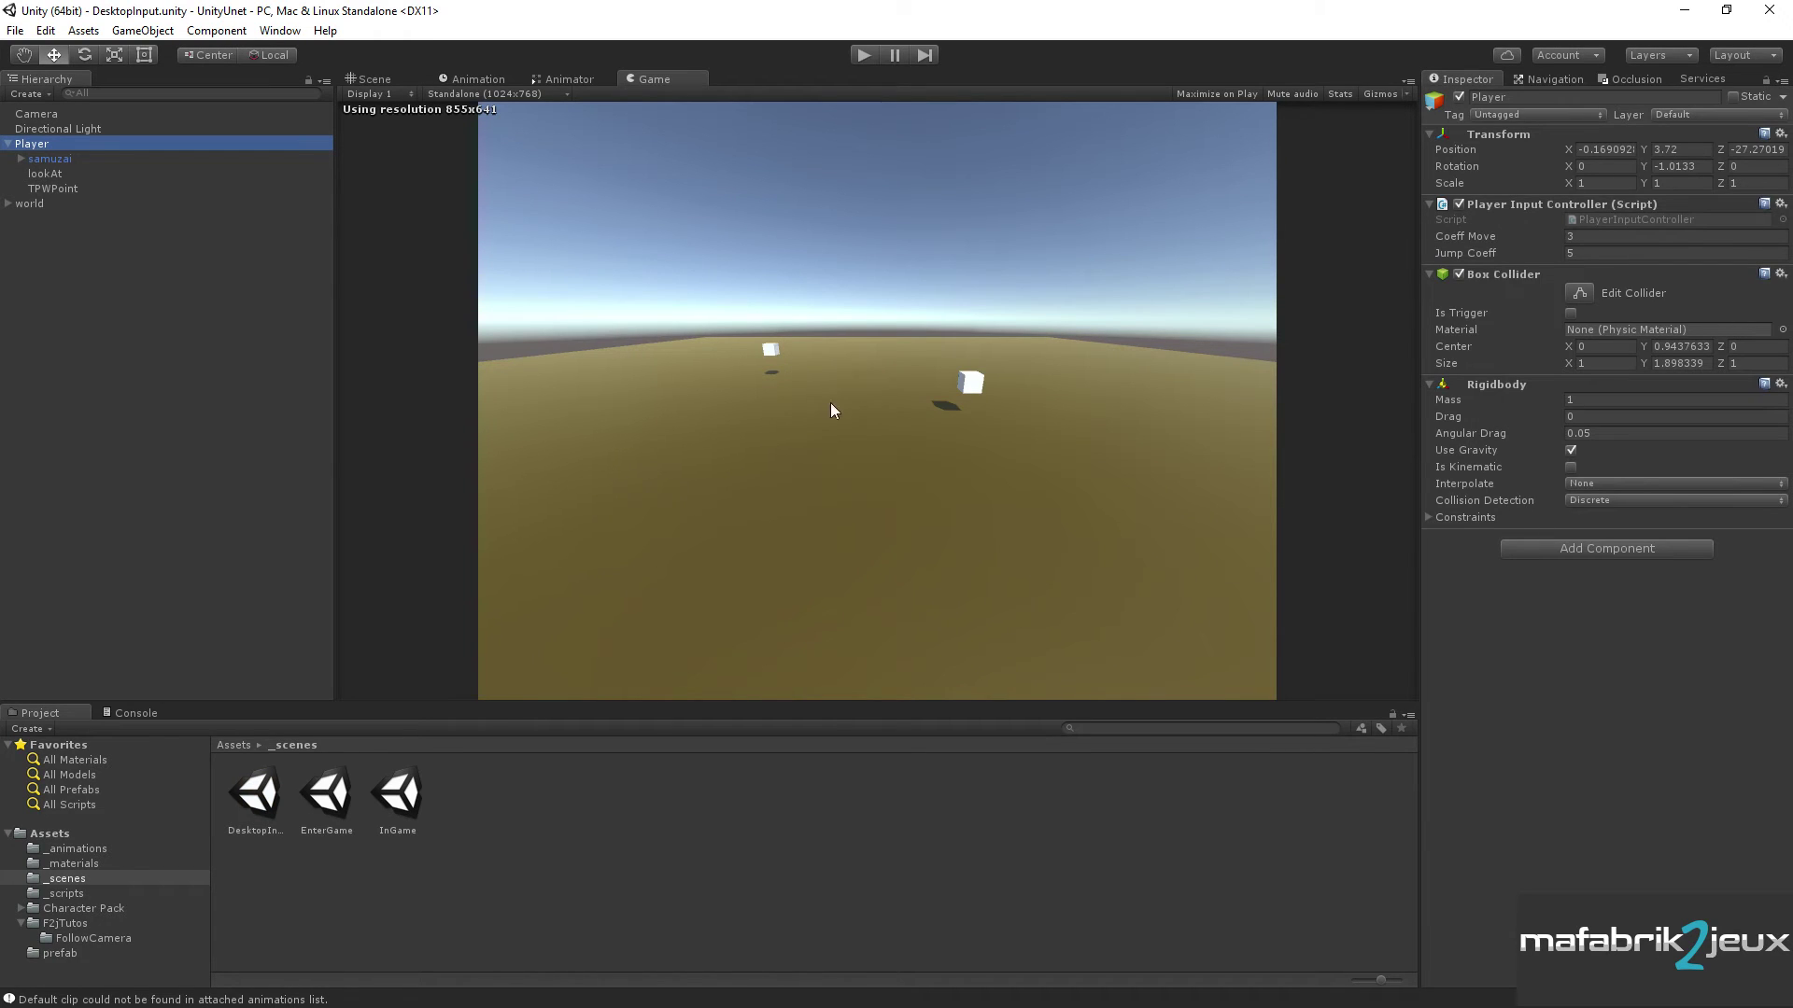
click(391, 75)
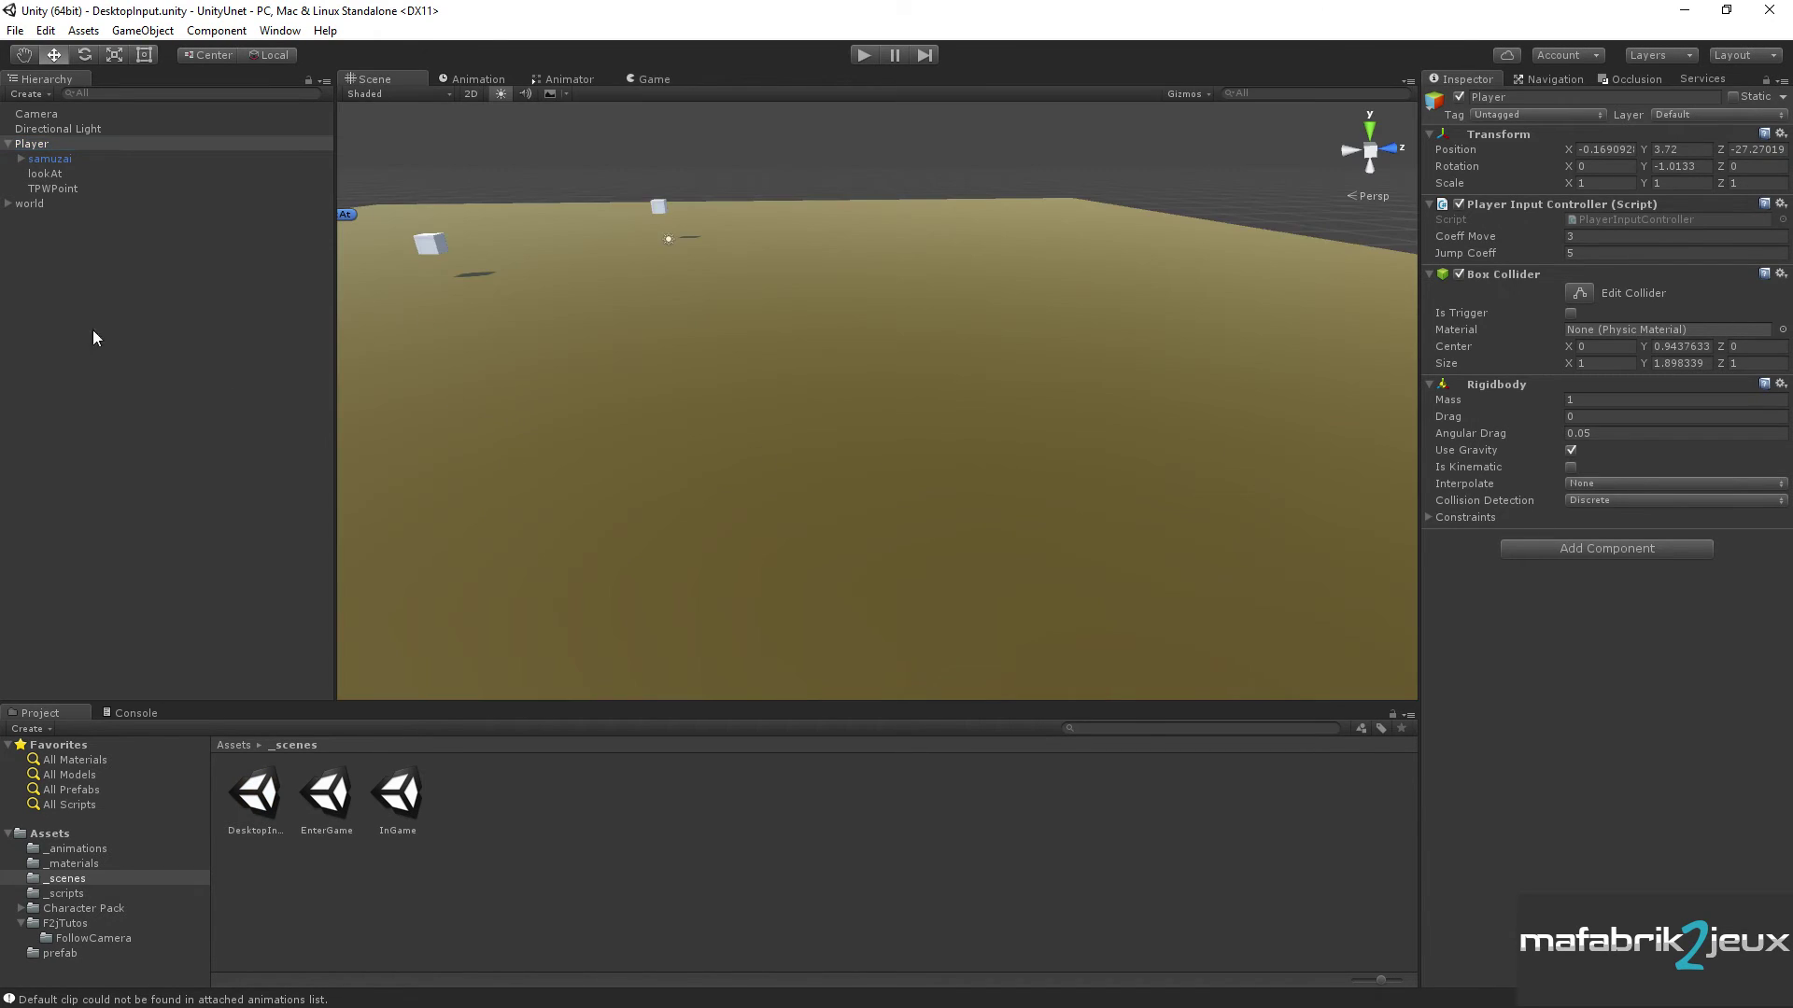
click(19, 147)
key(f)
mouse_move(603, 389)
alt+mouse_down()
mouse_move(990, 483)
mouse_move(1011, 444)
alt+mouse_up()
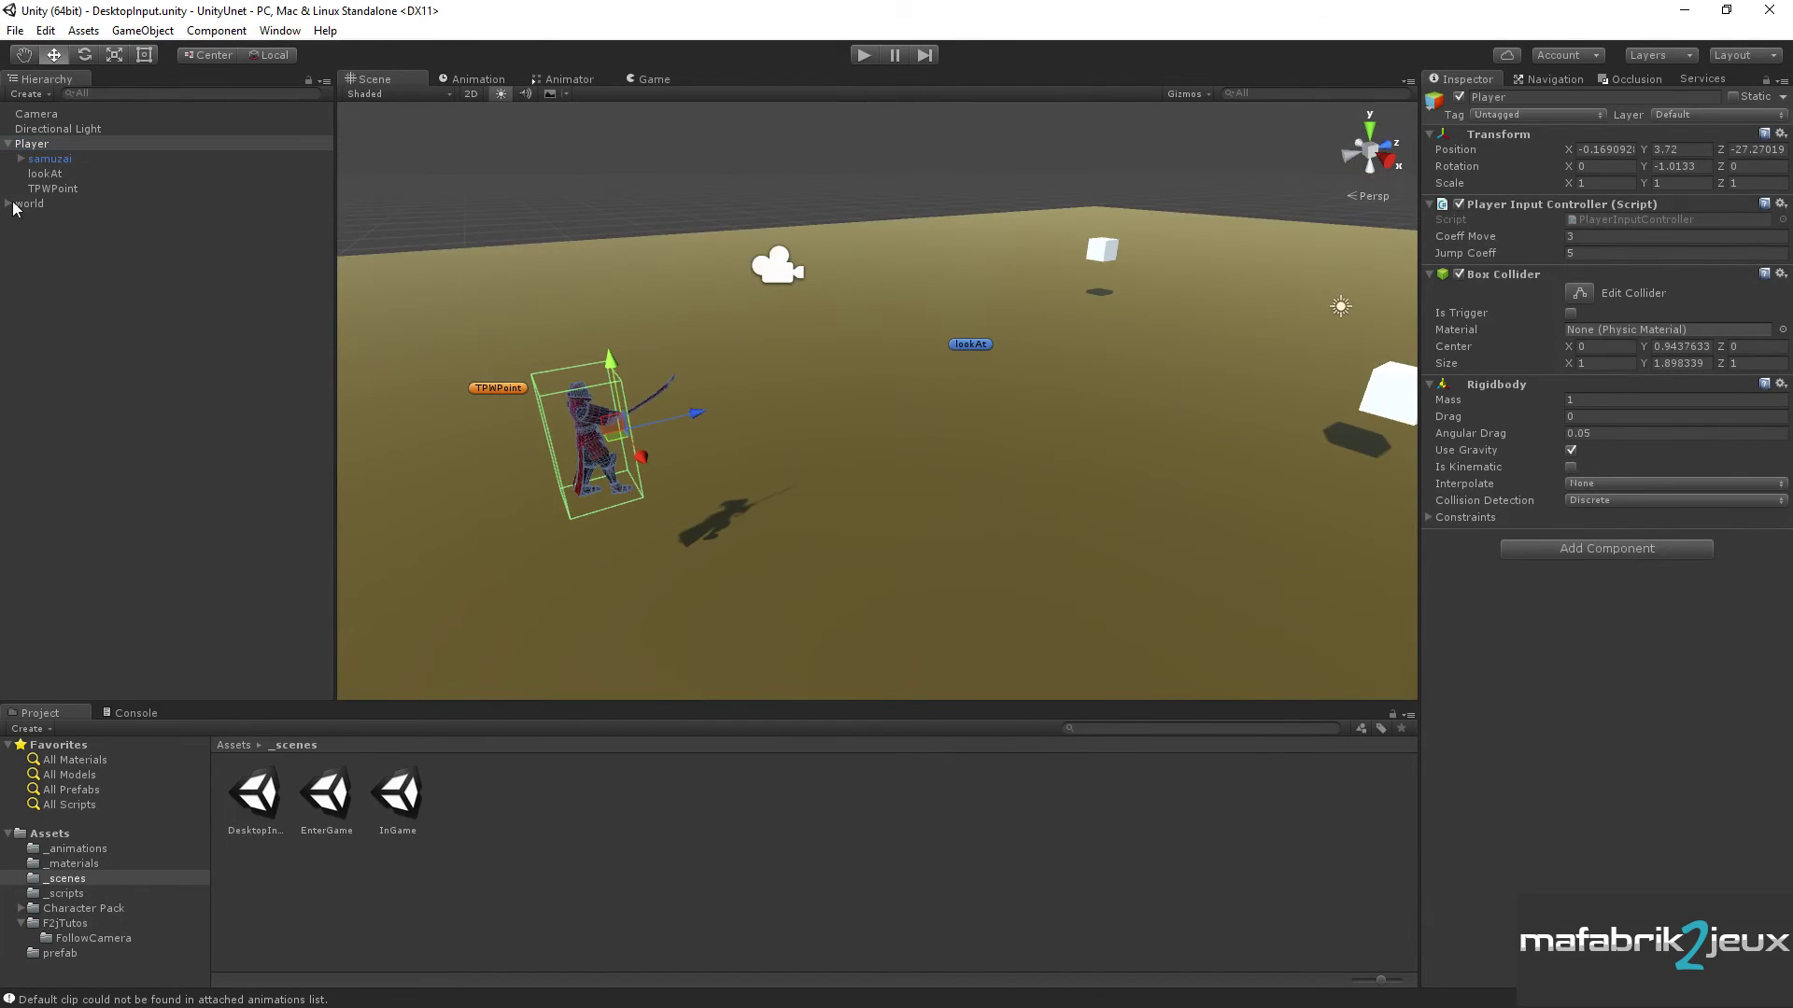
click(43, 190)
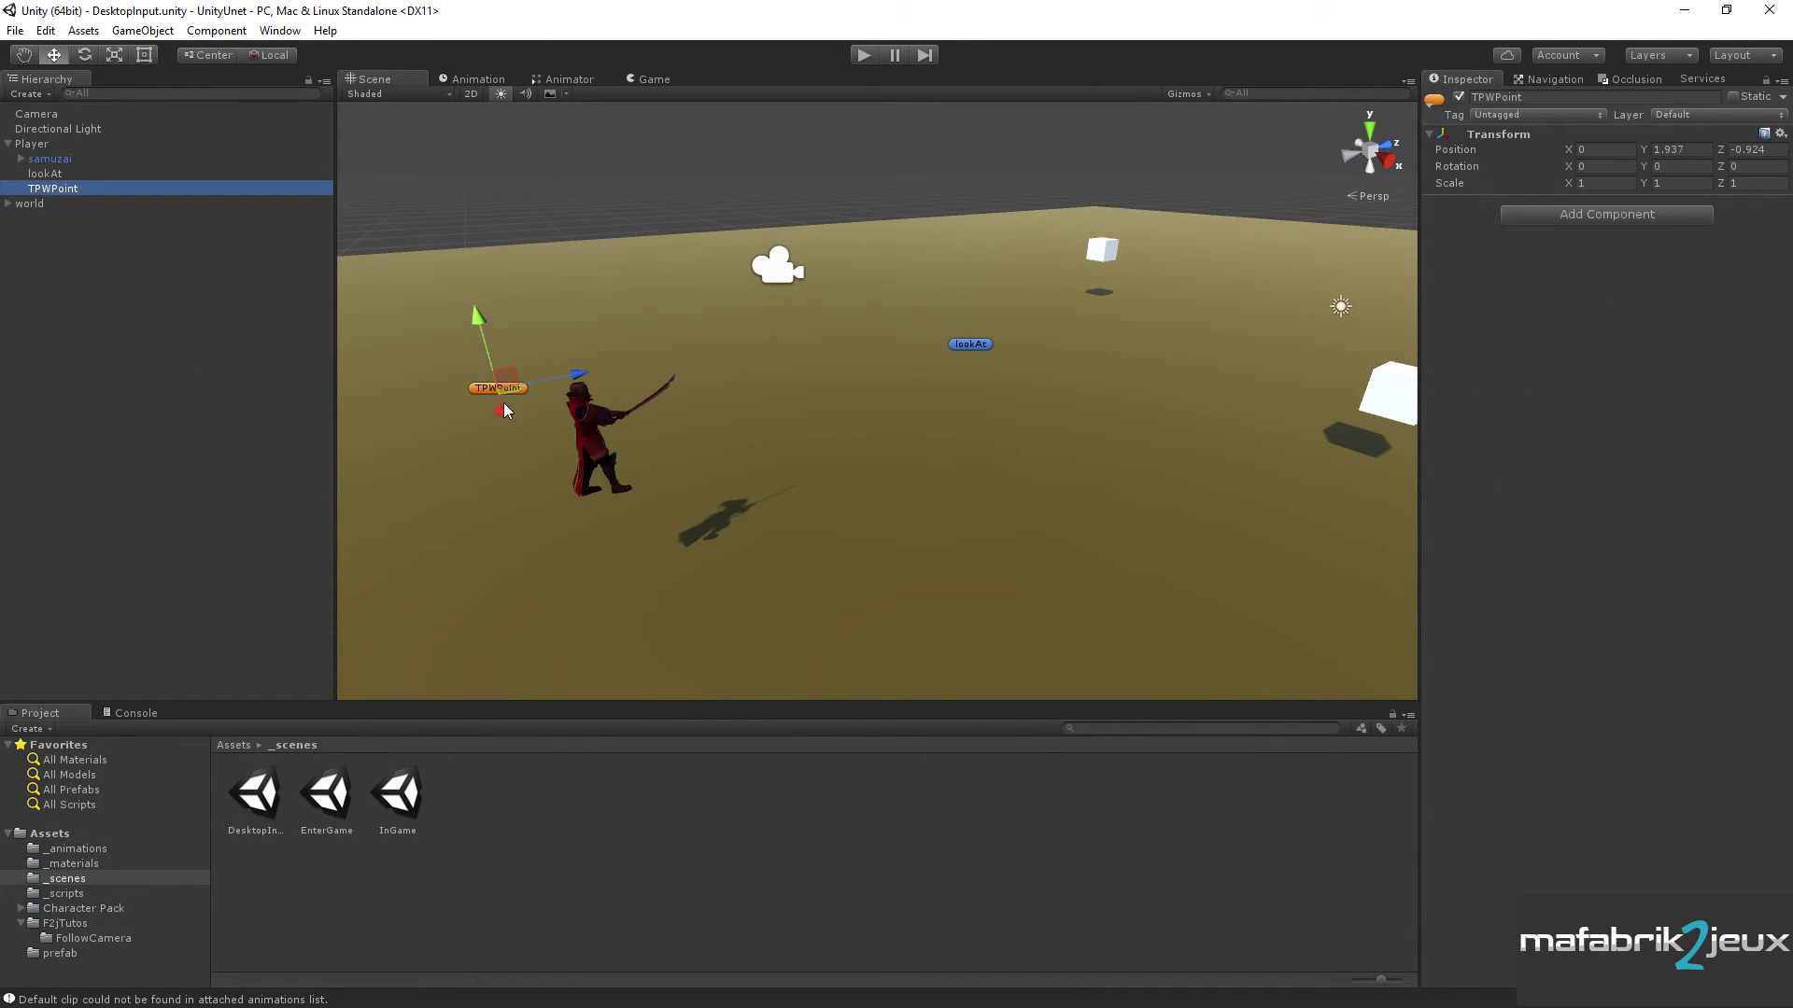
click(46, 174)
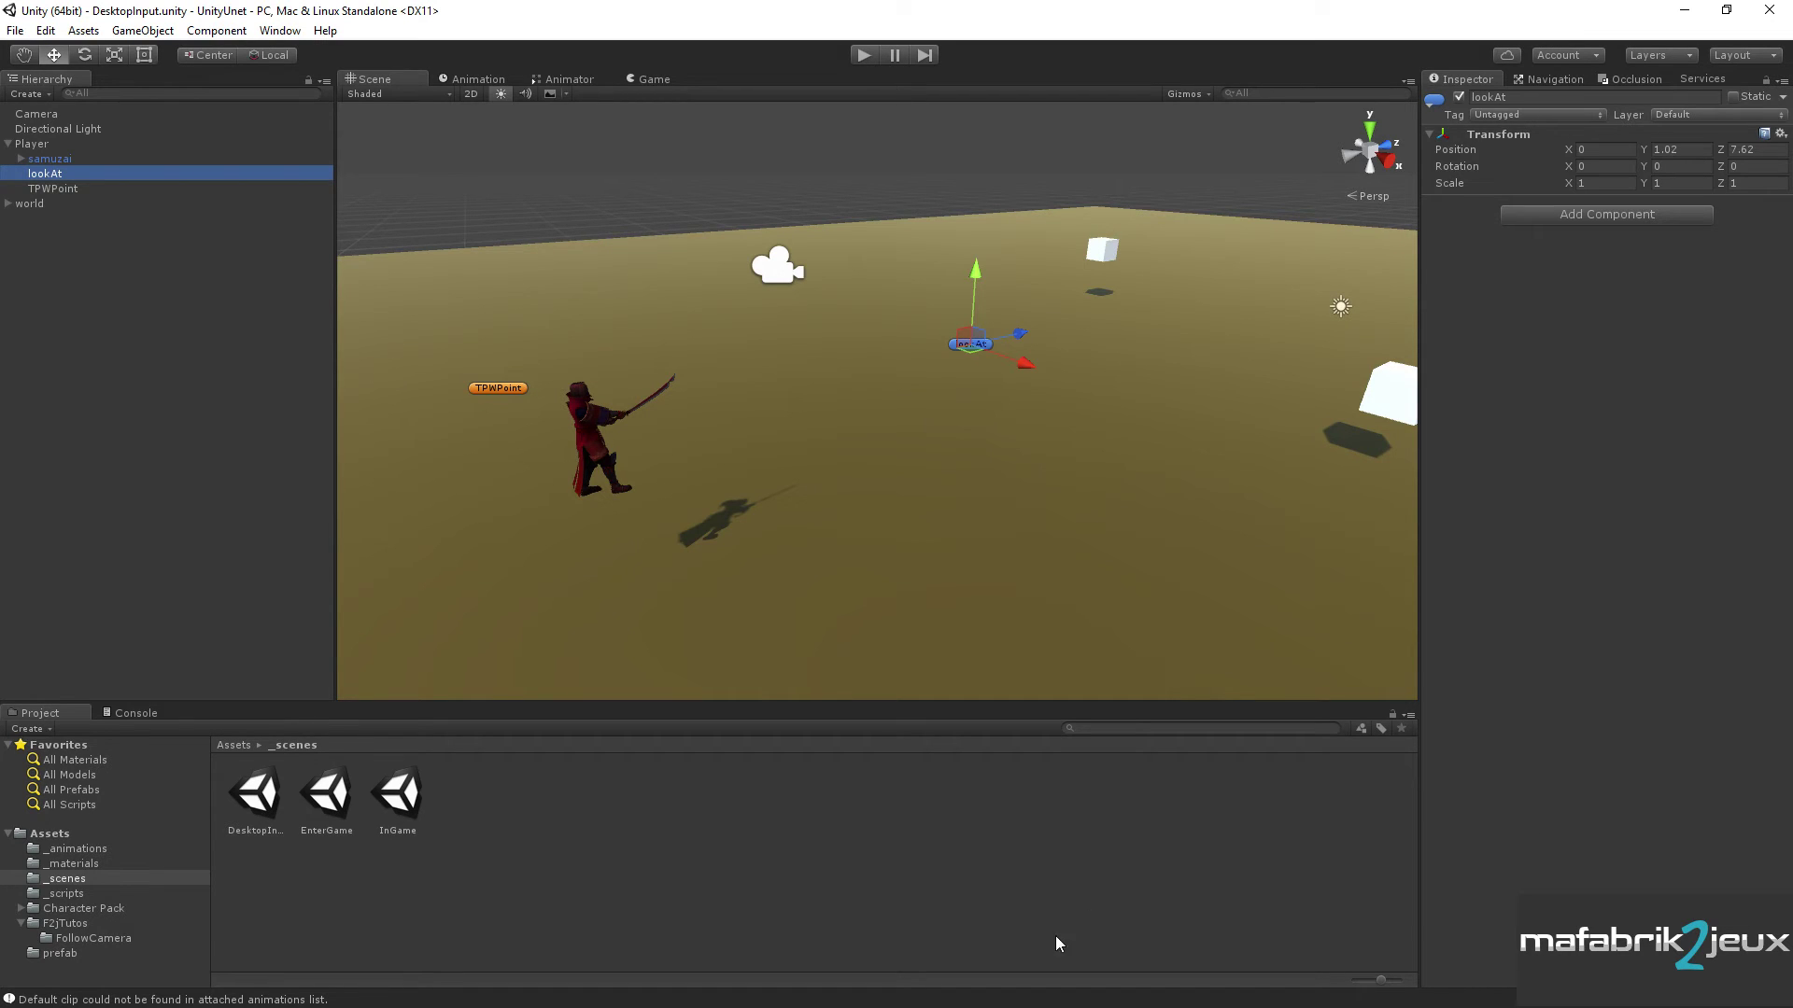
- Open the InGame scene, enable its Player object, frame it and expand its children
double_click(398, 805)
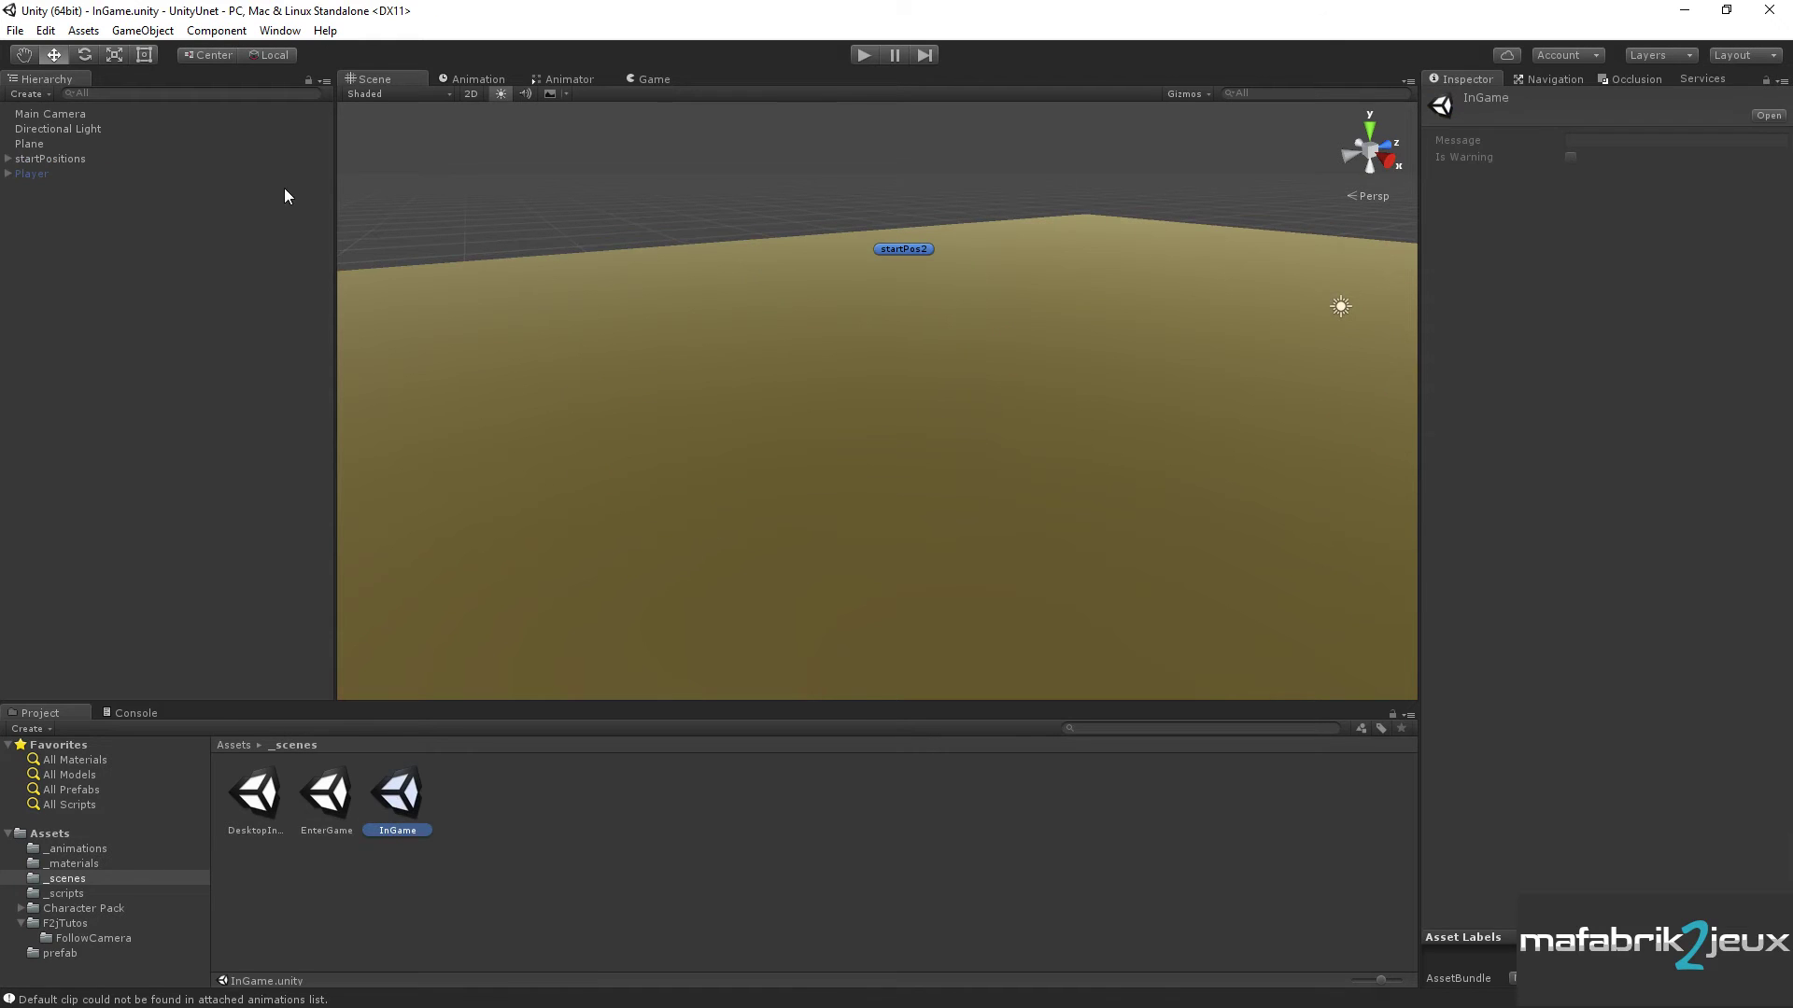
click(57, 175)
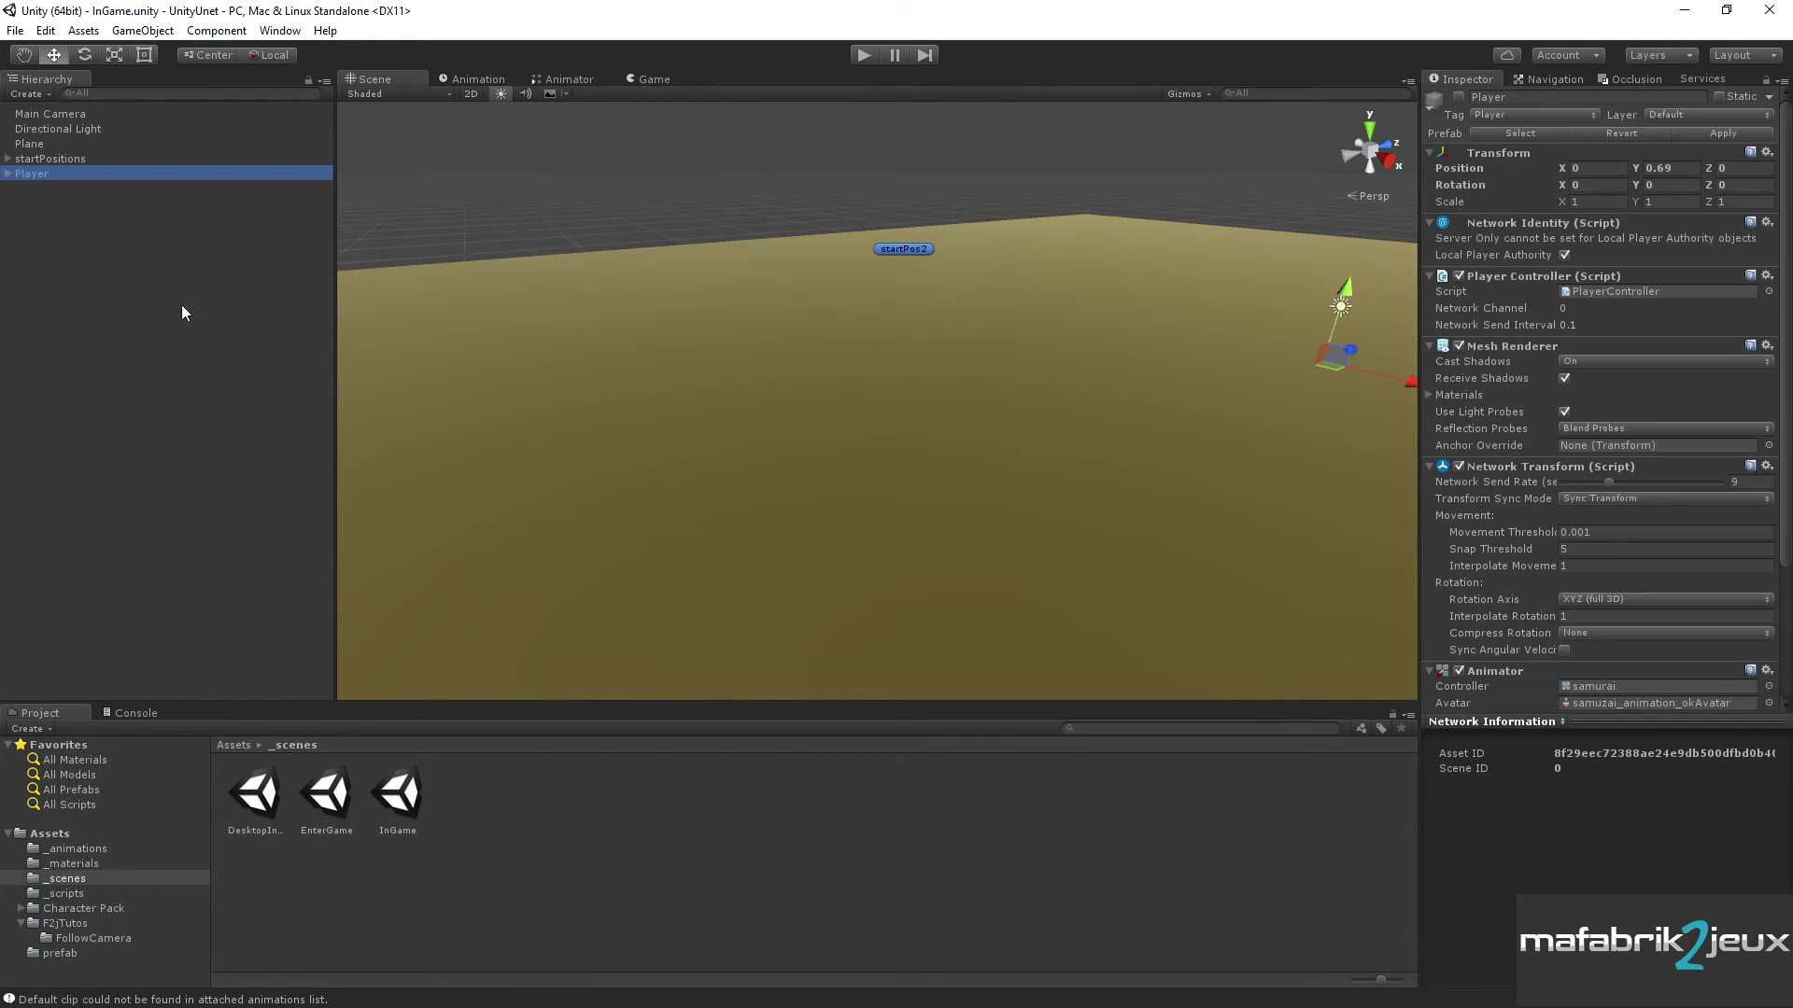
click(1458, 98)
double_click(36, 173)
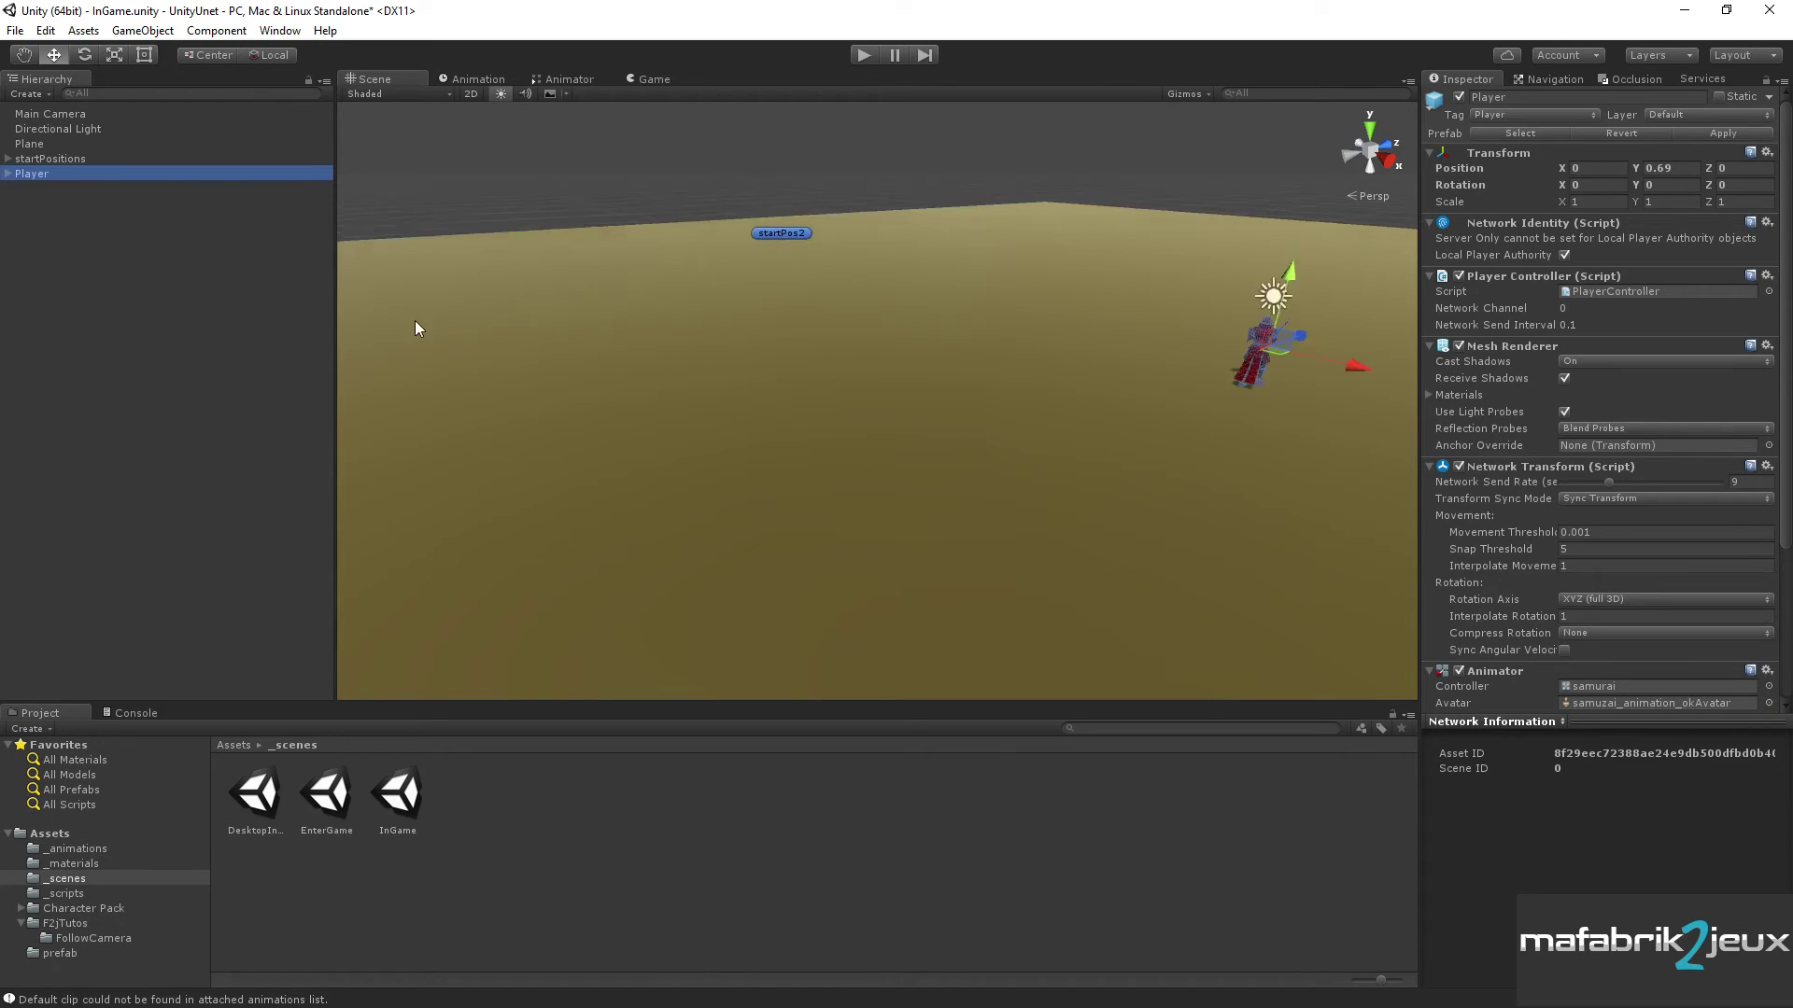
click(8, 175)
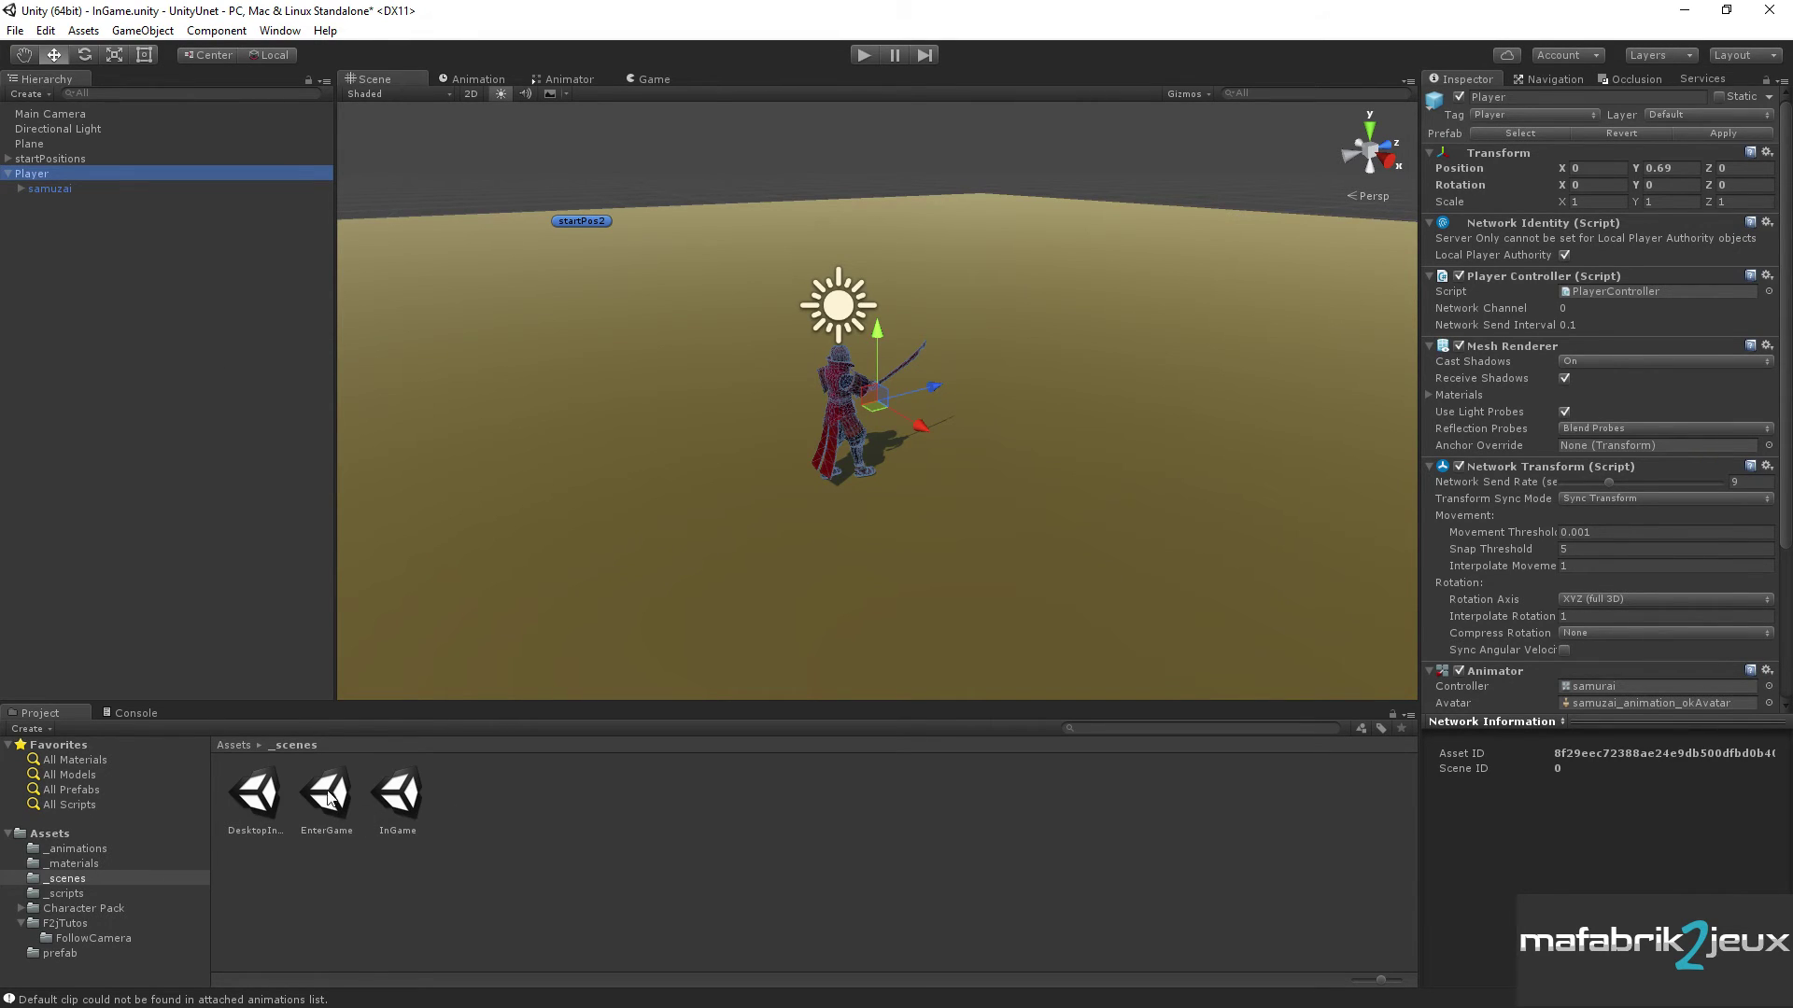
- Save InGame, compare DesktopInput's Player children, then reopen InGame and expand its Player
double_click(254, 797)
click(867, 553)
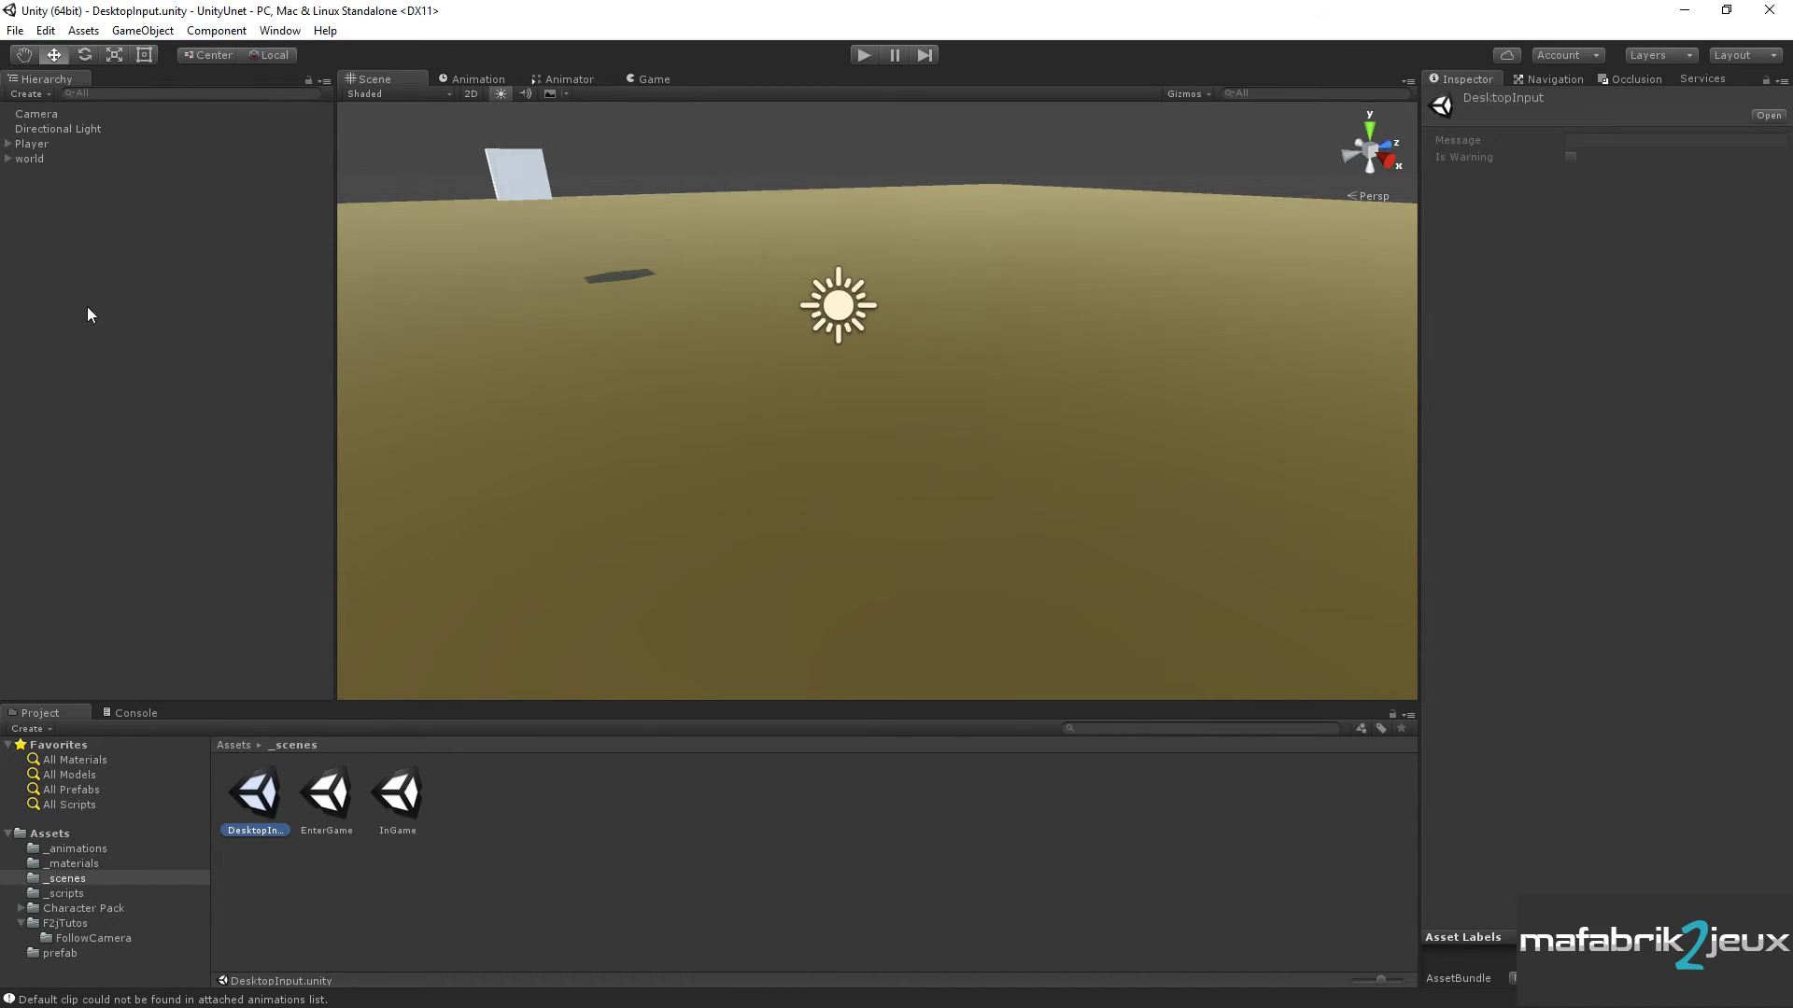
click(25, 144)
click(9, 144)
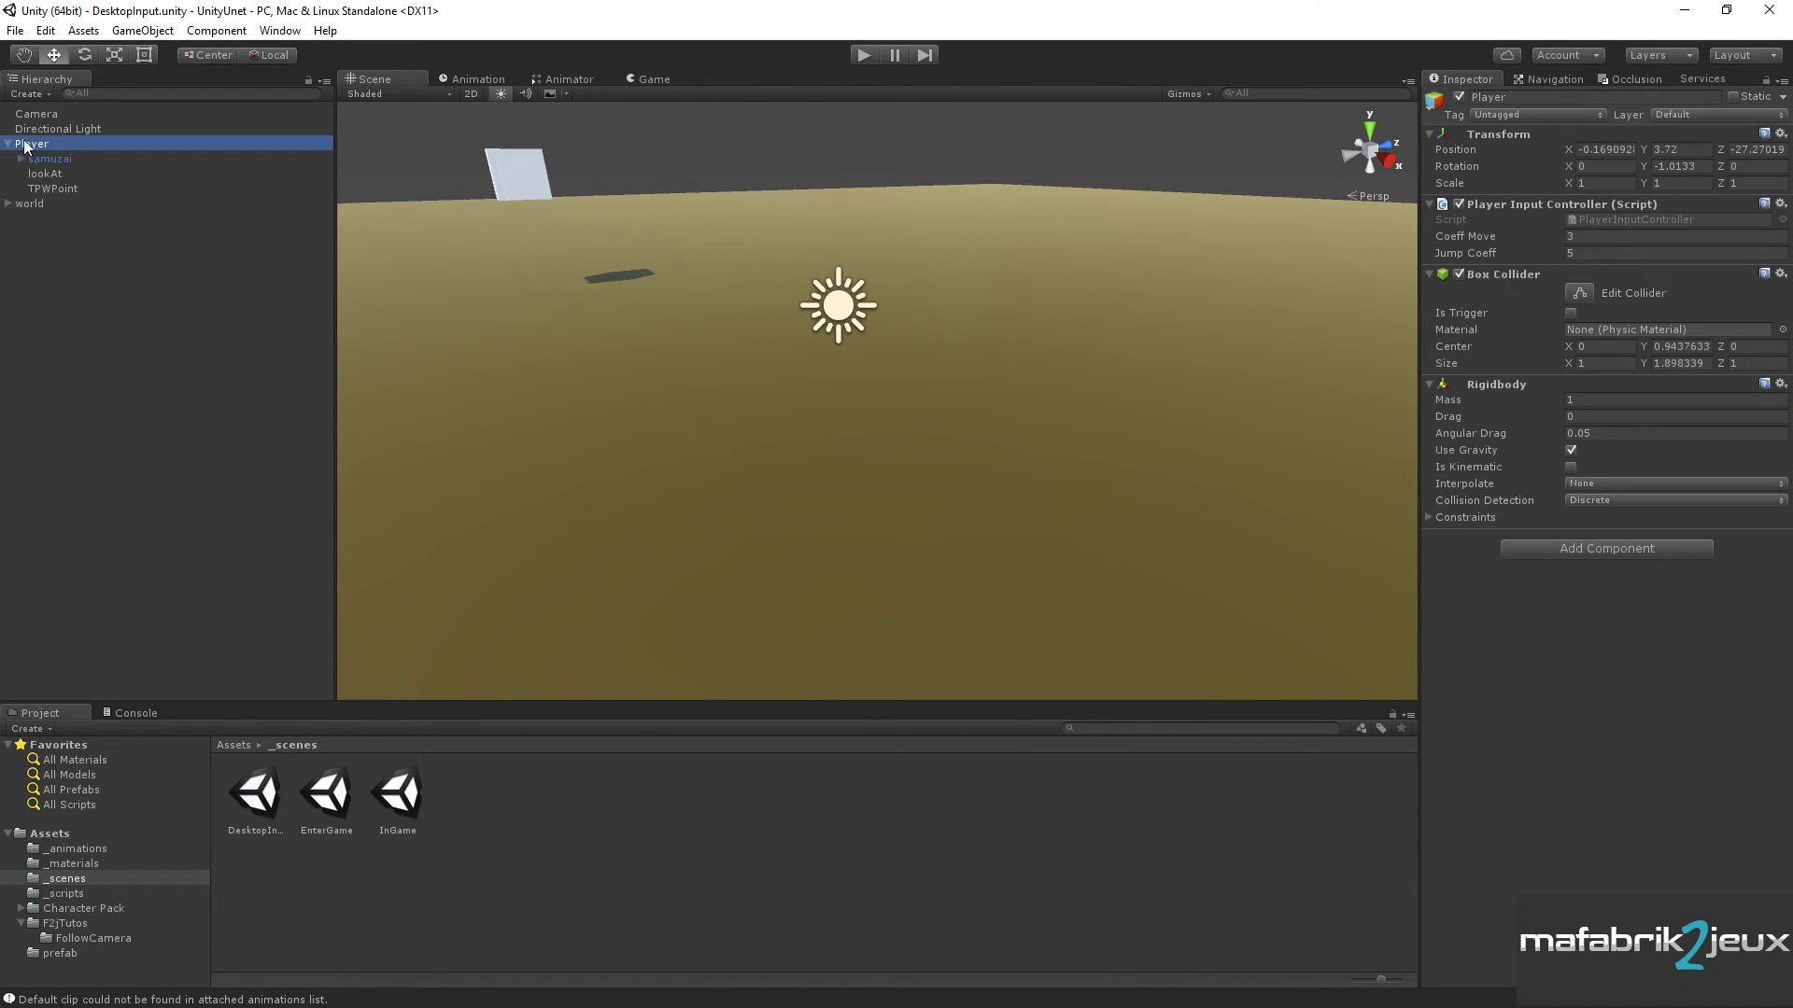
double_click(396, 794)
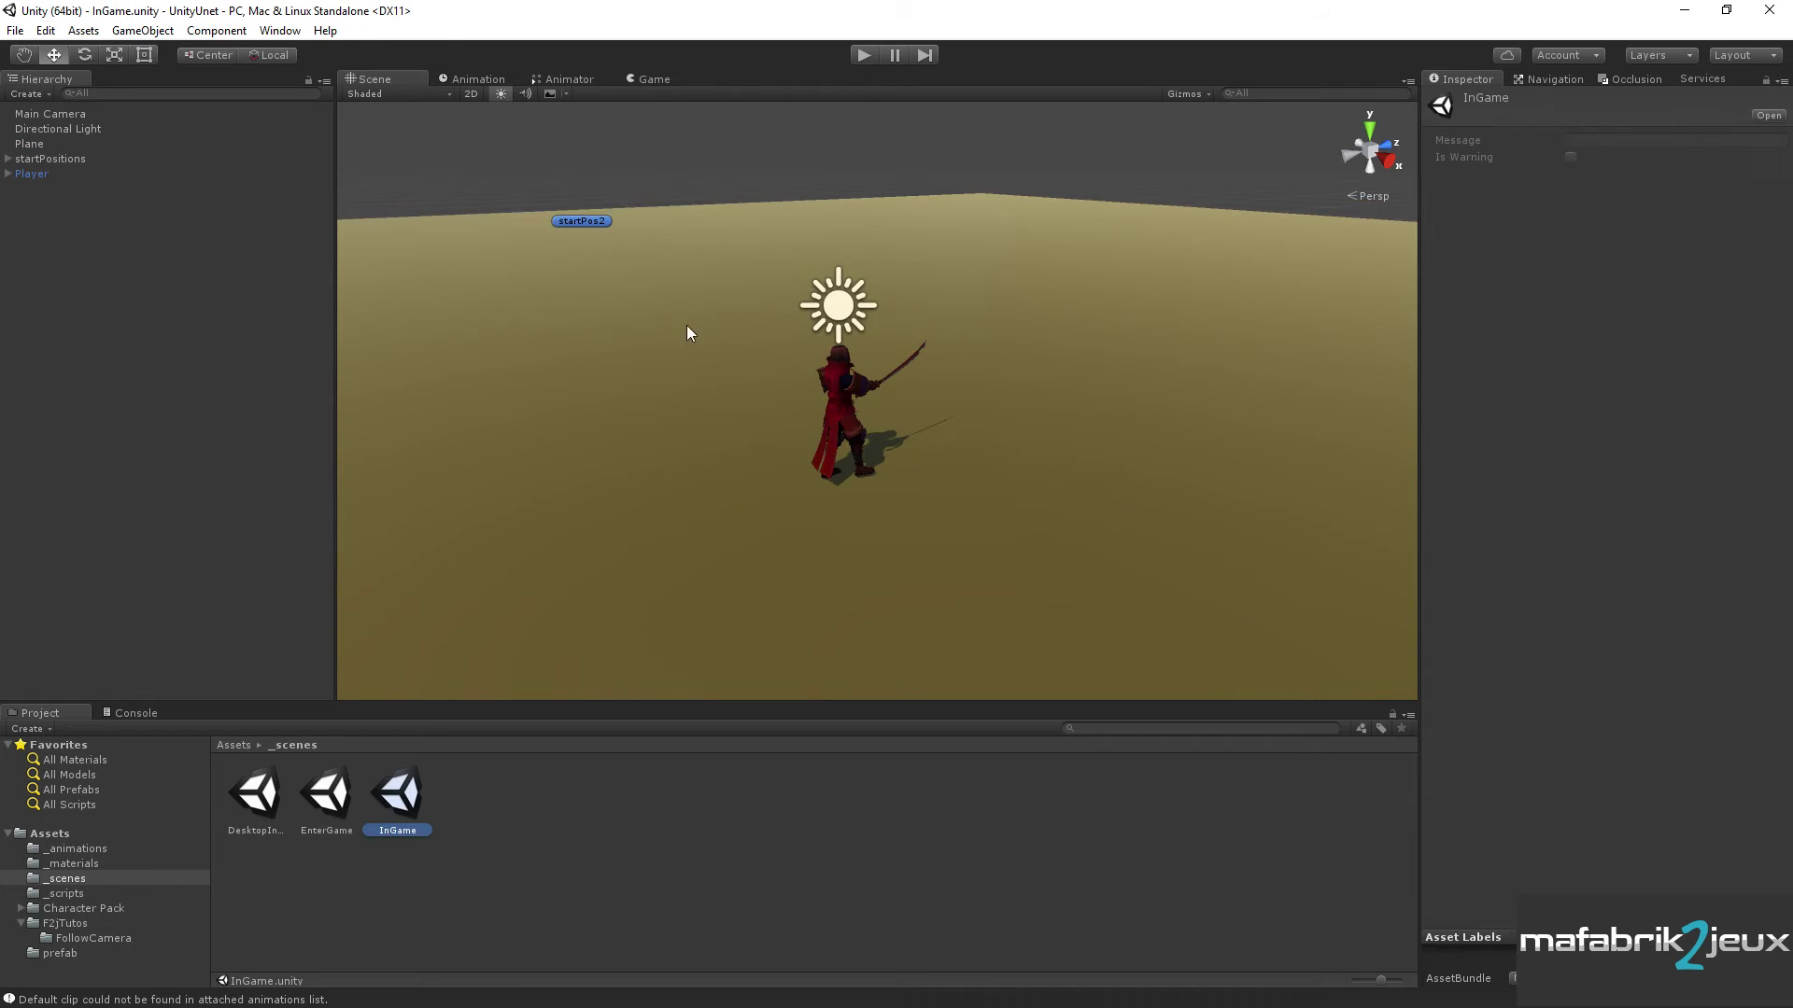
click(24, 173)
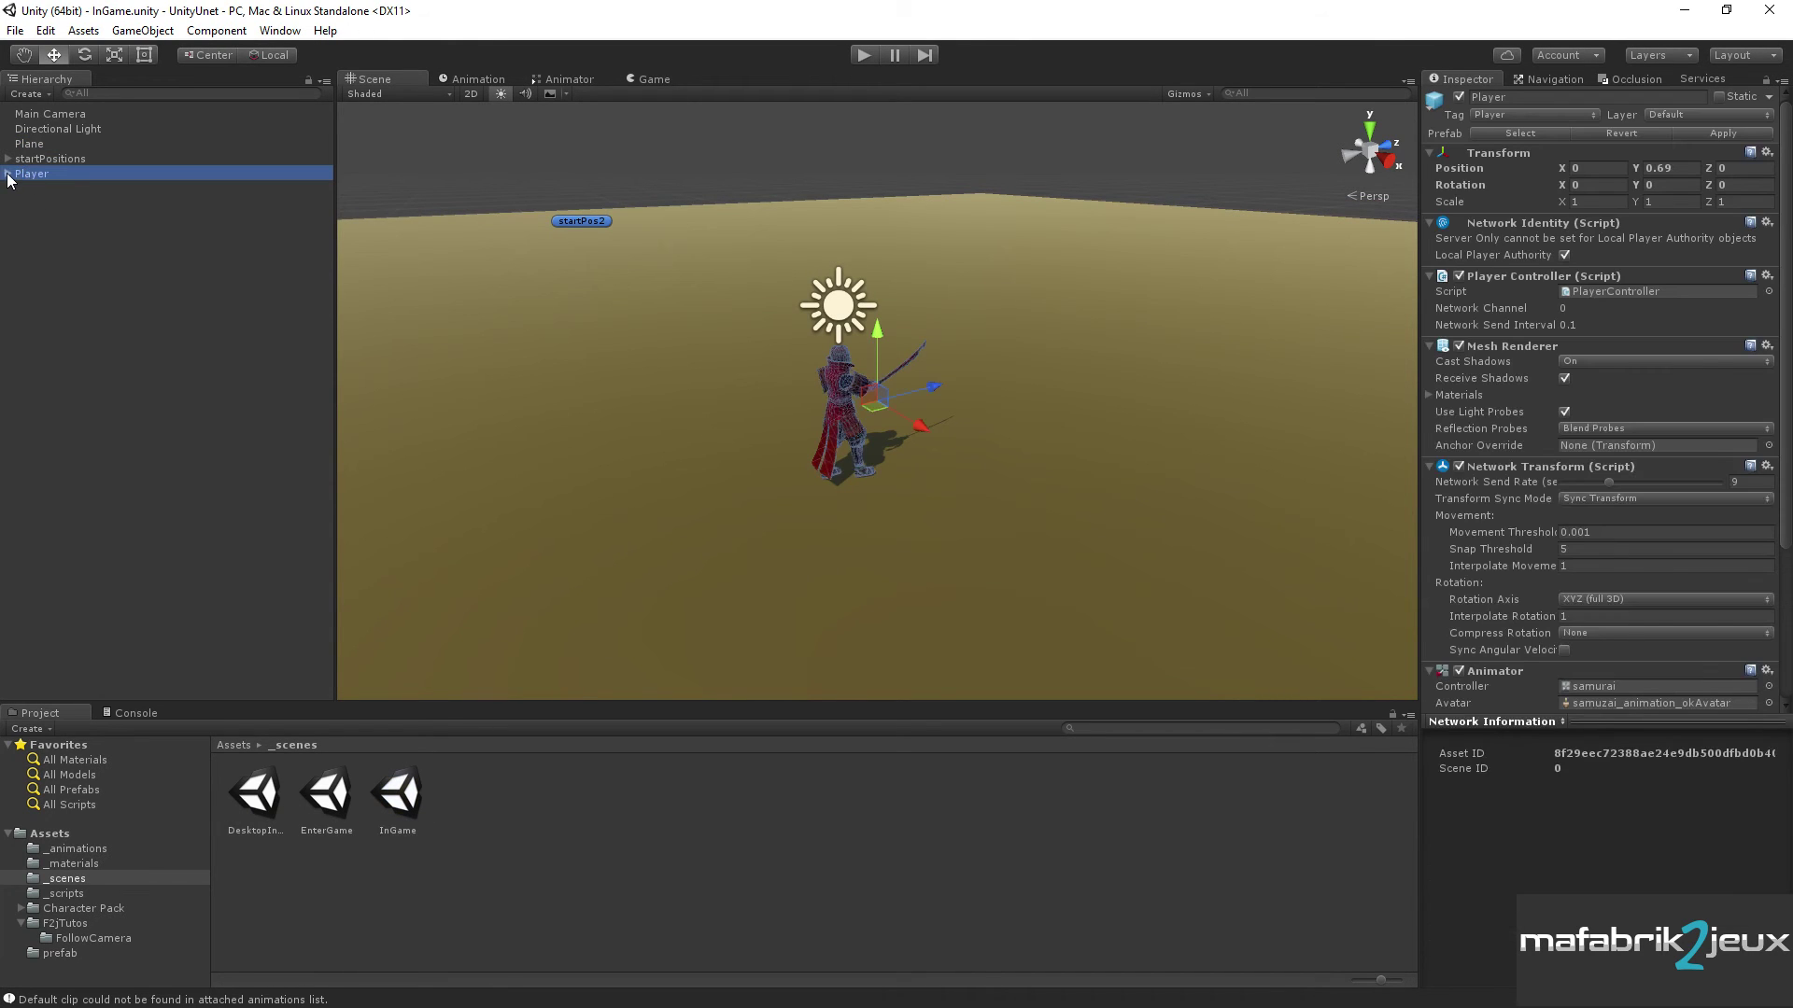
click(9, 173)
- Add a yellow-labelled empty child under Player at Y 1.85, Z -0.86 behind the samurai
right_click(28, 182)
click(107, 333)
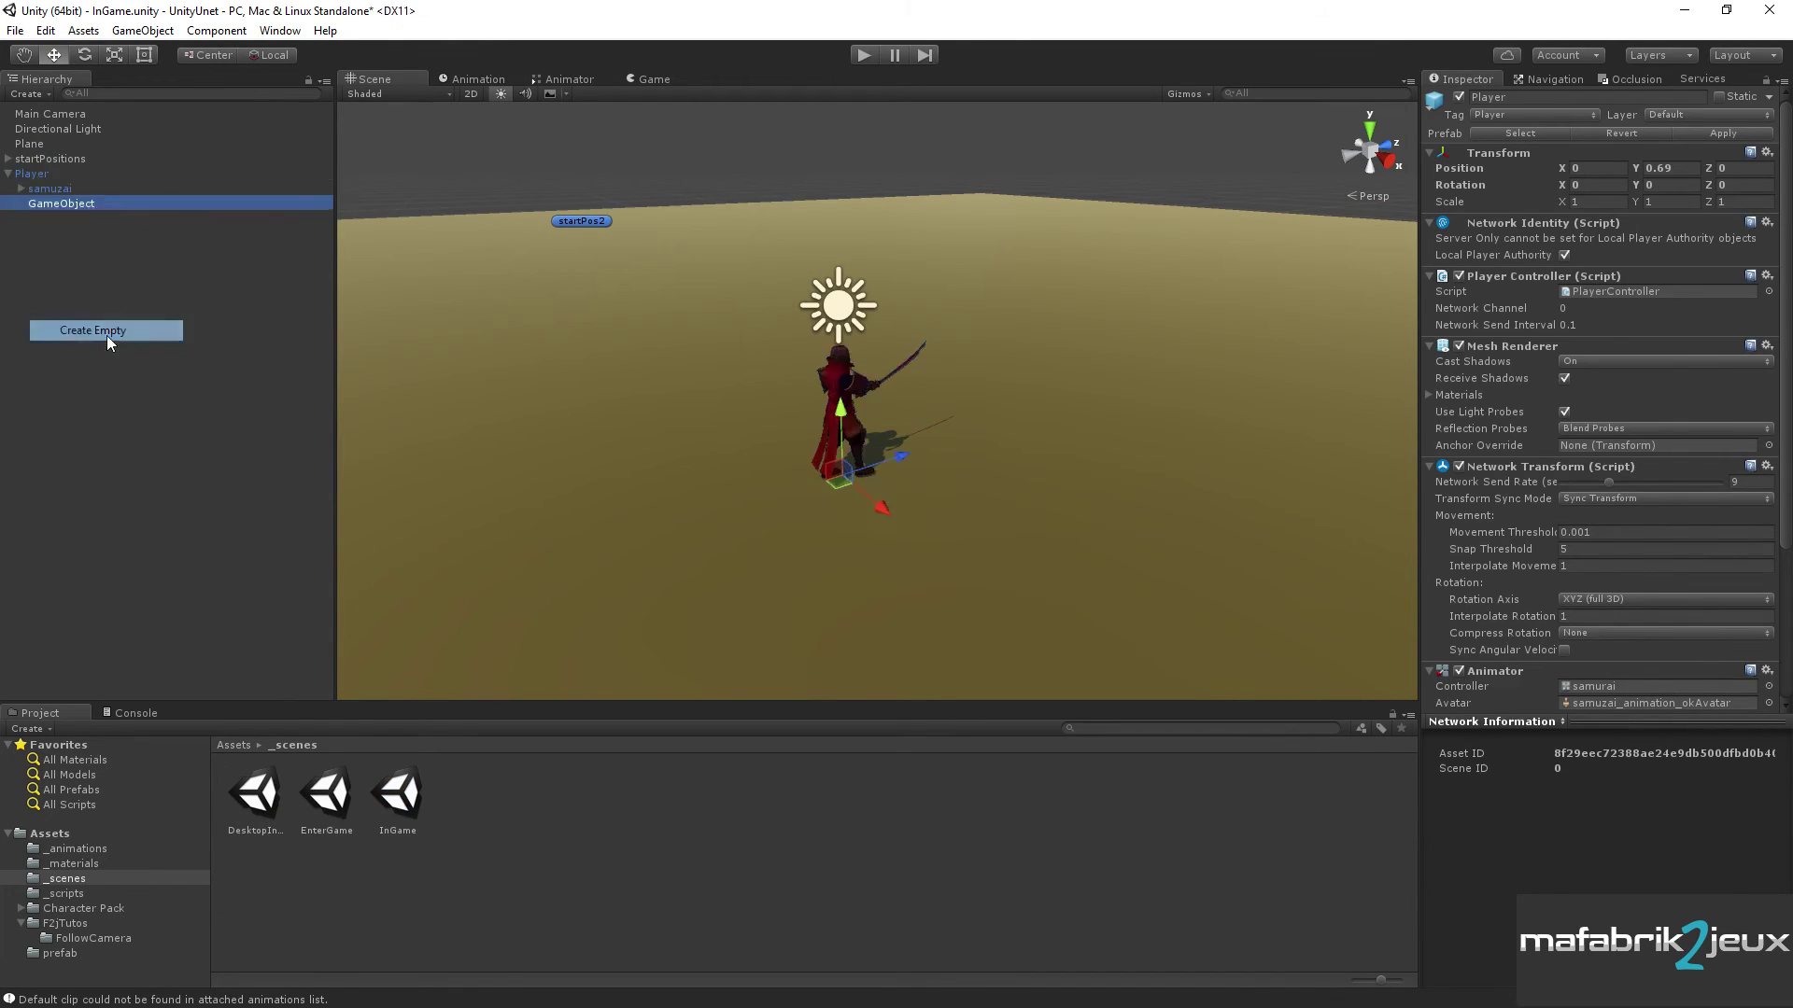
click(1436, 100)
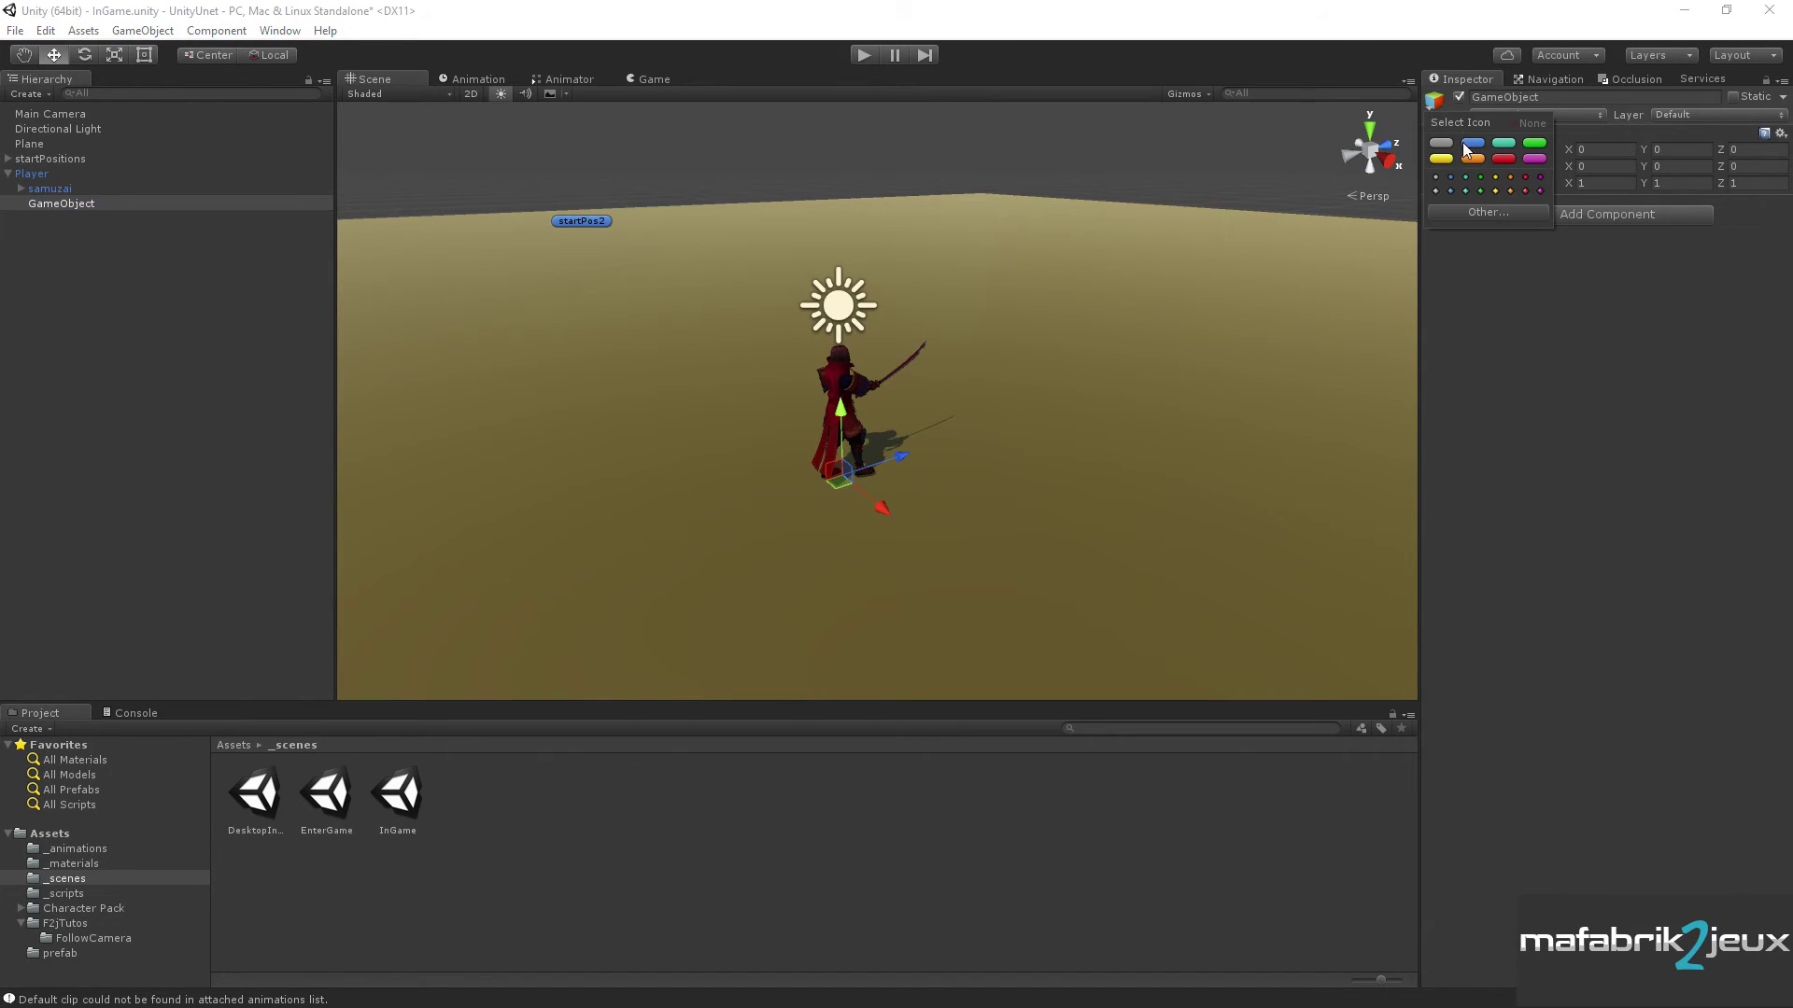
click(1440, 159)
drag(843, 409, 822, 297)
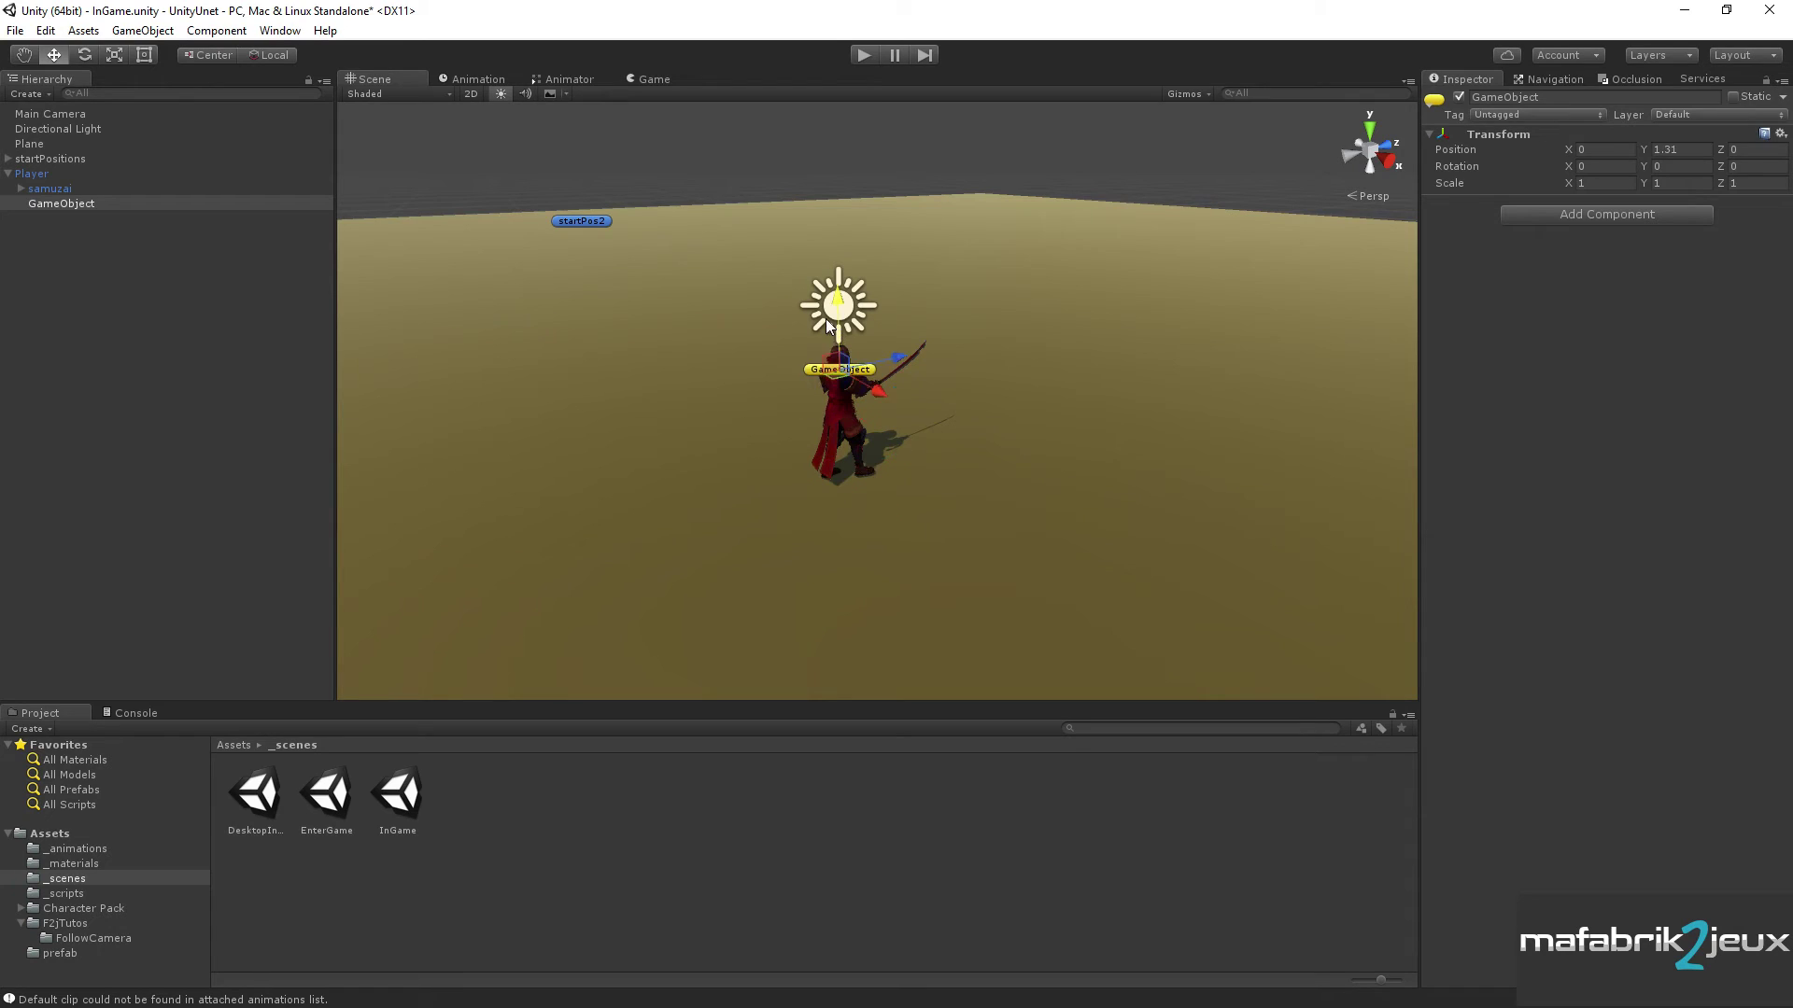
drag(896, 344, 838, 353)
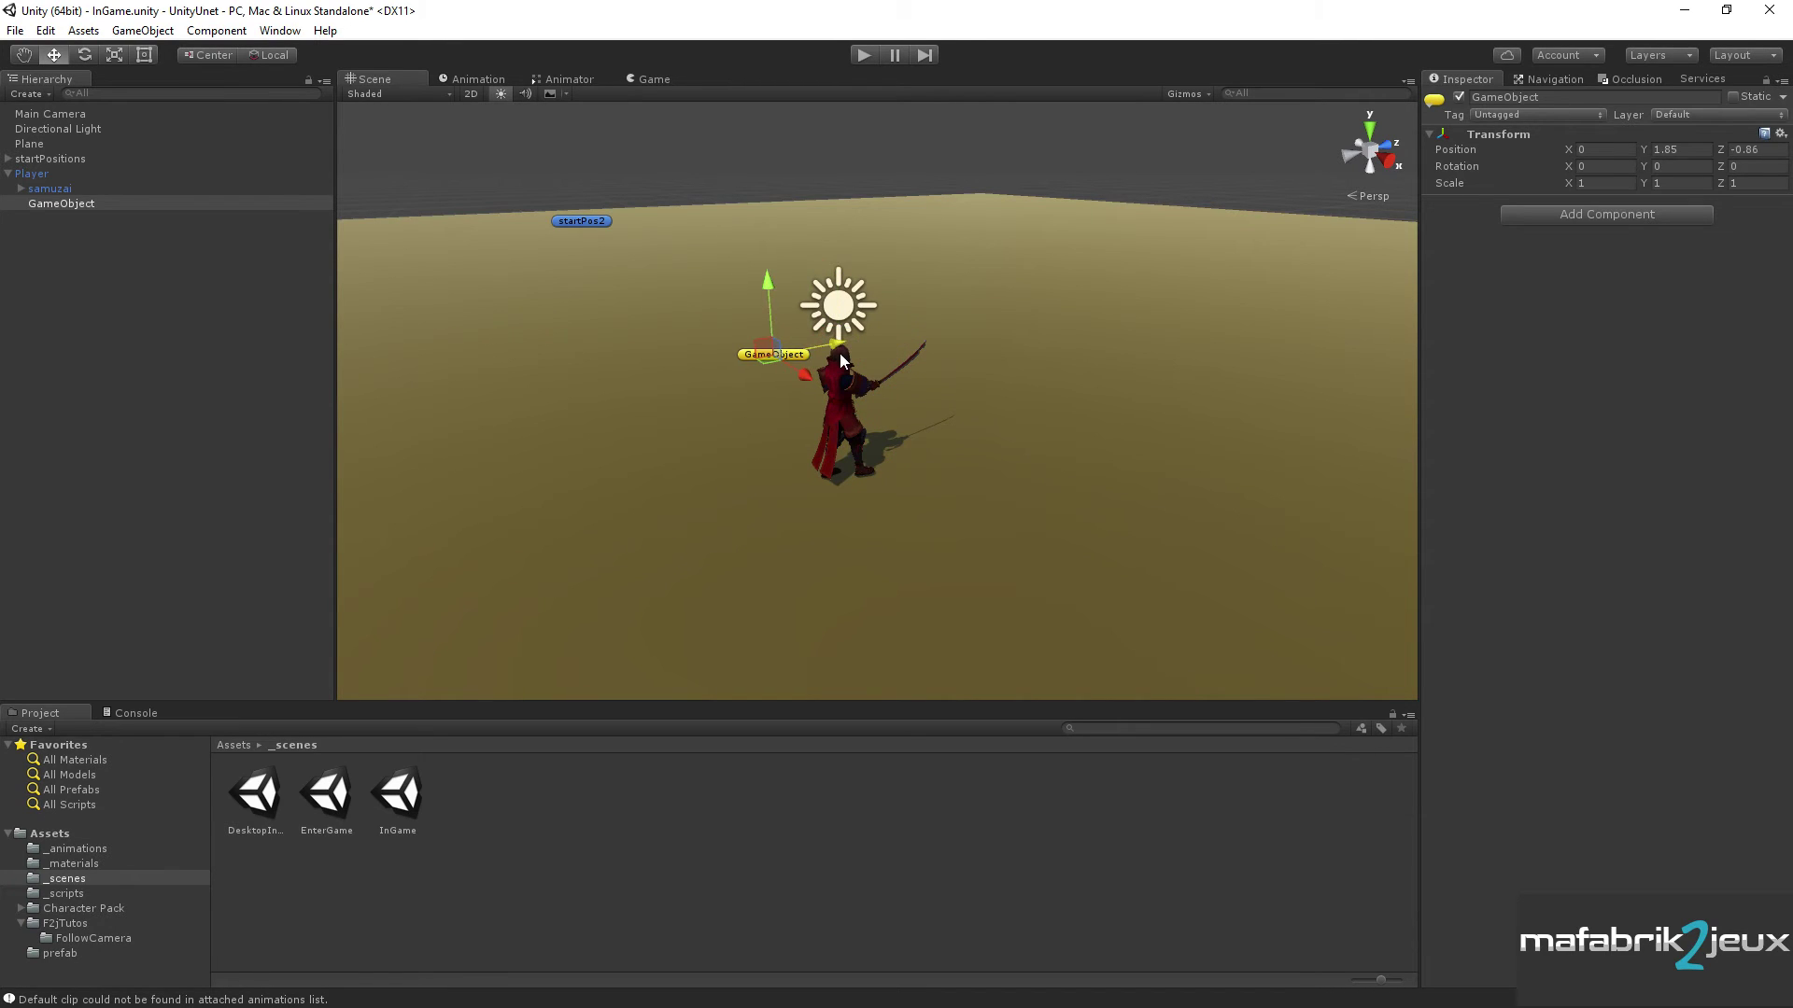
alt+drag(996, 411, 936, 439)
mouse_move(937, 439)
middle_down()
mouse_move(631, 624)
mouse_move(909, 597)
middle_up()
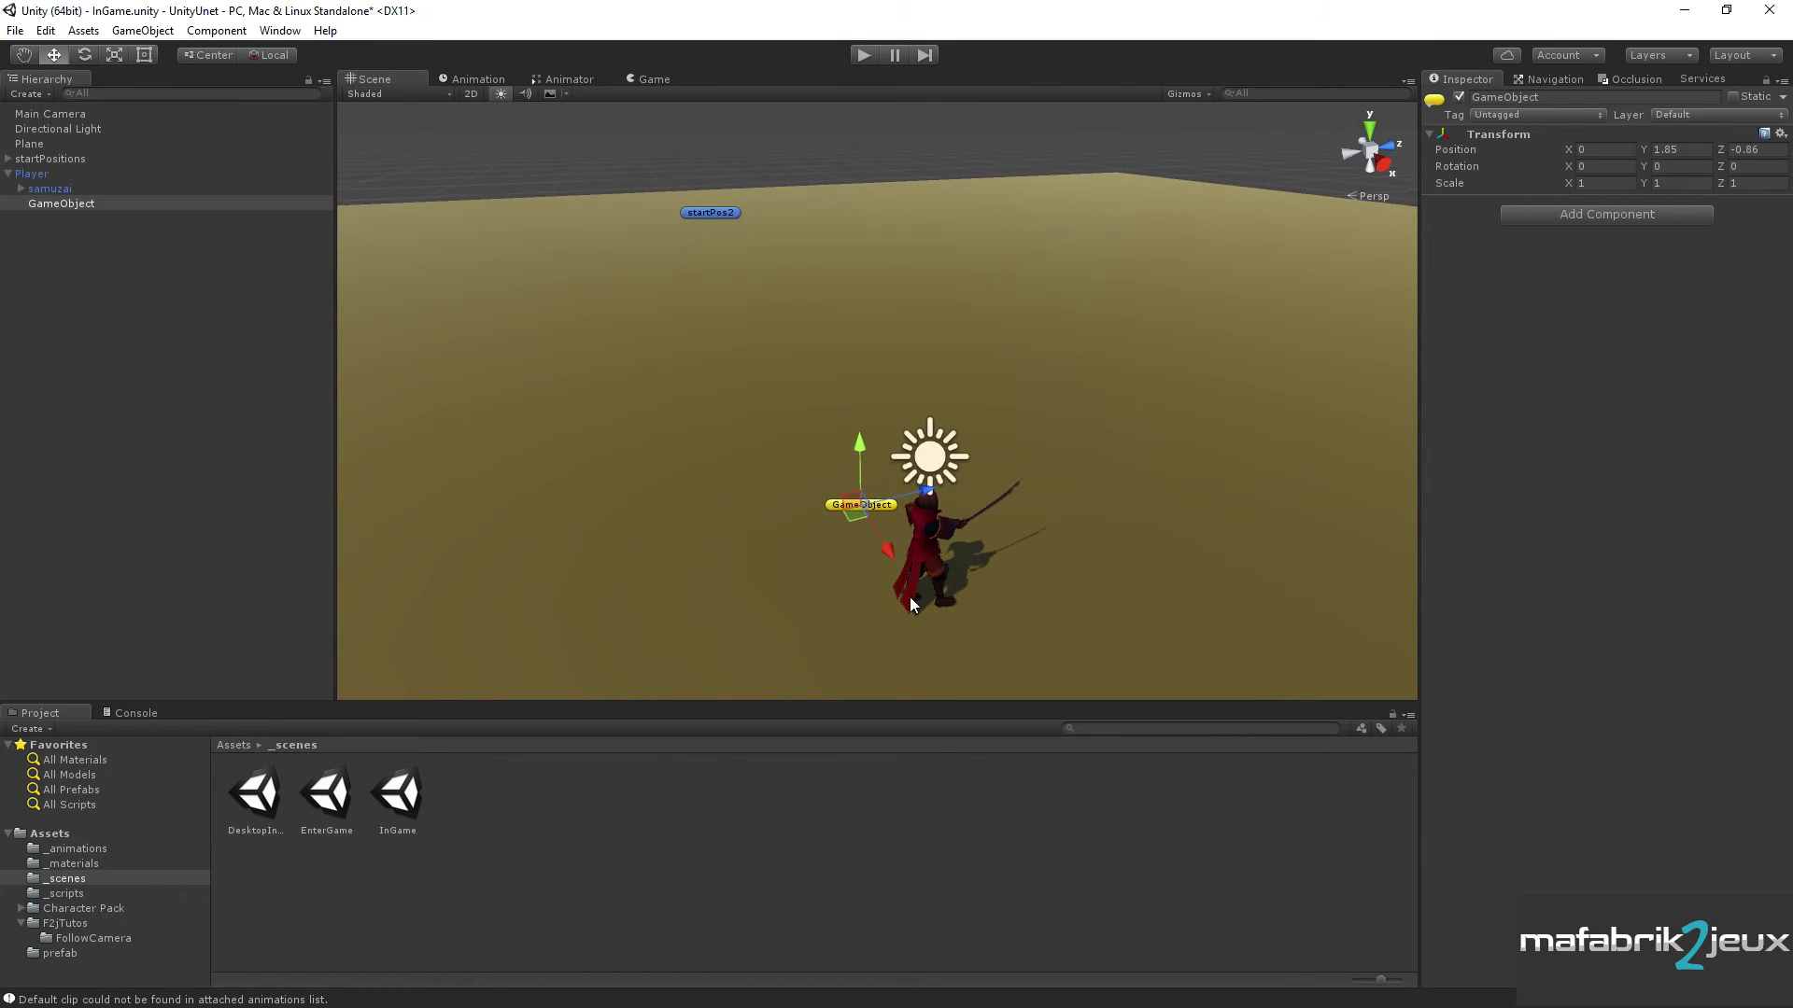
mouse_move(909, 596)
alt+mouse_down()
mouse_move(1091, 620)
mouse_move(840, 597)
alt+mouse_up()
- Rename the empty child to Anchor and add a second empty child under Player
click(79, 204)
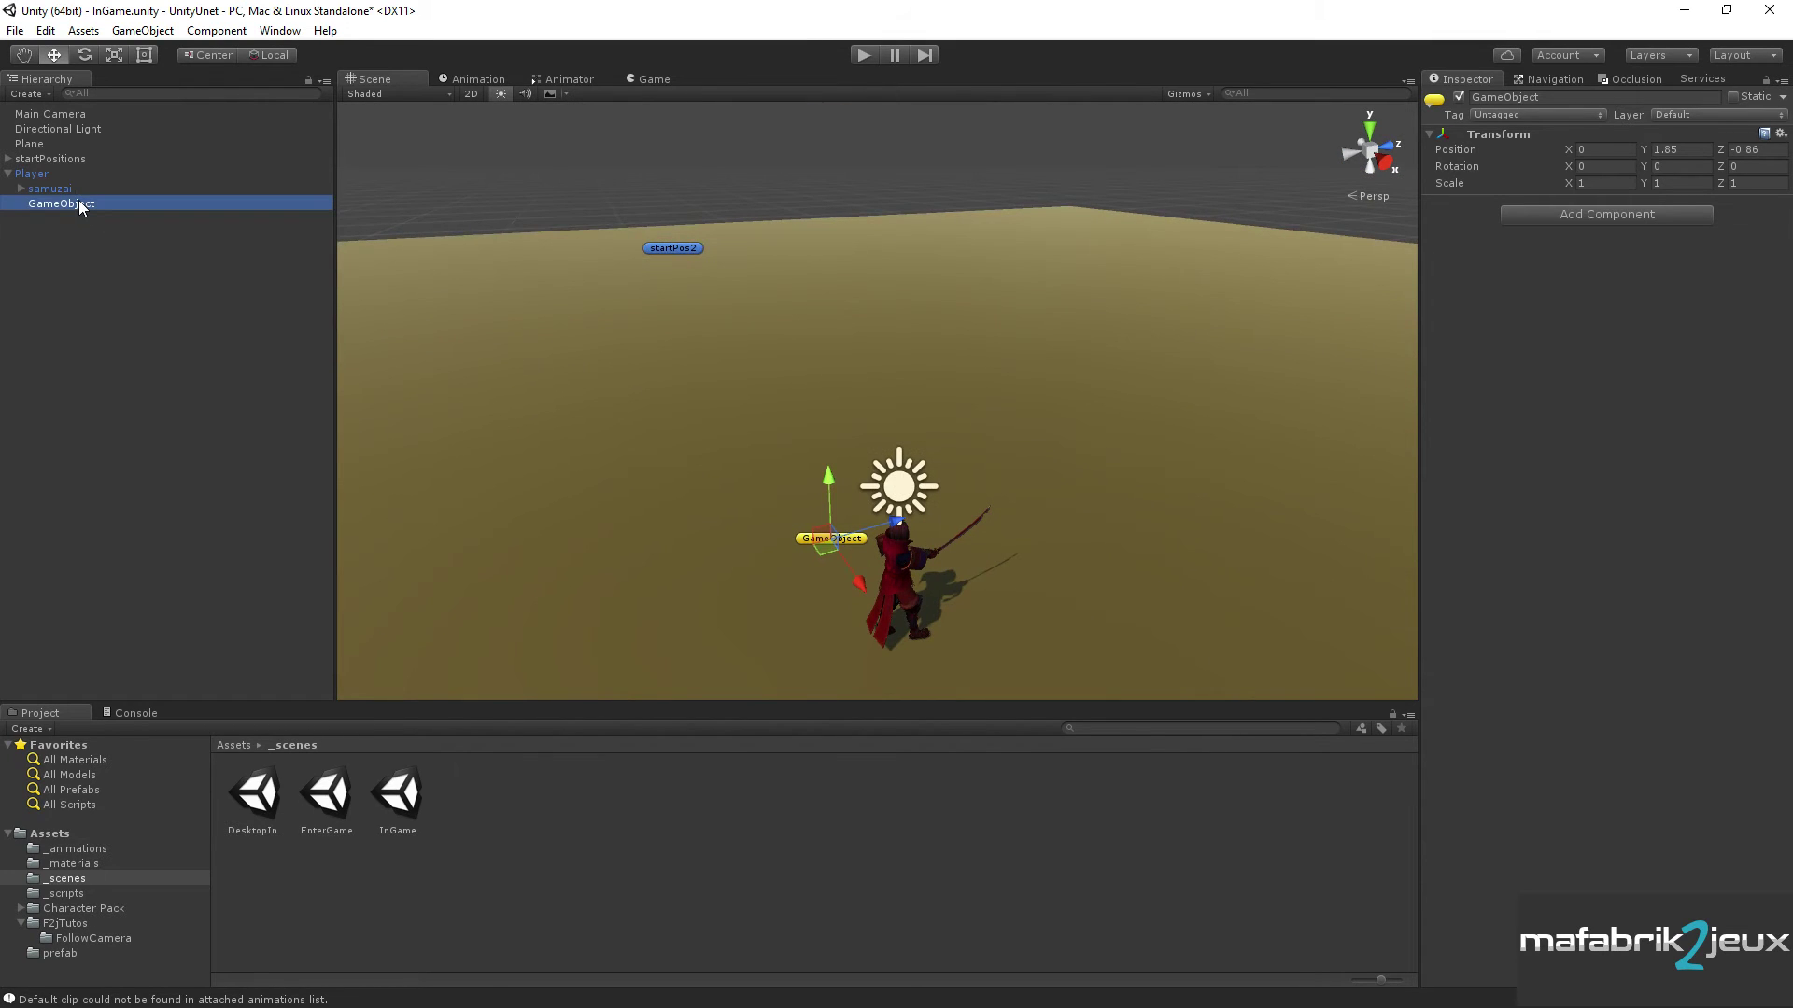
click(78, 202)
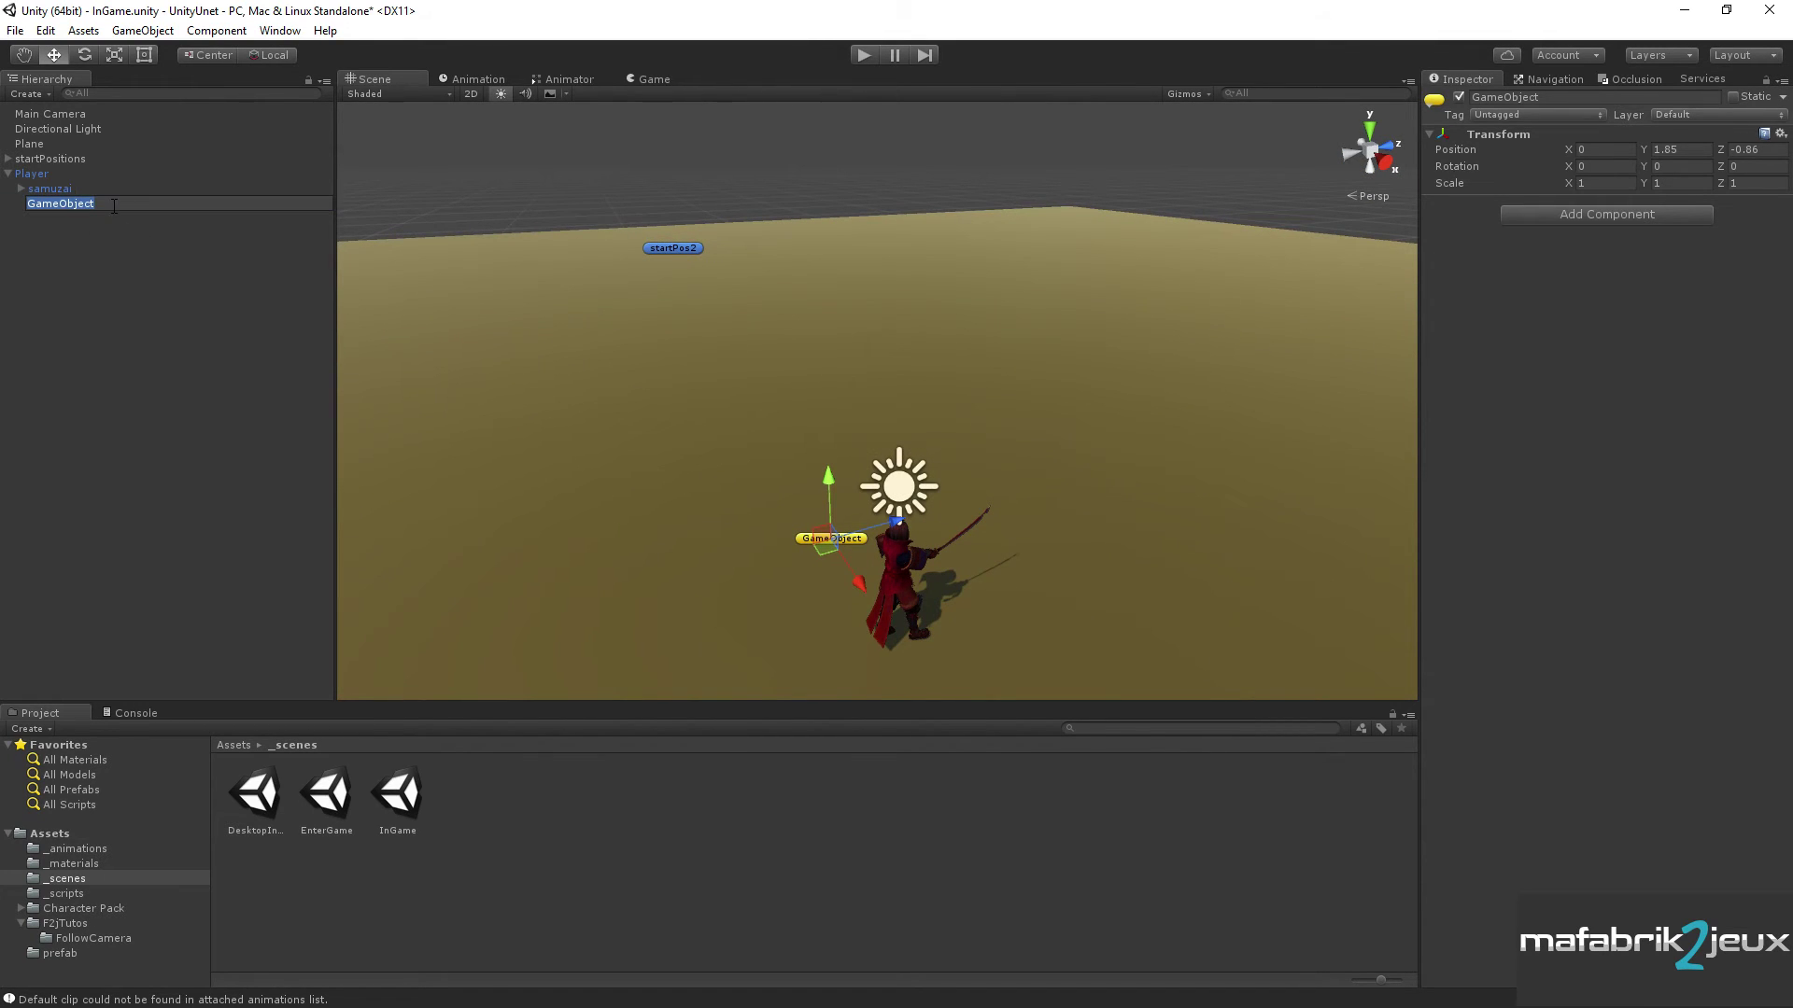
click(114, 204)
text(Anchor)
key(Return)
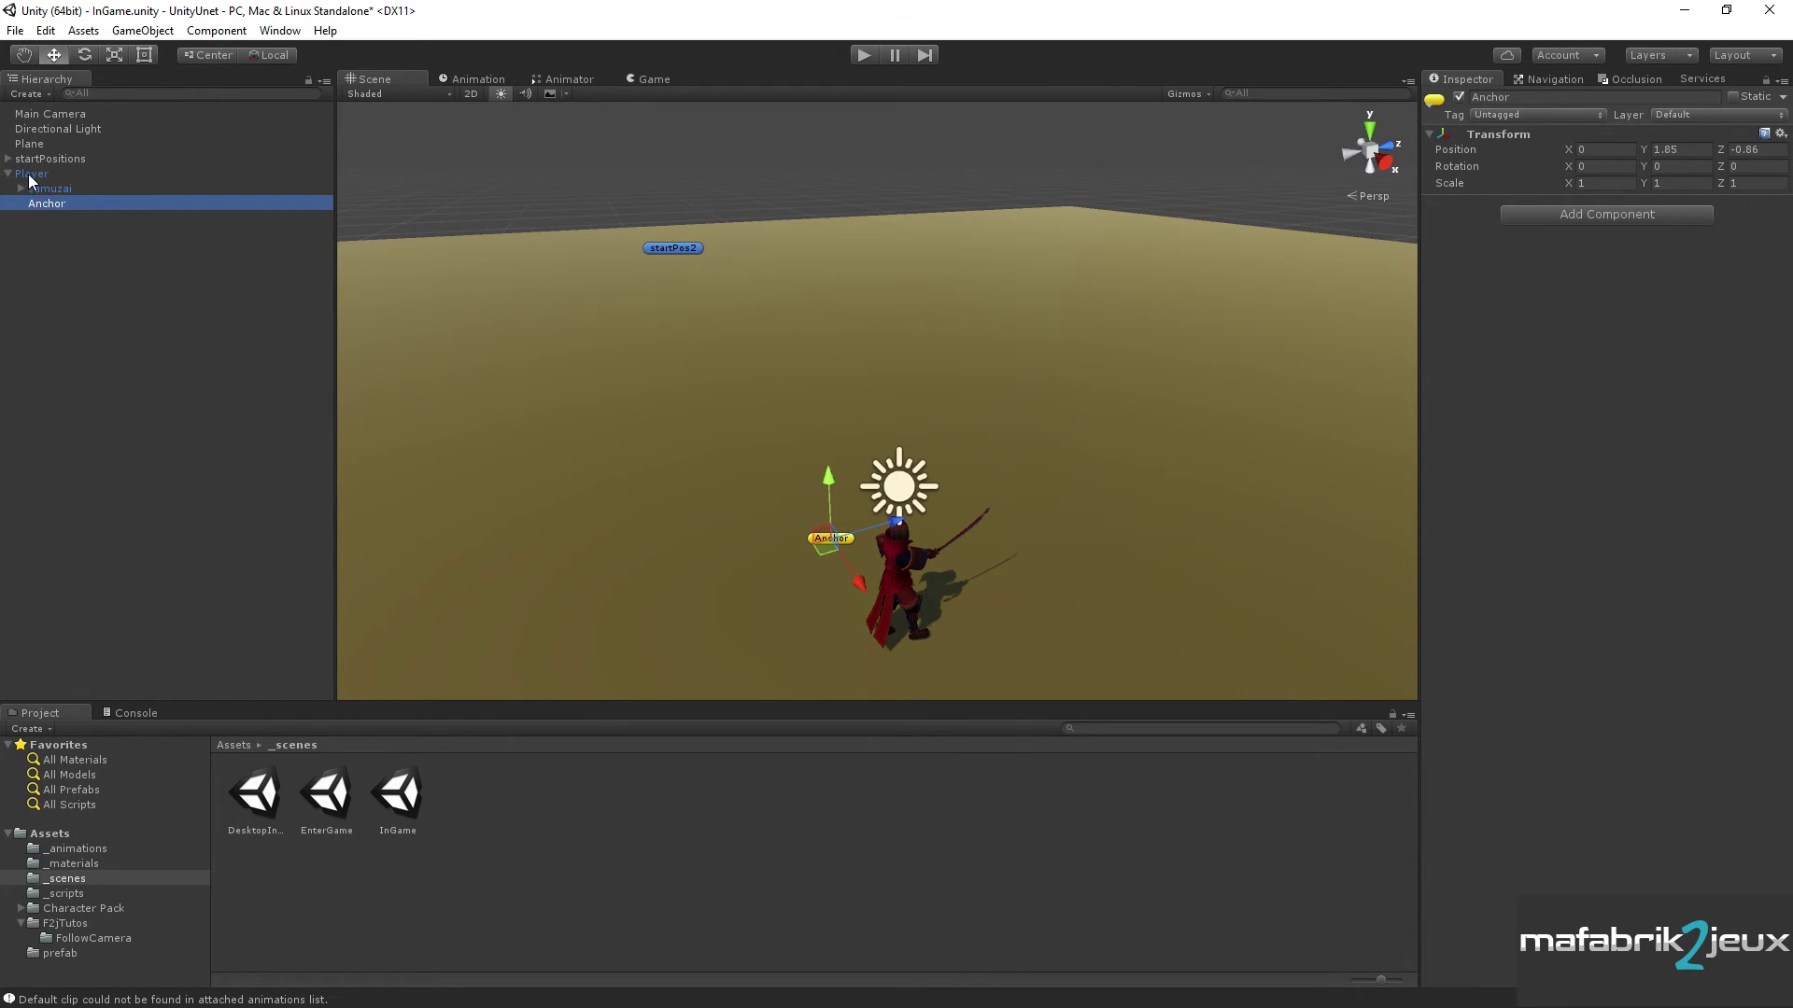
right_click(29, 175)
click(143, 332)
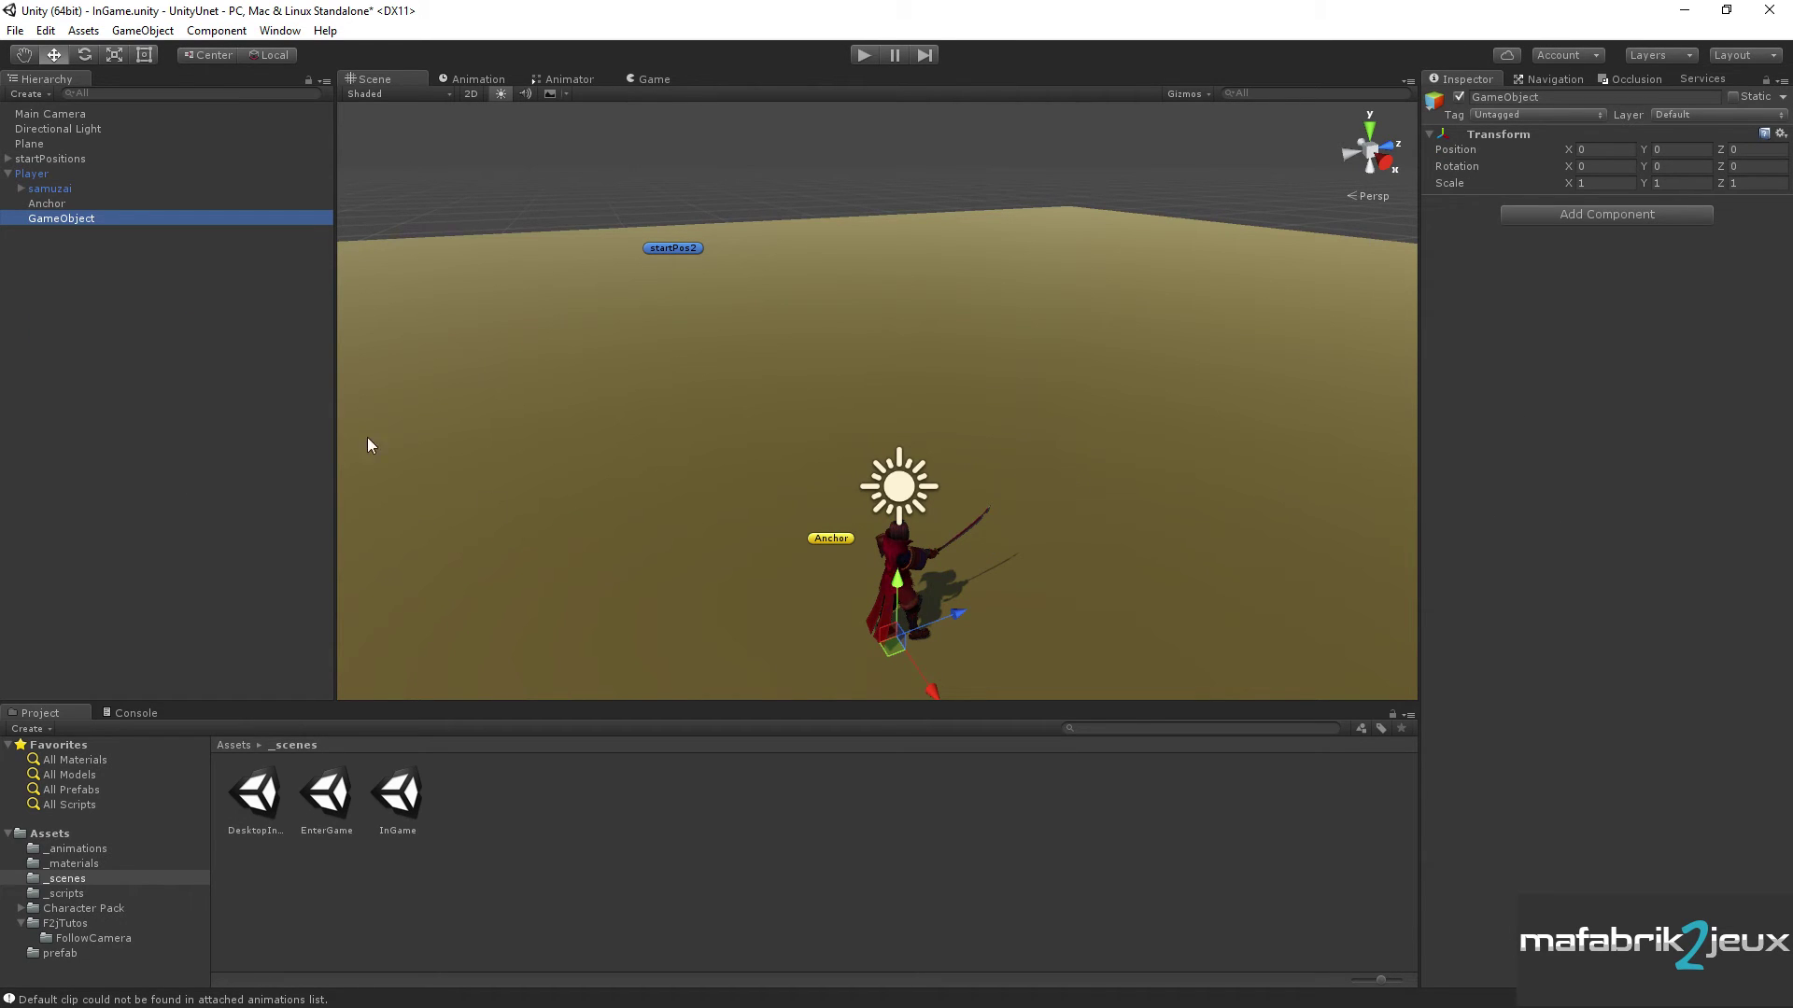
- Give the second empty child a red label and place it at Y 1.77, Z 5.1
click(1434, 100)
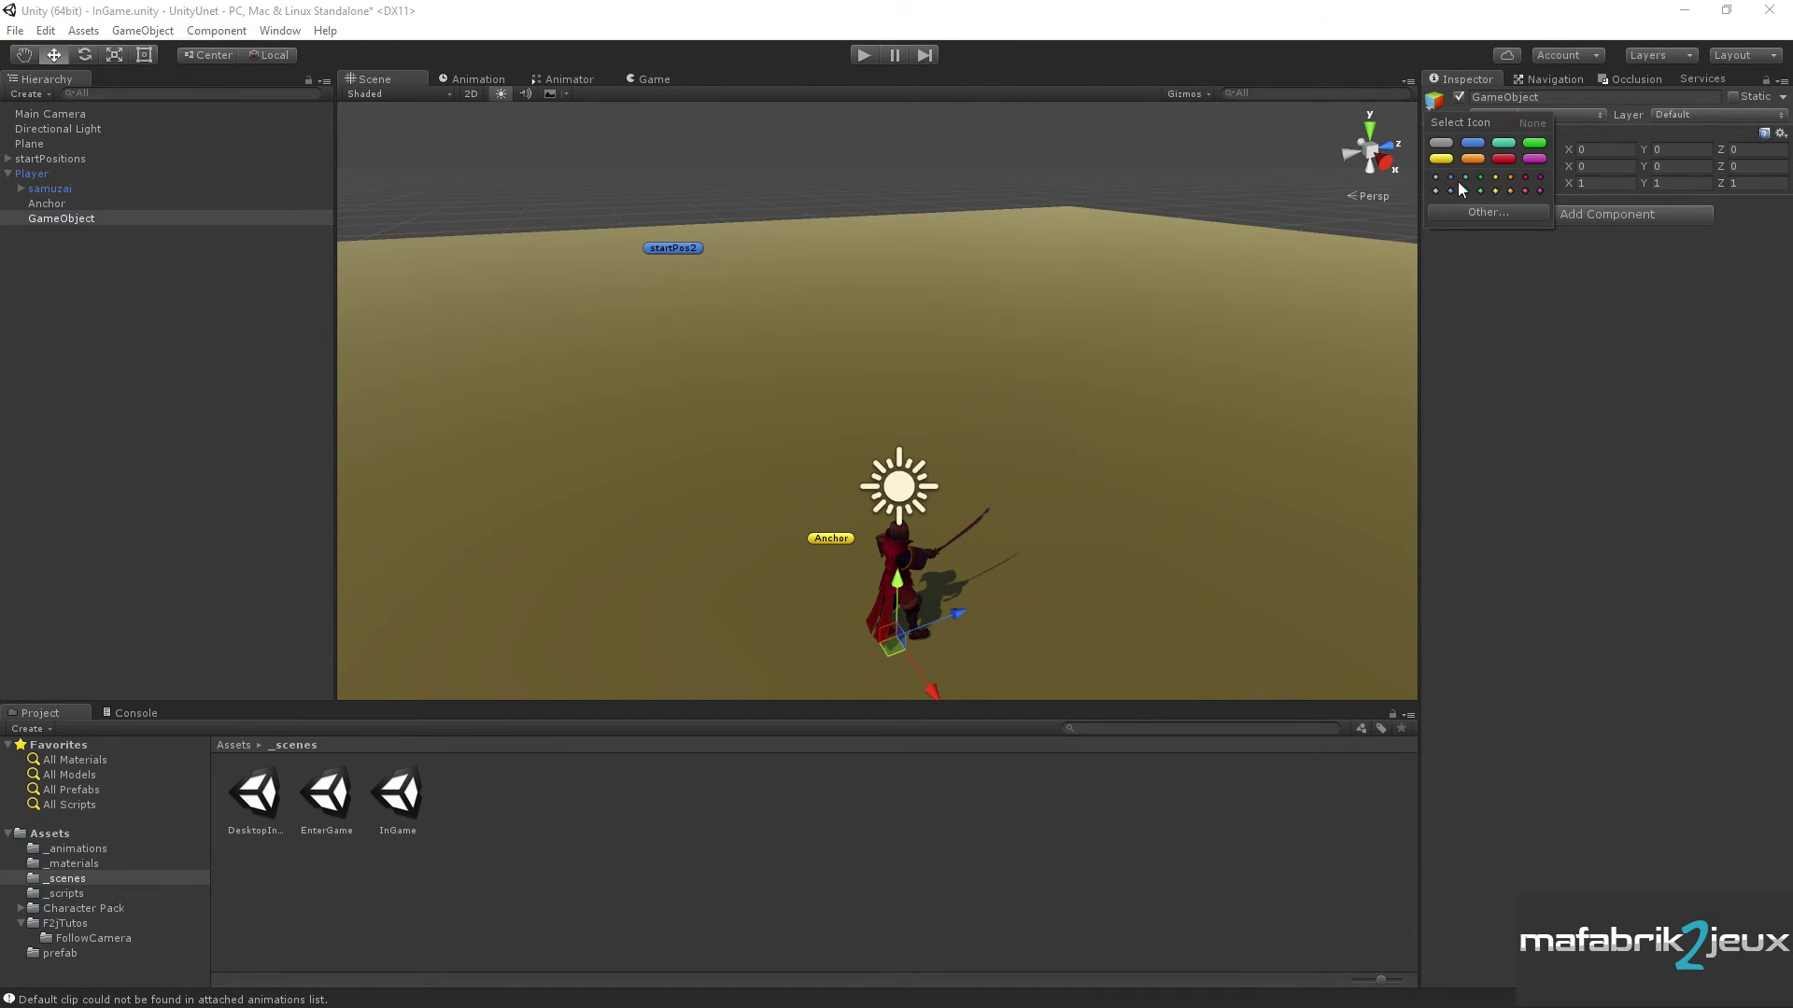
click(1501, 159)
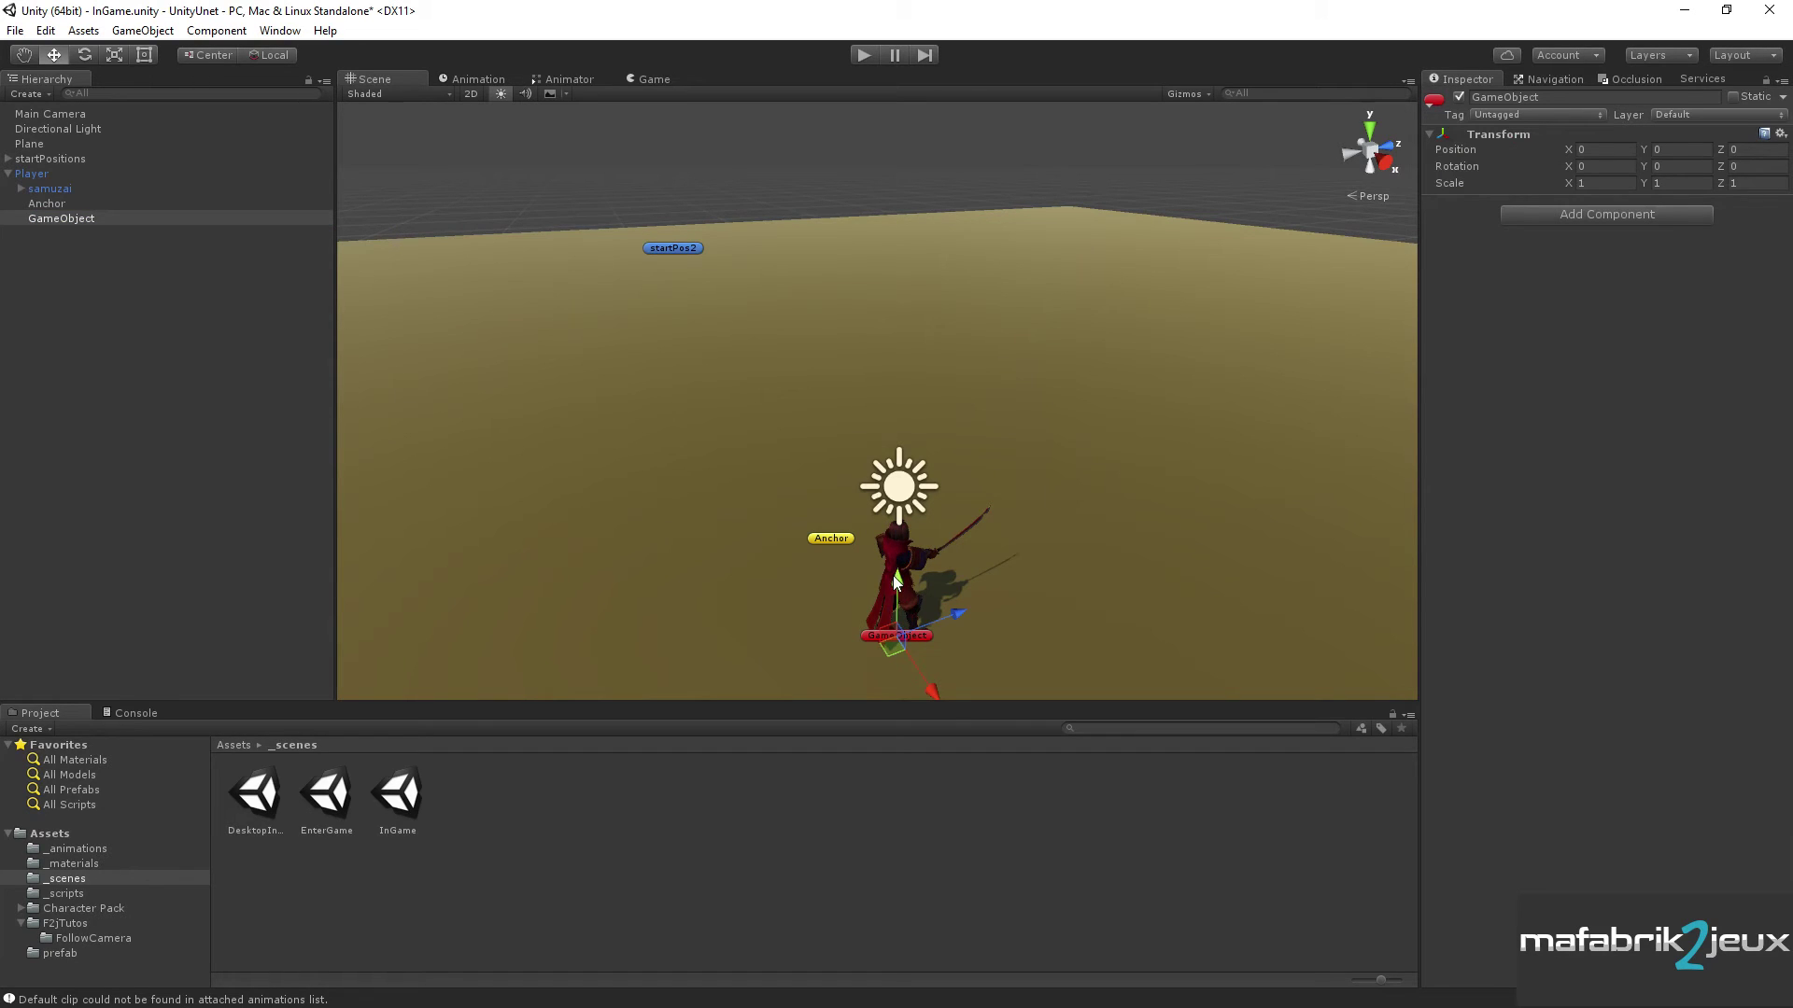
drag(894, 579, 899, 489)
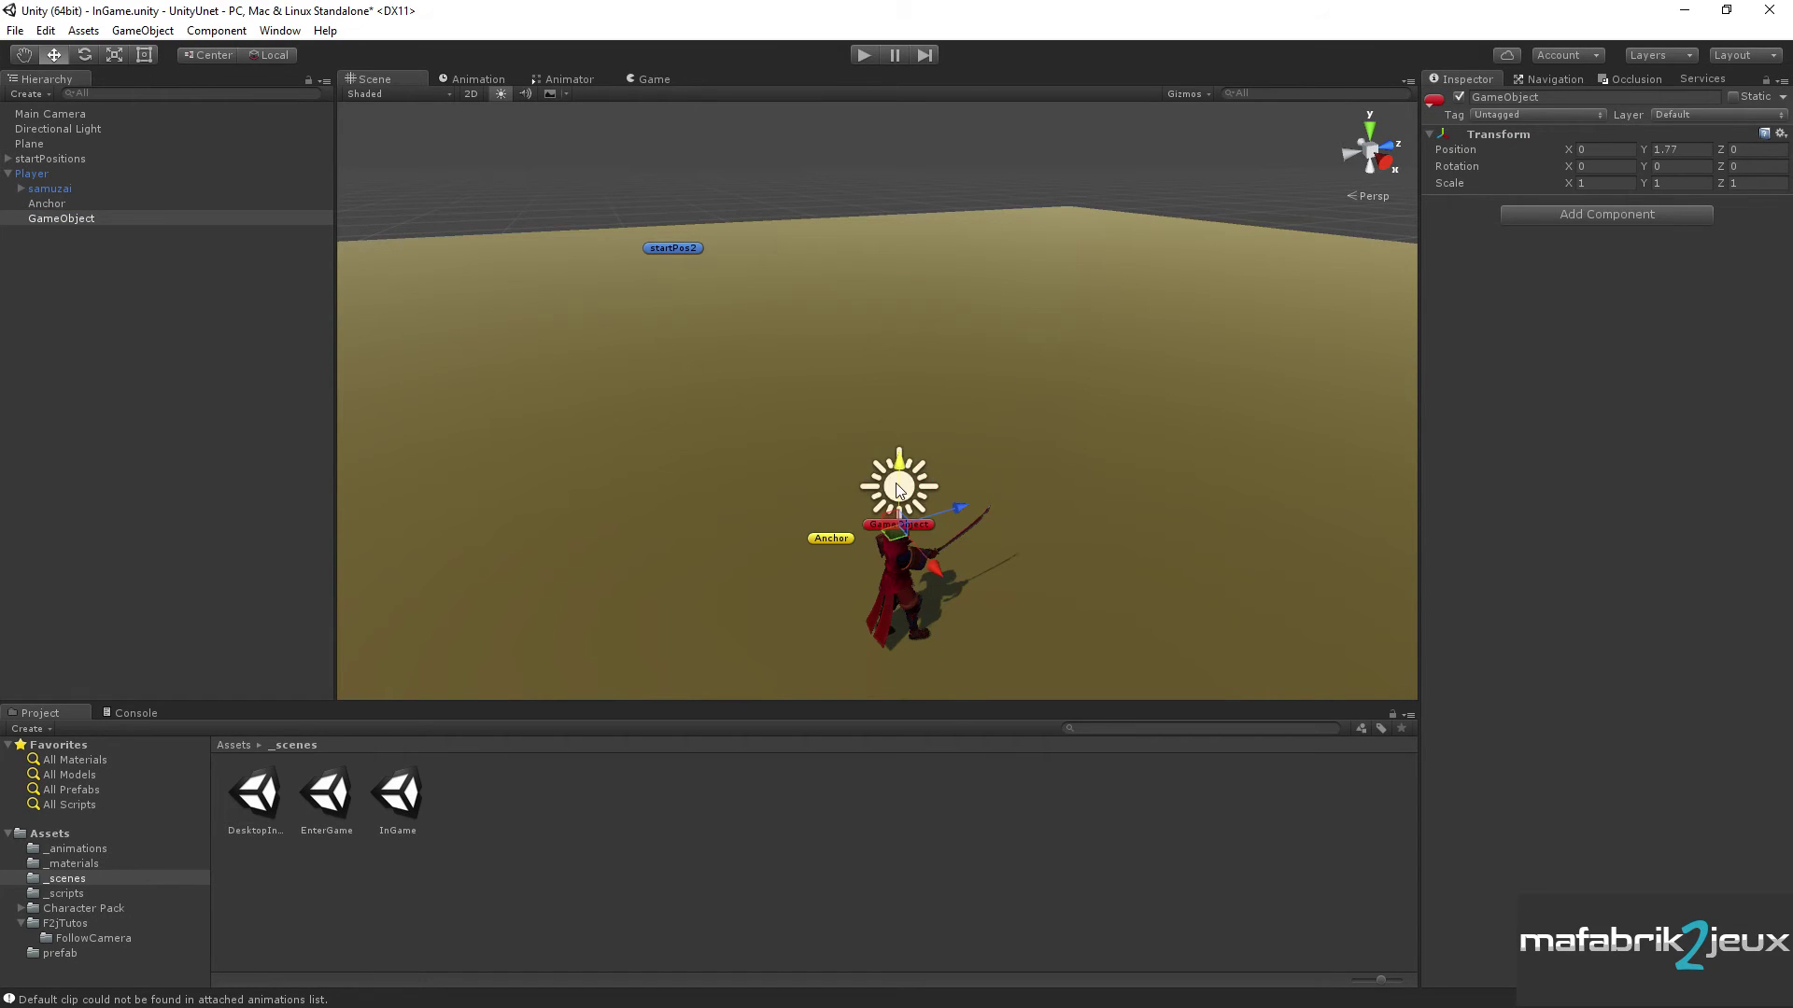
click(59, 204)
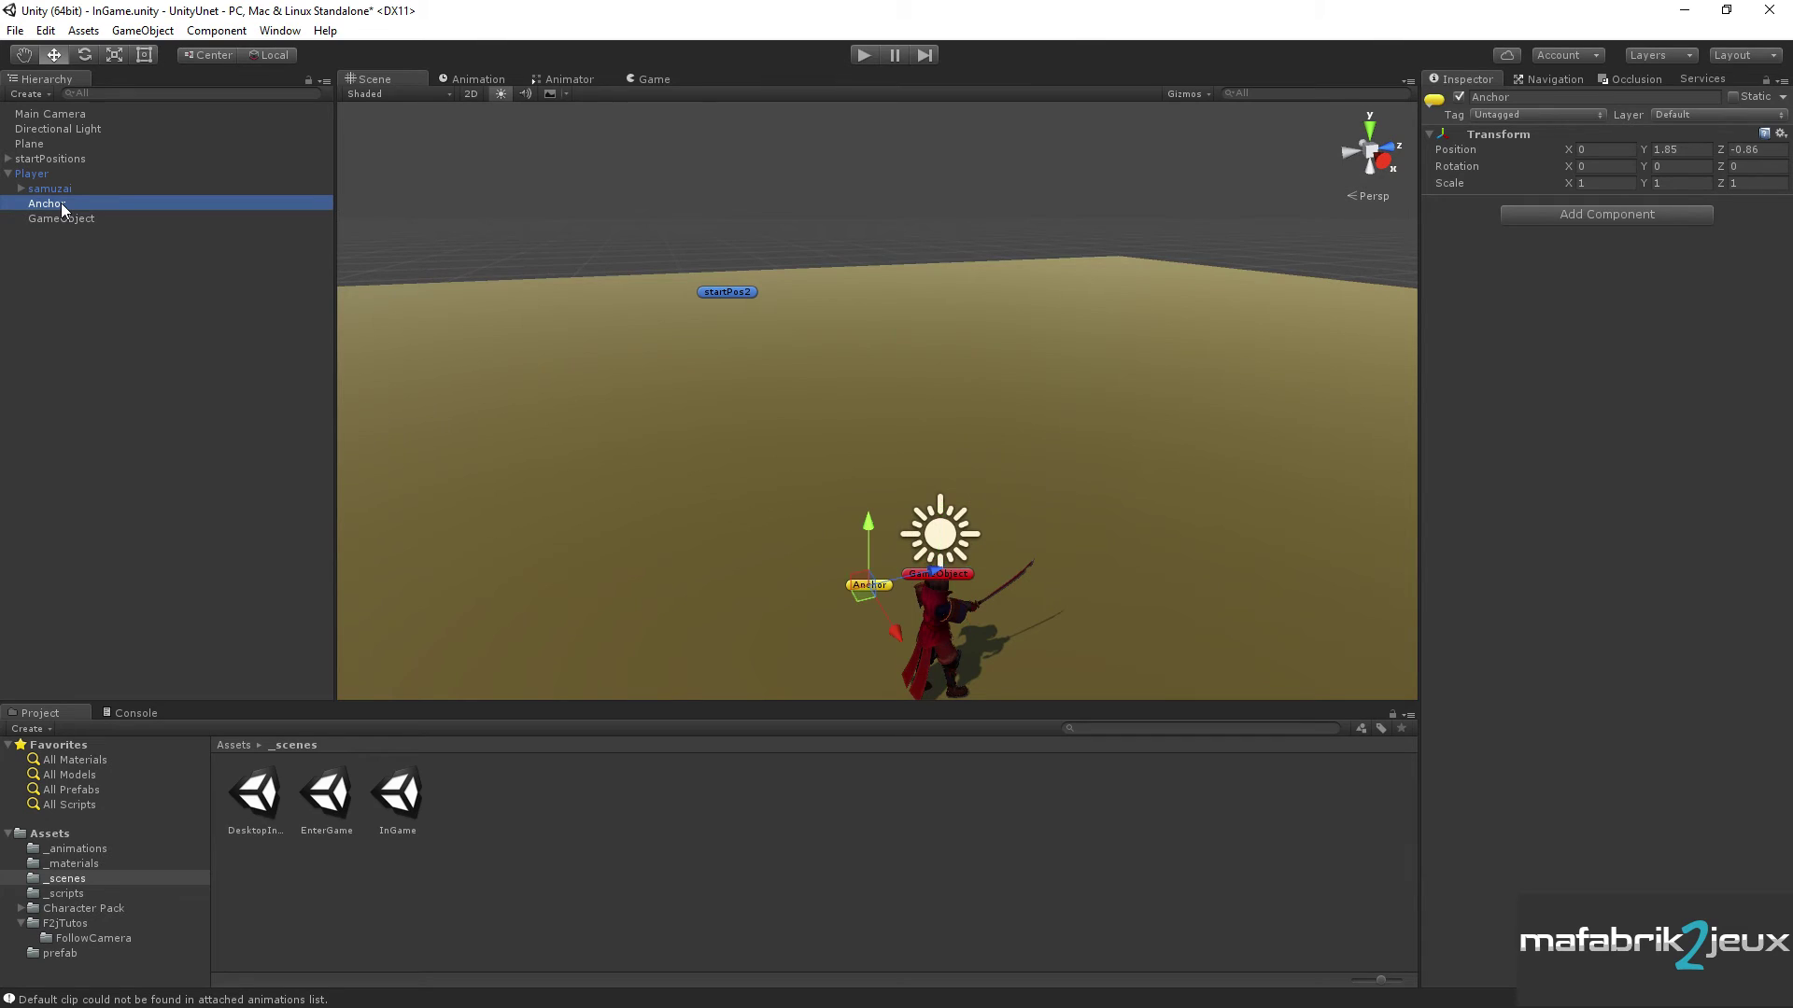
click(62, 216)
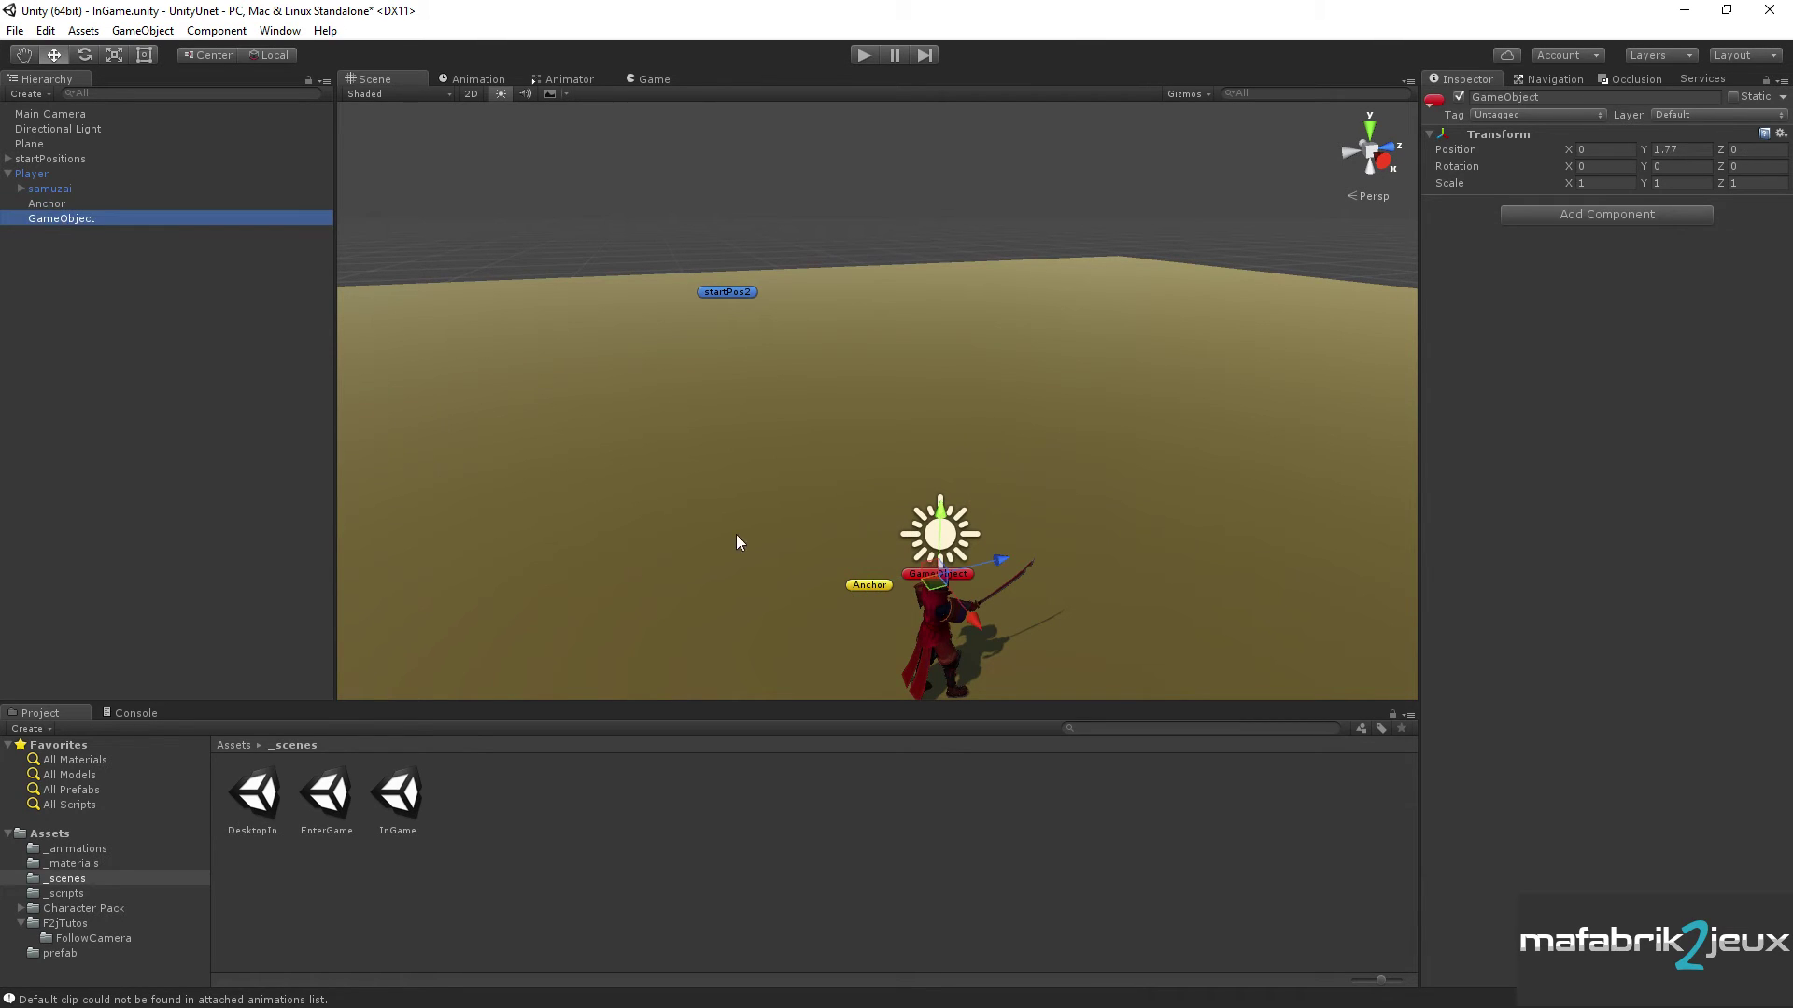
click(999, 565)
drag(999, 564, 1365, 448)
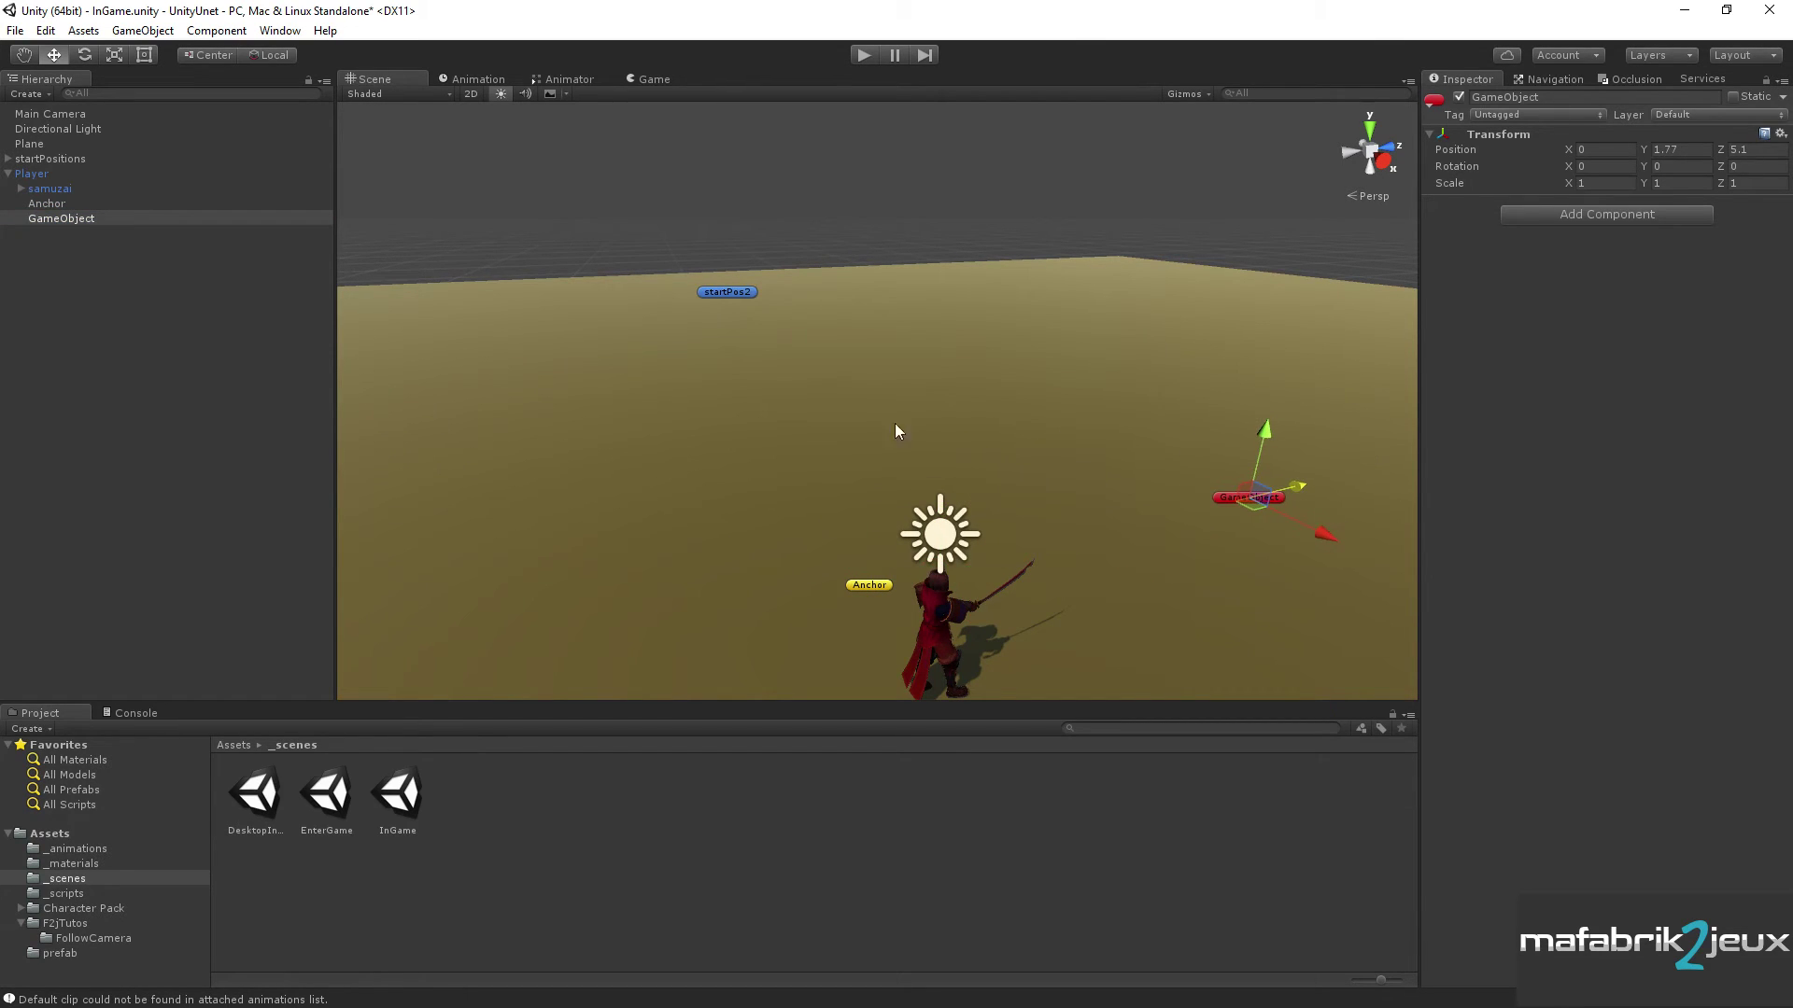
- Rename the object to lookAt and orbit to view it among the start positions
click(75, 220)
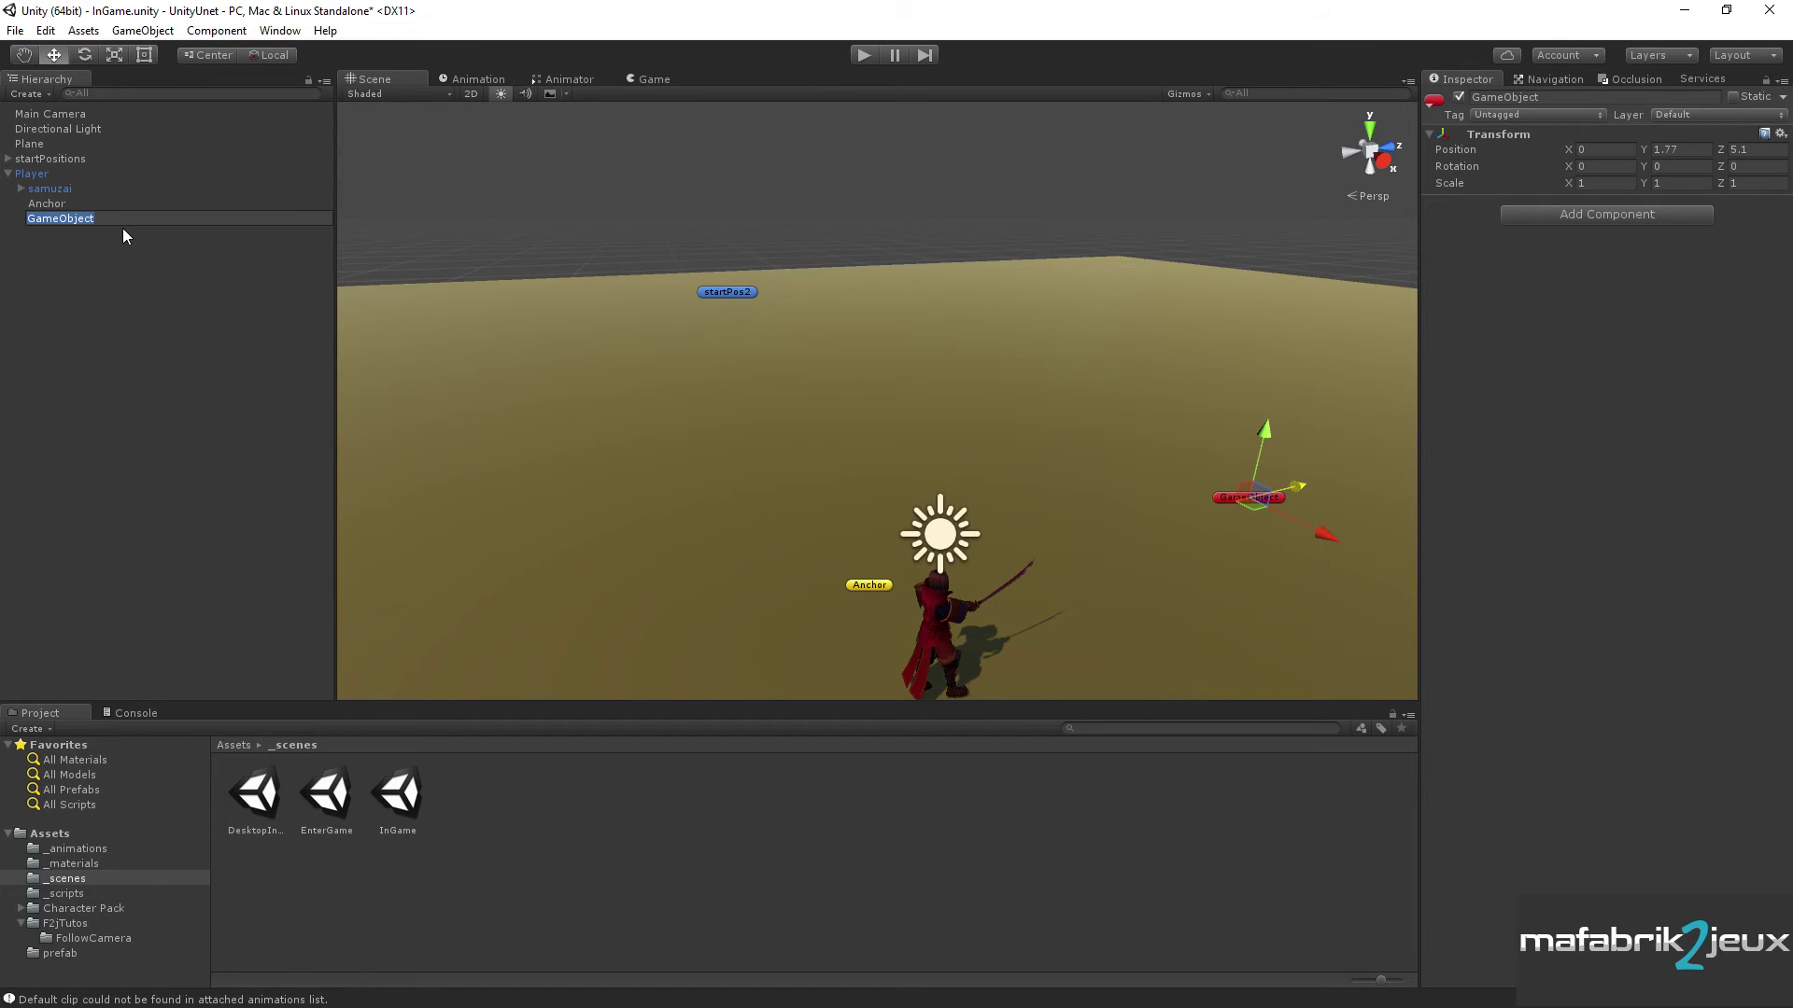
text(lookAt)
key(Return)
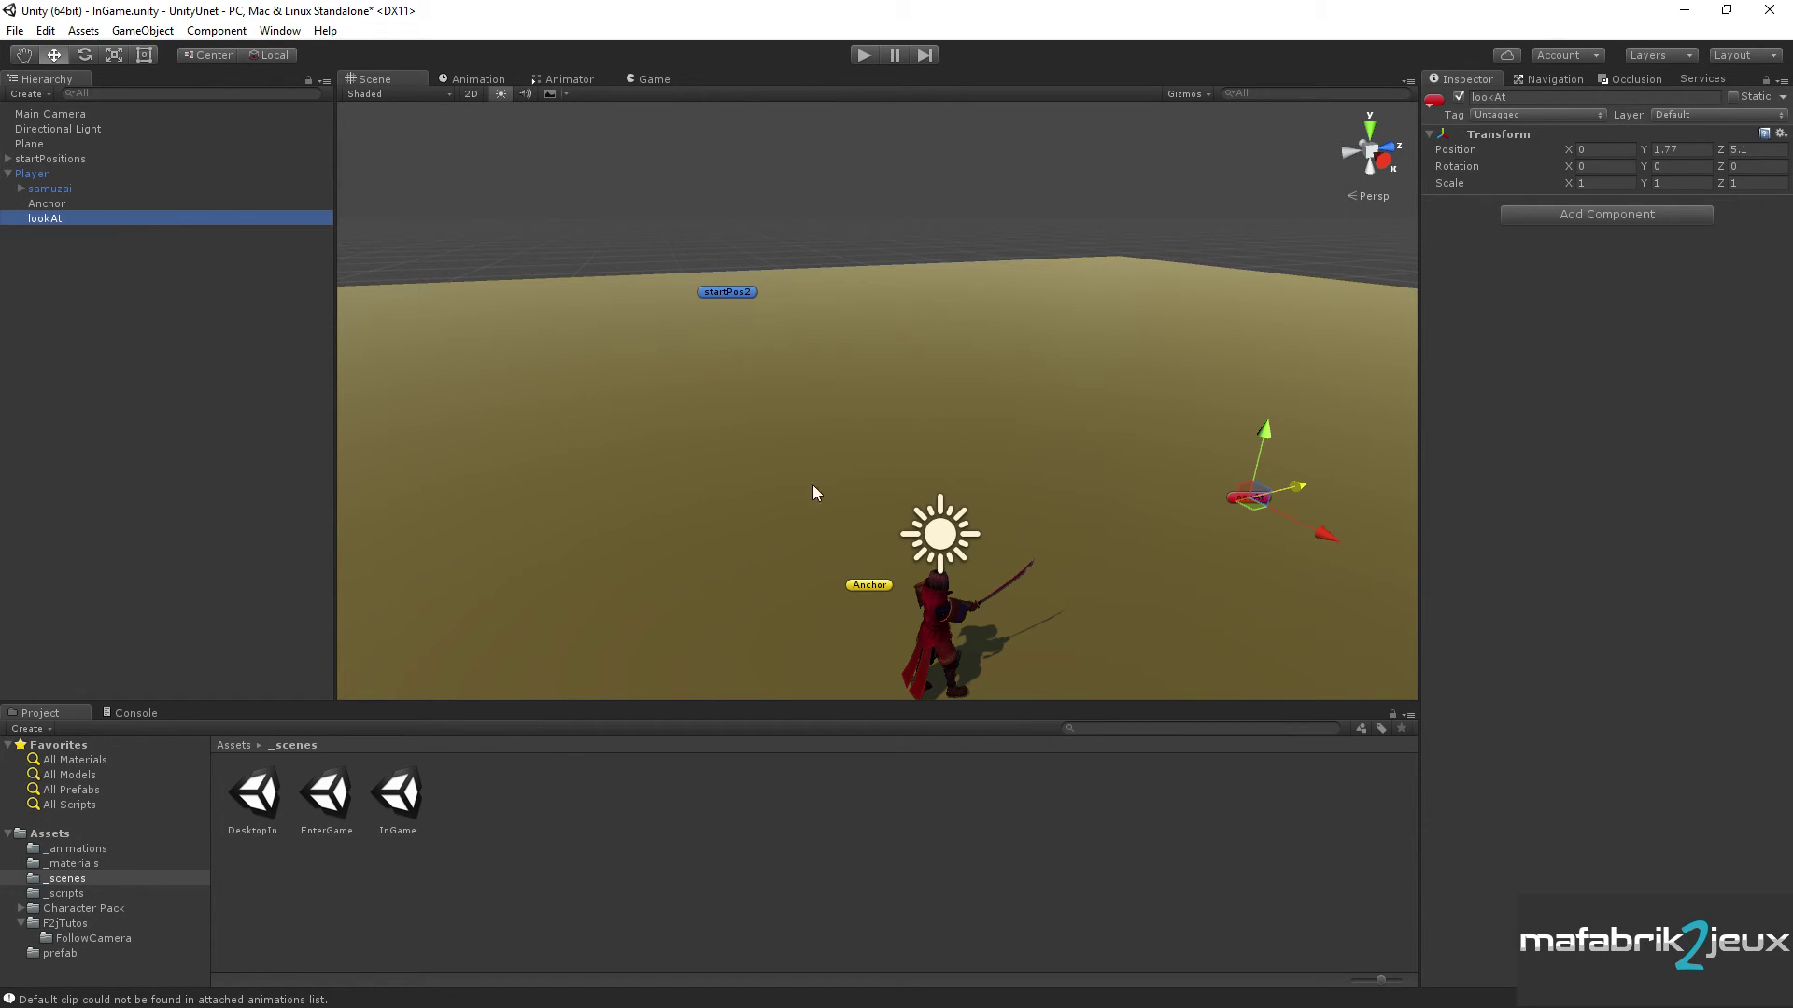
mouse_move(971, 494)
alt+mouse_down()
mouse_move(961, 508)
mouse_move(694, 249)
alt+mouse_up()
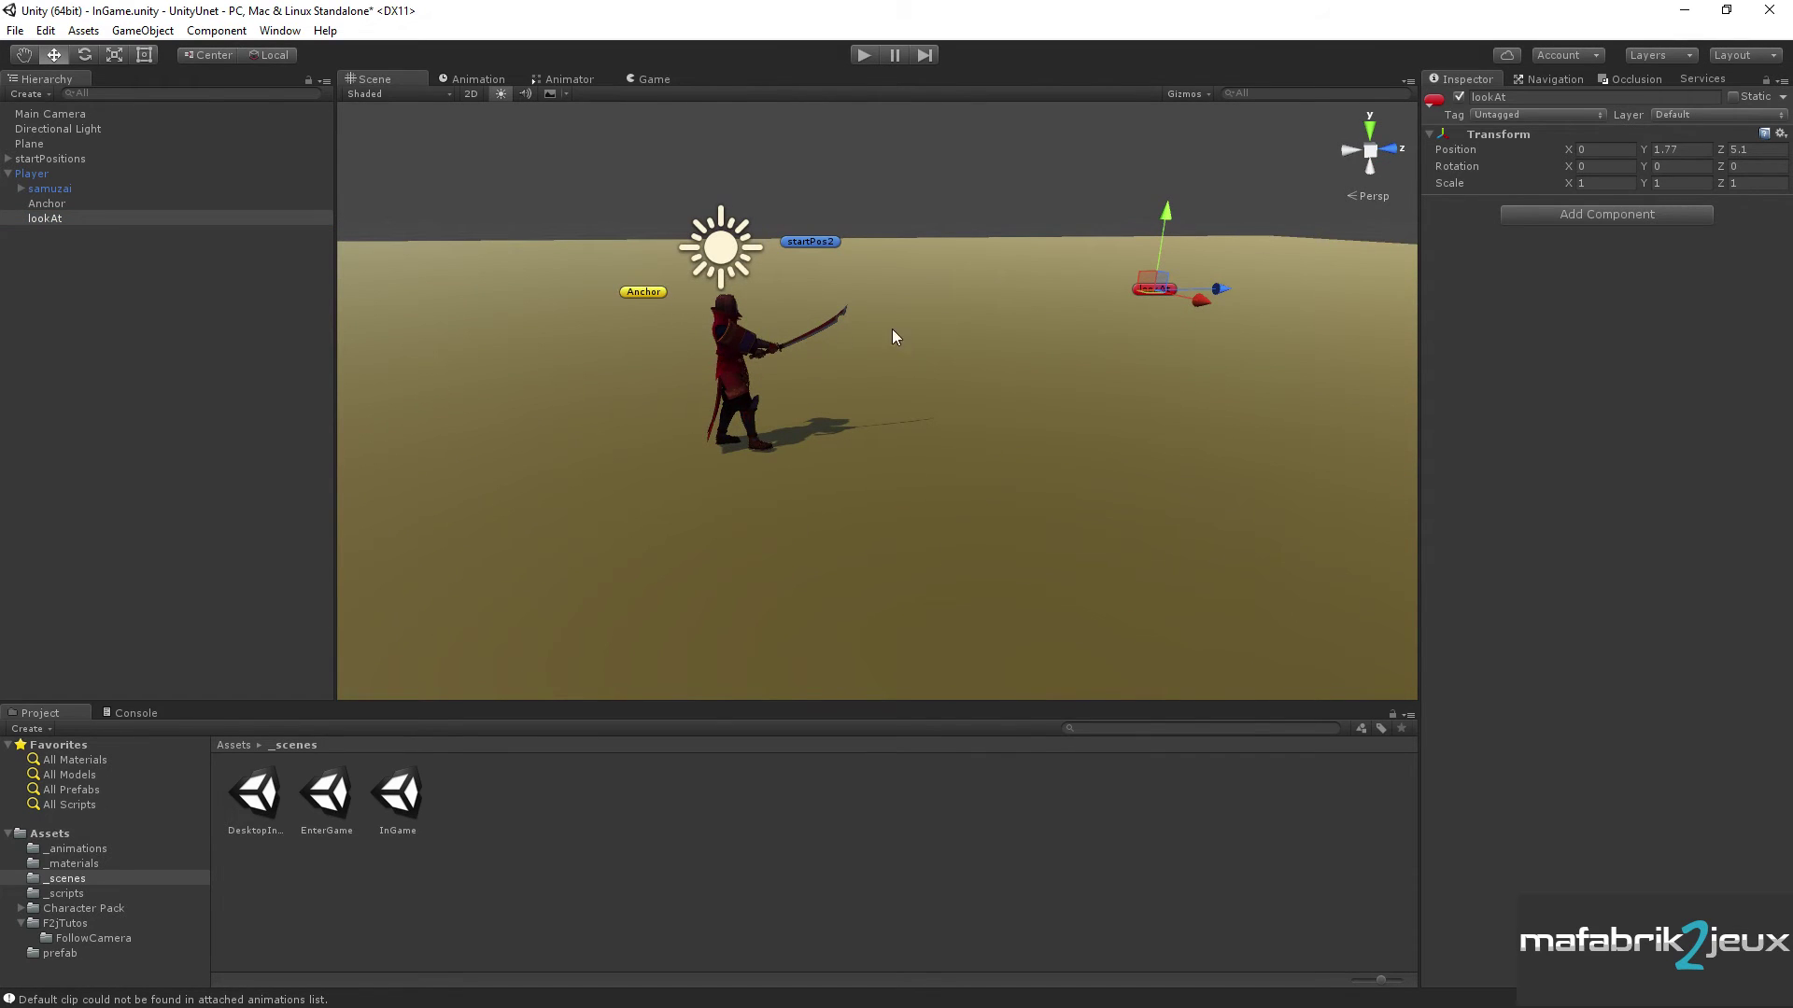
mouse_move(676, 467)
alt+mouse_down()
mouse_move(733, 448)
mouse_move(984, 557)
alt+mouse_up()
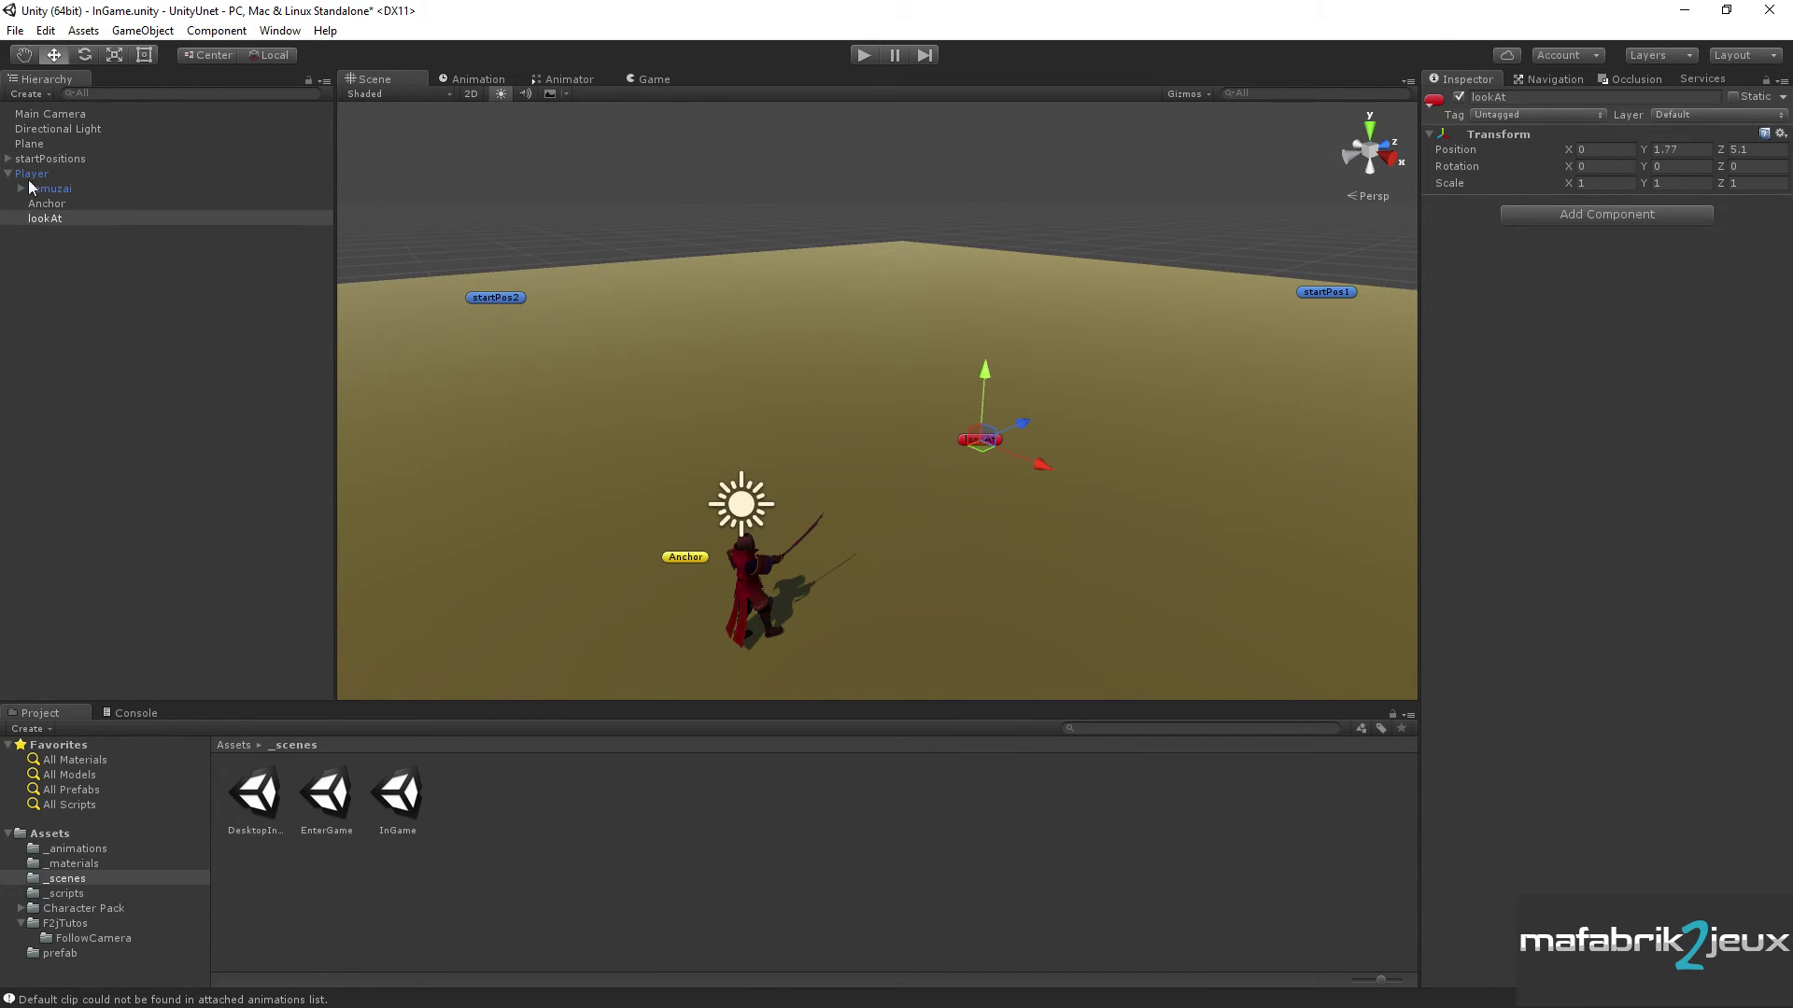
- Check Main Camera's follow script settings, then save and open the EnterGame scene
click(64, 114)
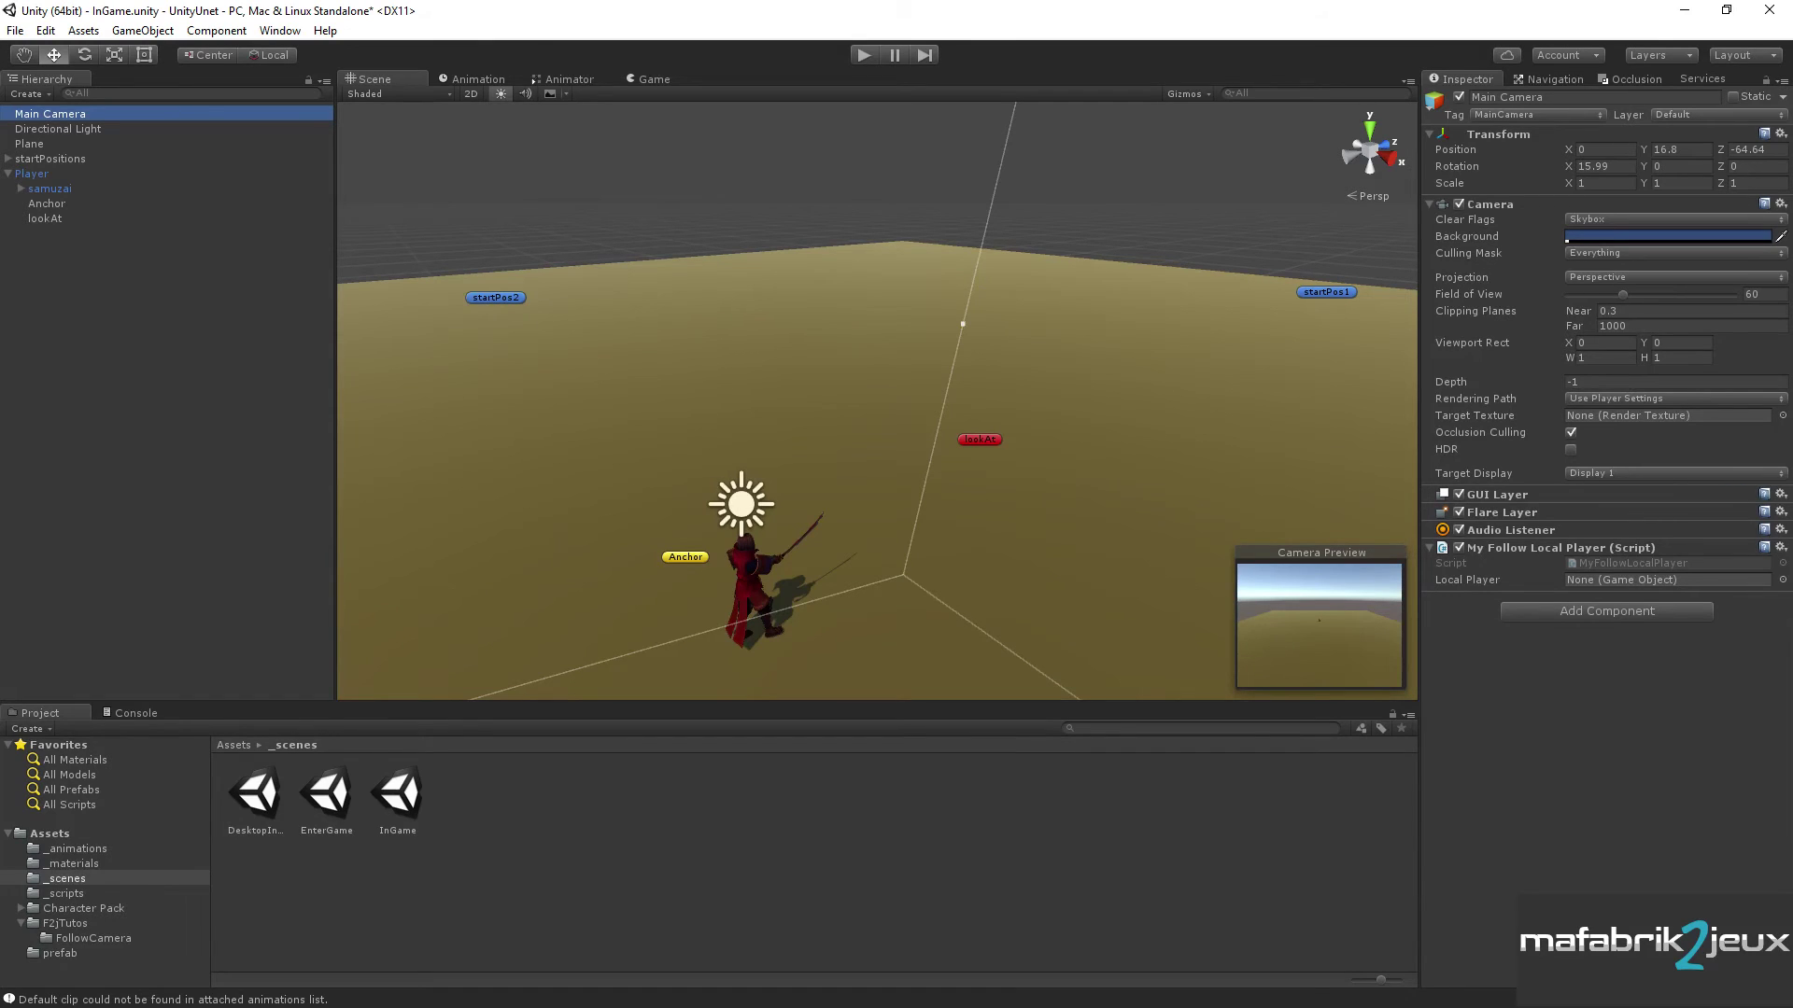
double_click(334, 789)
click(885, 553)
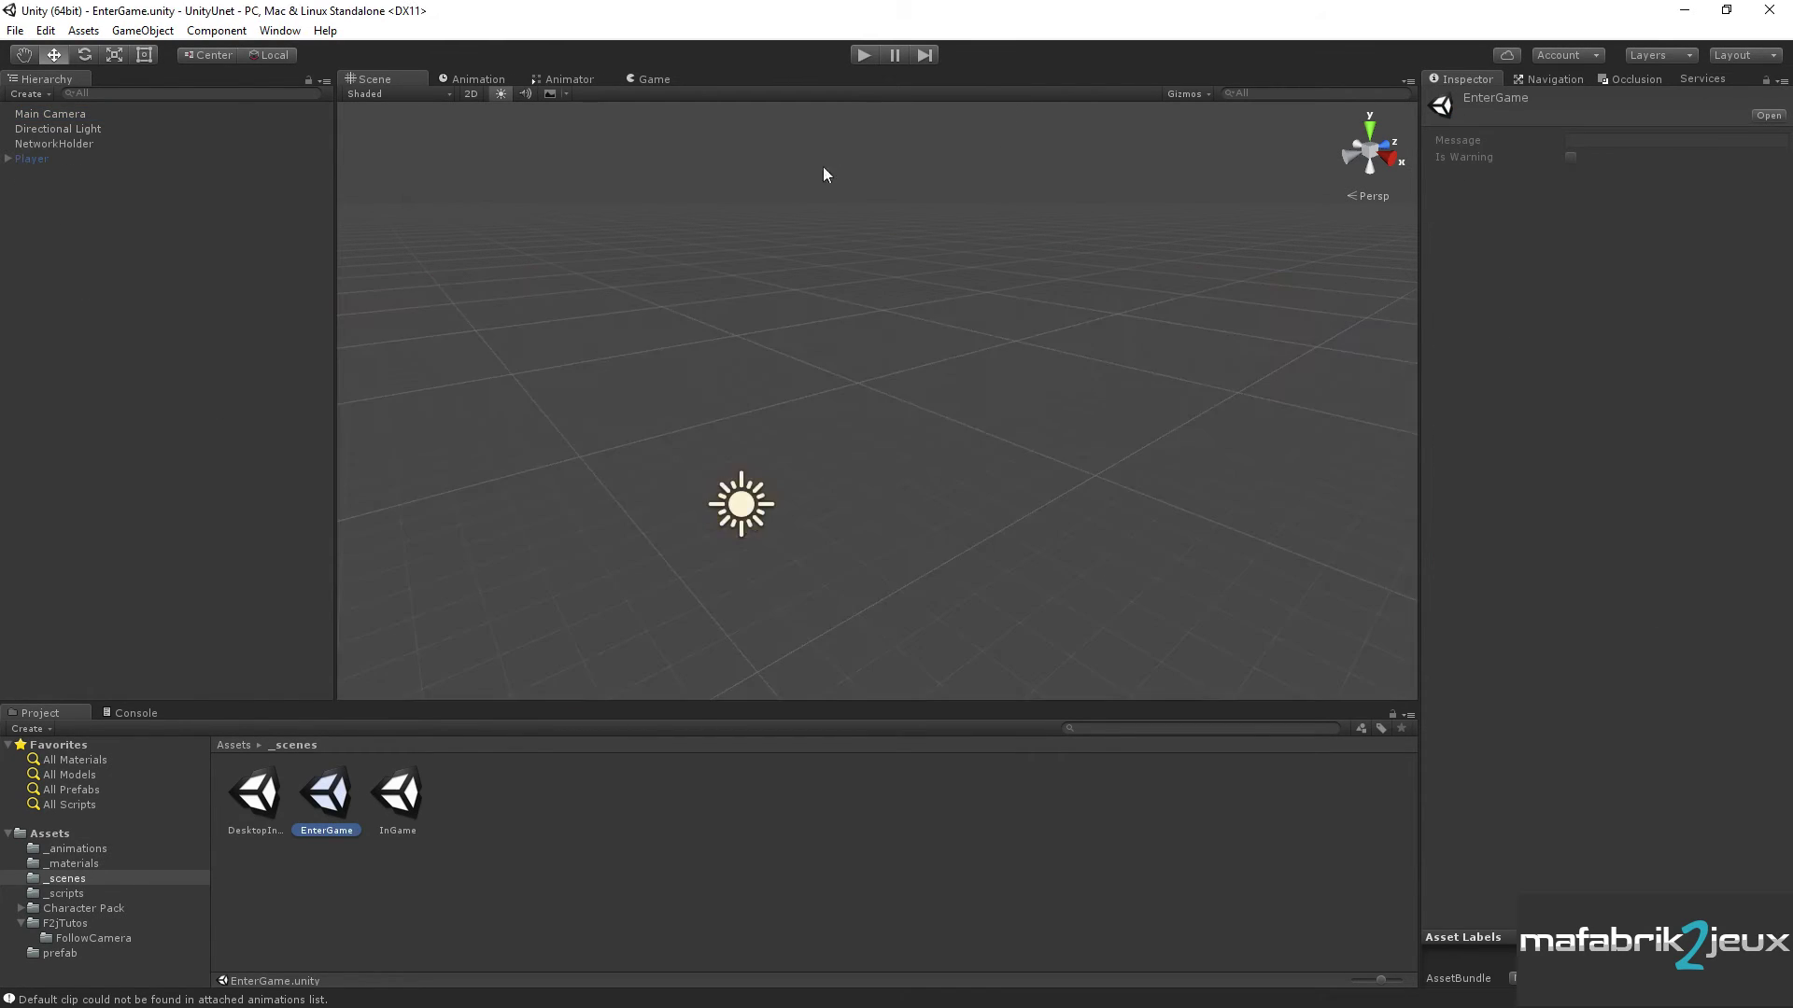
- Test-run as LAN Host, inspect the spawned Player(Clone), stop, and reopen InGame
click(861, 56)
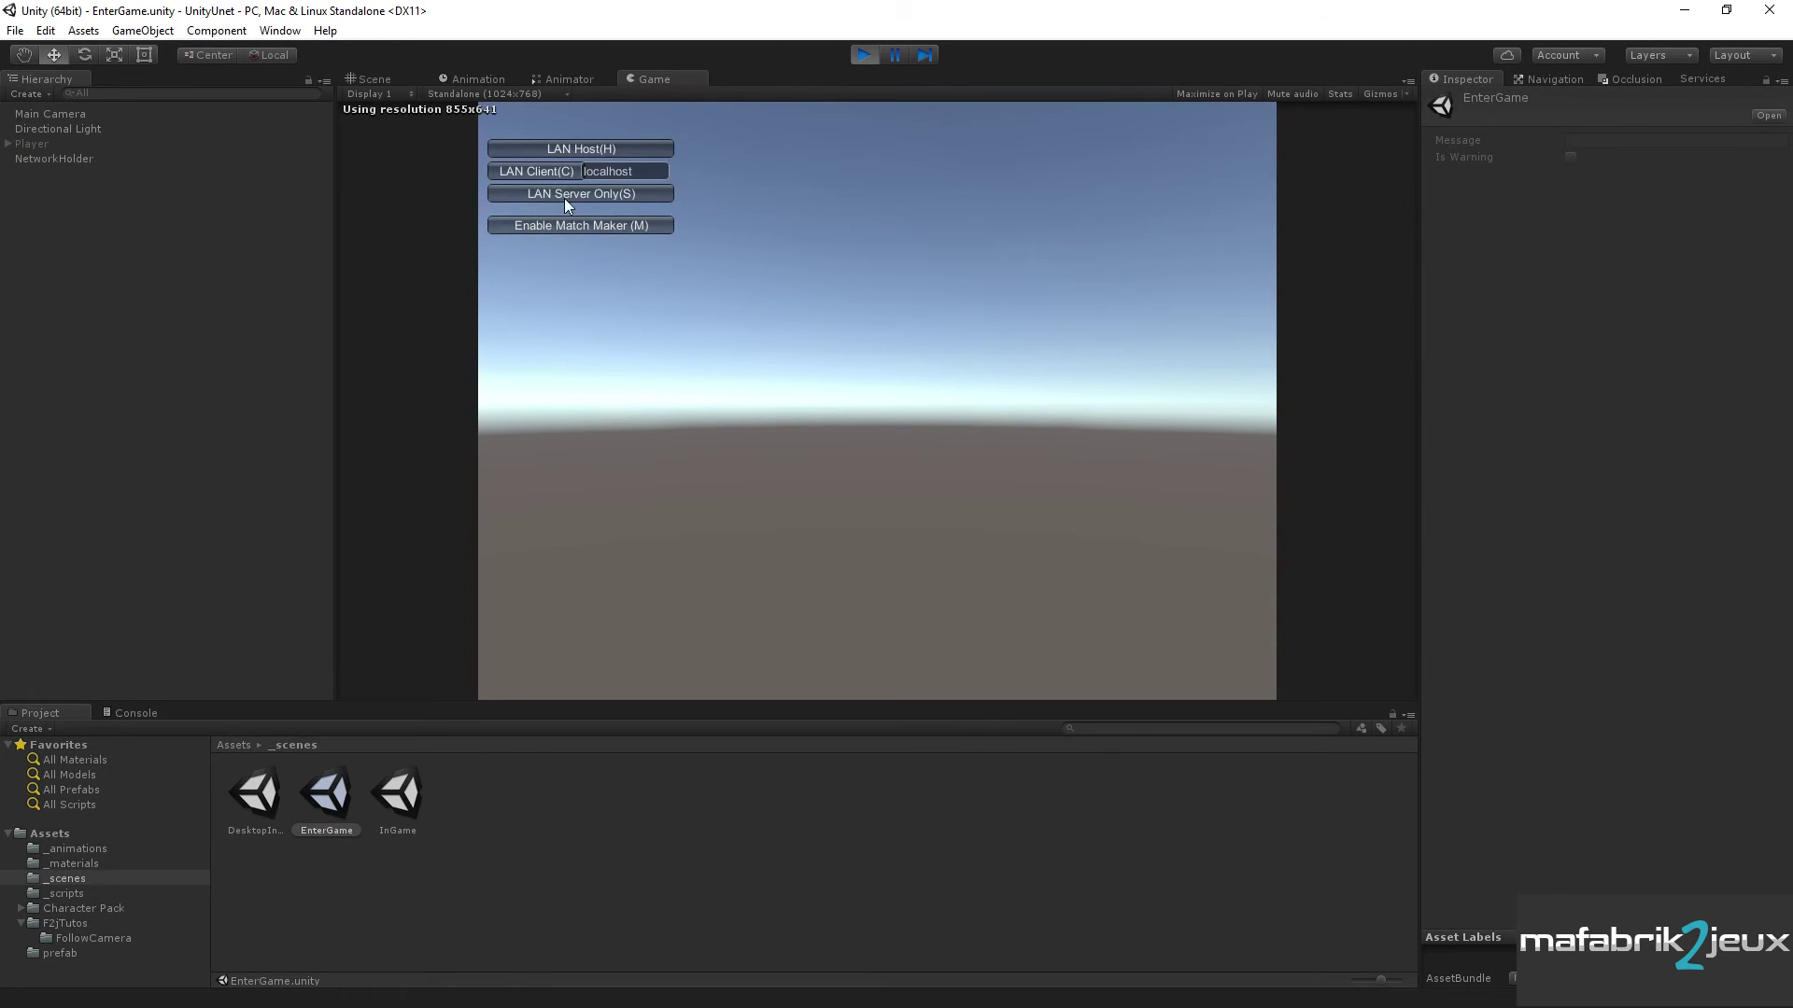
click(564, 152)
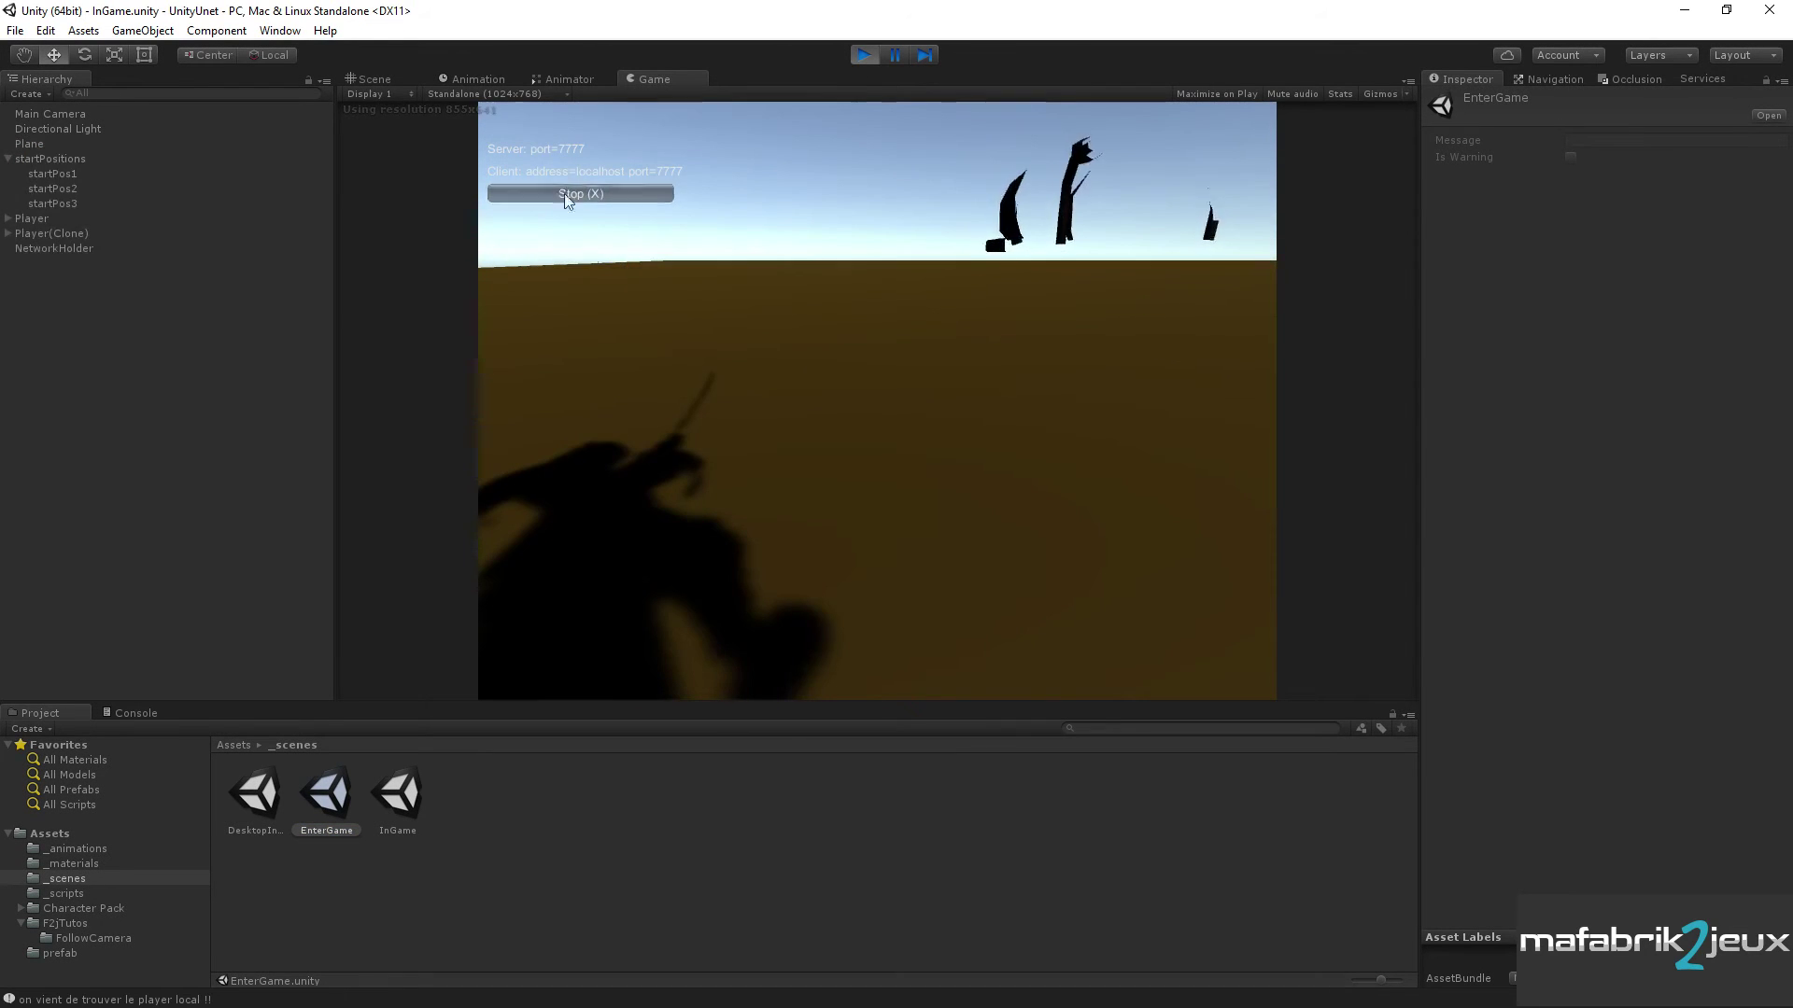
click(64, 234)
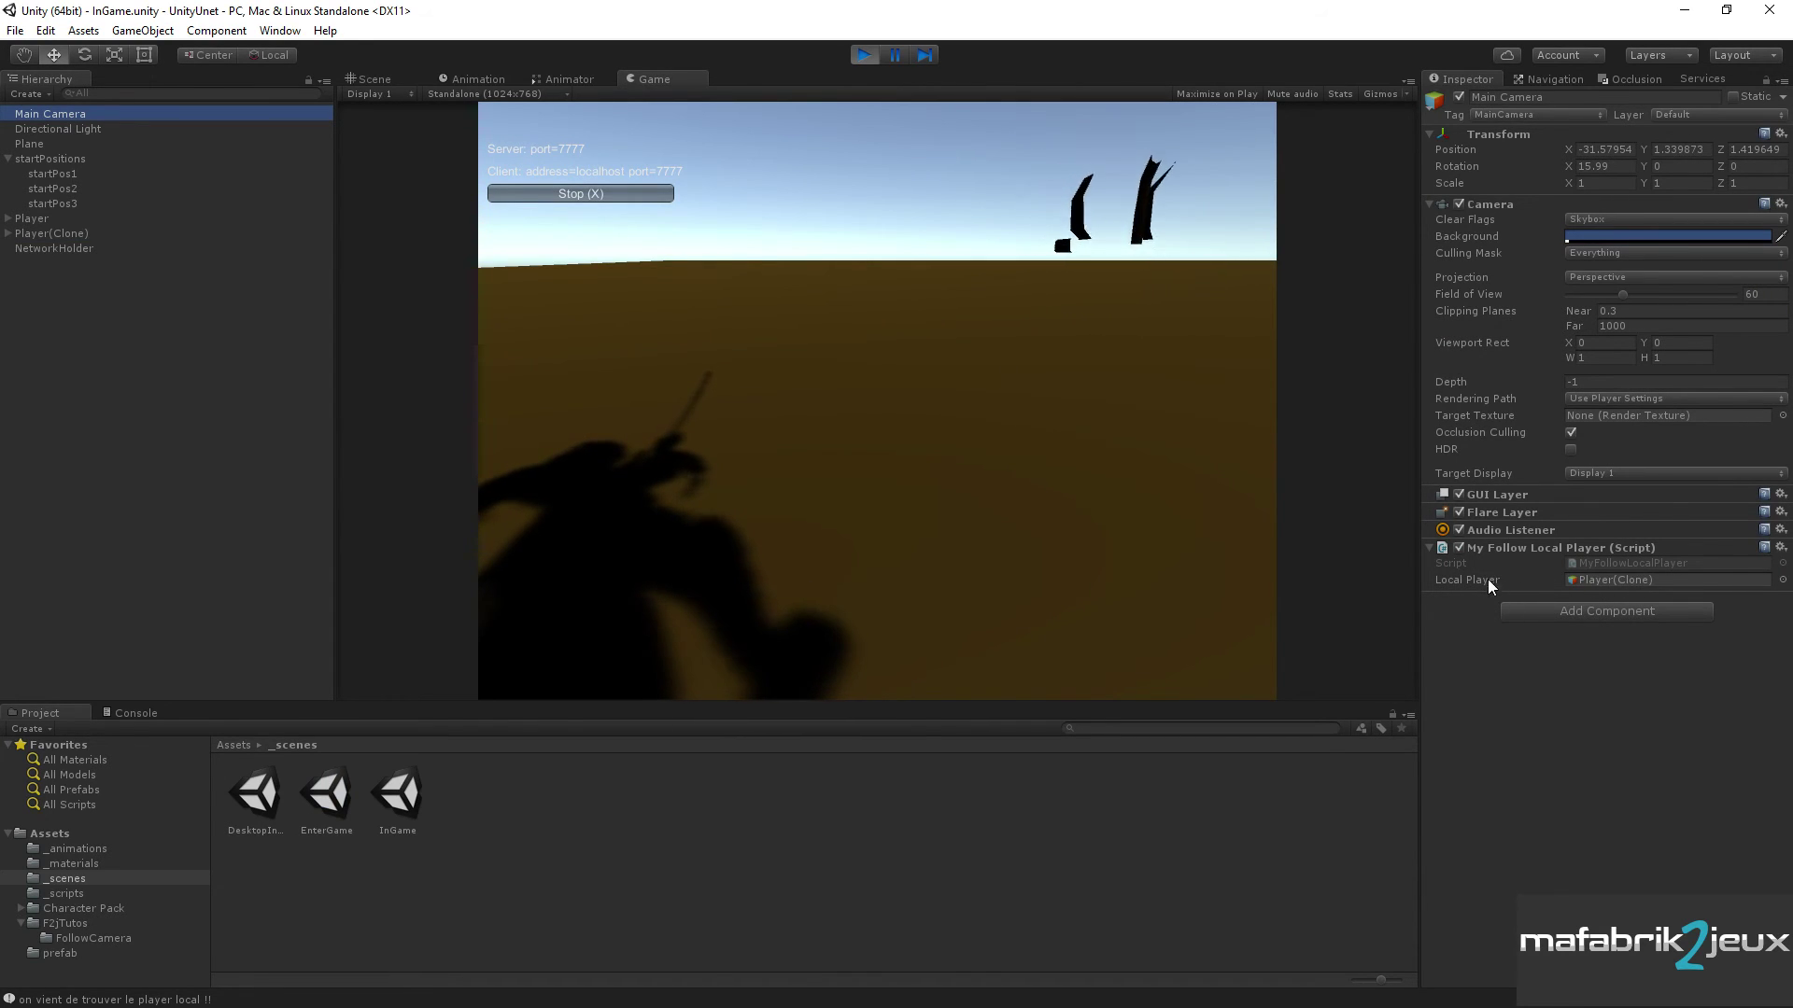
click(868, 53)
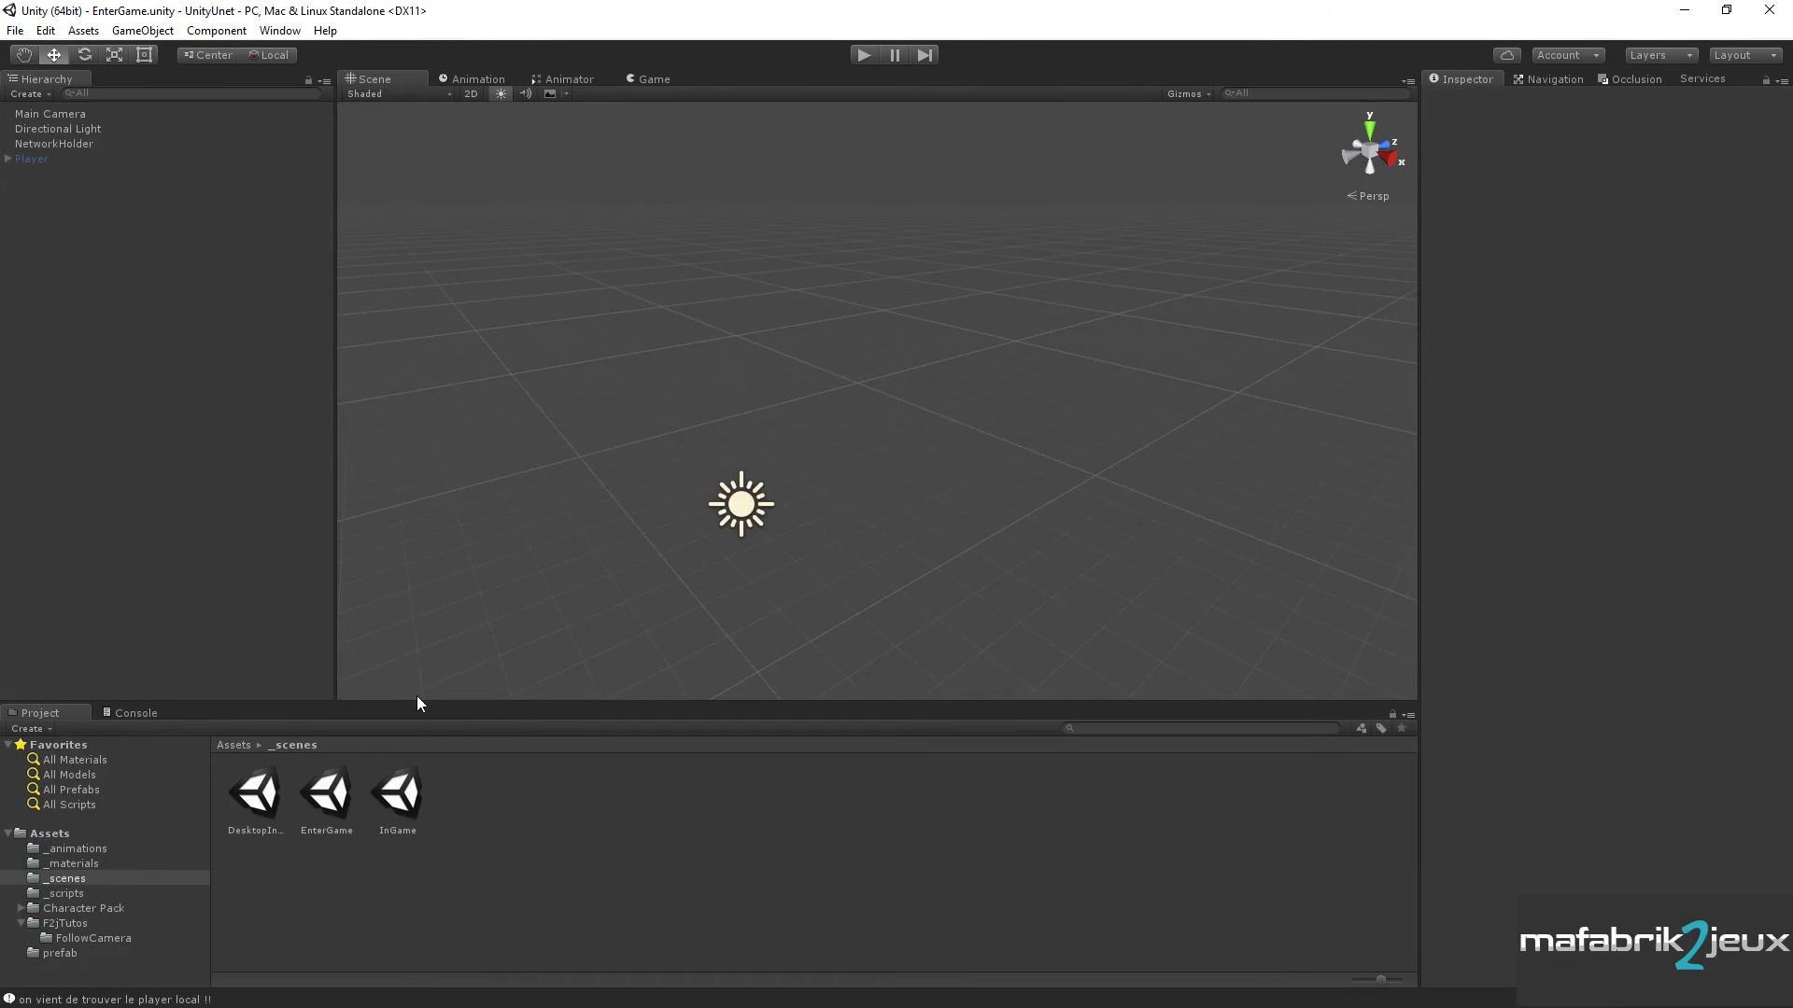
double_click(398, 793)
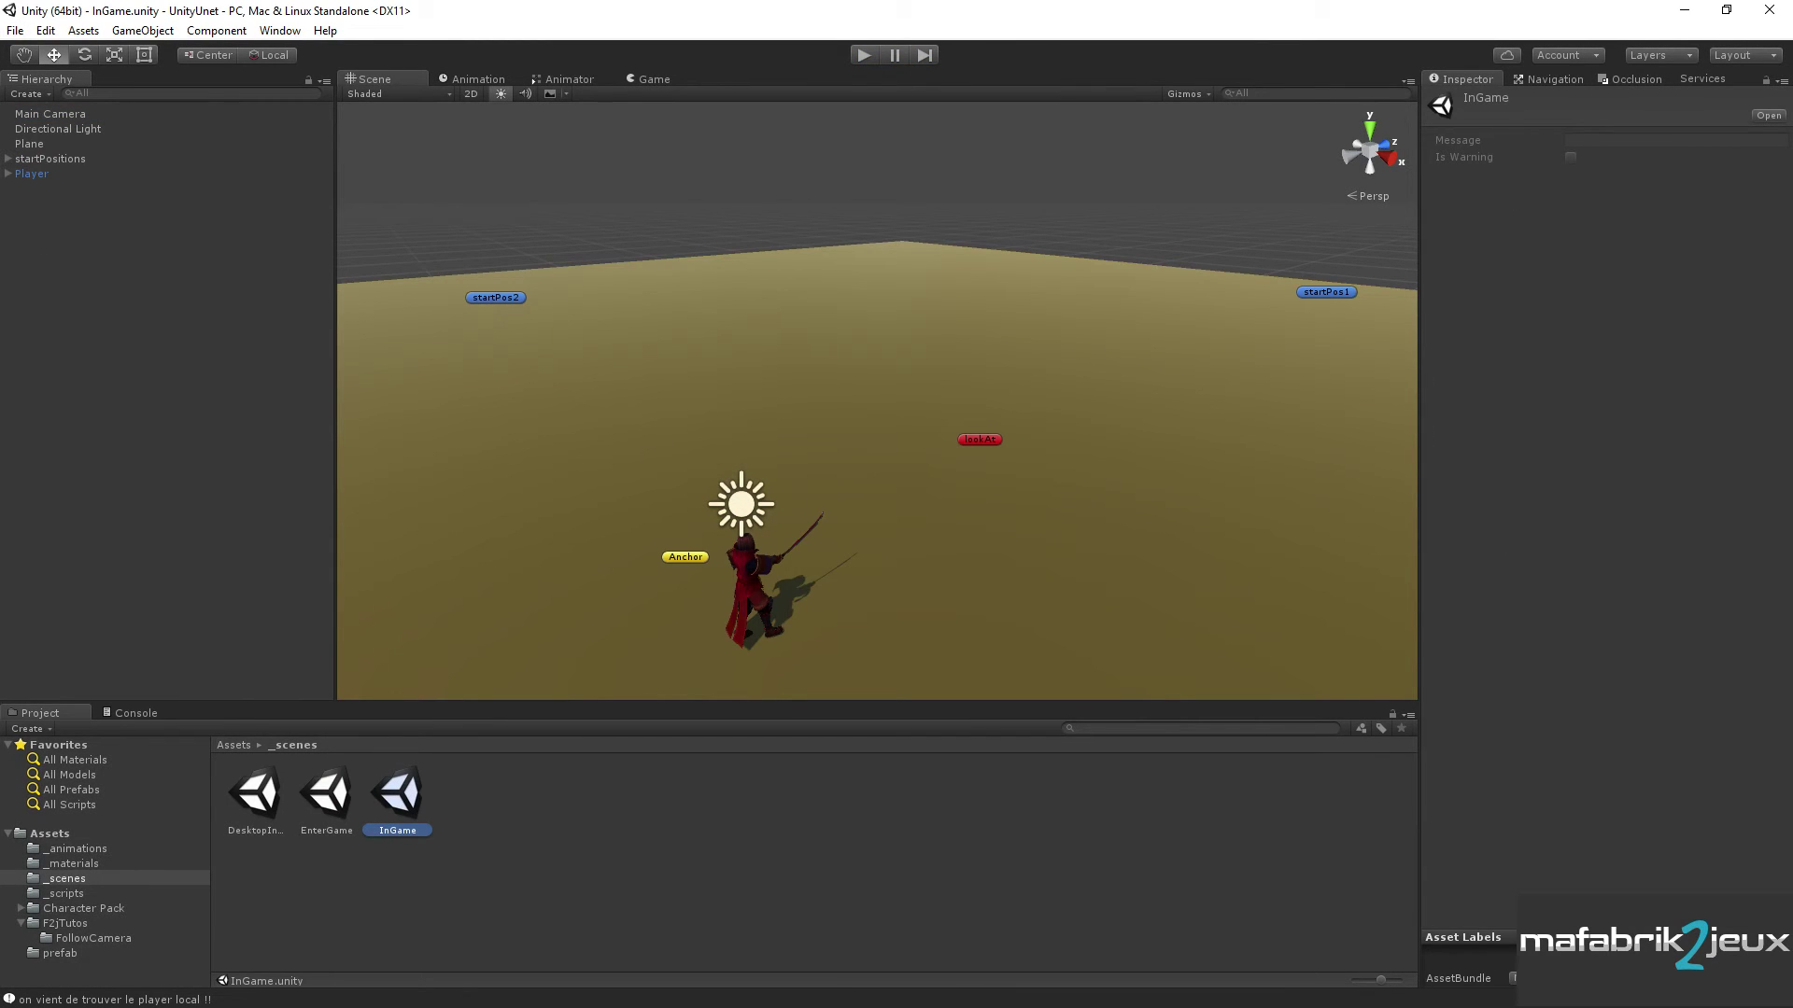
- In MyFollowLocalPlayer.cs, review LateUpdate's line copying the player's position
key(alt+Tab)
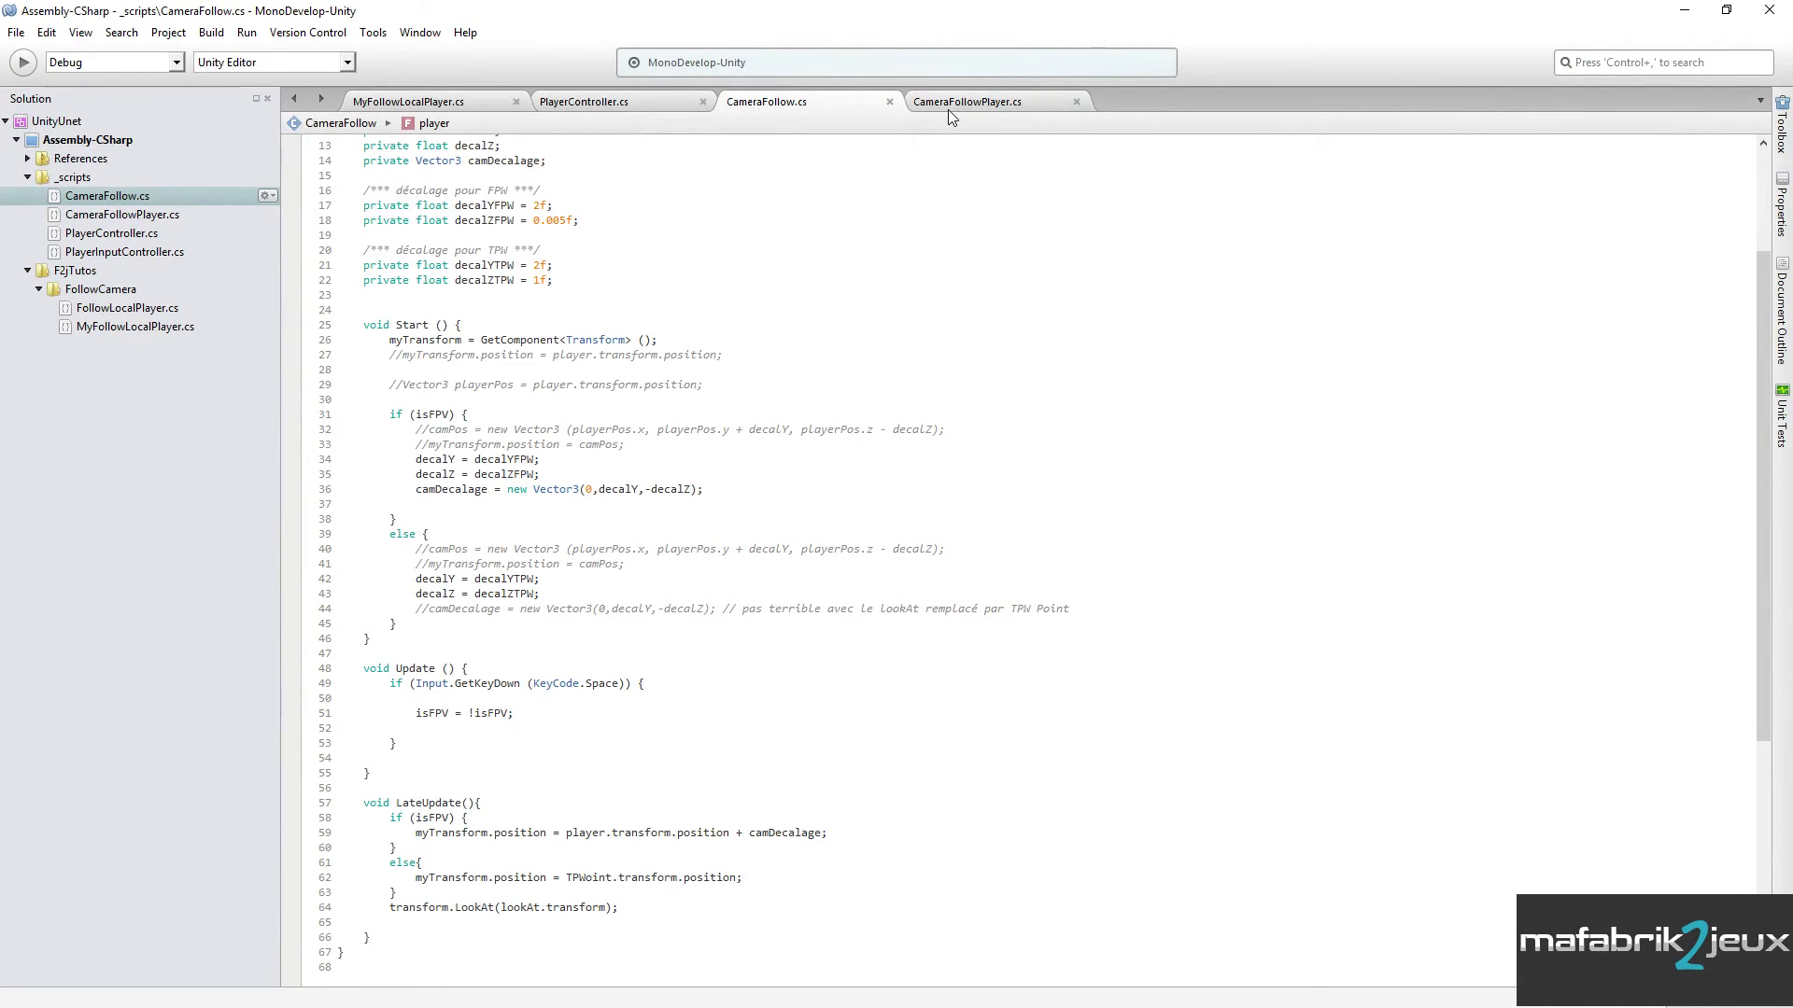
click(437, 102)
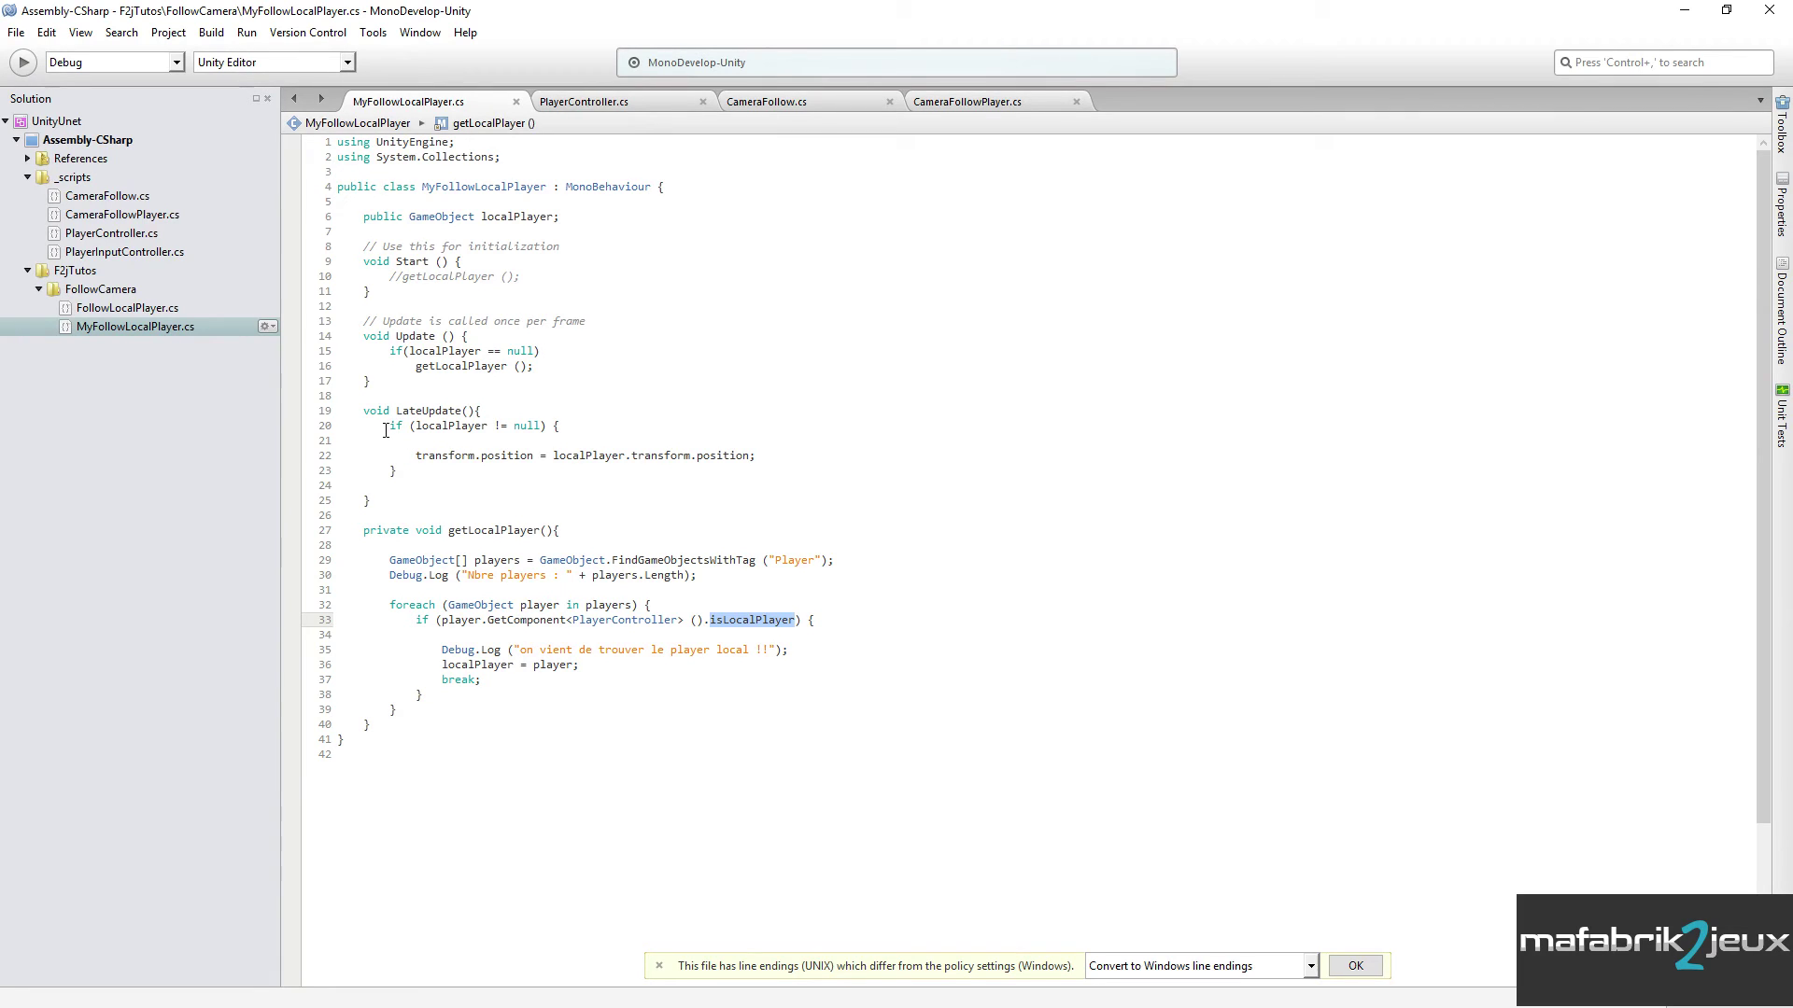
drag(386, 428, 425, 470)
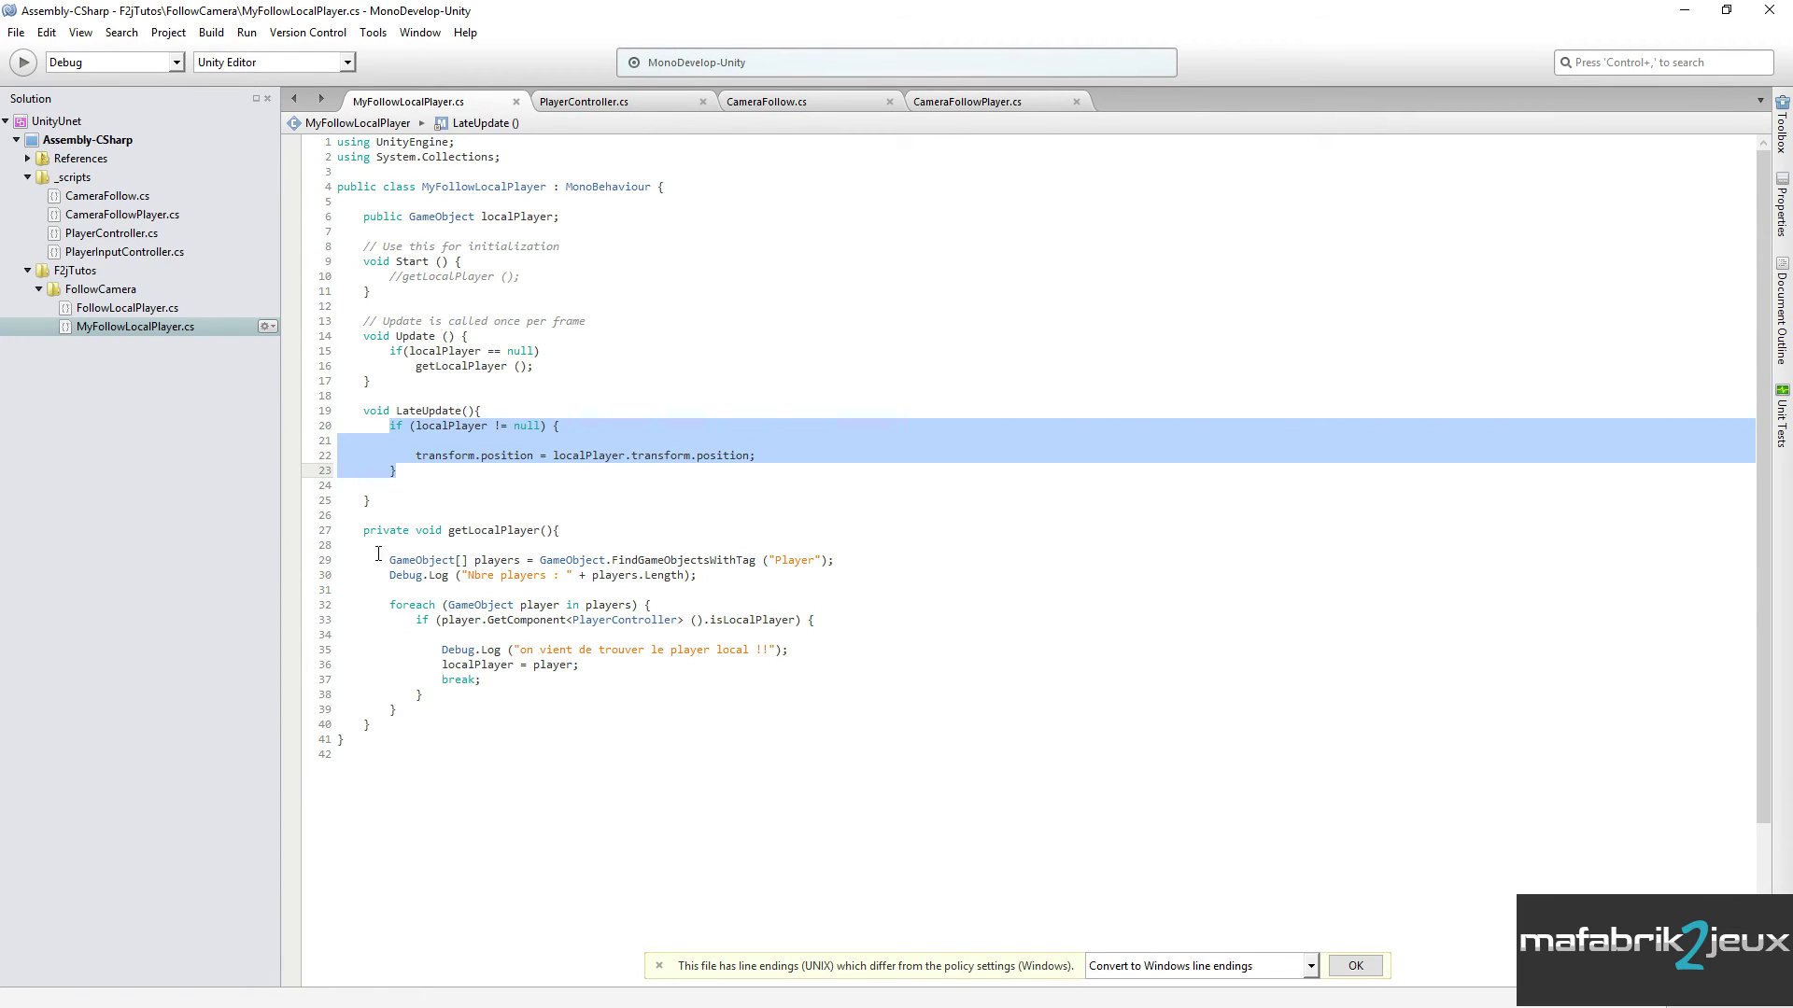
click(462, 527)
drag(415, 456, 760, 457)
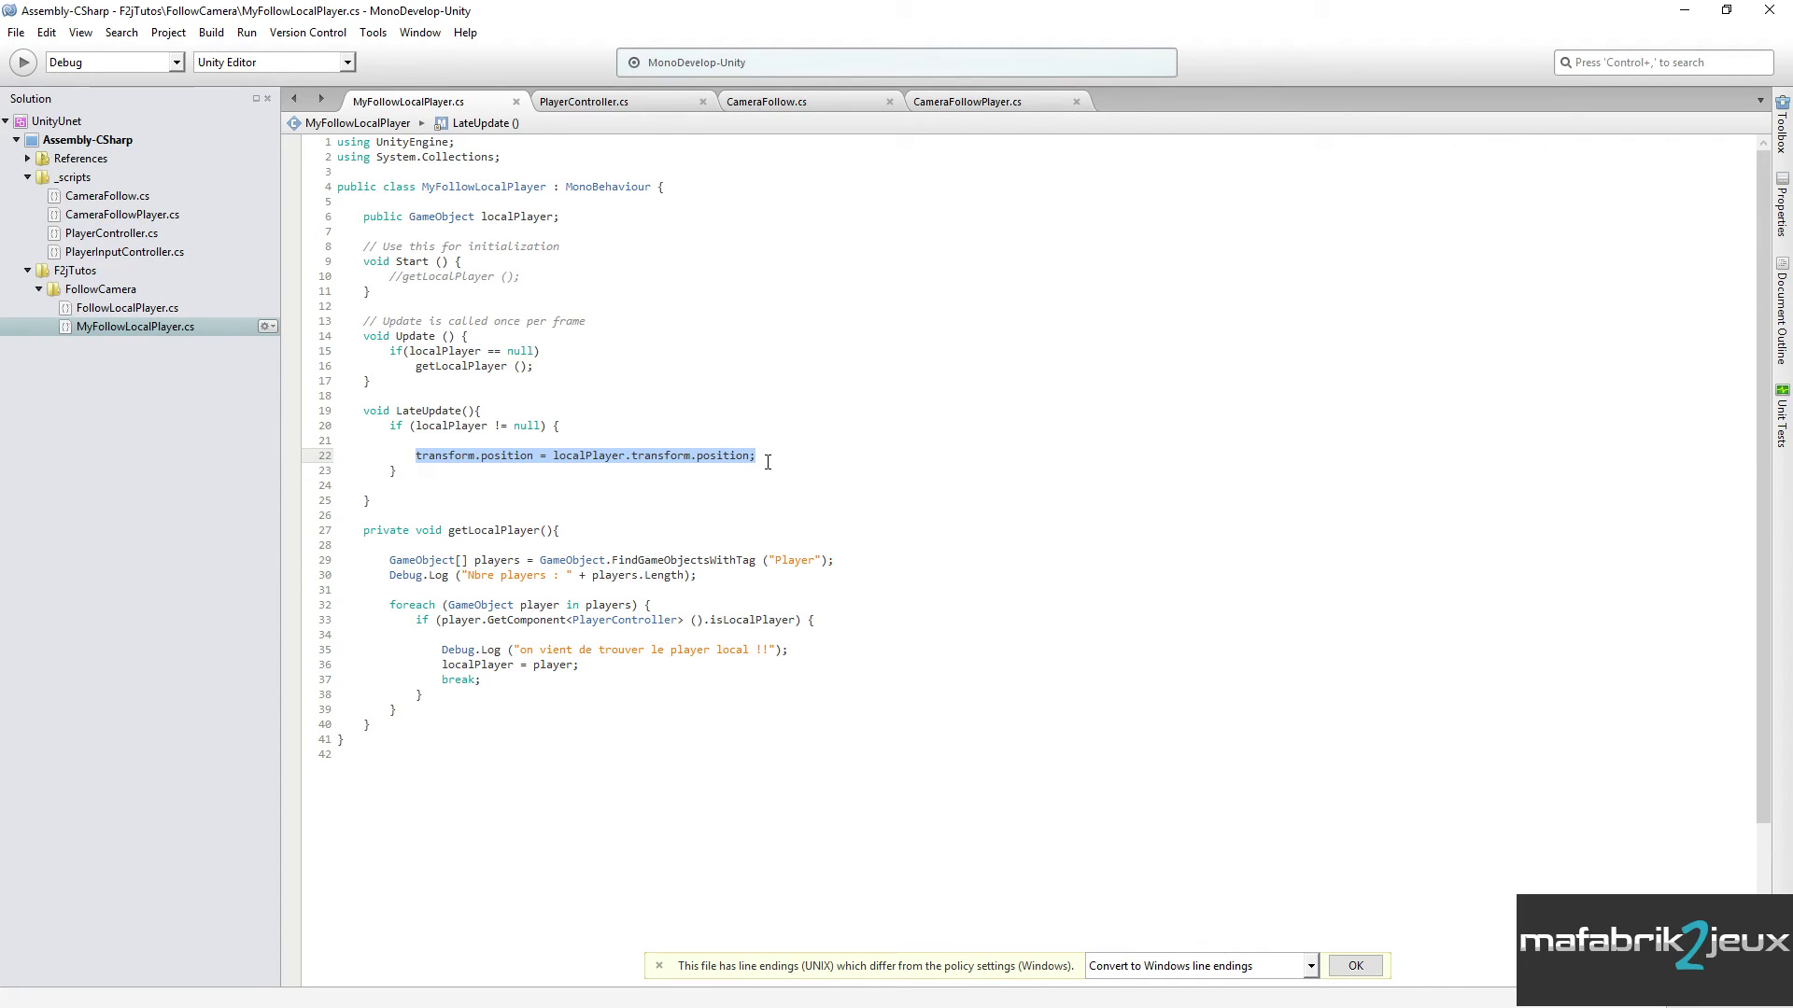
- Copy the lookAt and TPWPoint declarations from CameraFollowPlayer.cs and paste them after localPlayer
click(762, 103)
click(945, 102)
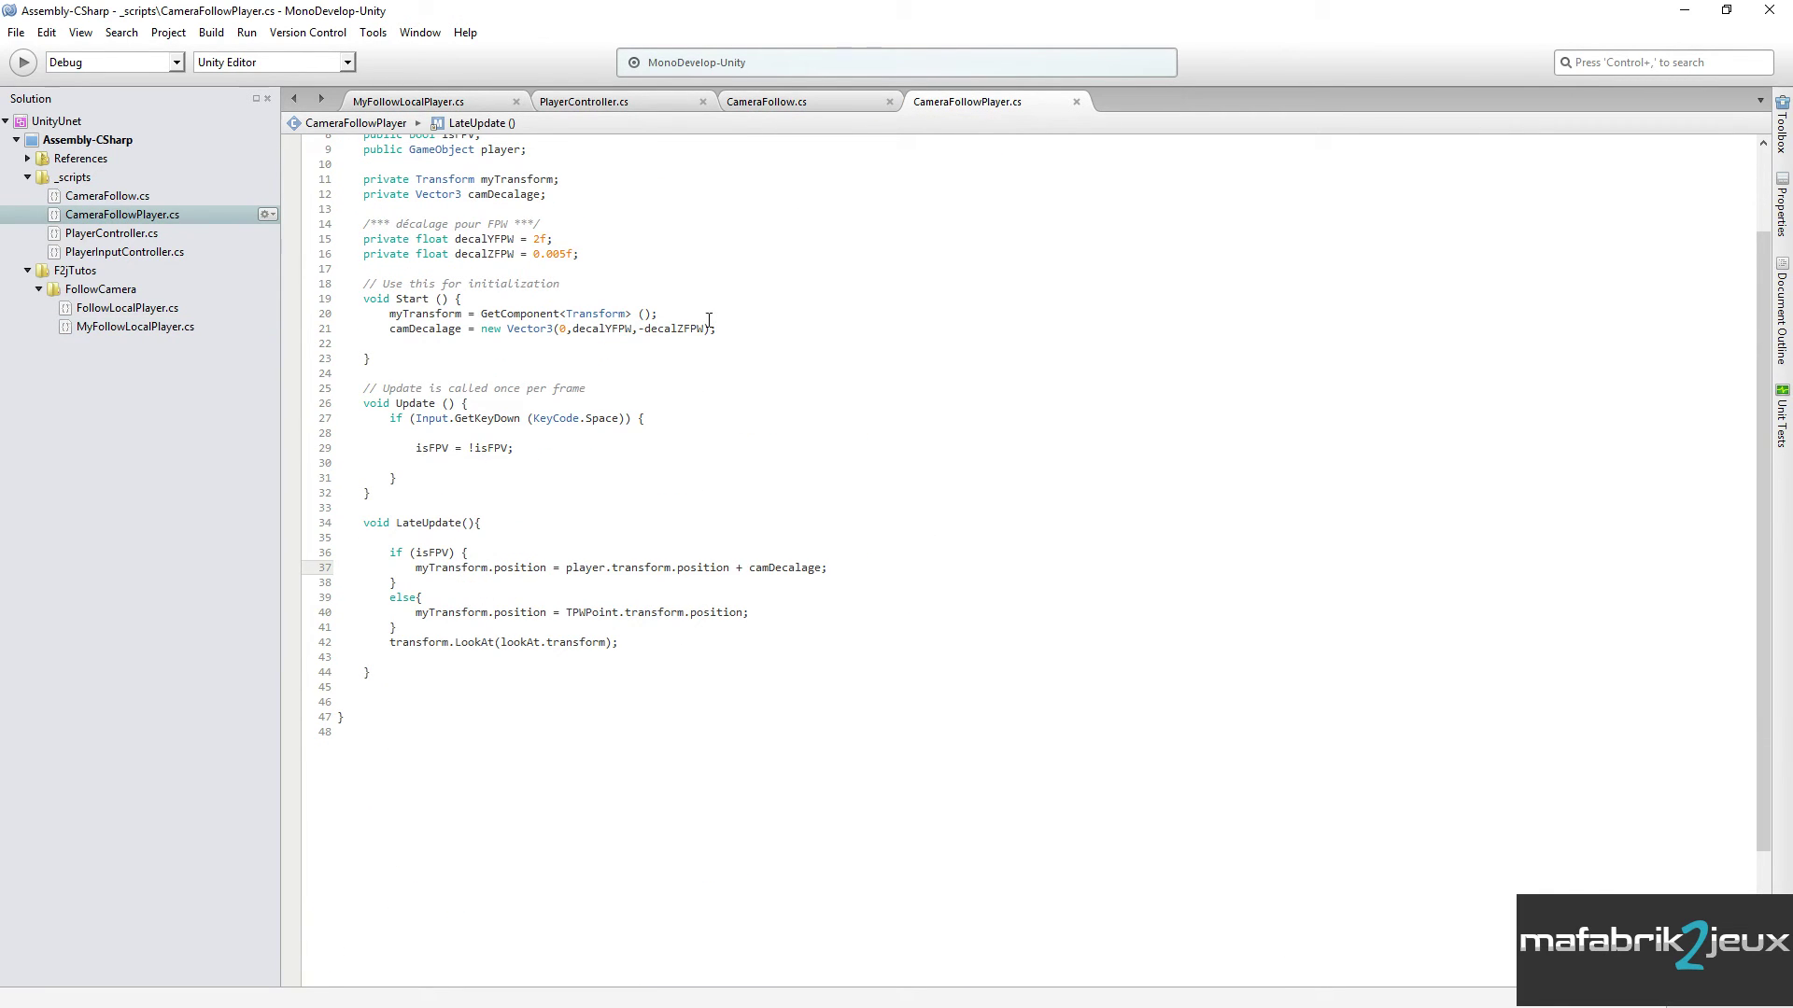
scroll(709, 320, up, 2)
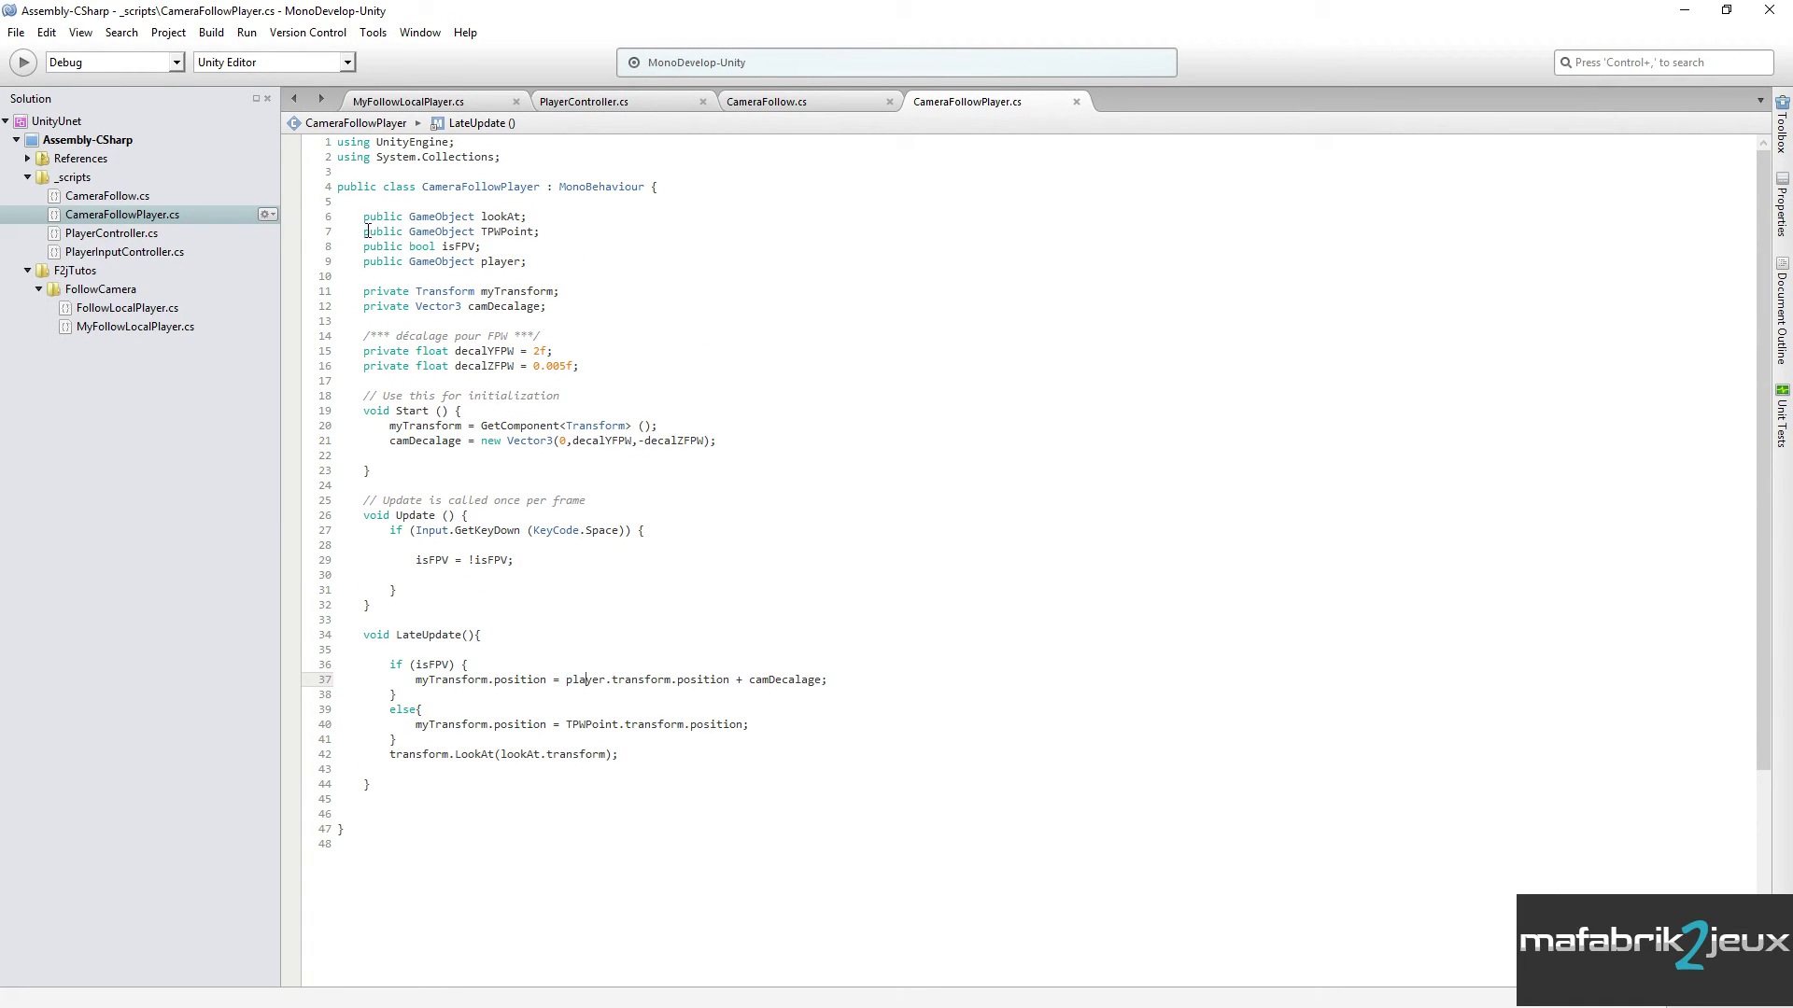
drag(360, 218, 552, 232)
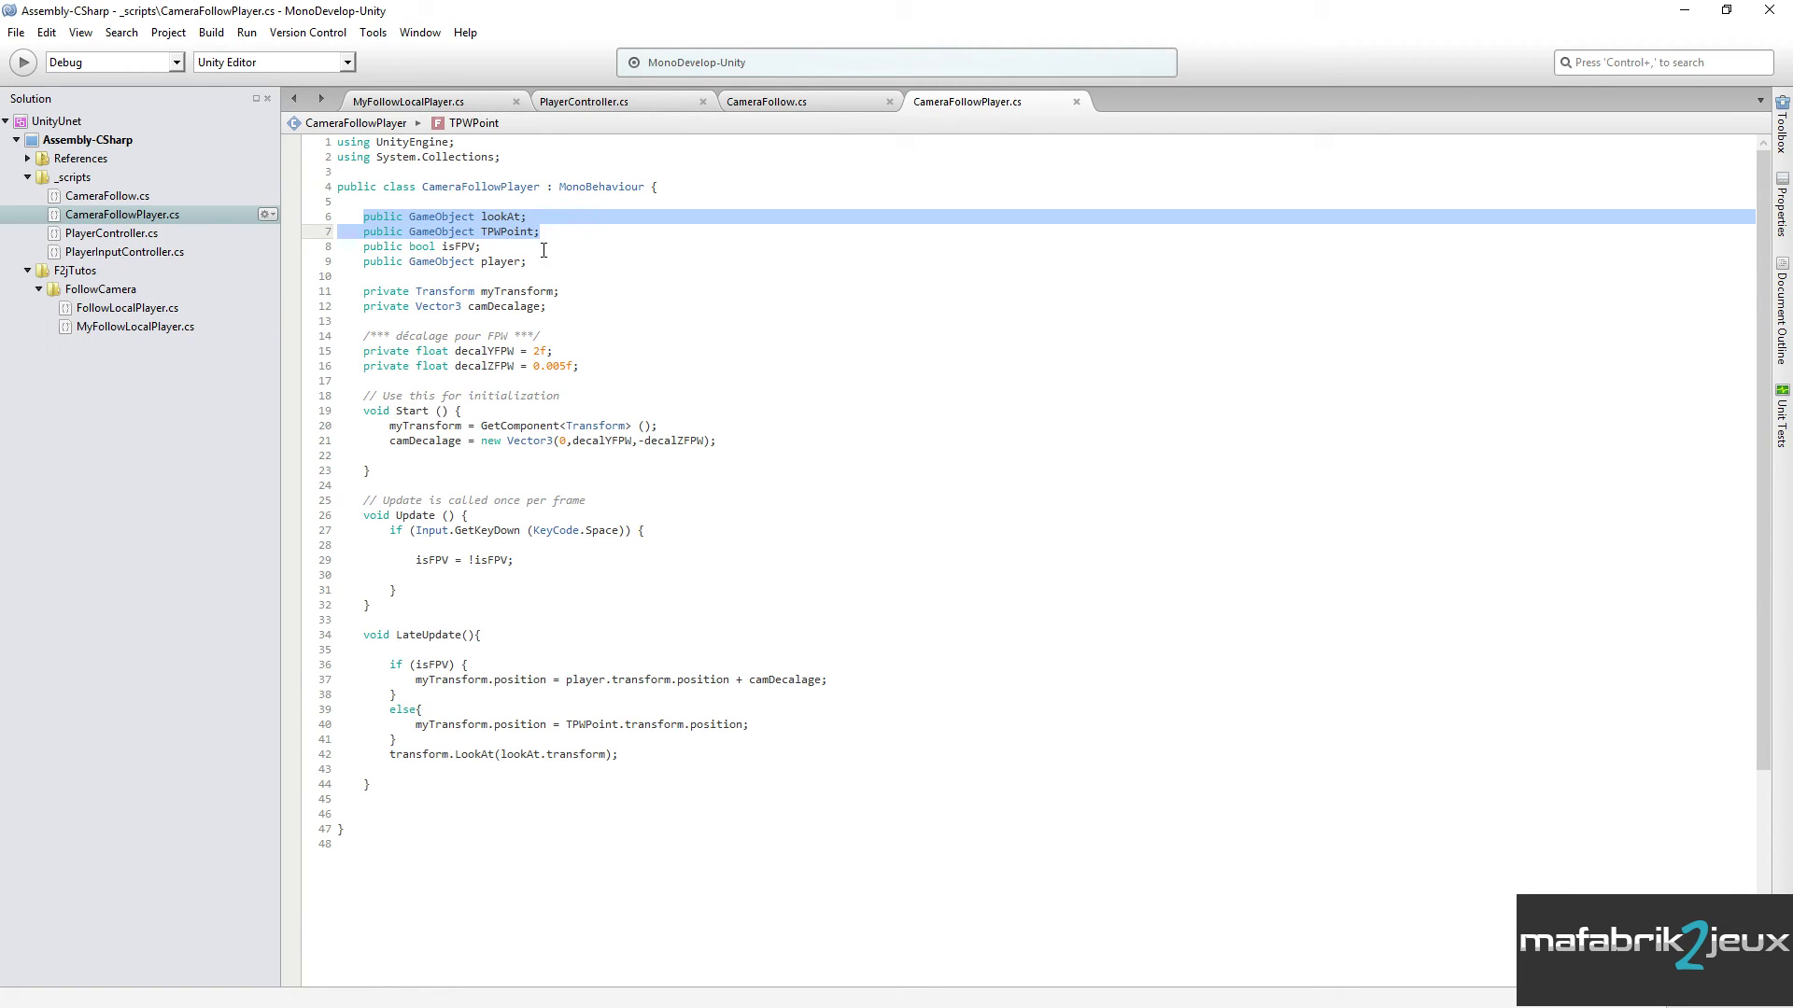
click(455, 103)
click(587, 212)
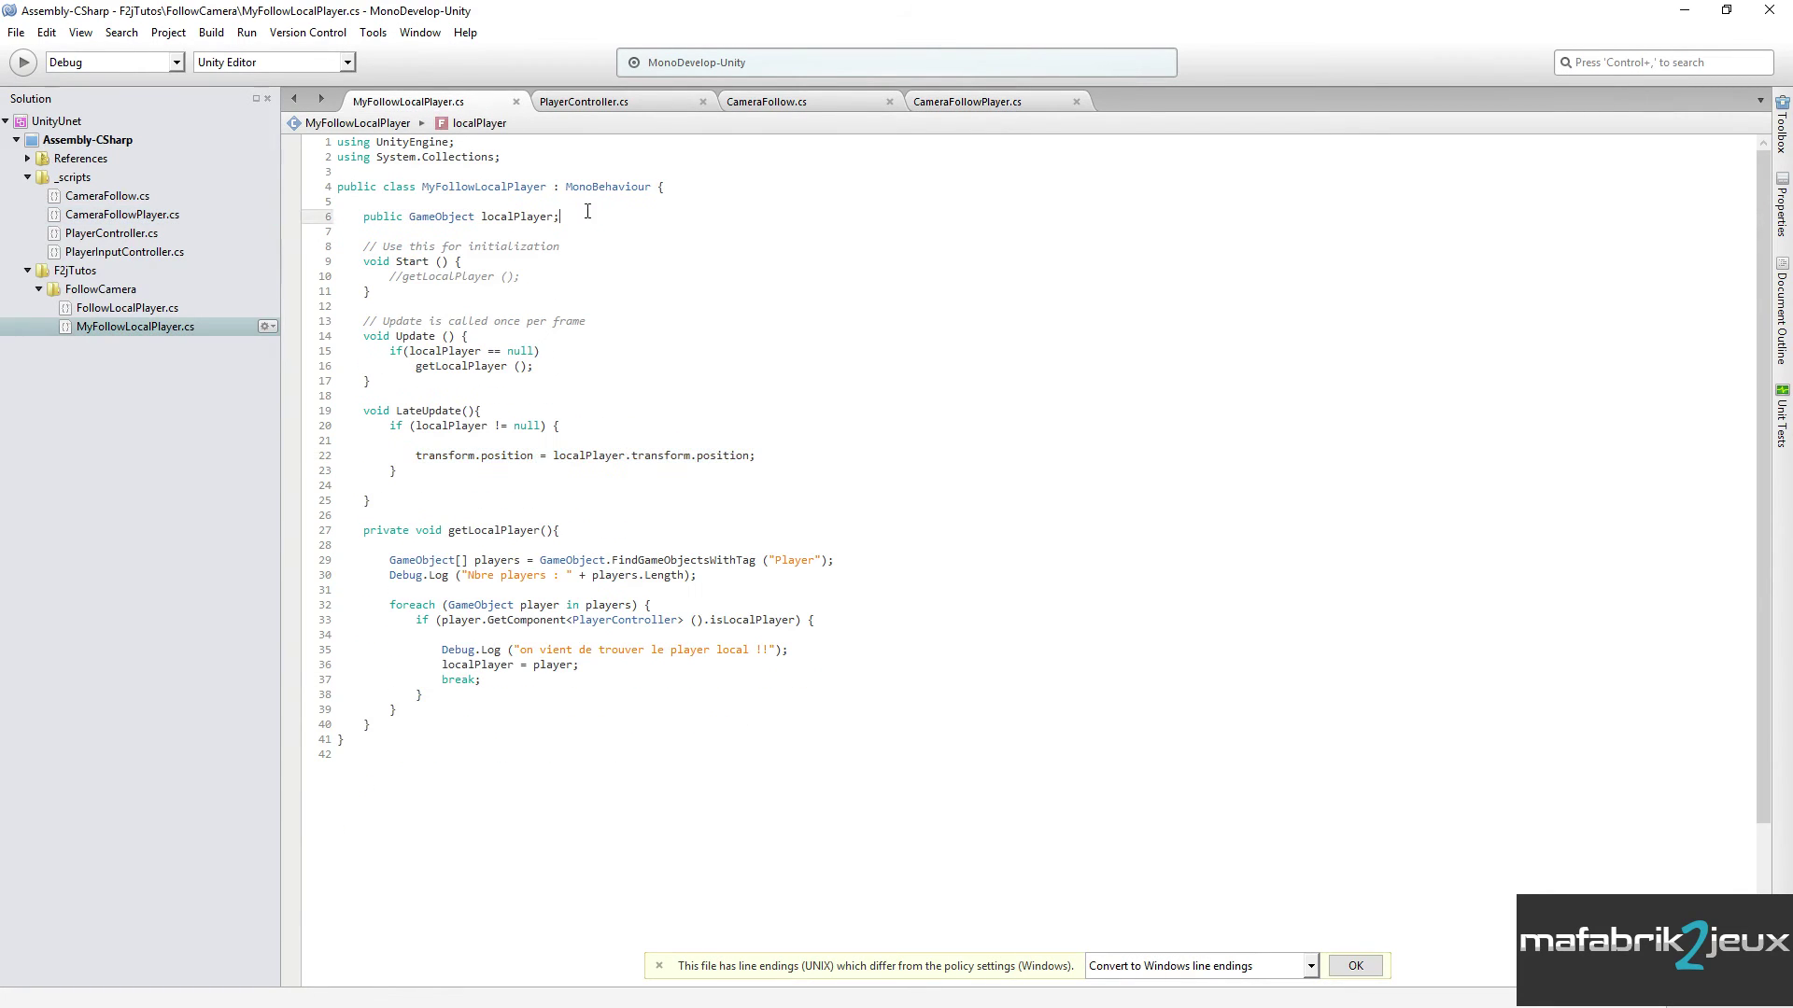
key(Return)
text(public GameObject lookAt; 	public GameObject TPWPoint;)
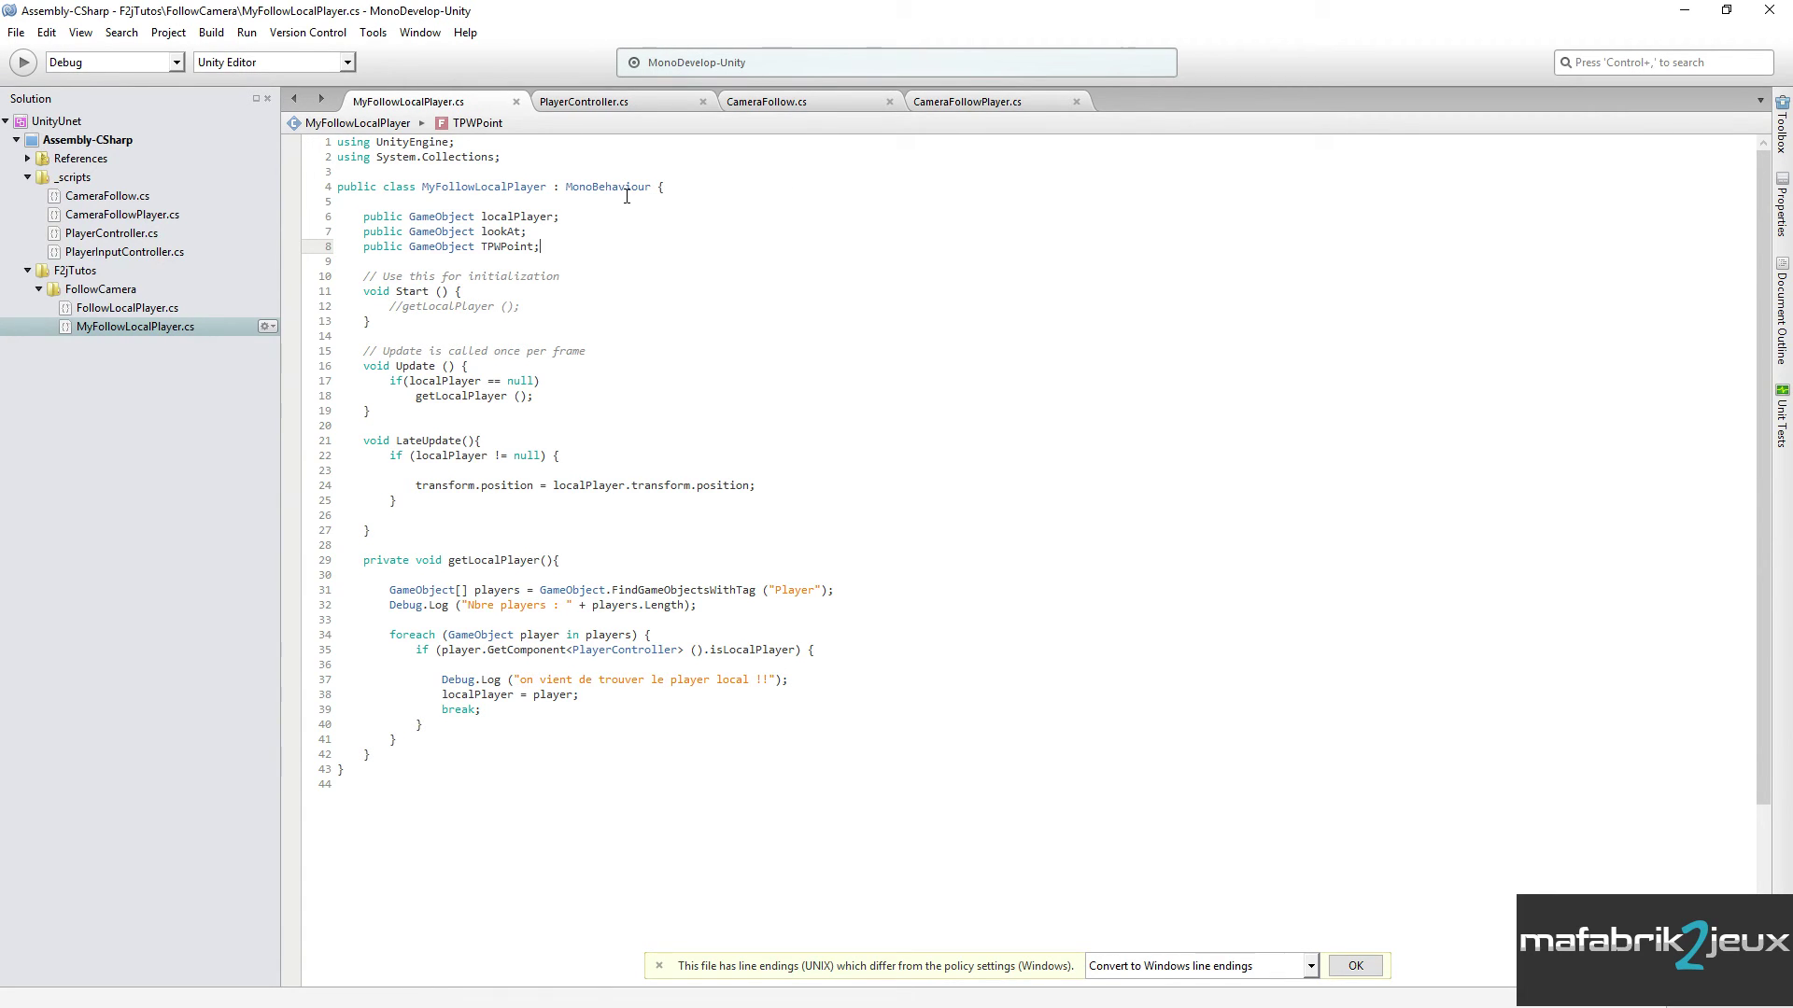
- In CameraFollowPlayer.cs, select LateUpdate's TPWPoint position and LookAt lines to copy
click(800, 107)
click(943, 102)
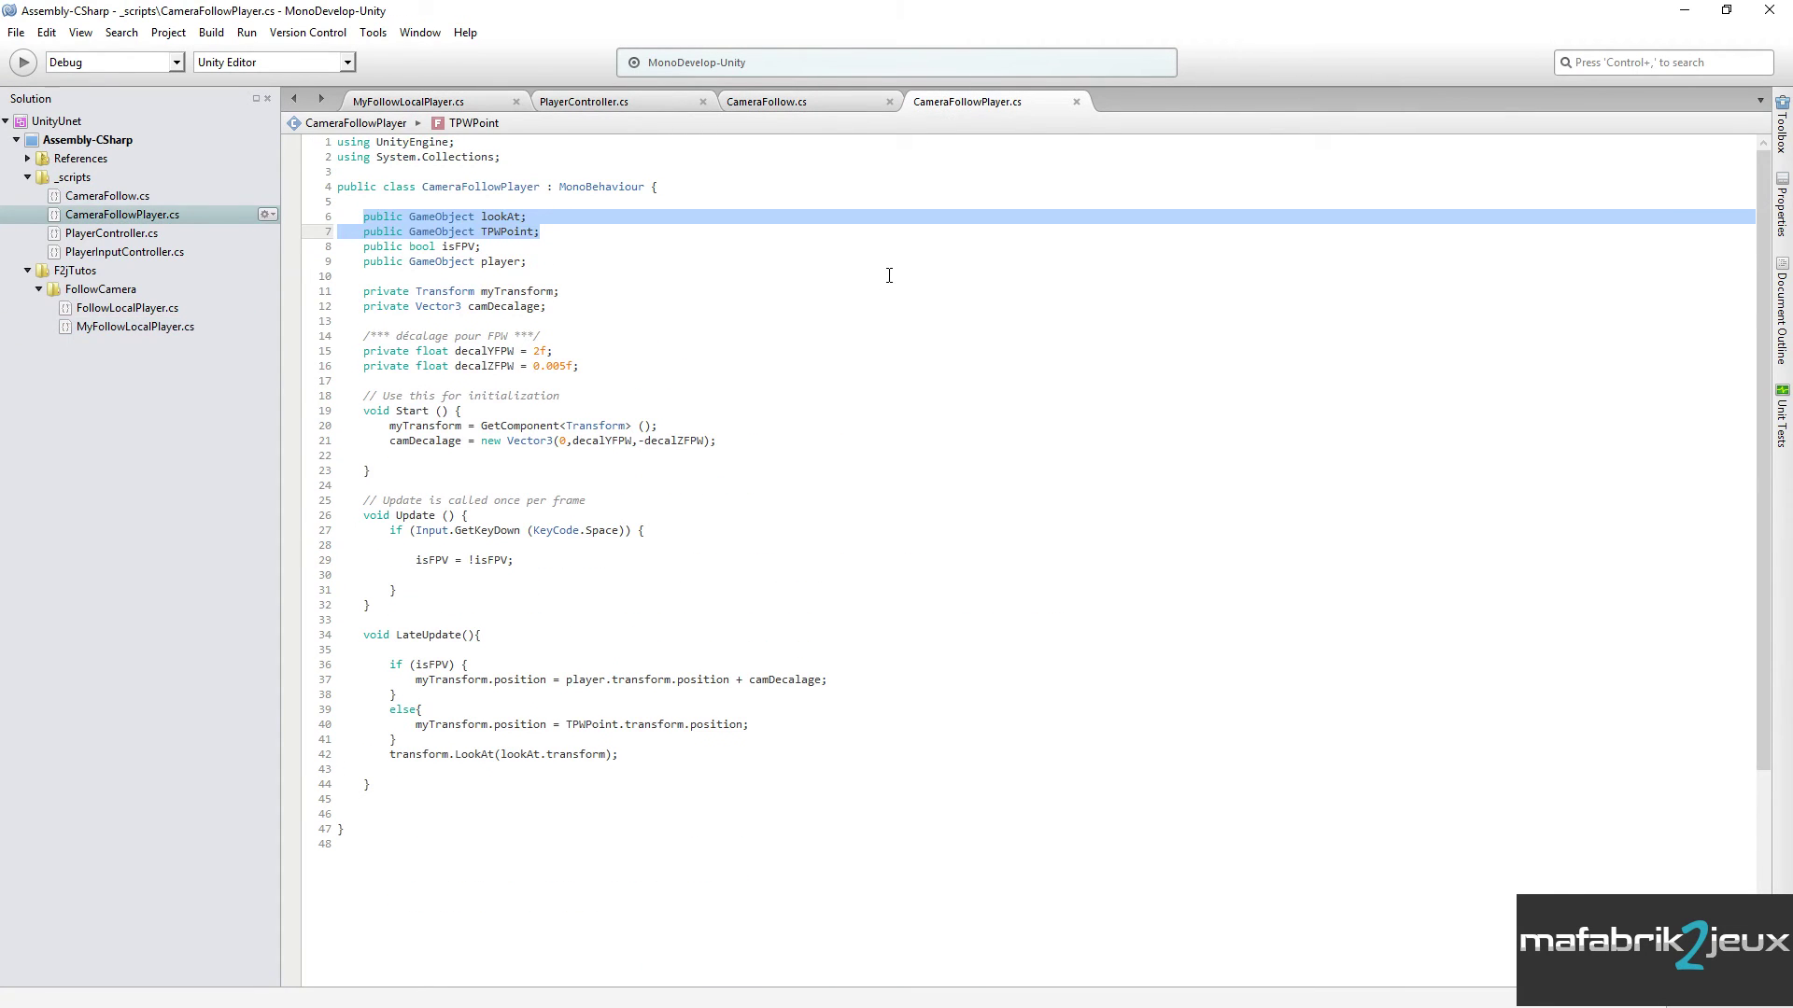
click(522, 264)
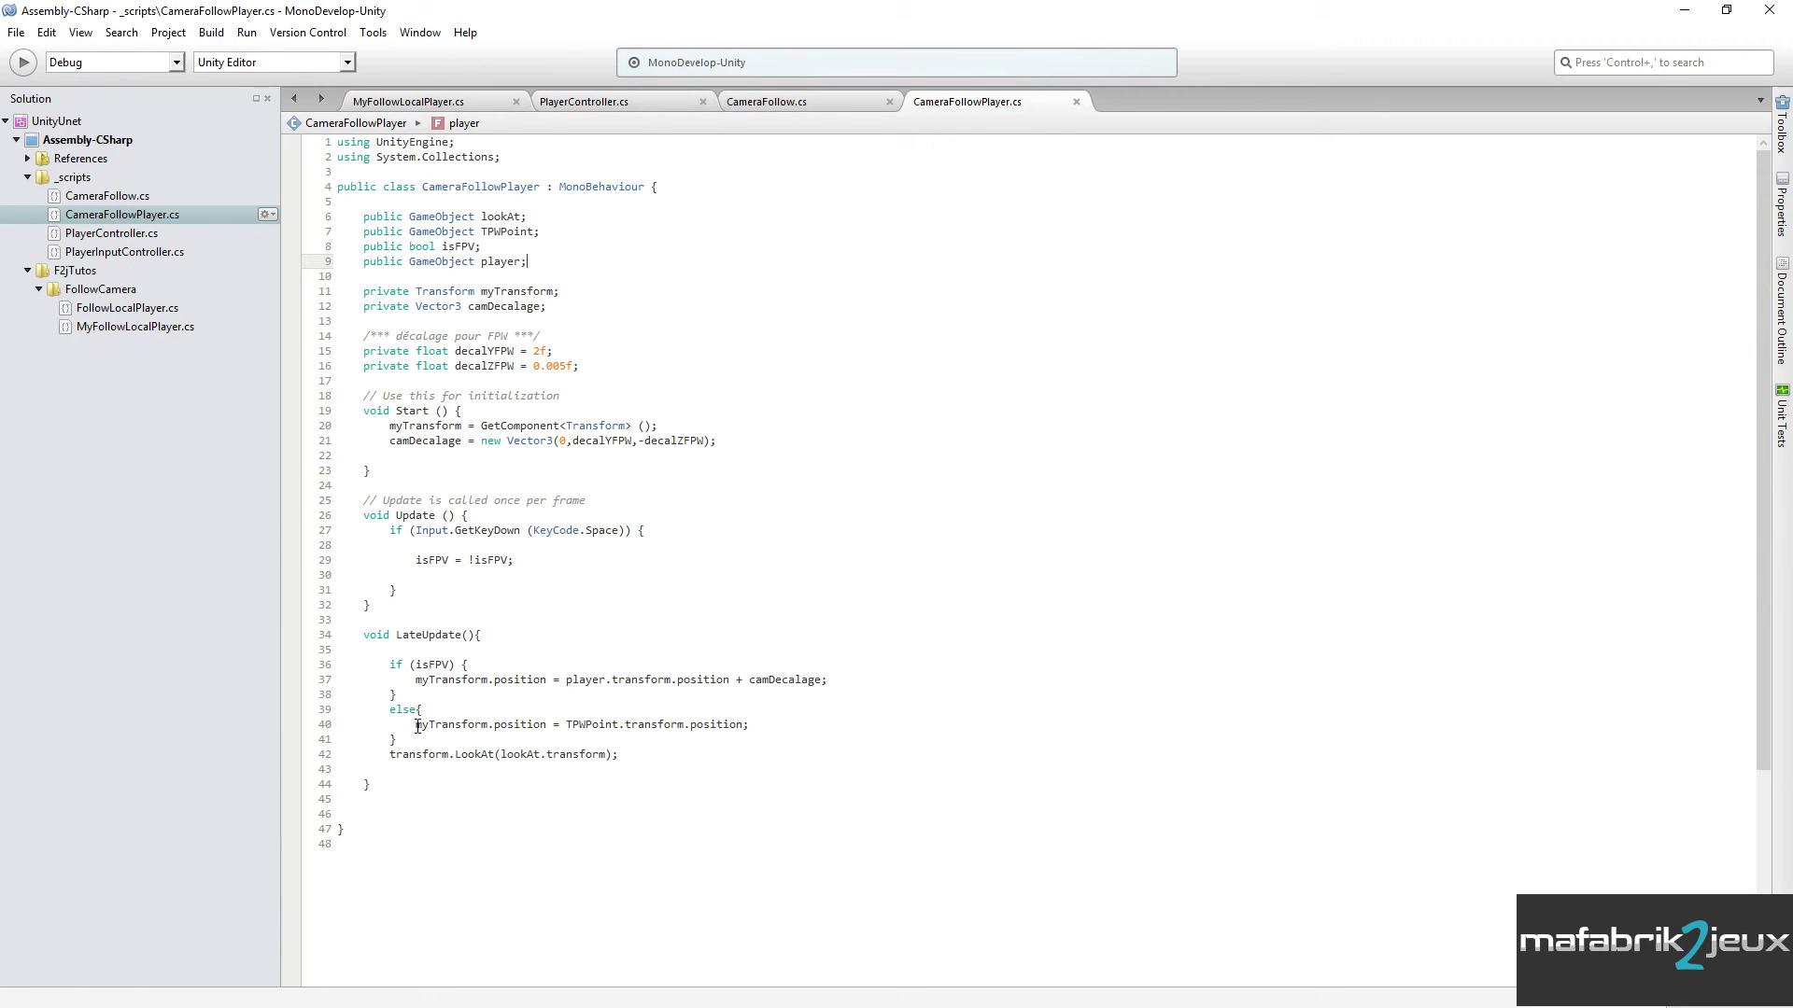
drag(416, 725, 758, 762)
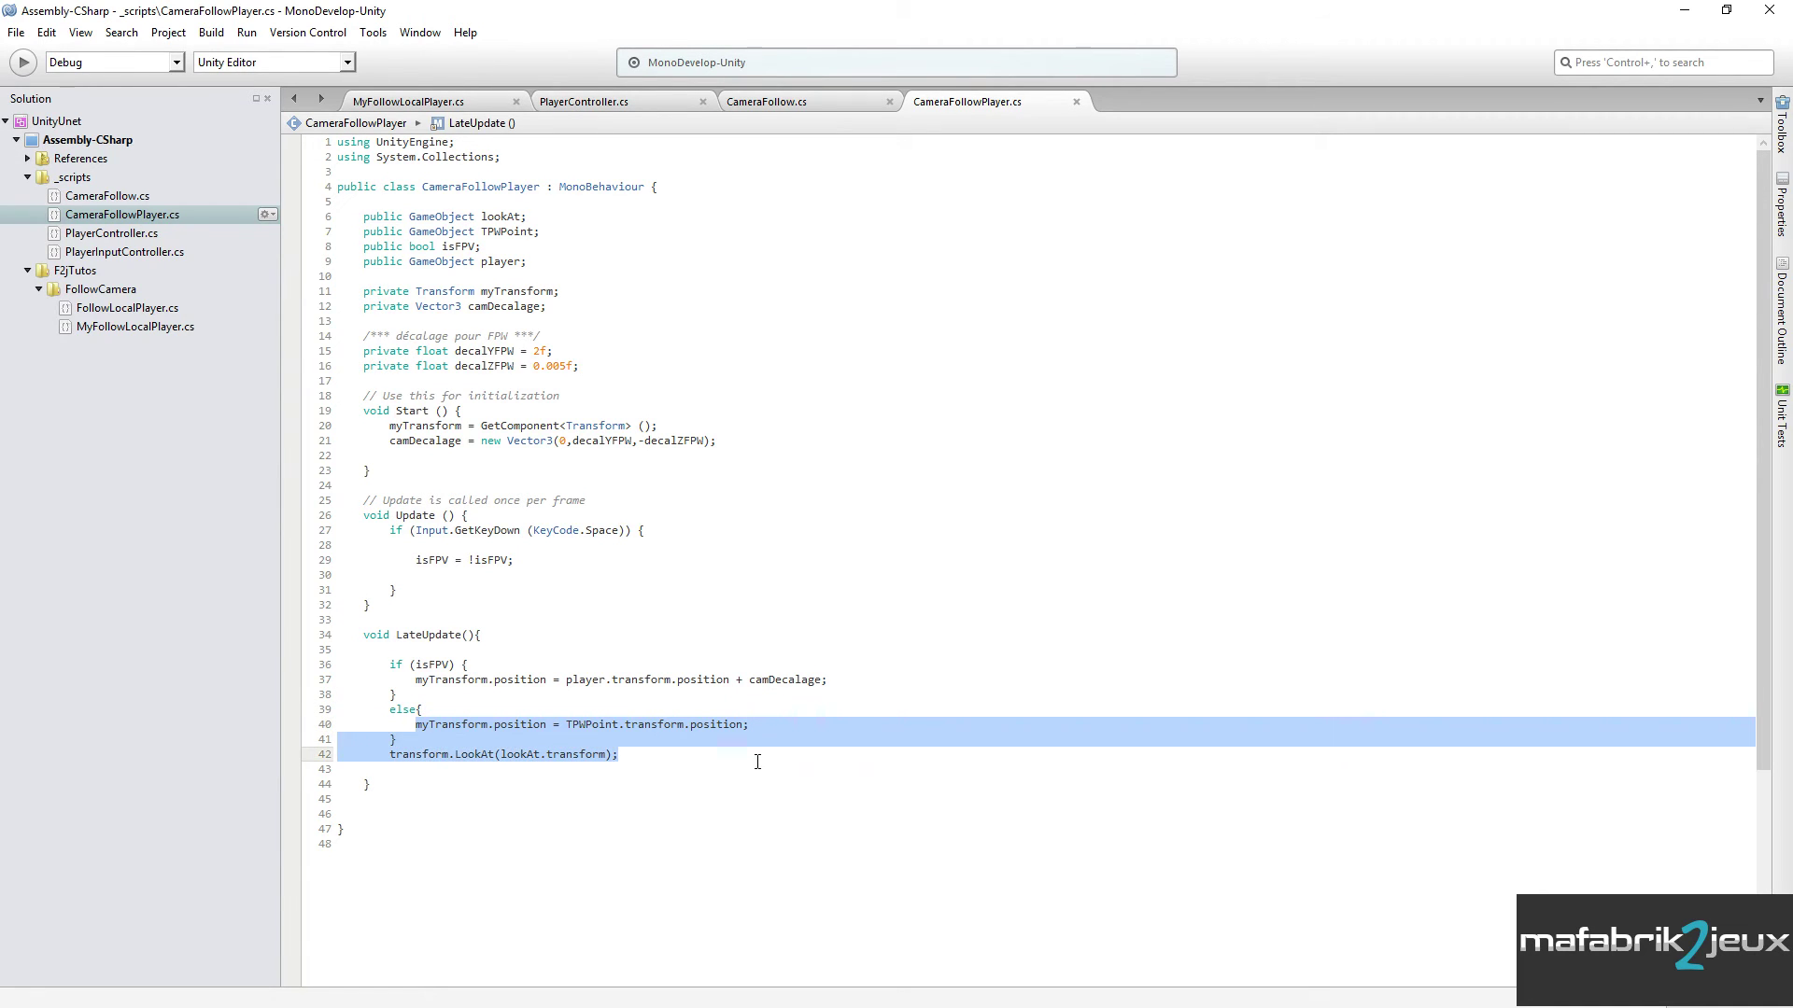
- Paste the copied camera position and LookAt lines into LateUpdate and remove the stray brace
click(411, 101)
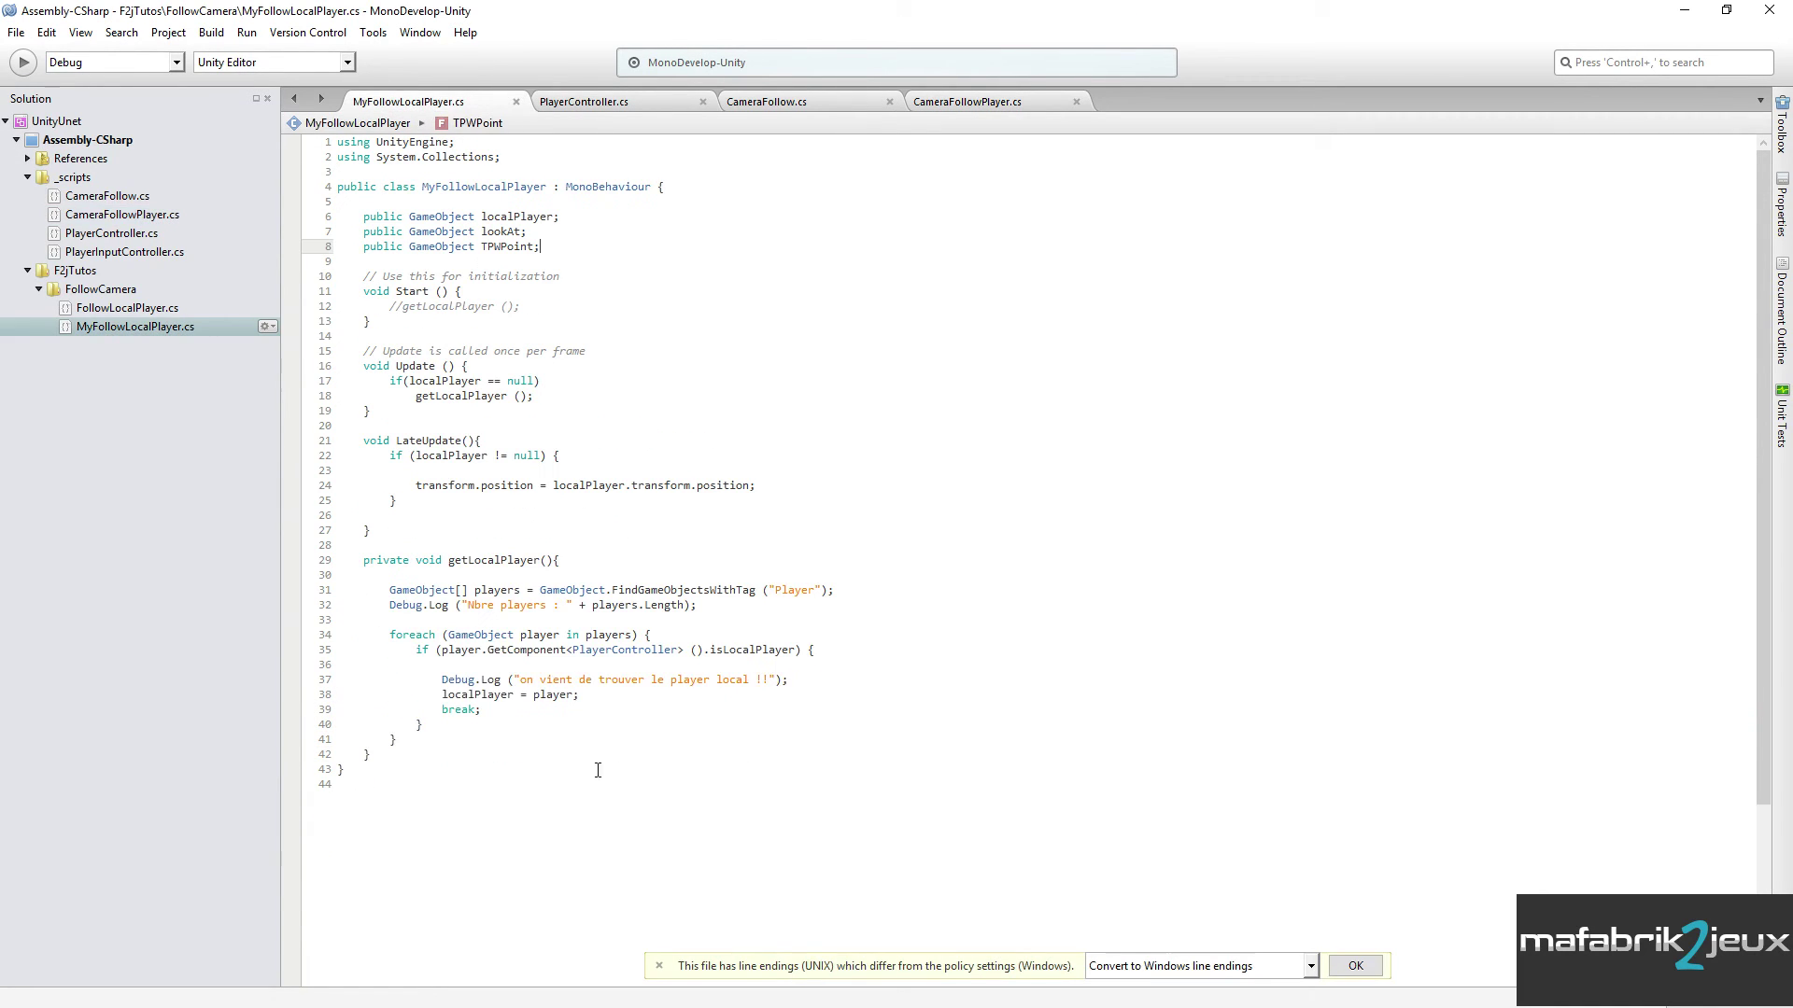
click(781, 486)
key(Return)
key(Return)
text(myTransform.position = TPWPoint.transform.position; 		} 		transform.LookAt(lookAt.transform);)
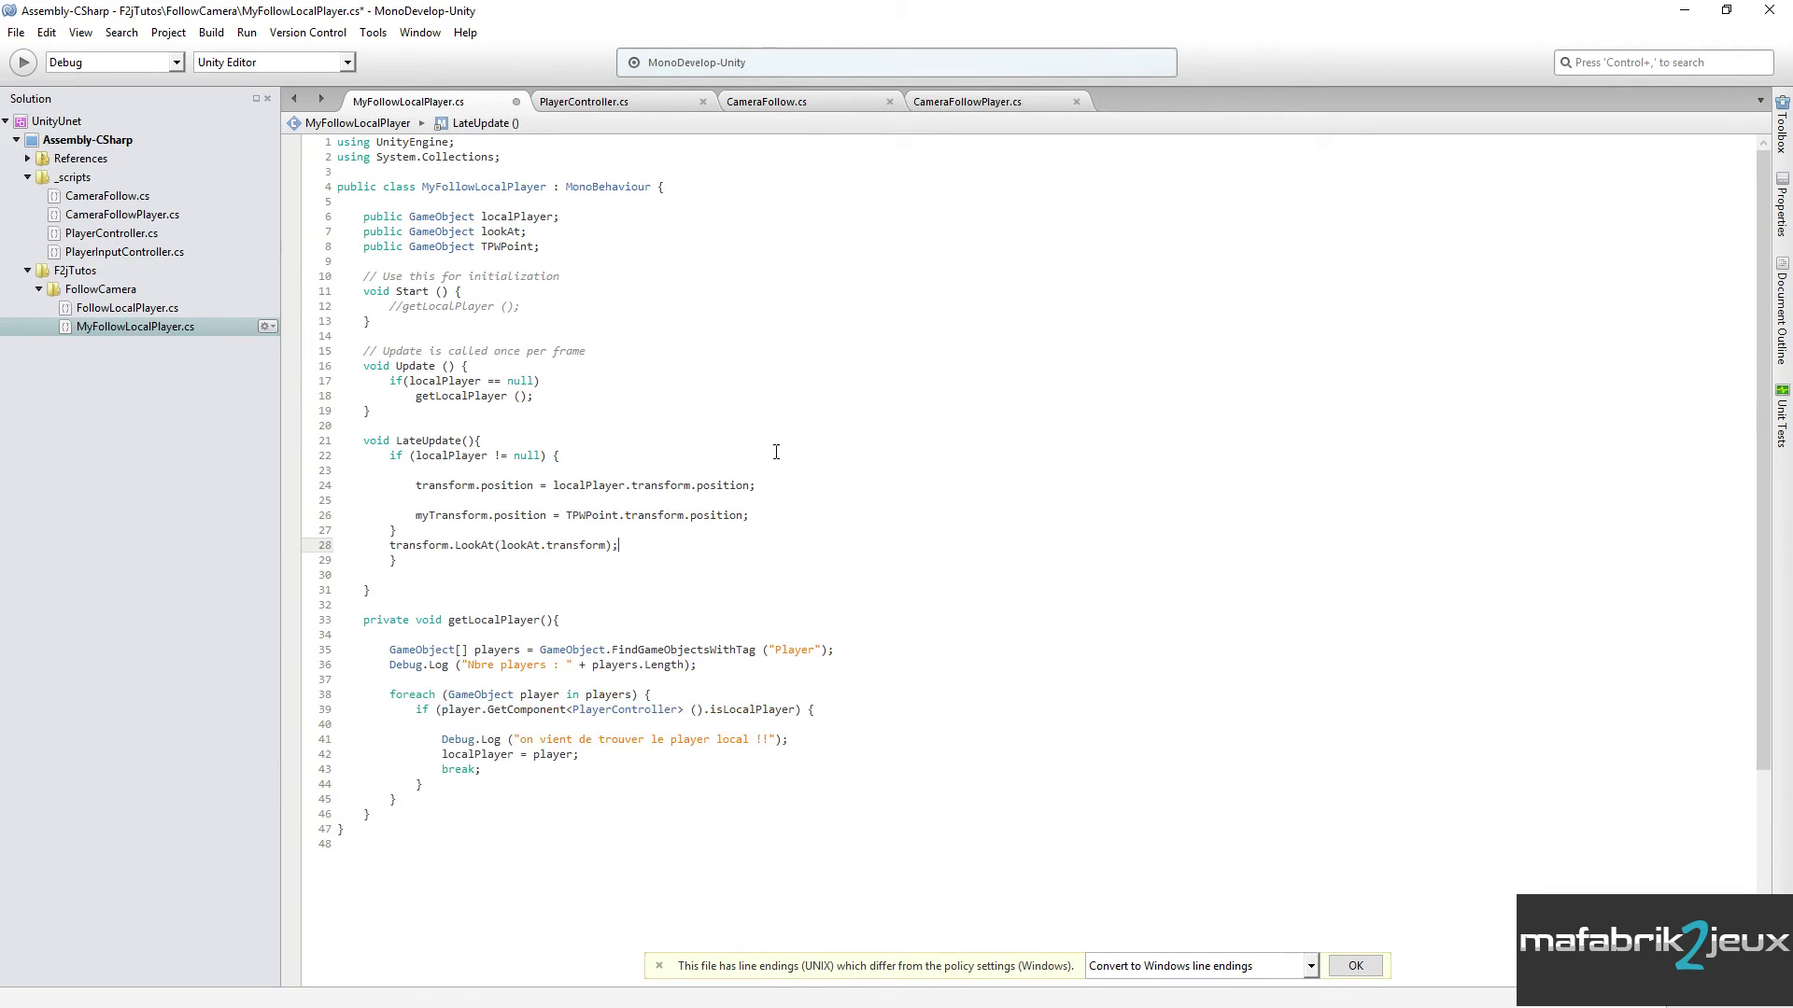
click(418, 532)
key(BackSpace)
drag(422, 545, 390, 560)
key(Delete)
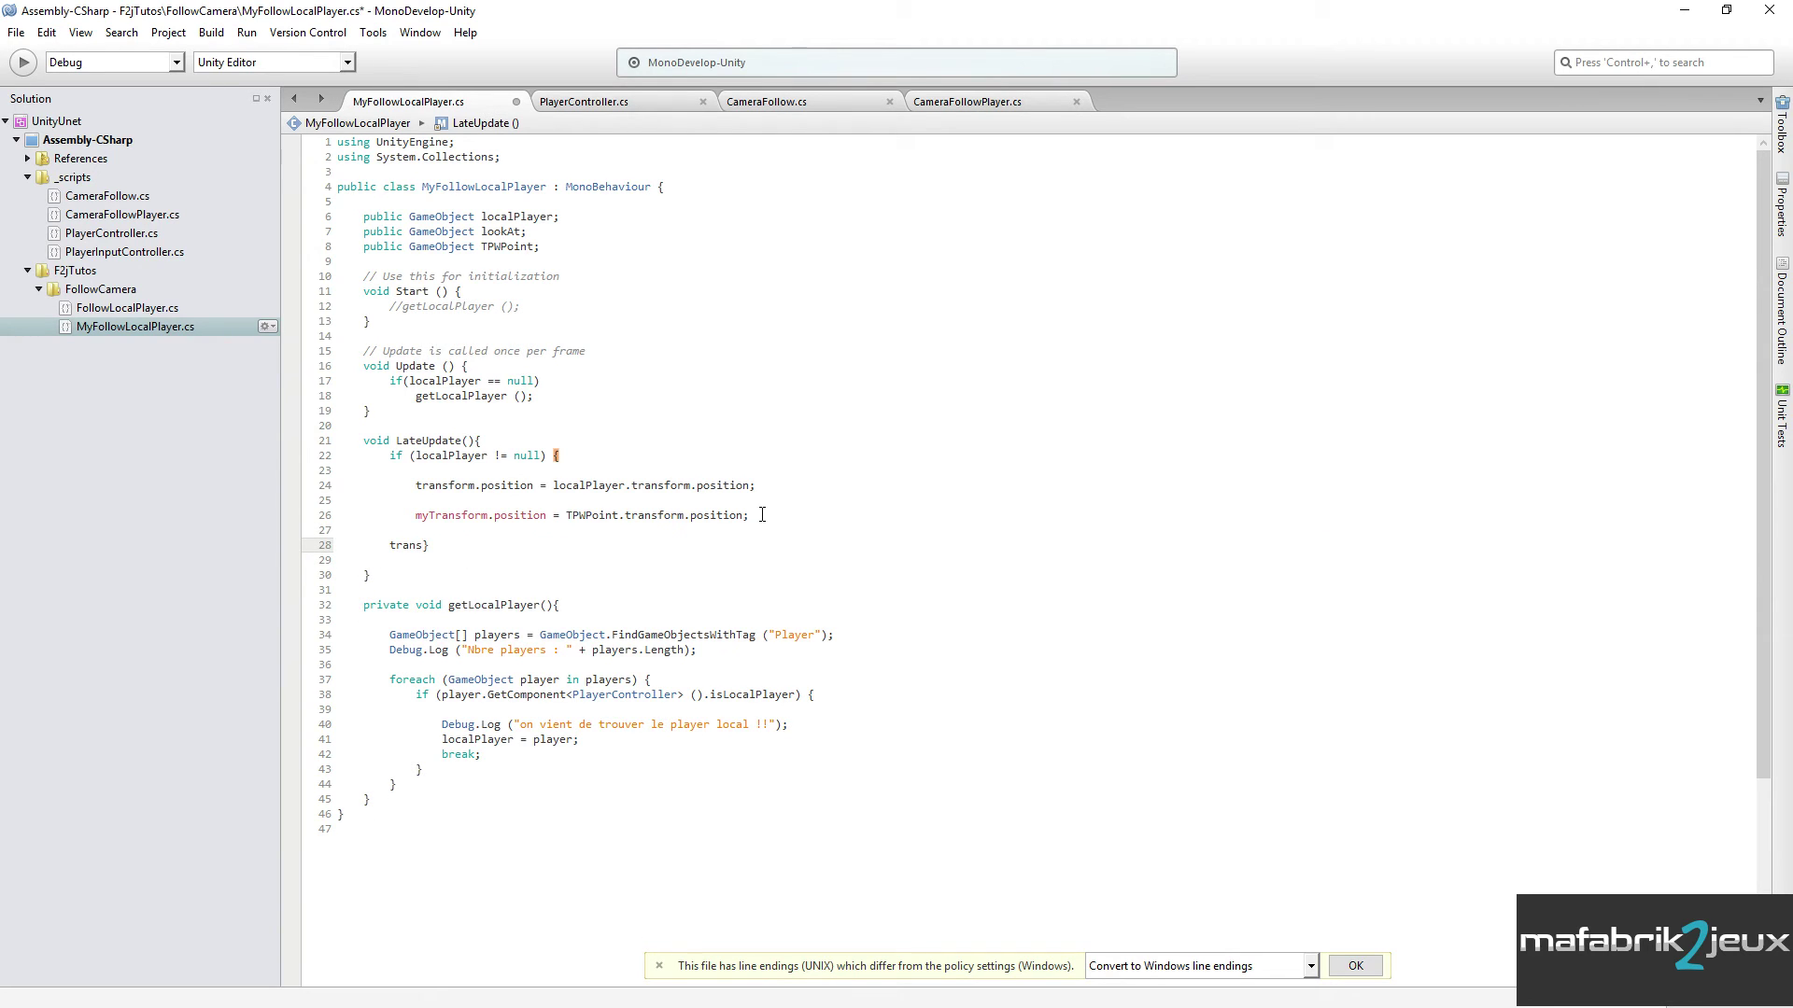
text(form.LookAt(lookAt.transform);)
key(ctrl+z)
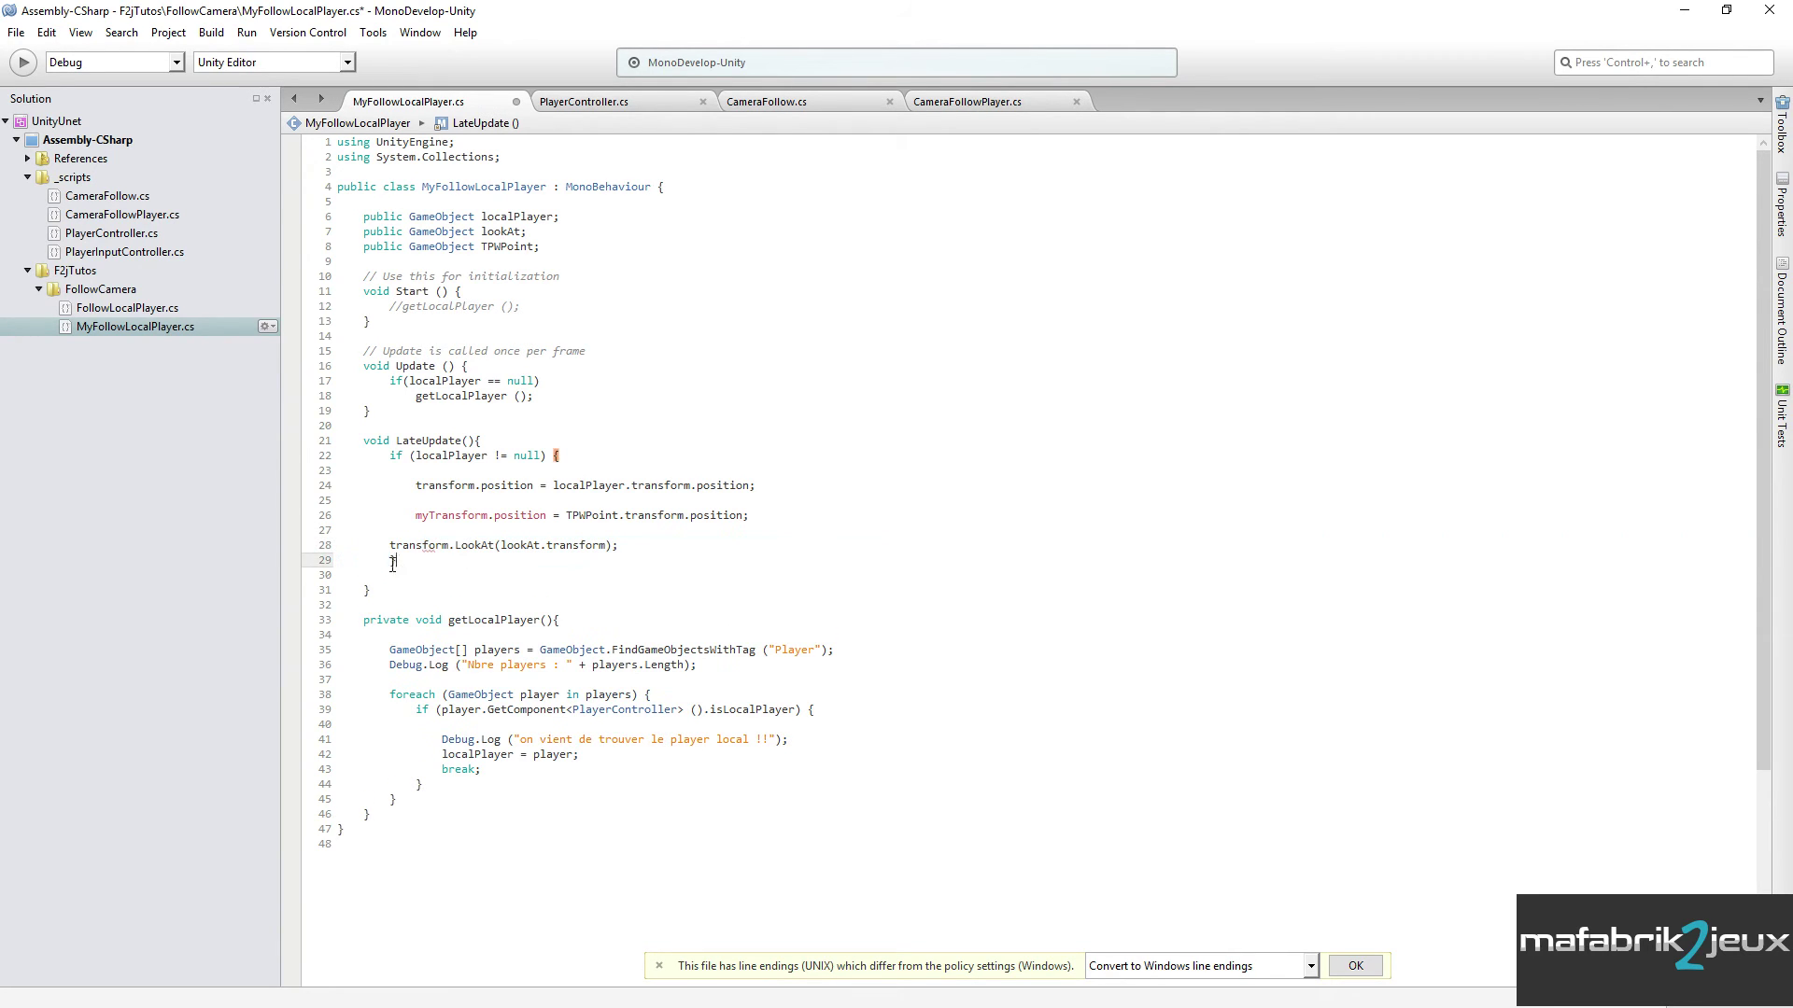
key(ctrl+z)
- Indent the LookAt line and change myTransform to transform on line 26
click(389, 531)
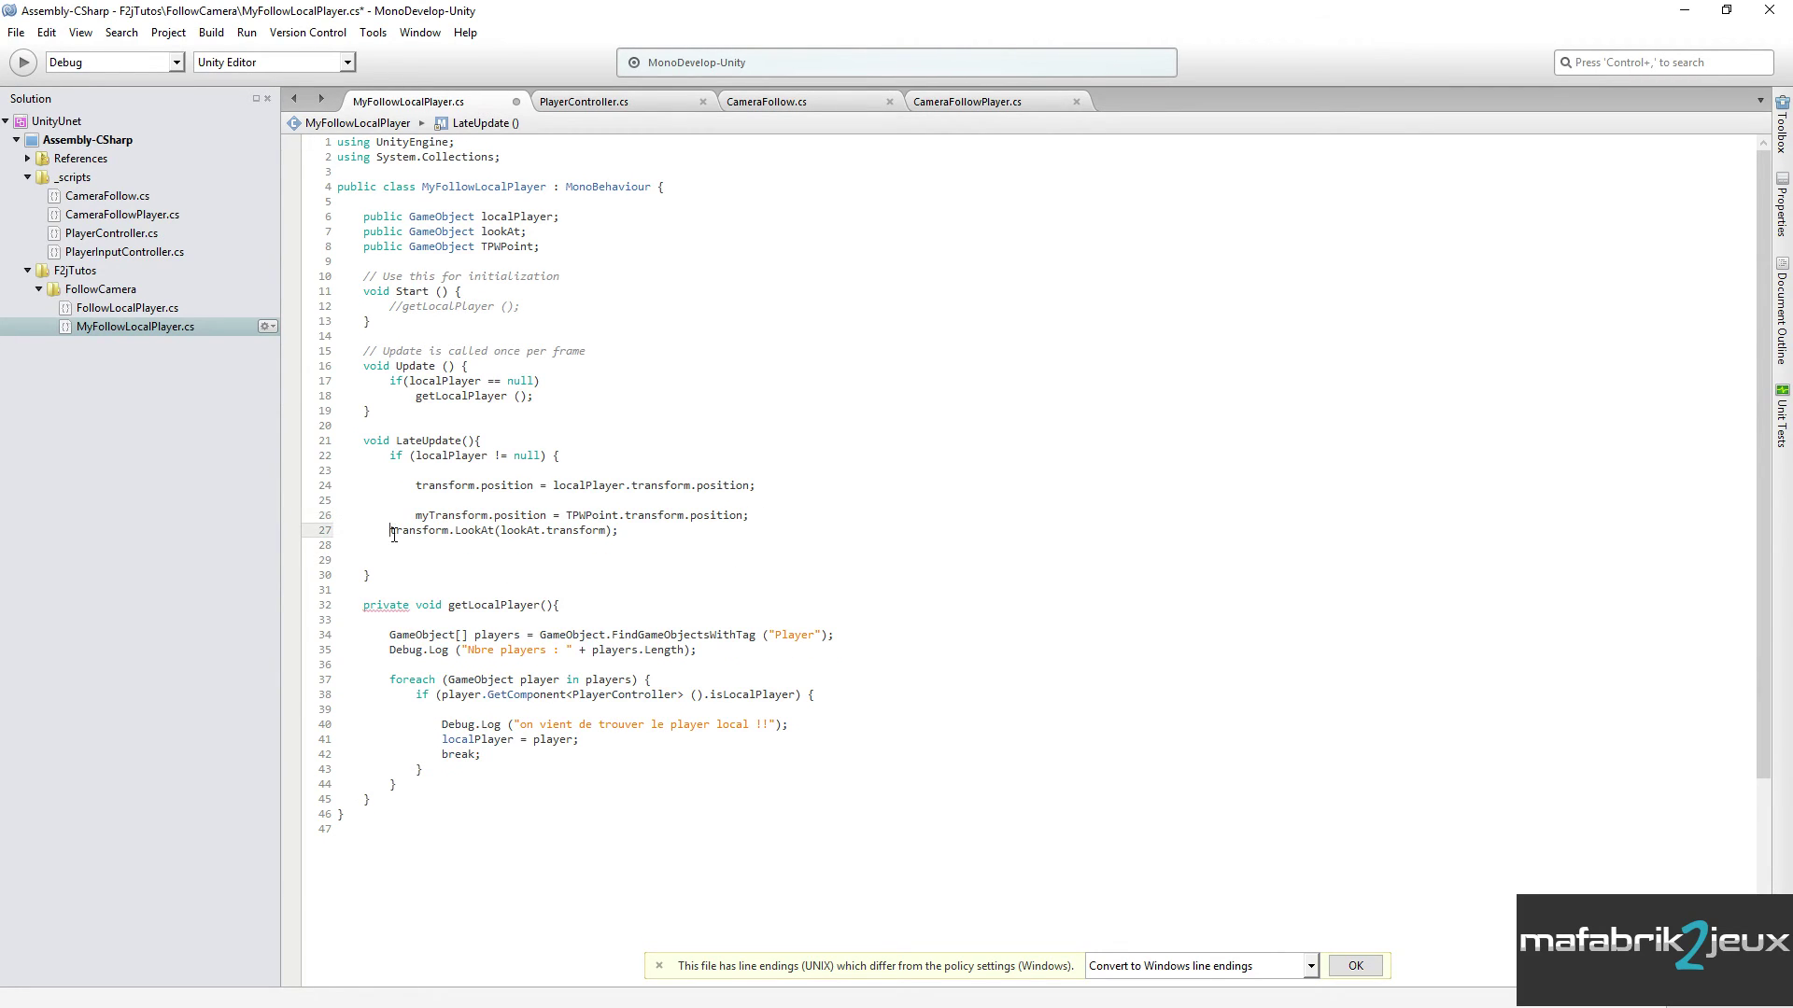
key(Tab)
double_click(446, 485)
key(ctrl+c)
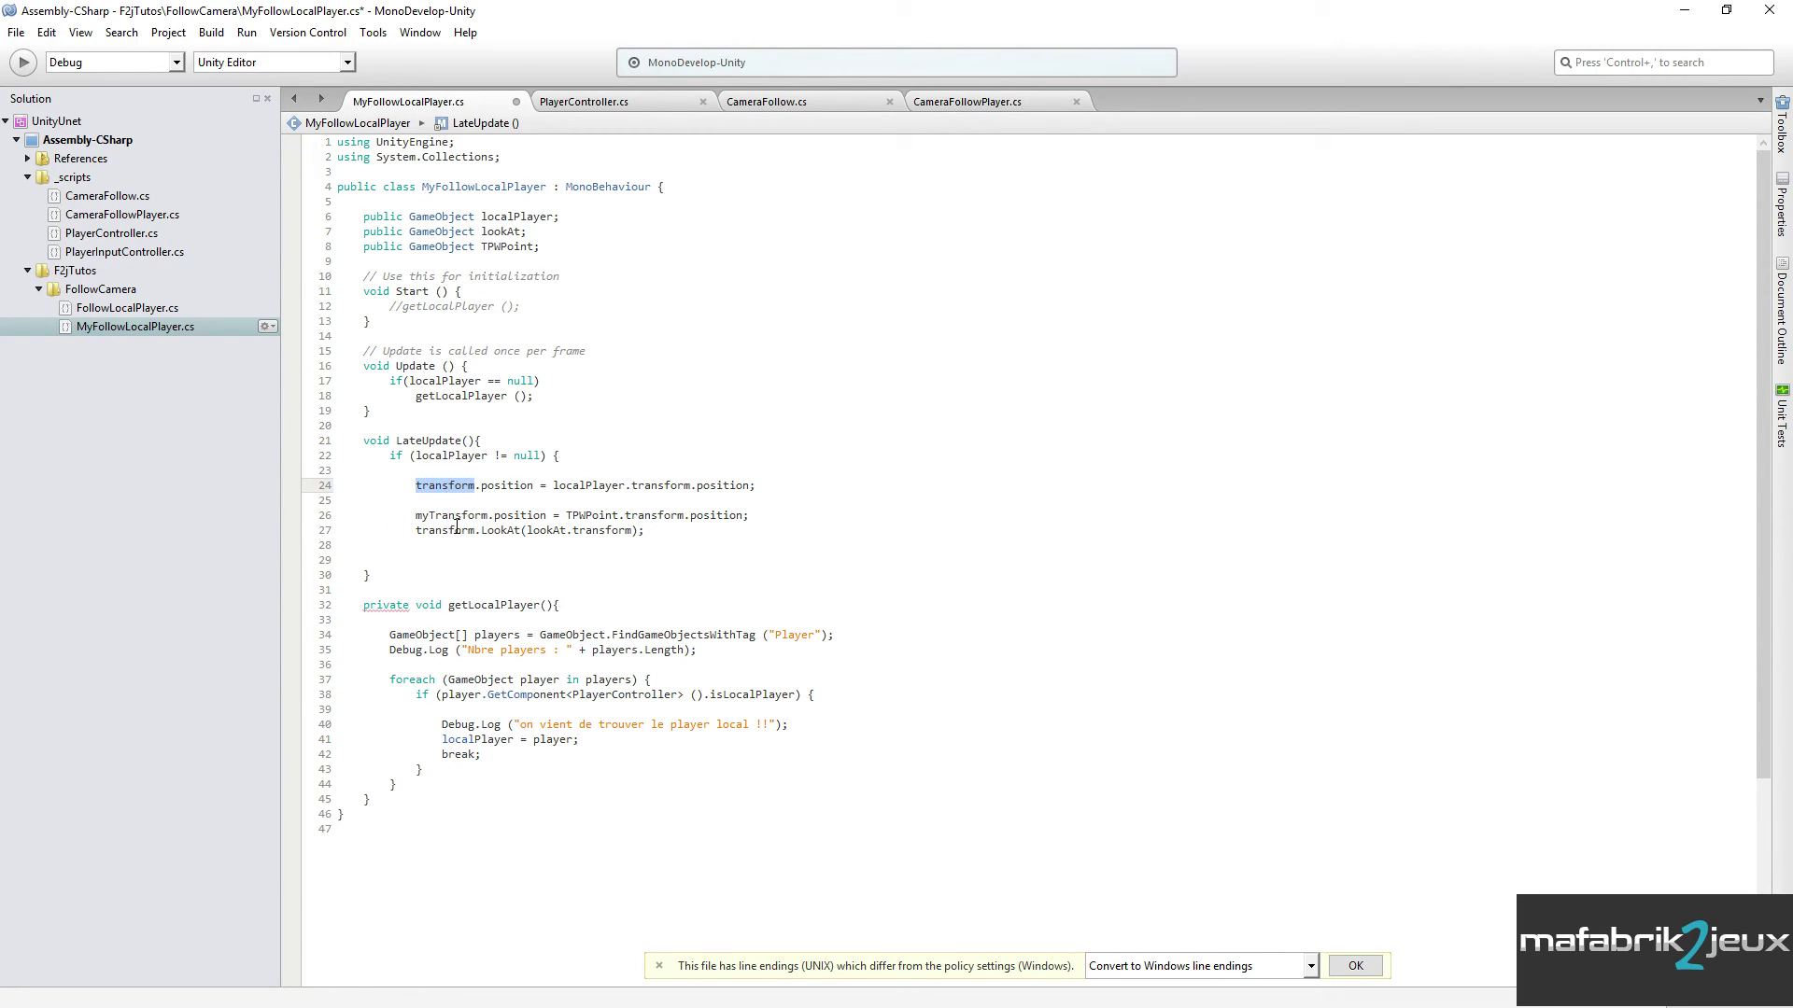
double_click(449, 517)
key(ctrl+v)
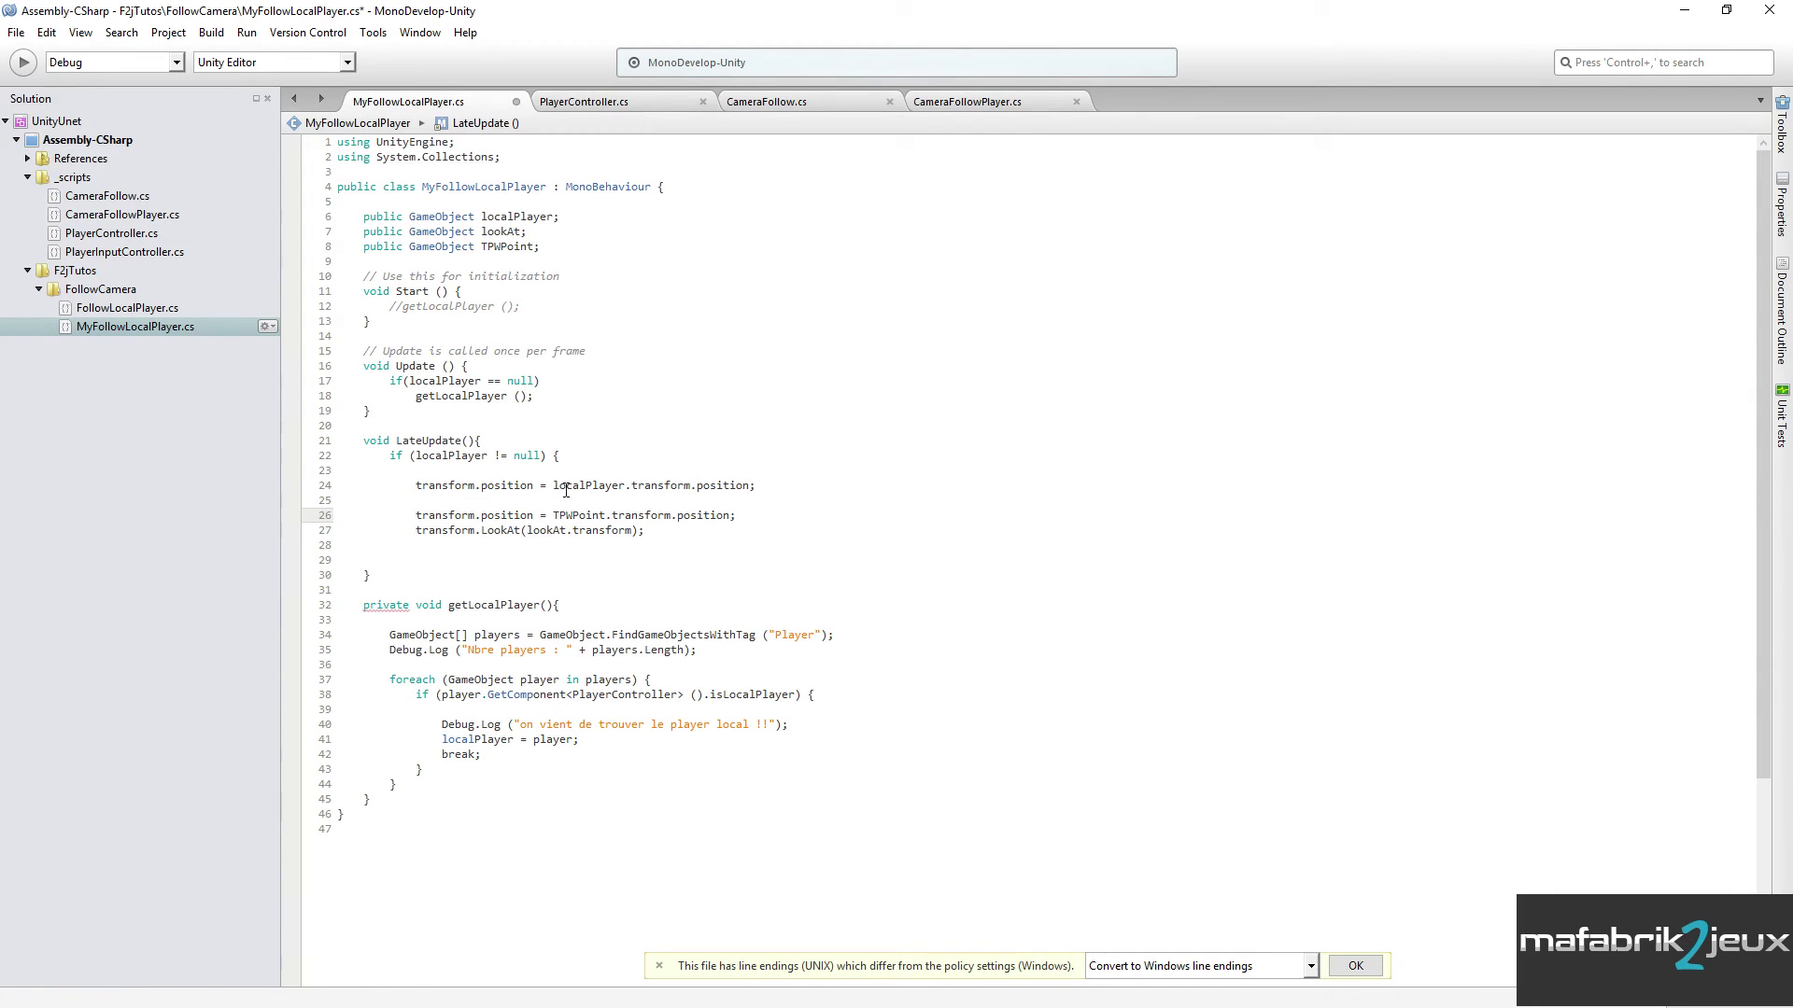
- Comment out line 24 with // and save MyFollowLocalPlayer.cs
click(418, 488)
text(//)
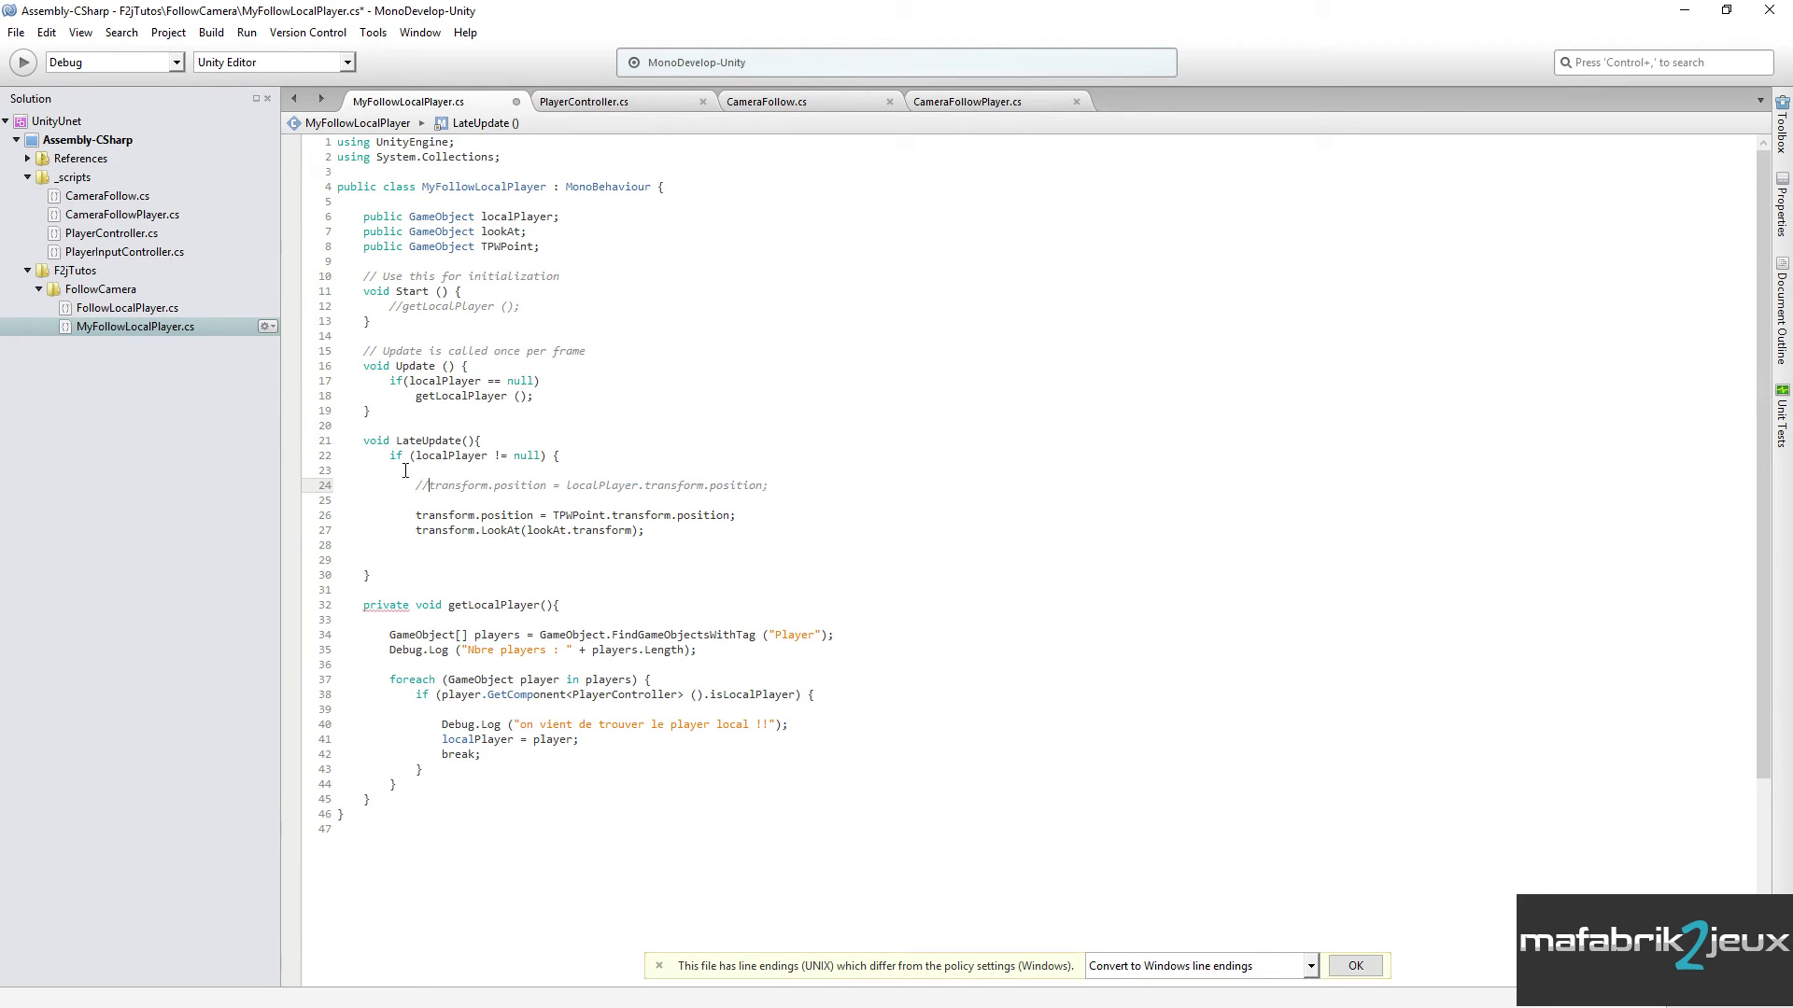
key(ctrl+s)
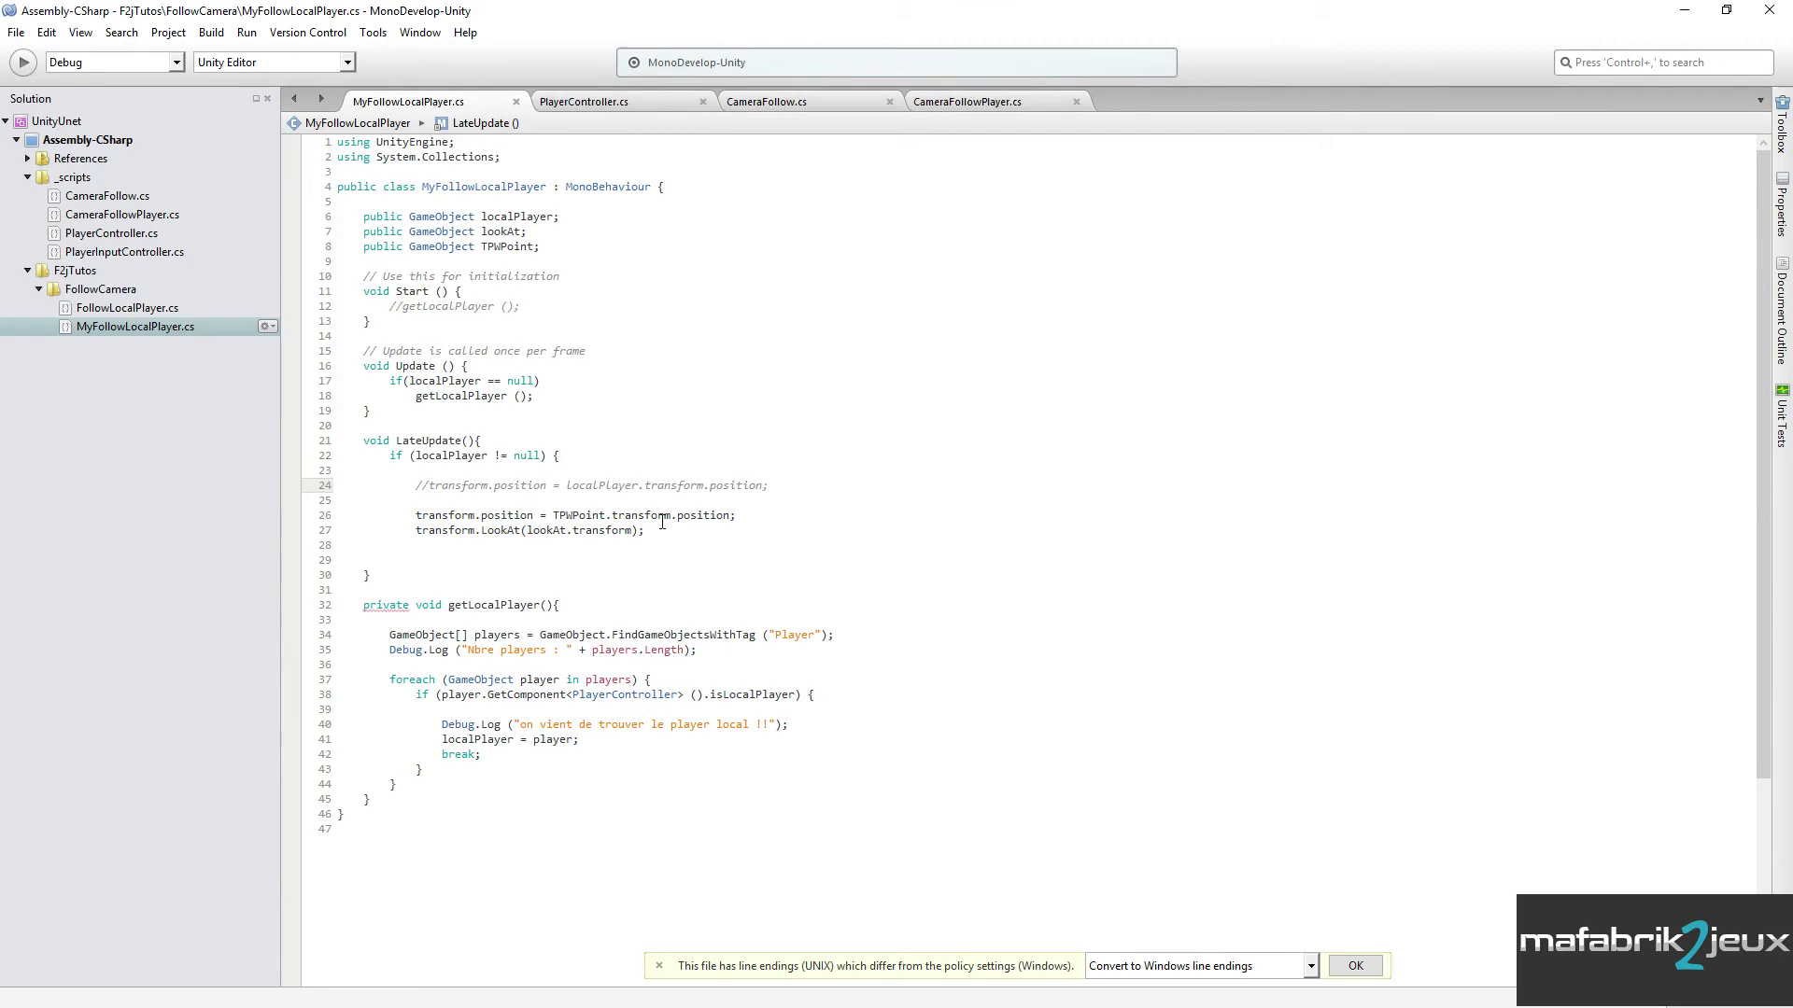
click(1684, 10)
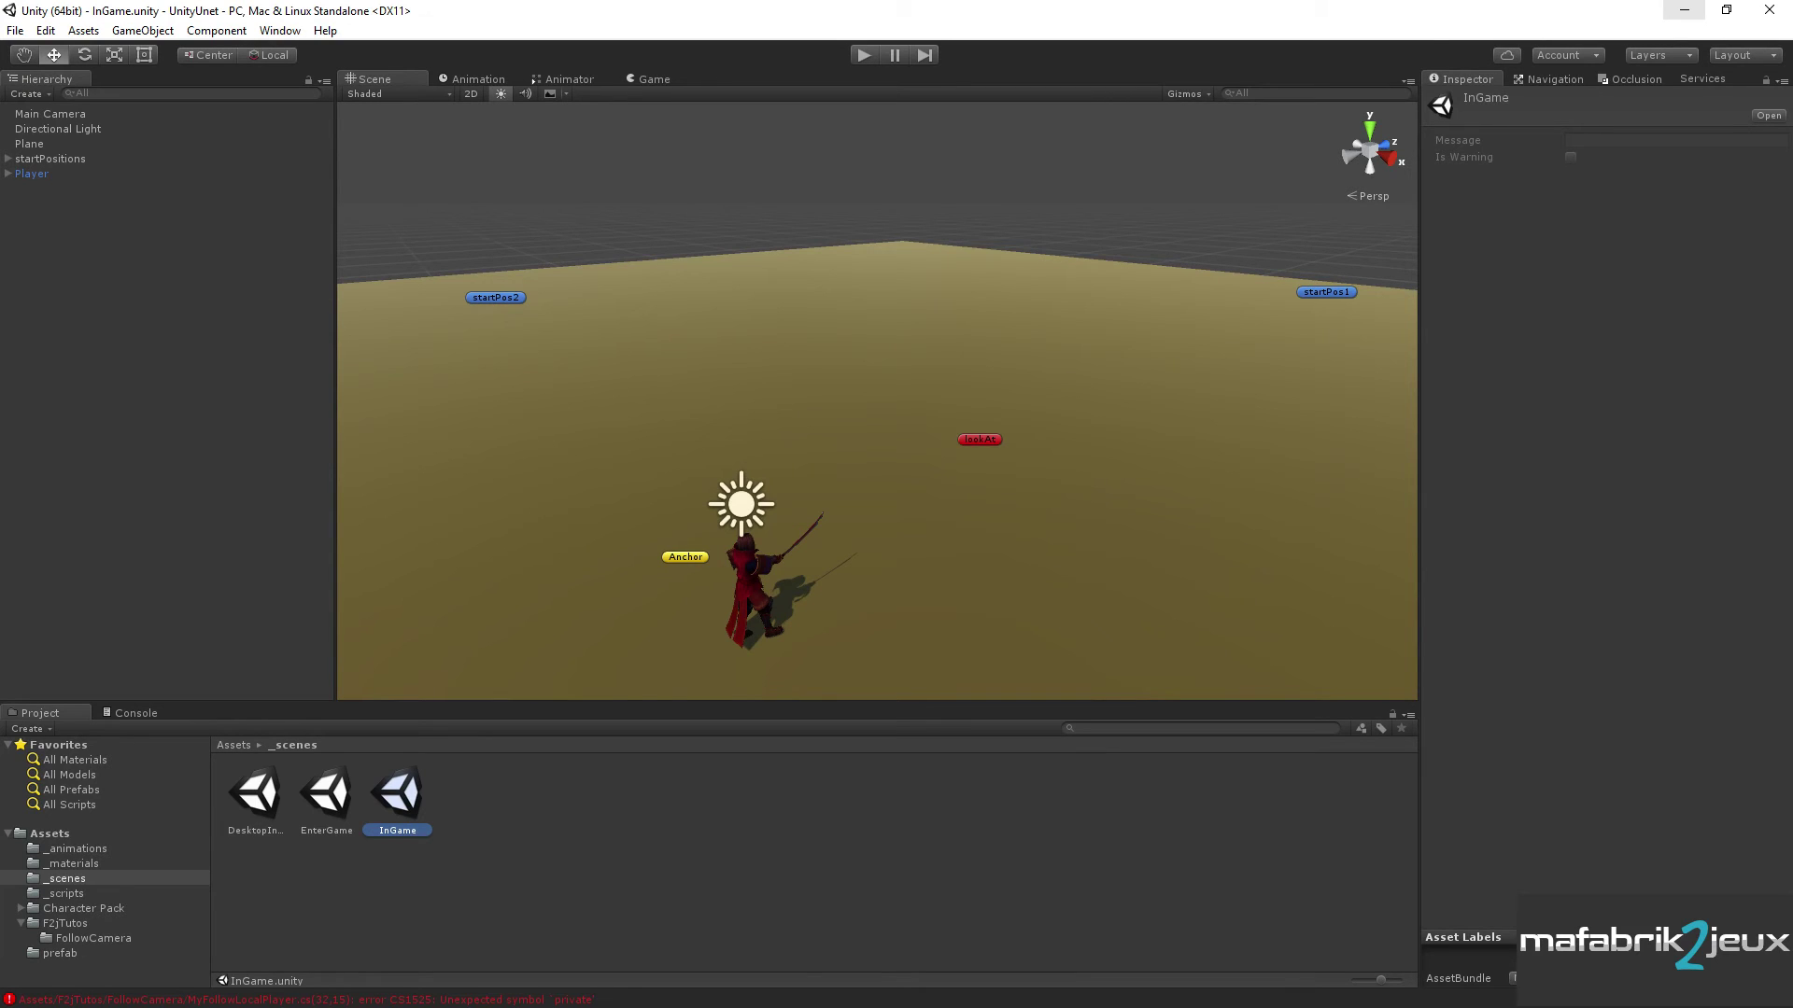
key(alt+Tab)
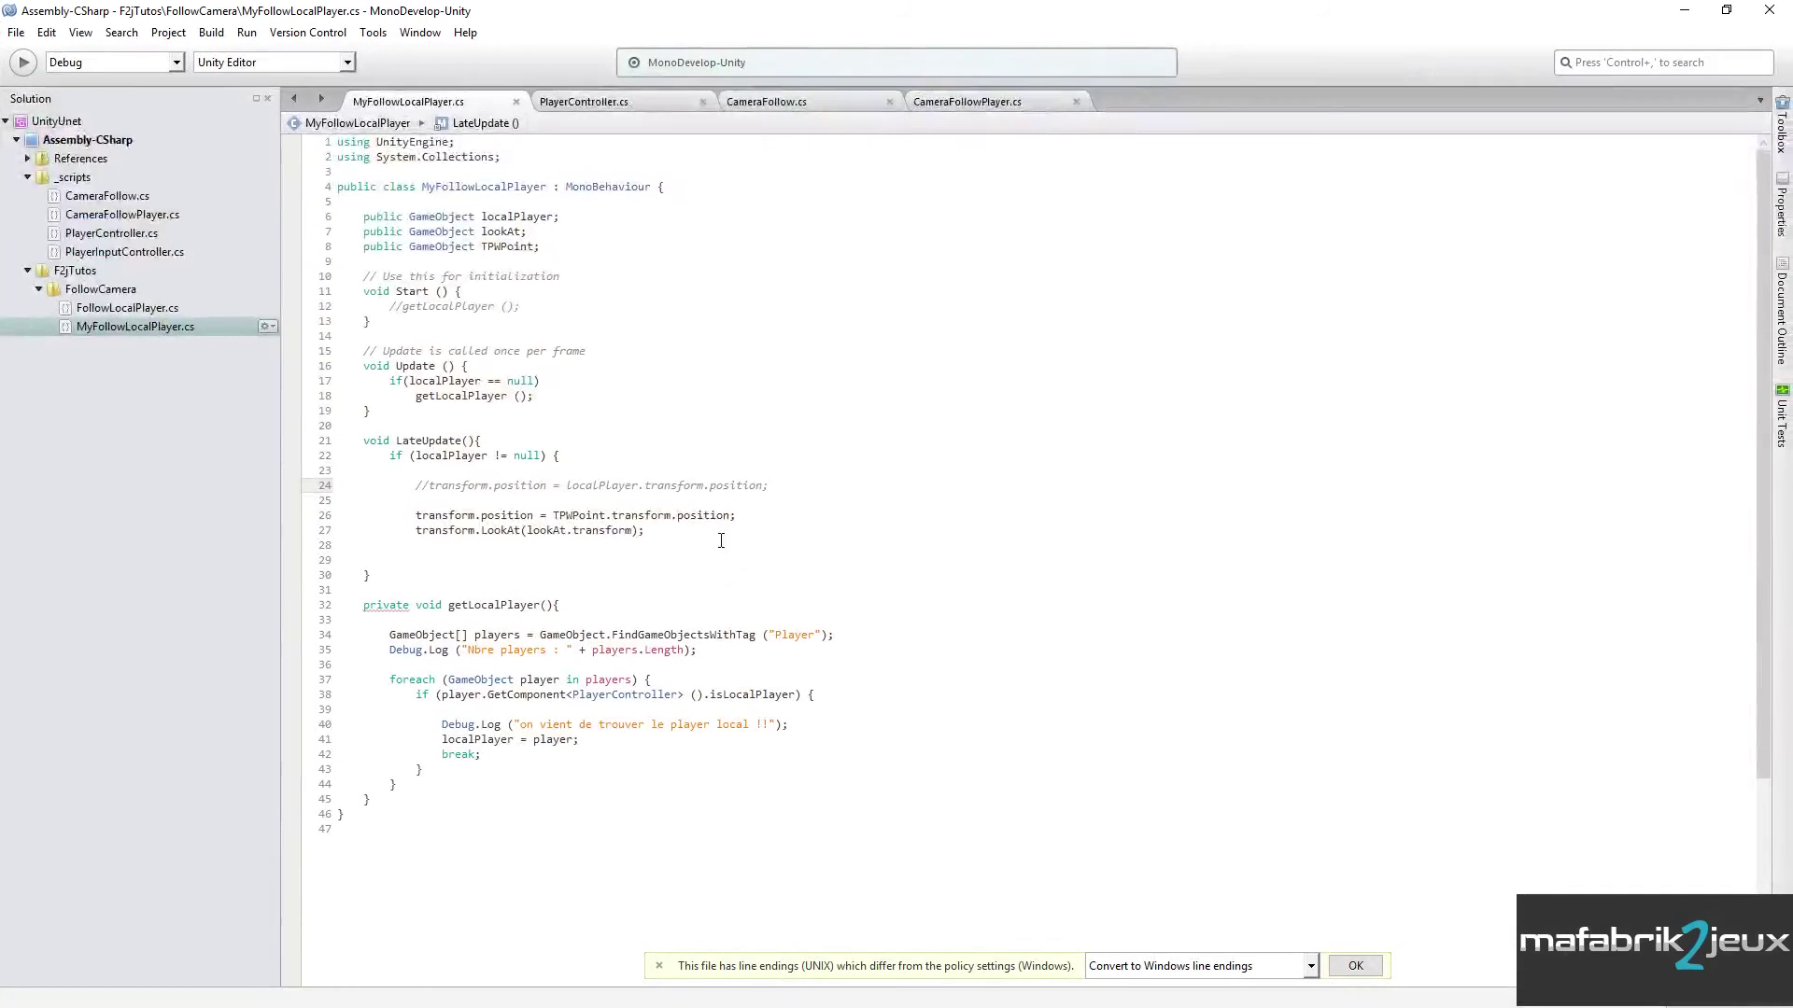
double_click(494, 531)
double_click(544, 531)
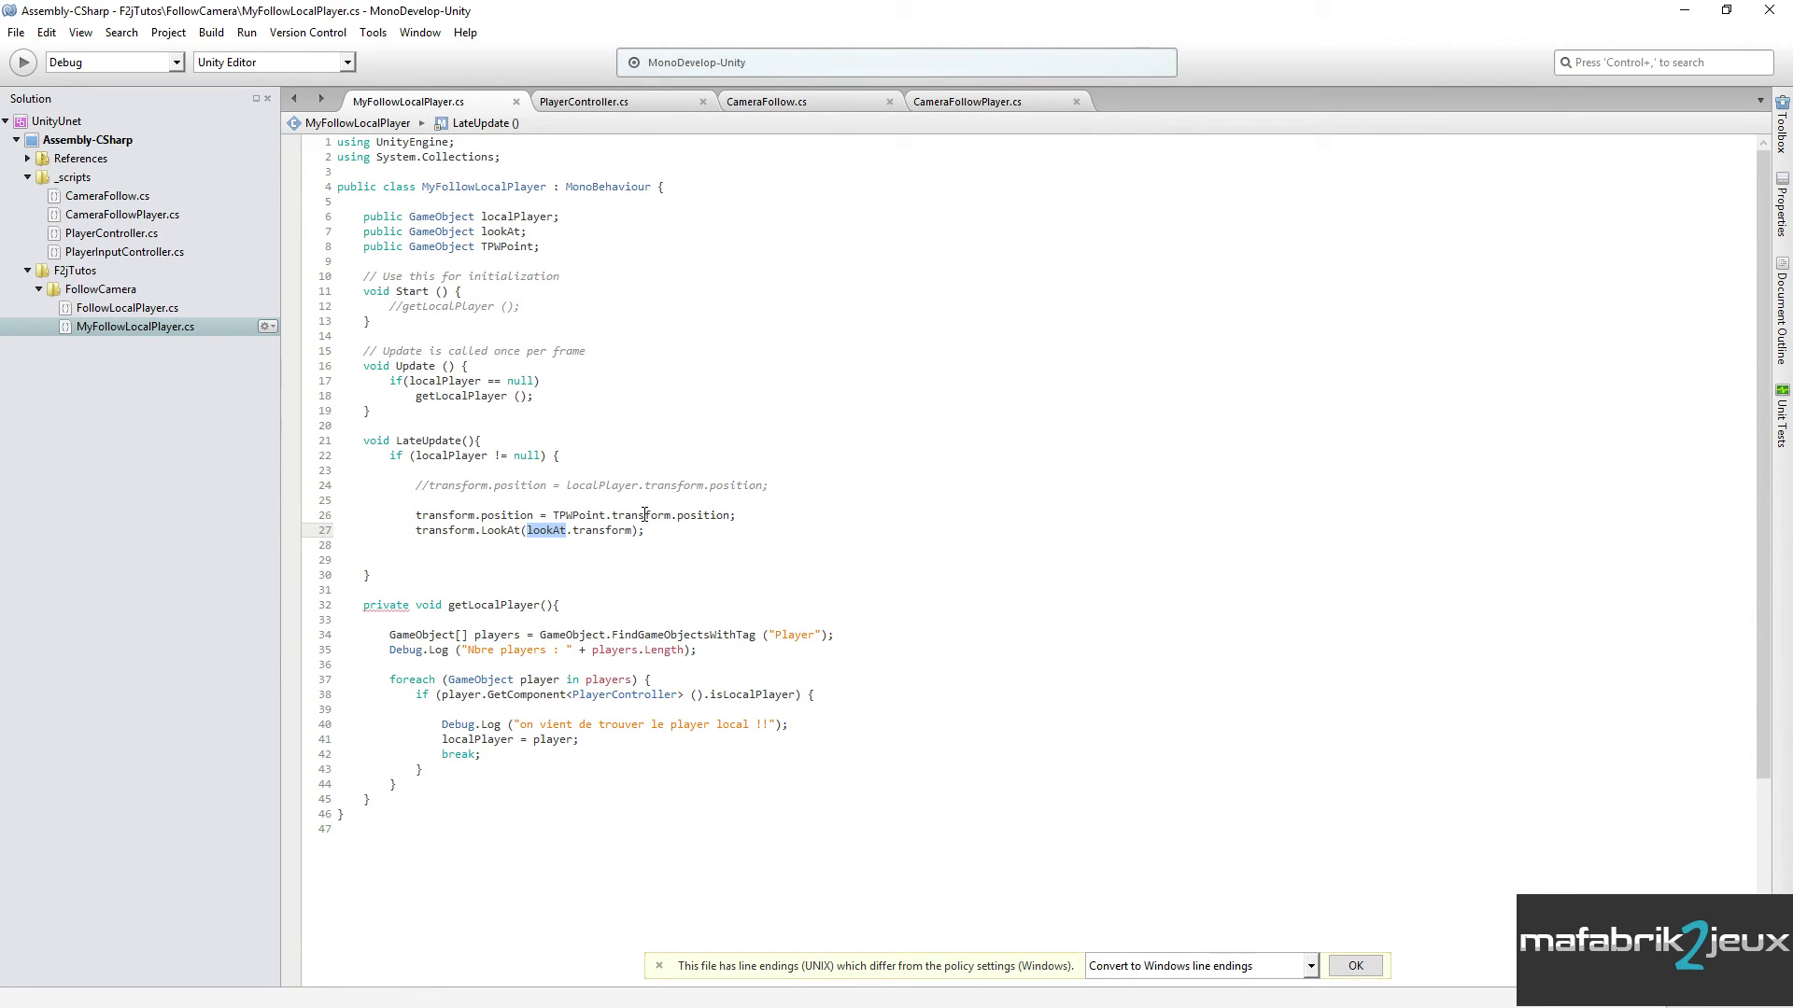
- Review CameraFollow.cs and PlayerController.cs, then return to MyFollowLocalPlayer.cs
click(777, 103)
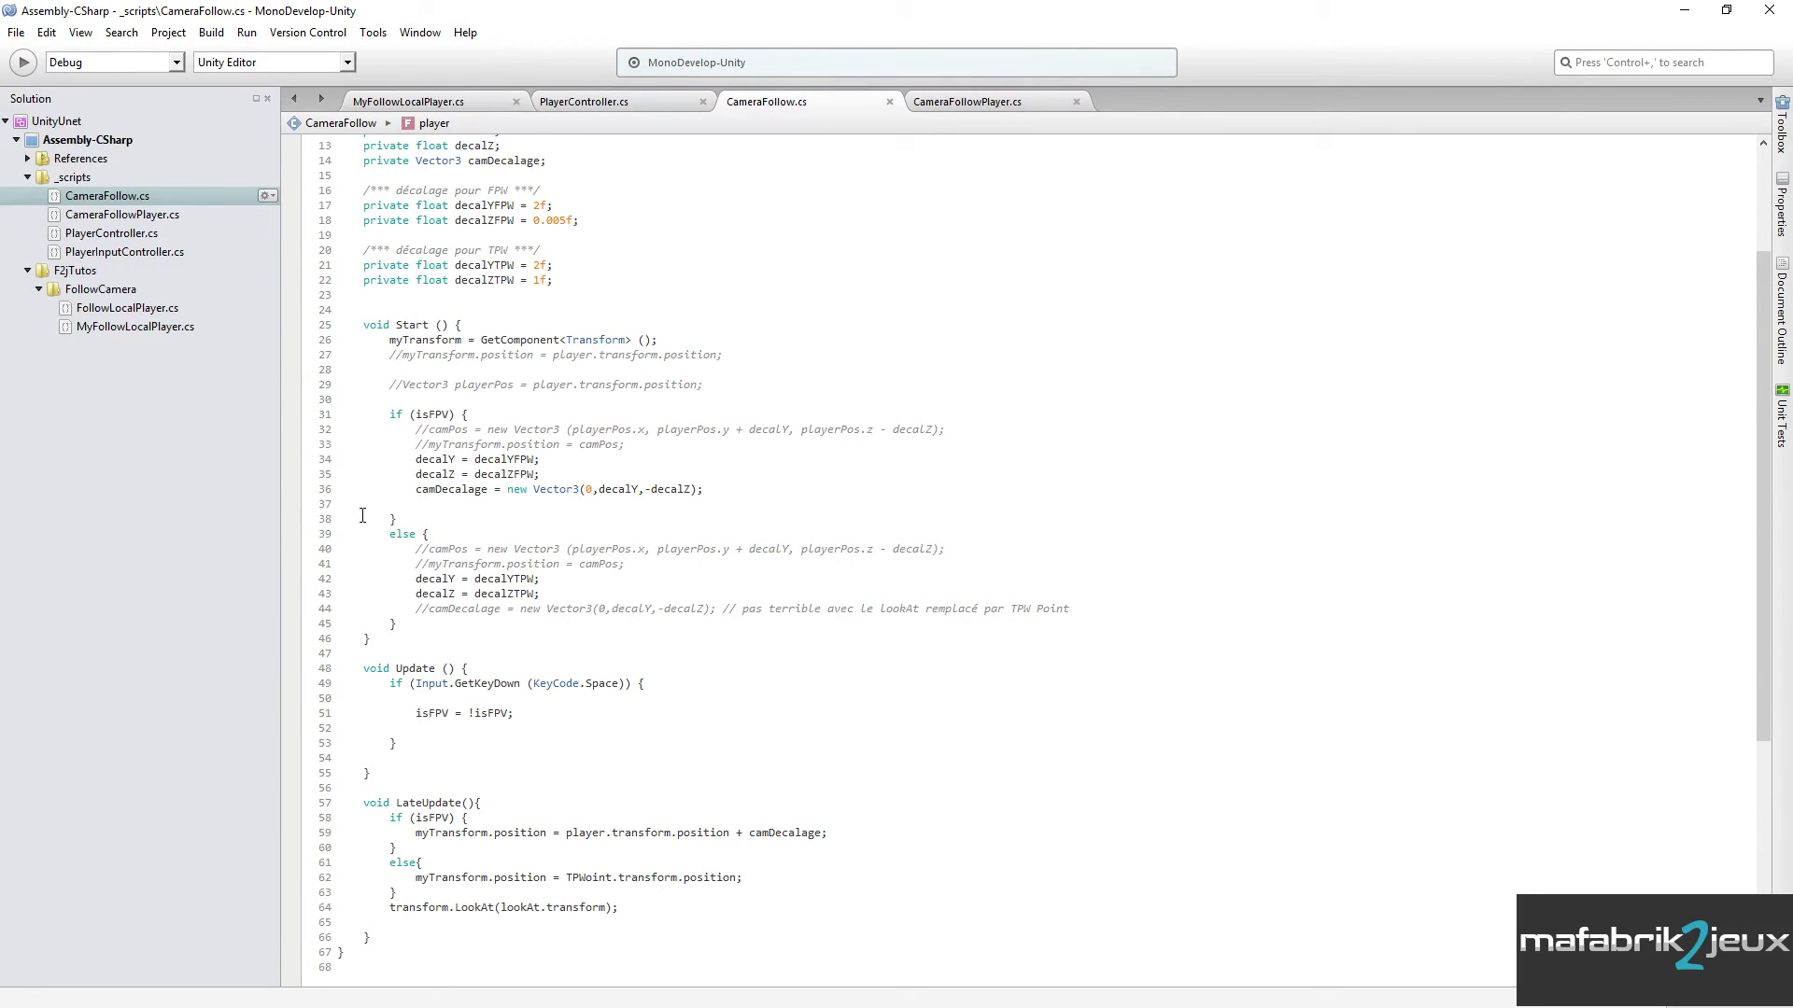
scroll(364, 495, down, 4)
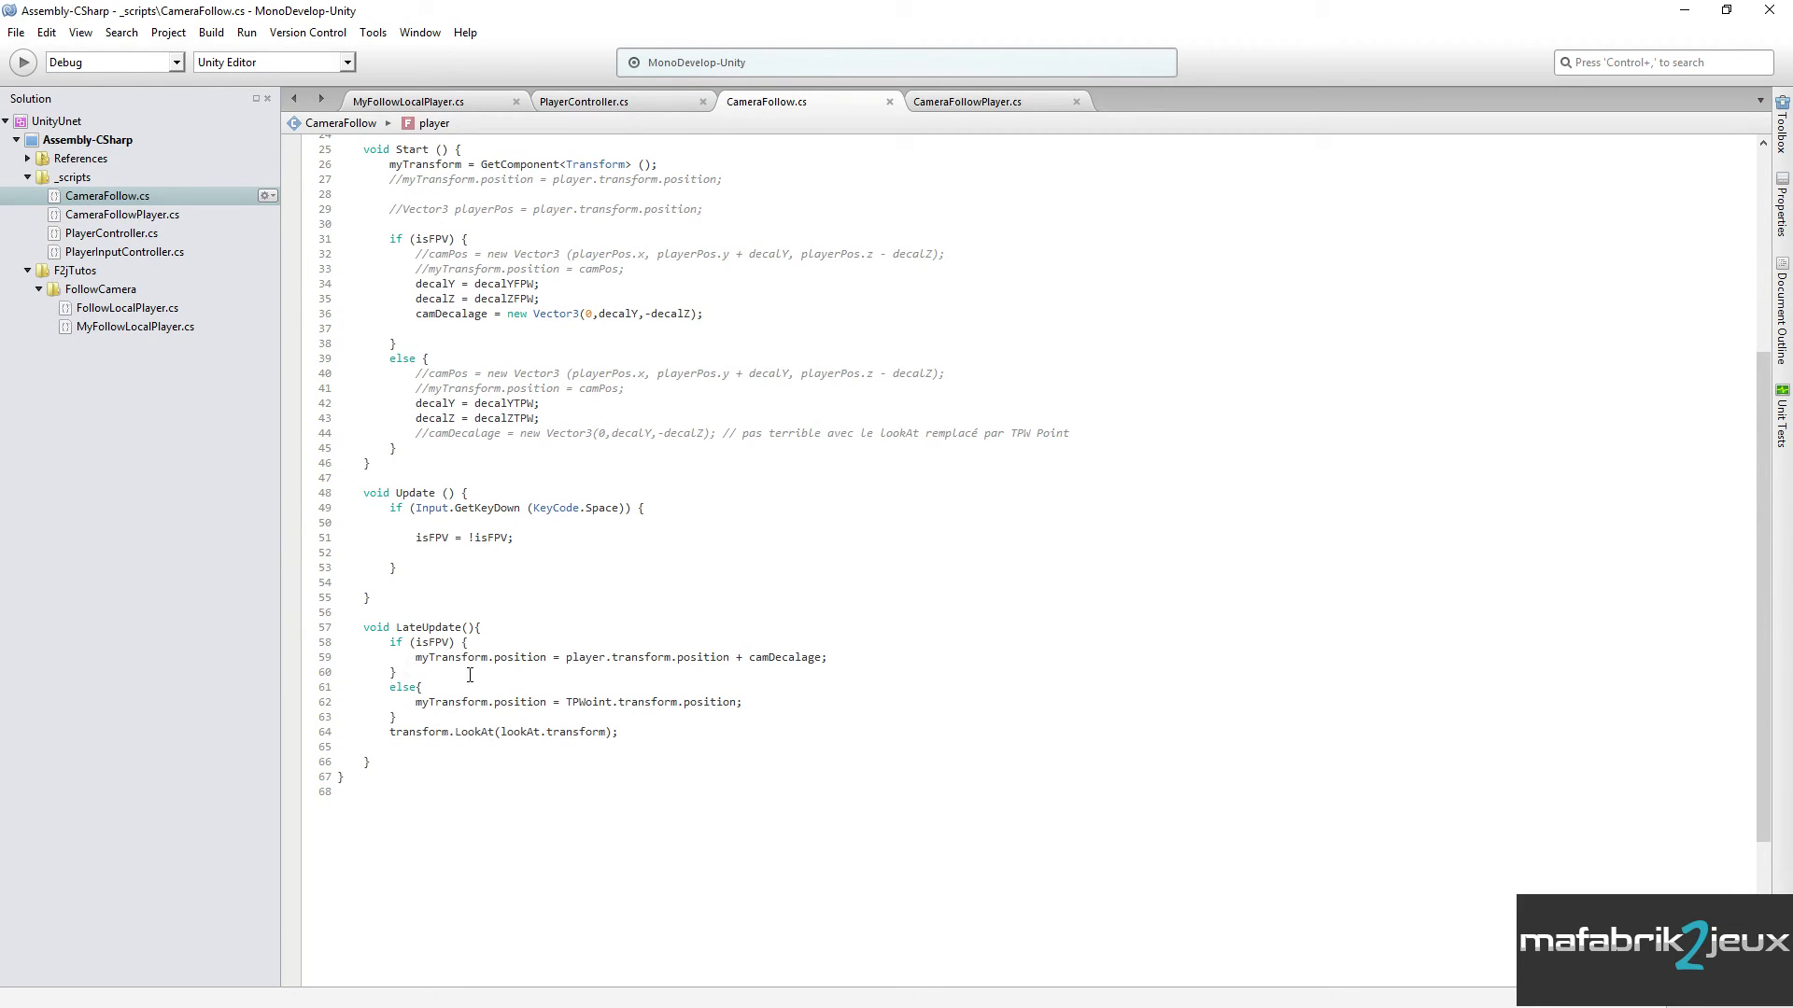
click(583, 103)
click(453, 106)
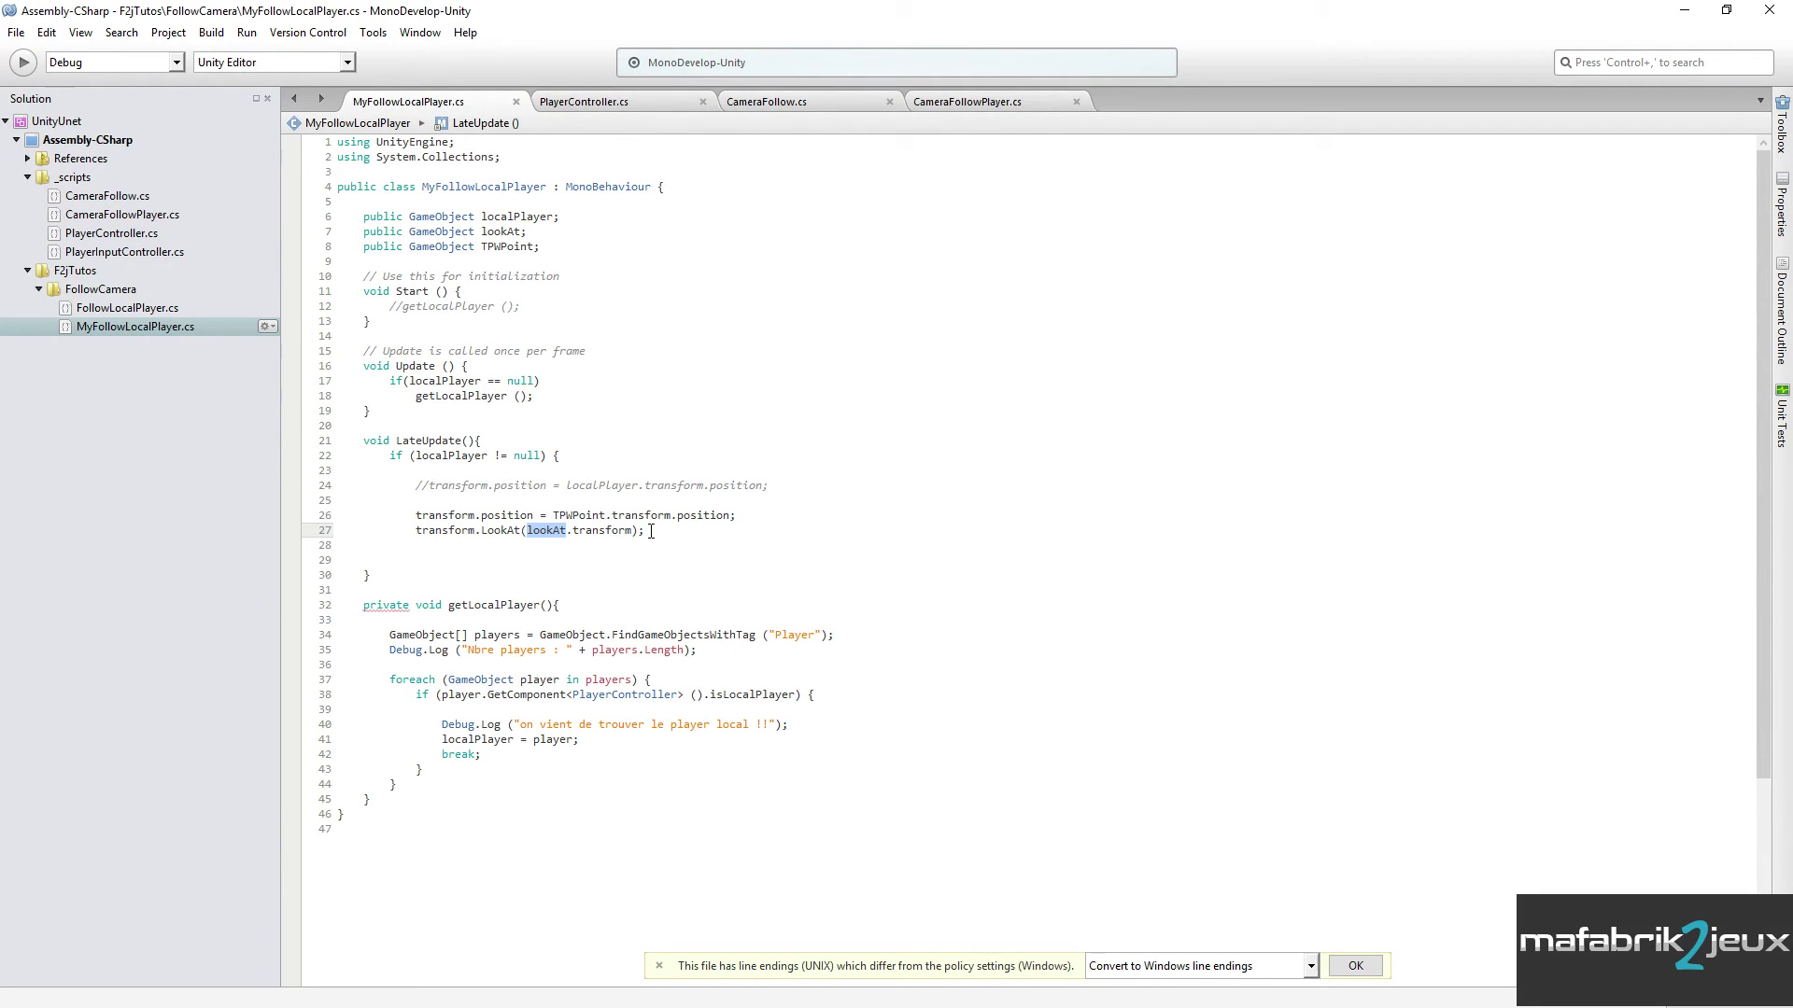
- Add a closing brace on line 28 and save the script
click(398, 550)
text(})
key(ctrl+s)
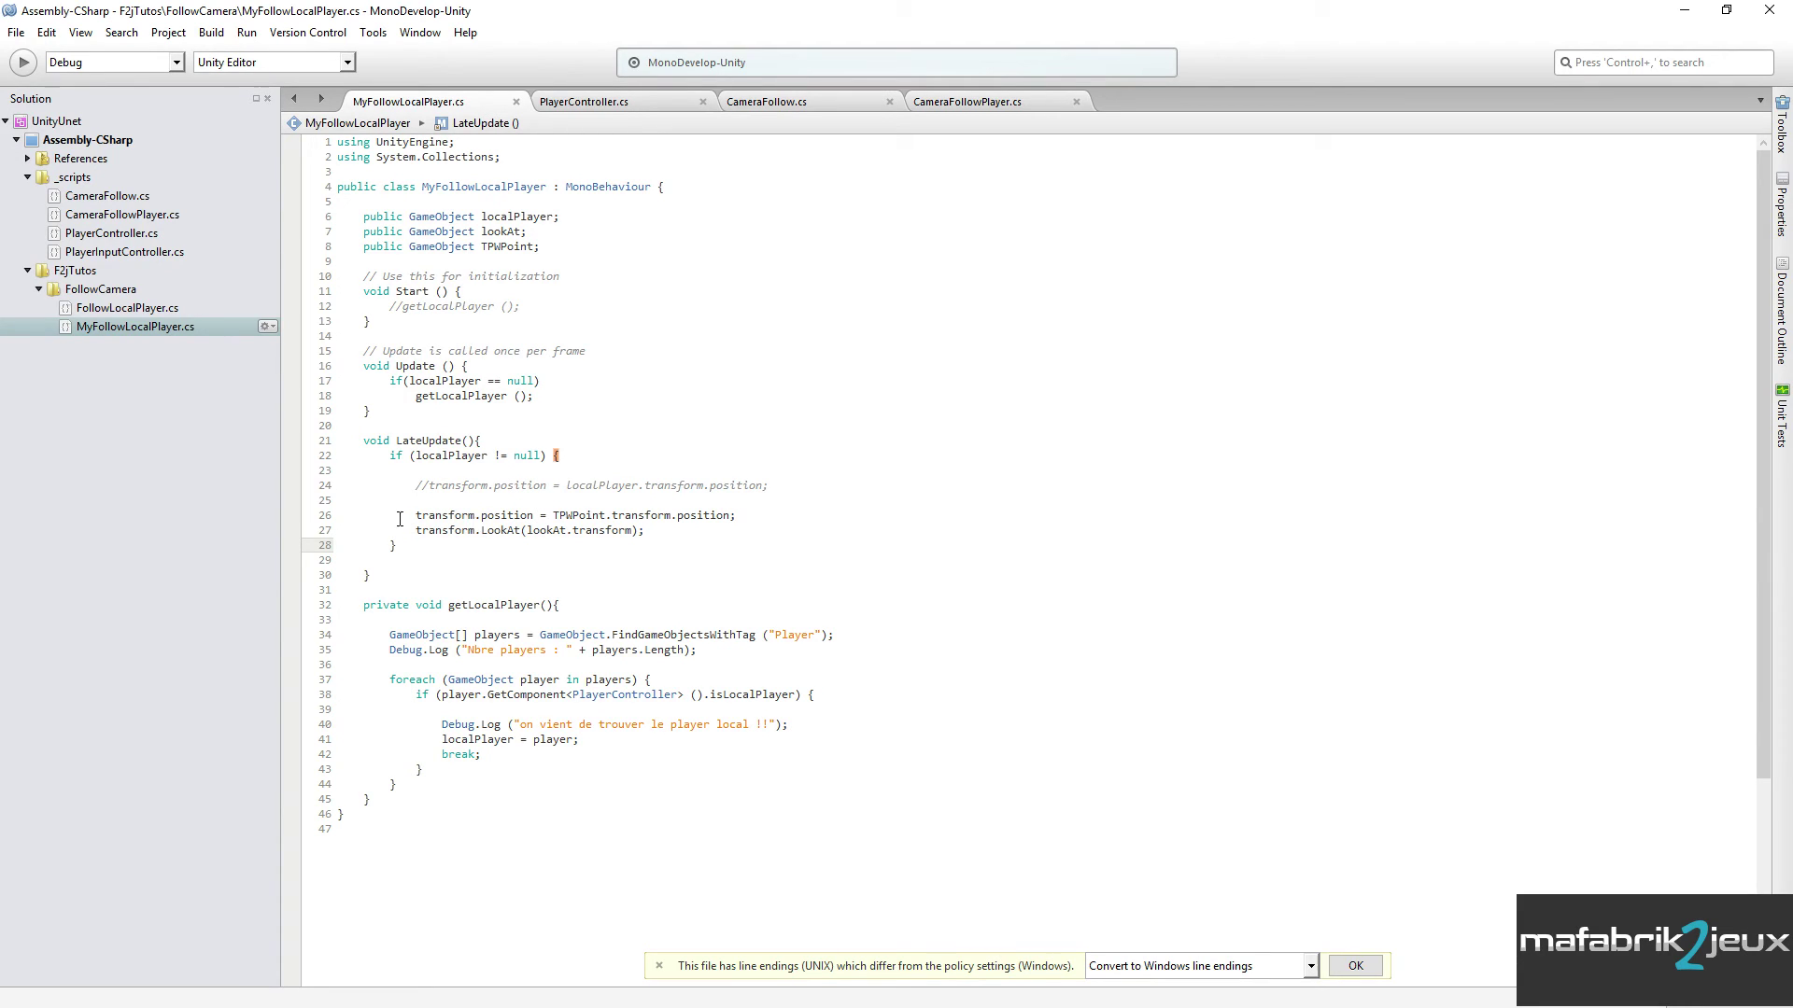
- Review the TPWPoint position and lookAt lines 26-27, then minimize MonoDevelop
drag(415, 515, 534, 516)
double_click(572, 516)
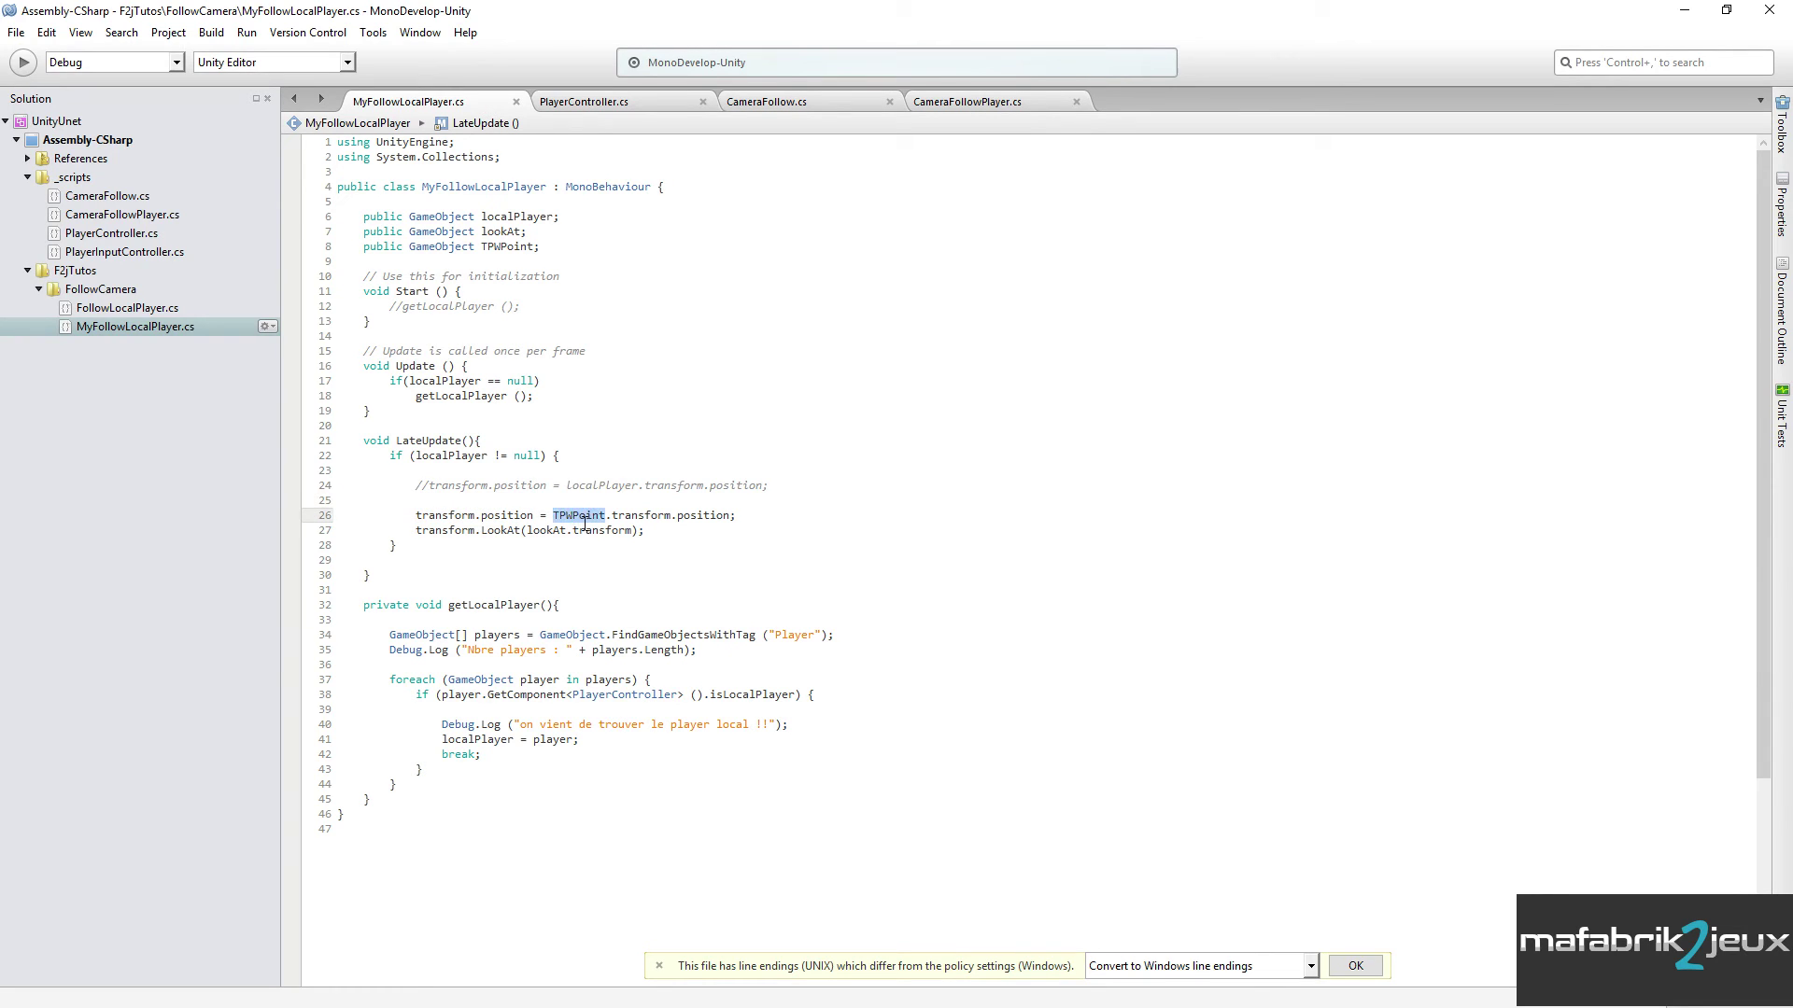
double_click(438, 532)
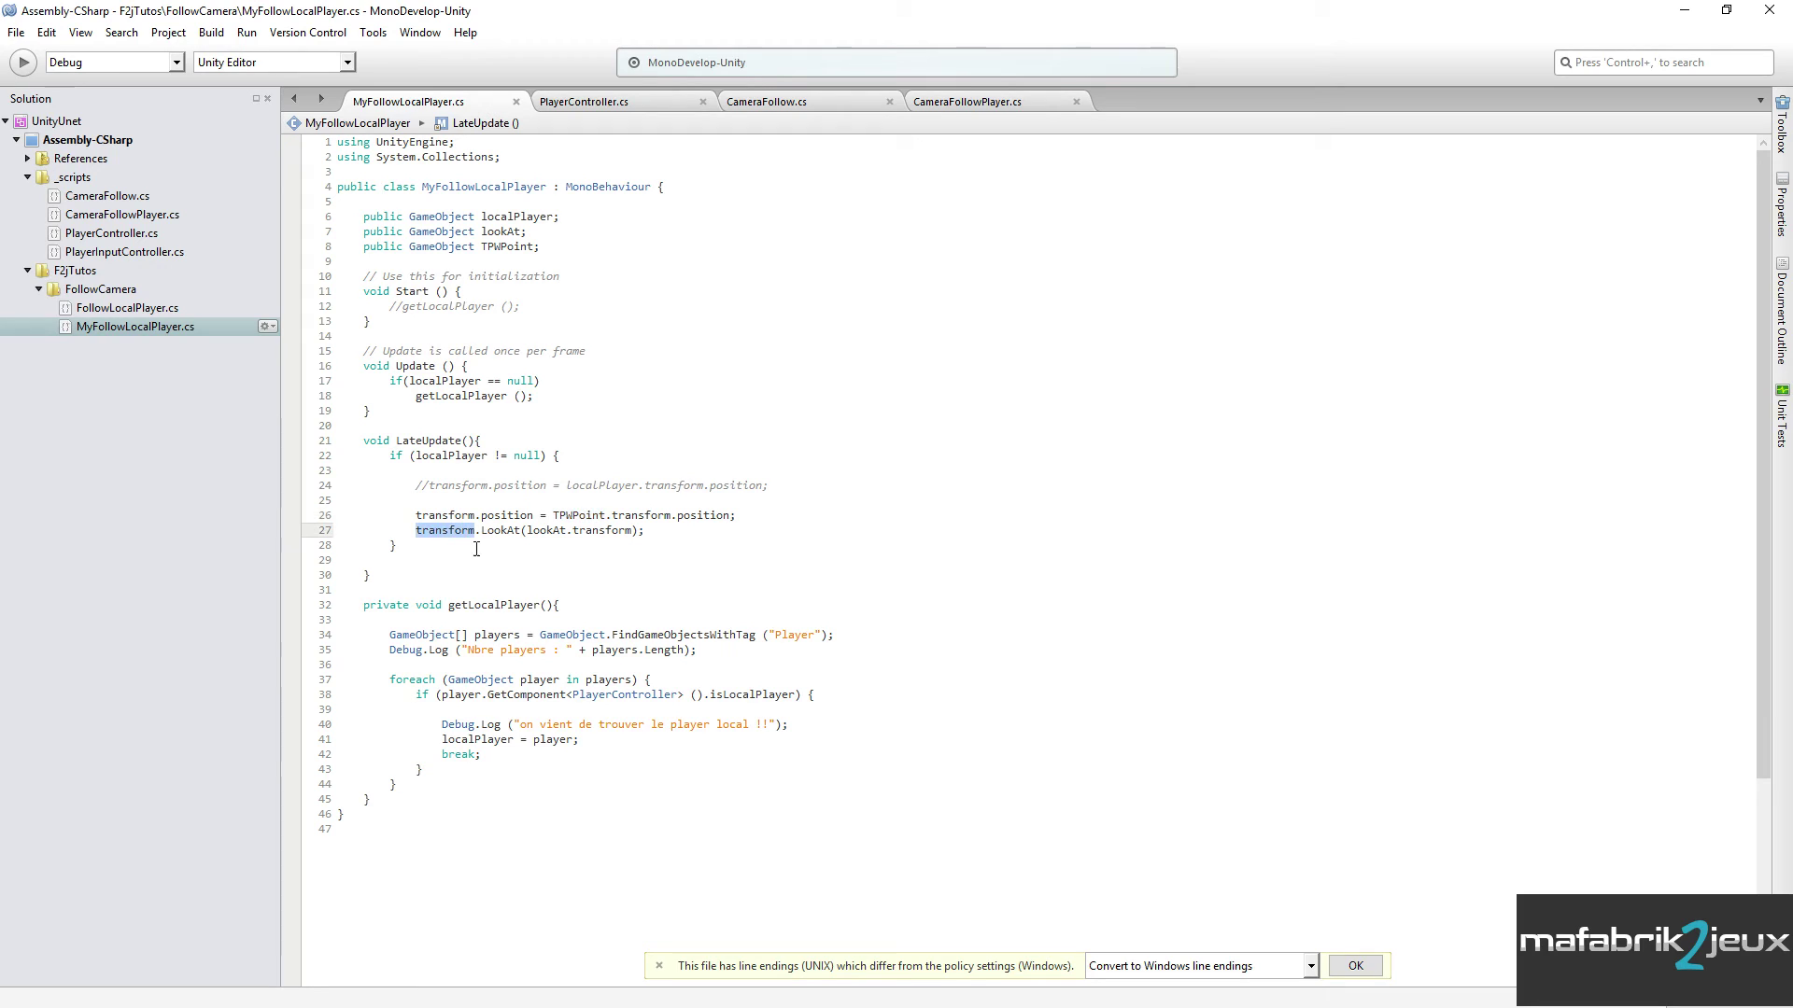
double_click(540, 534)
mouse_move(535, 530)
mouse_move(649, 515)
click(1673, 15)
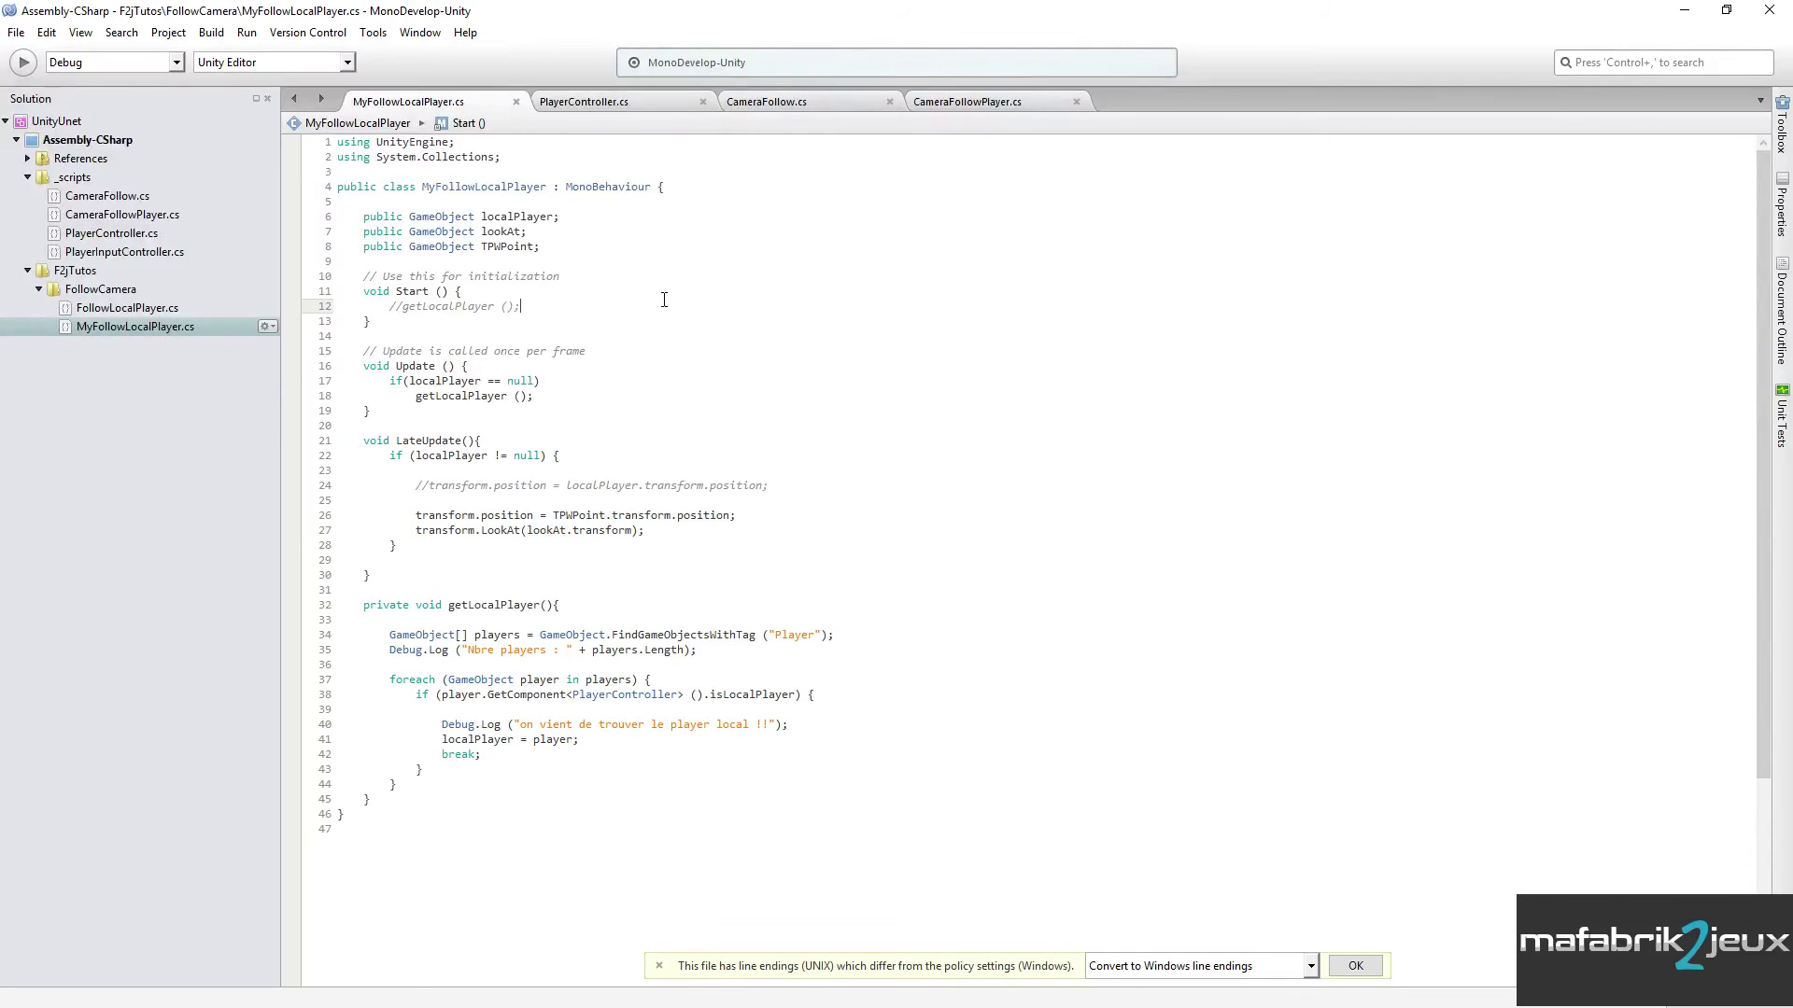
- Select Main Camera, expand Player, and drag Anchor into My Follow Local Player's Look At field
click(1685, 10)
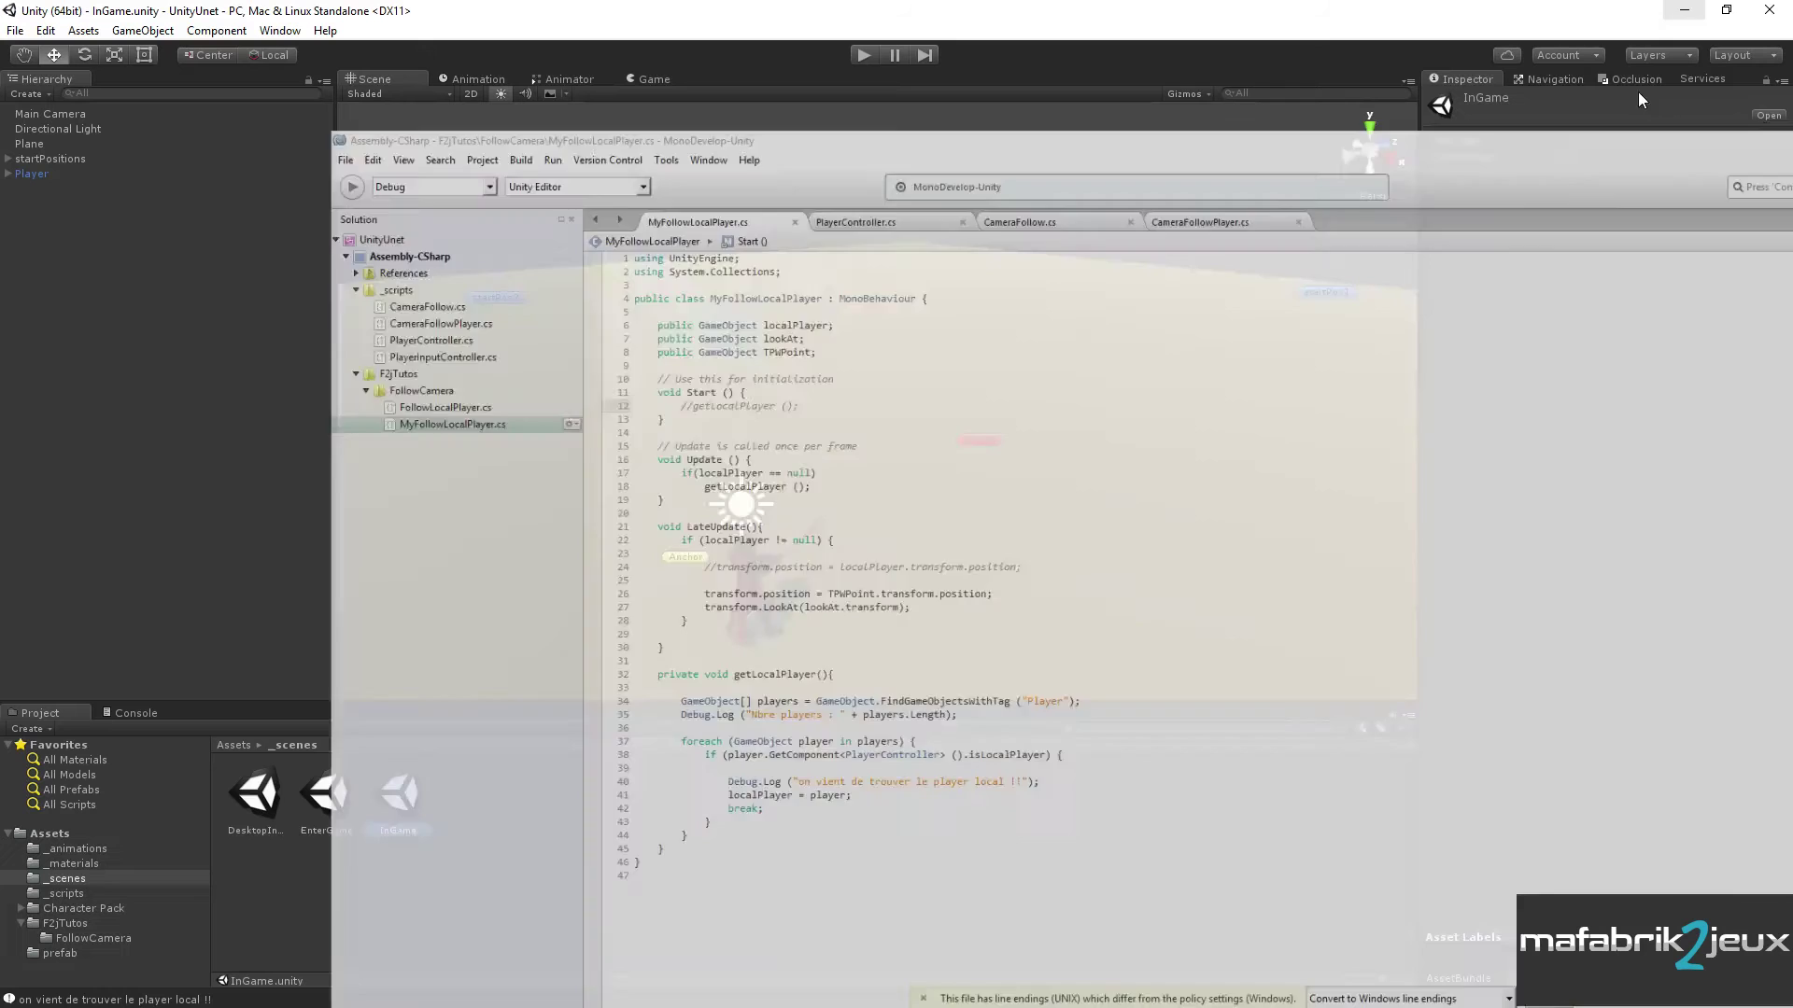
click(44, 177)
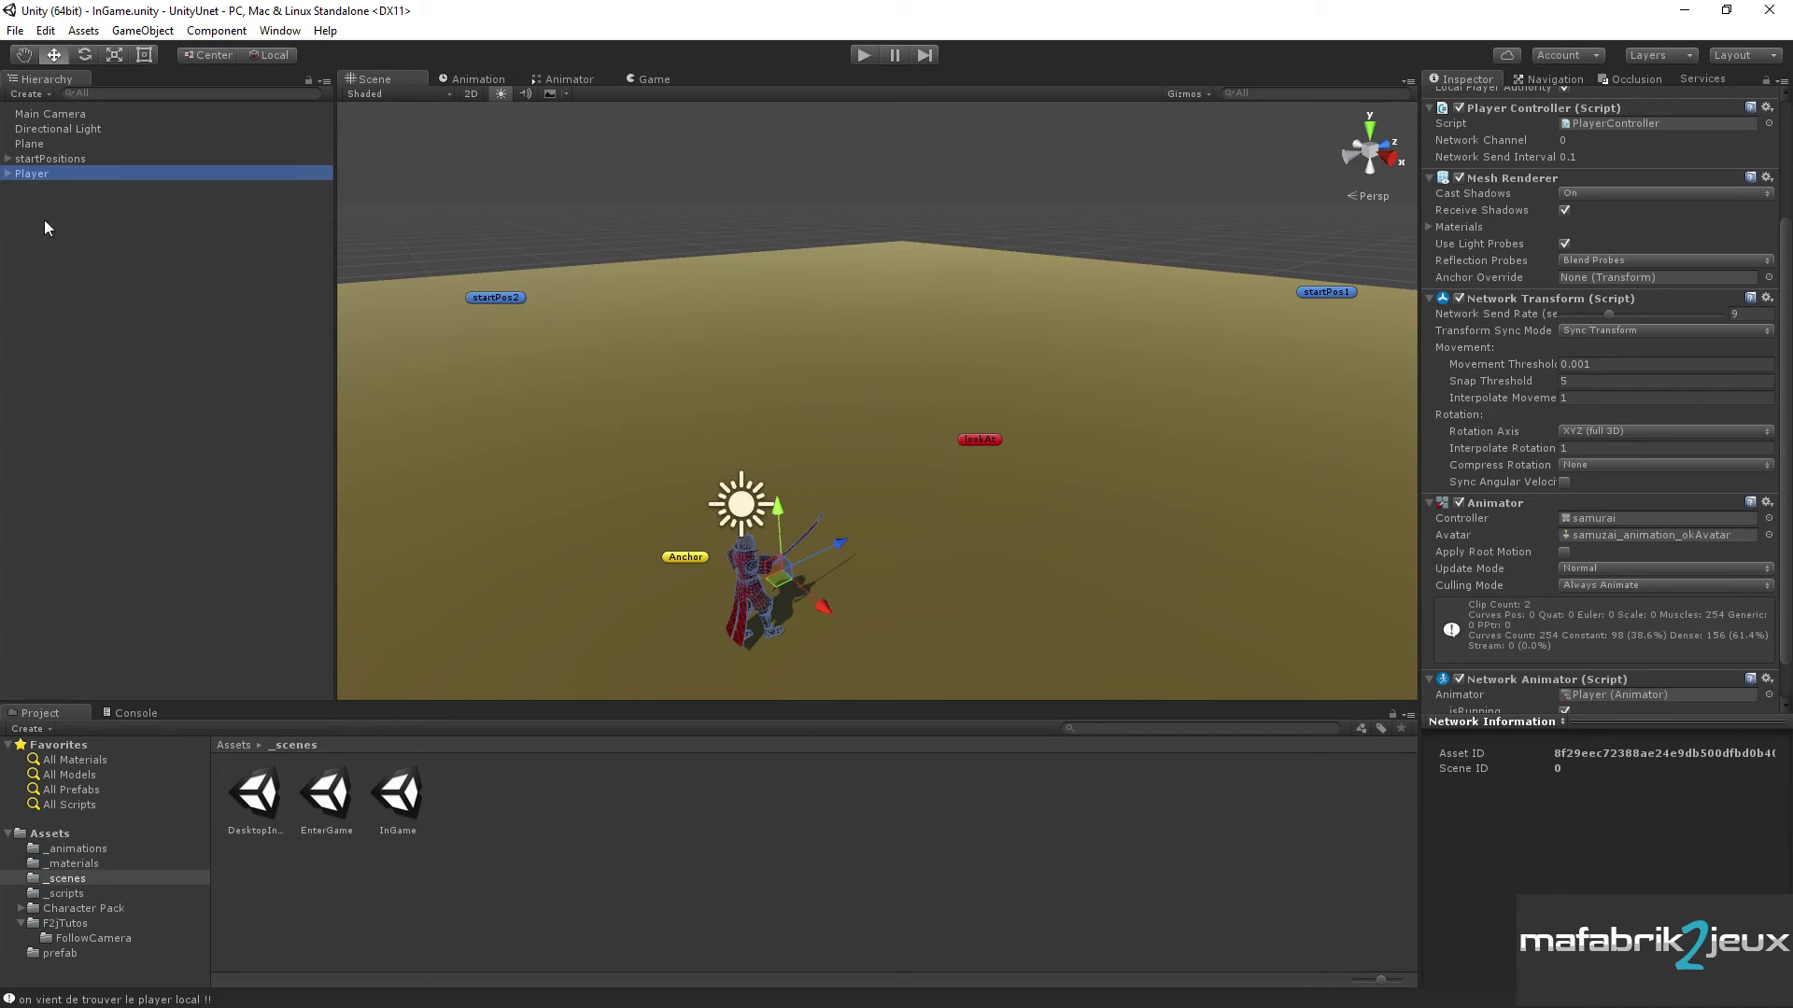
click(73, 116)
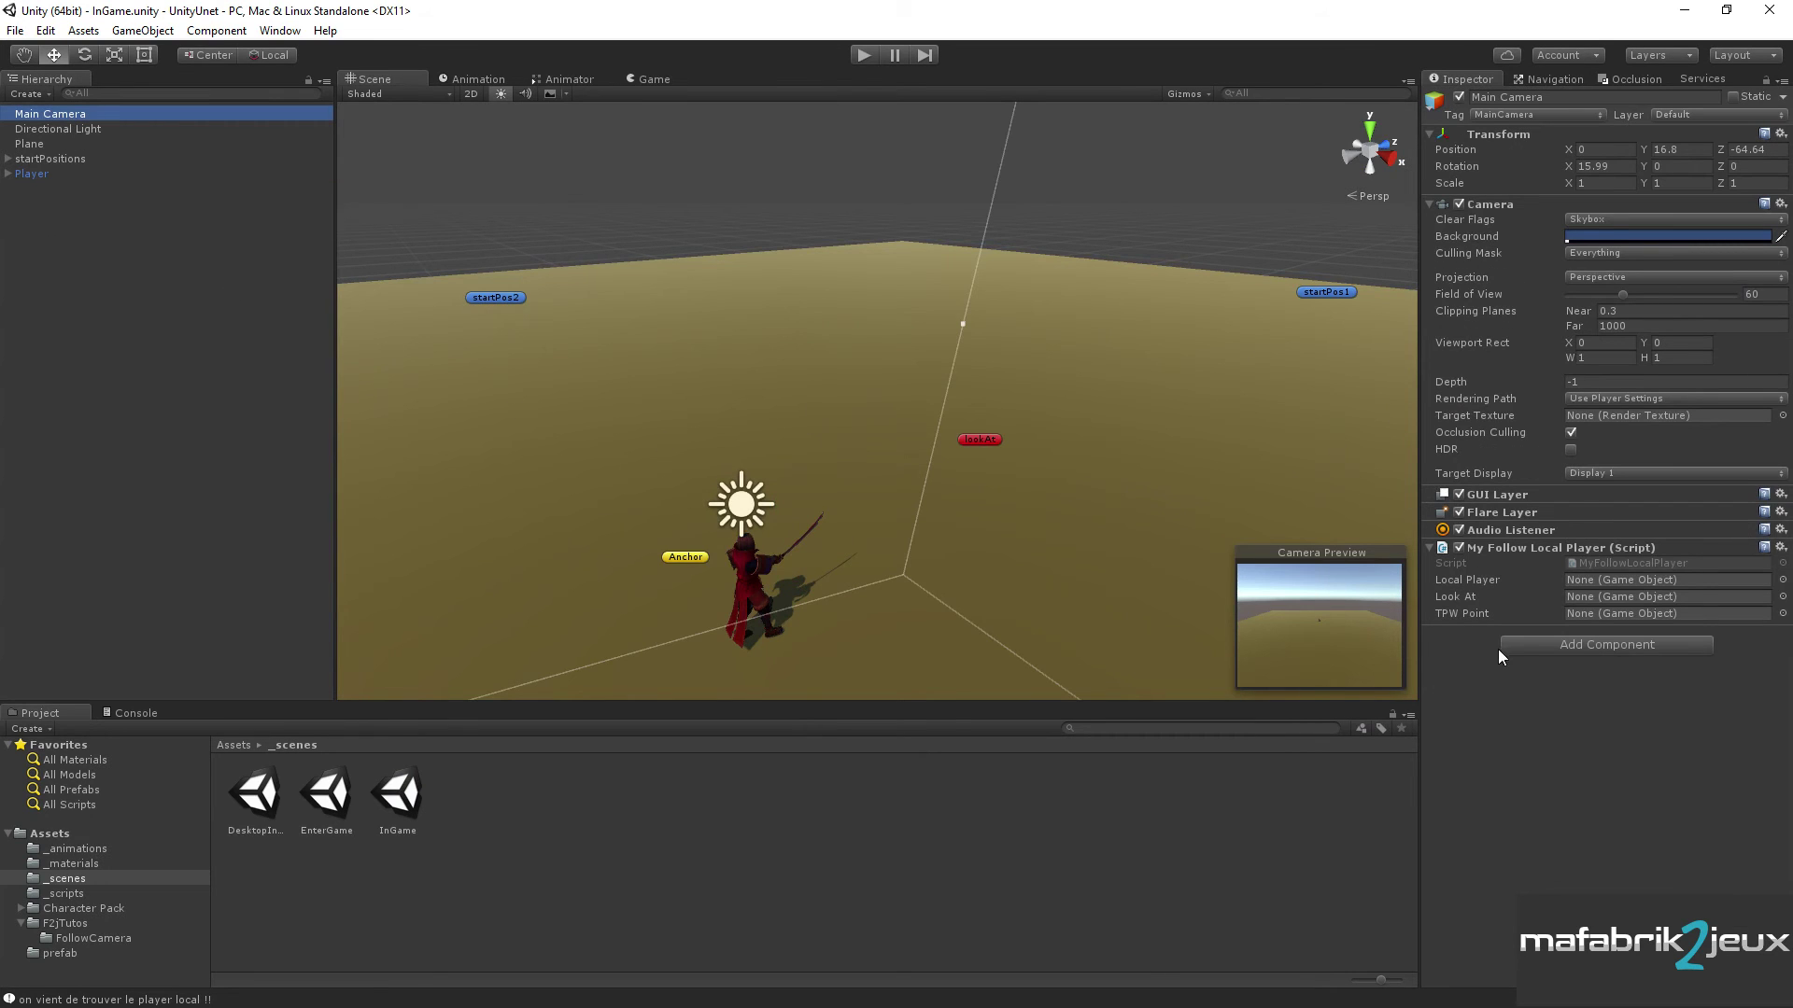
click(8, 173)
drag(28, 203, 1645, 597)
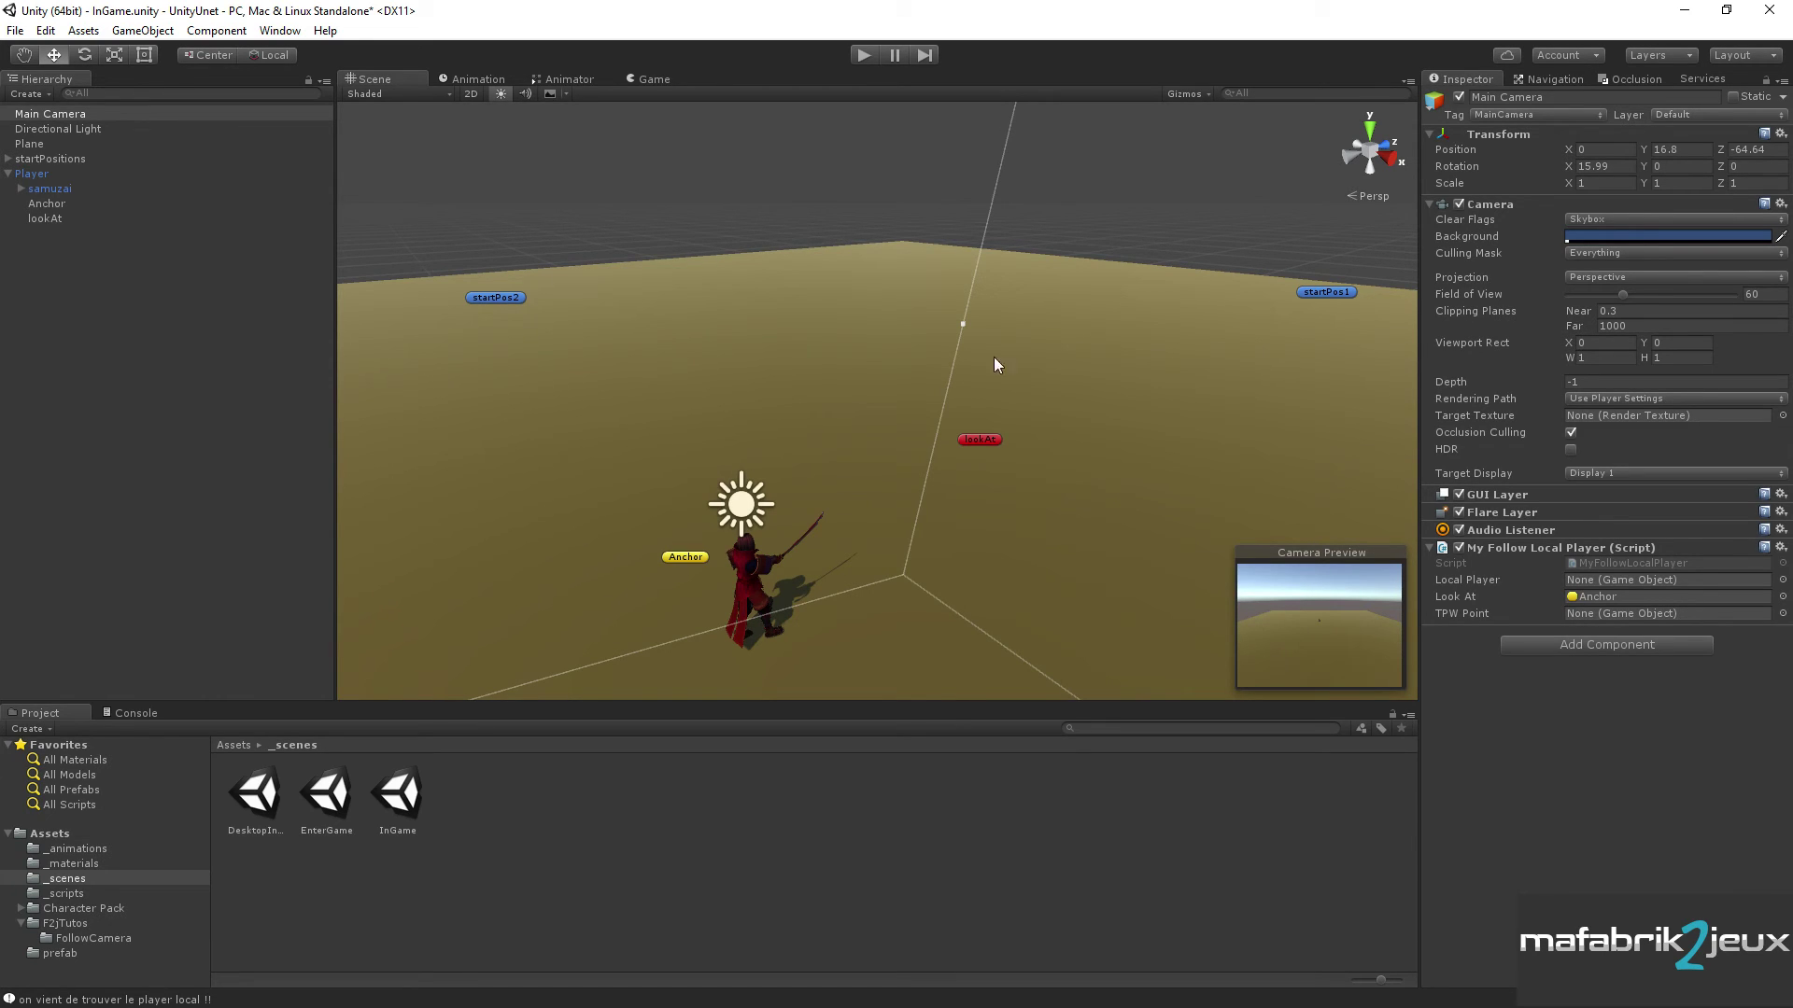
- Check the script's Look At, TPW Point and Local Player fields, then select Player
click(1464, 602)
click(1475, 614)
click(1454, 581)
click(37, 175)
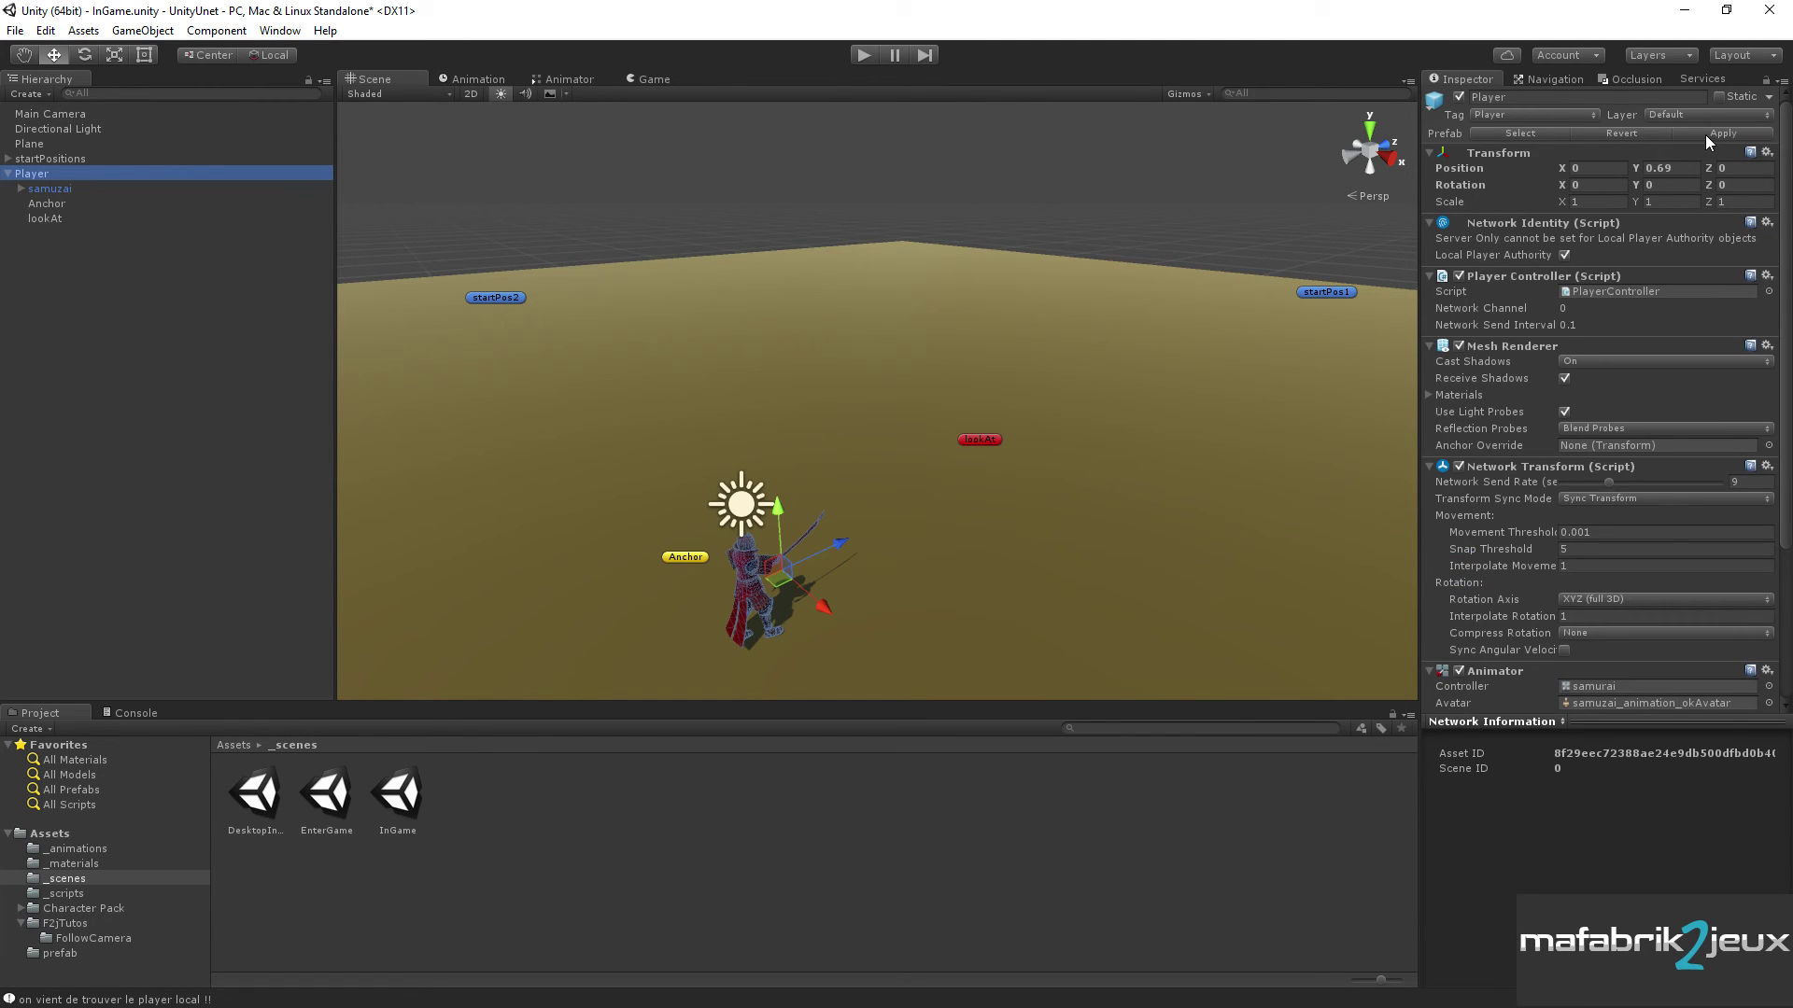
- Inspect Player's Anchor and lookAt children, then apply Player's changes to its prefab
click(48, 204)
click(44, 219)
click(45, 204)
click(43, 218)
click(43, 205)
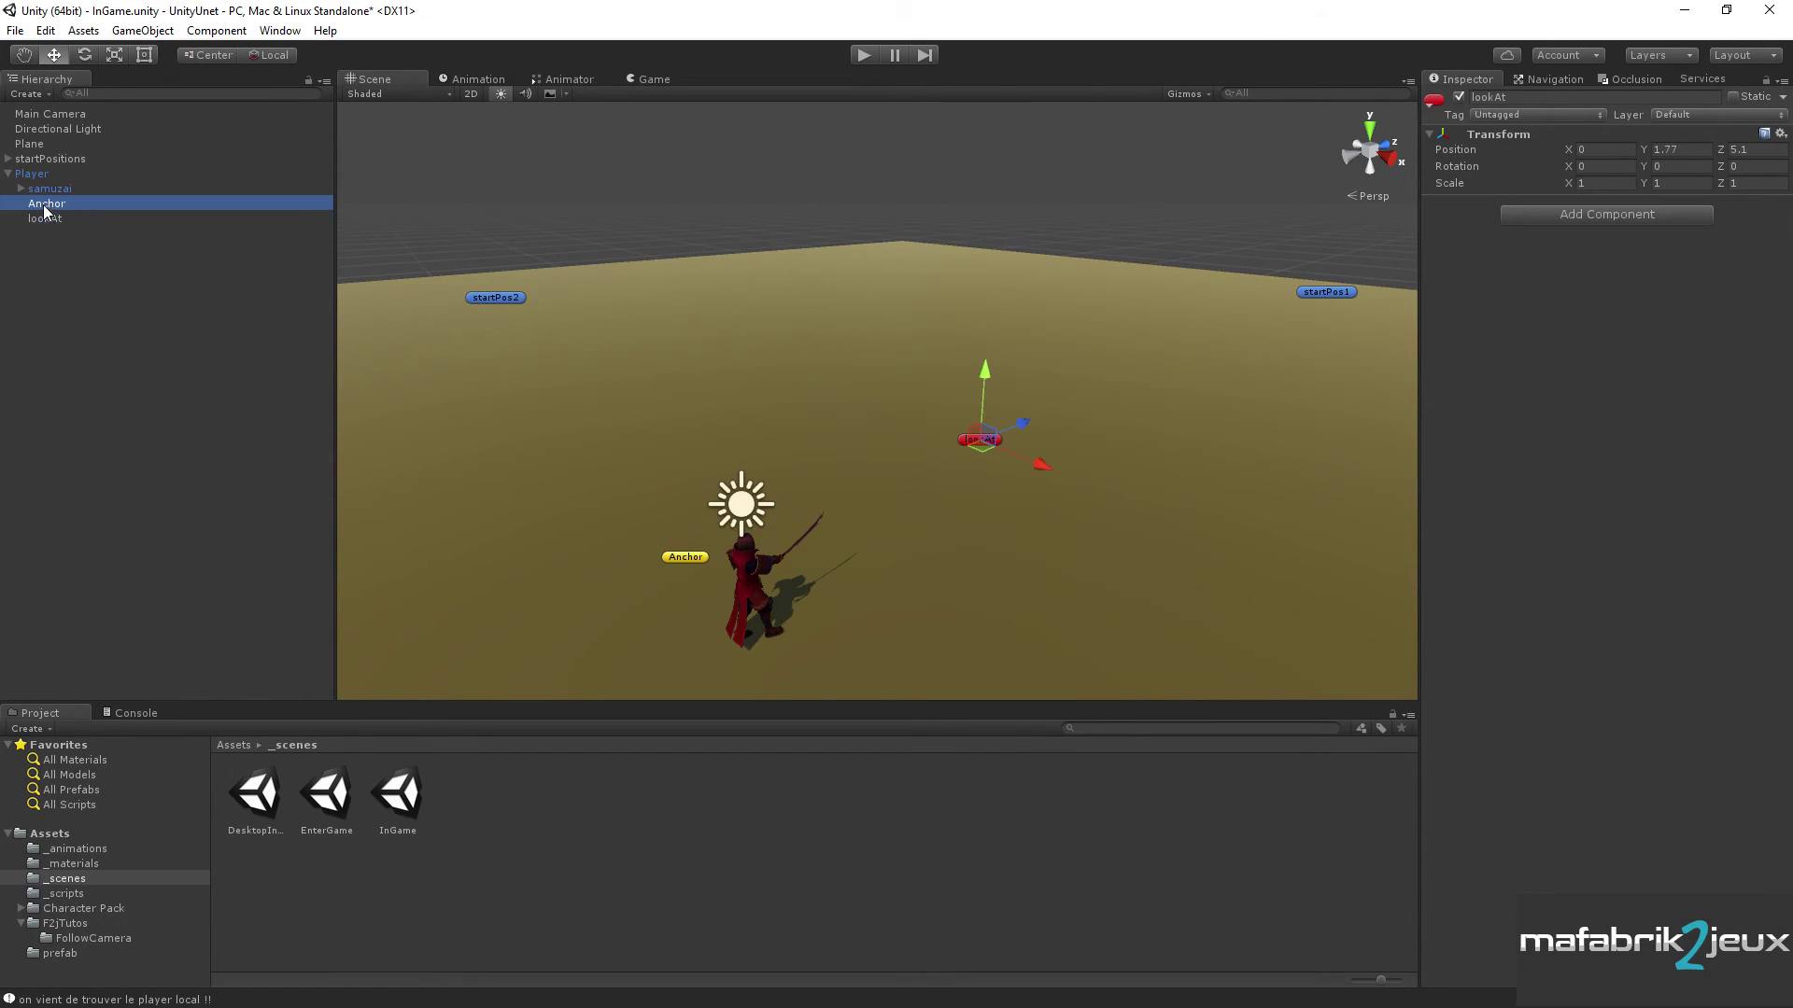
click(44, 219)
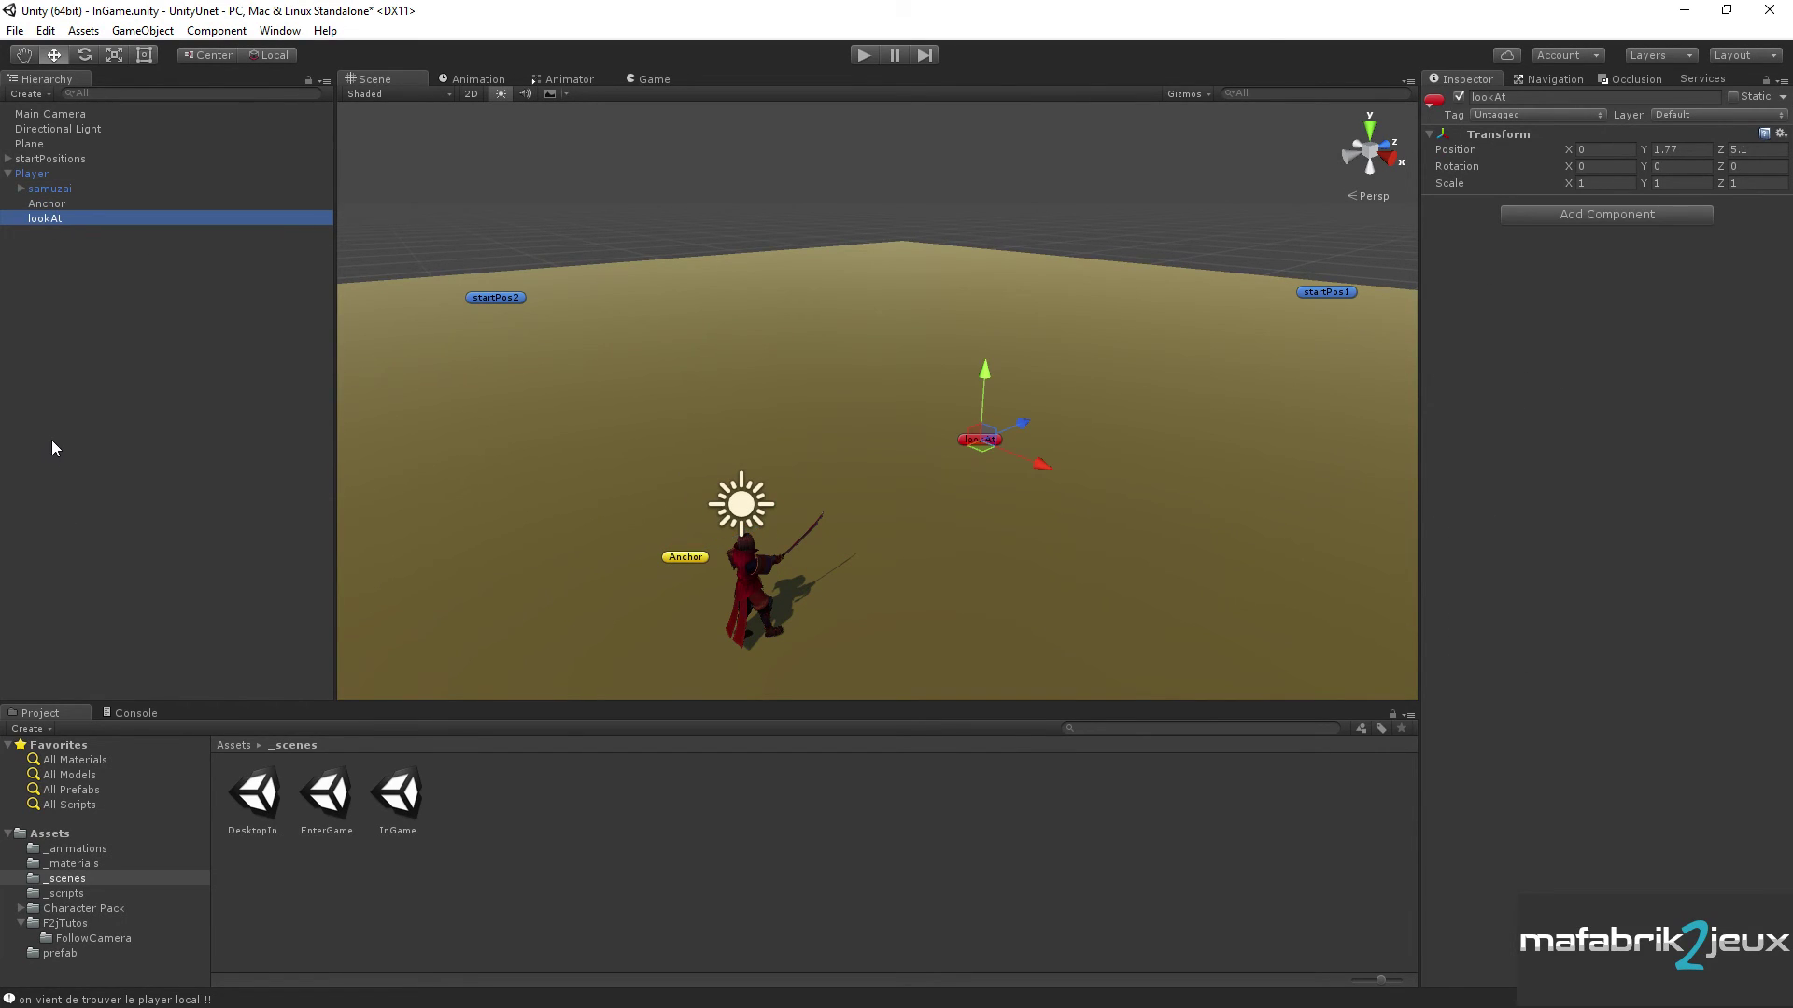
key(Left)
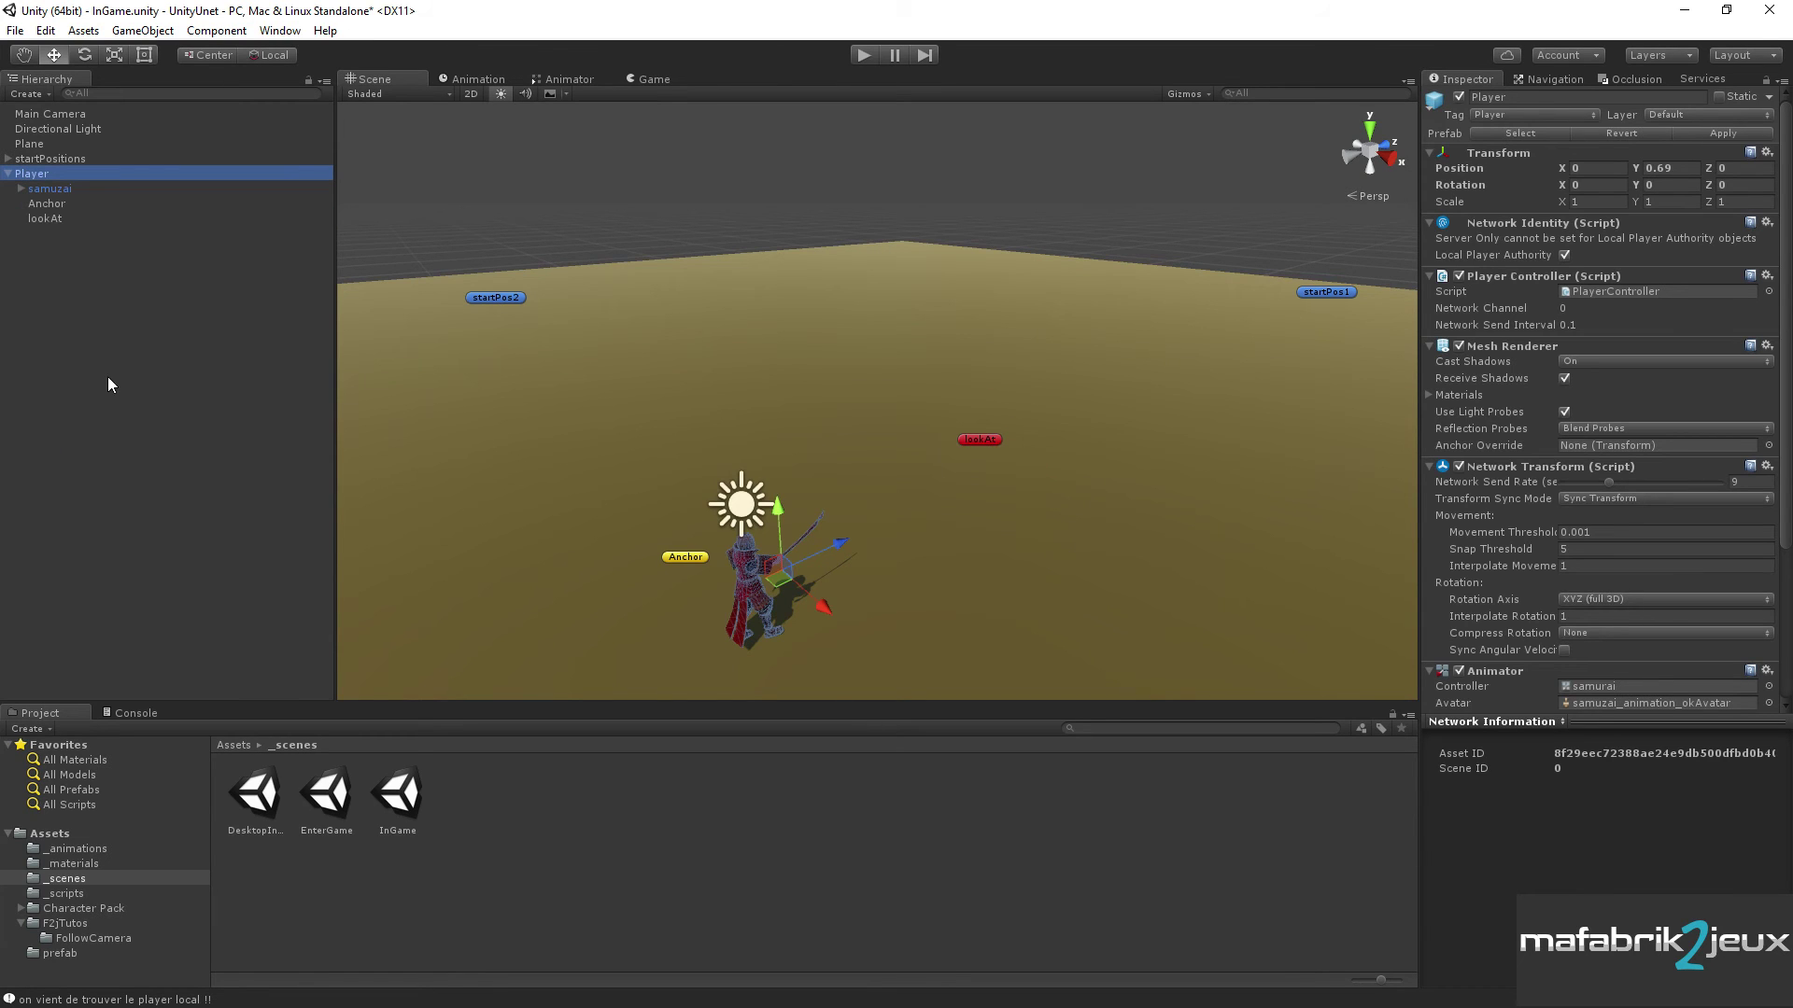
click(47, 204)
click(51, 189)
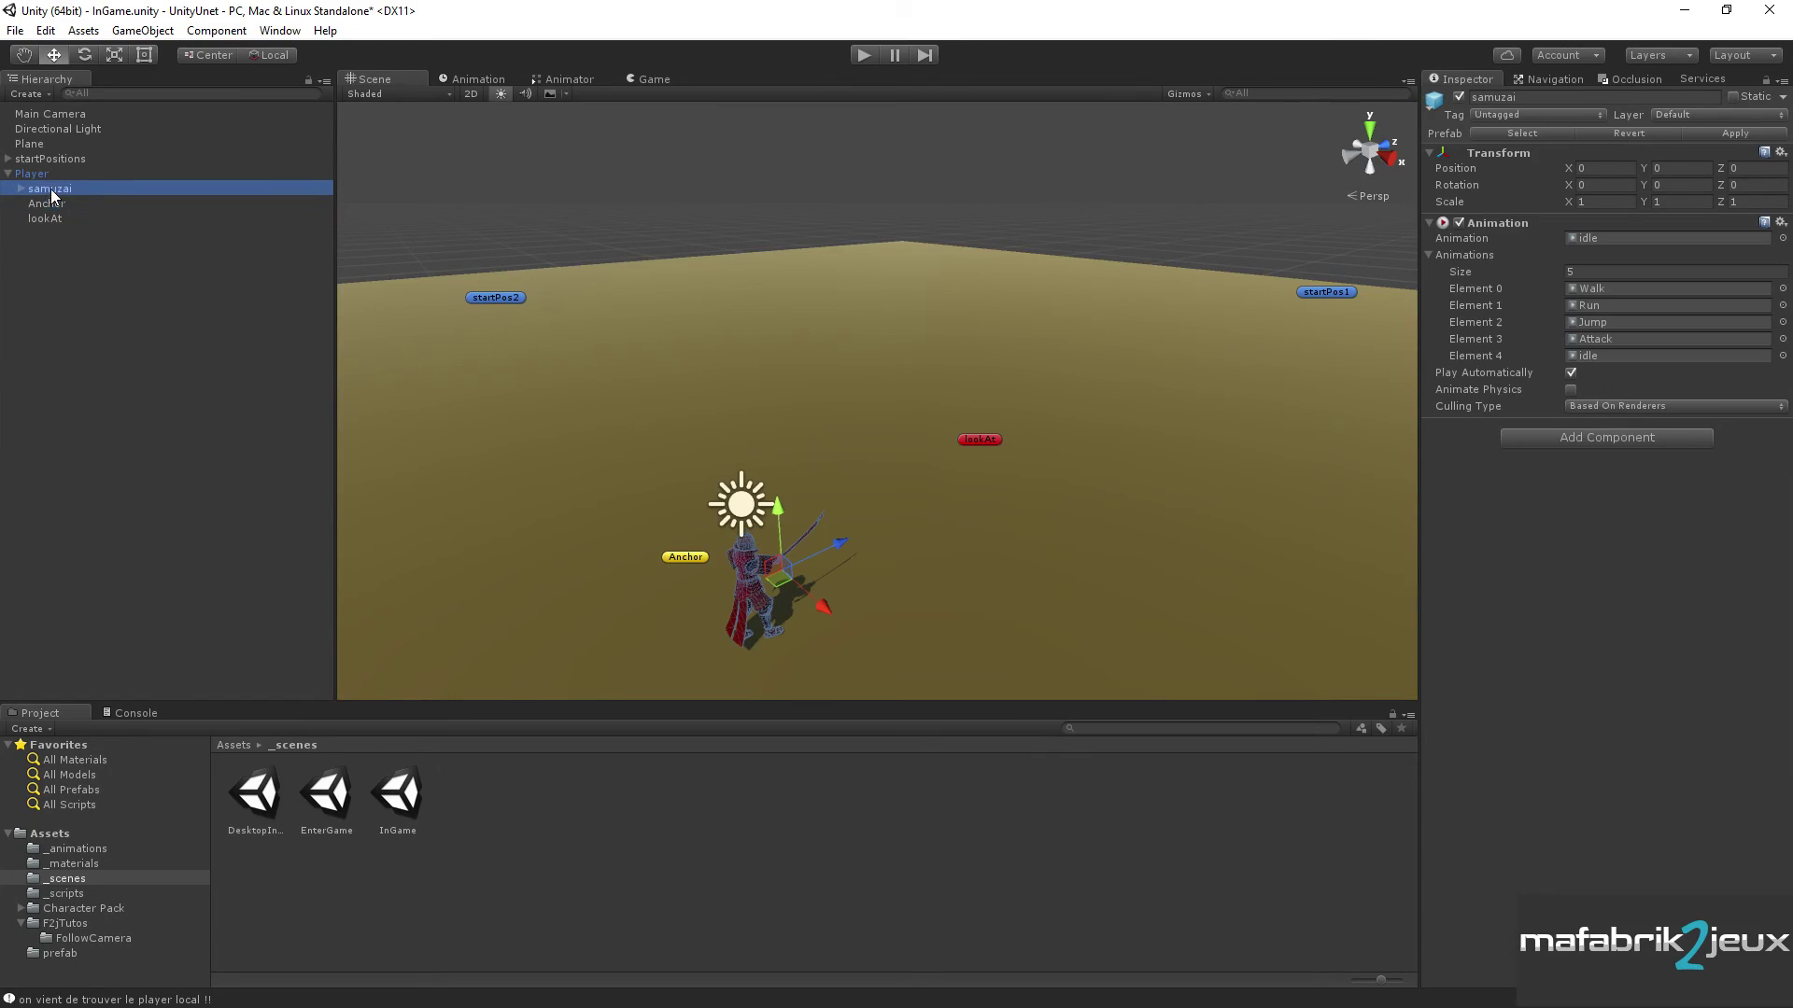
click(53, 203)
click(53, 218)
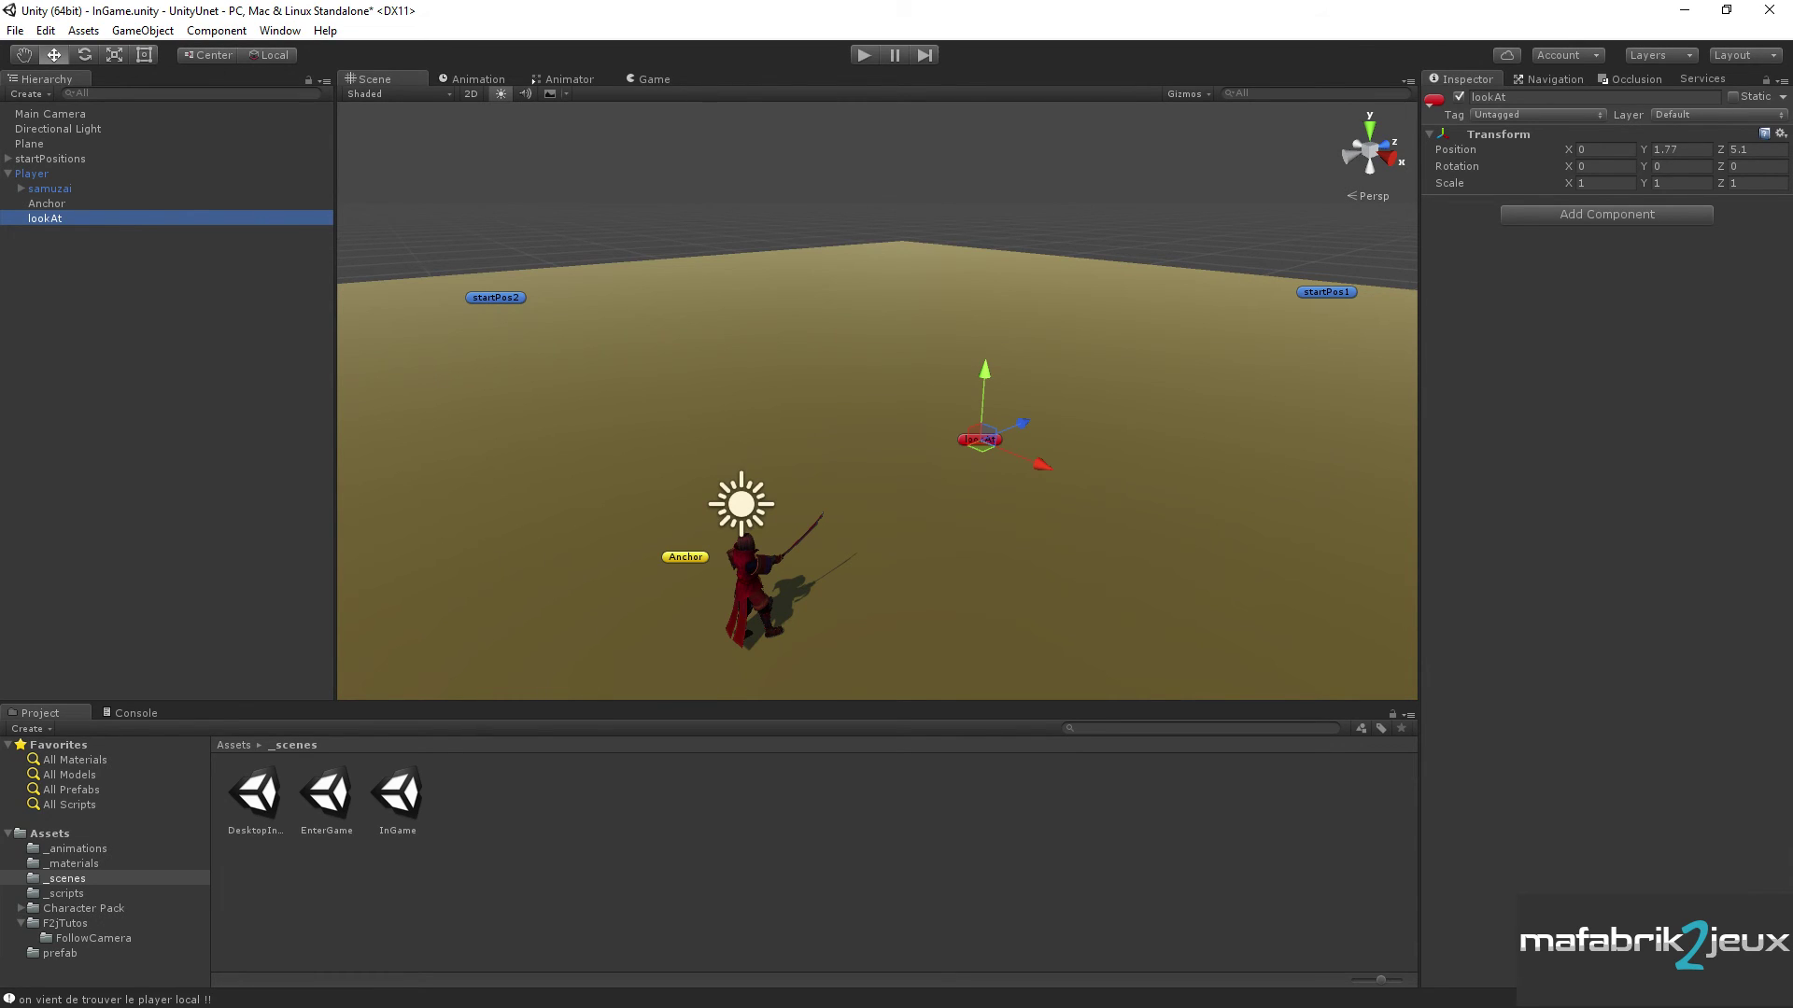
click(47, 175)
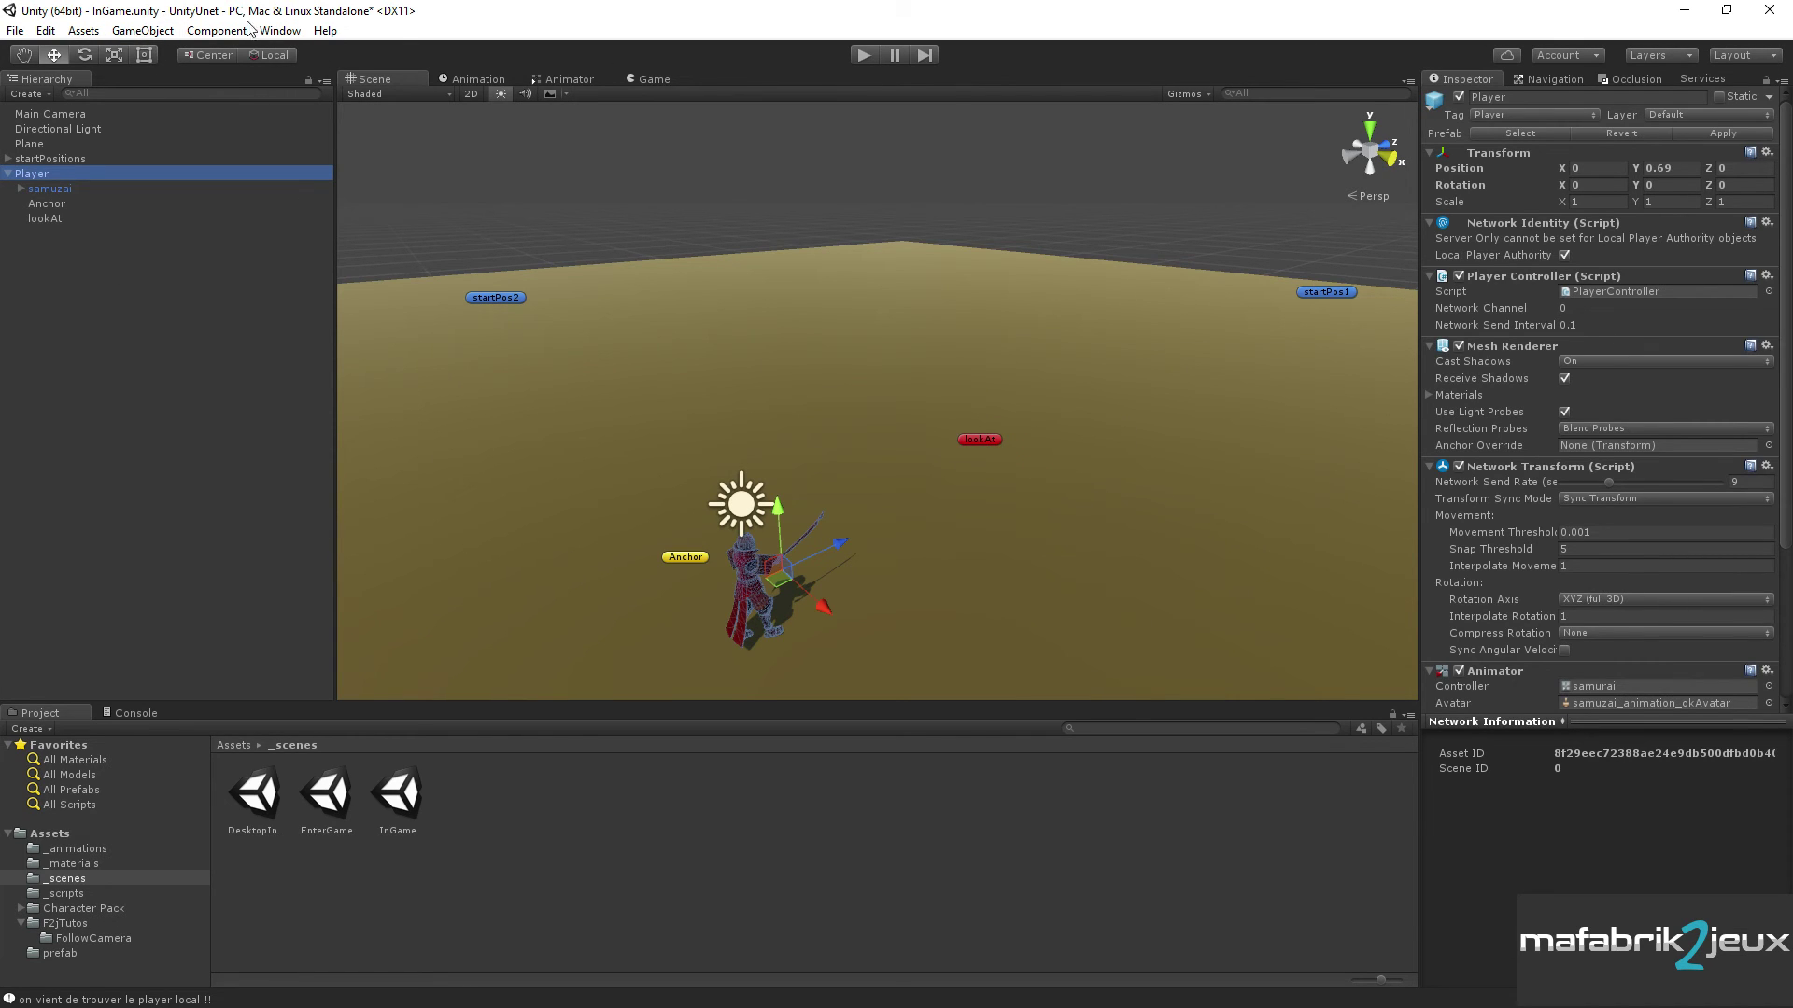
click(1713, 137)
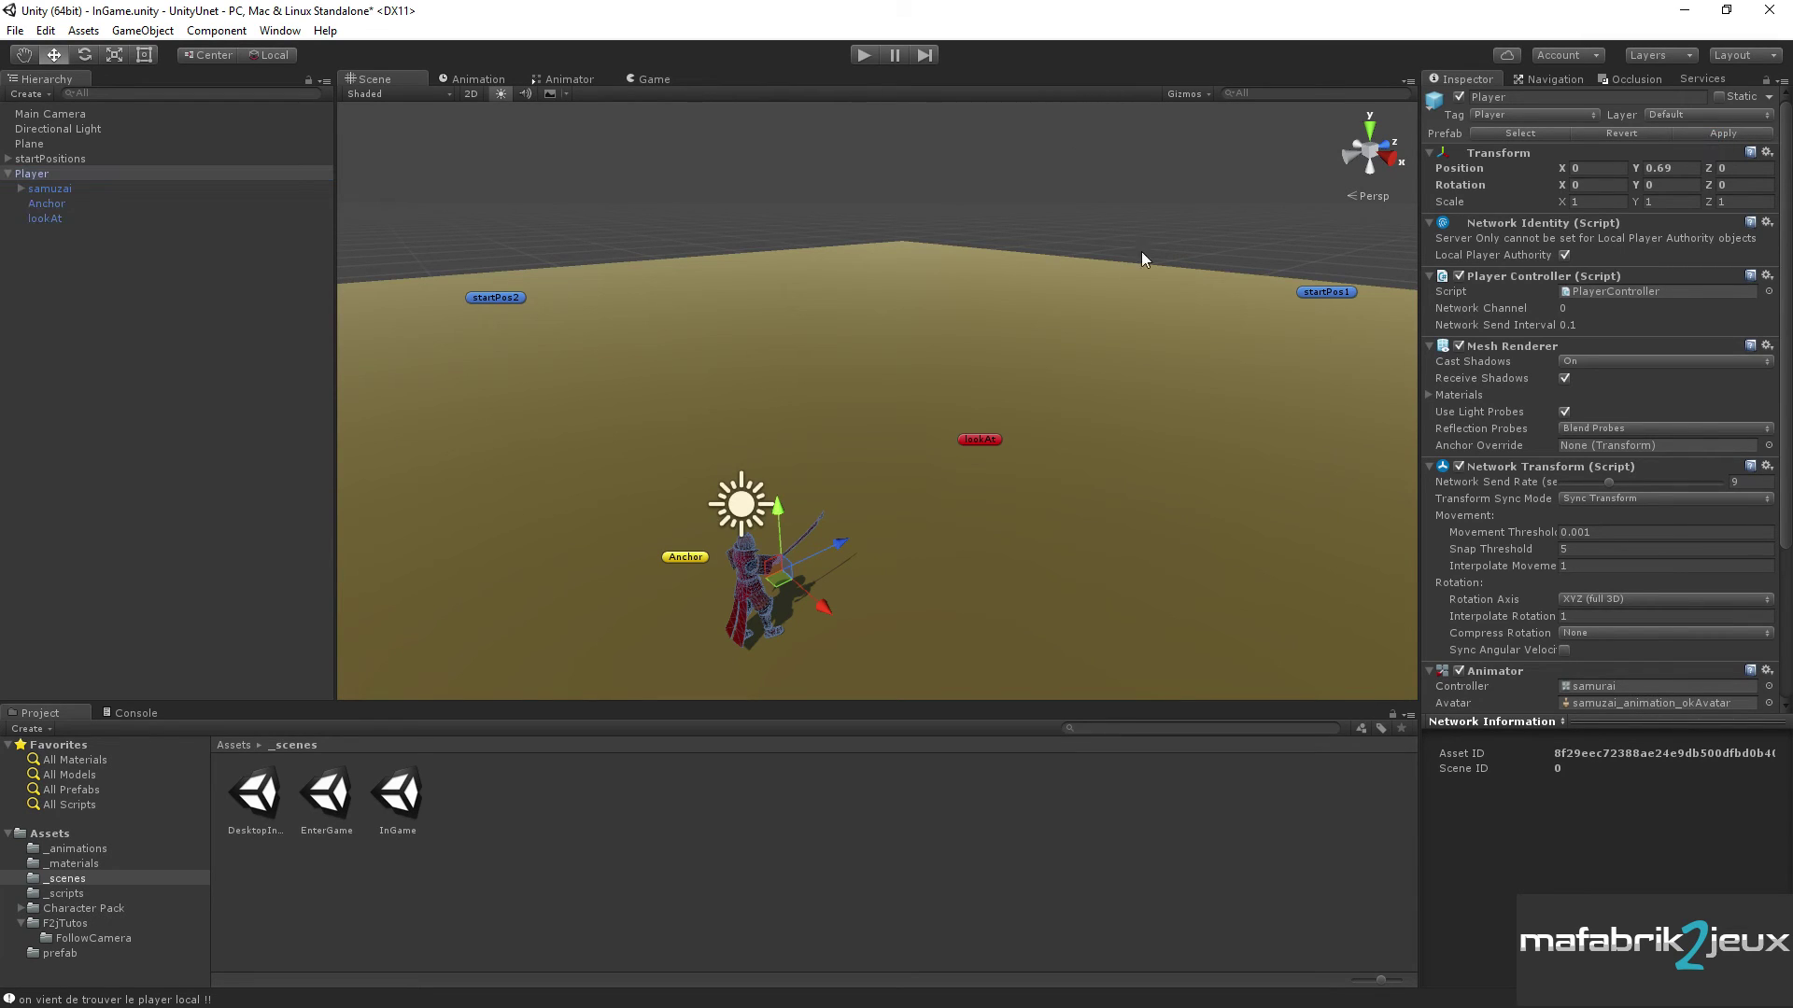
- Deactivate the lookAt child object and save the scene
click(46, 204)
click(57, 218)
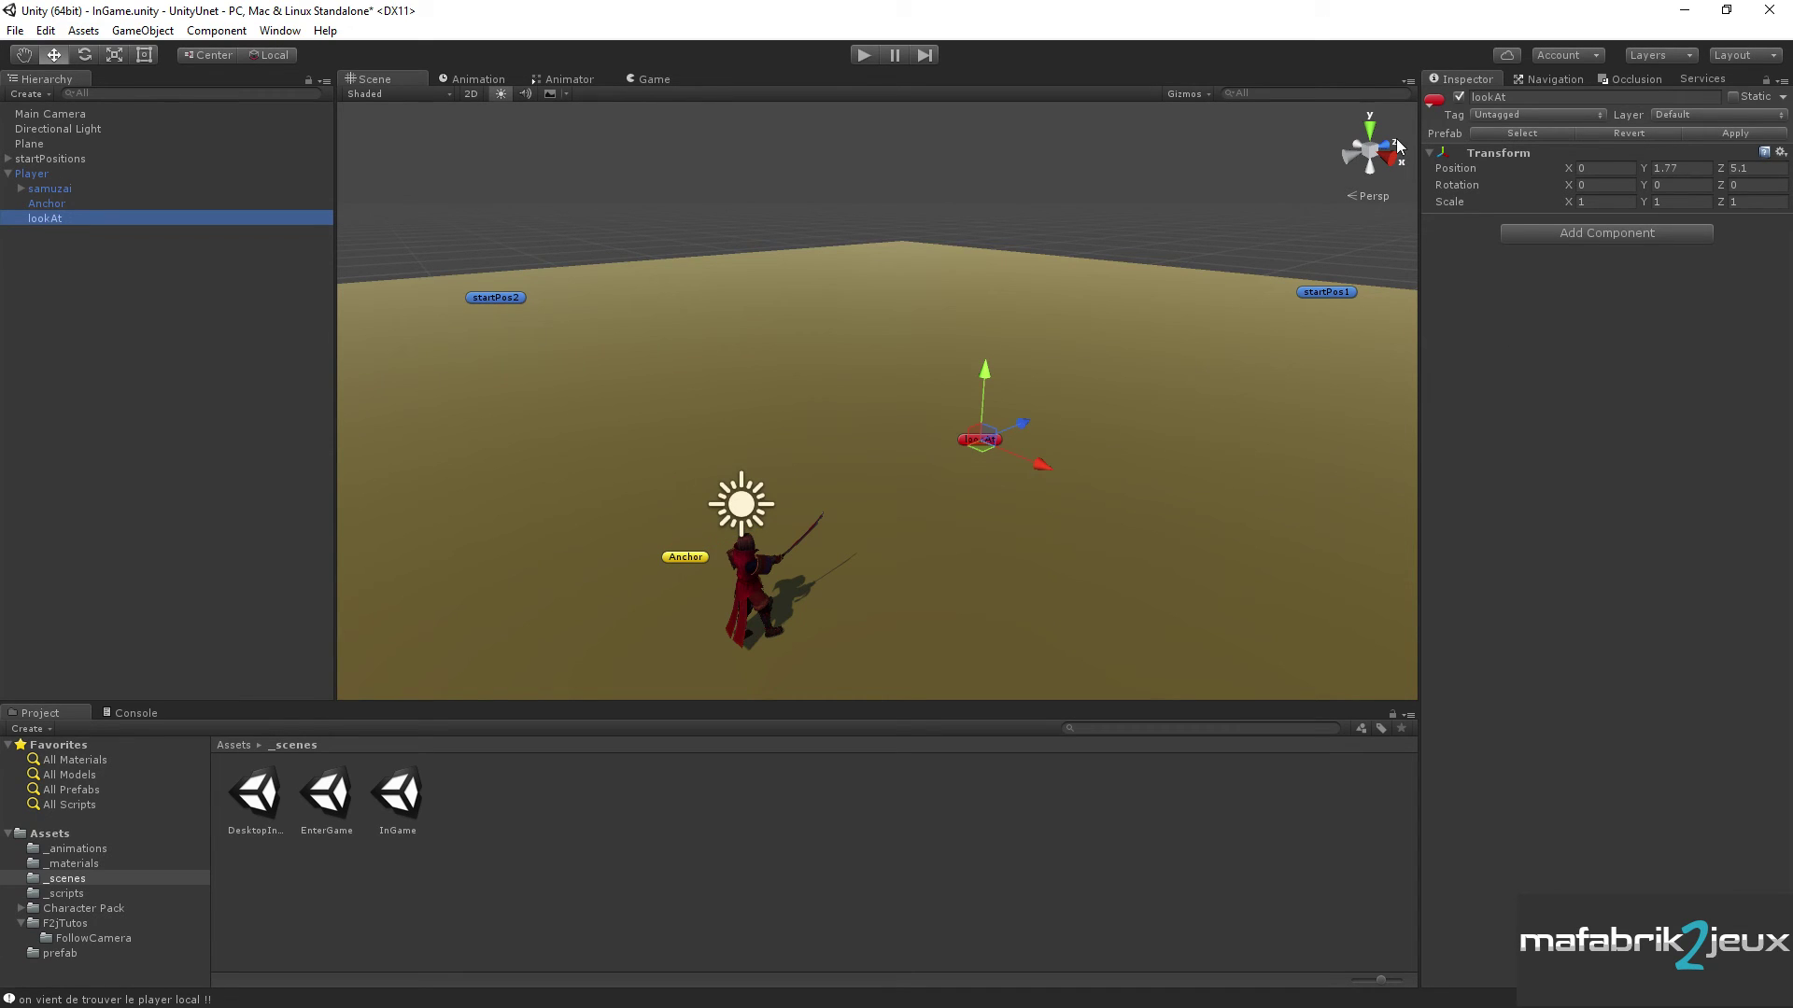
click(1459, 97)
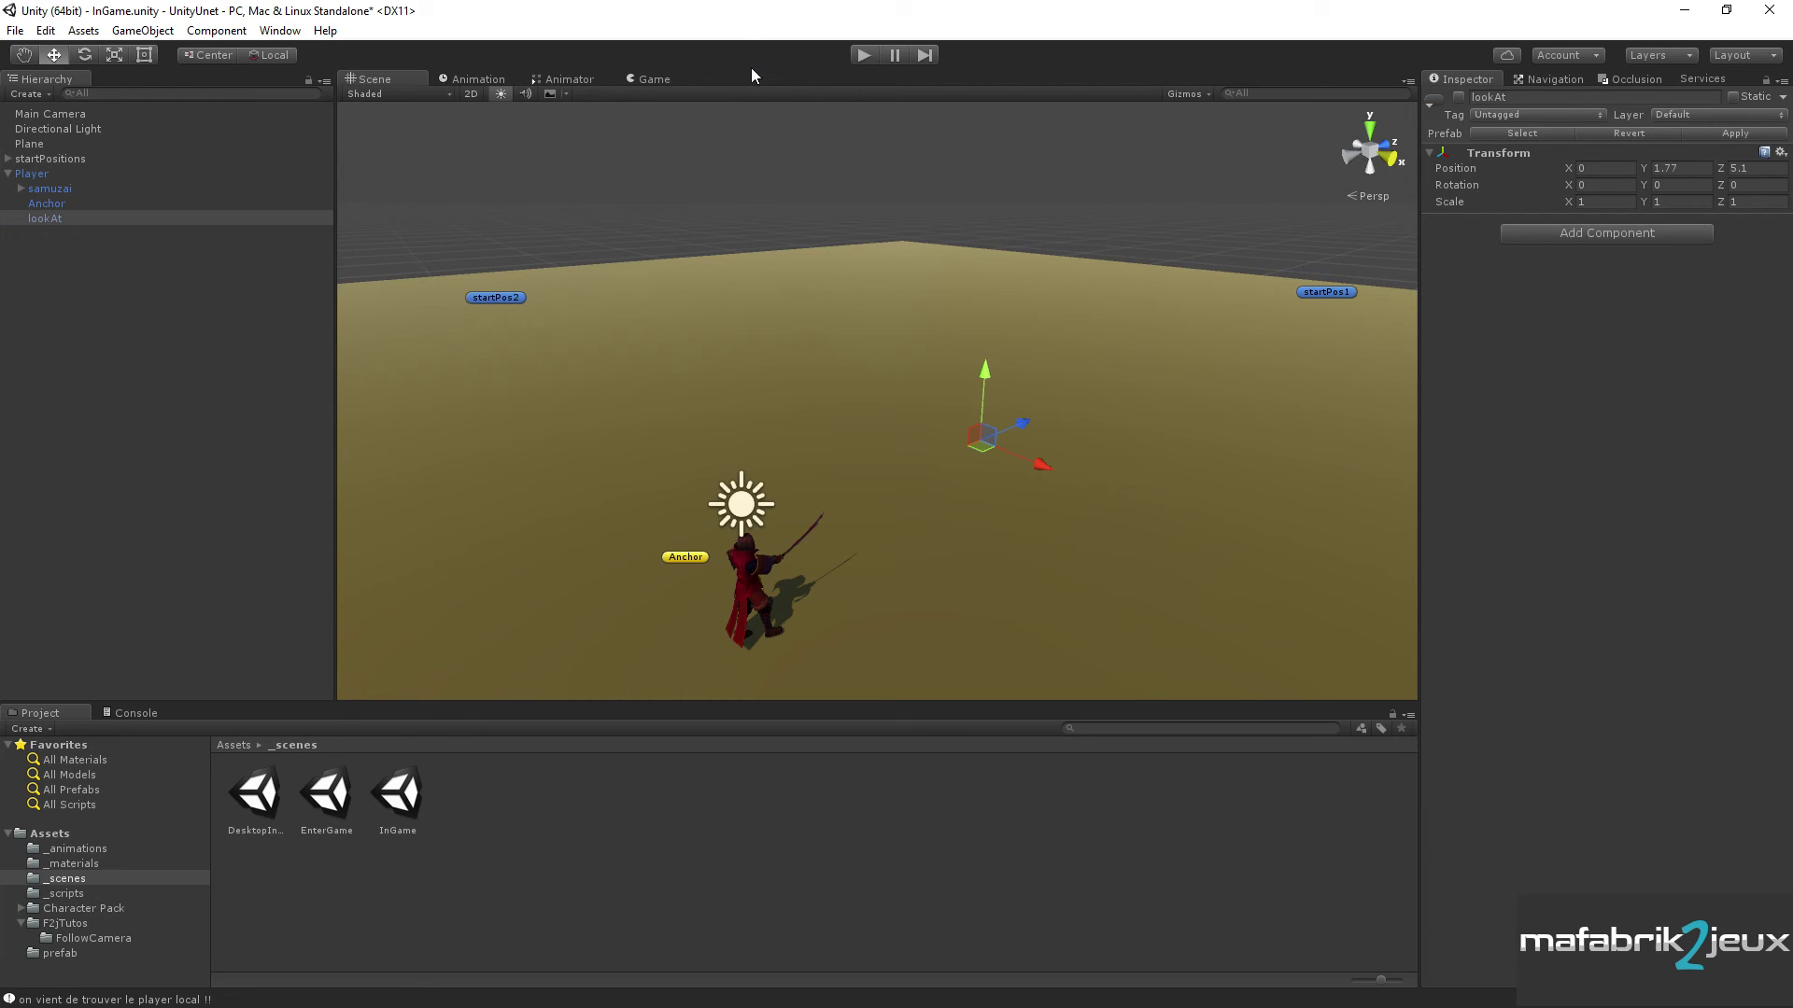
key(ctrl+s)
key(alt+Tab)
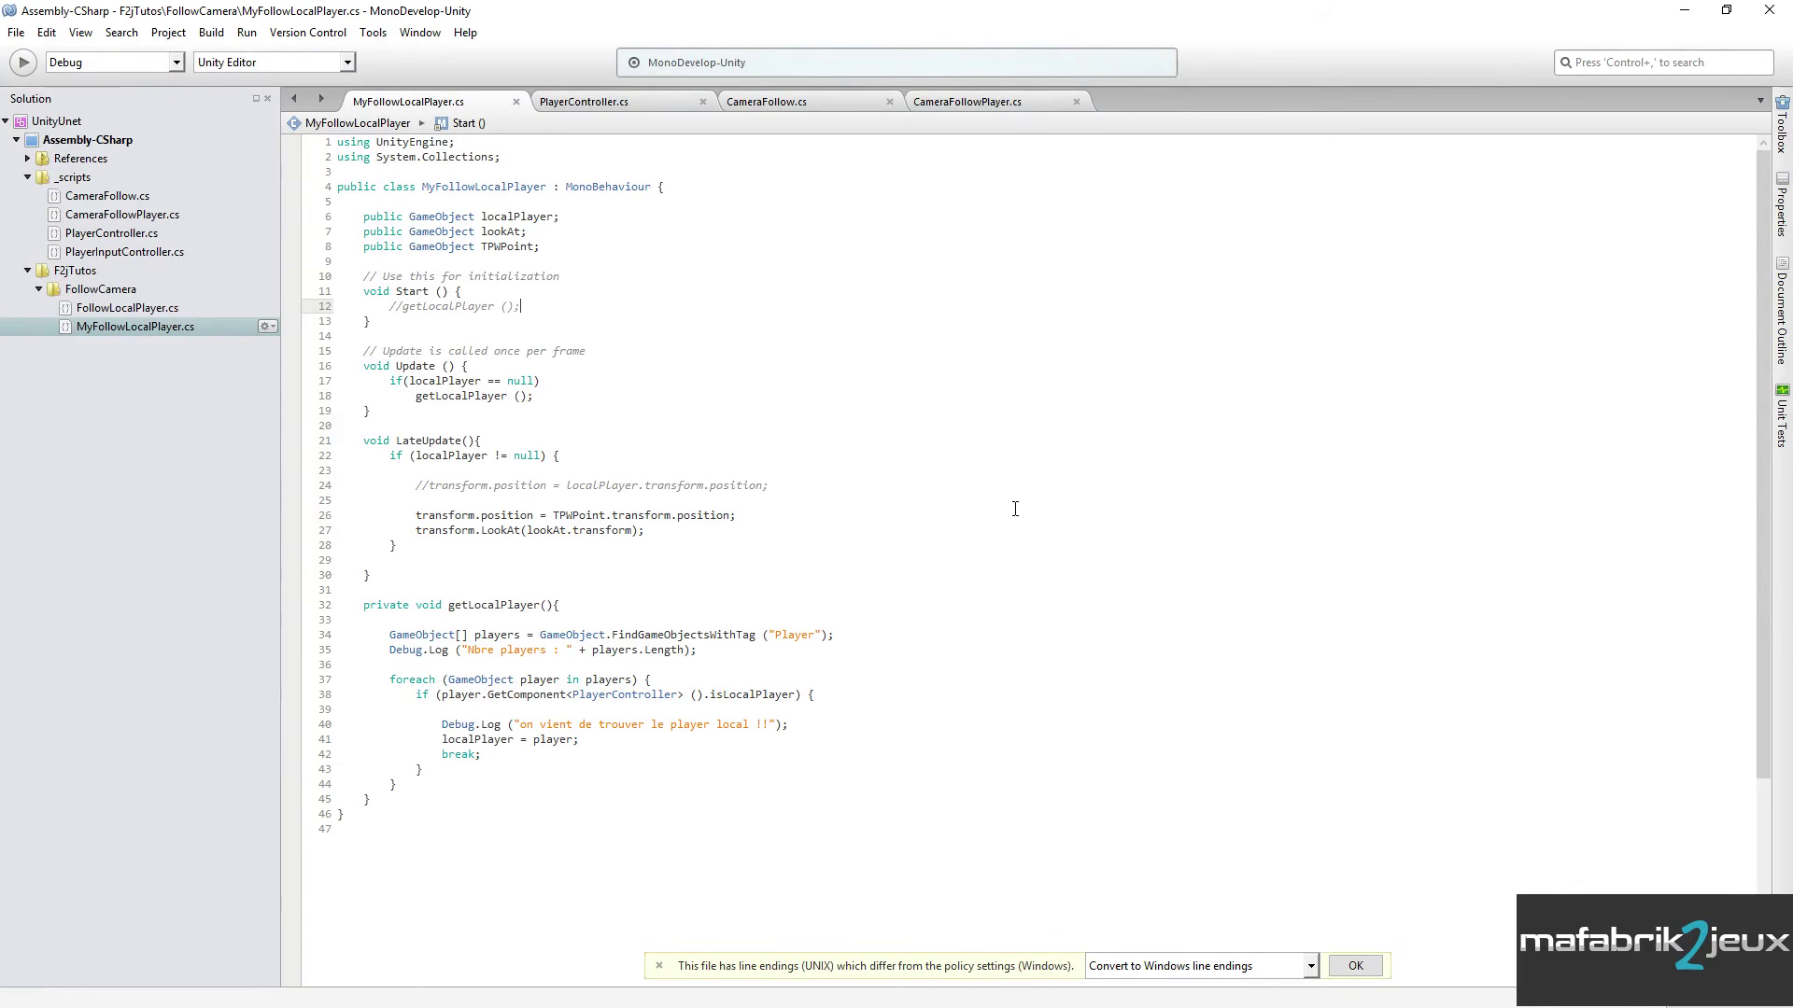
- Add a new line 25 after line 24 beginning with TPWPoint
click(428, 455)
click(780, 487)
key(Return)
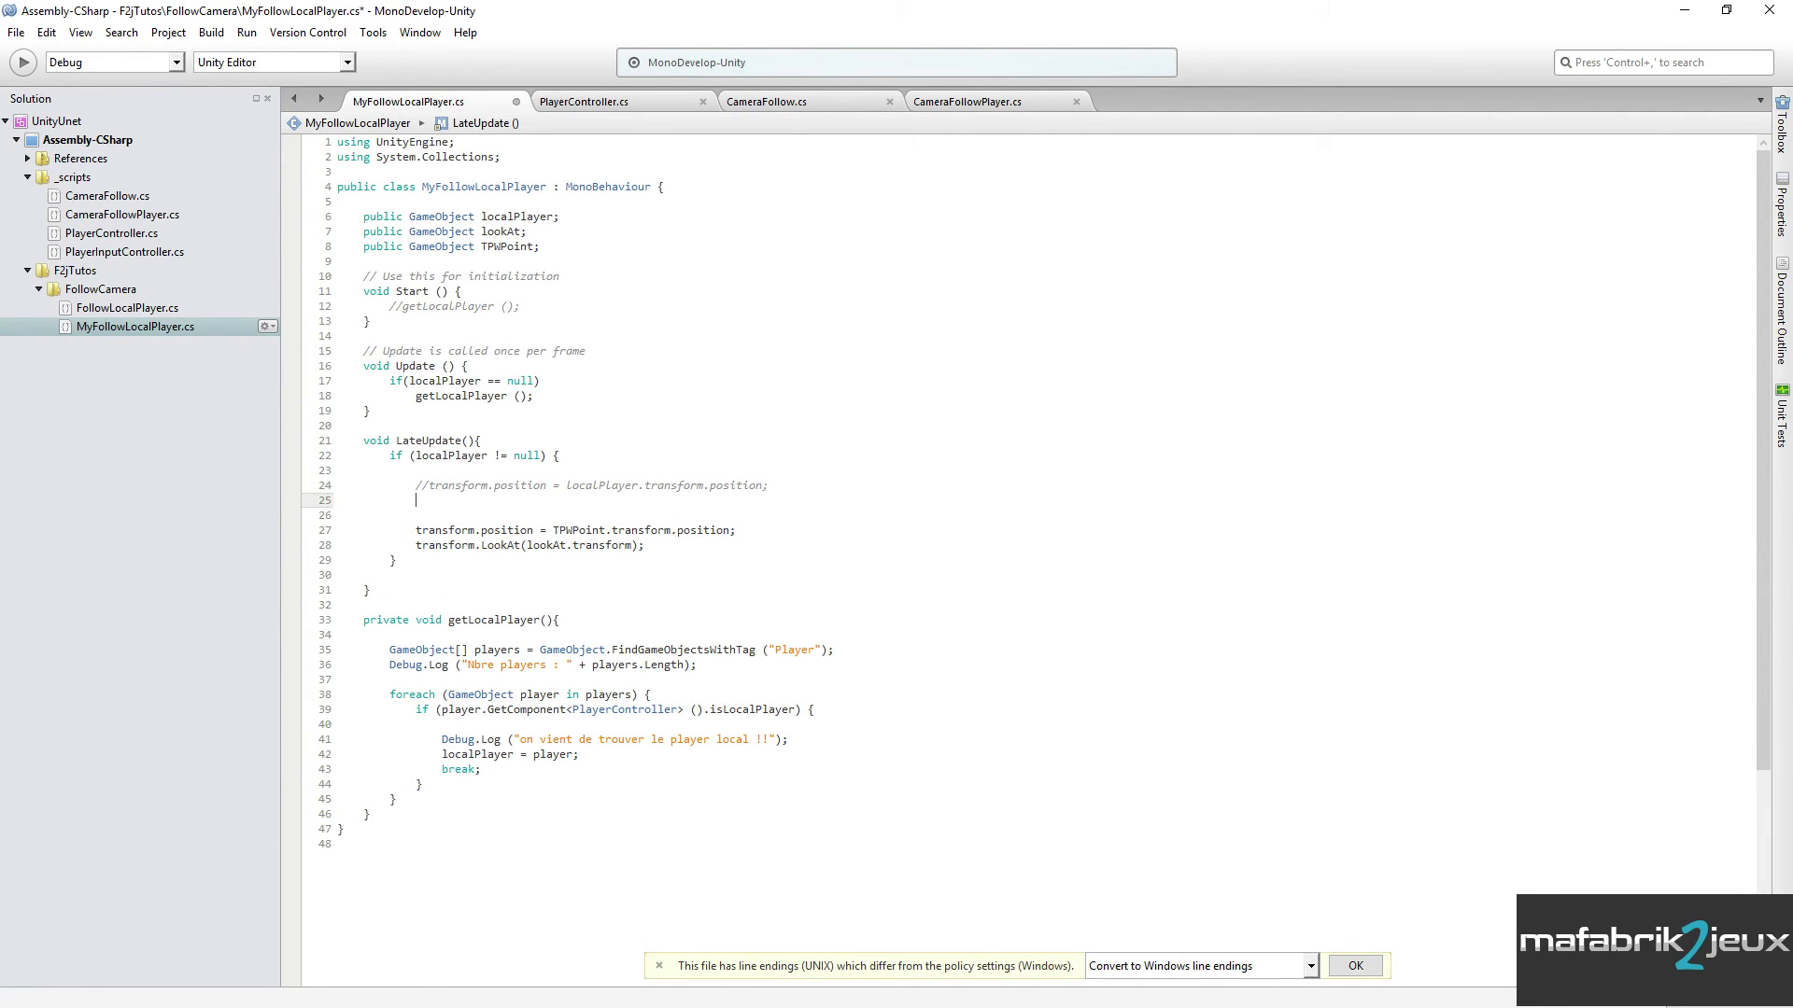
text(GameO)
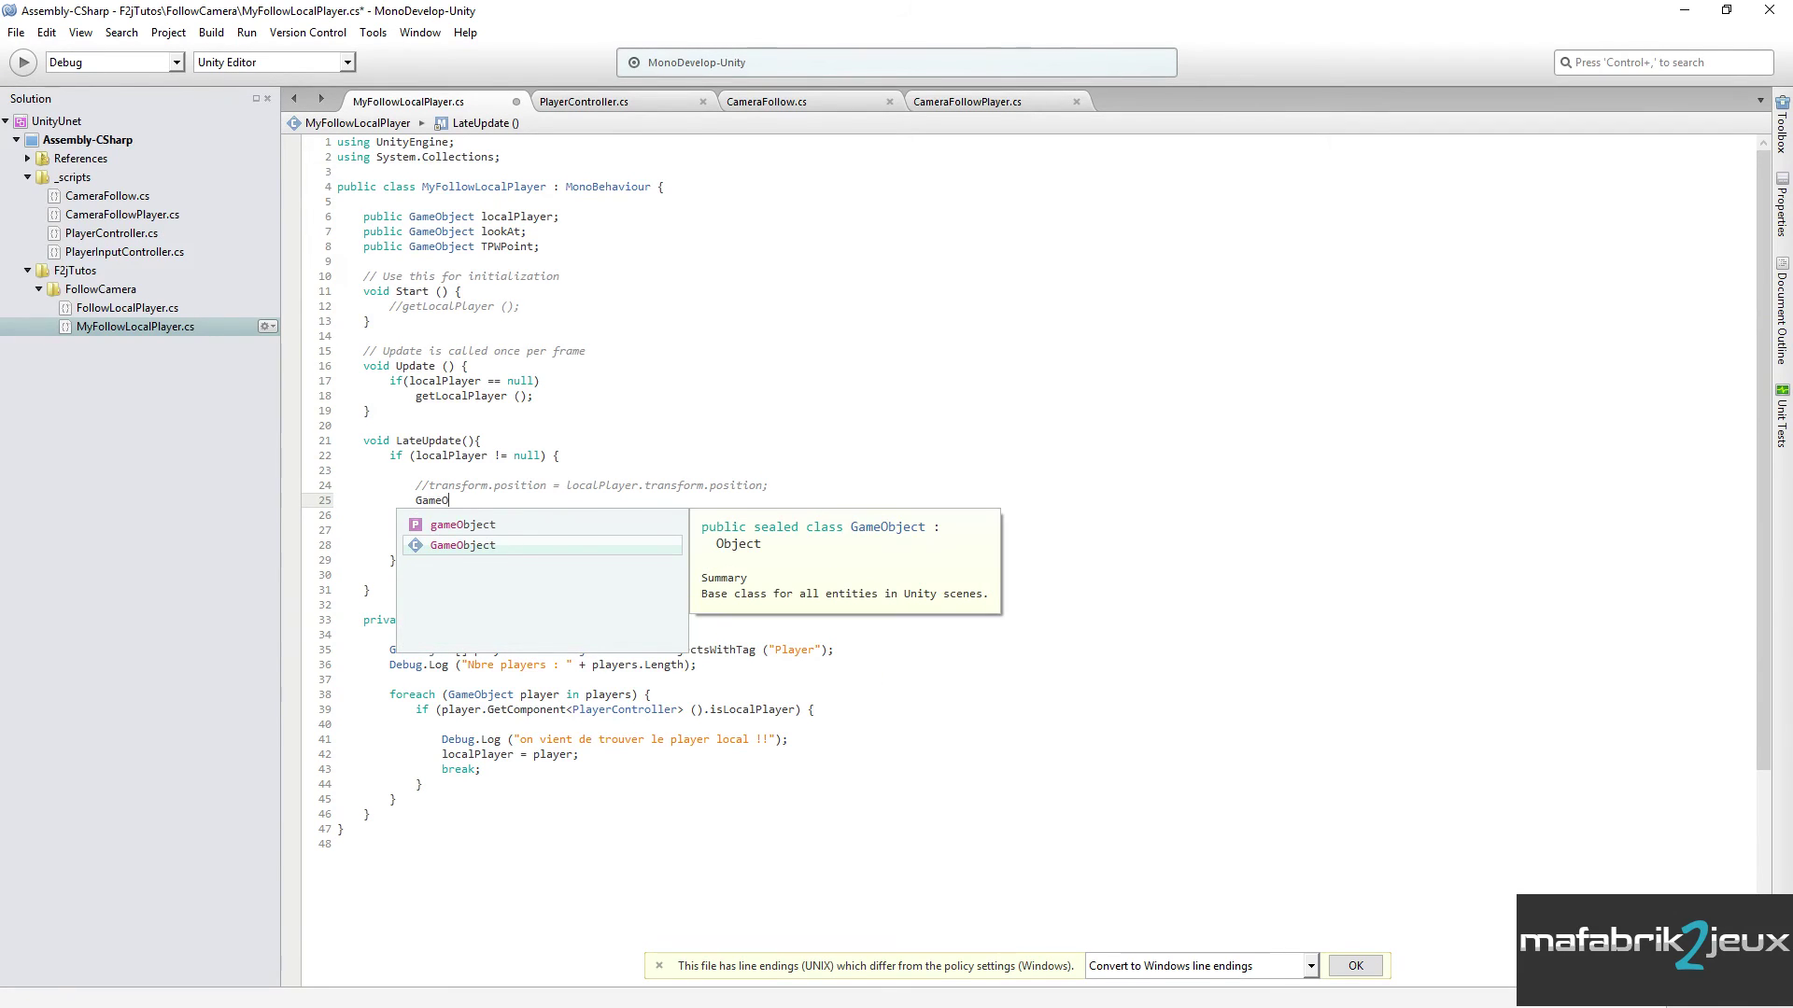
text(bject)
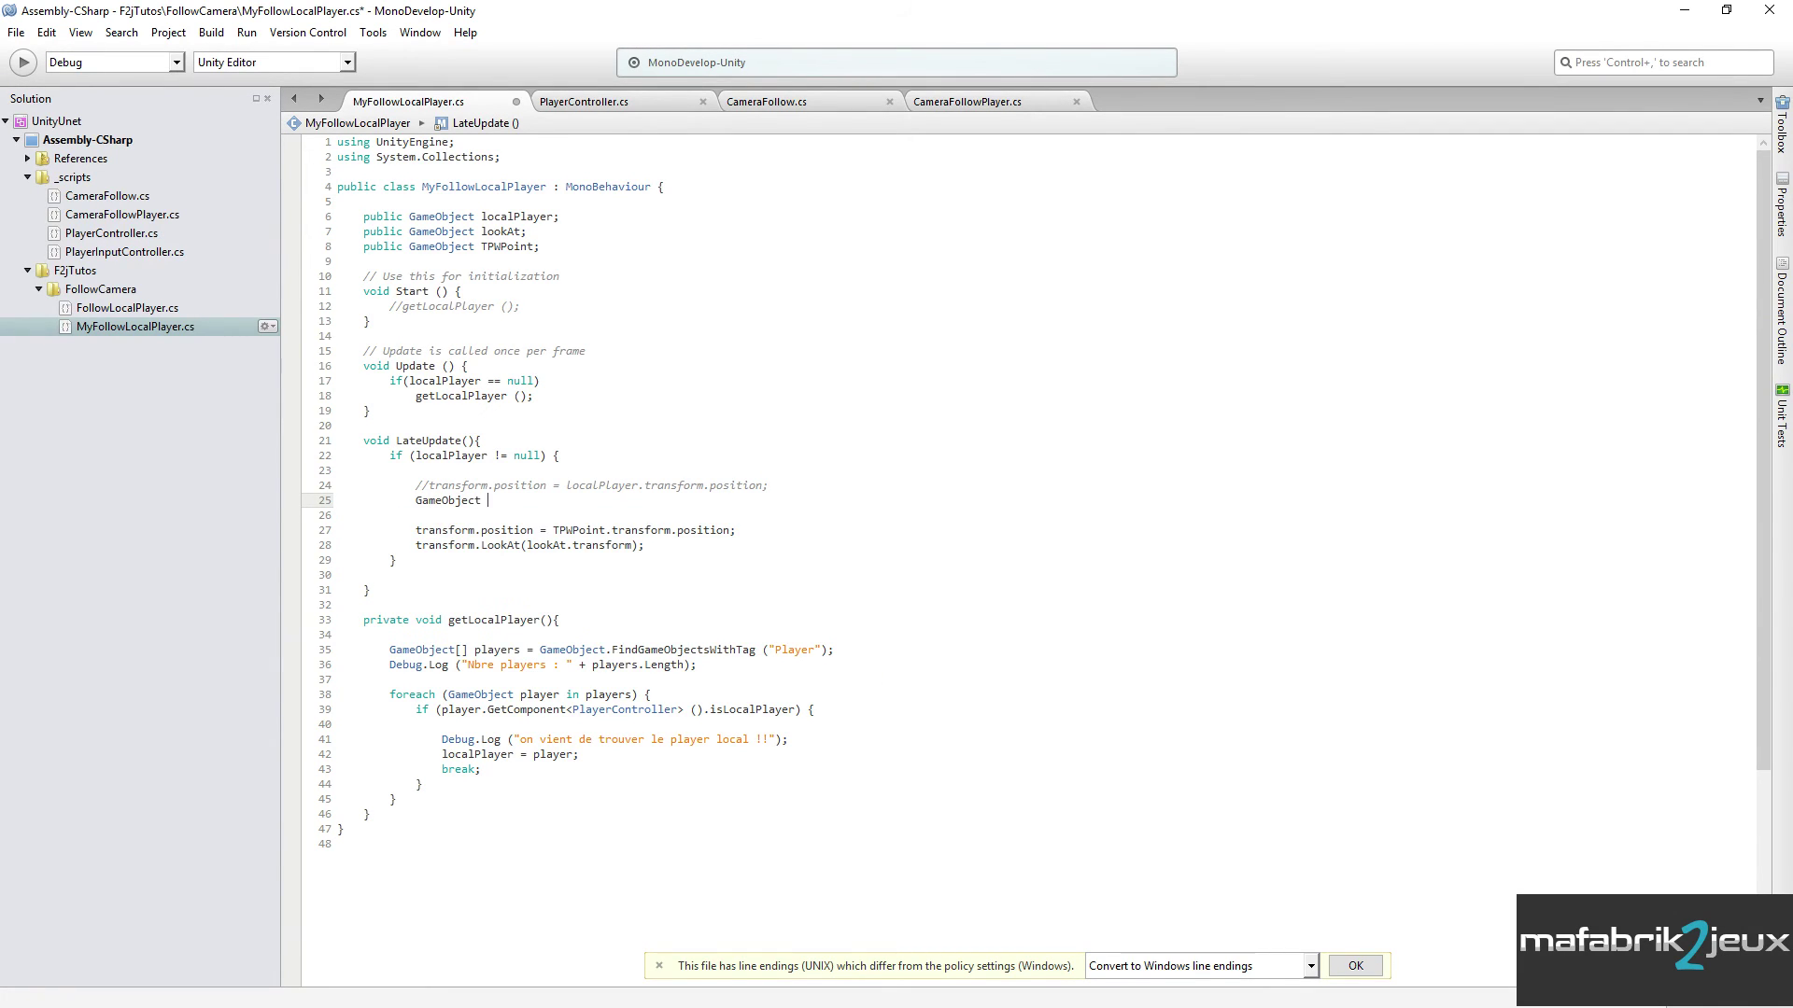
double_click(494, 234)
double_click(495, 247)
key(ctrl+c)
double_click(460, 500)
key(ctrl+v)
- Complete it as TPWPoint = localPlayer.transform.GetChild(1); using autocomplete
click(451, 457)
double_click(451, 457)
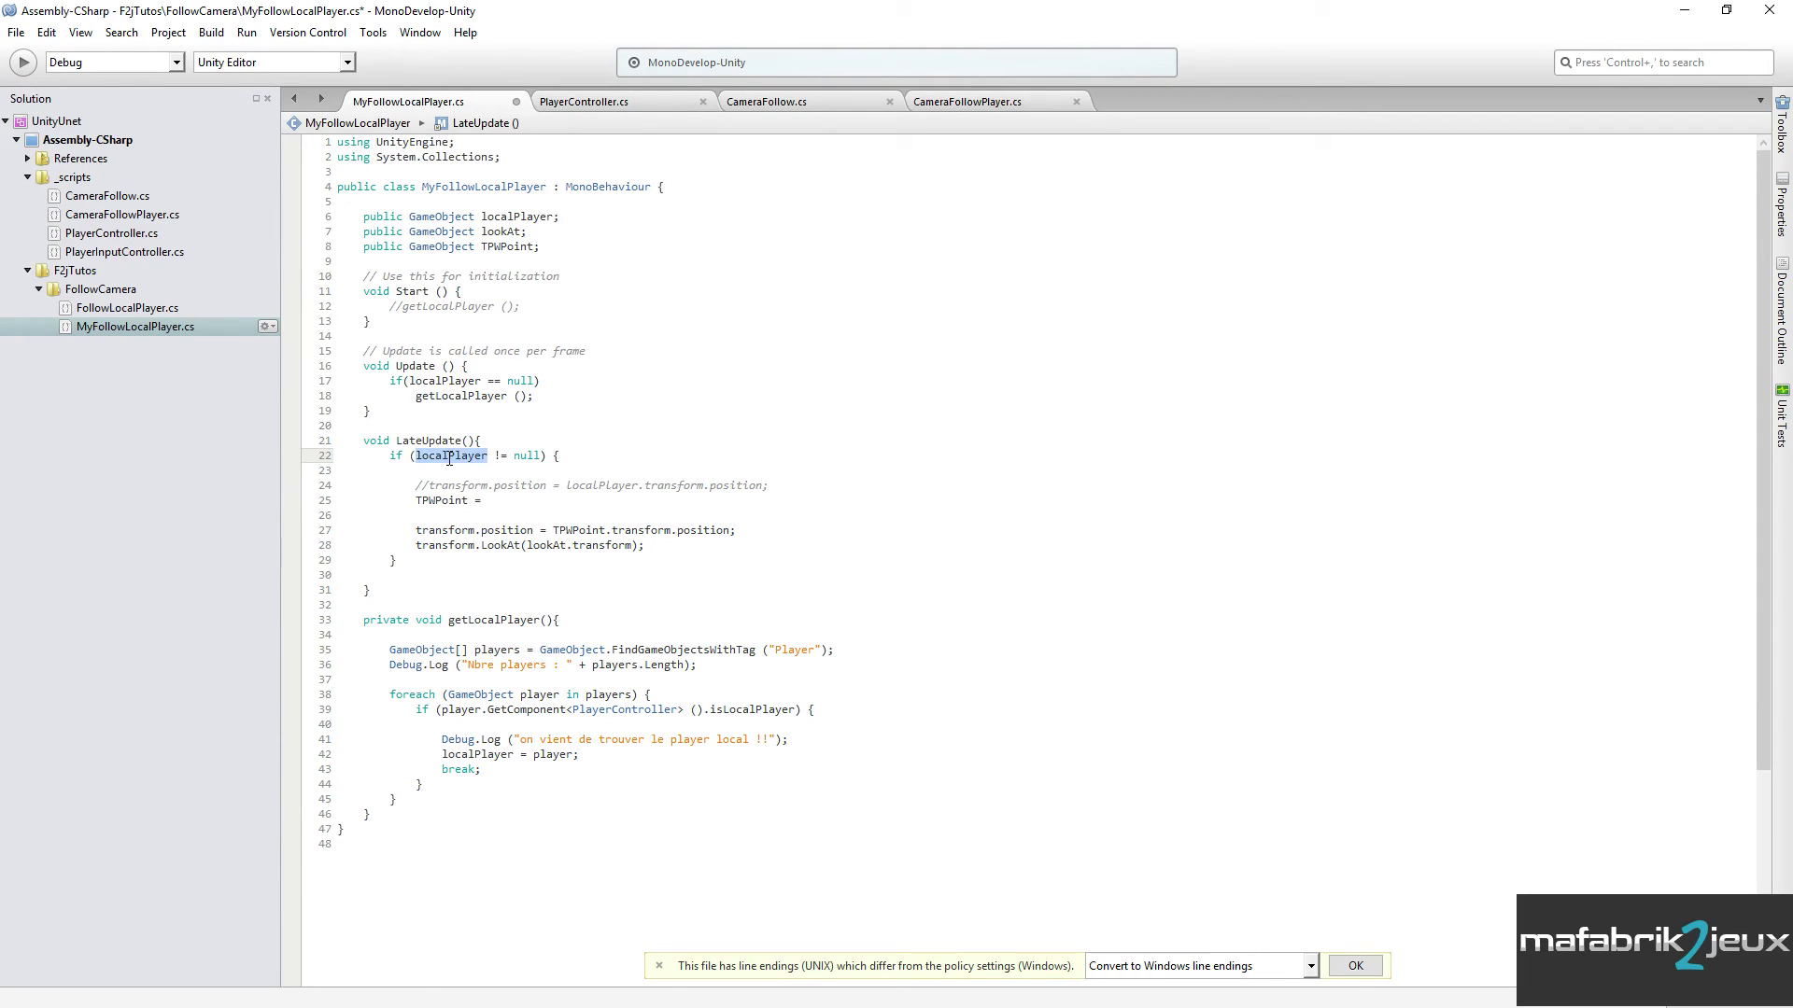
key(ctrl+c)
click(518, 502)
key(ctrl+v)
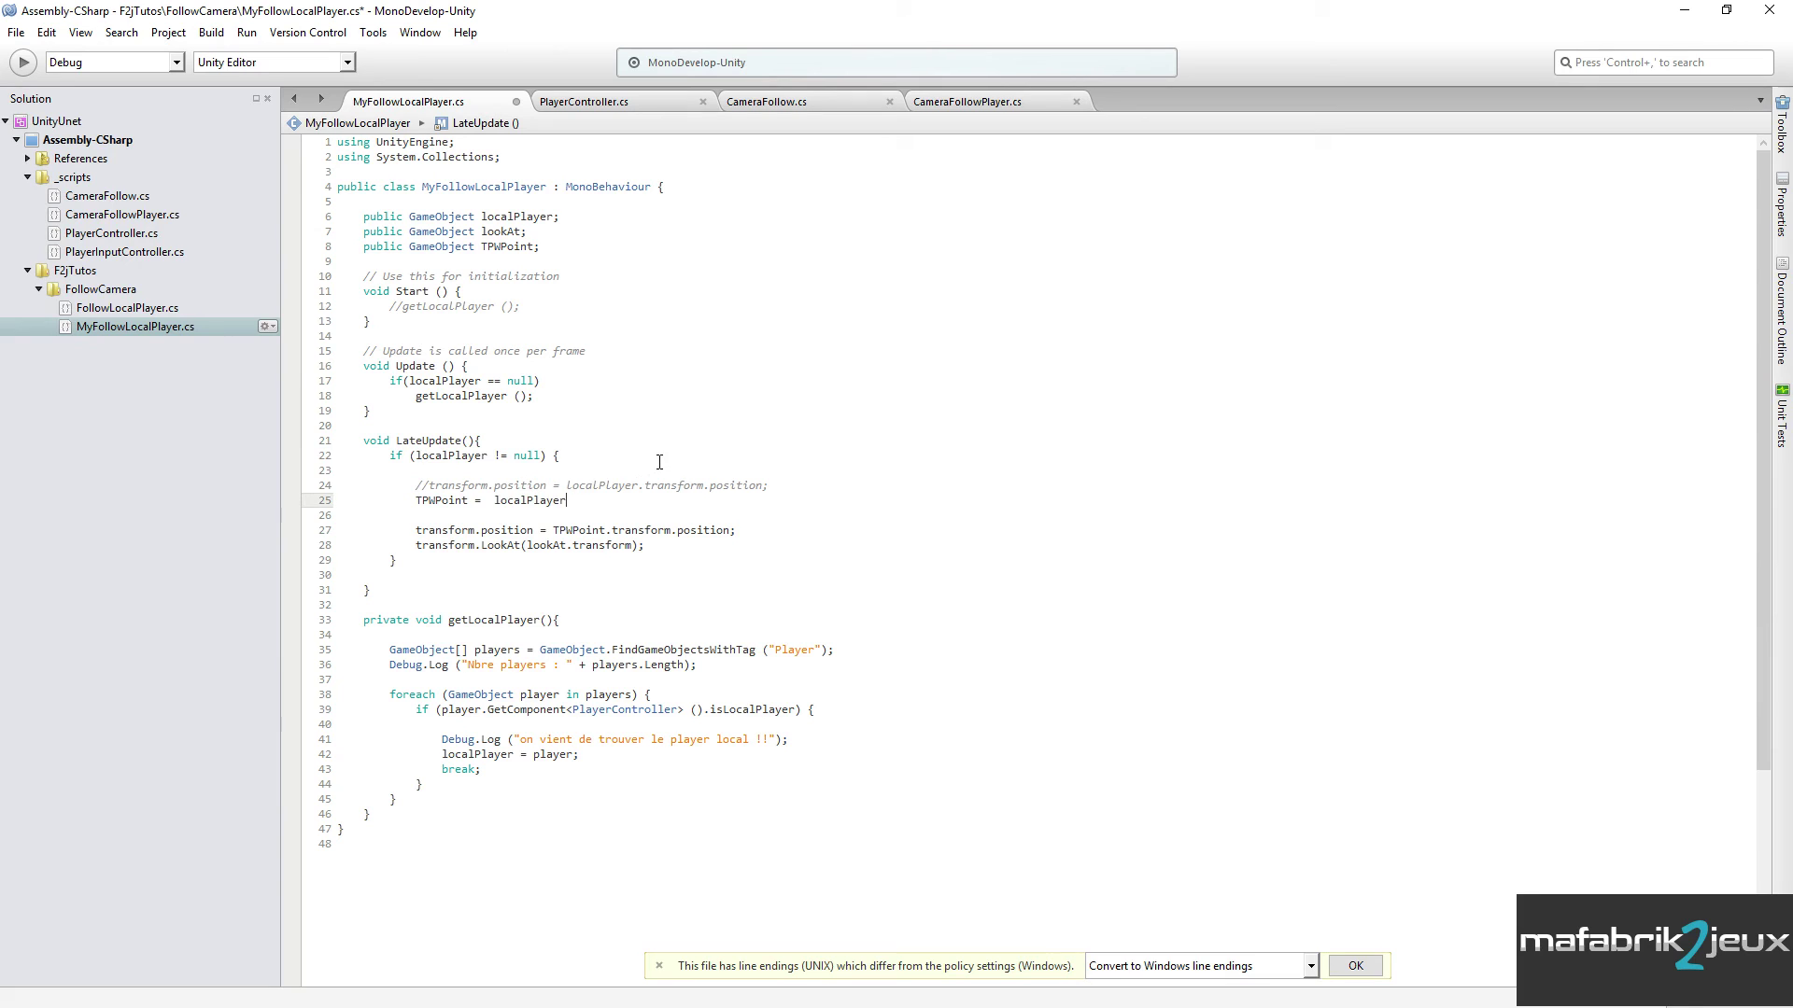
text(.)
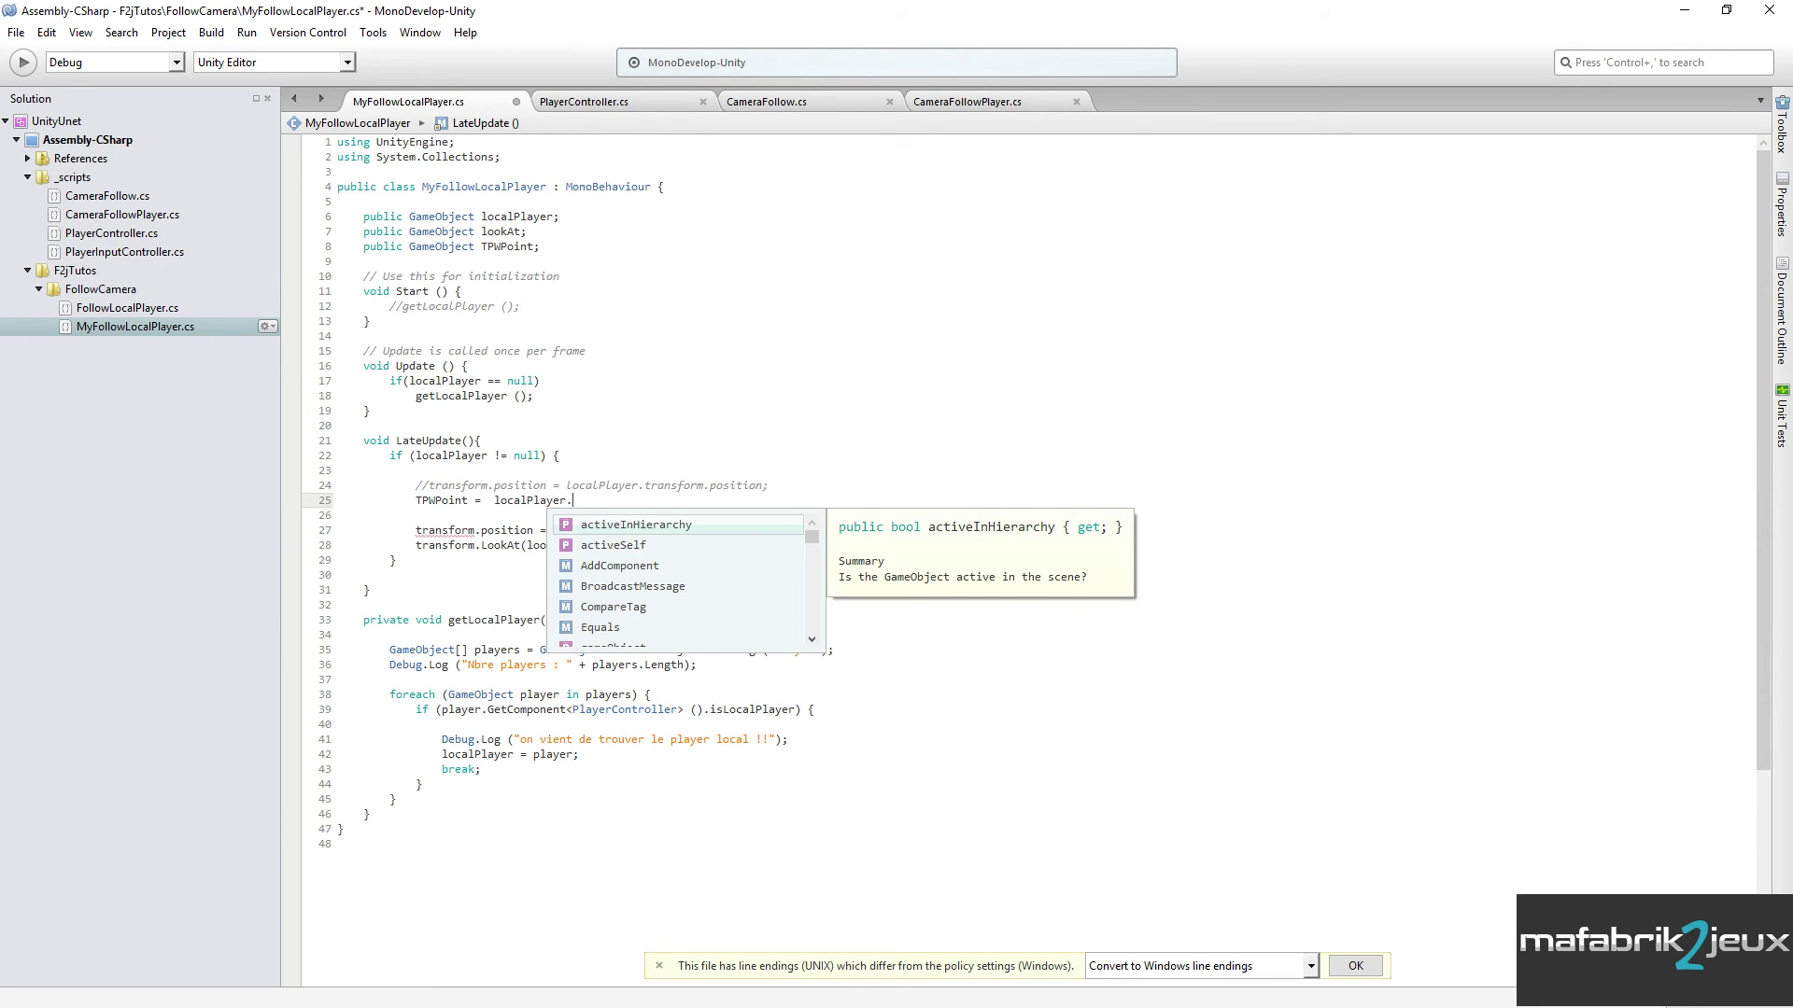
text(tra)
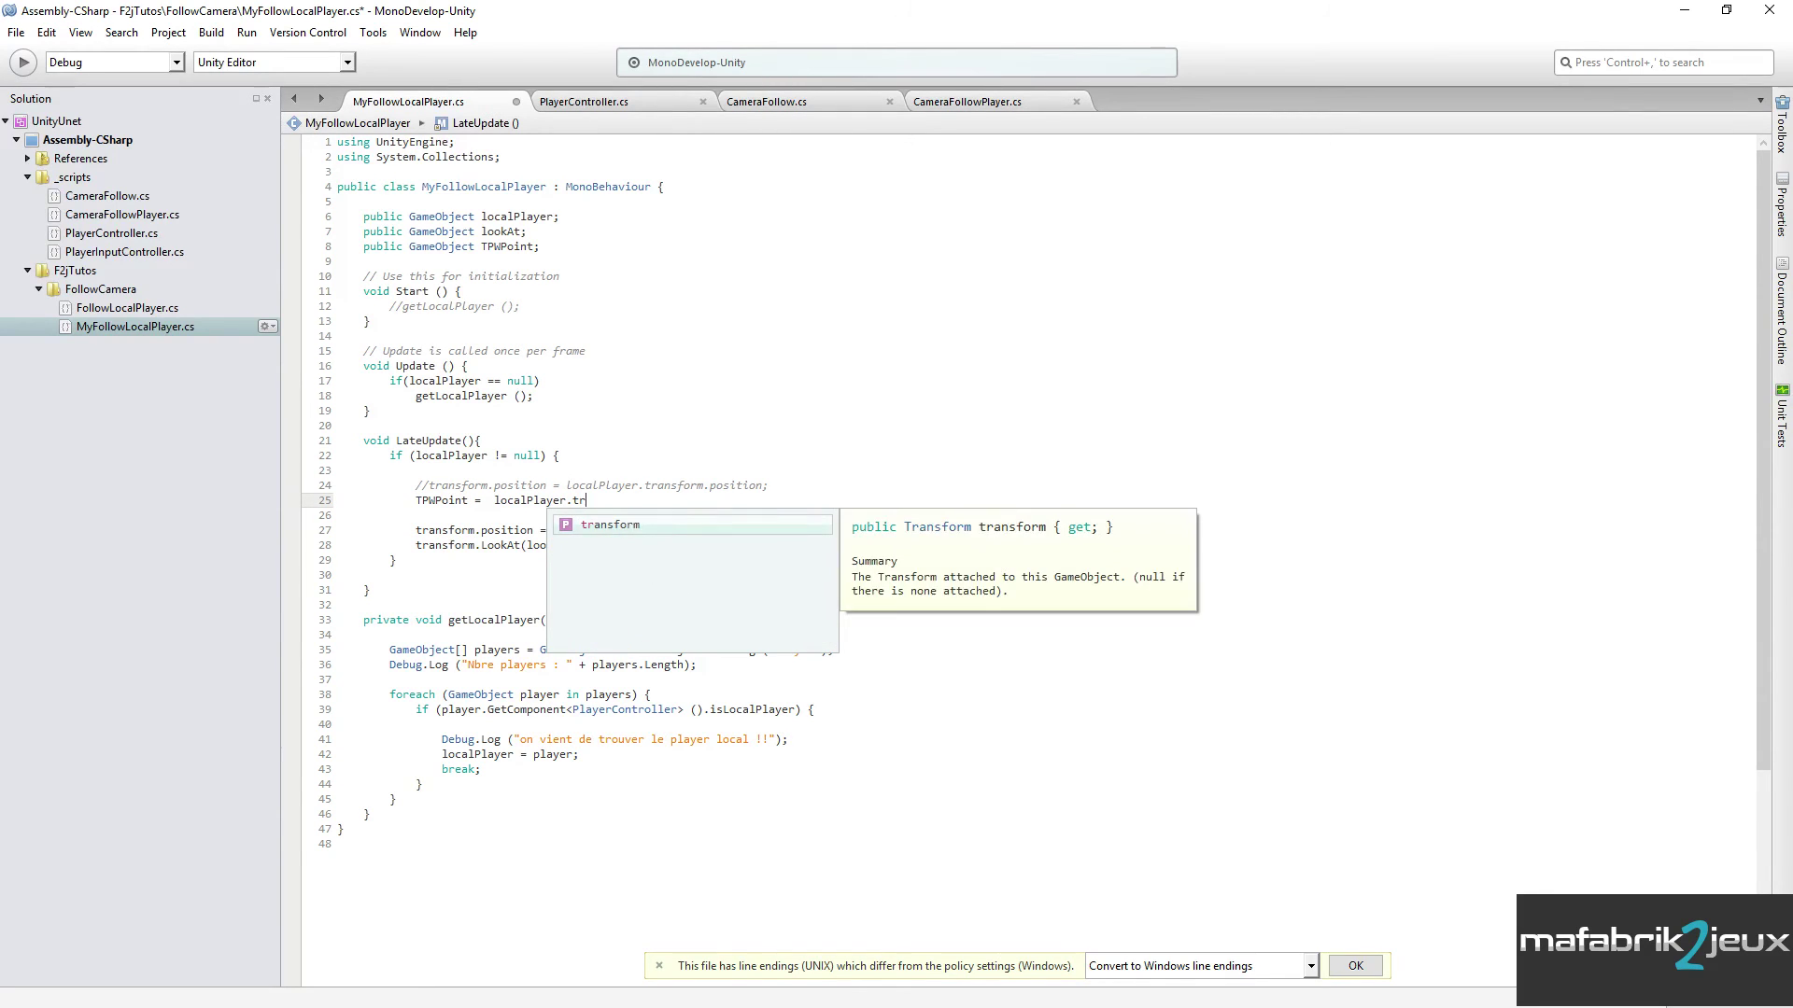
key(Return)
text(.get)
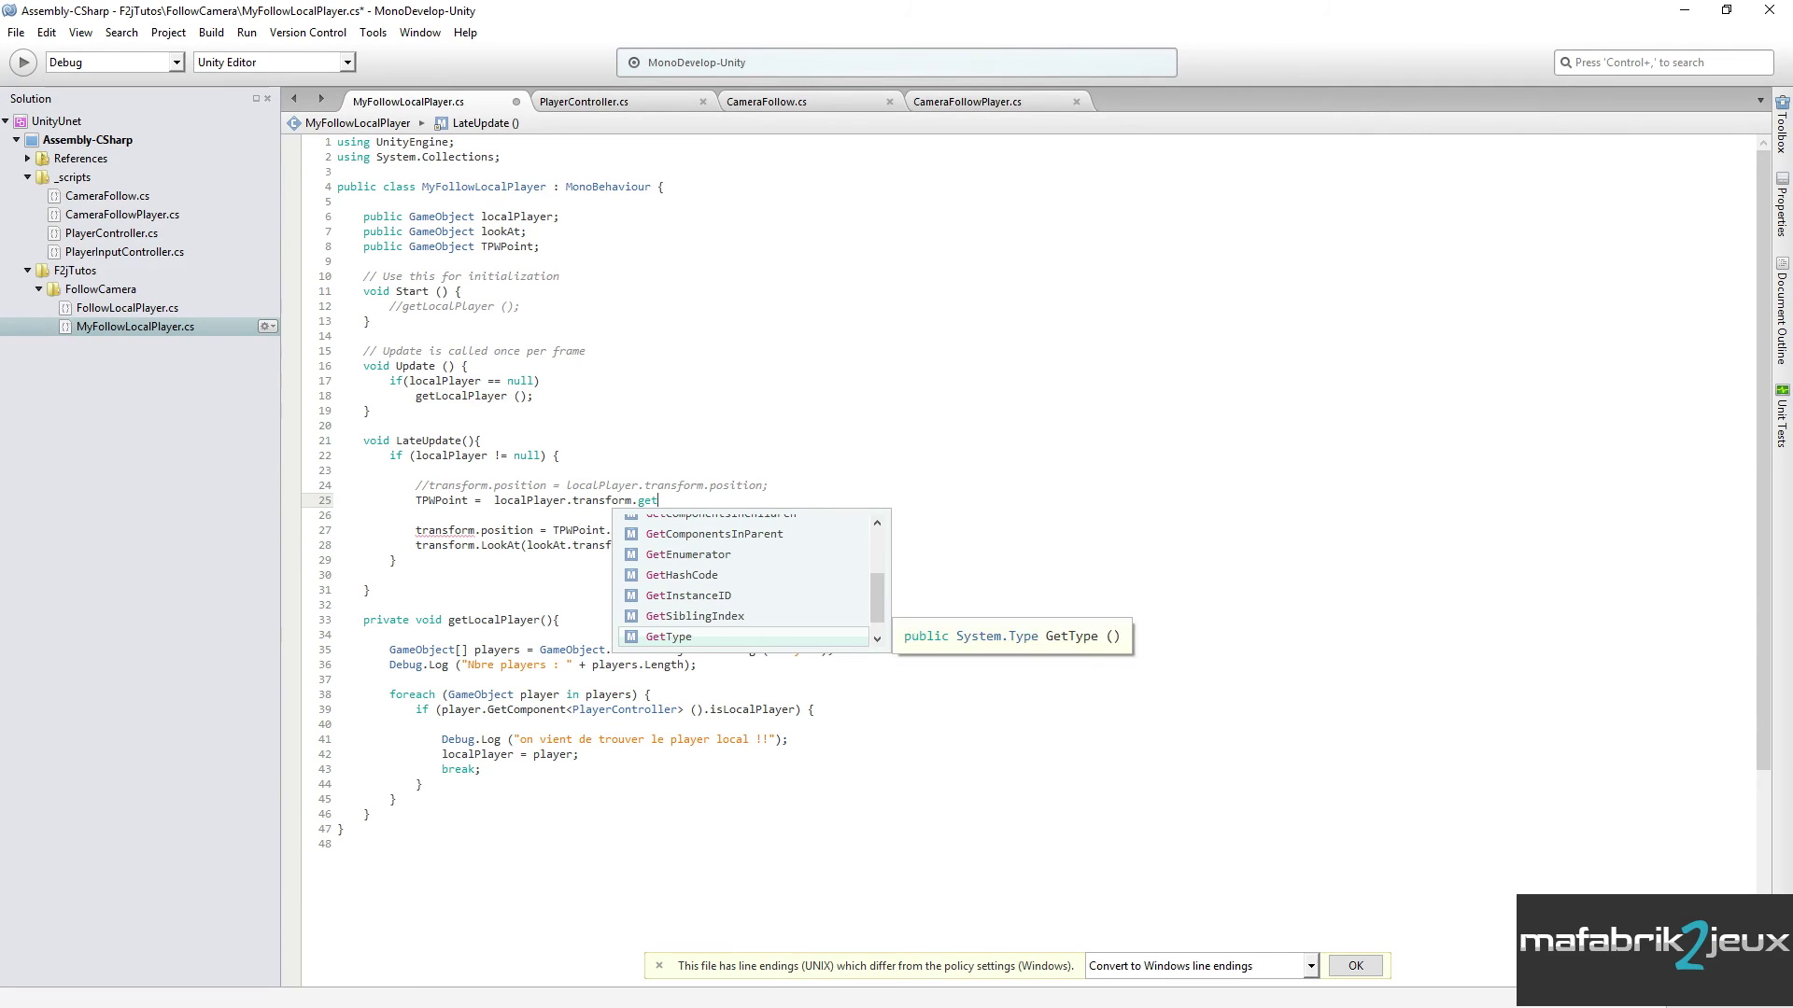
text(C)
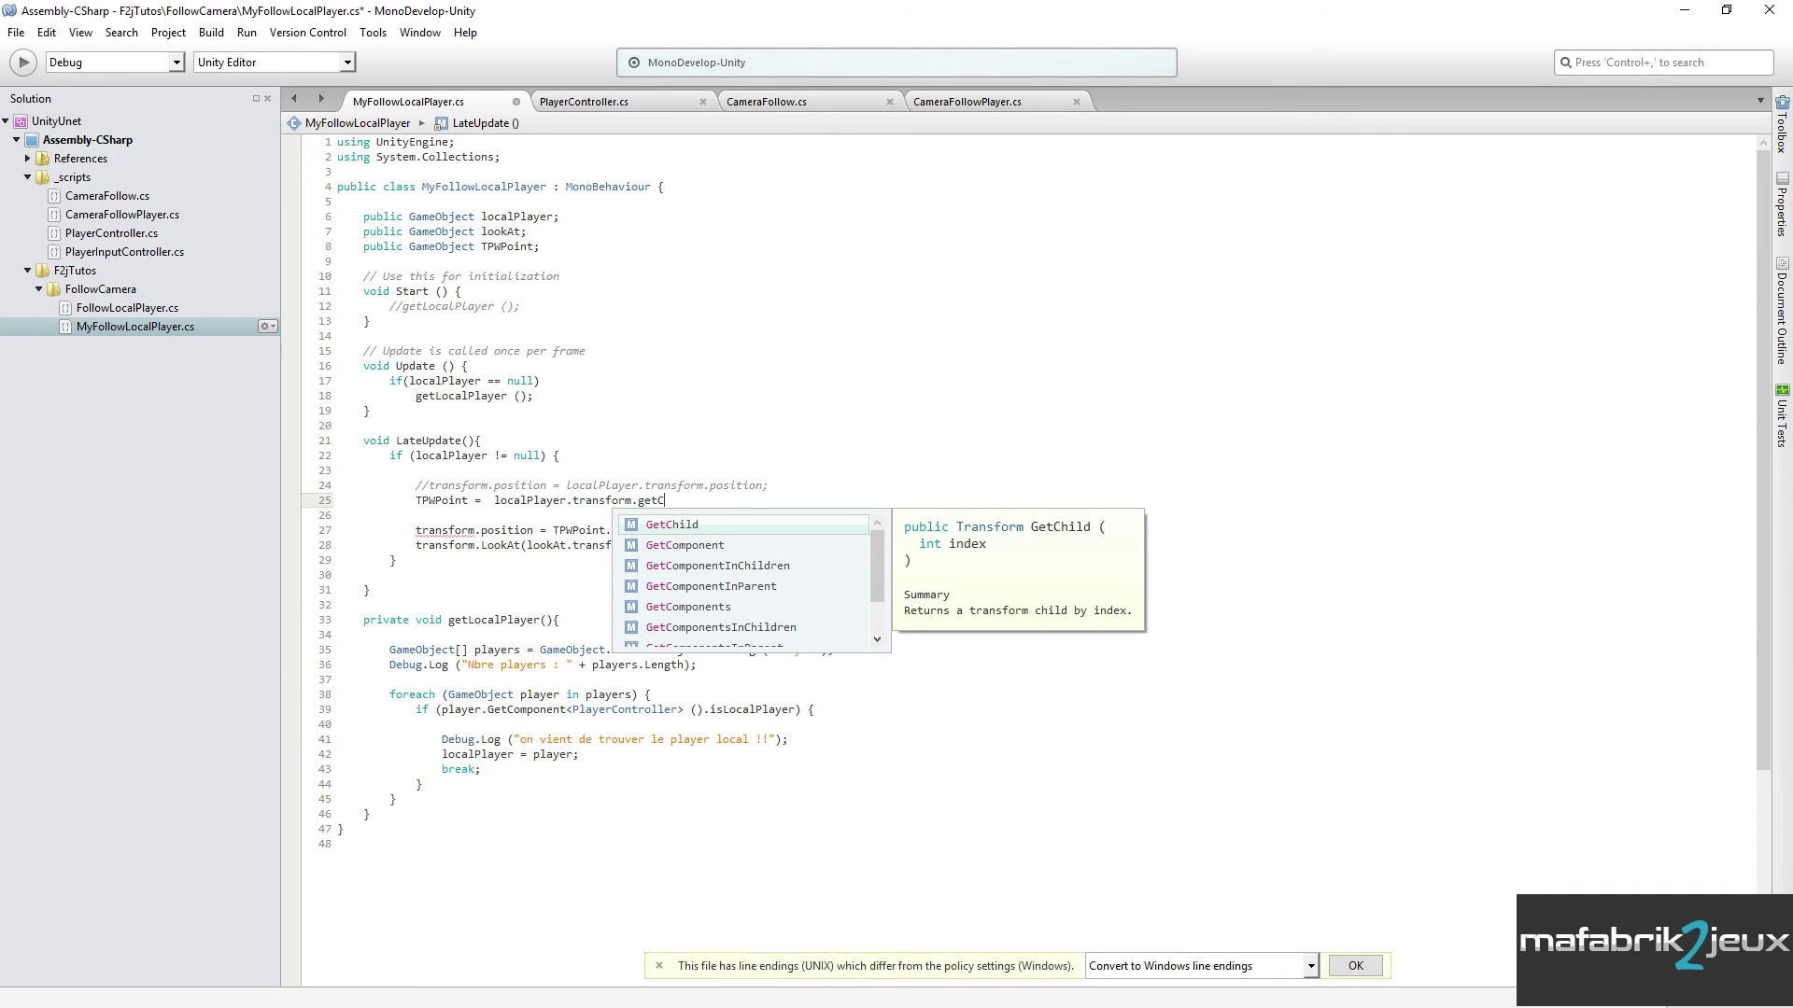
key(Return)
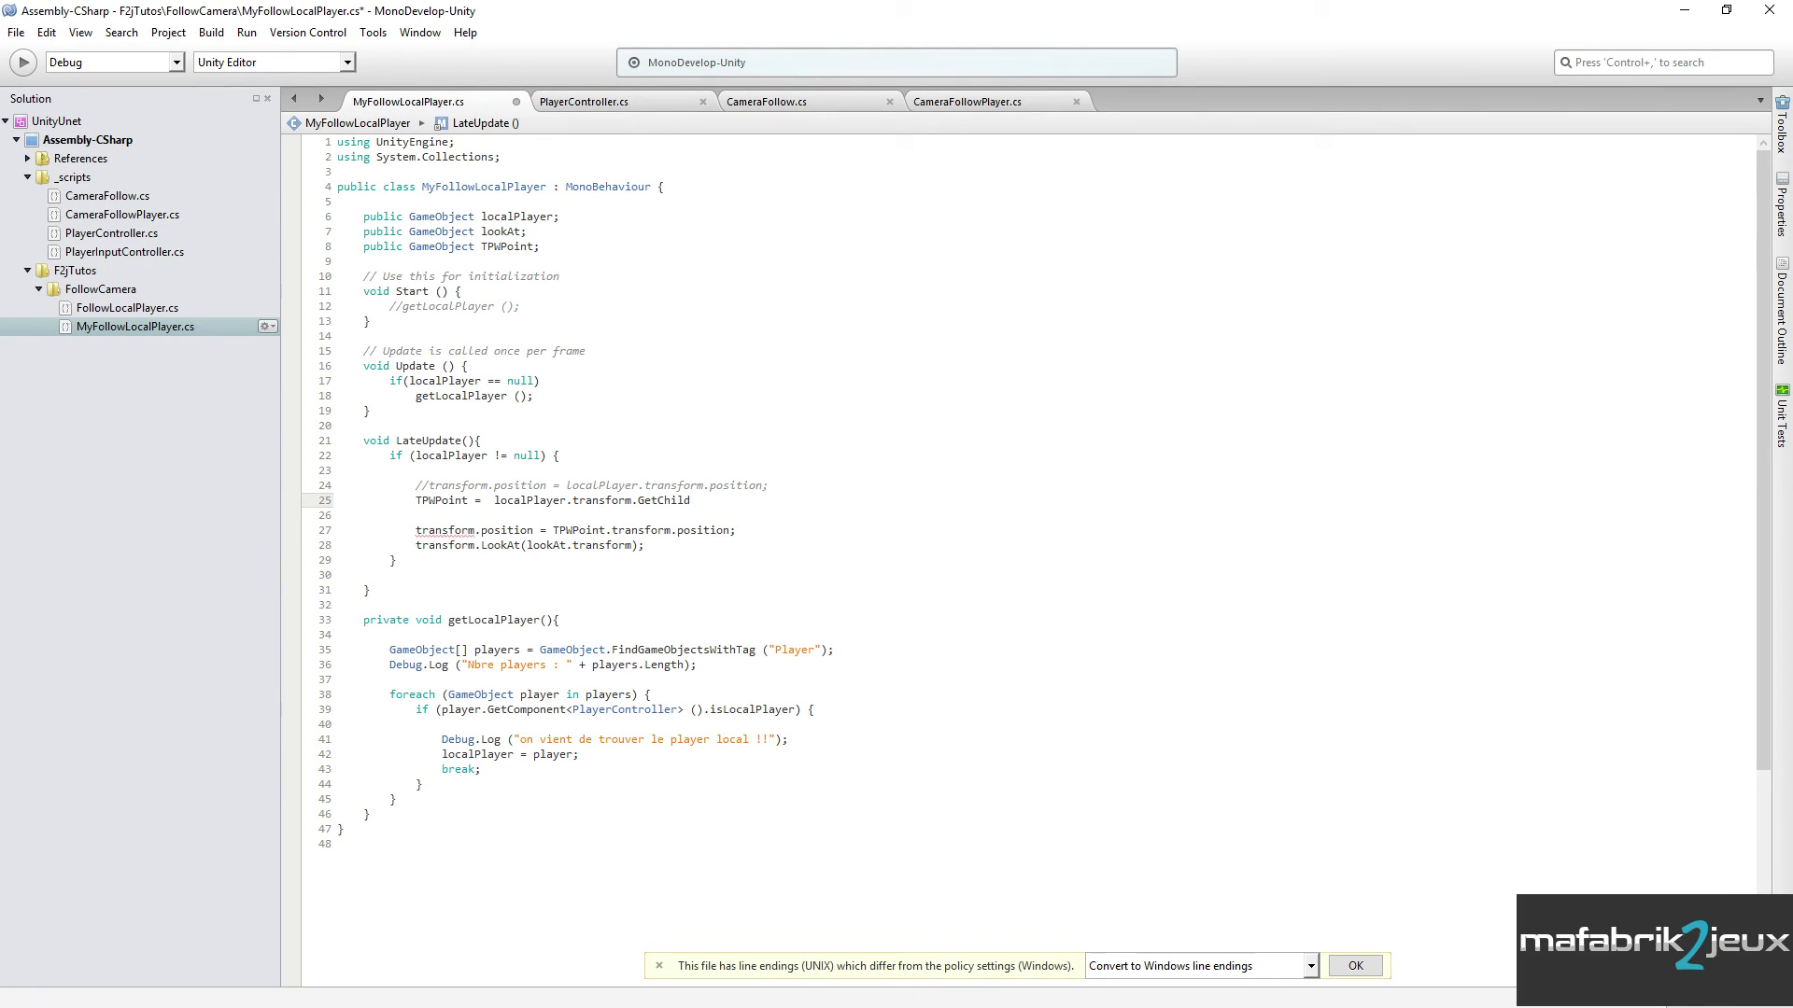
text((1)
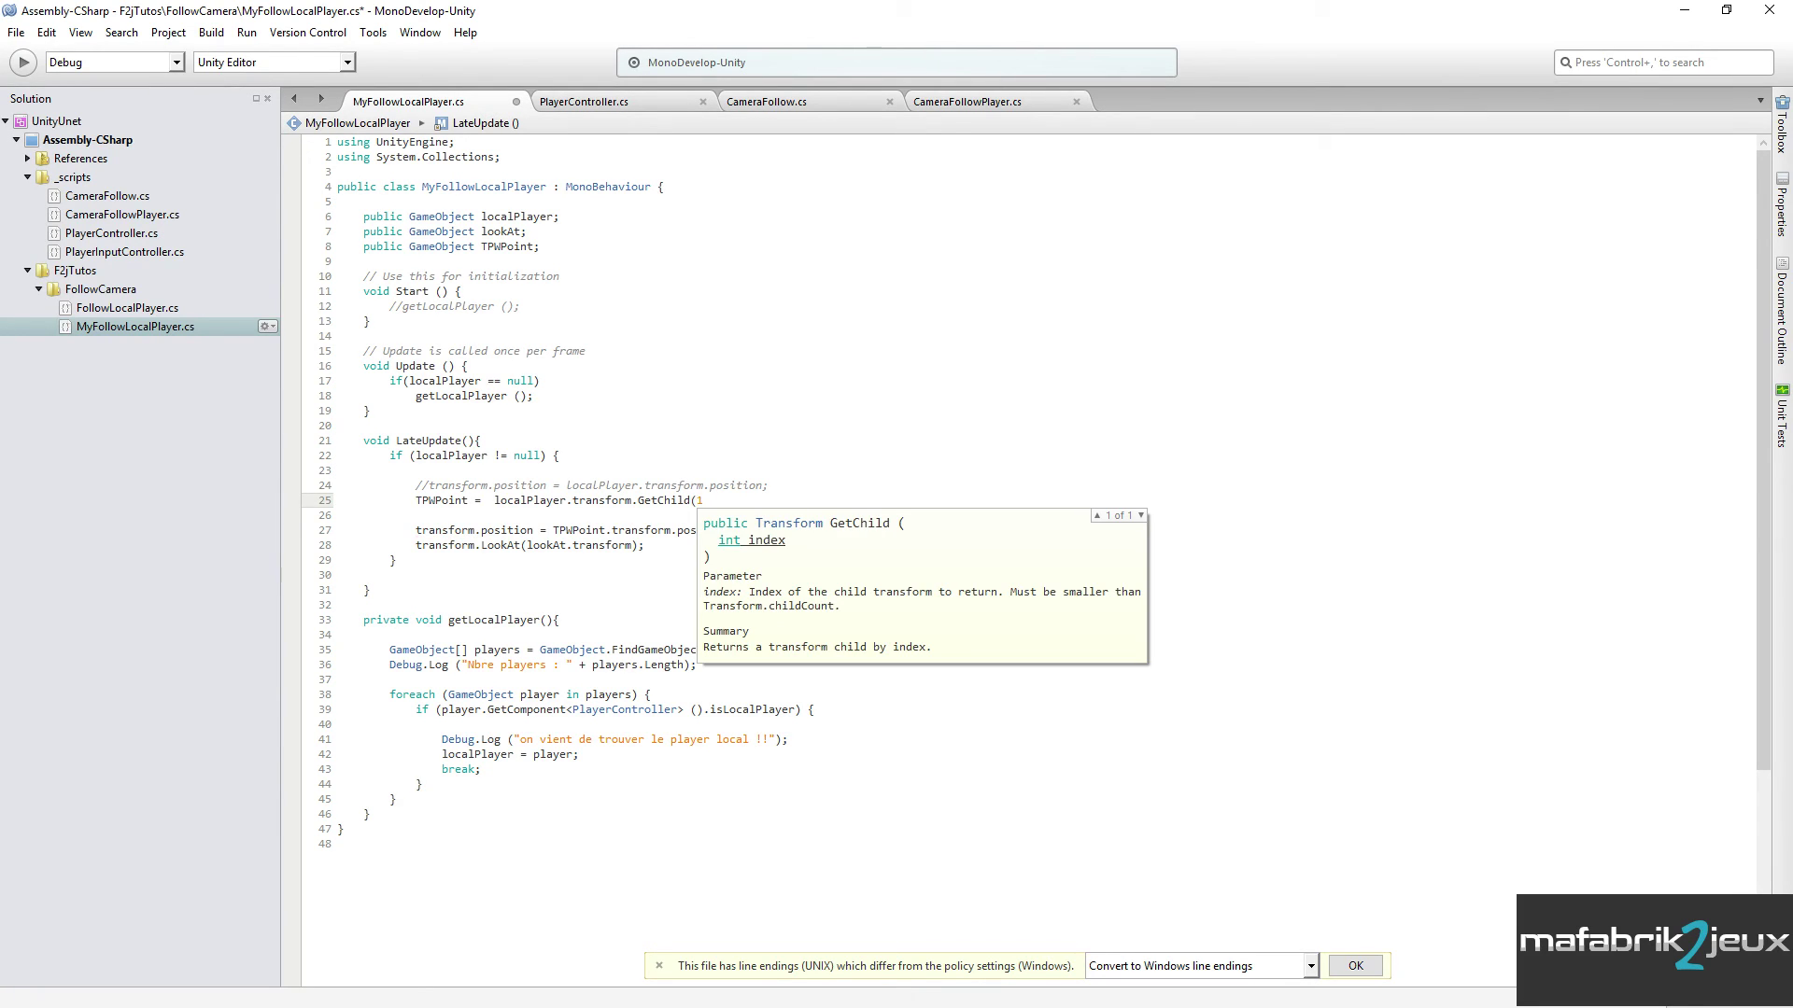
text();)
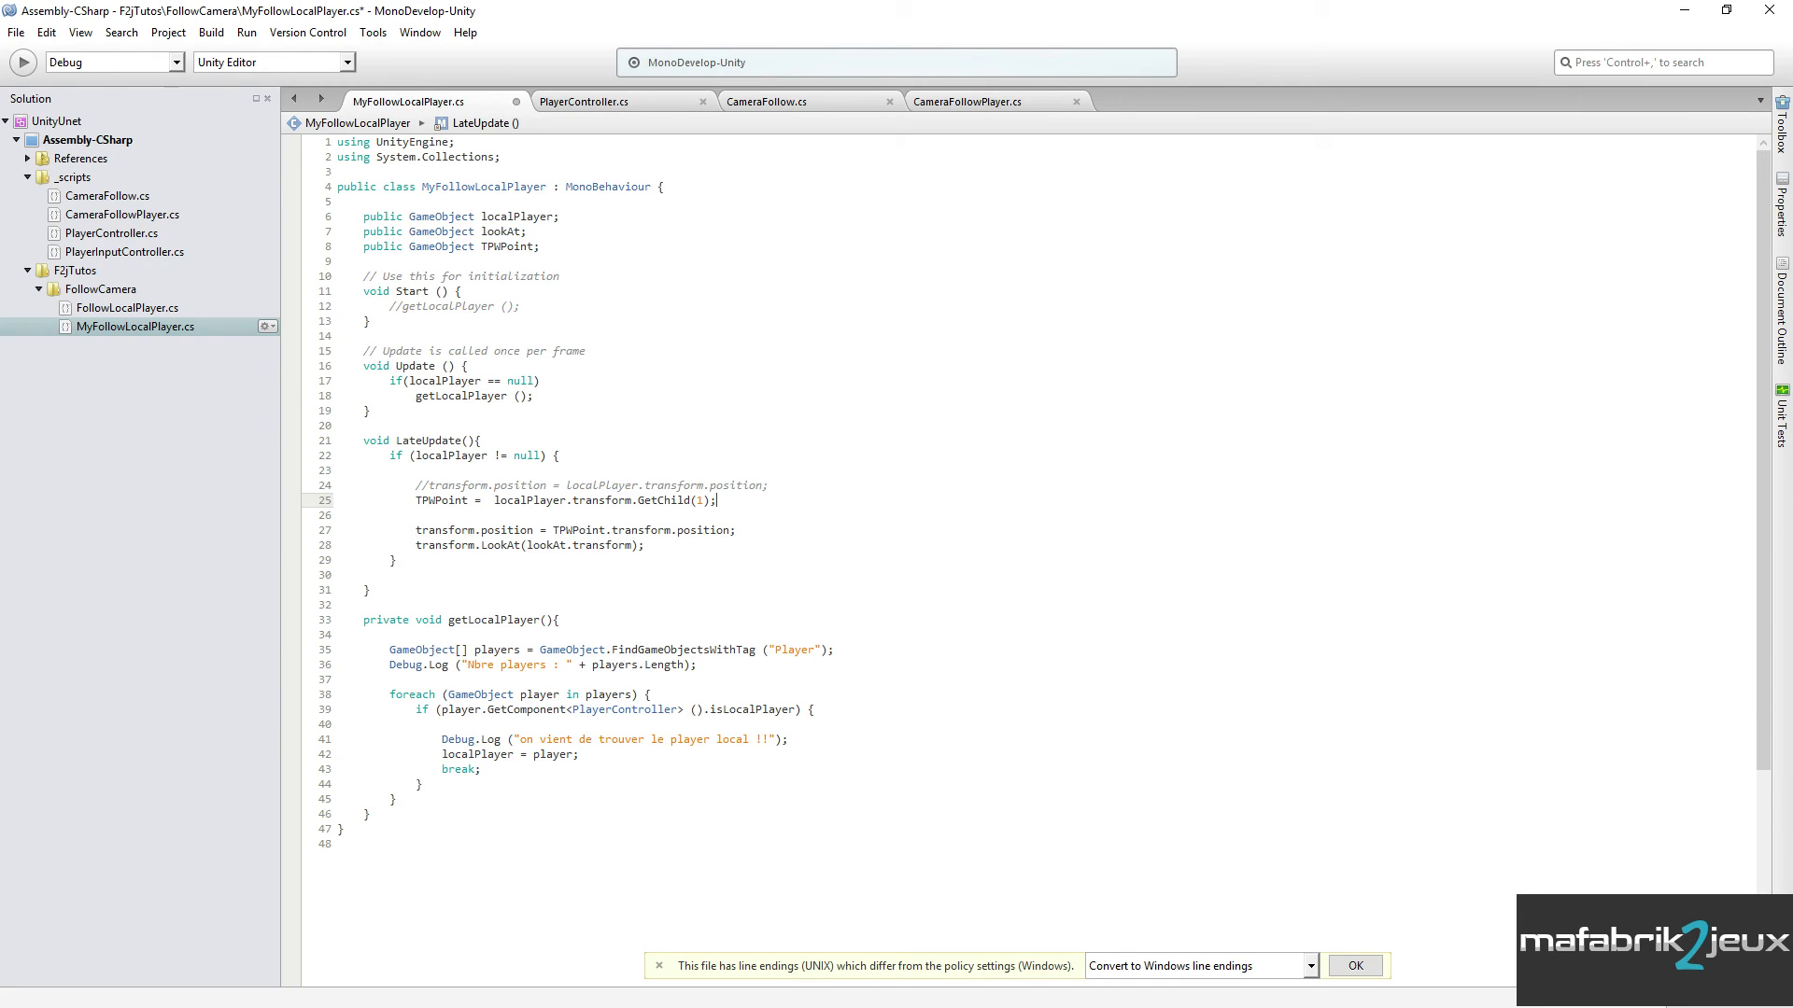
key(Return)
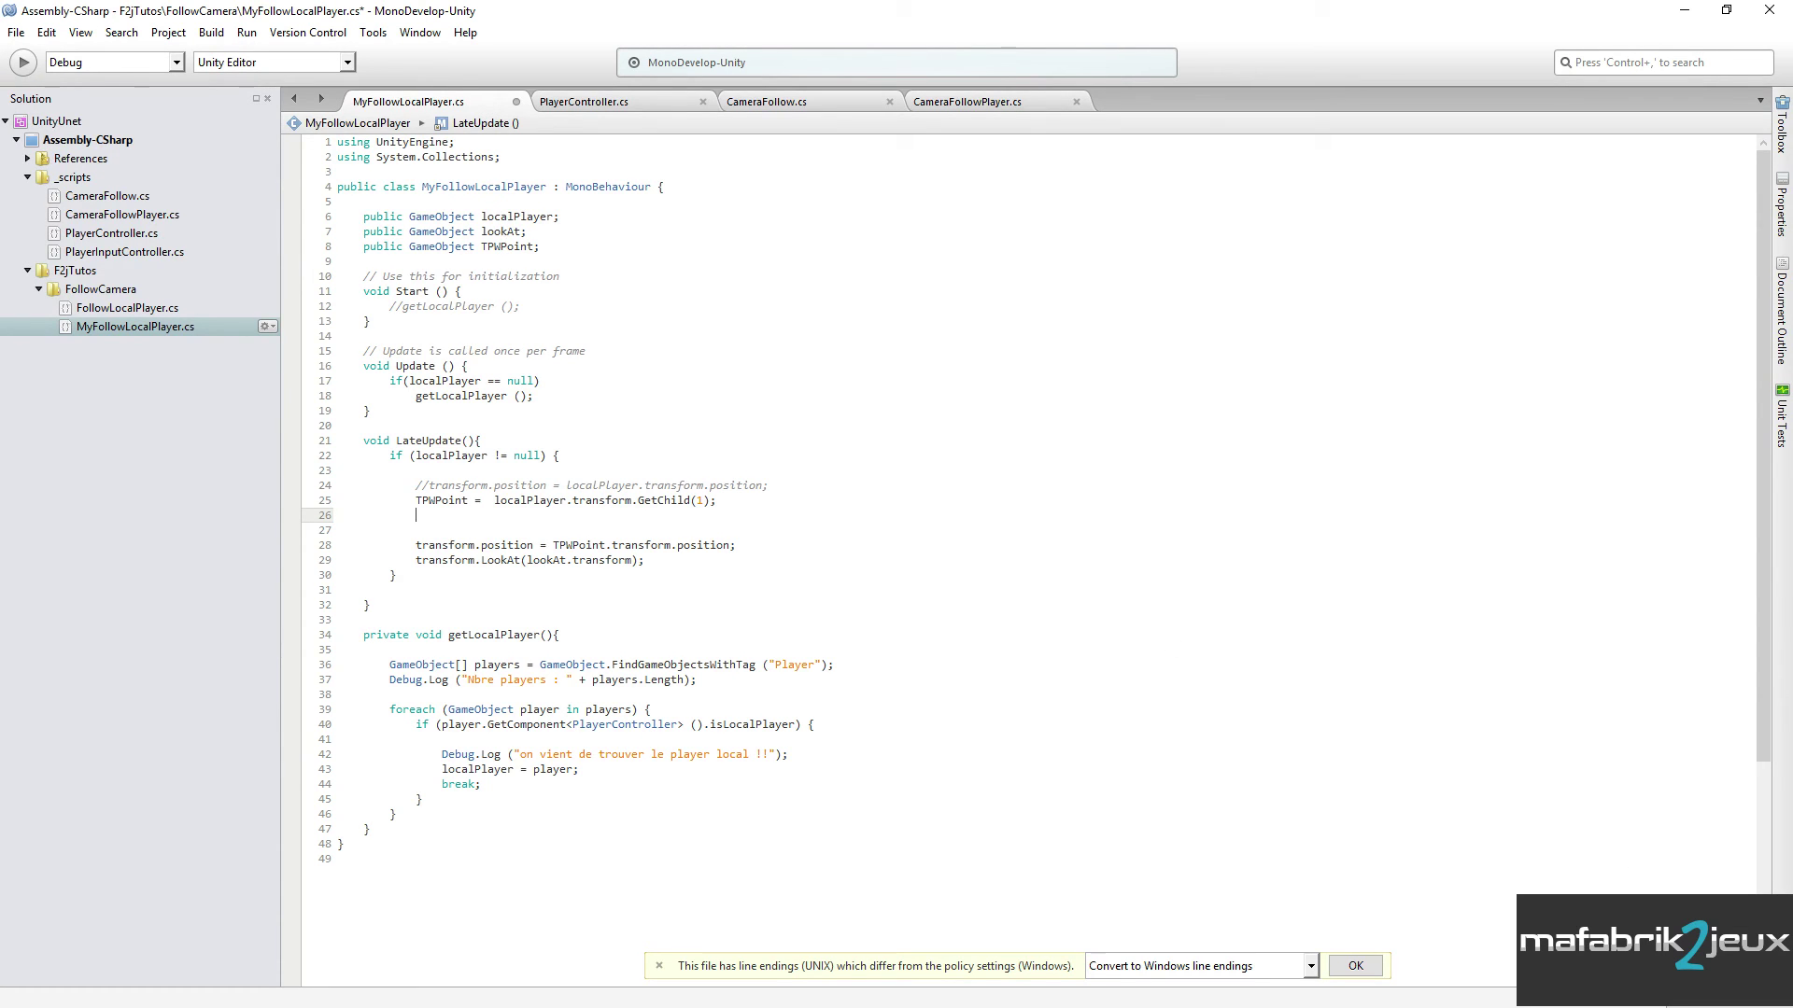
key(alt+Tab)
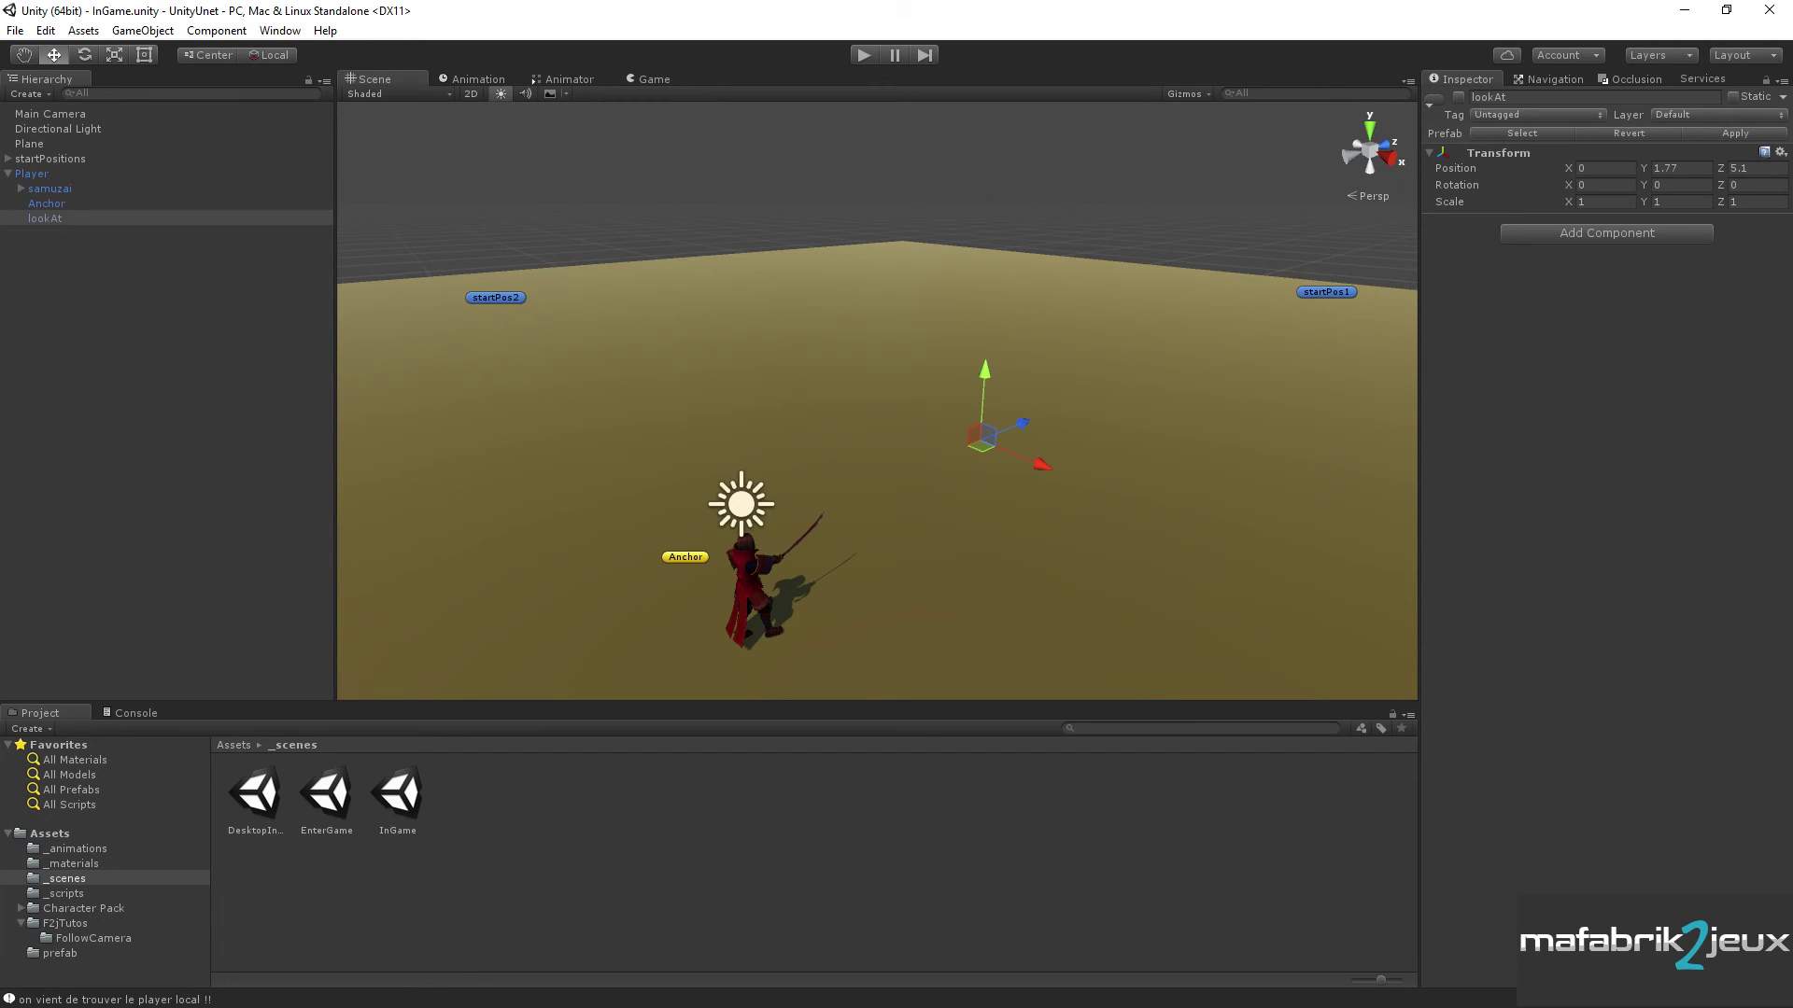
- Change the TPWPoint line's GetChild(1) to GetChild(2)
key(alt+Tab)
click(699, 501)
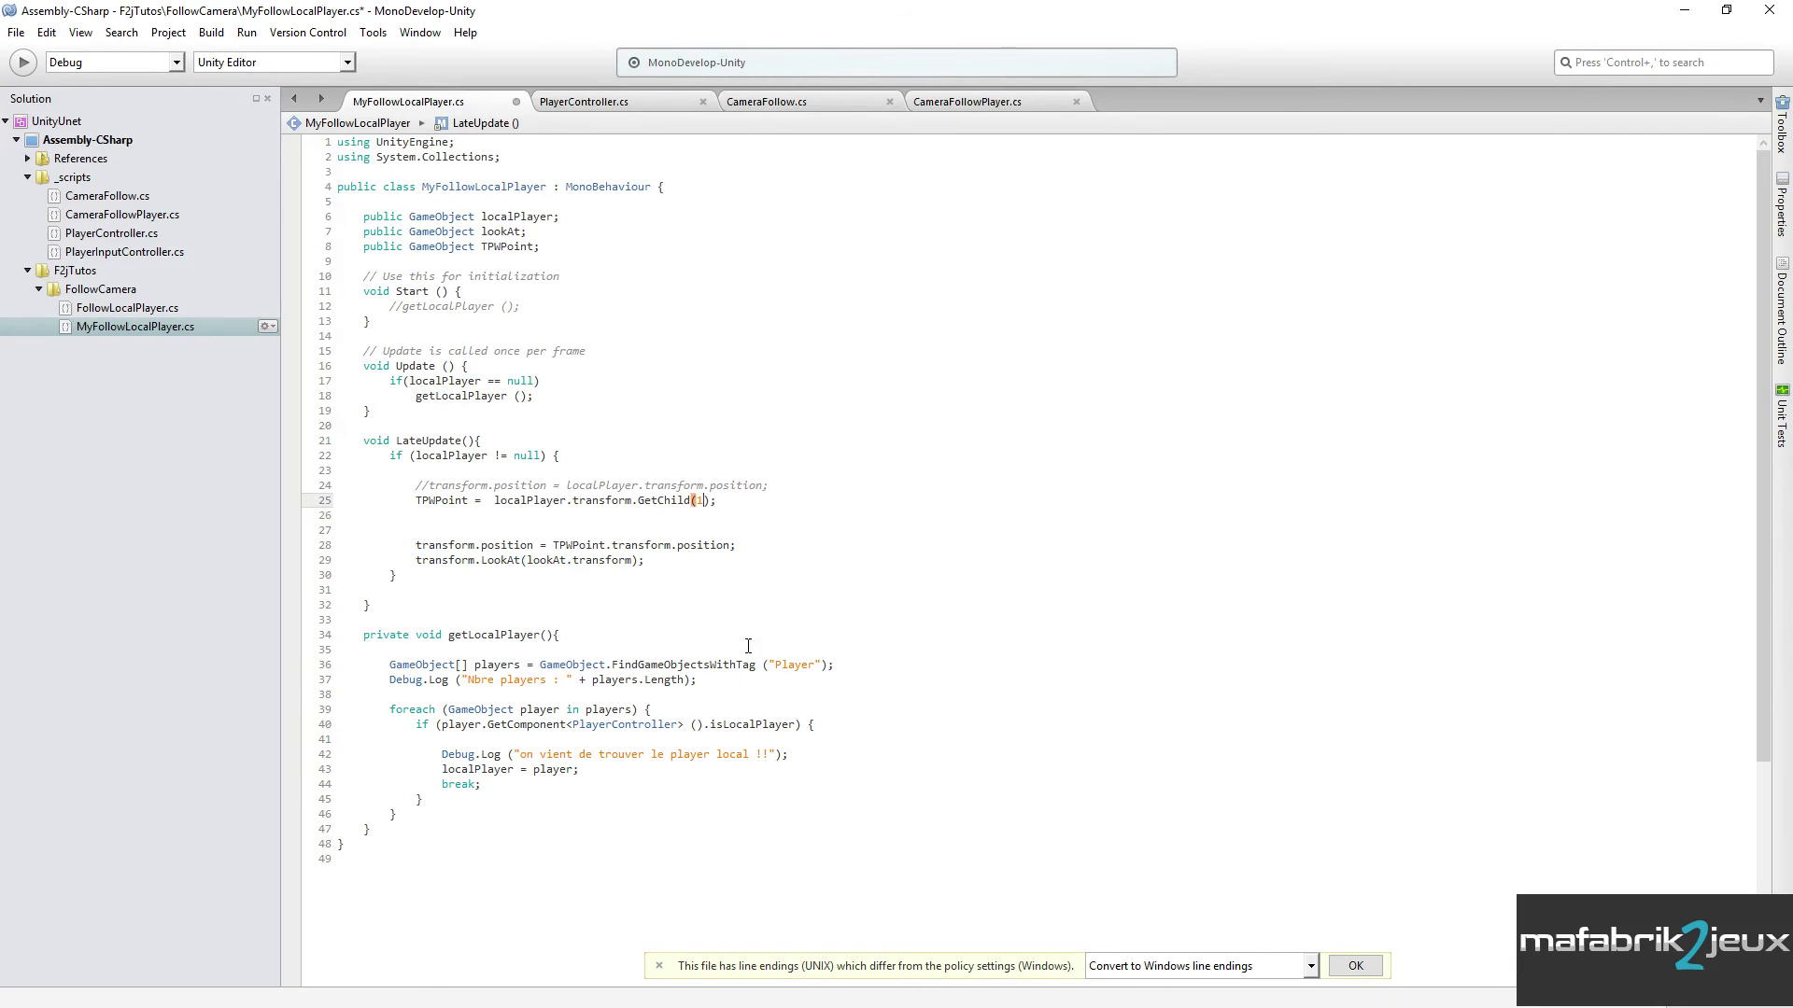
key(Delete)
text(2)
click(726, 501)
key(Return)
- Add lookAt = localPlayer.transform.GetChild(1); on the next line and save
click(501, 231)
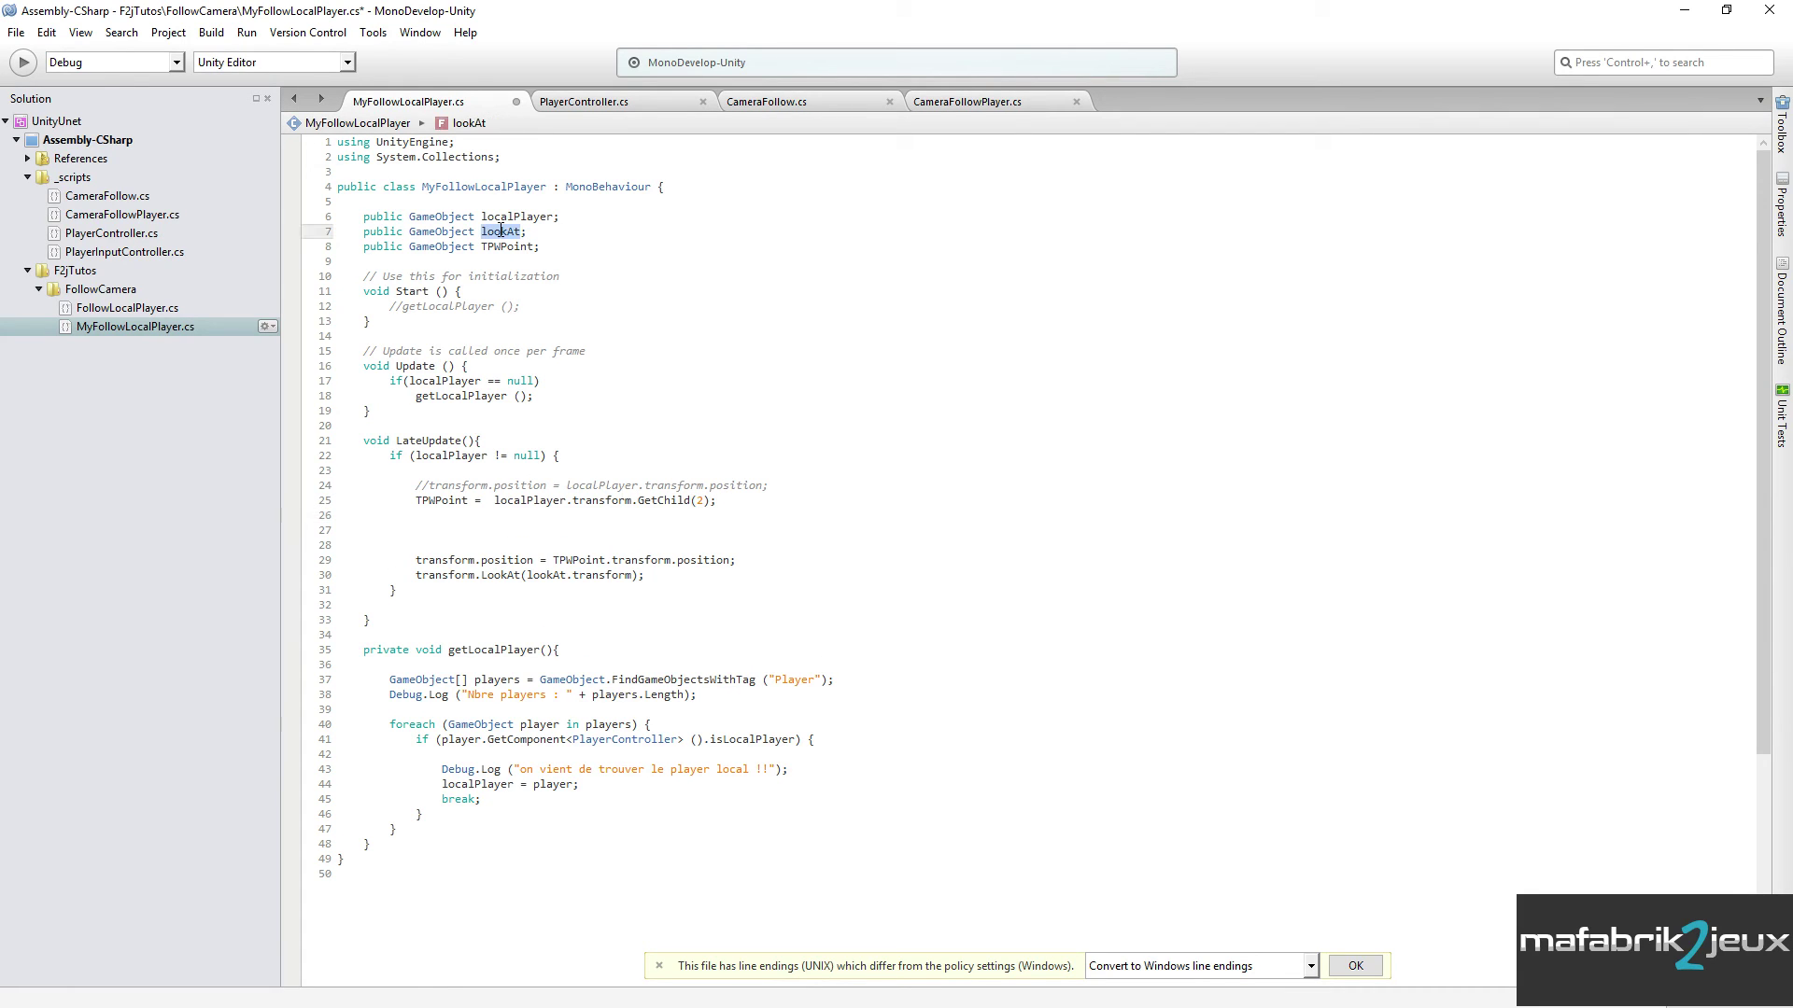
click(468, 519)
text(lookAt)
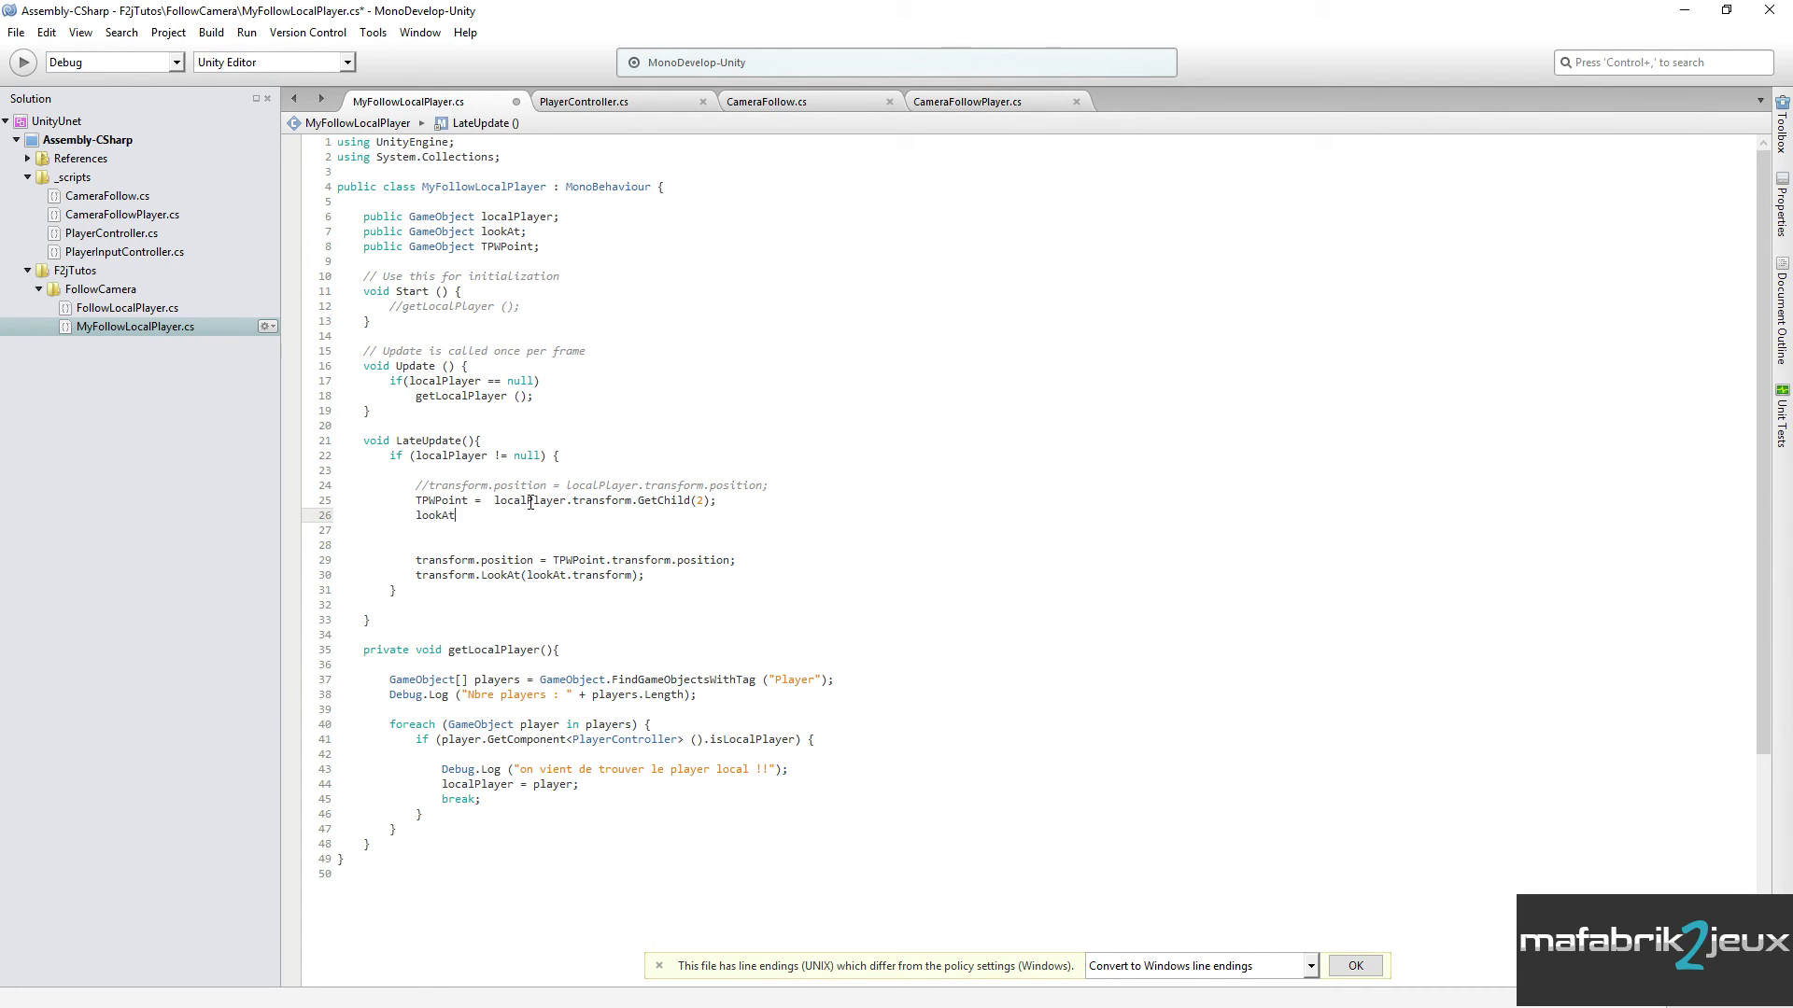
drag(467, 502, 719, 504)
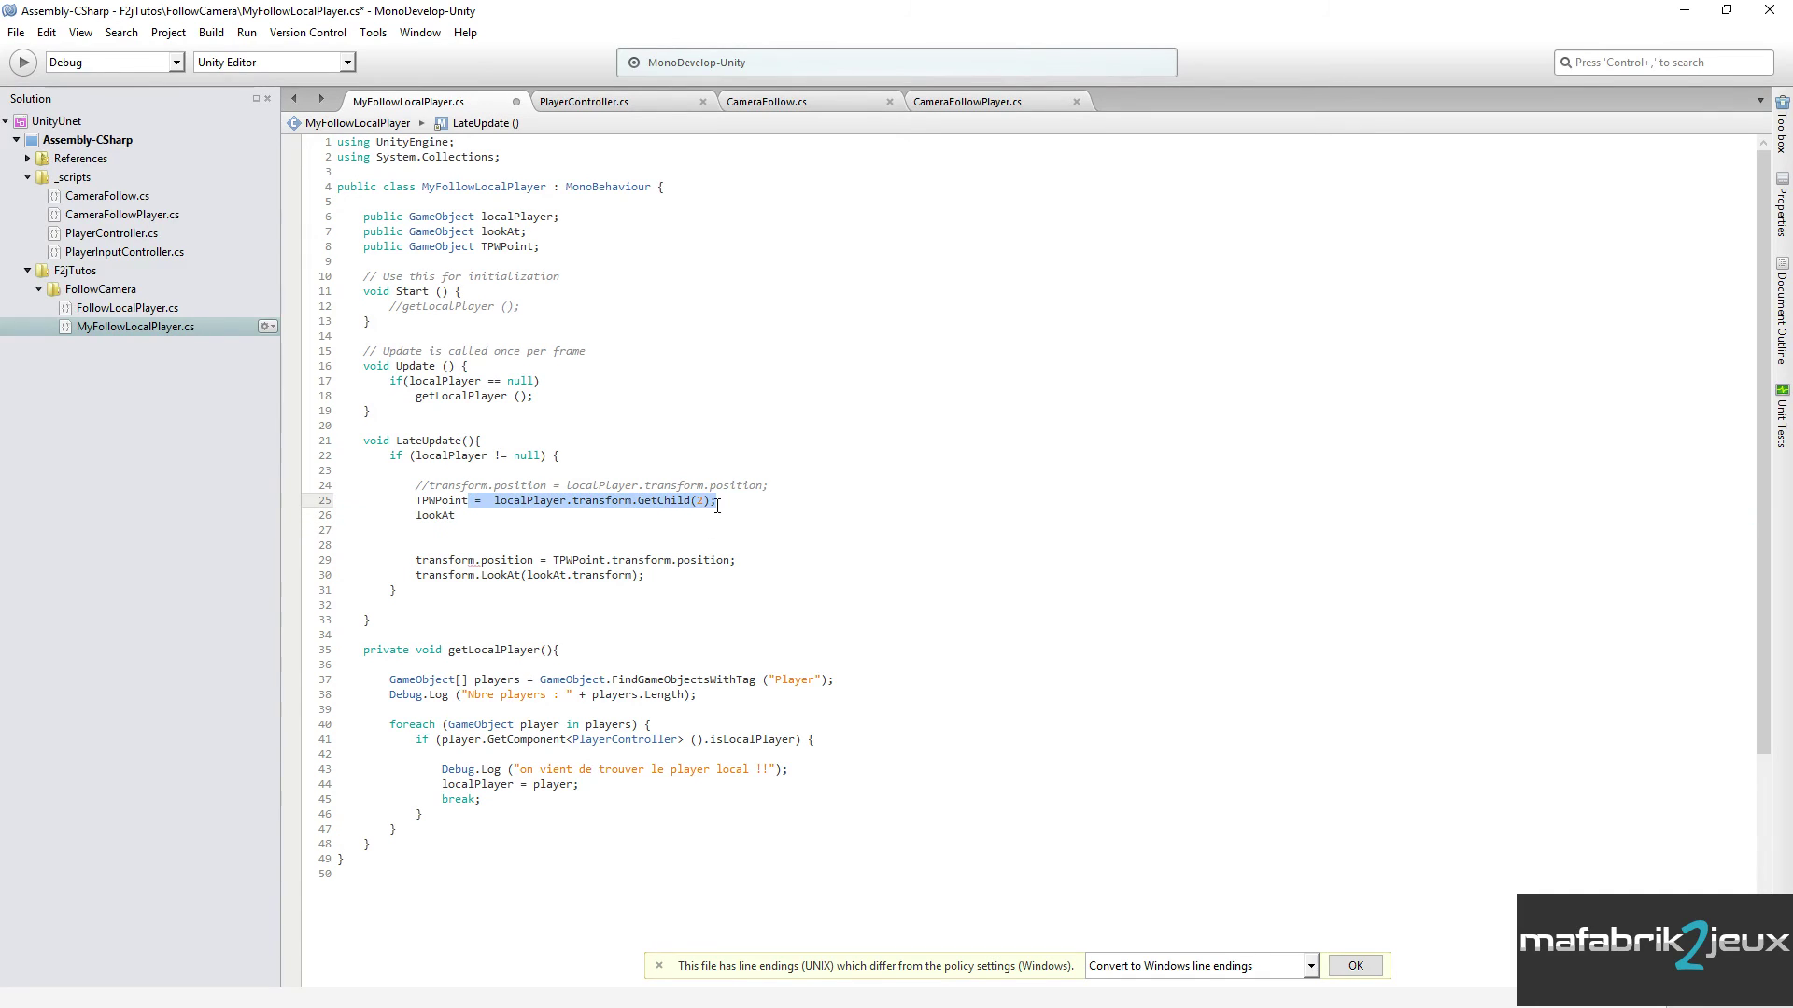
key(ctrl+c)
click(556, 516)
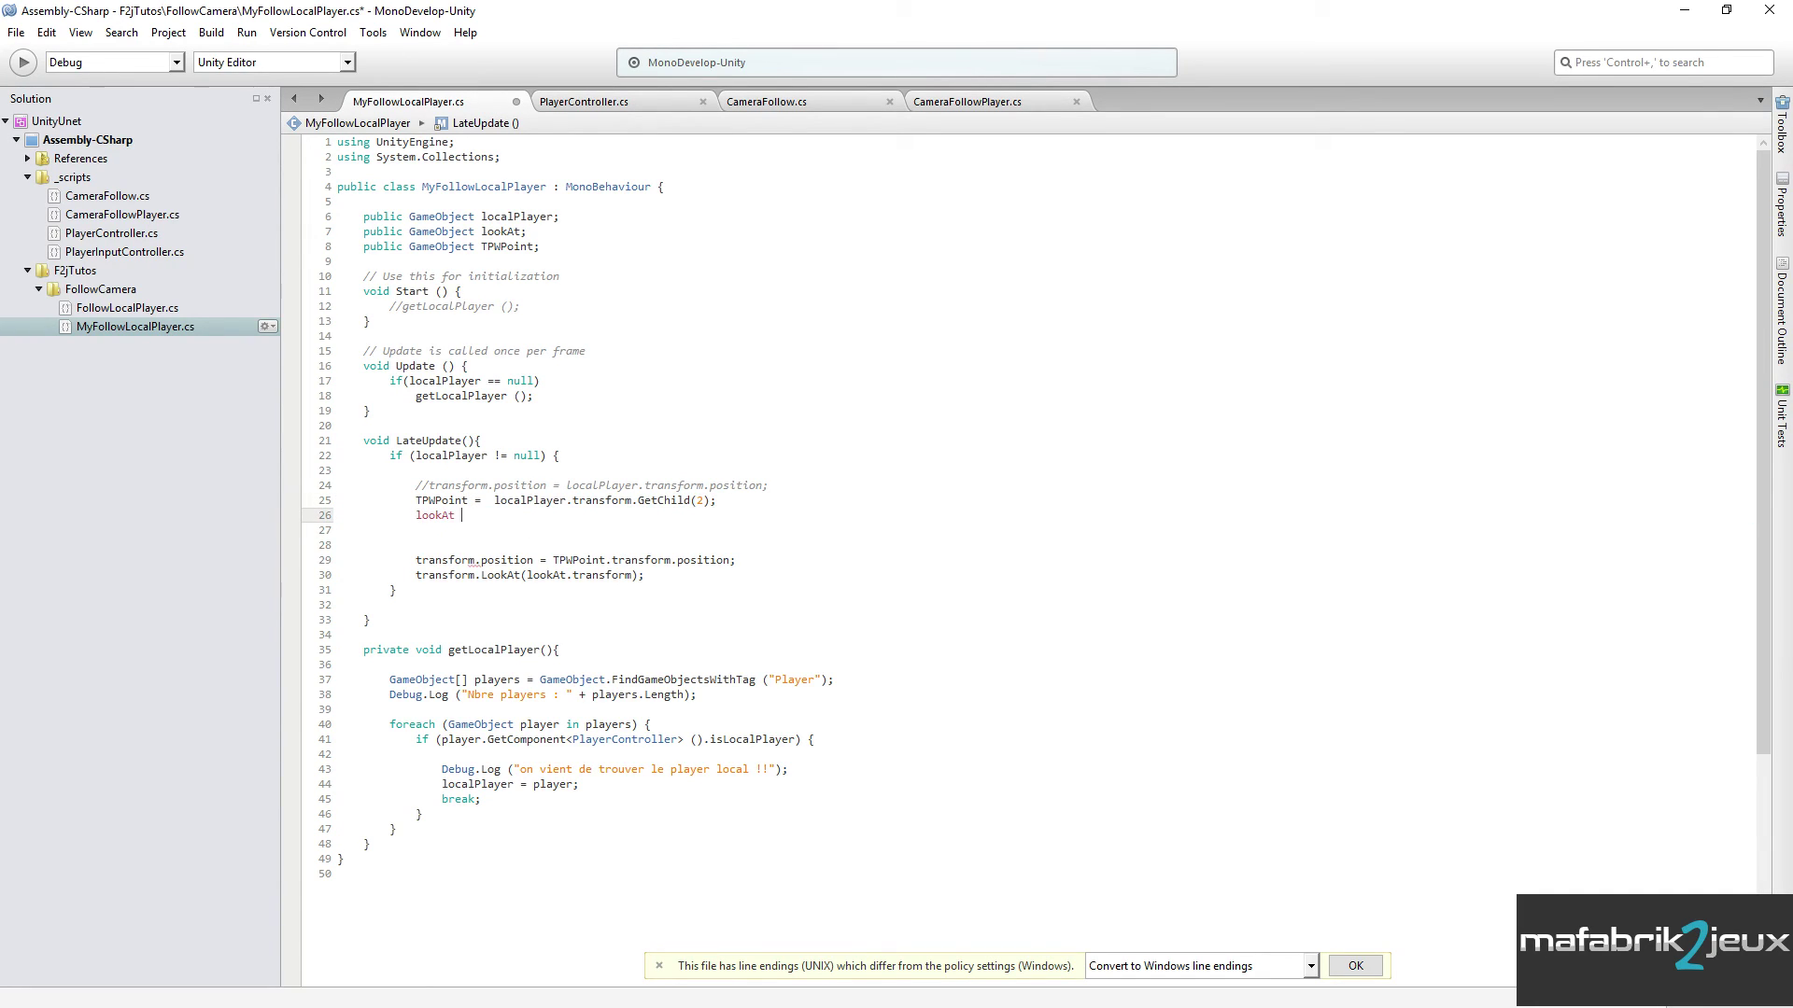
key(ctrl+v)
double_click(695, 516)
text(1)
key(ctrl+s)
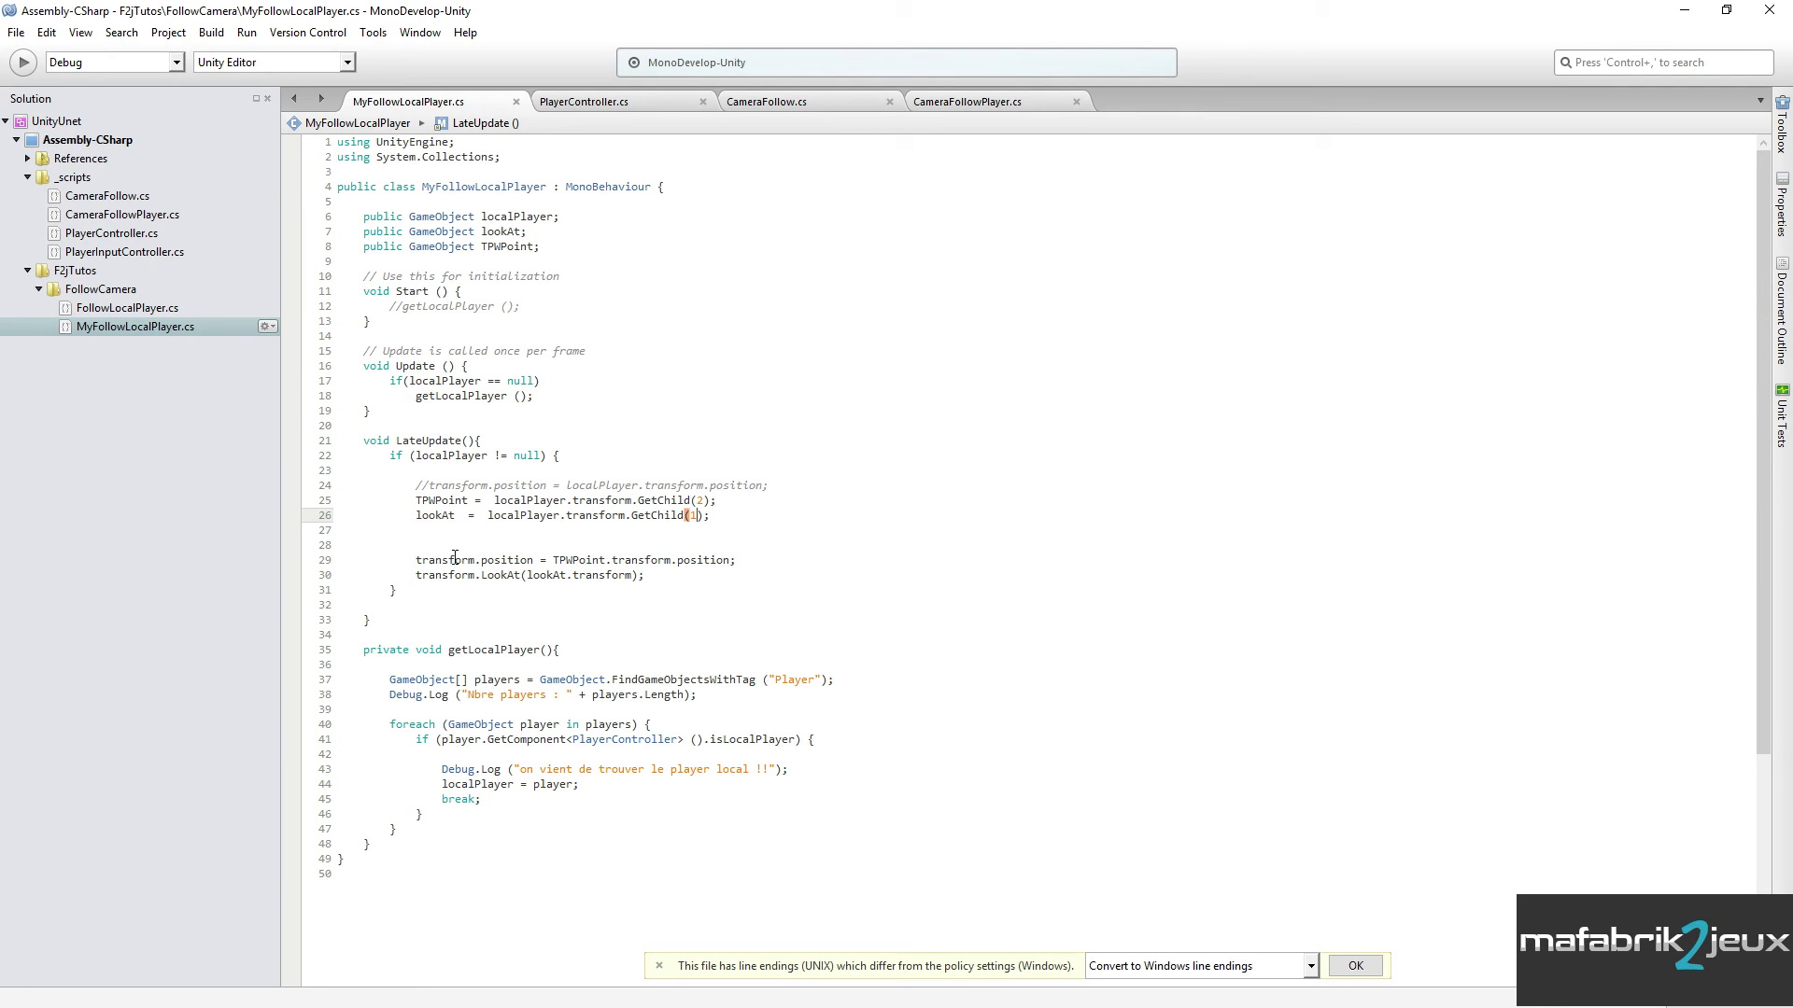
- Review the assignment lines and open a blank line above the TPWPoint assignment
mouse_move(435, 516)
mouse_down()
mouse_move(415, 546)
mouse_move(663, 573)
mouse_up()
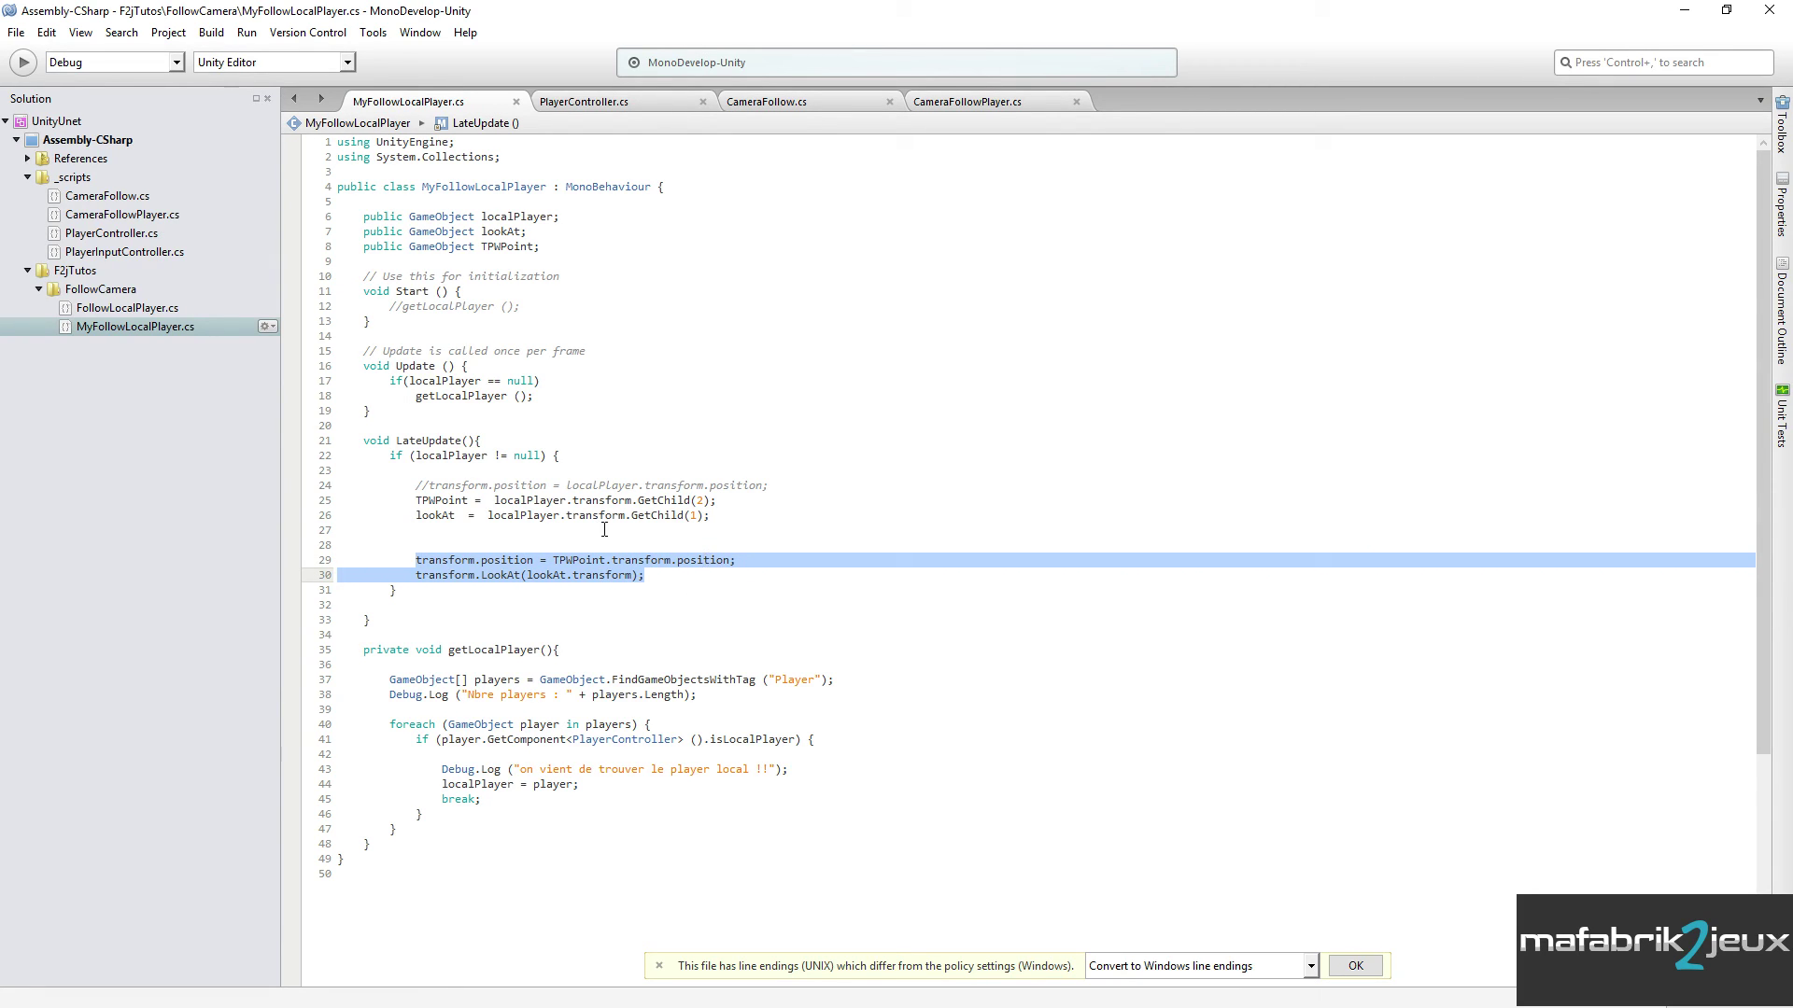
click(716, 516)
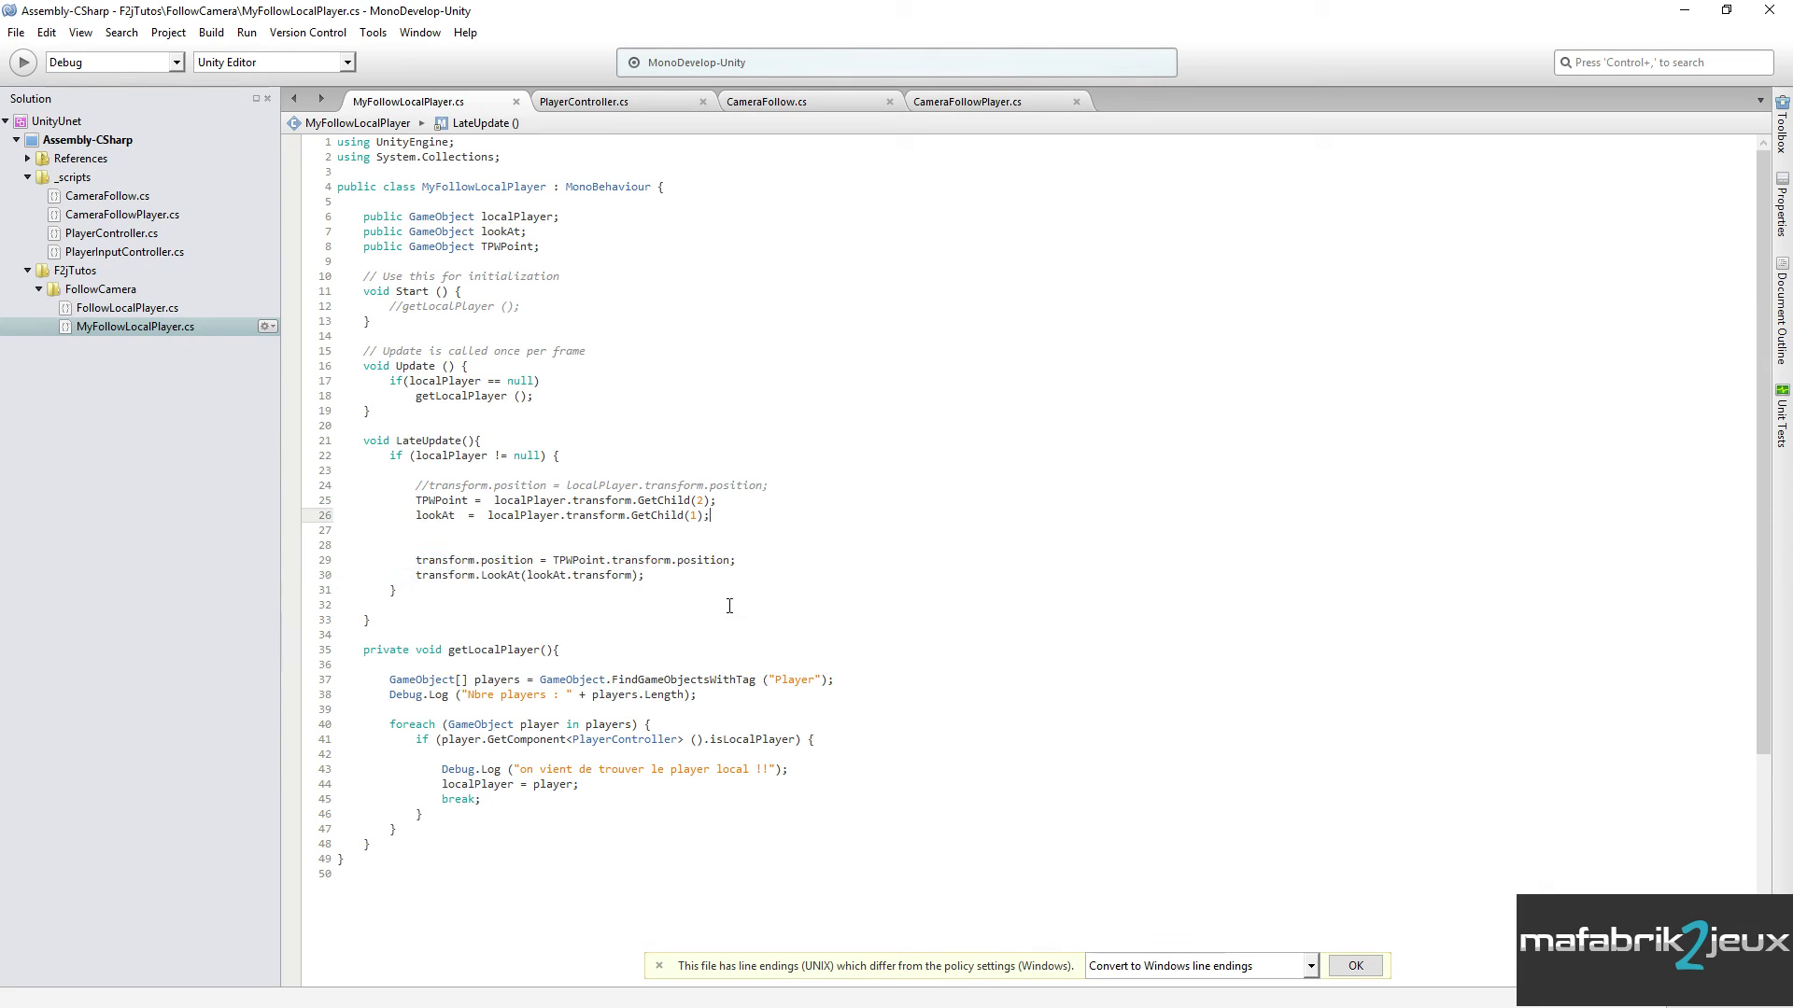
click(661, 501)
click(707, 502)
click(437, 441)
double_click(440, 457)
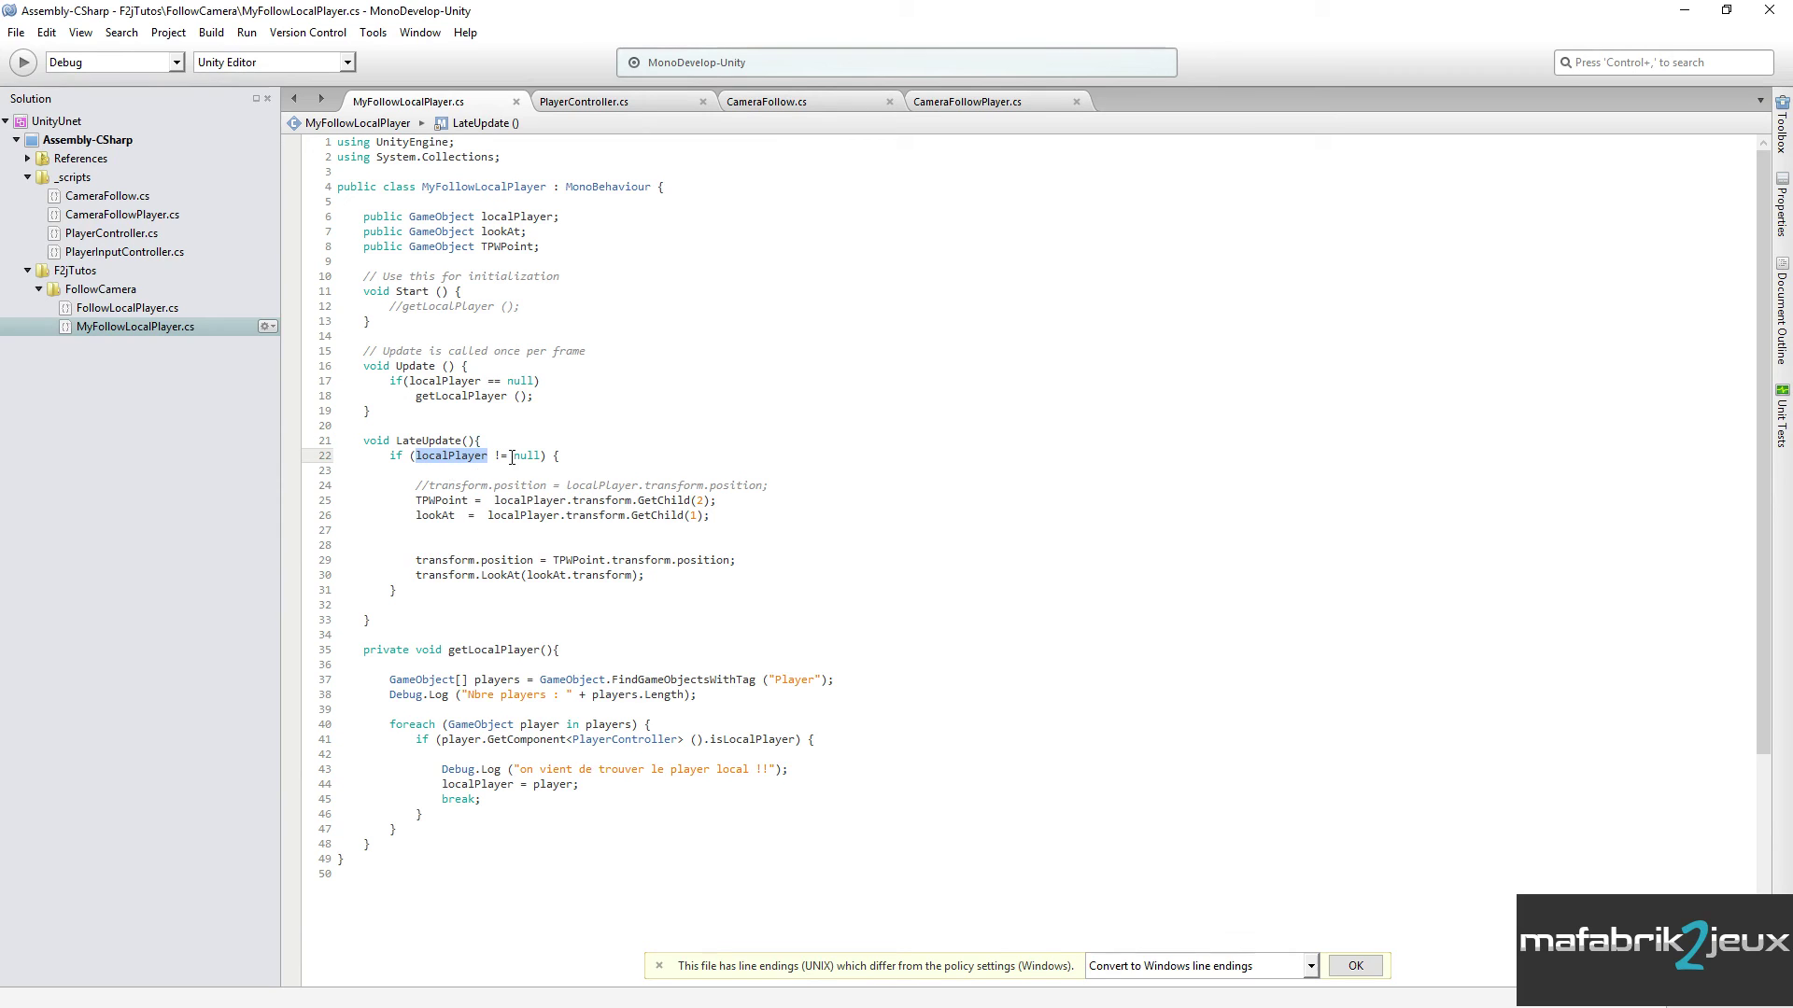
drag(416, 502, 722, 516)
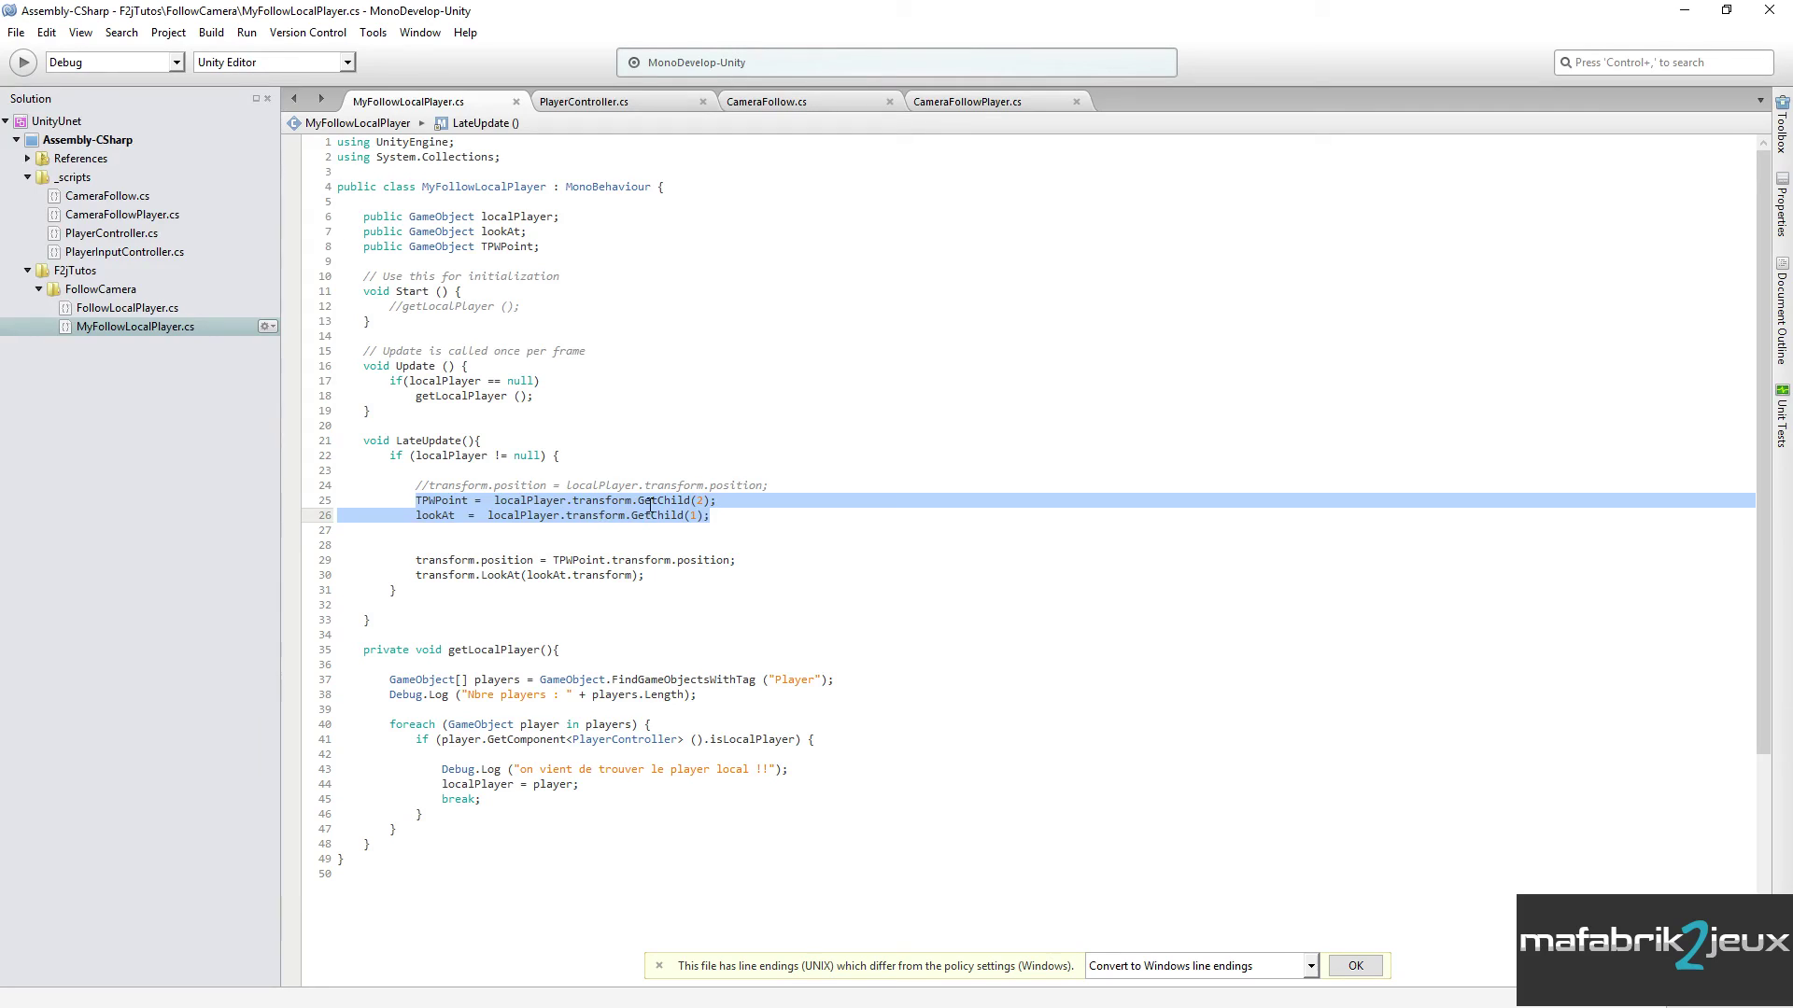
double_click(654, 502)
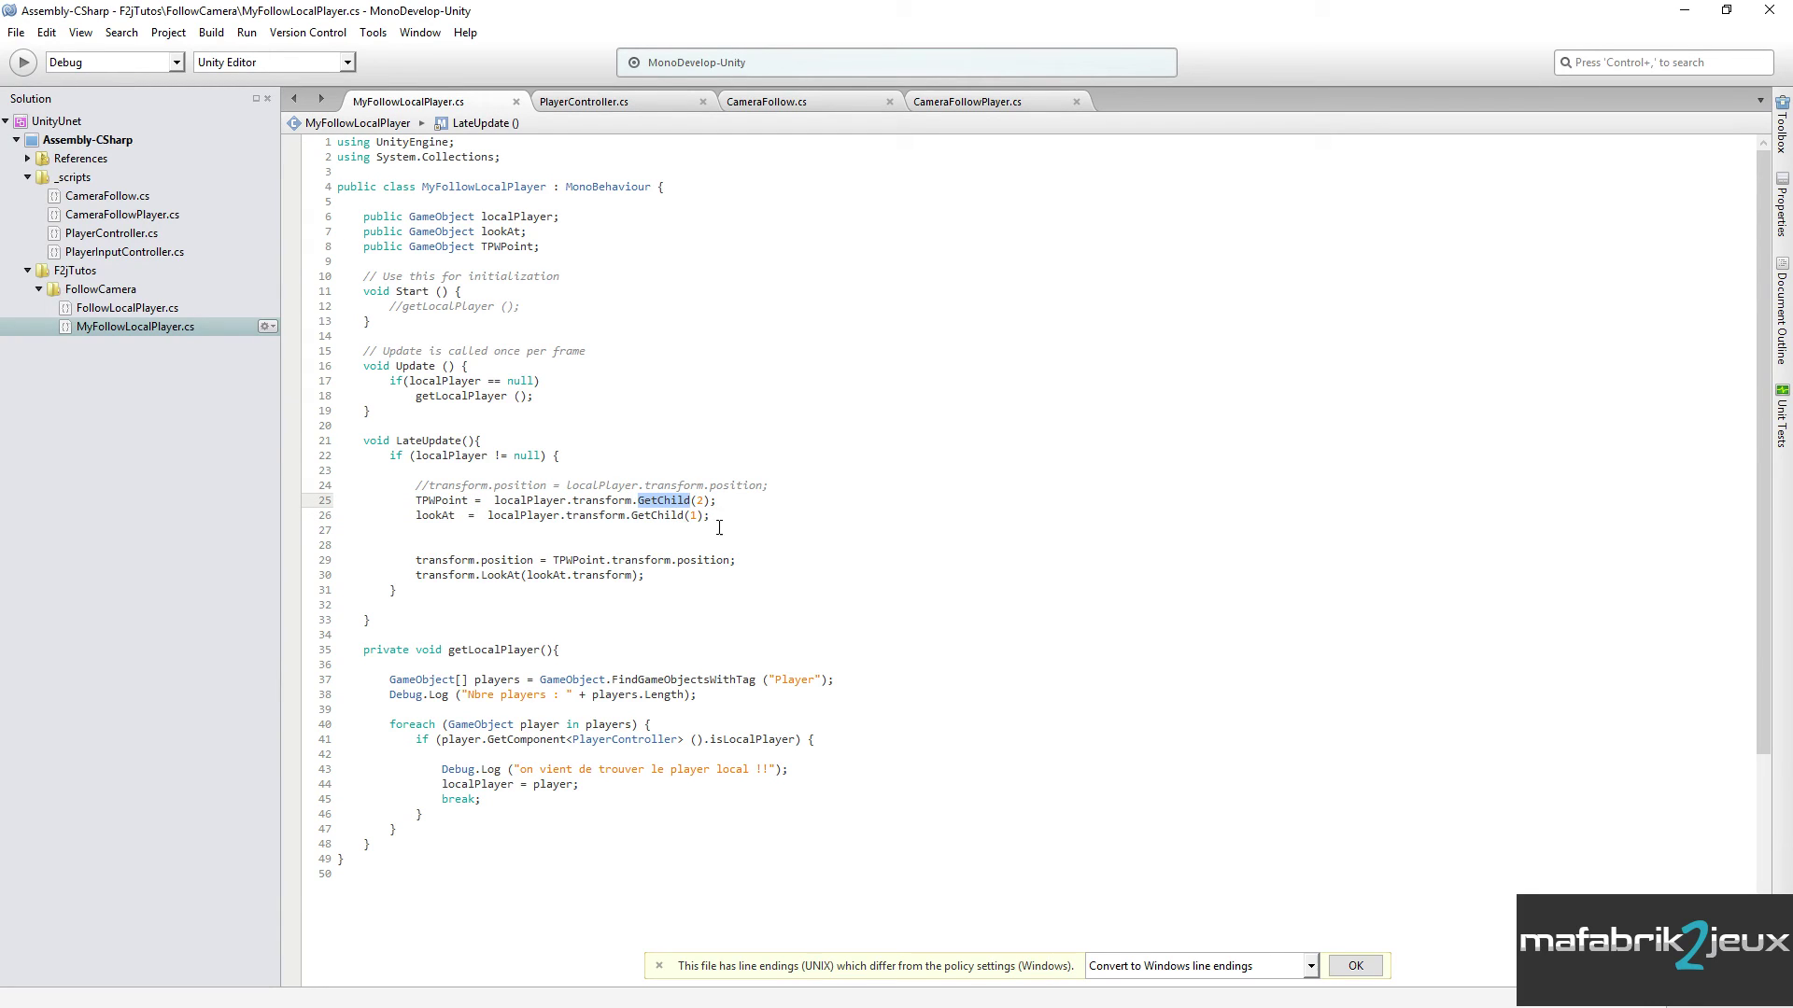
click(773, 486)
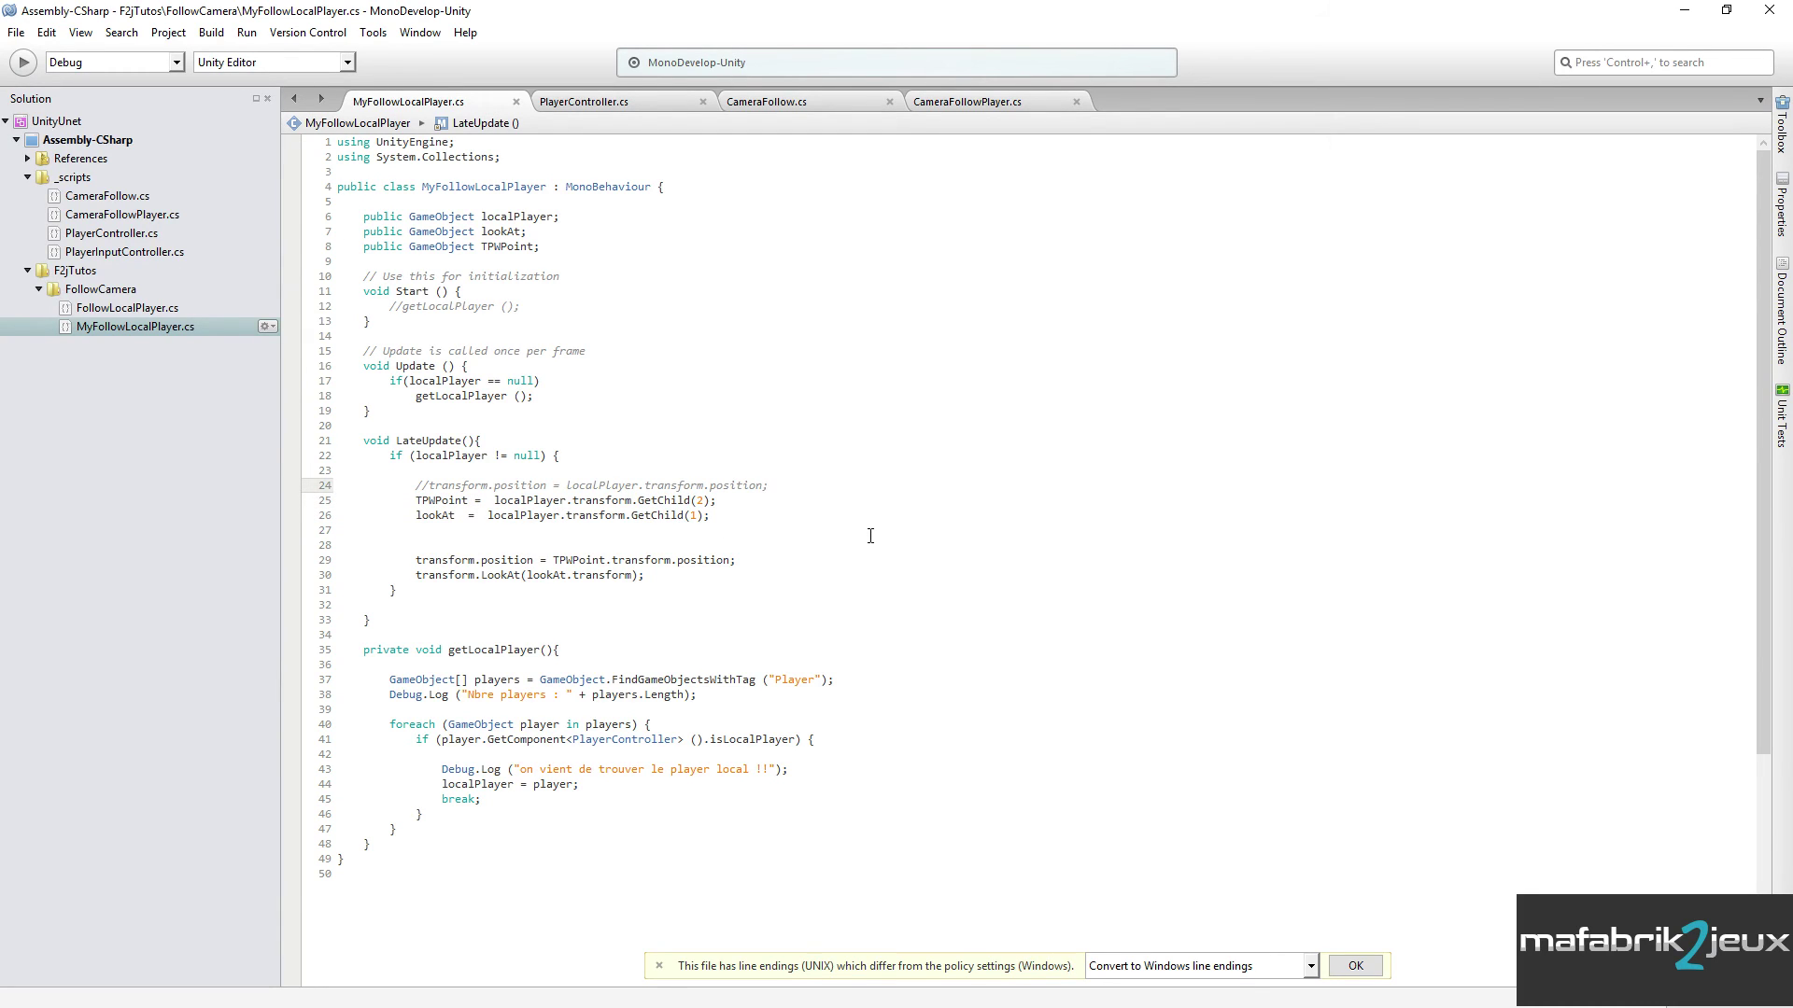
key(Return)
- Write if(TPWPoint == null){ above the two child assignments
text(if()
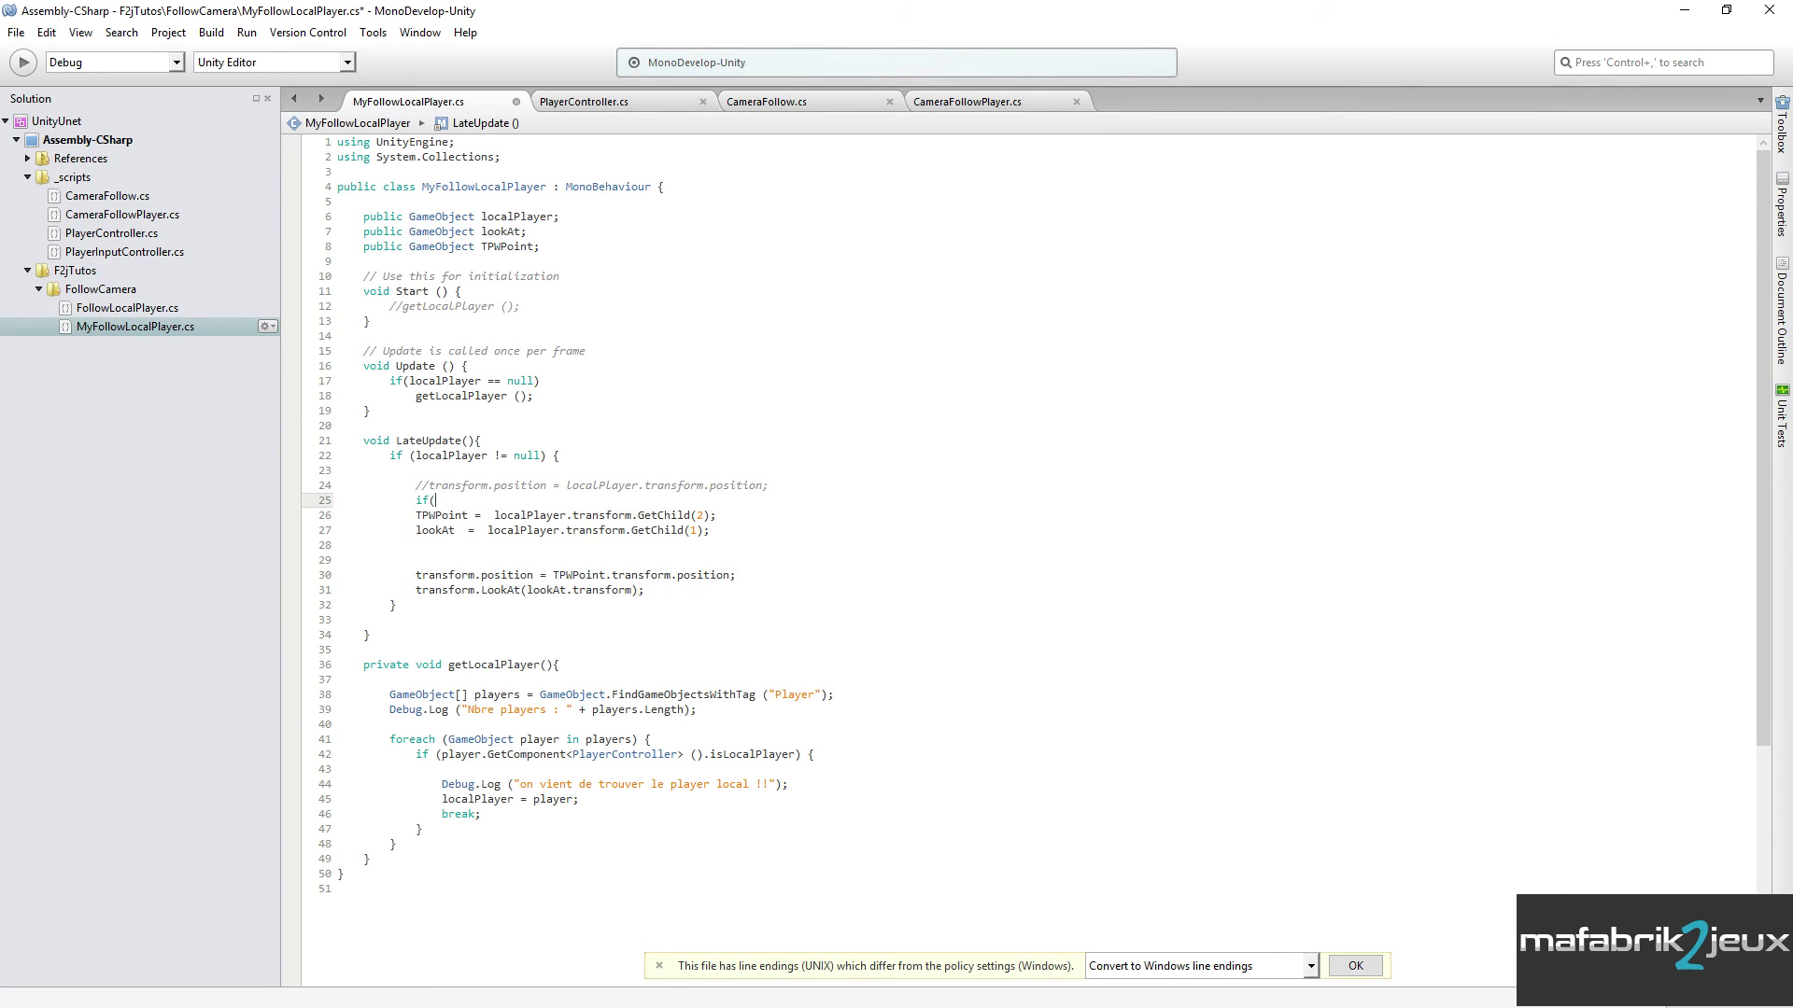
double_click(442, 515)
key(ctrl+c)
click(472, 502)
key(ctrl+v)
text(= n)
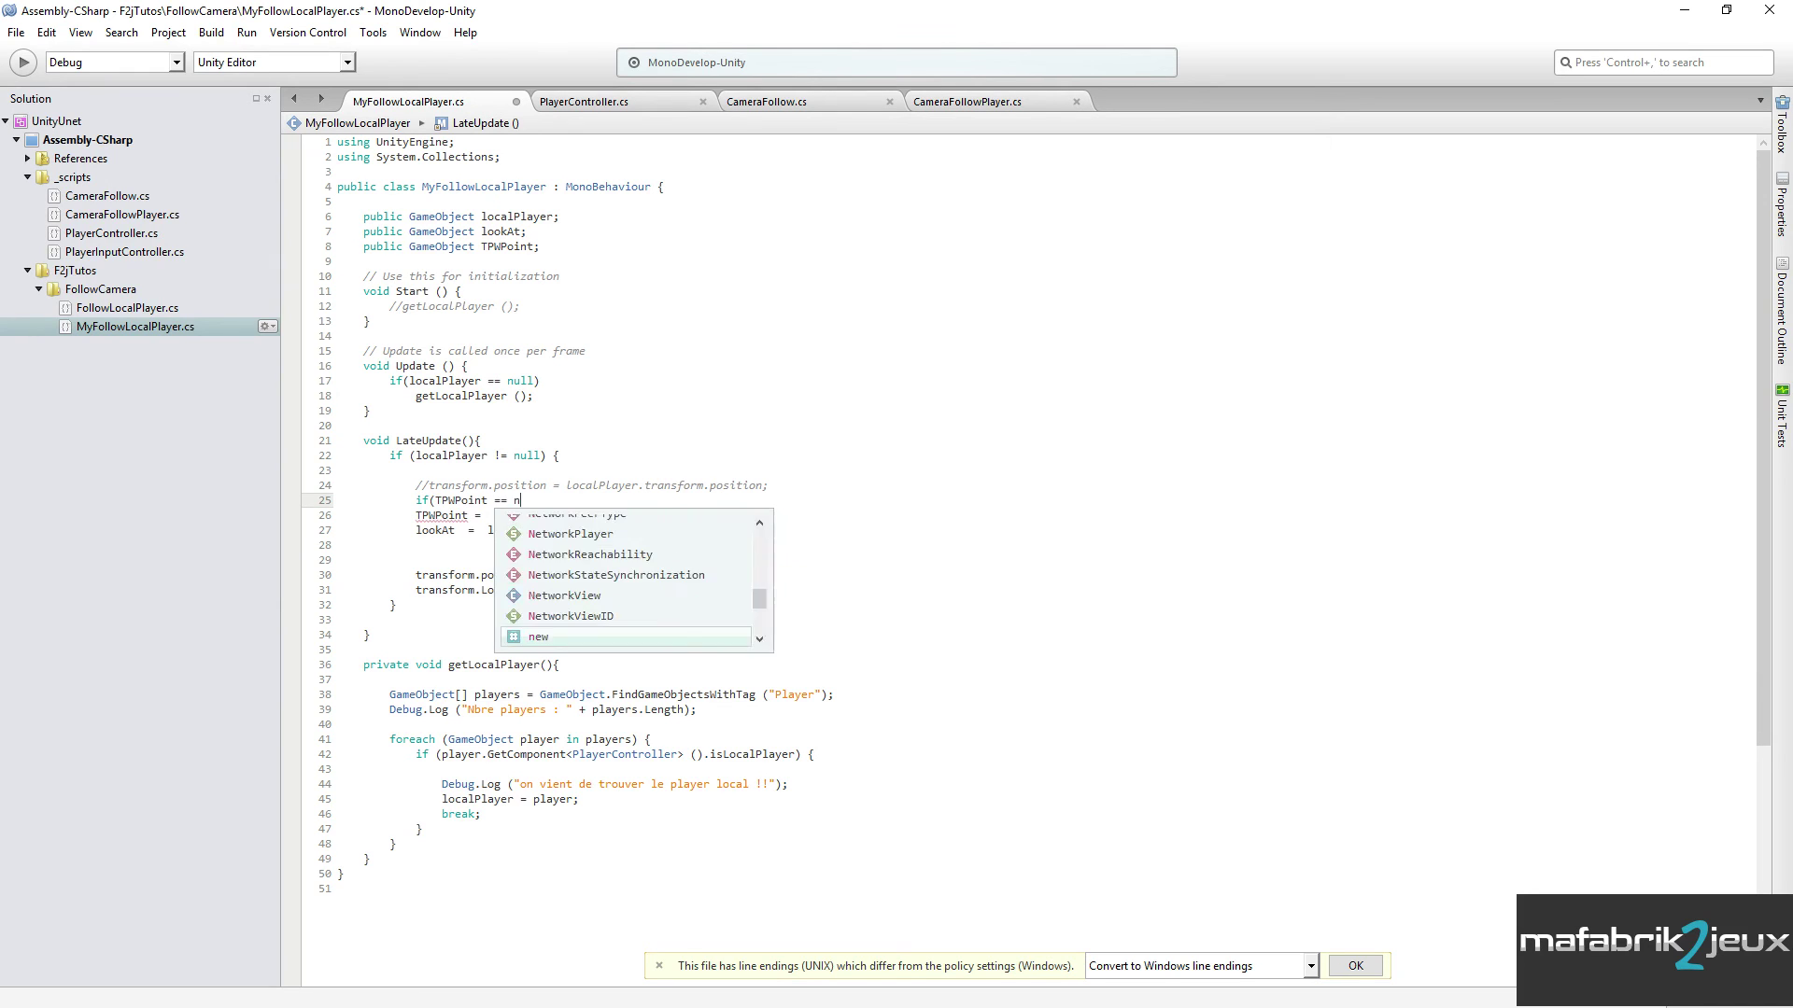
text(ull))
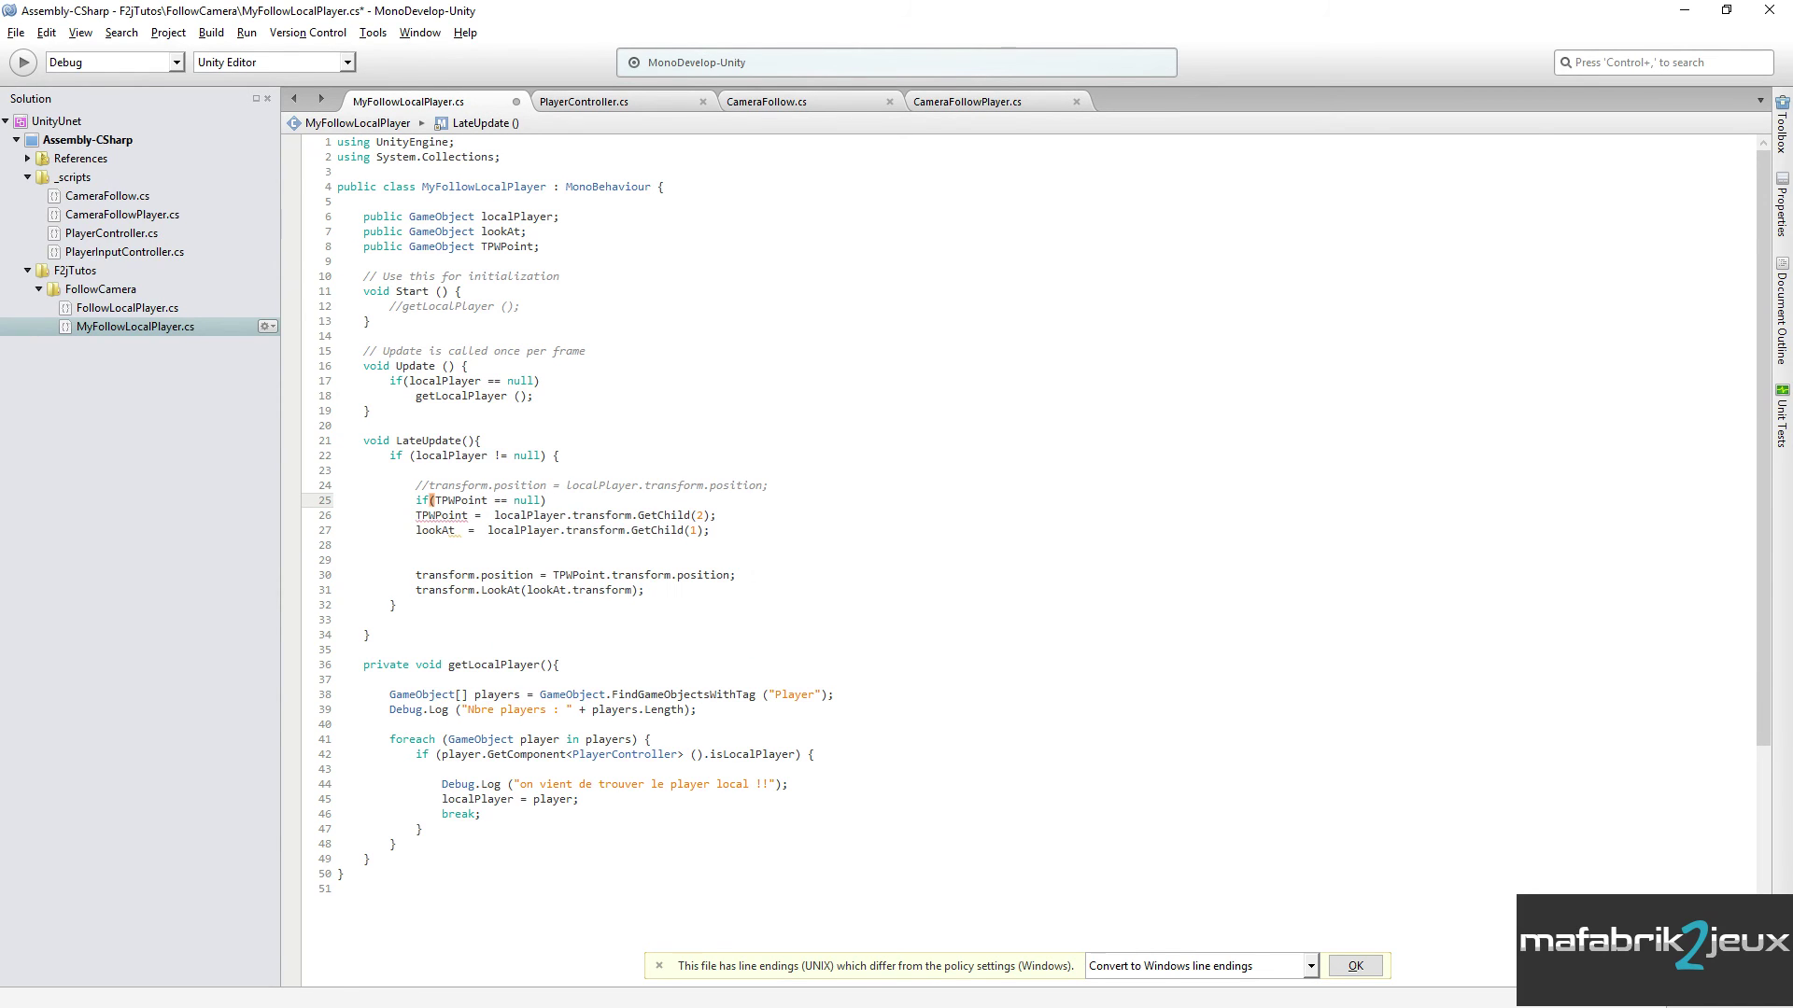
text({)
key(Return)
key(Return)
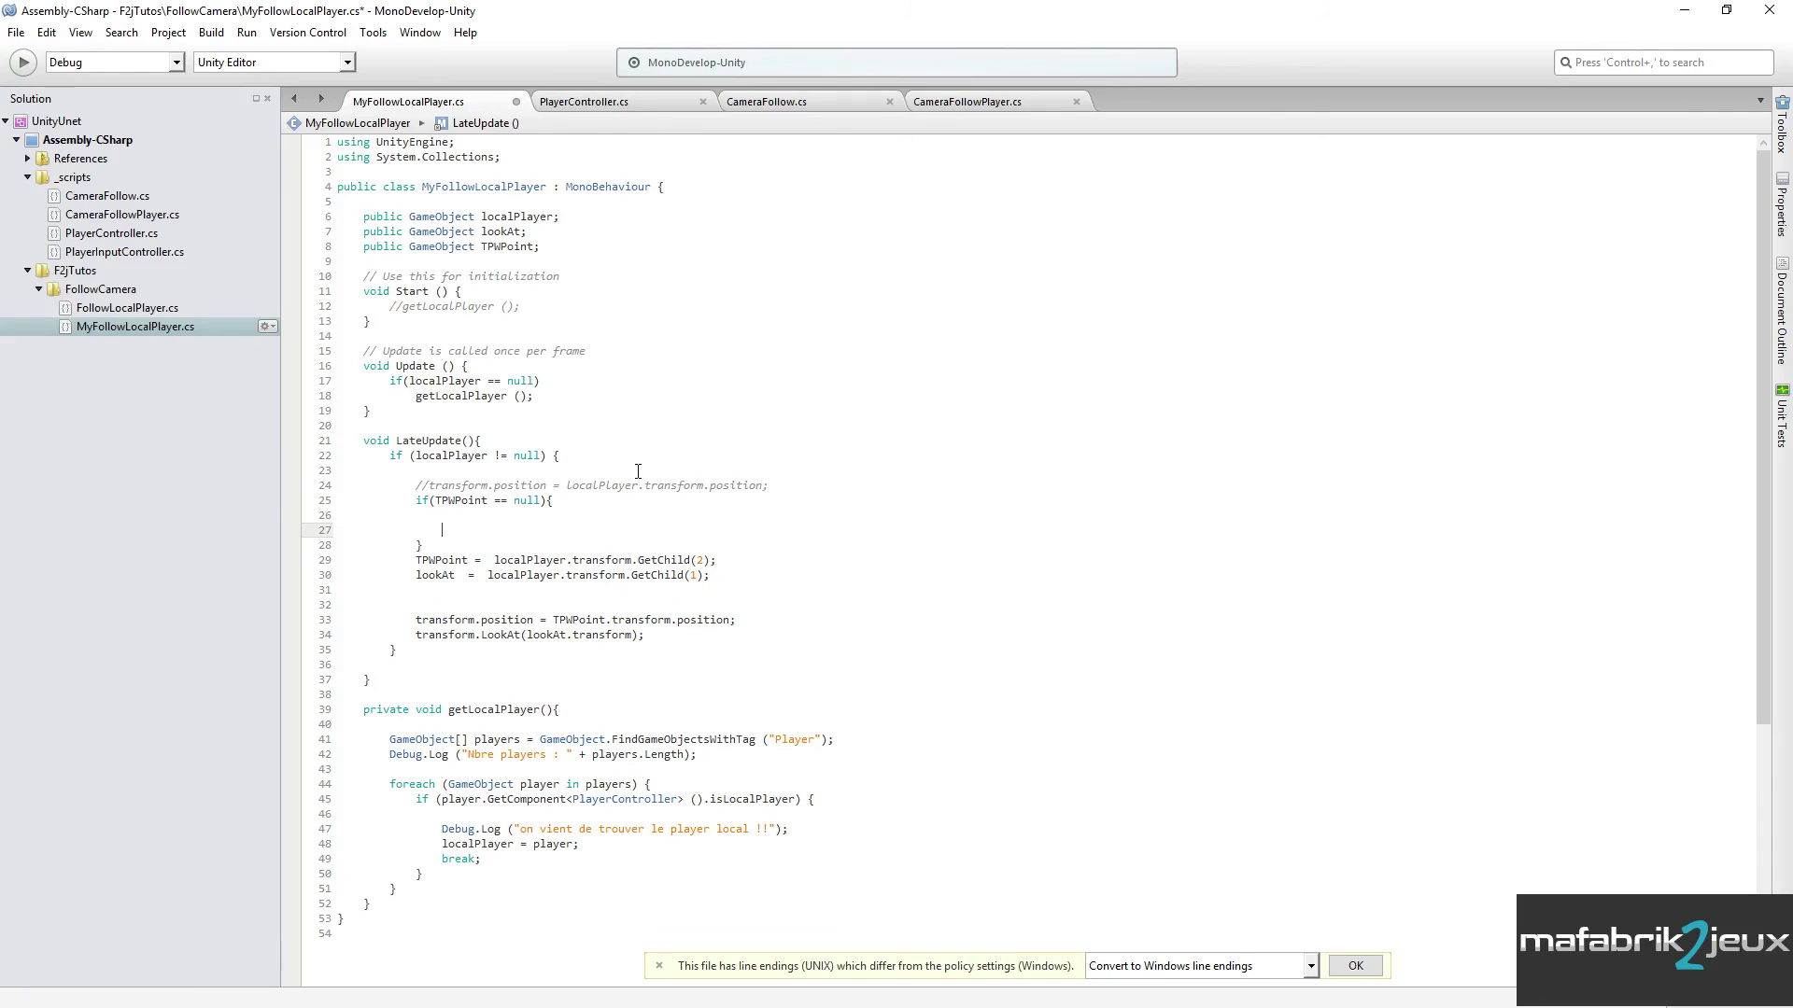
- Move both assignment lines inside the if block, delete extra blank lines, and save
drag(415, 561, 717, 580)
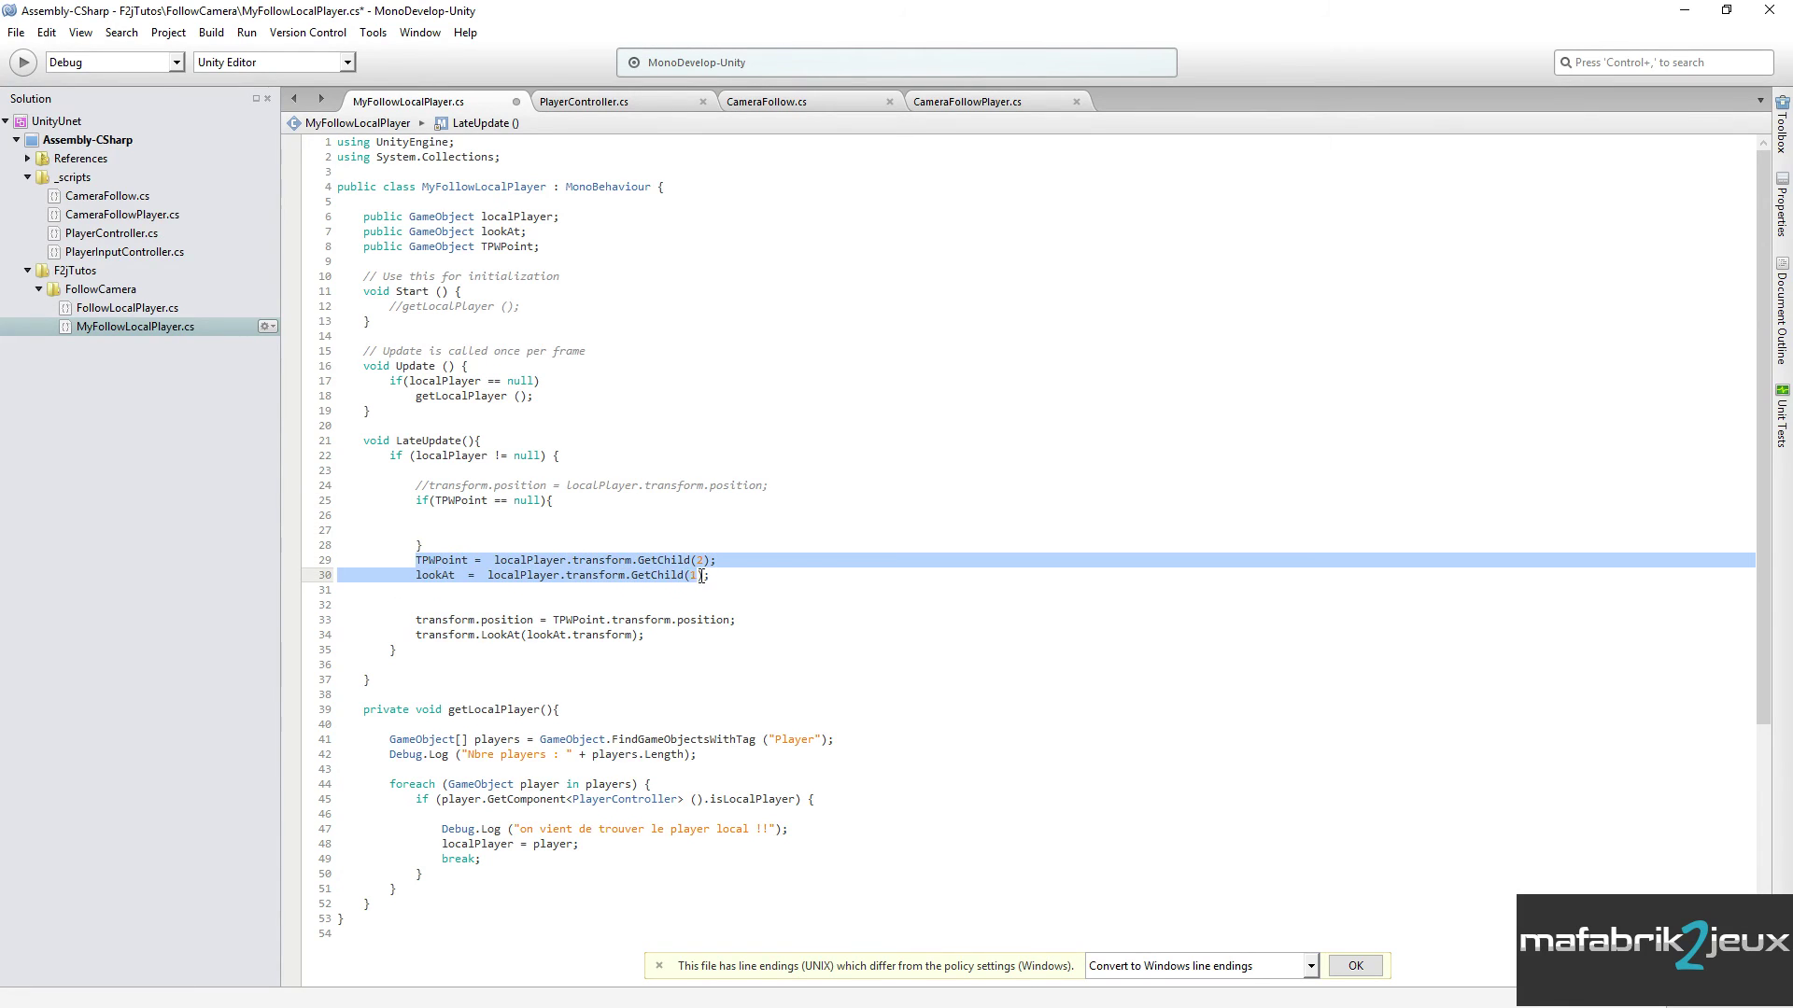
key(ctrl+x)
click(465, 523)
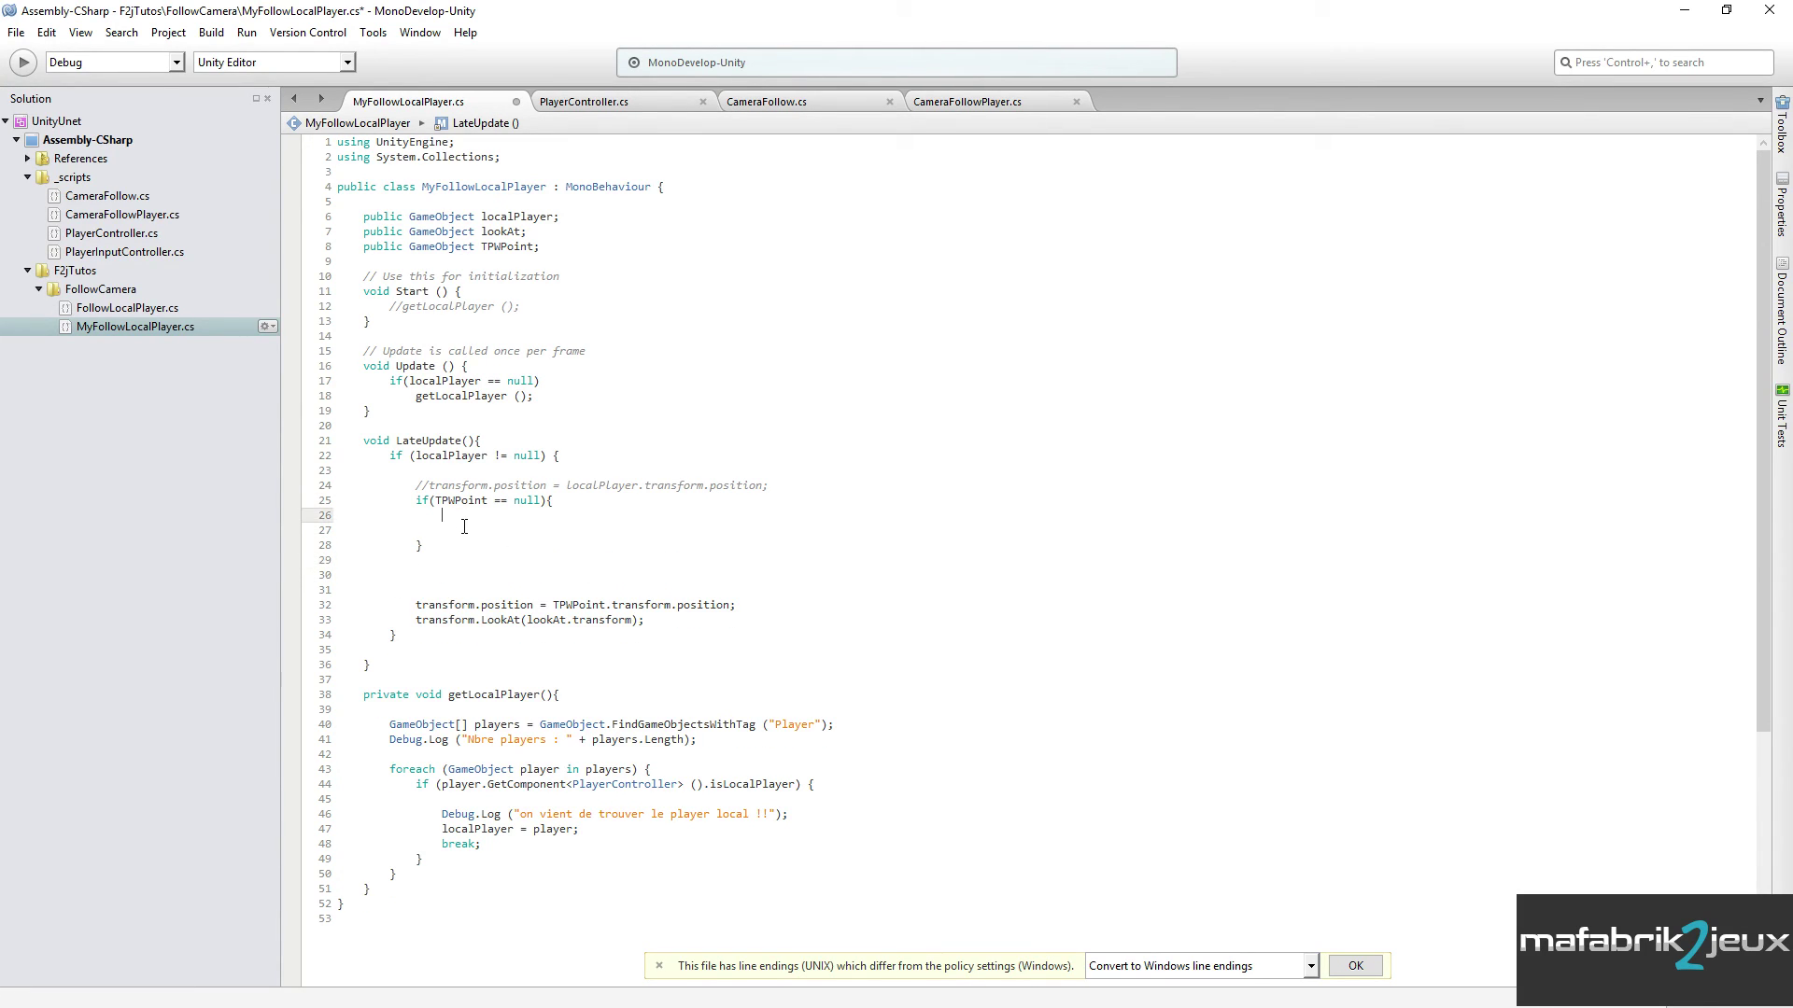
key(ctrl+v)
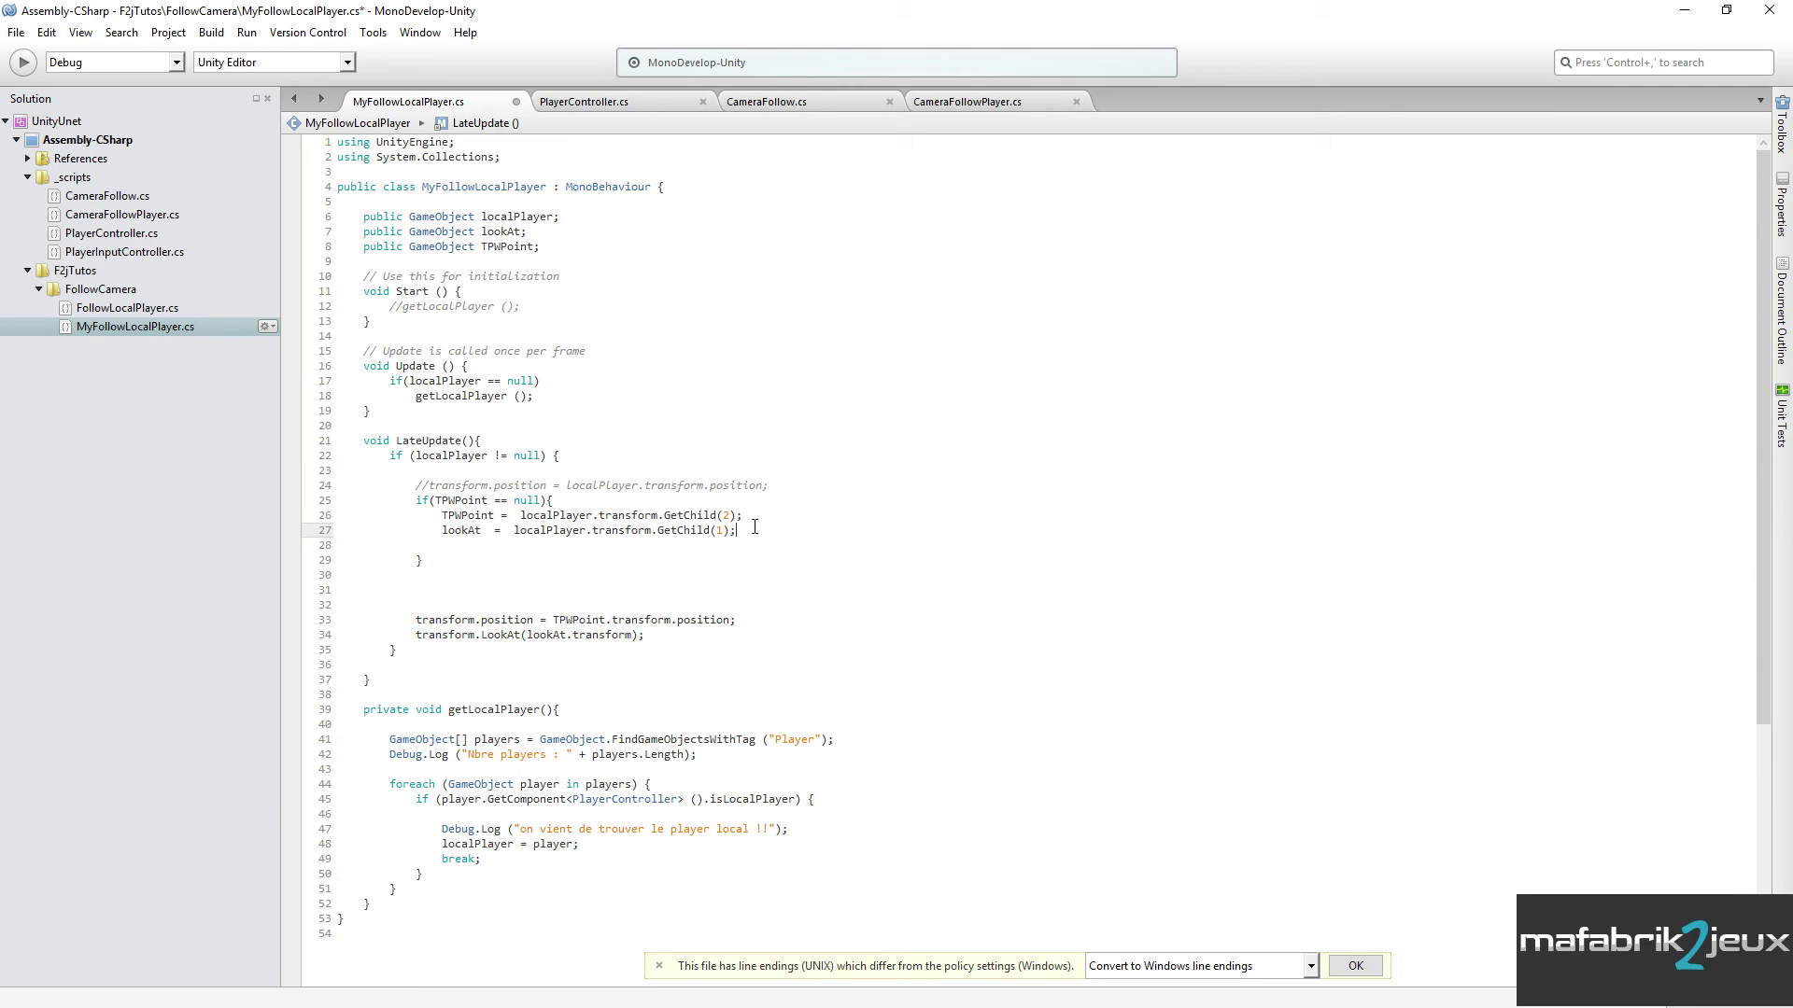
key(Delete)
drag(742, 539, 442, 567)
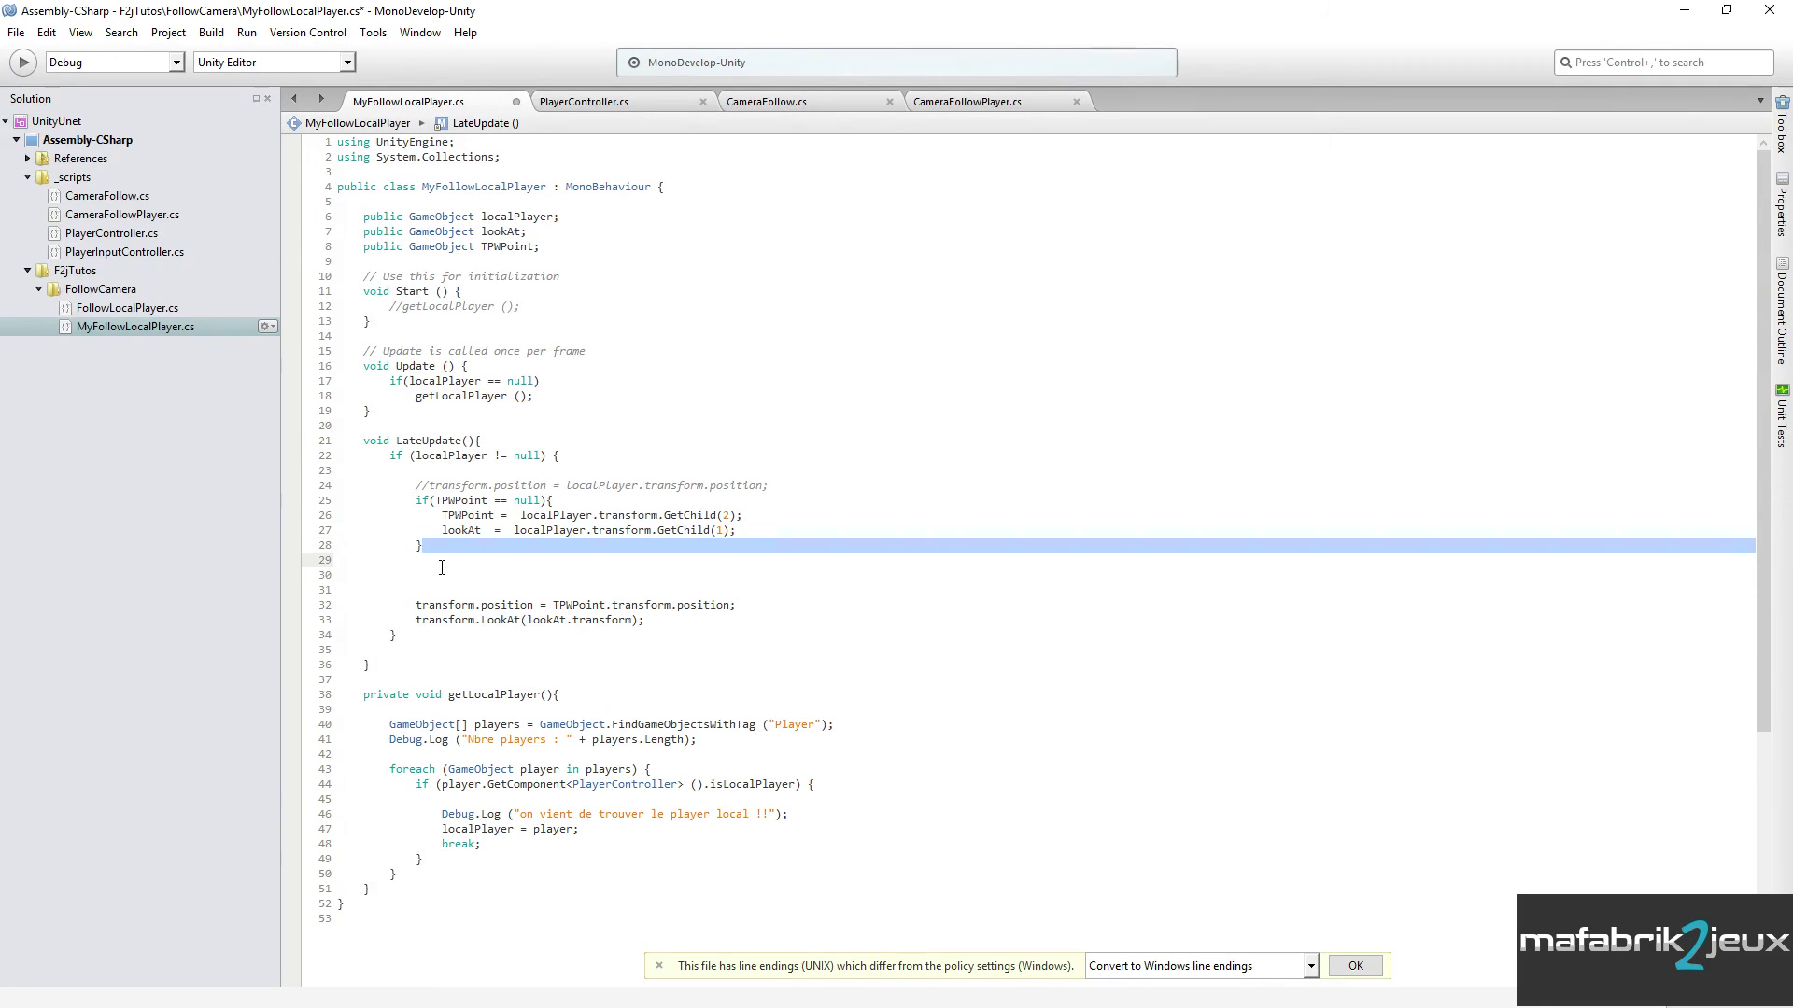
key(Delete)
key(Delete)
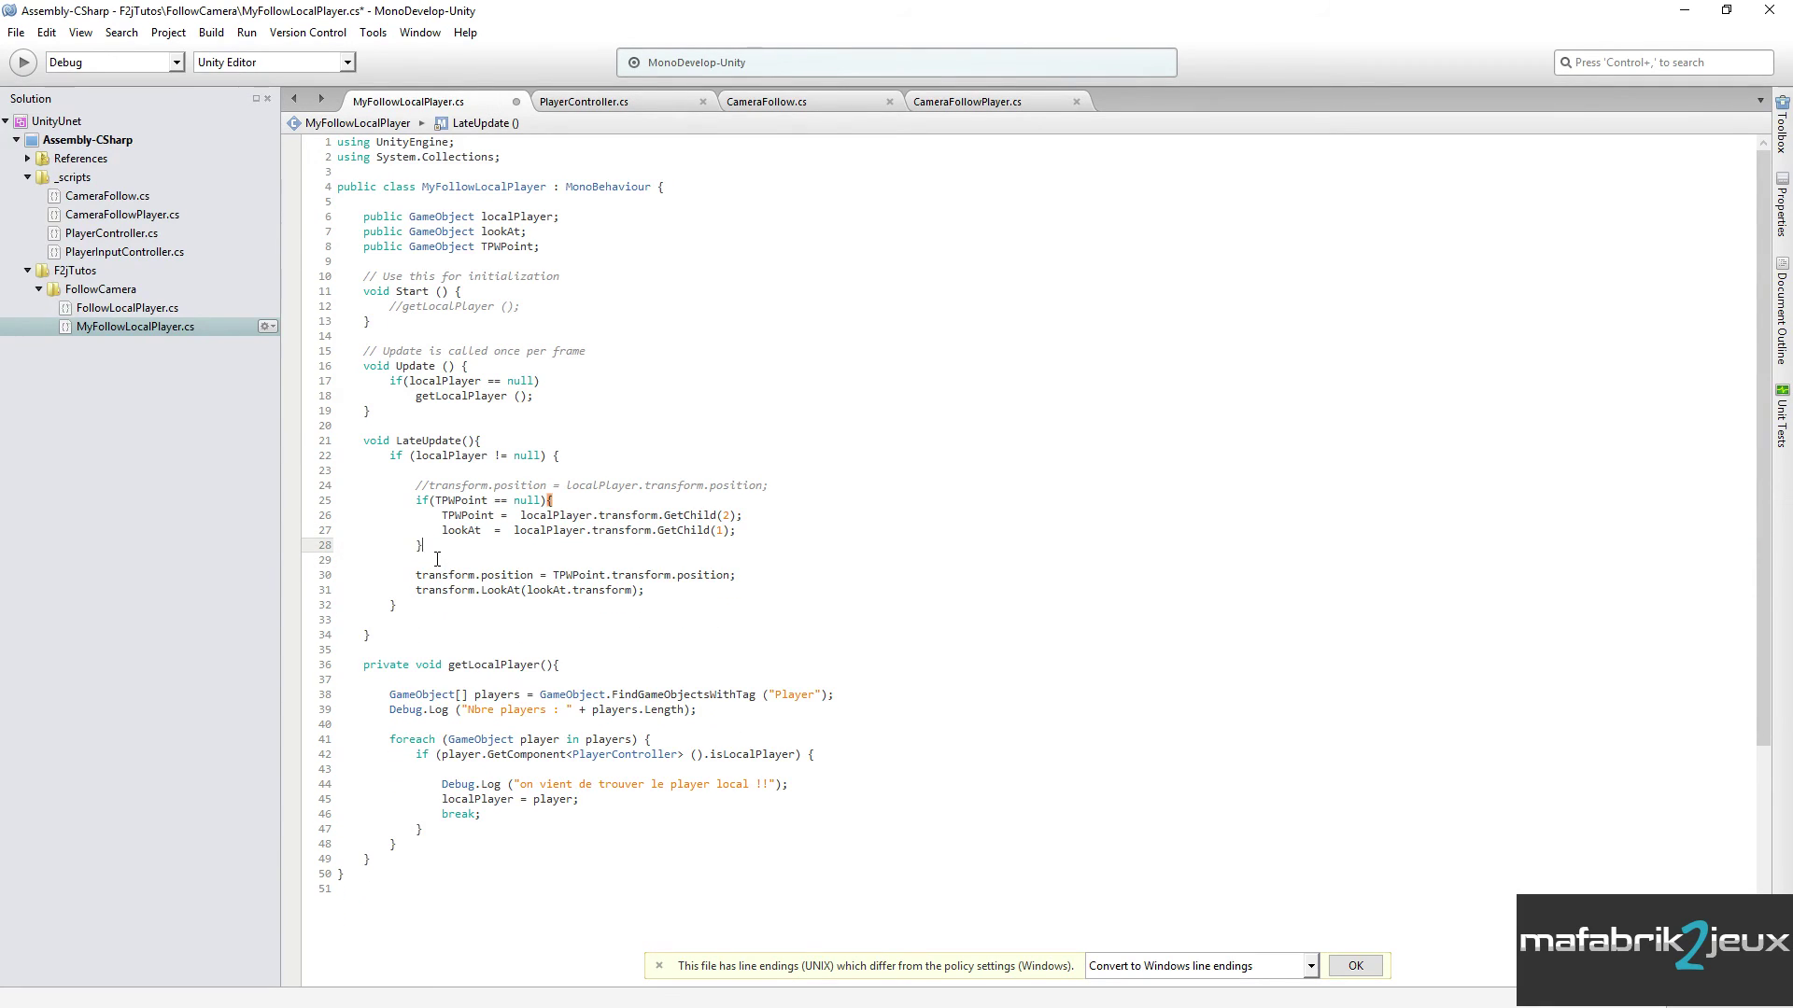
key(ctrl+s)
key(alt+Tab)
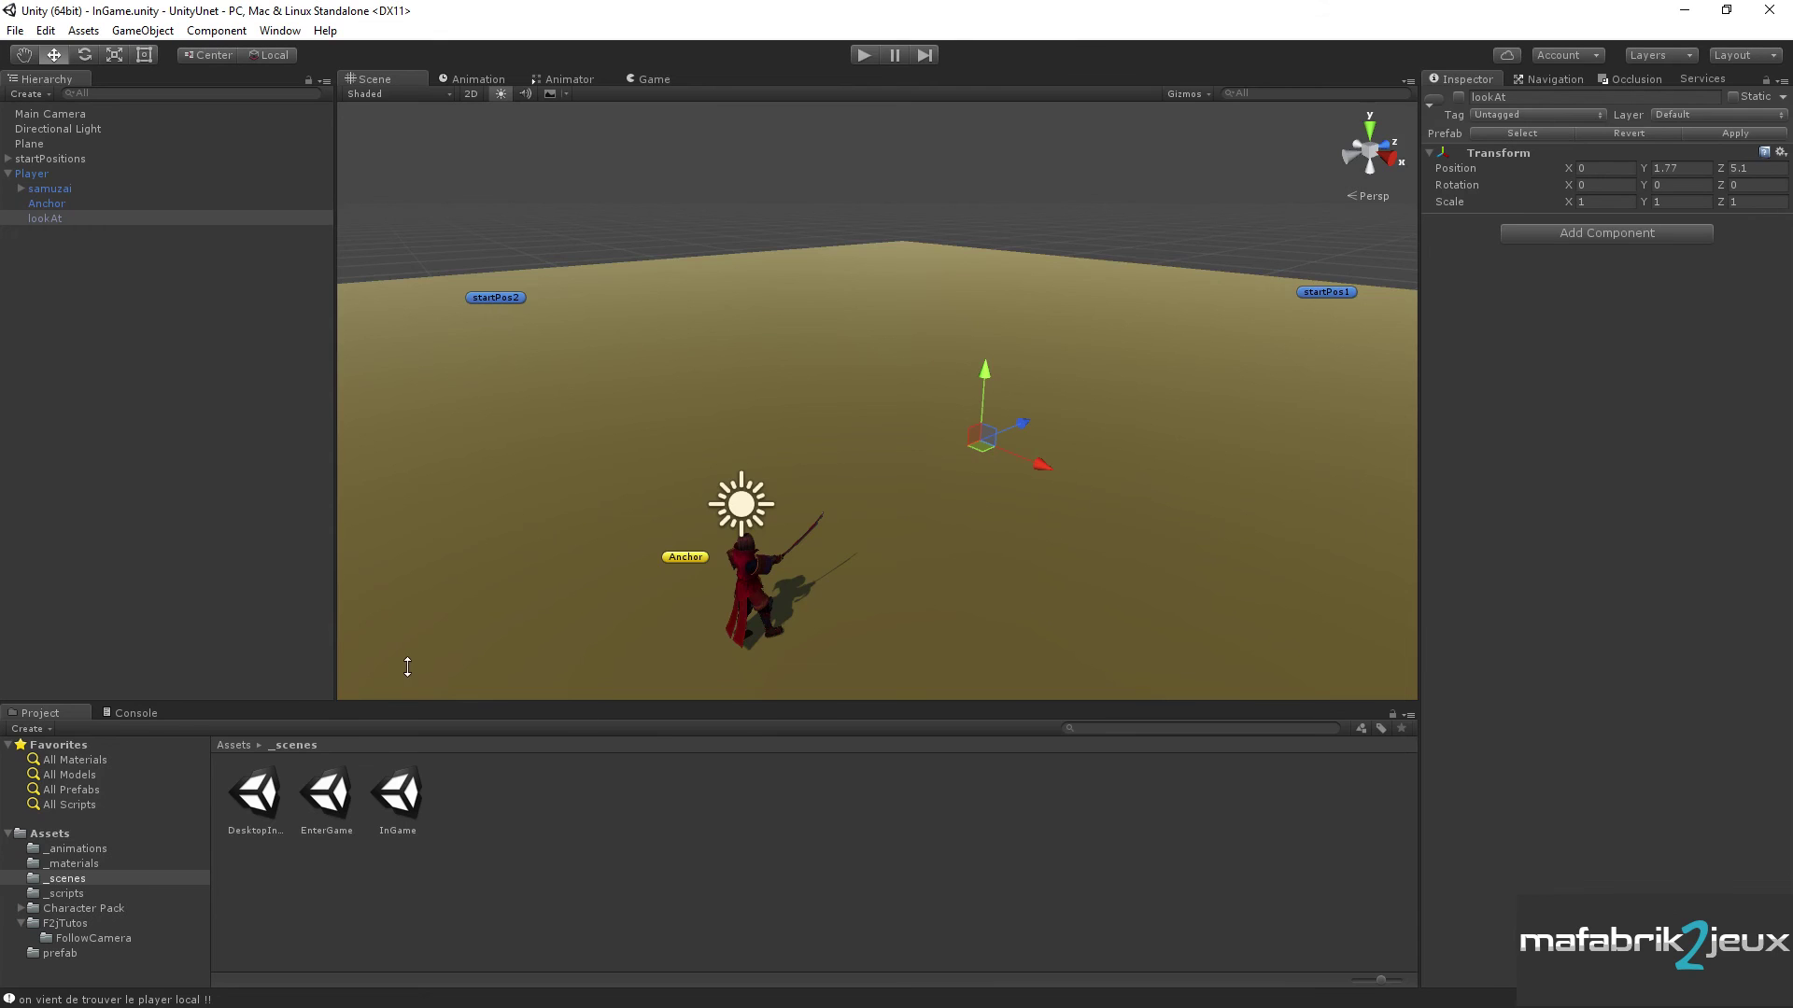
- Read the CS0029 Transform-to-GameObject error for line 26 in the Console, then go back to MonoDevelop
click(157, 714)
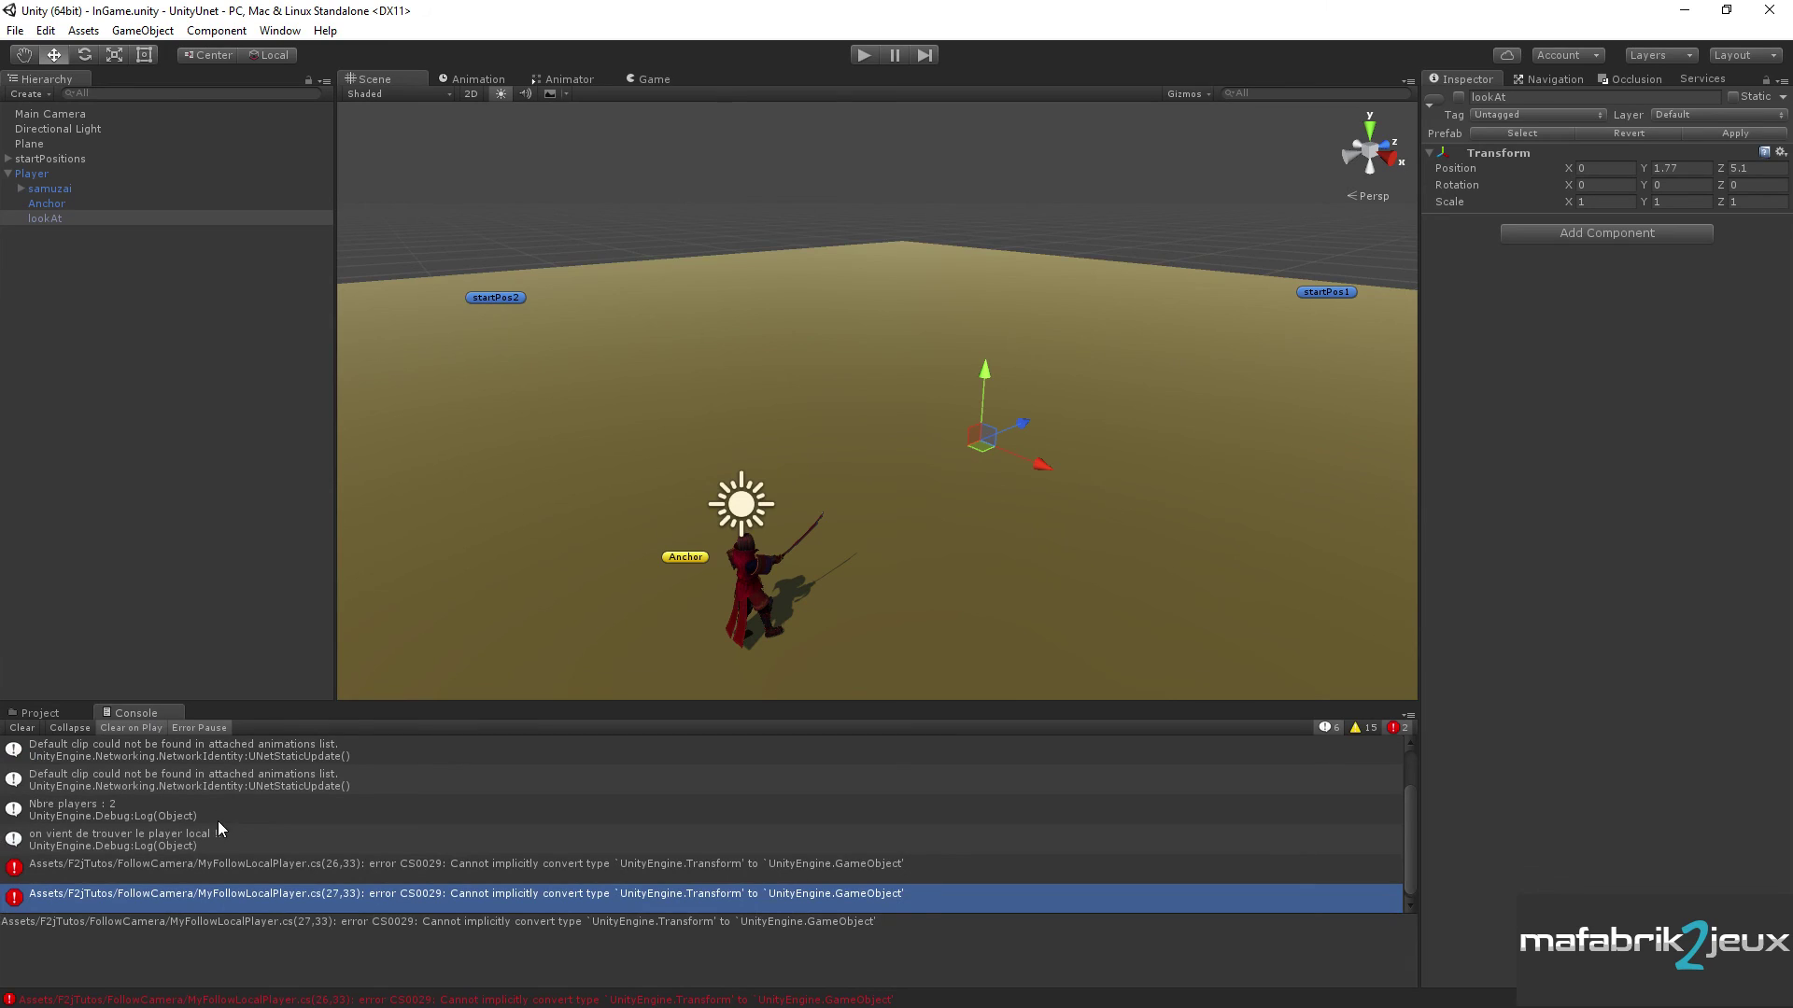
click(674, 874)
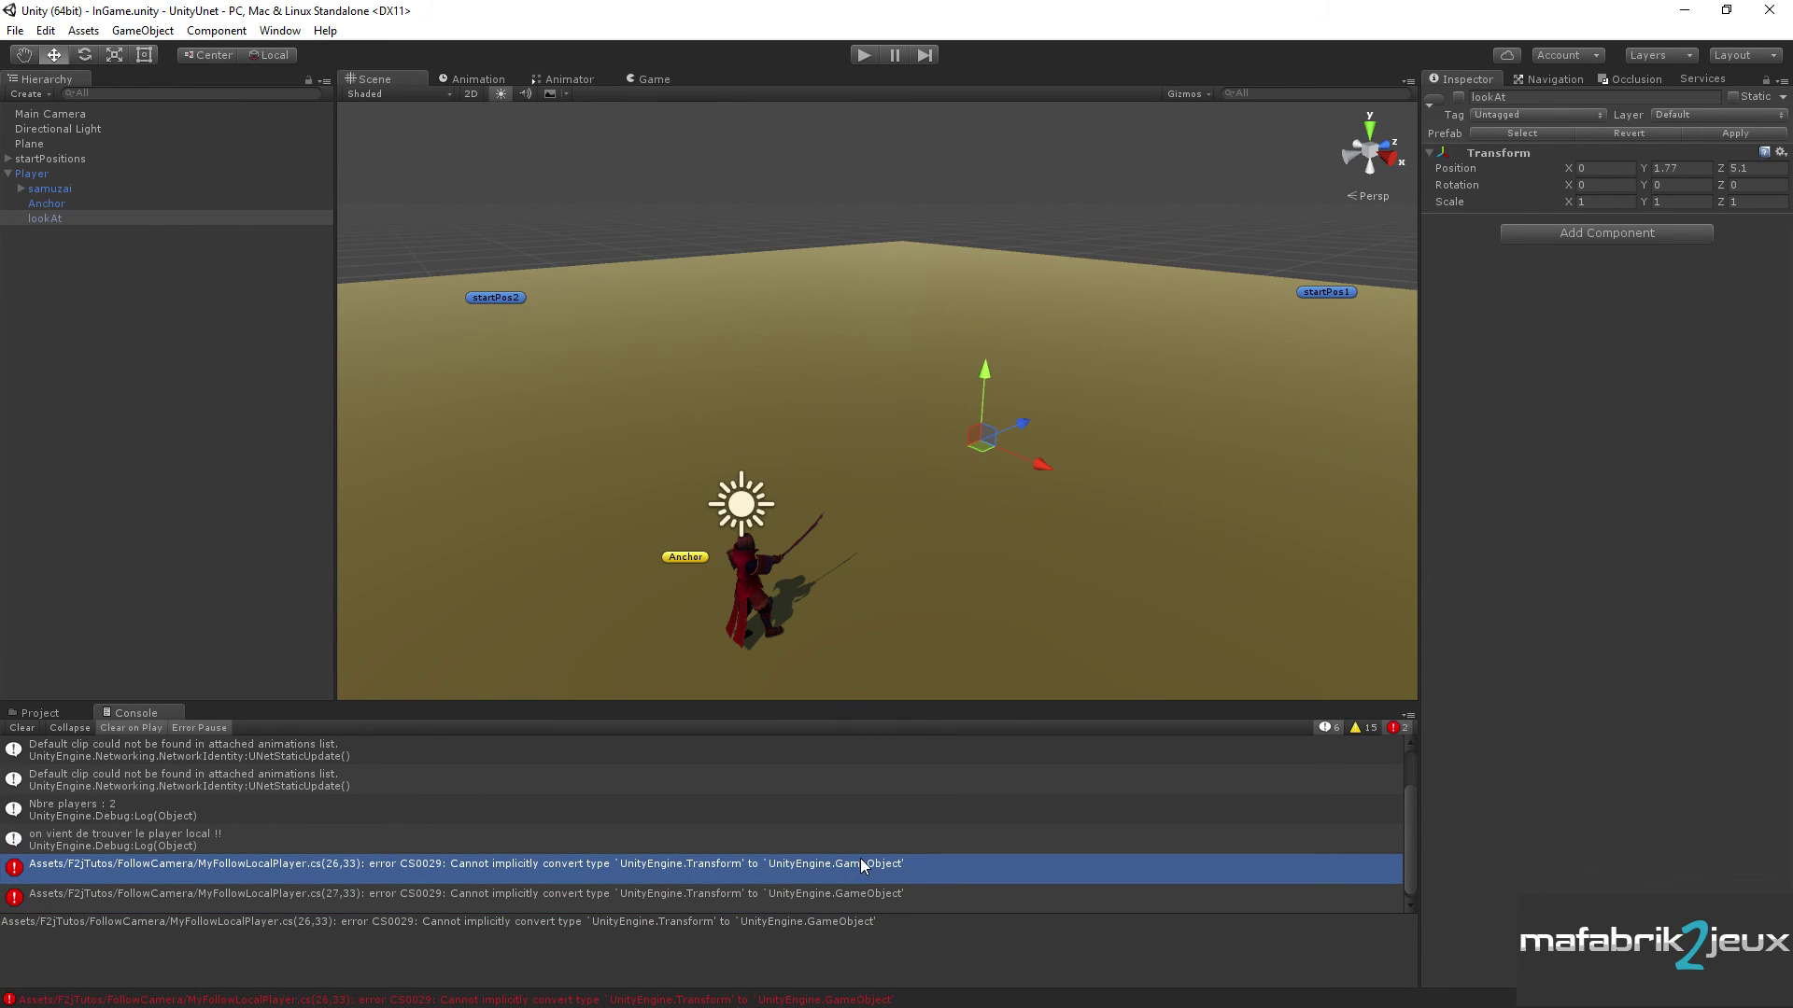
key(alt+Tab)
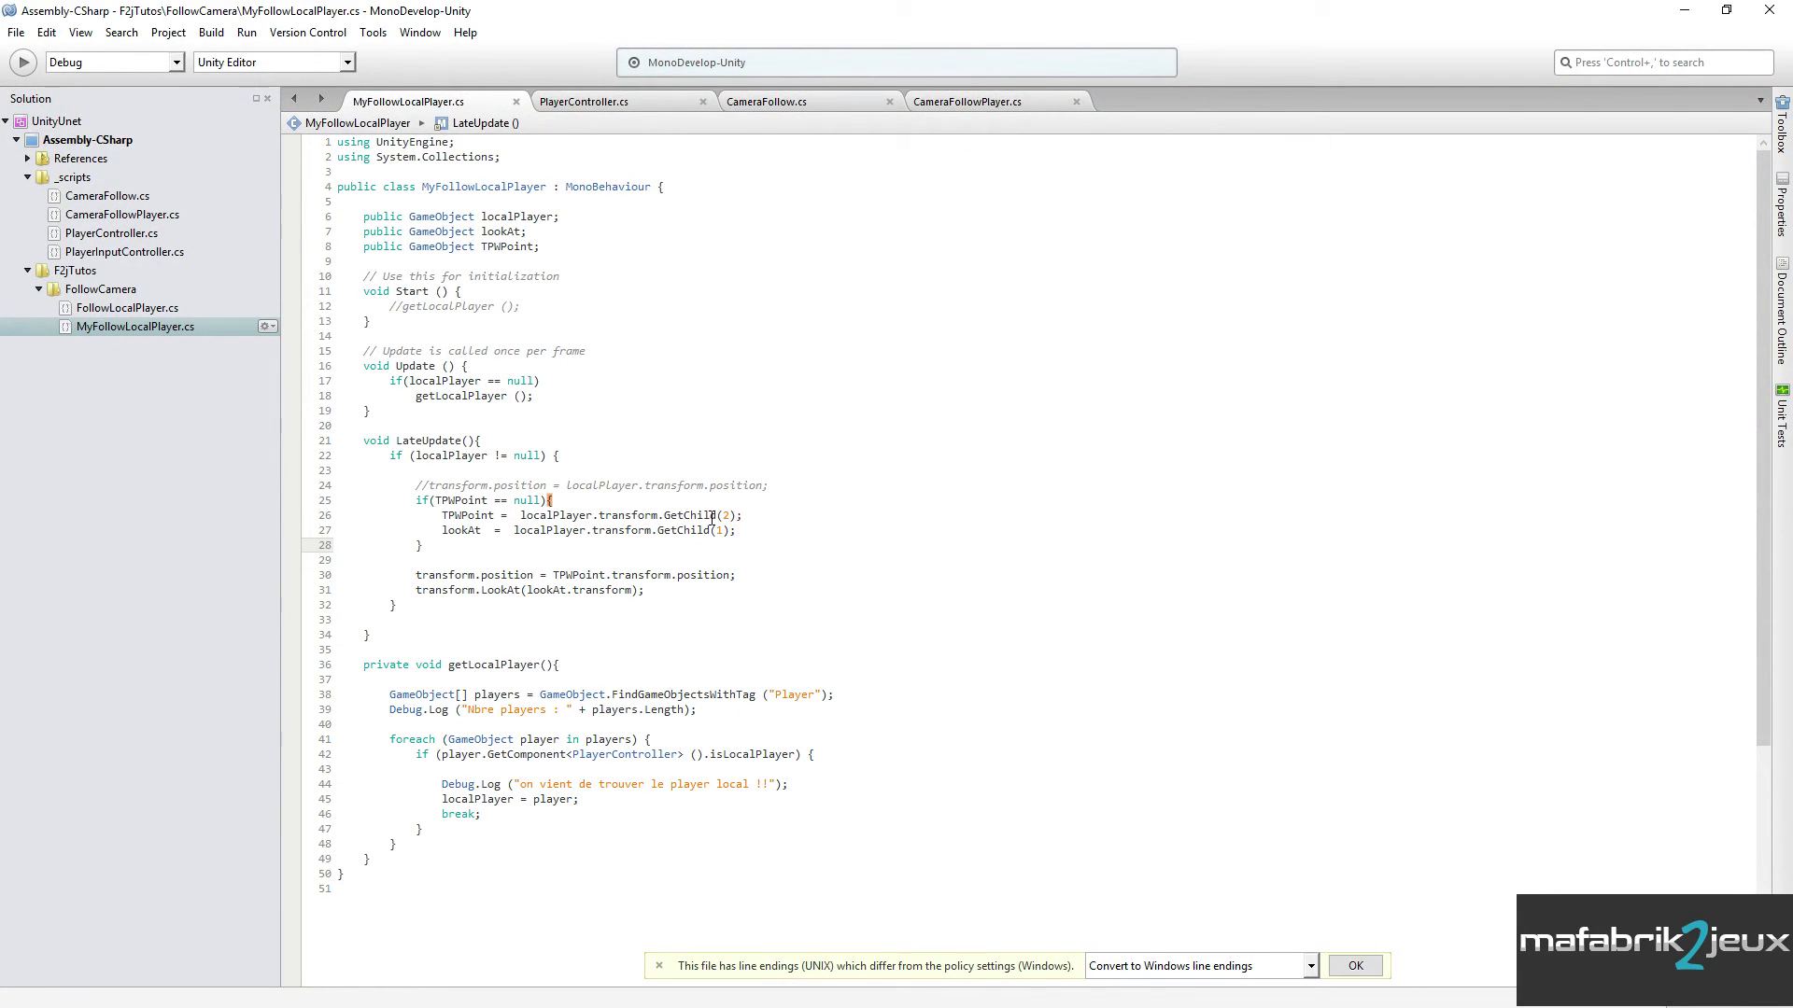
- Append .gameObject to GetChild(2) on line 26 and GetChild(1) on line 27, then save
click(737, 515)
text(.)
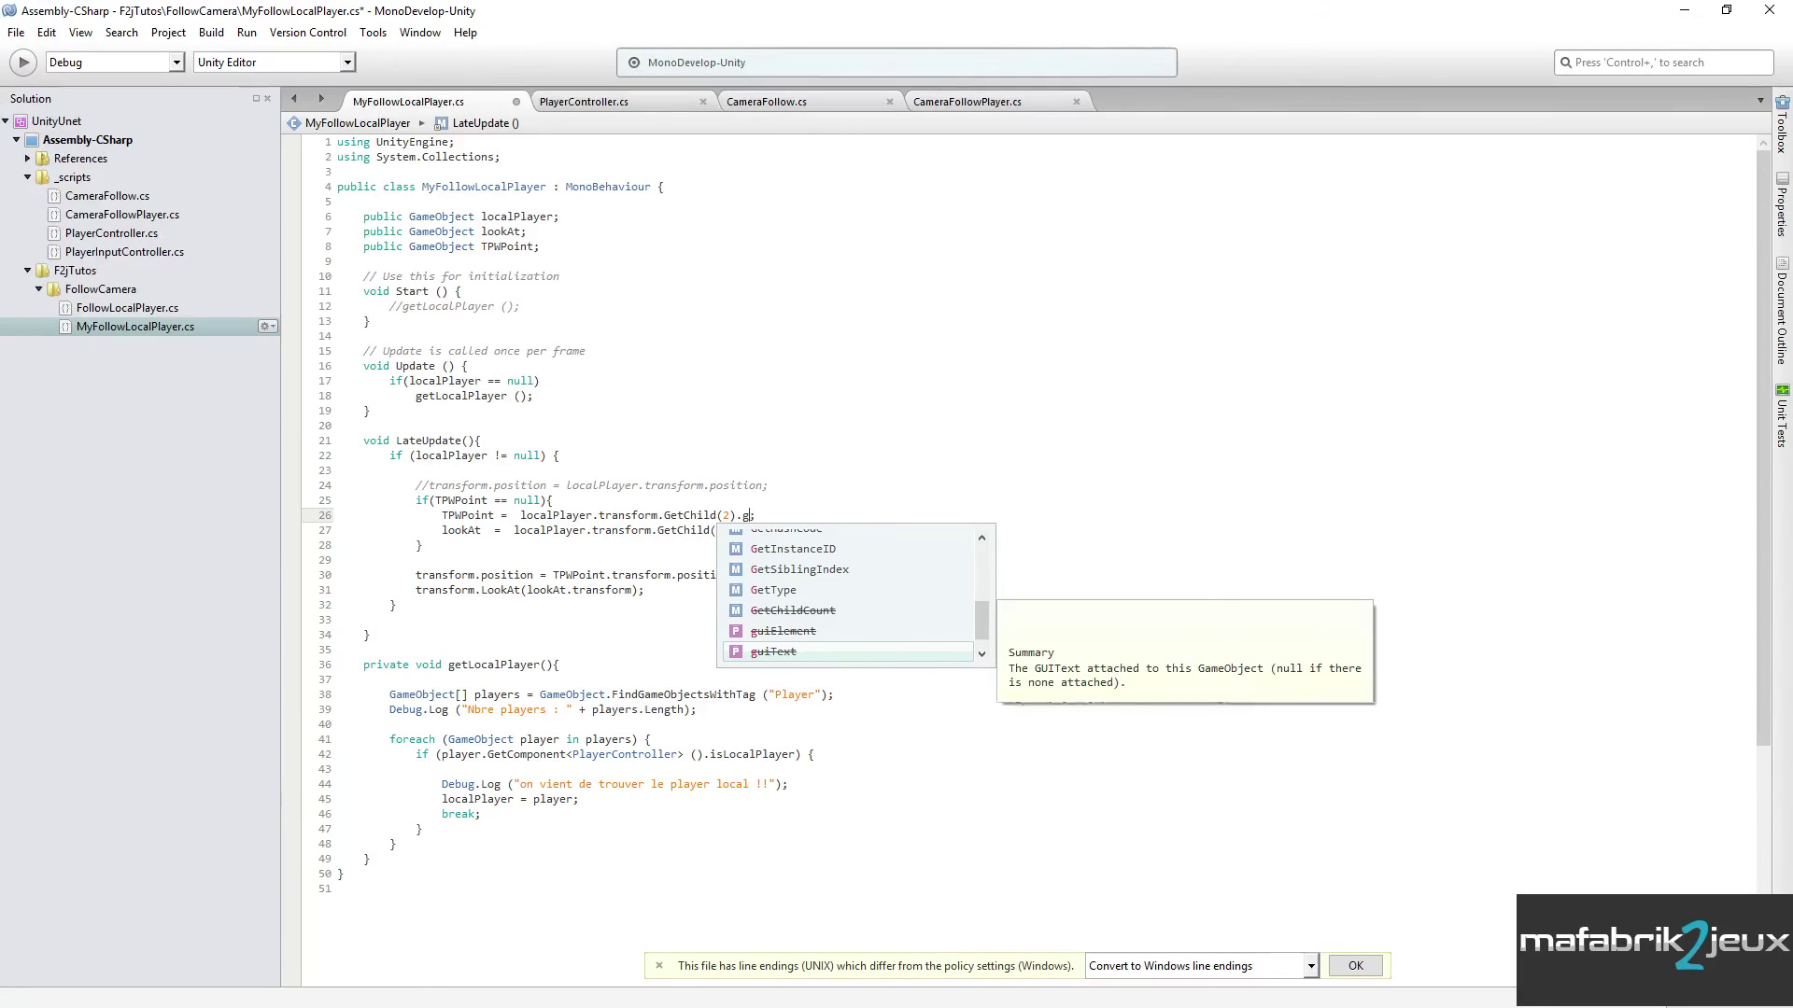
text(ga)
key(Return)
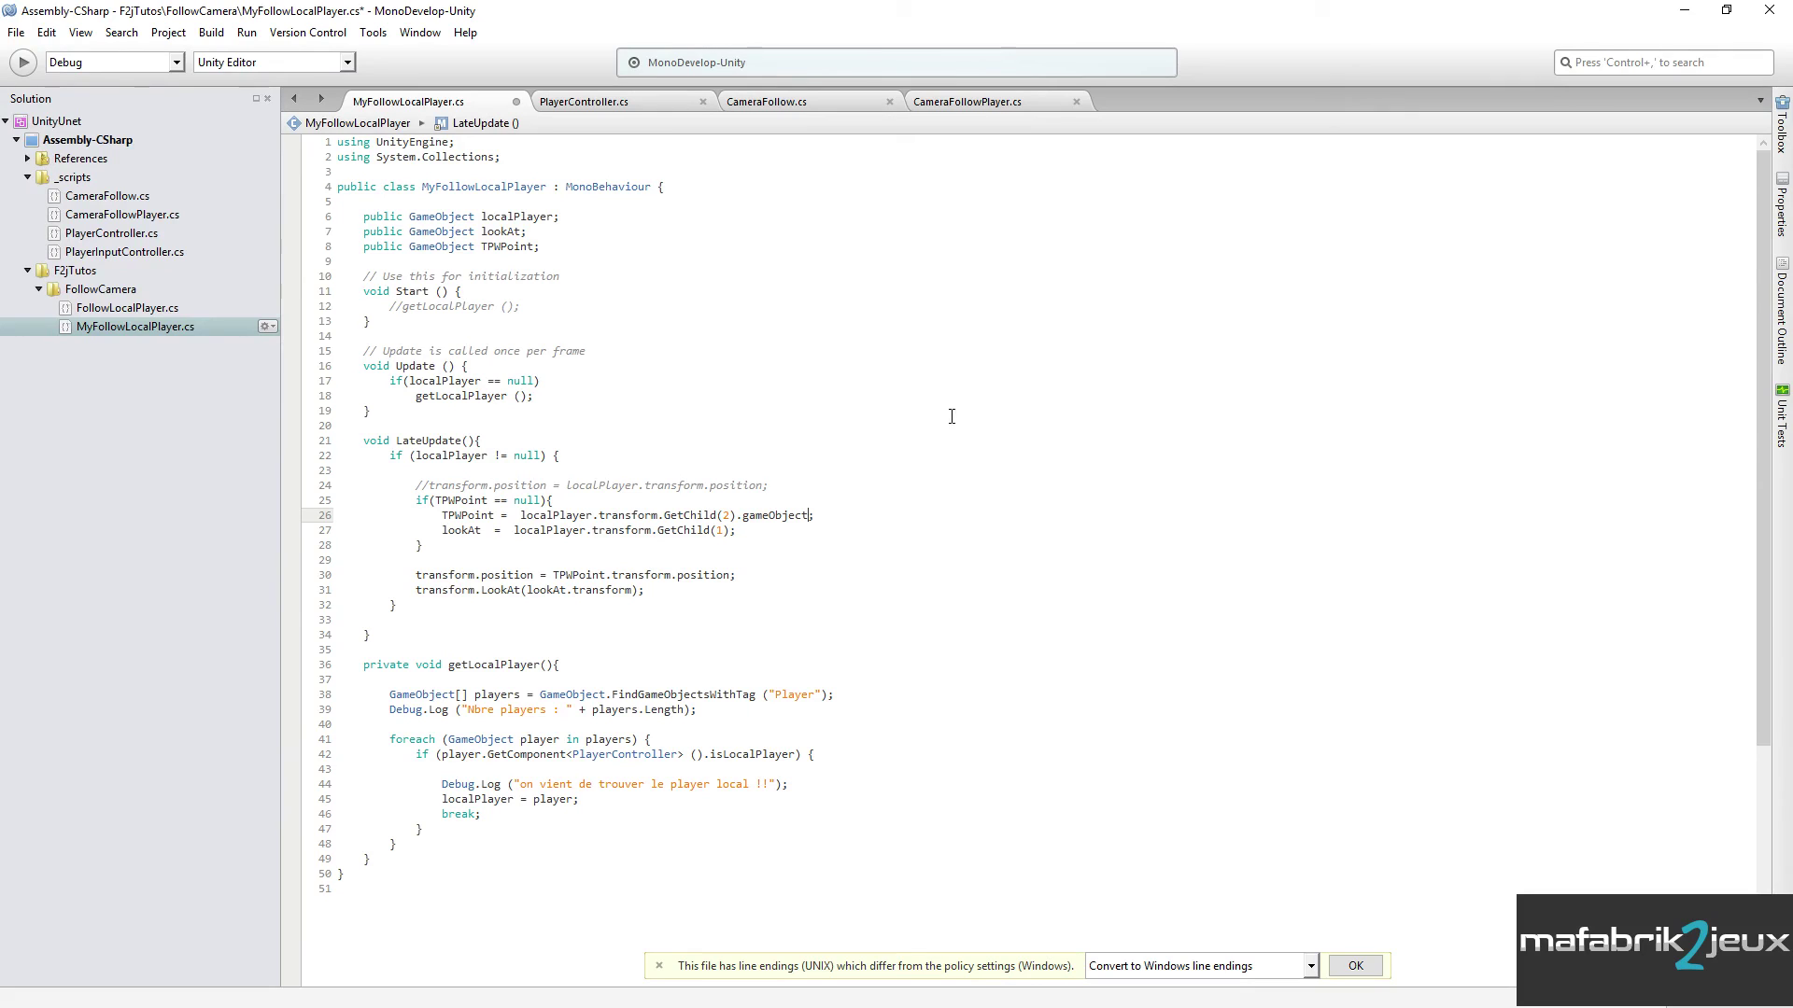
click(725, 530)
text(.ga)
key(Return)
key(ctrl+s)
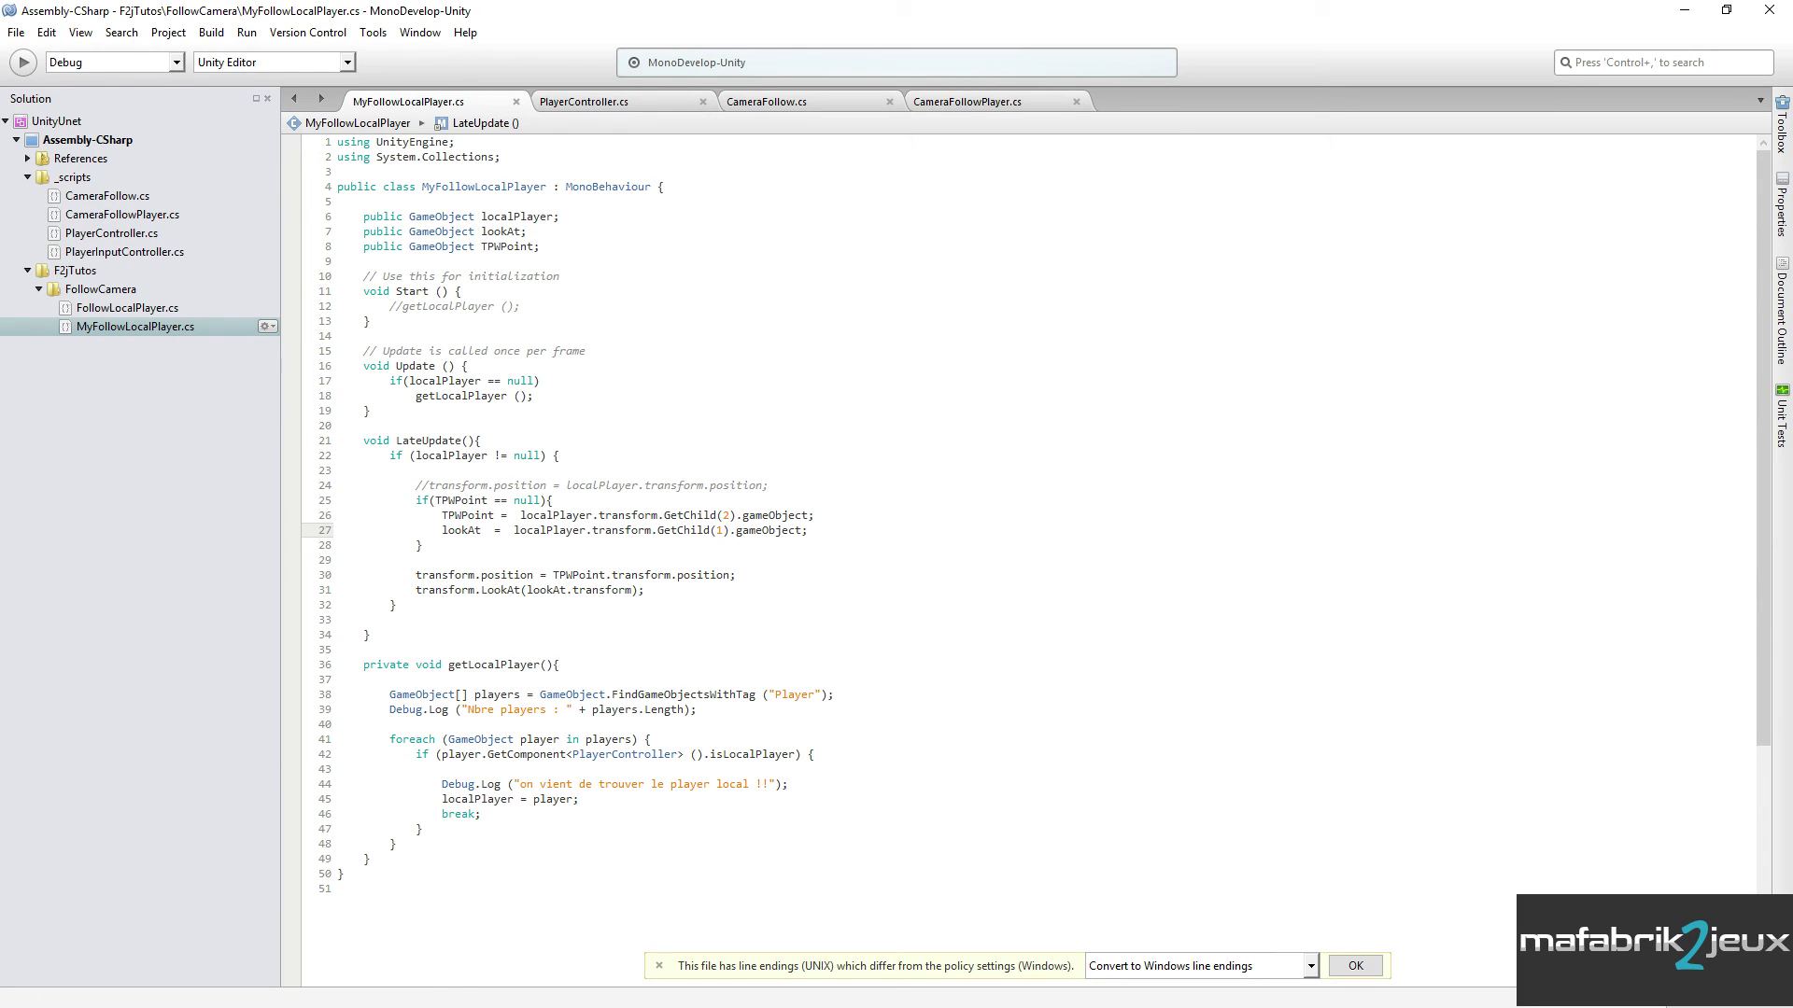
key(alt+Tab)
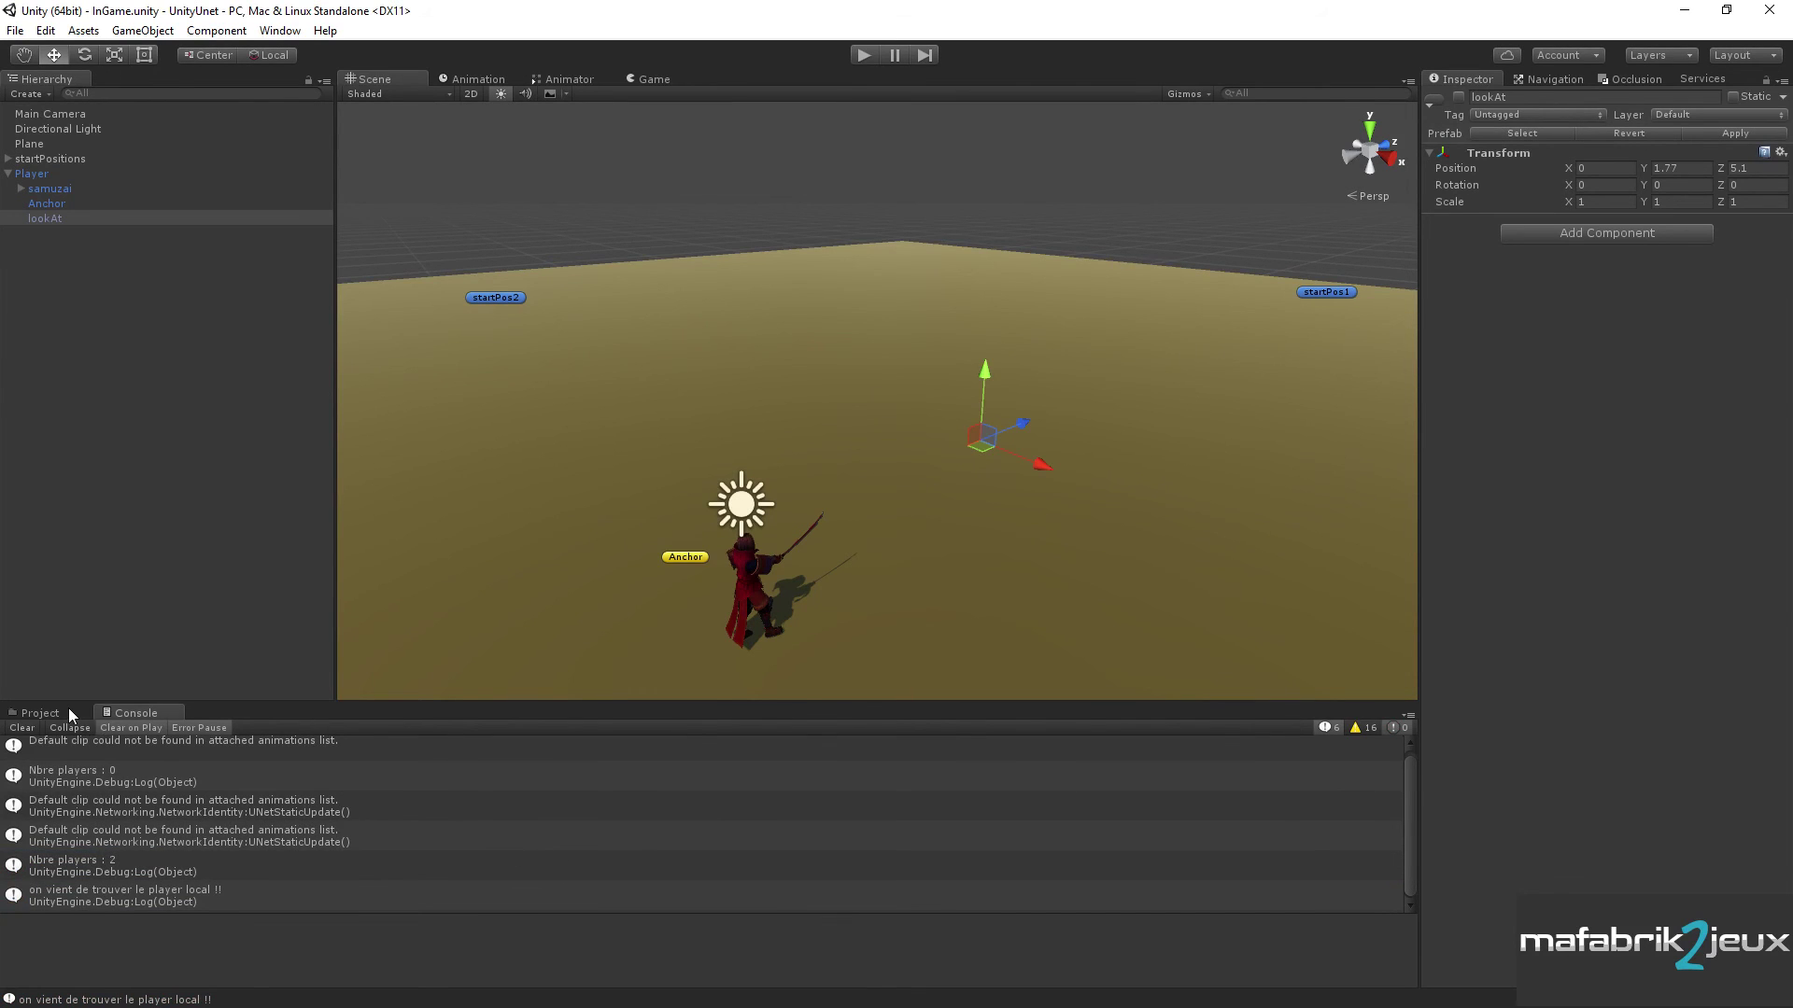
- Review the TPWPoint and lookAt declarations, then show the FollowCamera folder in Project
key(alt+Tab)
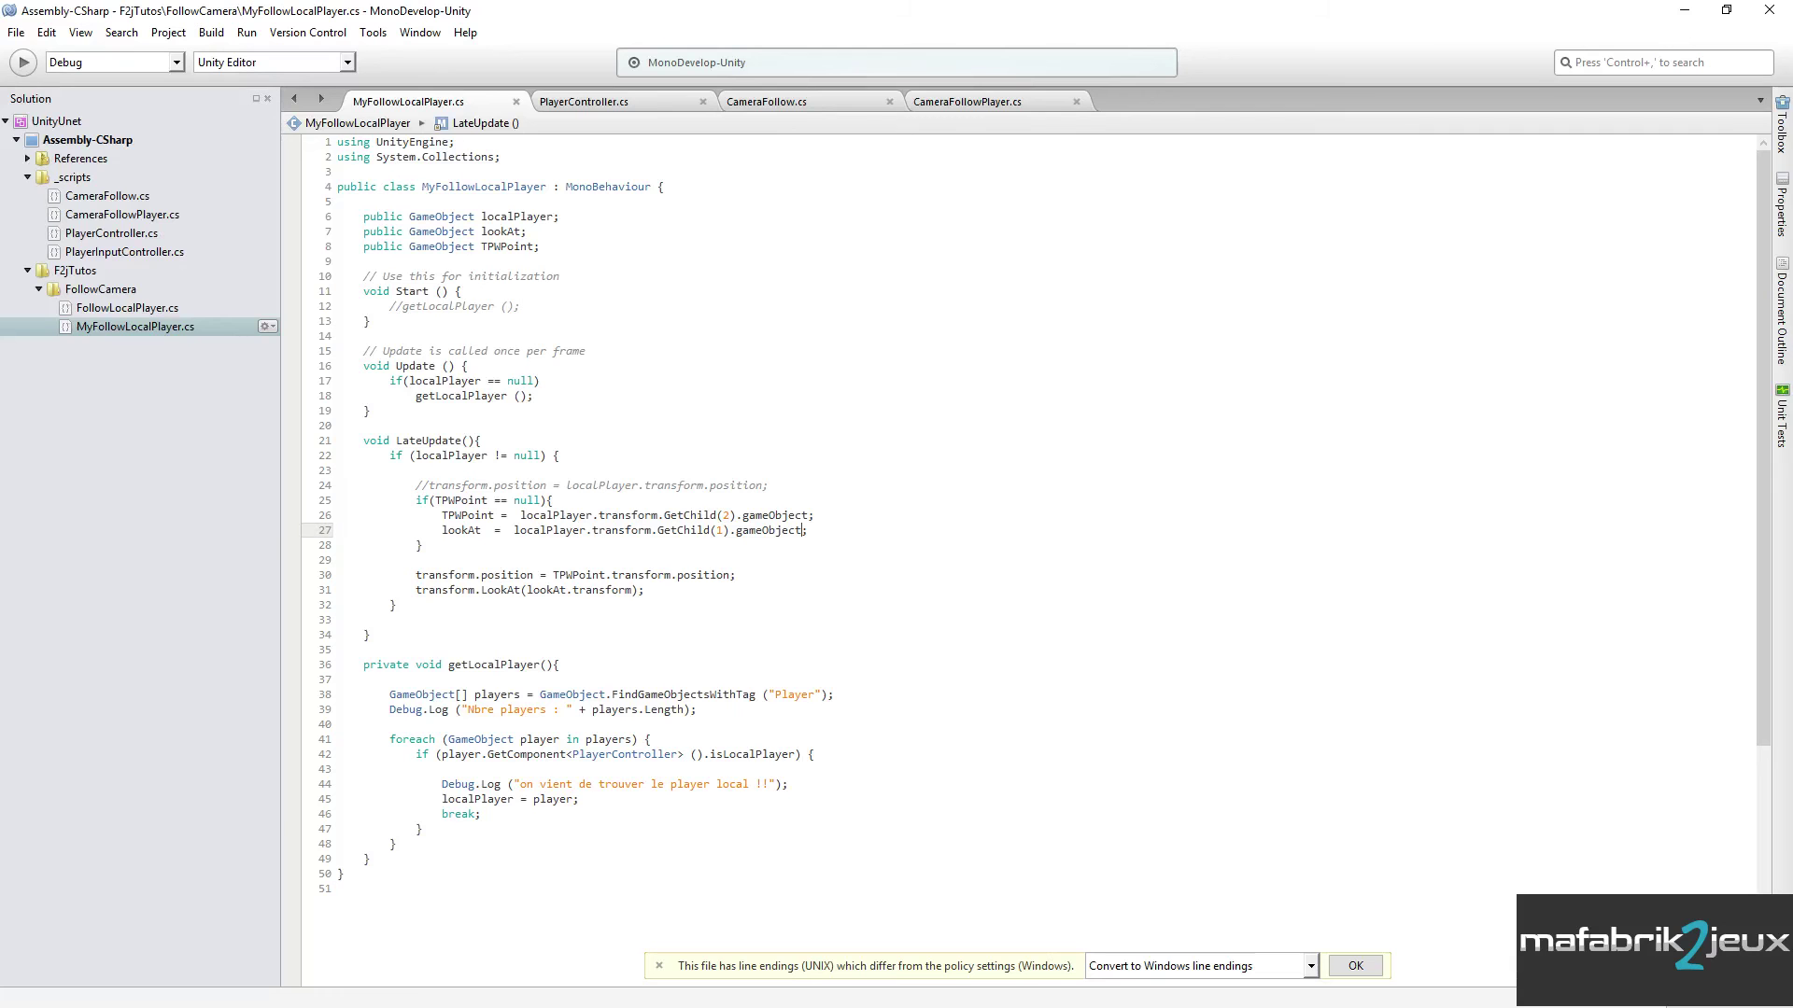
click(430, 247)
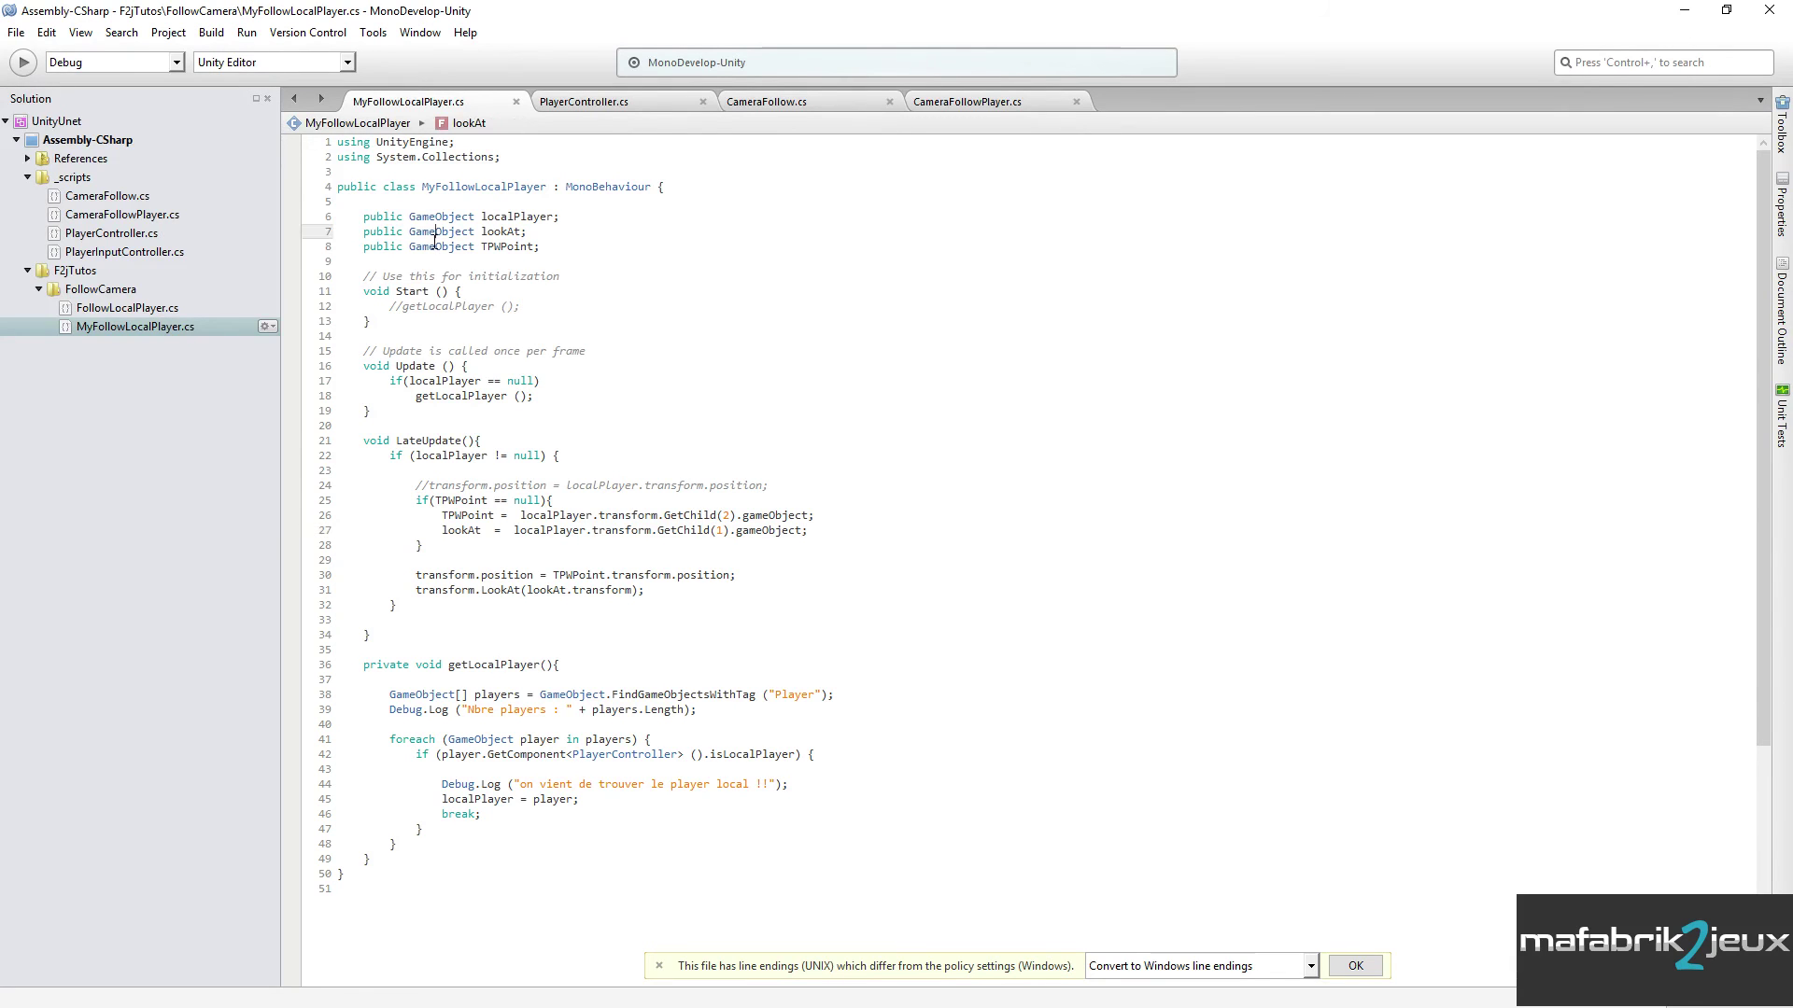
click(436, 231)
drag(553, 575, 668, 575)
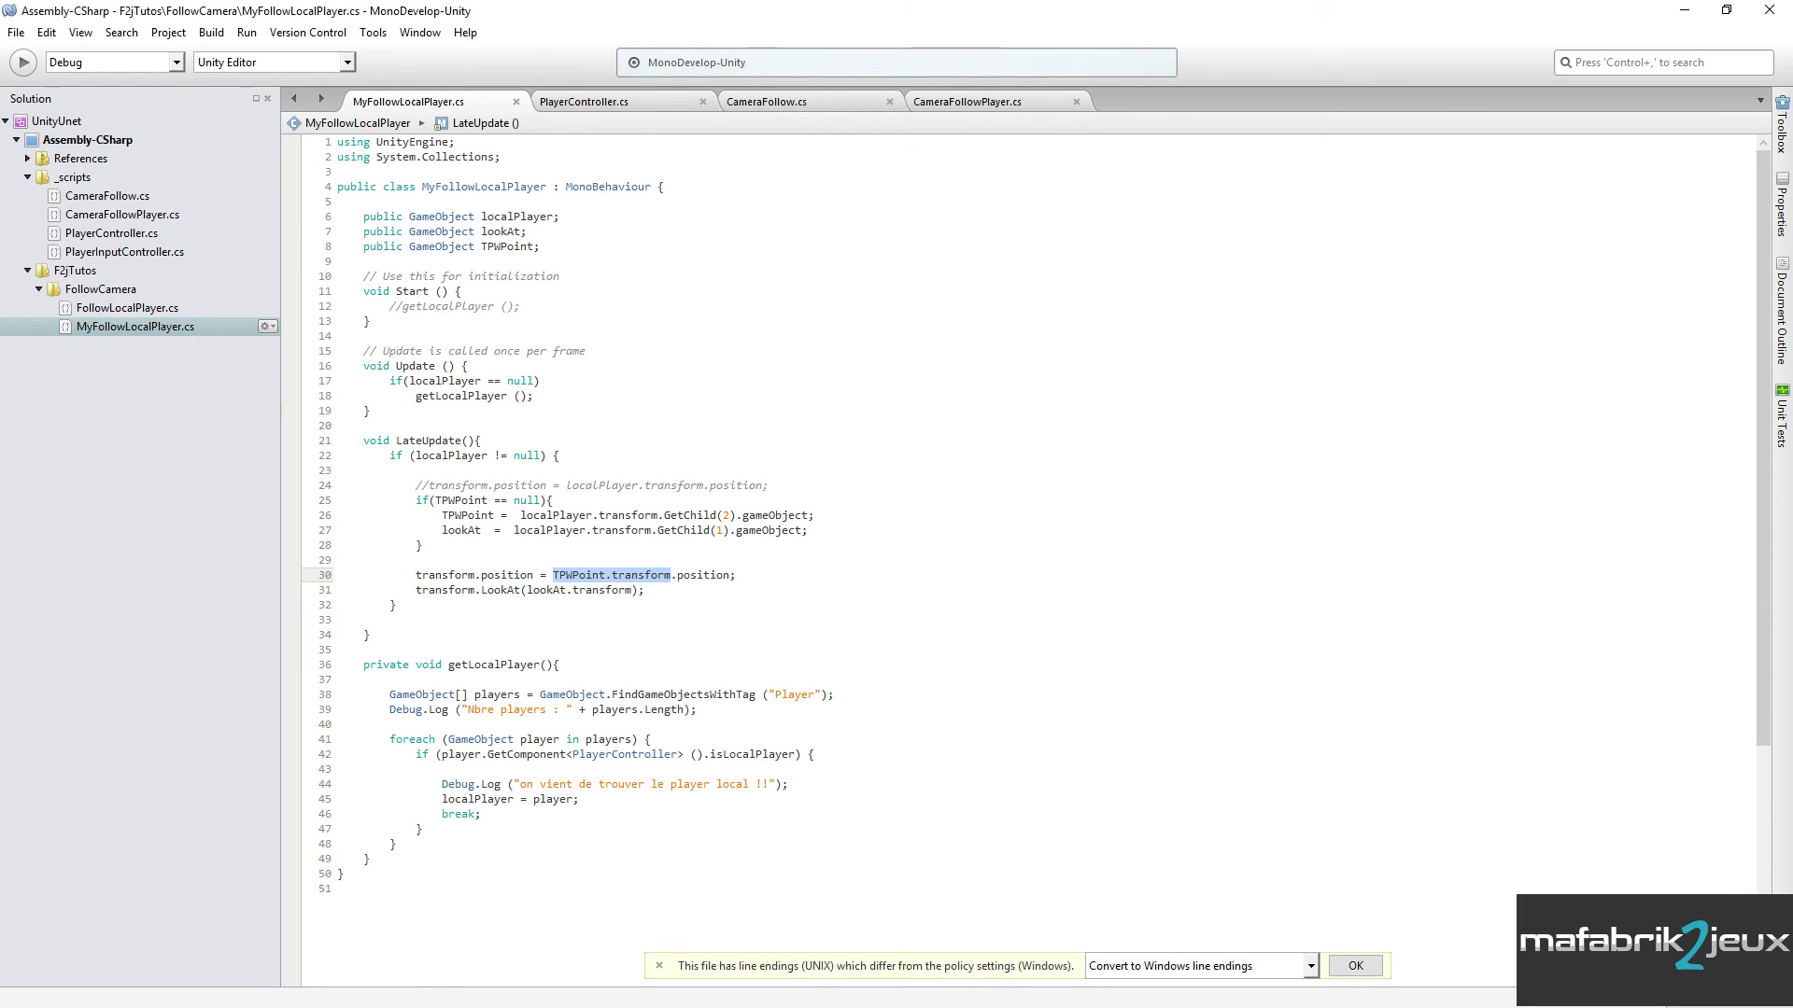
key(alt+Tab)
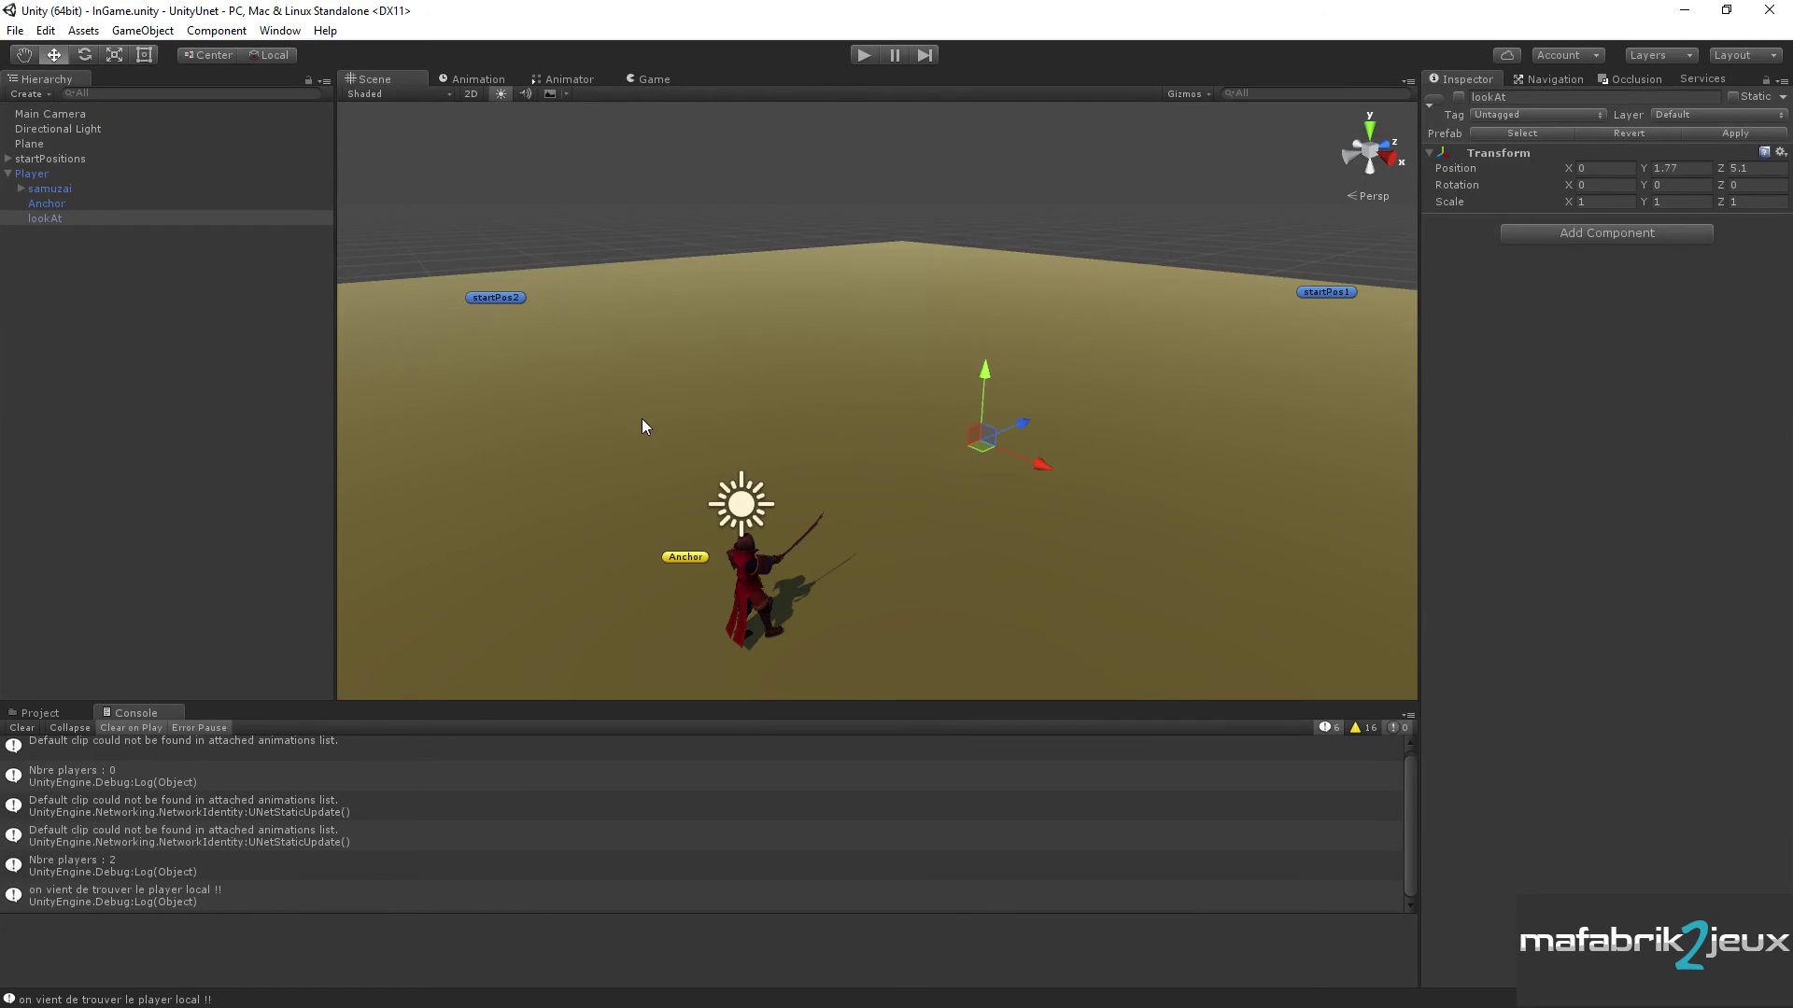
click(77, 714)
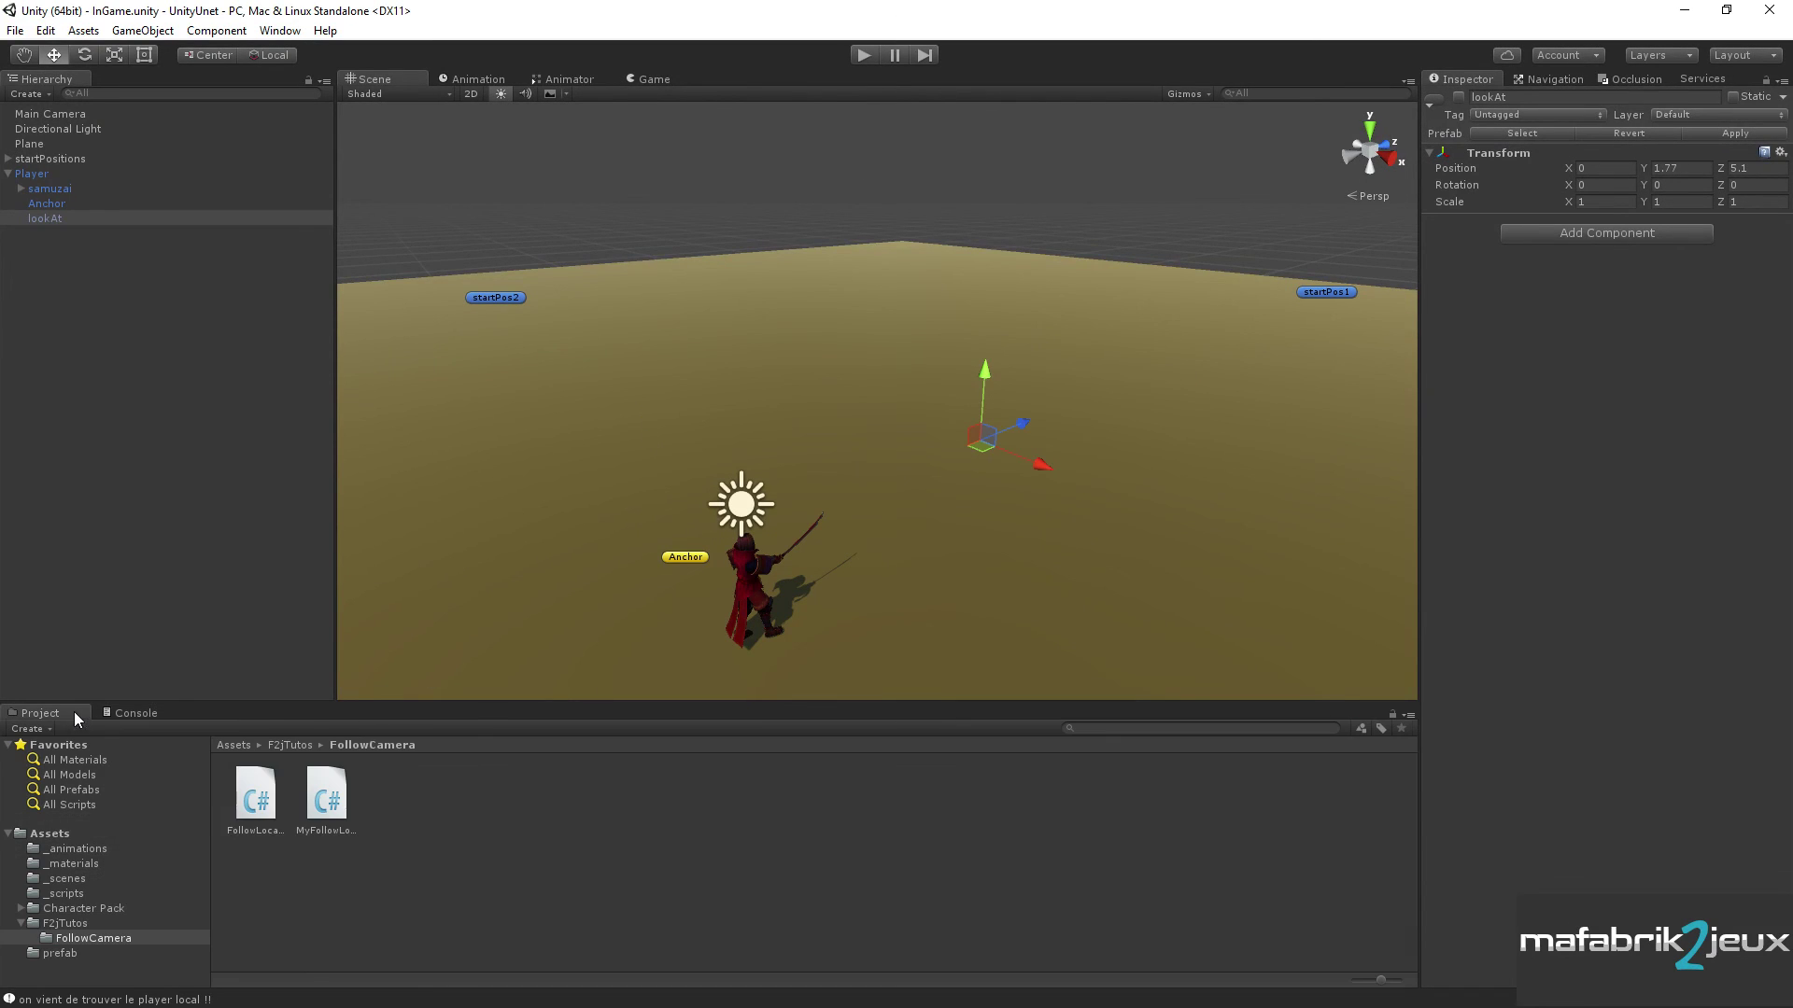
- Open the EnterGame scene from the Assets/_scenes folder
click(241, 746)
double_click(399, 792)
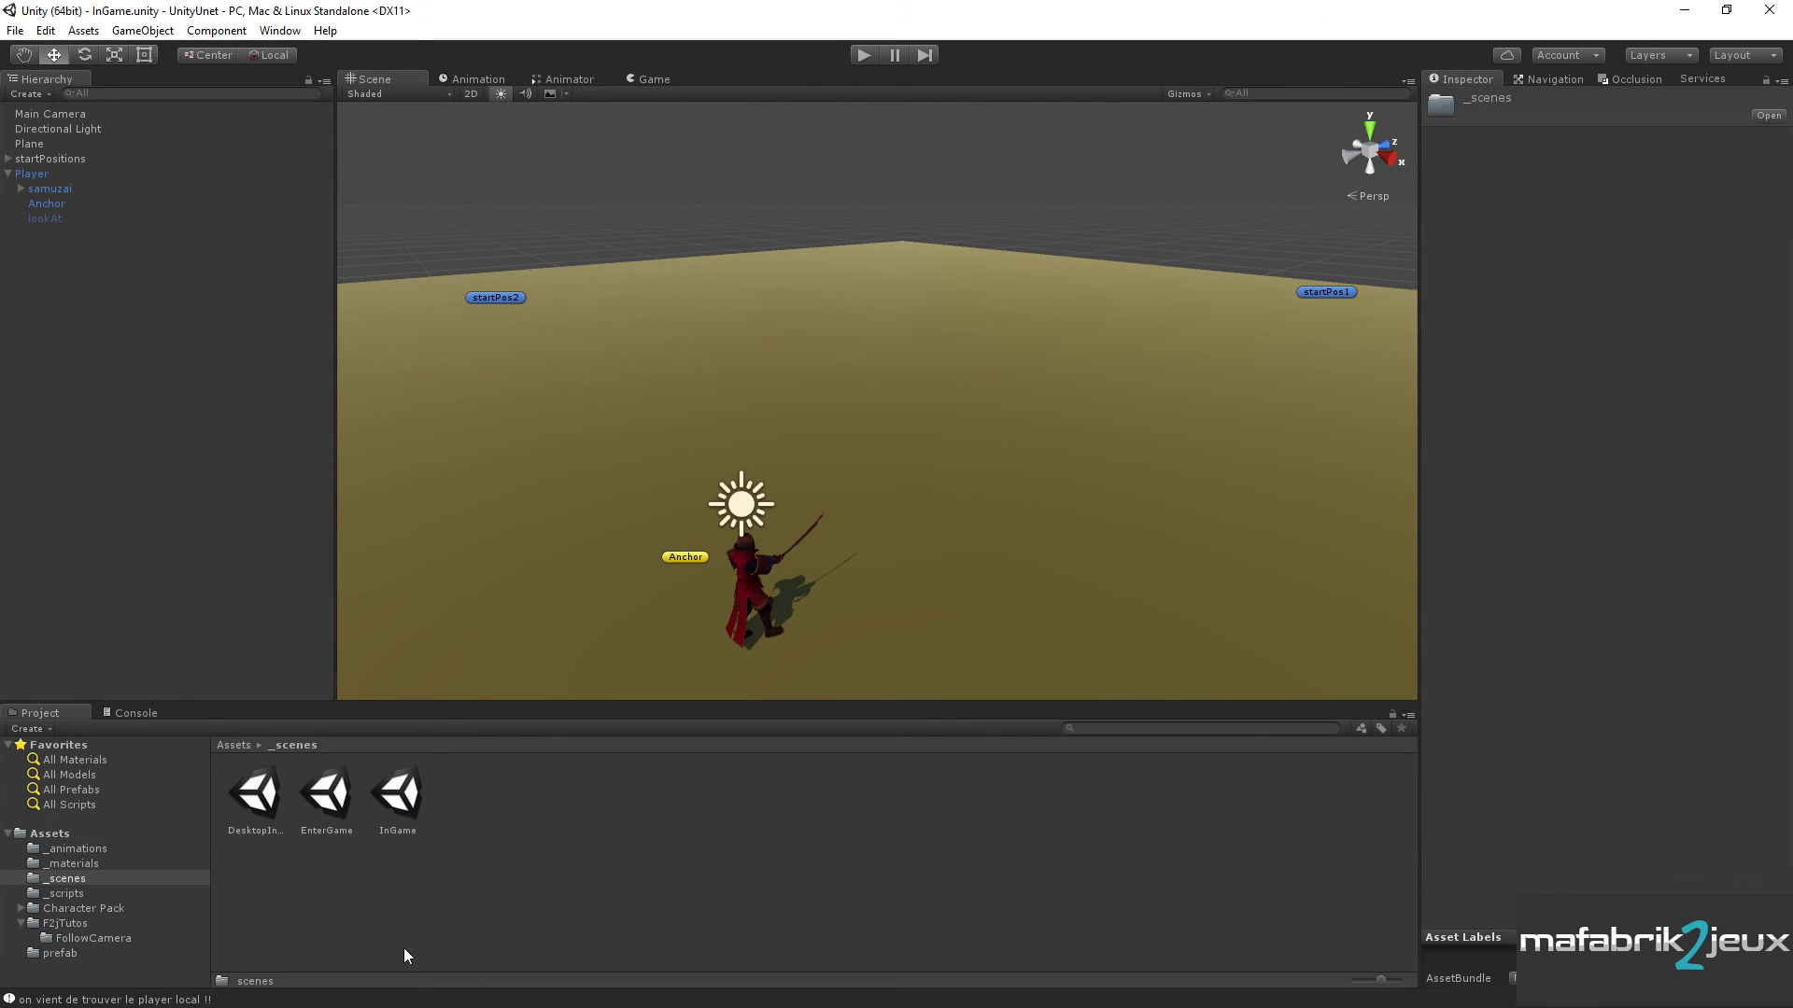
double_click(324, 793)
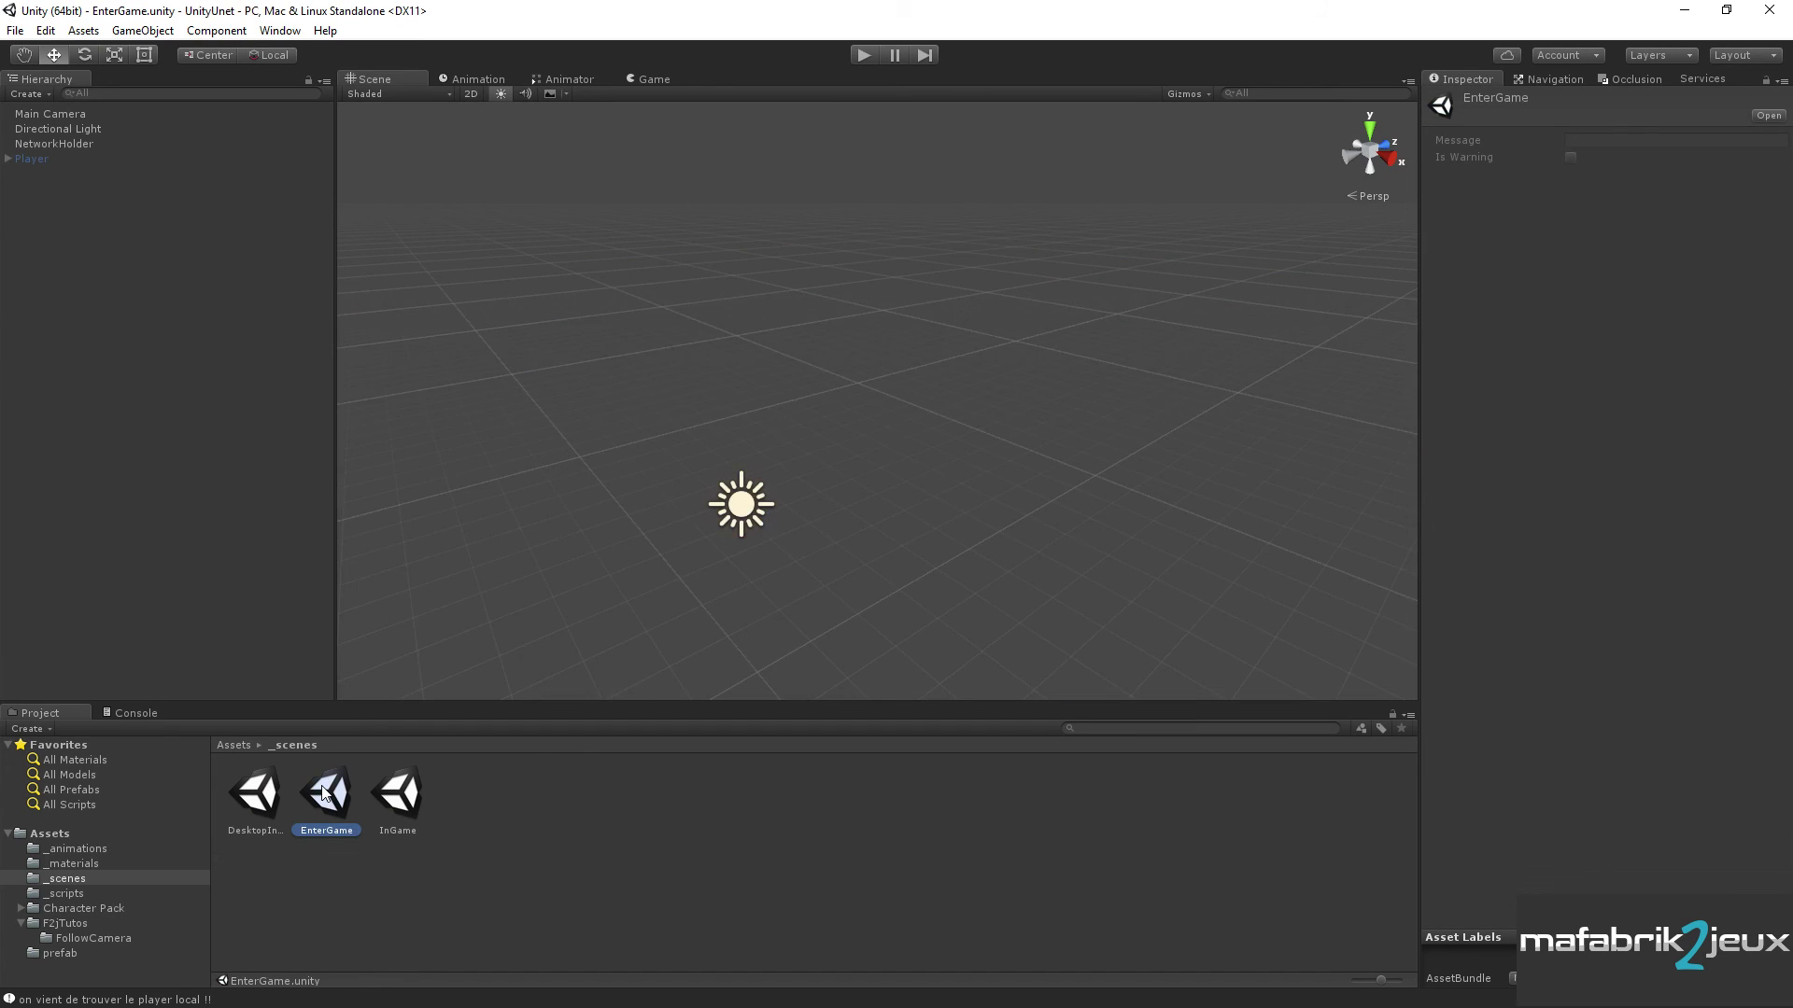
- Play as LAN Host, walk the samurai with W/A/D, inspect Player, then stop play
click(863, 55)
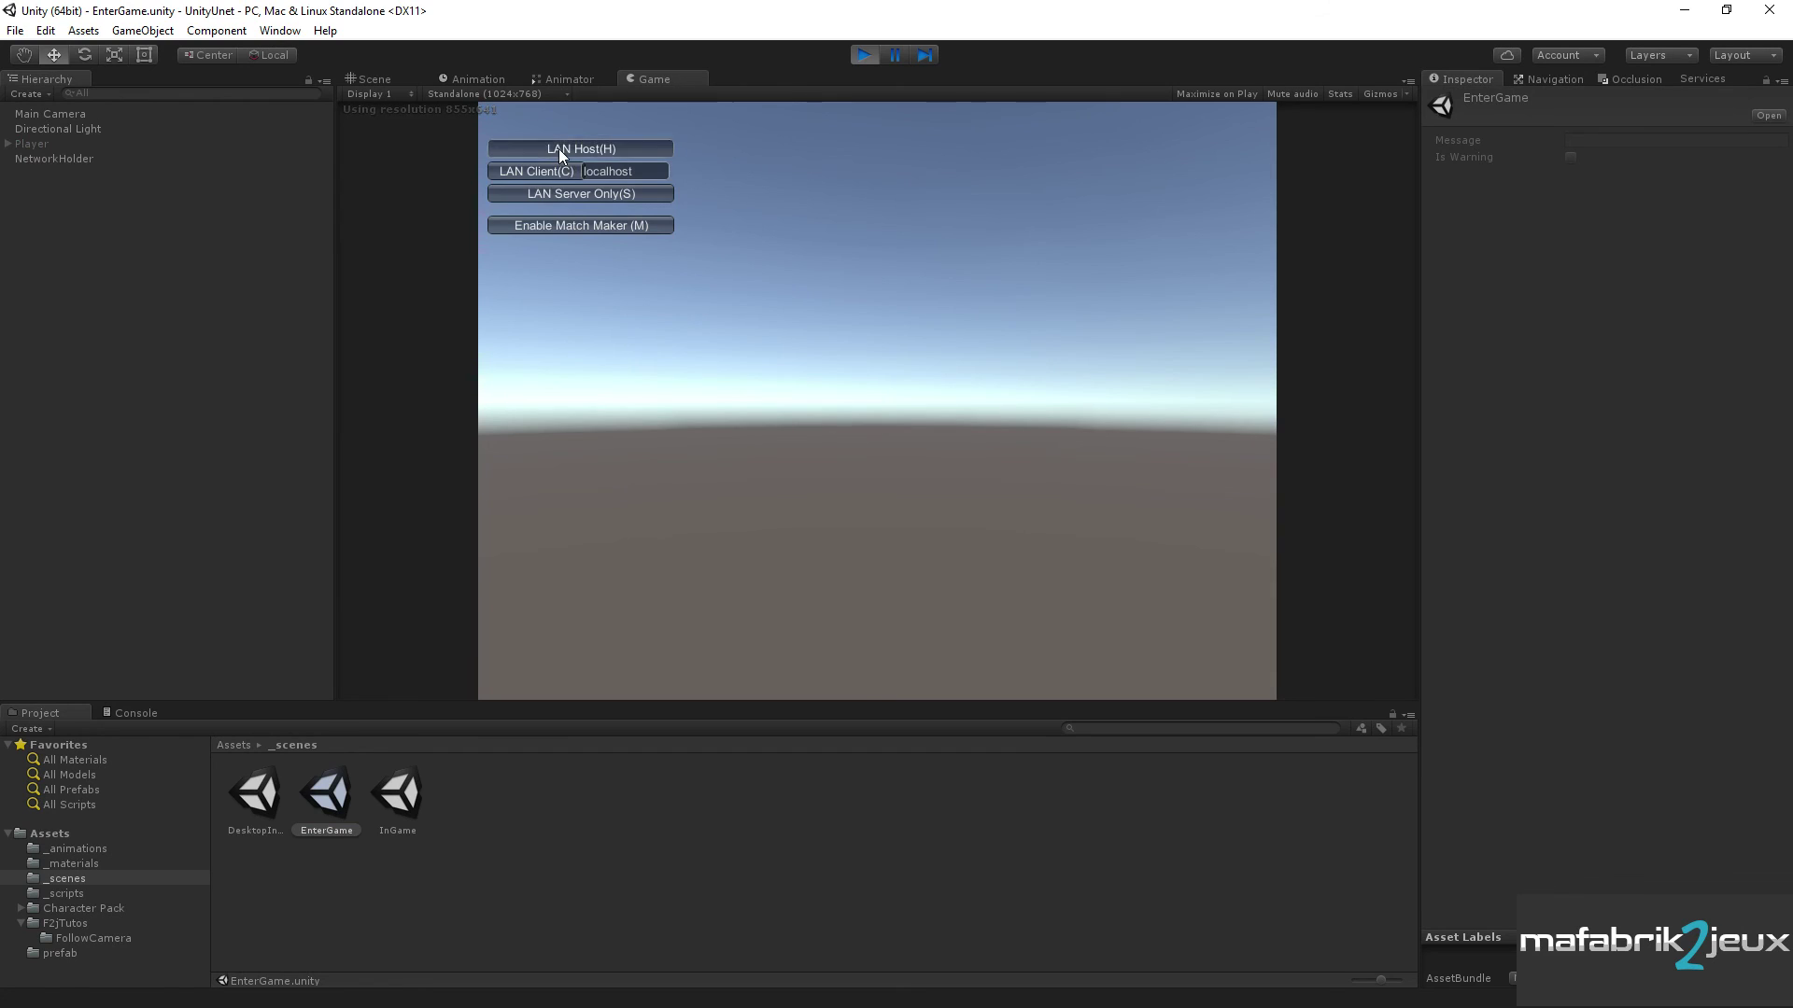
click(558, 150)
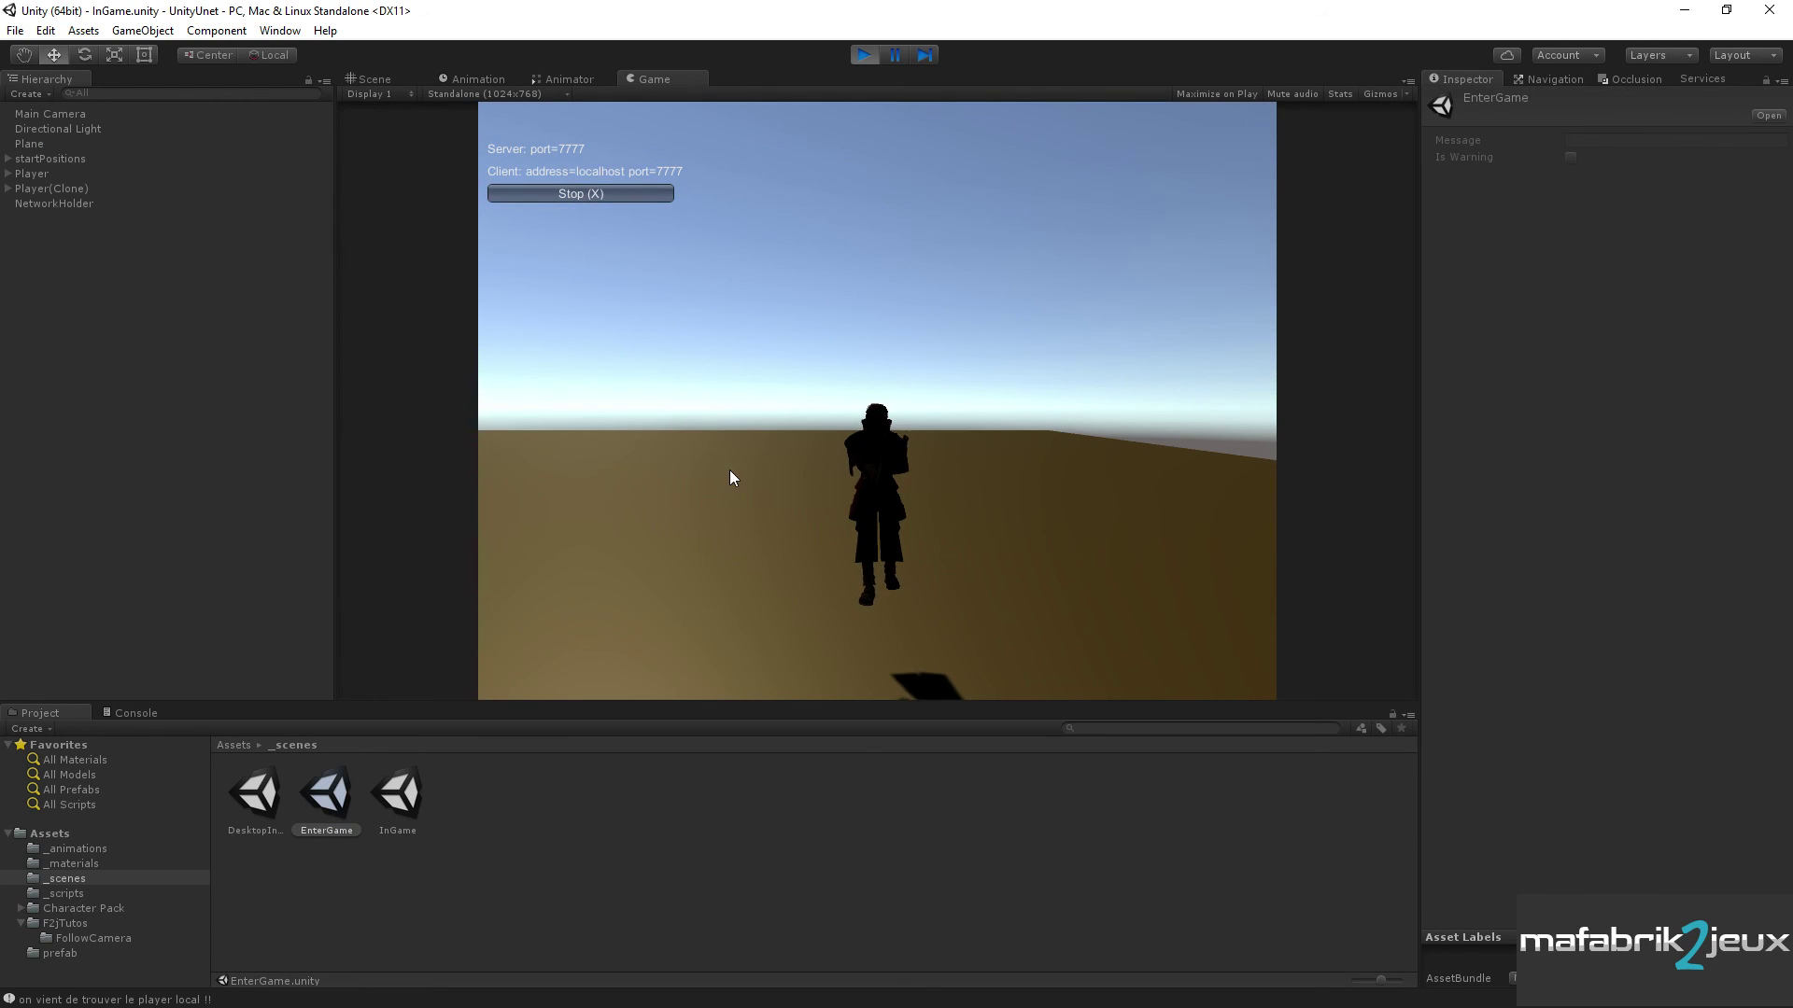
key(w)
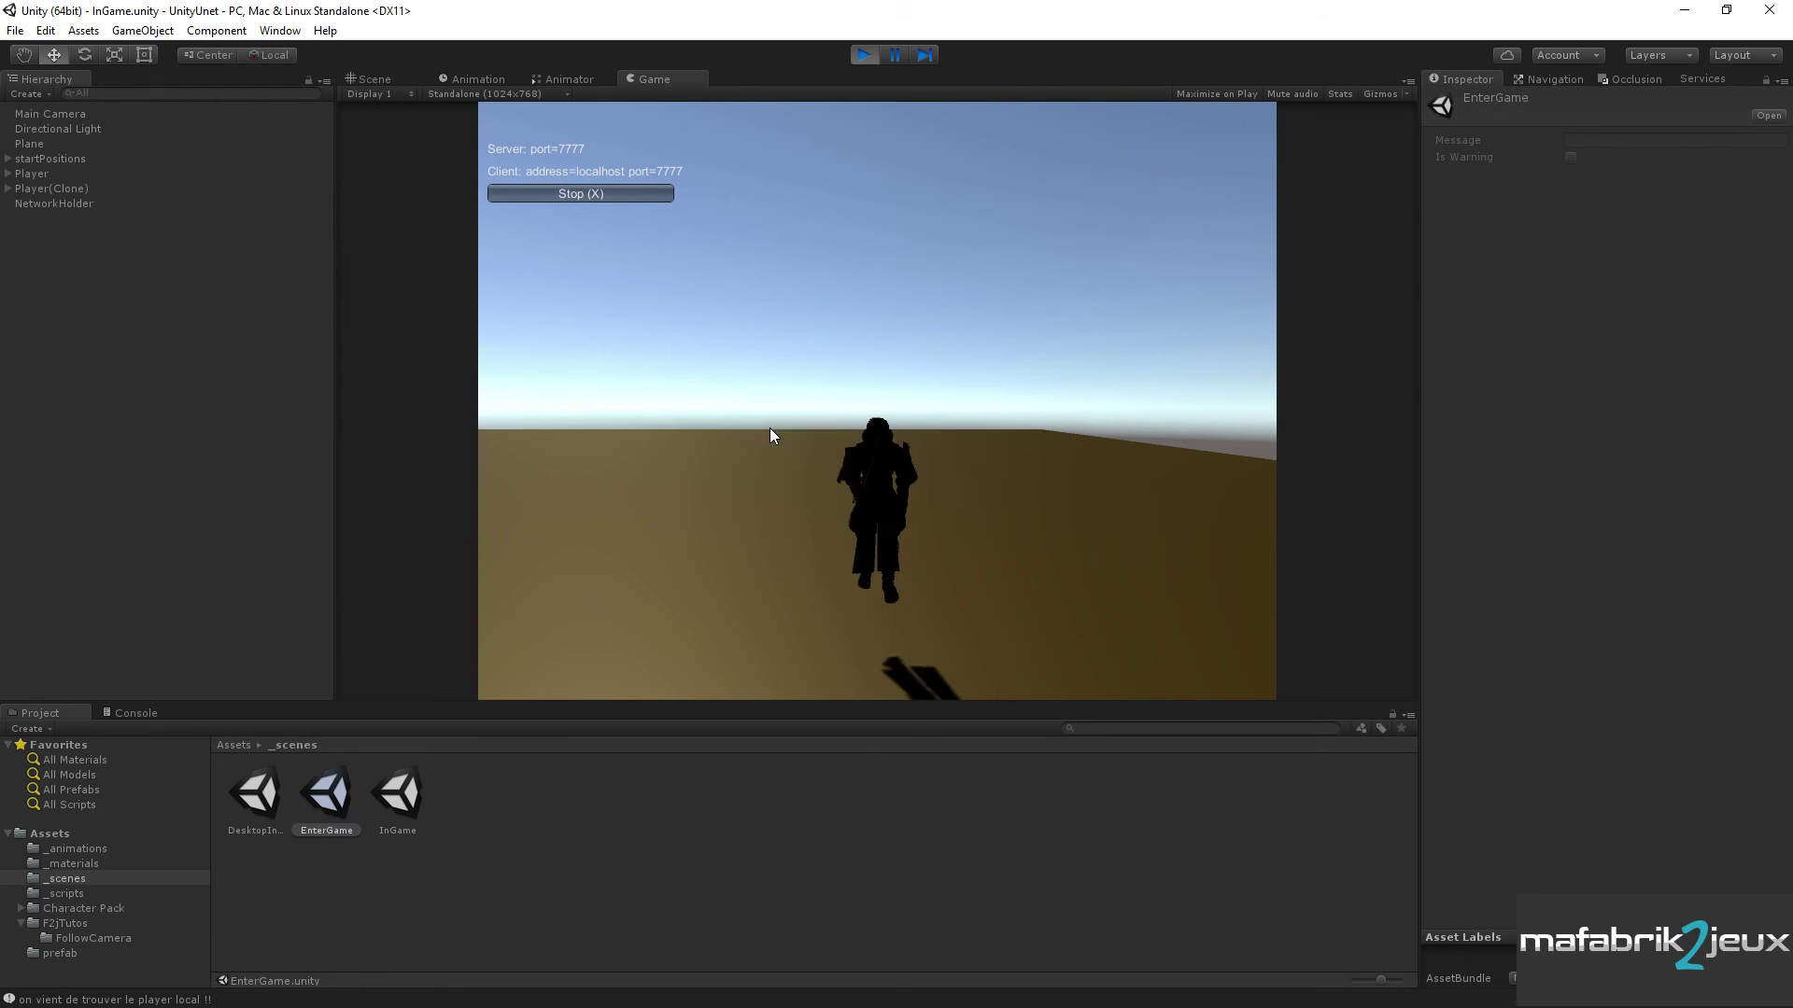
key(a)
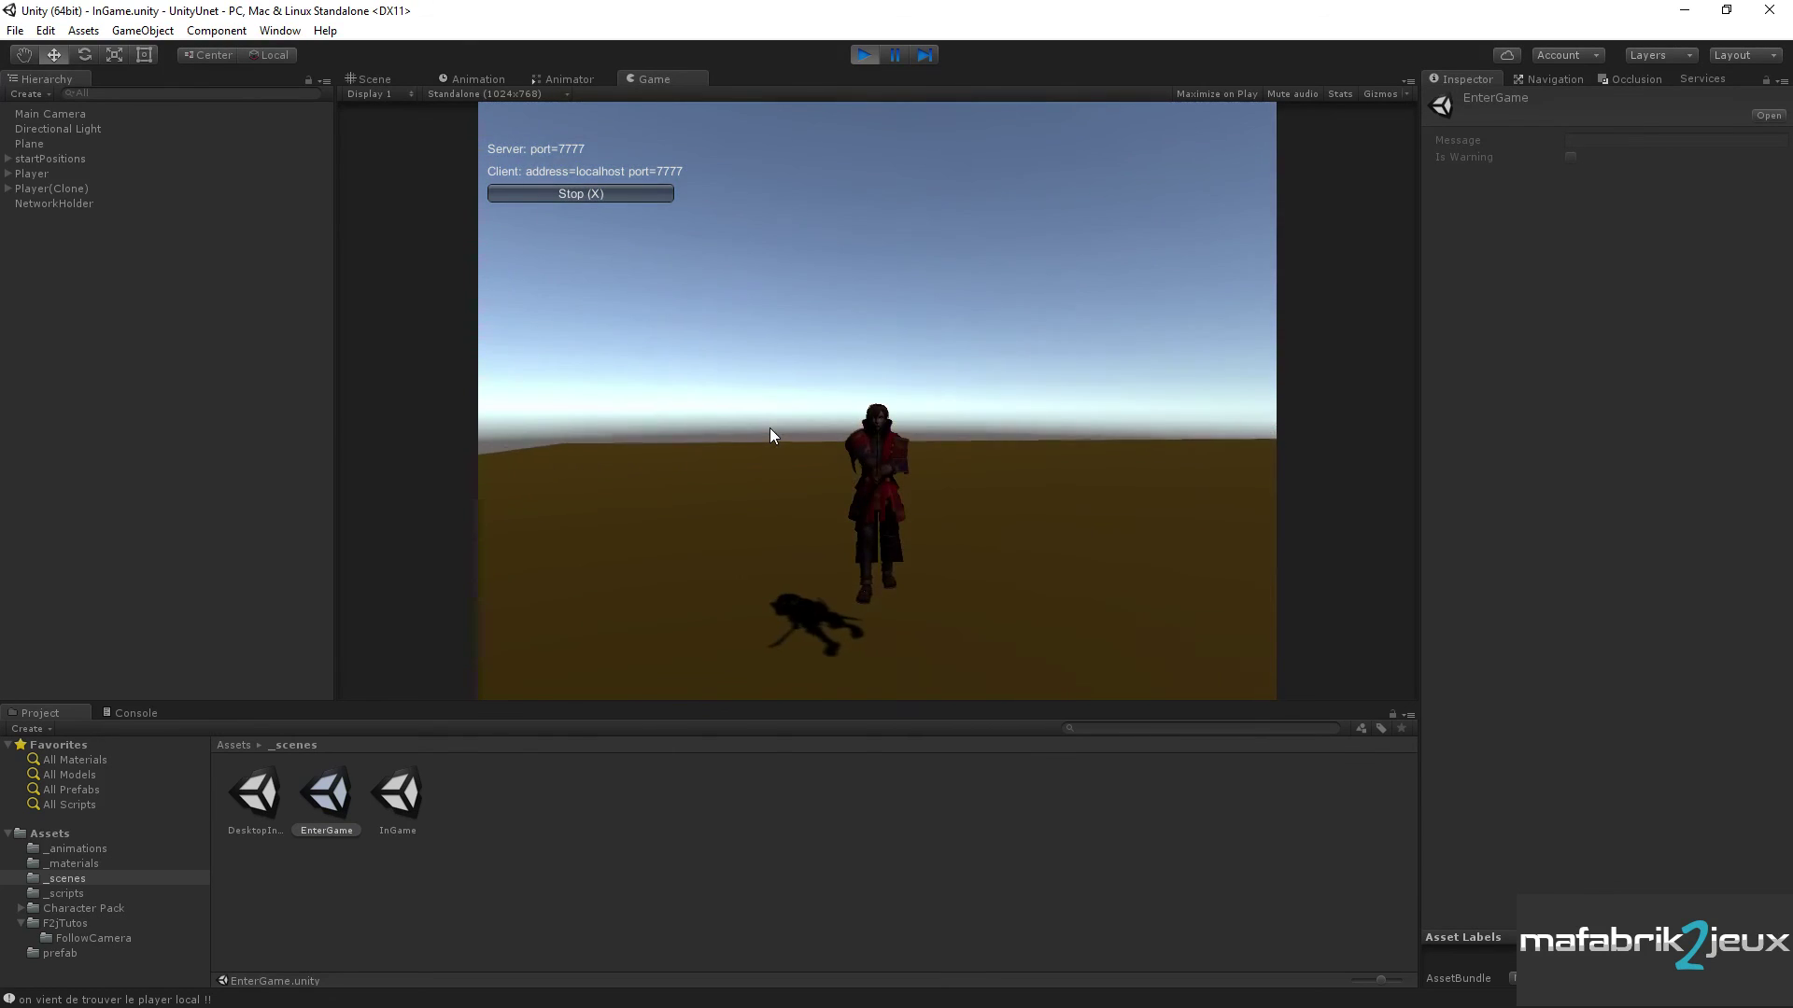
key(d)
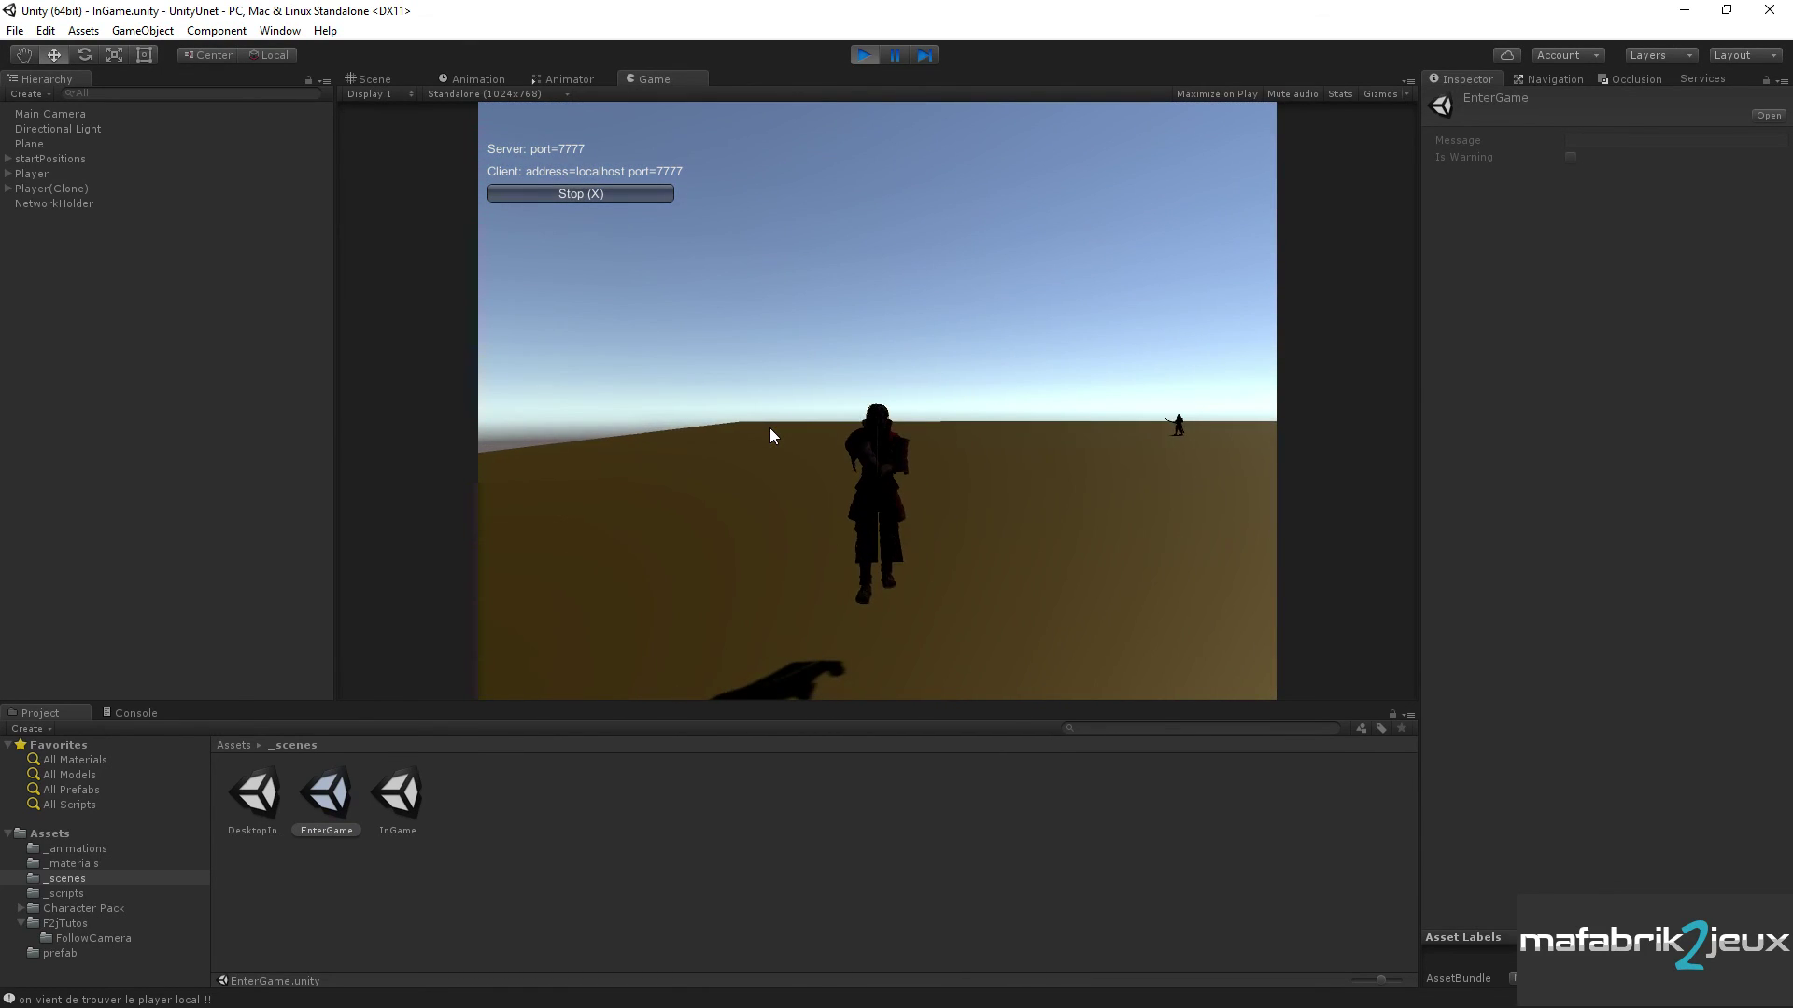
key(d)
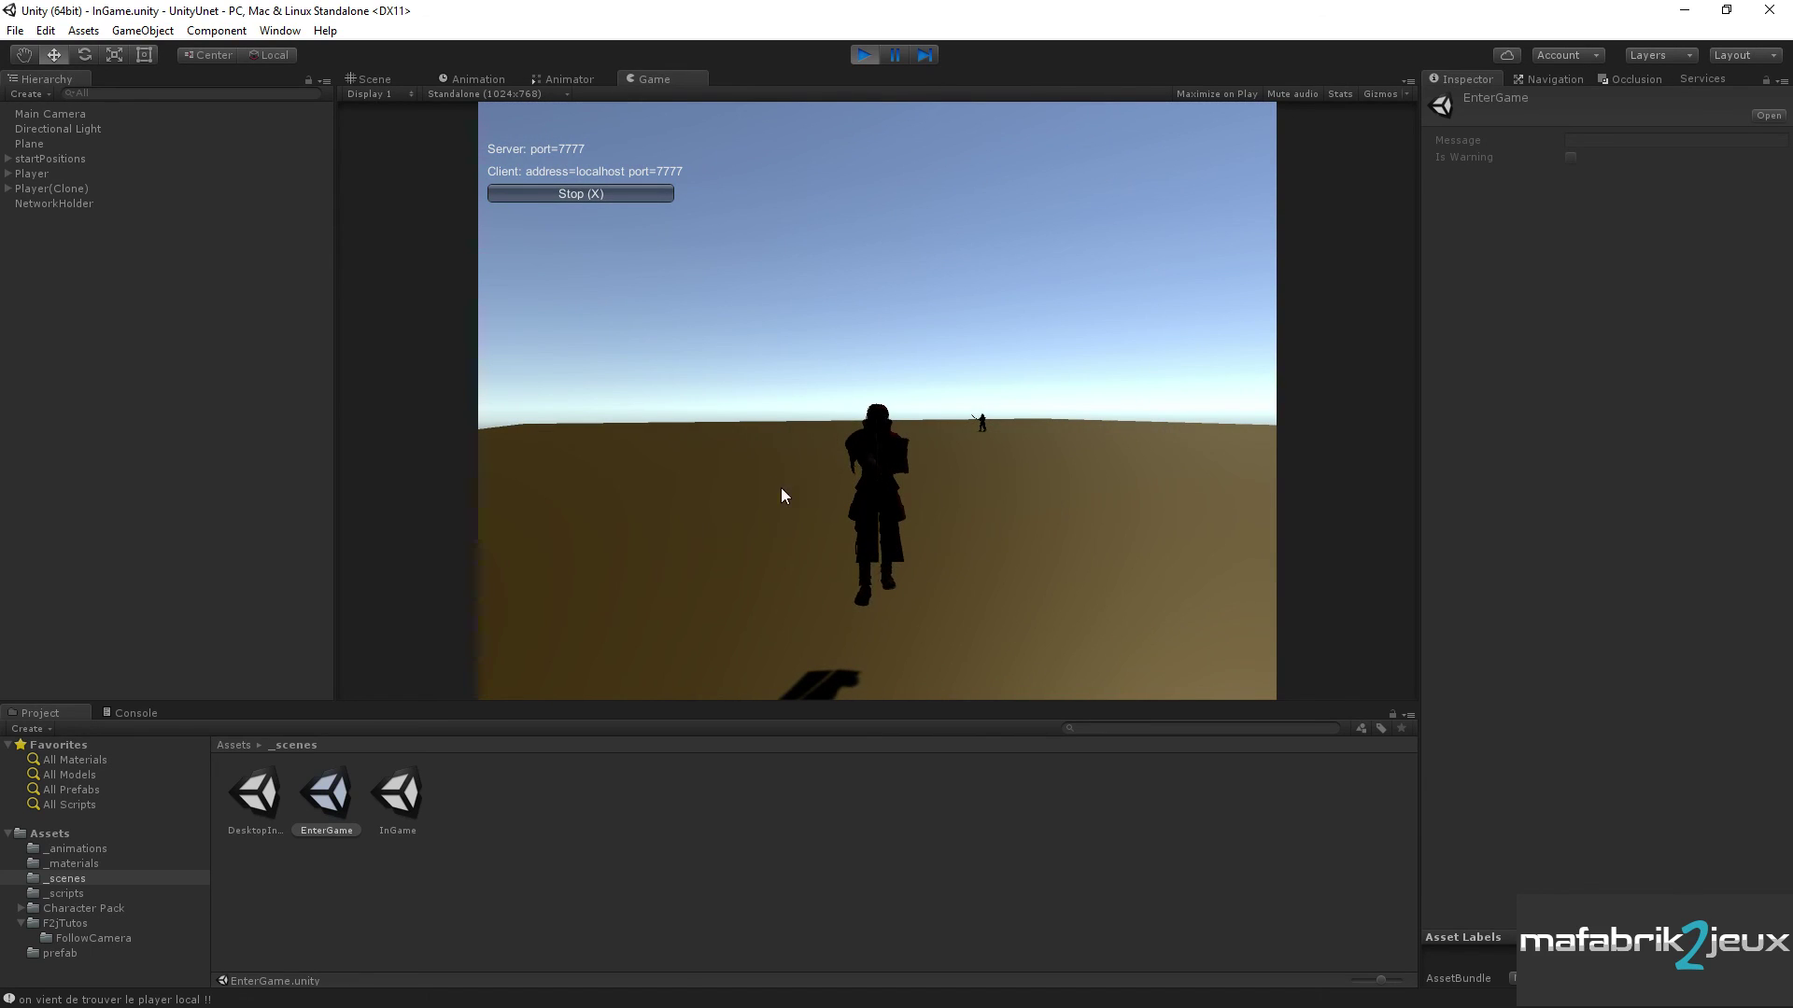
click(37, 174)
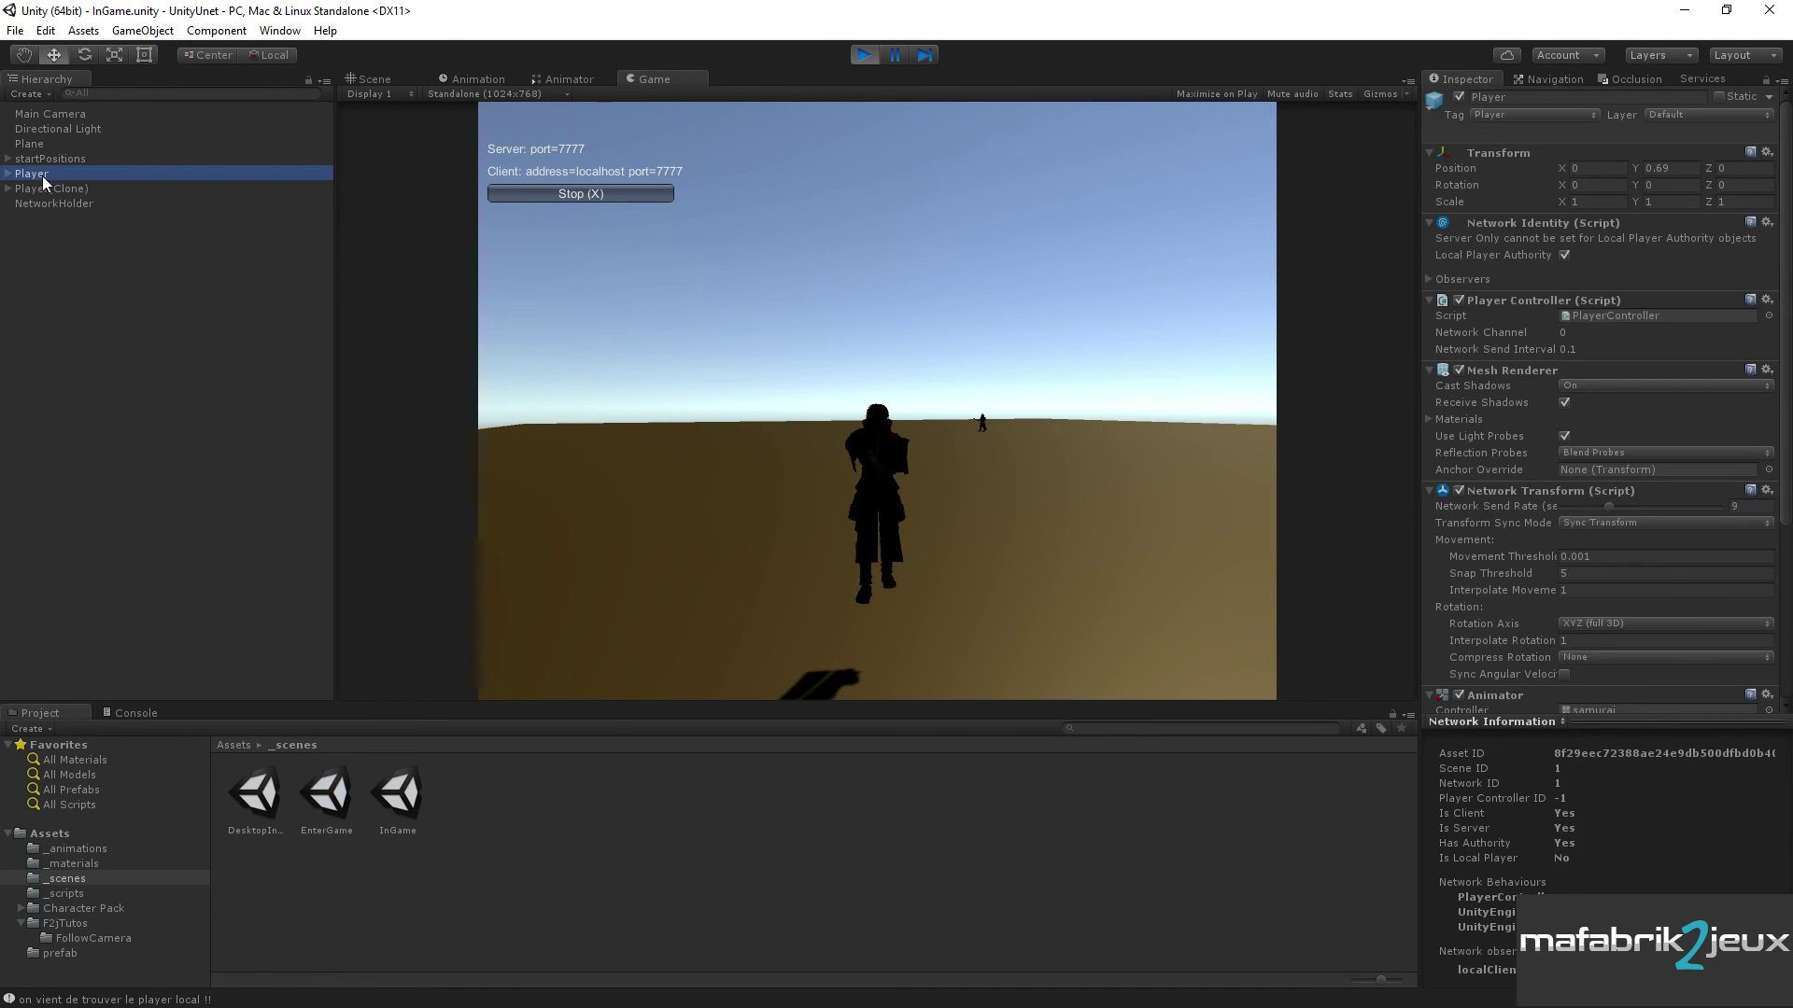
key(ctrl+p)
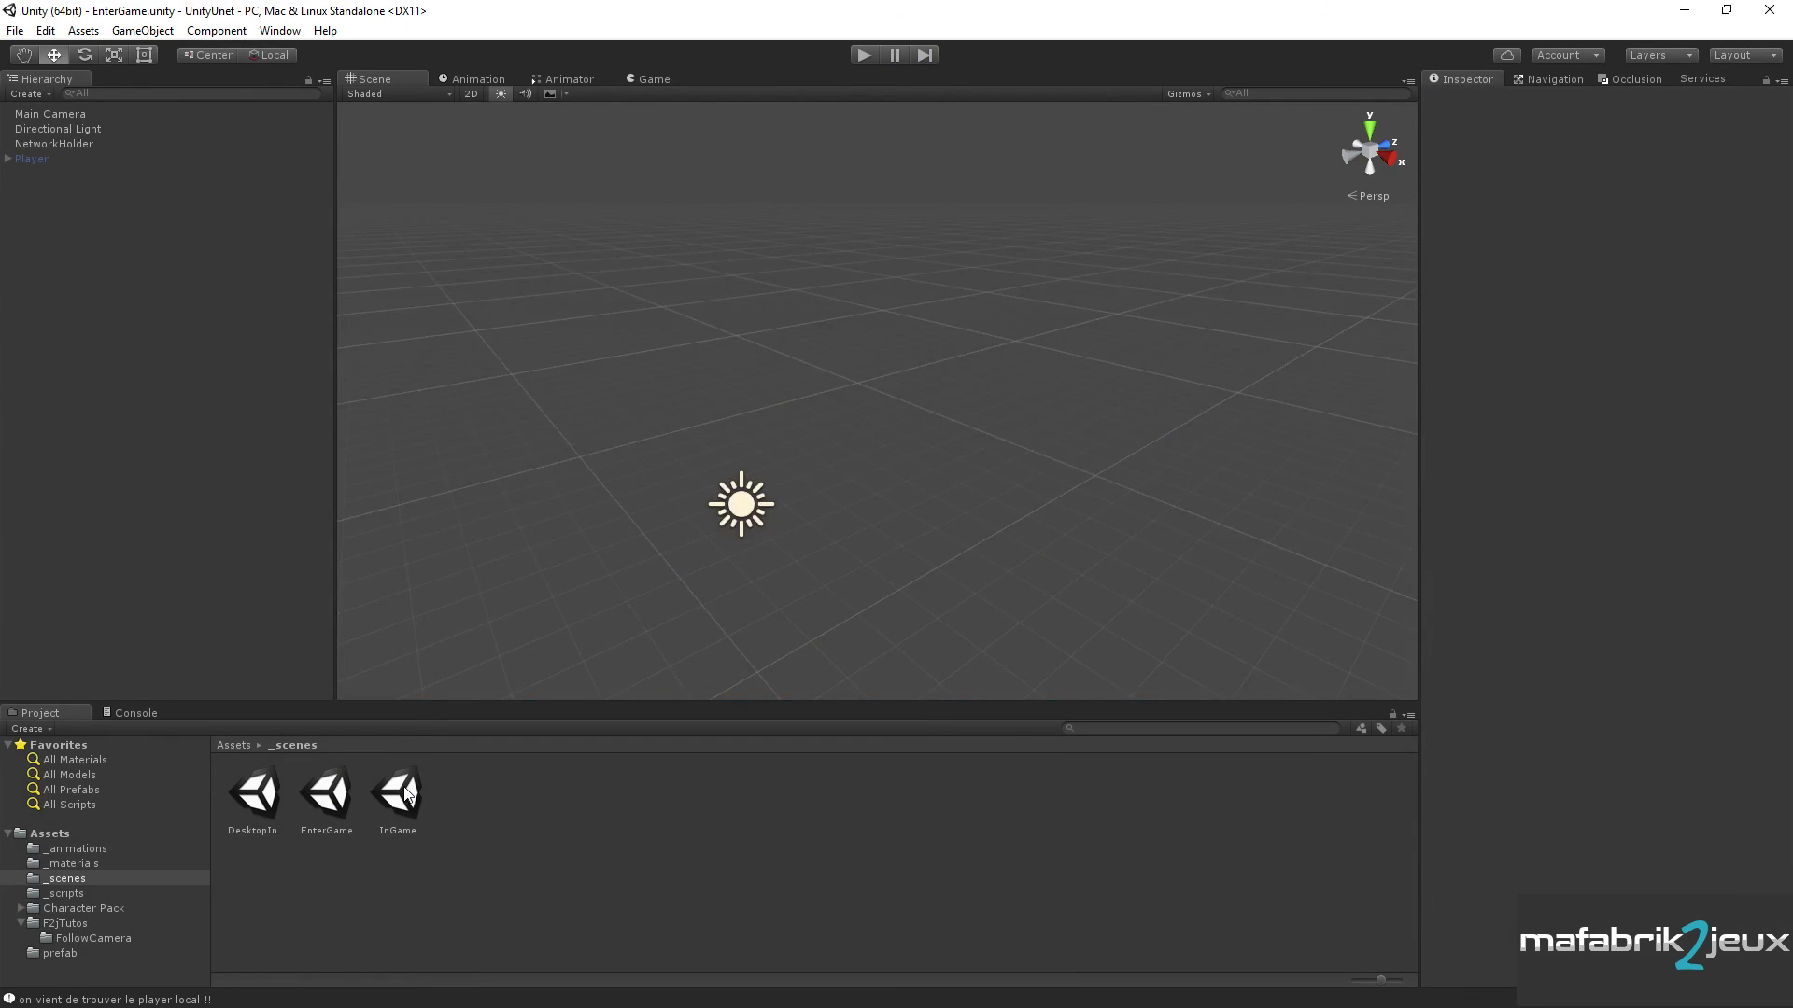
- Open InGame to inspect the Player object, then reopen the EnterGame scene
double_click(400, 793)
click(31, 175)
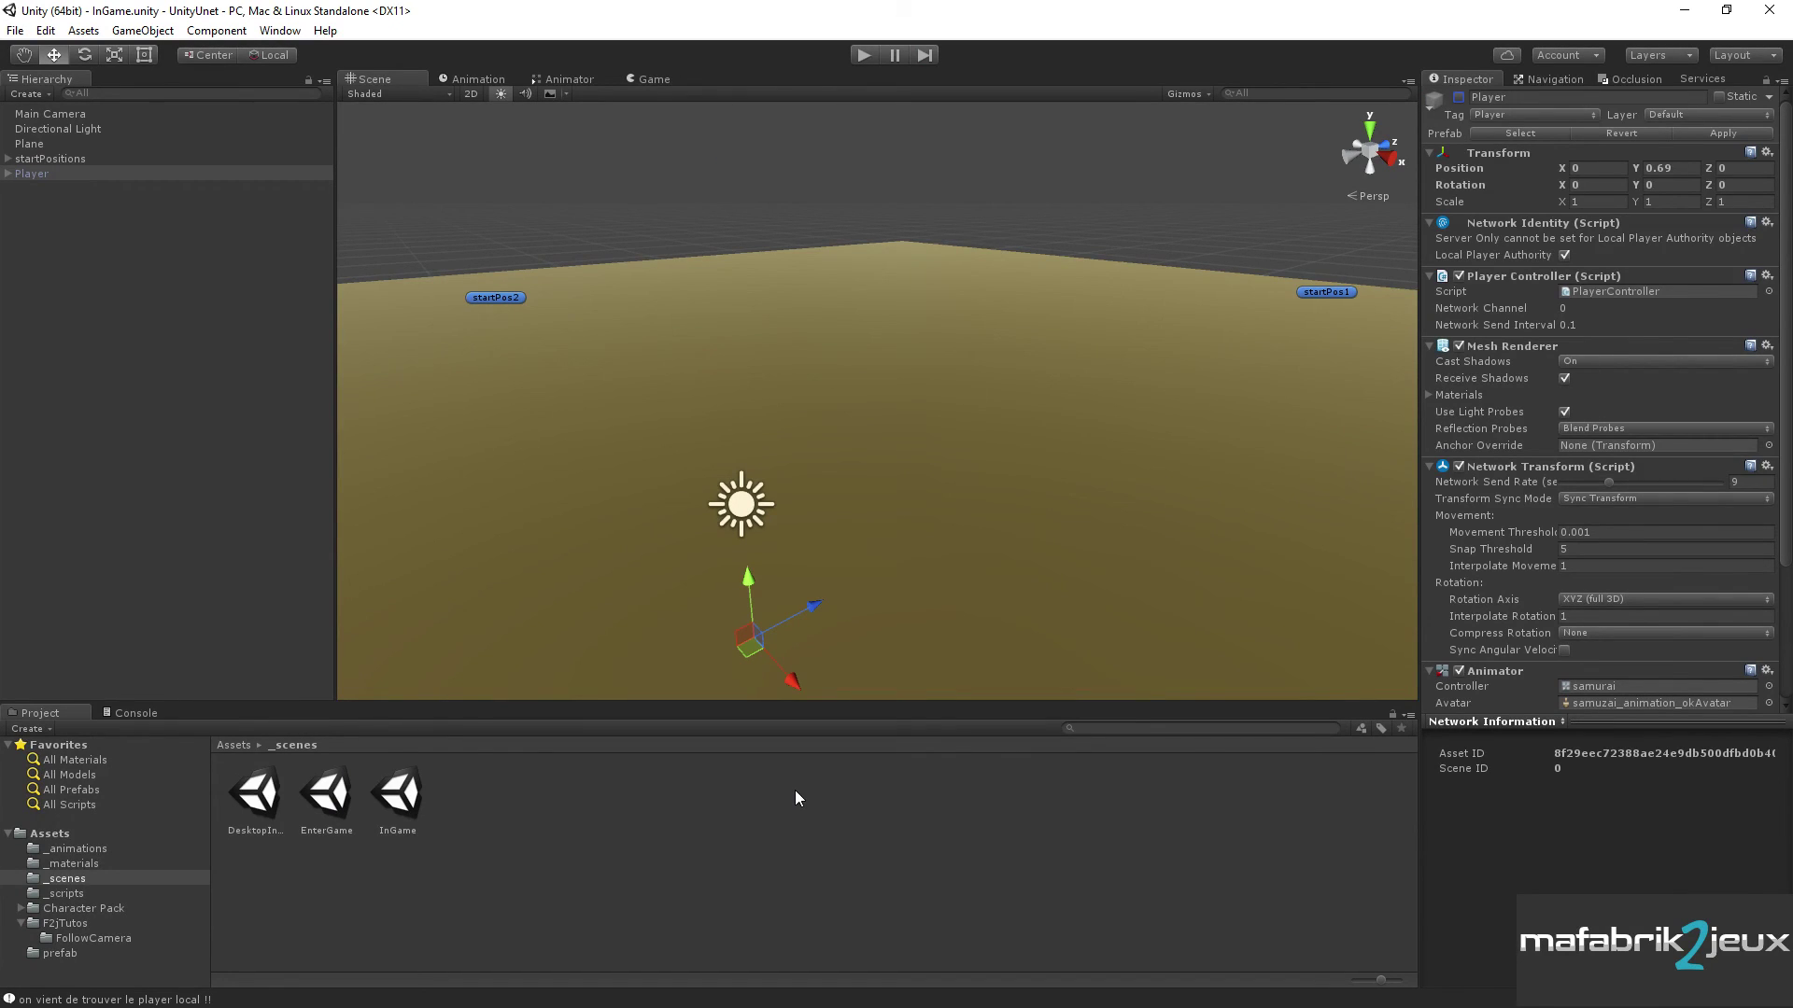
double_click(325, 794)
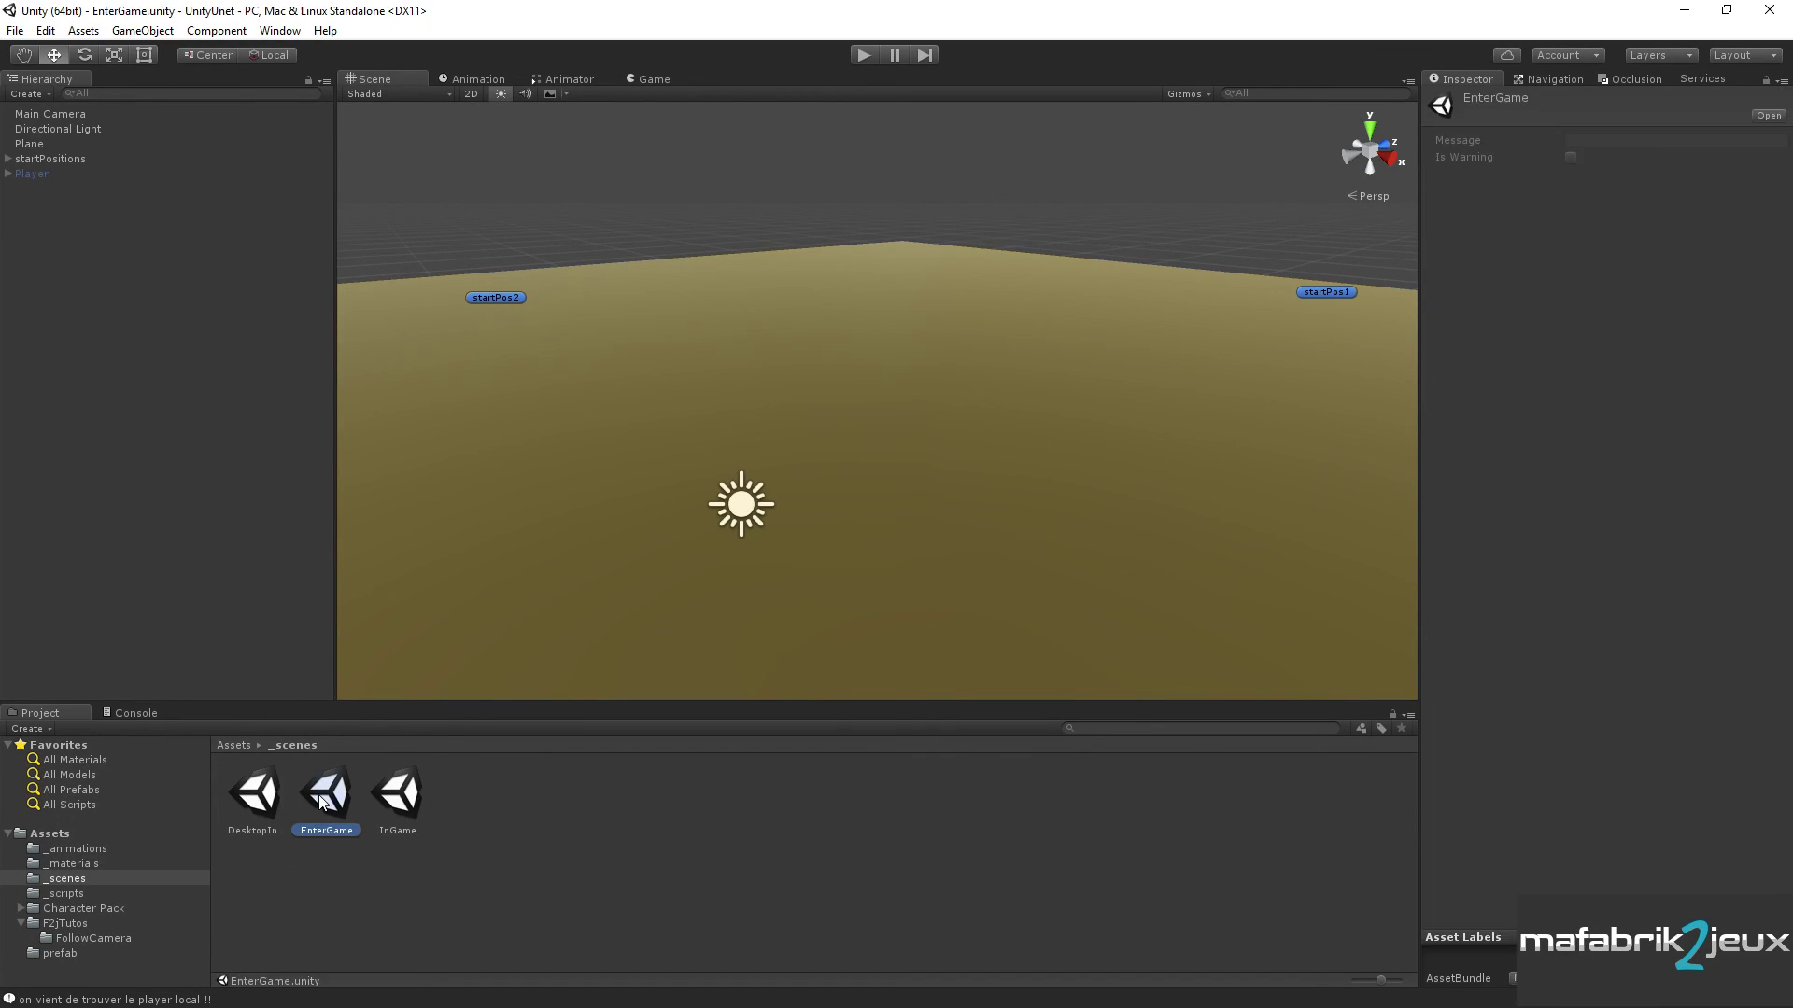
- Play as LAN Host and walk the samurai forward and turn it with W and D
click(861, 57)
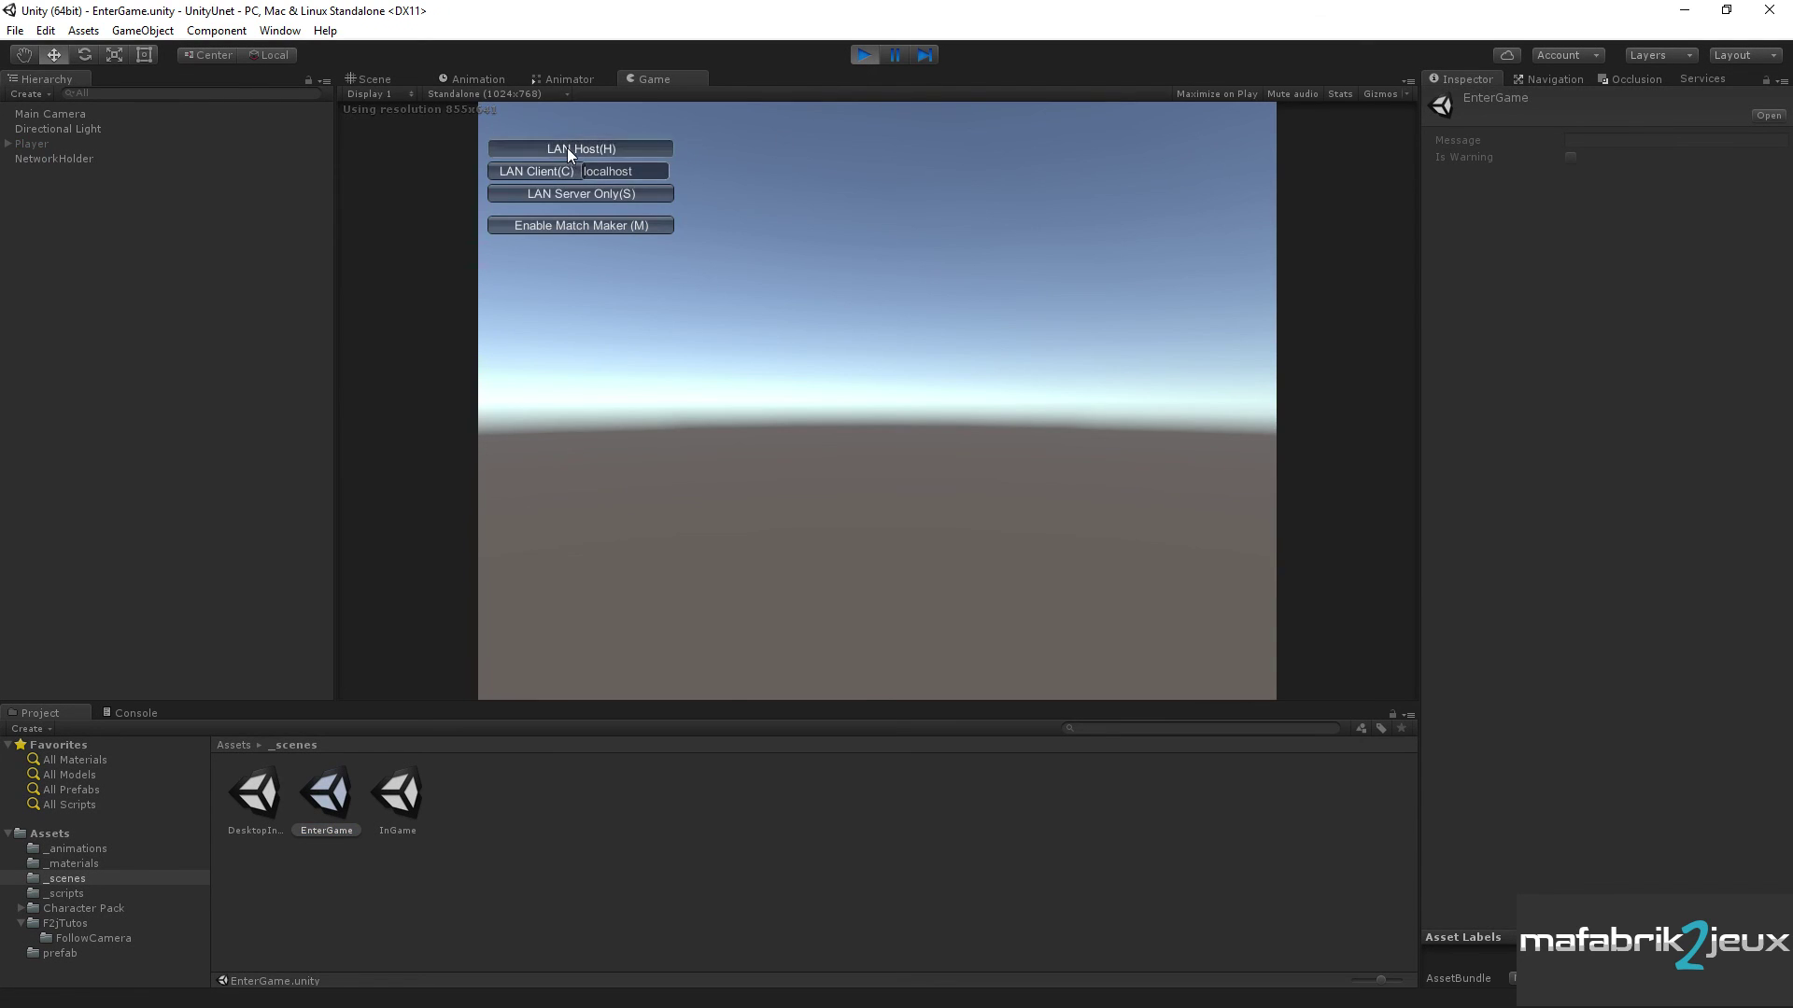
click(568, 147)
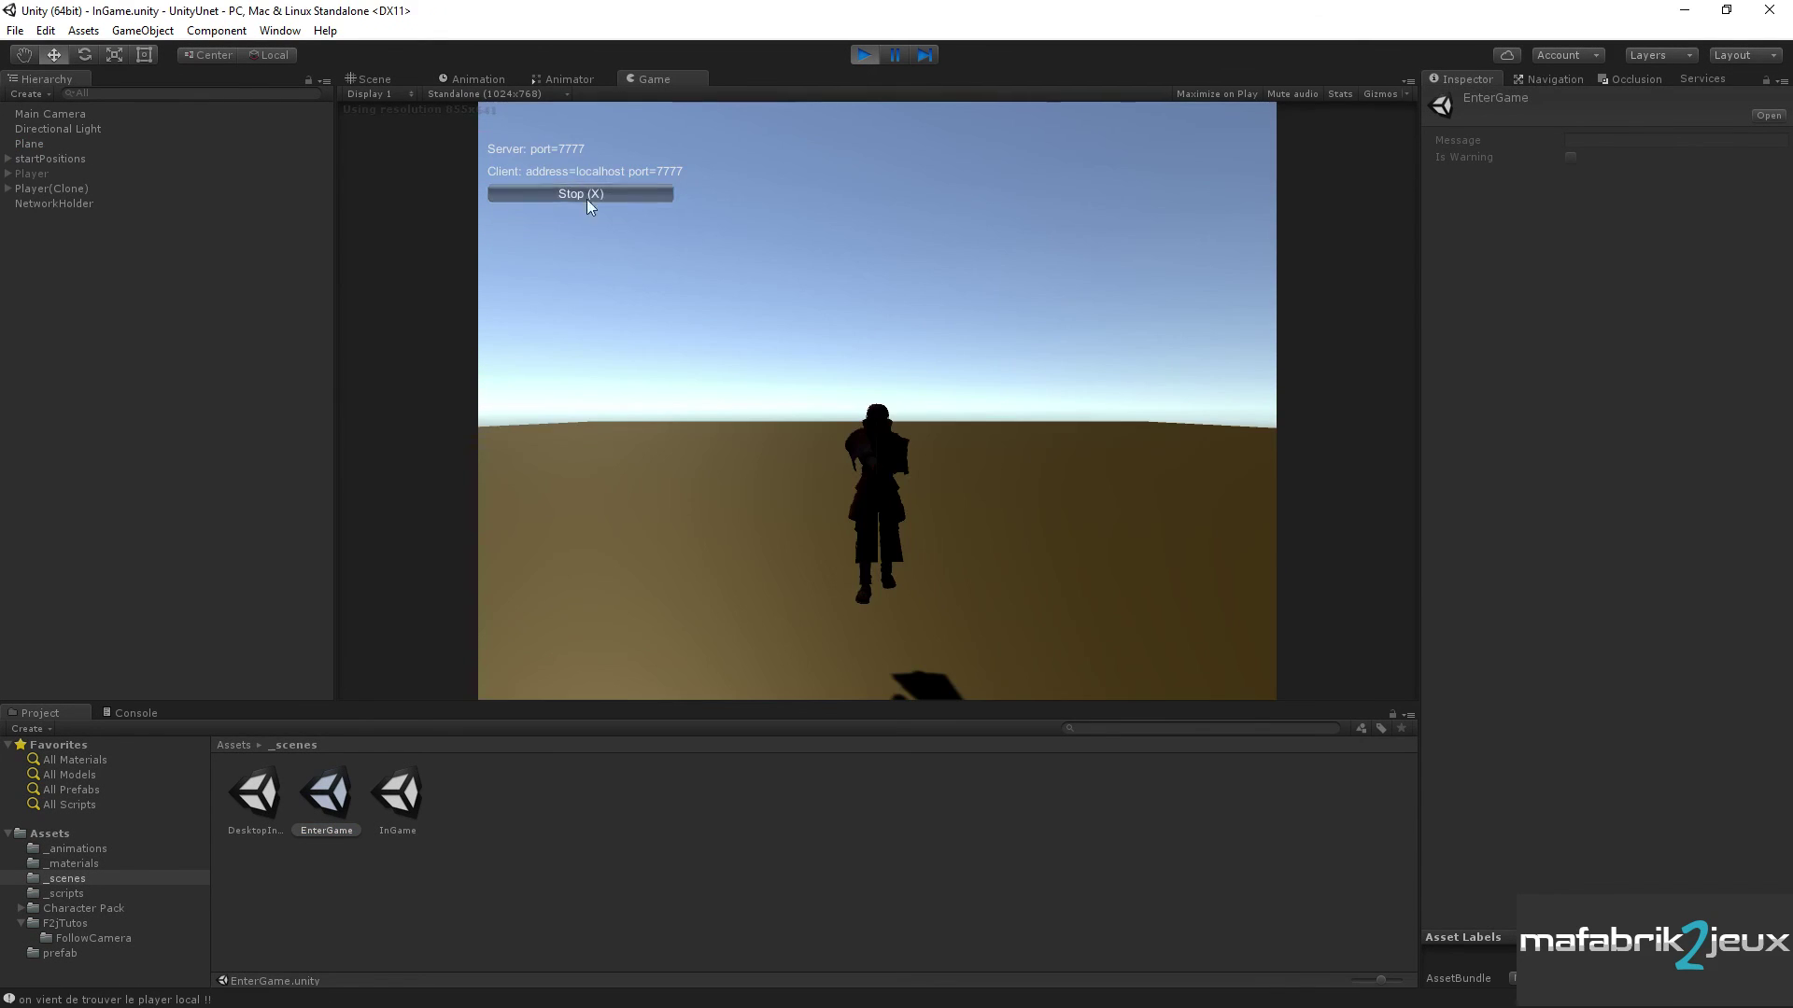
key(w)
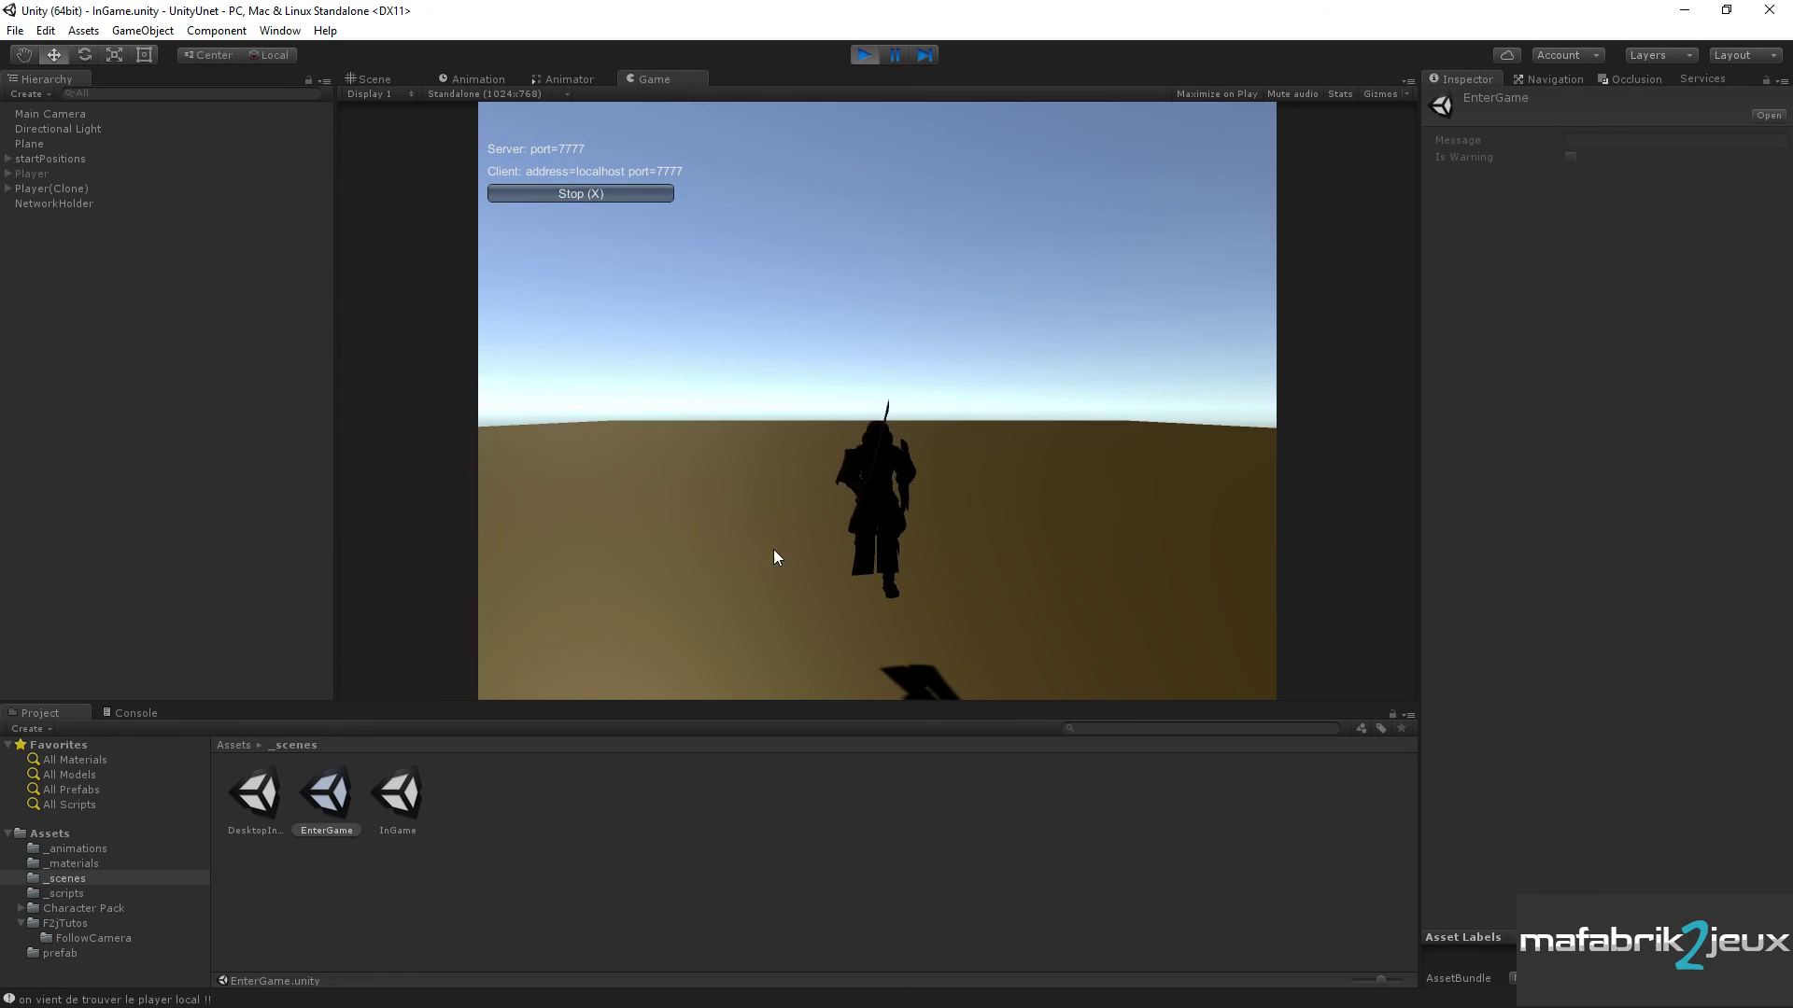
key(d)
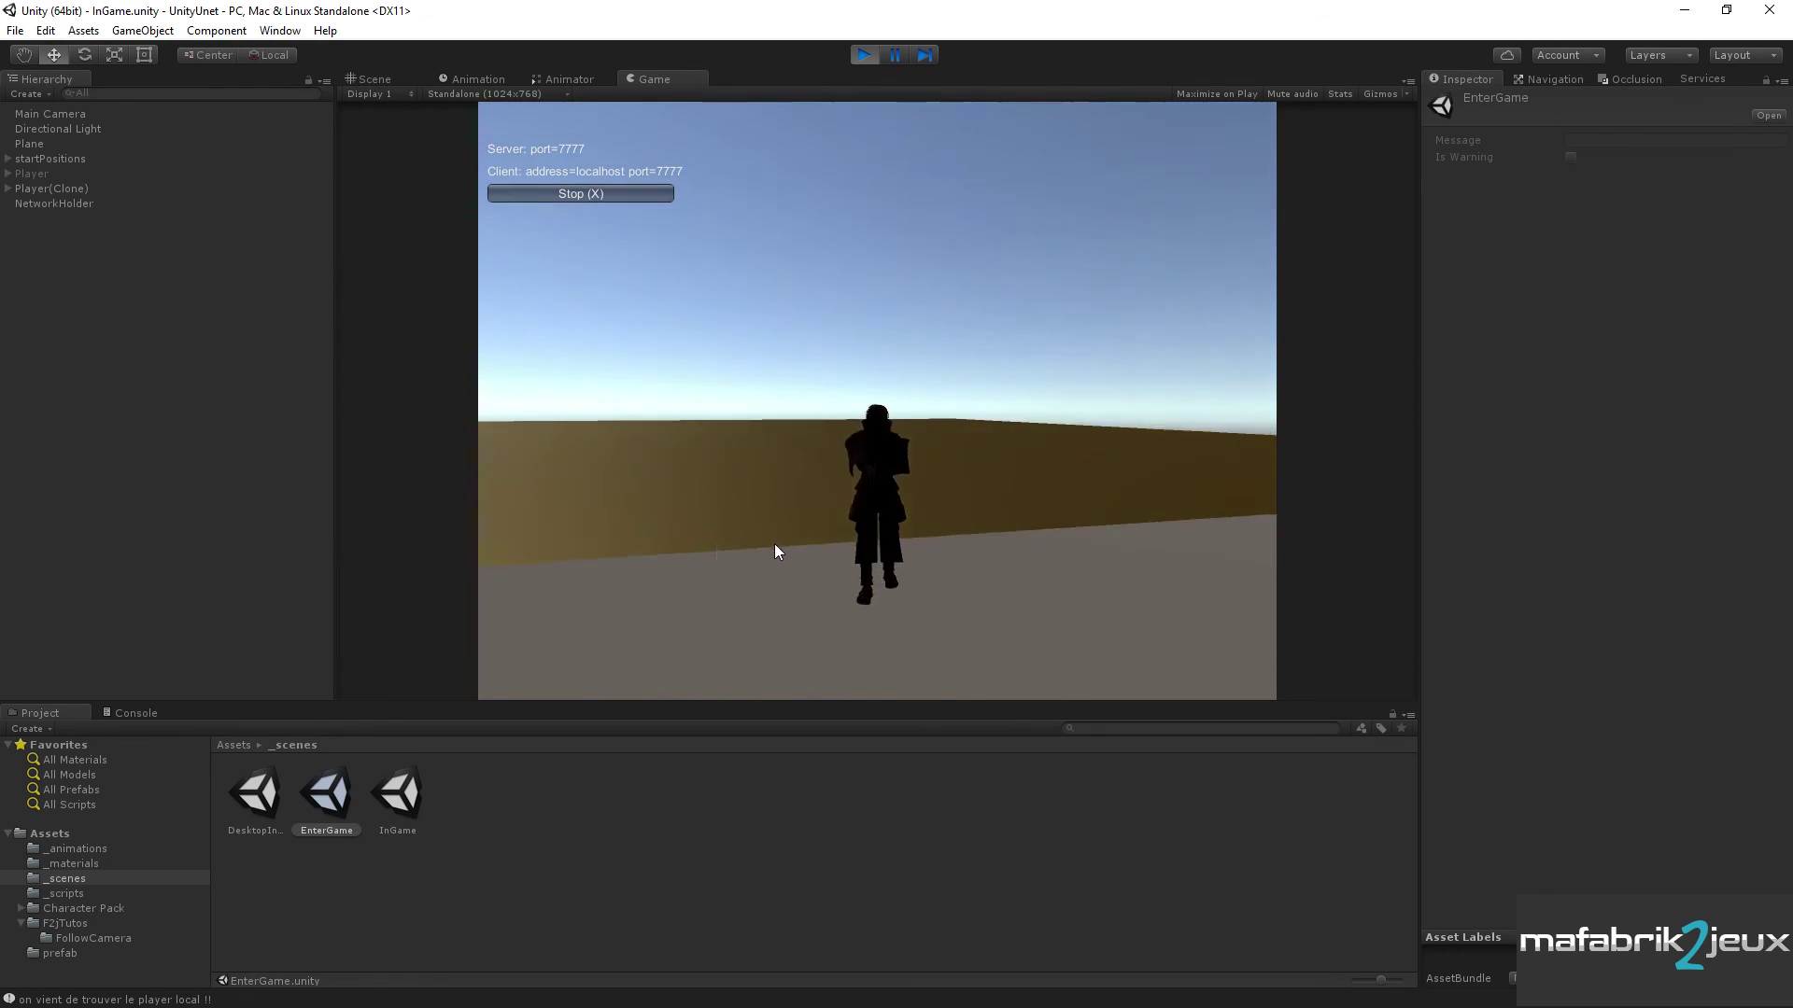
key(d)
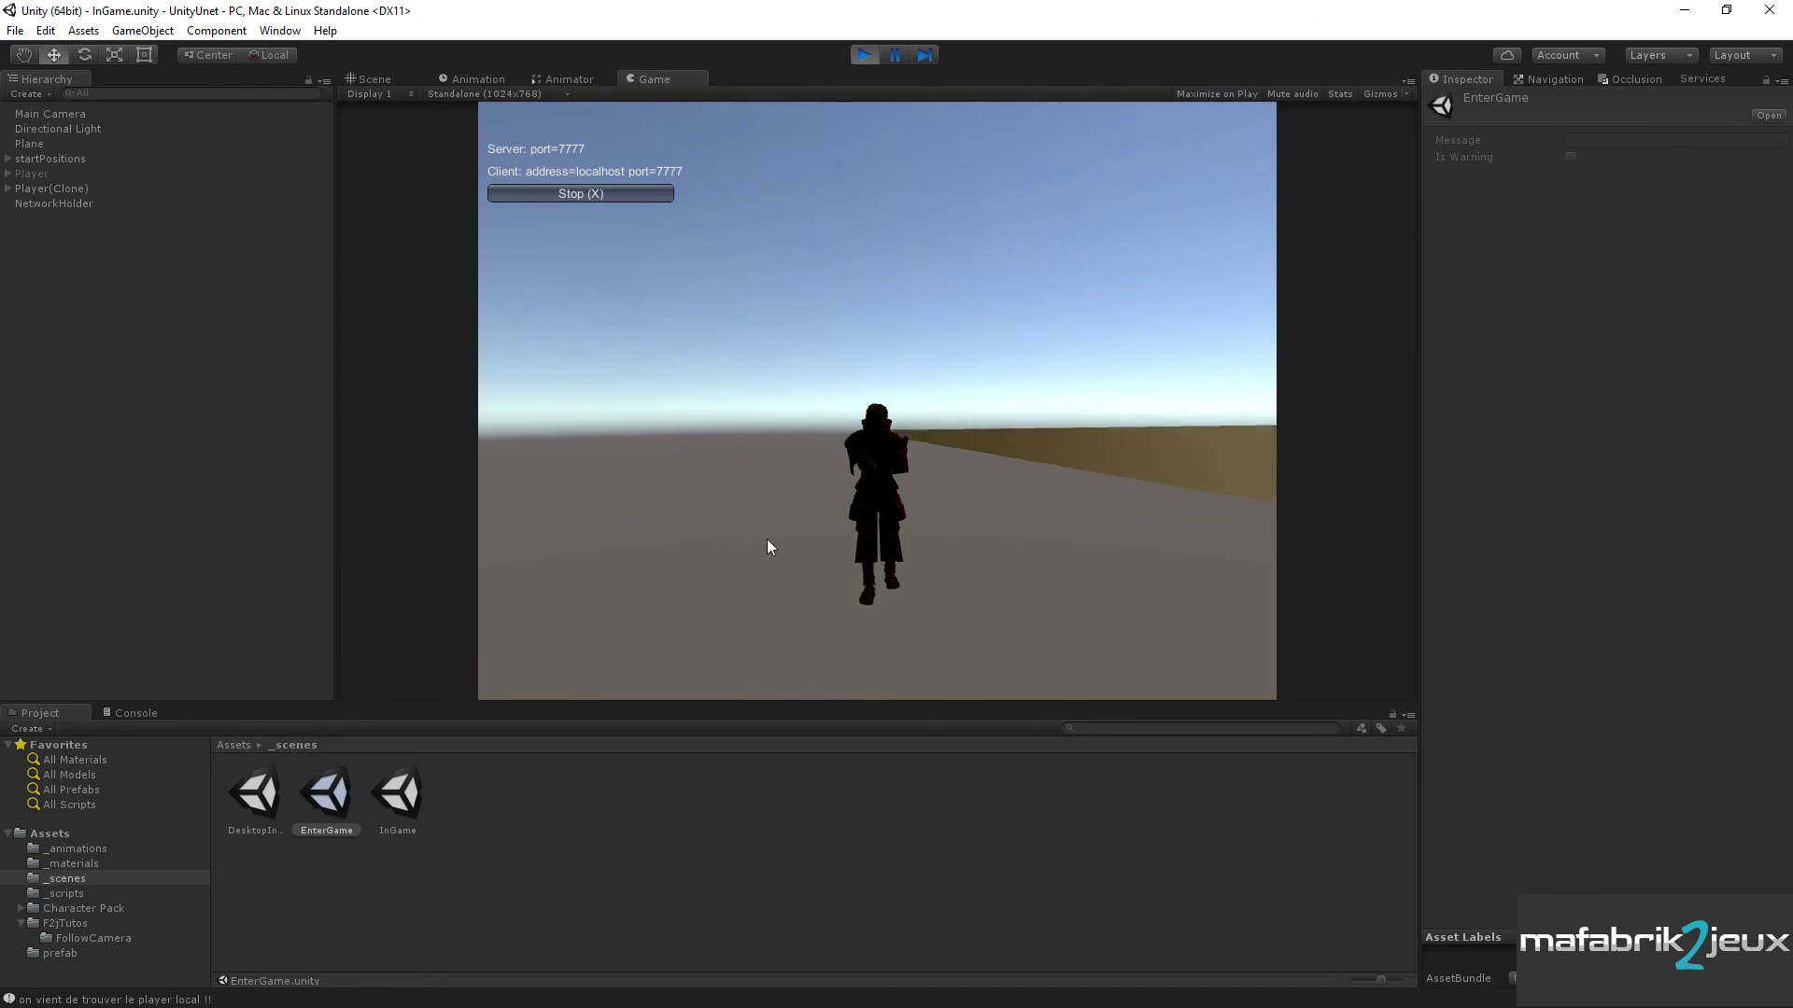
key(d)
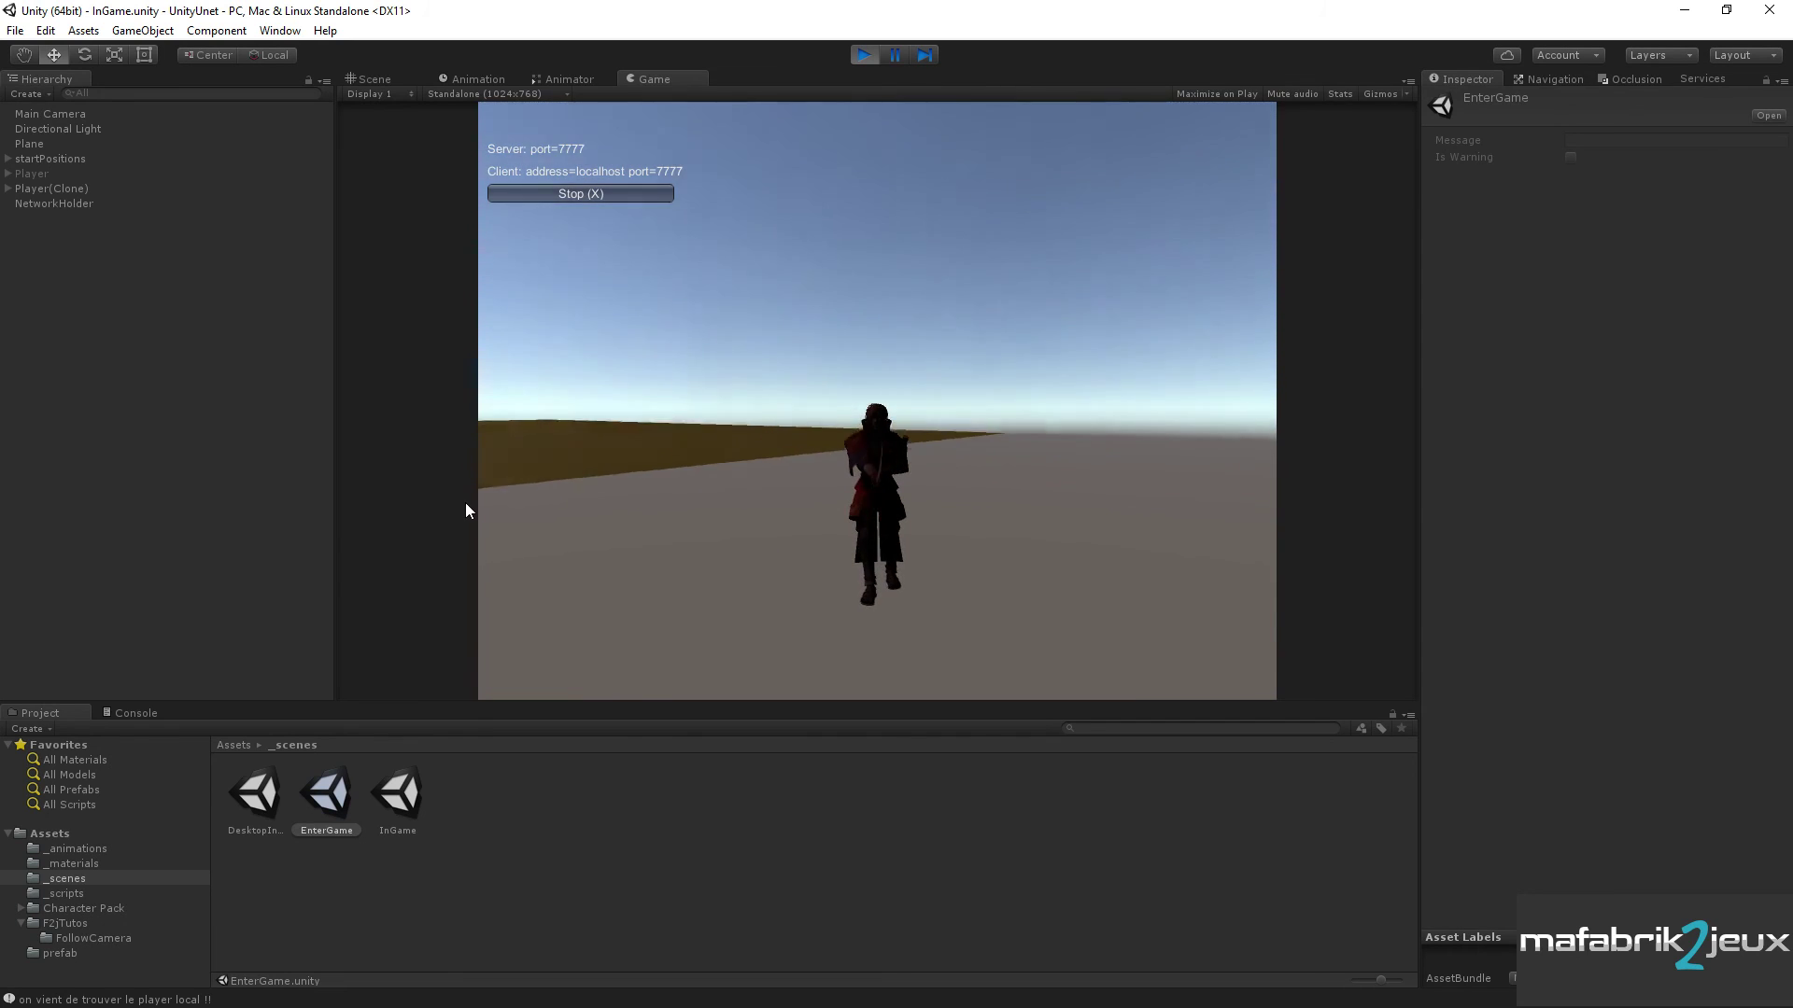
key(d)
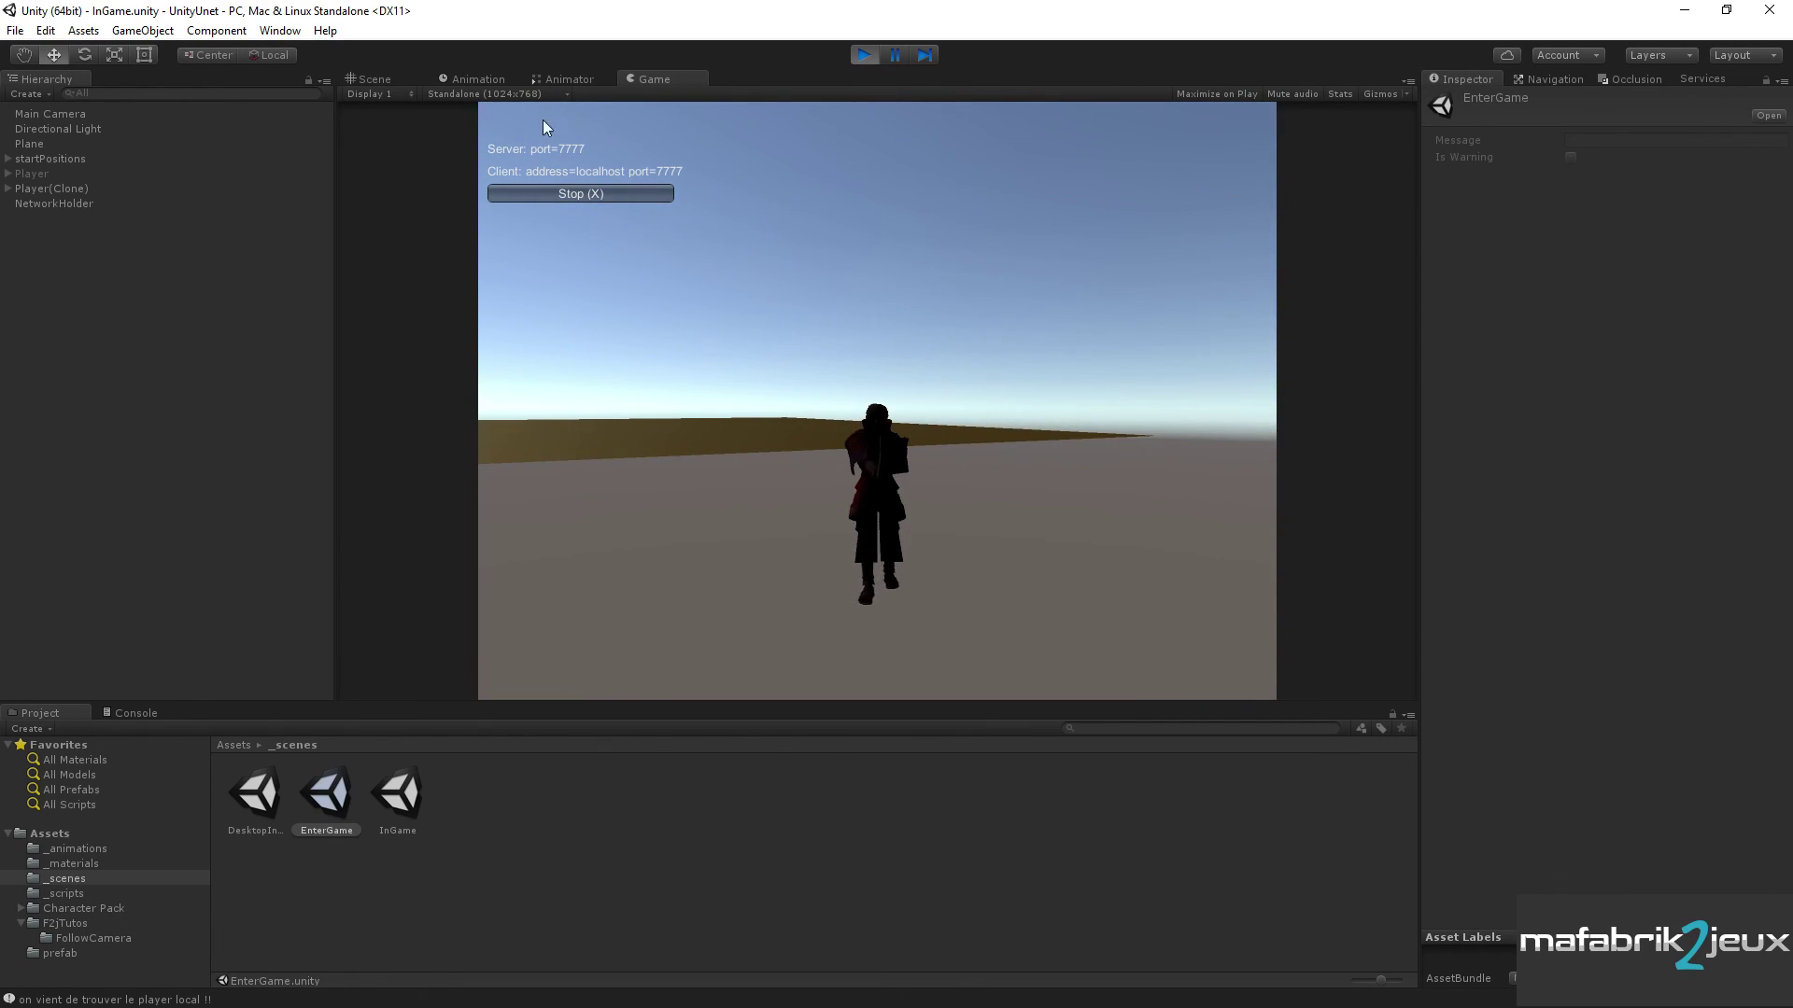
- In the Scene view, frame Player(Clone), expand its children, and select Main Camera
click(366, 78)
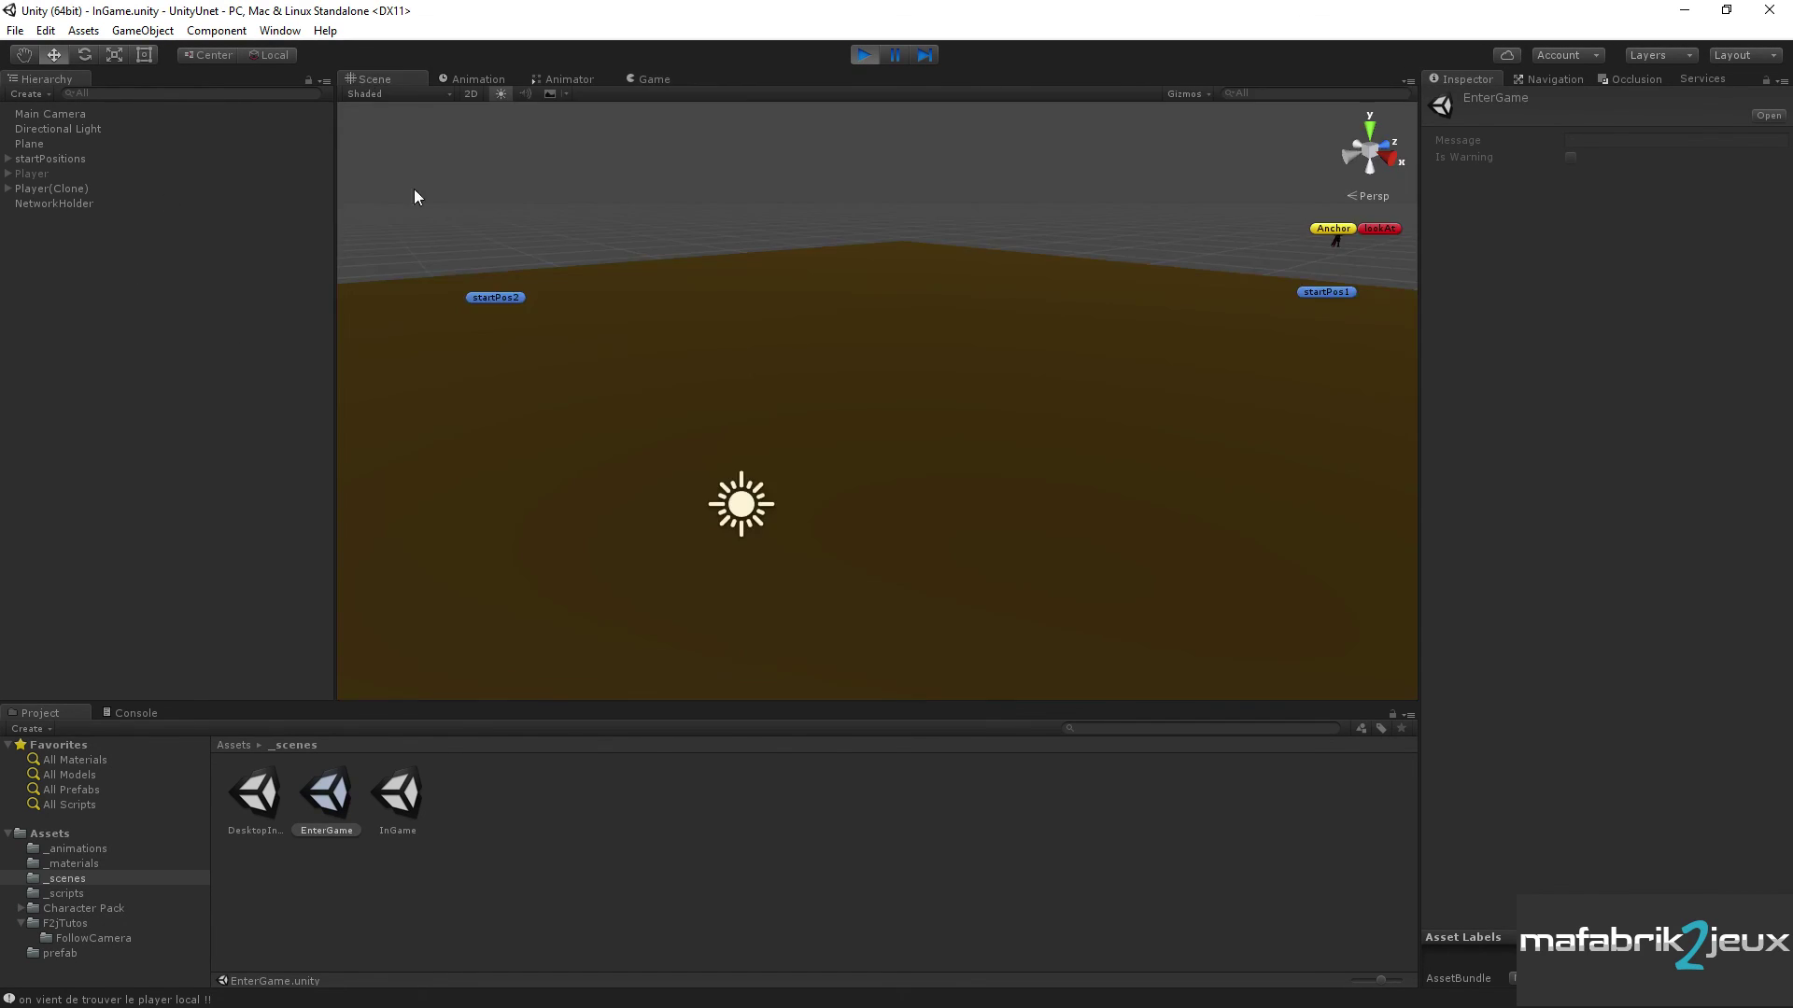
double_click(52, 188)
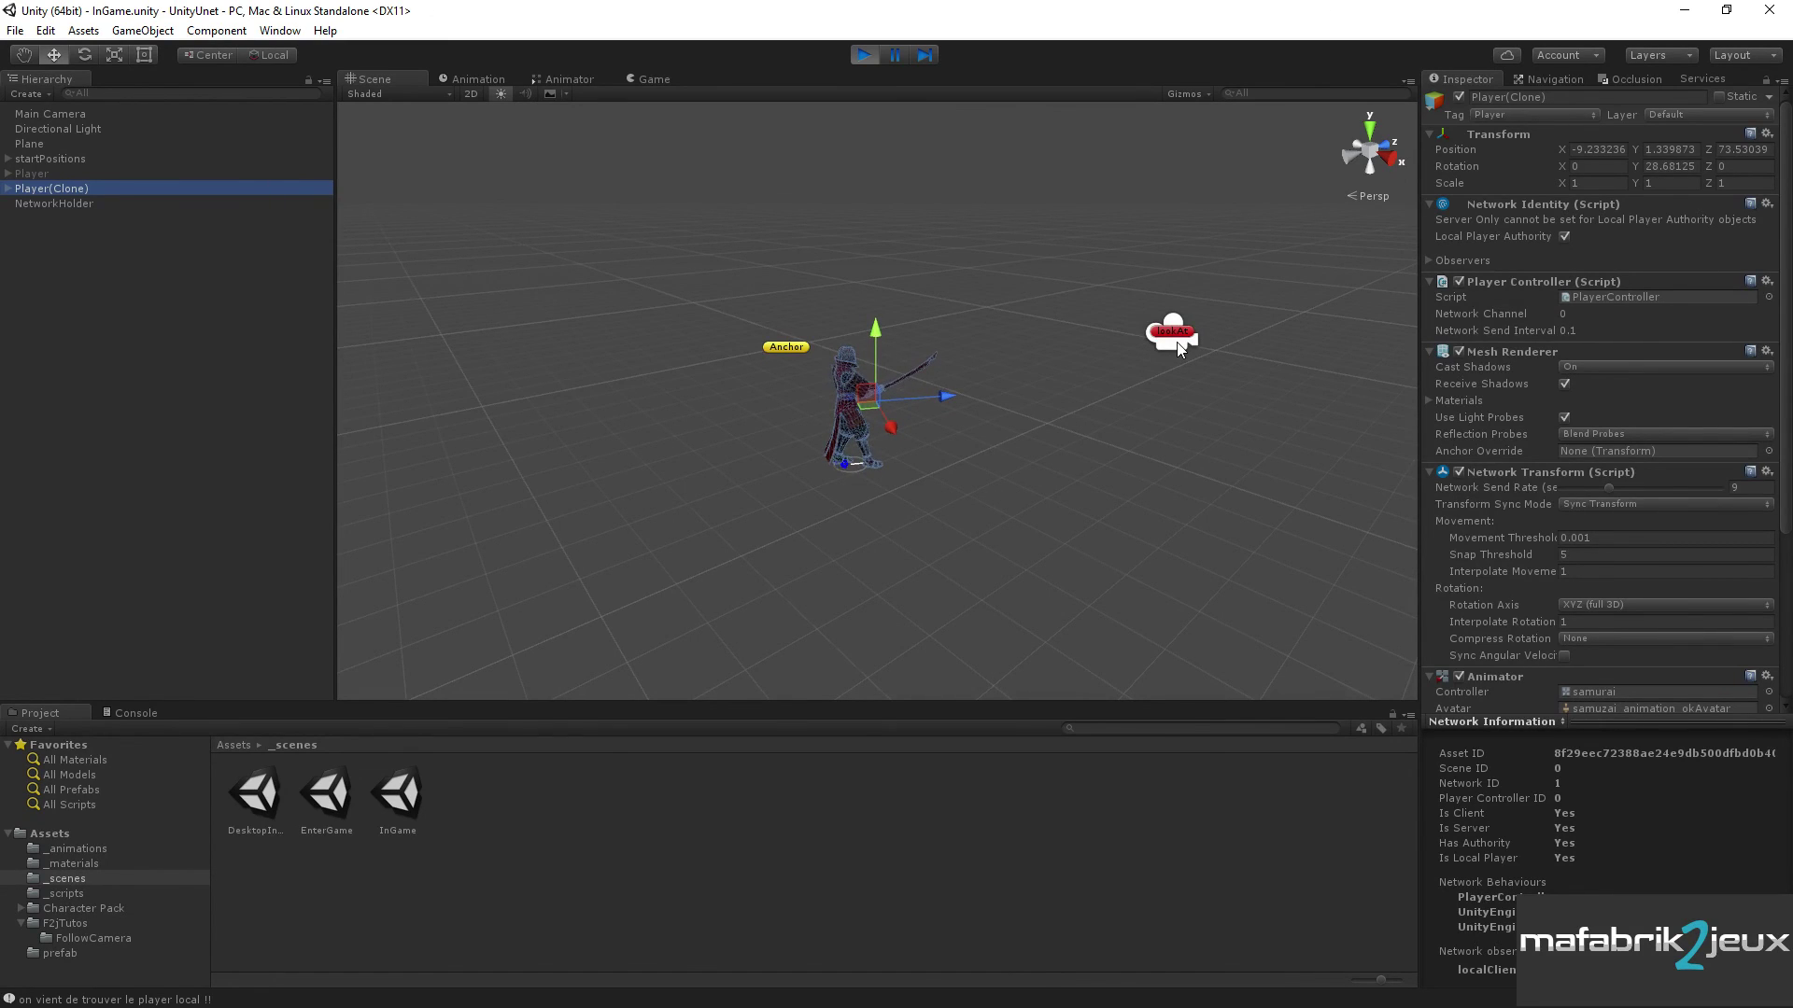
click(9, 189)
click(53, 114)
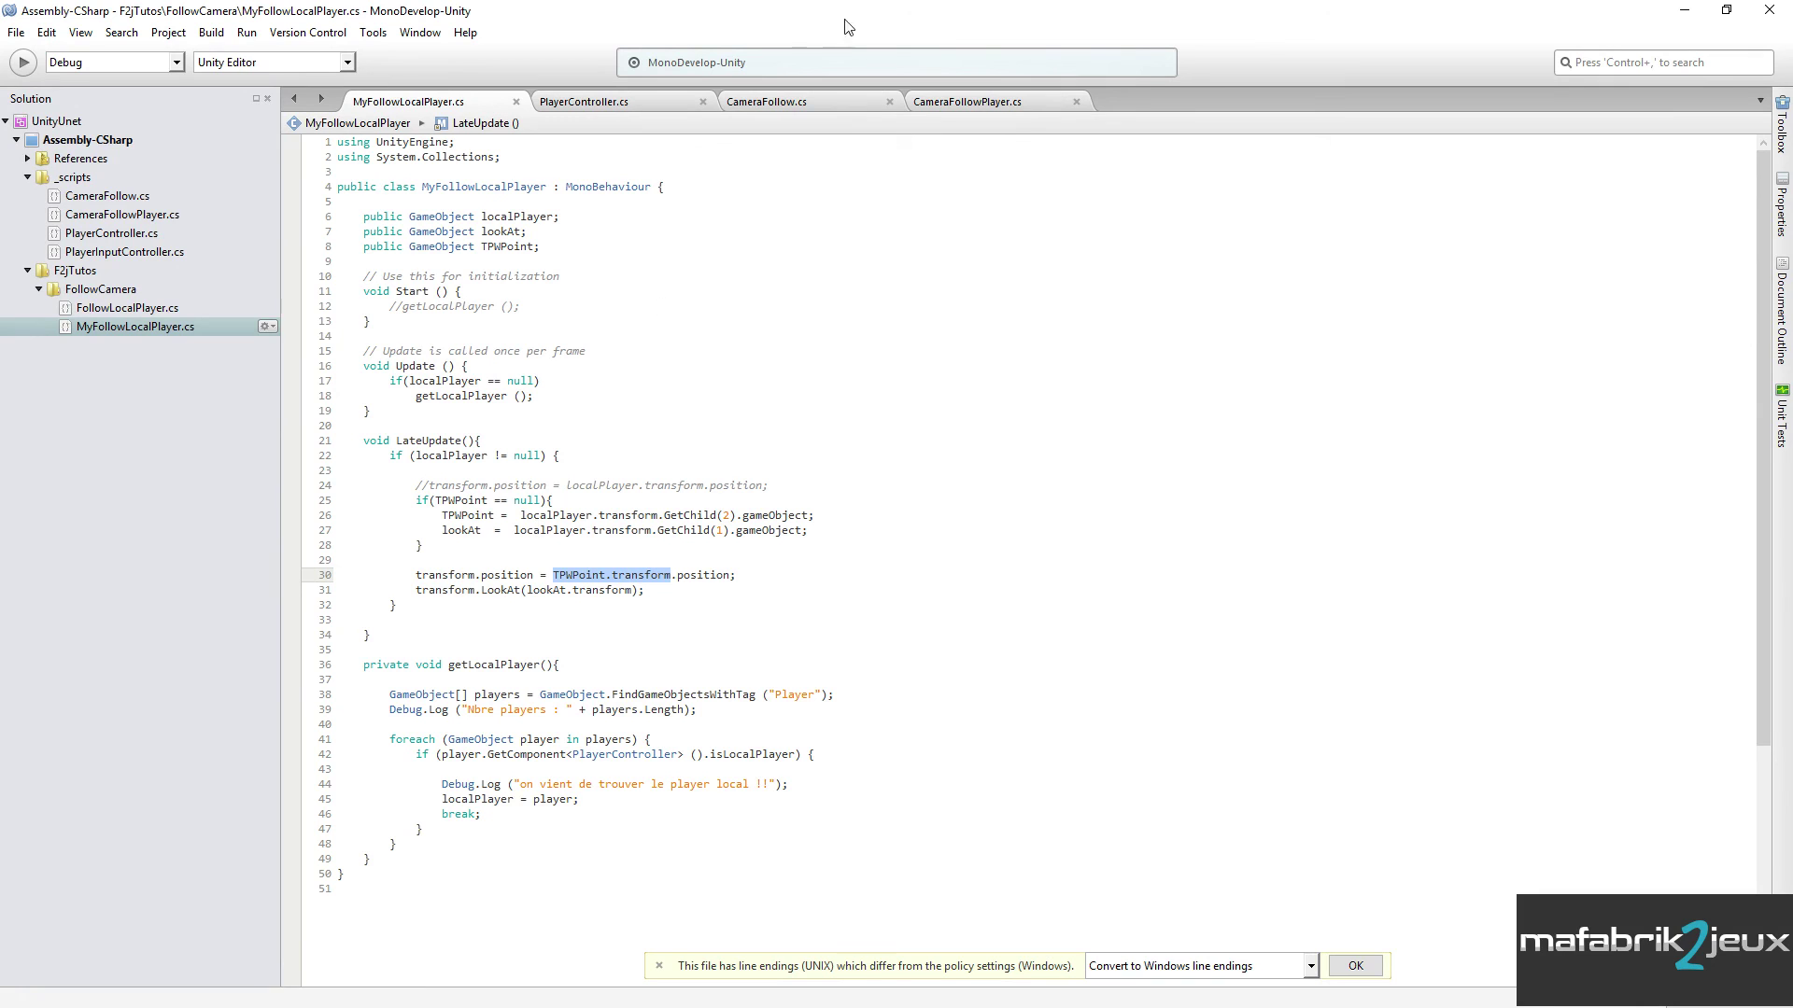
- Check the Anchor child in Unity, then return to MyFollowLocalPlayer.cs and scroll down
click(1726, 9)
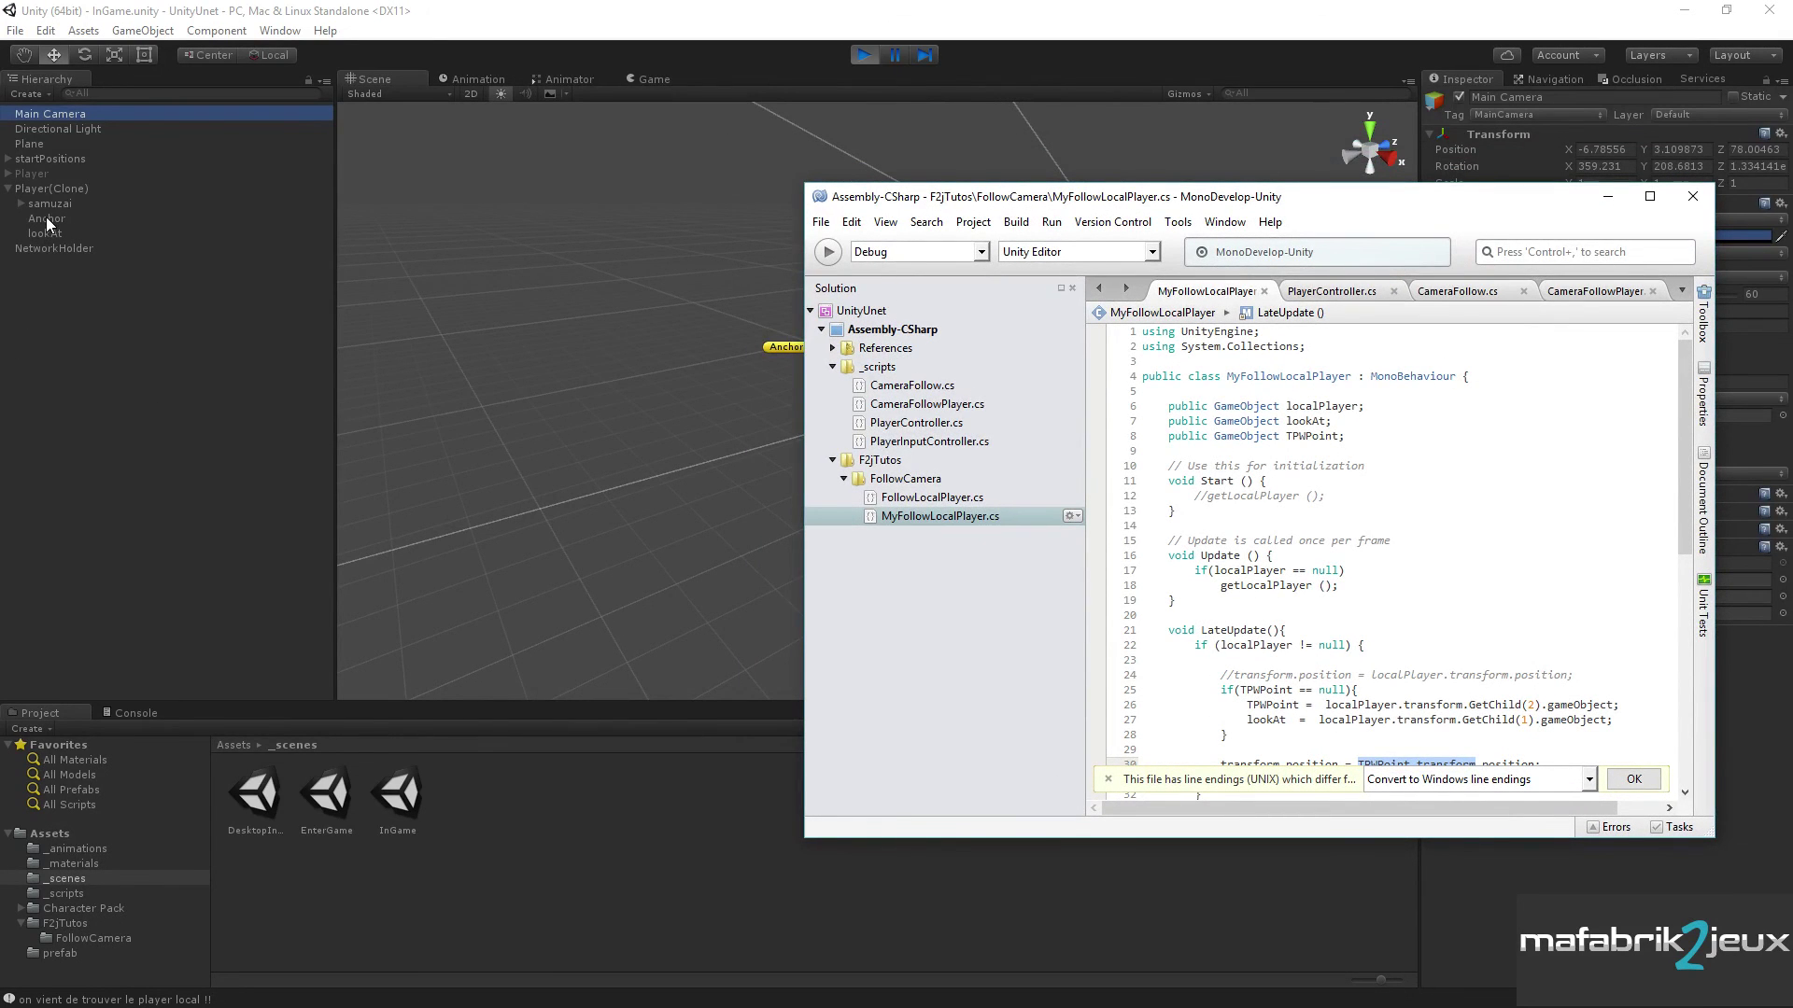
click(47, 219)
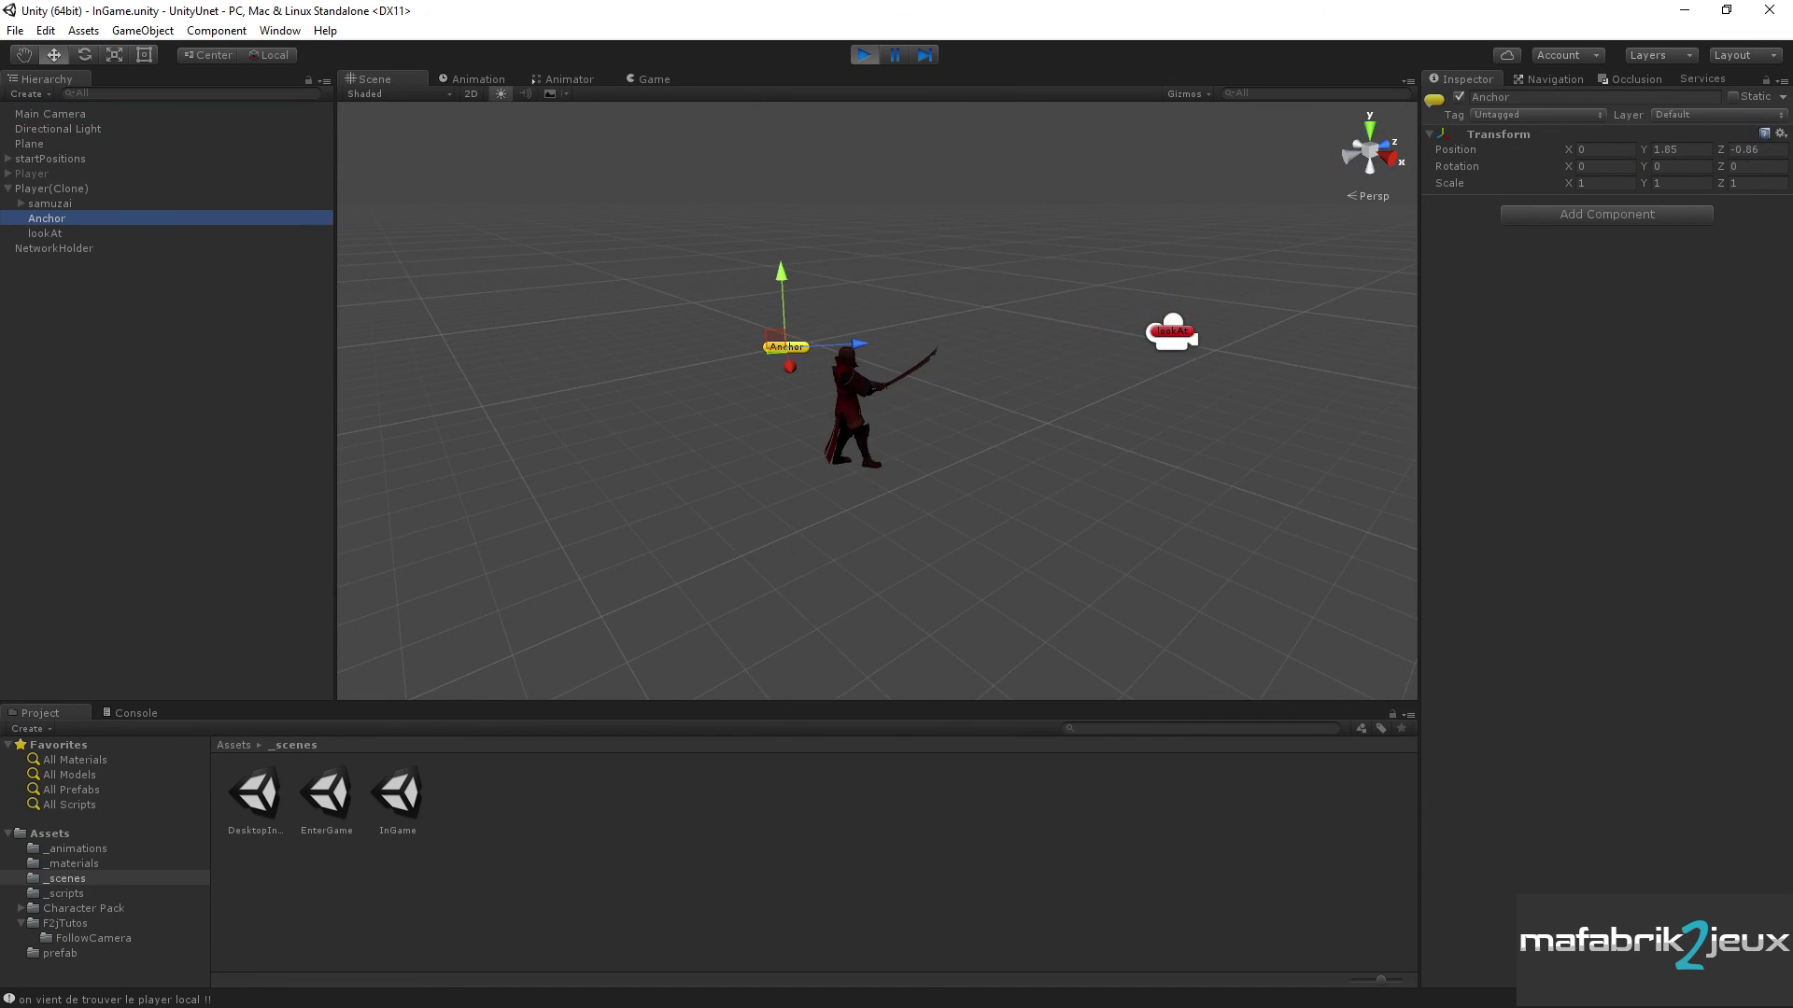
key(alt+Tab)
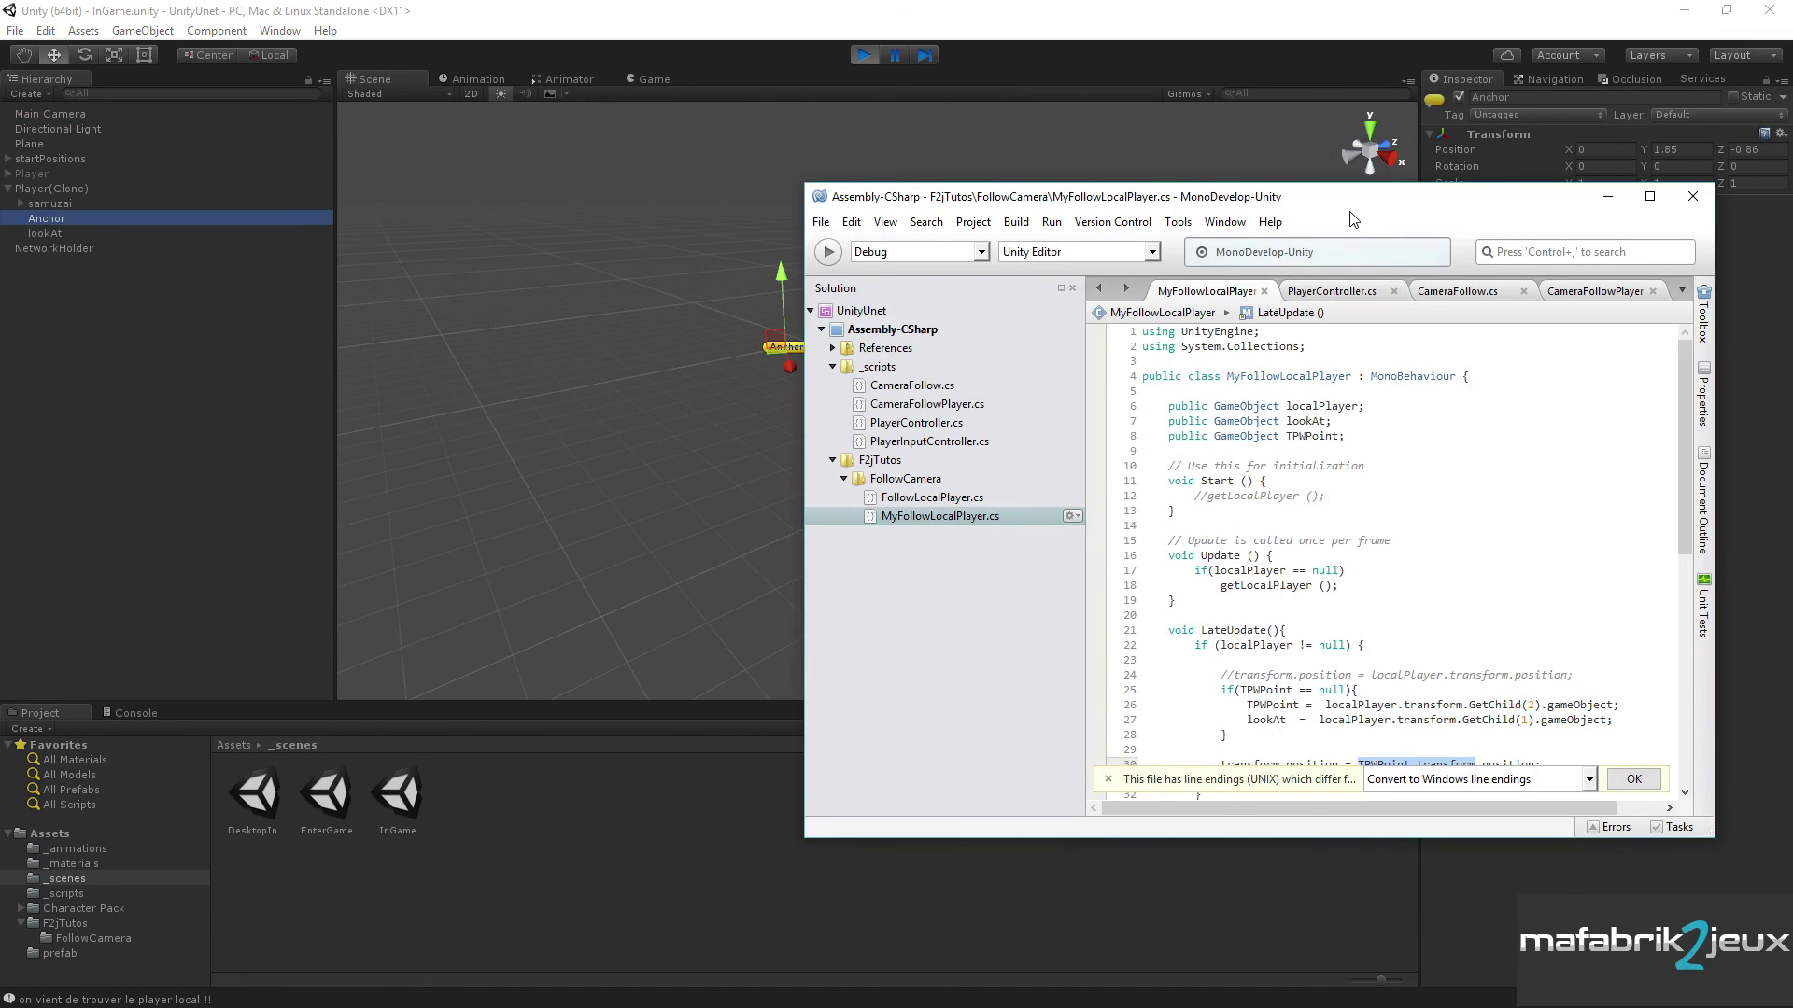
drag(1261, 207, 992, 153)
scroll(1103, 526, down, 3)
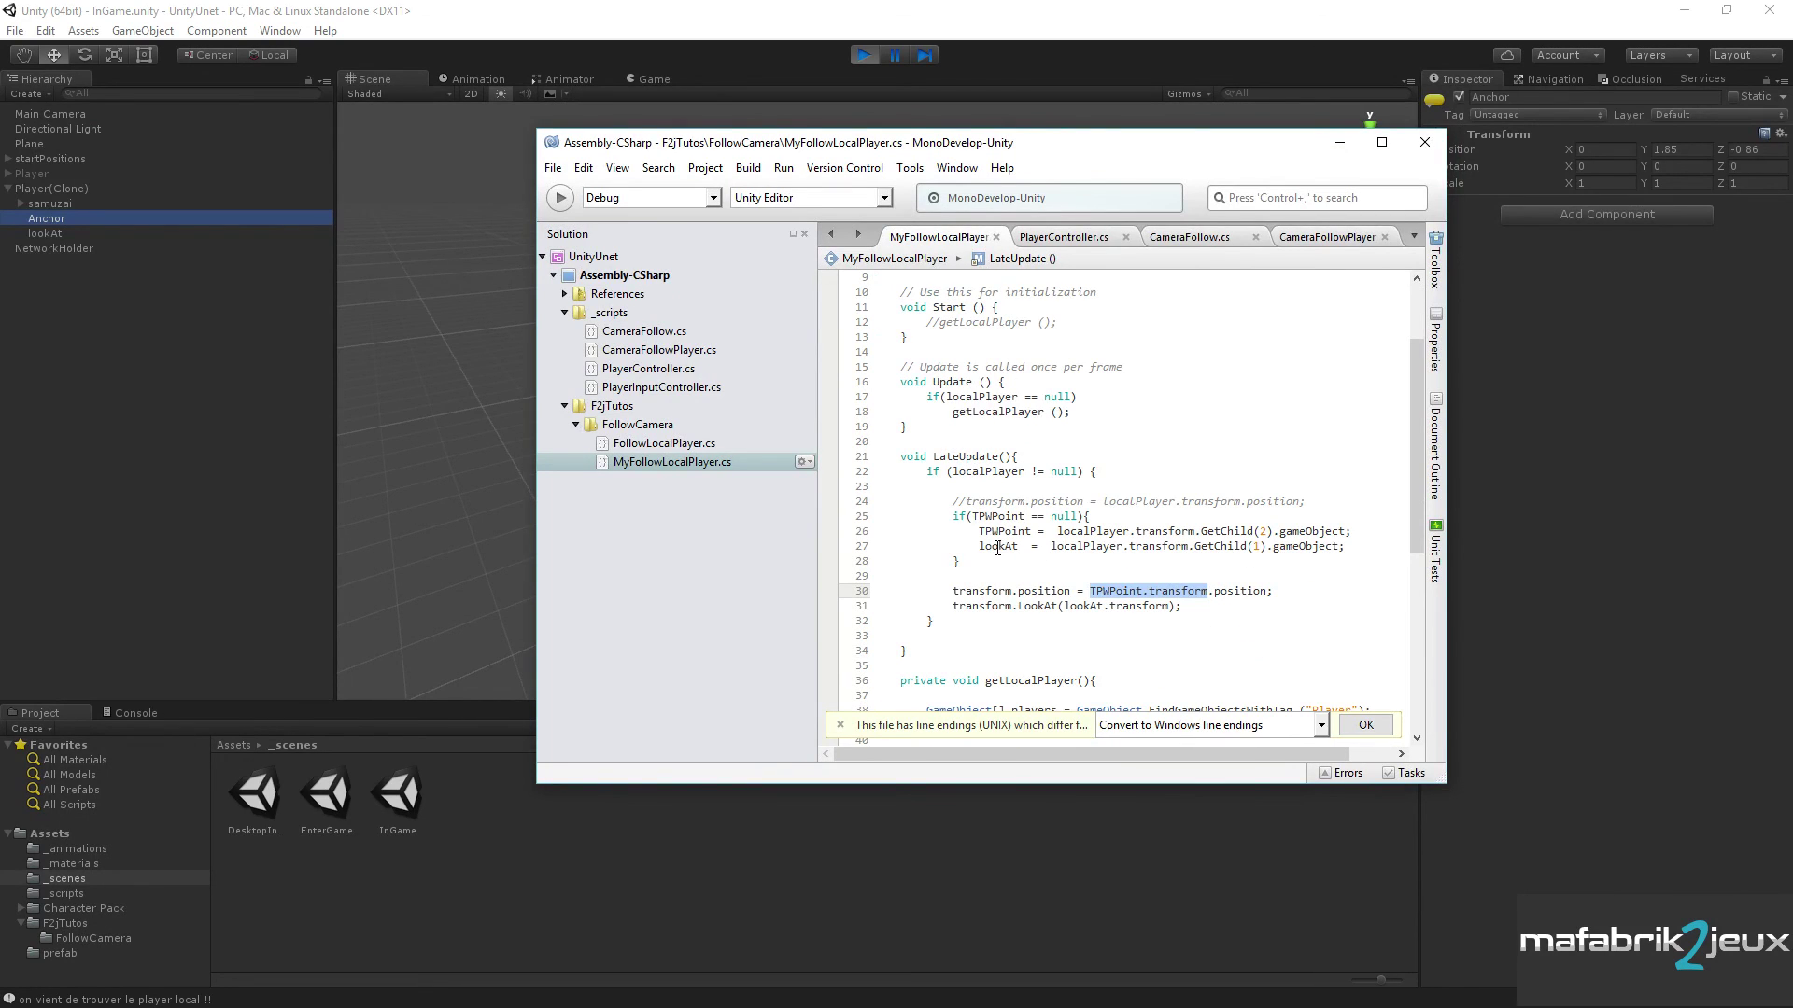
- Change line 26 to GetChild(1) and line 27 to GetChild(2), then save
double_click(997, 533)
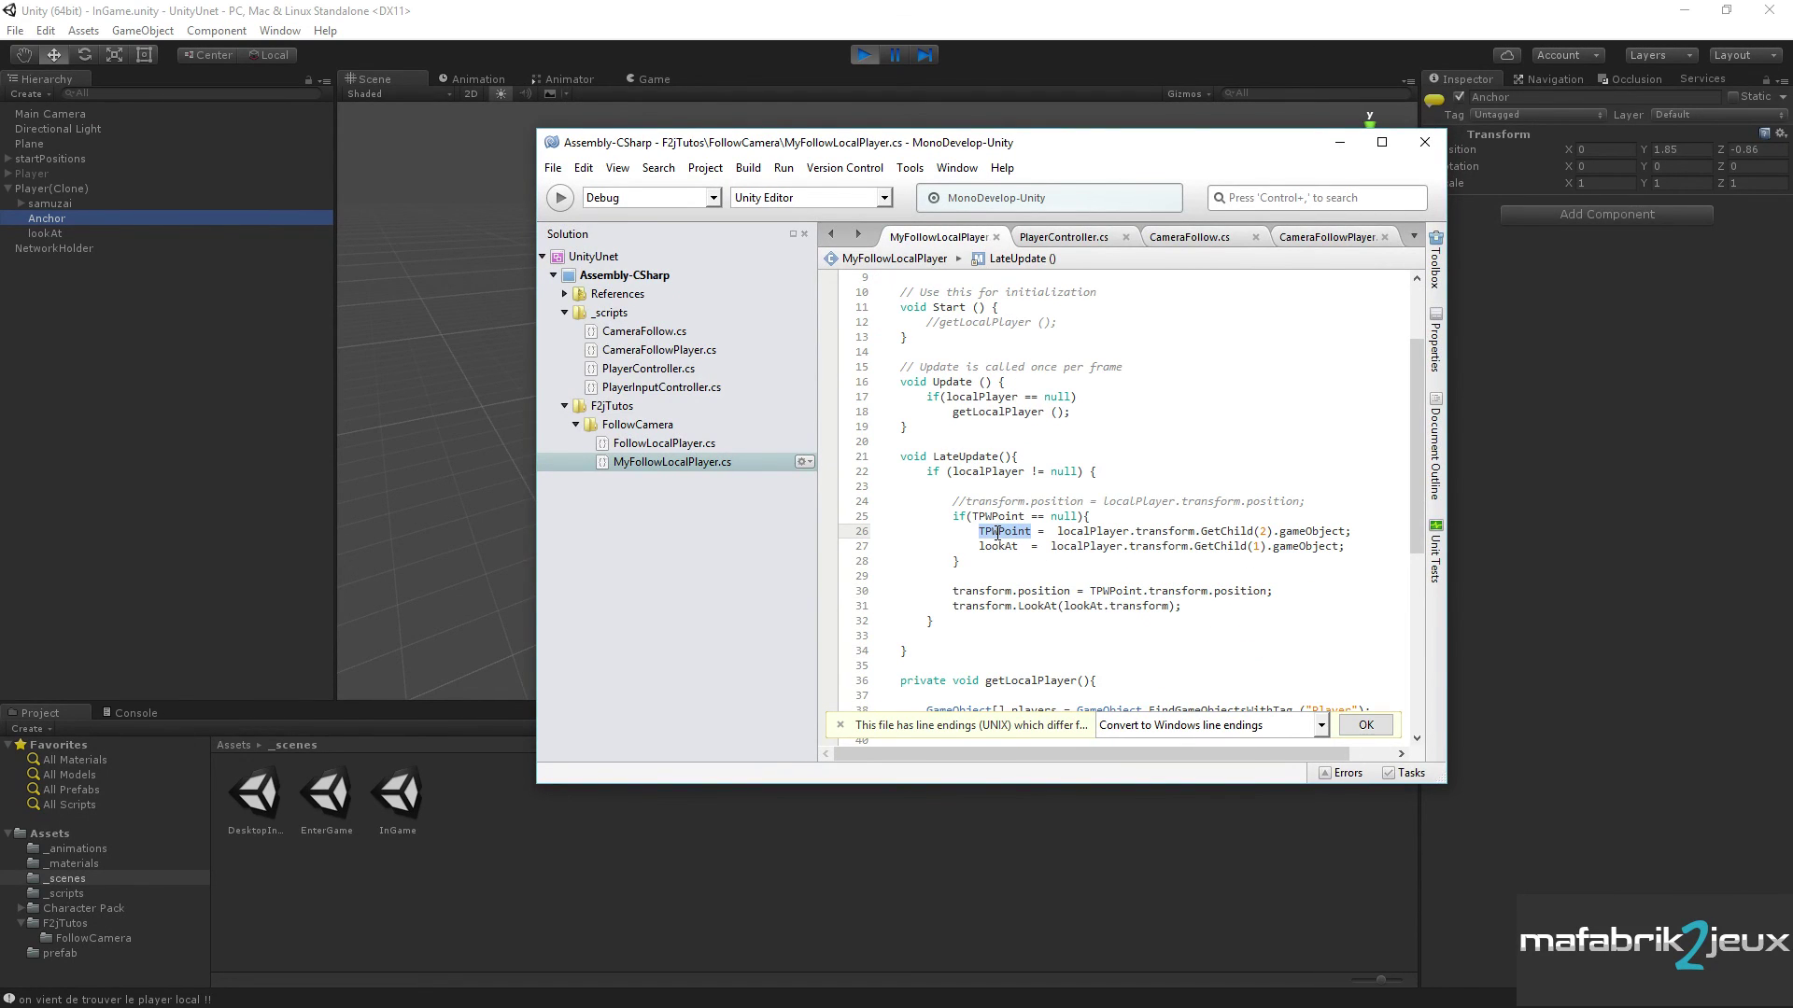
click(1273, 530)
key(BackSpace)
text(1)
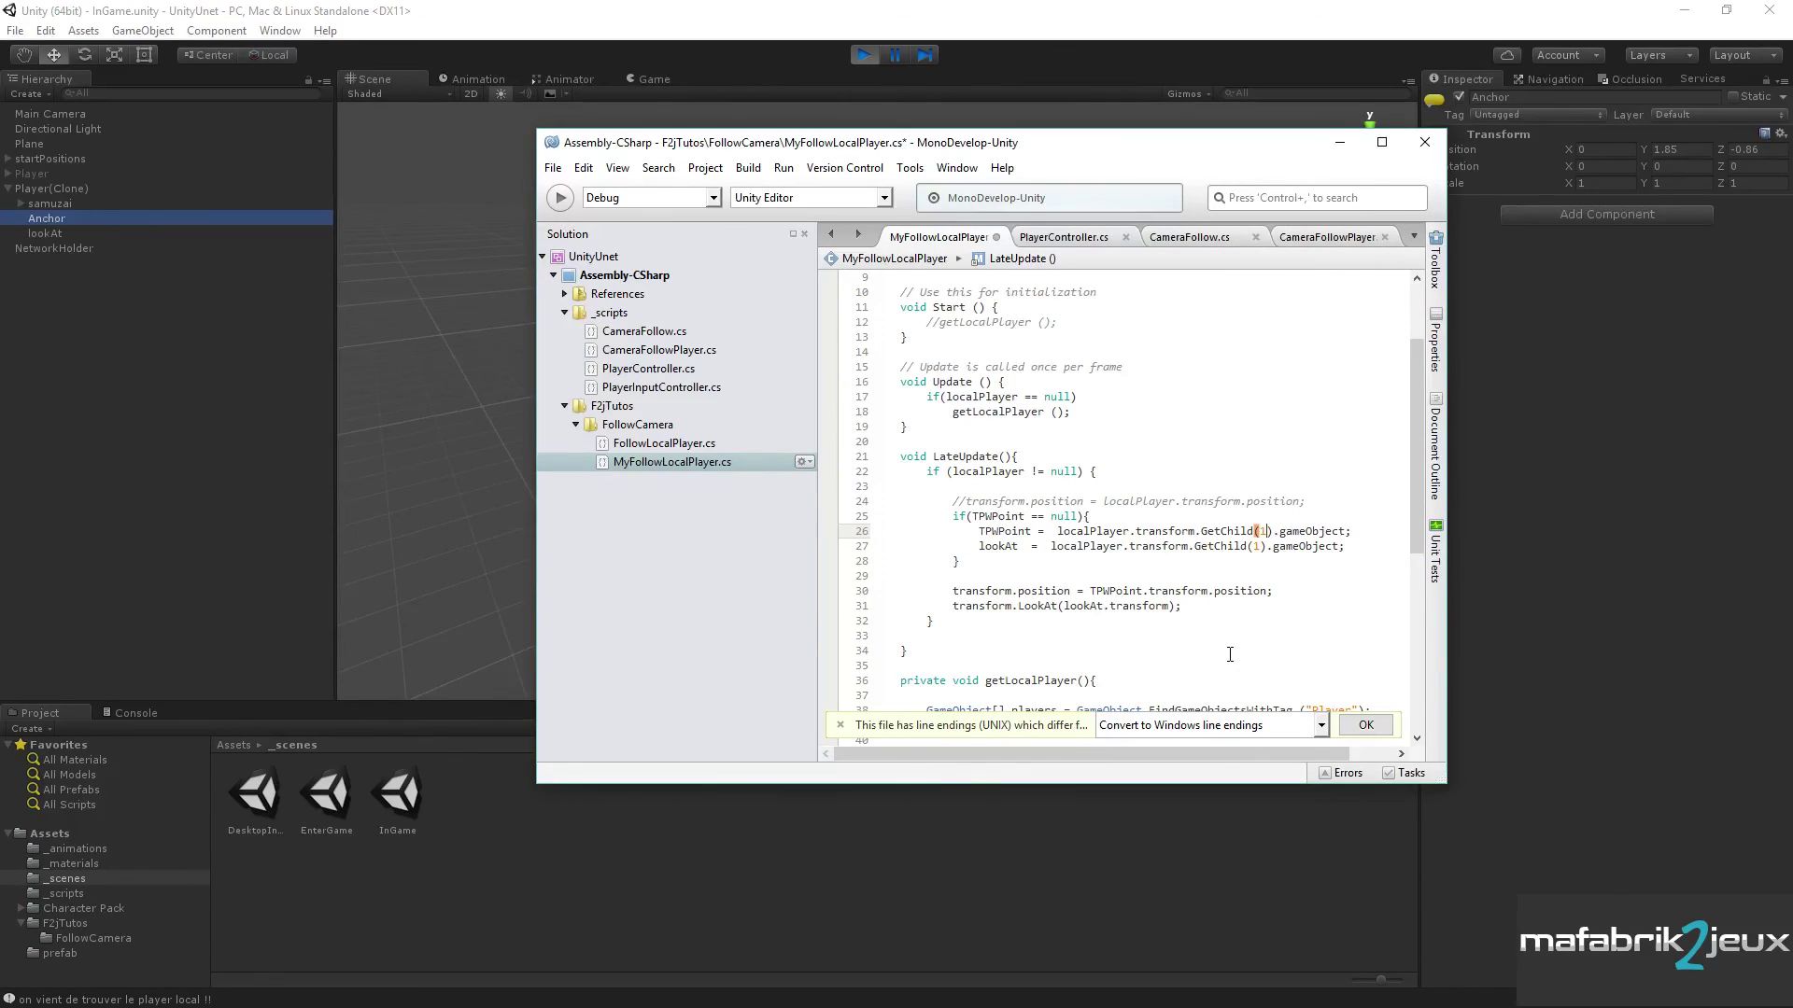
click(1264, 548)
key(BackSpace)
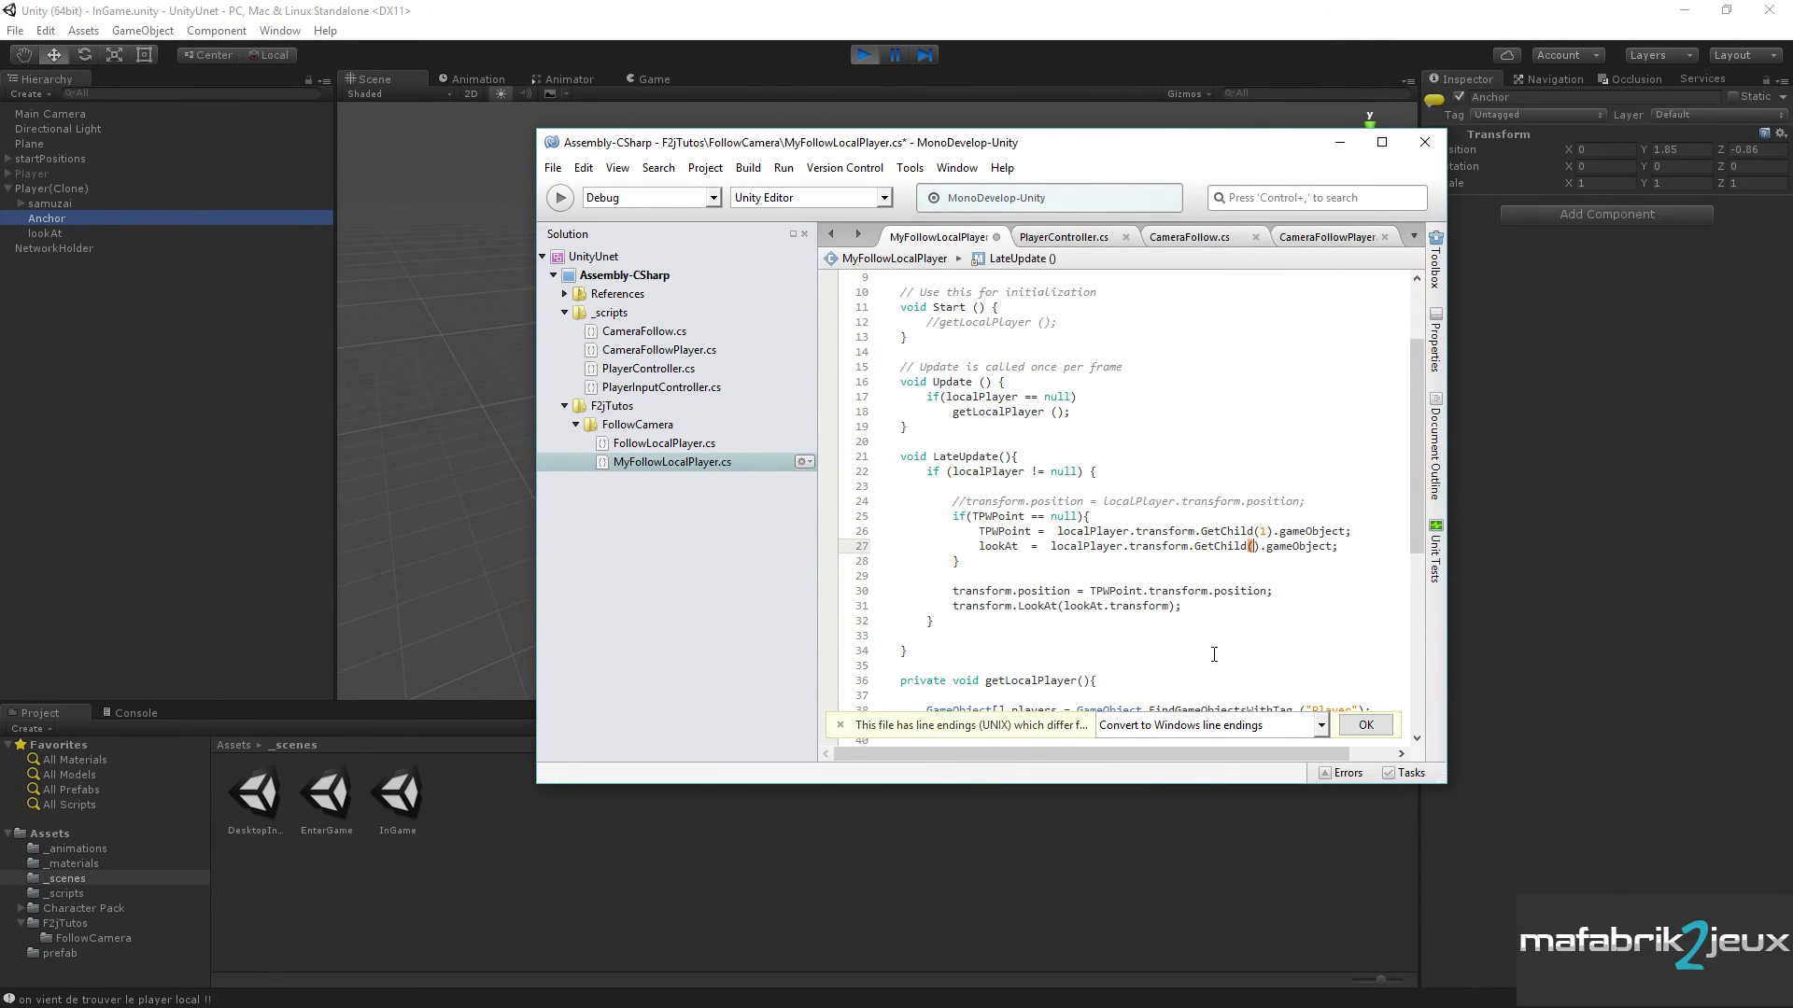
text(2)
key(ctrl+s)
- Restart play as LAN Host, turn the samurai right three times, and return to the Scene view
click(865, 55)
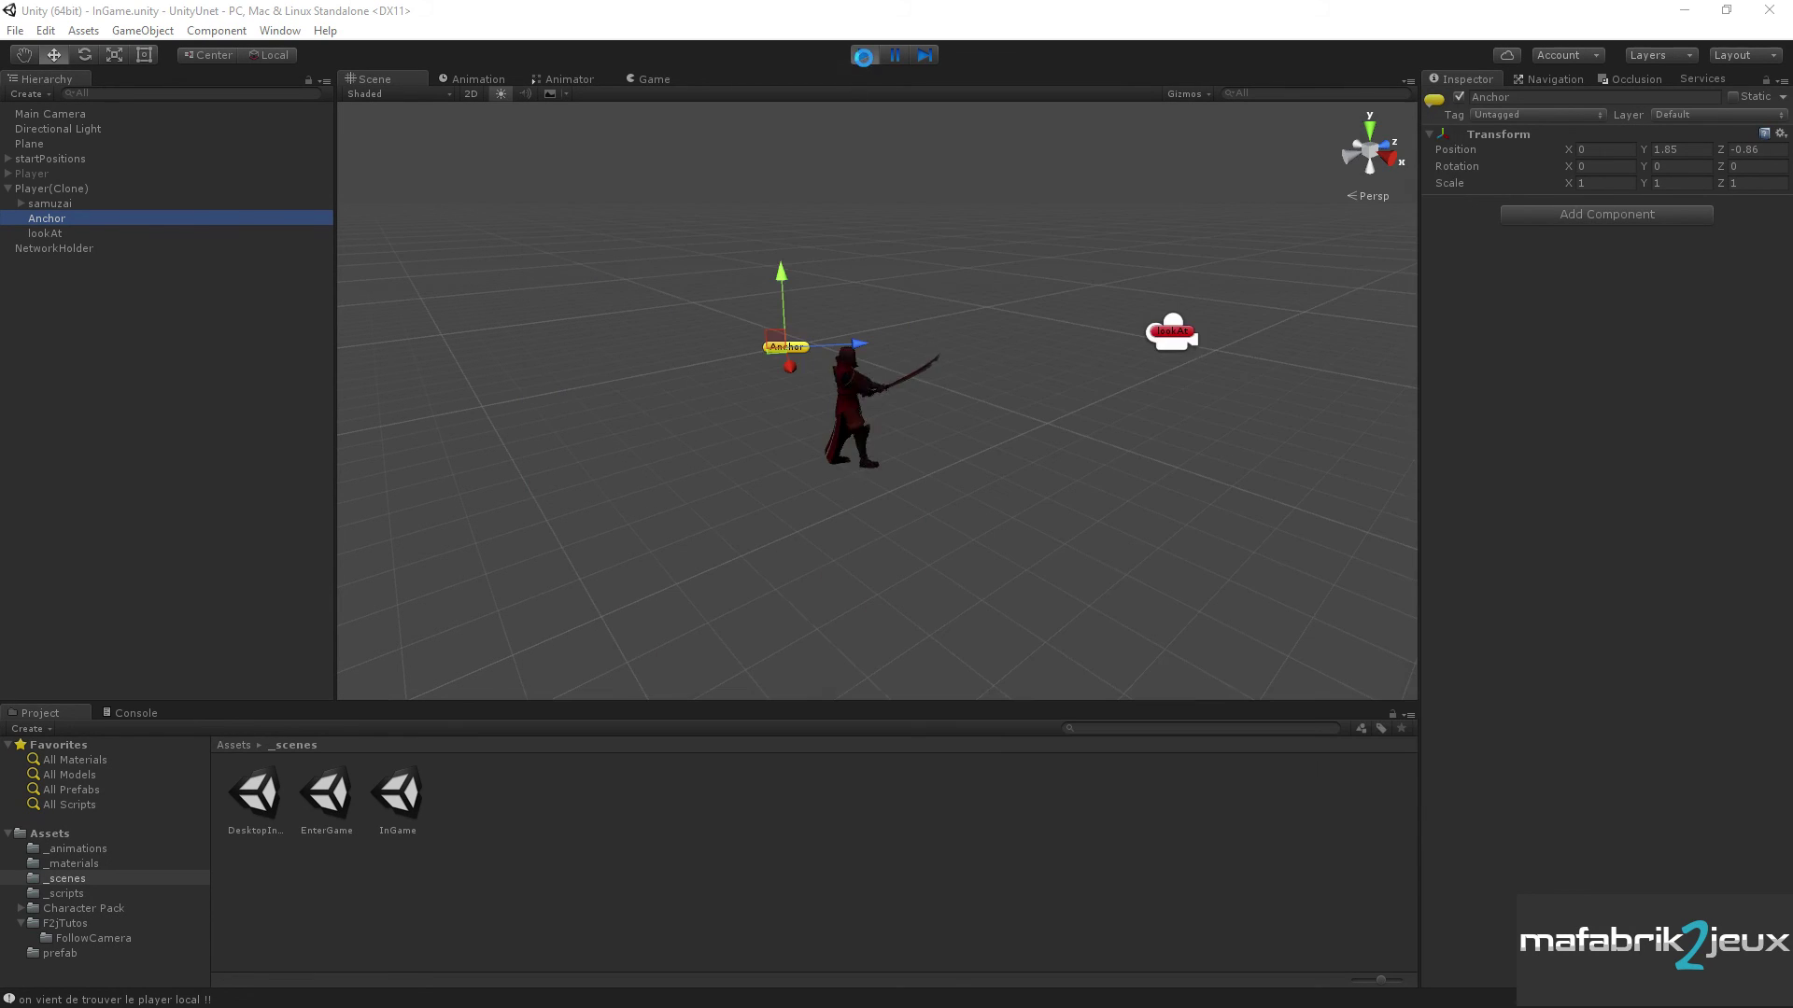
click(863, 56)
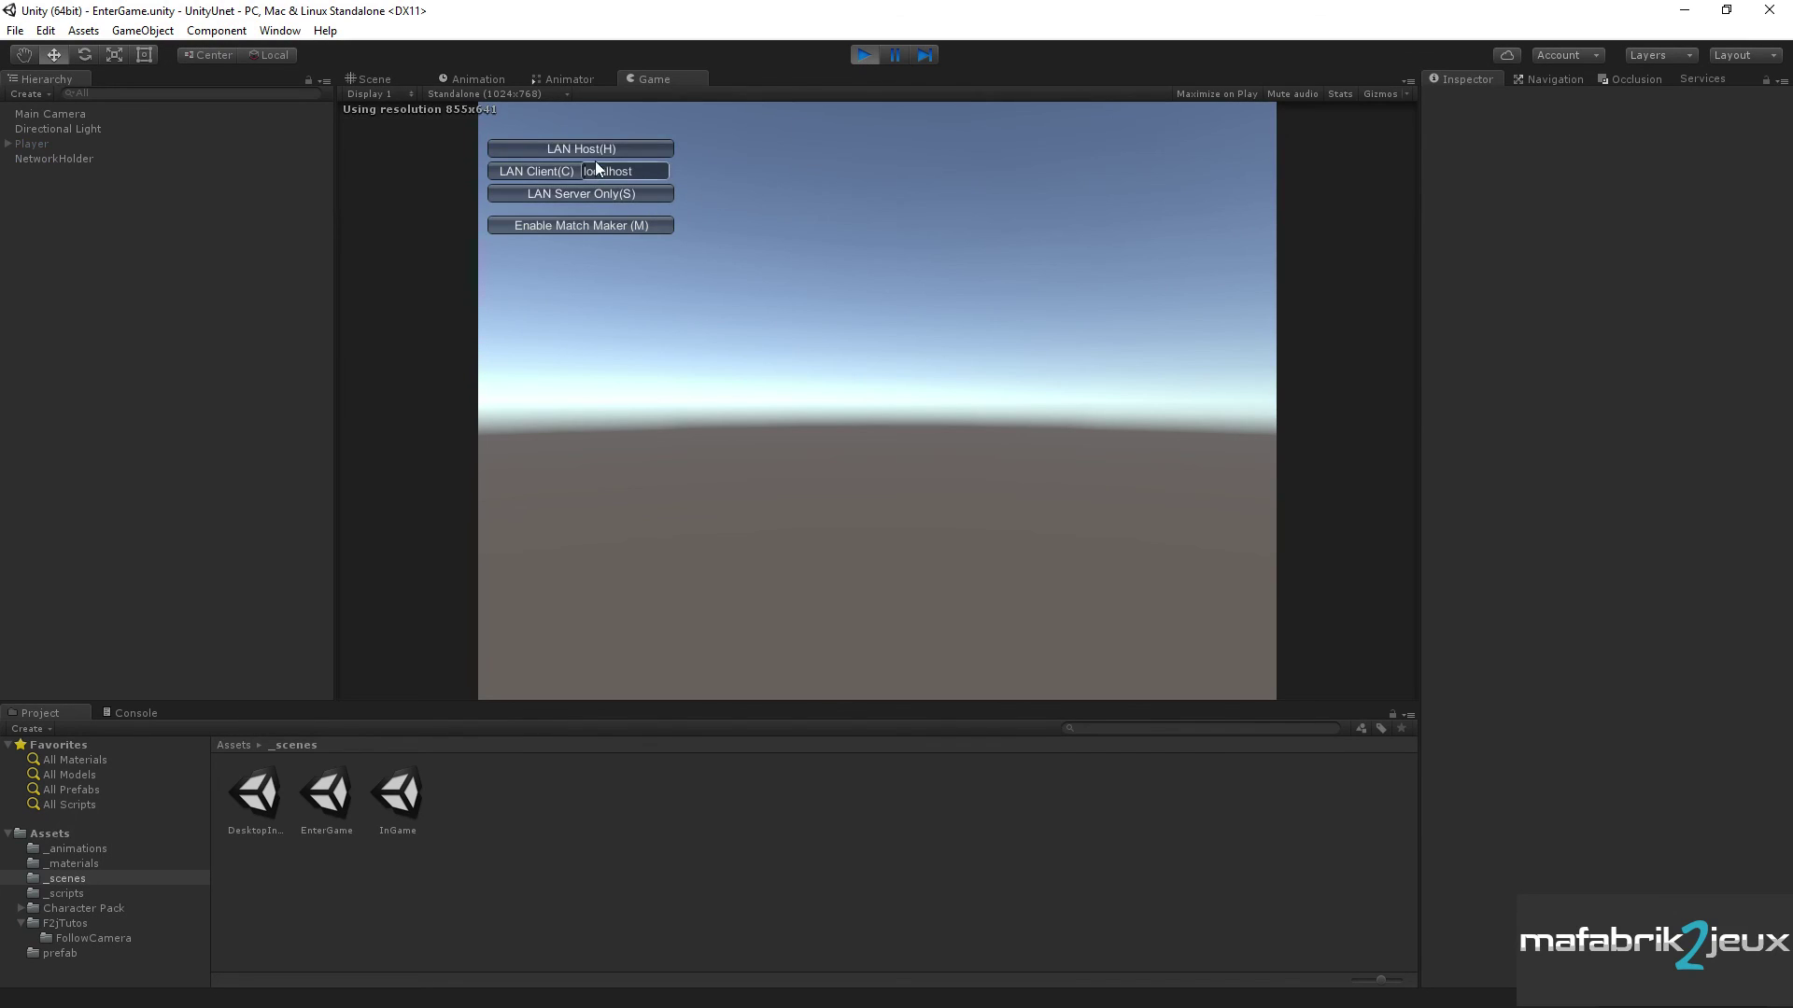
click(598, 149)
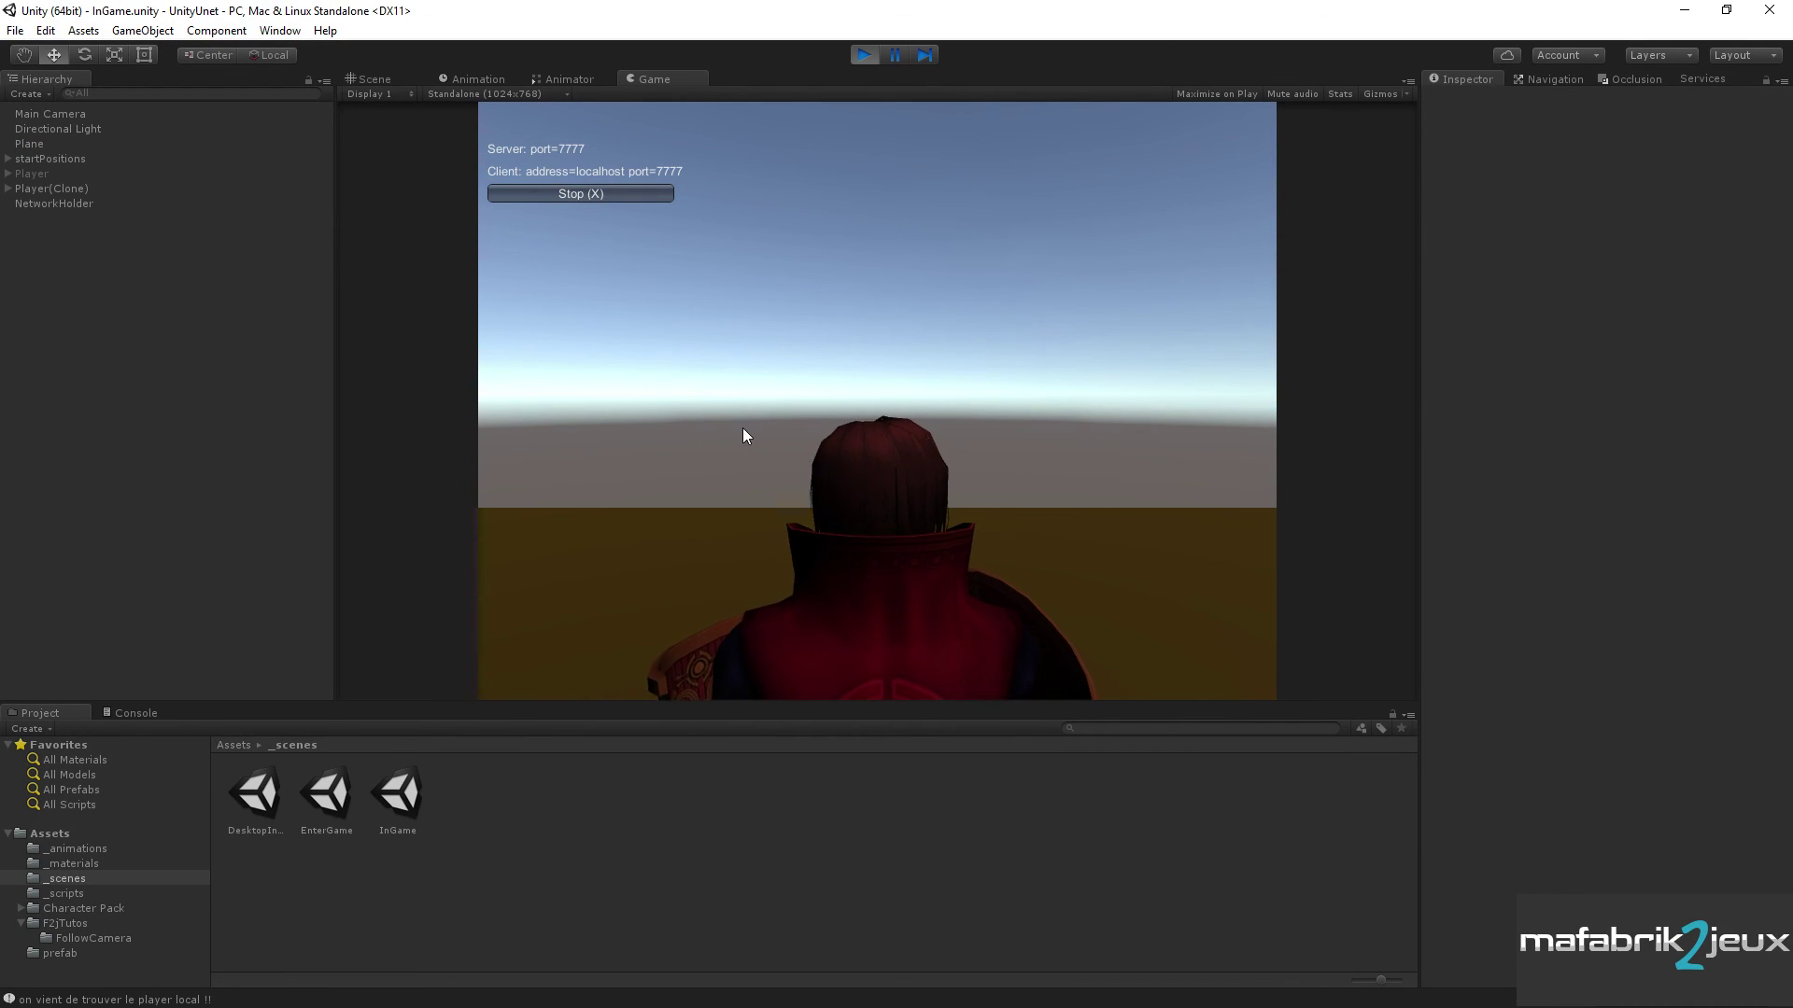
key(Right)
key(Right)
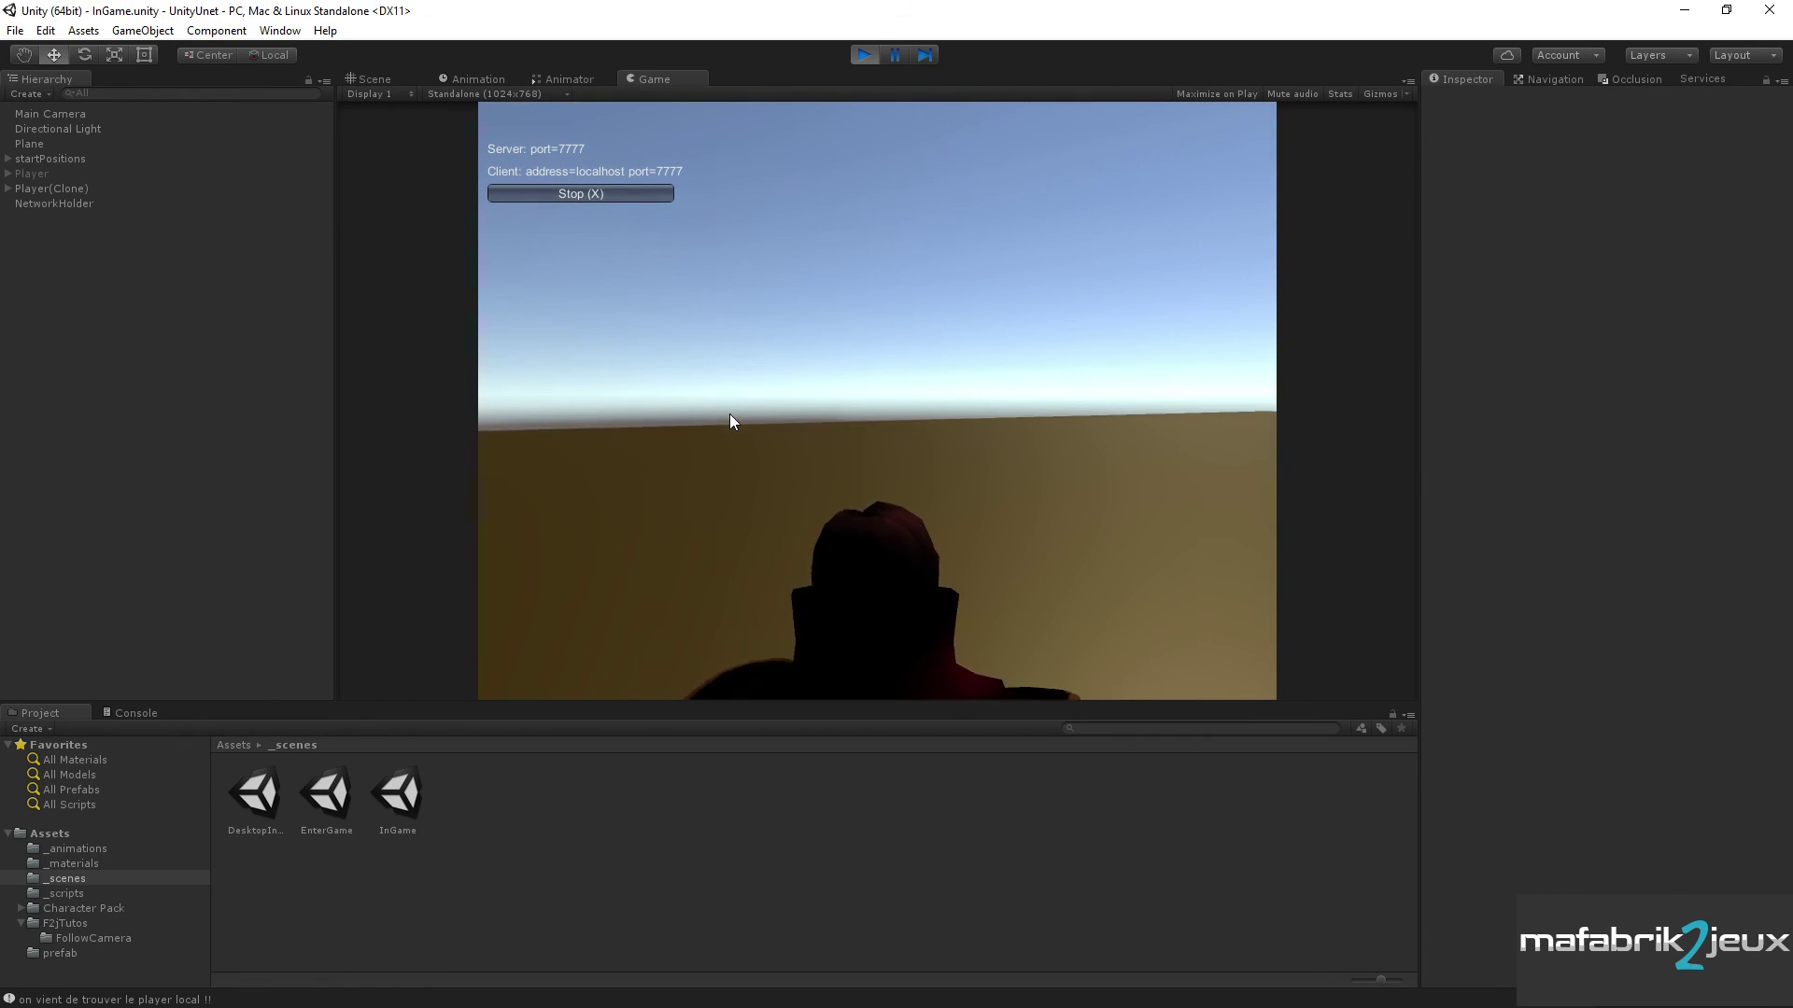
key(Right)
key(Right)
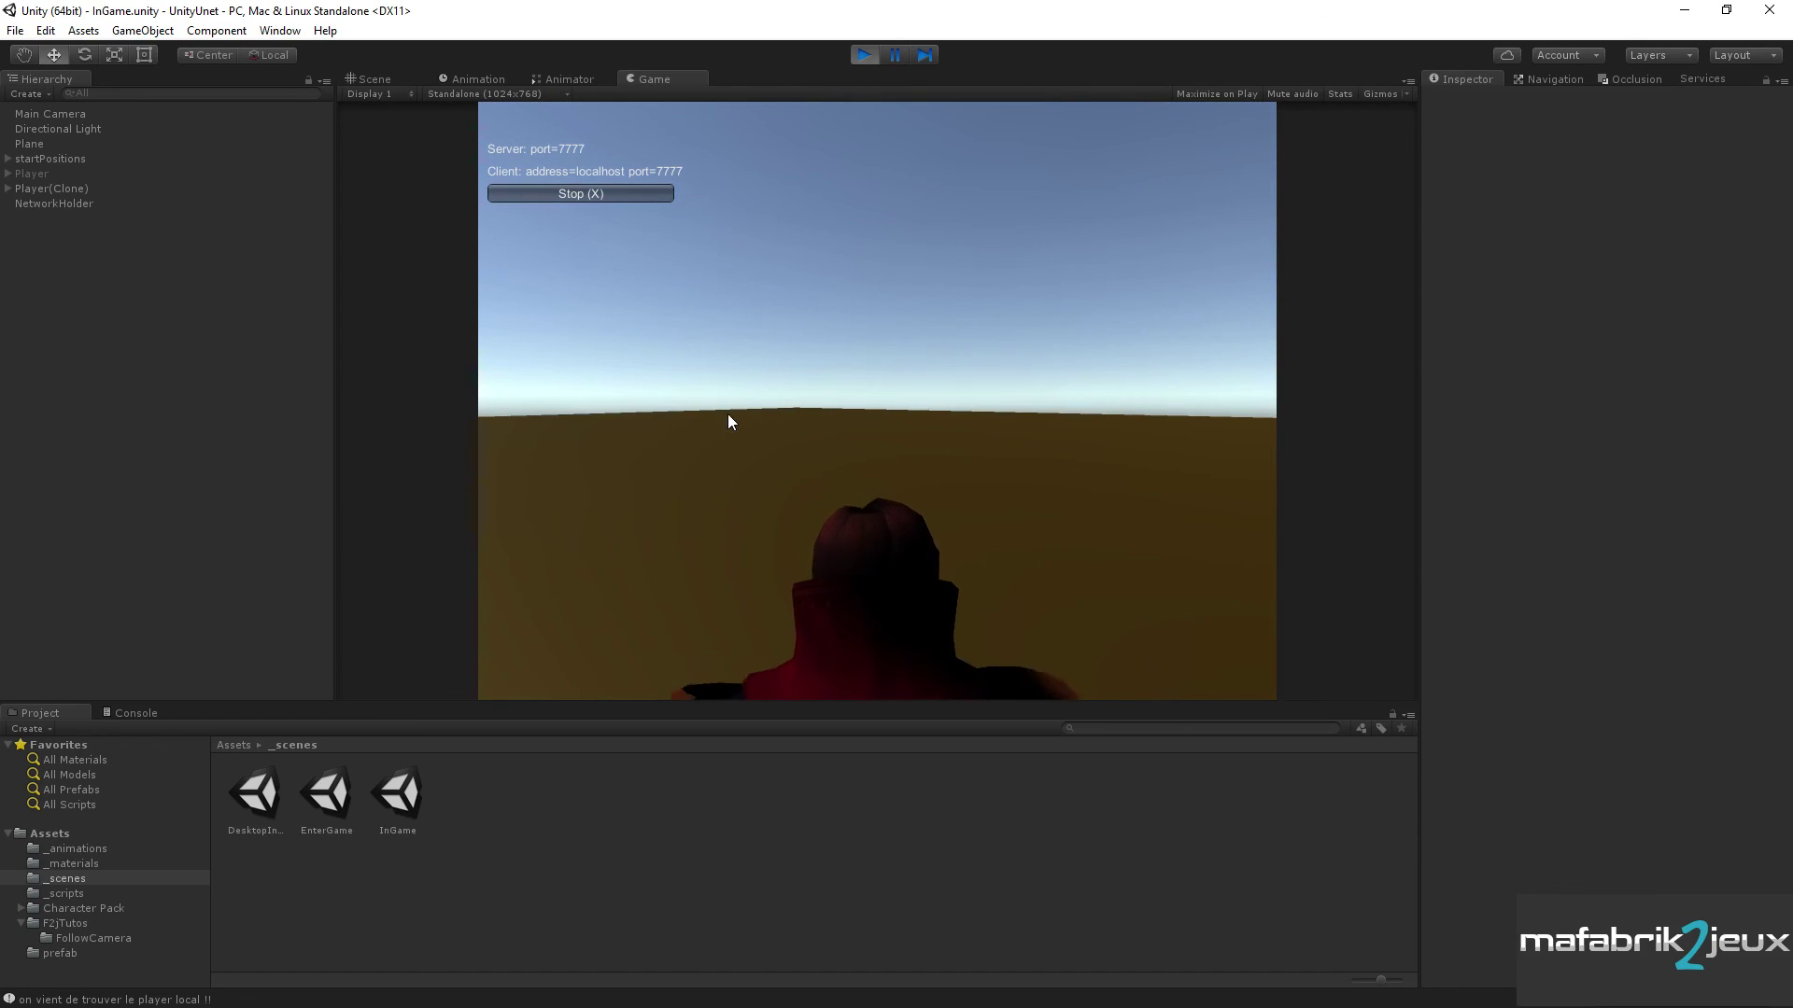
key(Right)
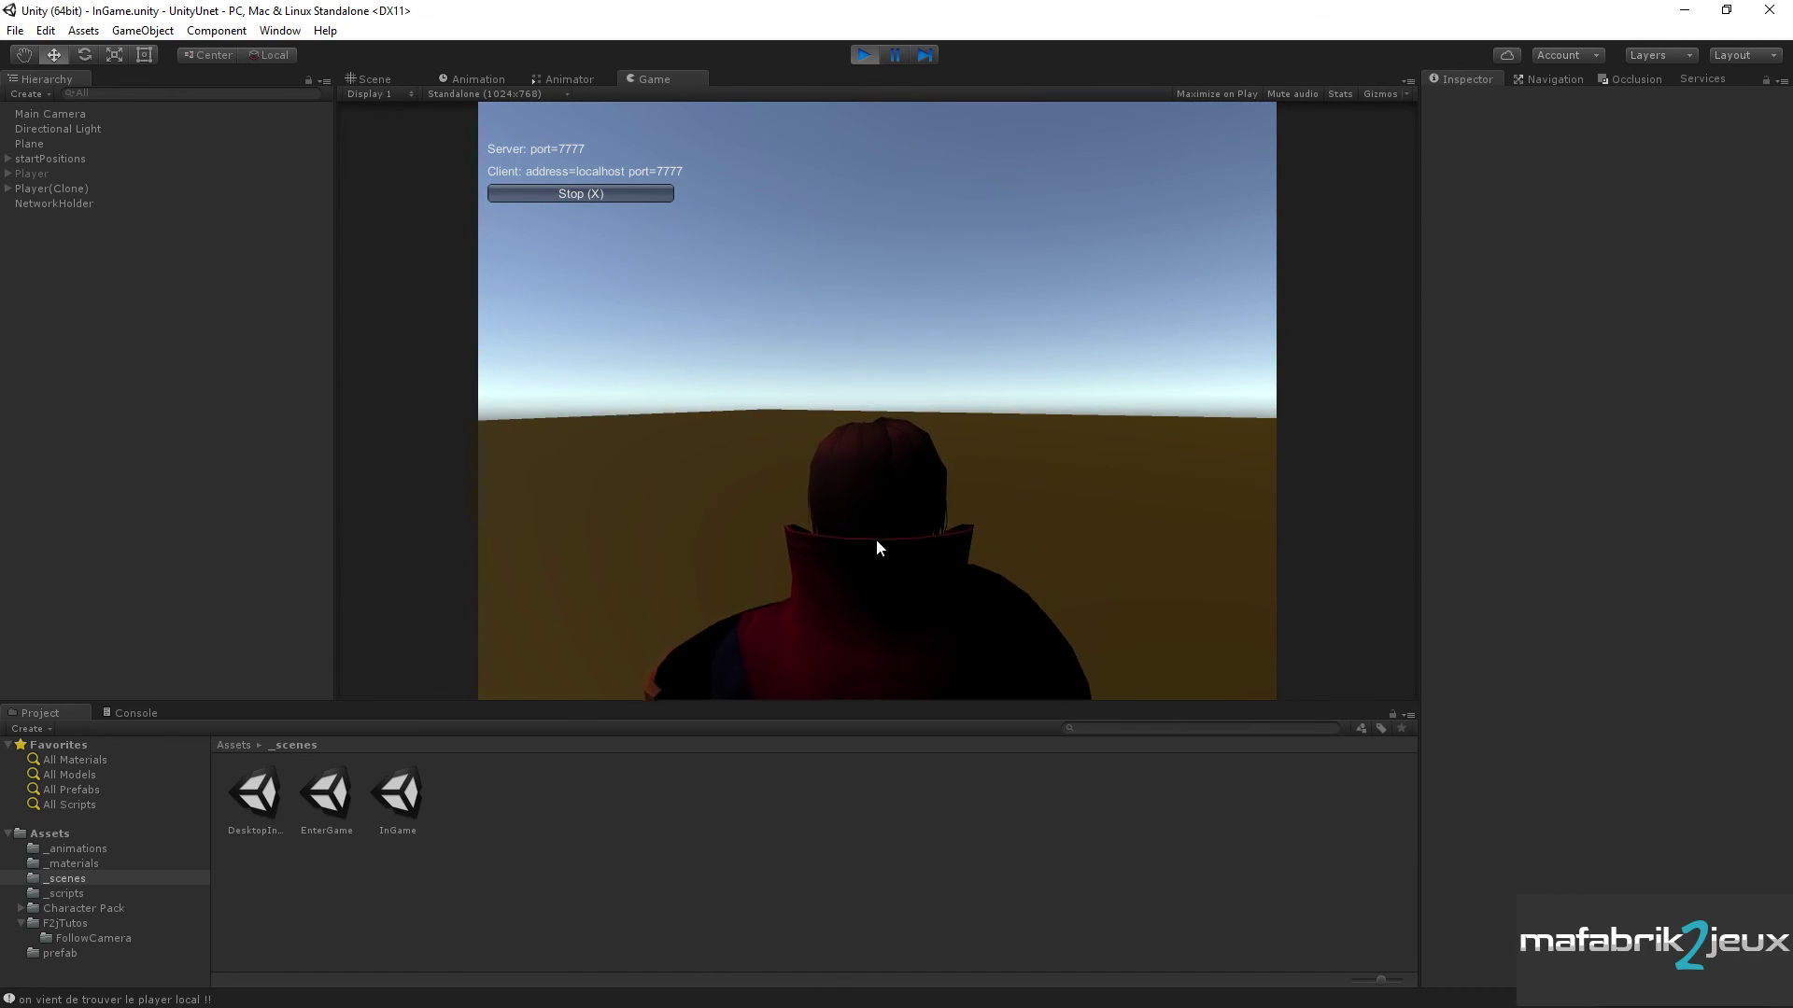
click(366, 79)
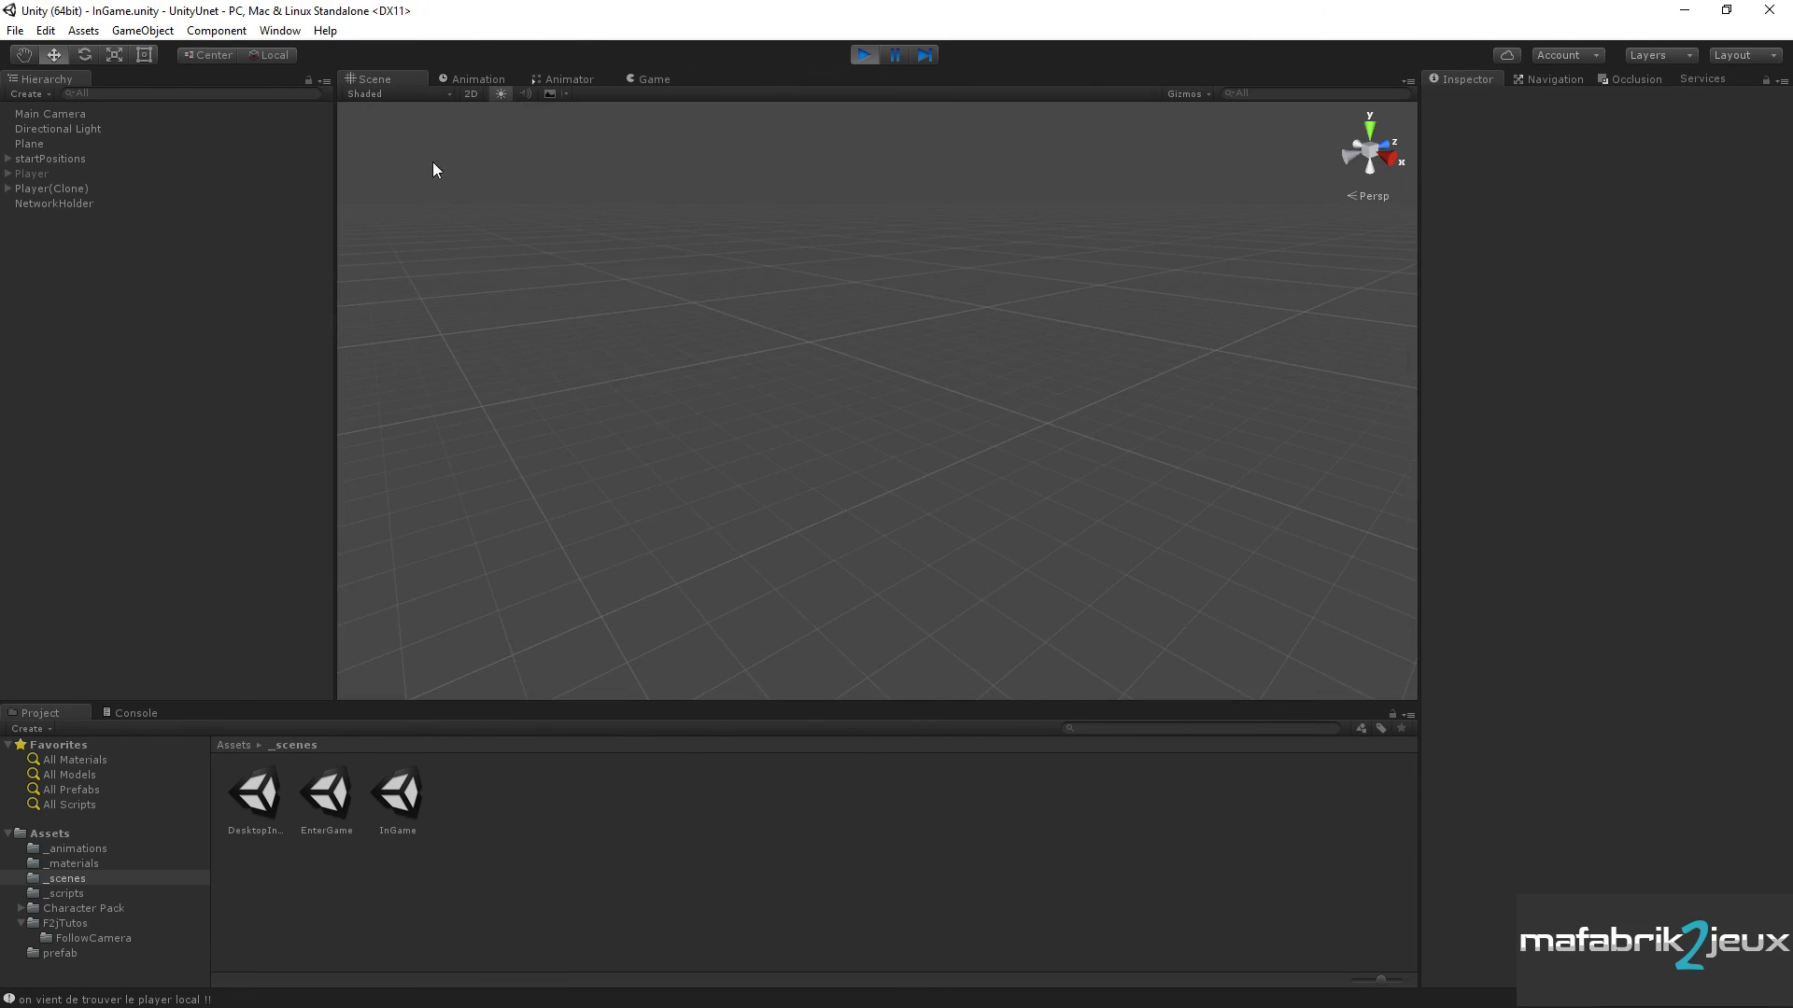
- Focus on Player(Clone), stop play mode, and select the Player object
double_click(73, 187)
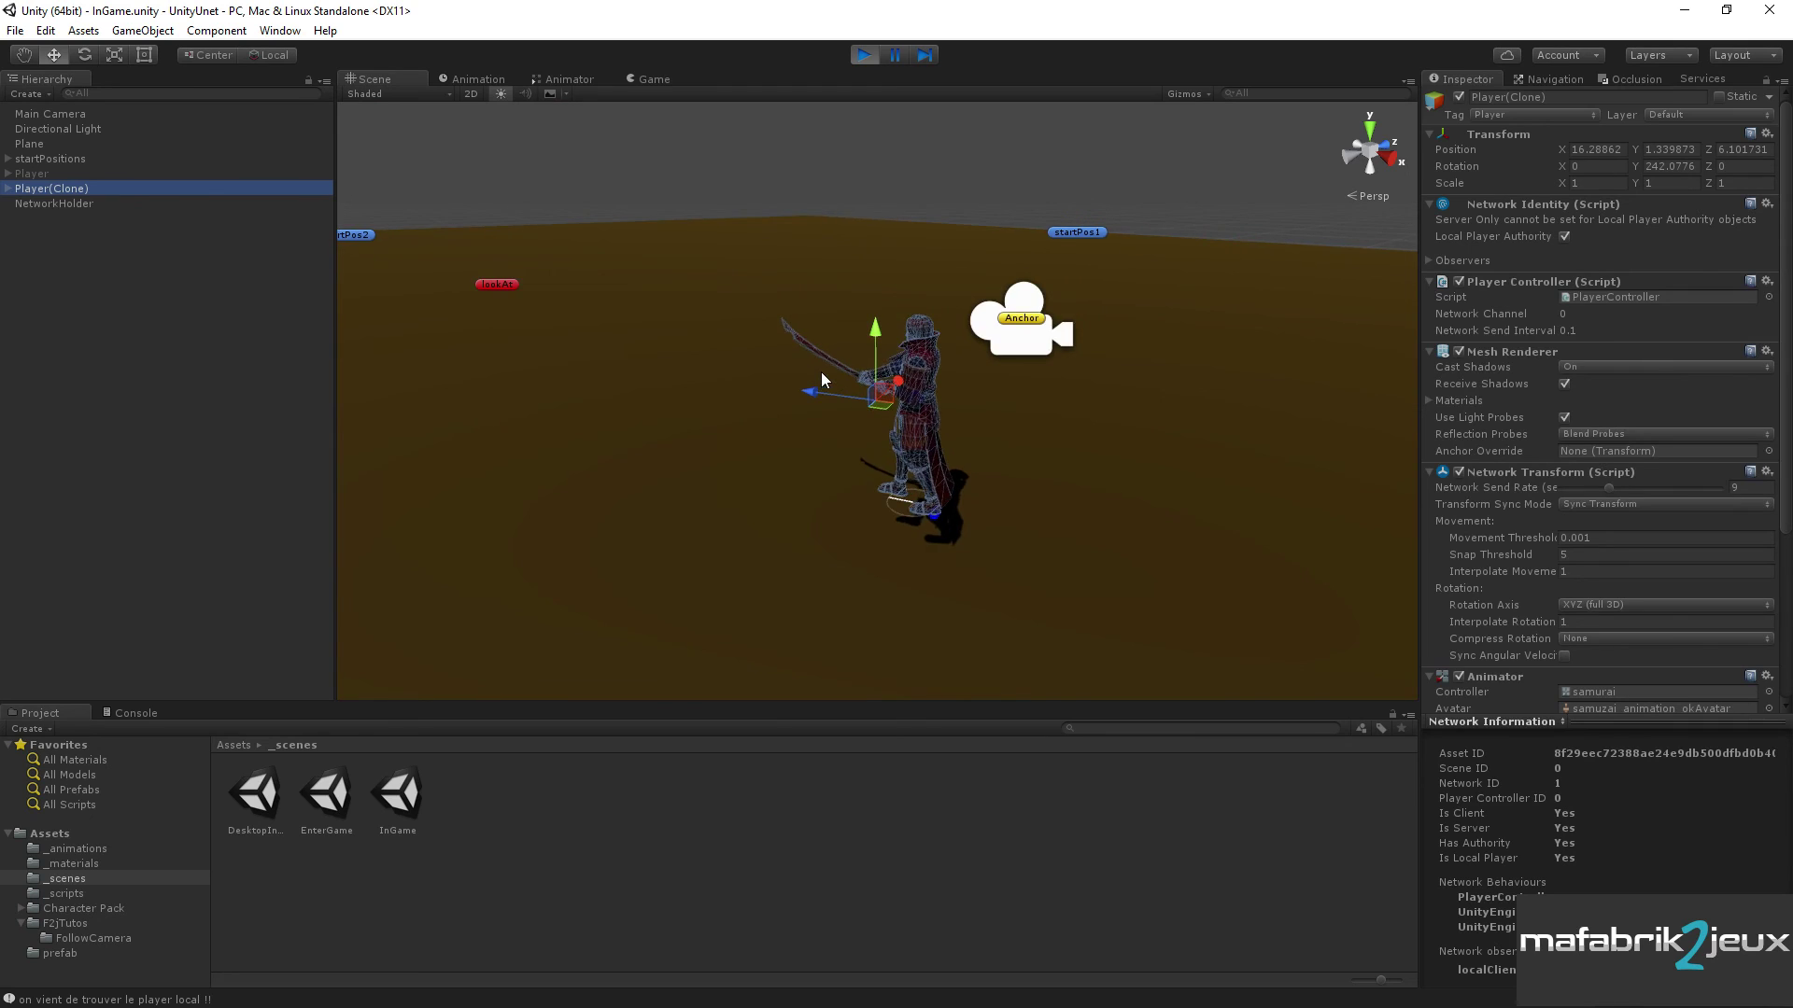
key(ctrl+p)
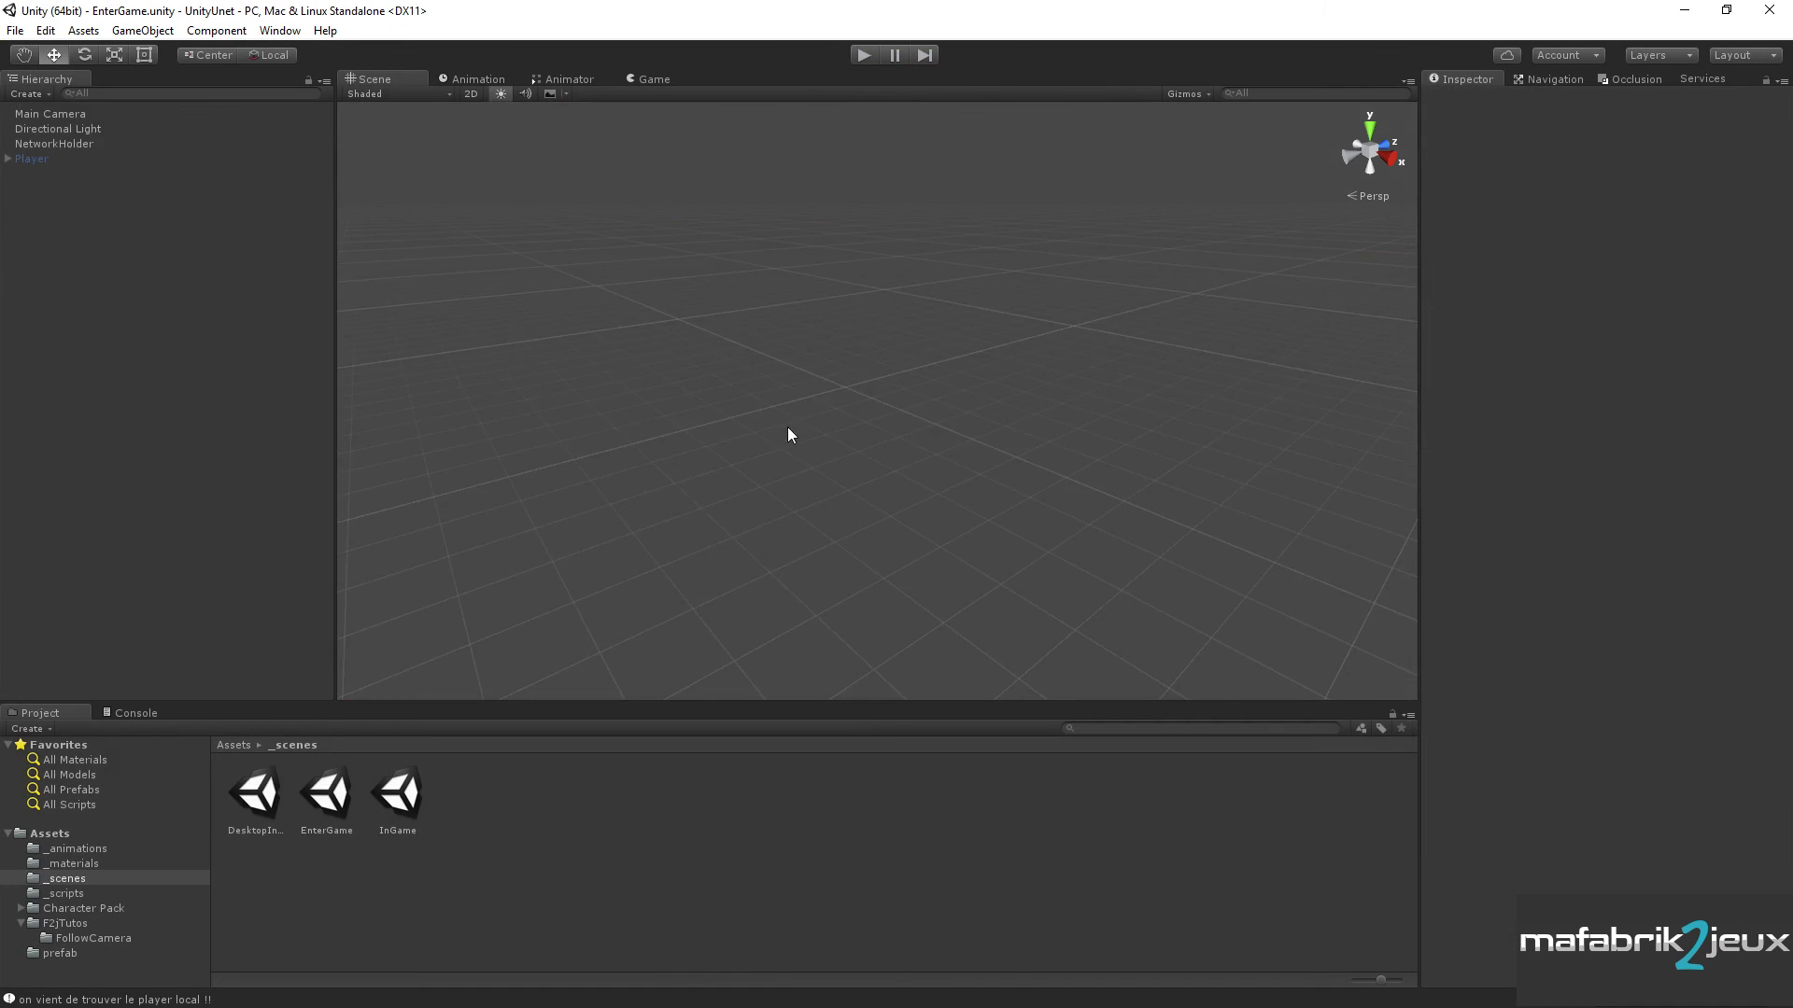
click(32, 159)
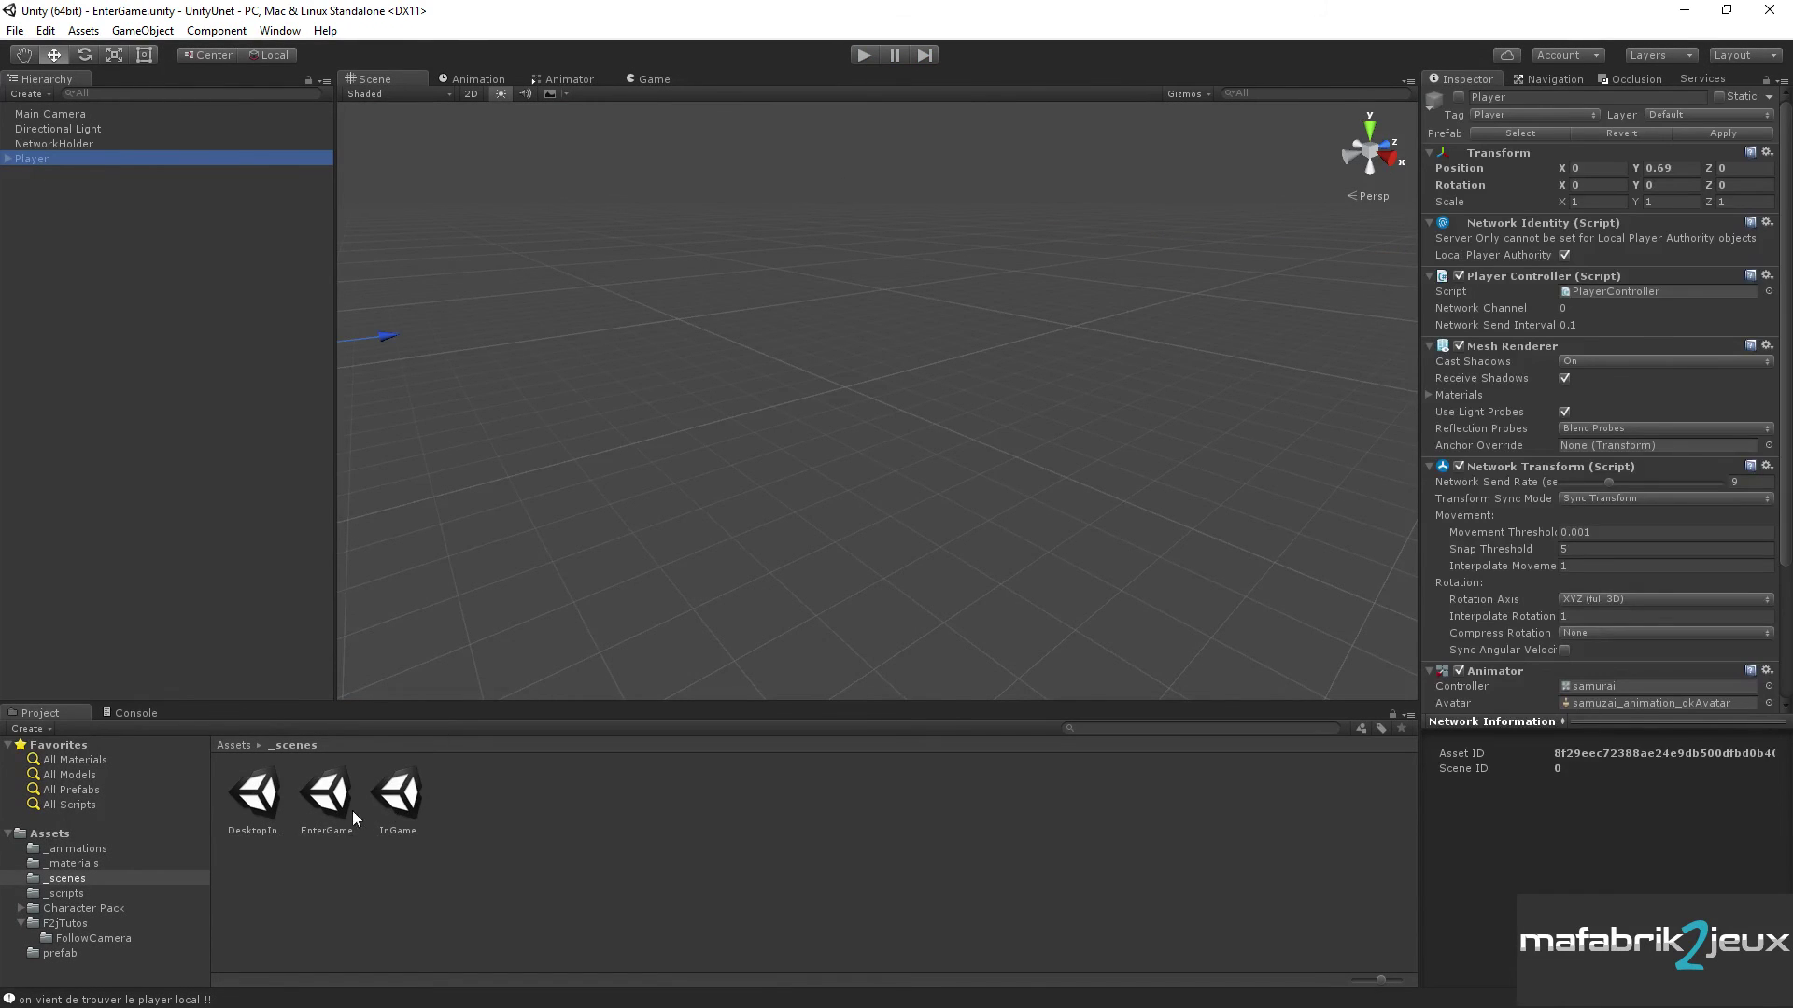
- Open InGame, frame the Player, enable it, and select its Anchor child
double_click(413, 798)
click(34, 175)
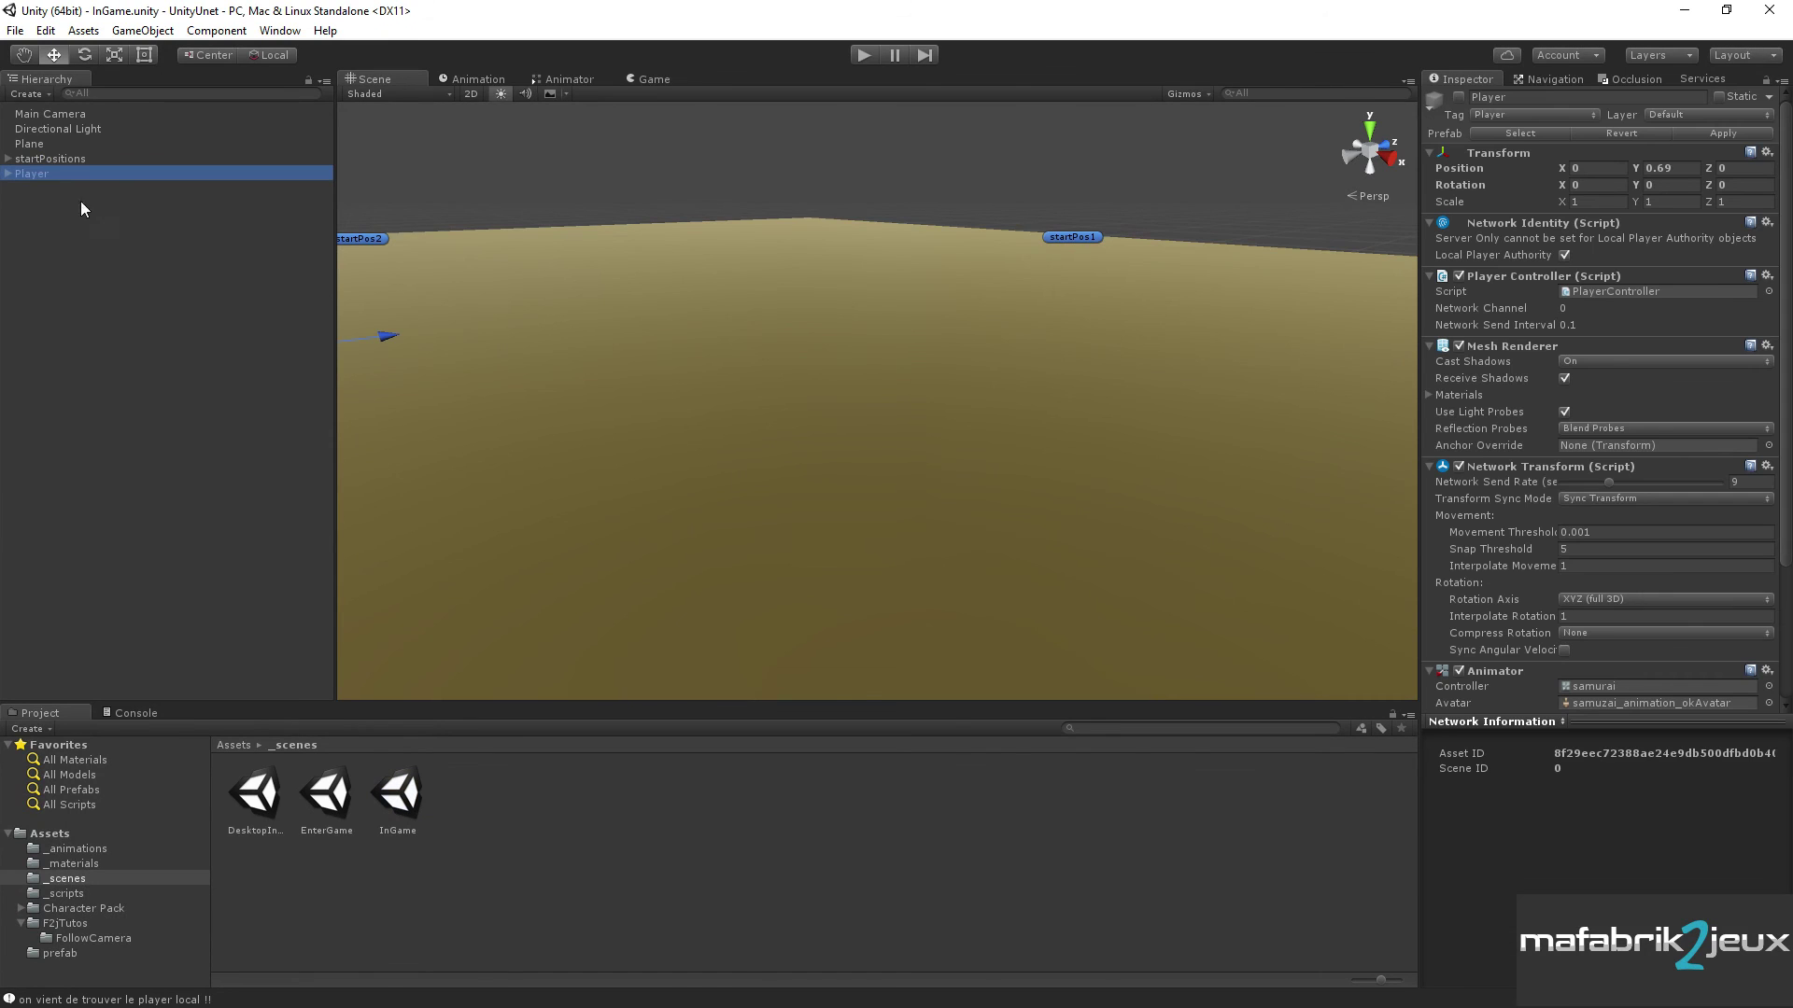
double_click(33, 176)
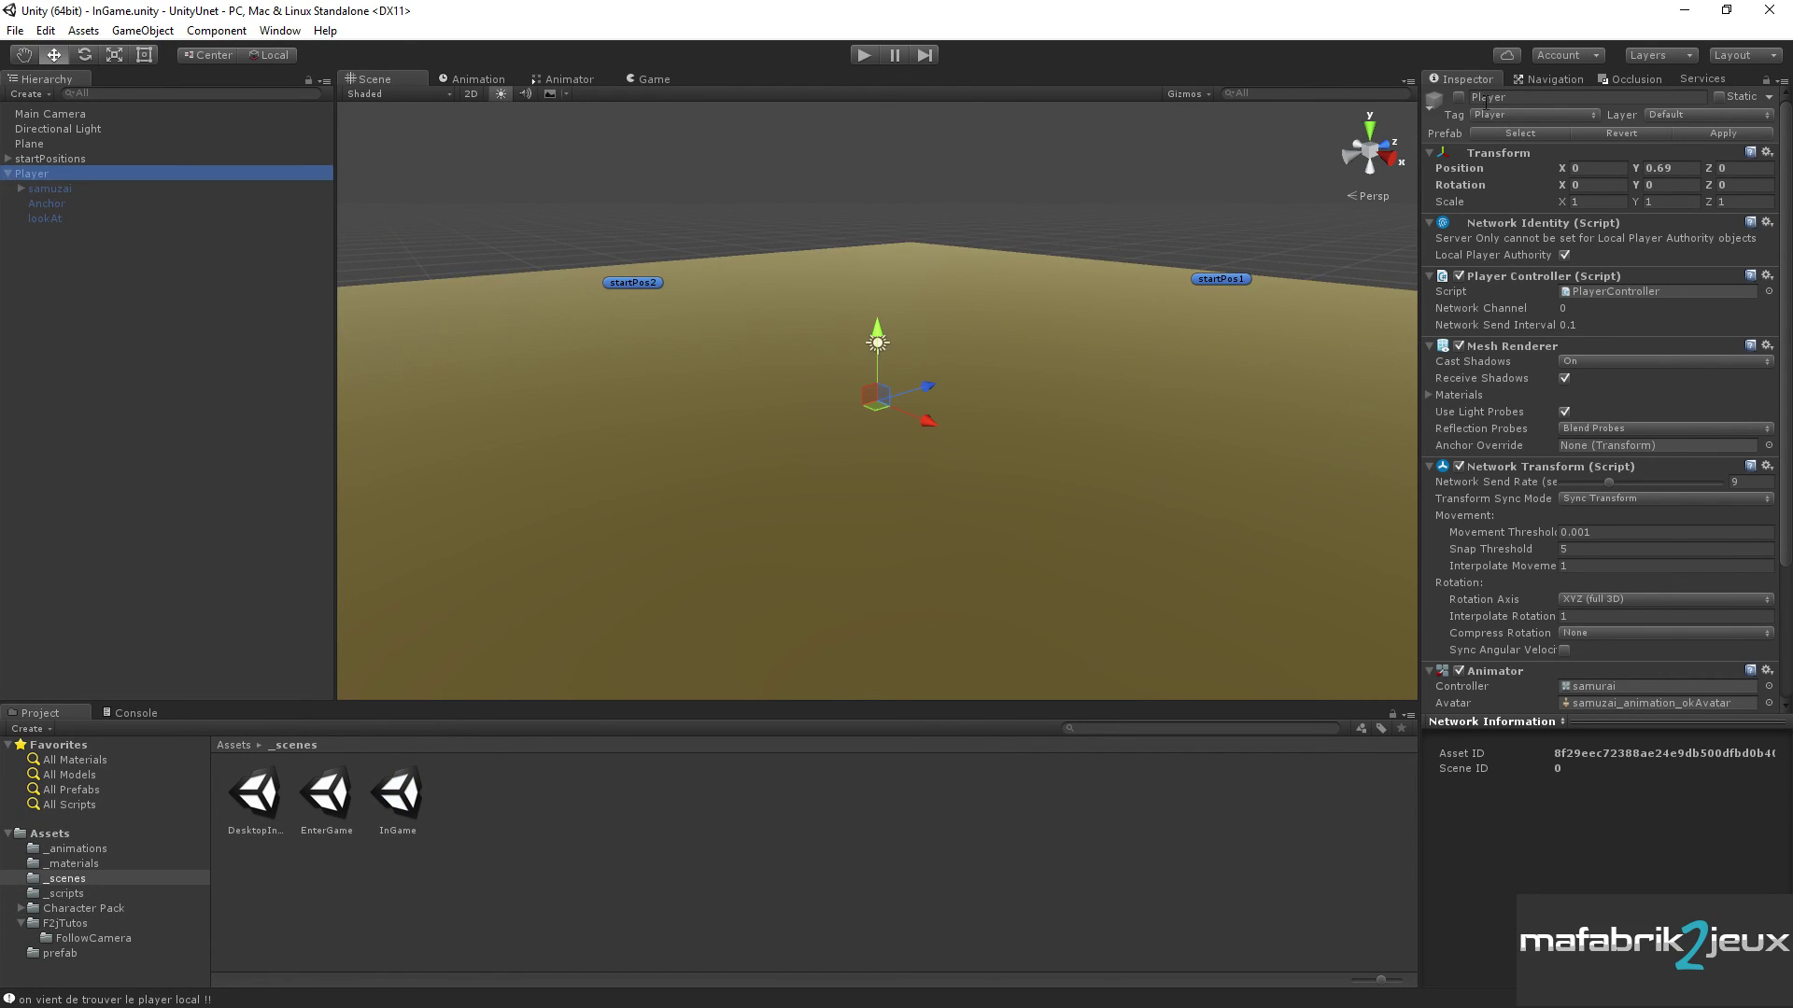
click(1460, 97)
scroll(860, 380, up, 5)
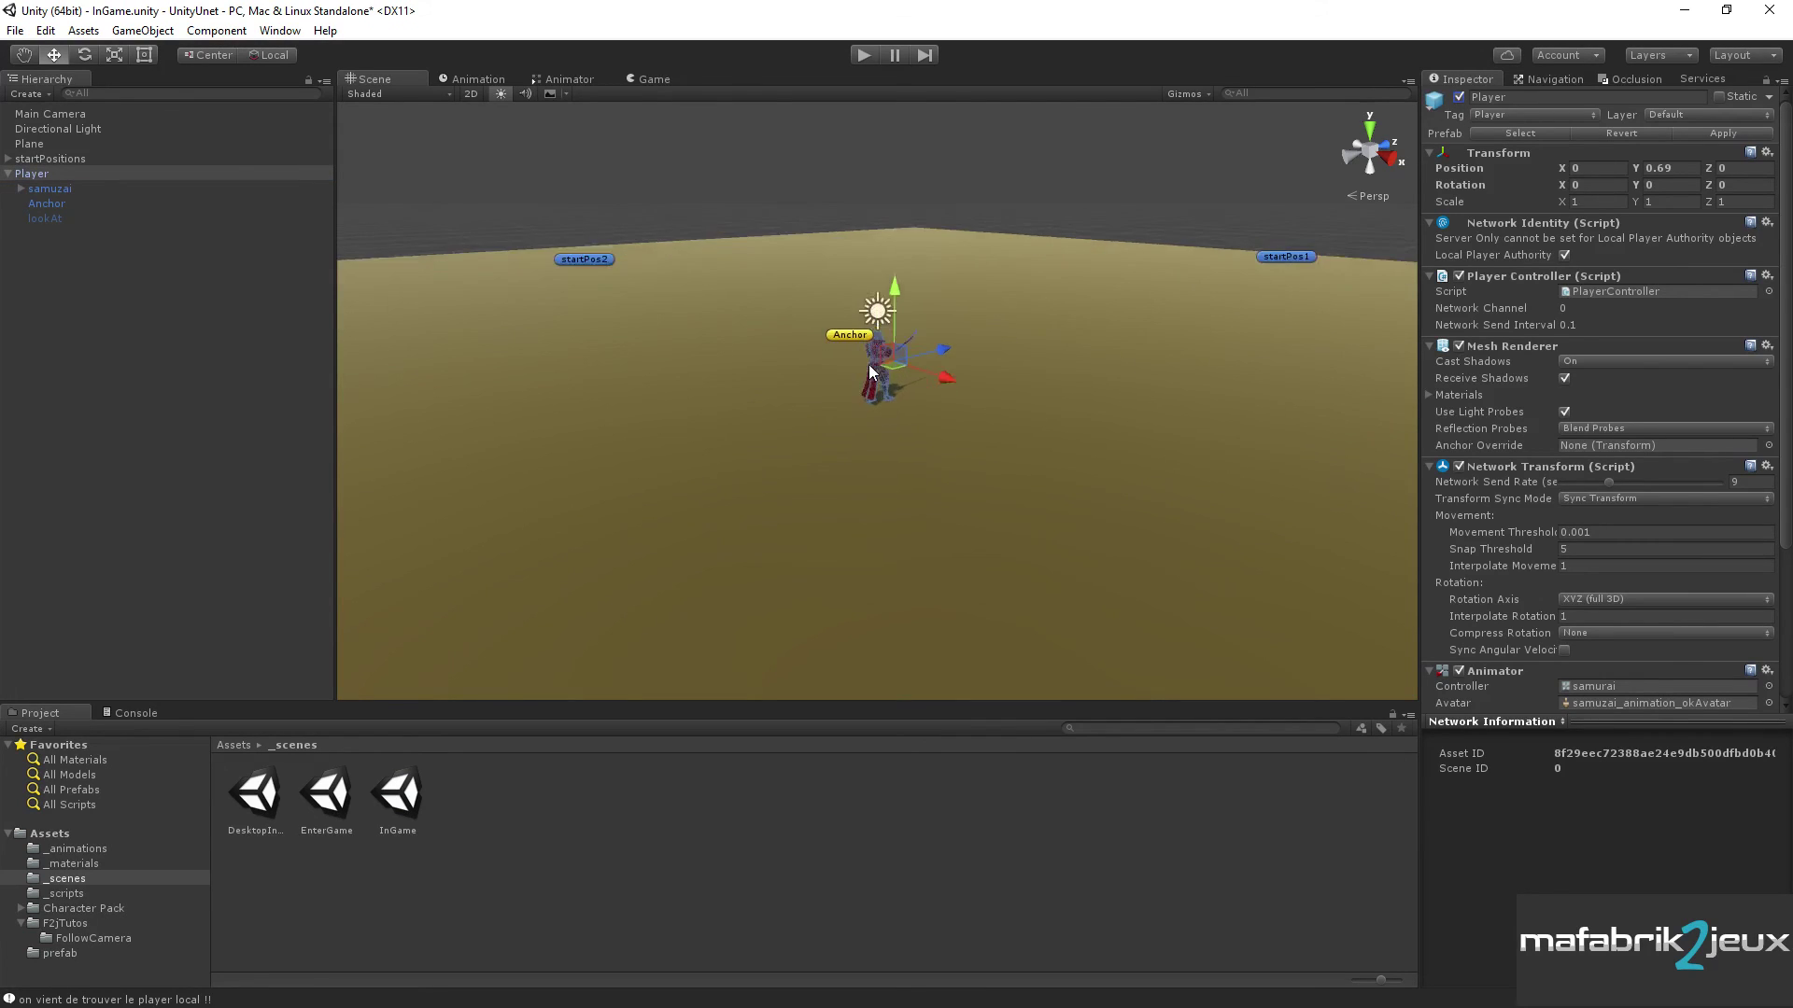
click(45, 204)
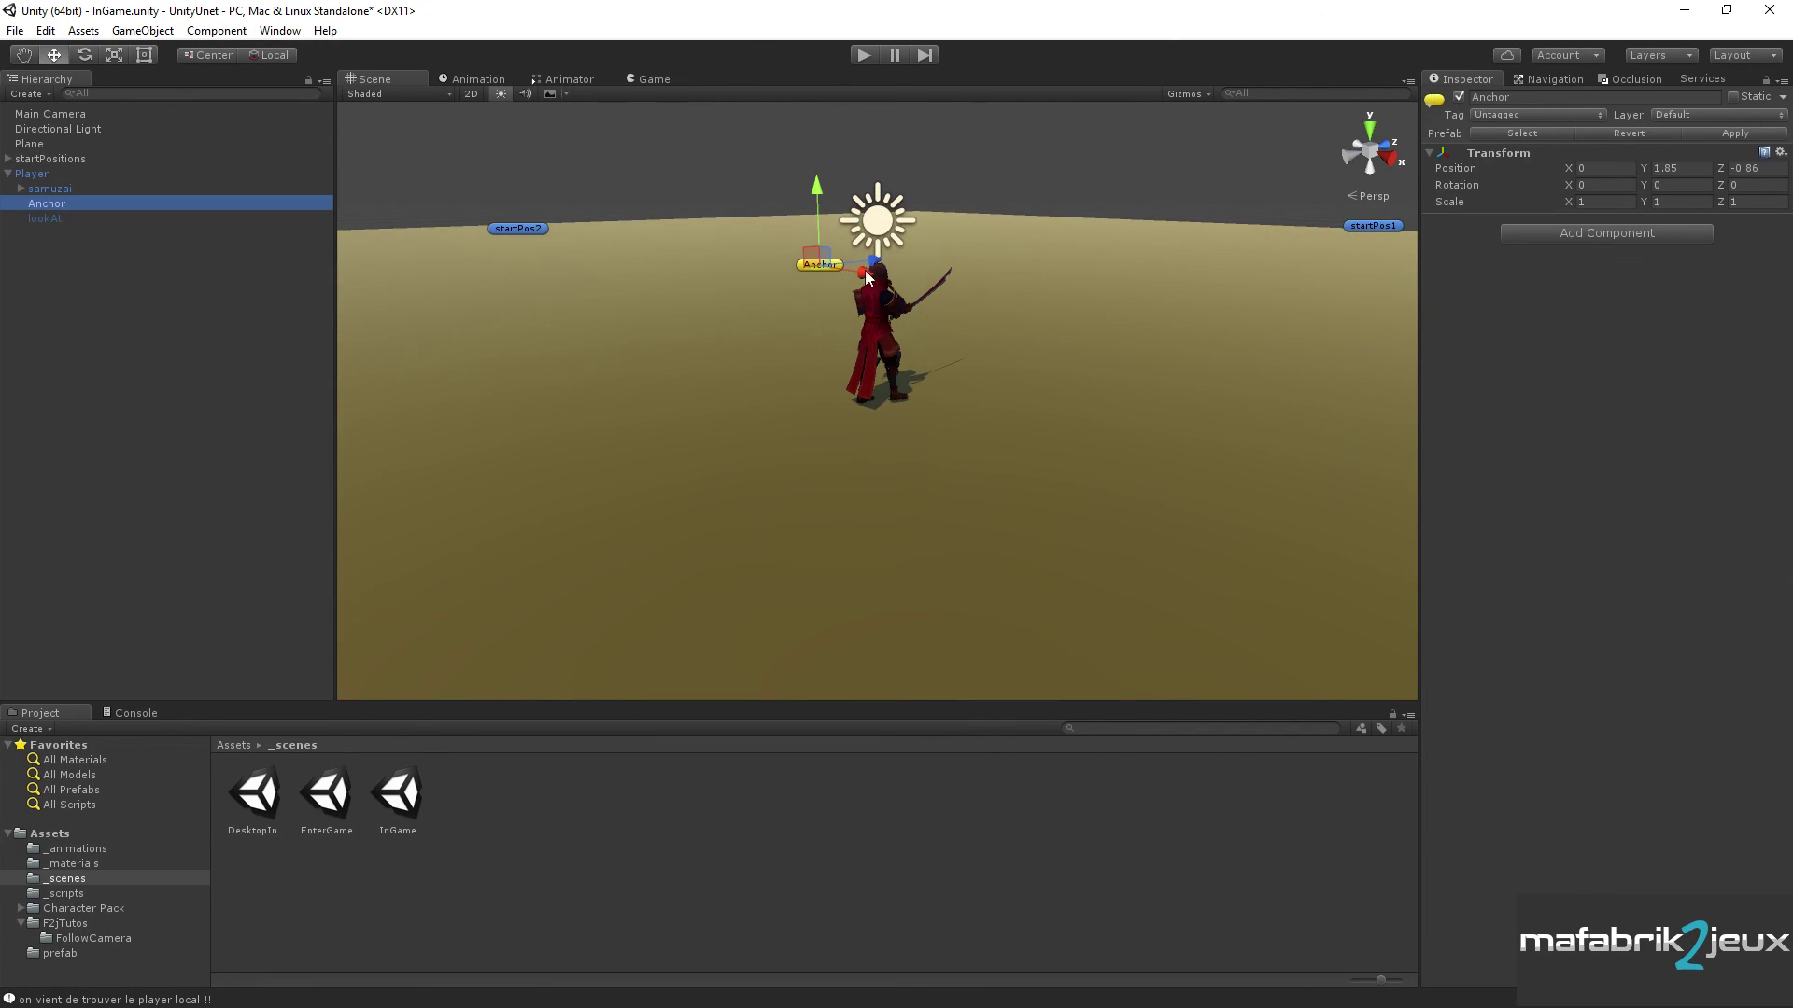
- Move the Anchor further back along Z and lower lookAt to Y 1.39
key(f)
drag(892, 295, 848, 314)
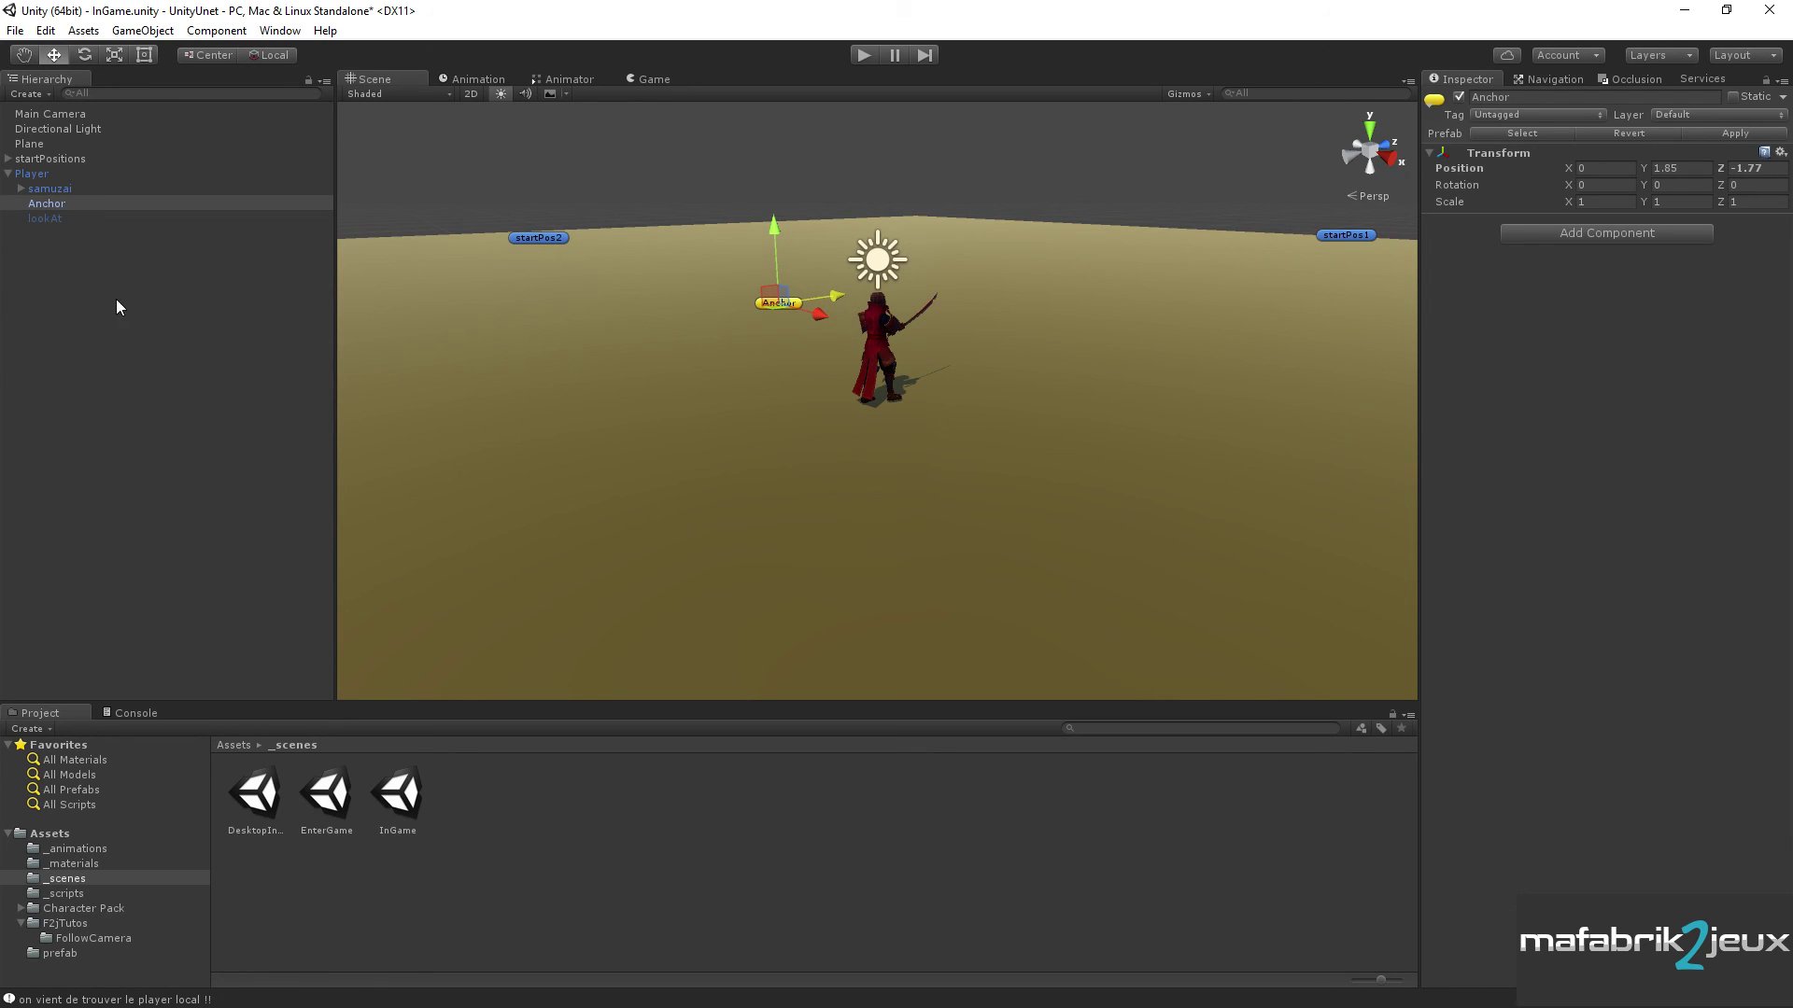
click(53, 220)
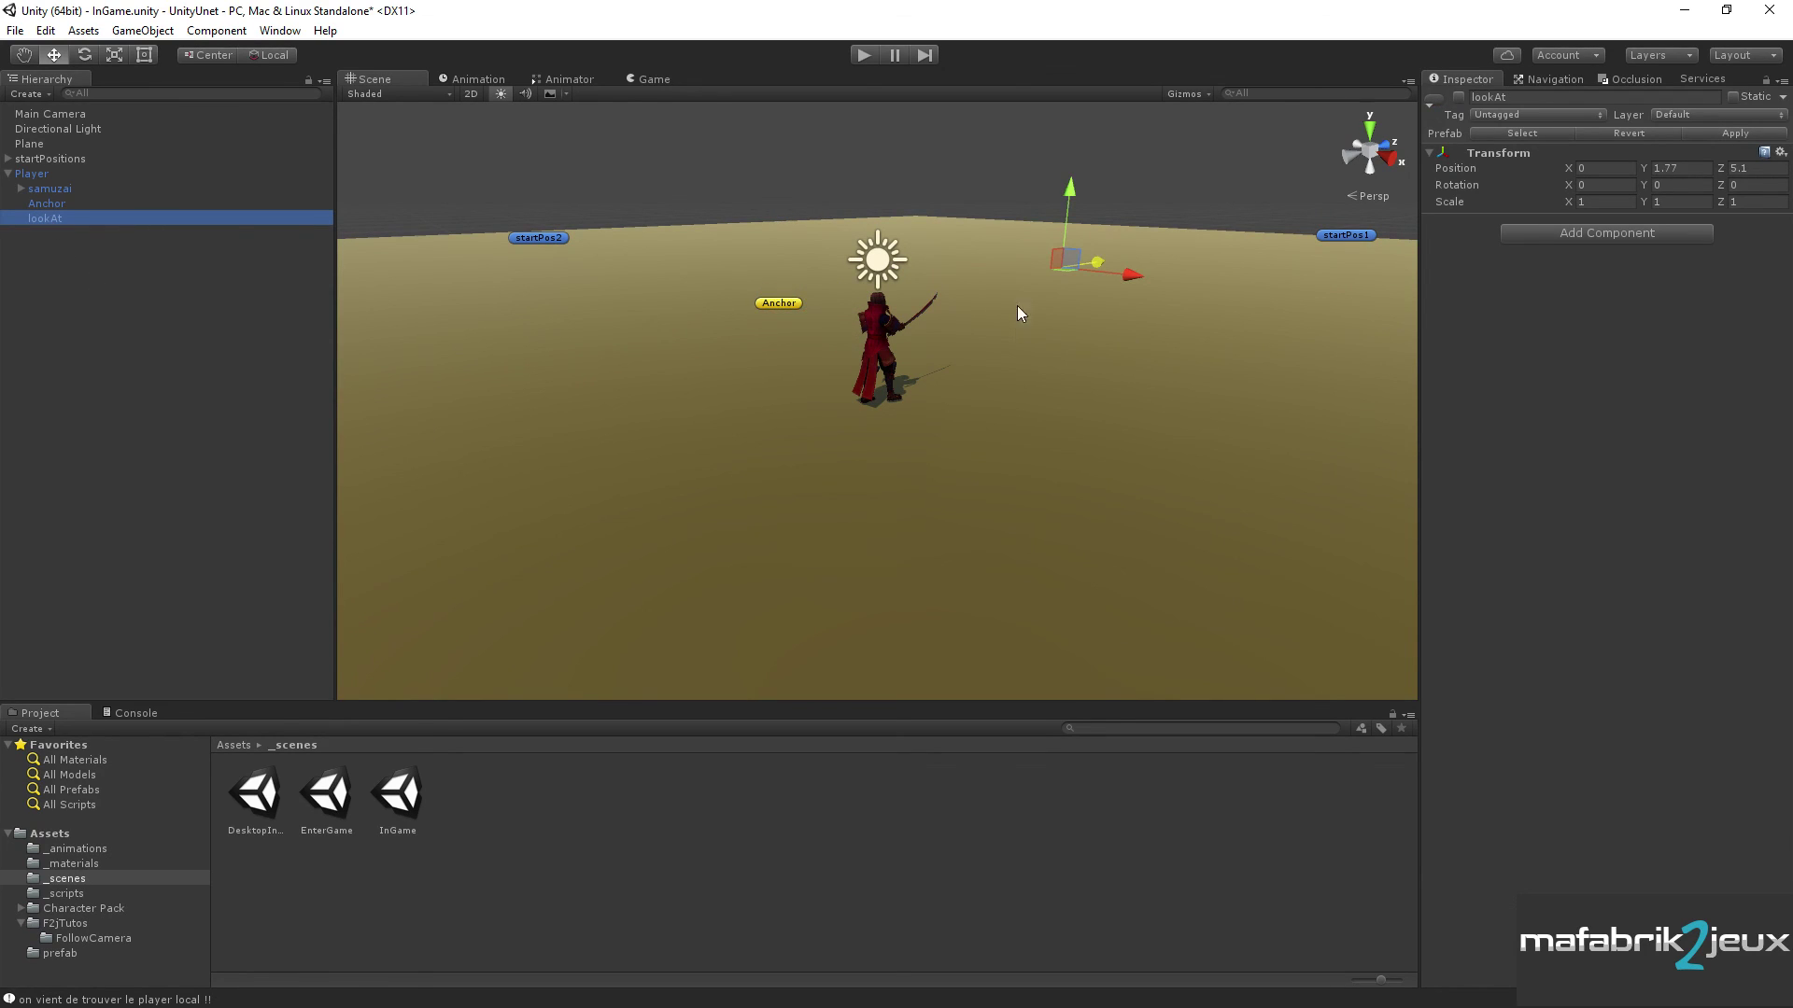
drag(1070, 202, 1069, 214)
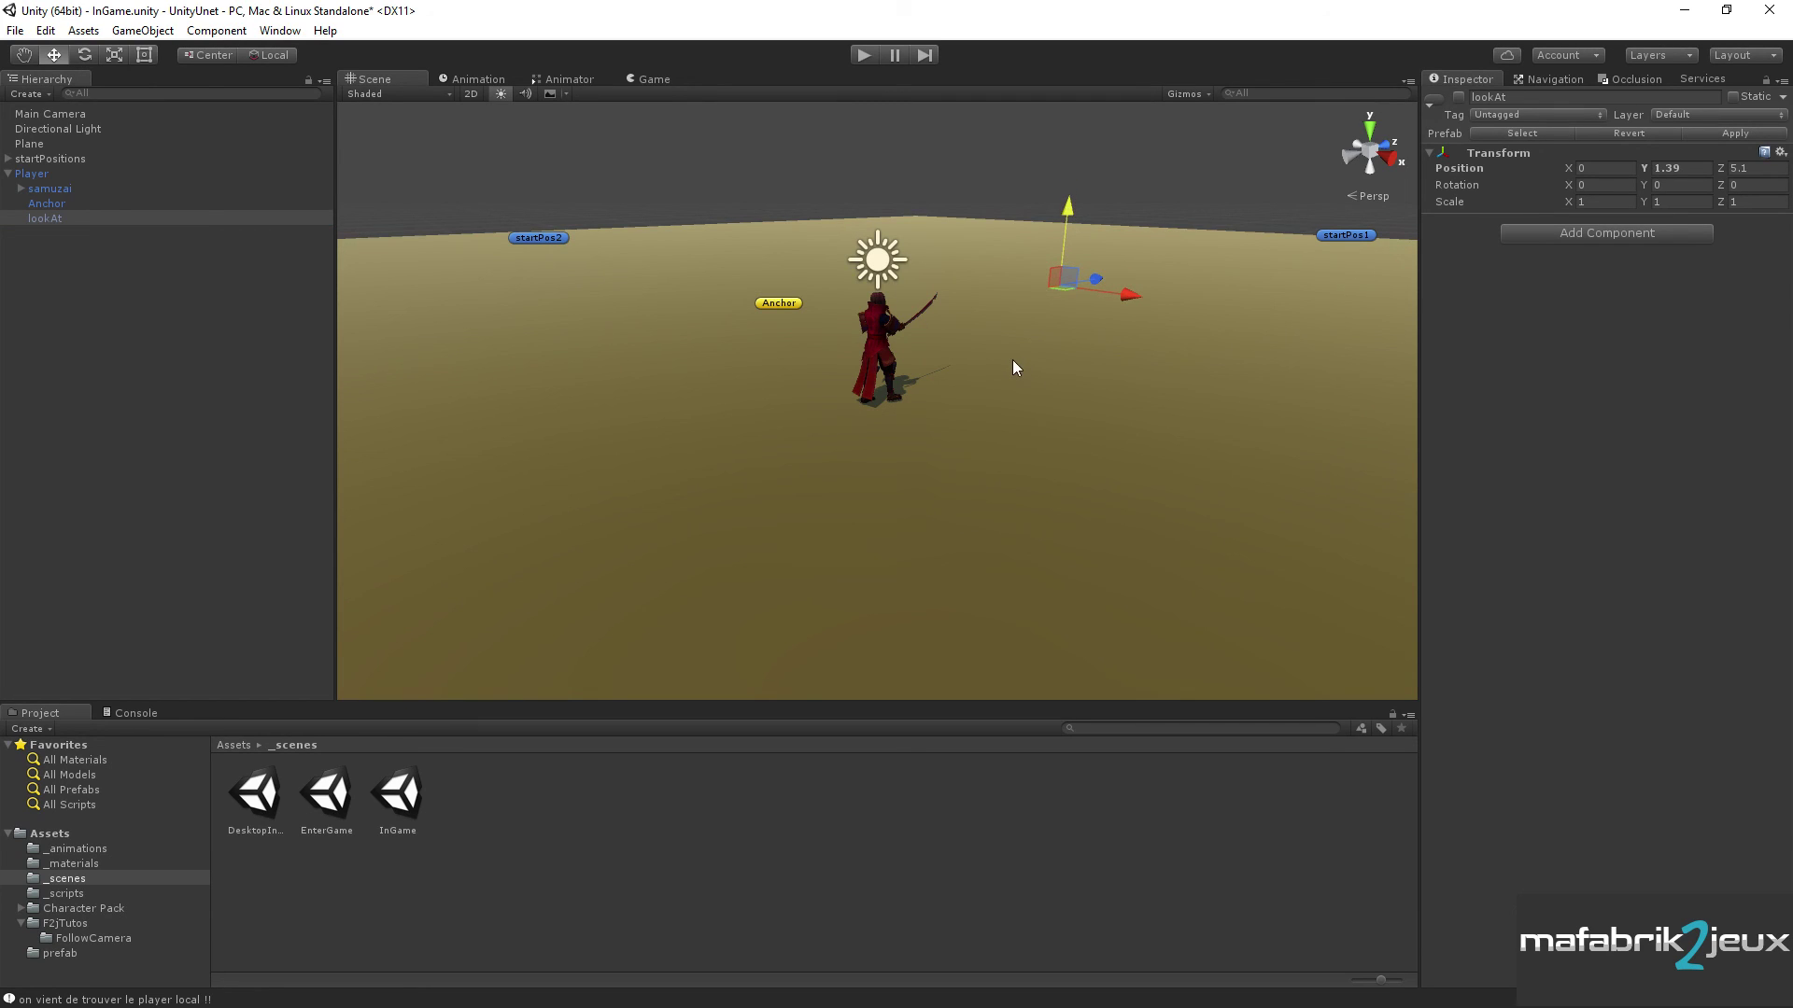
- Apply the changes to the Player prefab and disable the Player again
click(33, 176)
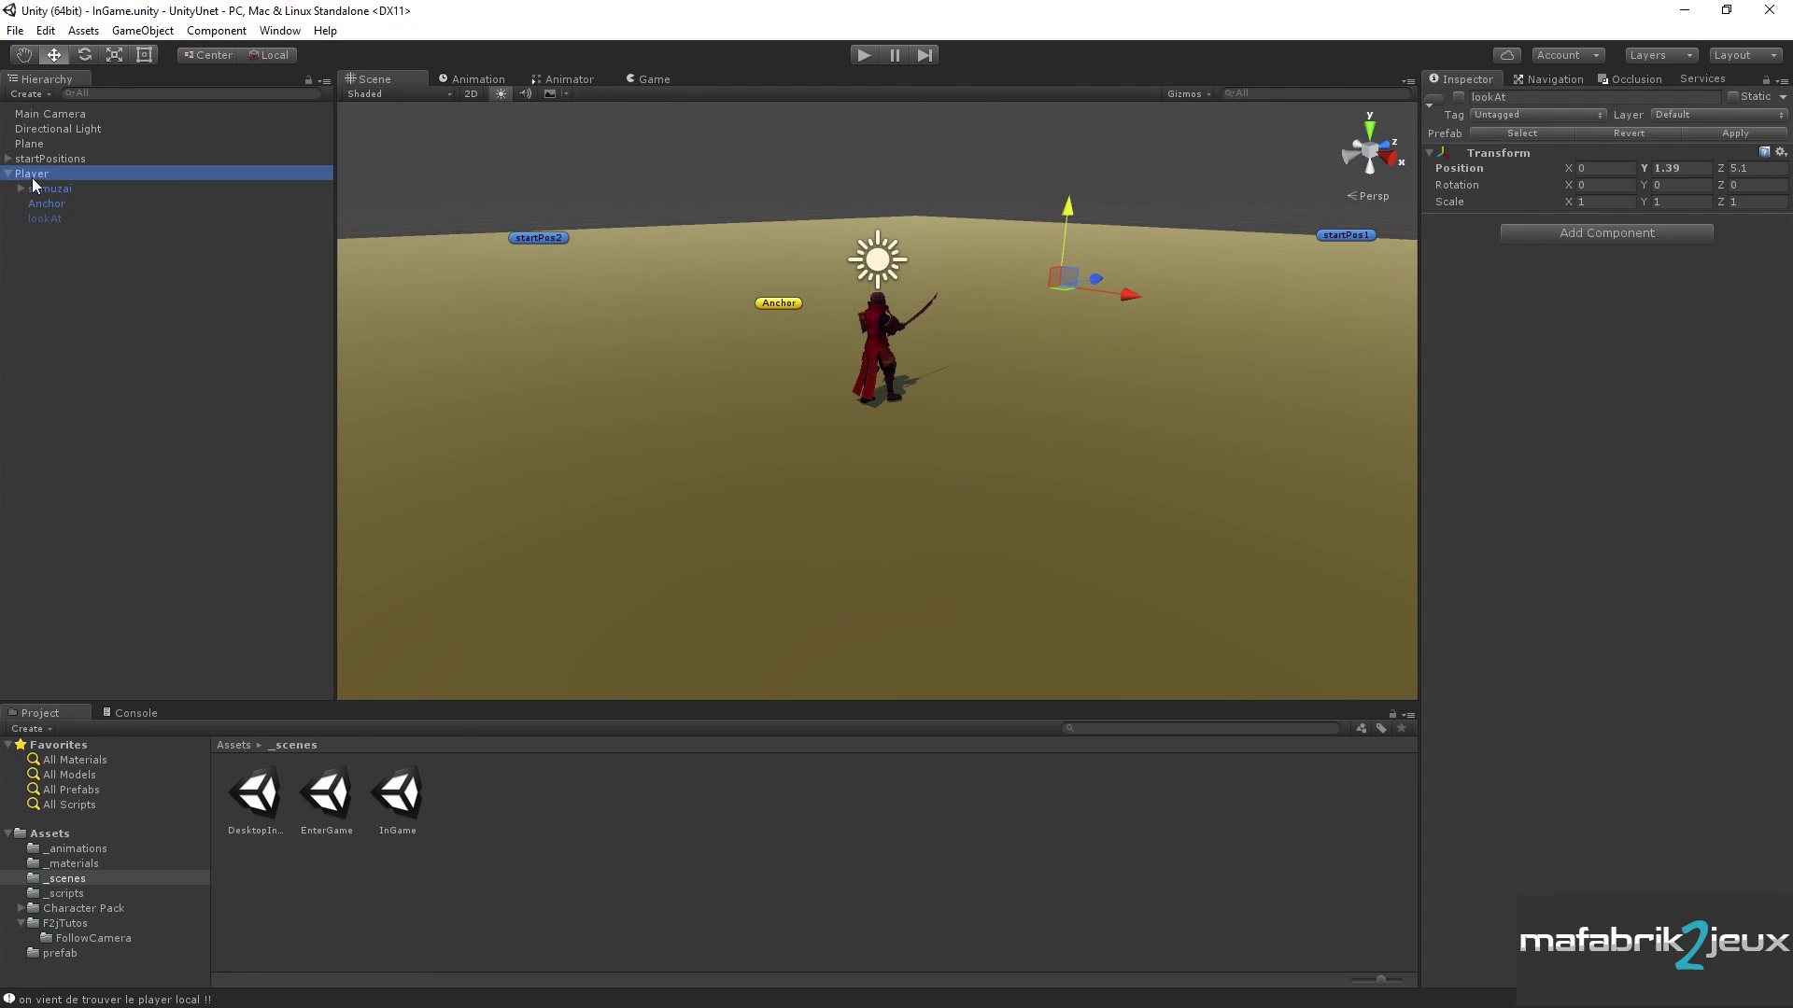
click(1706, 145)
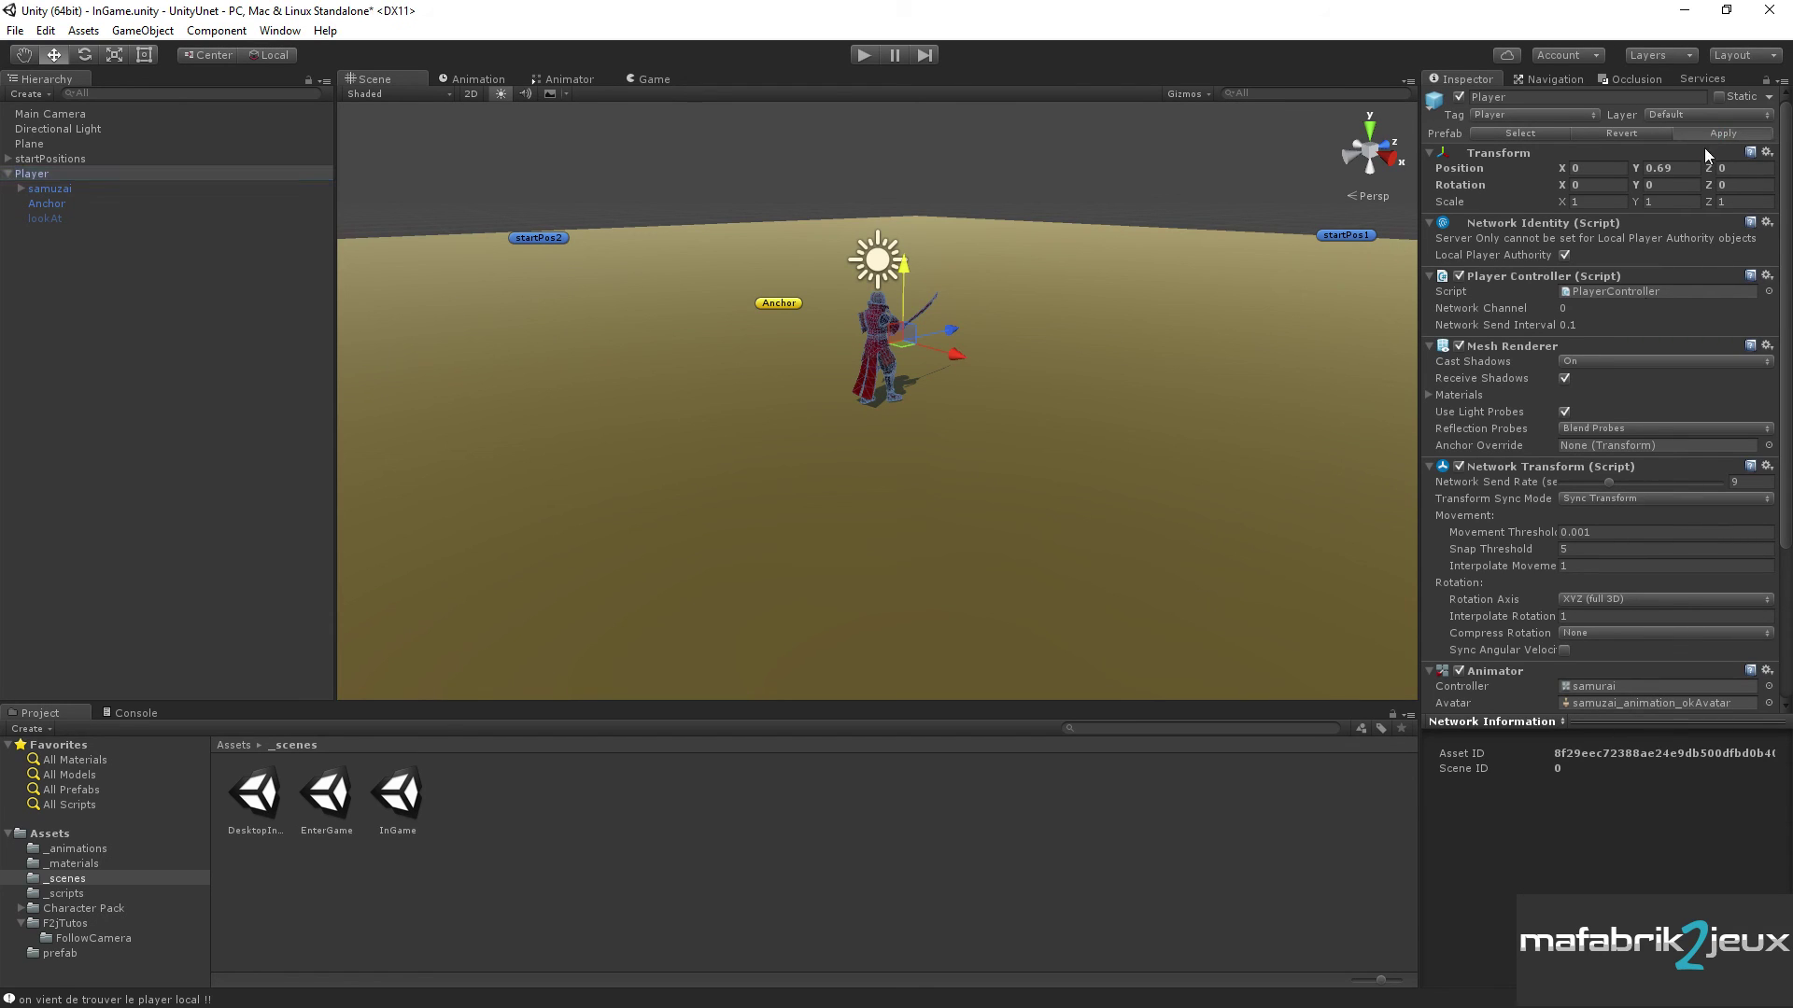
click(1459, 96)
- Open EnterGame, saving InGame's changes, and start play as LAN Host
double_click(334, 800)
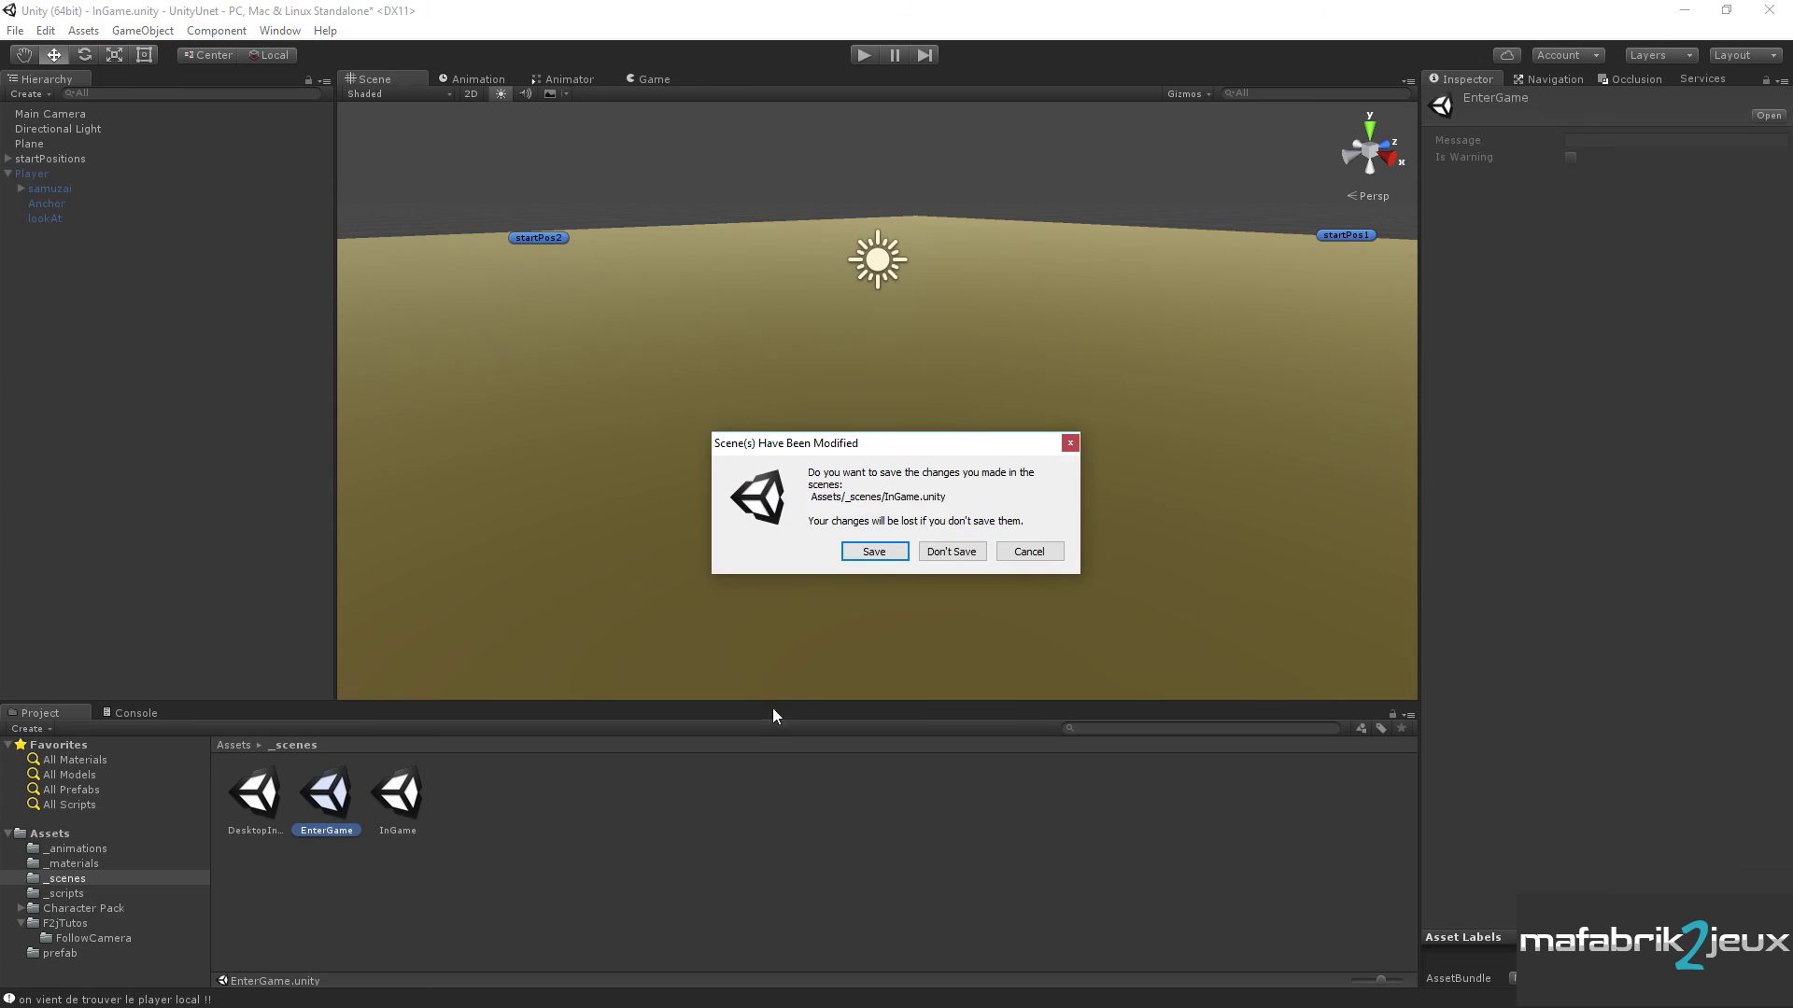
click(860, 554)
click(859, 53)
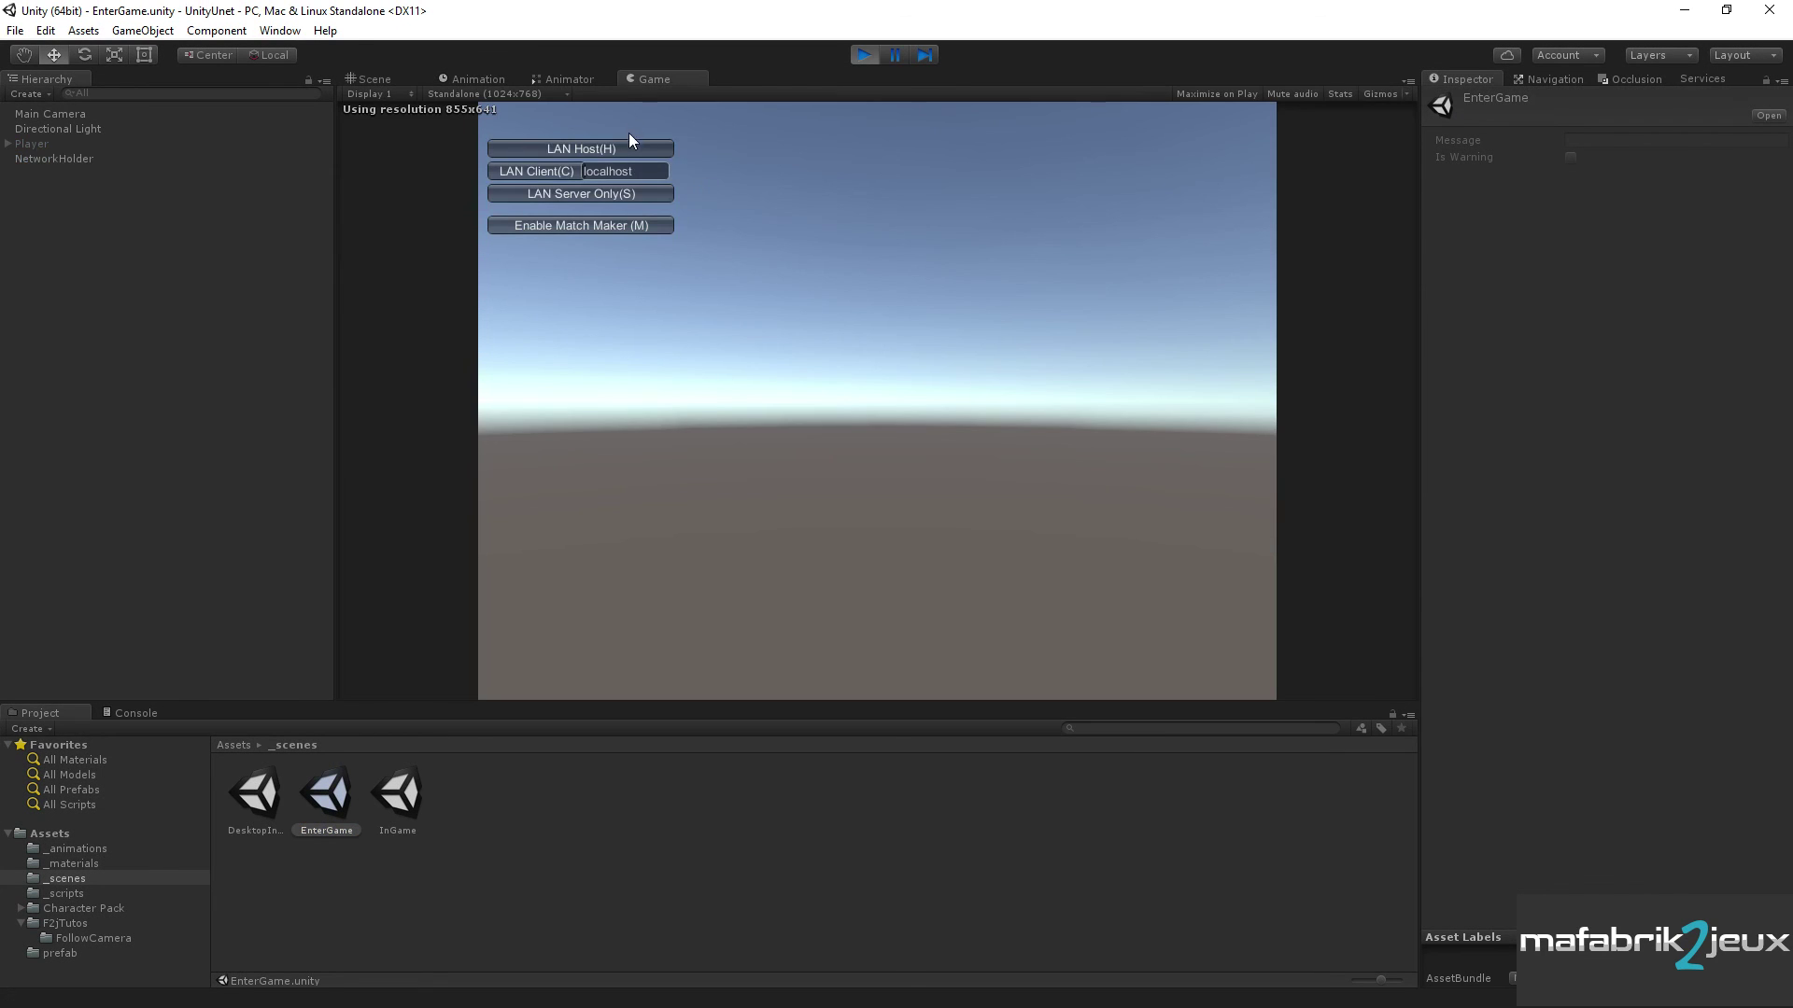
click(630, 145)
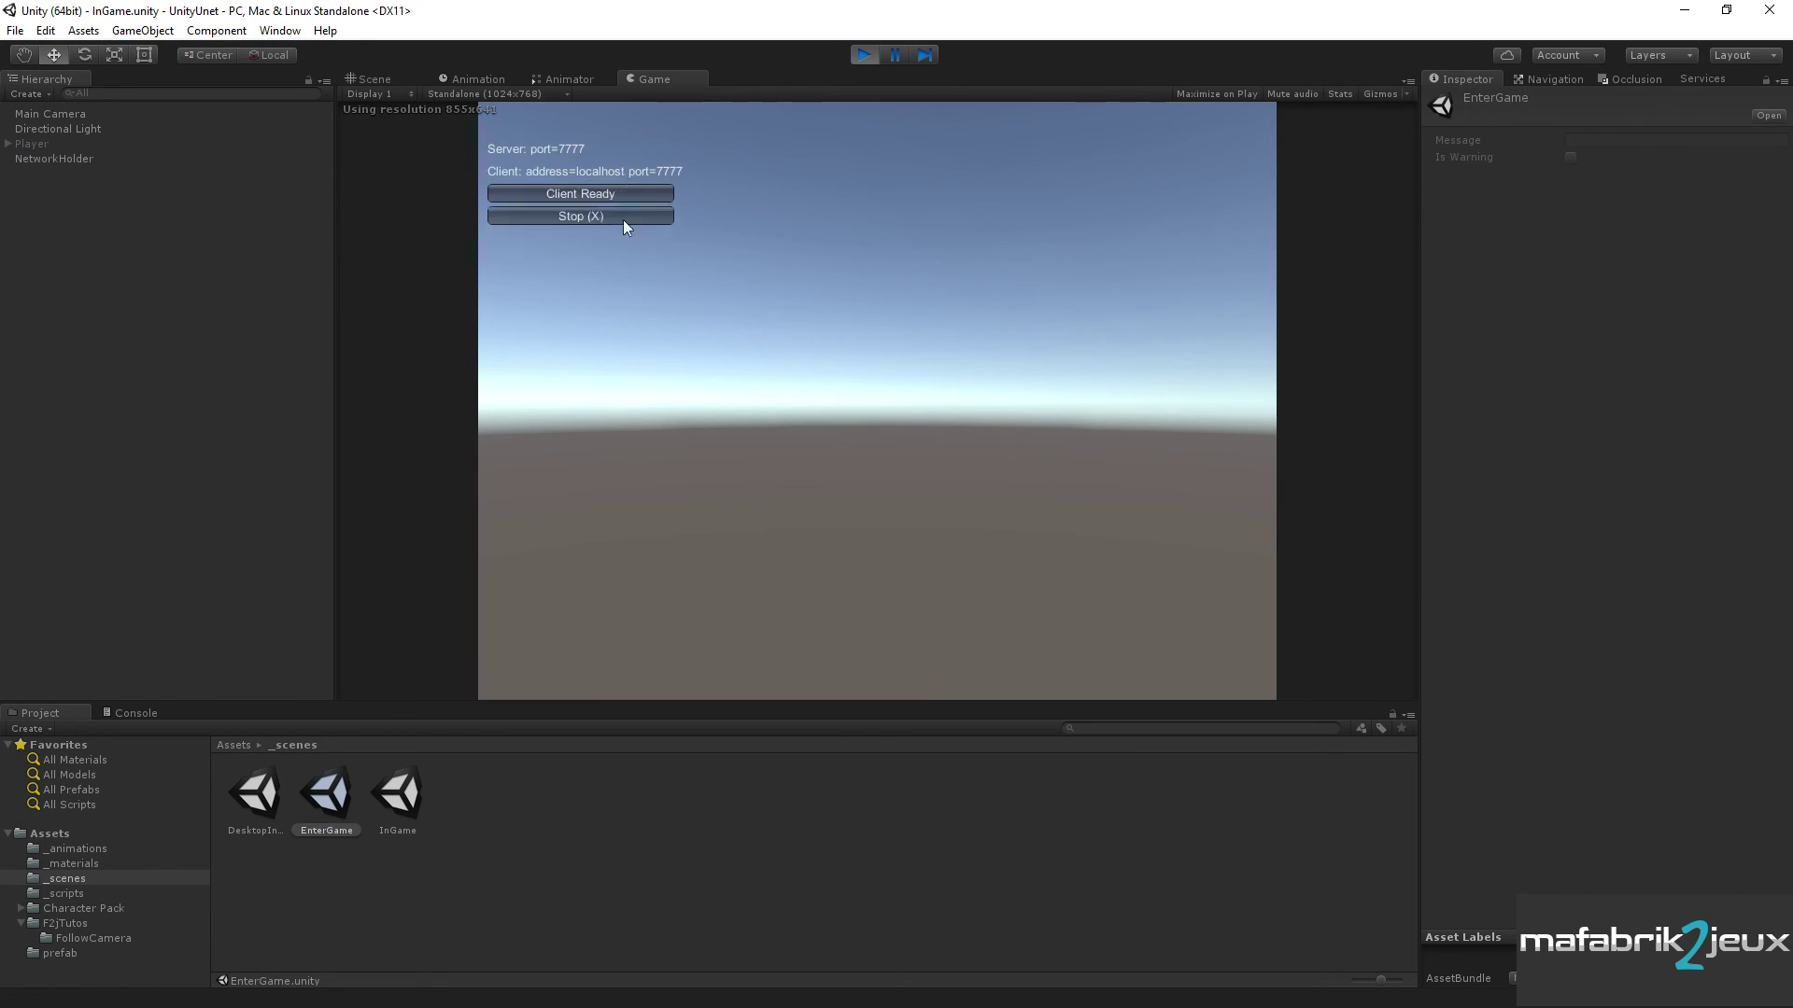
- Turn the samurai back and forth with A and D, then stop play
key(d)
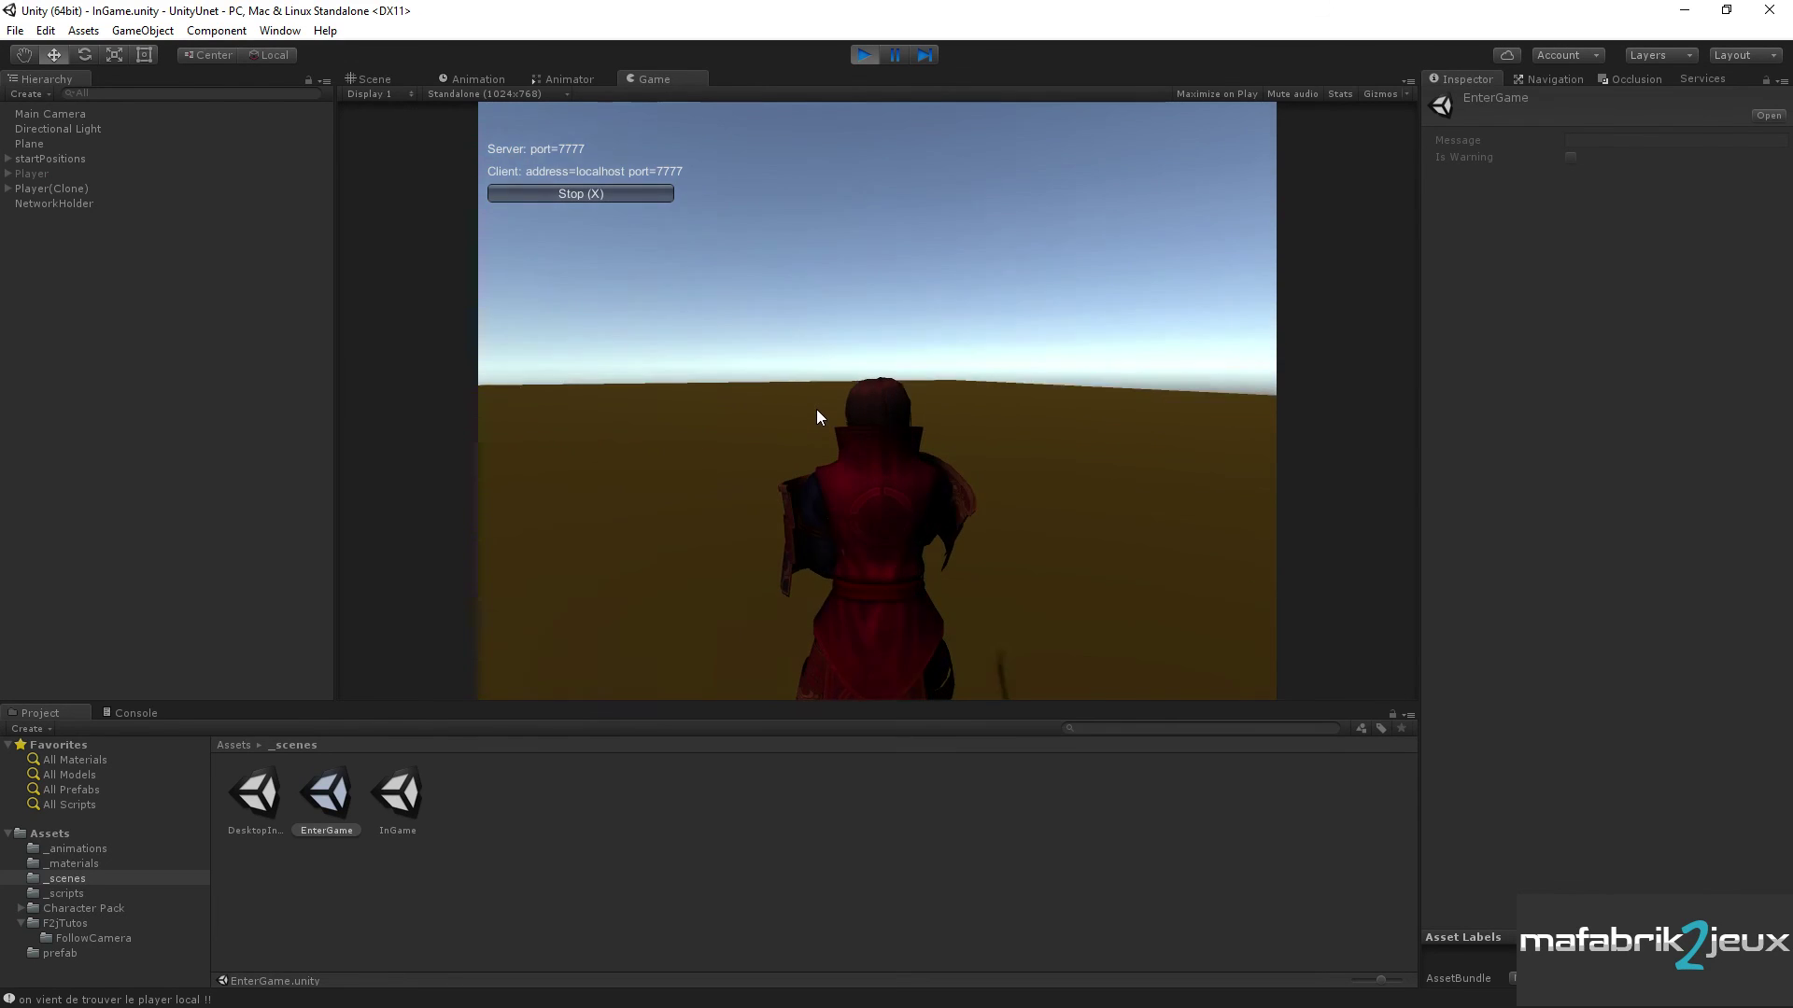
key(a)
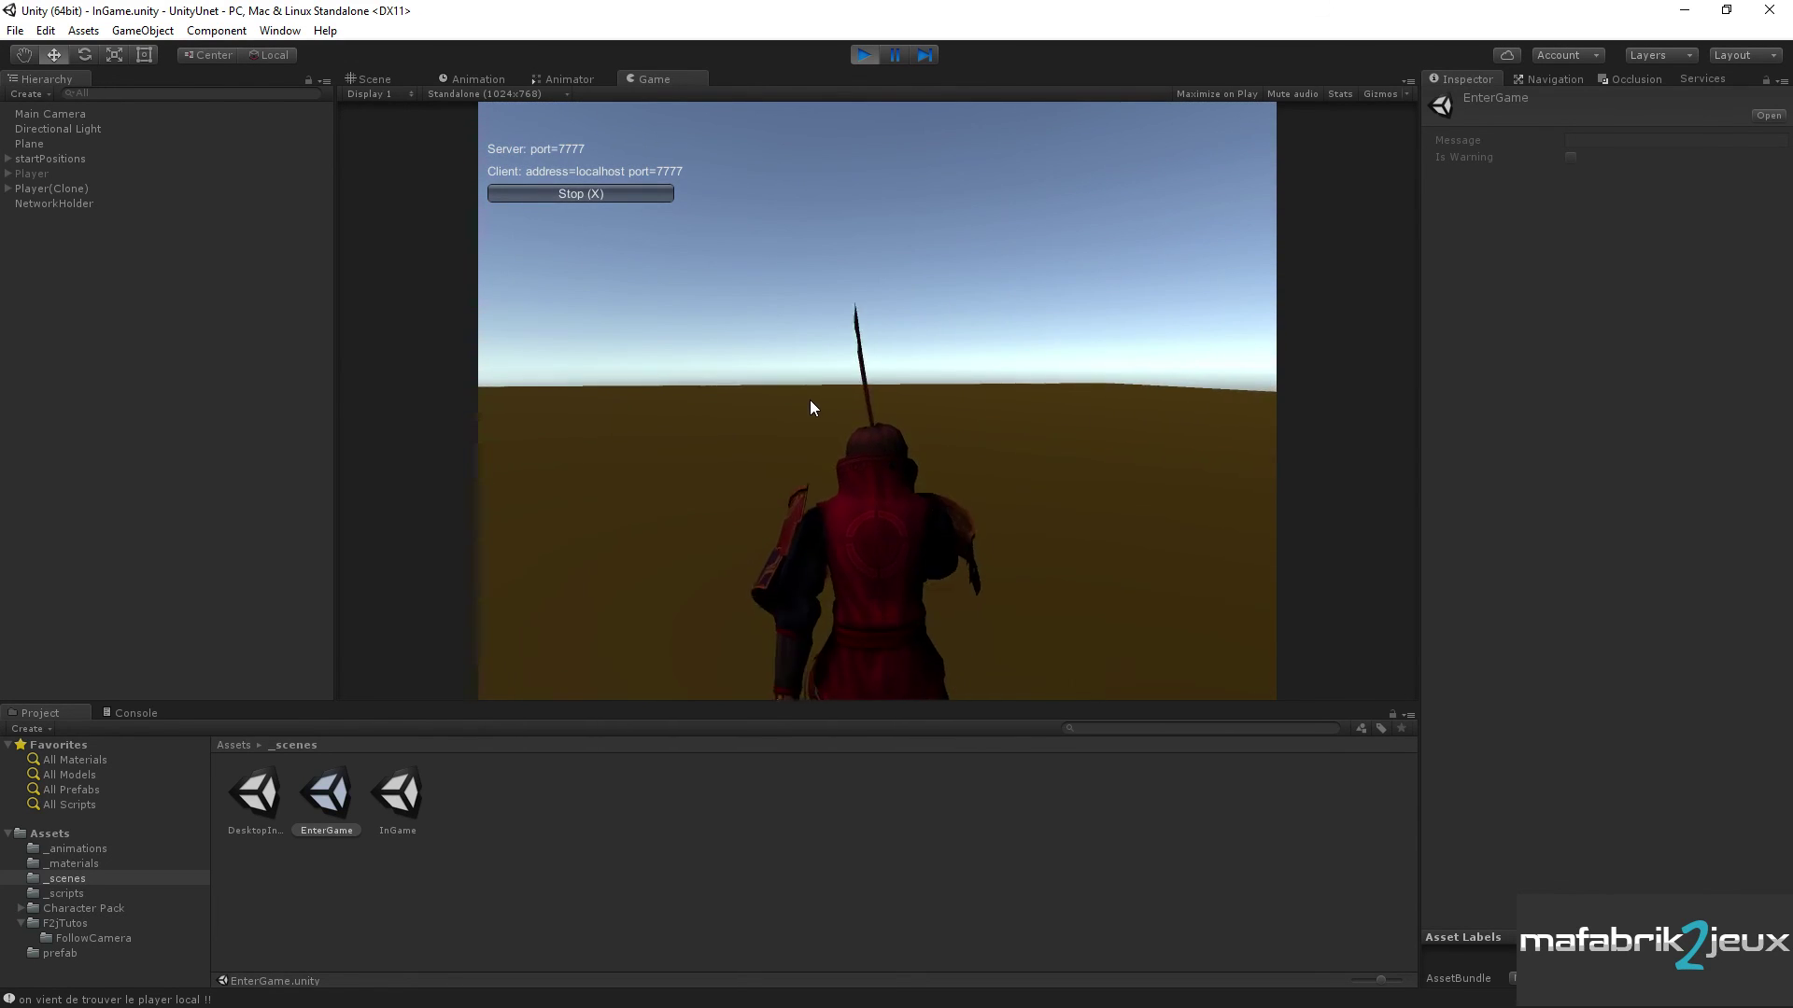
key(d)
key(a)
key(d)
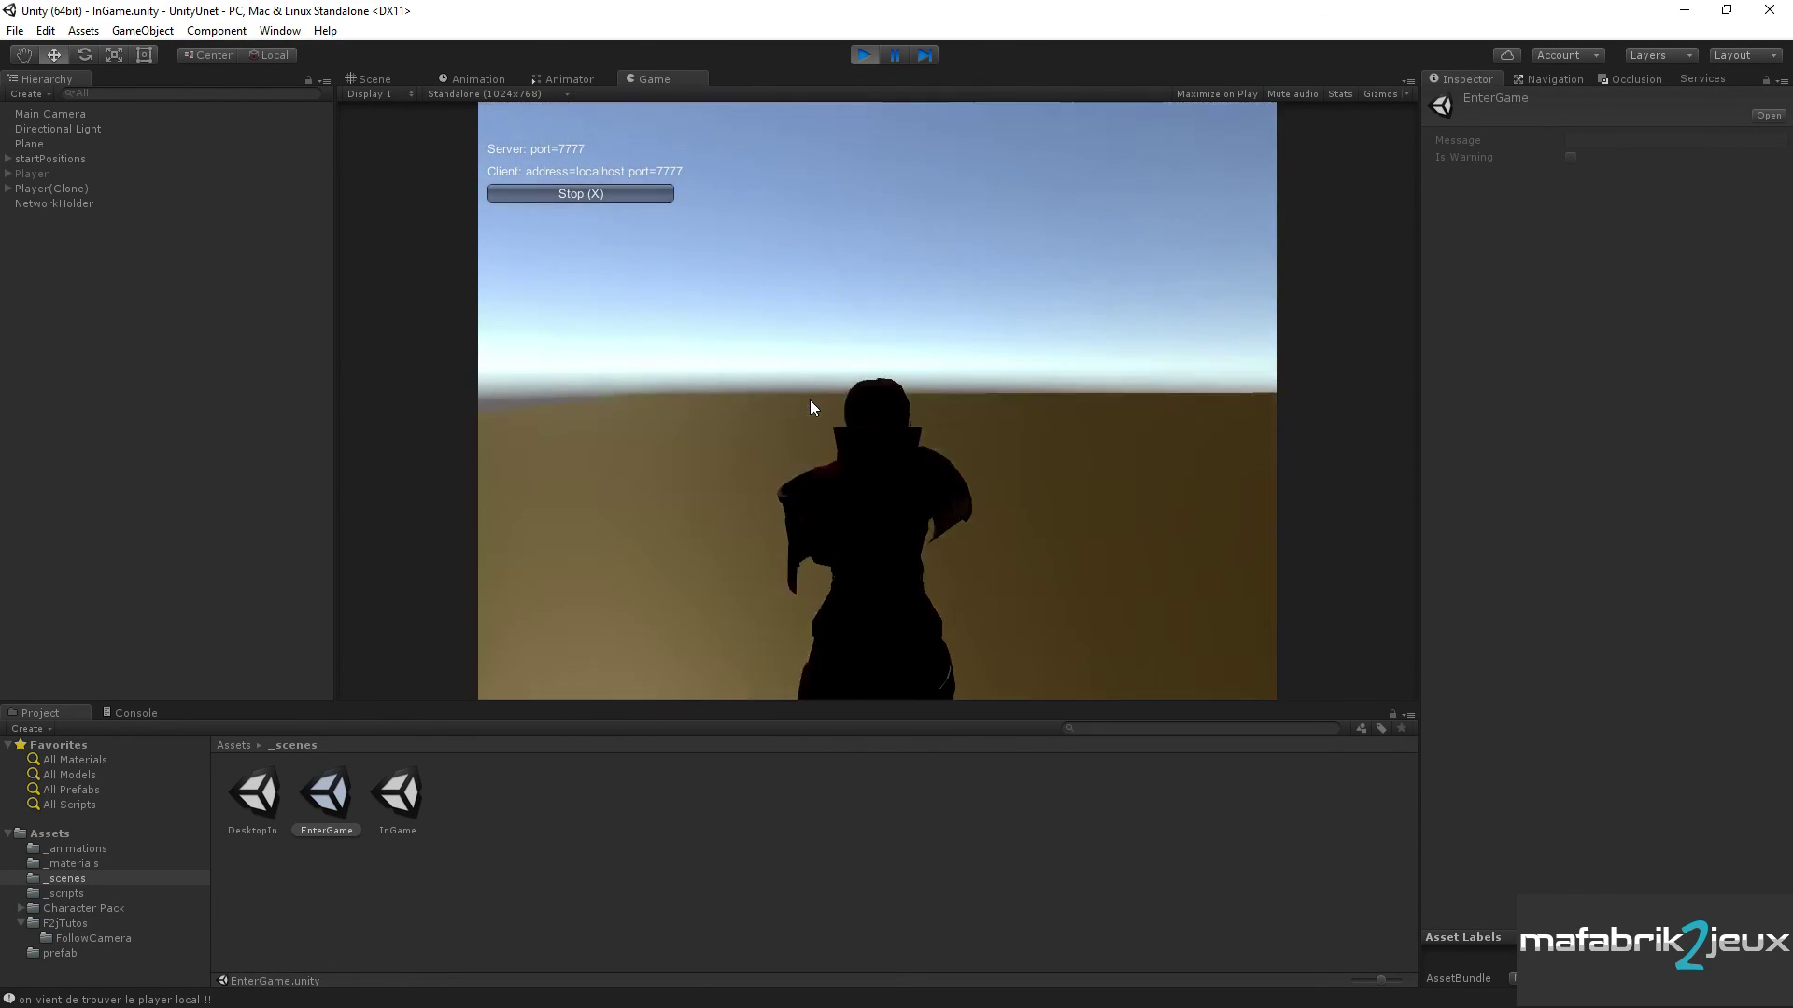
key(d)
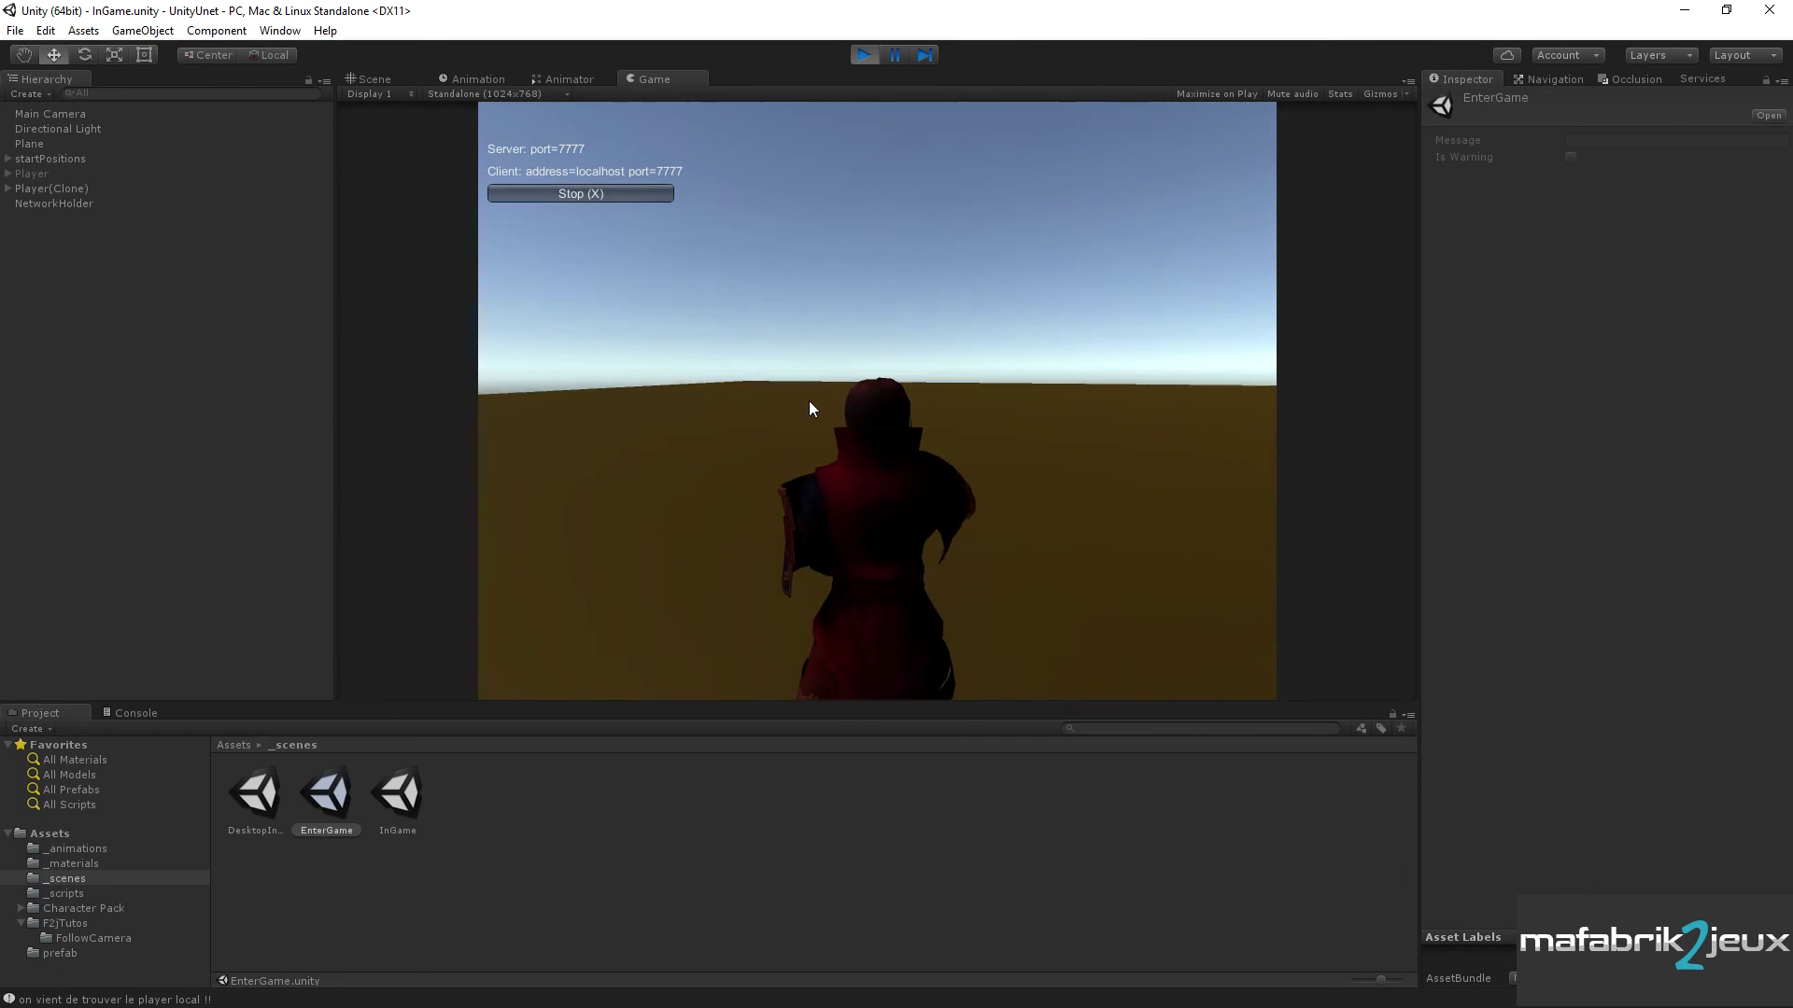
key(a)
key(d)
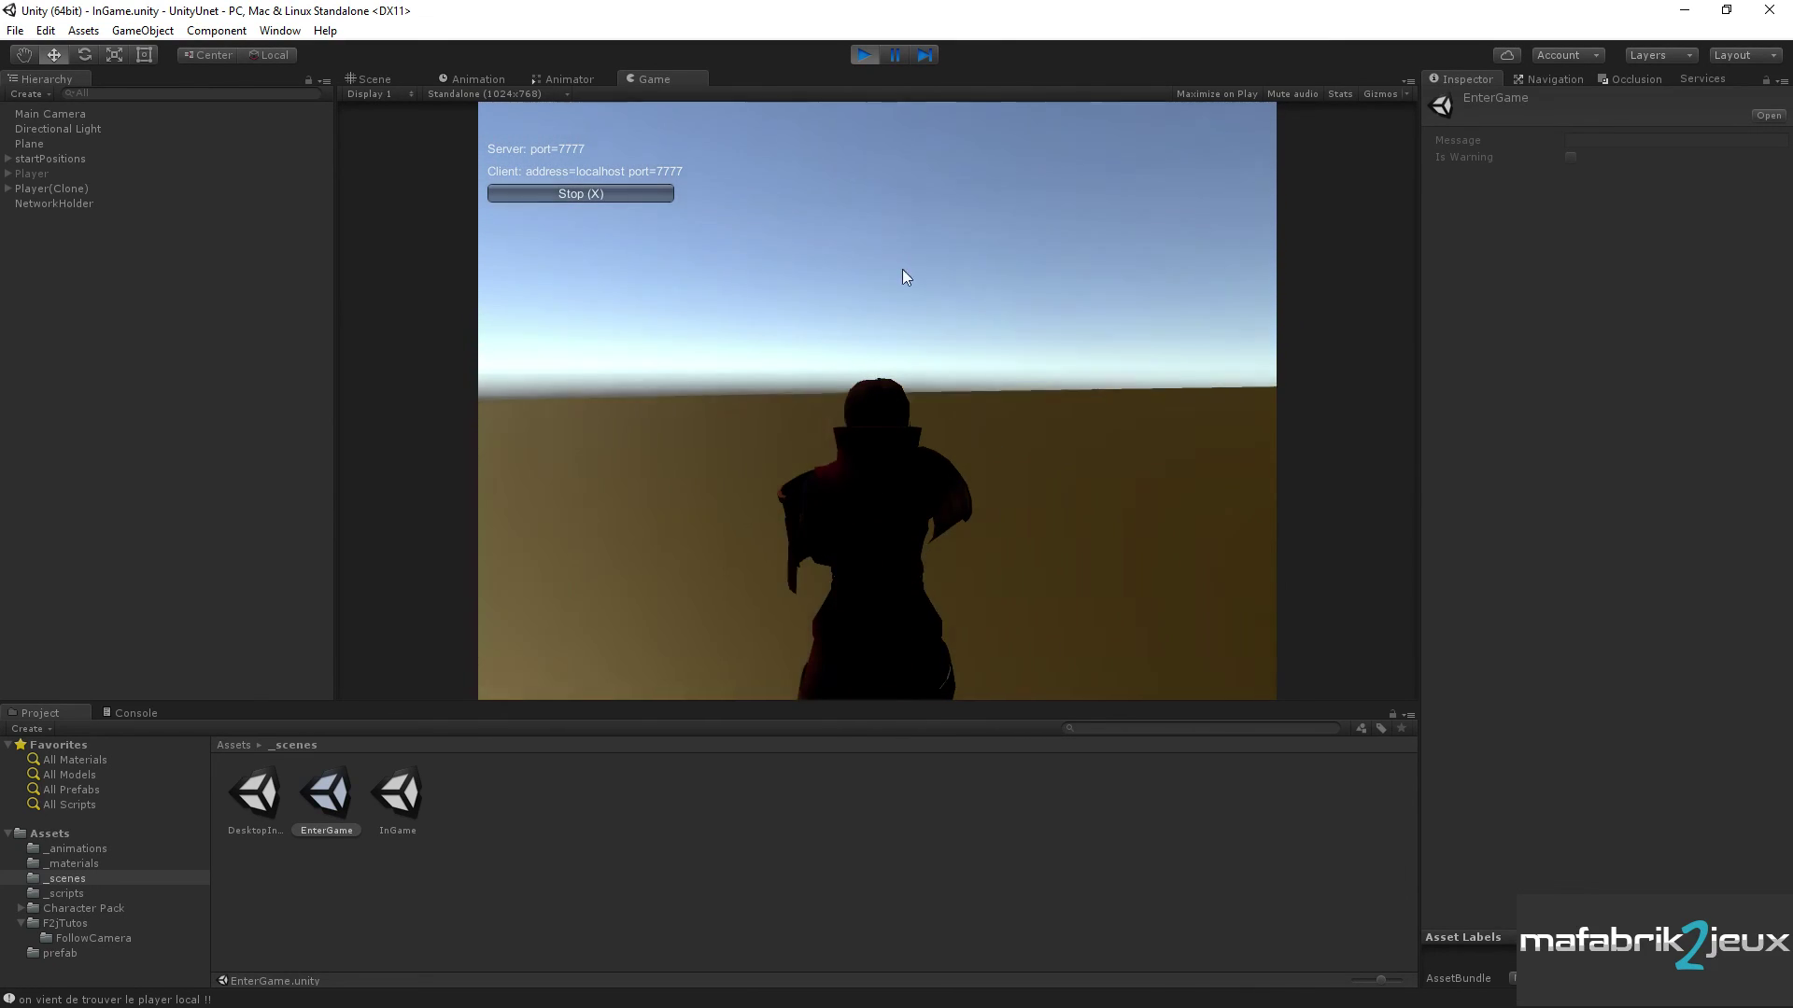
click(863, 55)
- Build the standalone player as unetCamera.exe from Build Settings, replacing the existing exe
click(15, 30)
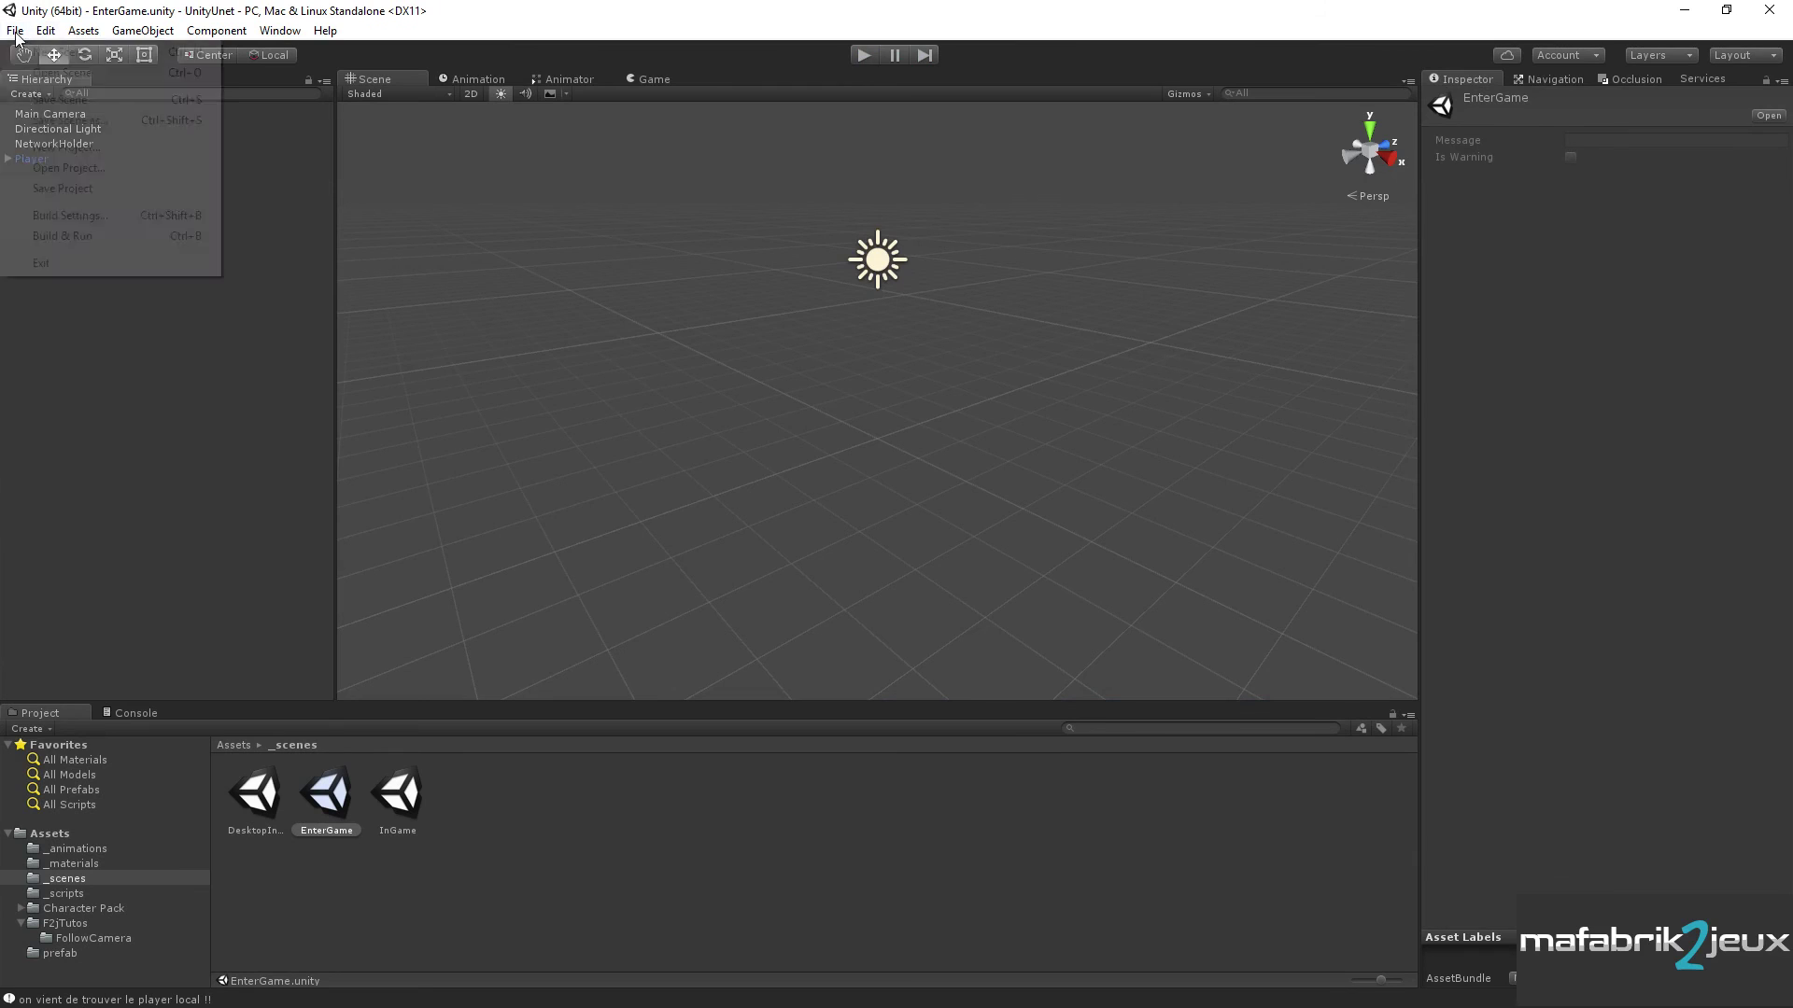
click(87, 220)
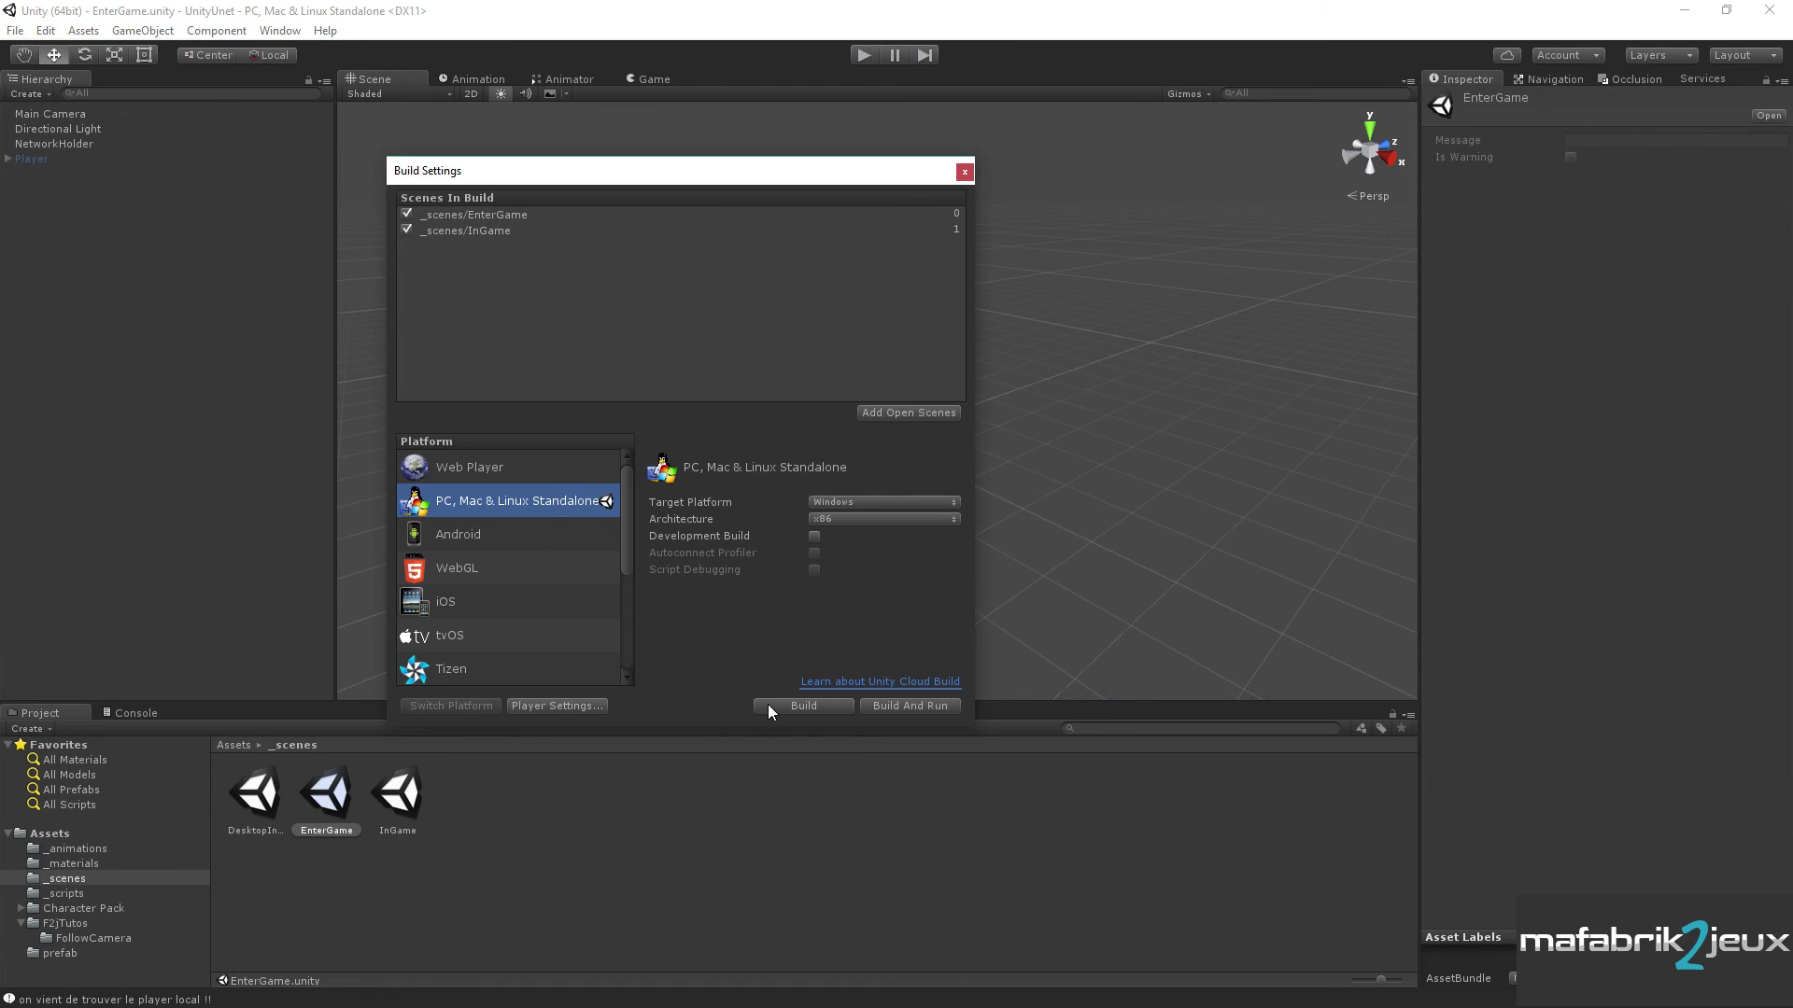
click(767, 706)
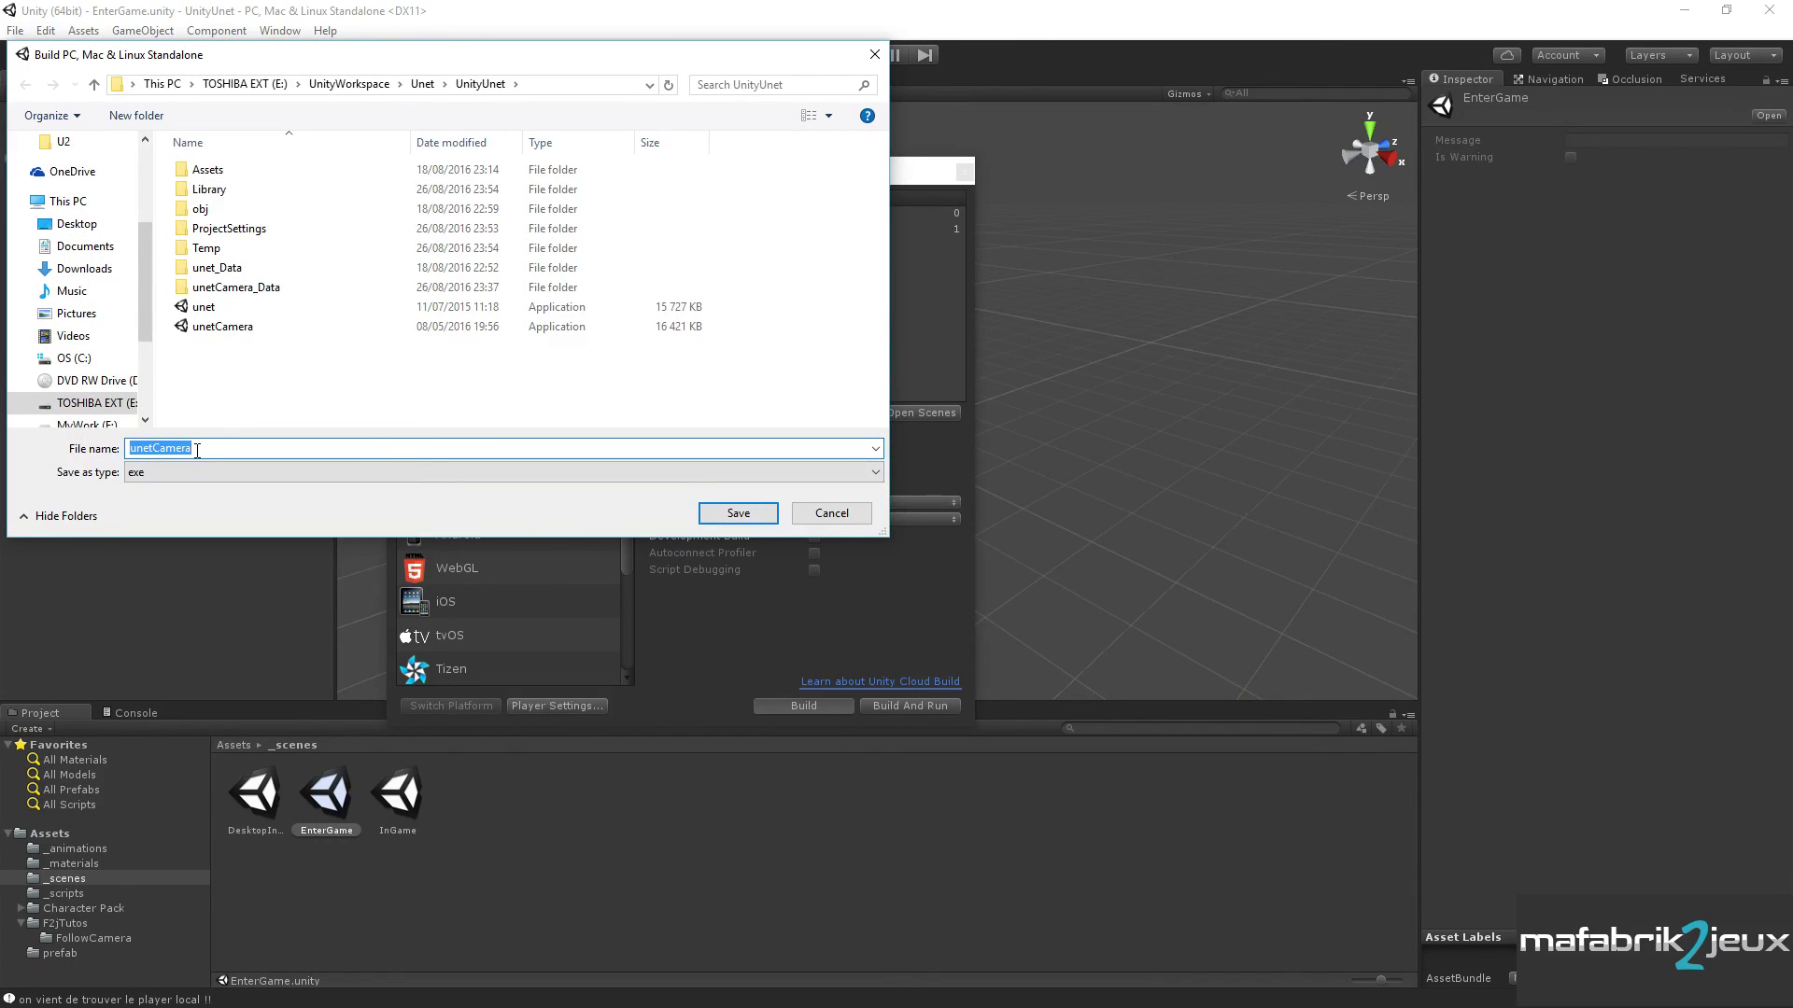
click(738, 513)
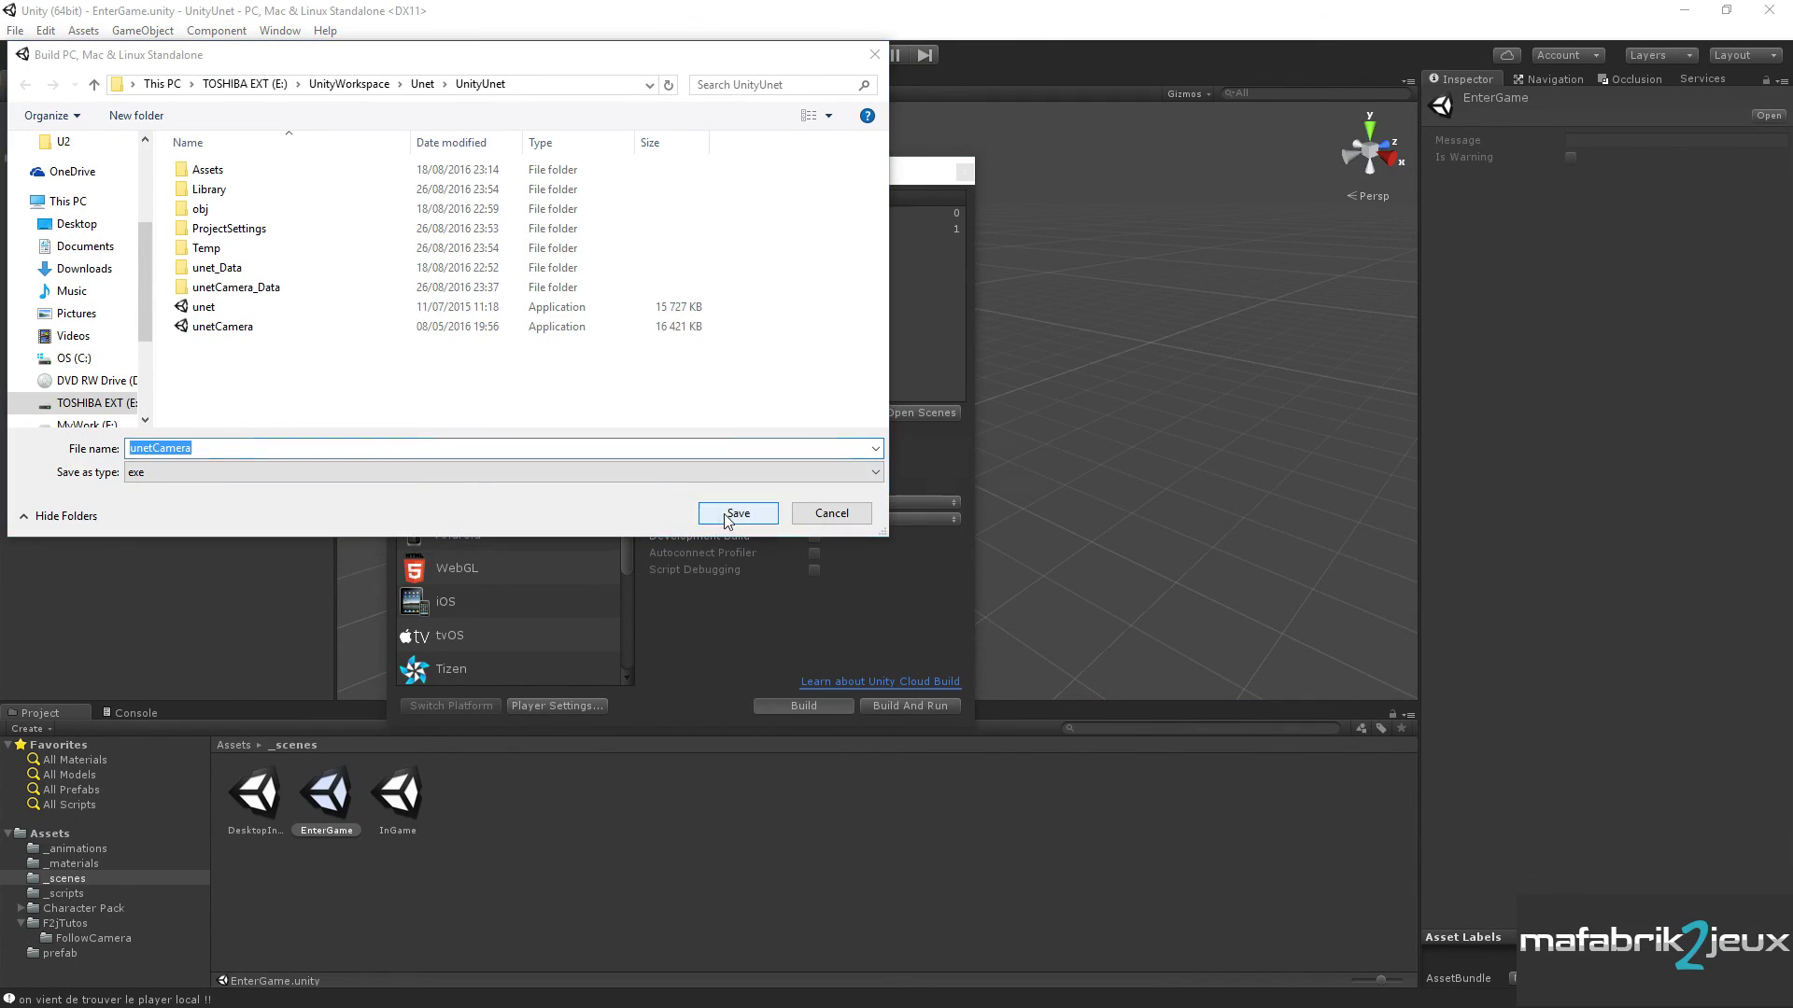
click(947, 520)
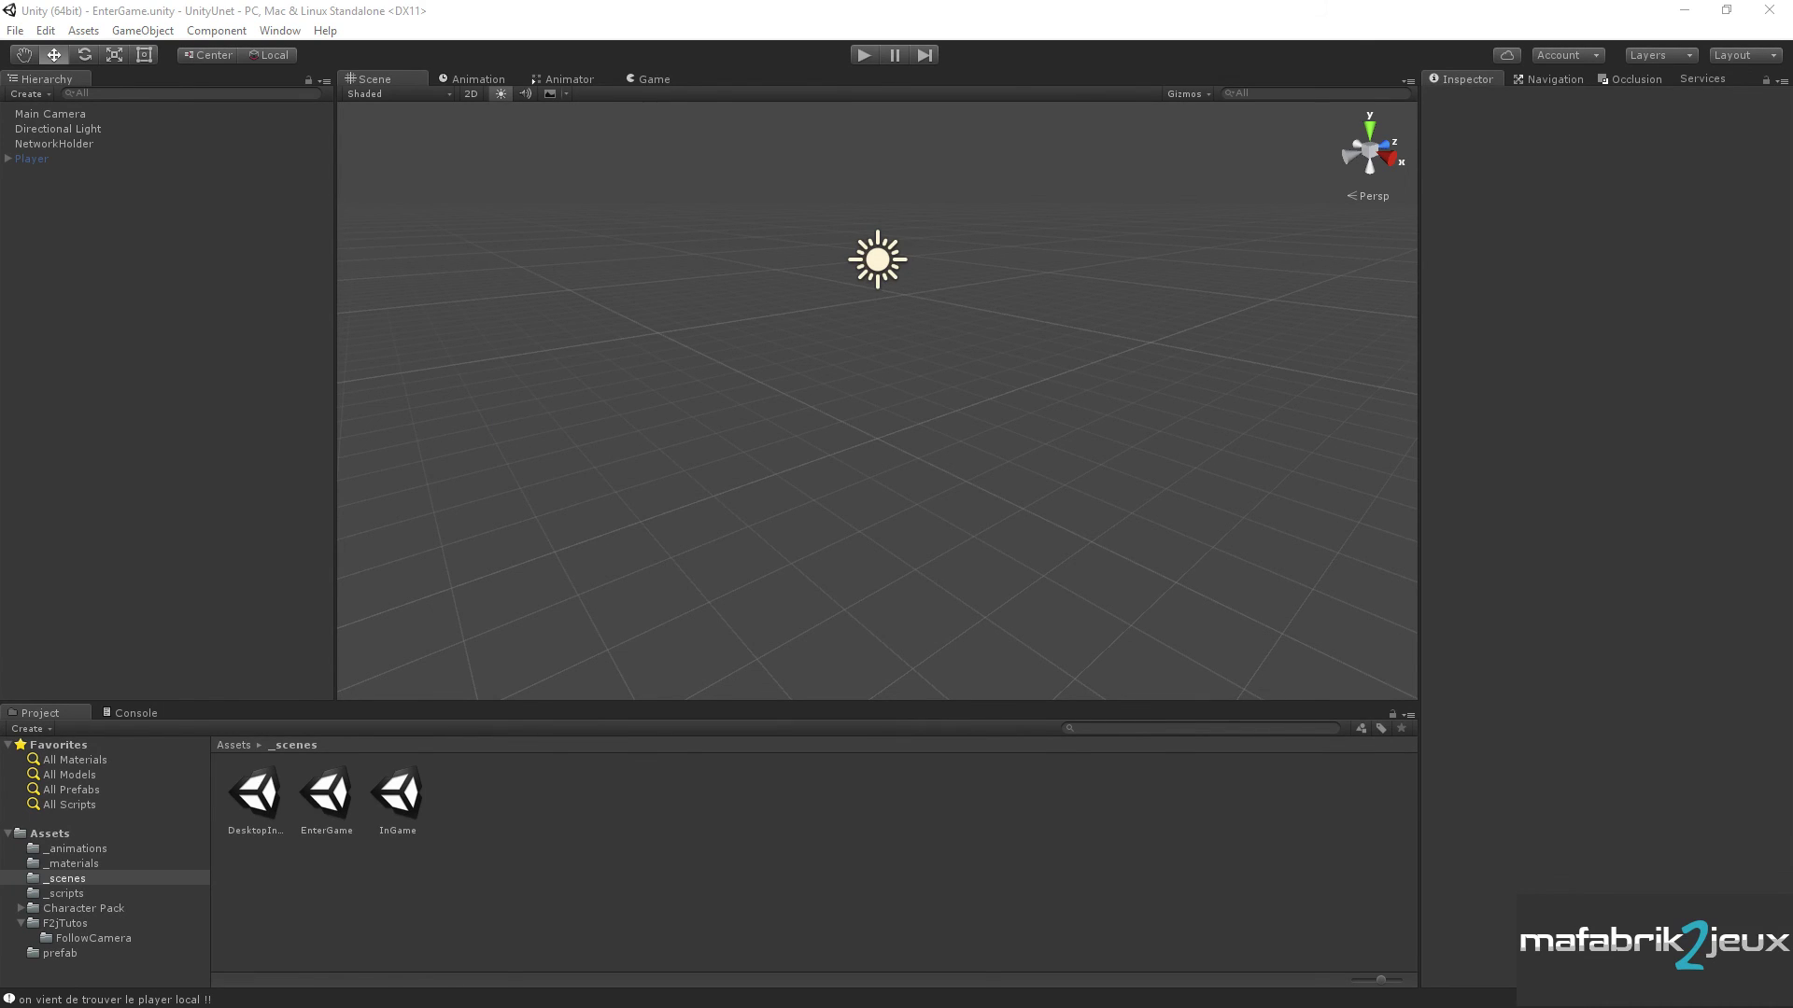
- Launch the first unetCamera instance and start it as LAN Host
drag(532, 199, 393, 172)
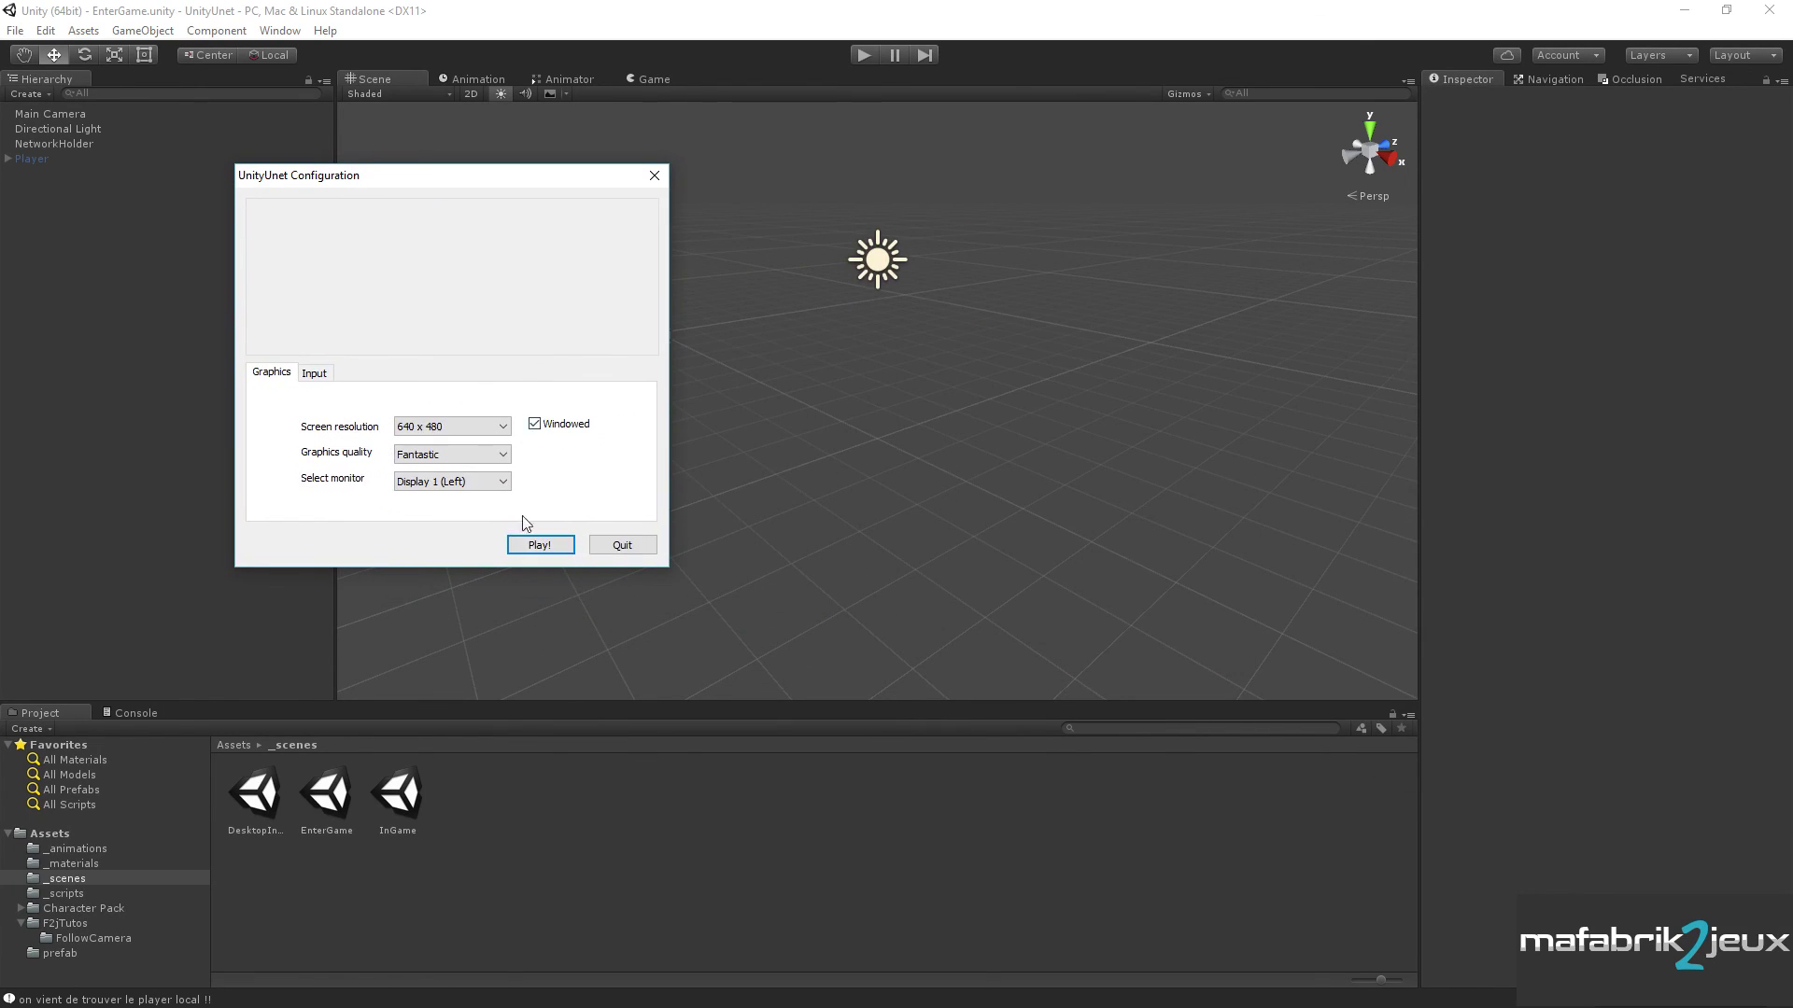
click(529, 547)
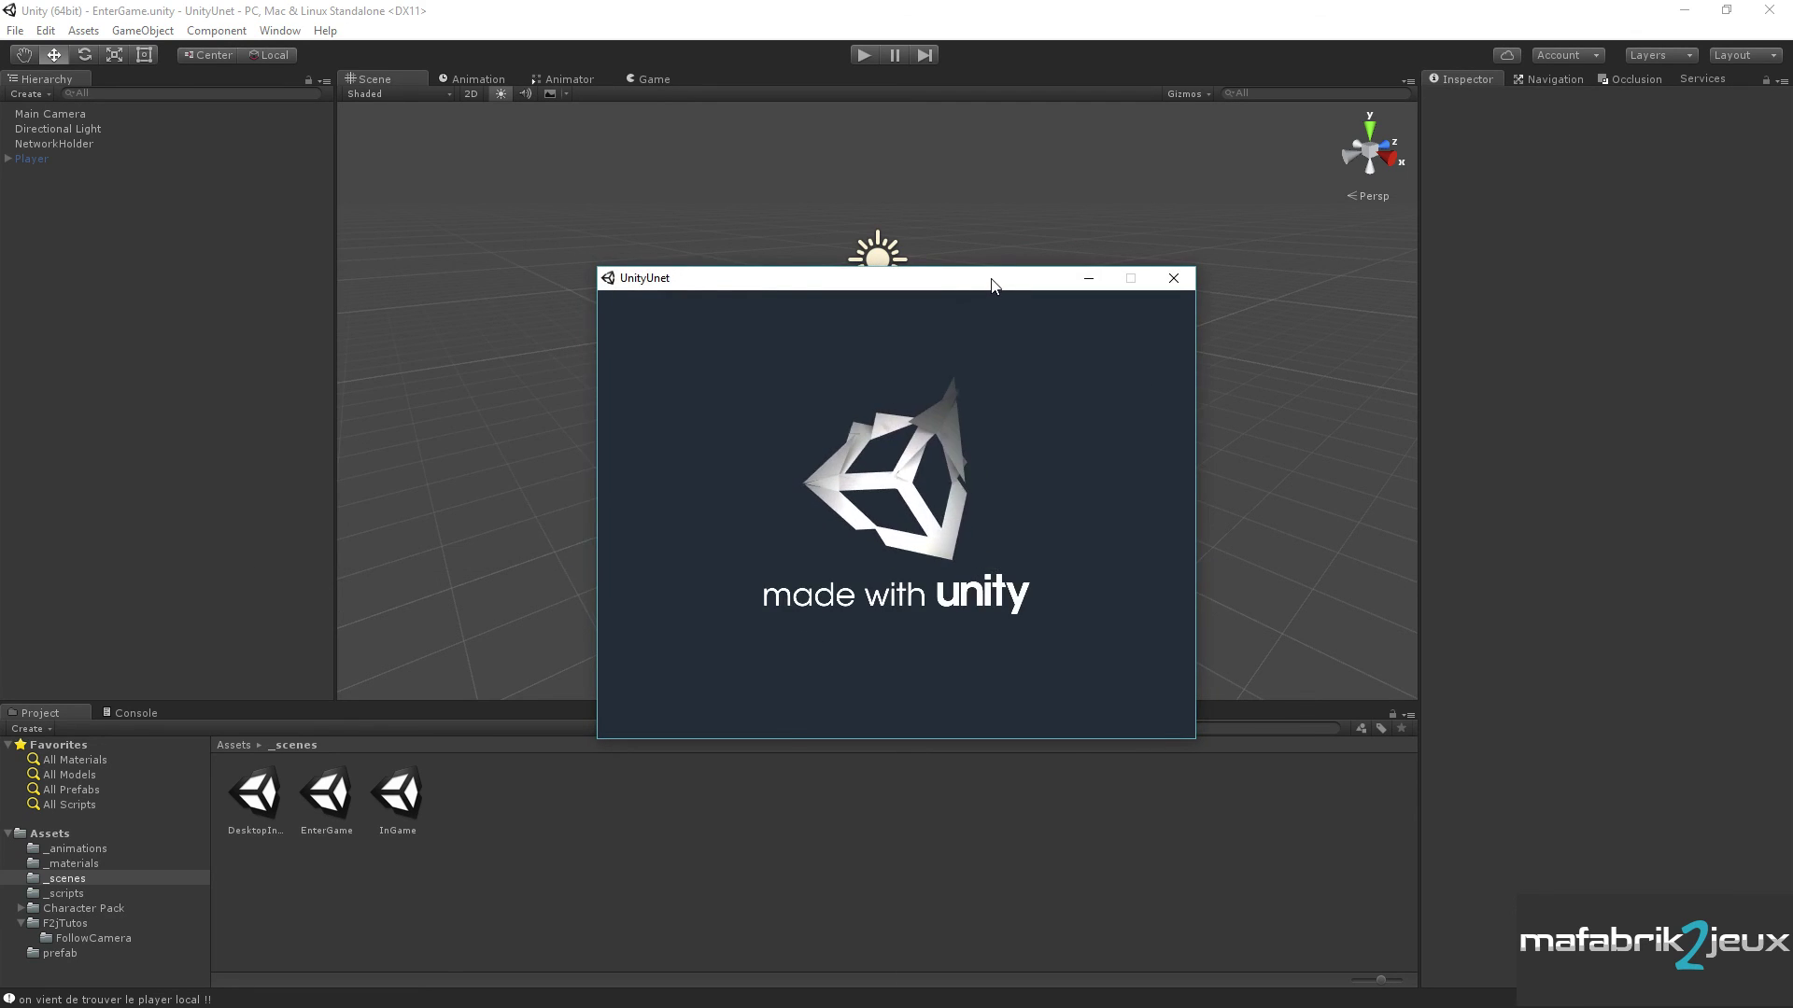
drag(992, 282, 469, 221)
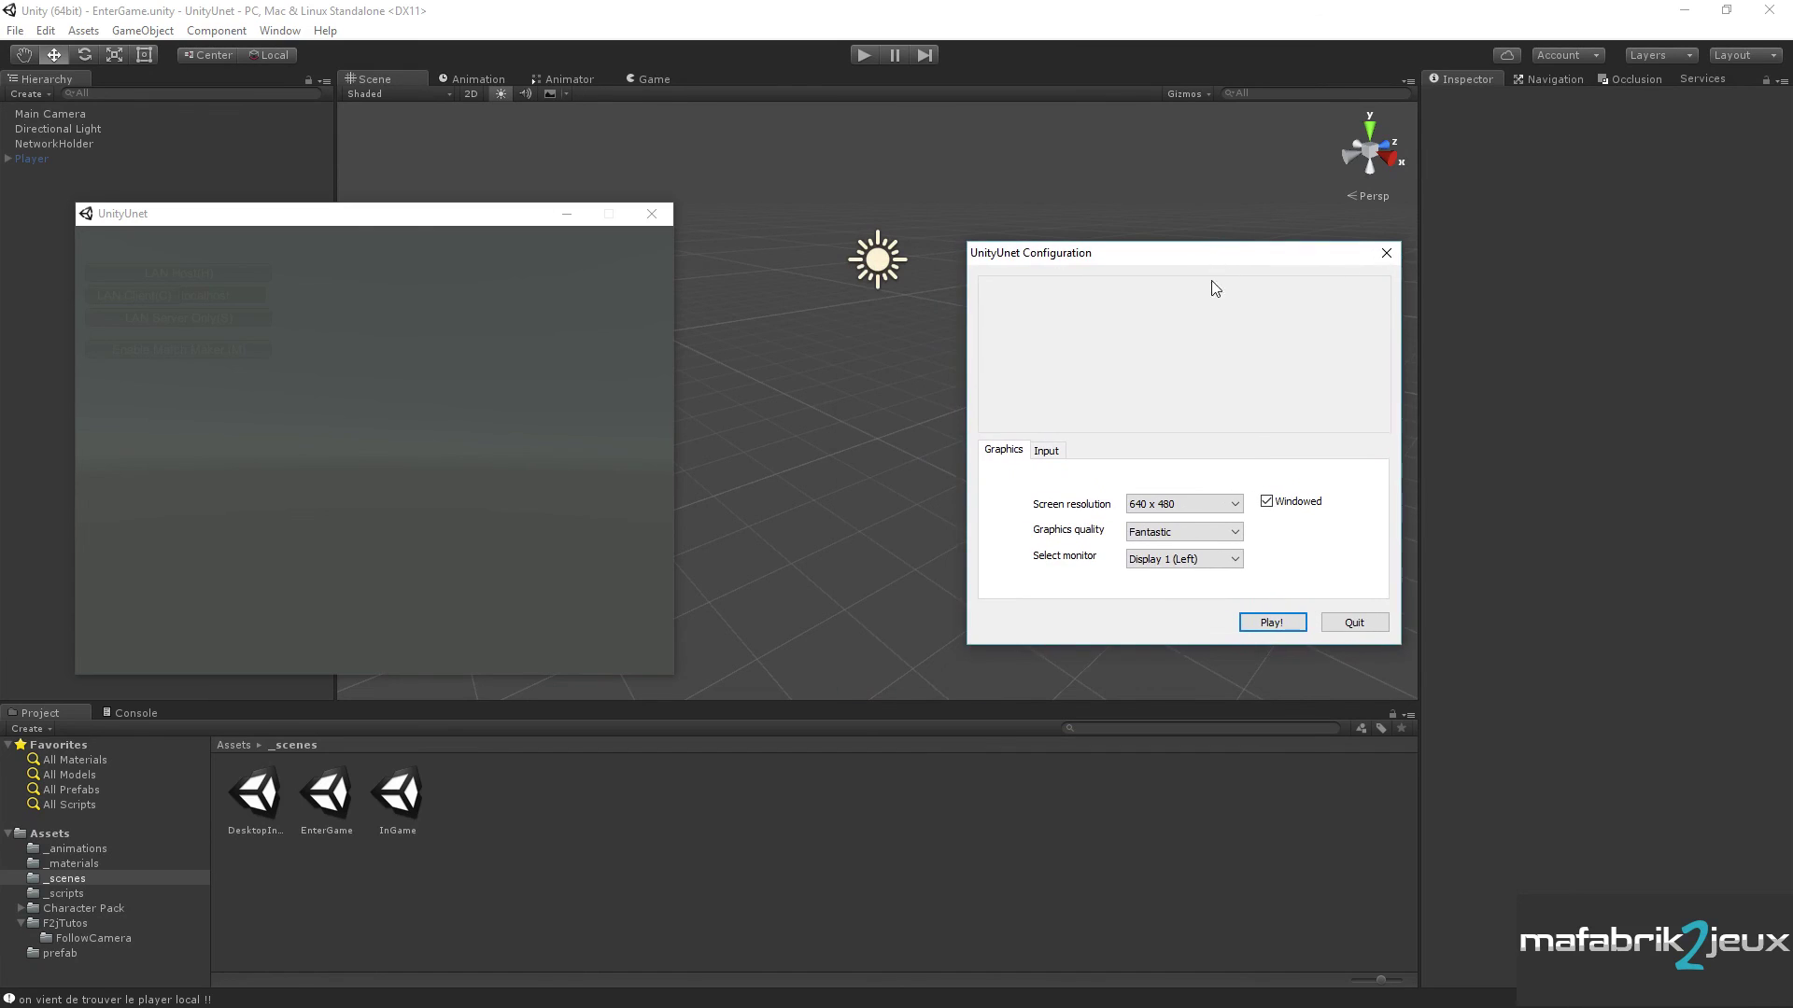
click(494, 229)
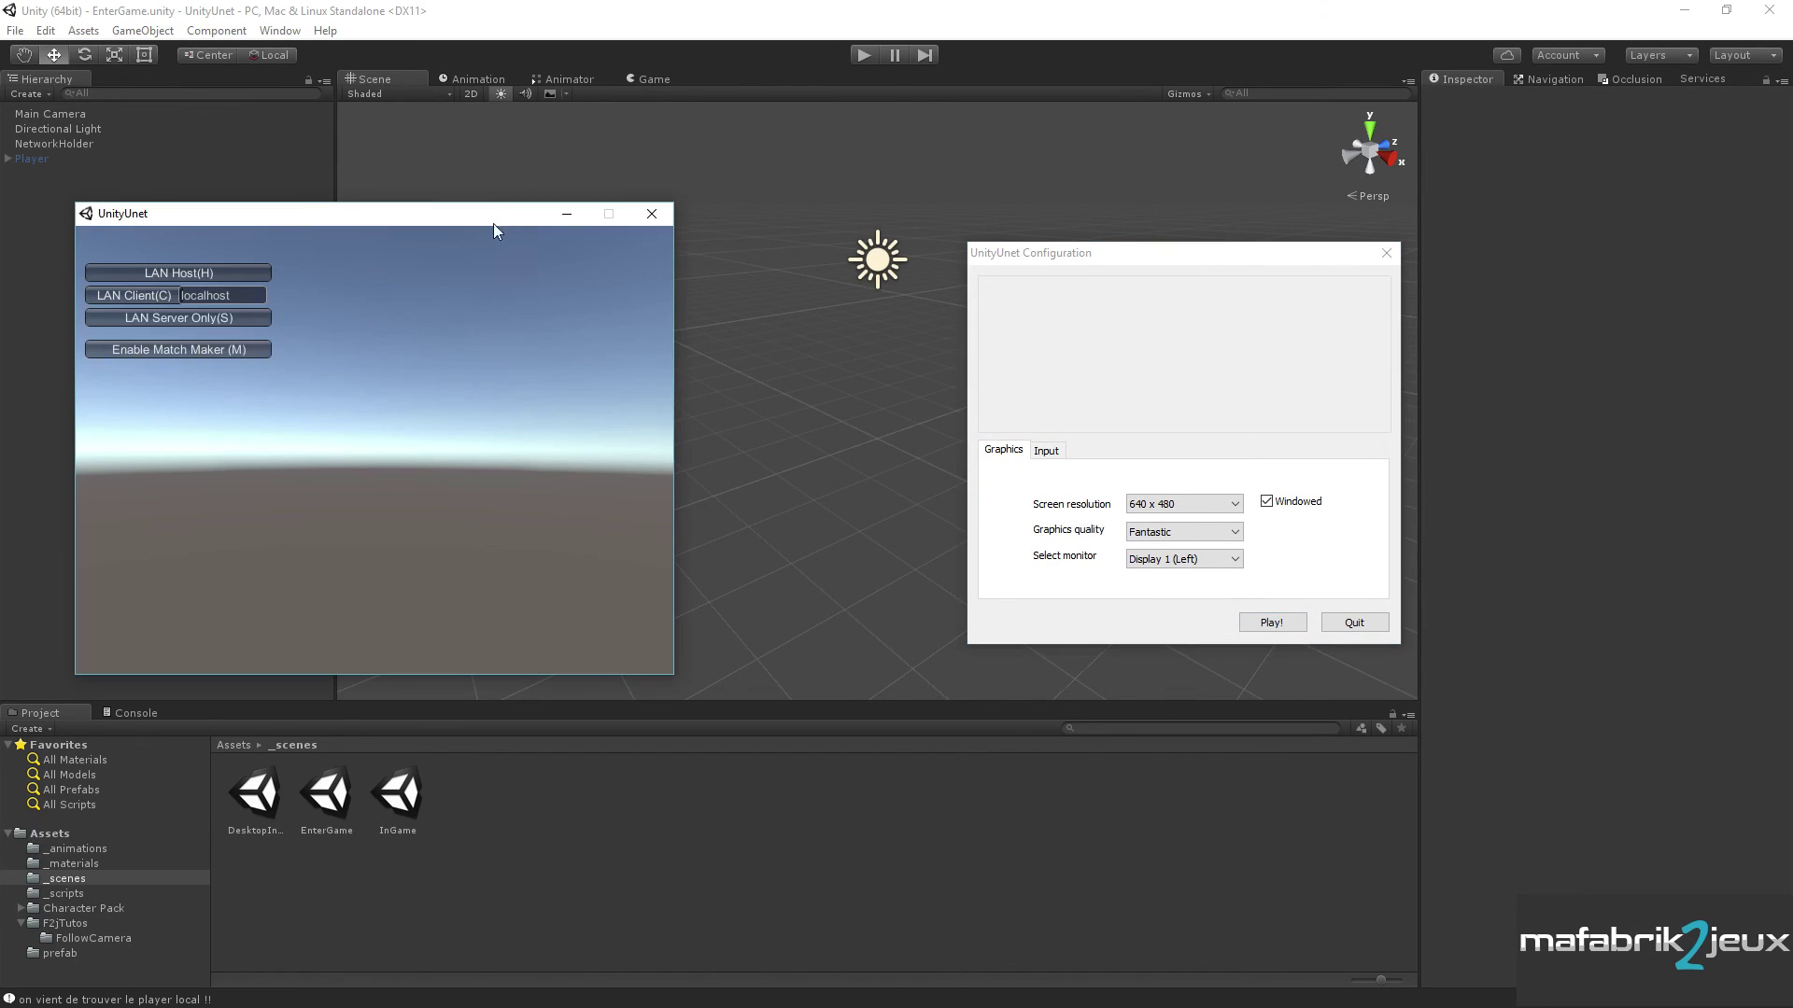
click(181, 274)
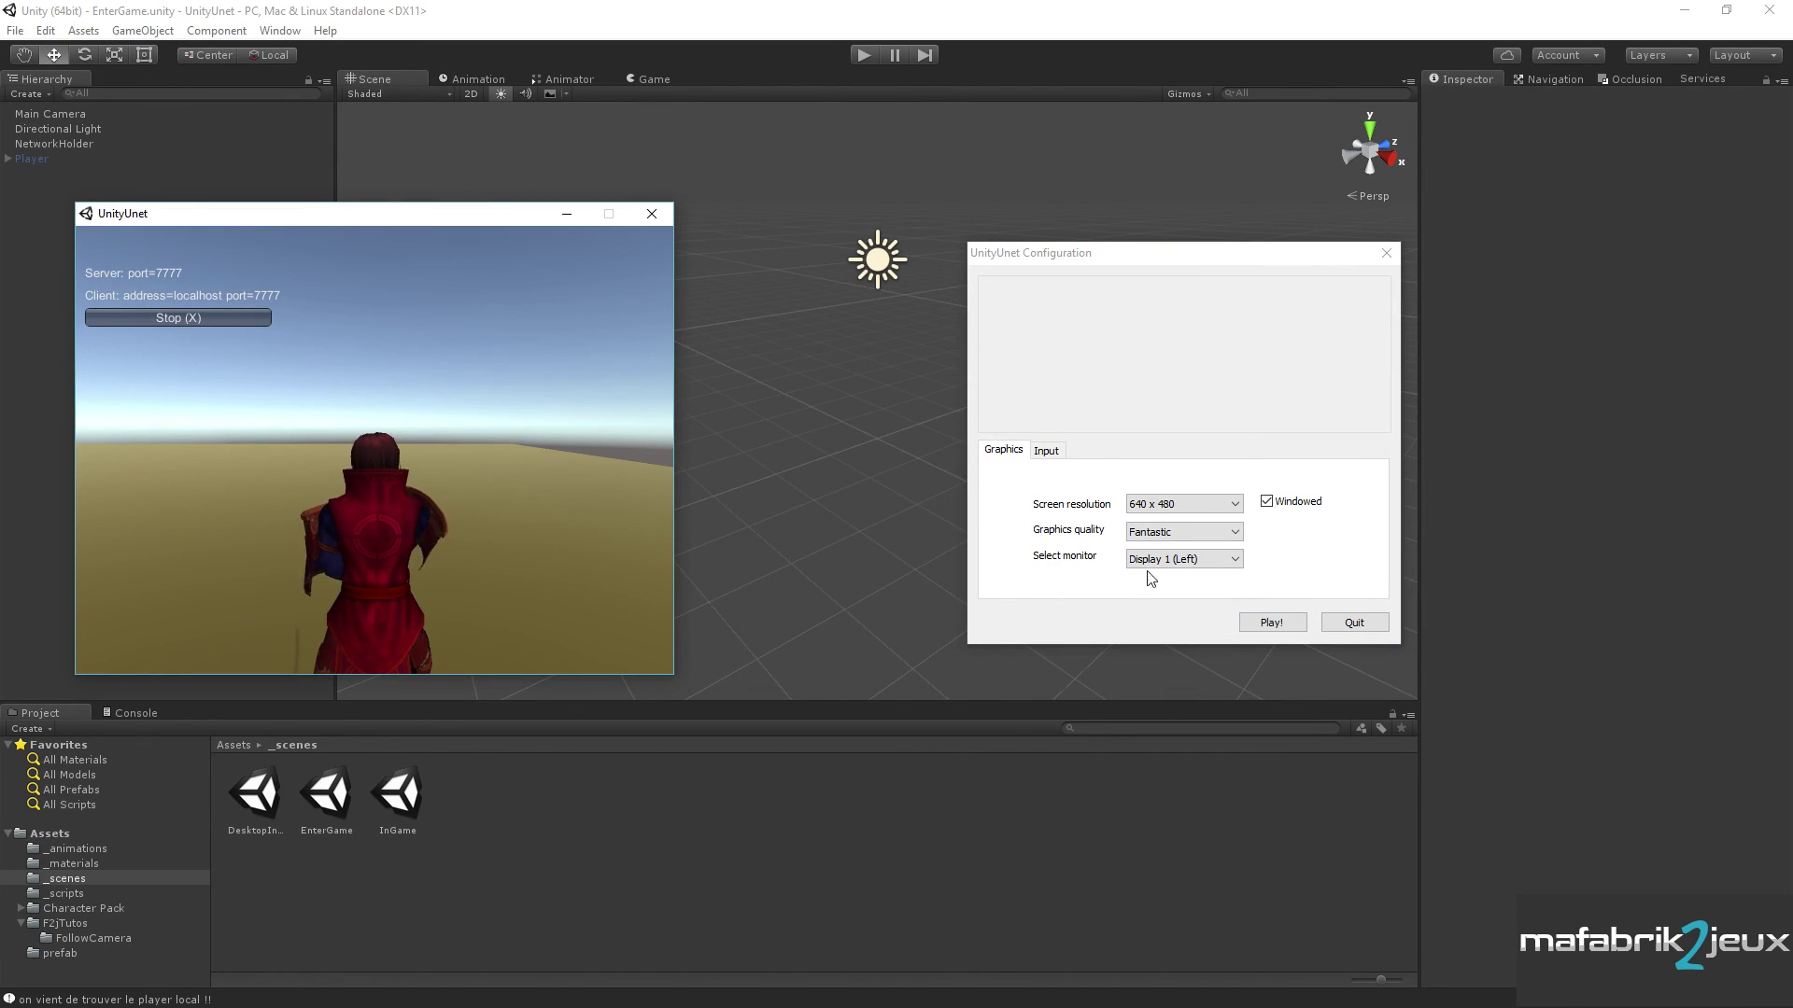
- Launch a second instance, place the windows side by side, and join as LAN Client
click(1169, 515)
click(1254, 620)
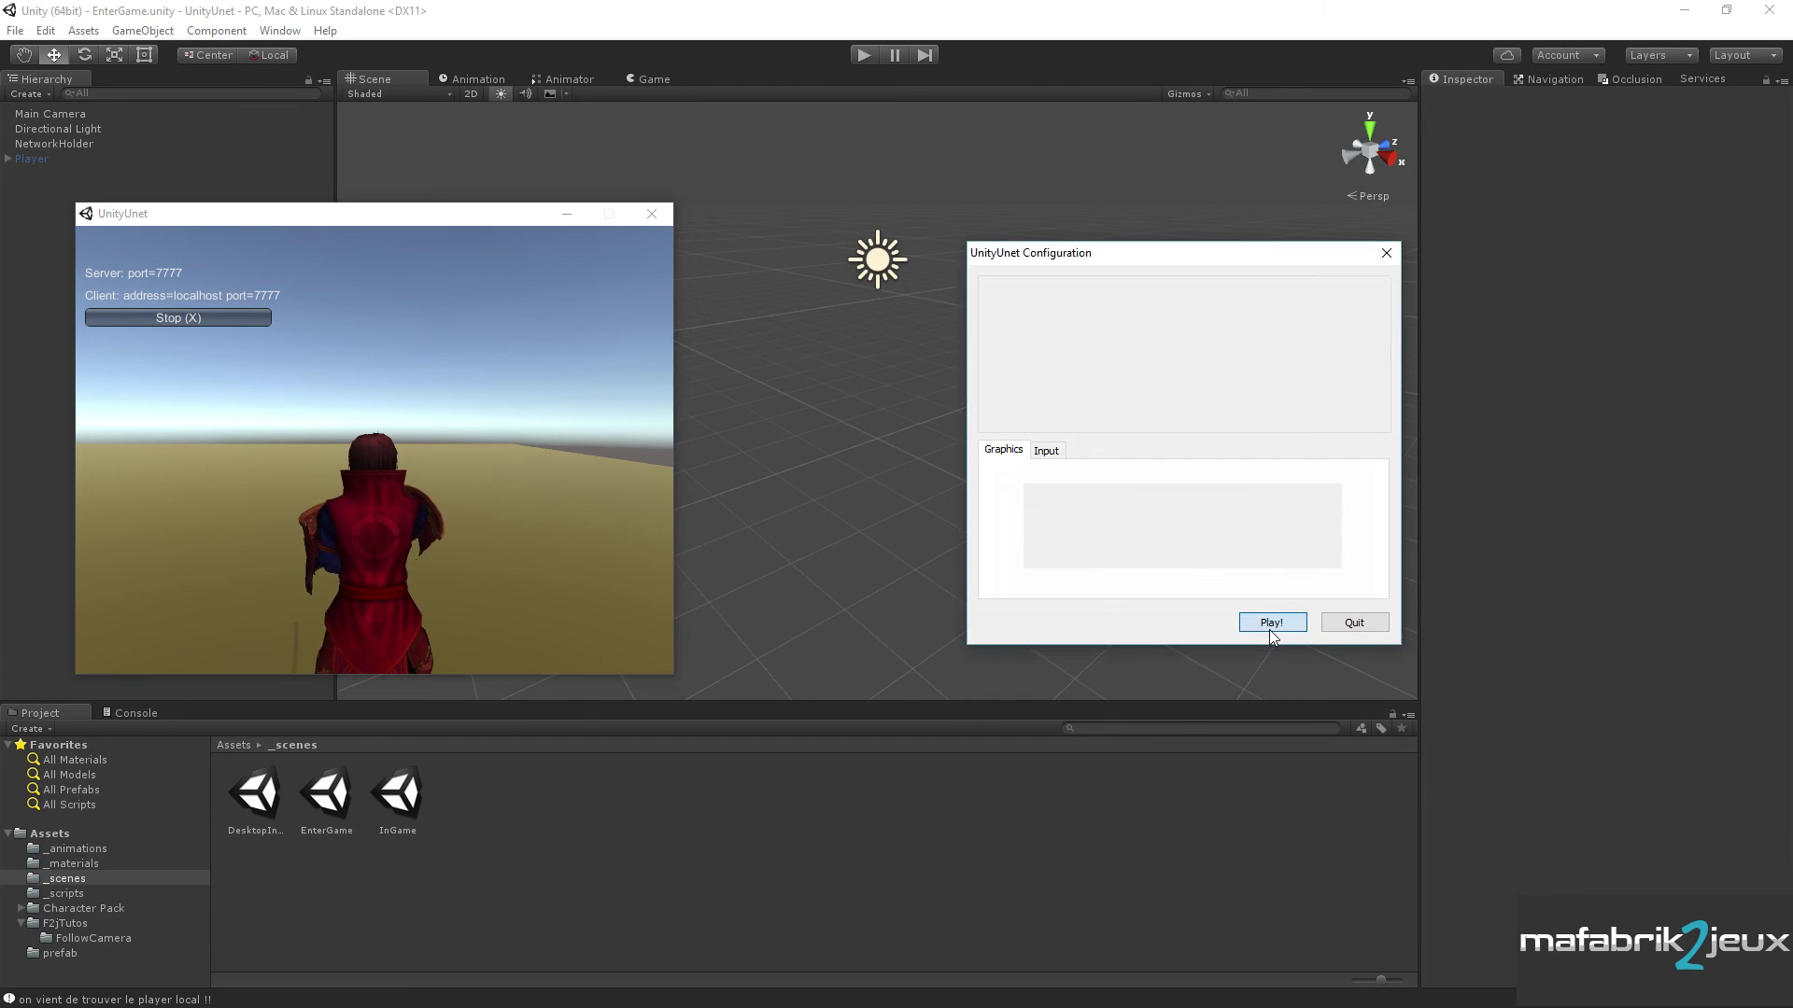
mouse_move(799, 284)
mouse_down()
mouse_move(1406, 124)
mouse_move(1311, 52)
mouse_up()
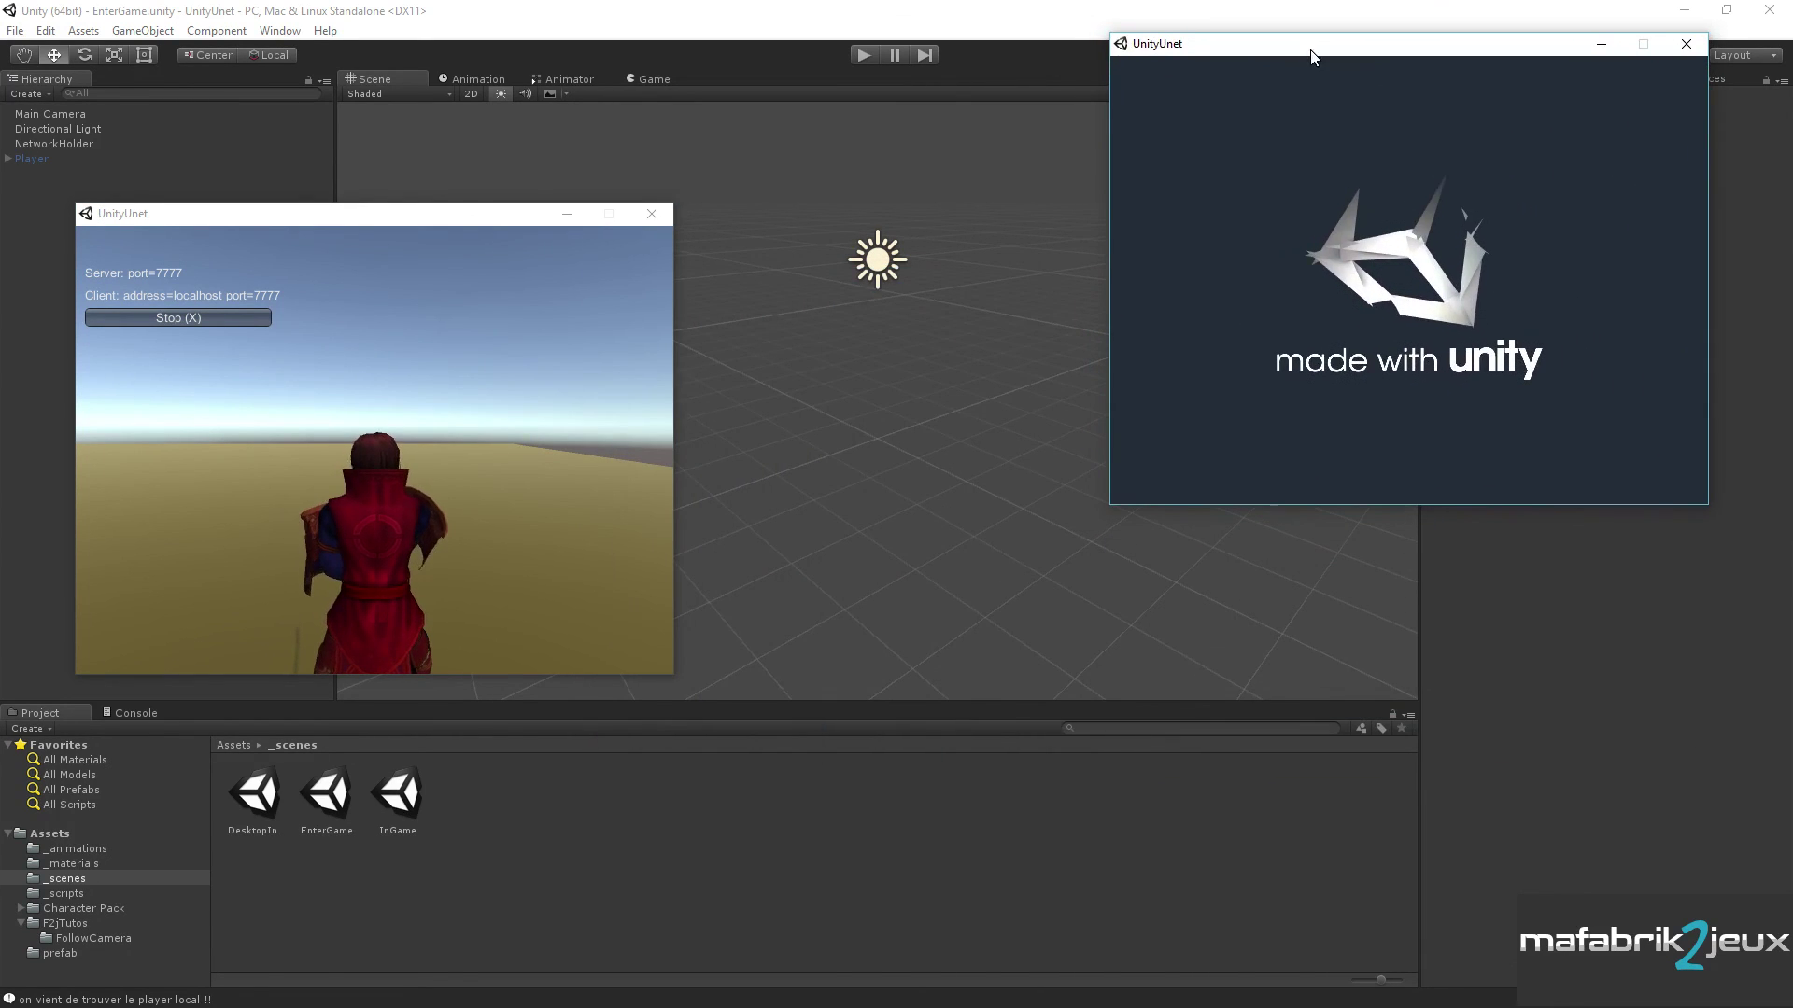
mouse_move(420, 211)
mouse_down()
mouse_move(563, 184)
mouse_move(454, 31)
mouse_up()
click(1226, 44)
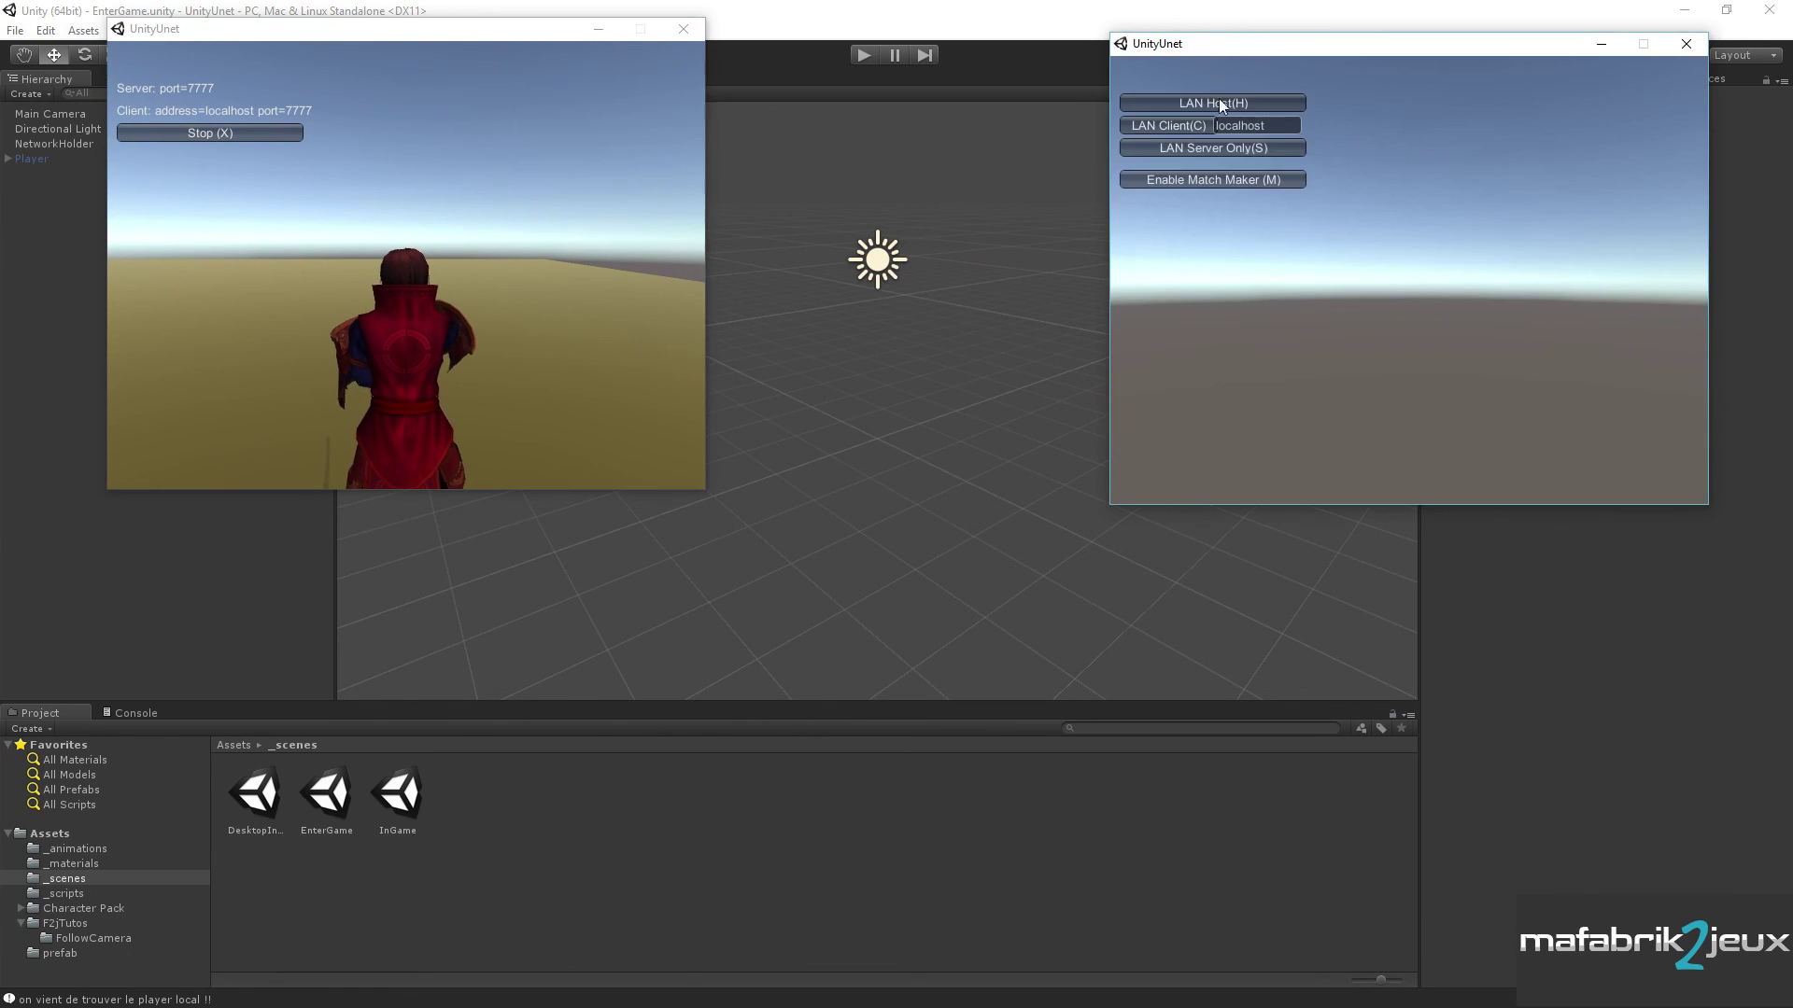
click(1169, 127)
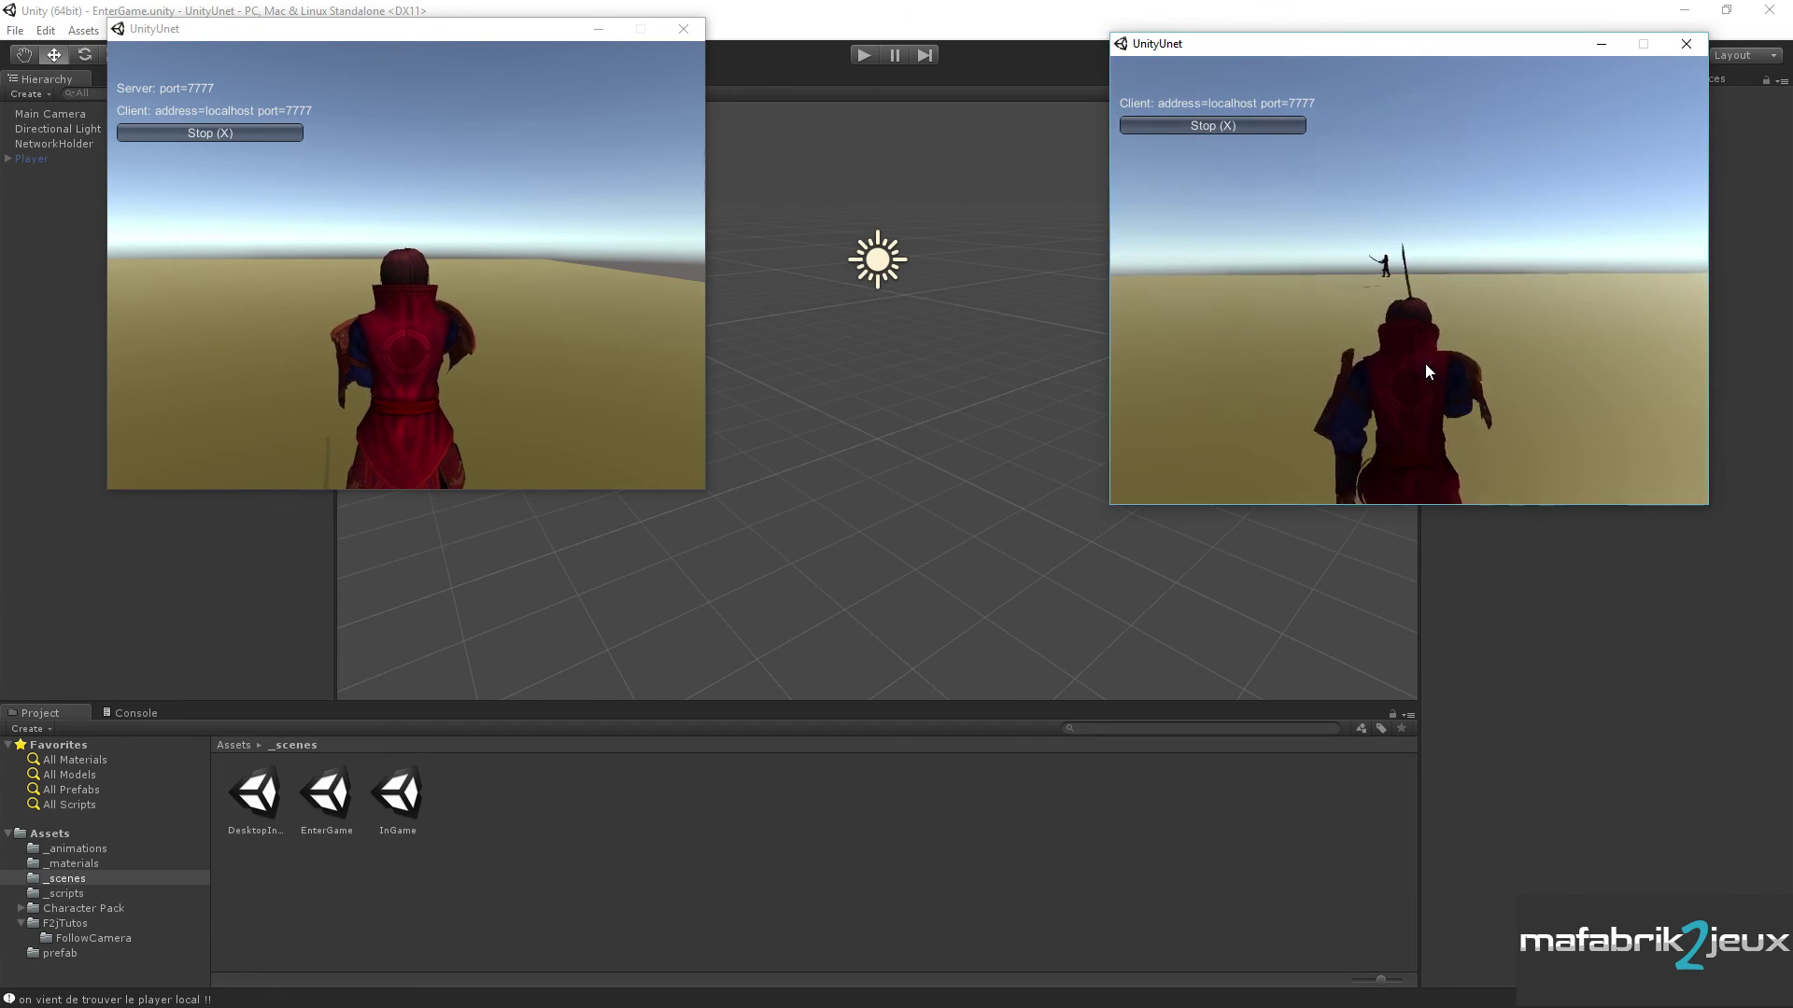
- In the host window, turn the host's samurai with A to check the camera
click(429, 310)
key(a)
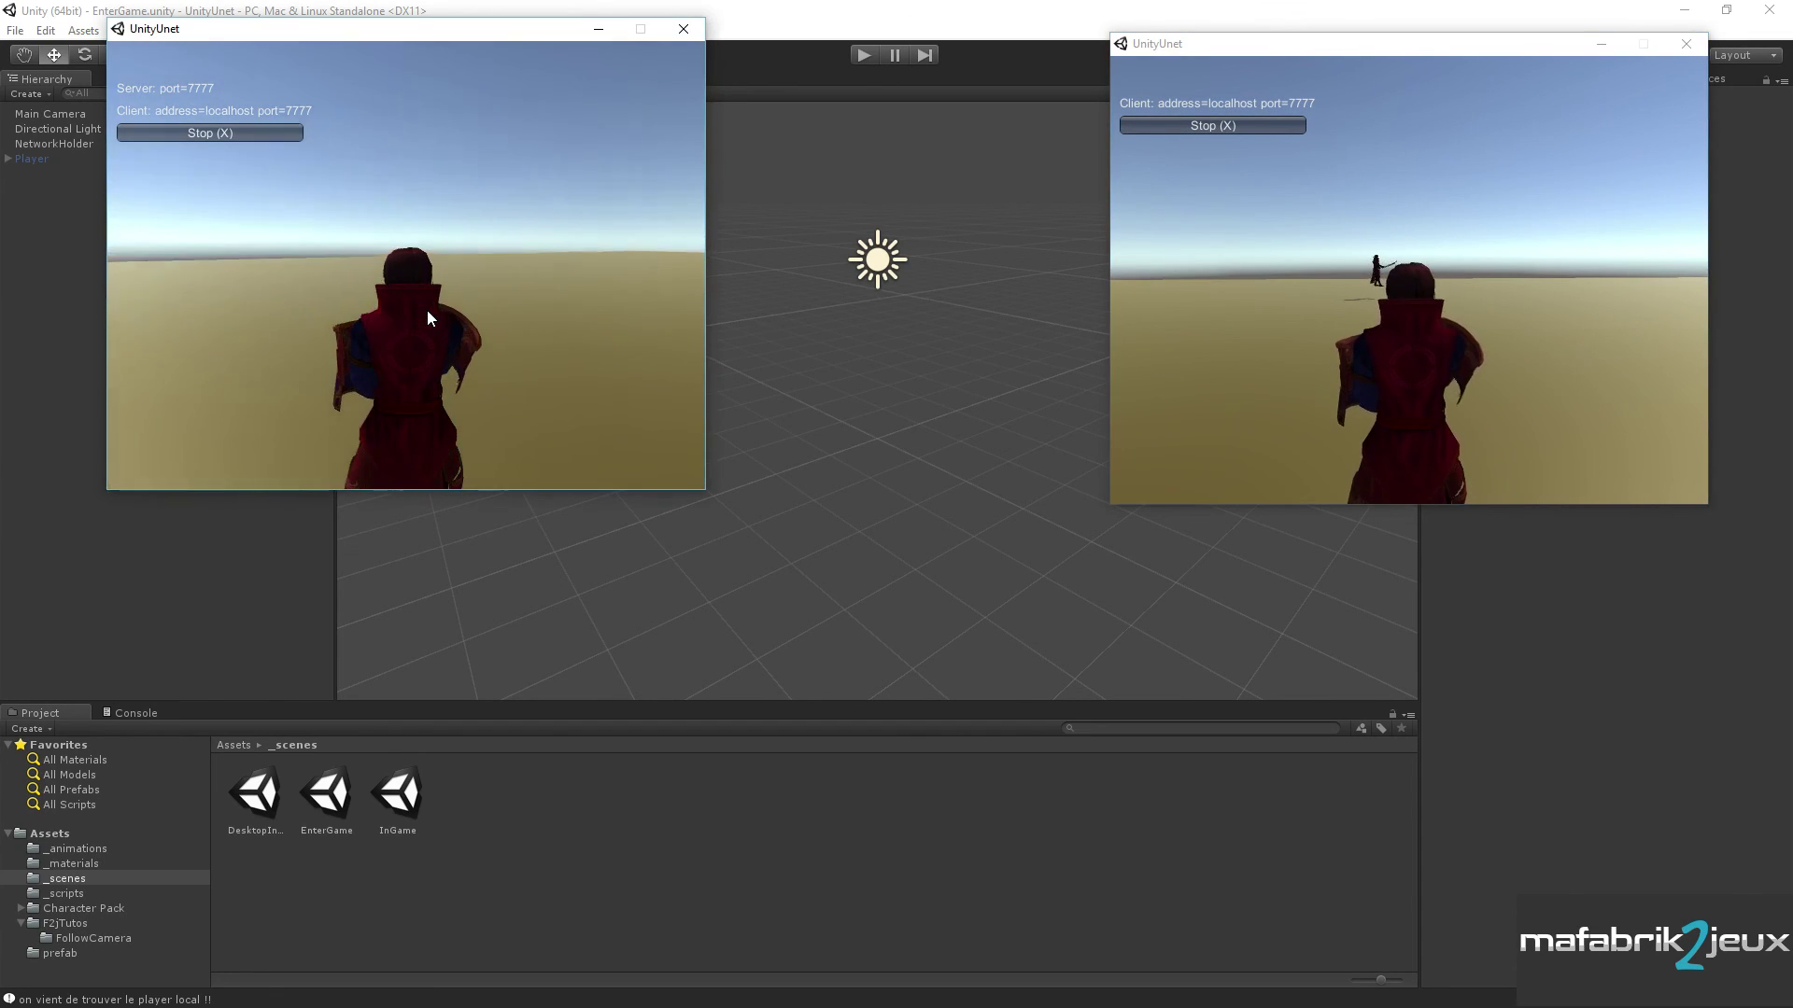
key(a)
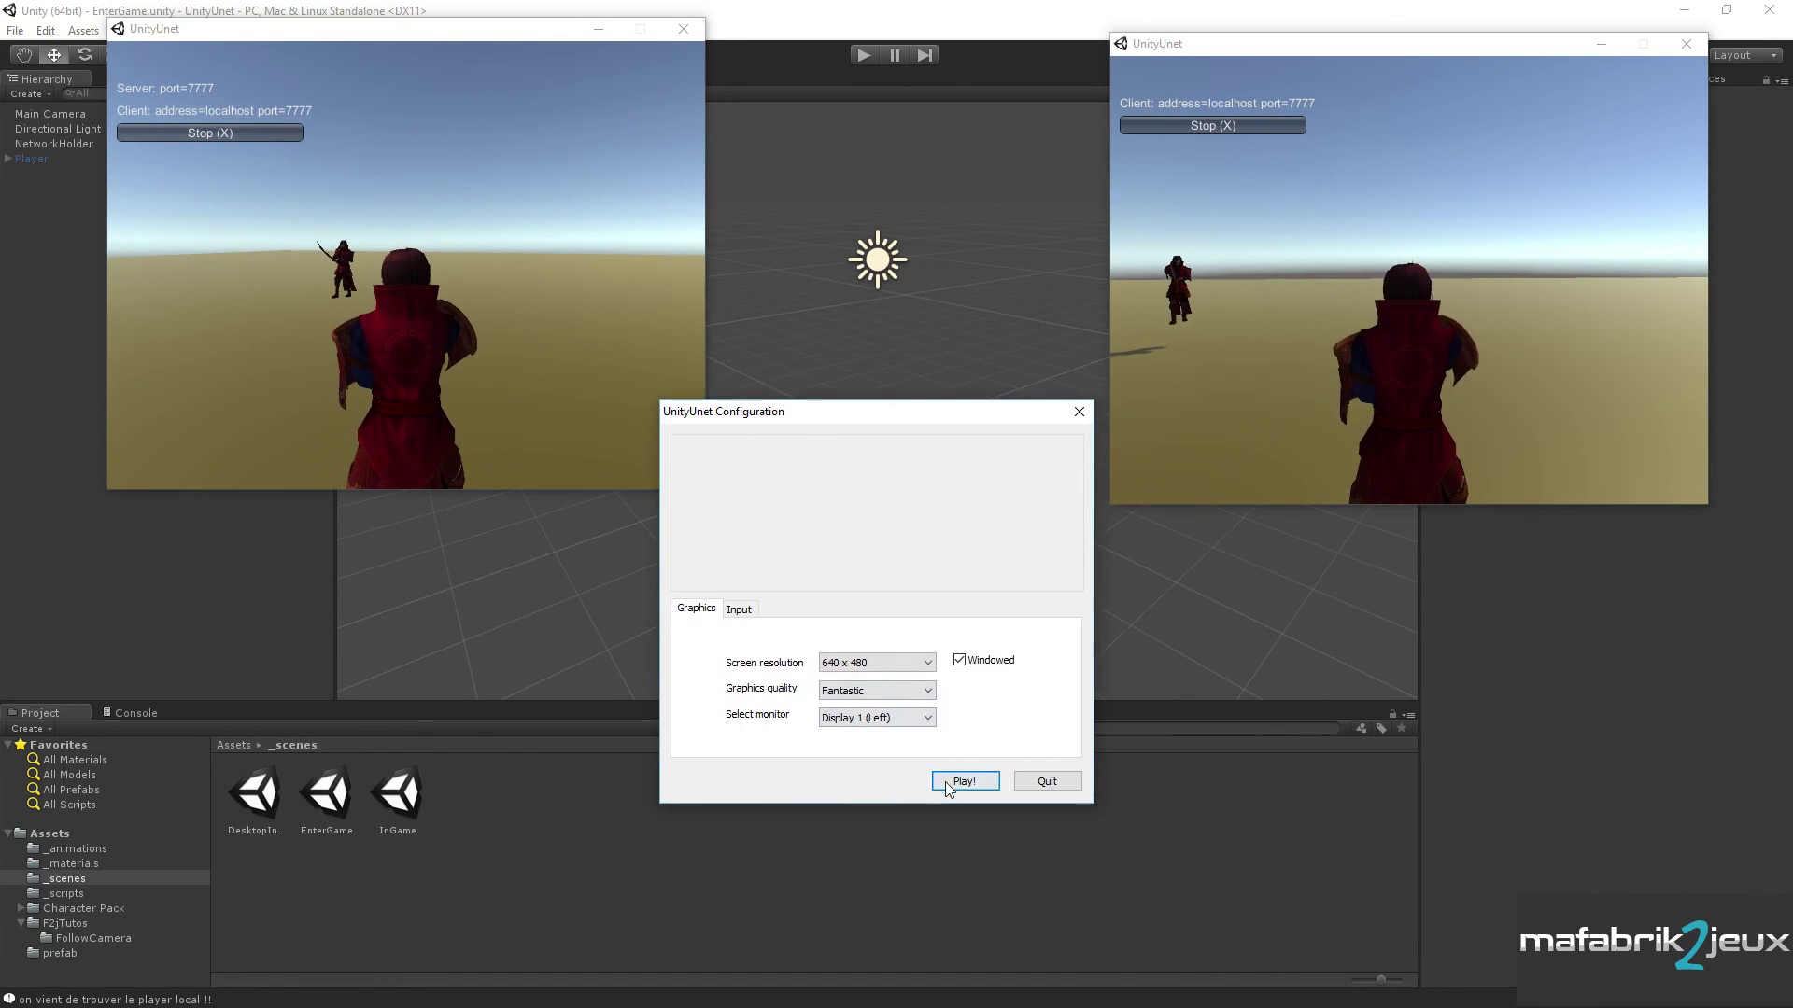
- Launch a third game instance, shift its window down, and join as a LAN Client
click(960, 783)
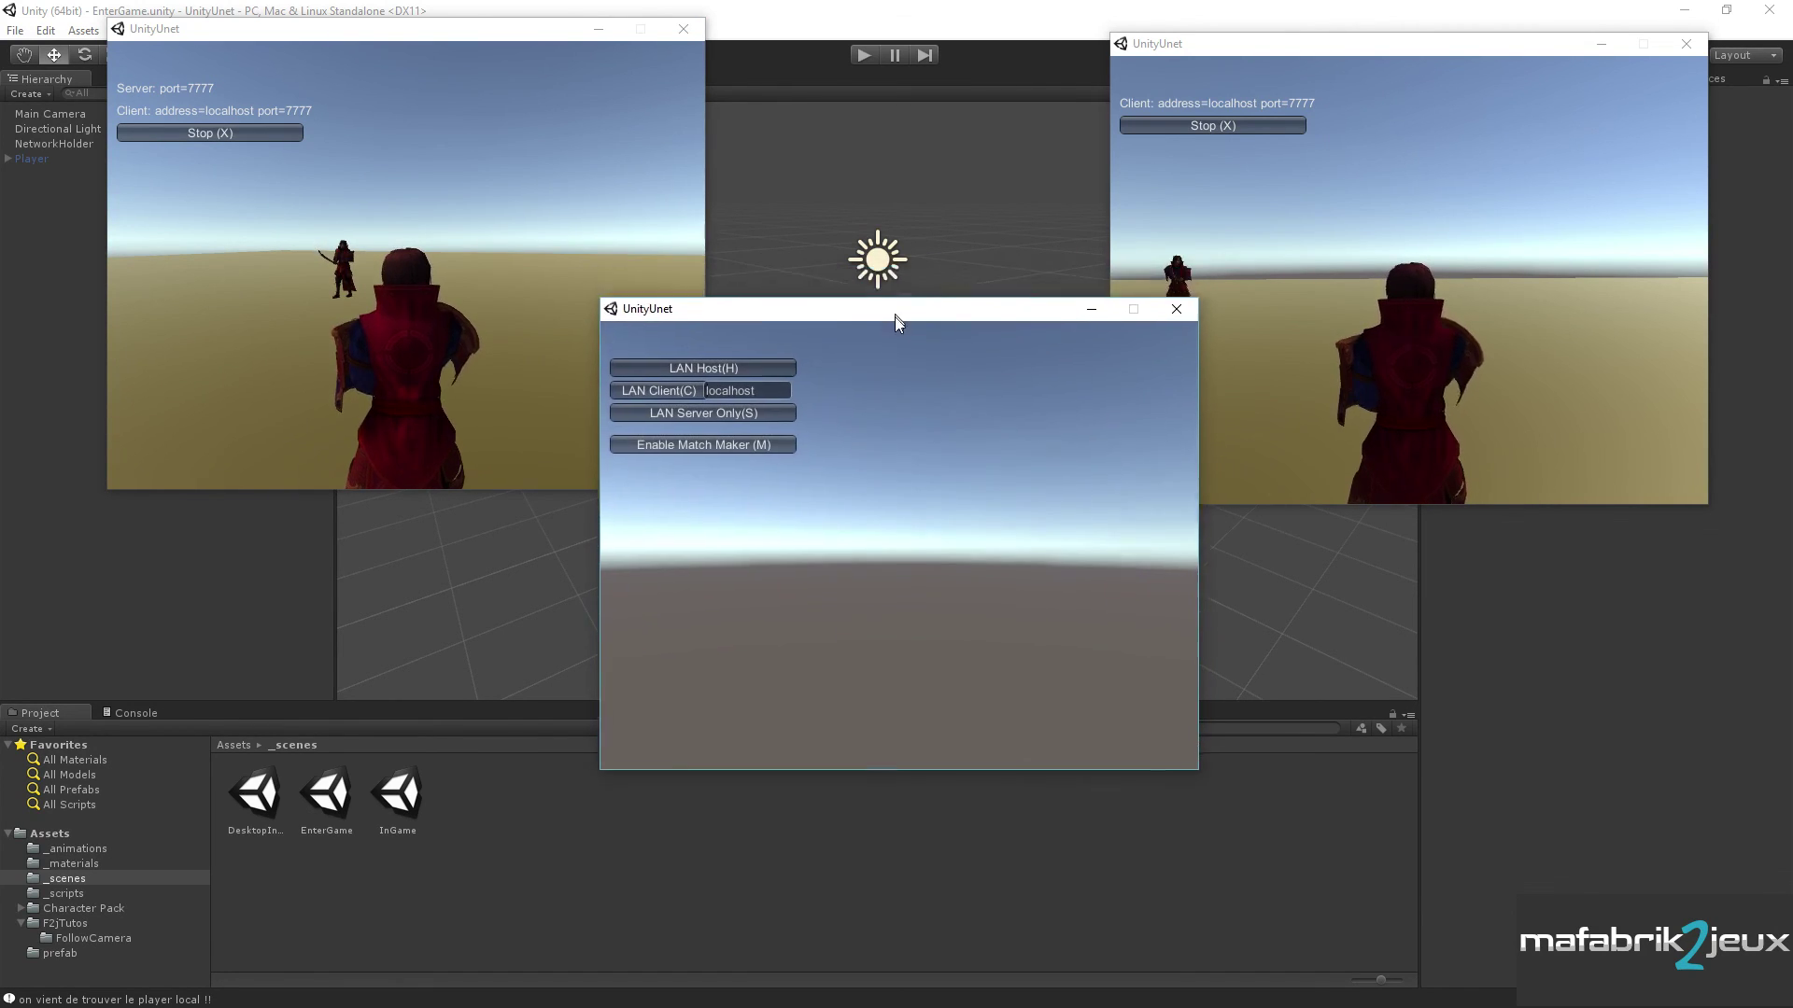
drag(892, 283, 894, 340)
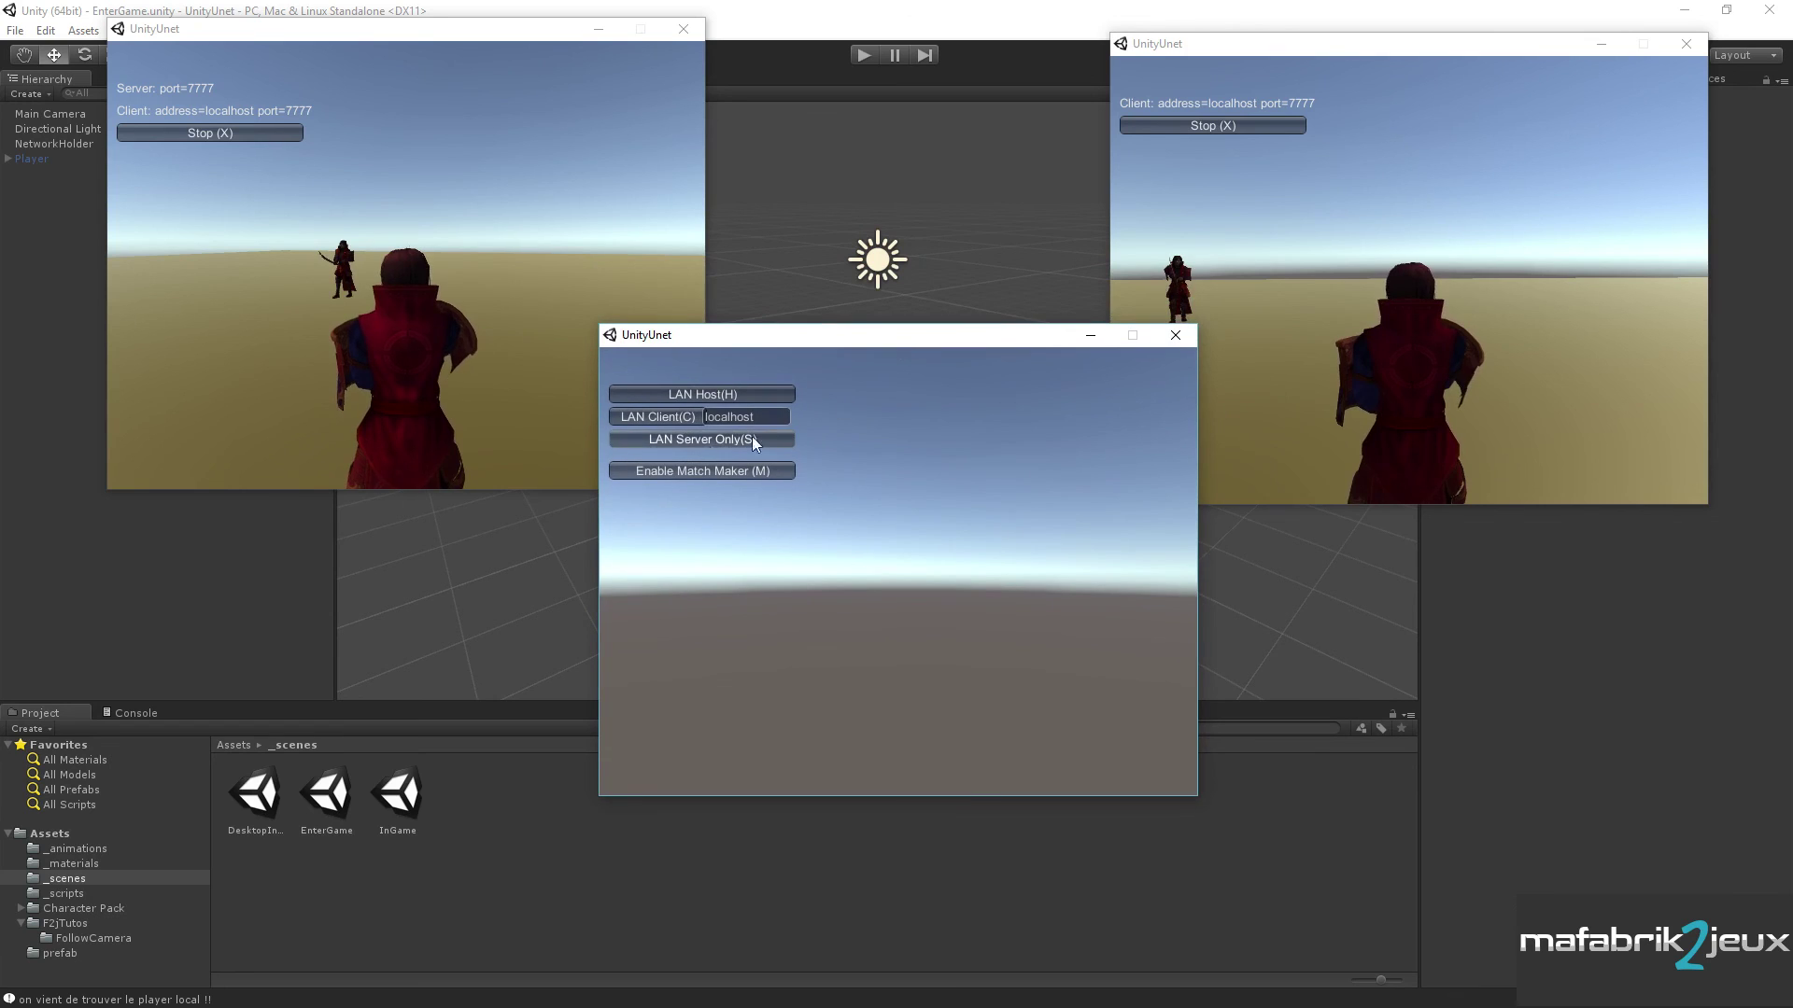
click(658, 414)
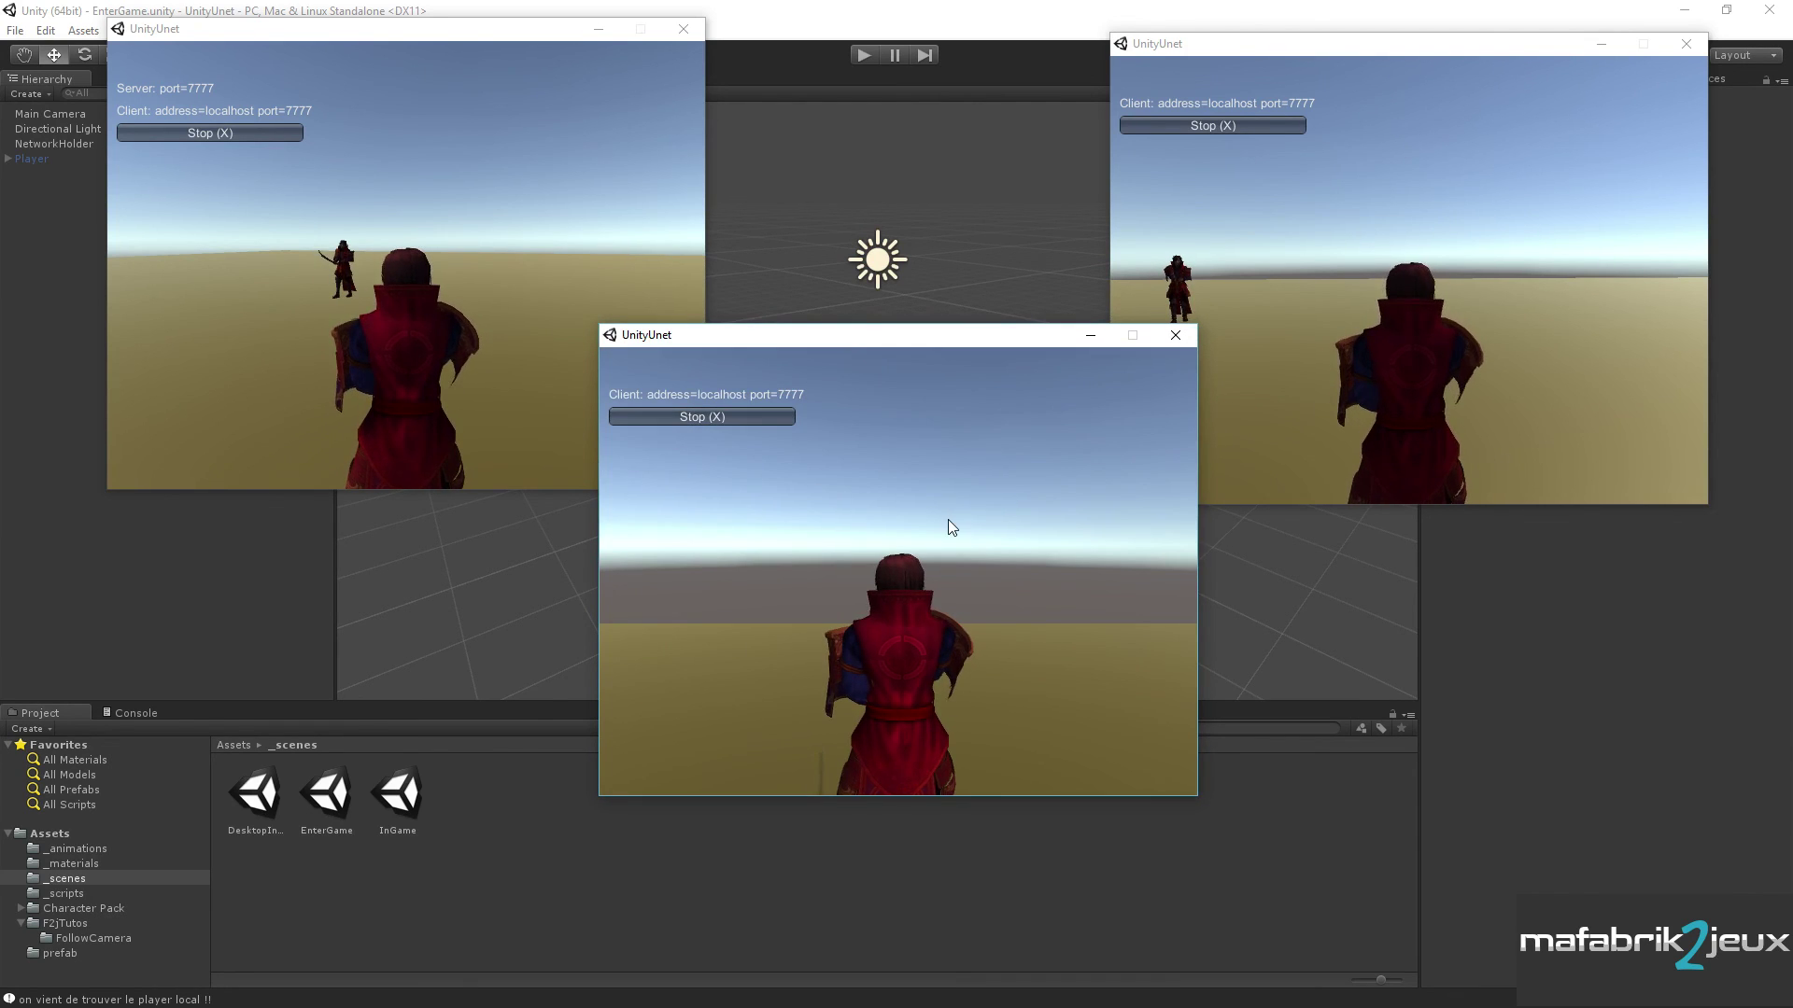
- Steer the third samurai with D and W keys toward the other two players
key(d)
key(w)
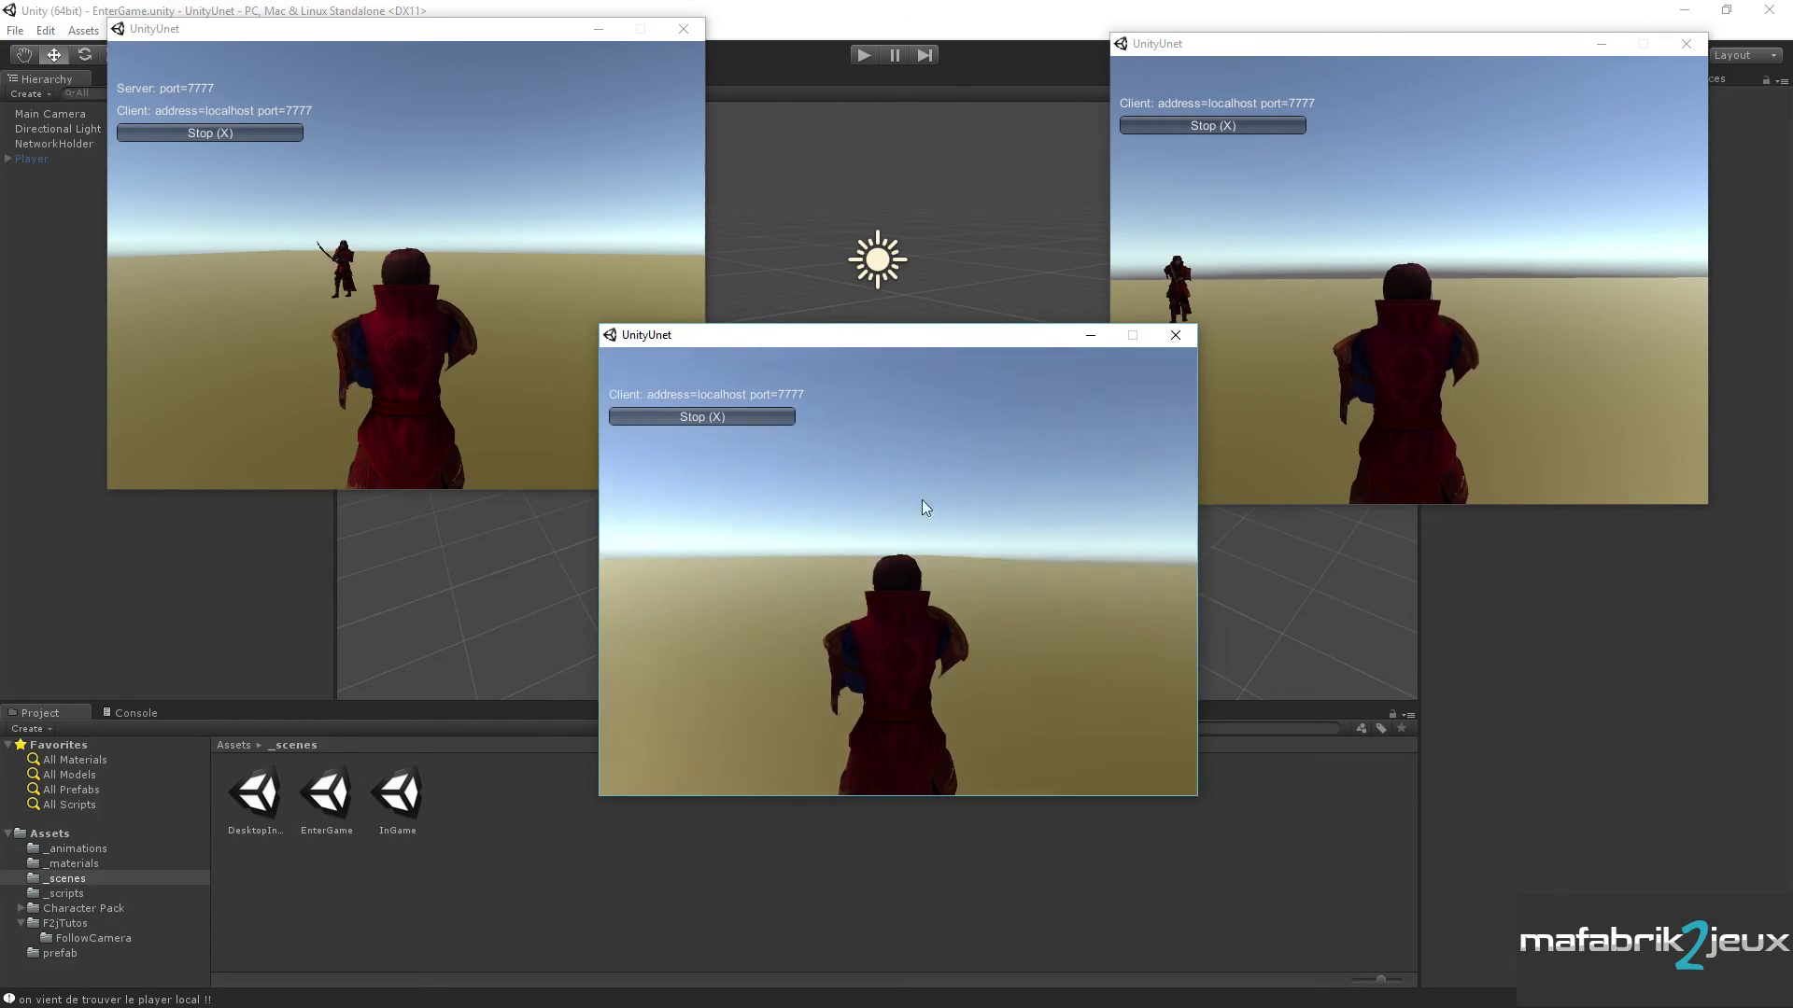
key(d)
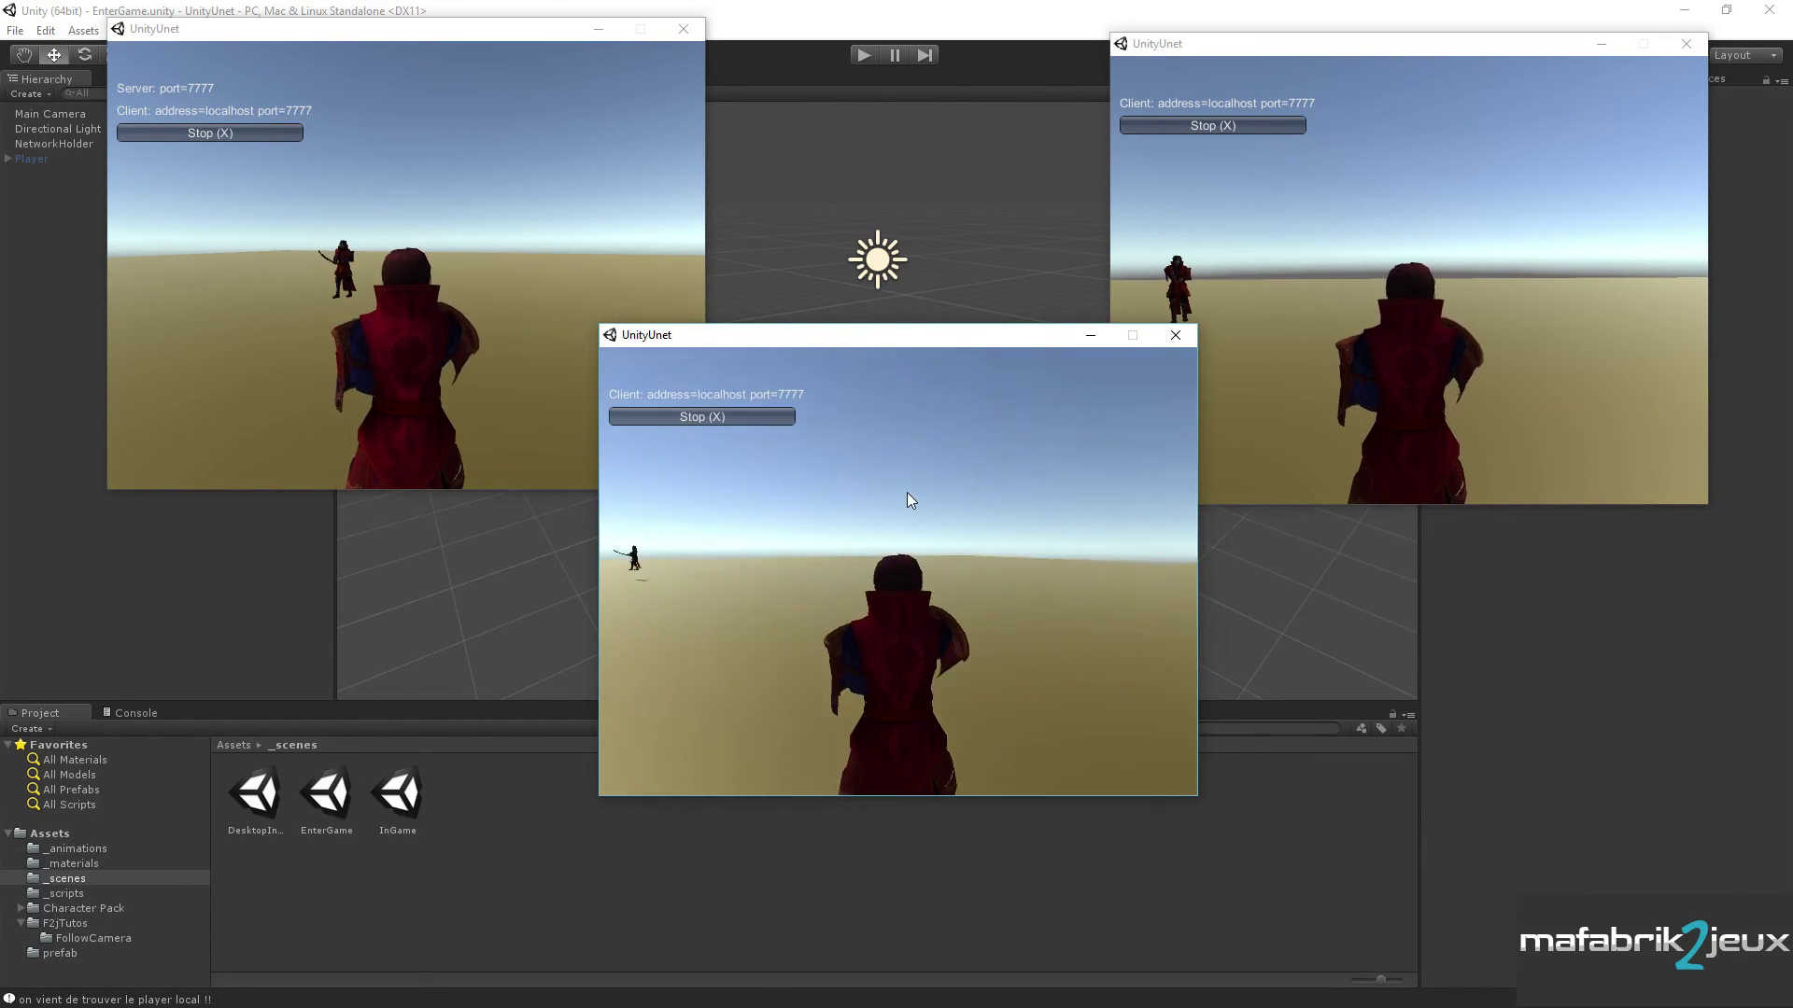
key(w)
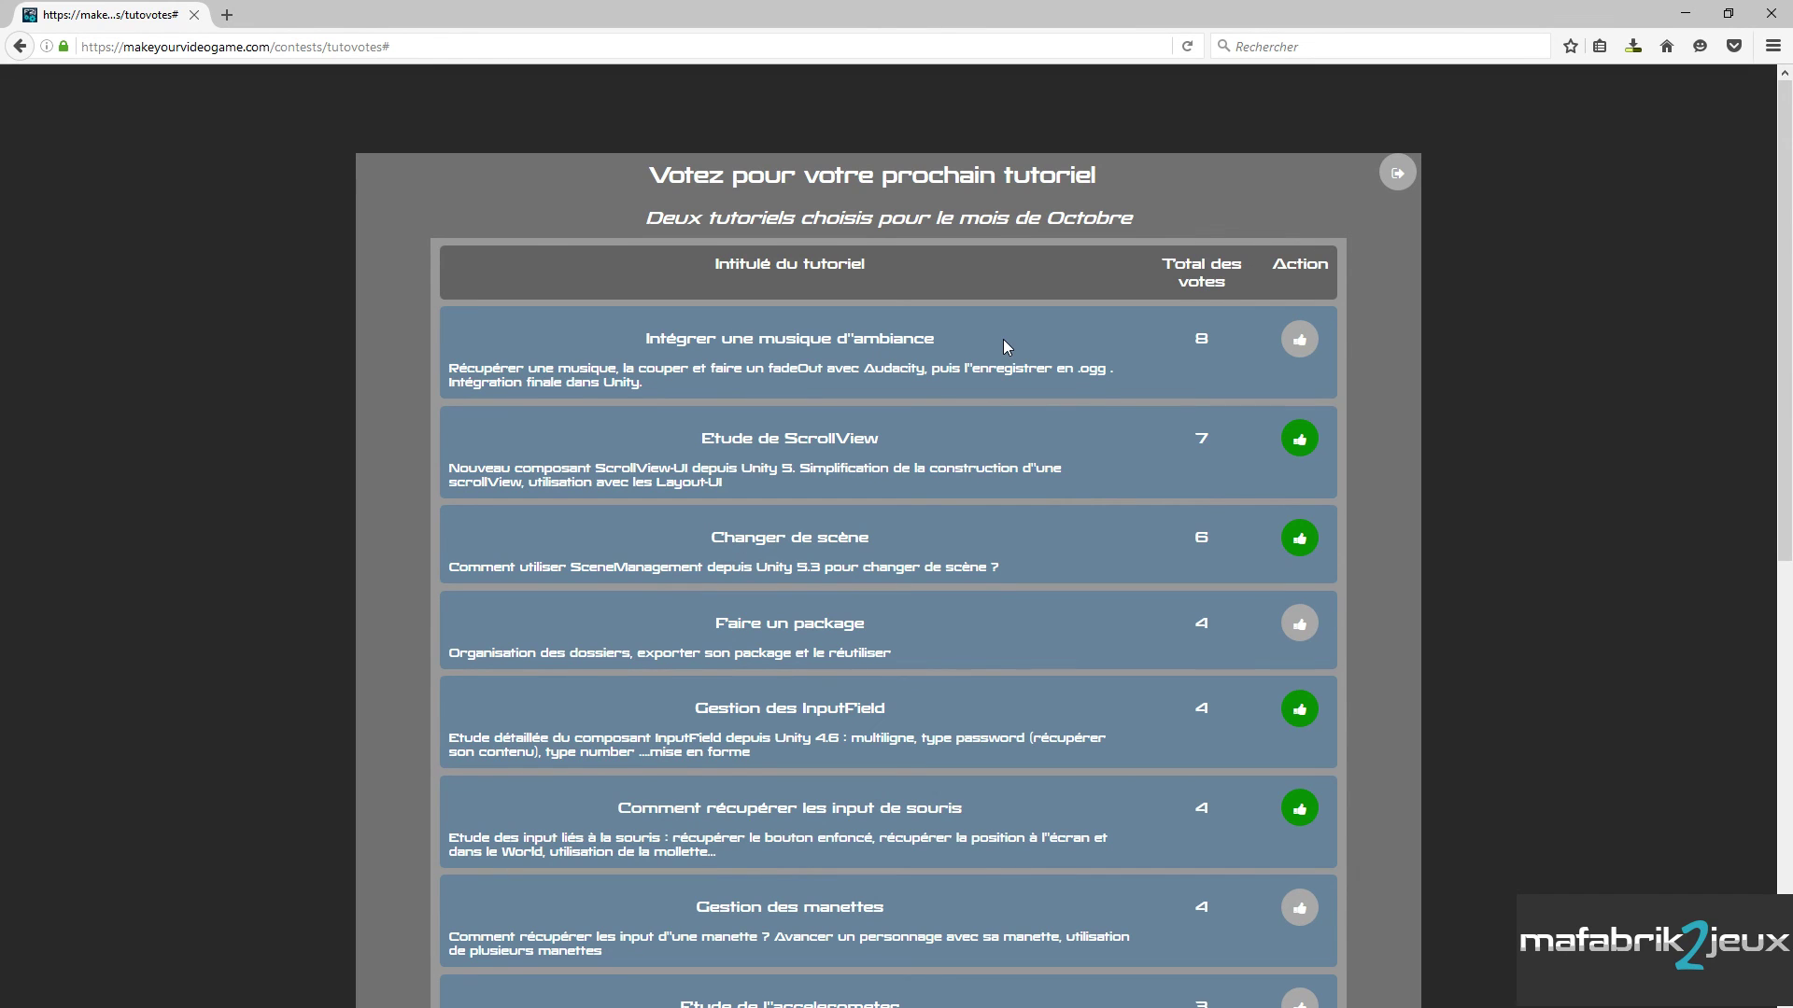
- Scroll the tutorial vote list, topped by 'Intégrer une musique d'ambiance' with 8 votes
scroll(1003, 339, down, 5)
scroll(1001, 336, down, 3)
scroll(1001, 334, up, 2)
scroll(1001, 335, up, 5)
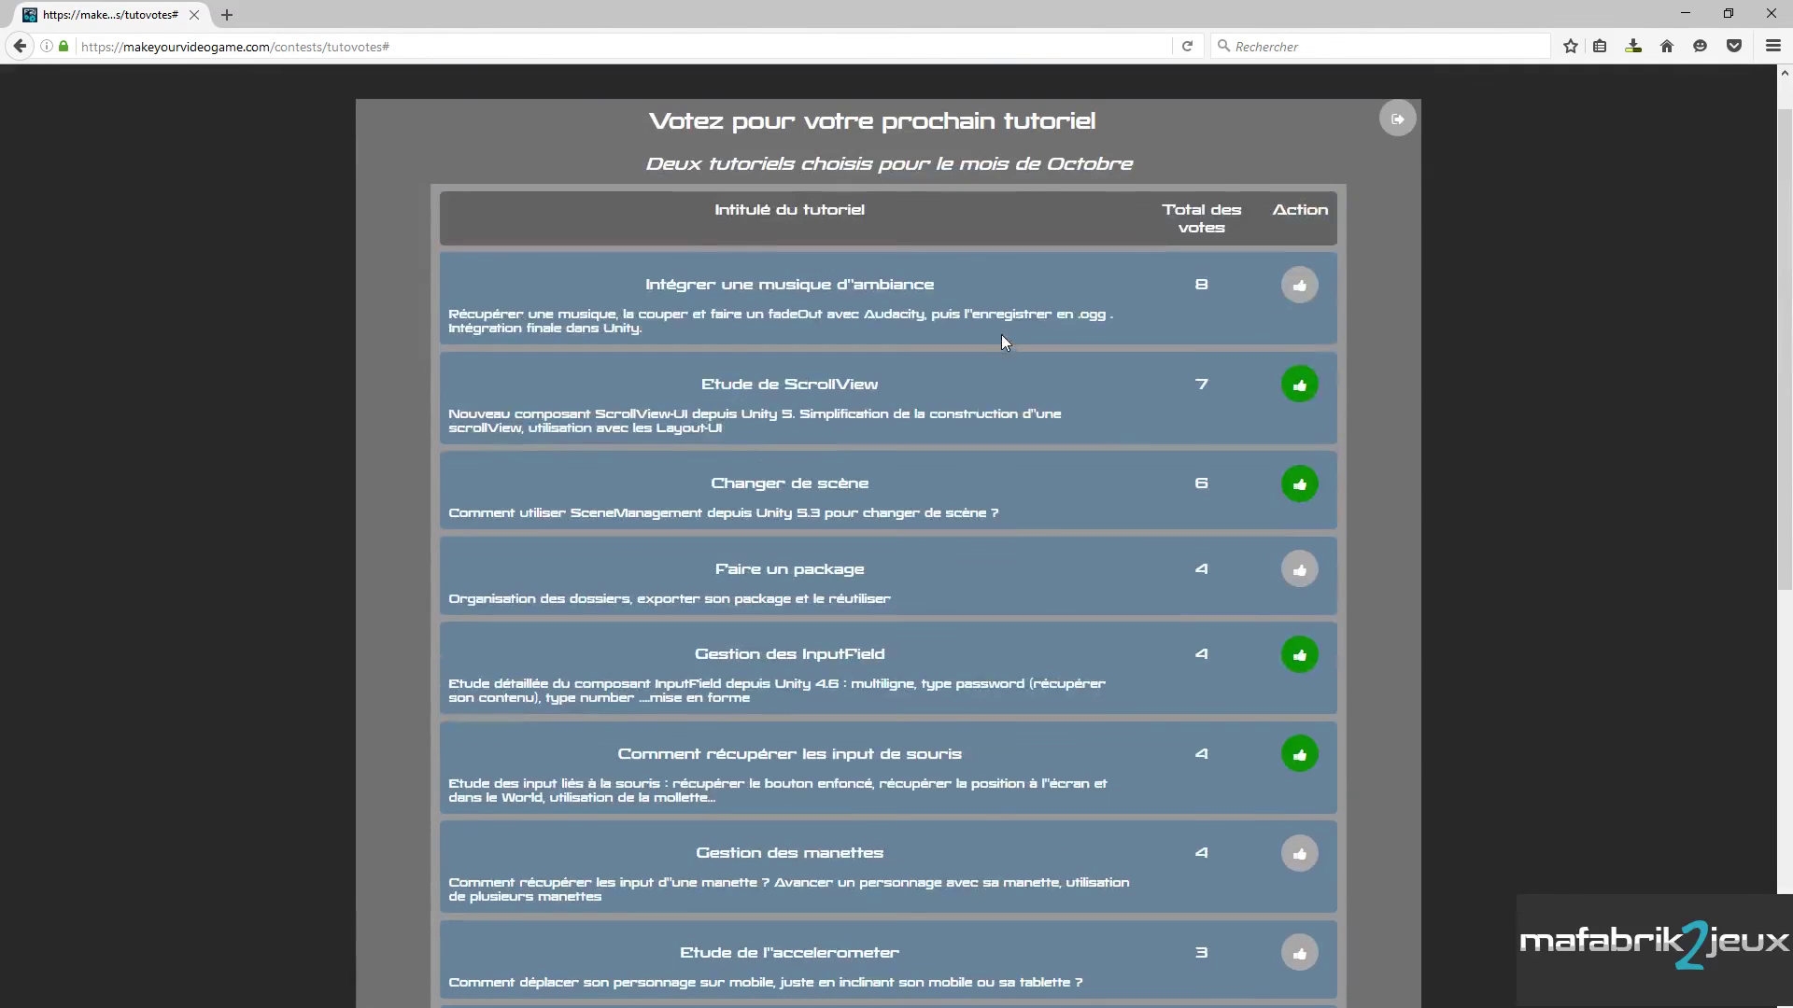
scroll(977, 311, down, 2)
scroll(976, 312, down, 2)
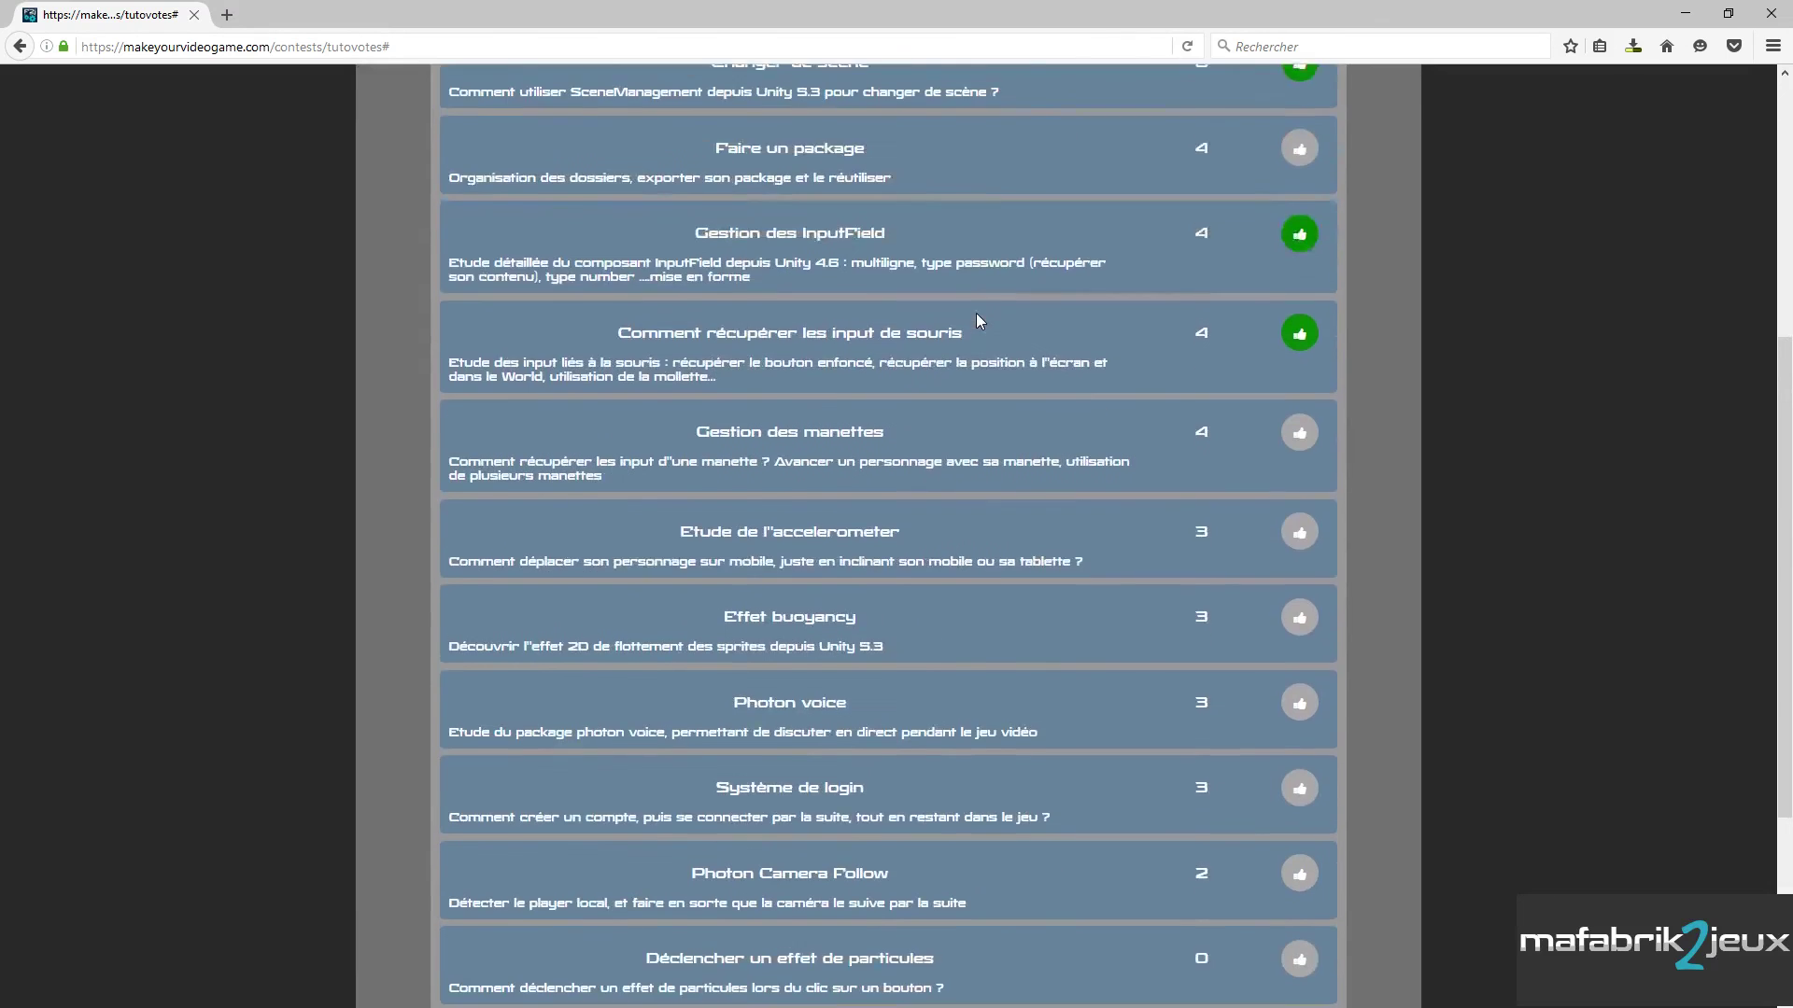
scroll(976, 312, up, 3)
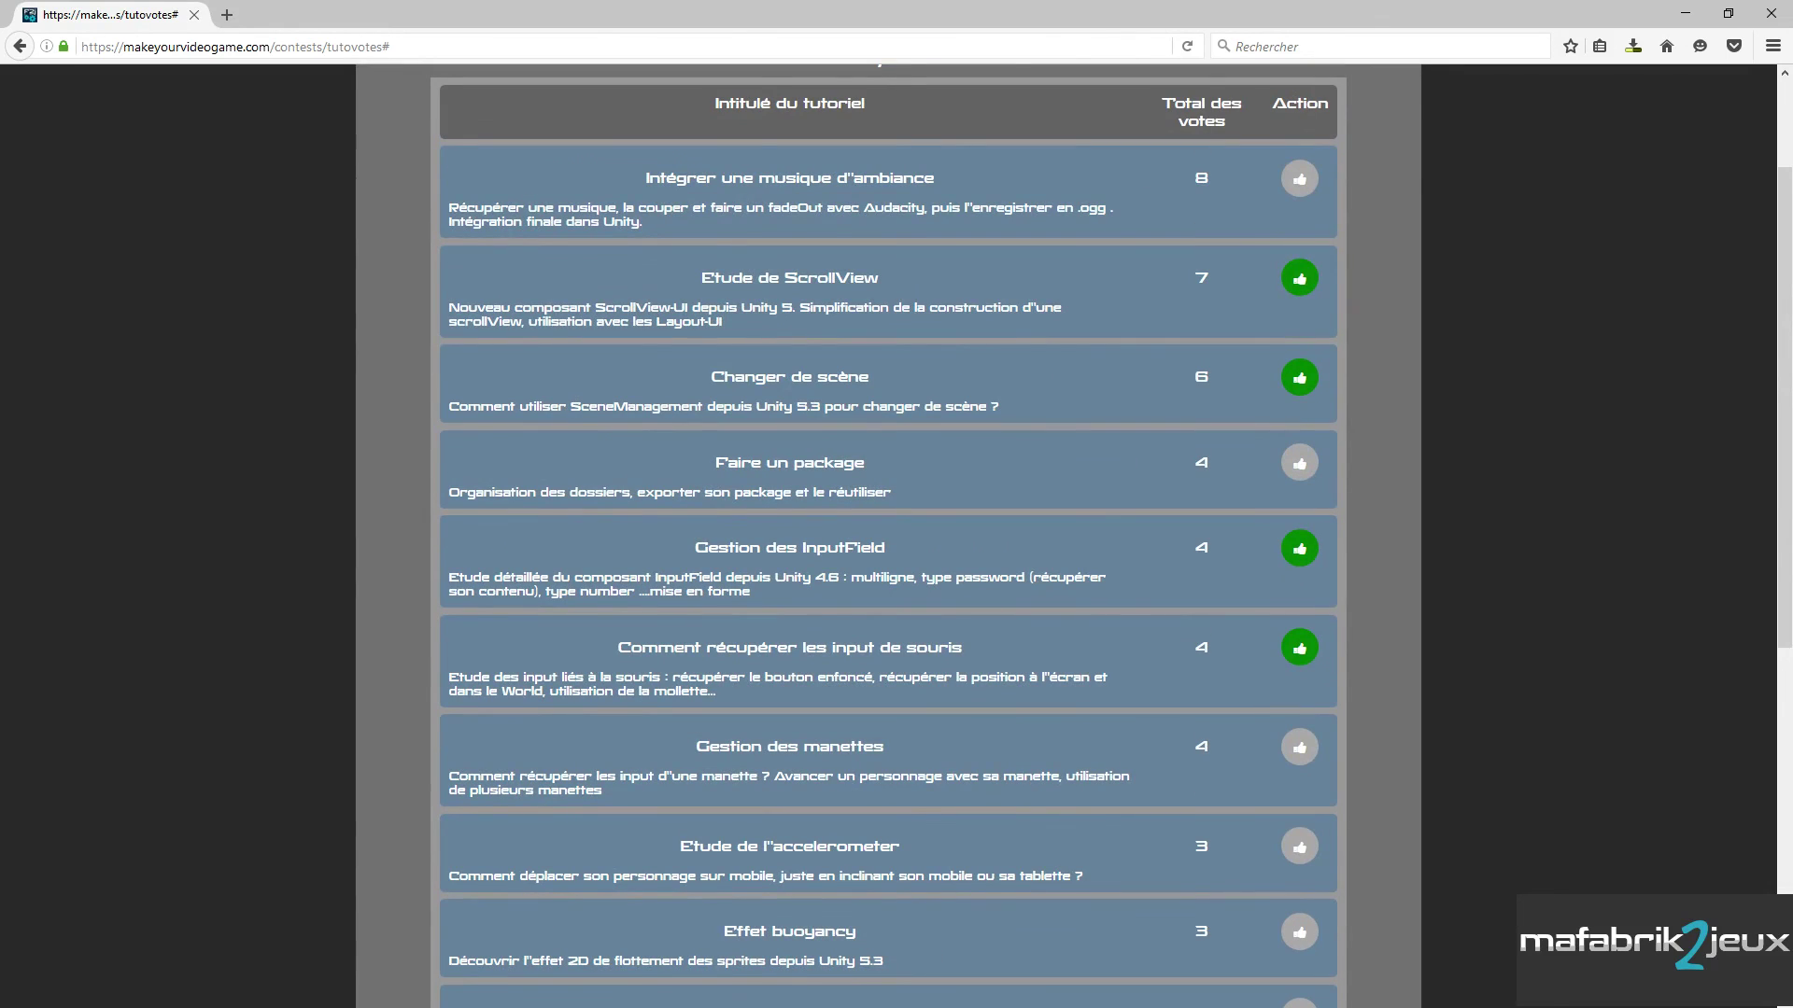